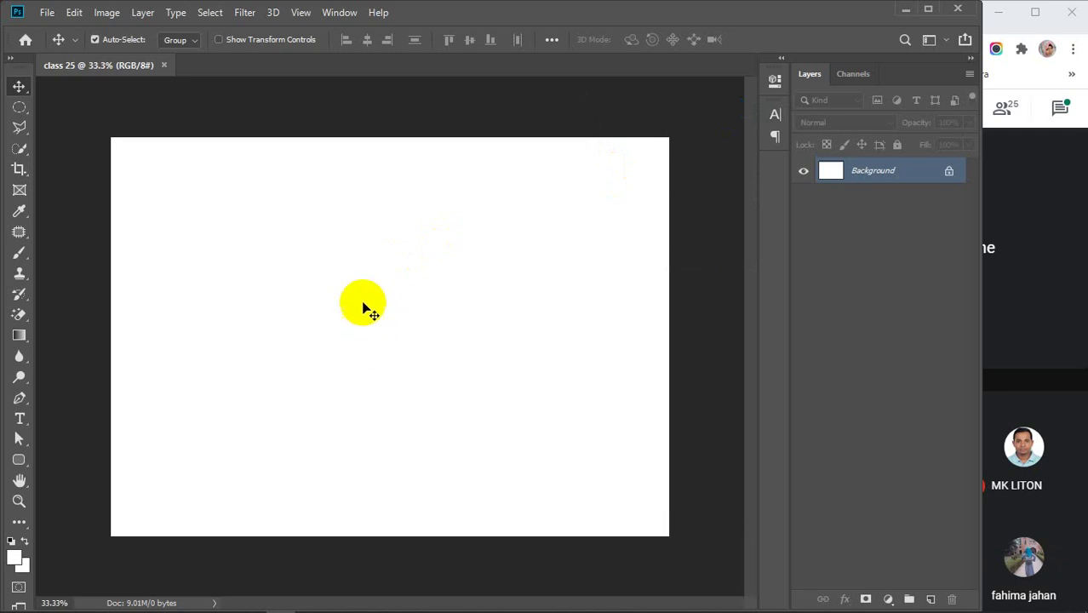
click(153, 112)
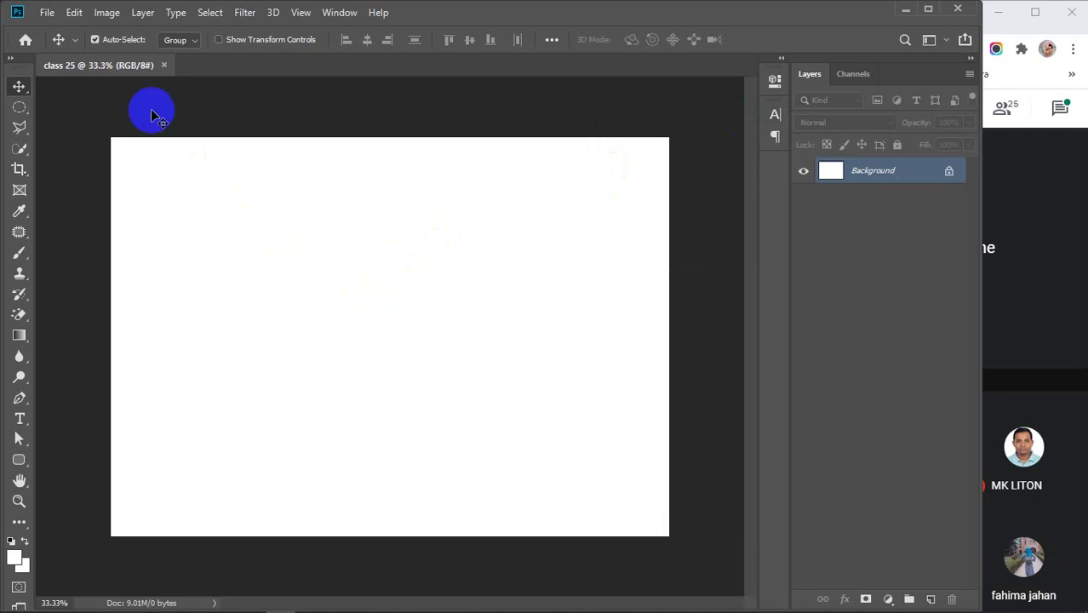
click(243, 13)
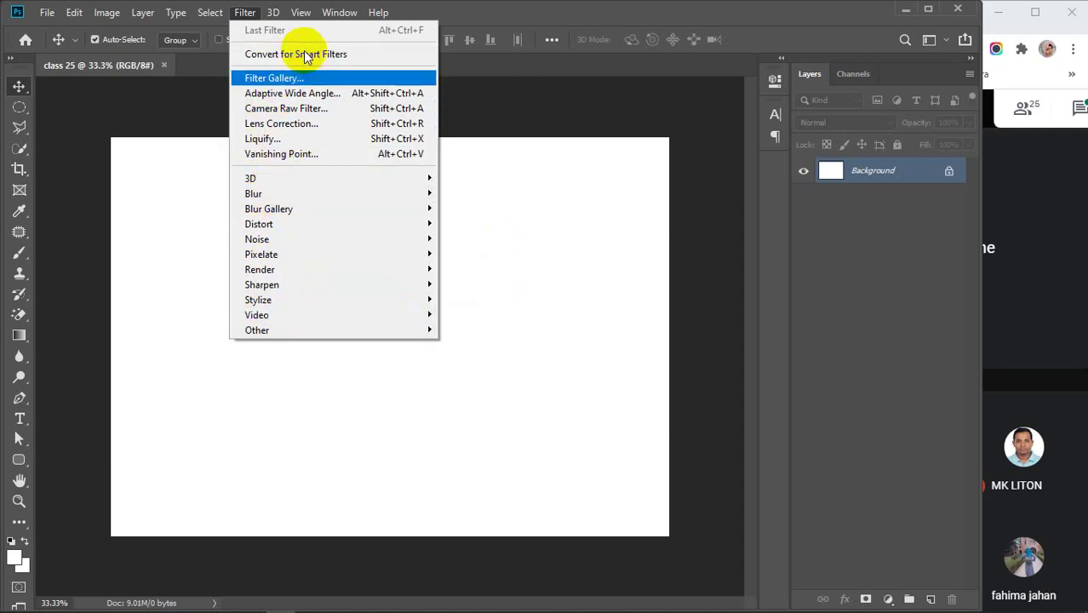
mouse_move(400, 300)
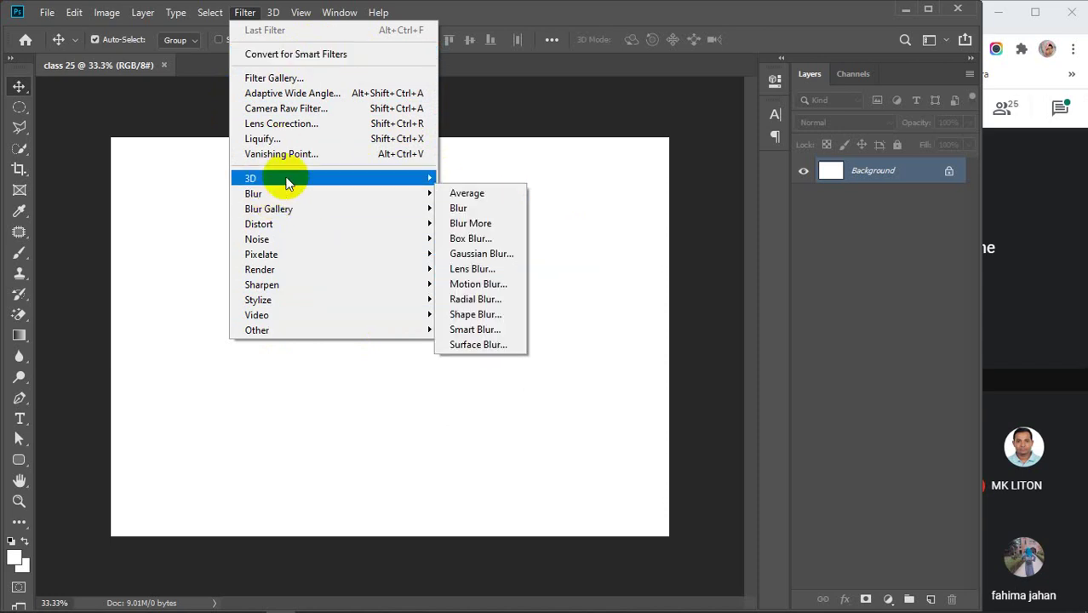
click(512, 258)
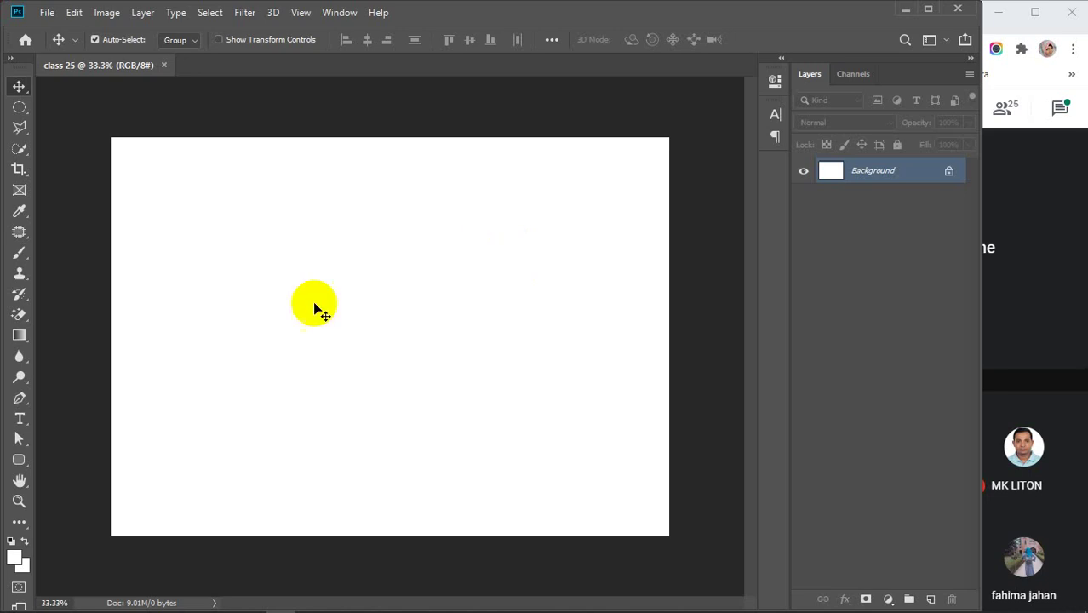
Draw a circle about 678 px in diameter near the canvas centre, filled with pinkish red and without a stroke.
click(17, 461)
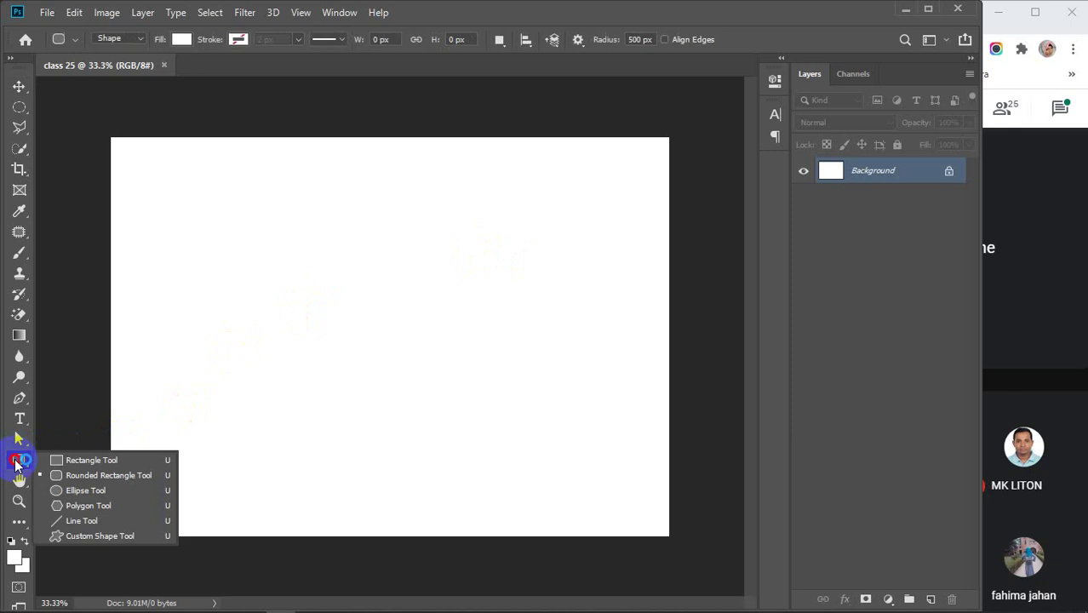
click(89, 489)
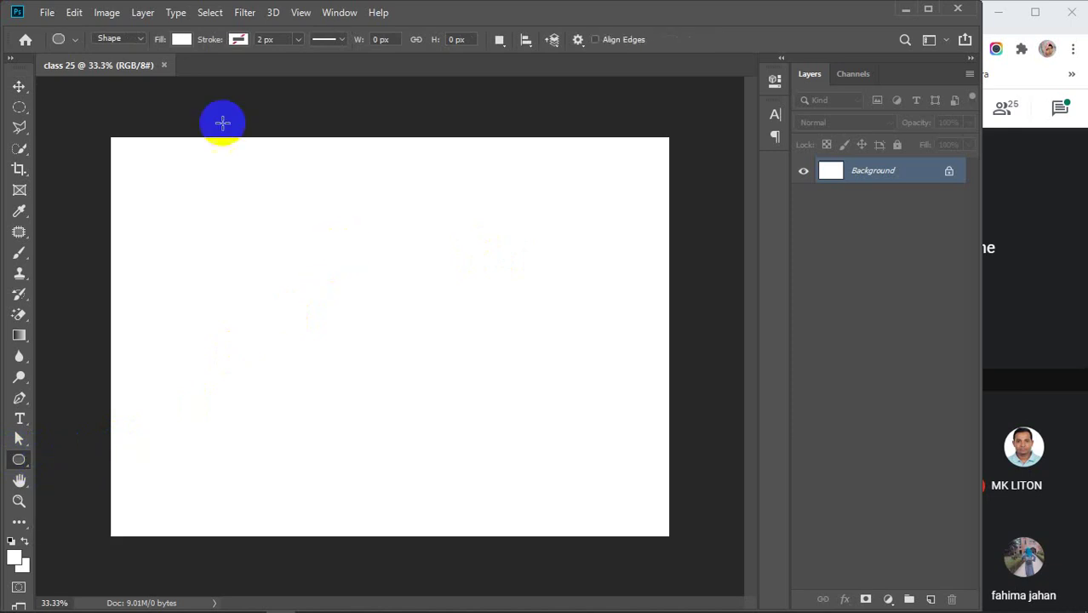
click(181, 39)
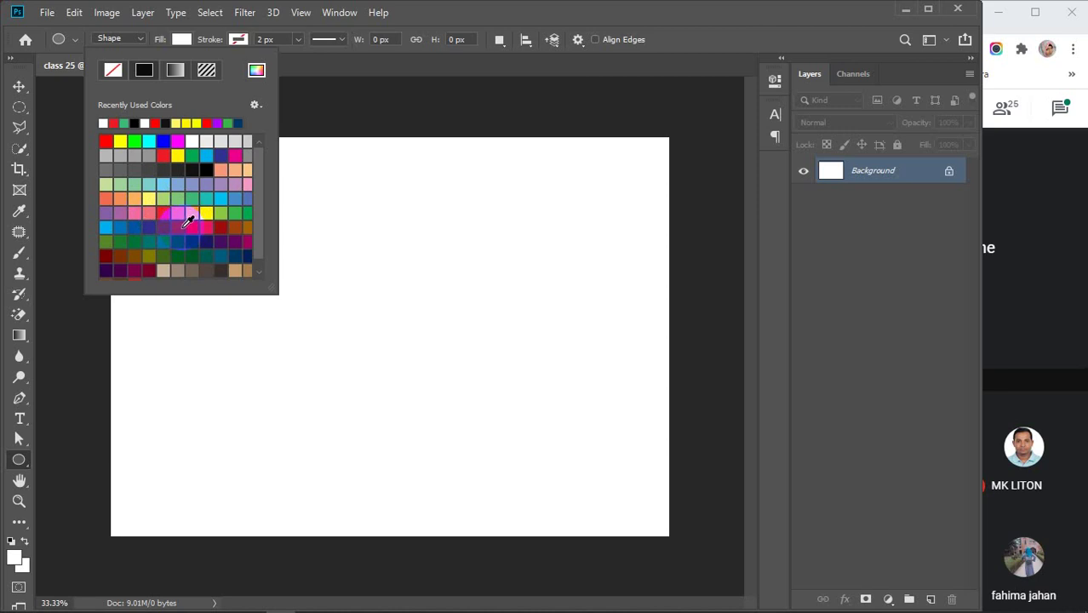
click(213, 223)
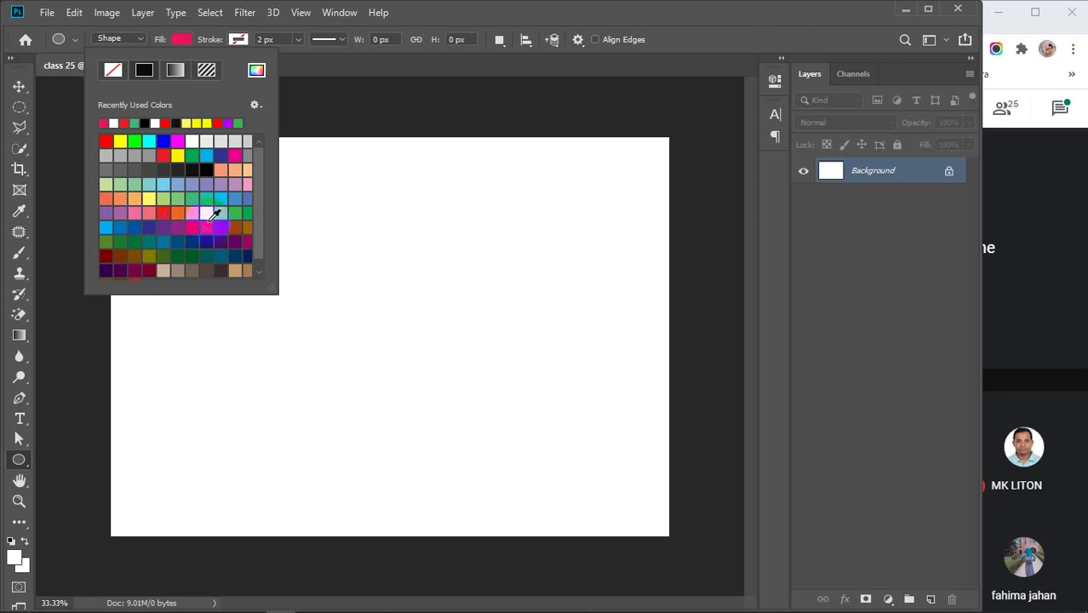
click(181, 39)
drag(302, 211, 480, 398)
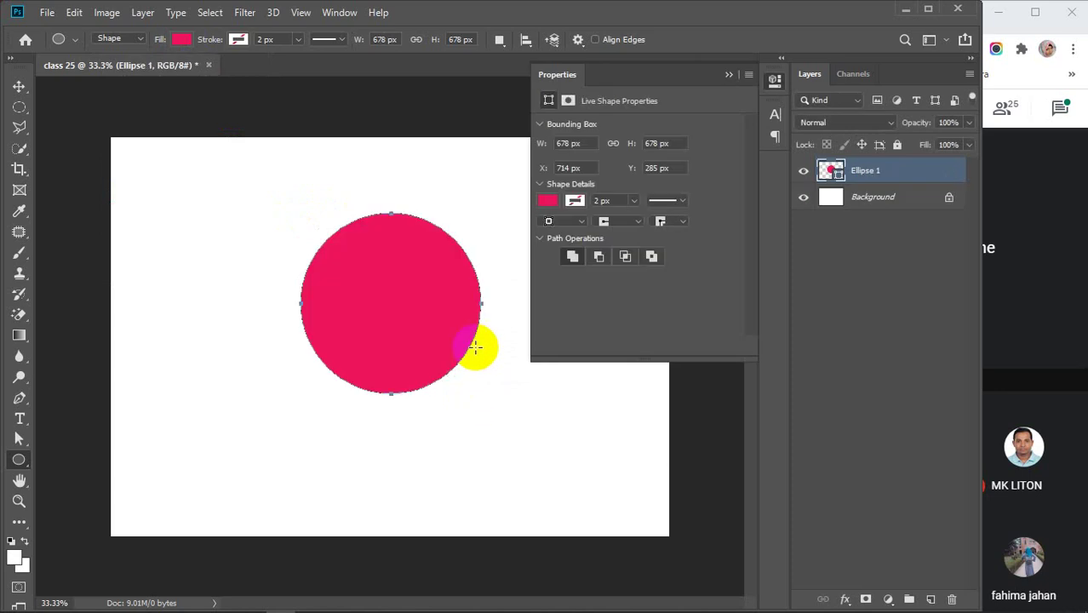
click(729, 80)
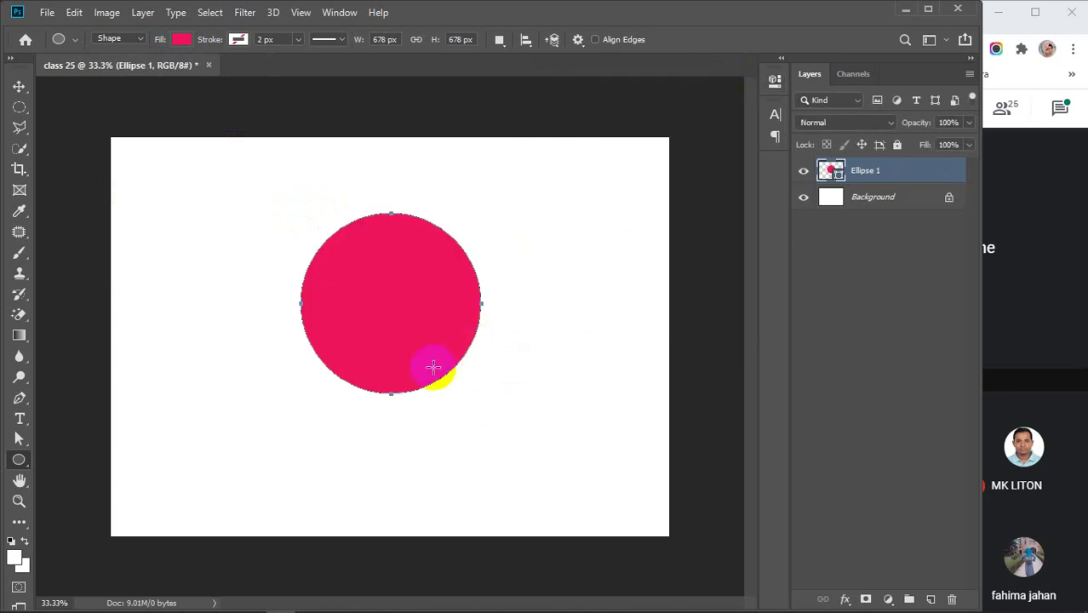
key(v)
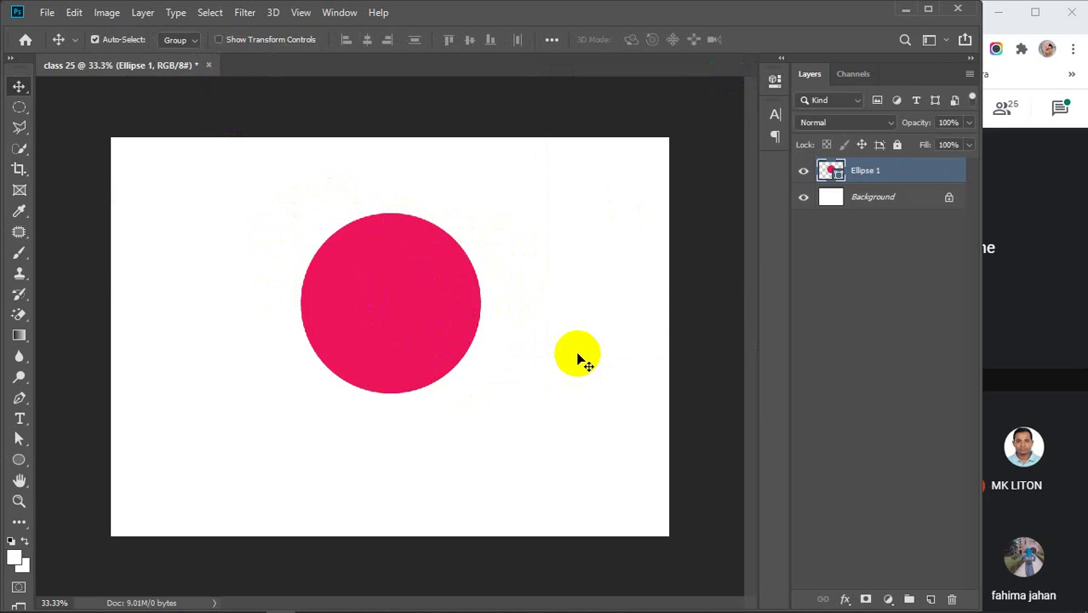
Add a new layer directly above the Background, fill it with black and lock it.
click(900, 201)
click(931, 599)
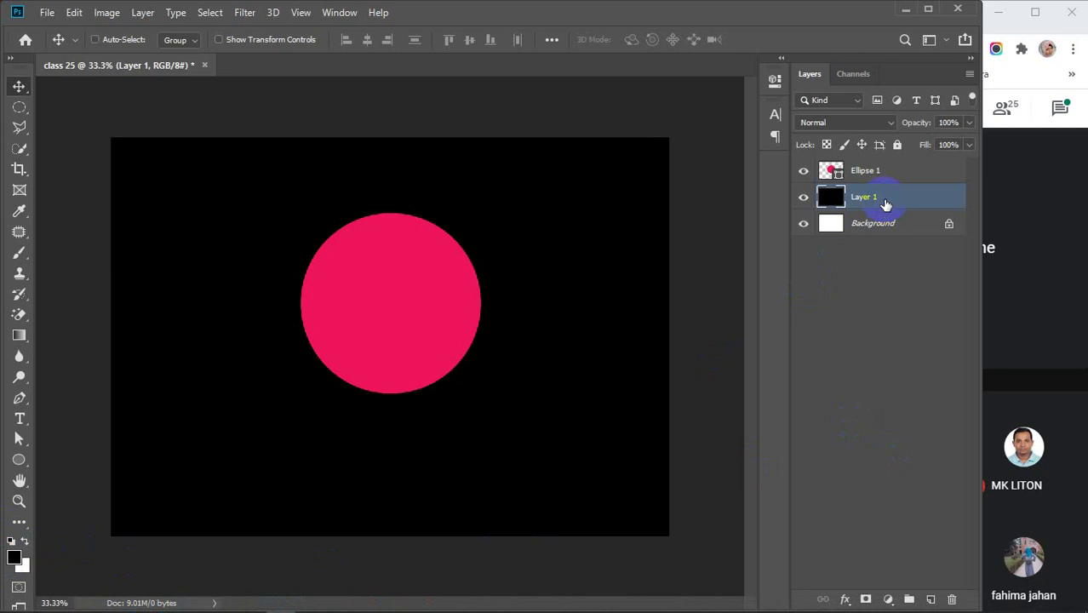
key(ctrl)
click(898, 145)
Move the pink circle slightly right and down to about X 738 px, Y 333 px.
click(892, 169)
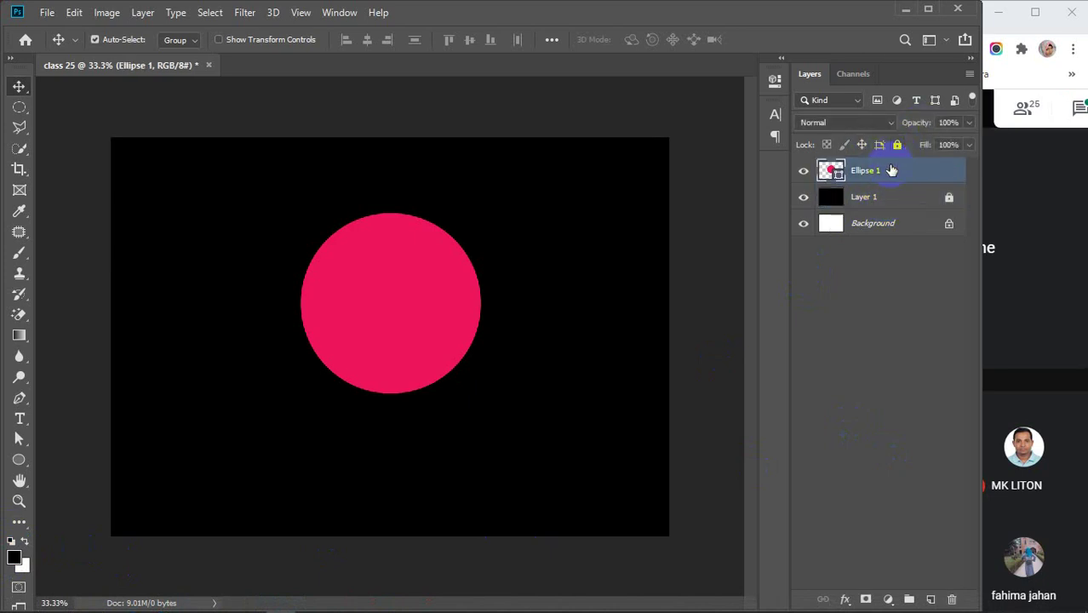
drag(377, 257, 405, 280)
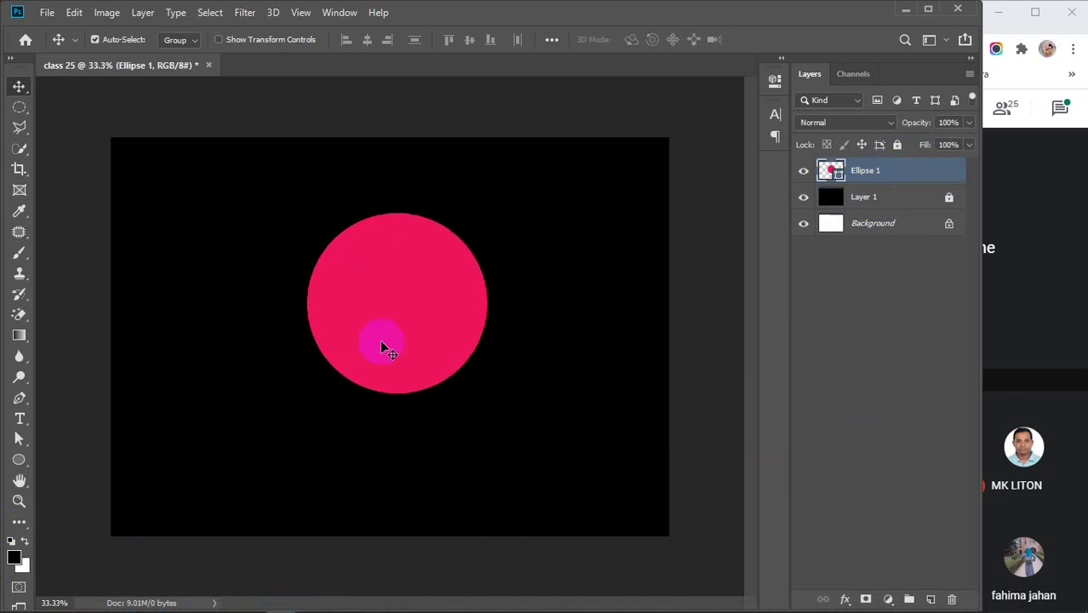
drag(384, 347, 302, 430)
drag(405, 276, 403, 297)
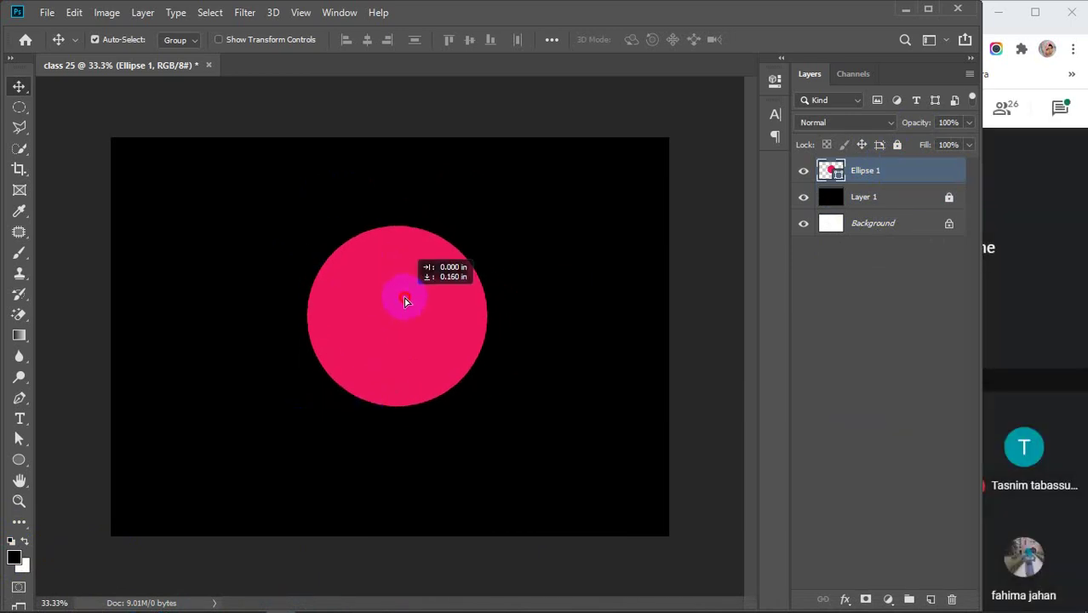
Try a white (ffffff) drop shadow on the pink circle with its angle set to 120°.
double_click(931, 174)
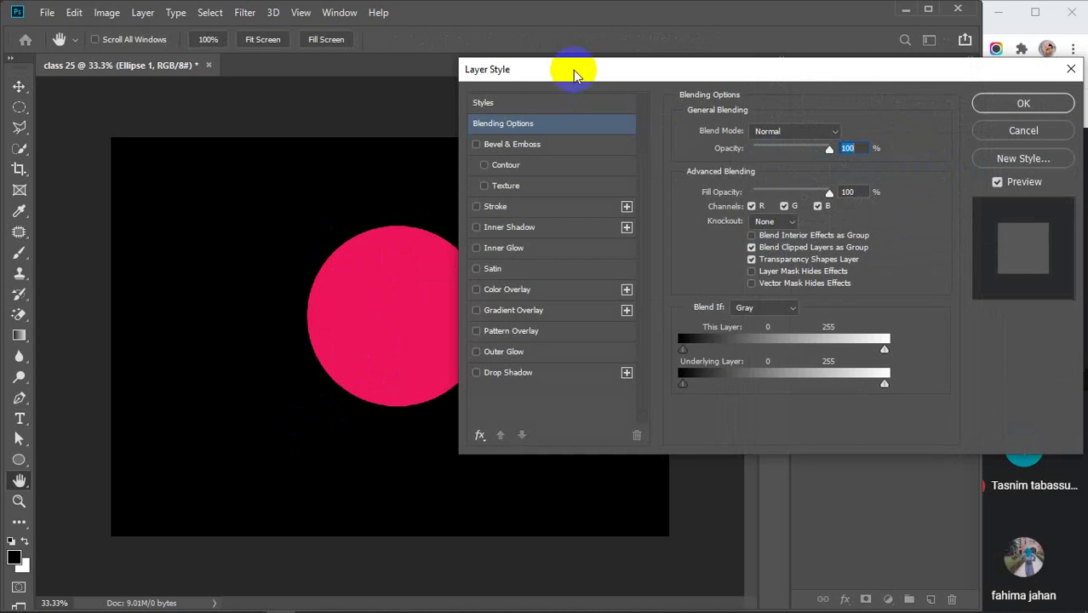
drag(561, 68, 672, 75)
click(601, 370)
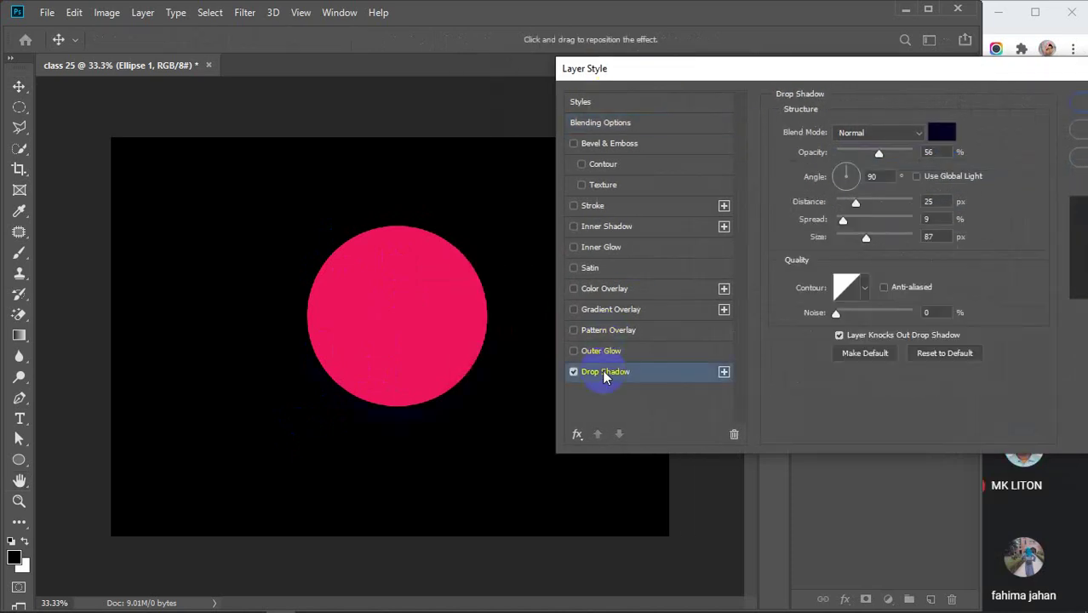
click(940, 133)
click(597, 205)
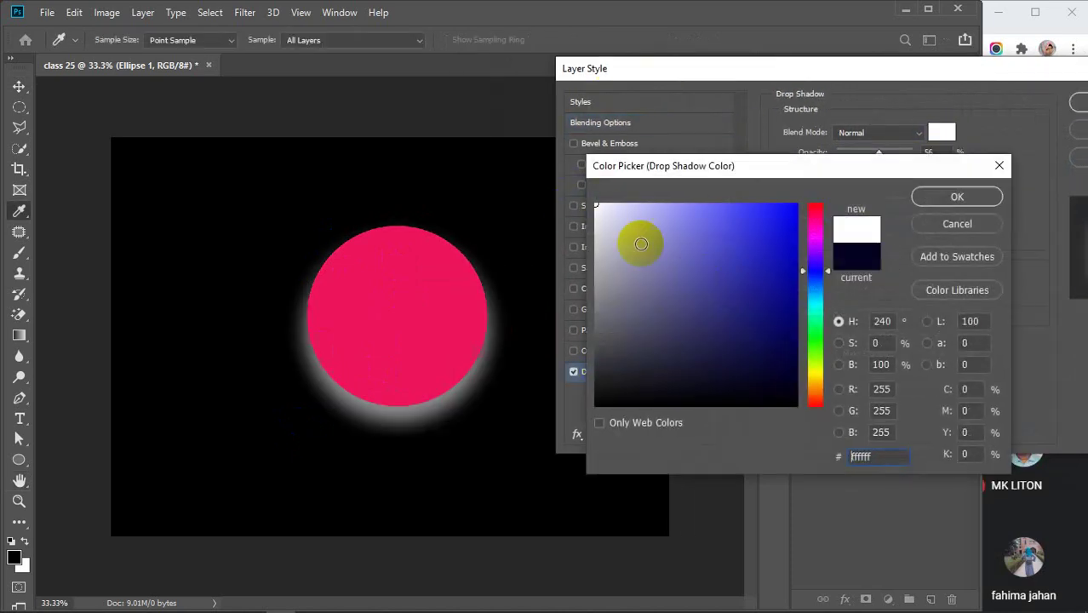
click(948, 198)
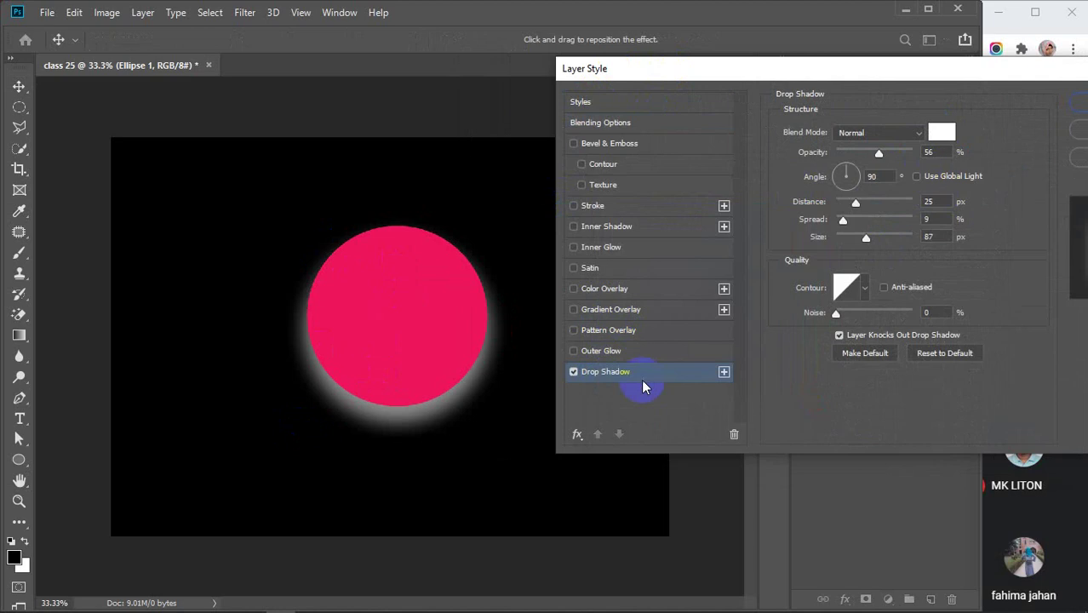
mouse_move(848, 175)
mouse_down()
mouse_move(859, 179)
mouse_move(855, 189)
mouse_move(837, 170)
mouse_move(848, 194)
mouse_up()
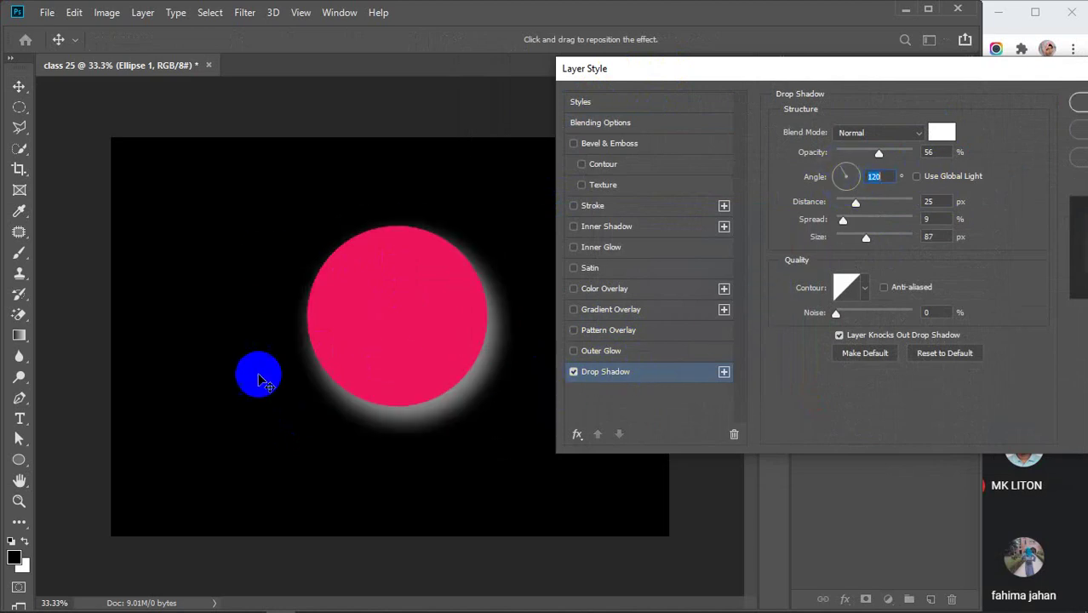
Replace the drop shadow with a white outer glow 117 px in size, and cancel the layer style changes.
click(573, 371)
click(594, 354)
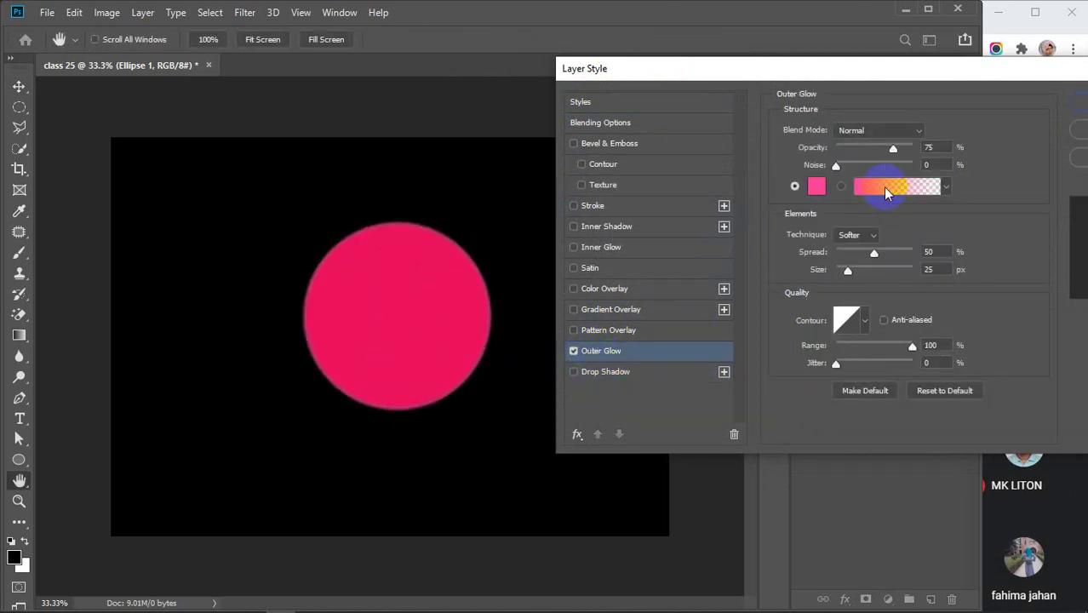
click(817, 185)
drag(744, 242, 539, 167)
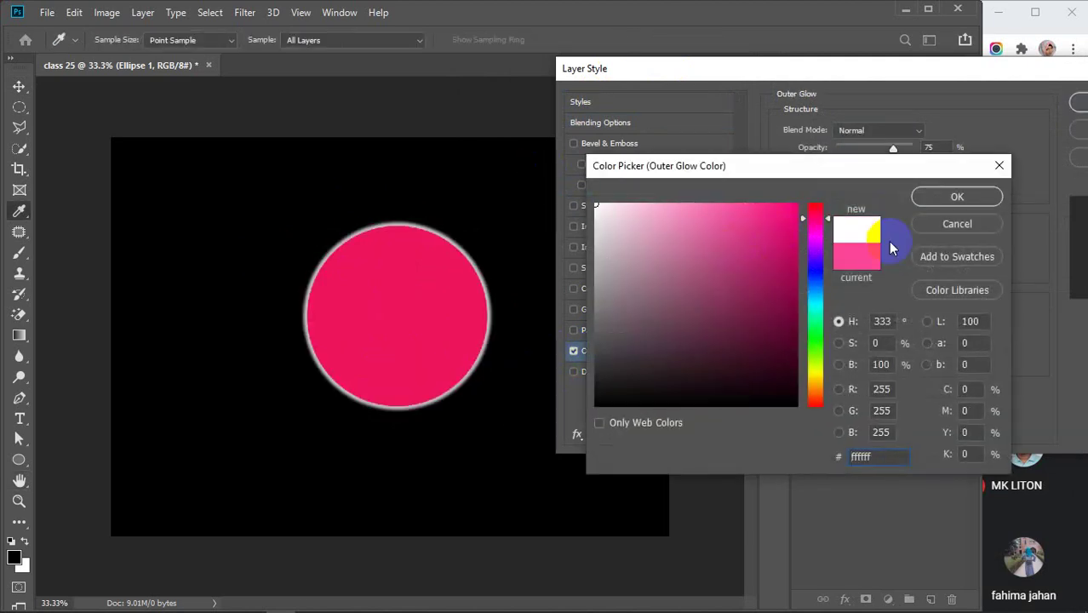
click(957, 197)
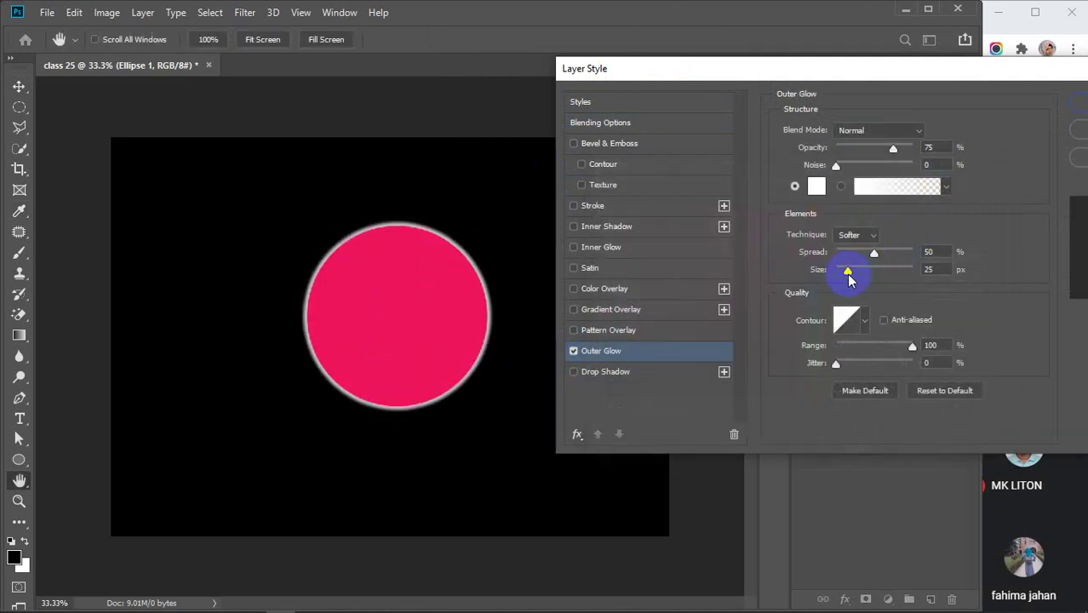
drag(848, 274, 874, 272)
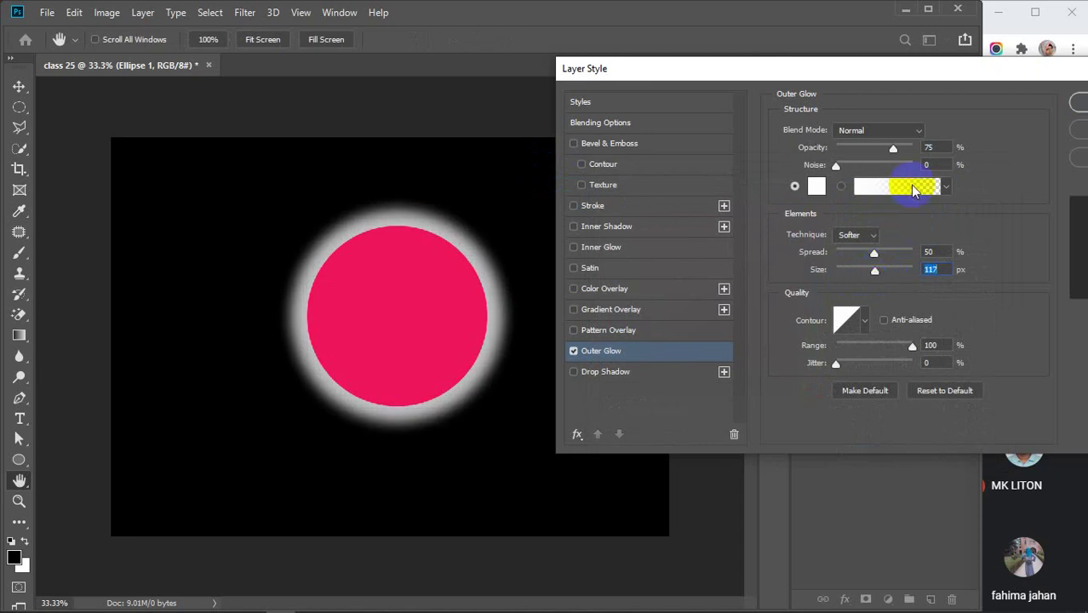
click(1074, 128)
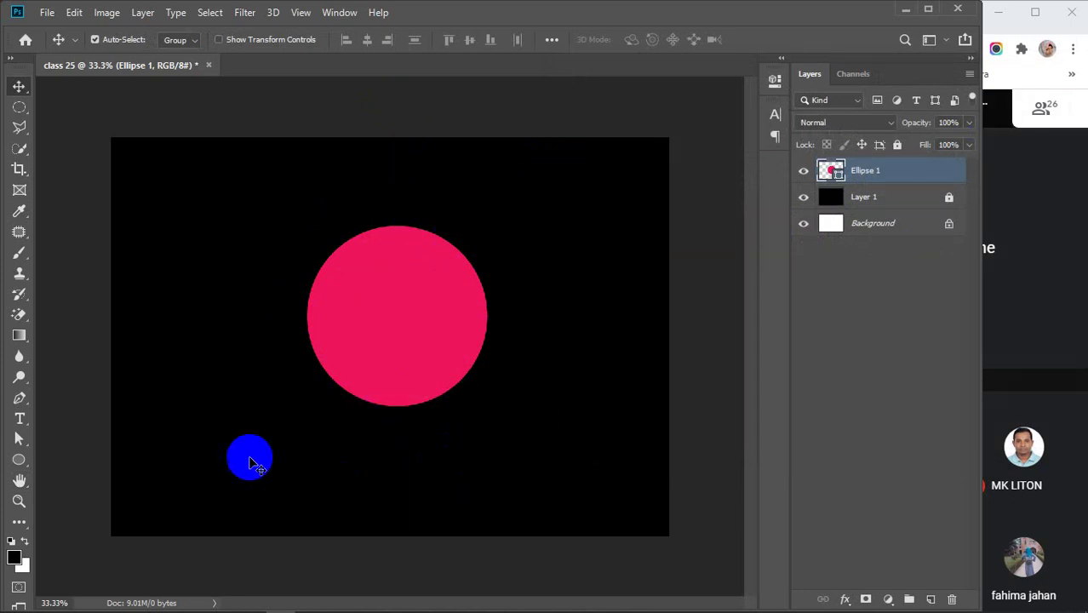
Draw a flat ellipse about 627 by 48 px below the pink circle and fill it with light grey.
click(20, 459)
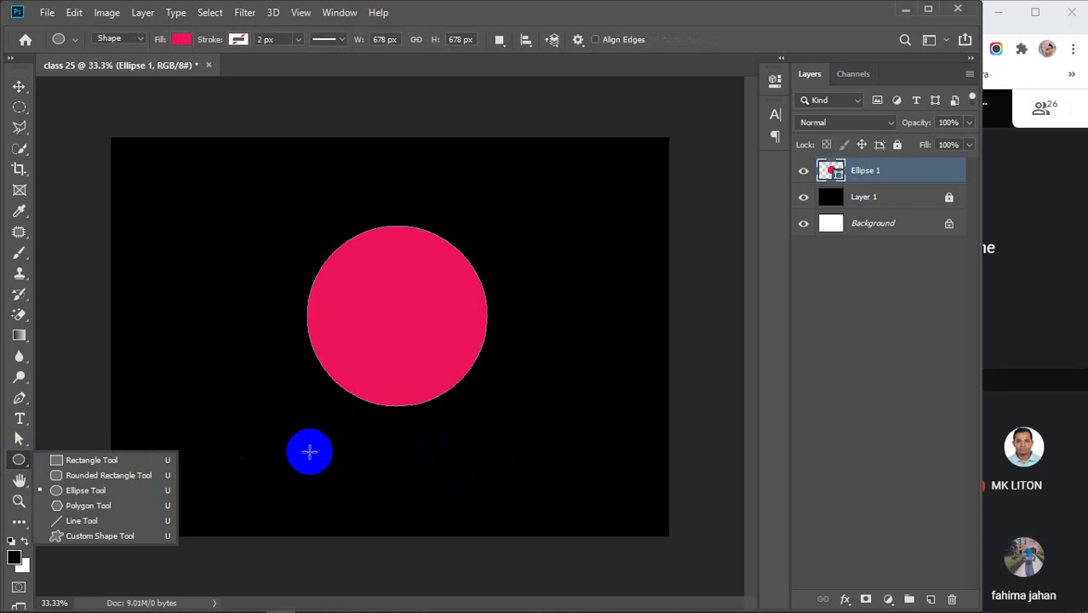
drag(308, 452, 474, 464)
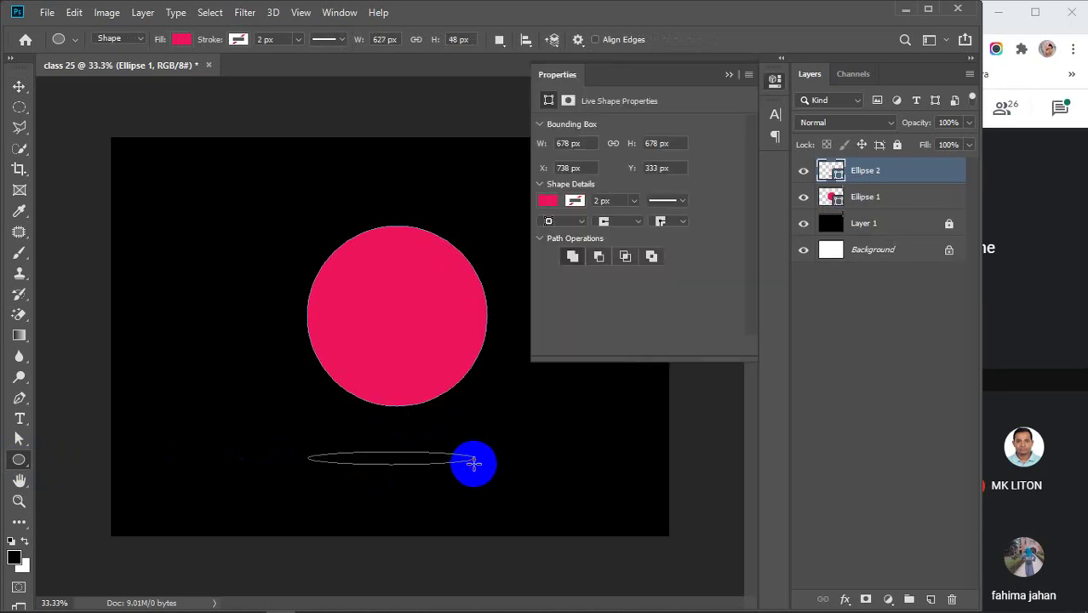
click(181, 39)
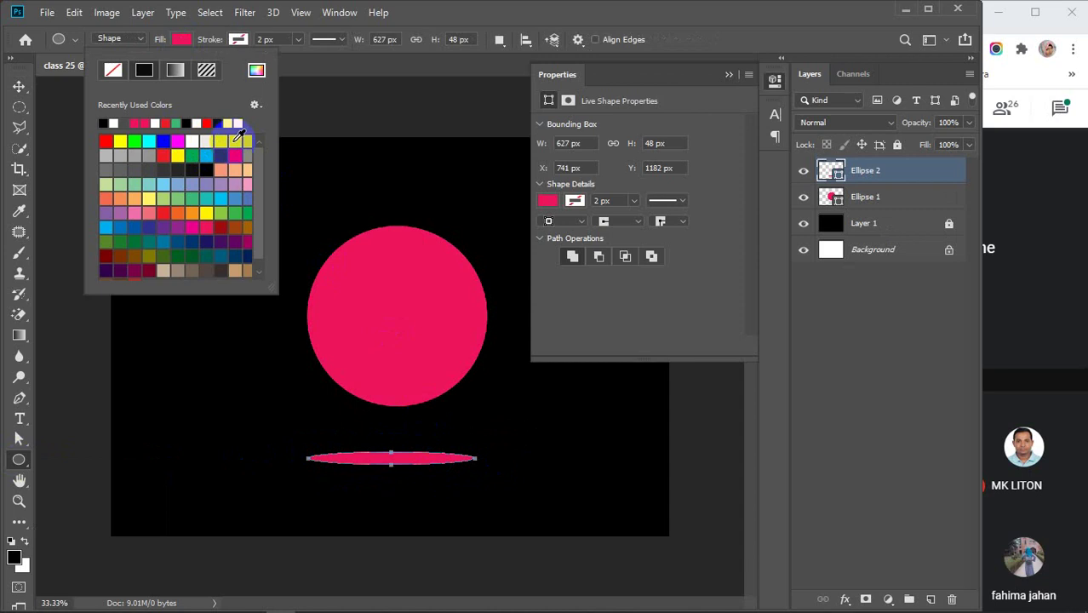
click(233, 141)
click(728, 75)
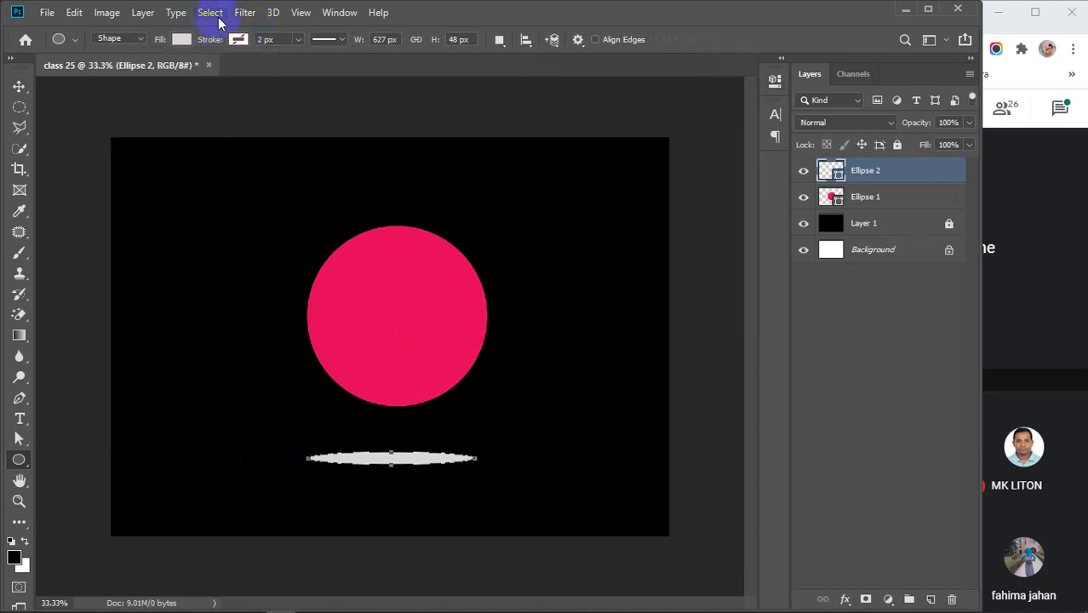
Examine the available filter categories and their filters, including Blur, Distort, Stylize and Other.
click(244, 12)
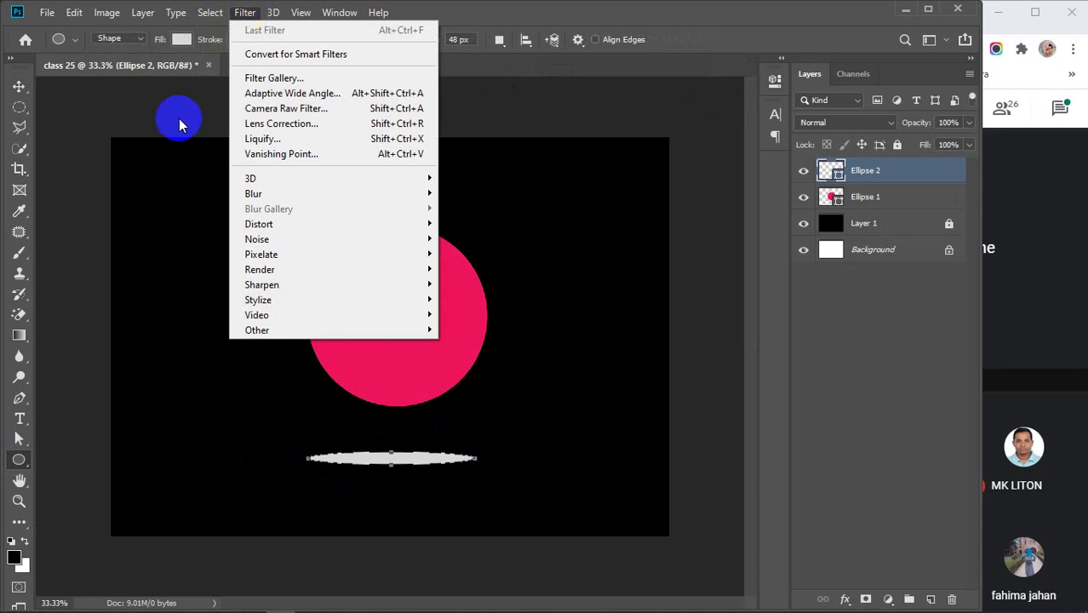
mouse_move(251, 178)
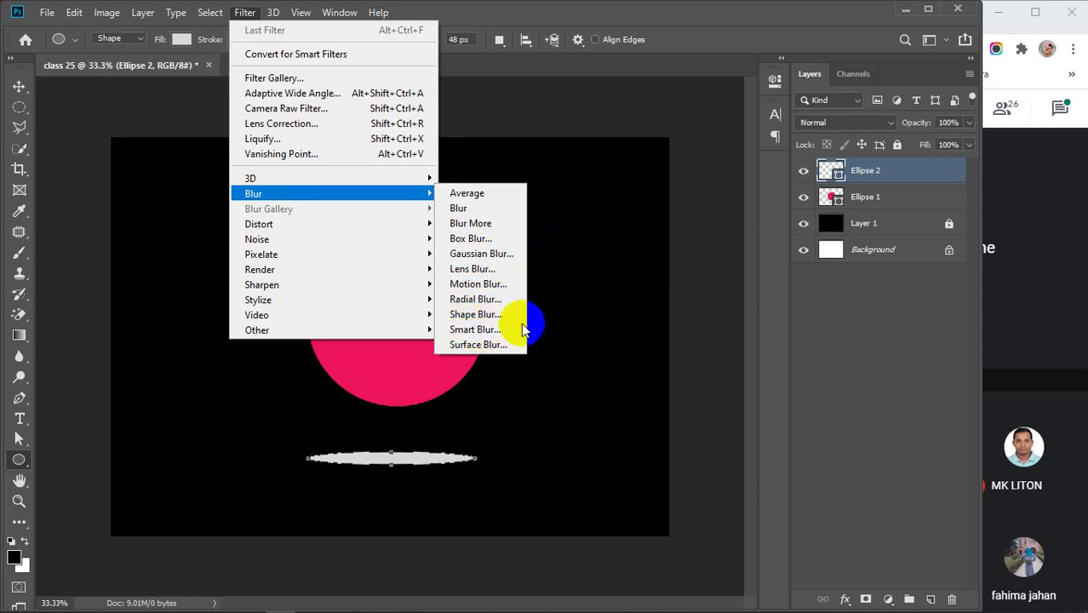
mouse_move(259, 225)
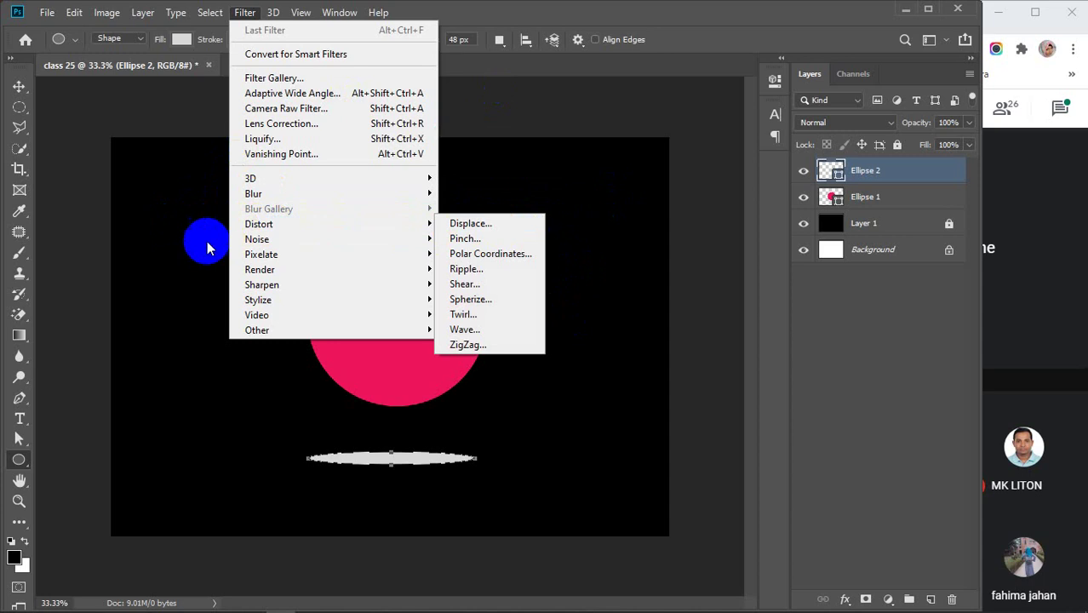
mouse_move(257, 245)
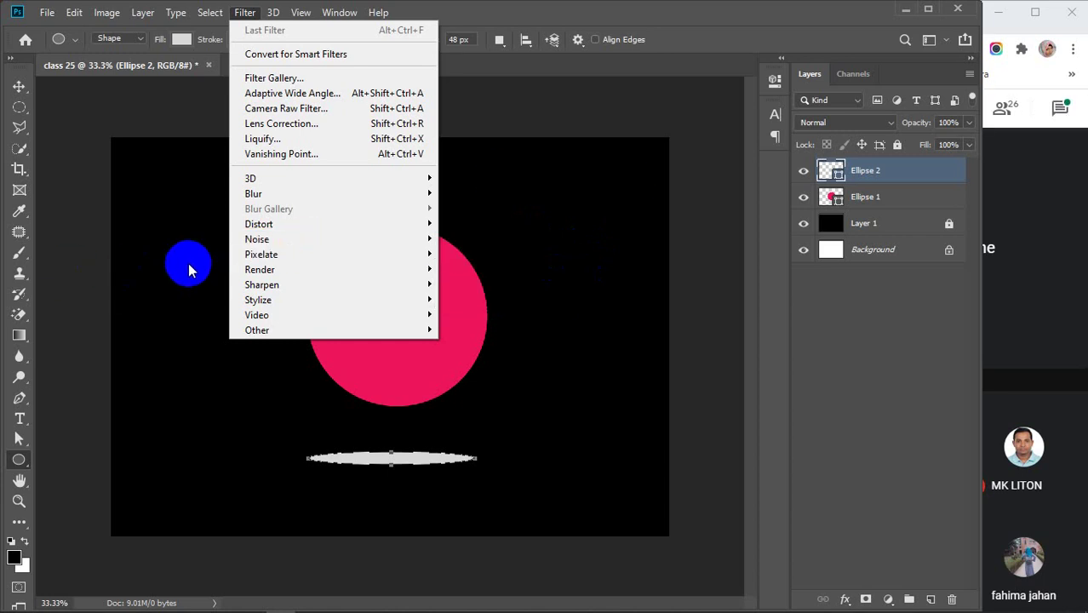
mouse_move(239, 261)
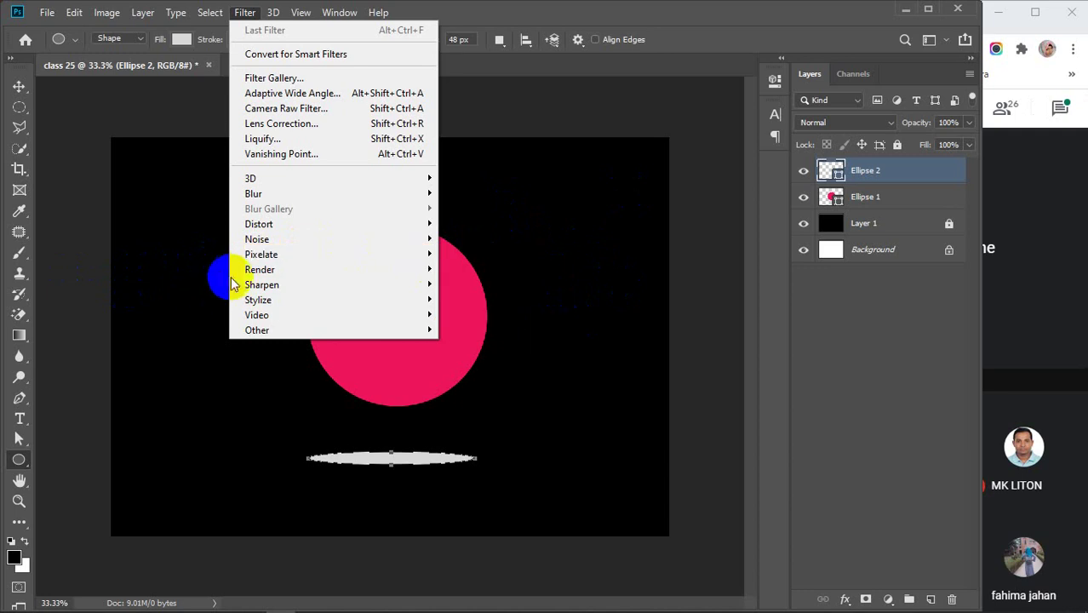
mouse_move(236, 279)
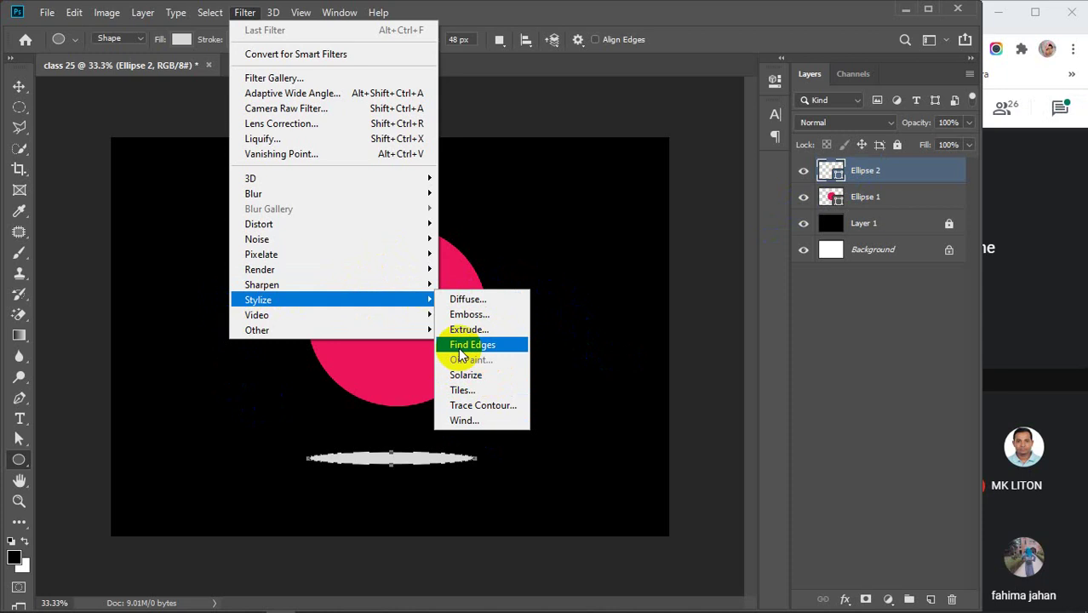
mouse_move(269, 334)
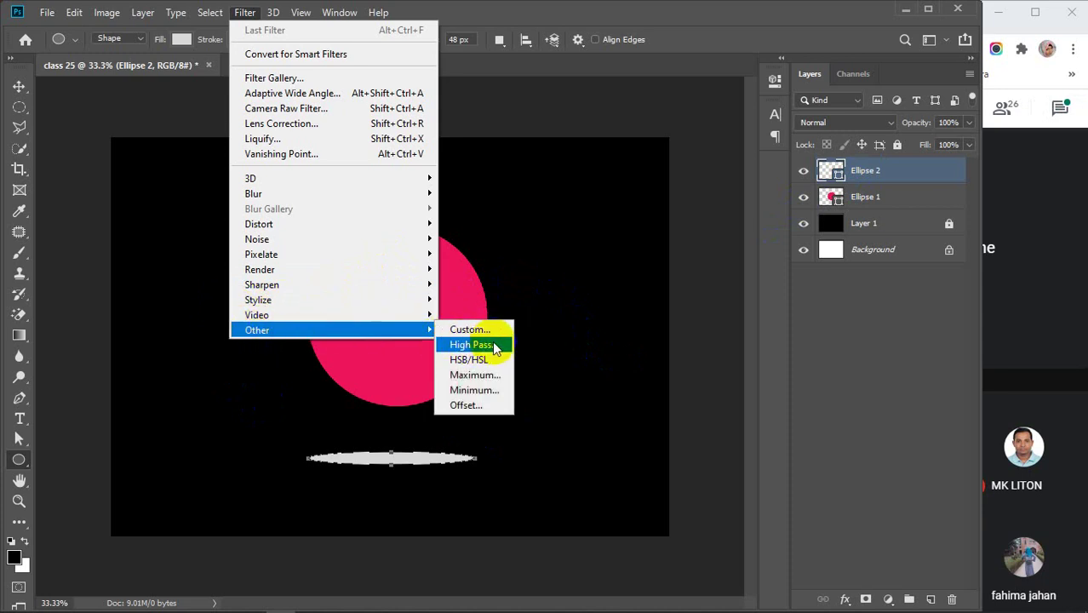
click(565, 189)
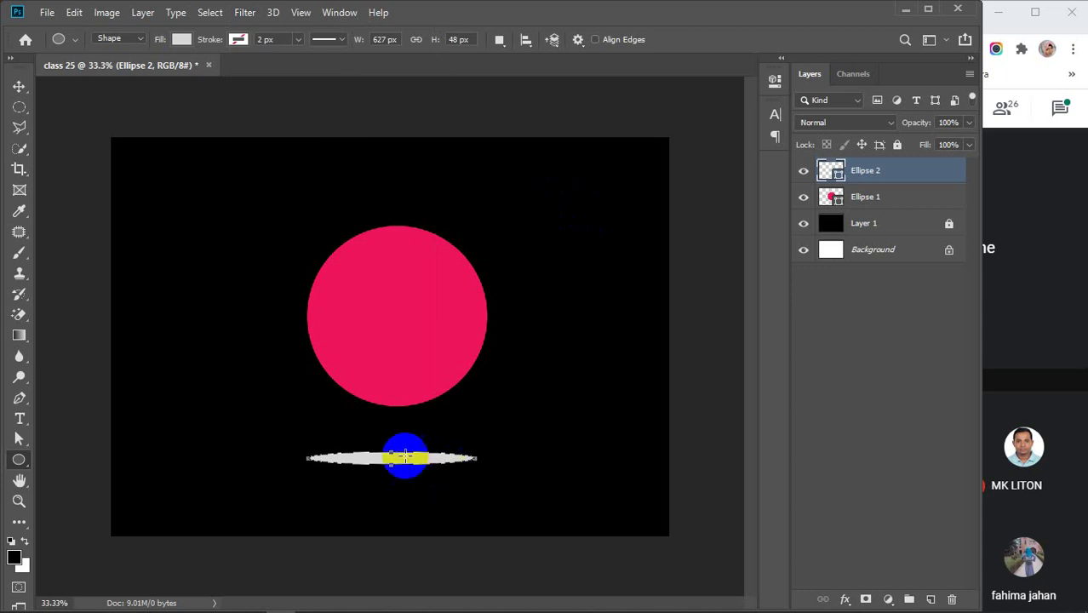
Switch to the Move tool and narrow the Photoshop window to uncover more of the meeting window behind it.
key(v)
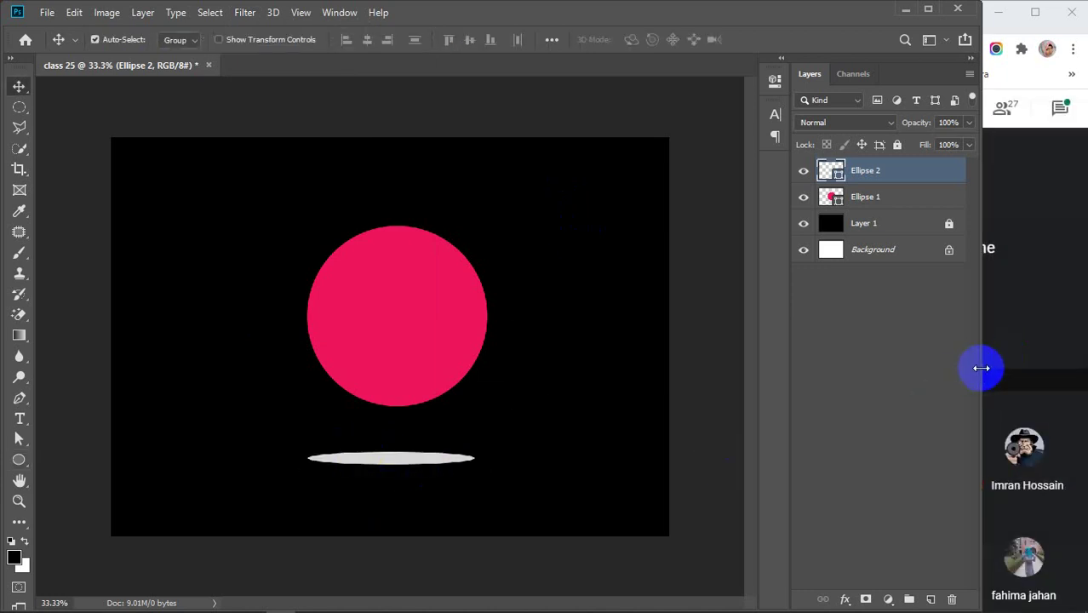
drag(980, 370, 910, 374)
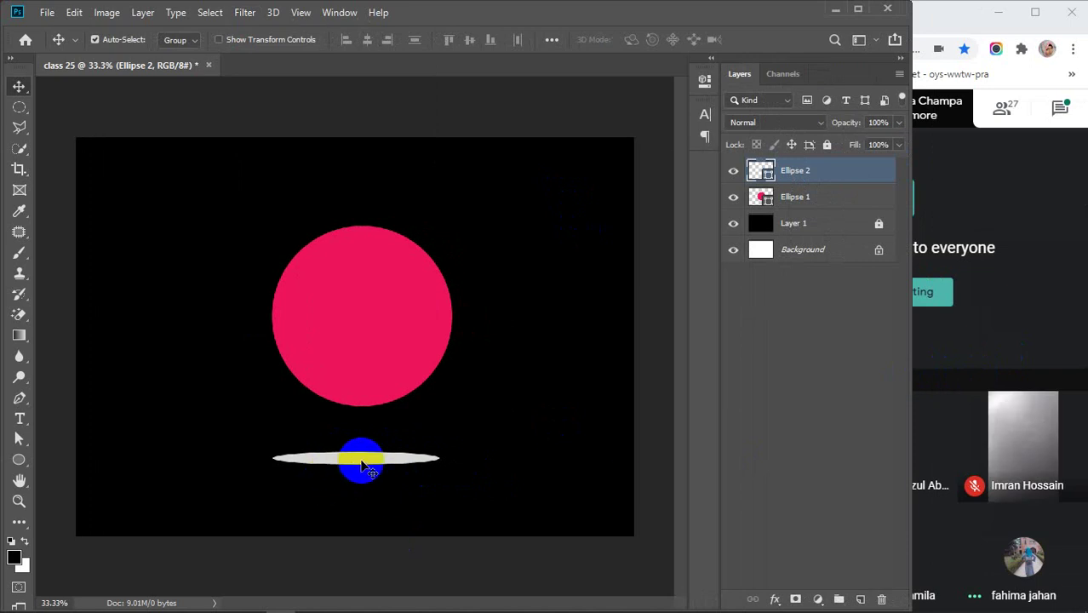
mouse_move(271, 428)
mouse_down()
mouse_move(402, 460)
mouse_move(379, 467)
mouse_move(436, 457)
mouse_move(813, 158)
mouse_up()
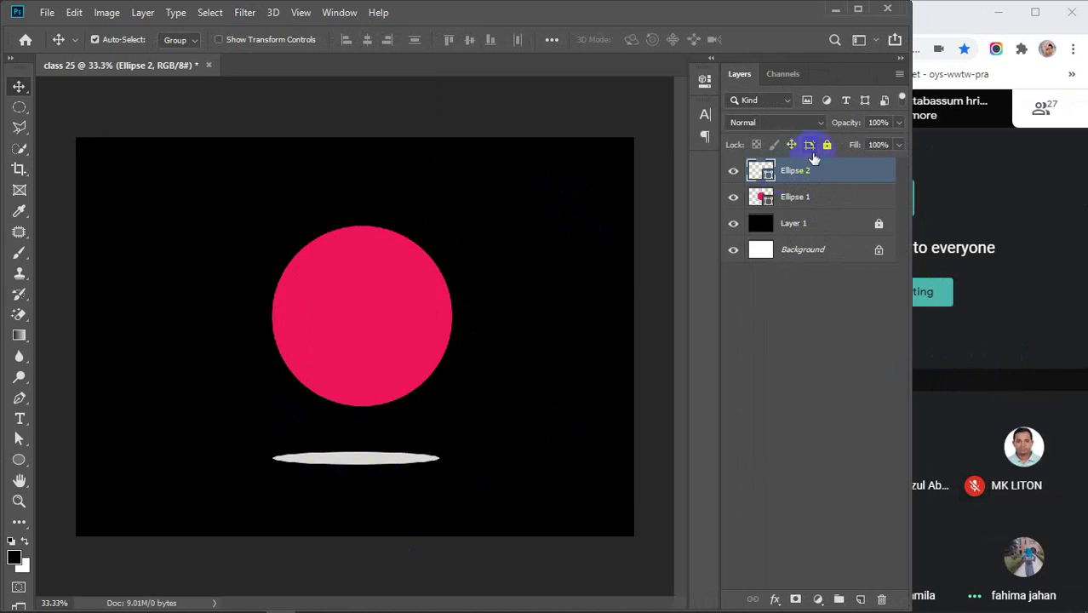
click(245, 12)
mouse_move(251, 193)
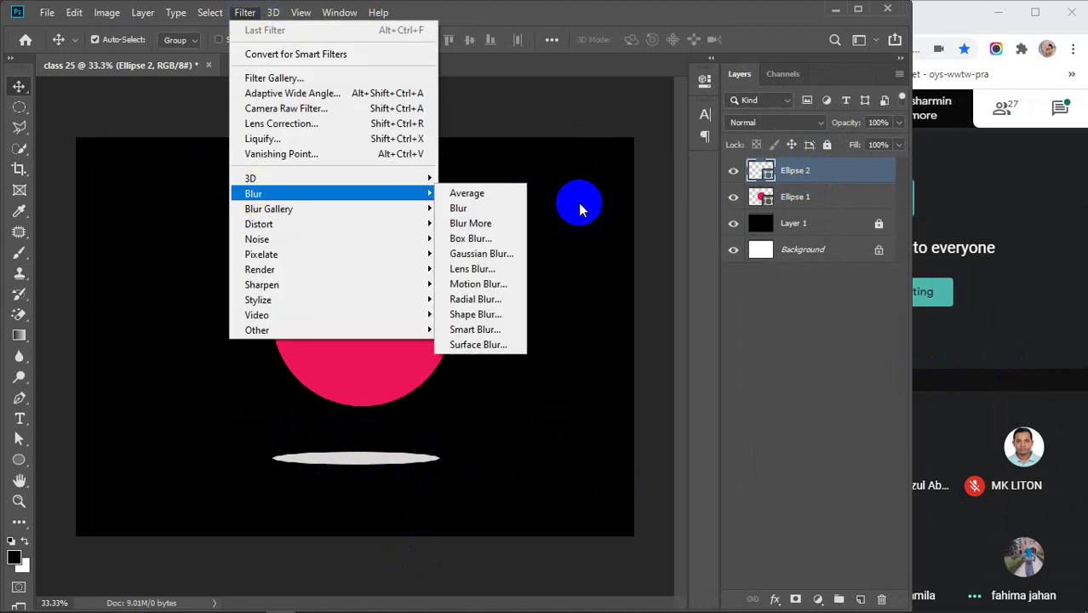
click(493, 255)
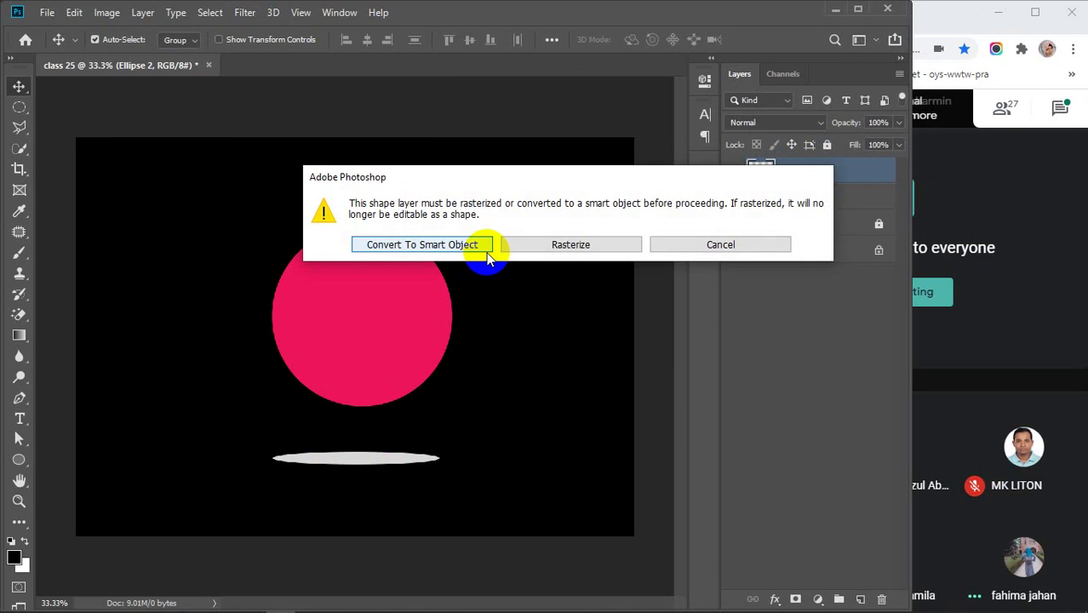
click(722, 245)
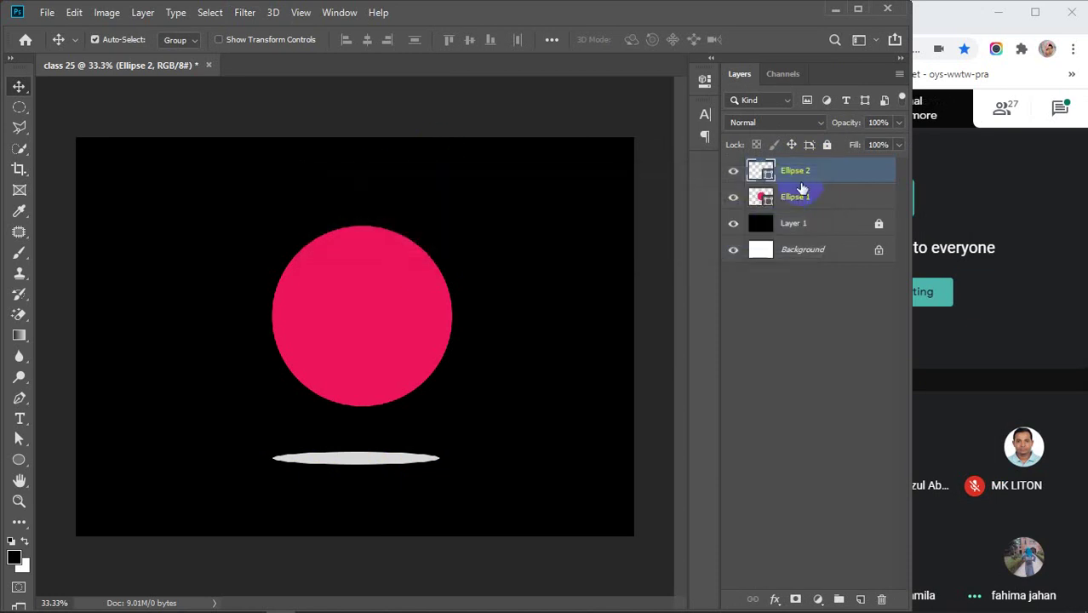
Convert the flat grey ellipse's layer to a smart object and apply a Gaussian Blur with a radius of 22.2 pixels.
right_click(848, 171)
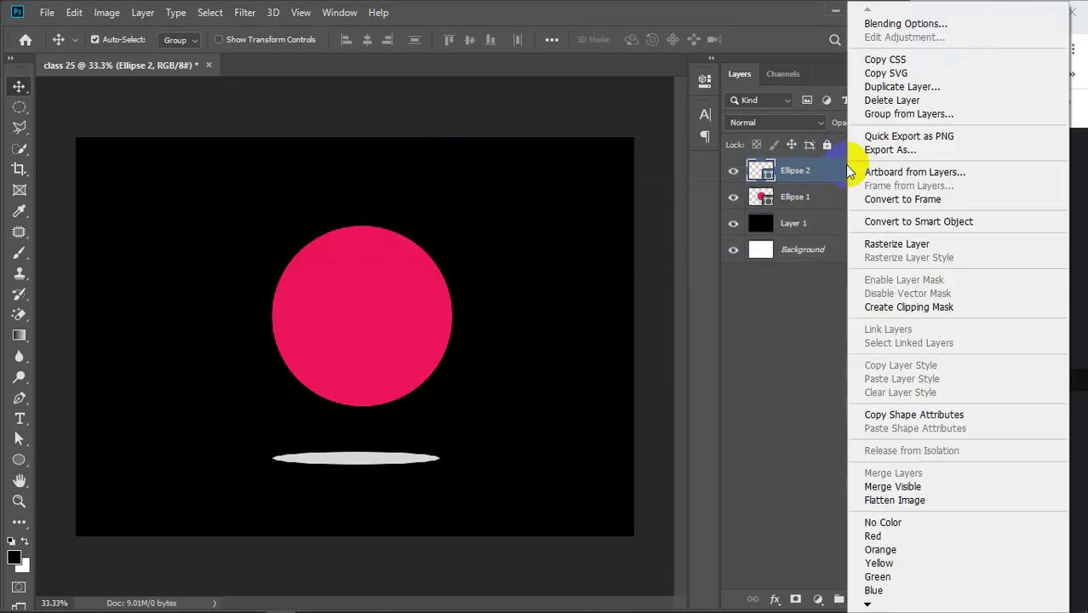
click(909, 244)
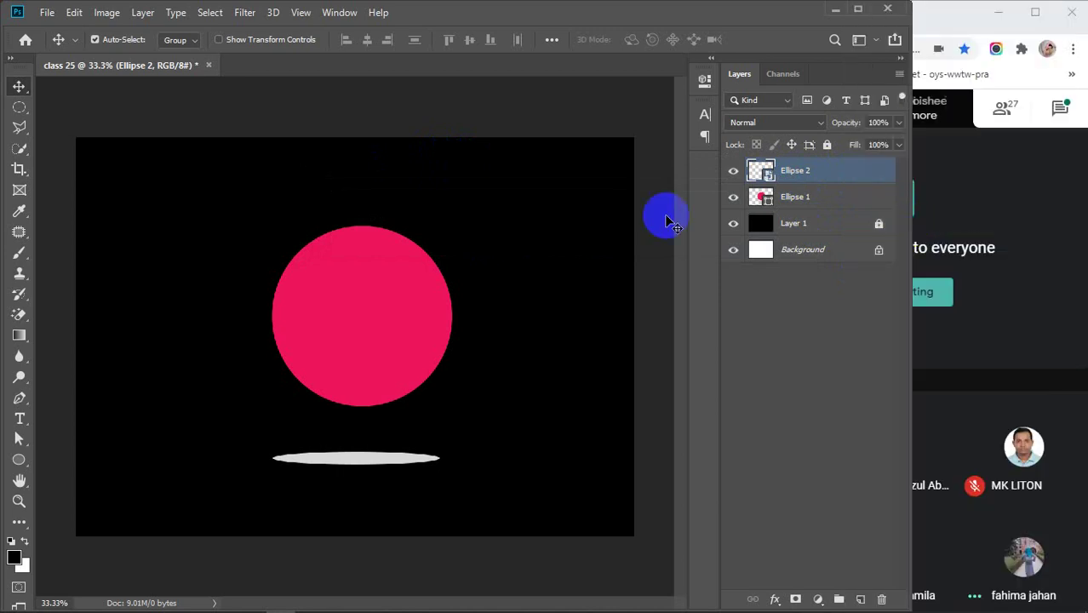
click(247, 14)
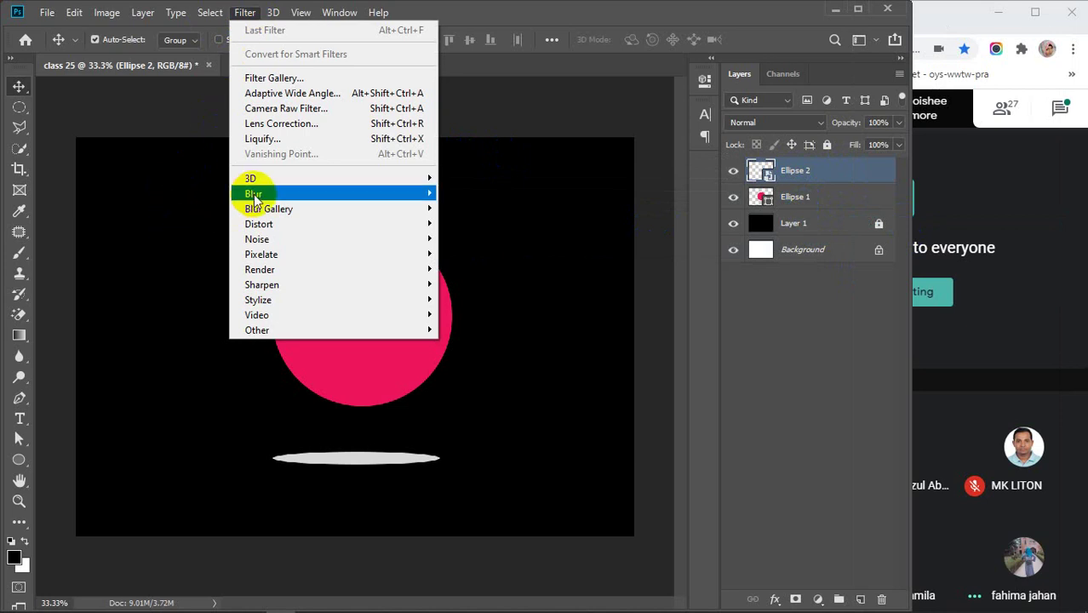
mouse_move(254, 194)
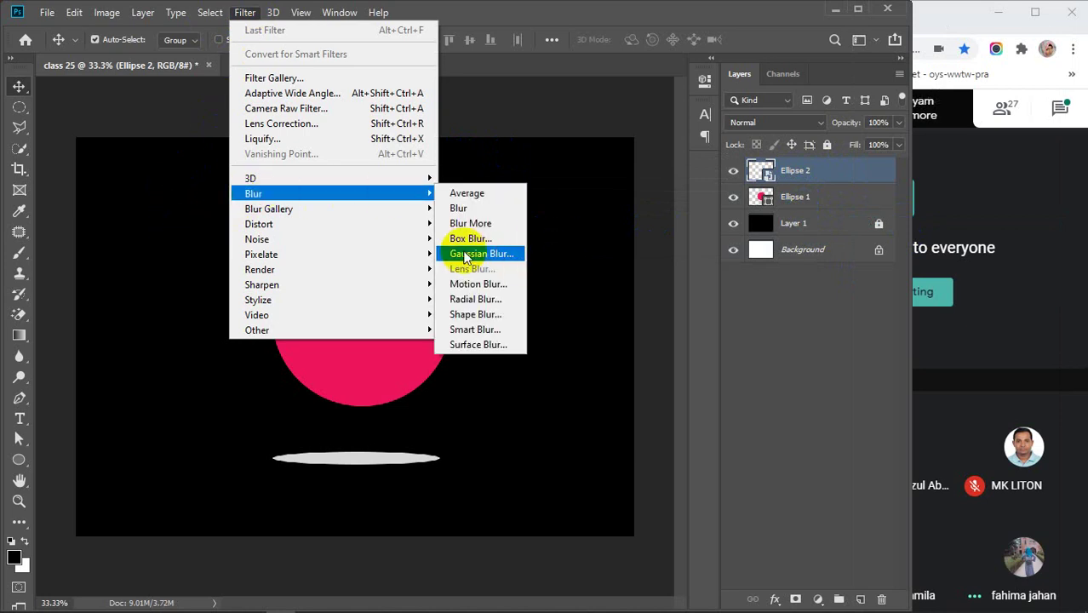
click(467, 254)
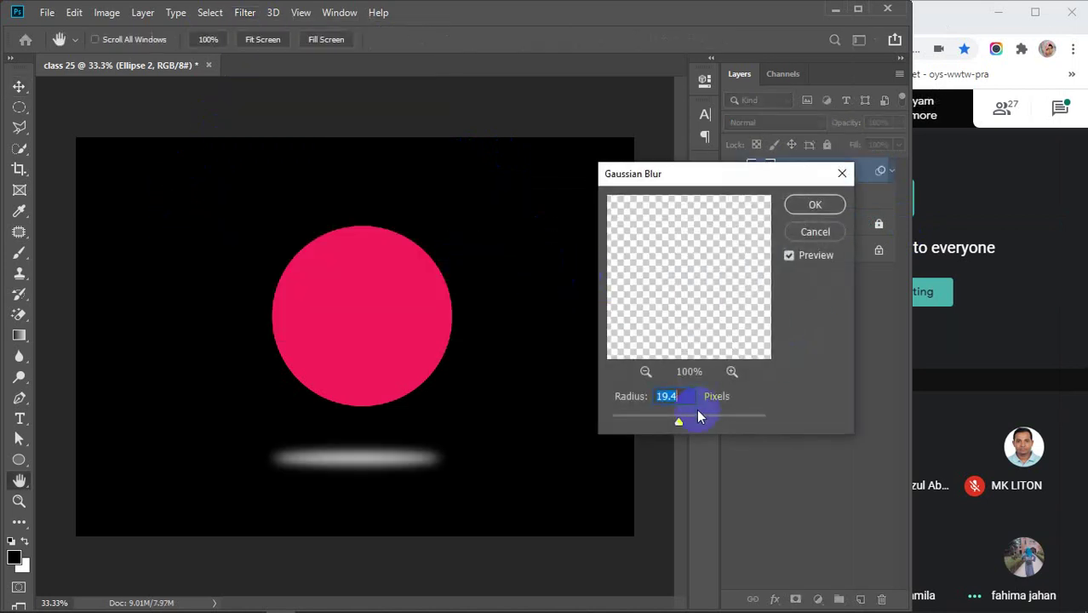
drag(678, 421, 551, 437)
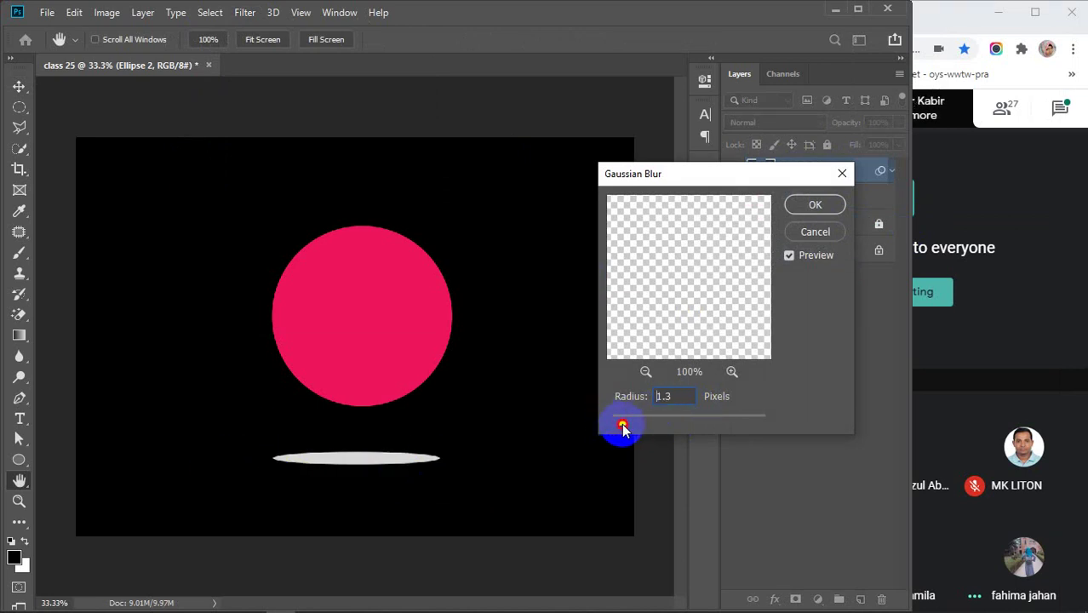
drag(628, 429, 655, 431)
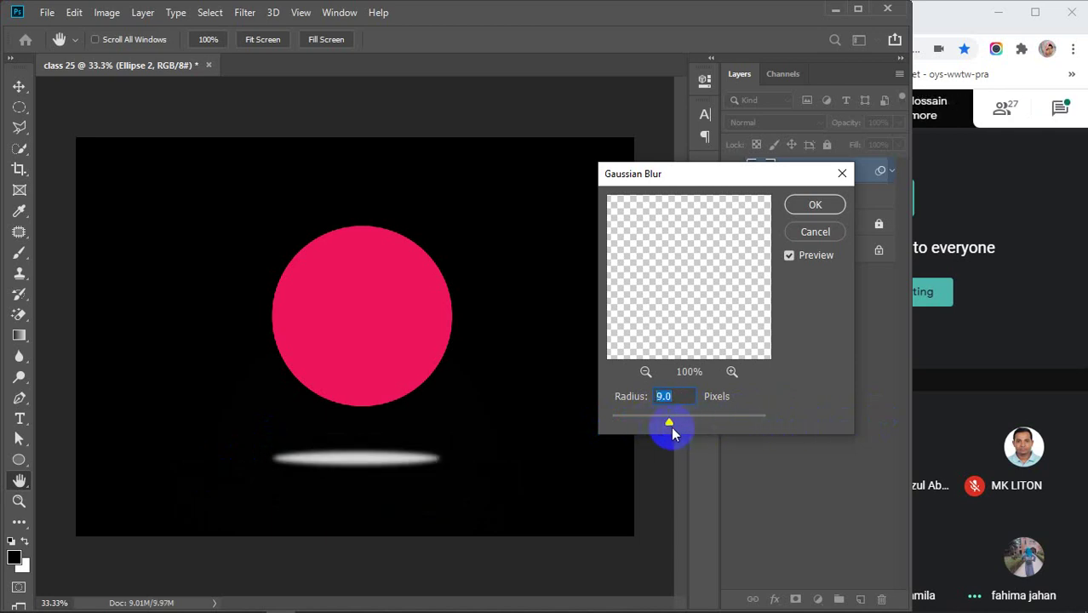
drag(677, 425, 680, 425)
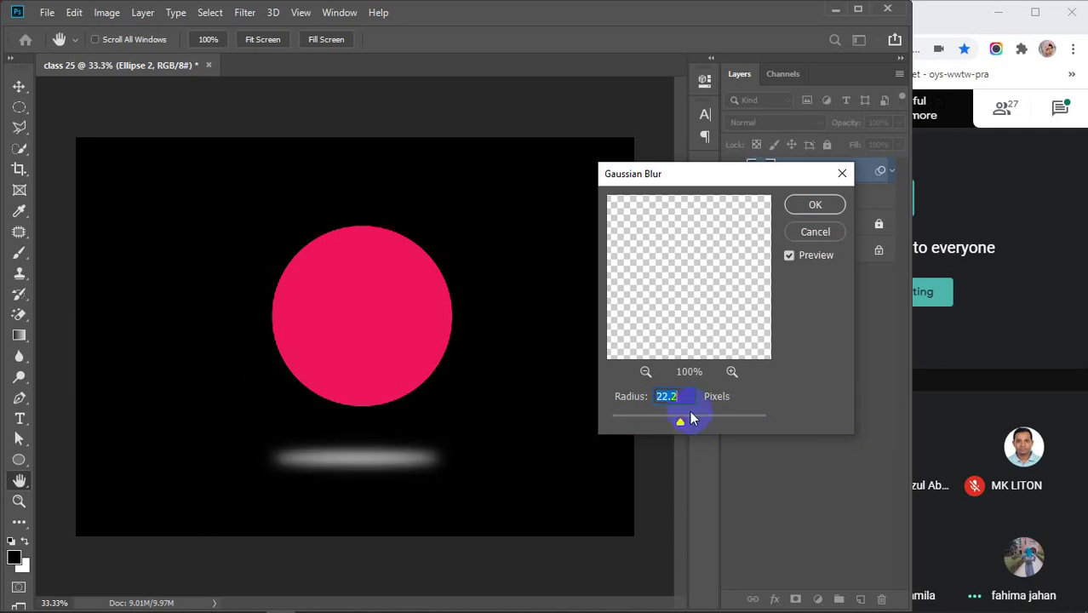
click(799, 206)
Move the pink circle slightly down, closer to the blurred ellipse.
key(v)
mouse_move(400, 281)
mouse_down()
mouse_move(394, 311)
mouse_move(394, 289)
mouse_up()
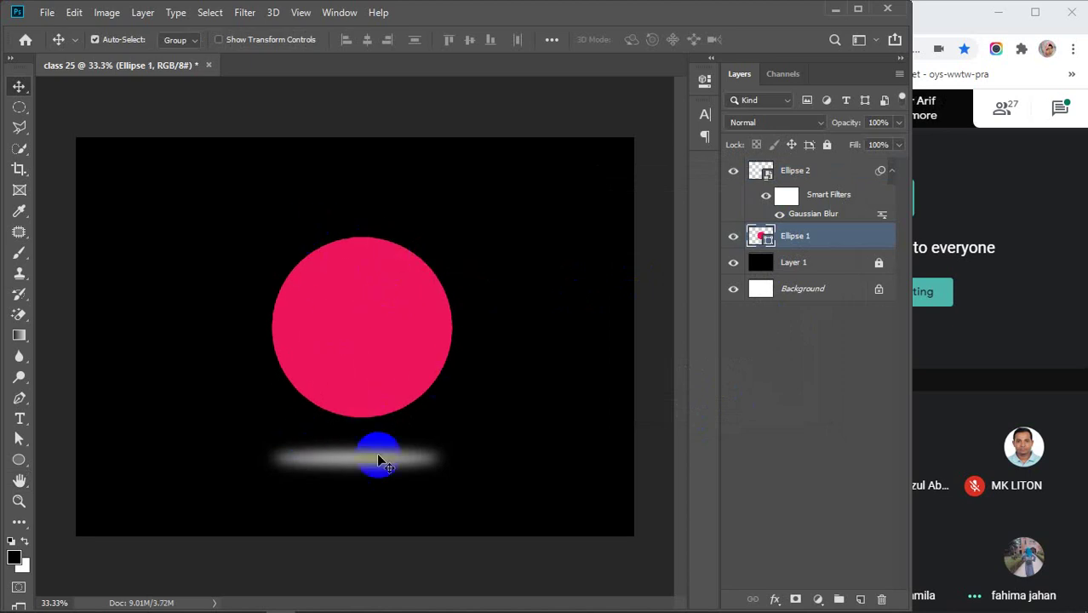
drag(378, 458, 405, 458)
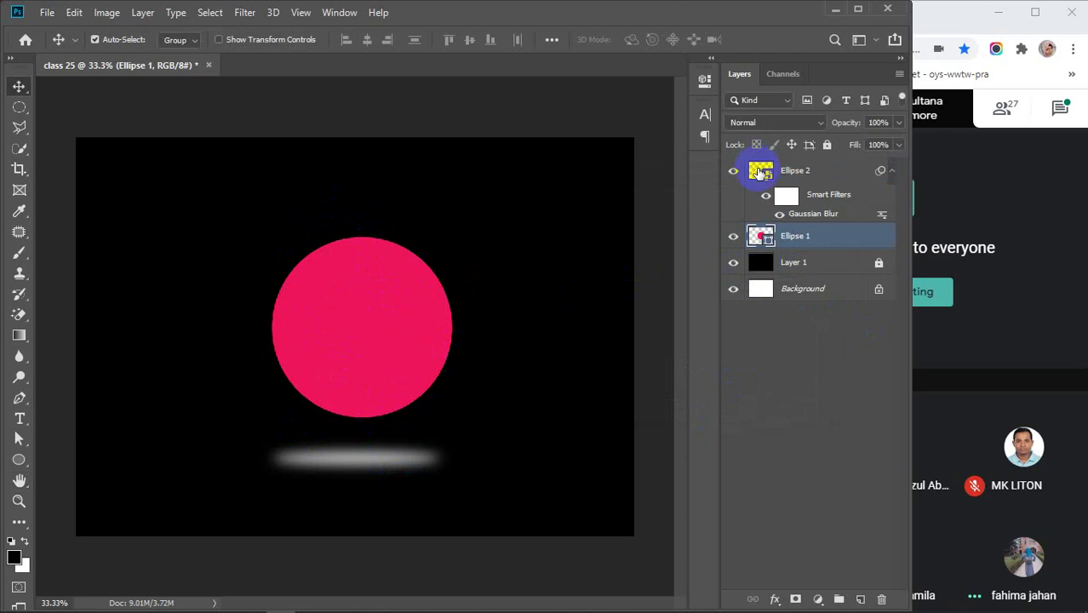
View the contents of the blurred ellipse's smart object and close them again.
double_click(760, 171)
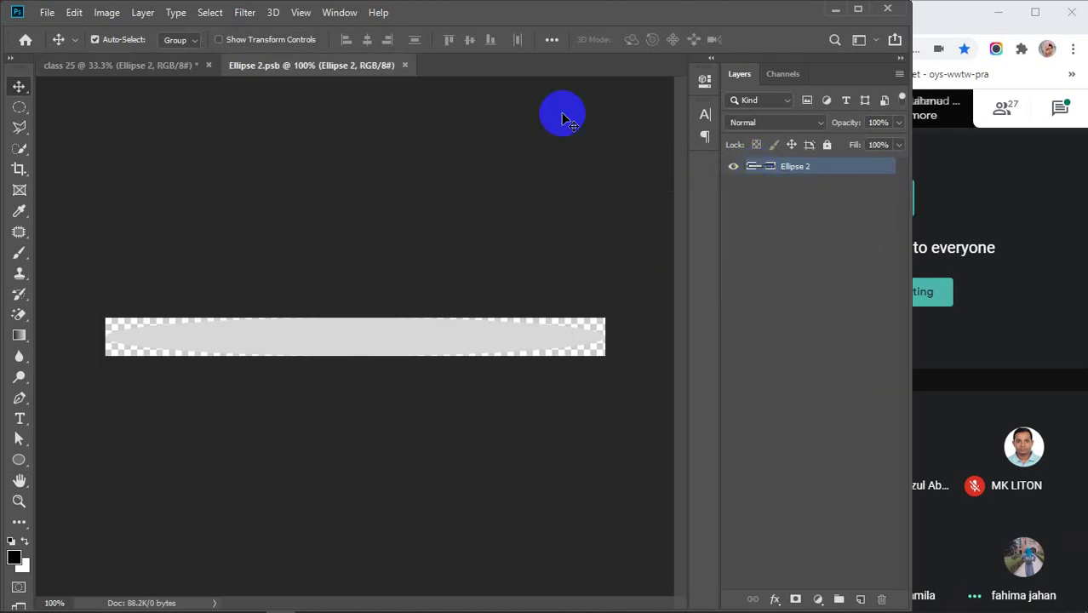
click(405, 66)
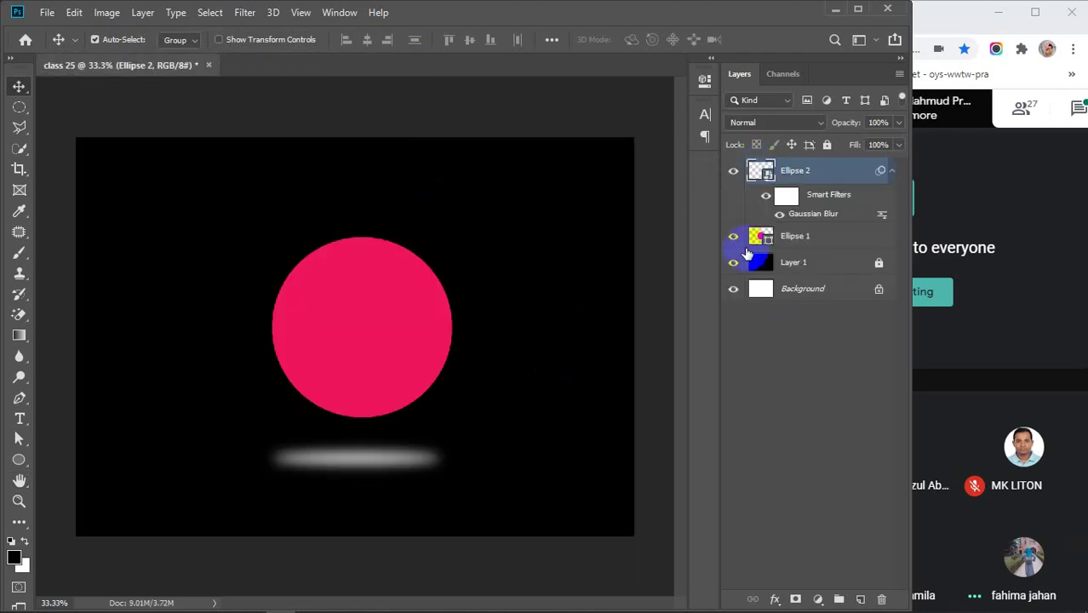
Hide the black Layer 1 and move the blurred ellipse slightly up and right beneath the pink circle.
click(734, 263)
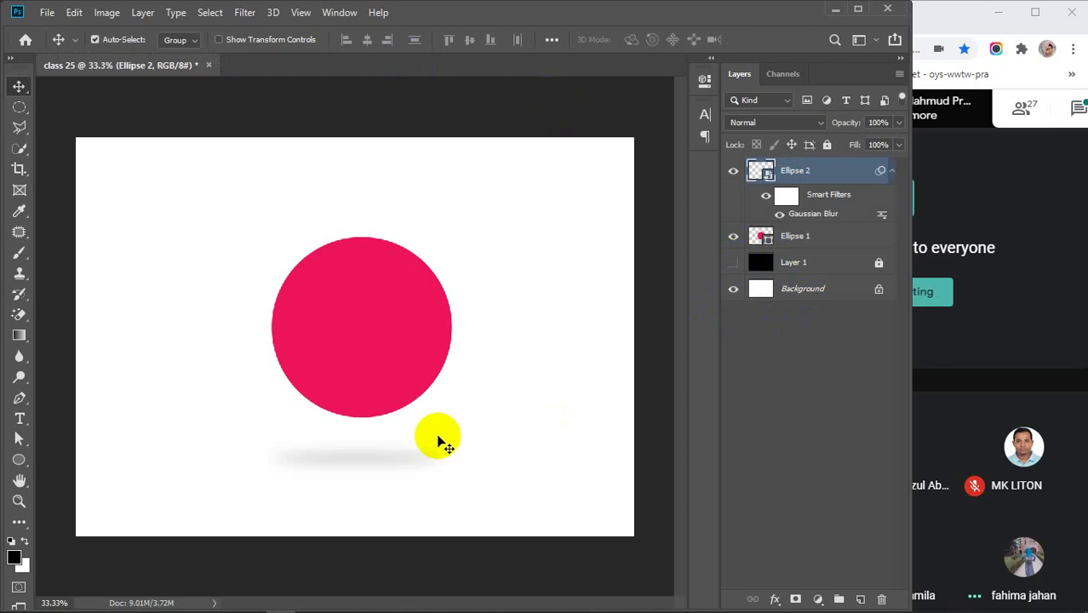
drag(356, 463, 363, 457)
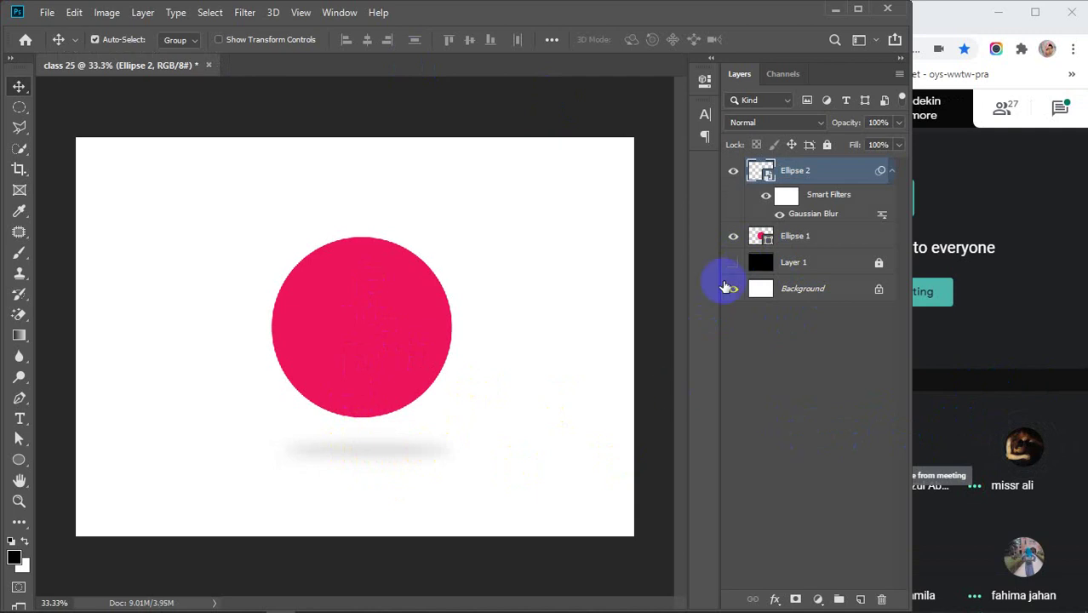
Hide the Ellipse 2 and Ellipse 1 layers, leaving only the white background visible.
click(732, 170)
click(734, 238)
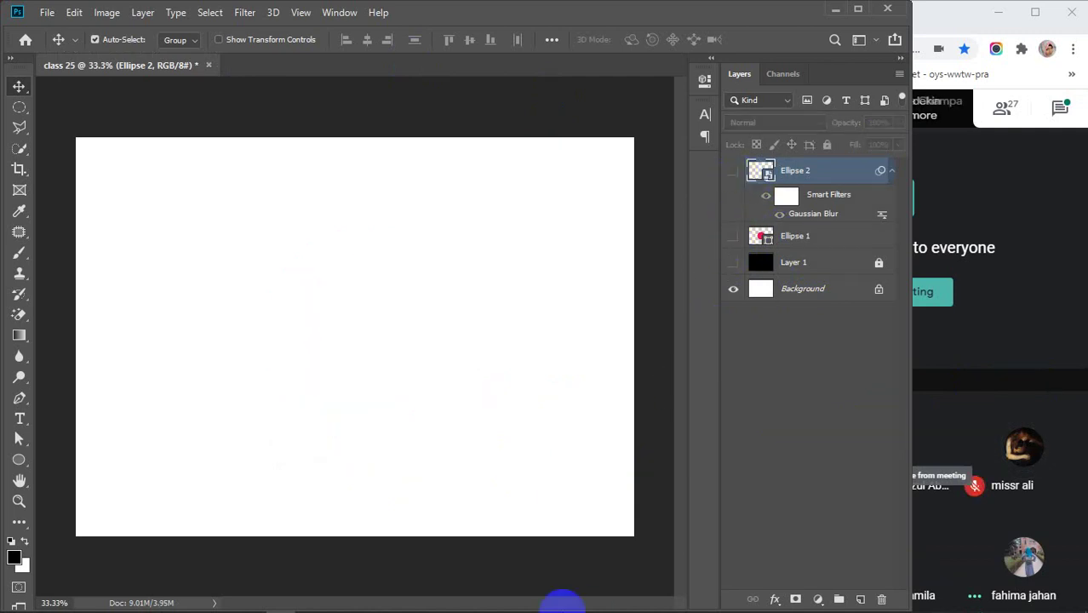
Switch to the Chrome window showing the attendance spreadsheet and open a new tab.
mouse_move(428, 600)
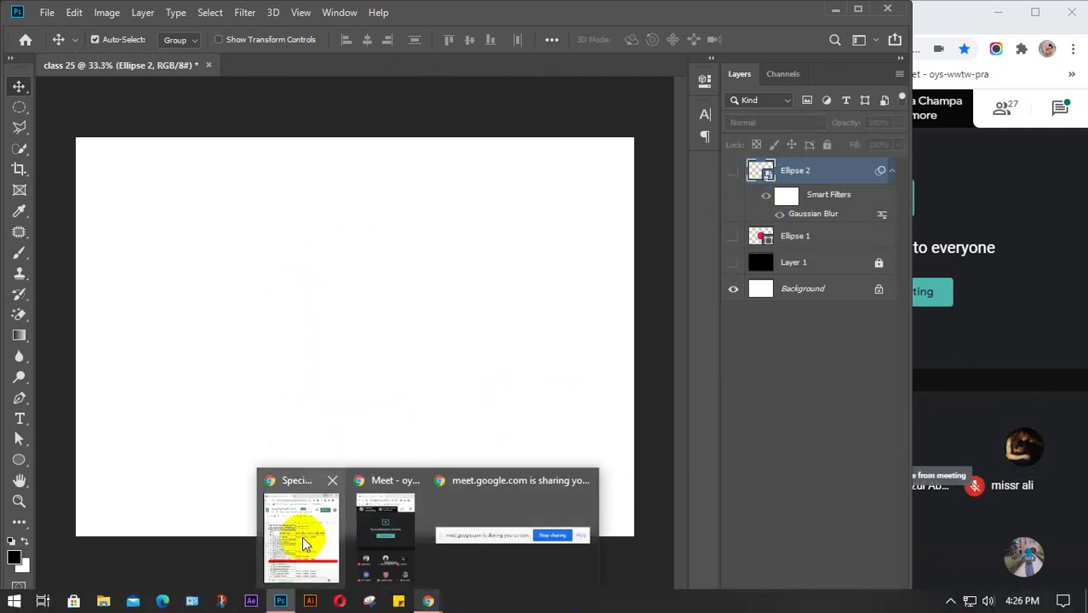
mouse_move(291, 530)
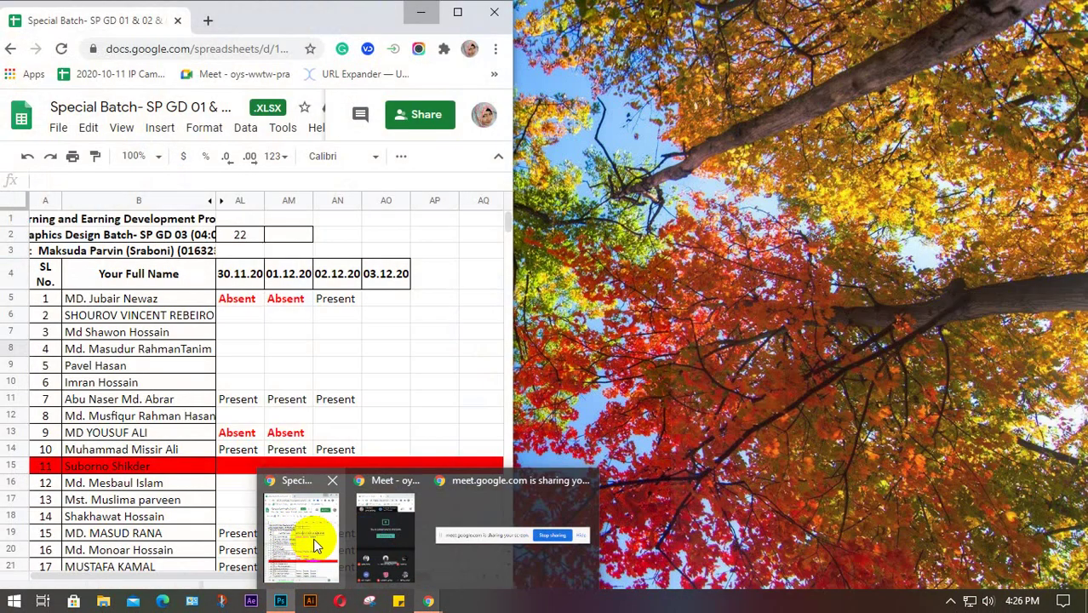
click(313, 544)
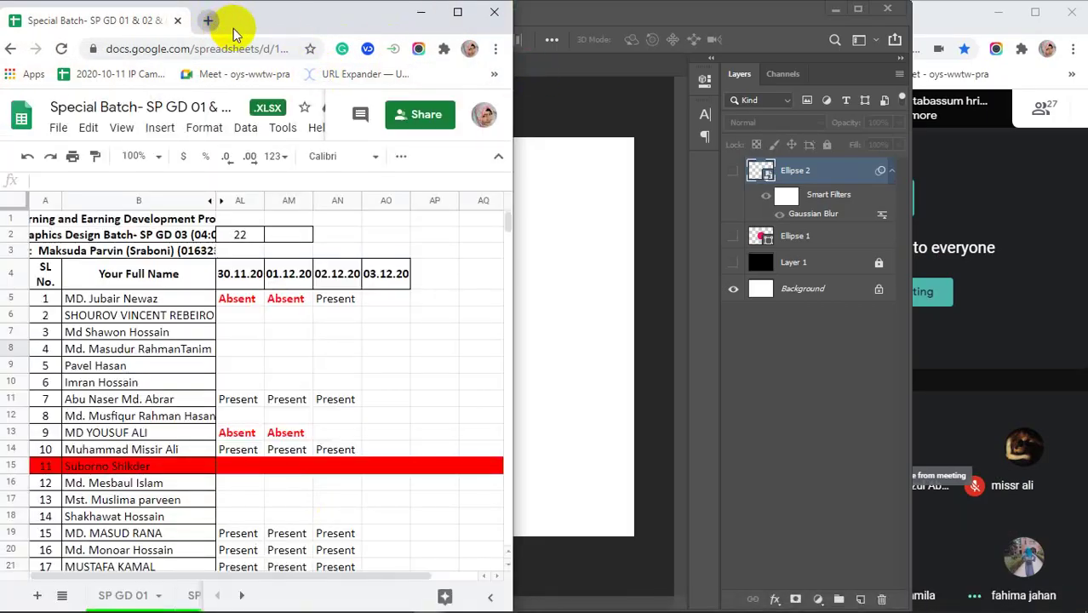
click(208, 20)
Detach the new tab into its own window, widen it, and place it over the Photoshop window.
mouse_move(268, 29)
mouse_down()
mouse_move(258, 115)
mouse_move(271, 17)
mouse_up()
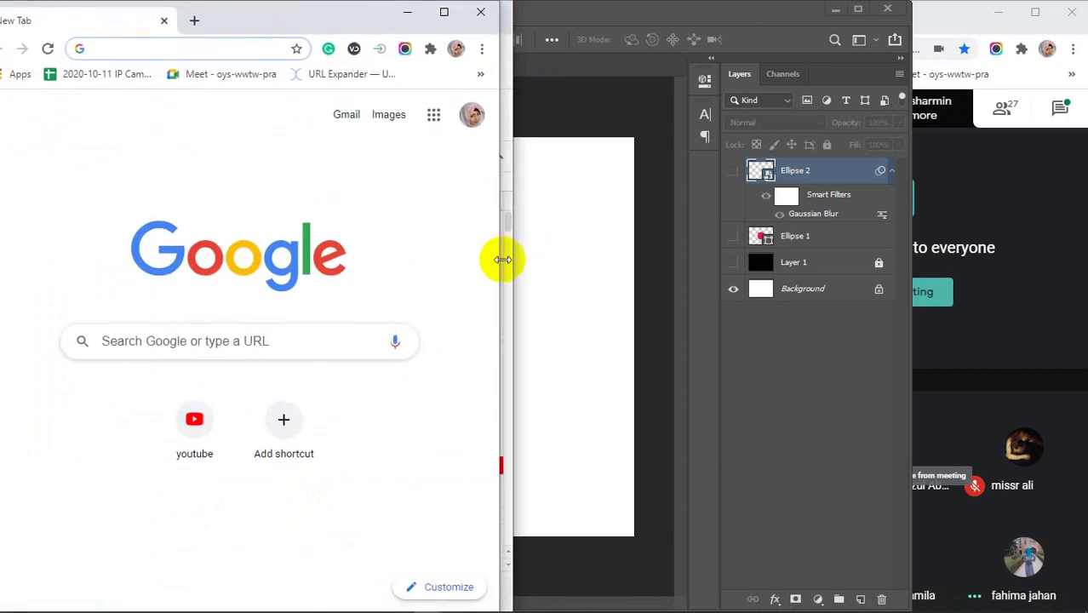
drag(502, 260, 962, 256)
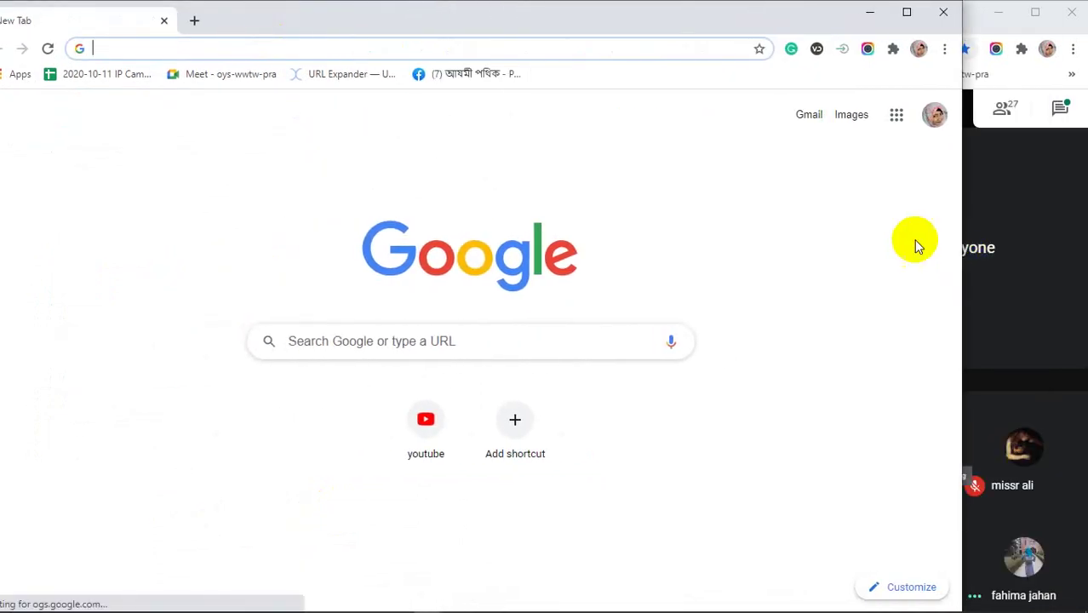
drag(425, 23, 445, 25)
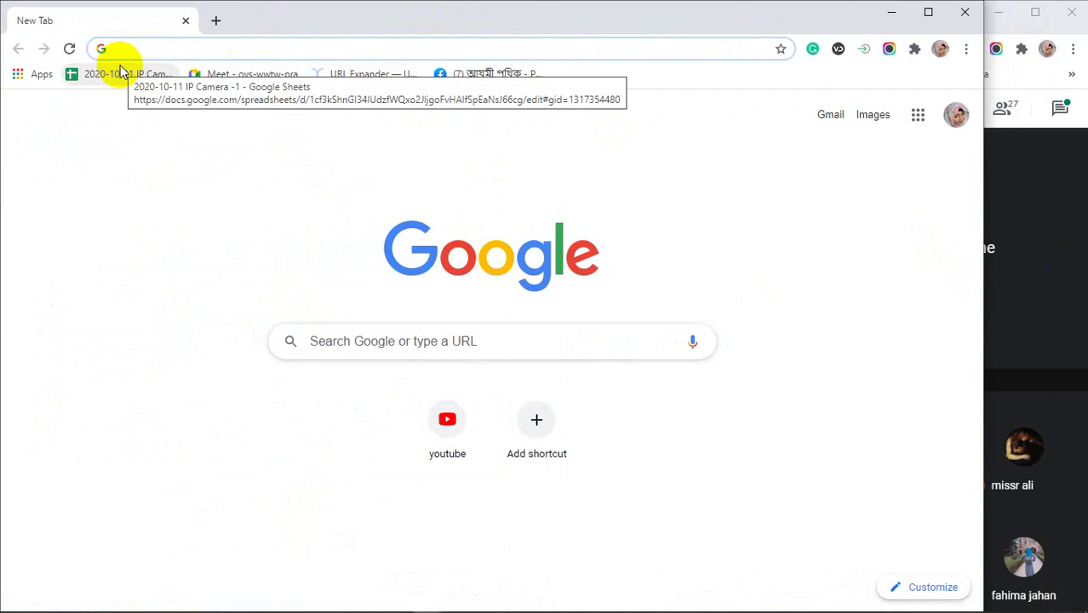
Search Google for "girl wearing saree drawing" from the new window.
text(girl)
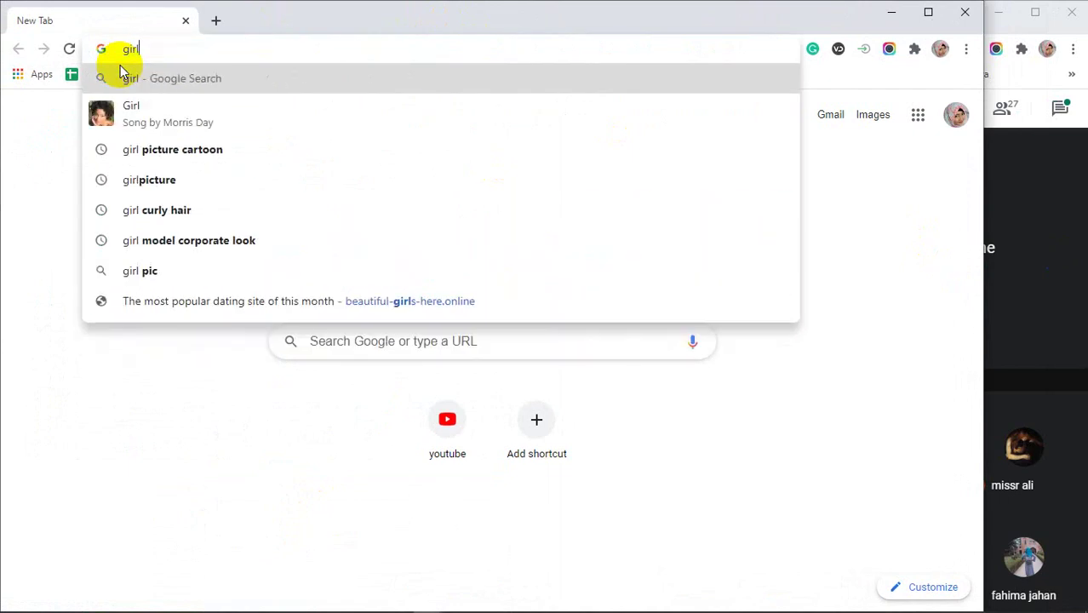
text( we)
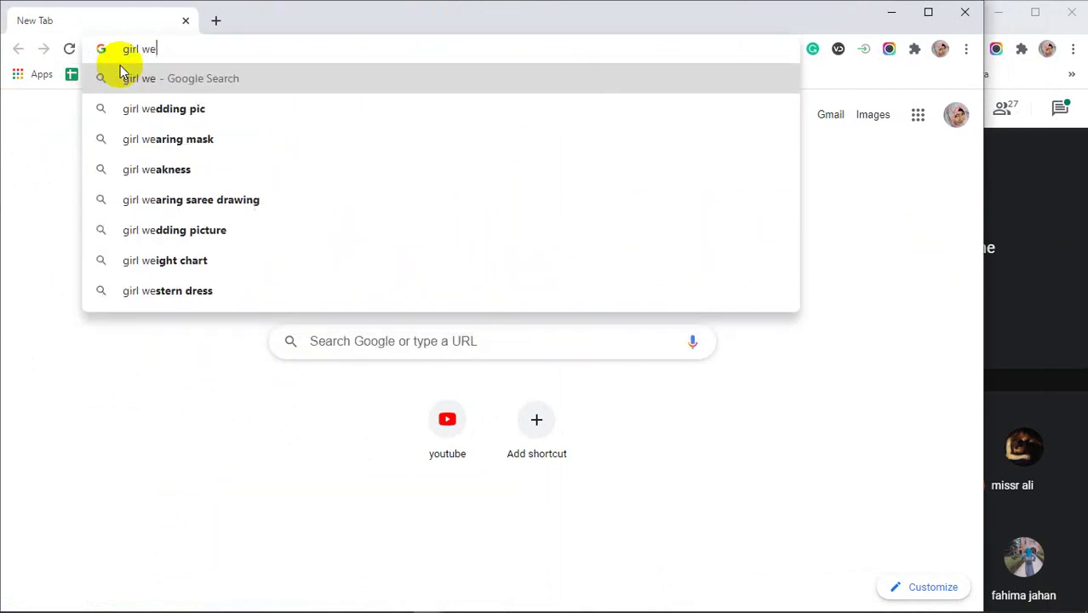
text(ar)
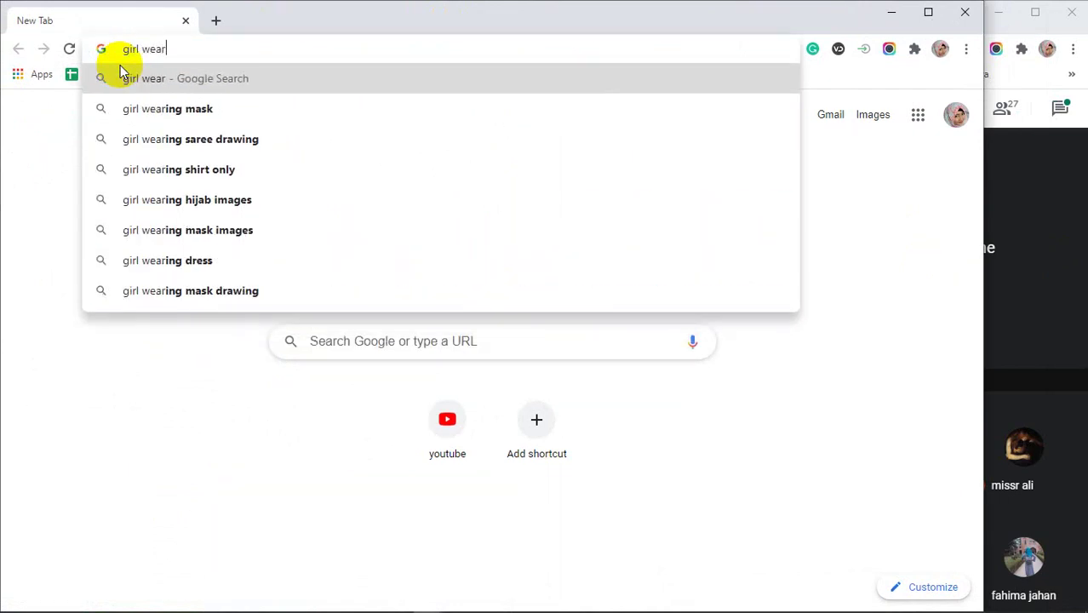
click(194, 139)
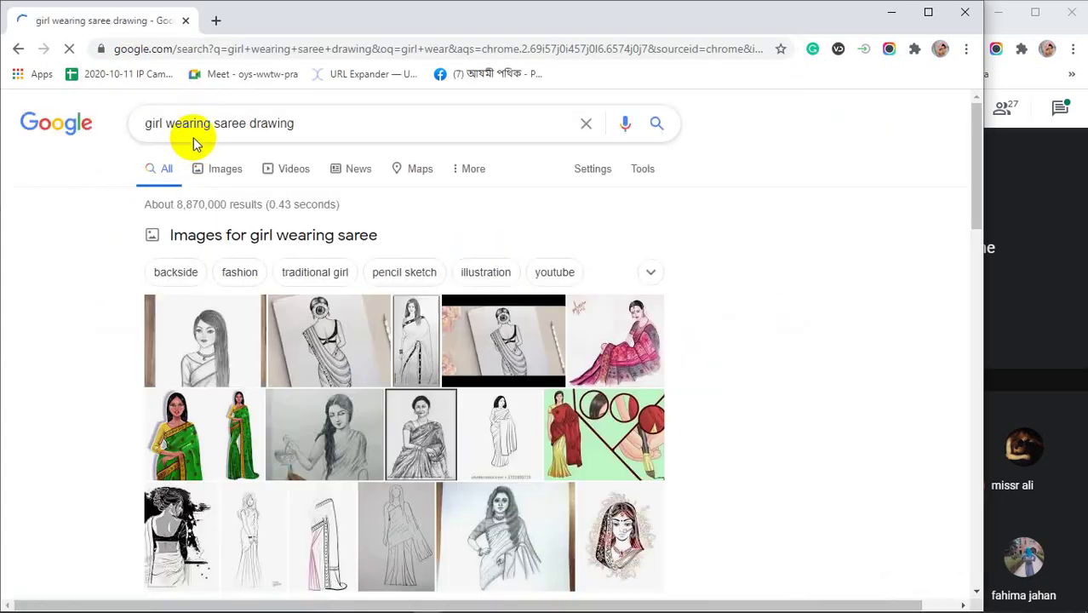
Change the search query to "girl wearing saree half image" and show the image results.
drag(313, 125, 254, 135)
text(hal)
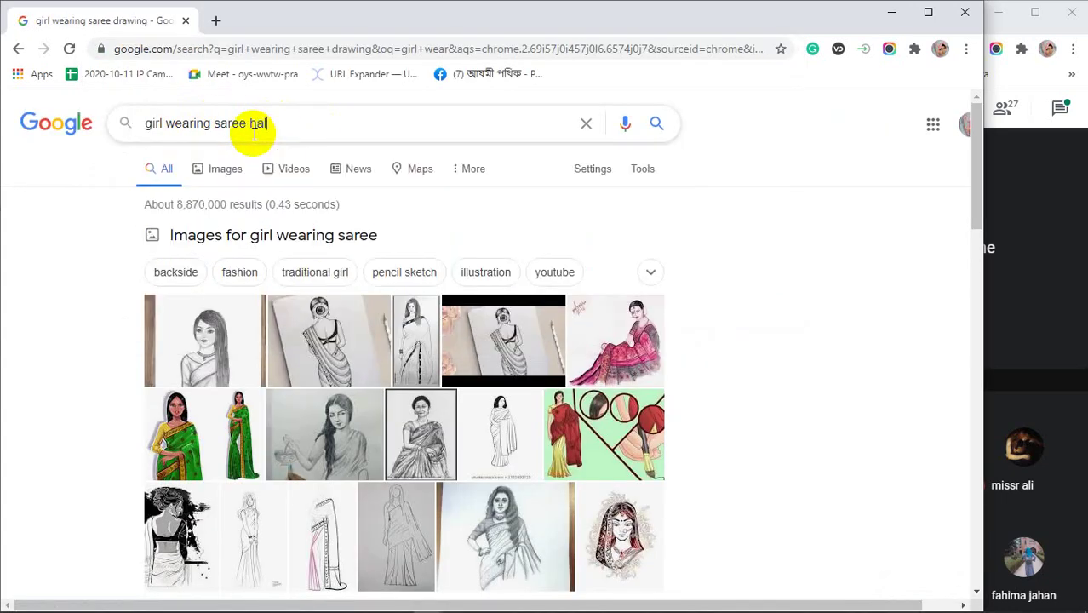
text(f ima)
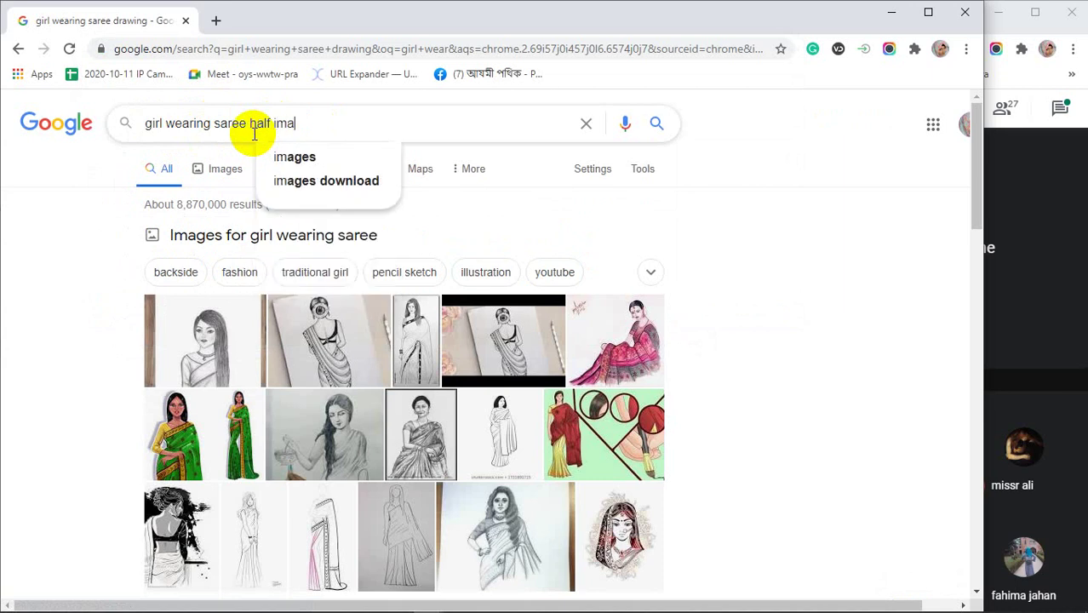
text(ge)
key(Return)
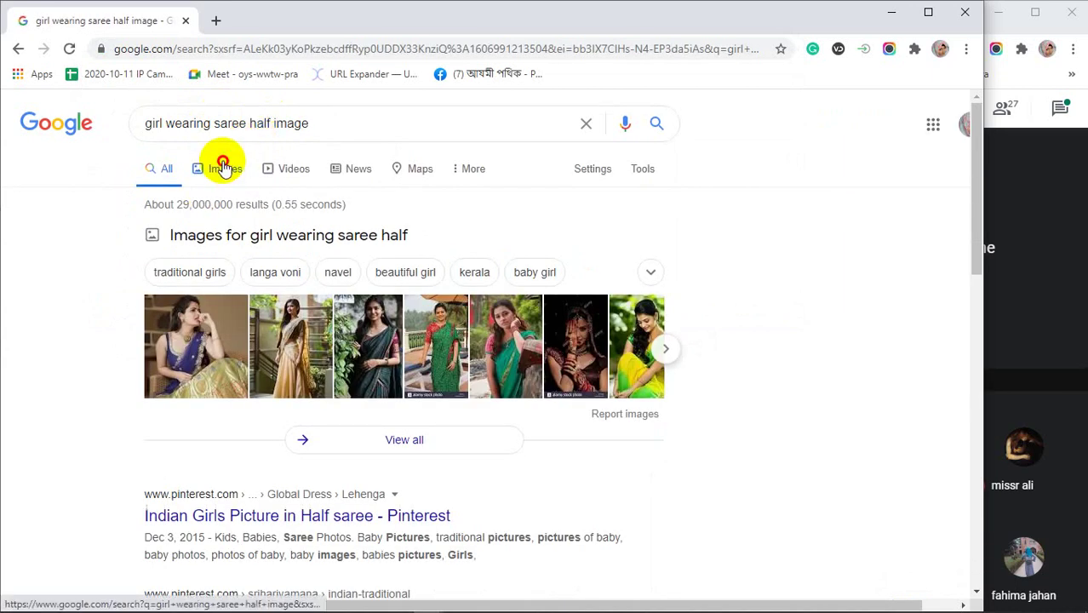
click(223, 166)
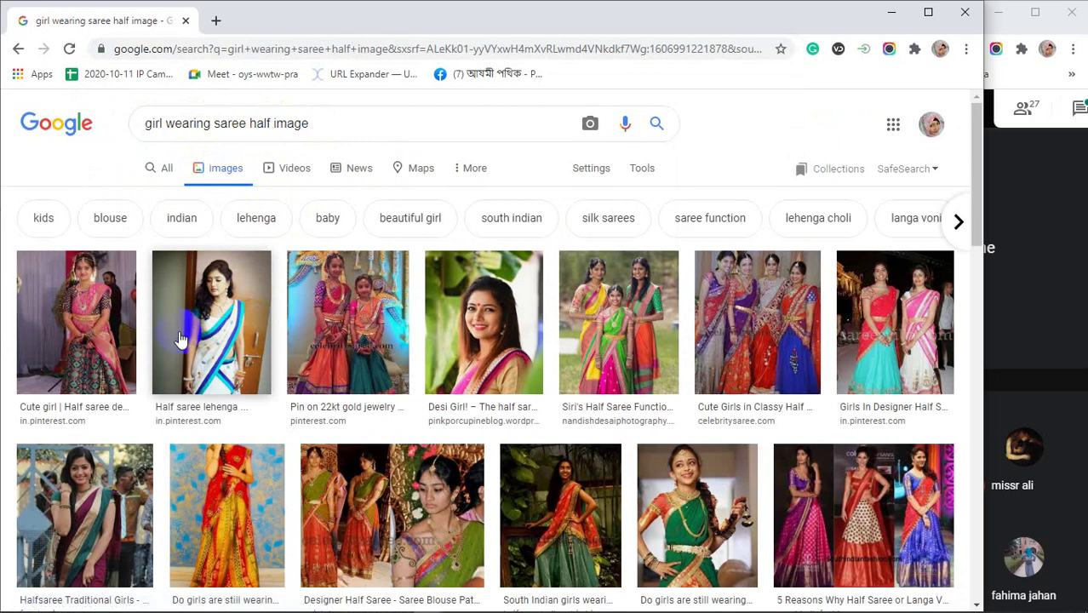
Preview the "Desi Girl!" half saree portrait from the image results and look through its related images.
scroll(179, 339, down, 2)
scroll(449, 283, up, 1)
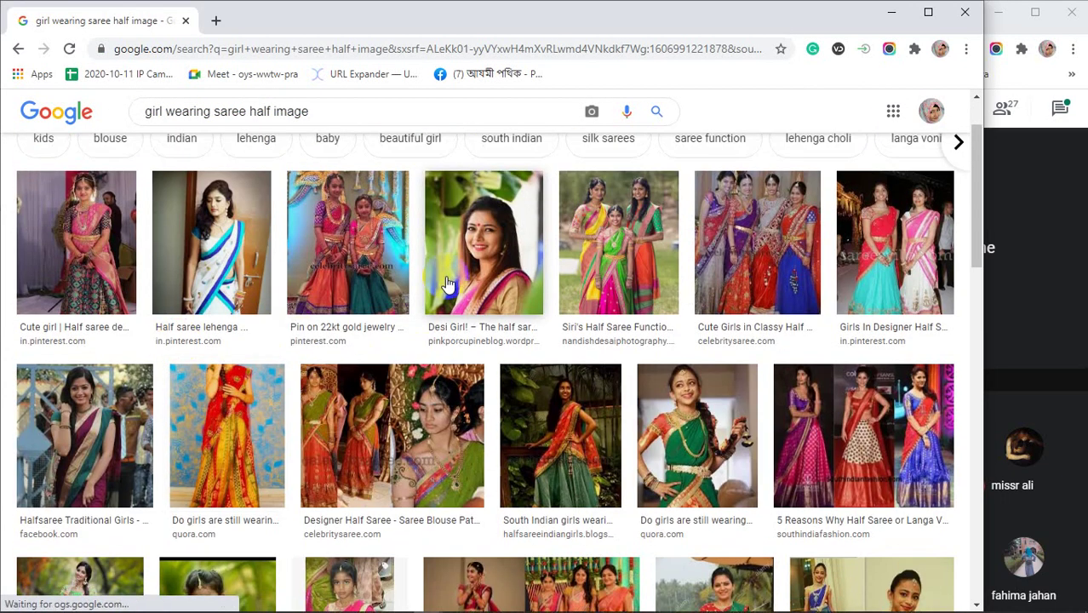
click(449, 284)
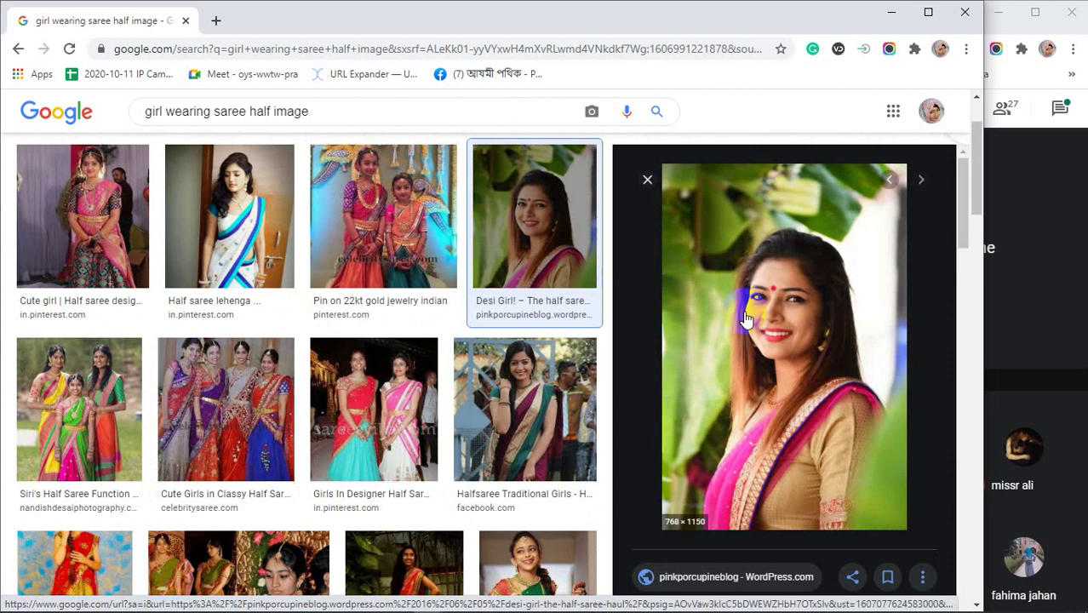
scroll(757, 317, down, 3)
scroll(763, 312, down, 3)
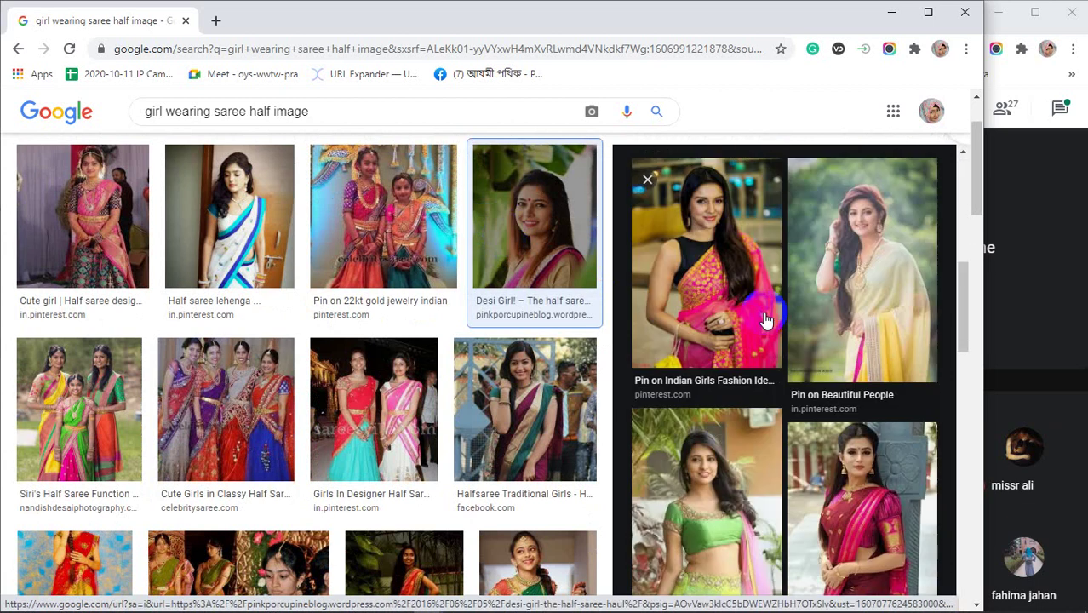
scroll(745, 311, down, 3)
scroll(745, 312, down, 3)
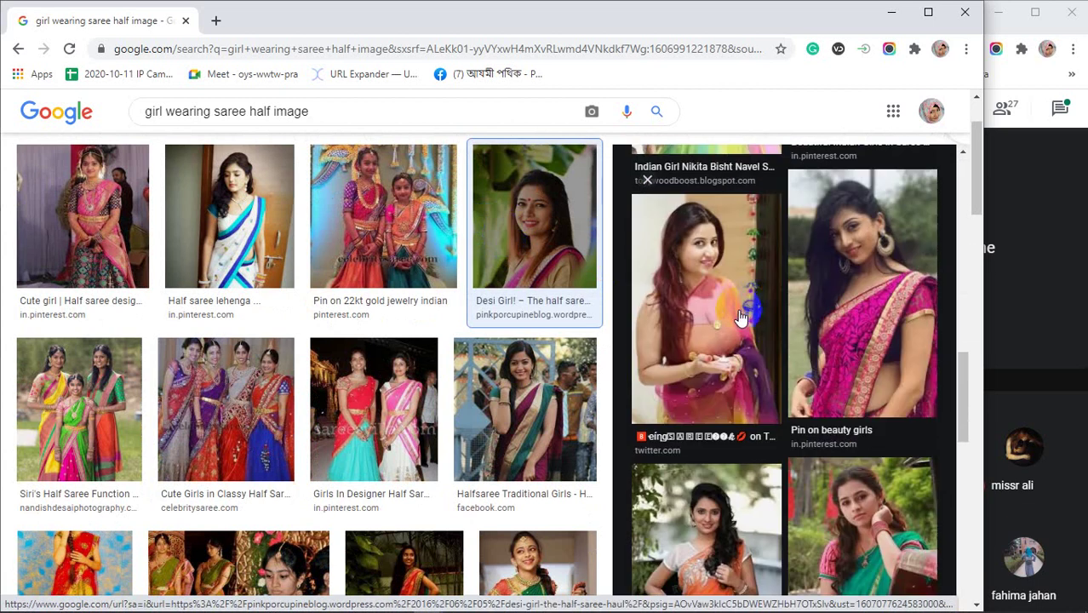
scroll(742, 318, down, 3)
scroll(744, 317, down, 3)
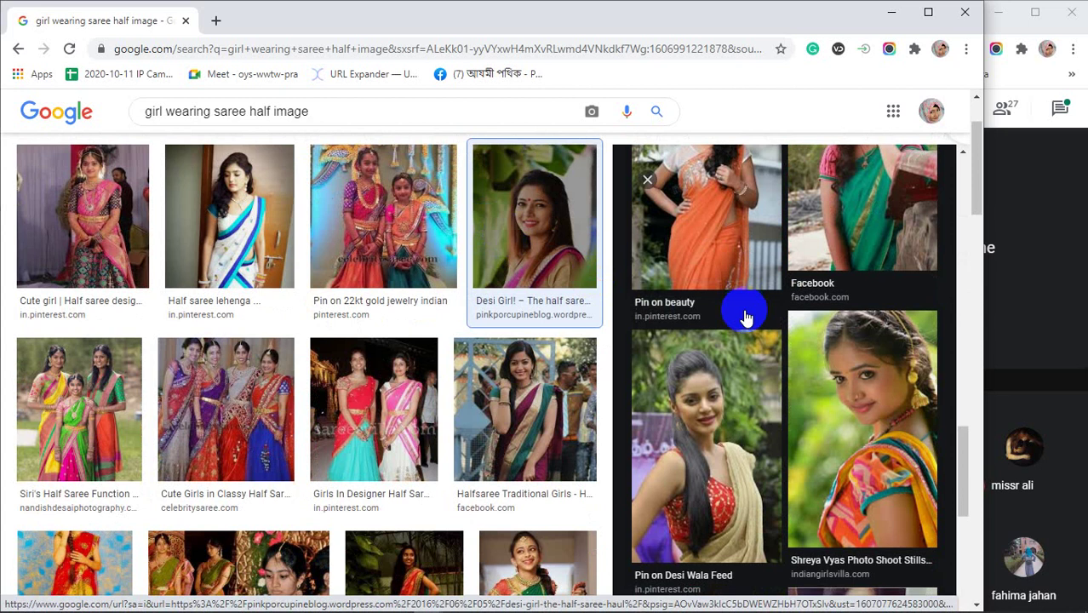
scroll(744, 317, down, 3)
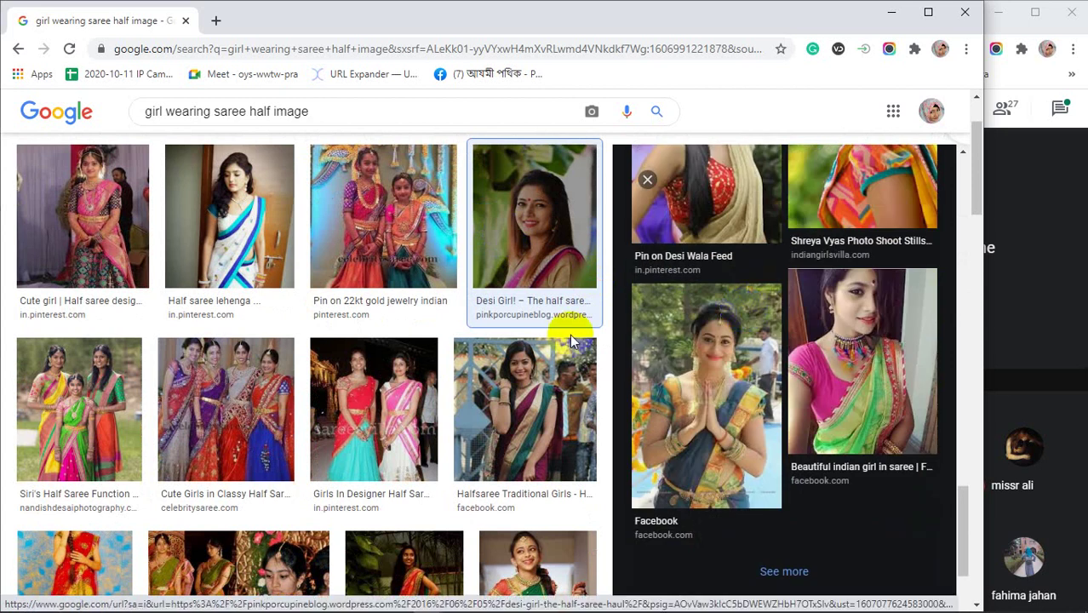
Preview the pink and green lehenga half saree photo from weddingwire.in and examine its related images.
scroll(425, 348, down, 3)
scroll(177, 283, down, 1)
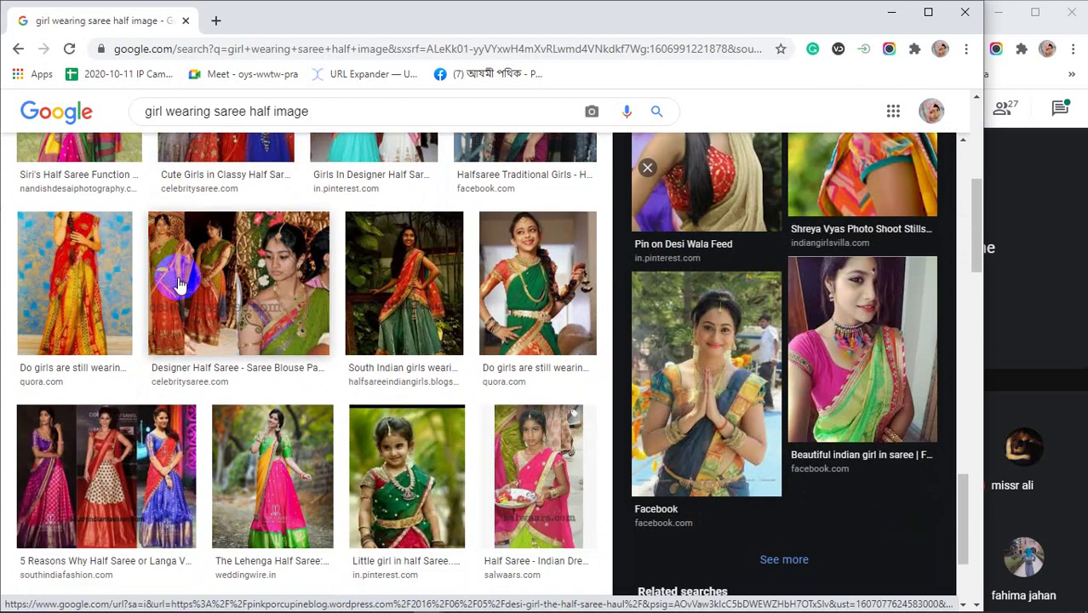
scroll(177, 284, down, 4)
scroll(177, 283, up, 2)
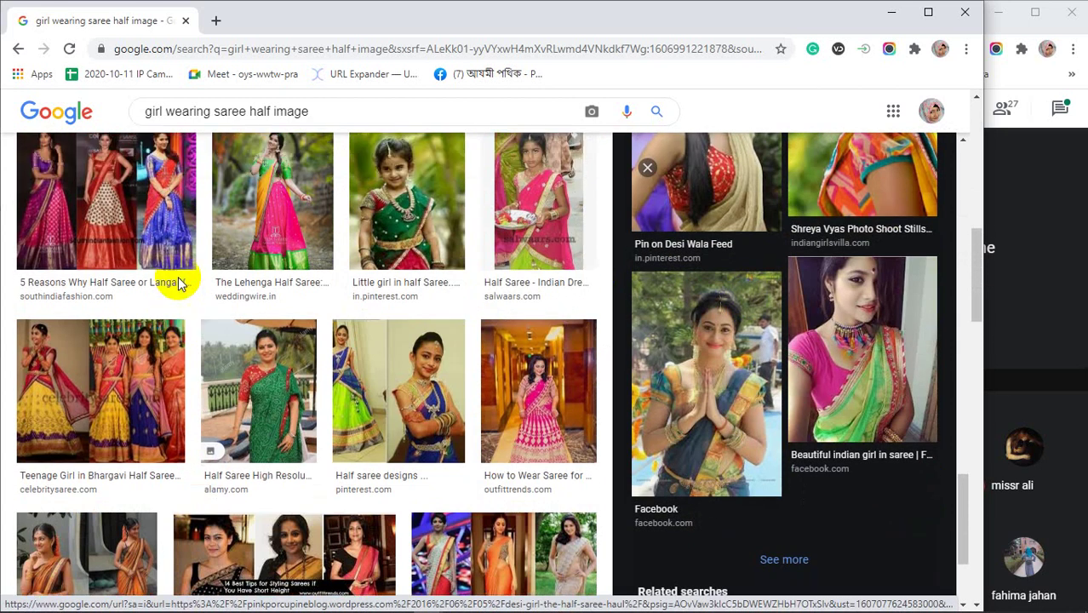
click(276, 223)
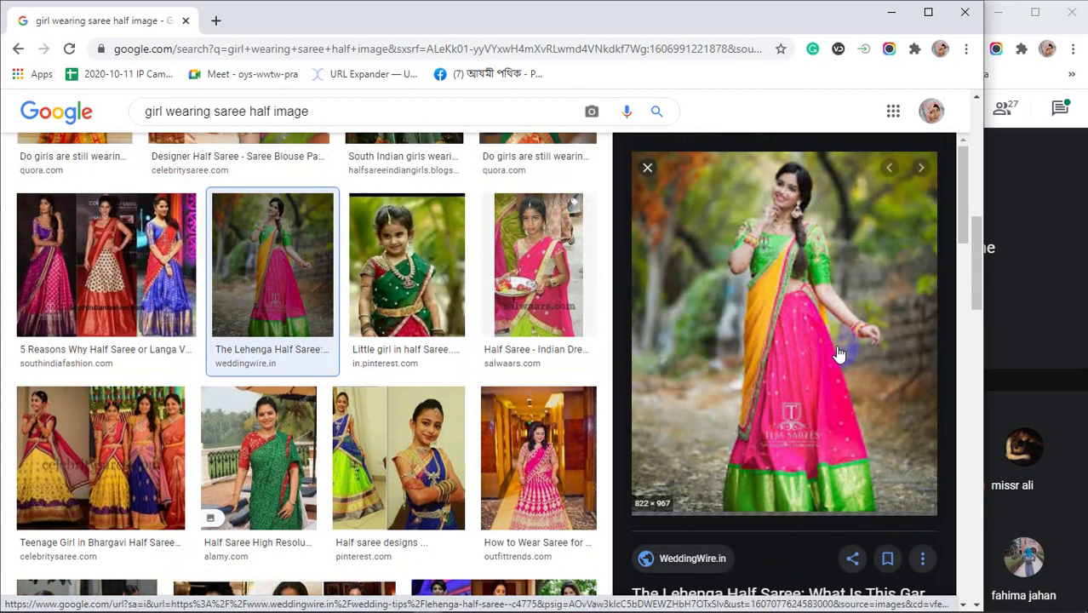
scroll(838, 342, down, 5)
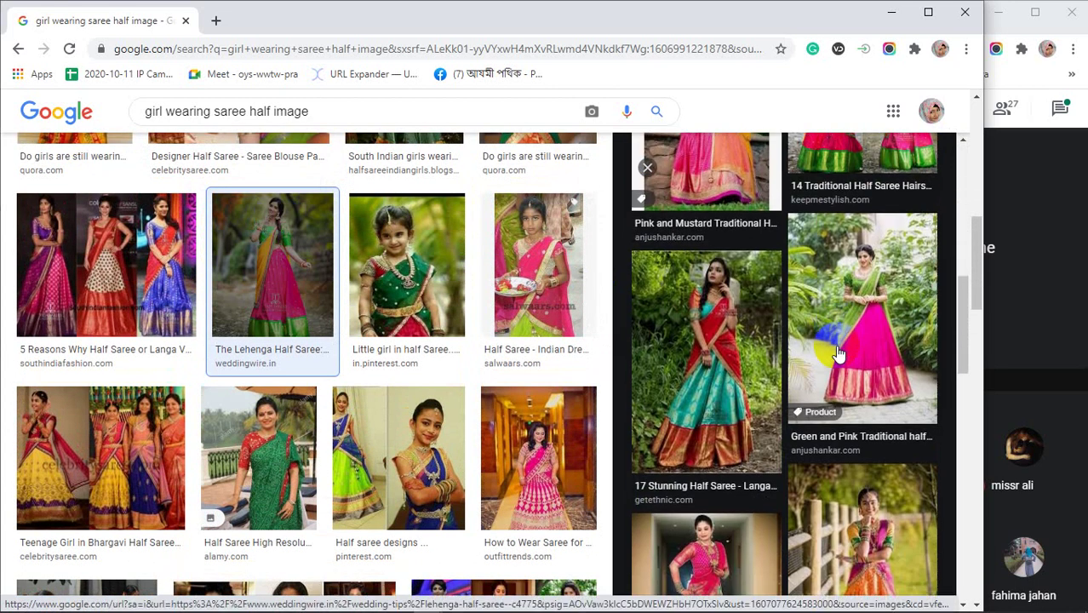
scroll(838, 353, down, 5)
scroll(839, 353, down, 6)
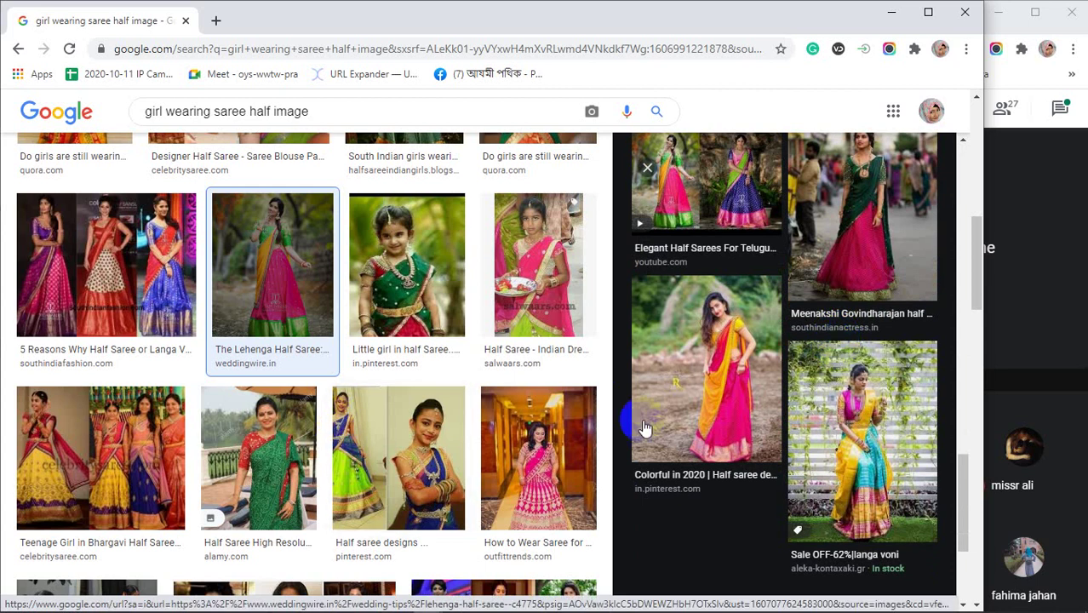
scroll(724, 396, down, 3)
scroll(308, 374, down, 3)
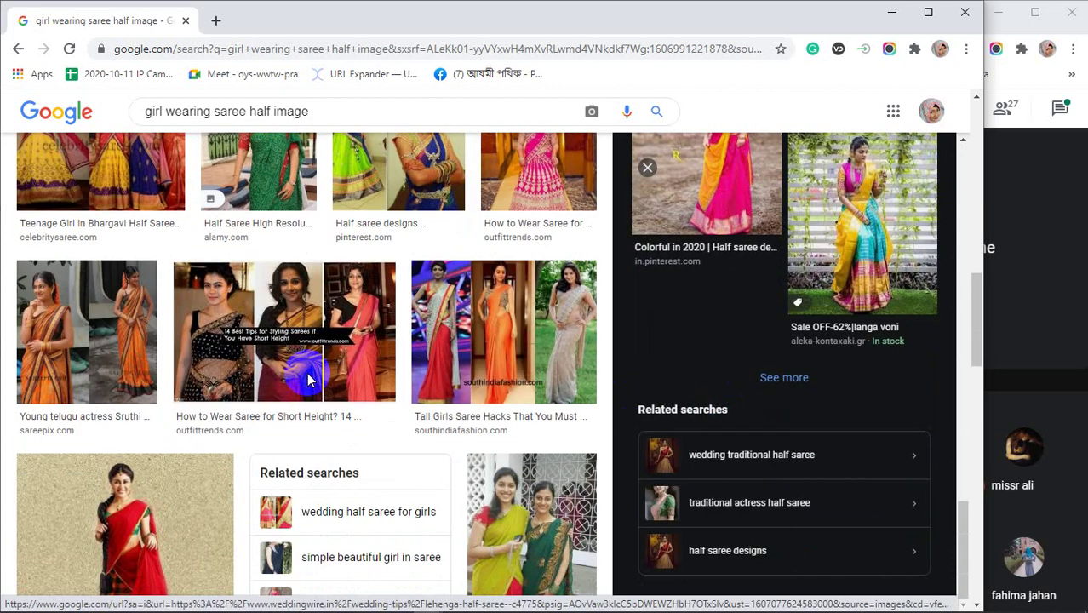
Look further down the image results and preview the "Halfsaree Traditional" photo of the woman in a navy and gold saree.
scroll(308, 379, down, 2)
scroll(308, 379, down, 5)
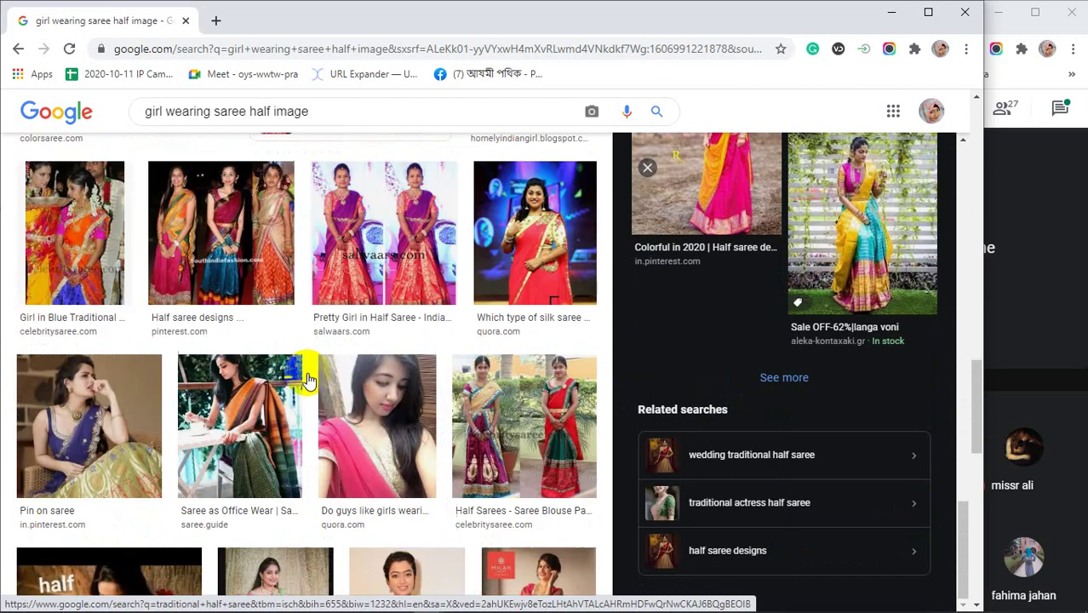
scroll(308, 368, down, 2)
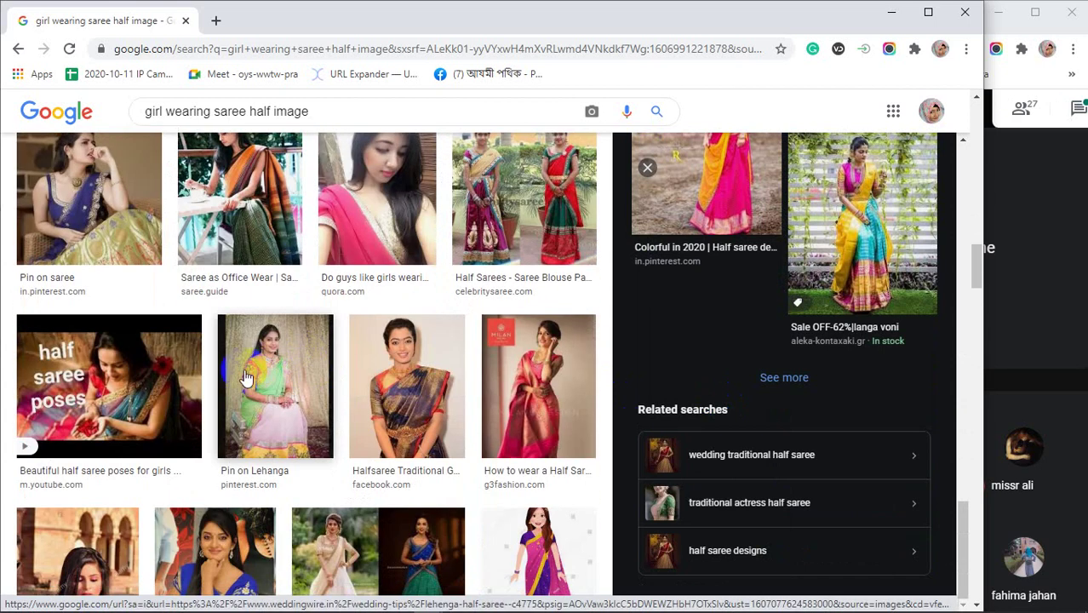
click(420, 389)
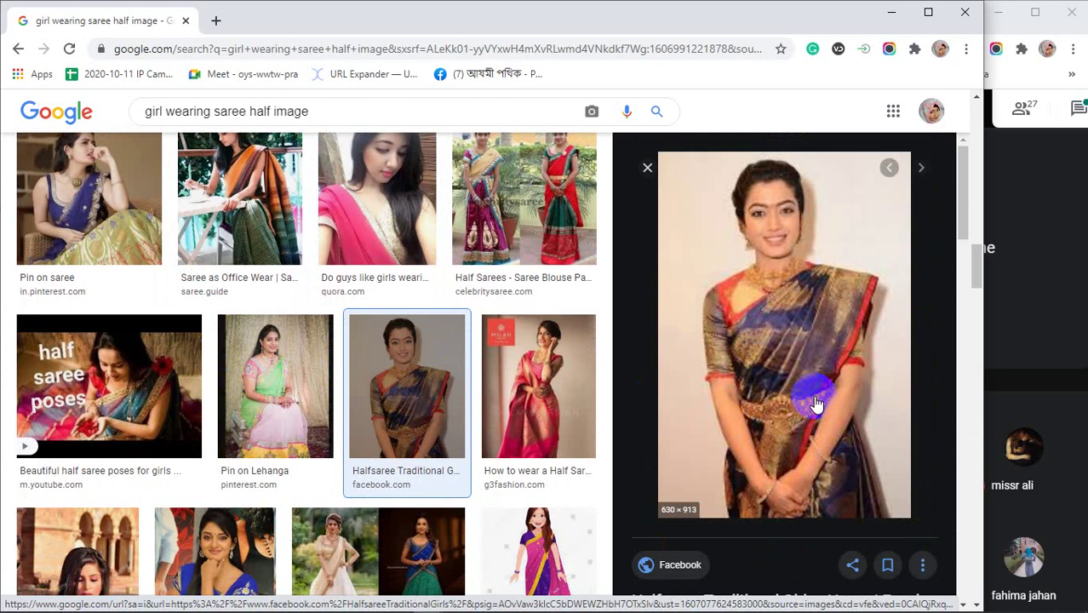
Open the closer Pinterest portrait of the same woman from the related images and copy the image.
scroll(815, 403, down, 8)
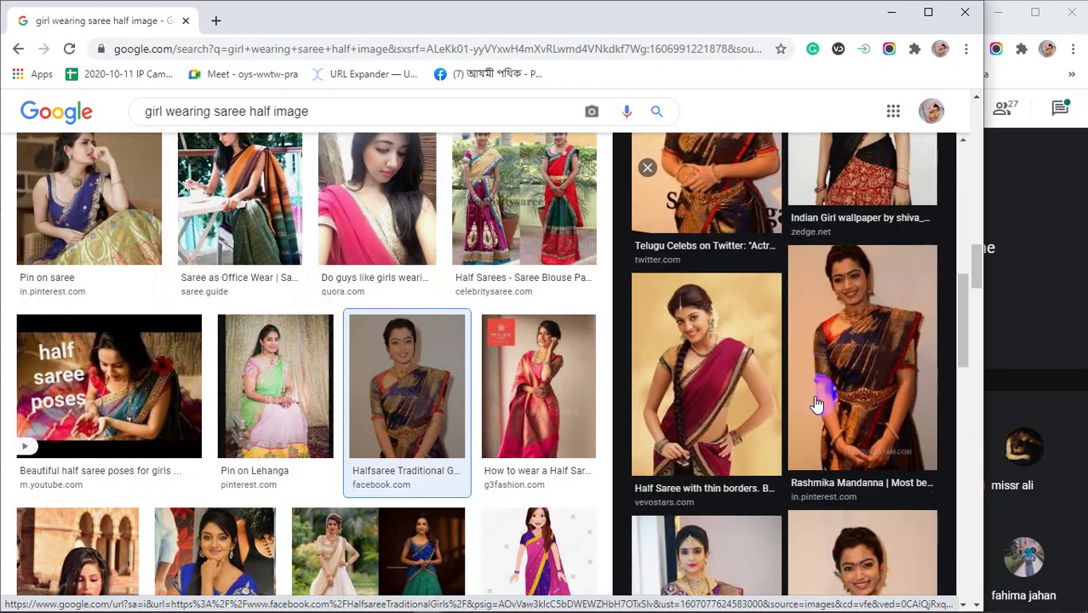
scroll(815, 403, down, 2)
scroll(816, 404, down, 3)
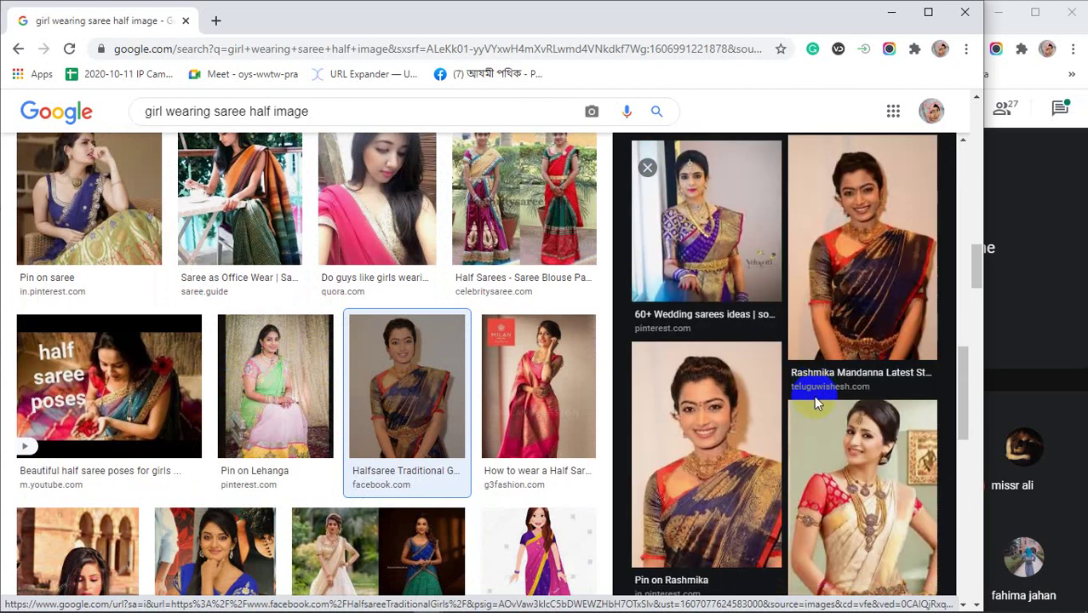
click(713, 455)
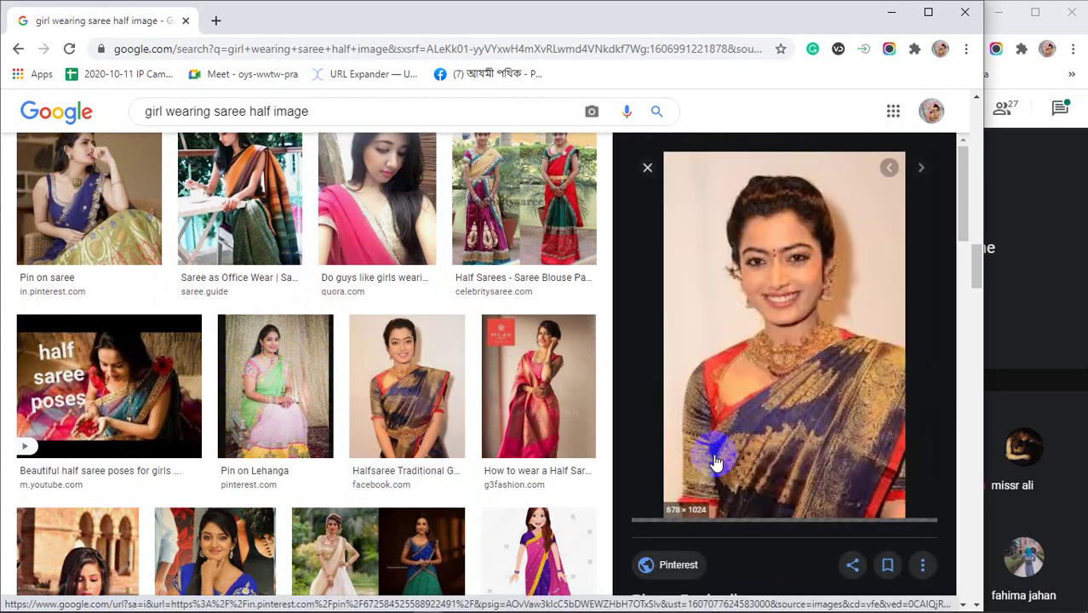
right_click(720, 311)
click(767, 475)
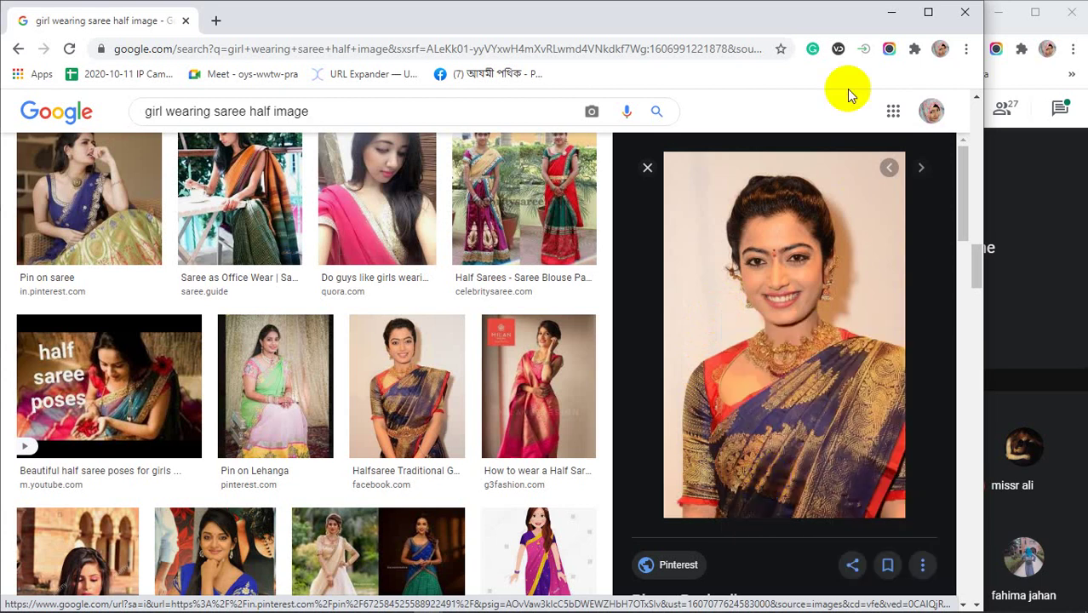
Minimize the browser window, switch to Photoshop and paste the copied portrait into the class 25 document.
click(890, 12)
click(418, 12)
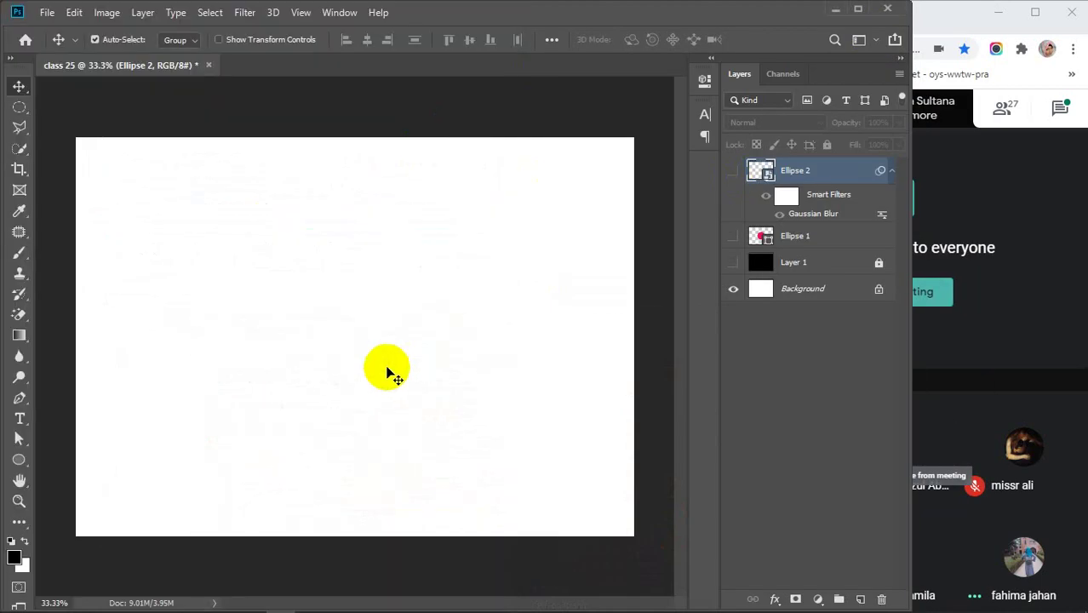
key(ctrl+v)
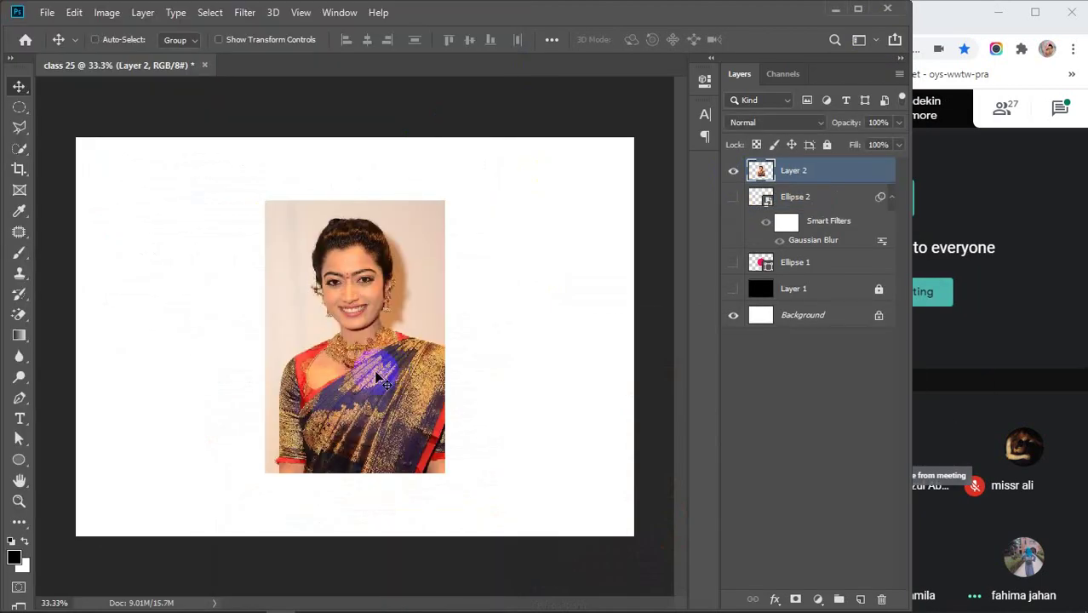
Scale the pasted portrait proportionally to about 145% so it spans the canvas height, and apply the transform.
key(ctrl+t)
drag(270, 202, 189, 162)
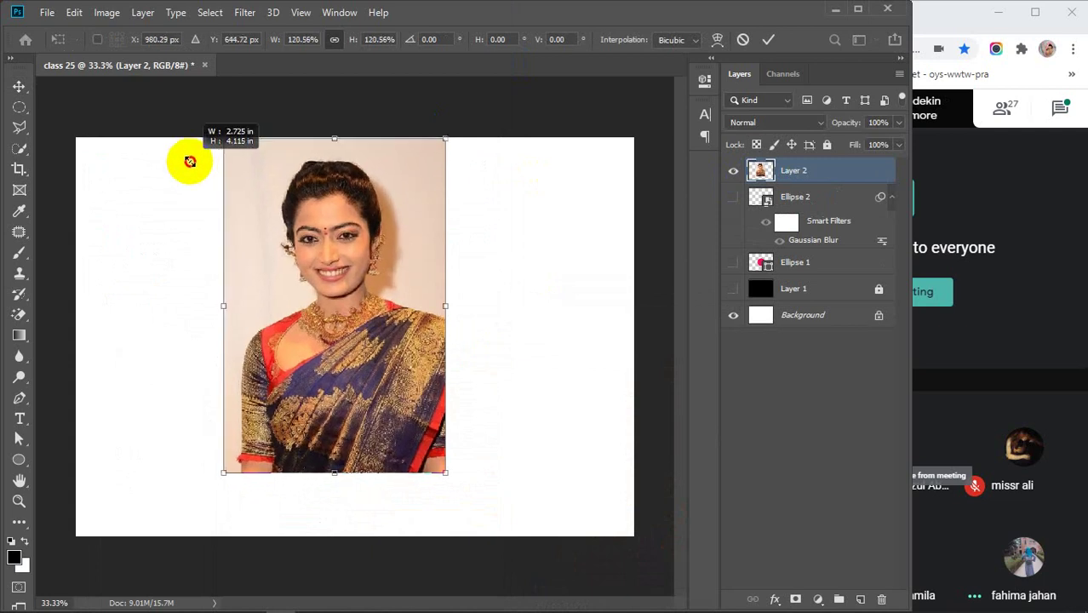
drag(451, 471, 516, 523)
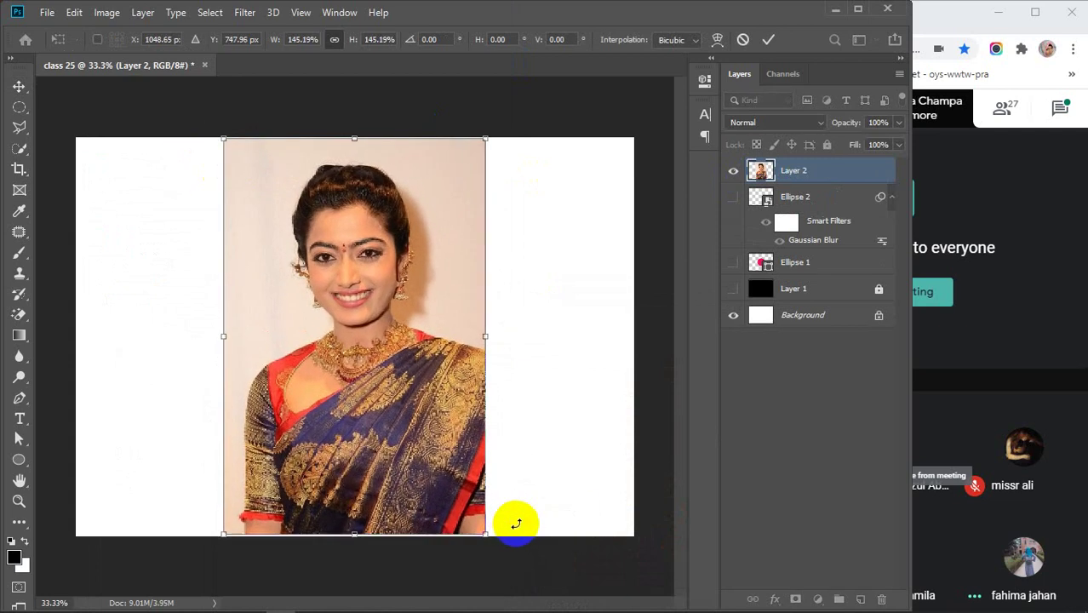
key(Return)
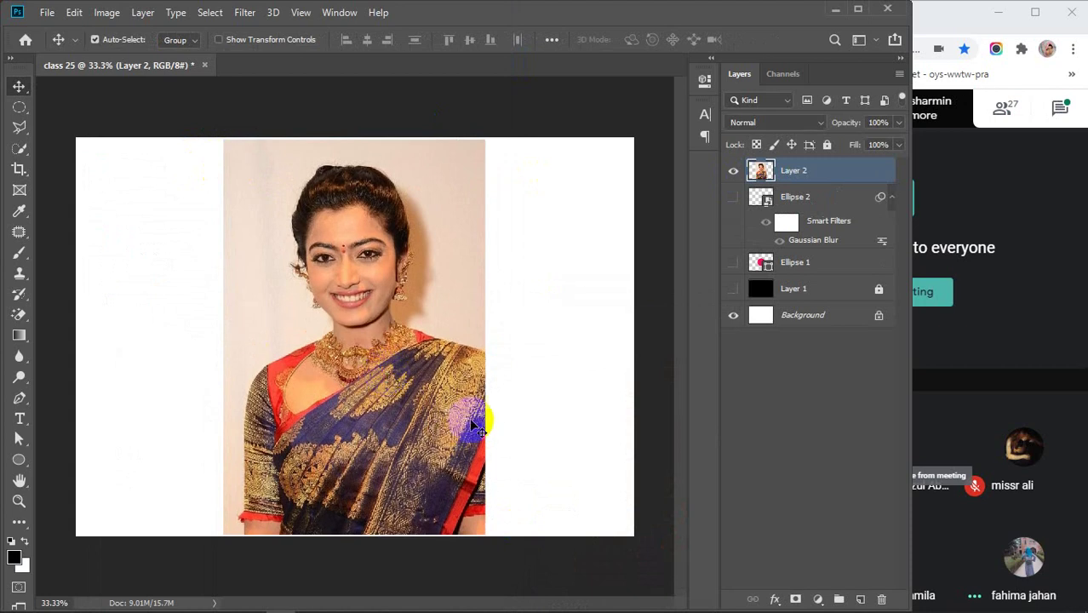
Try Gaussian Blur on the portrait layer with the radius lowered to 0.1 pixels, and cancel the filter.
click(239, 16)
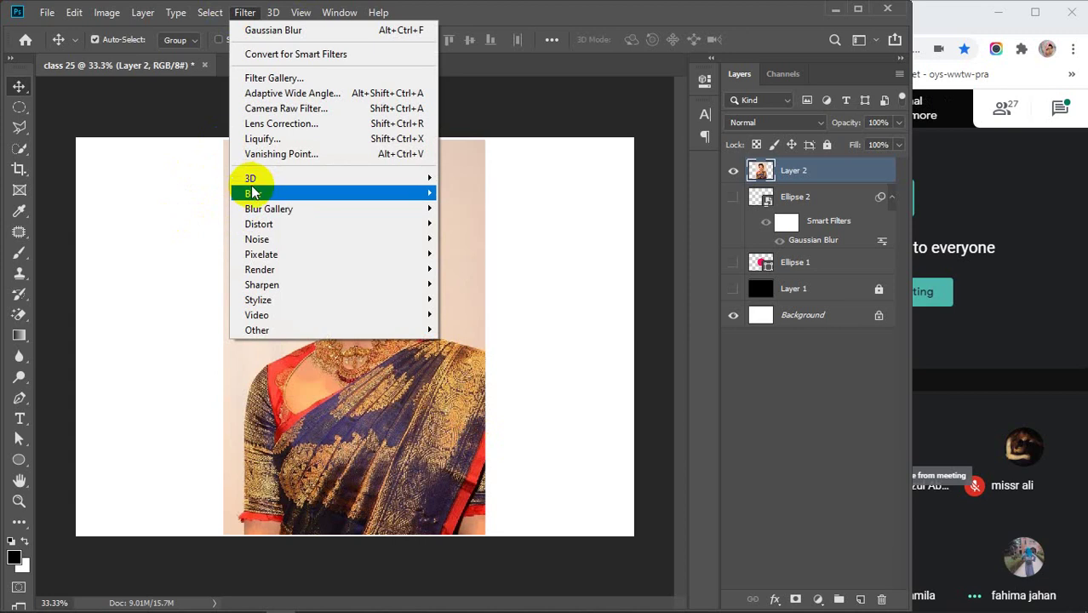
mouse_move(259, 193)
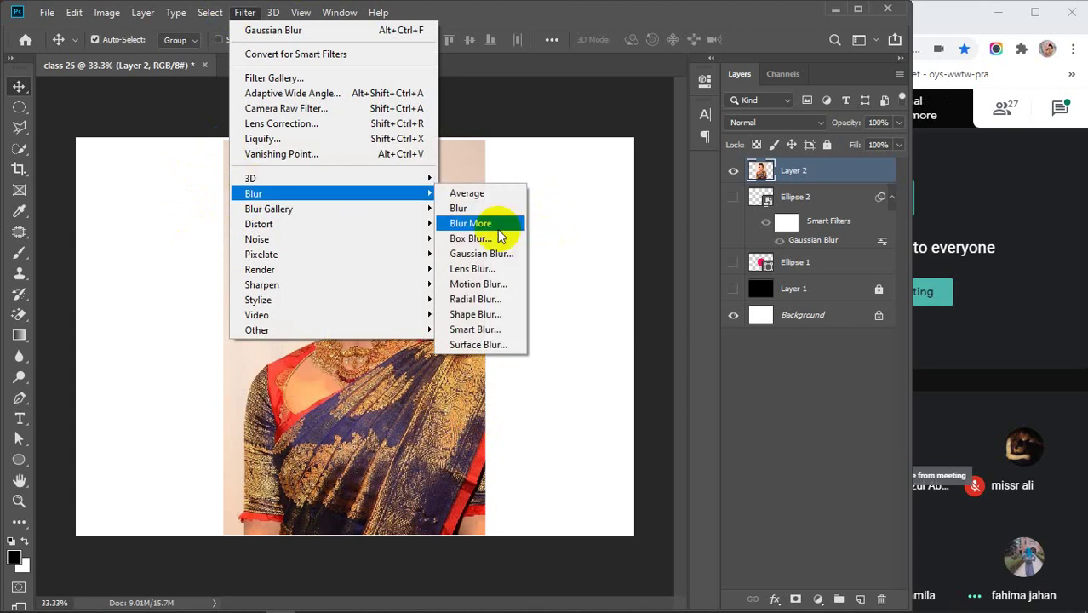
click(464, 252)
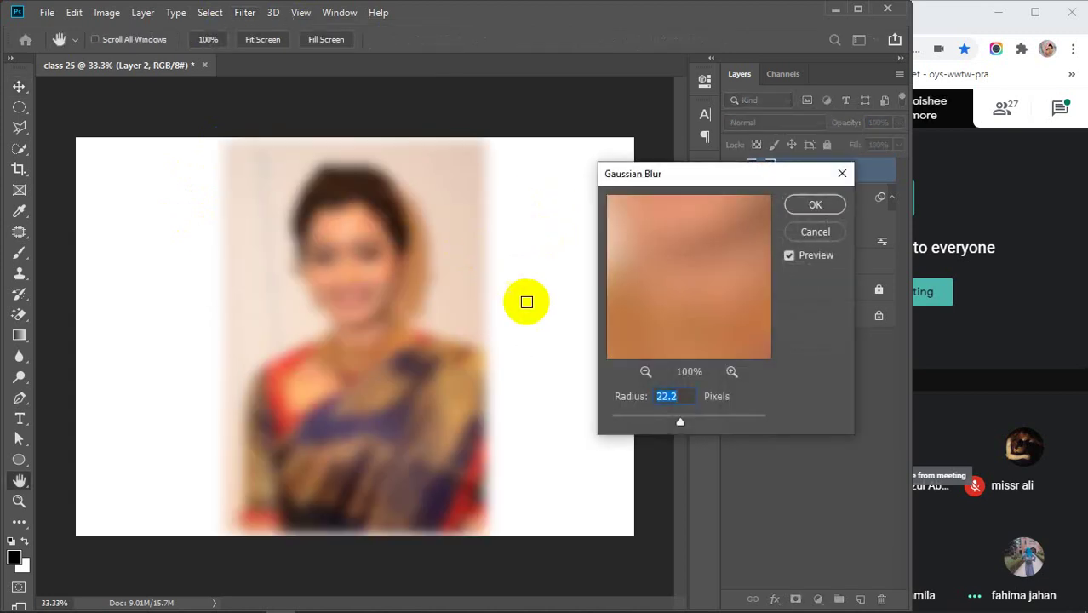
click(615, 421)
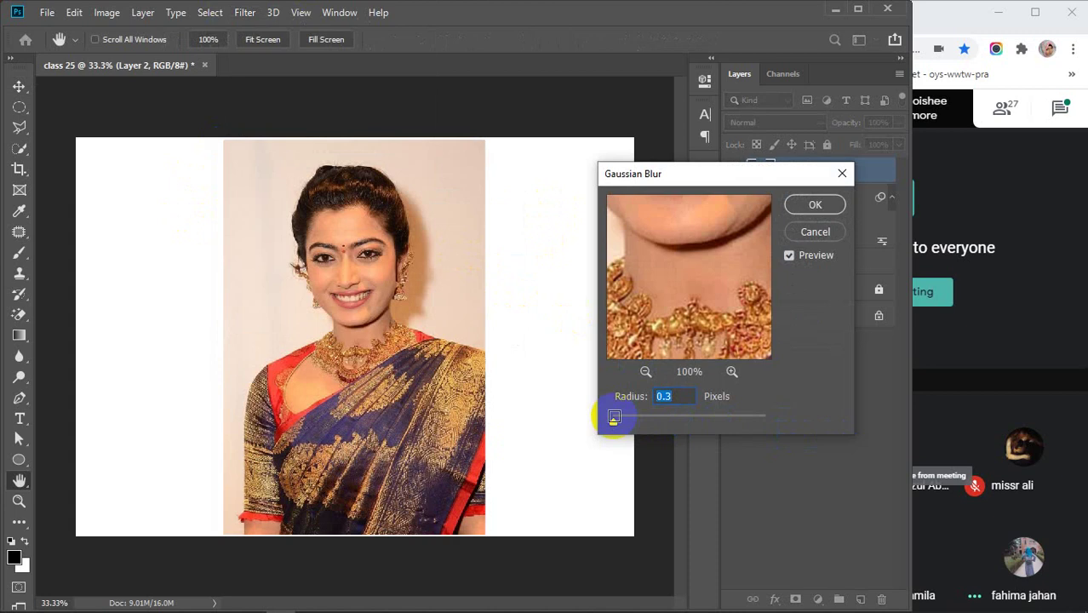
drag(622, 421, 587, 426)
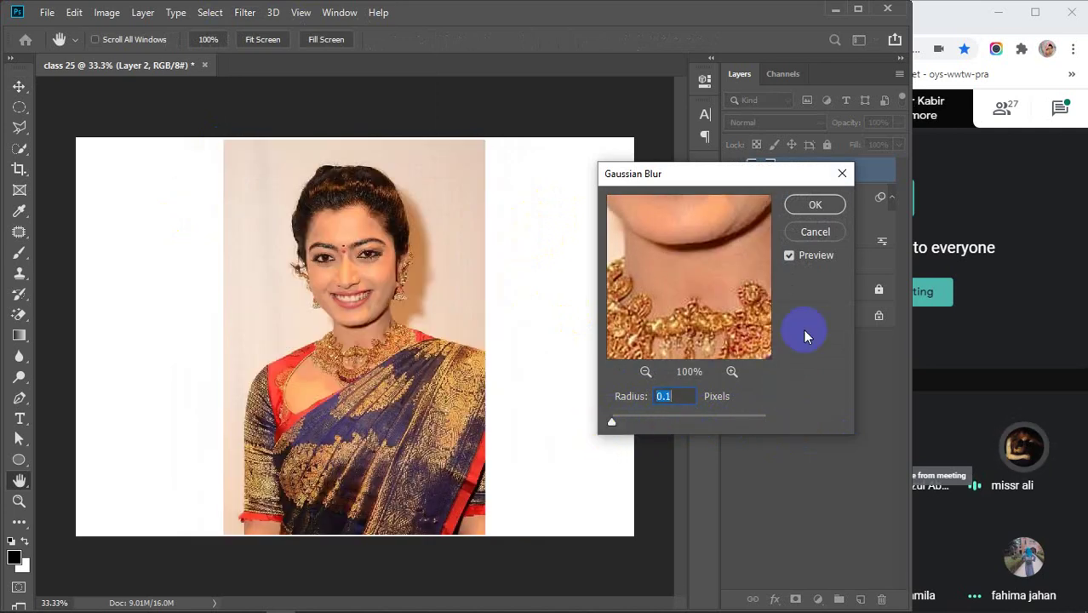
click(814, 231)
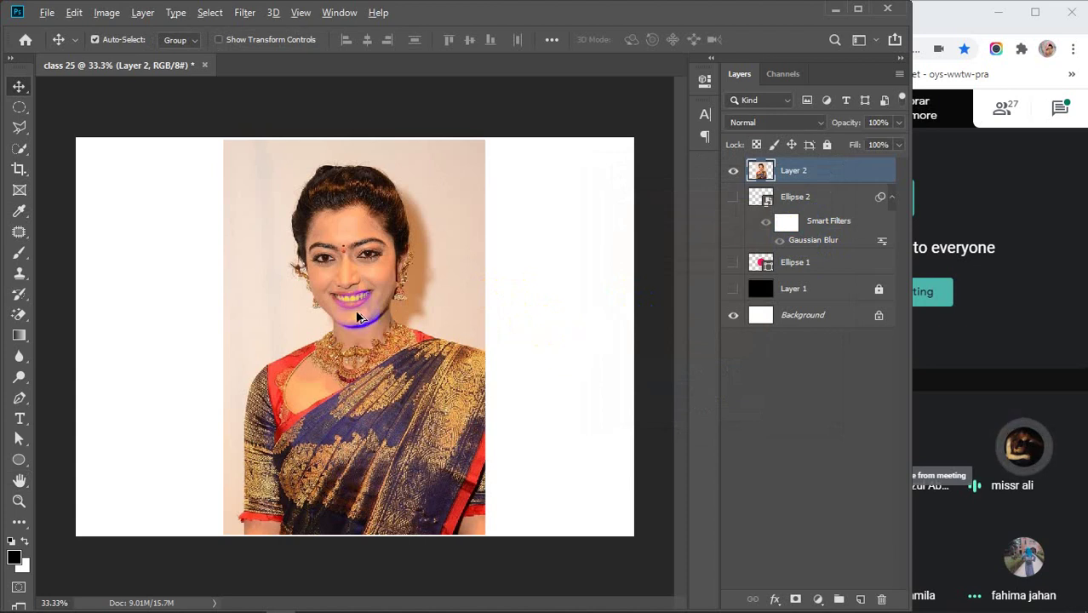
scroll(357, 317, up, 1)
drag(389, 365, 308, 360)
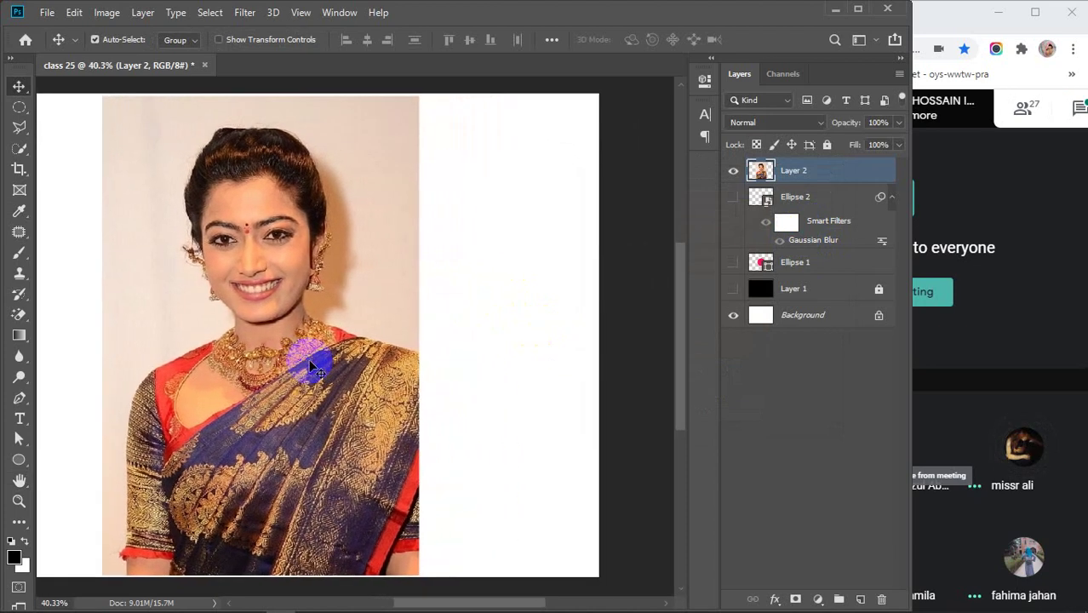
scroll(343, 356, up, 2)
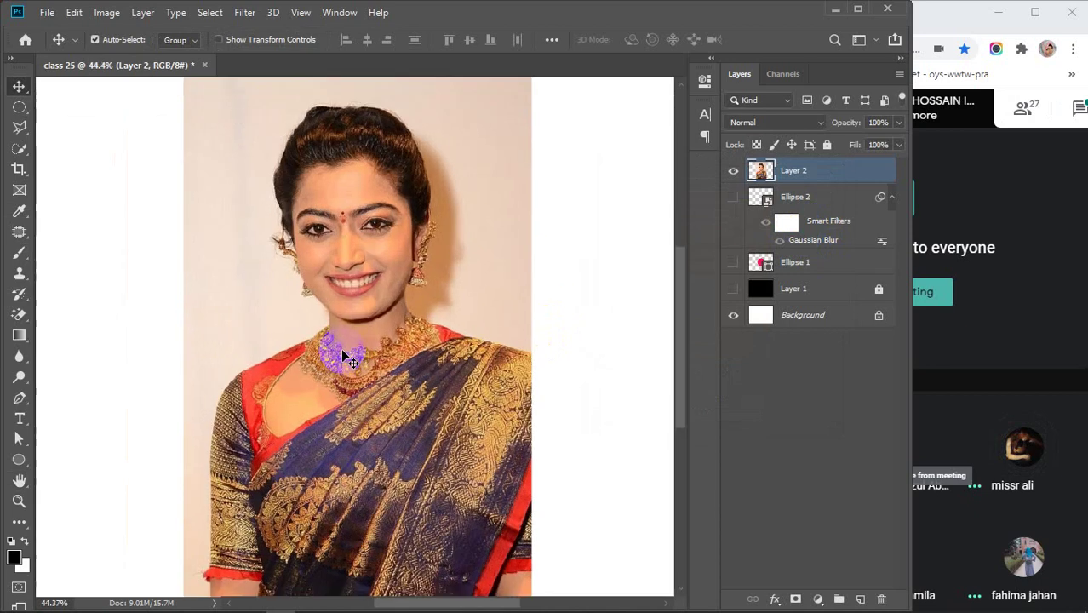
scroll(348, 354, down, 1)
drag(399, 371, 310, 364)
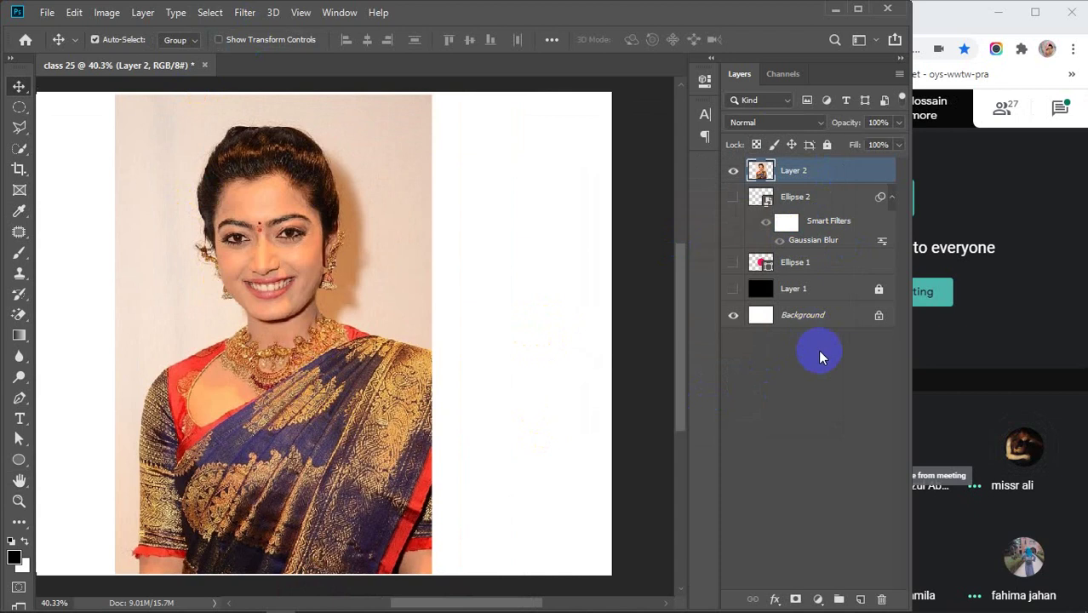
click(236, 341)
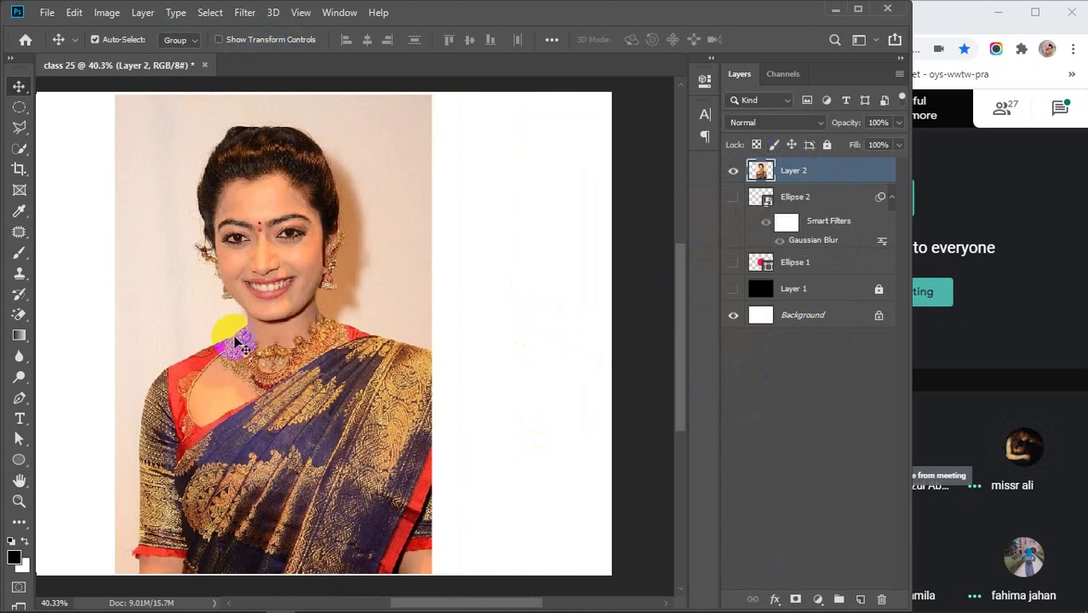
click(107, 12)
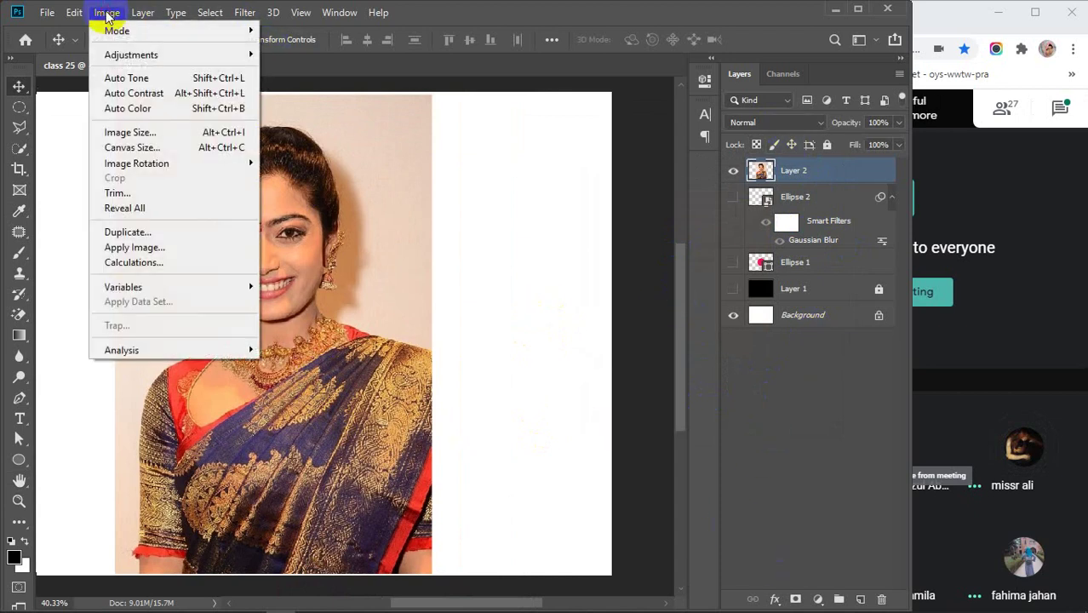
click(400, 279)
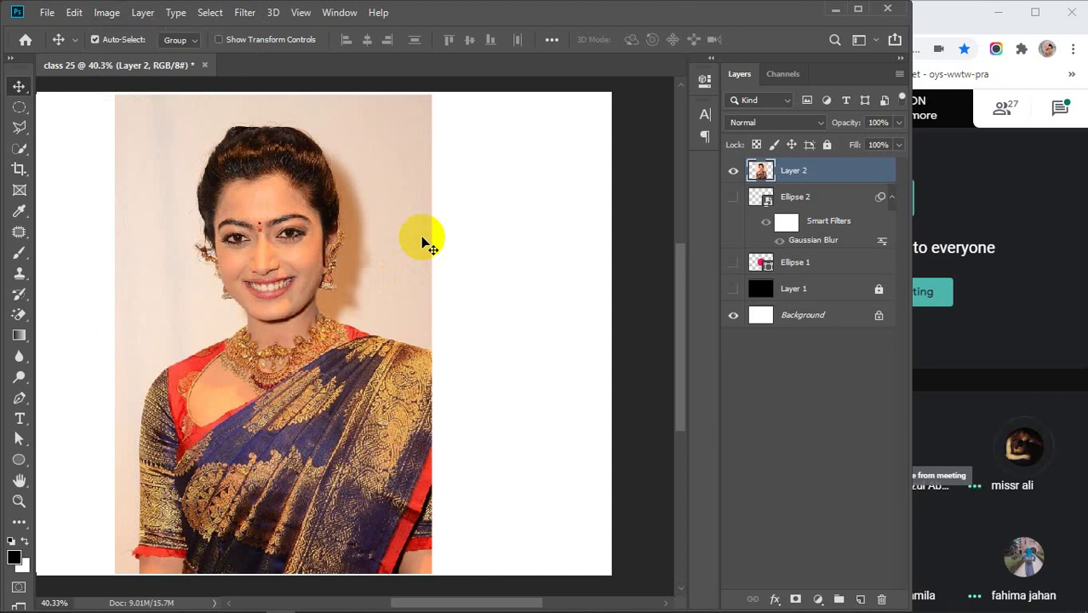
click(106, 14)
mouse_move(138, 53)
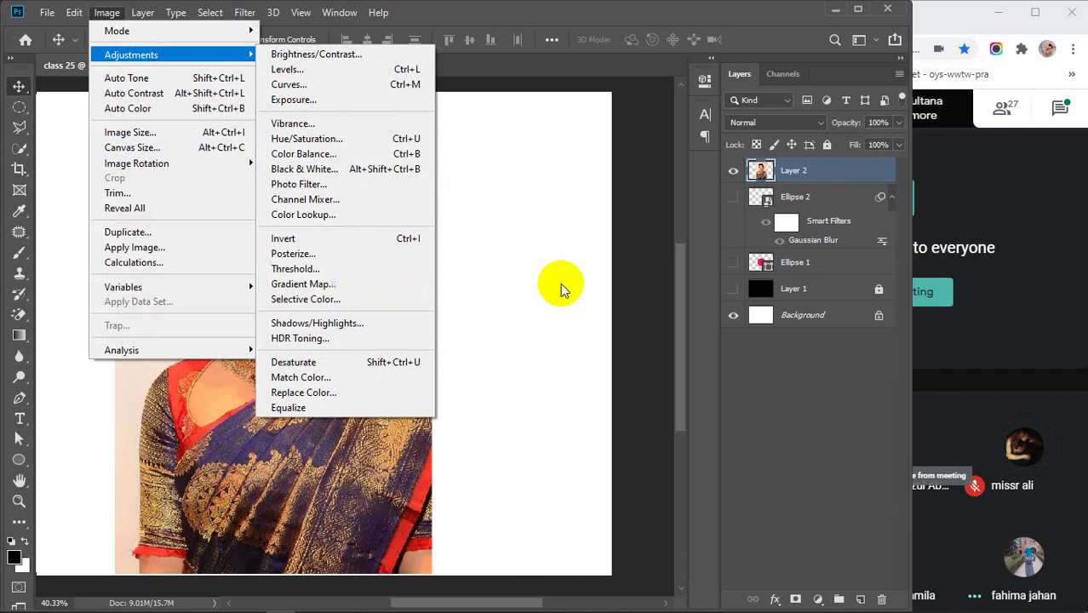
mouse_move(300, 12)
click(636, 306)
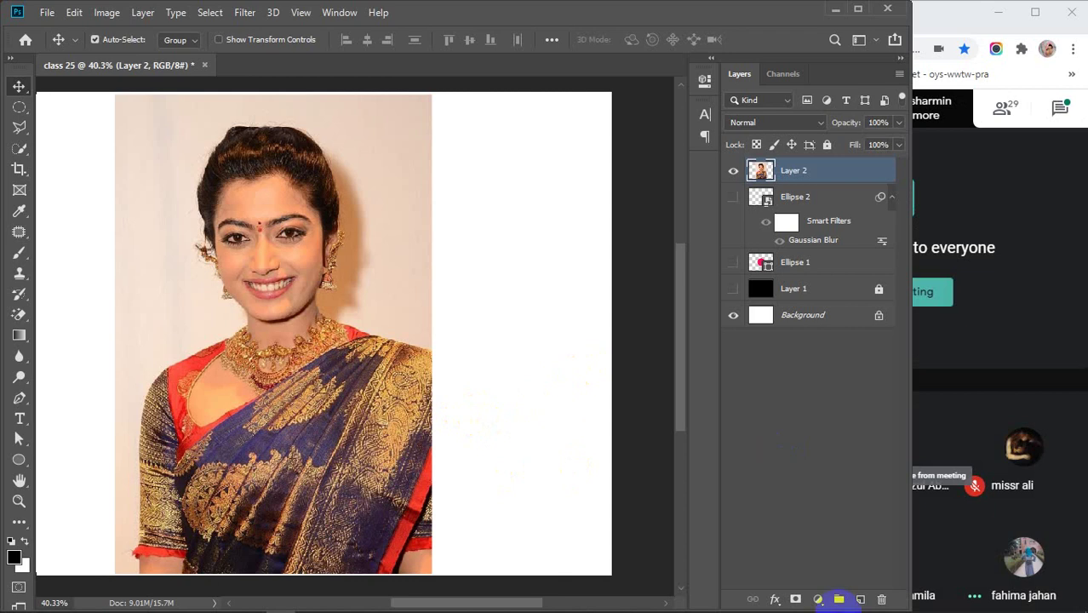
mouse_move(912, 600)
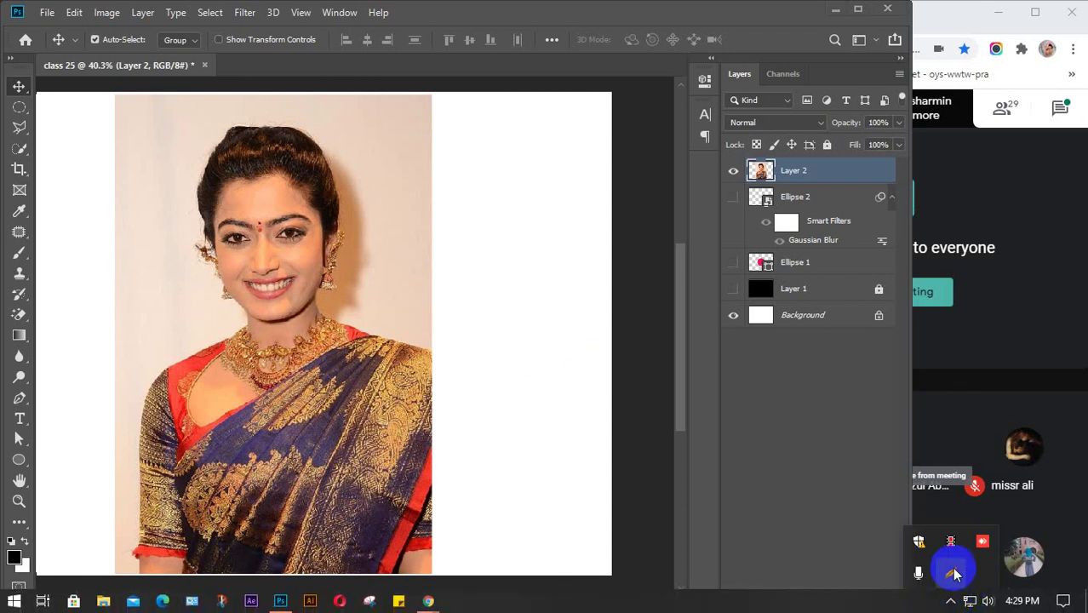
click(813, 442)
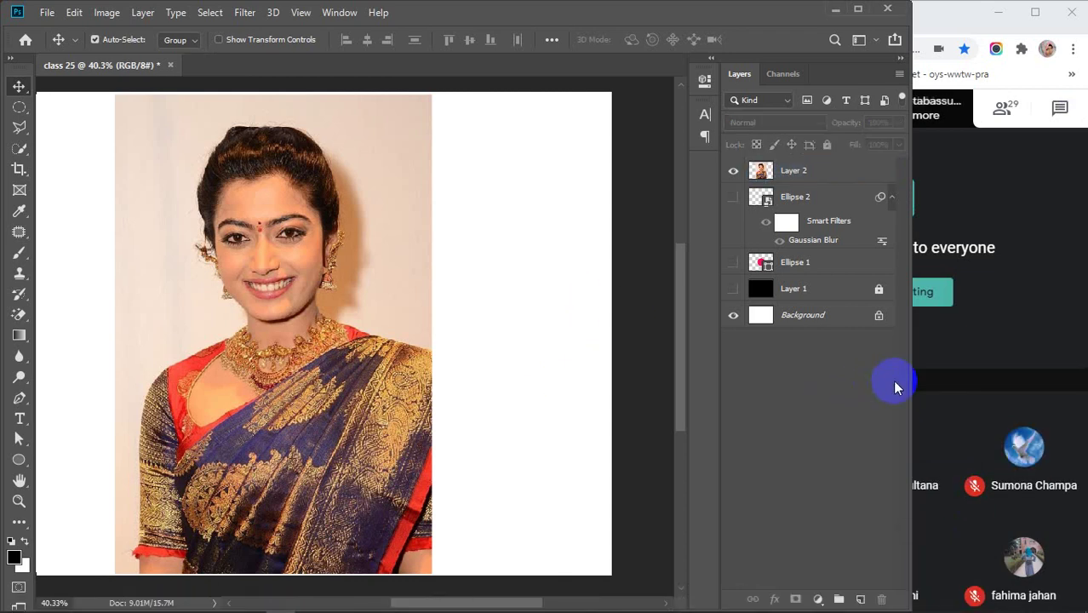
Widen the Photoshop window and convert the portrait's Layer 2 to a Smart Object.
drag(912, 380, 979, 374)
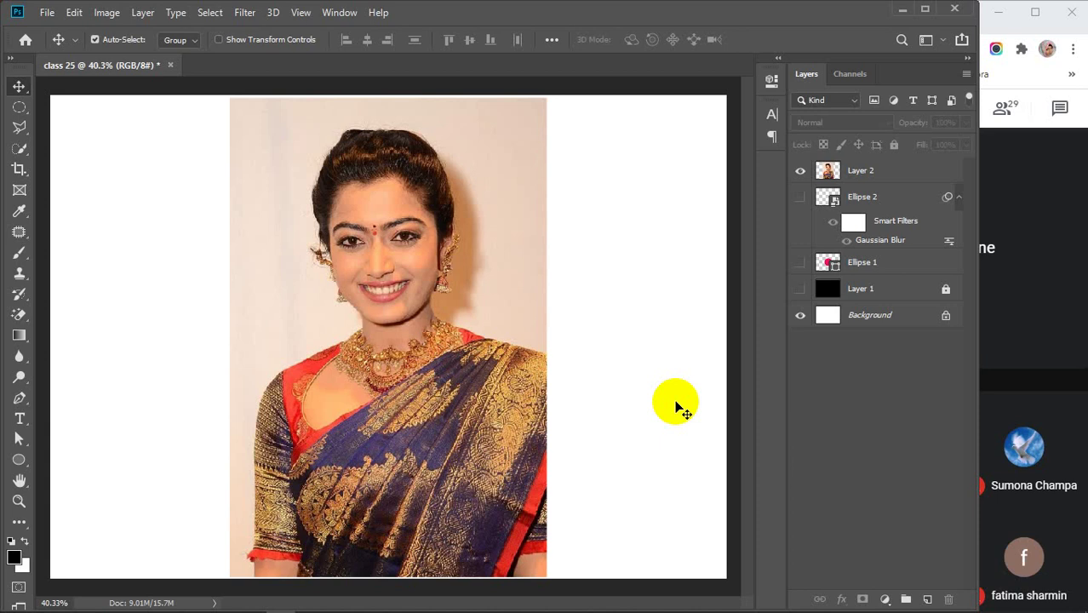
click(417, 347)
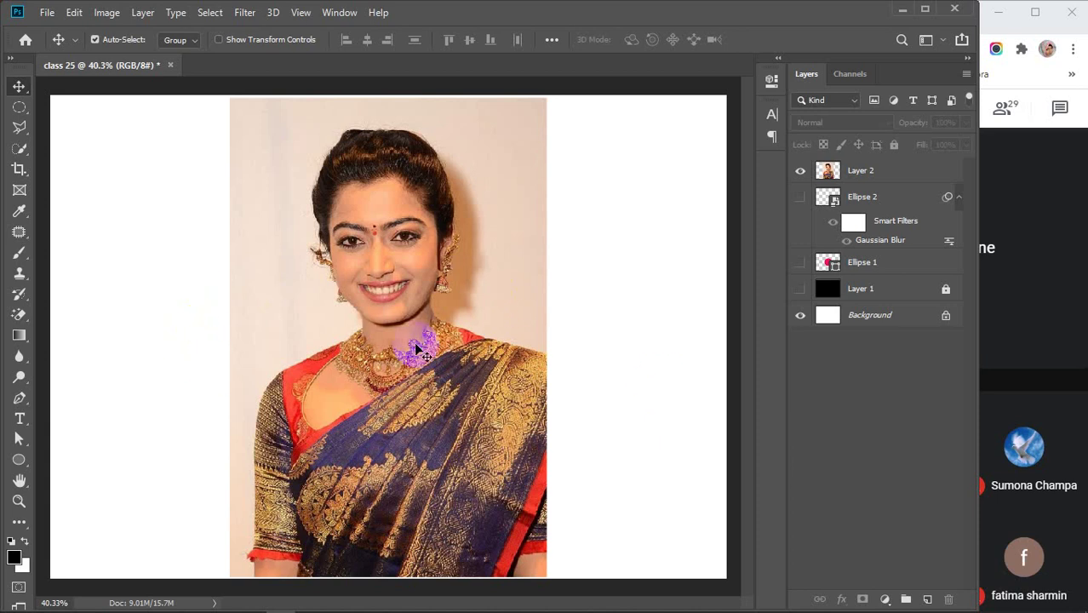
click(246, 13)
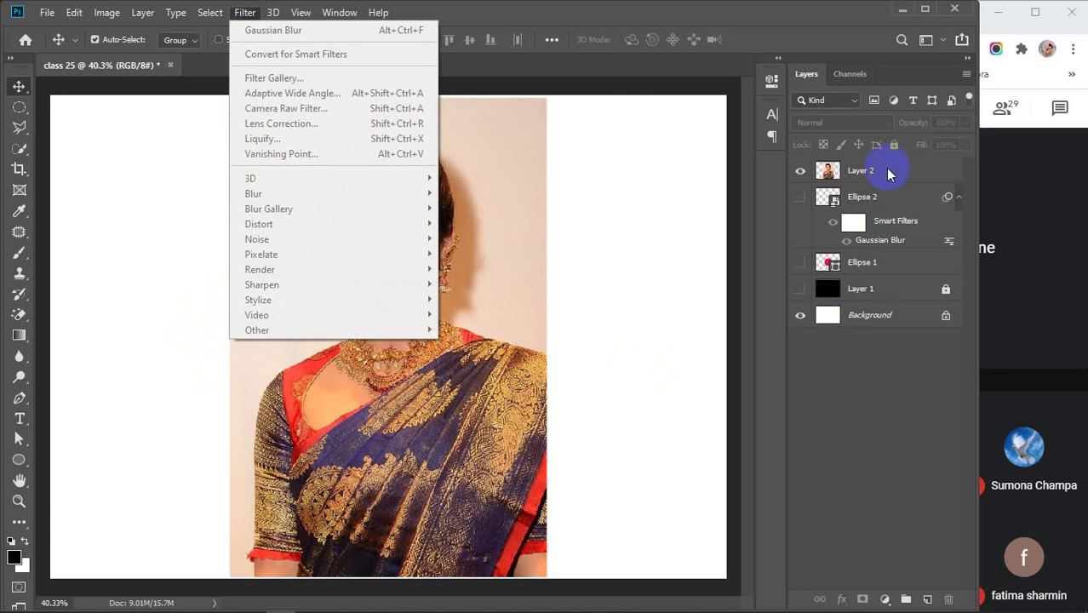
click(888, 174)
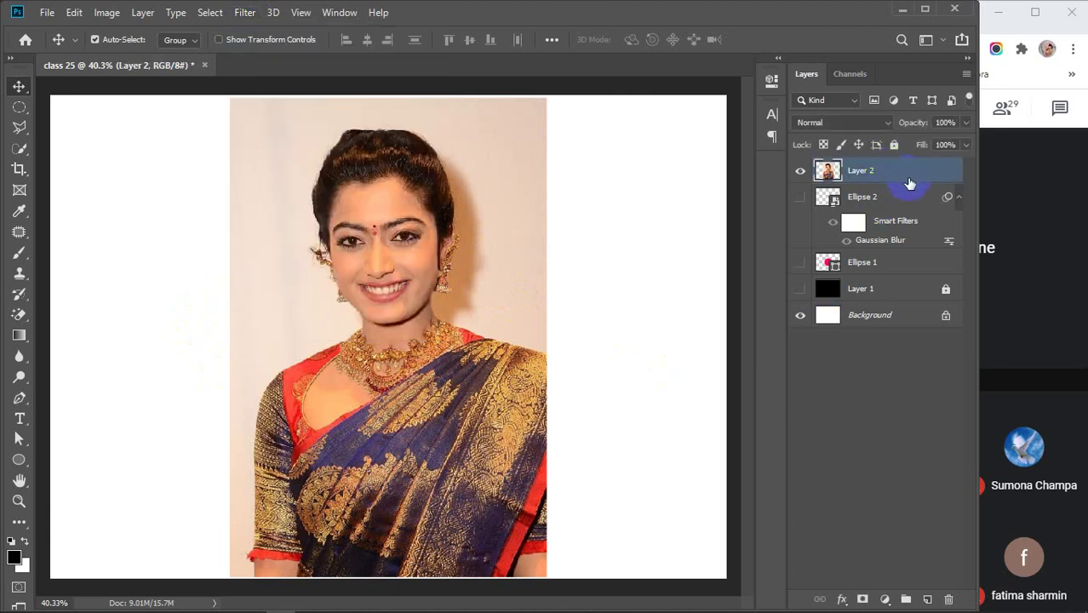
right_click(909, 171)
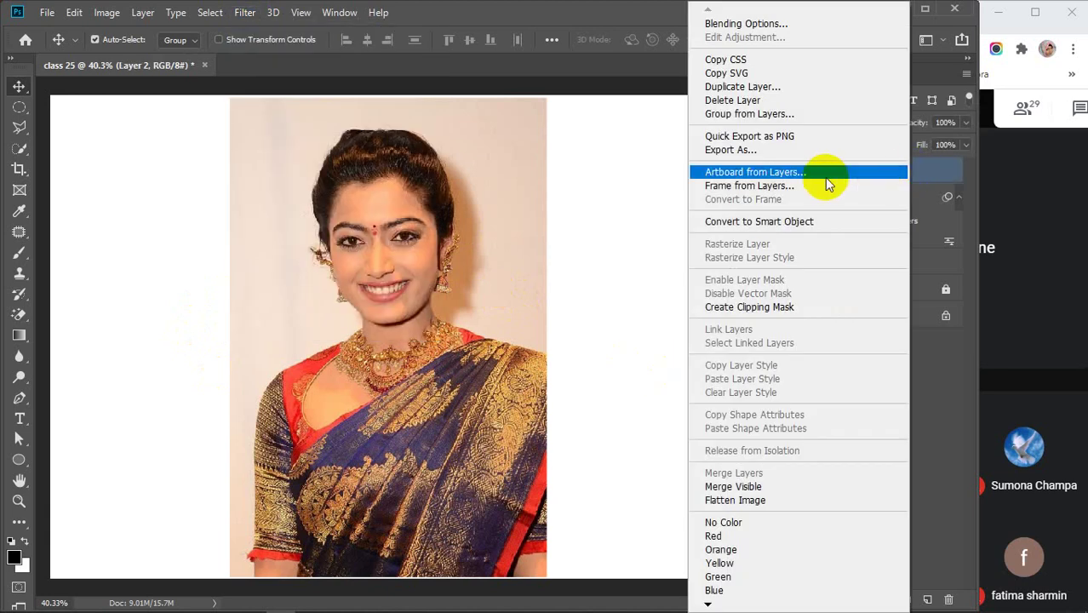
click(779, 223)
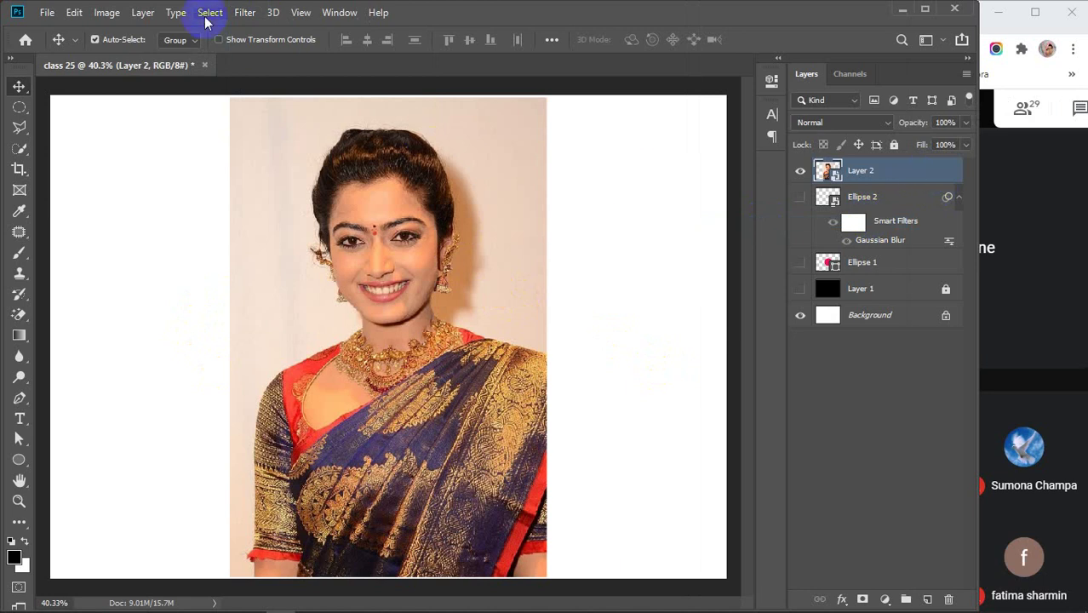
Try Motion Blur on the portrait Smart Object with the angle at -62°, keeping the dialog clear of the image.
click(244, 12)
mouse_move(265, 193)
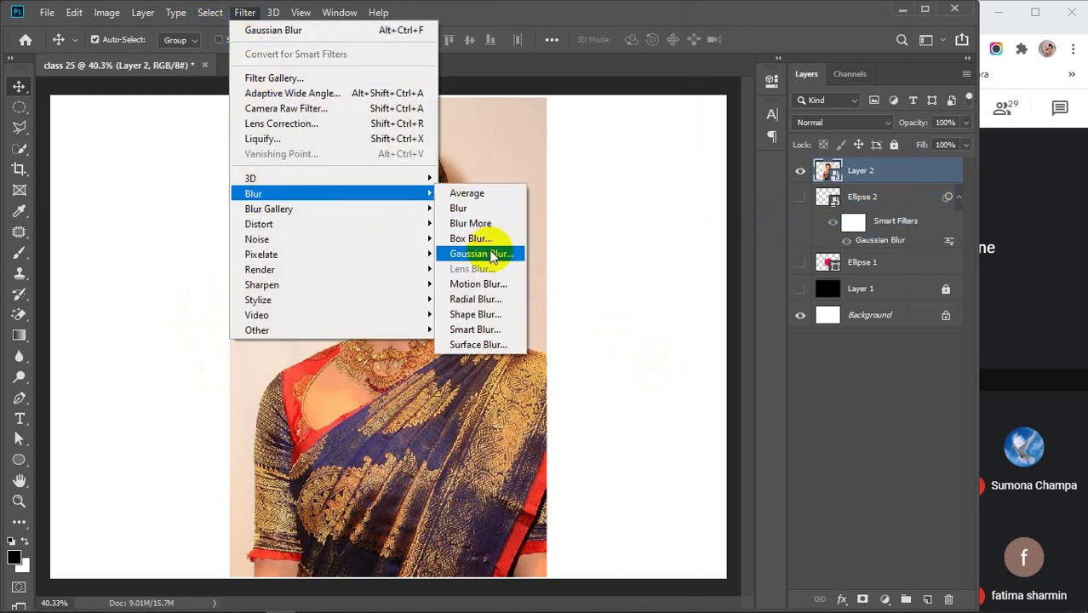
click(496, 286)
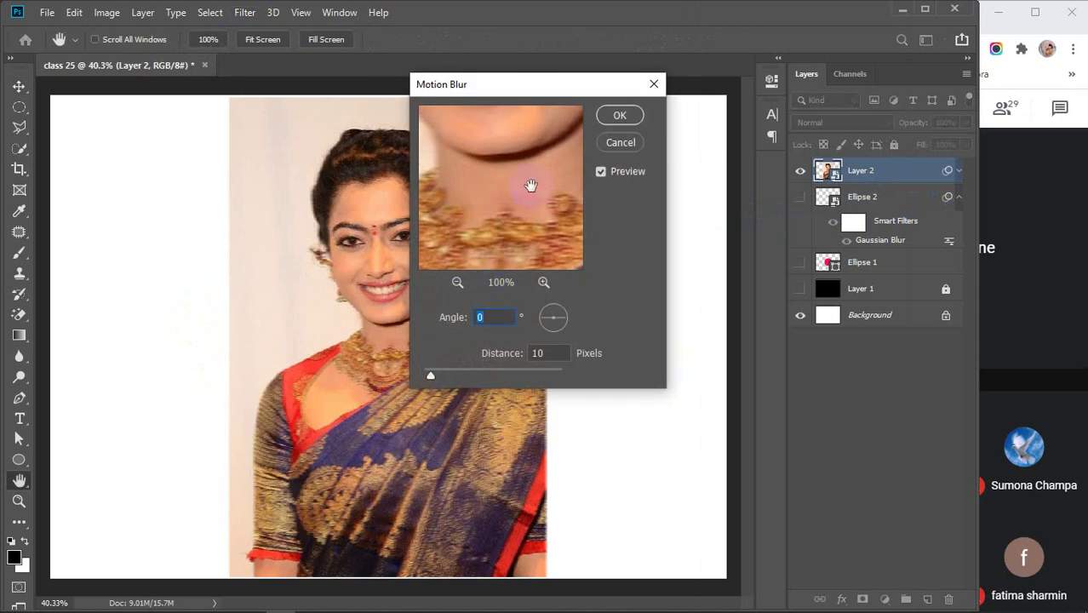
drag(529, 85, 695, 97)
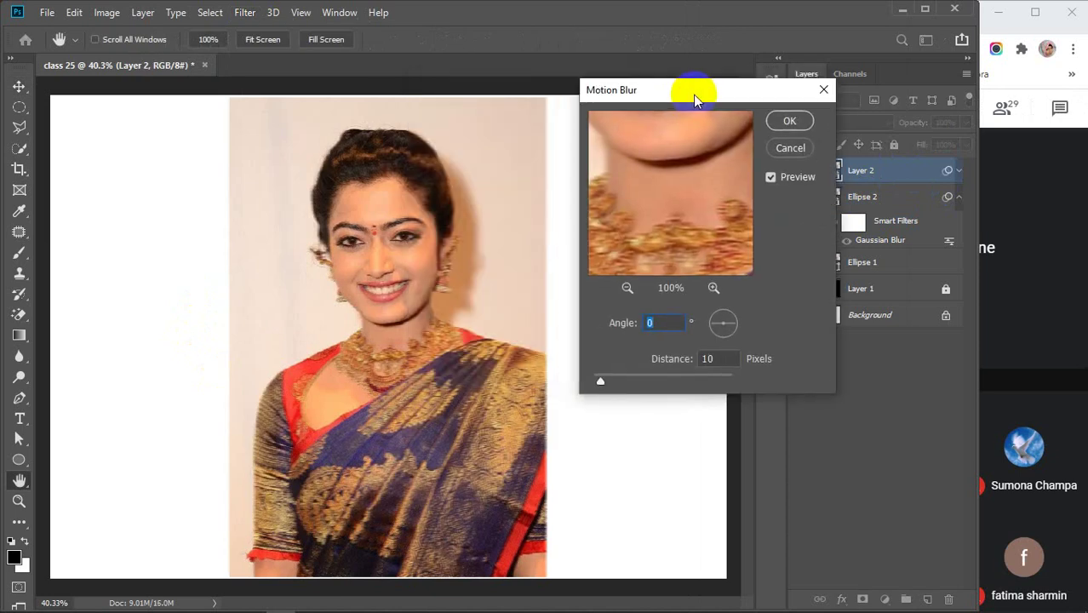
click(723, 321)
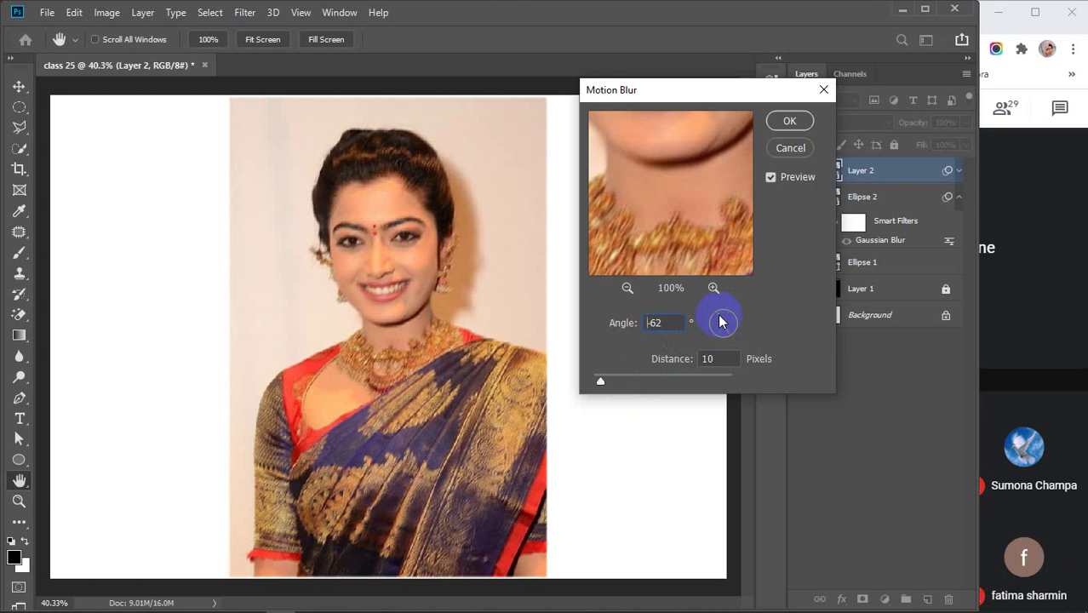
click(390, 180)
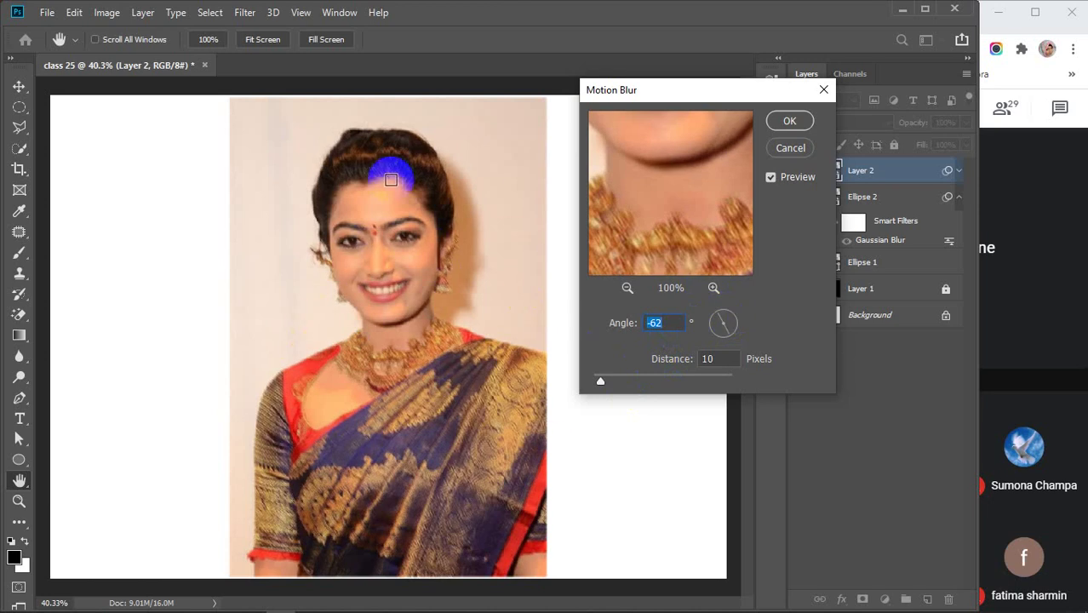
Try the Motion Blur at a 60° angle with a distance of 89 pixels, and cancel the filter.
click(727, 316)
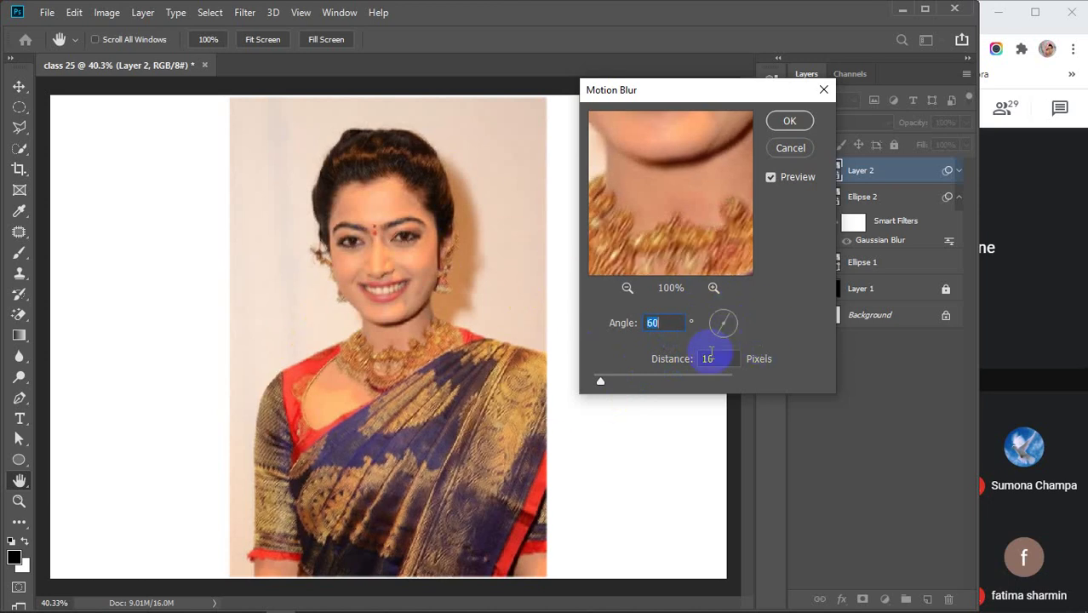
click(610, 383)
drag(609, 384, 638, 382)
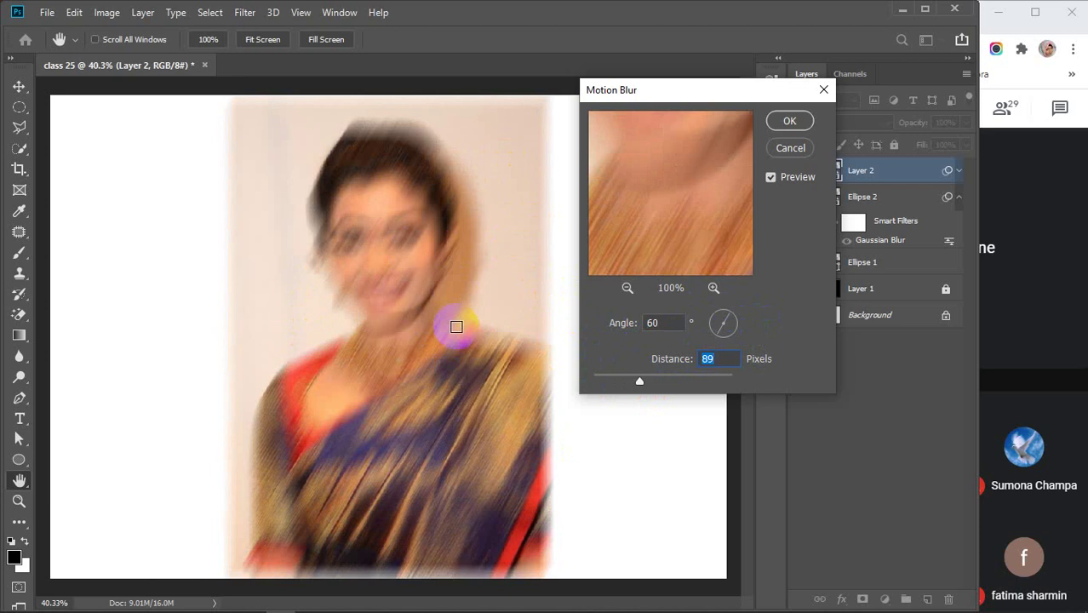
click(790, 148)
Try Smart Blur on the portrait's Layer 2 with the radius raised to 39.4, and cancel the filter.
click(244, 14)
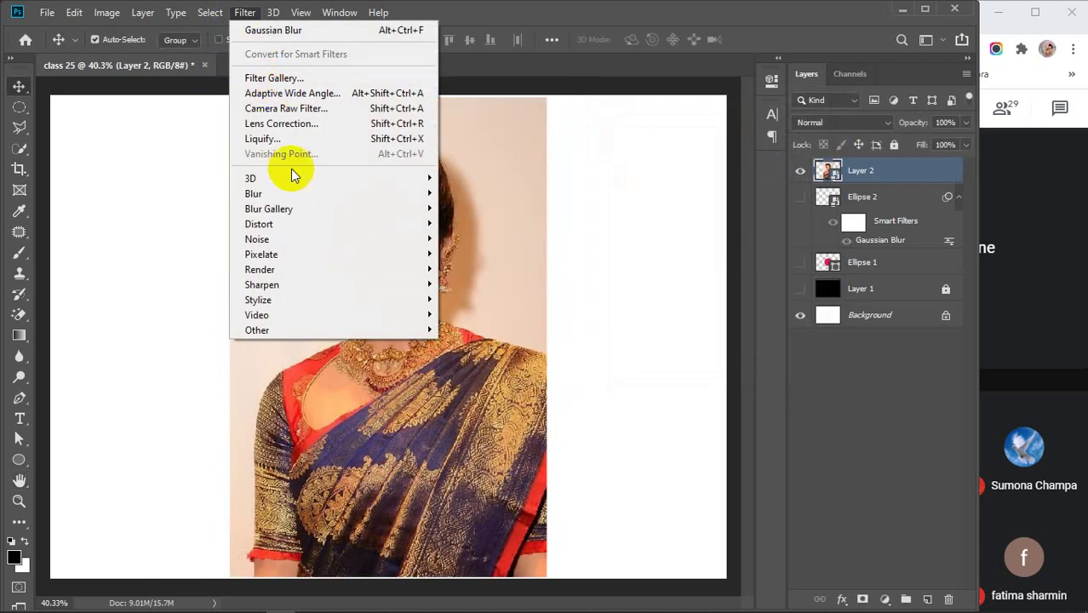
mouse_move(287, 192)
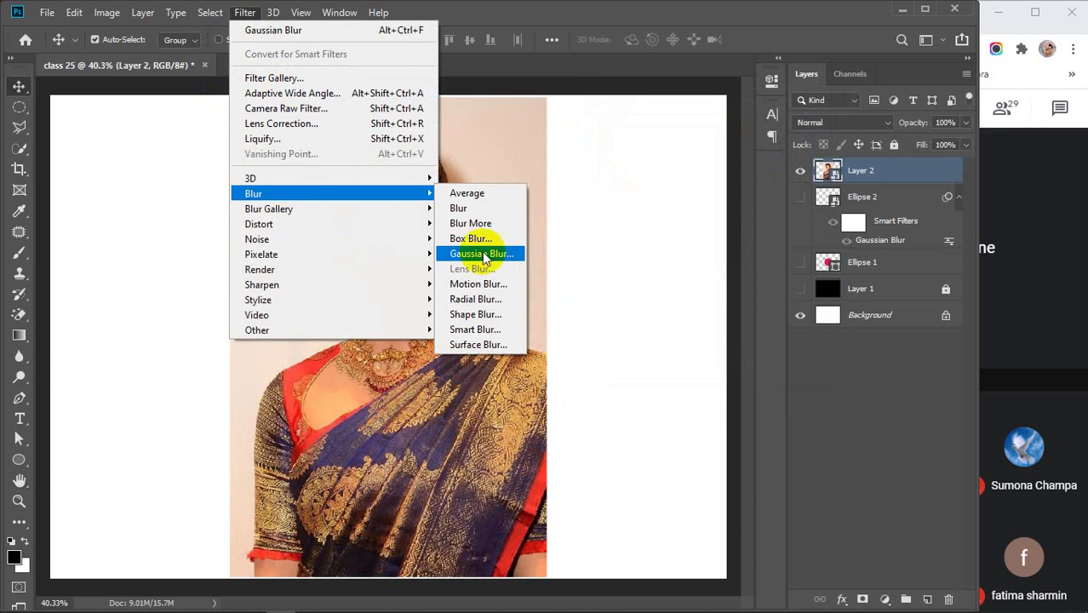
click(469, 329)
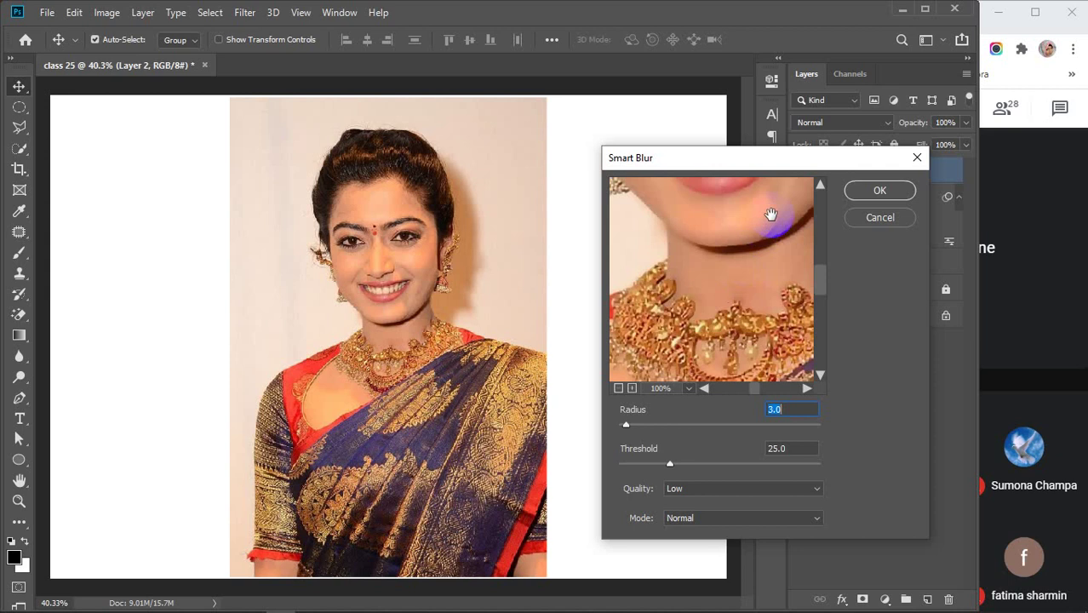
drag(772, 213, 731, 318)
drag(729, 245, 741, 298)
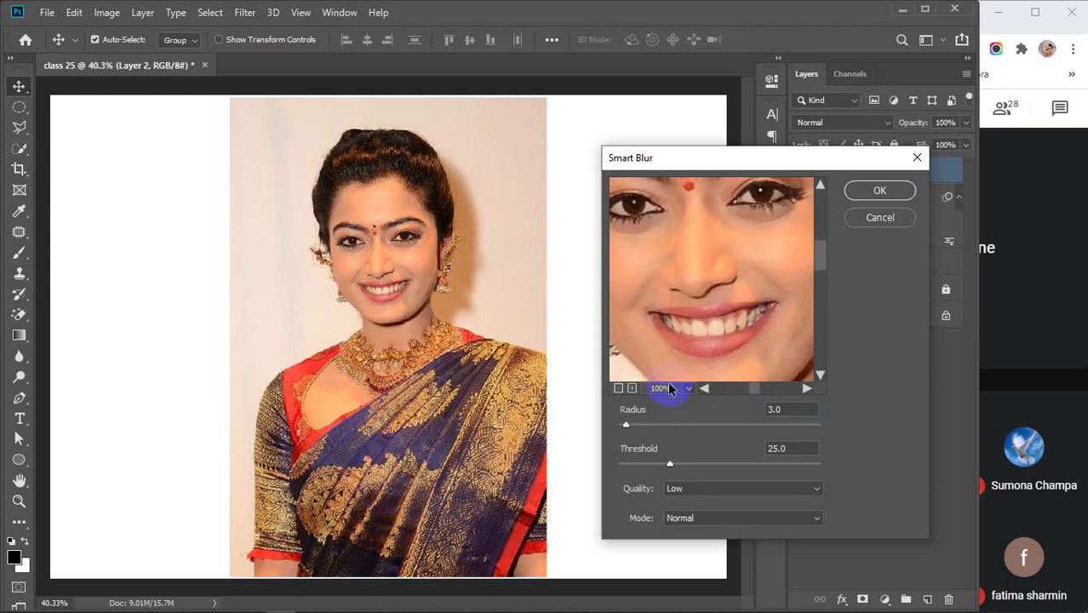
click(618, 387)
click(618, 388)
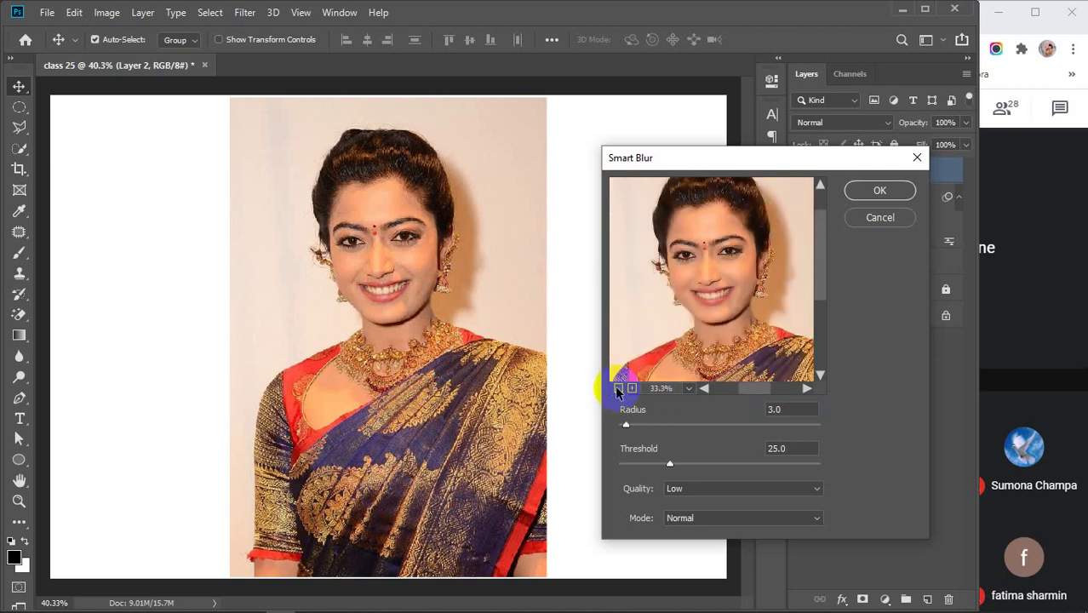
click(616, 388)
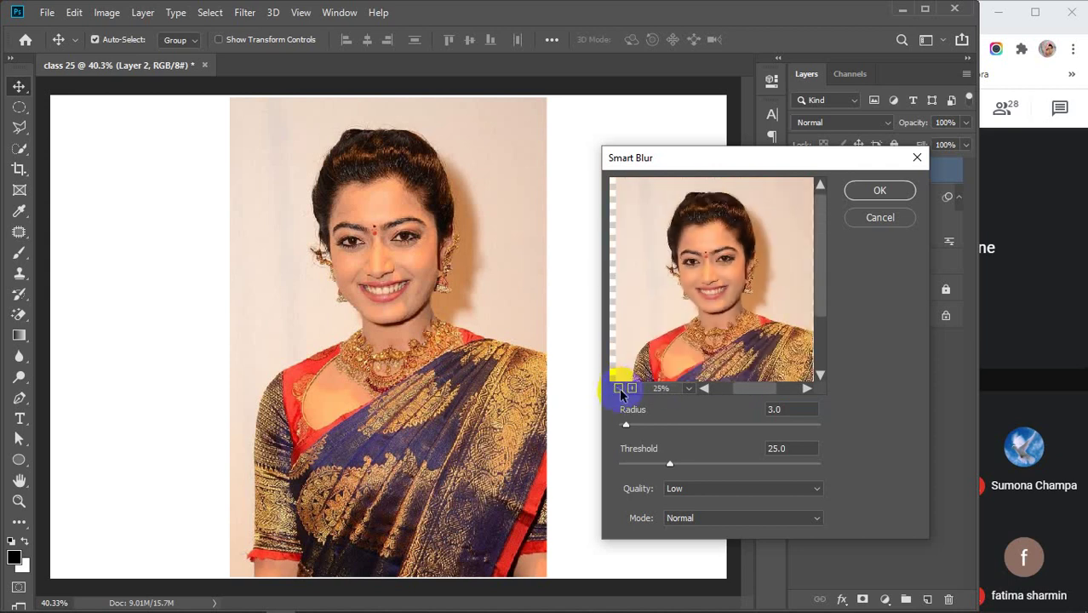
click(632, 388)
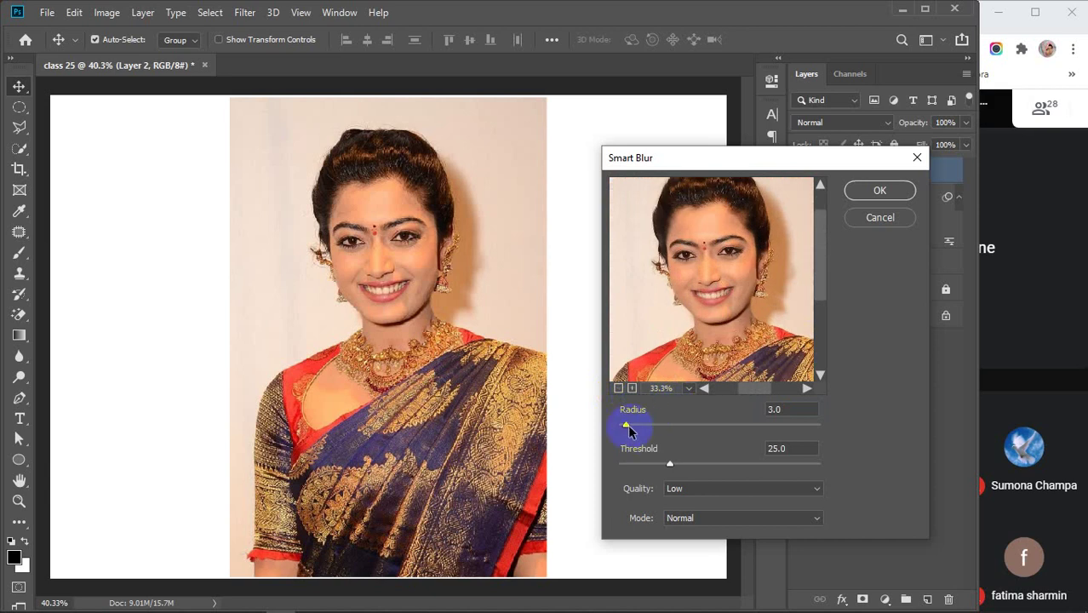
drag(627, 428, 700, 424)
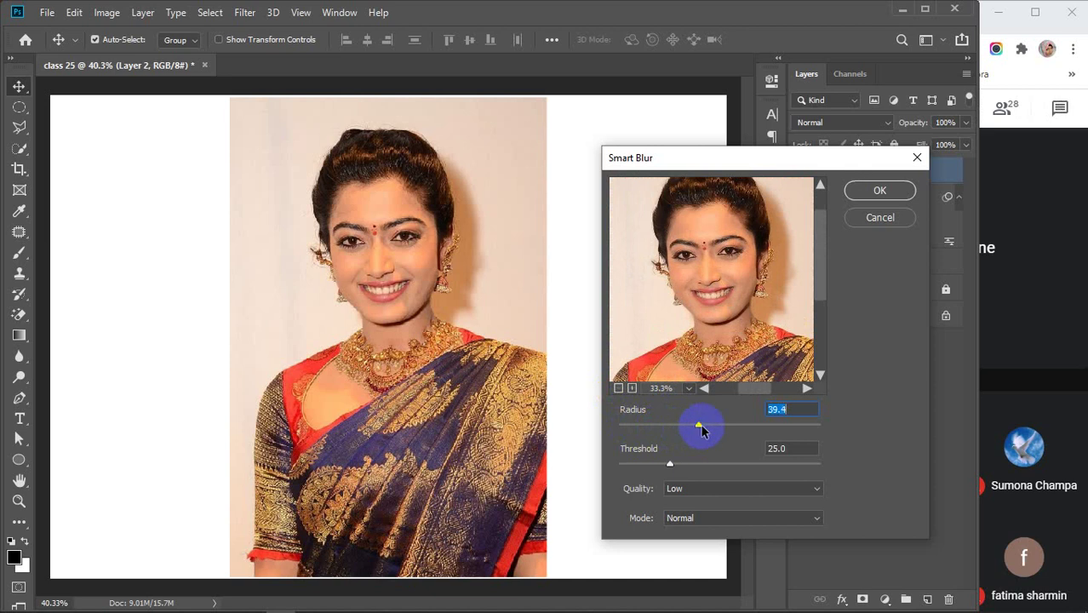
click(879, 218)
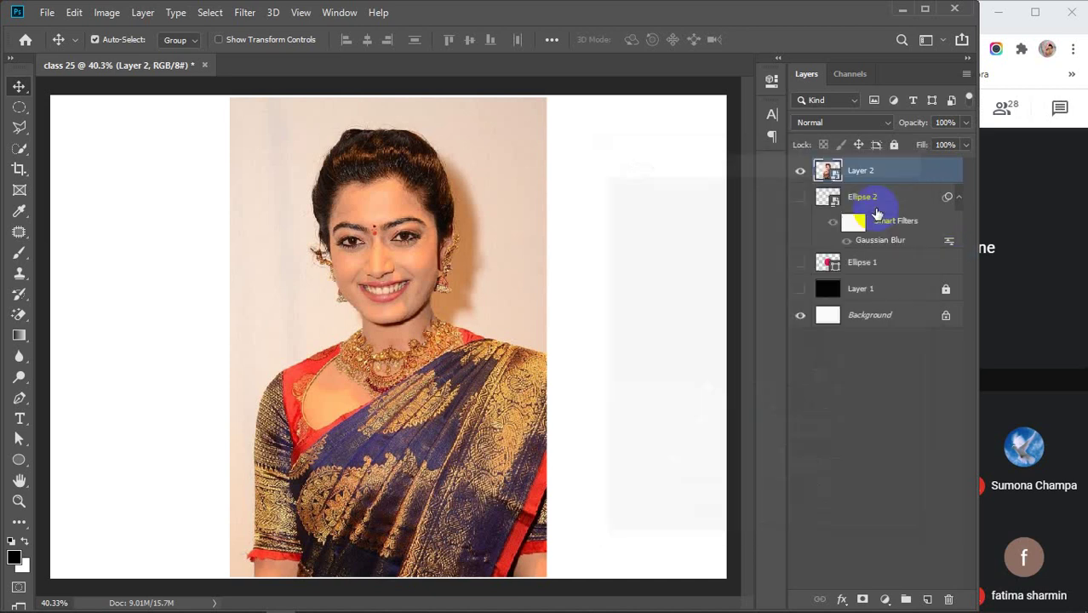
Duplicate the portrait's Layer 2 and start Smart Blur on the copy, with the face framed in the preview at 33.3%.
key(ctrl+j)
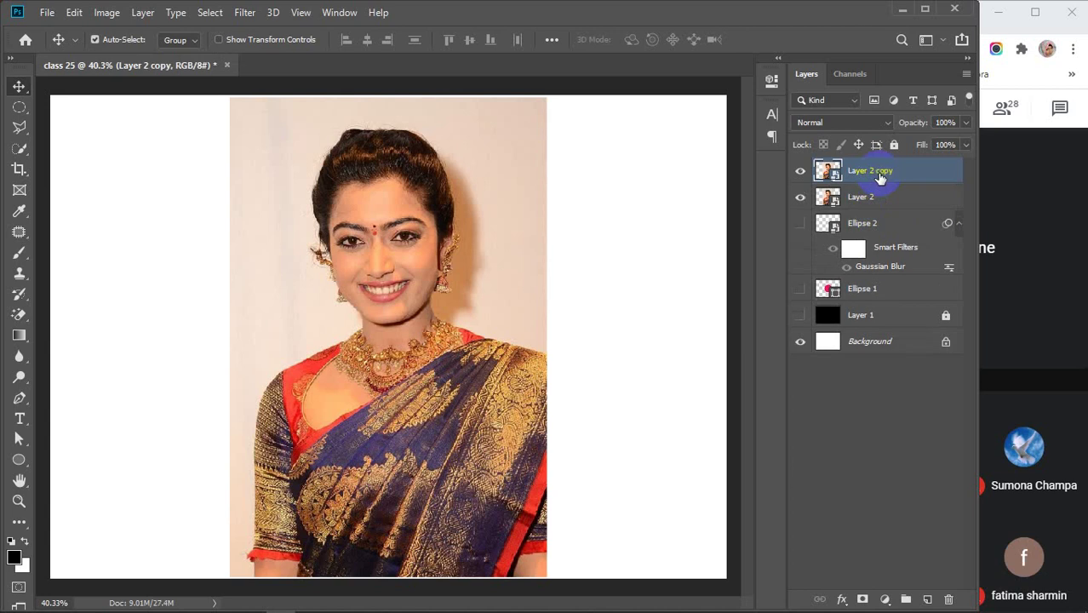
click(245, 12)
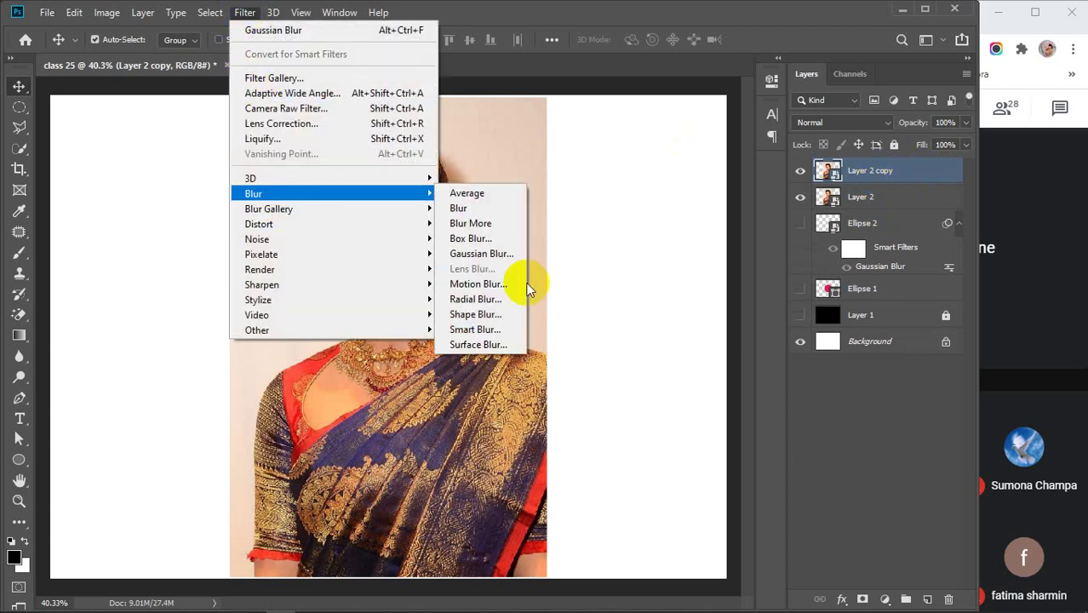
click(493, 330)
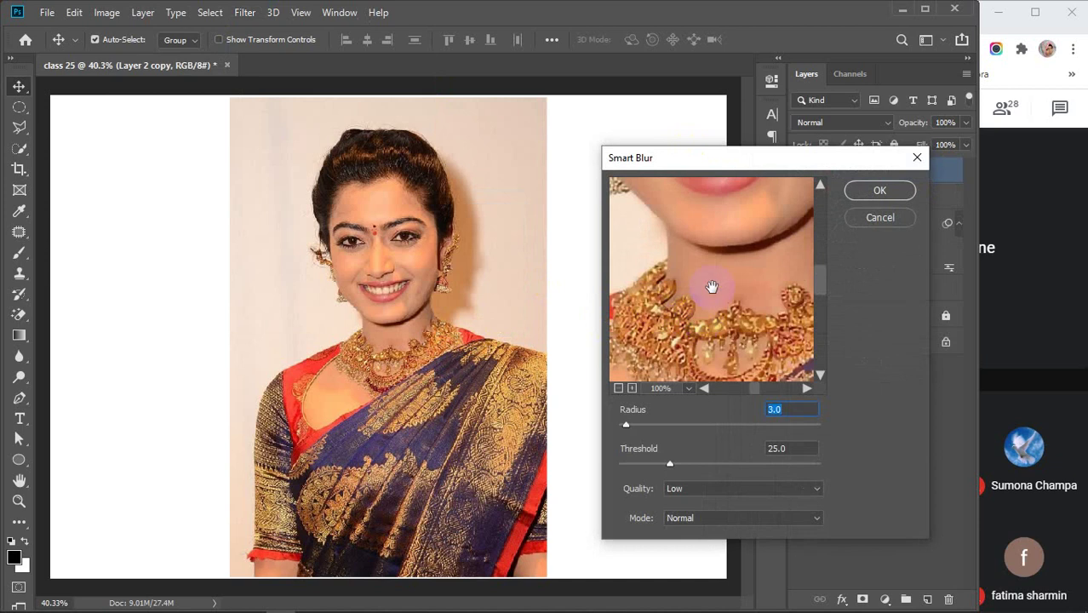
click(618, 389)
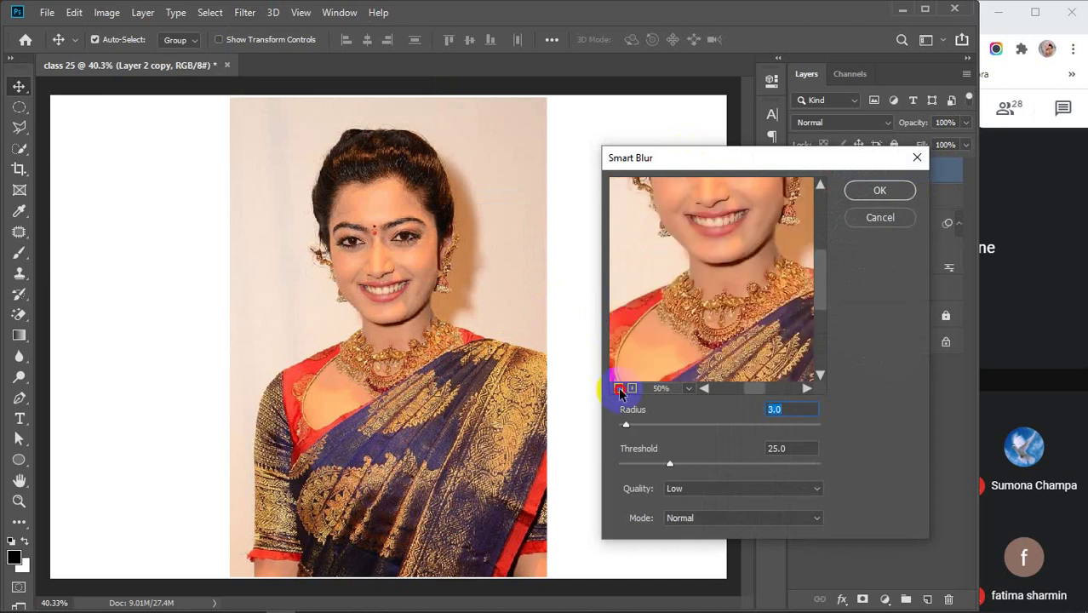
click(618, 388)
drag(712, 219, 708, 266)
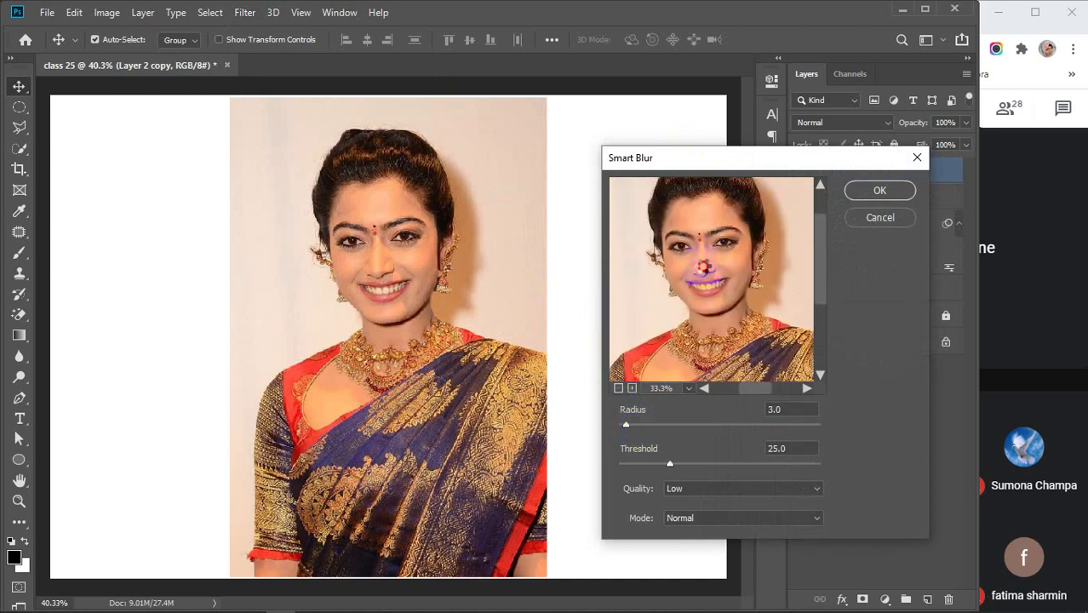
Try a Smart Blur radius of 58.3 with a threshold of 78.7, and lower both values to 0.1.
click(698, 424)
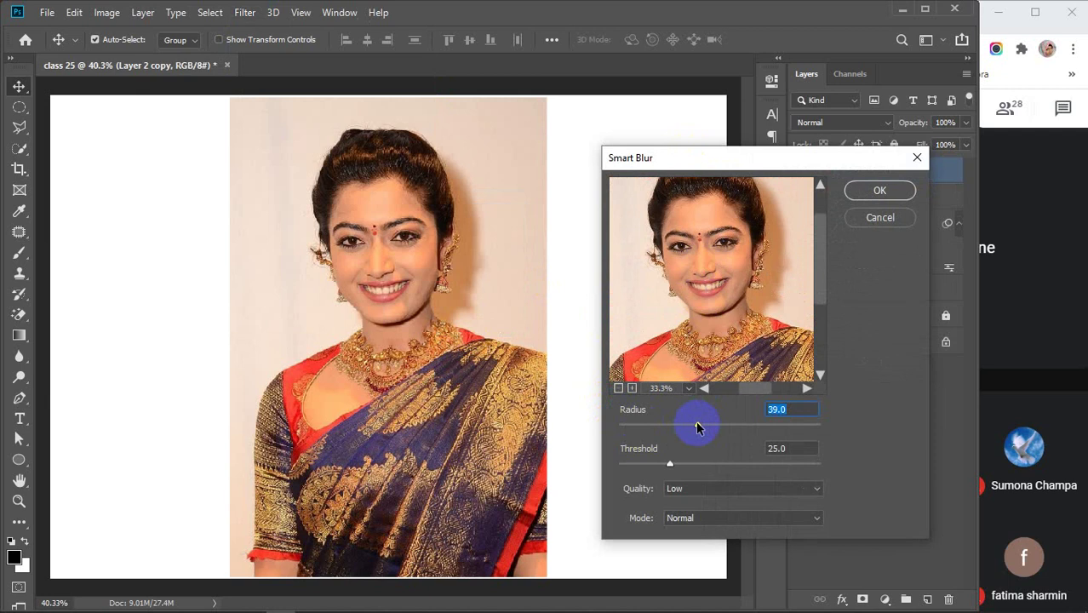
drag(696, 427, 730, 427)
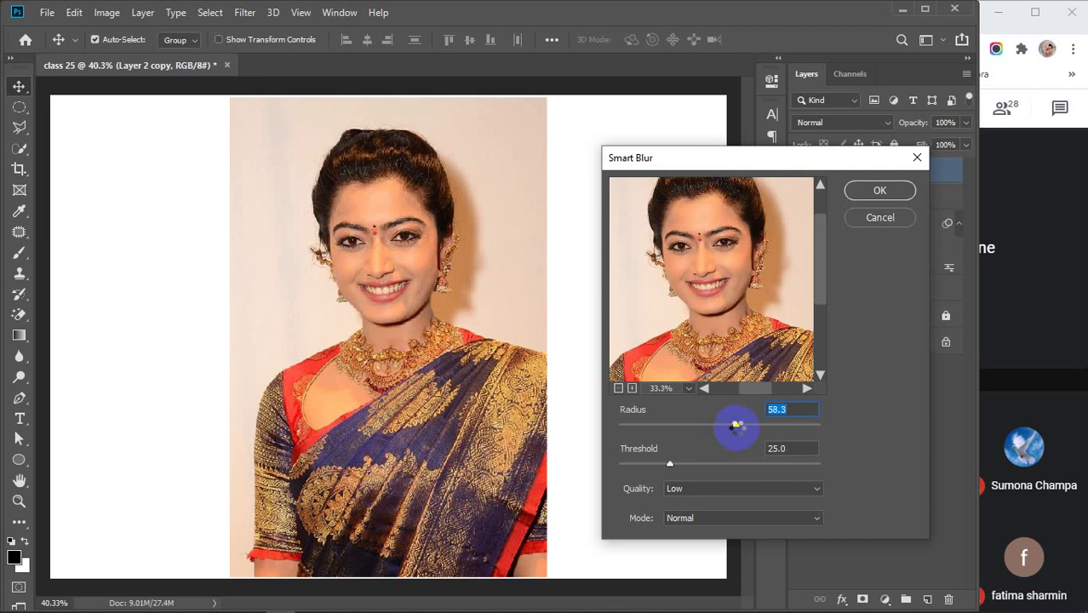
drag(669, 464, 780, 471)
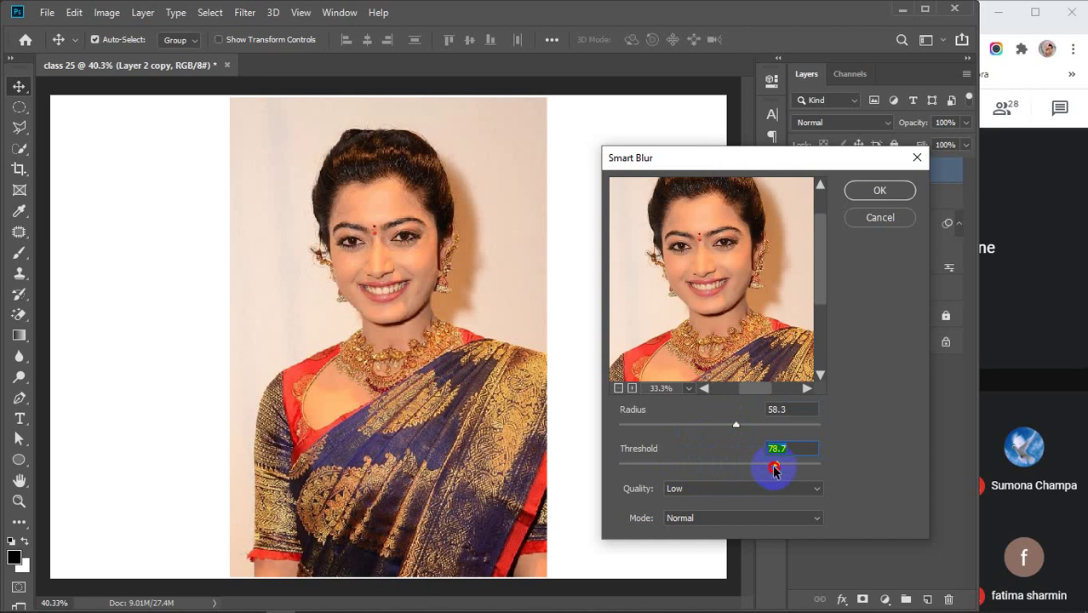
drag(771, 471, 778, 464)
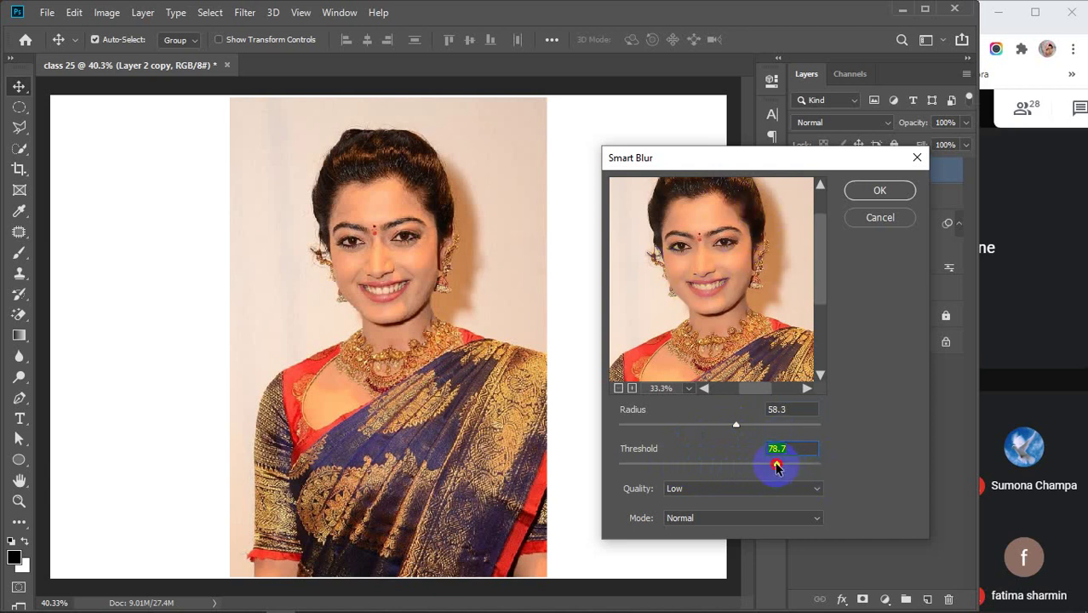
drag(776, 466, 590, 469)
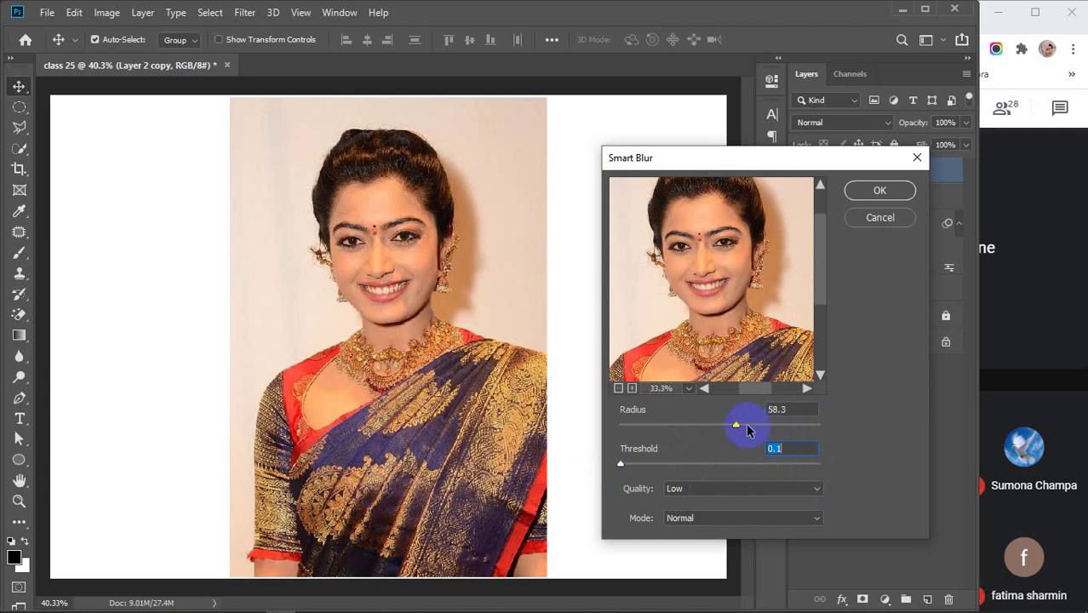
drag(747, 431, 554, 432)
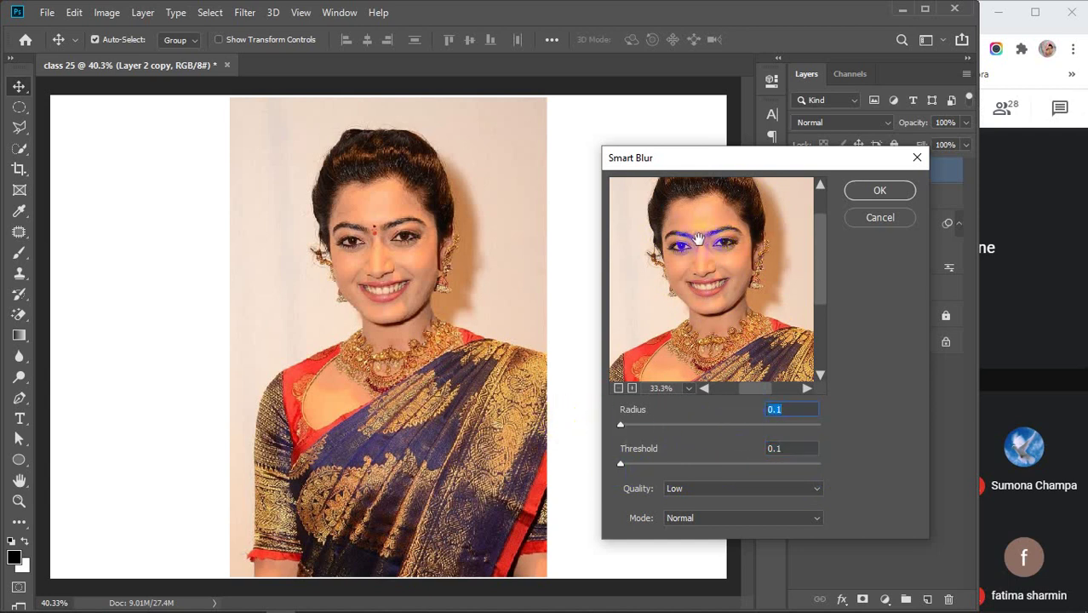
Set the Smart Blur radius to 68.3, the threshold to 56.3 and the quality to High for the duplicated portrait.
click(632, 388)
click(632, 388)
click(633, 388)
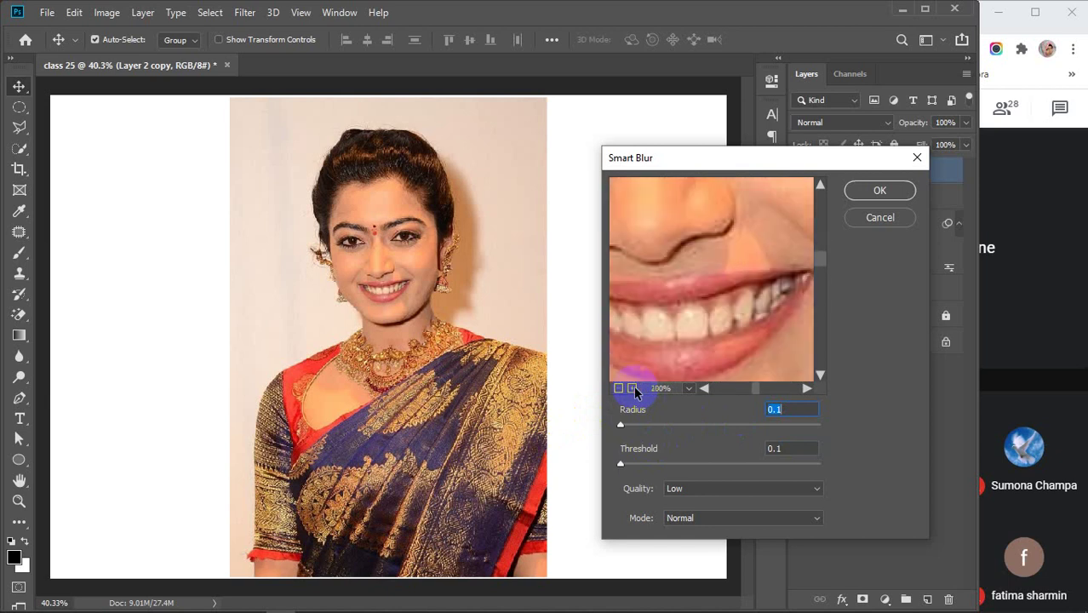
click(633, 388)
drag(753, 267, 761, 307)
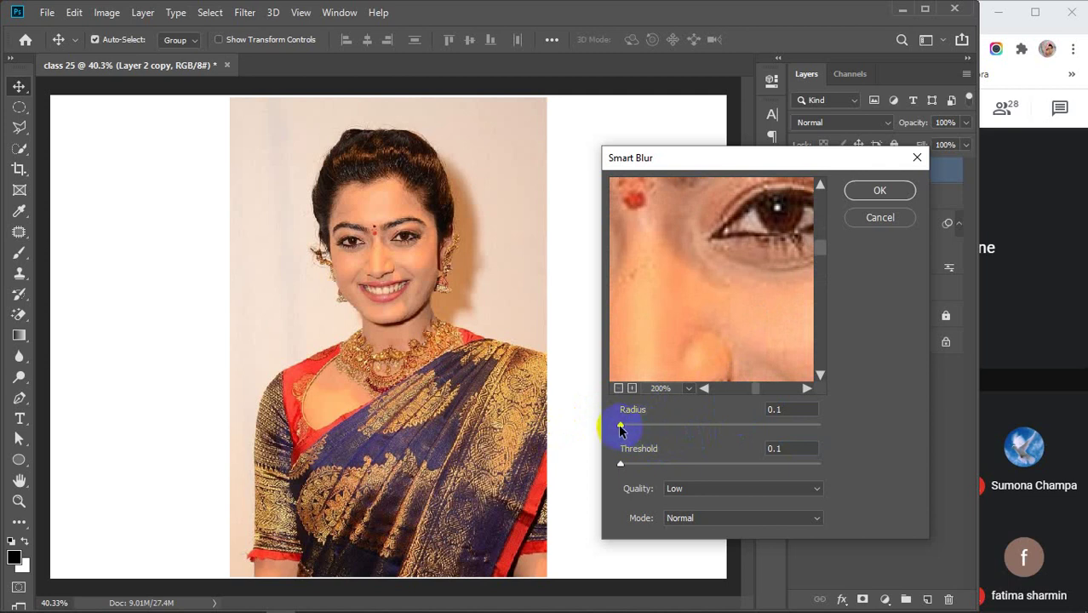
drag(620, 426, 758, 428)
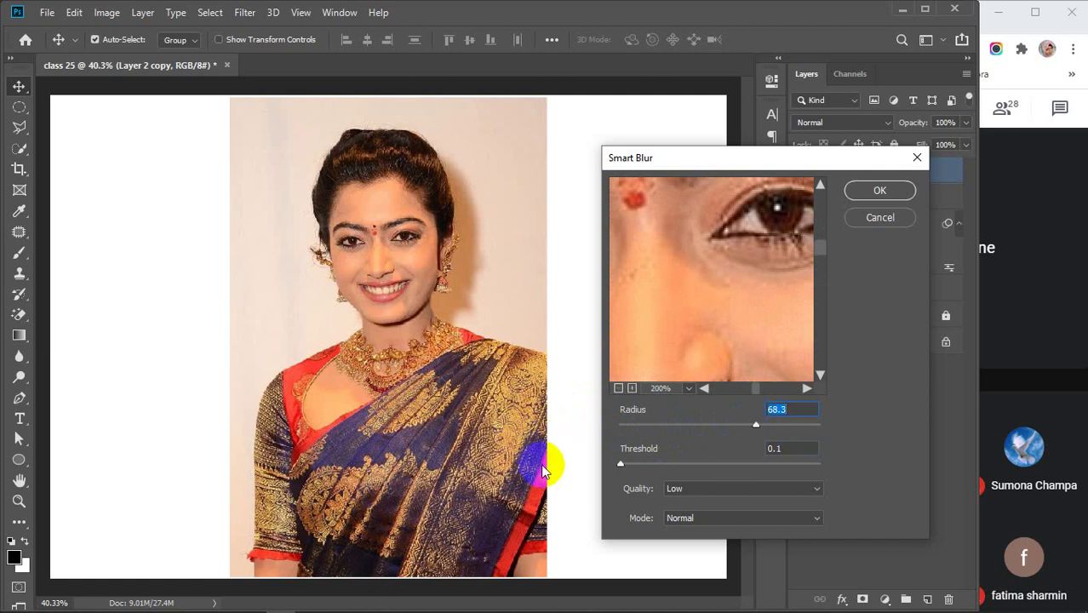
drag(619, 467, 745, 476)
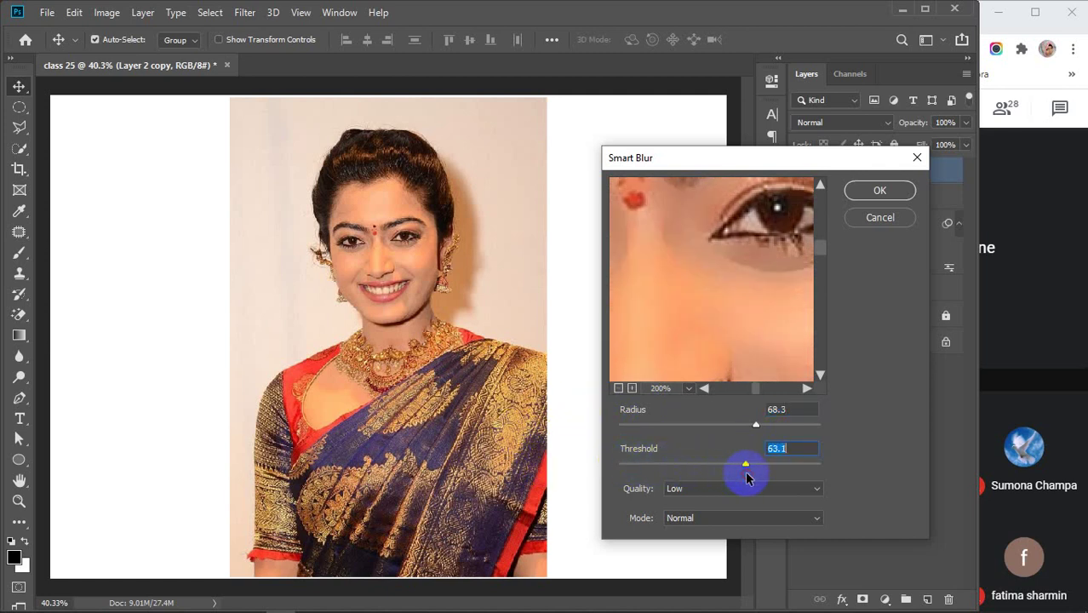
drag(740, 463, 719, 465)
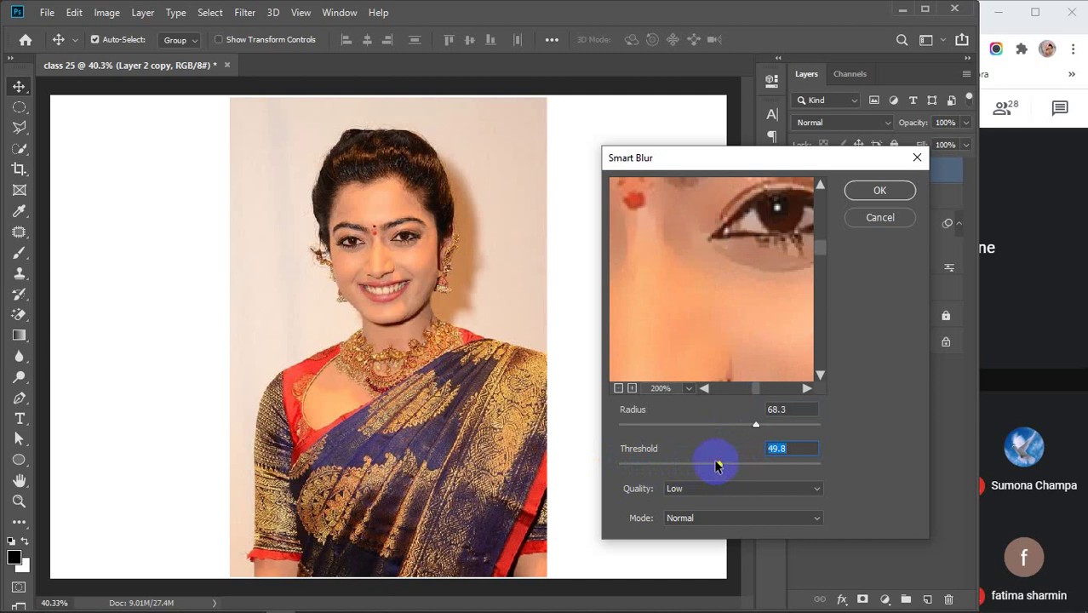
drag(720, 465, 727, 465)
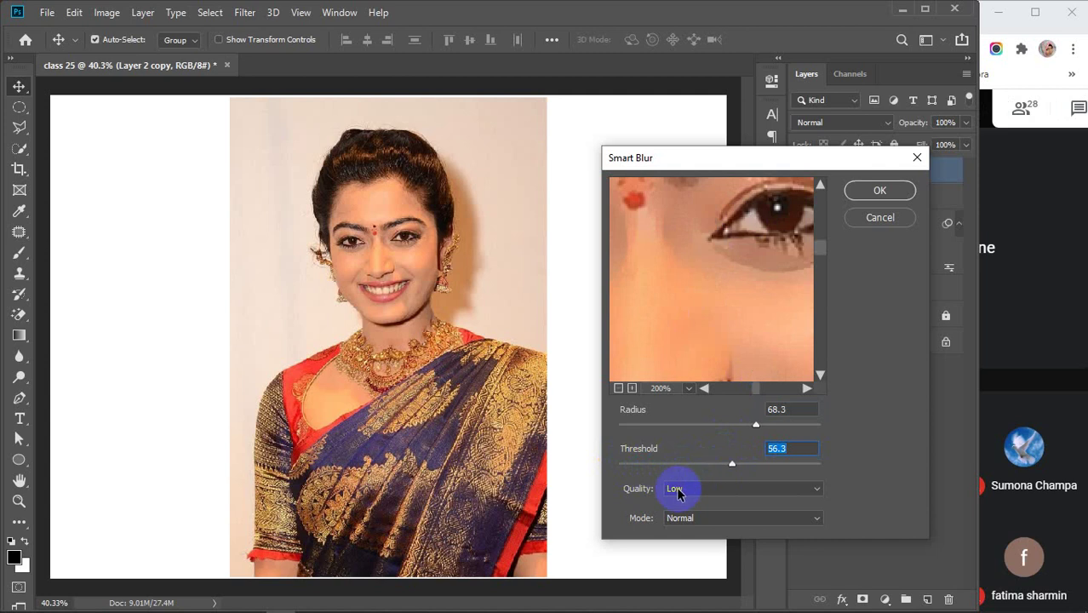
click(729, 489)
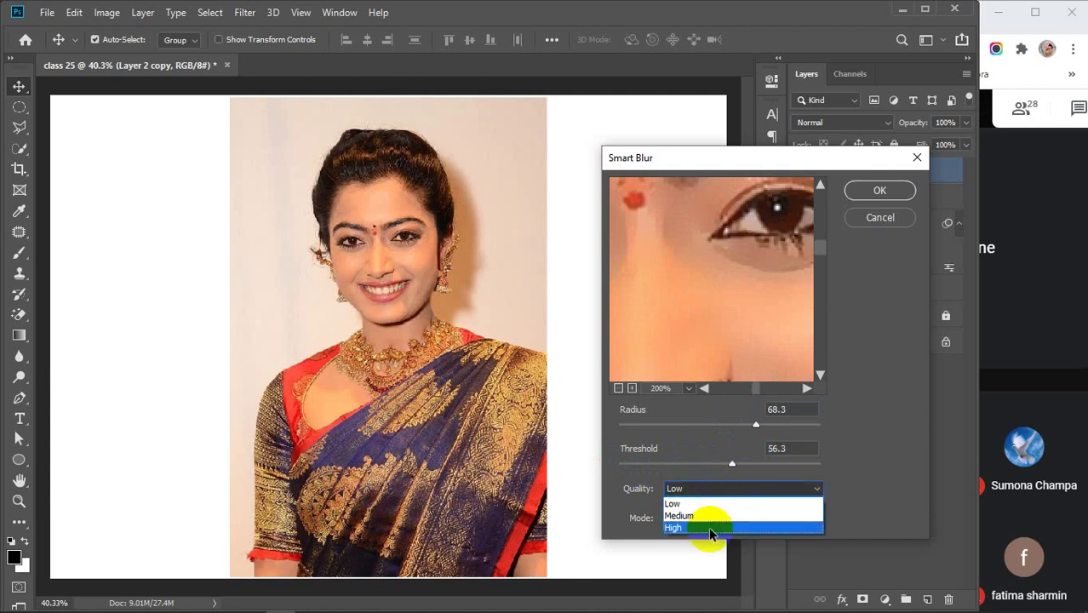
click(707, 527)
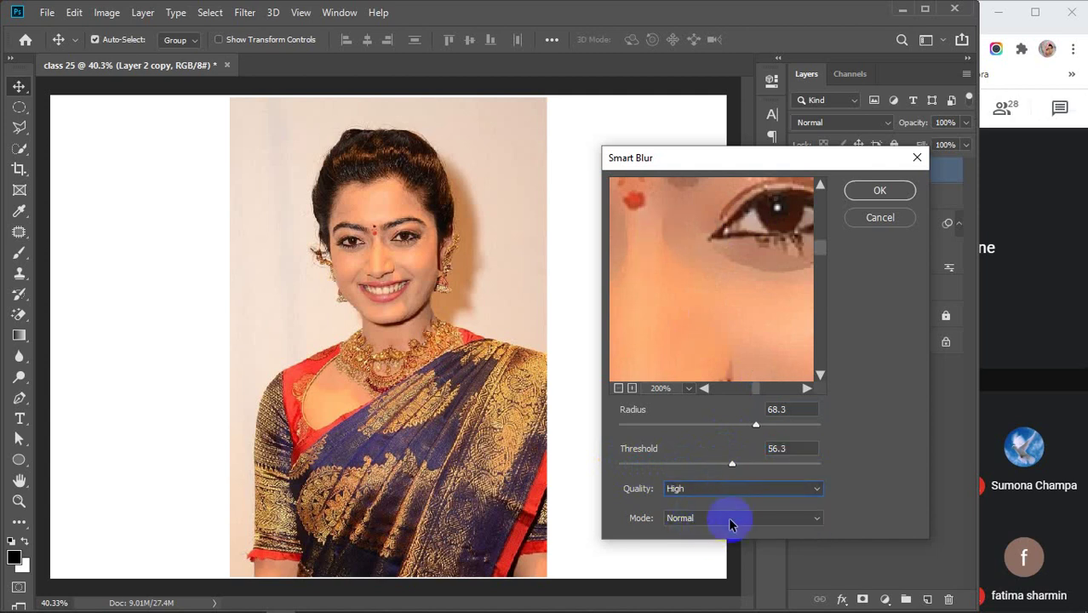
Examine the Smart Blur effect on the face and the saree in the filter preview, reduced to 25% zoom.
click(729, 518)
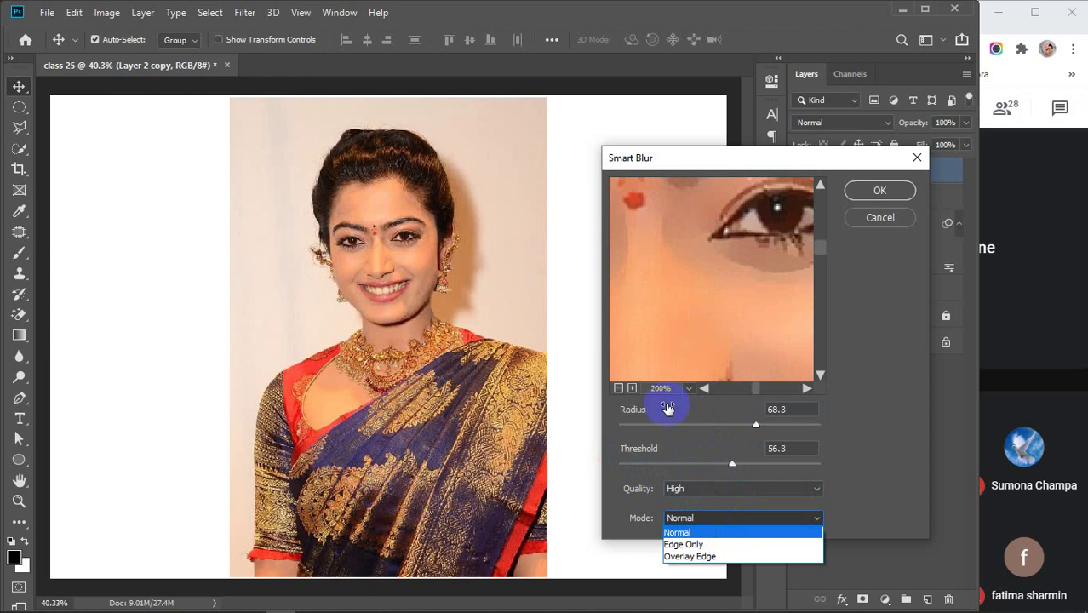
click(659, 322)
scroll(680, 304, down, 10)
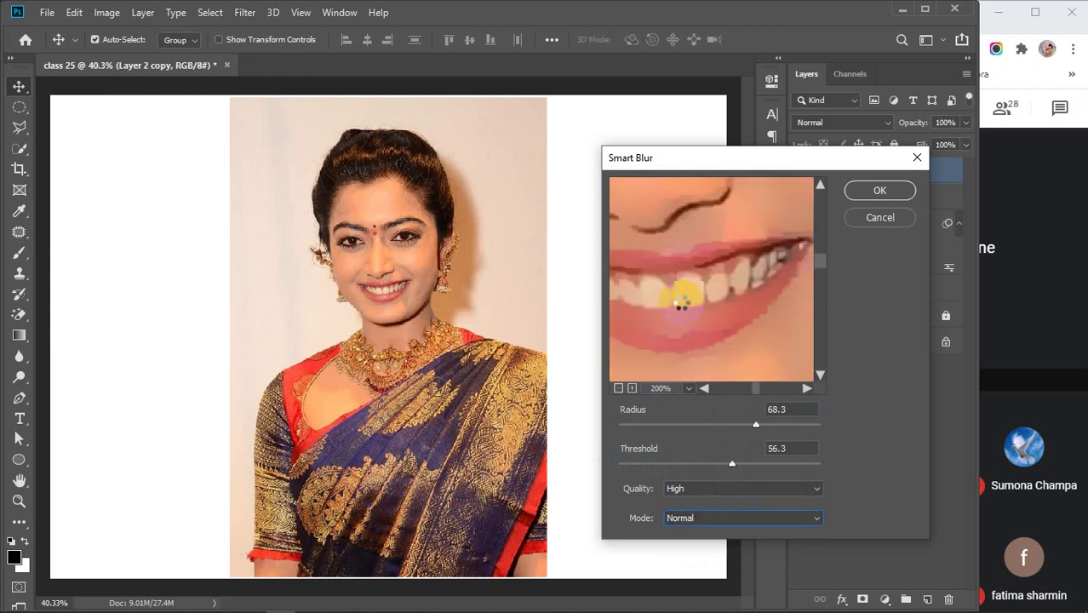
scroll(681, 303, down, 3)
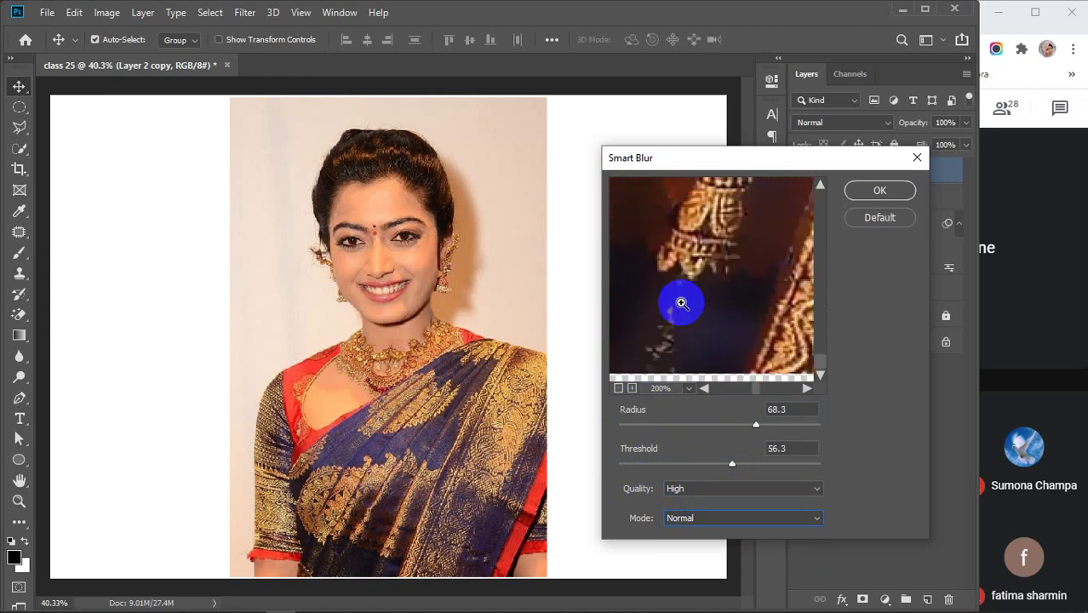
click(619, 388)
click(619, 388)
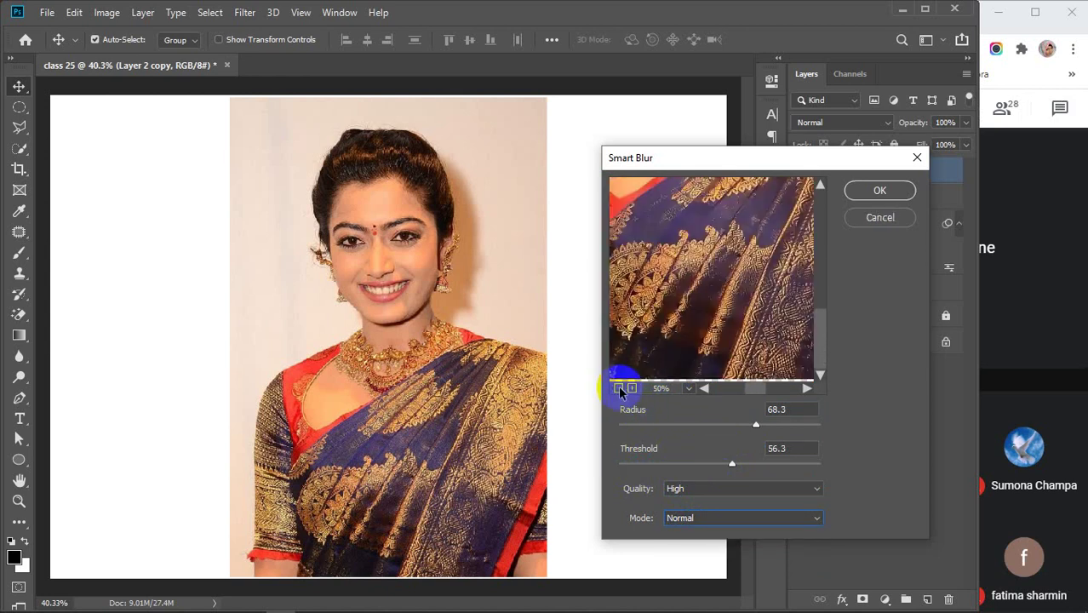
click(618, 388)
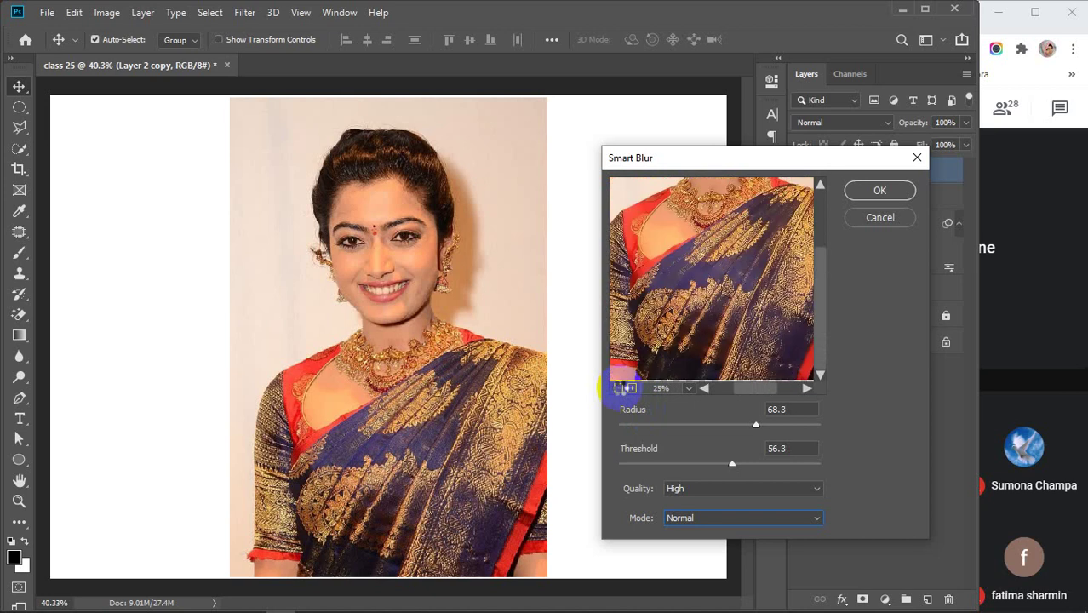
drag(676, 341, 716, 328)
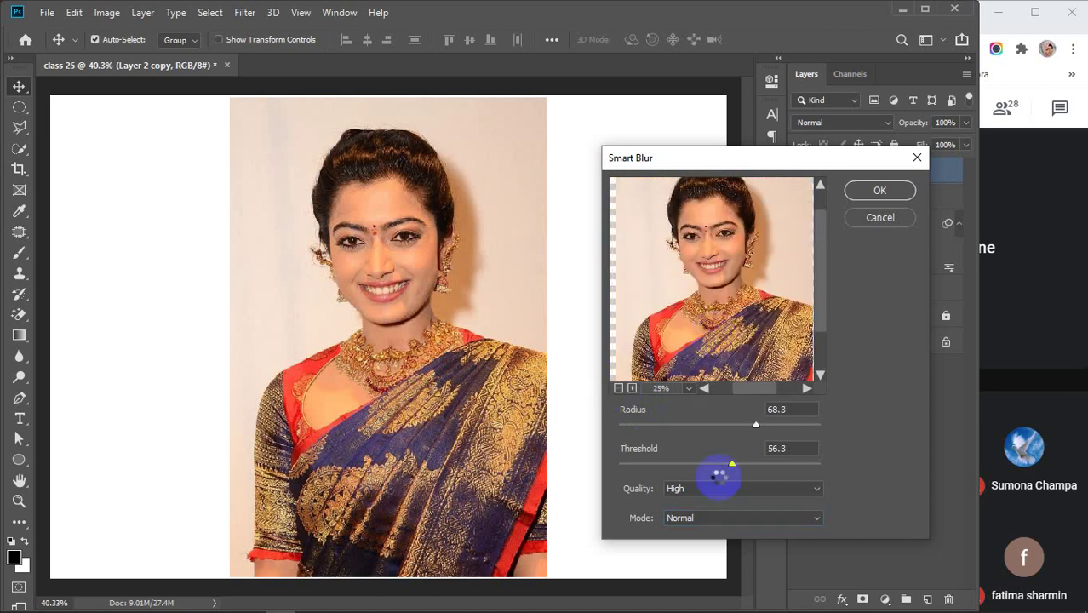
Try the Edge Only mode and the Overlay Edge mode for the duplicated portrait's Smart Blur.
click(708, 518)
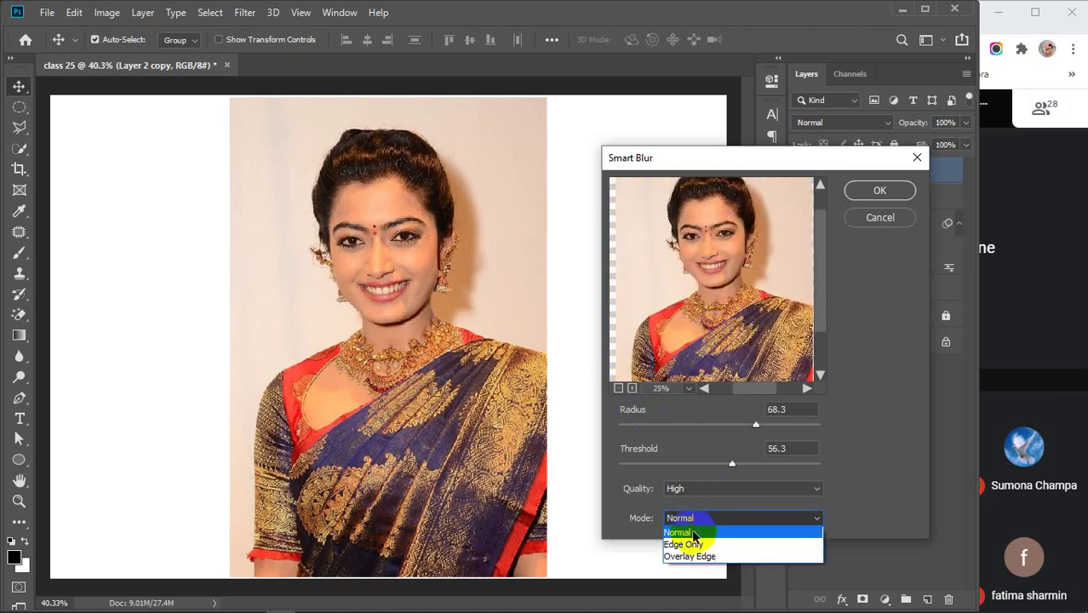
click(693, 544)
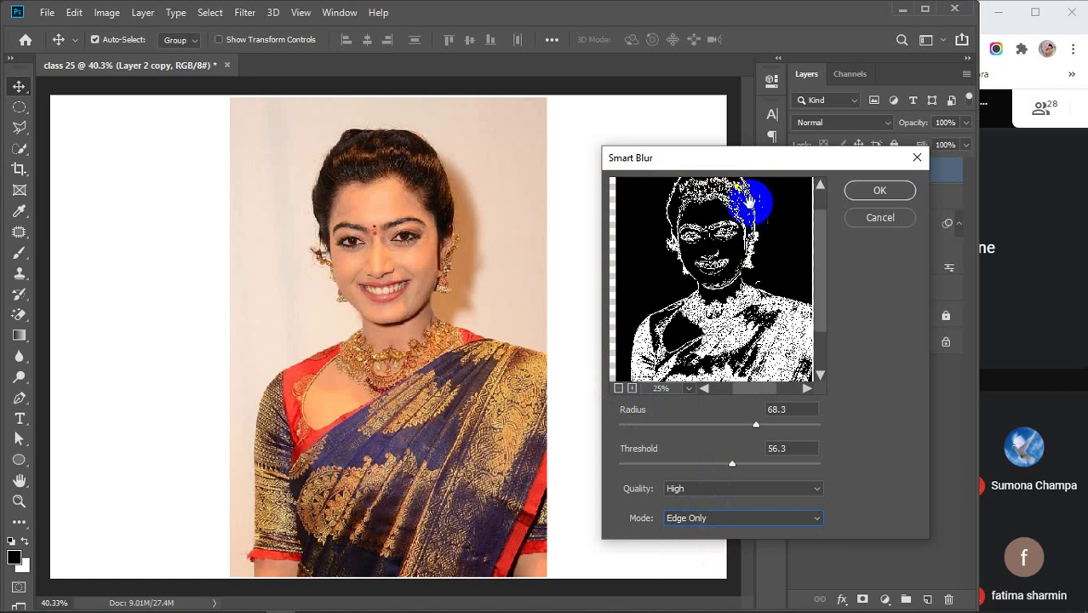
click(726, 518)
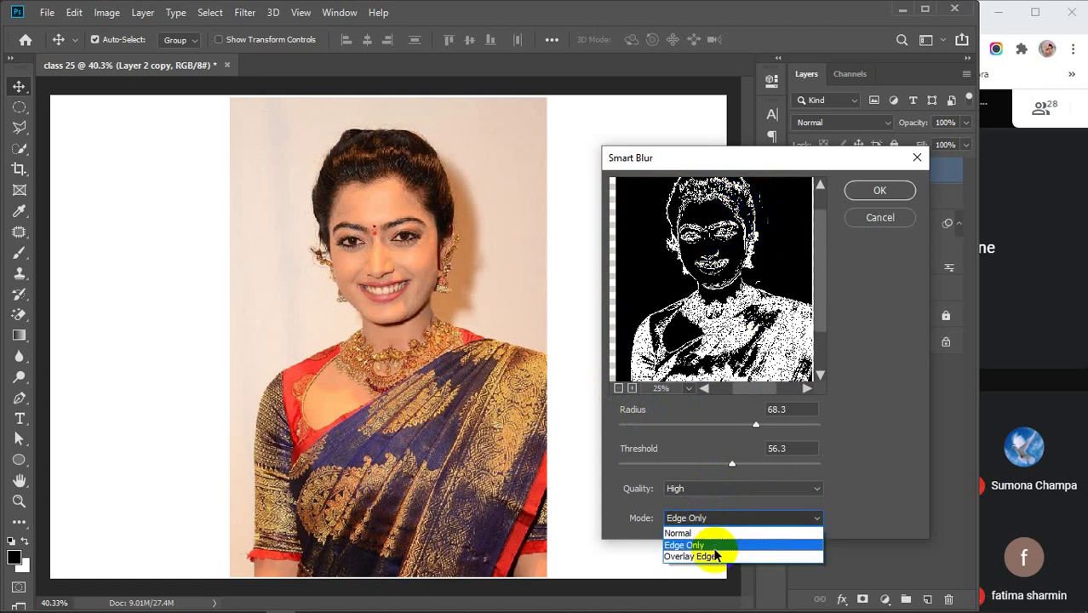
click(715, 555)
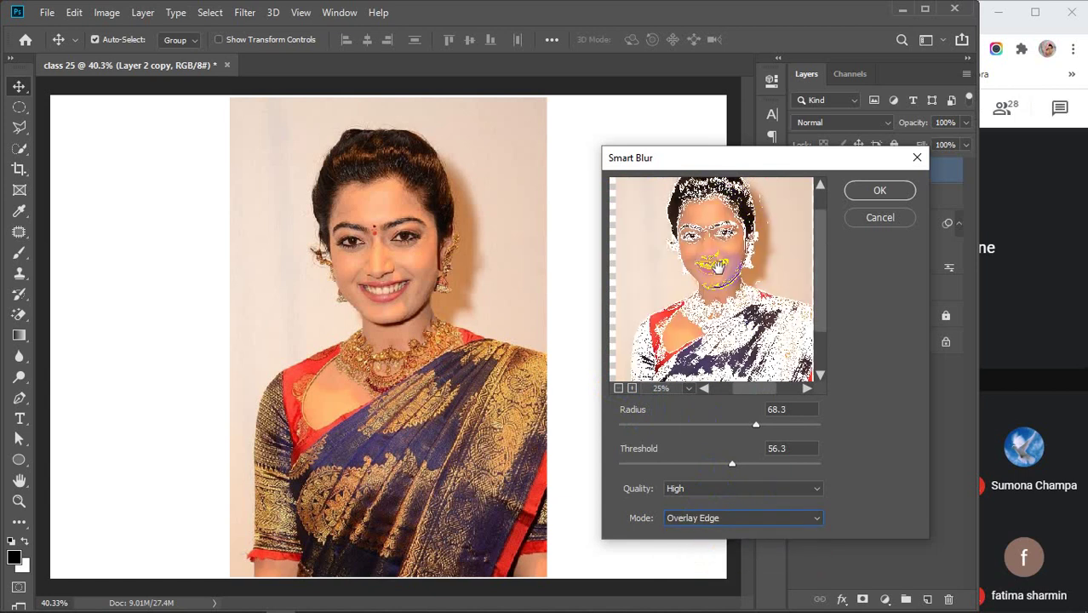
Set the Smart Blur mode to Normal and apply the filter to the duplicated portrait.
click(741, 519)
click(694, 526)
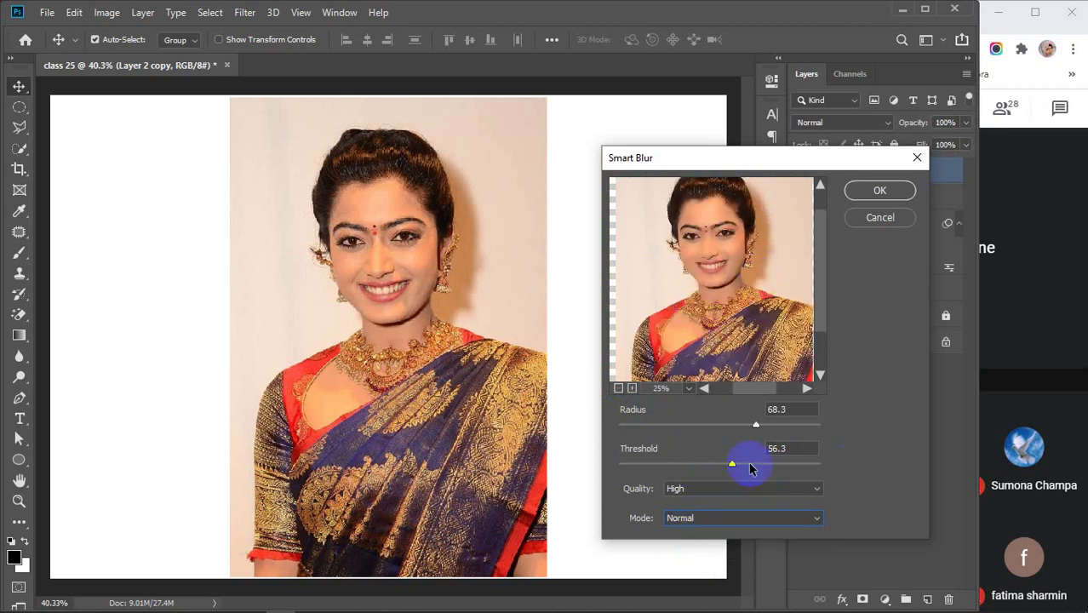
click(868, 192)
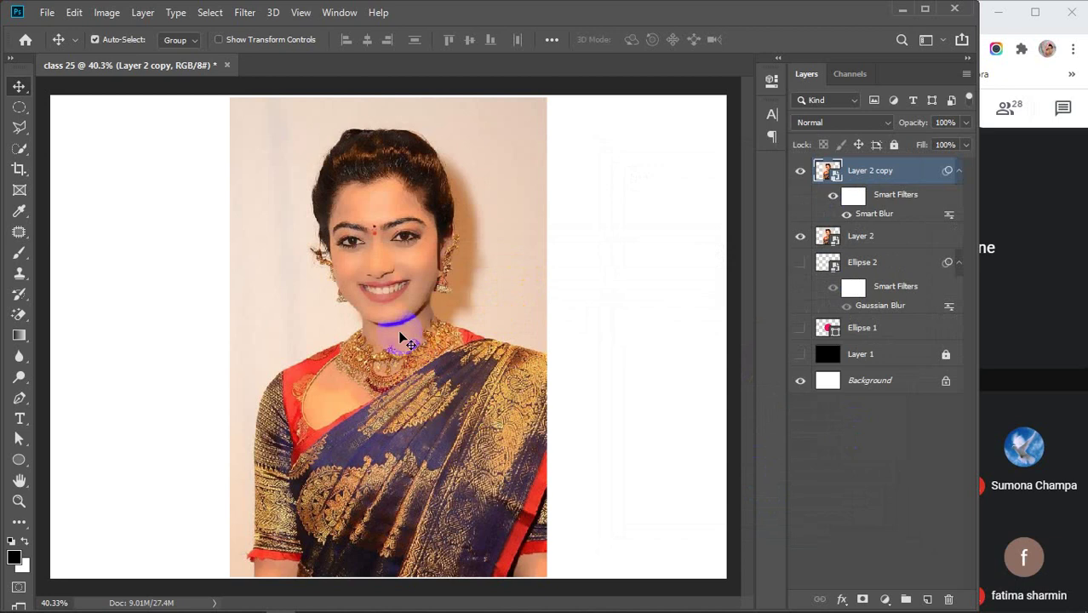
Examine how the applied Smart Blur smooths the mouth, eyes and cheek of the portrait at close range.
scroll(403, 286, up, 5)
scroll(403, 286, up, 5)
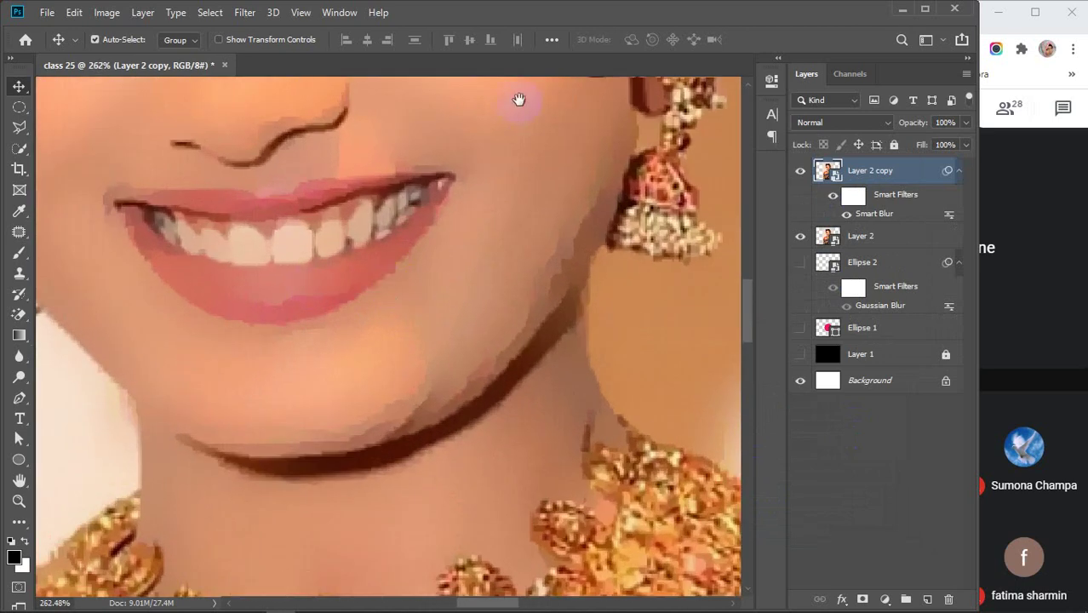
drag(517, 100, 552, 372)
scroll(556, 369, down, 2)
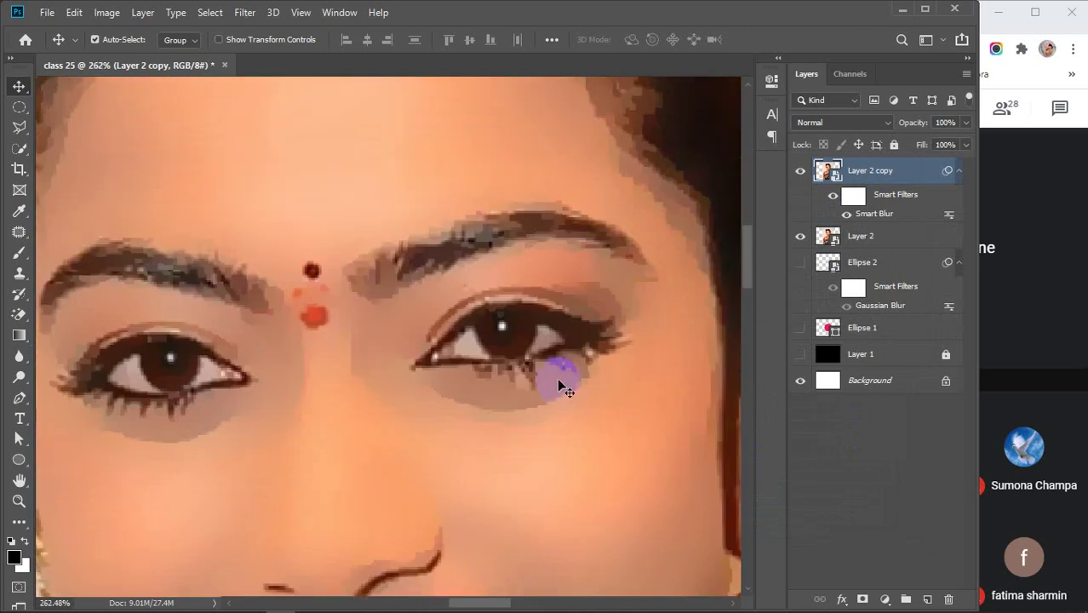
scroll(556, 377, down, 1)
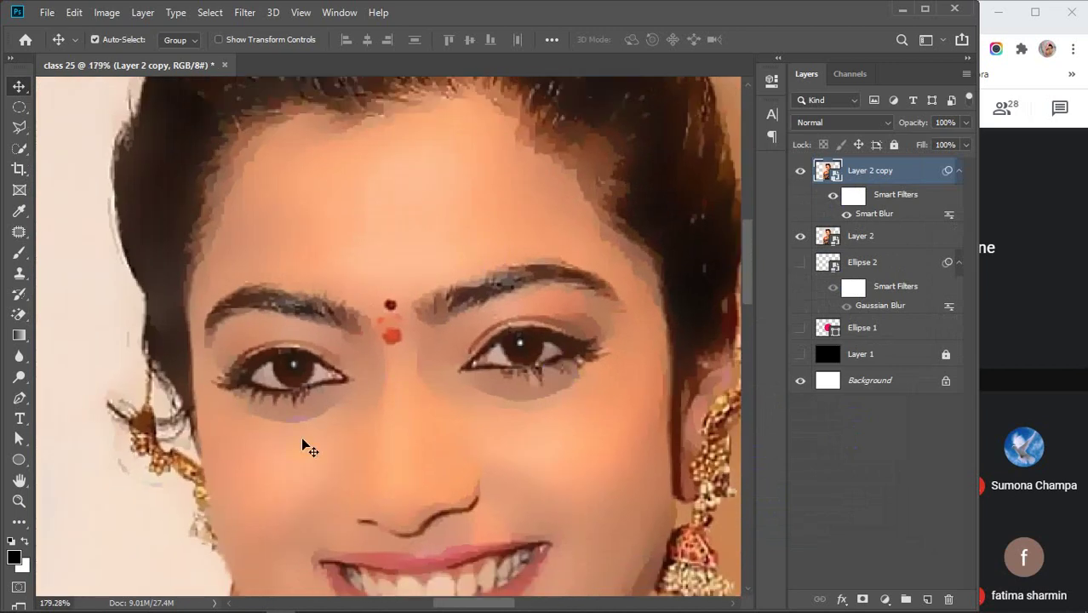
drag(354, 493, 419, 338)
scroll(363, 334, up, 3)
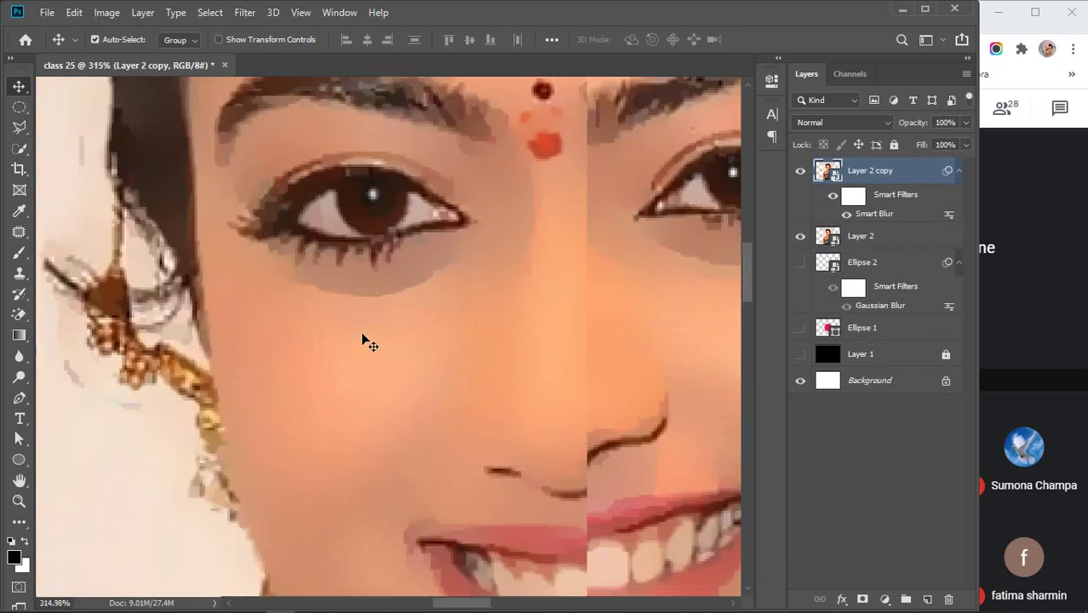
scroll(467, 316, down, 4)
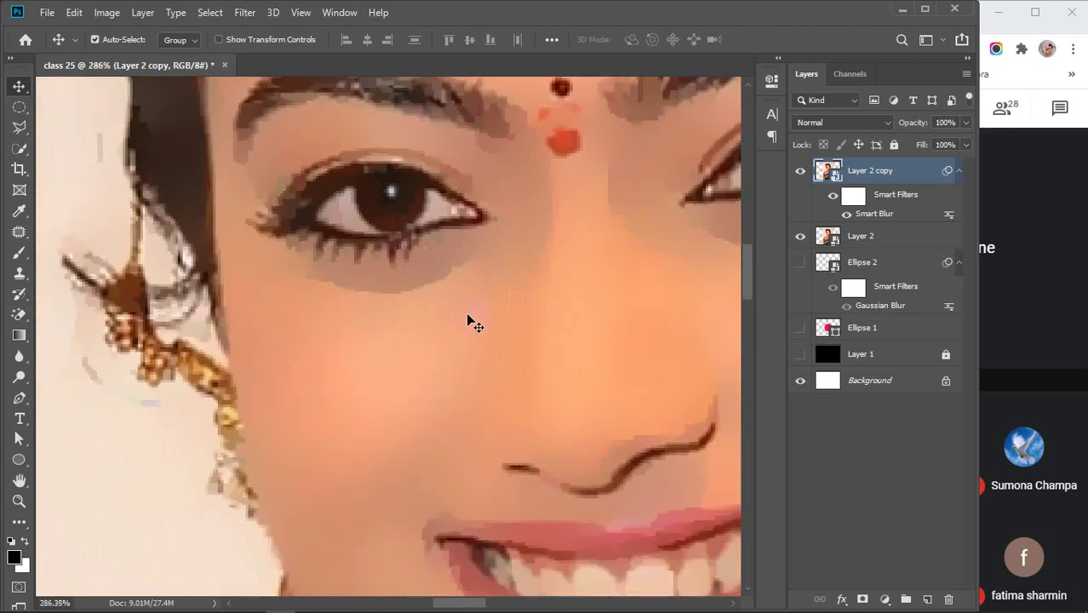
scroll(467, 316, down, 3)
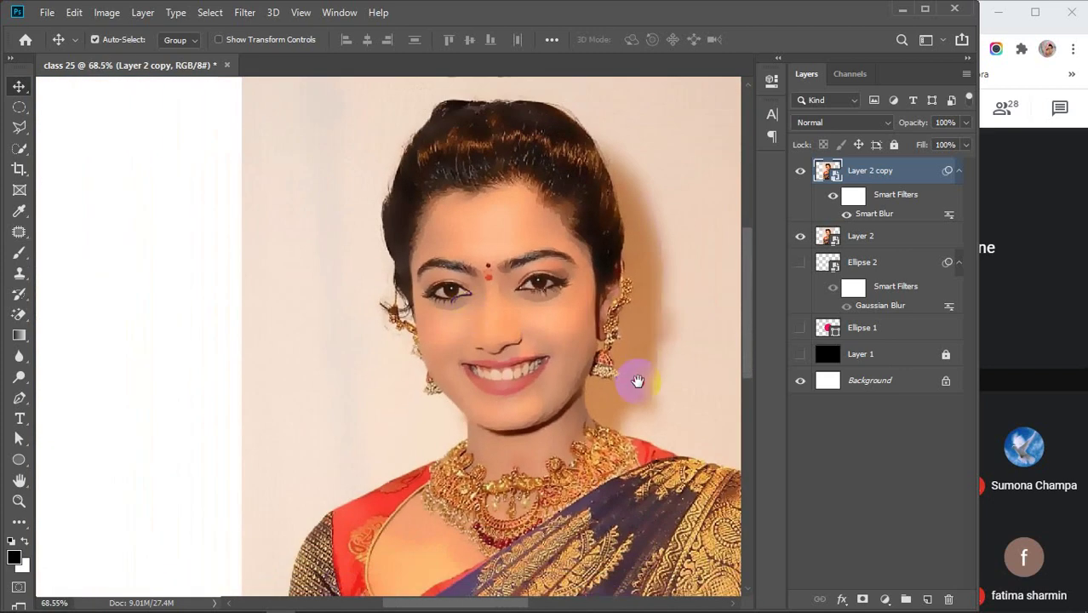
Examine the Smart Blur on the saree embroidery, and compare the blurred copy with the original by hiding and showing it.
drag(631, 376, 425, 243)
scroll(491, 436, up, 5)
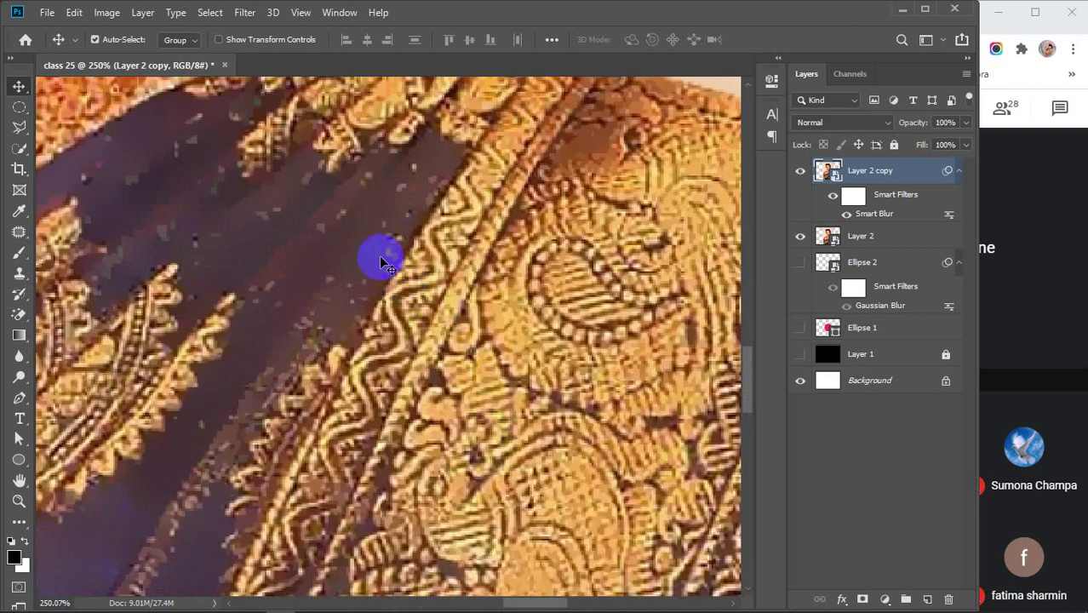
scroll(385, 339, down, 4)
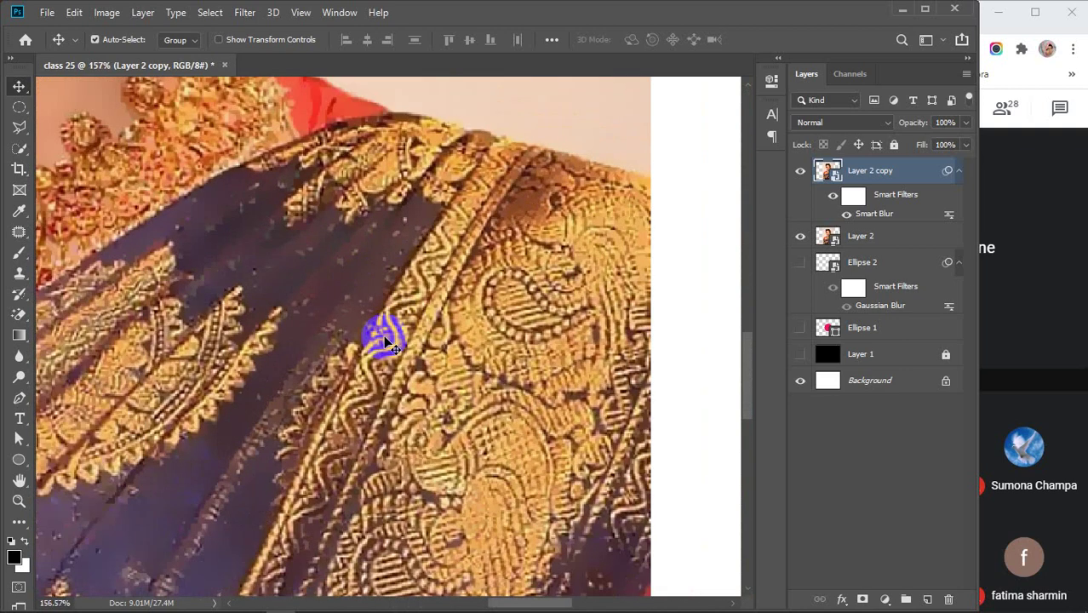
drag(311, 292, 510, 454)
click(798, 173)
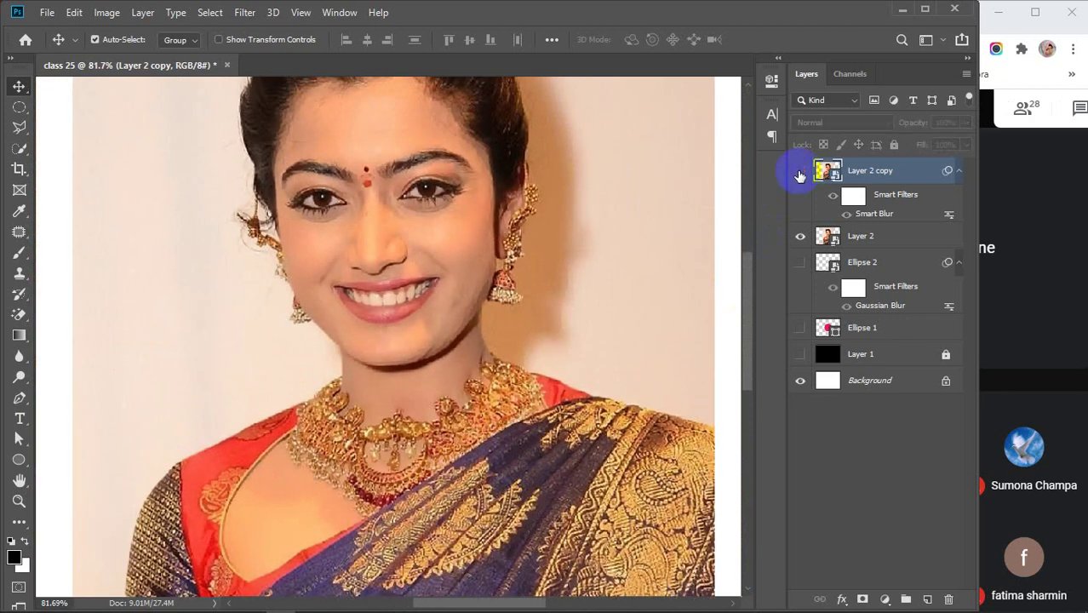
click(798, 173)
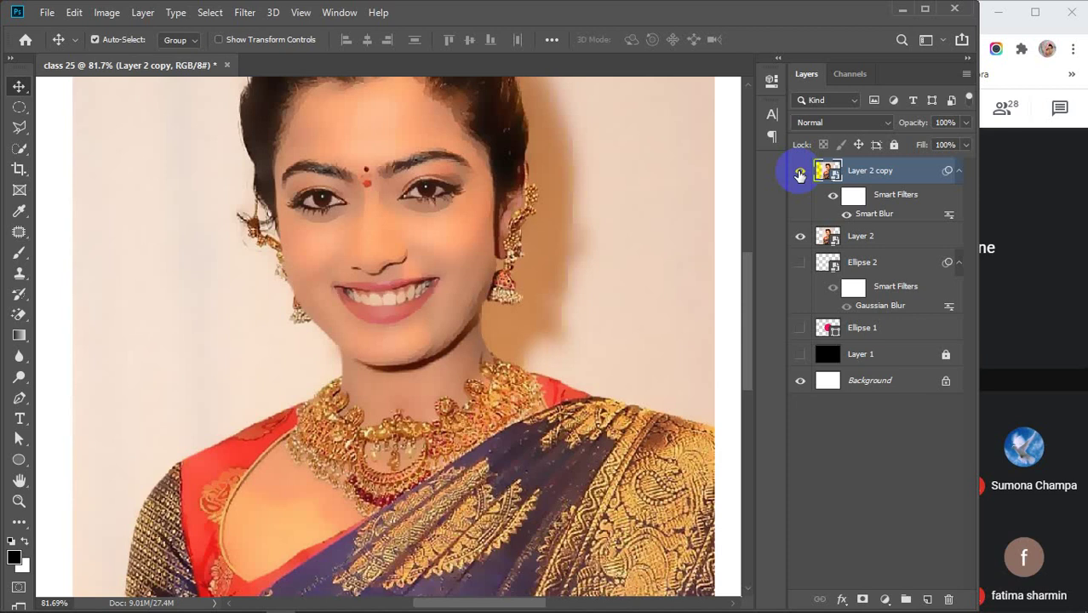
Delete the Smart Blur copy of the portrait and duplicate Layer 2 again.
click(890, 174)
key(Delete)
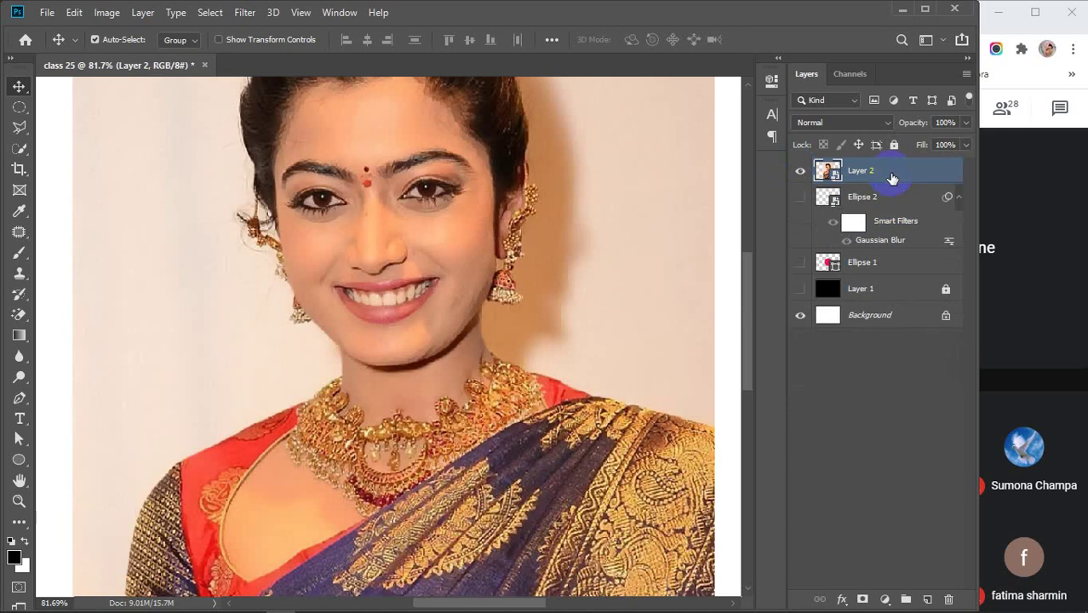
key(ctrl+j)
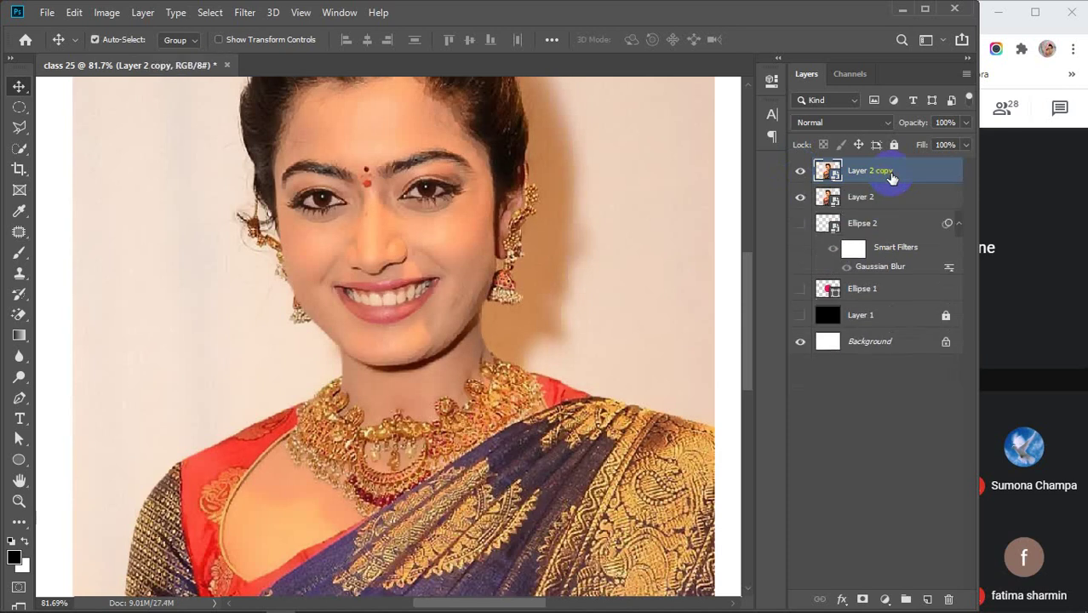
click(245, 12)
click(244, 11)
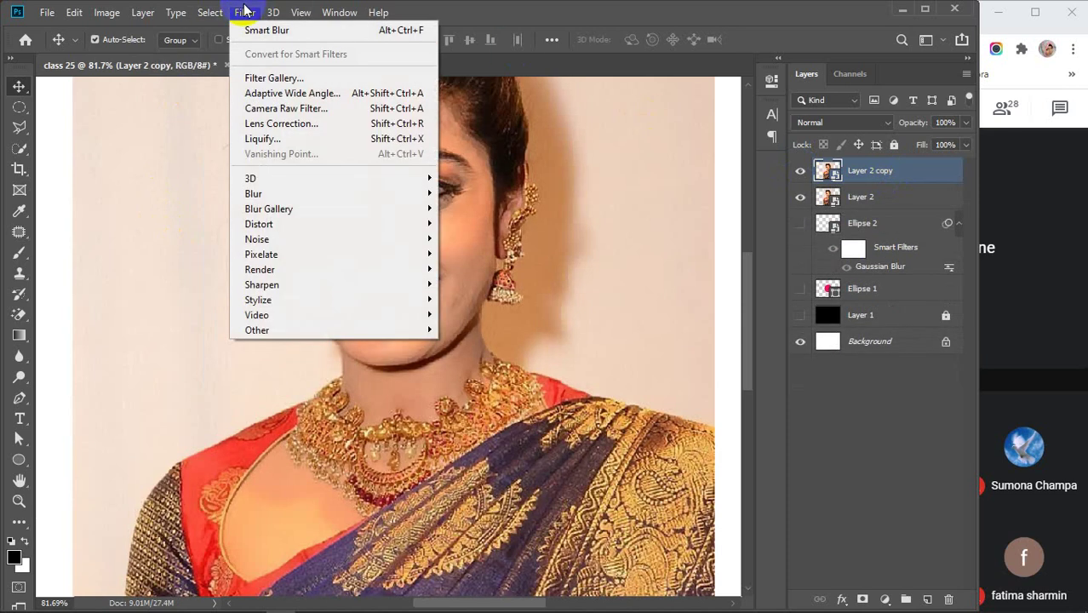
mouse_move(255, 226)
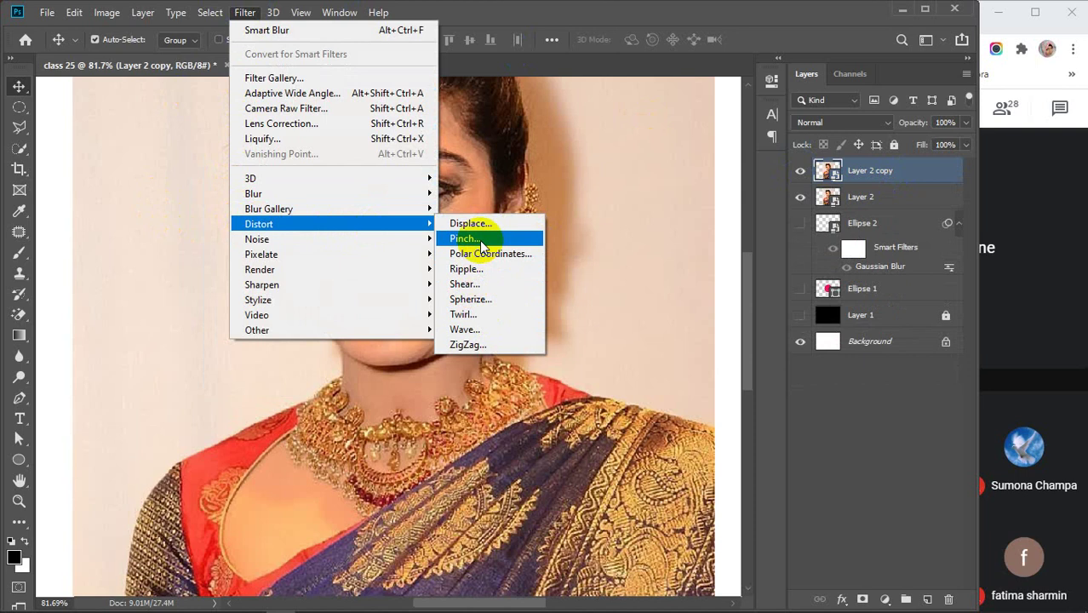
click(489, 286)
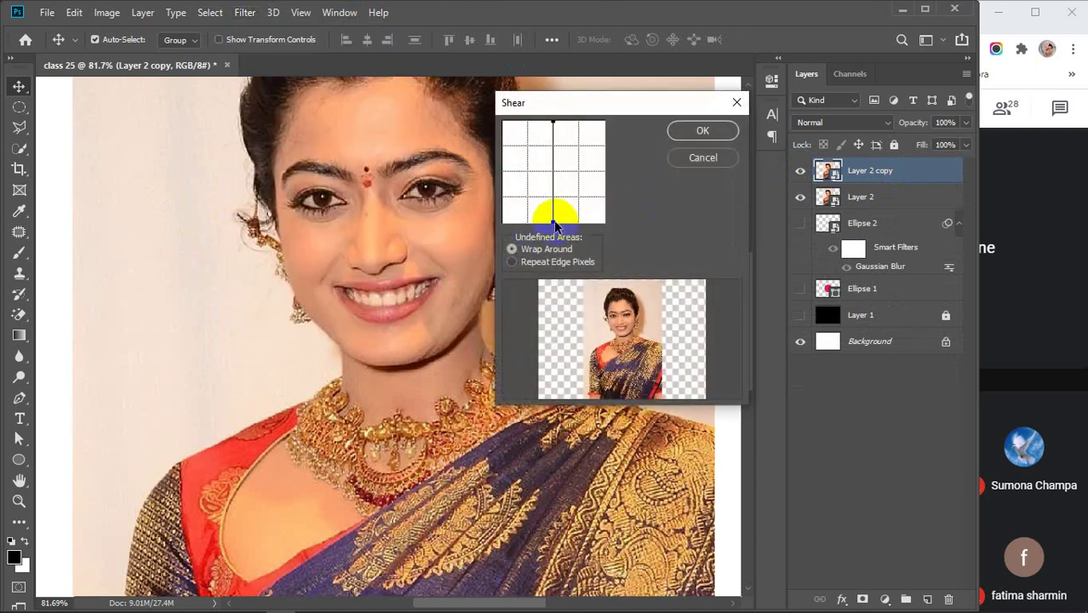
mouse_move(554, 222)
mouse_down()
mouse_move(582, 223)
mouse_move(521, 219)
mouse_move(558, 222)
mouse_up()
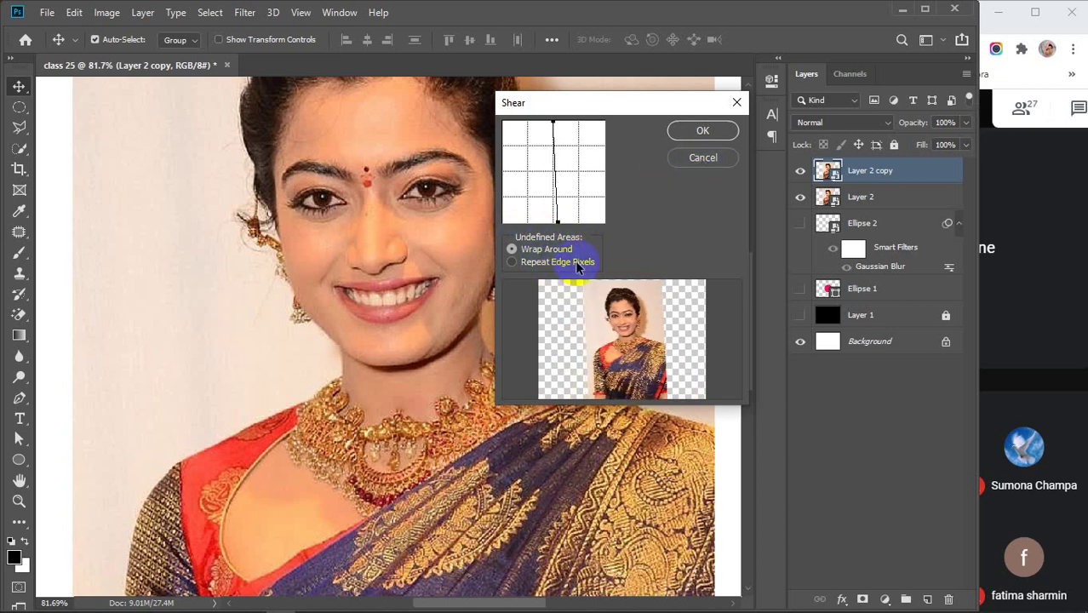
click(695, 158)
Apply the Twirl distortion with an angle of 999° to the duplicated portrait.
click(244, 13)
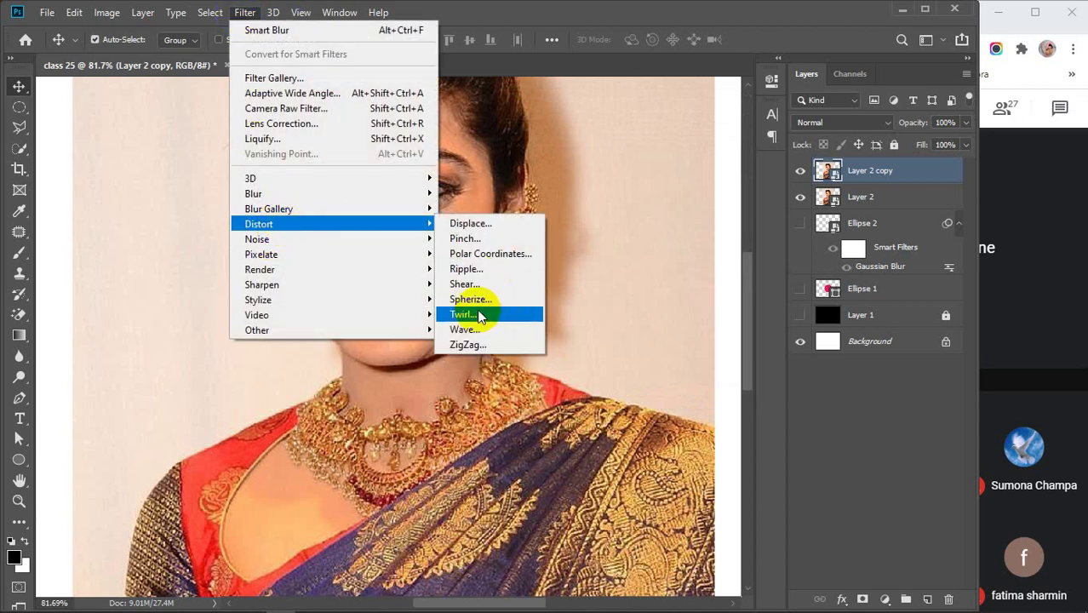
click(479, 315)
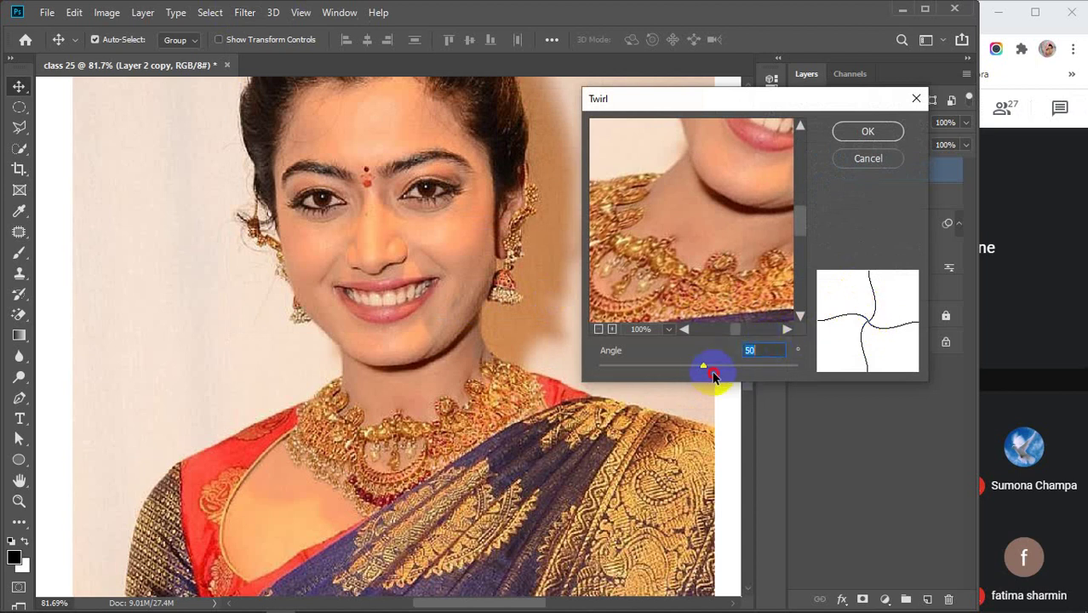
drag(704, 364, 865, 377)
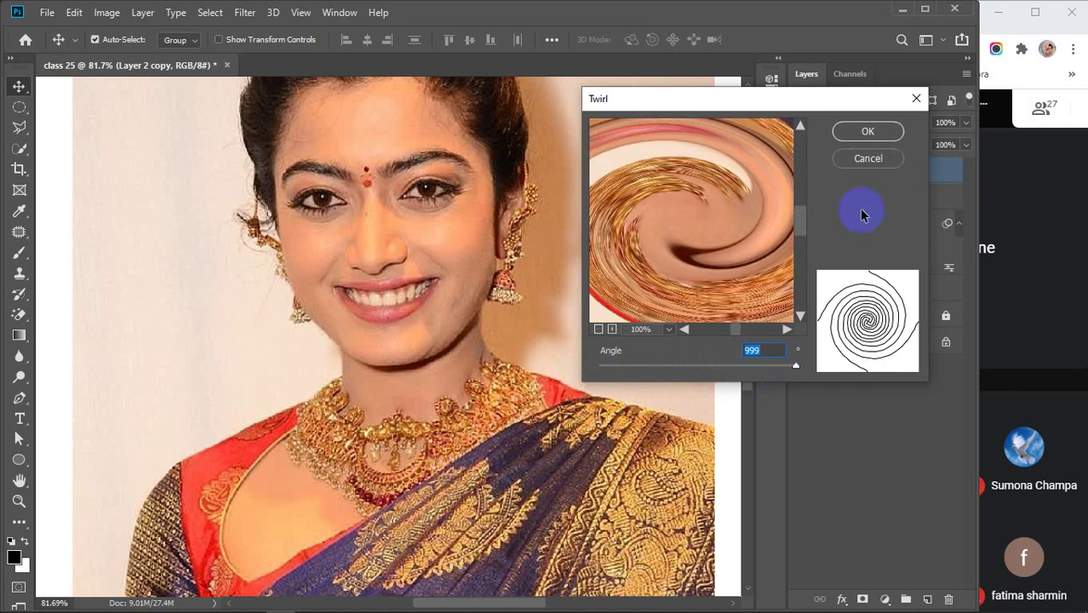
click(867, 131)
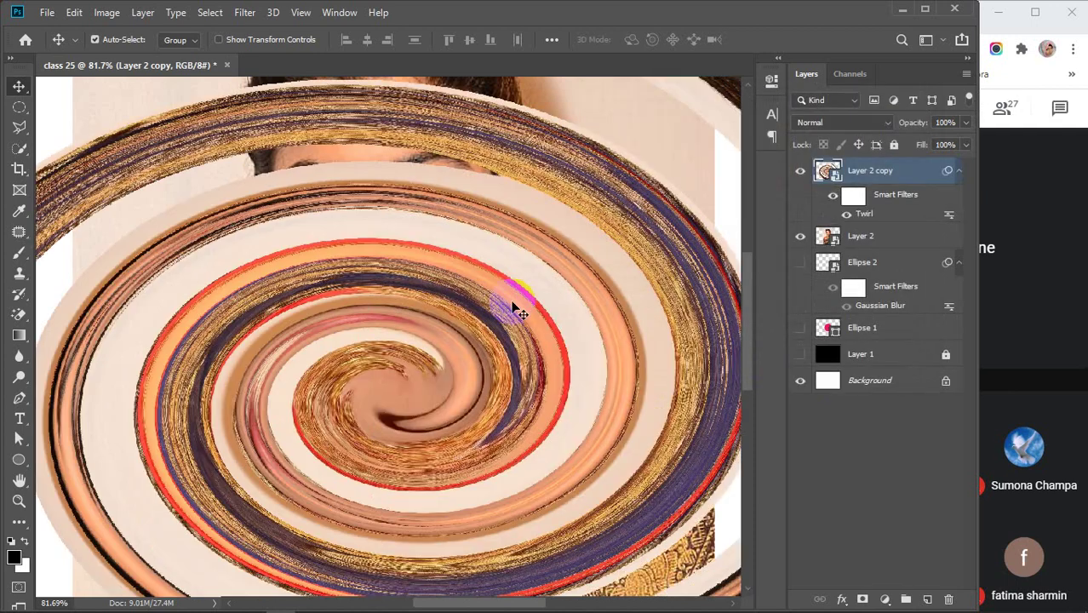
Hide the original Layer 2, place it above the twirled copy and show it again for comparison.
scroll(515, 308, down, 5)
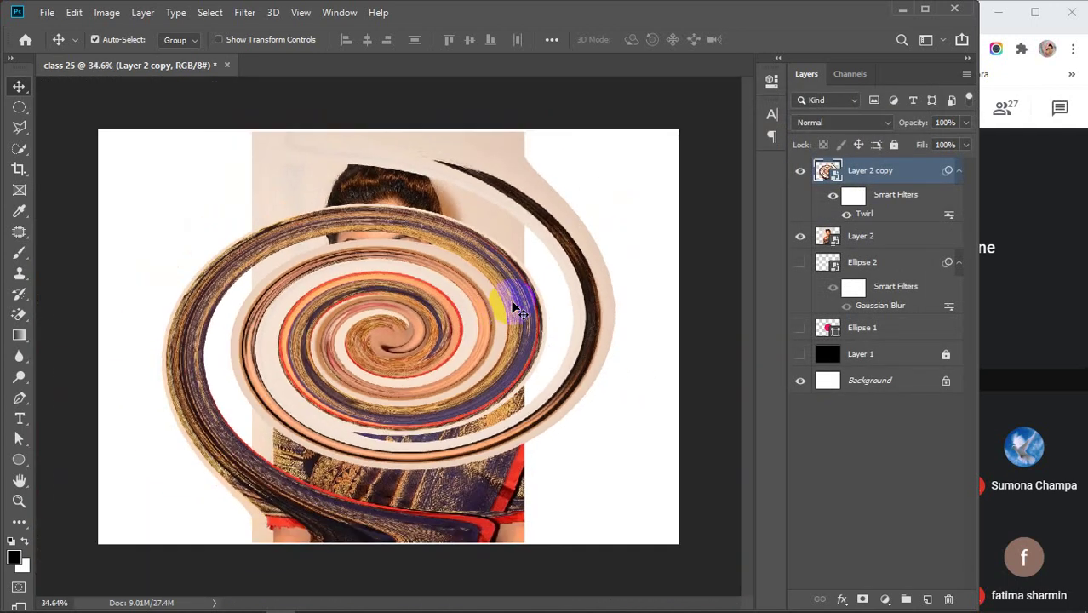
click(799, 235)
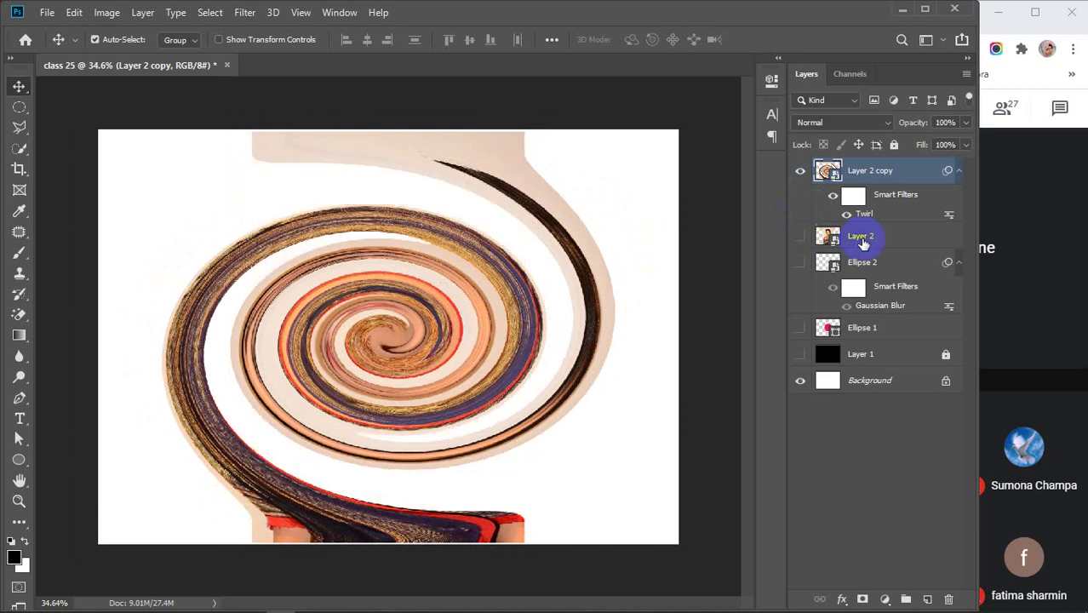
drag(862, 242, 885, 167)
click(800, 170)
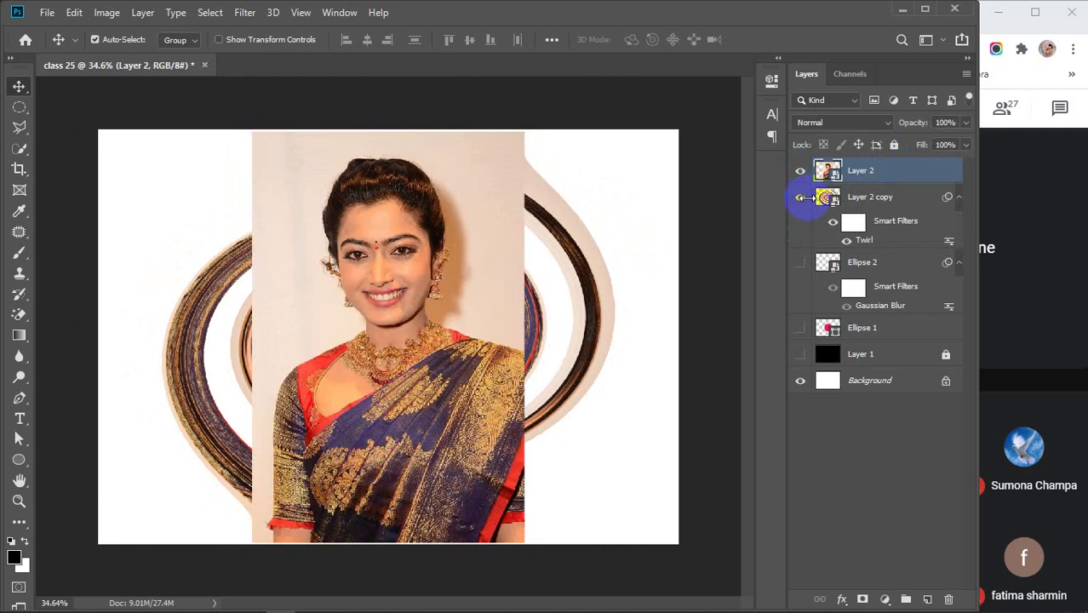
drag(369, 174, 372, 215)
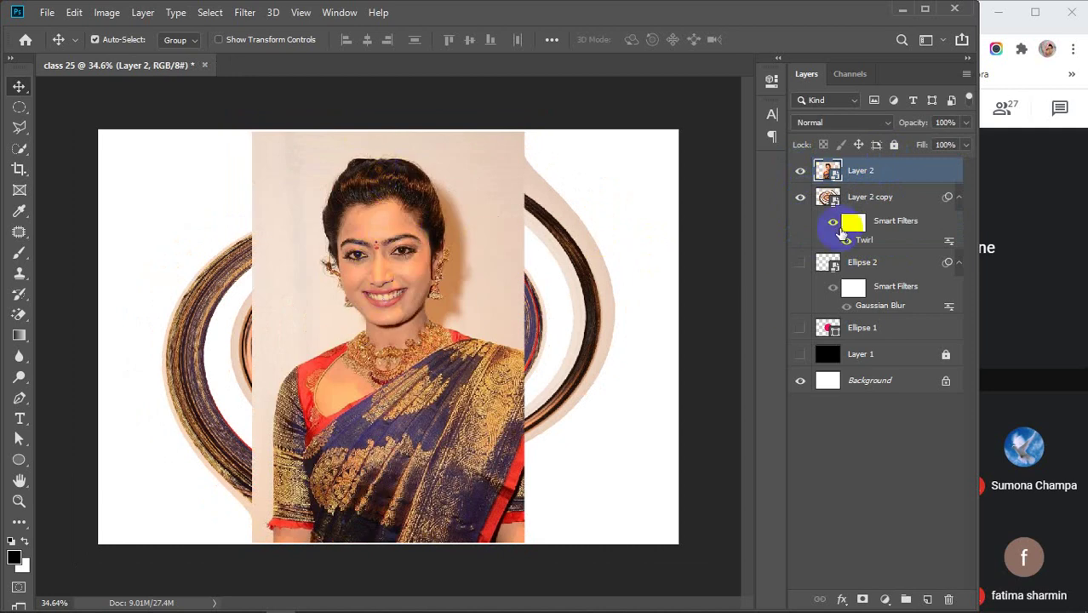
Put Layer 2 back below its twirled copy and undo the Twirl filter on the copy.
drag(870, 175, 868, 236)
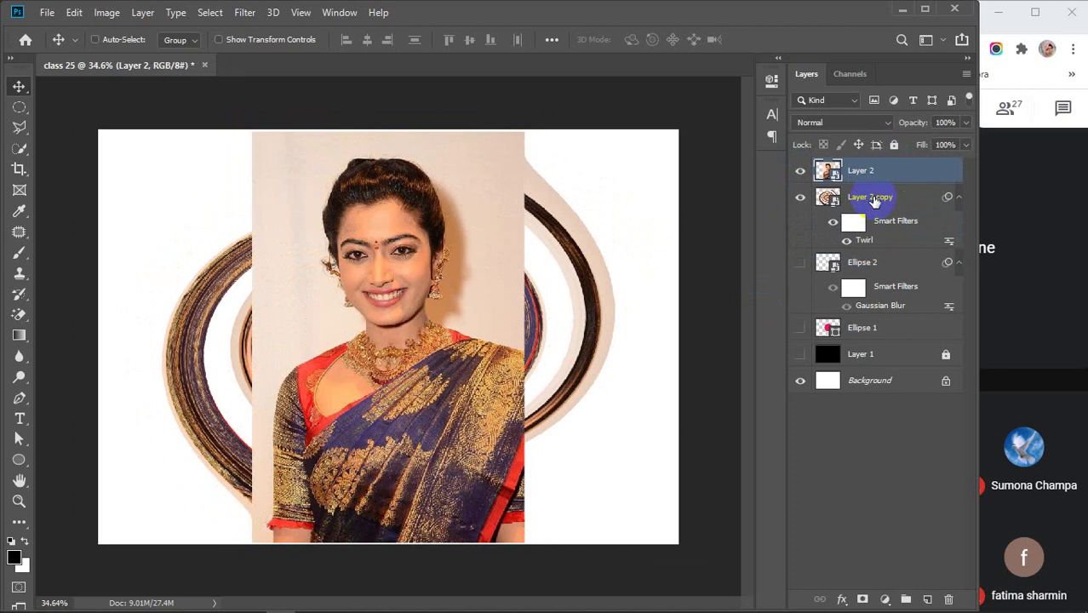
key(ctrl+comma)
key(ctrl+comma)
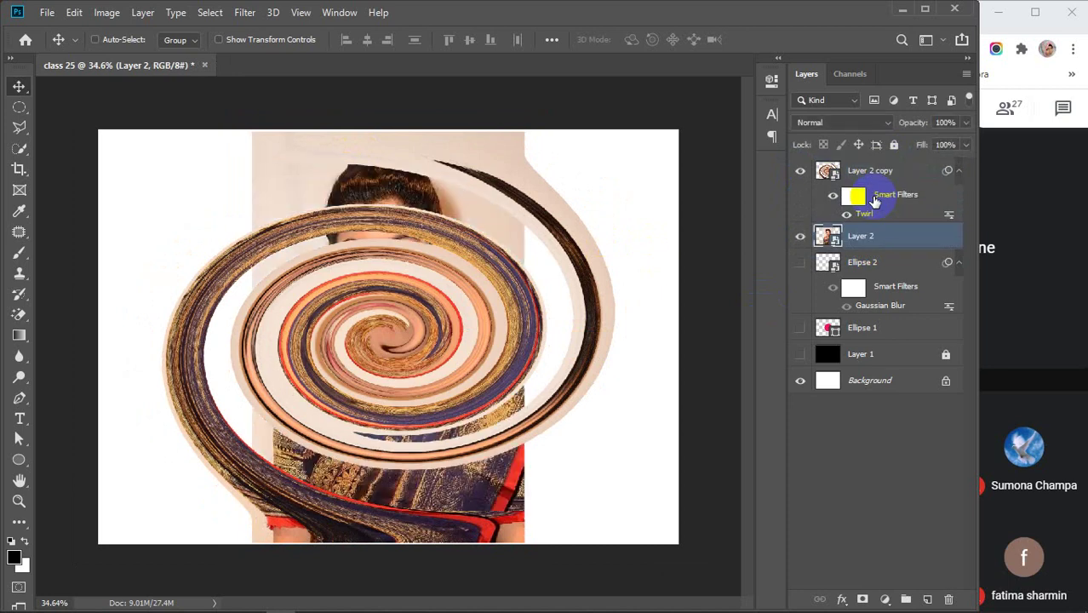
key(ctrl+z)
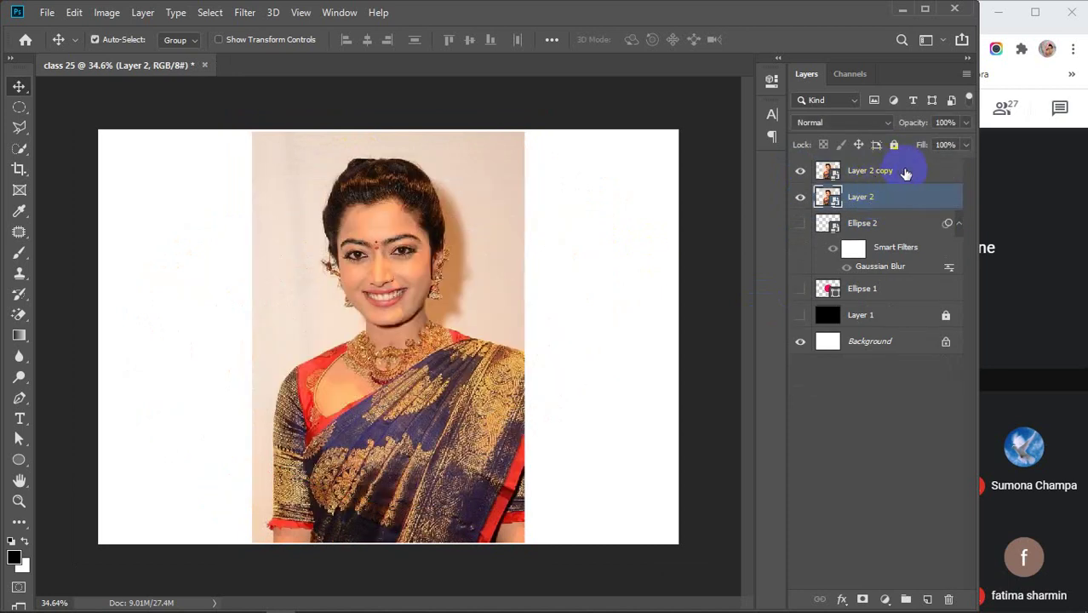
Preview the Add Noise filter on Layer 2 copy with Uniform distribution, reducing the amount from 400% to 8.69%.
click(905, 174)
click(239, 13)
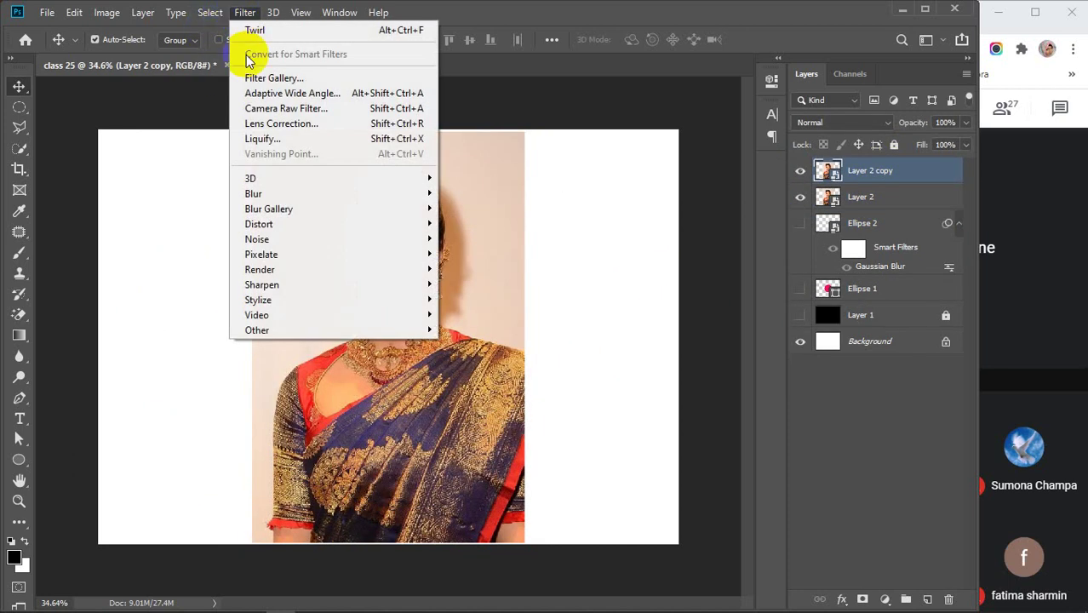
mouse_move(329, 228)
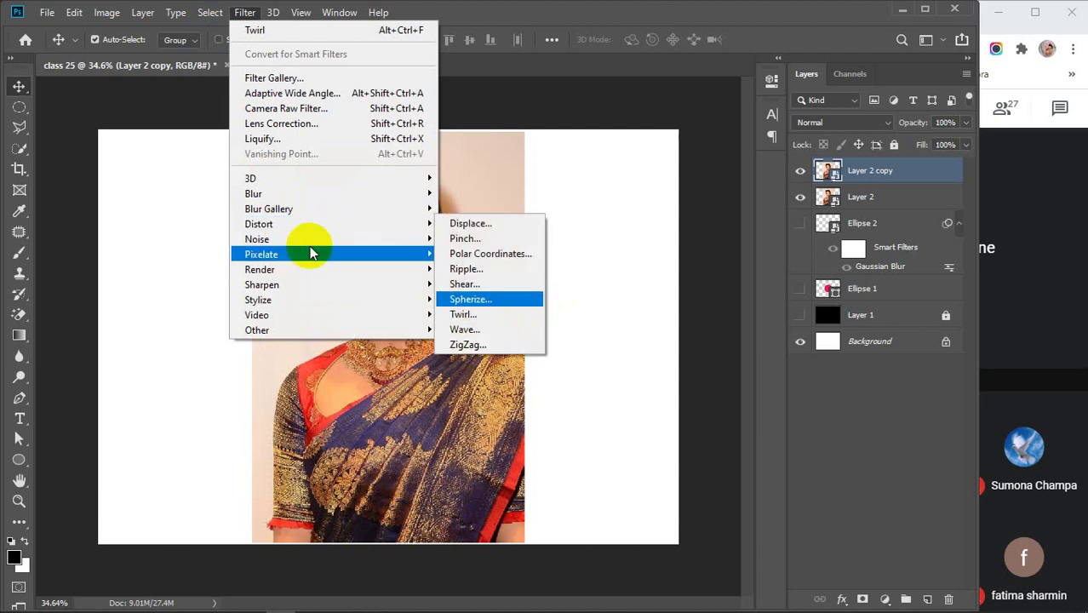
mouse_move(298, 243)
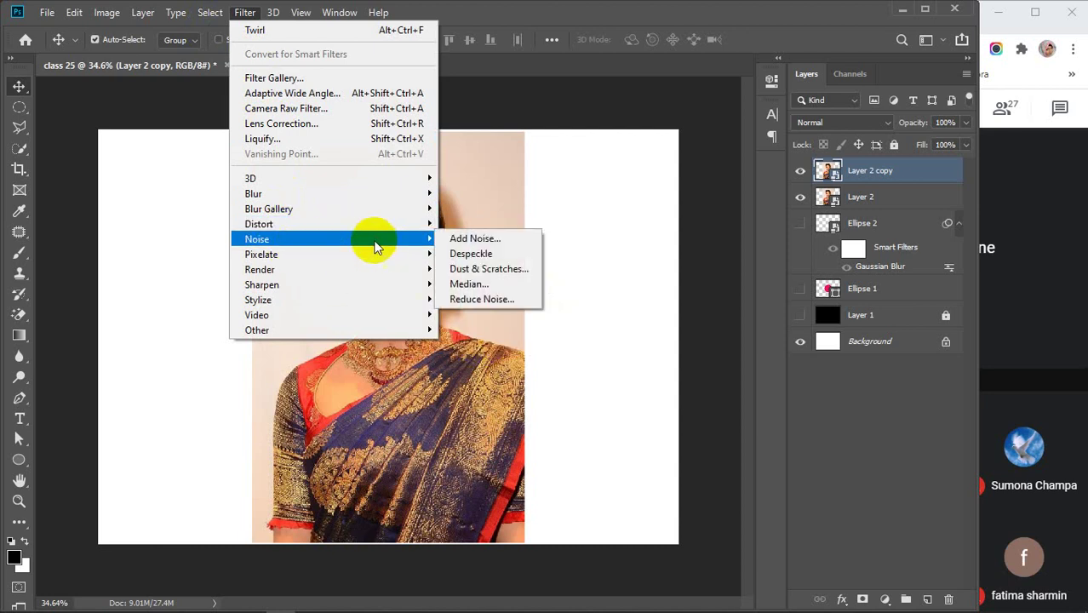
click(501, 245)
drag(525, 77, 709, 98)
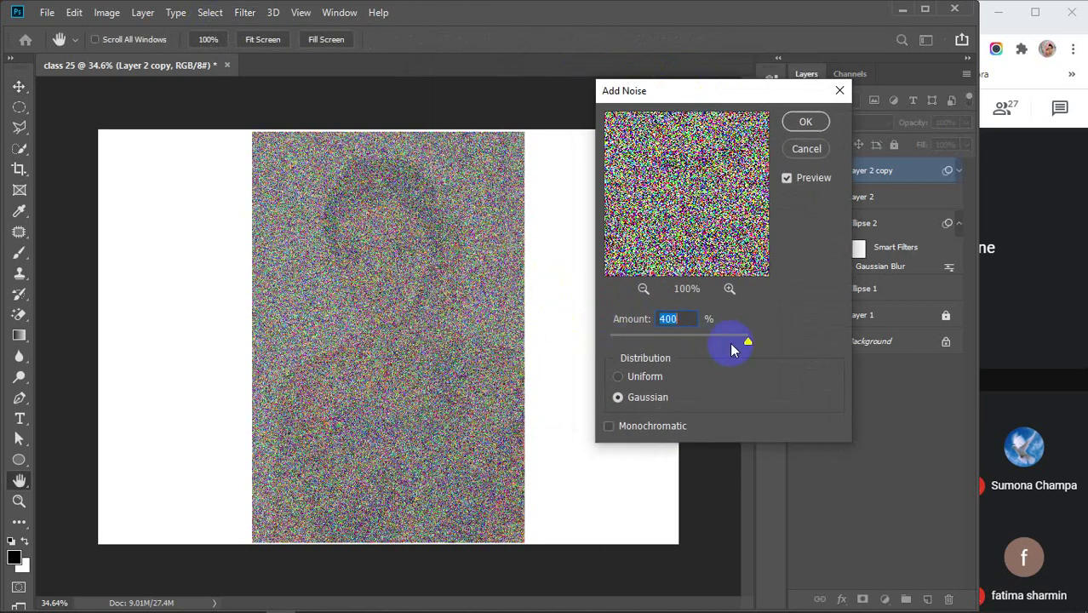
click(619, 375)
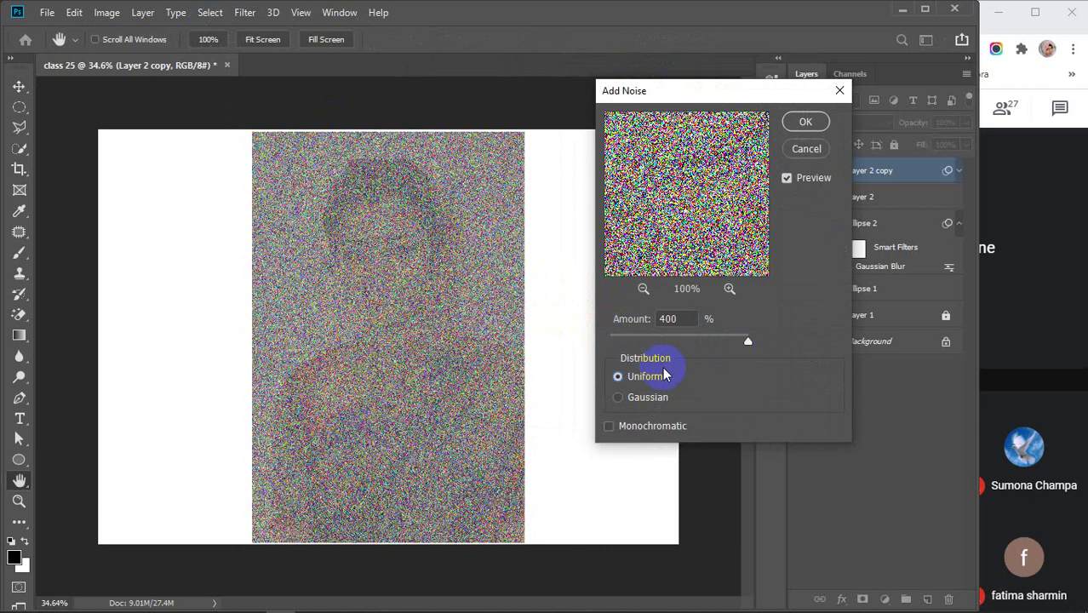
drag(748, 342, 624, 334)
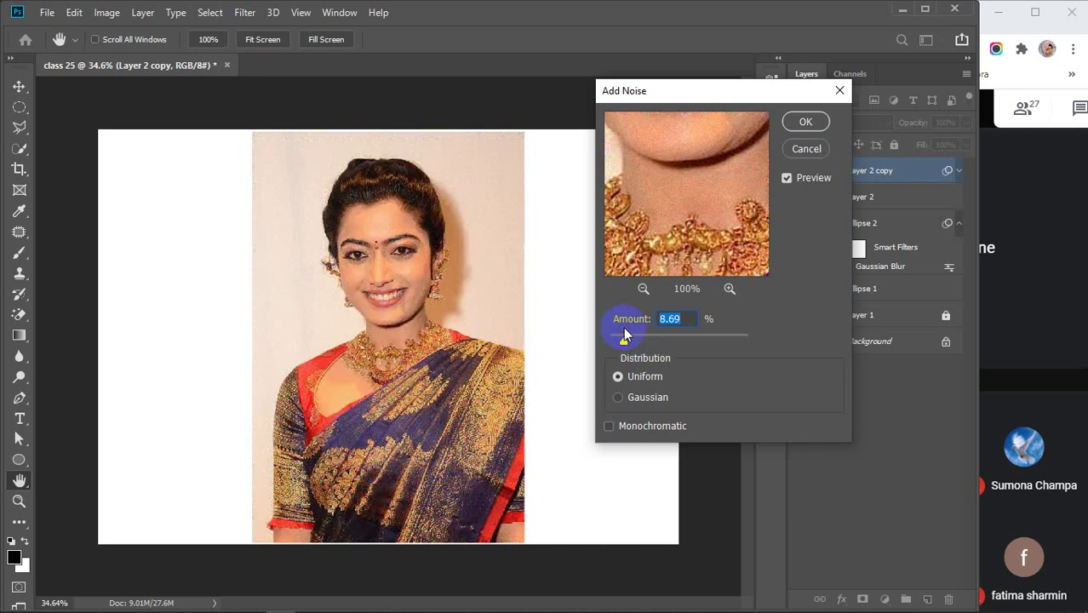
Try Gaussian distribution with a noise amount of 118.39%, and cancel the Add Noise filter.
click(618, 397)
drag(626, 344, 700, 341)
click(800, 152)
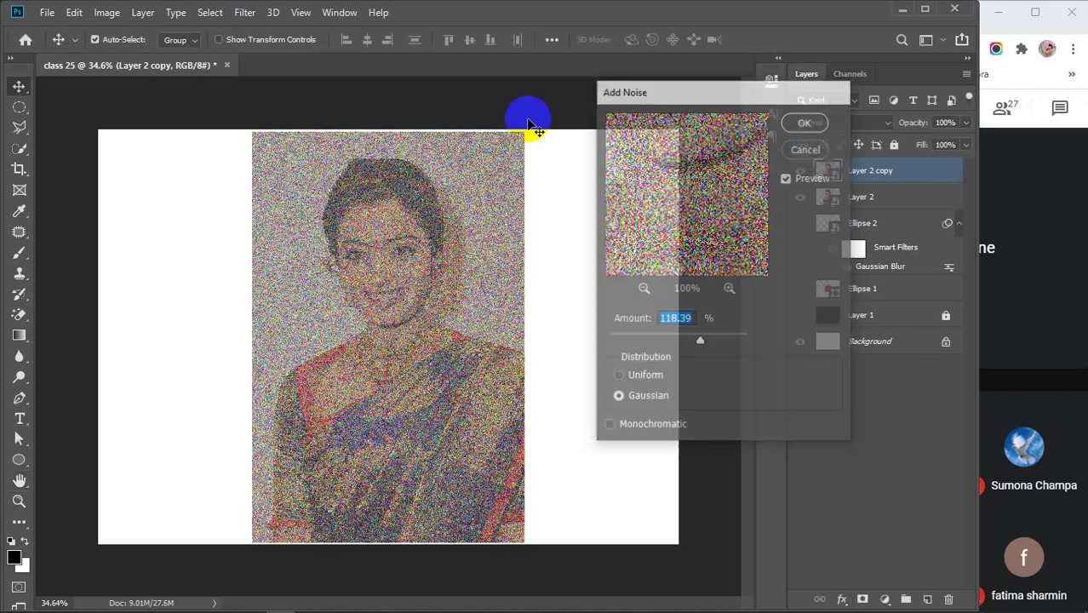
Preview the Dust & Scratches filter on Layer 2 copy with a radius of 50 pixels, and reduce it to 11 pixels.
click(244, 12)
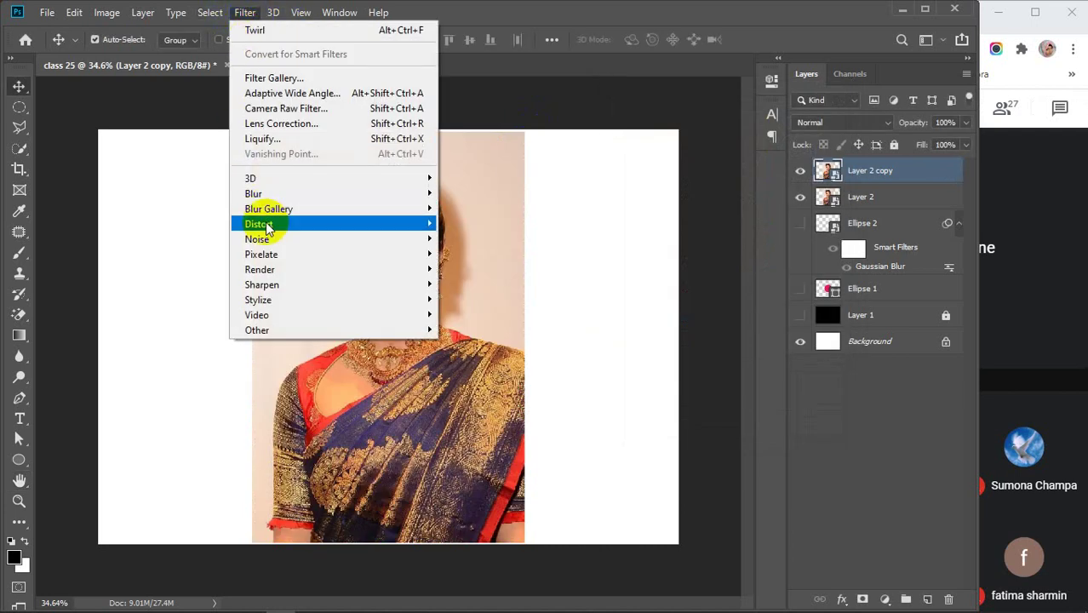
mouse_move(255, 239)
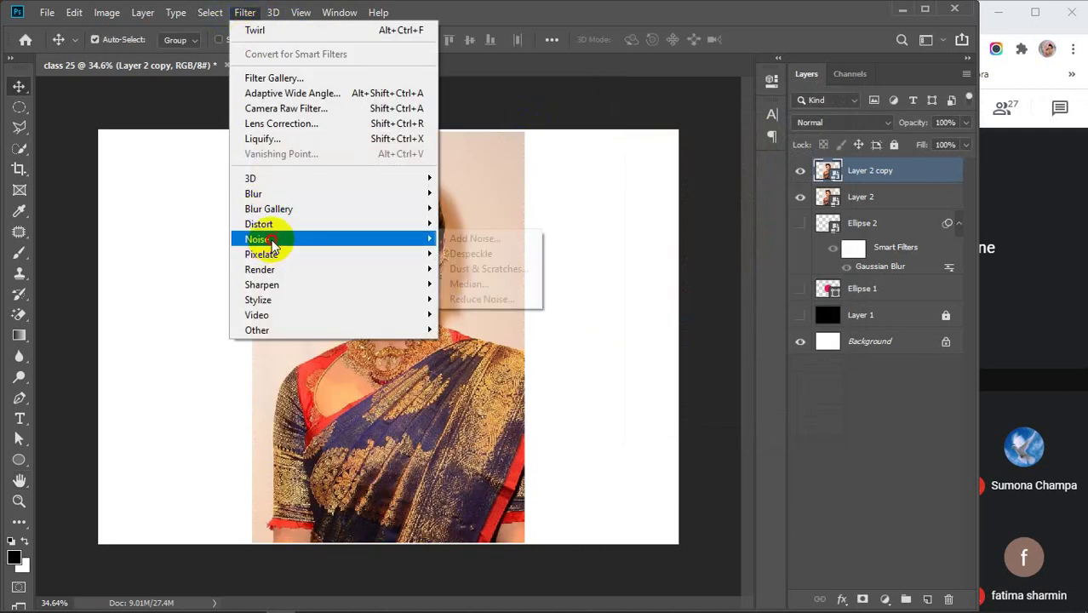
click(479, 269)
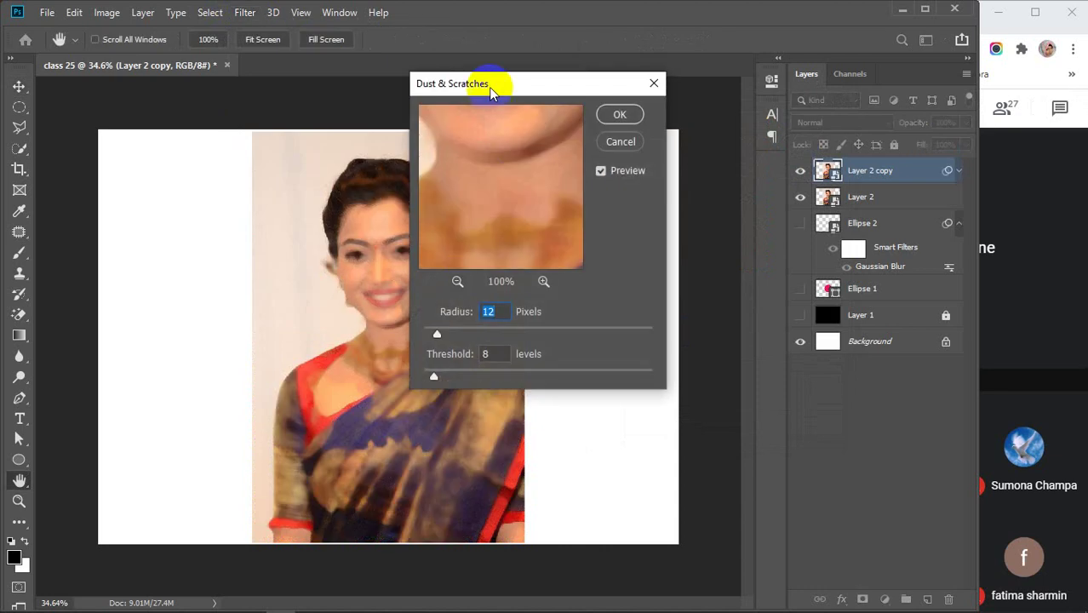
drag(489, 87, 660, 109)
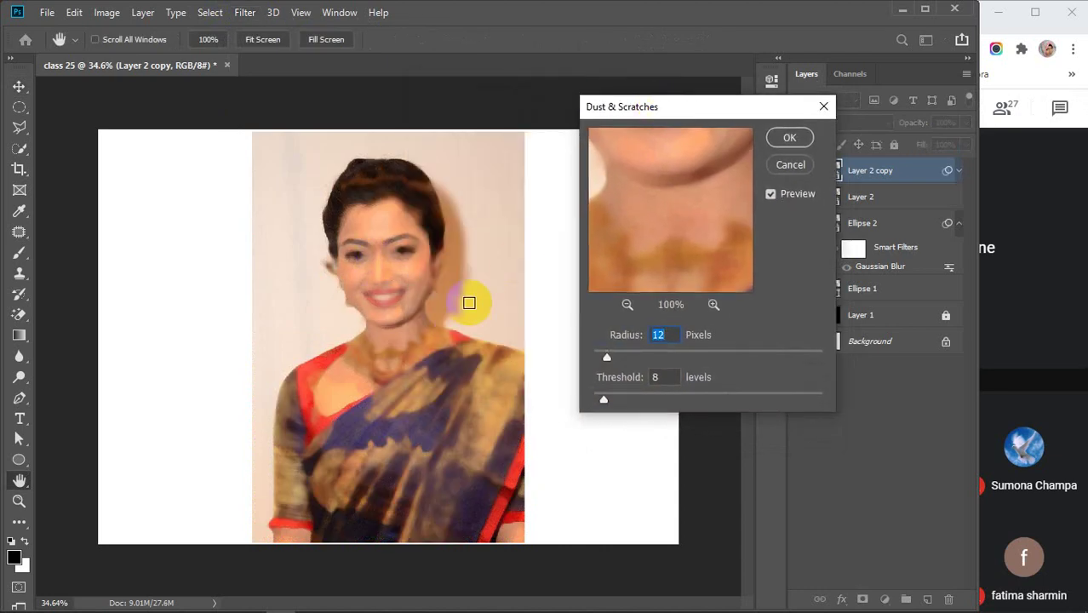
click(630, 378)
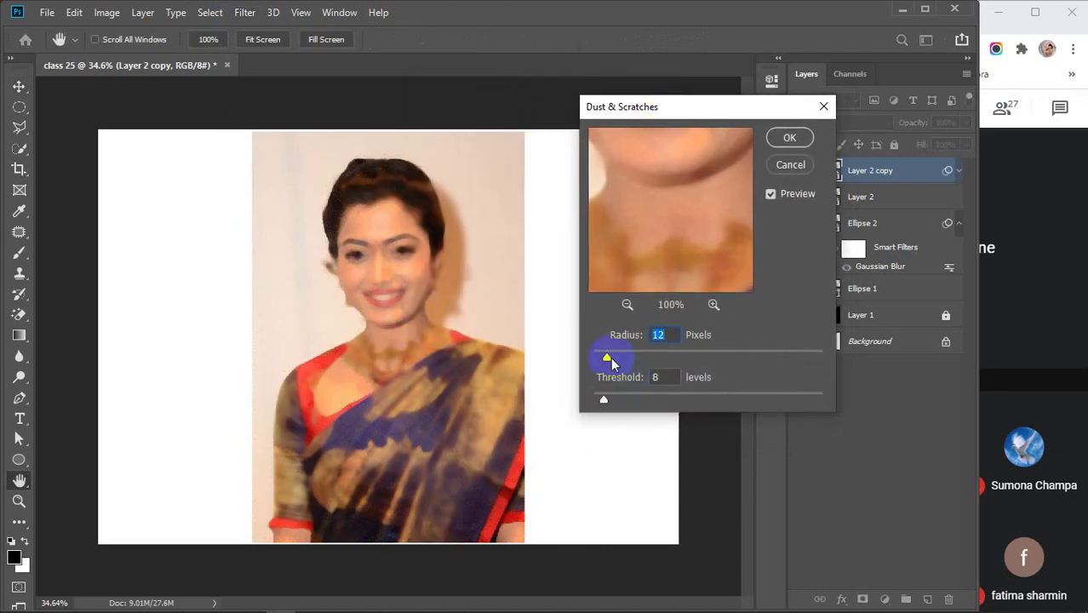
drag(605, 361, 653, 357)
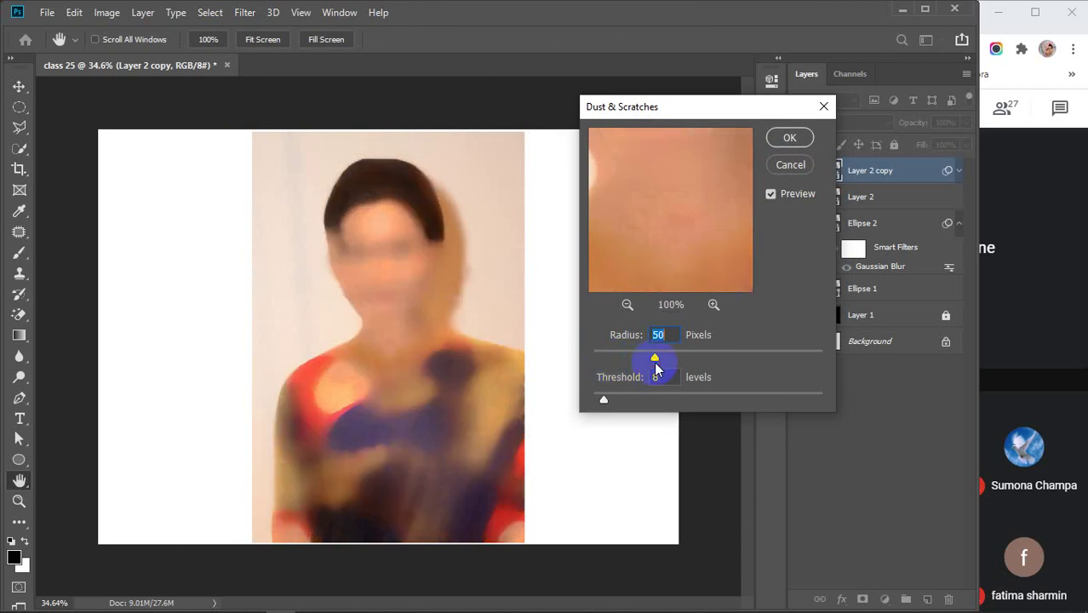
drag(655, 360, 606, 357)
Try a Dust & Scratches radius of 80 pixels with threshold levels of 79, 20 and 141.
drag(604, 399, 692, 407)
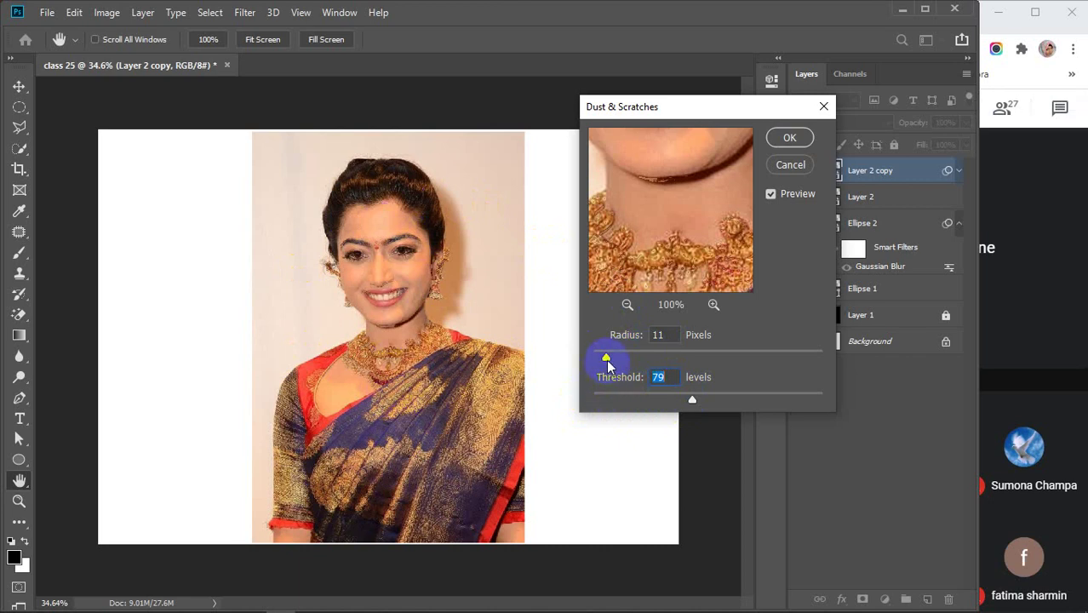
drag(637, 361, 691, 364)
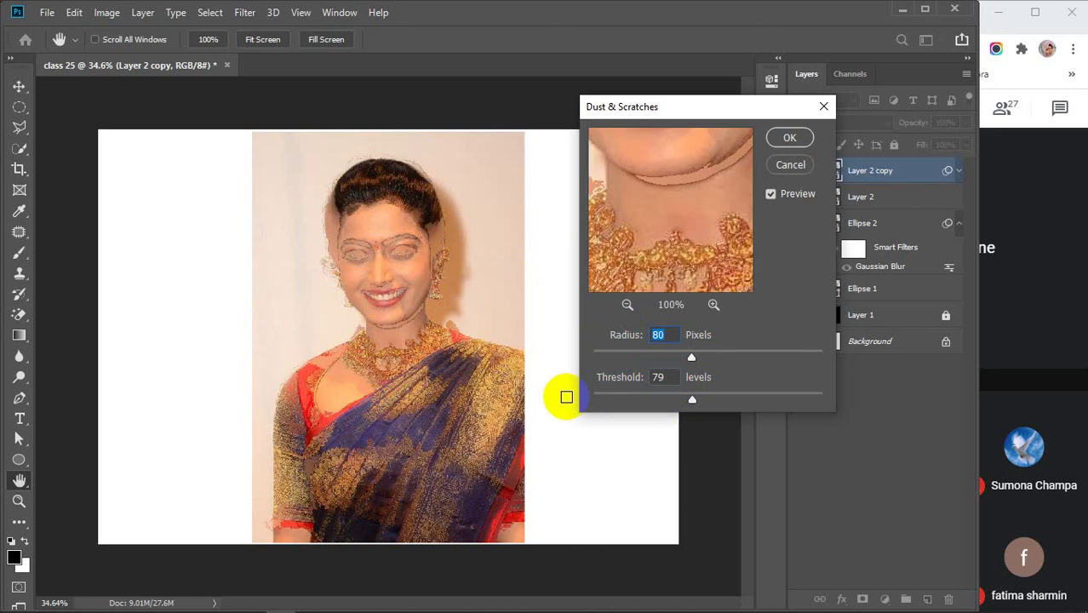
drag(694, 400, 618, 403)
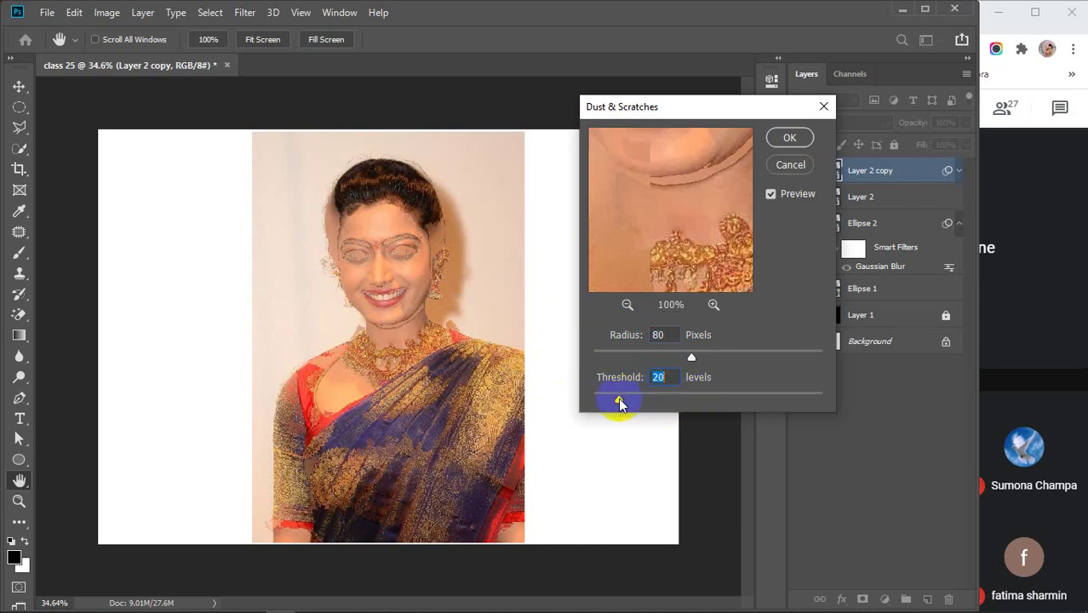
drag(619, 403, 768, 403)
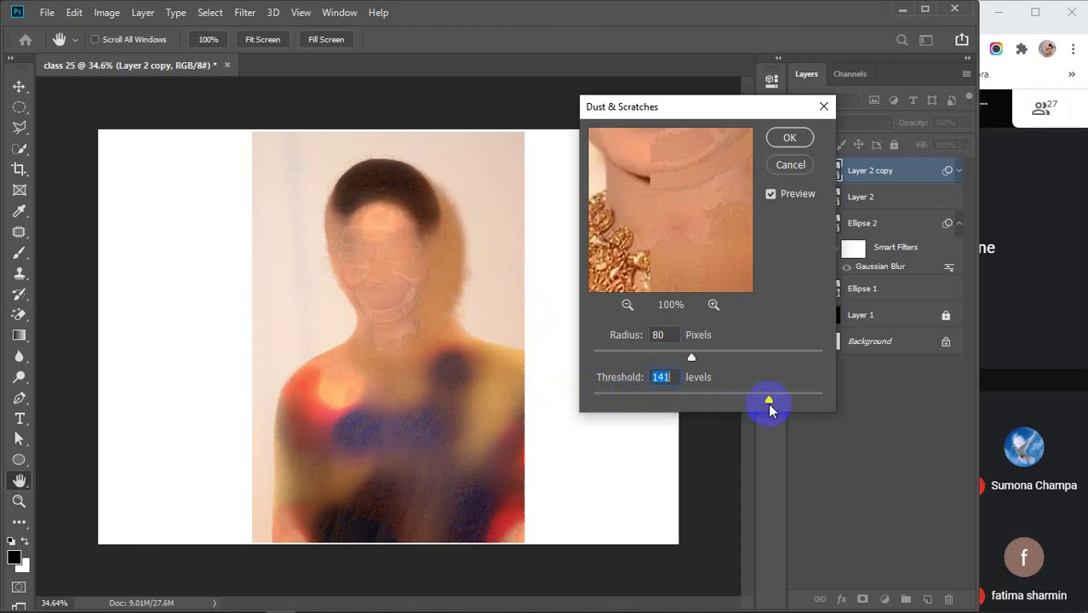
Test Dust & Scratches at threshold 255, compare with threshold 35 and a radius of 9 pixels, and cancel the filter.
mouse_move(310, 211)
mouse_down()
mouse_move(421, 221)
mouse_move(323, 243)
mouse_move(318, 223)
mouse_up()
click(687, 328)
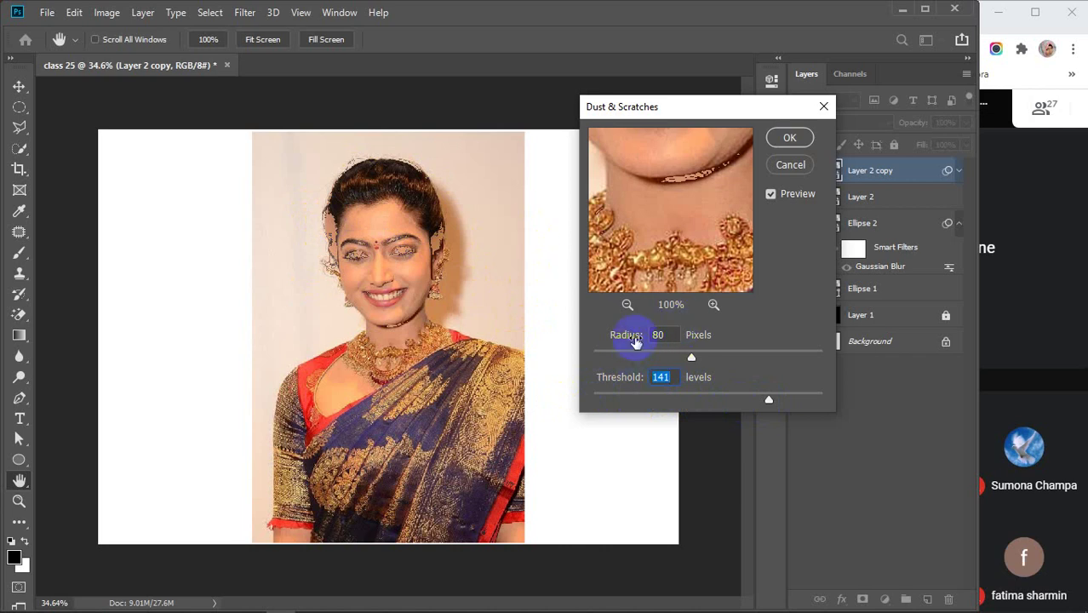
click(400, 223)
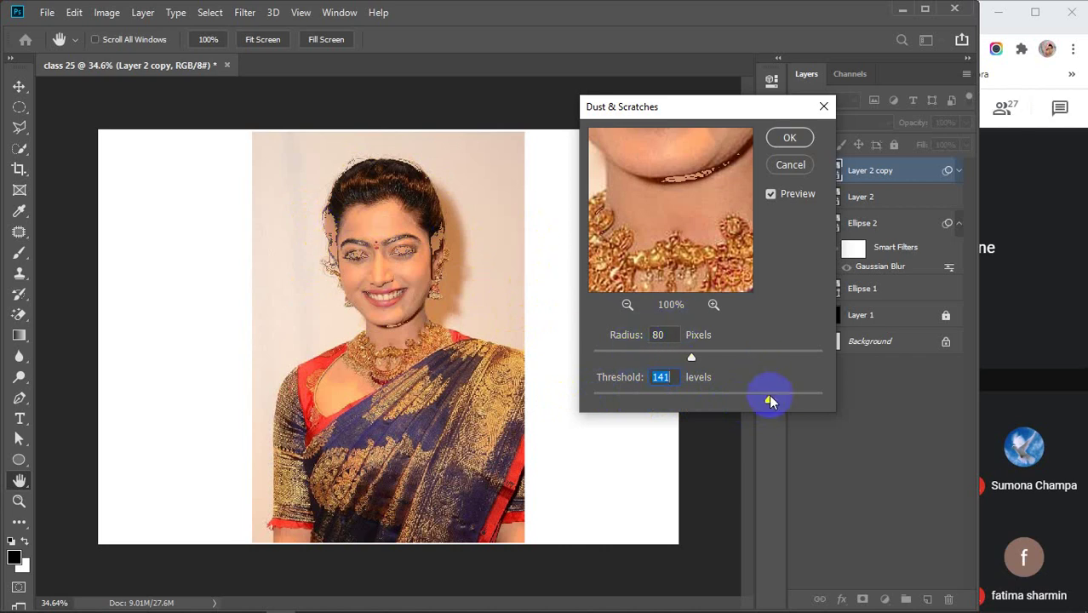
drag(768, 398, 825, 398)
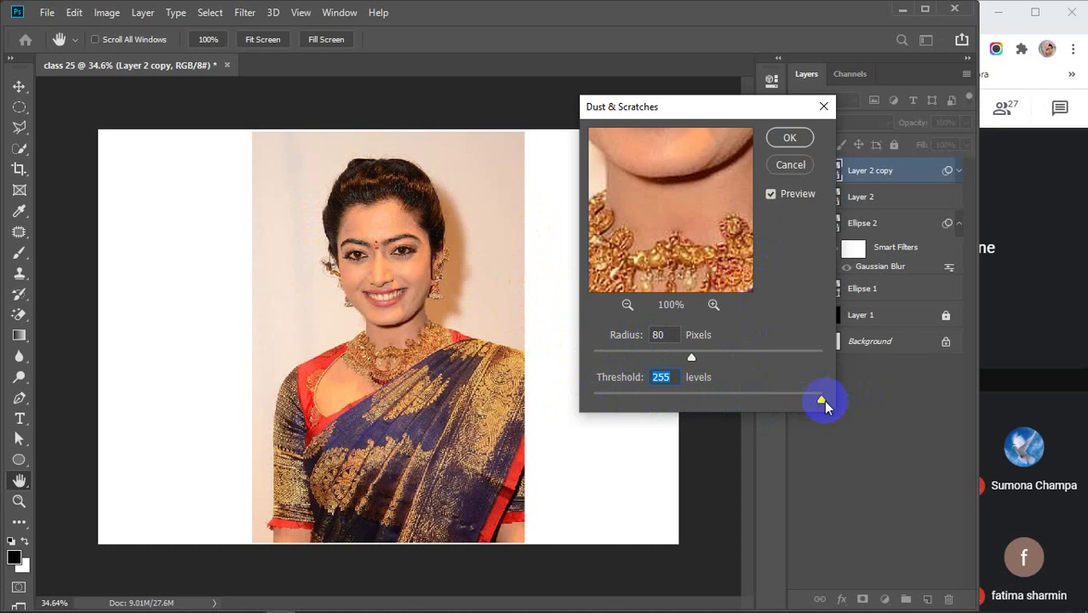
drag(823, 401, 646, 405)
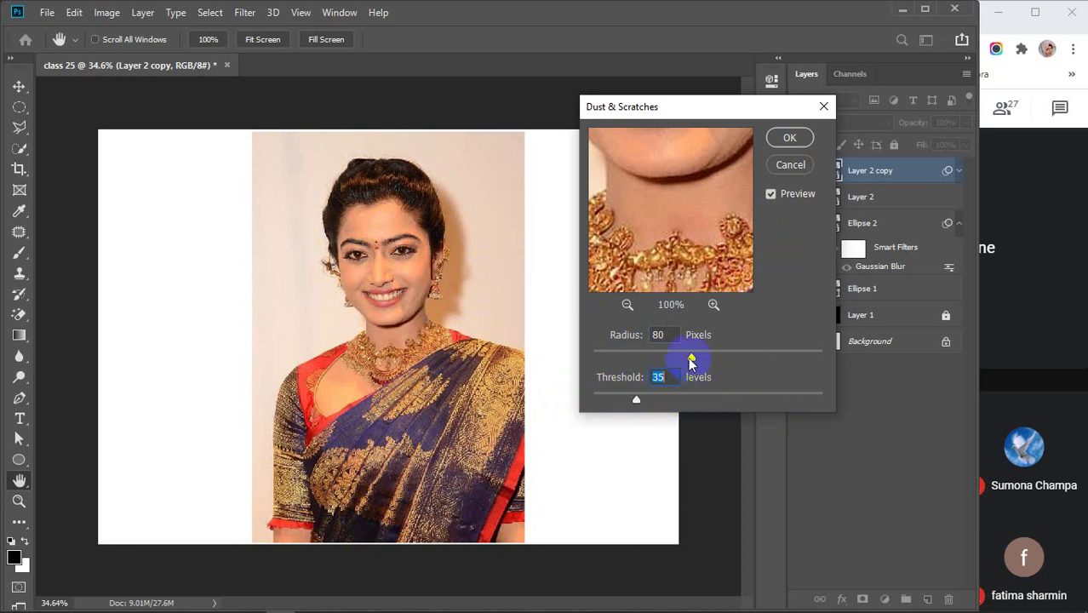
drag(689, 358, 603, 359)
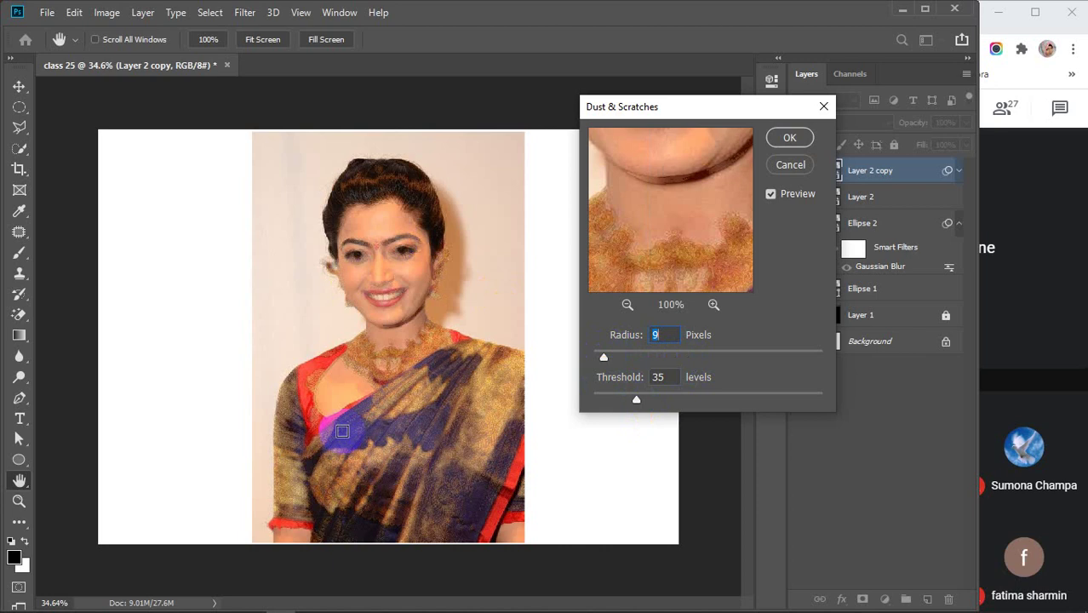
click(789, 164)
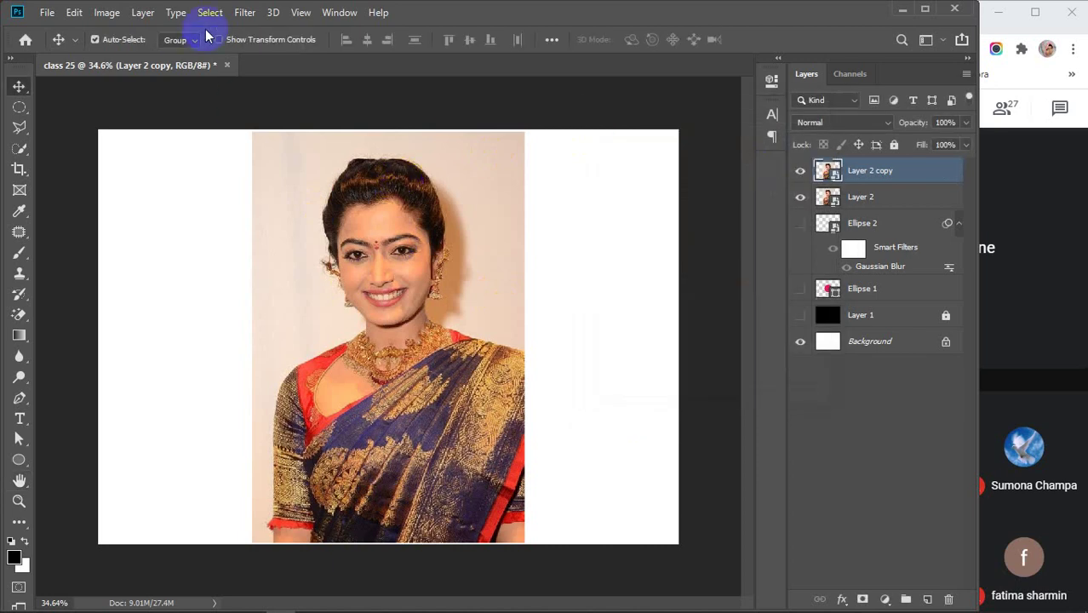
Apply the Crystallize filter with a cell size of 26 to Layer 2 copy and undo it after viewing.
click(243, 13)
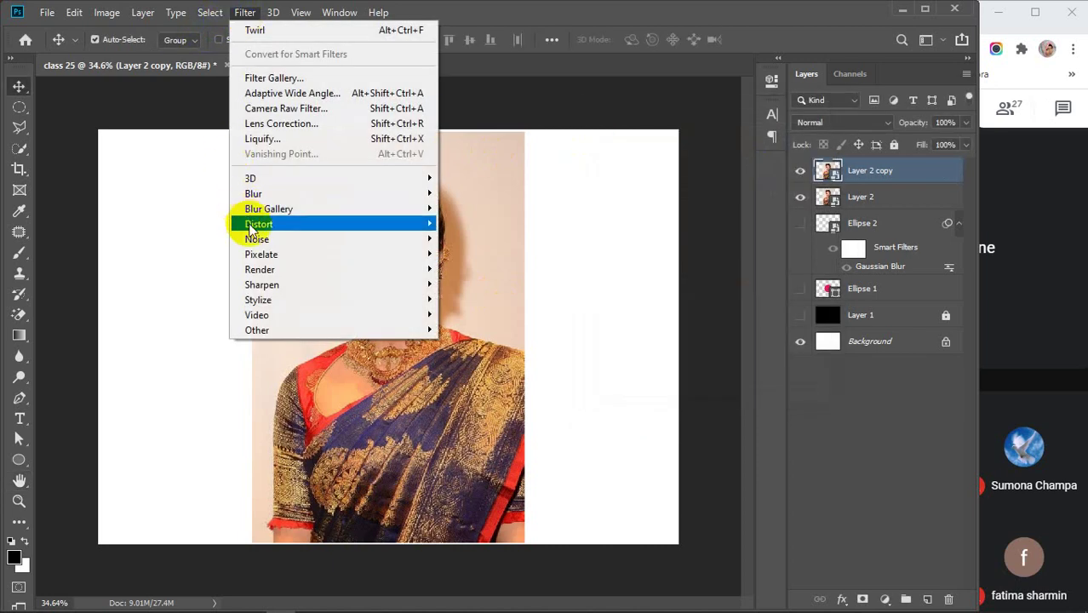
mouse_move(271, 259)
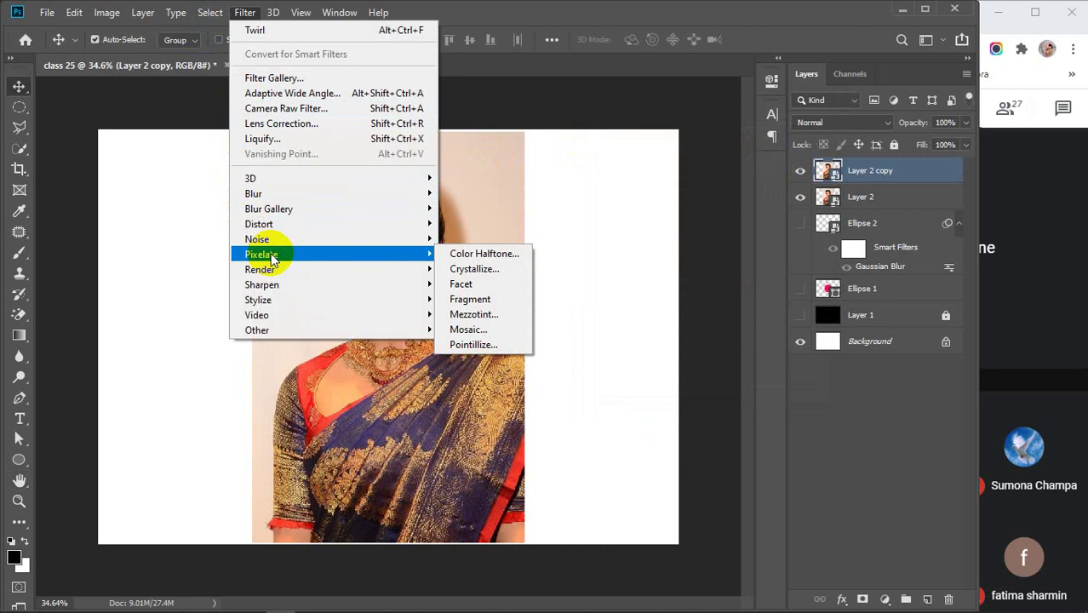
click(457, 267)
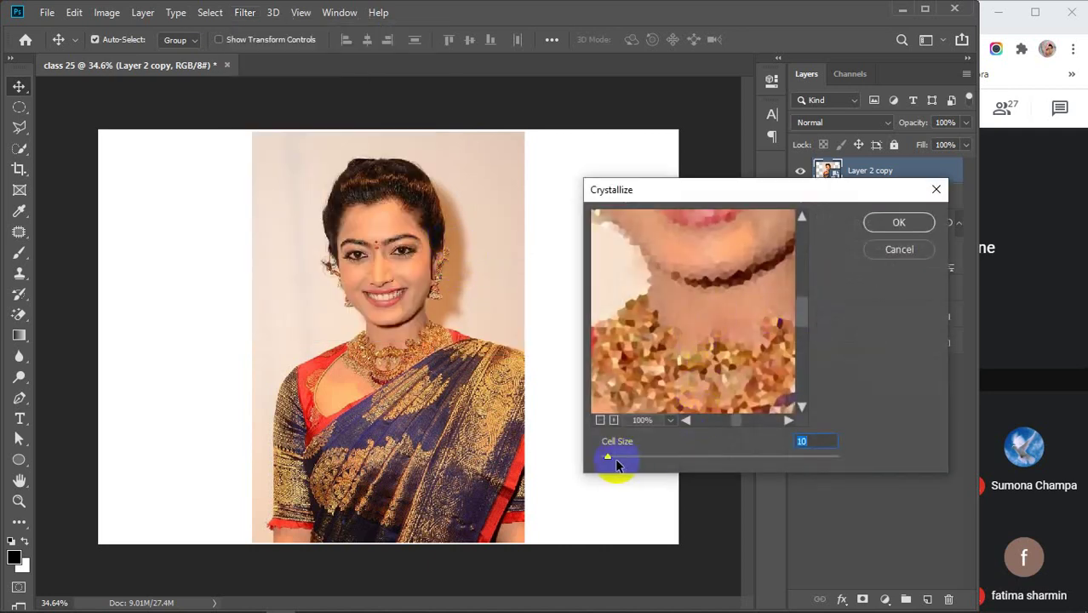
mouse_move(608, 457)
mouse_down()
mouse_move(682, 453)
mouse_move(619, 457)
mouse_up()
click(869, 227)
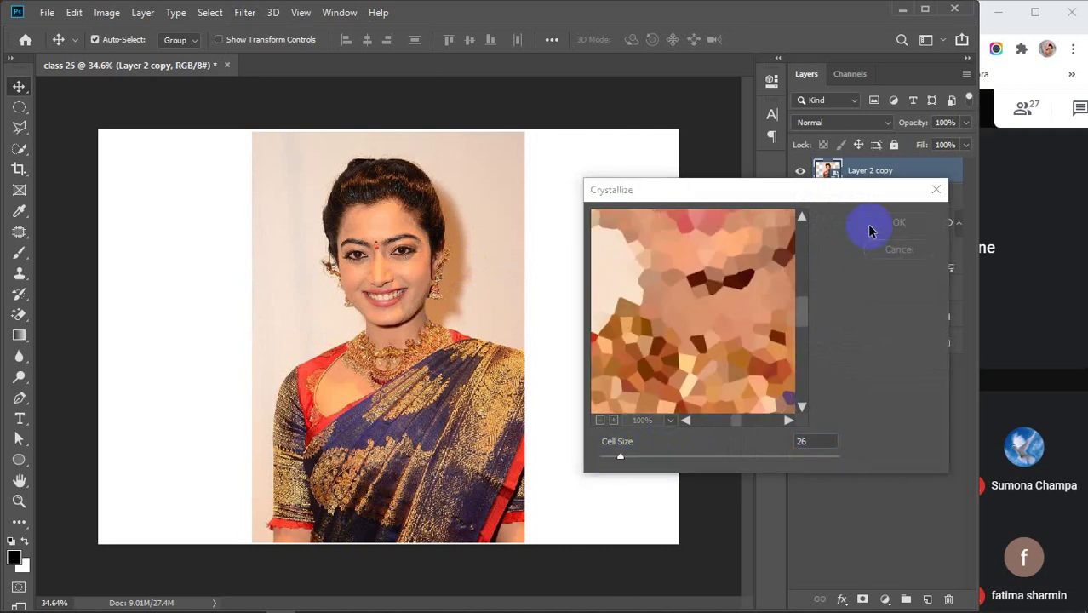
drag(373, 299, 447, 285)
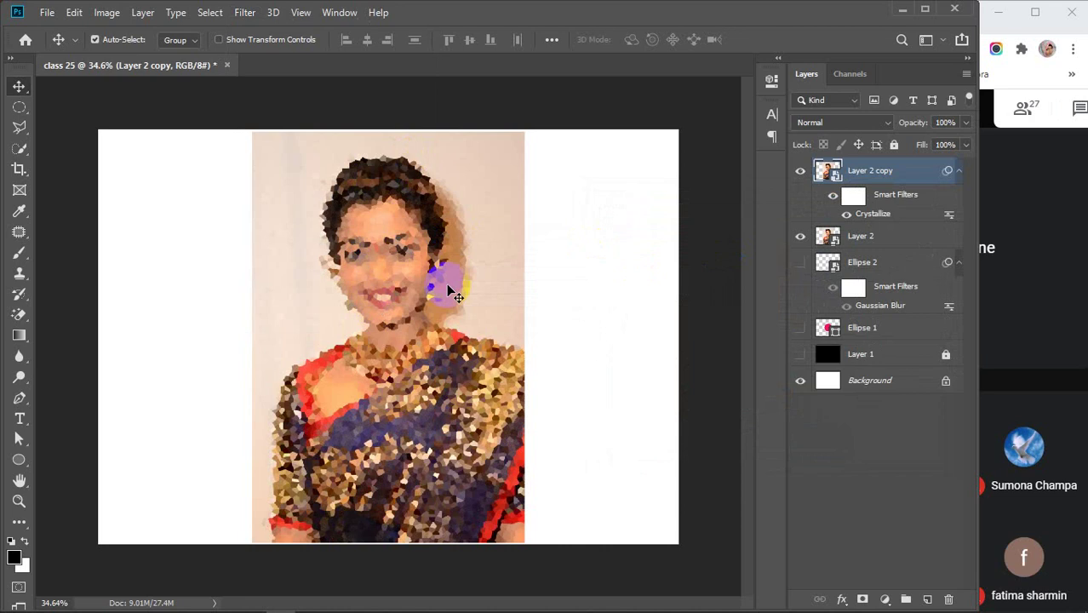
key(ctrl+z)
Start the Smart Sharpen filter on Layer 2 copy and preview the woman's face at 50% zoom.
click(244, 13)
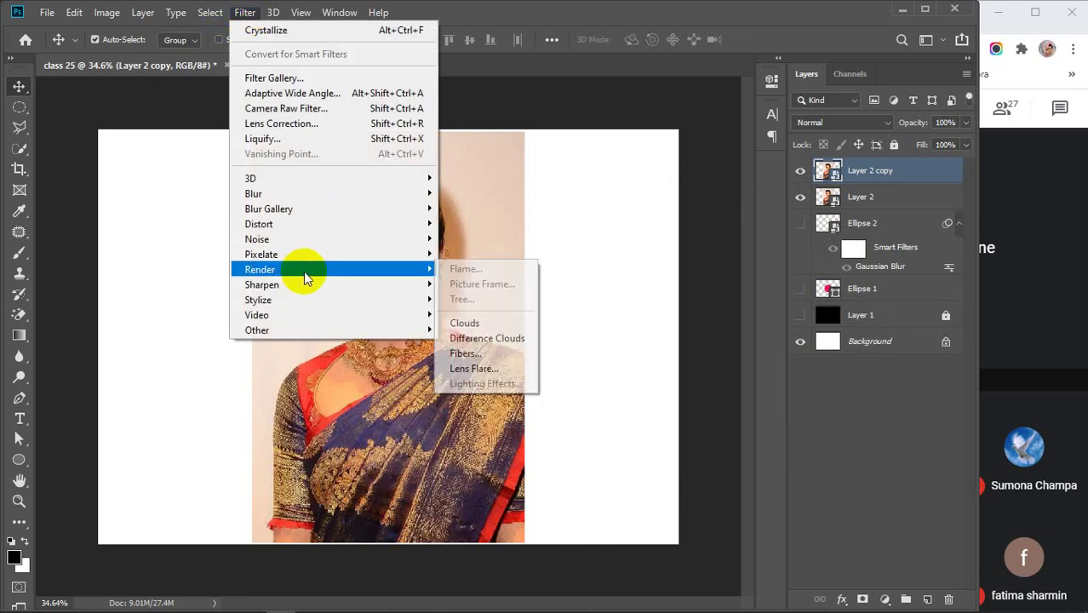
mouse_move(299, 293)
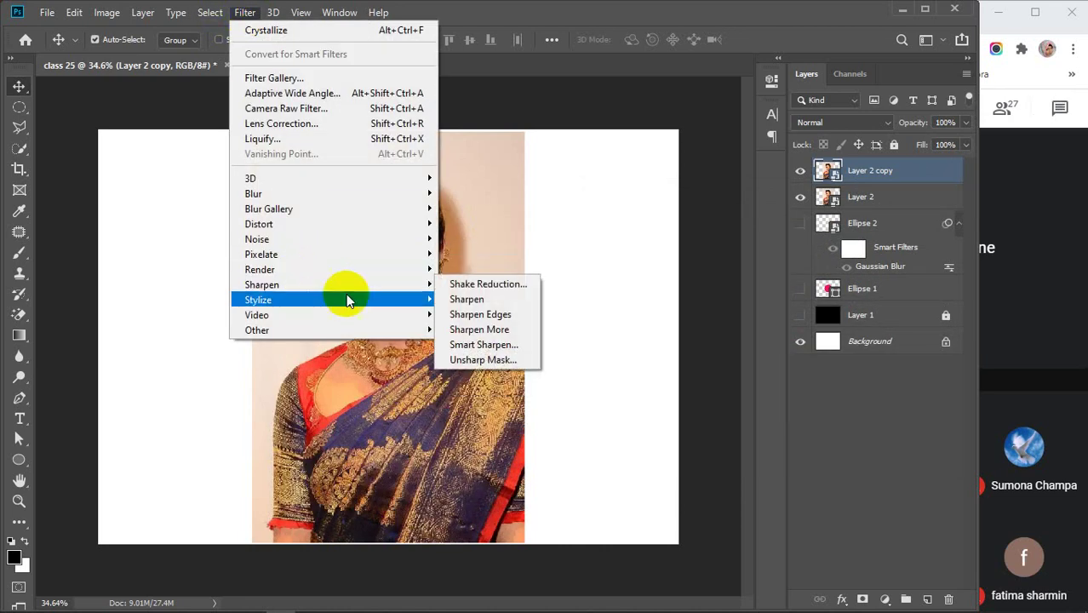
click(489, 345)
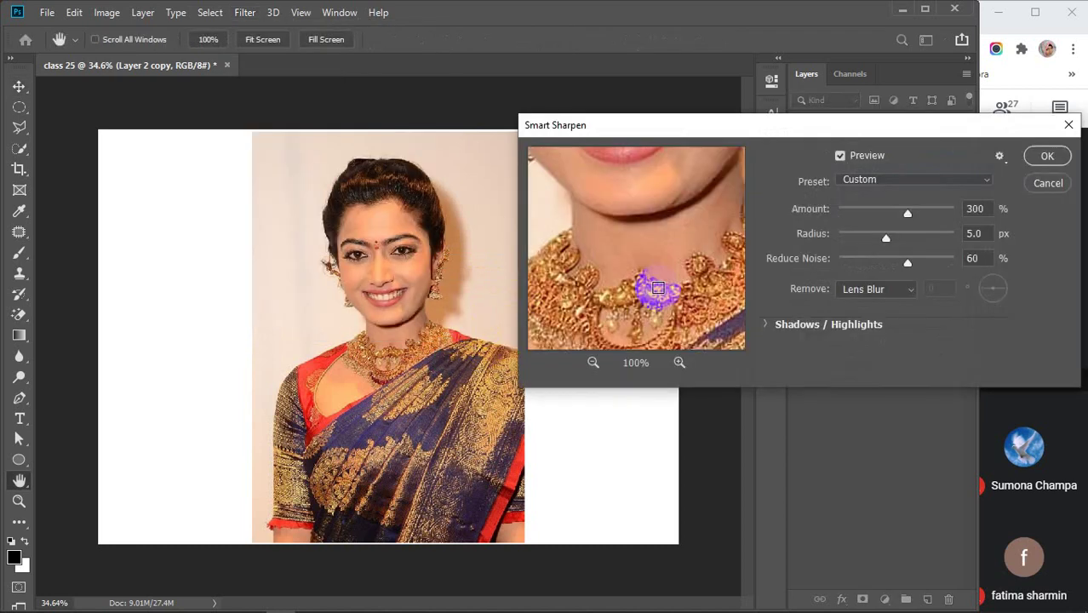
click(581, 269)
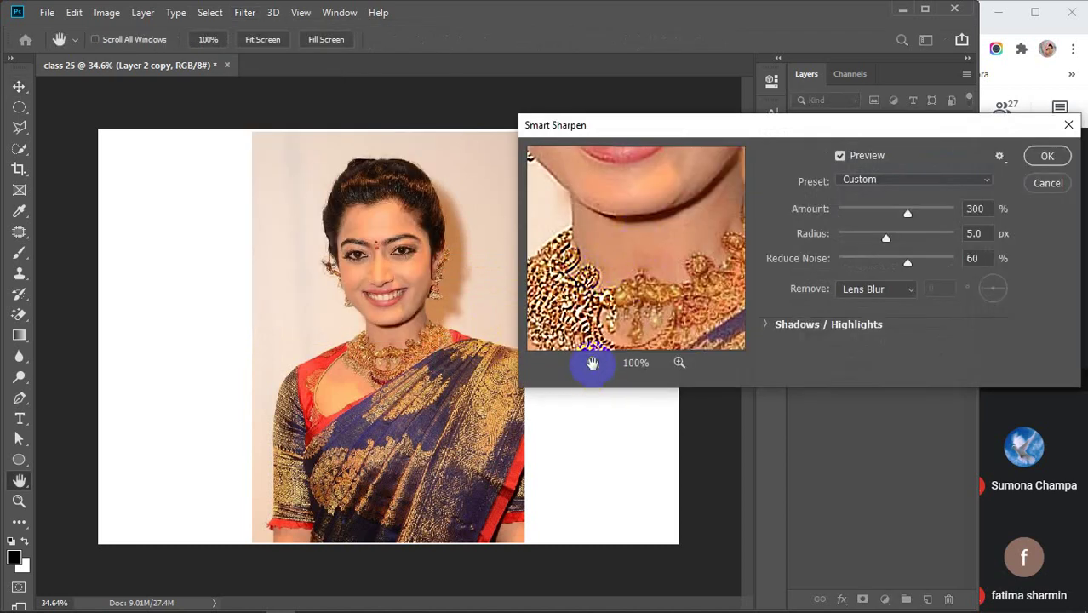
click(592, 363)
click(592, 364)
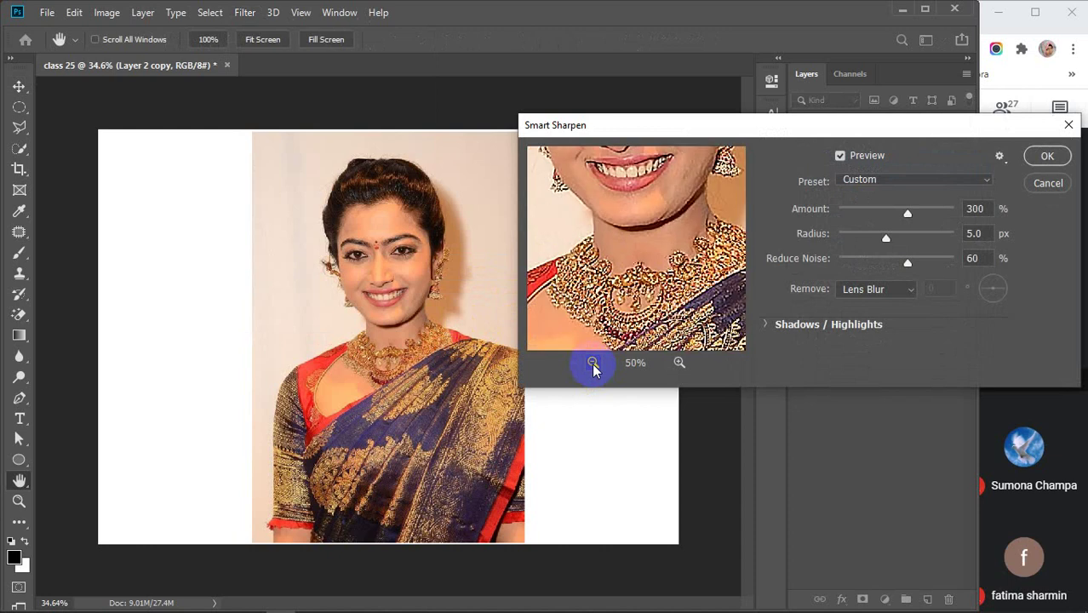
drag(652, 177, 658, 269)
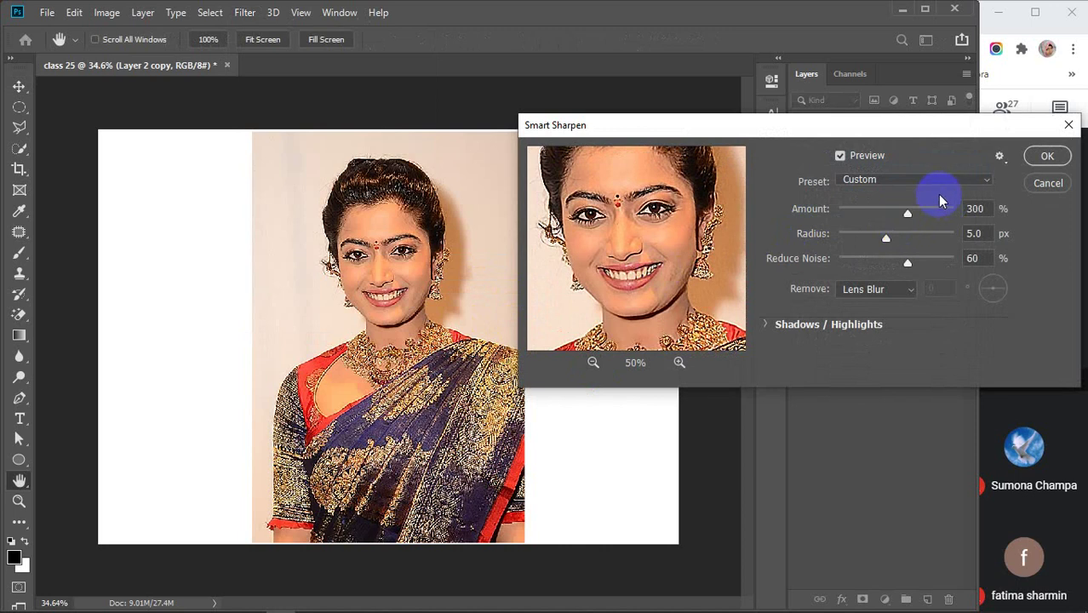
Try Smart Sharpen amounts of 493% and 376%, and close the filter.
drag(905, 213, 953, 219)
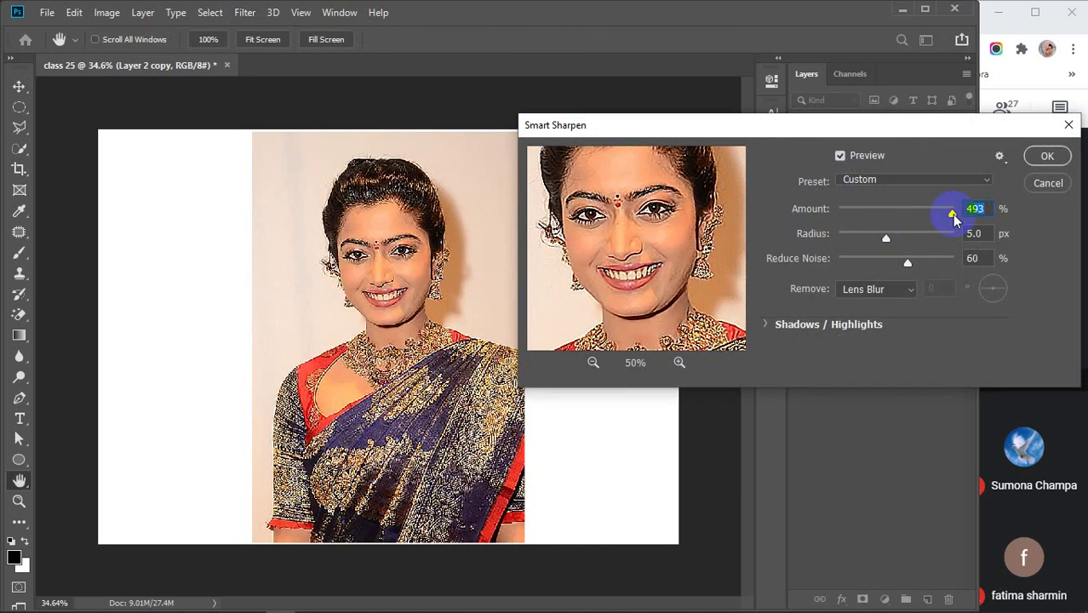
drag(954, 219, 925, 223)
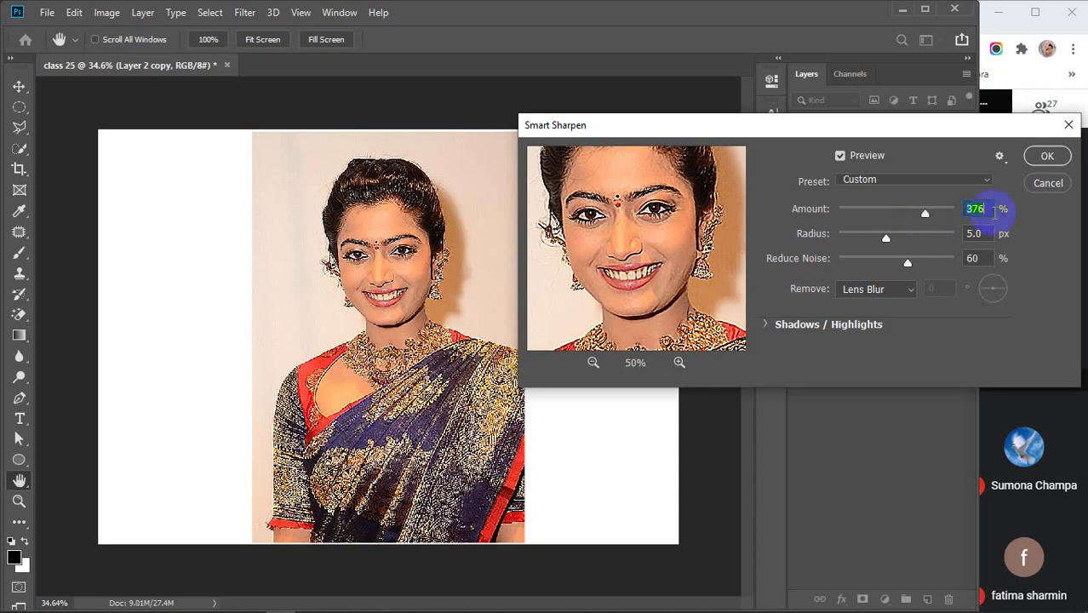
click(1044, 157)
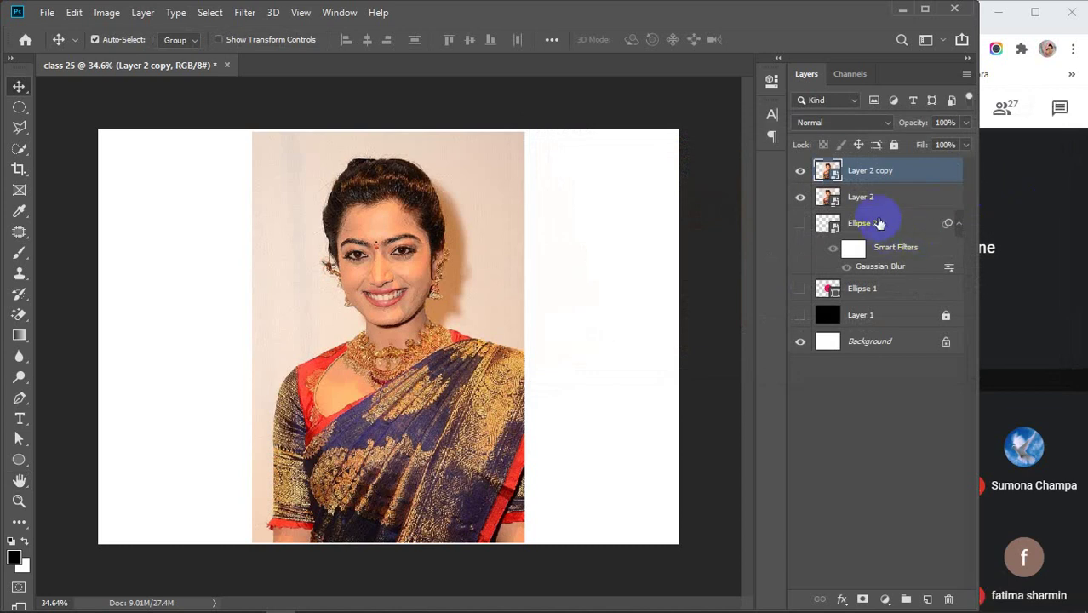
Choose the Pencil tool, toggle Layer 1's visibility, and add a new layer above Layer 1.
click(889, 291)
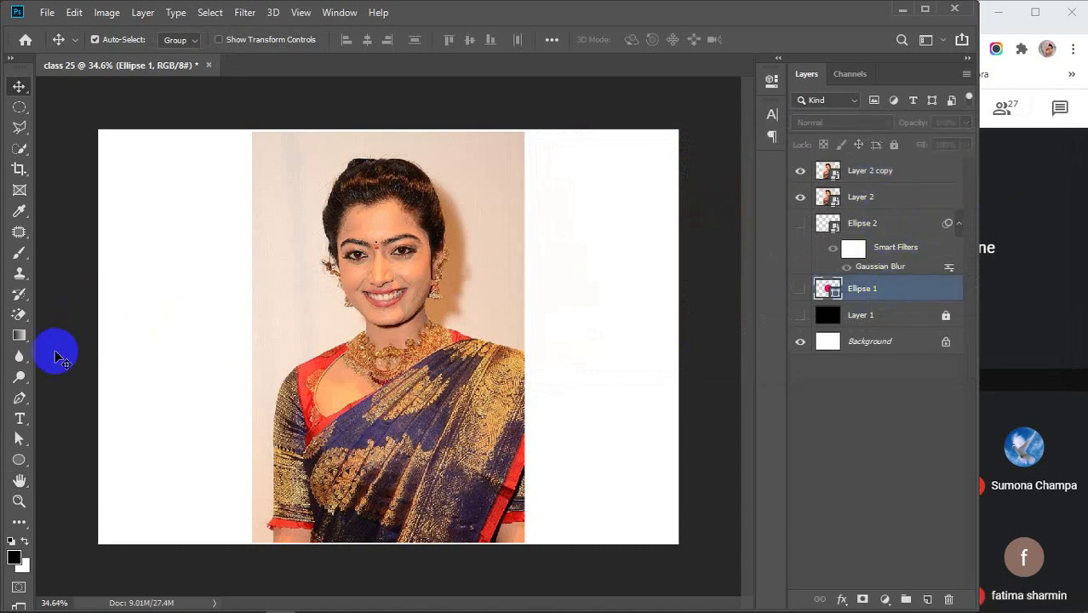
click(886, 316)
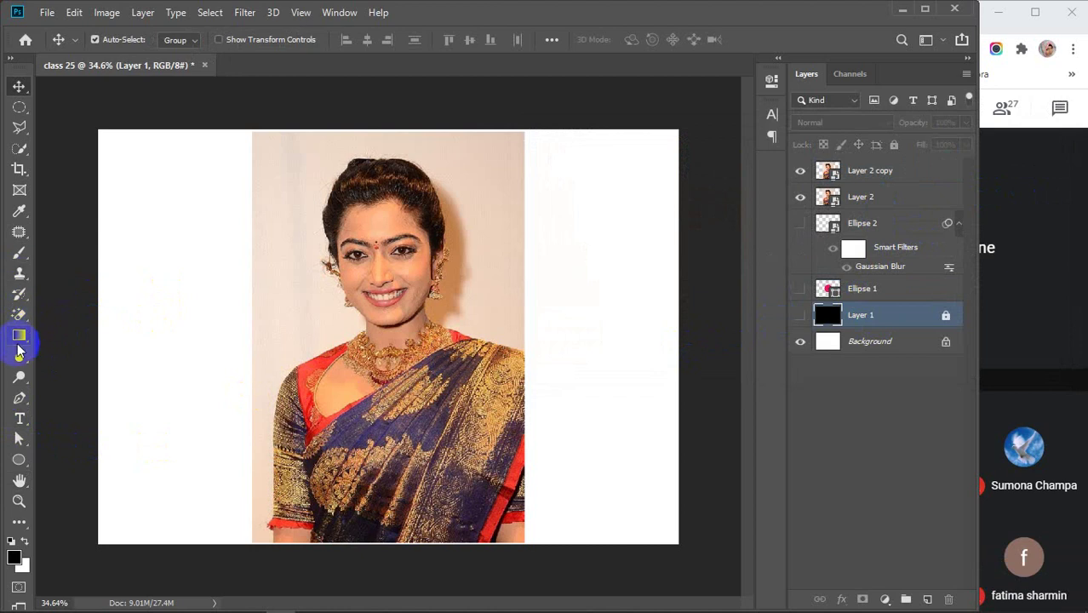
click(18, 253)
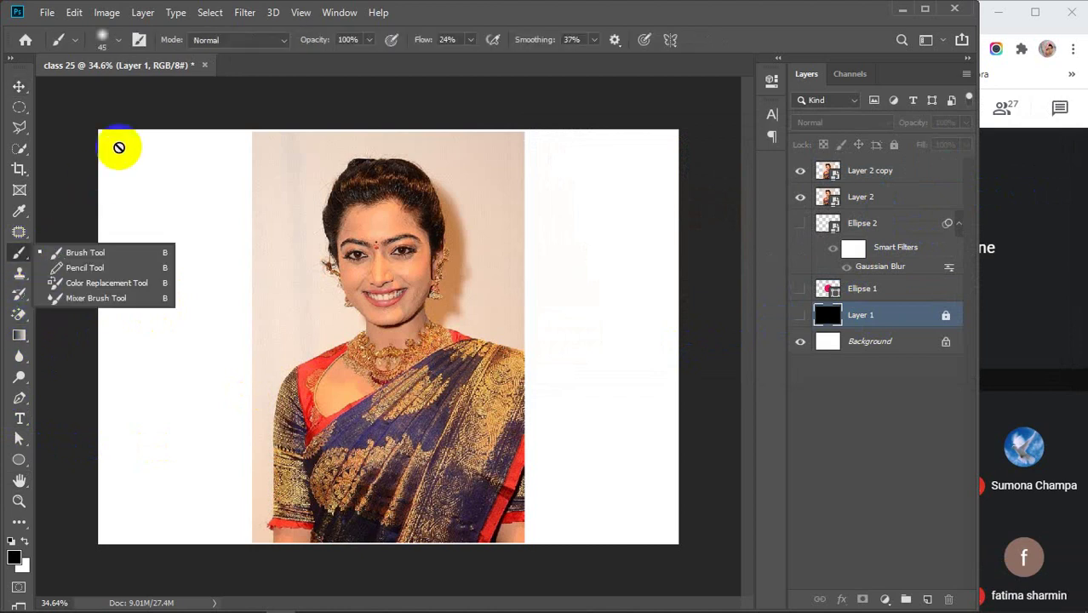
click(85, 267)
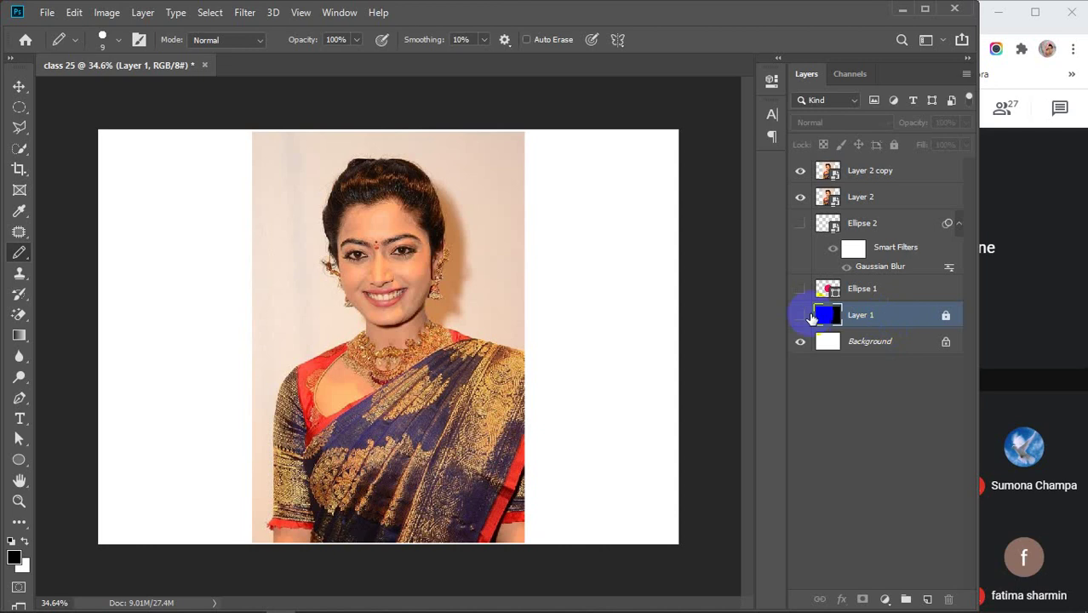
key(alt+BackSpace)
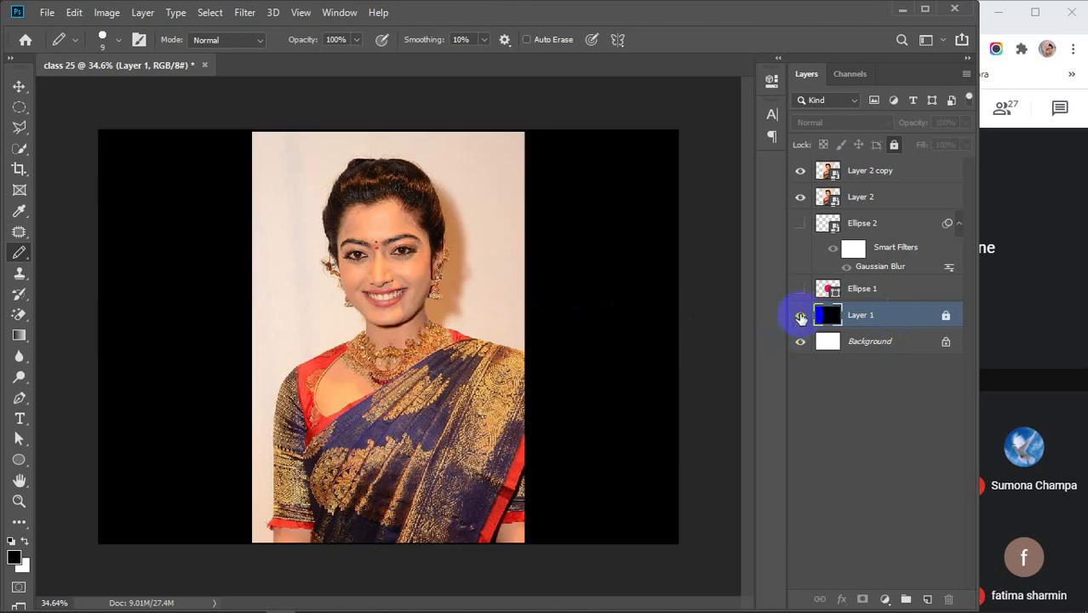
click(800, 317)
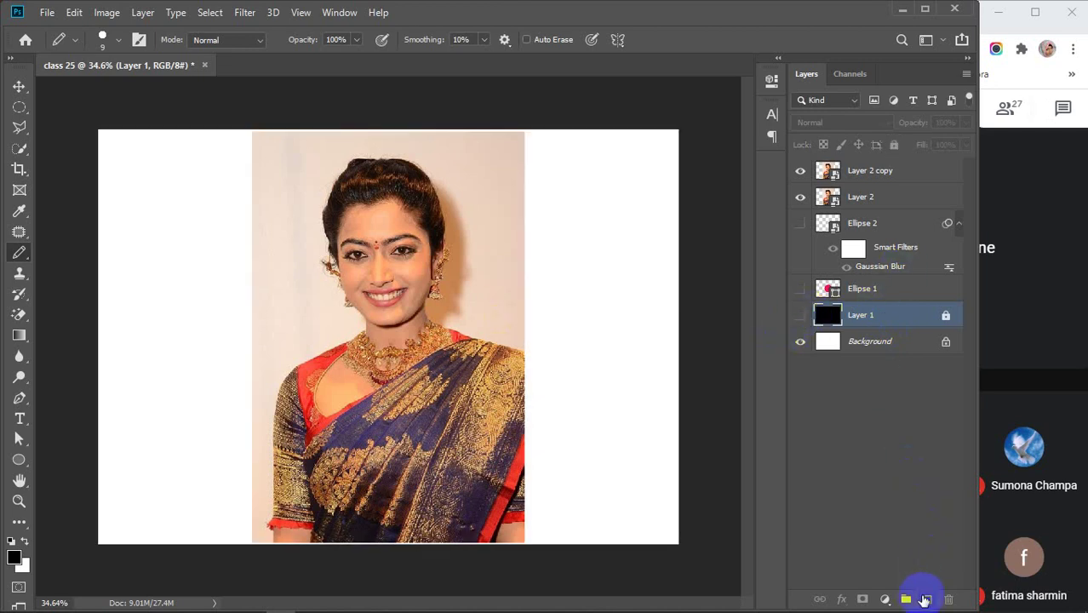
click(925, 599)
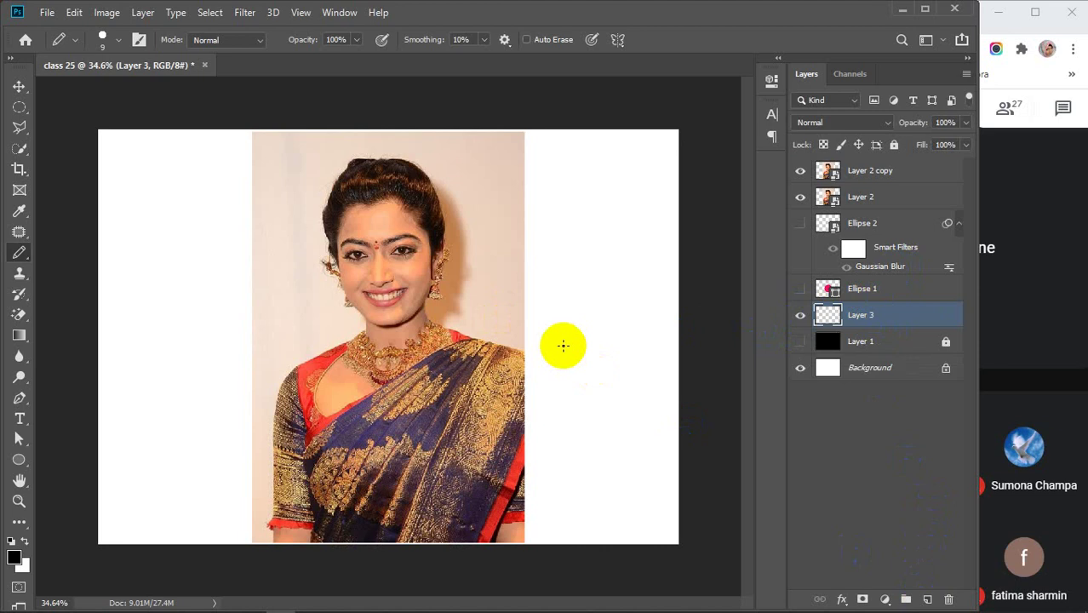
Draw pencil strokes on the white area beside the portrait, and delete the layer that holds them.
drag(549, 365, 610, 300)
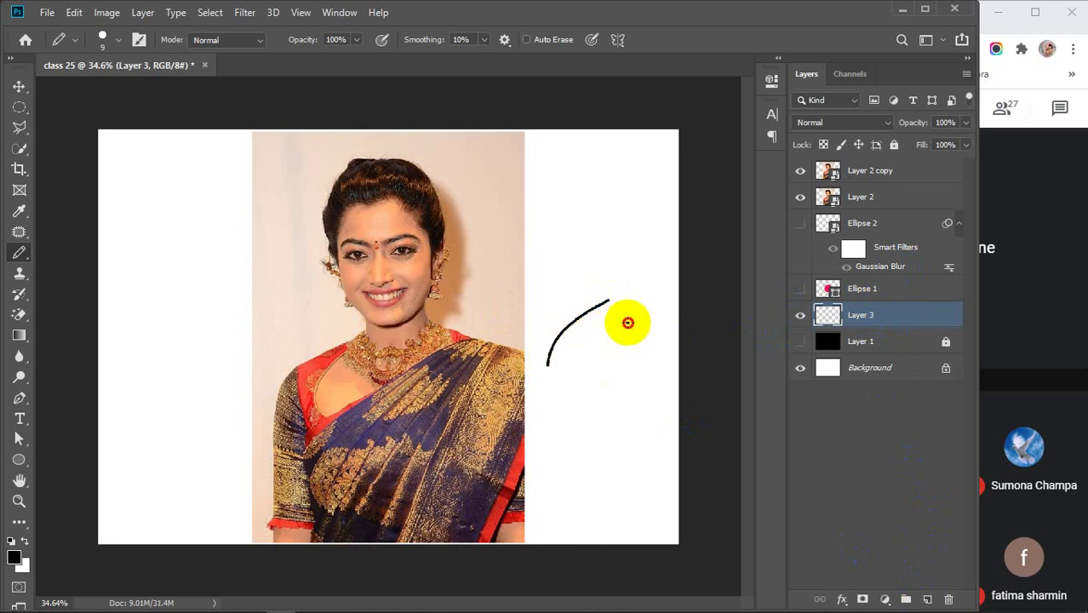
mouse_move(627, 321)
mouse_down()
mouse_move(603, 403)
mouse_move(562, 432)
mouse_move(582, 428)
mouse_move(593, 446)
mouse_move(573, 446)
mouse_move(554, 421)
mouse_move(577, 432)
mouse_move(570, 413)
mouse_move(559, 414)
mouse_move(589, 425)
mouse_move(573, 409)
mouse_move(584, 429)
mouse_move(547, 430)
mouse_move(574, 431)
mouse_move(561, 450)
mouse_move(583, 434)
mouse_move(554, 440)
mouse_move(571, 420)
mouse_move(555, 412)
mouse_move(584, 419)
mouse_up()
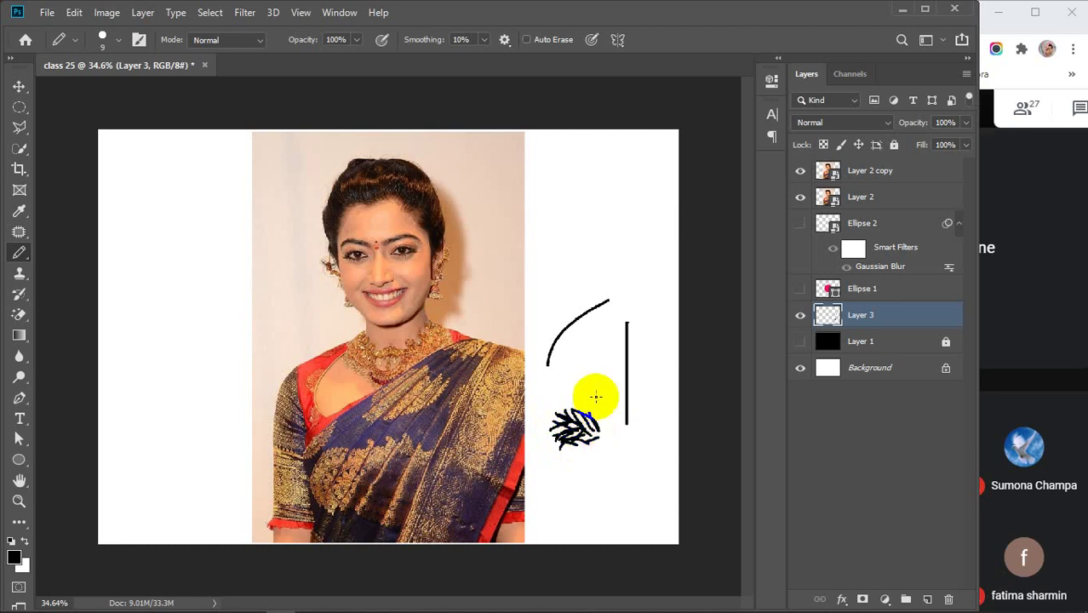
drag(566, 360, 596, 340)
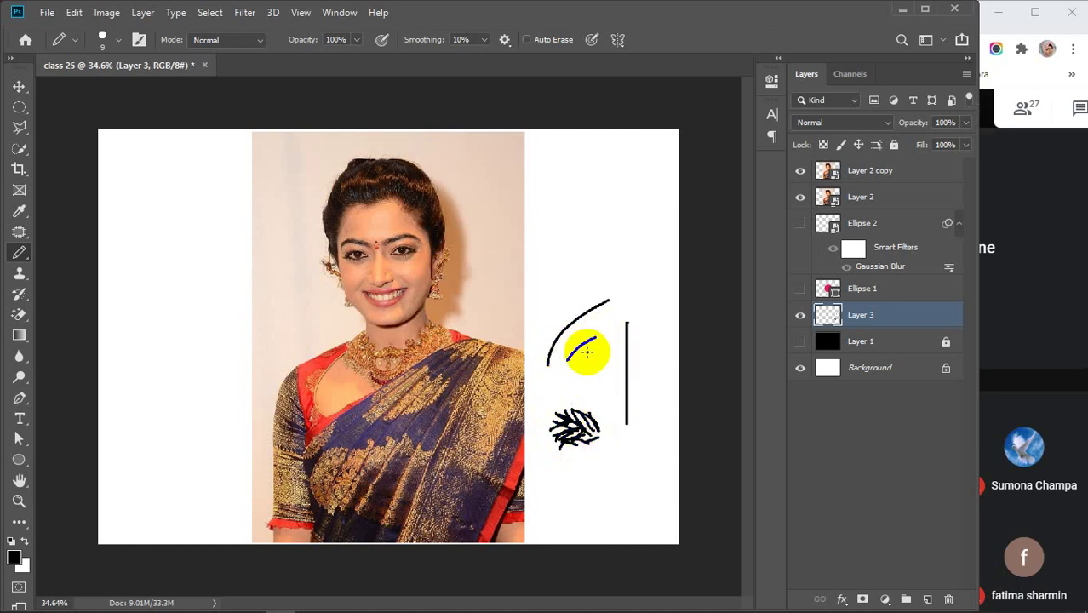
key(Delete)
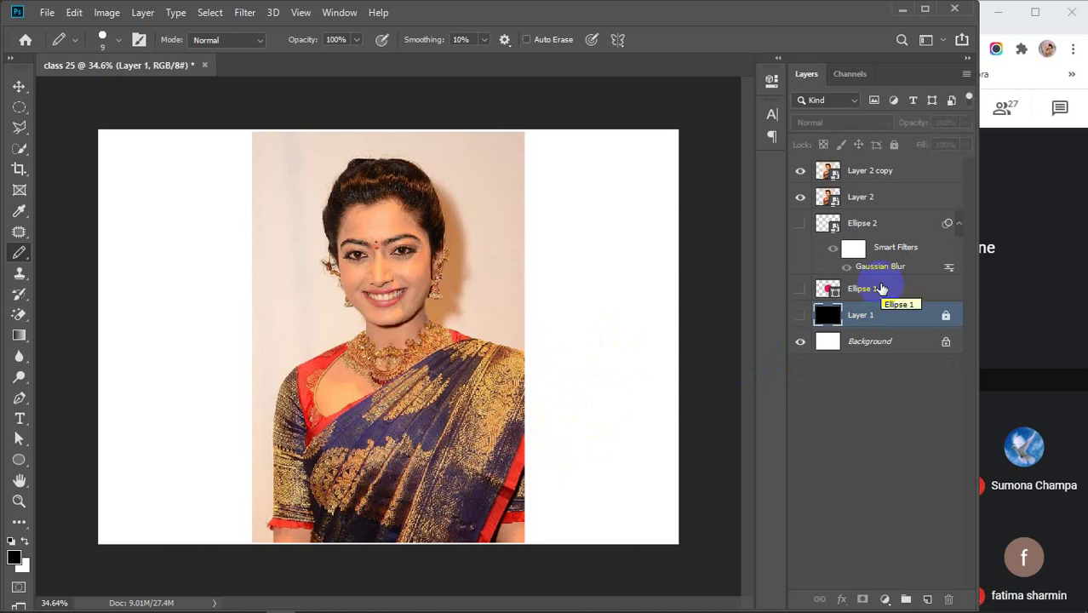
Start the Smart Sharpen filter on Layer 2 copy with the Move tool active, and center the preview on the face at 100%.
key(v)
click(879, 170)
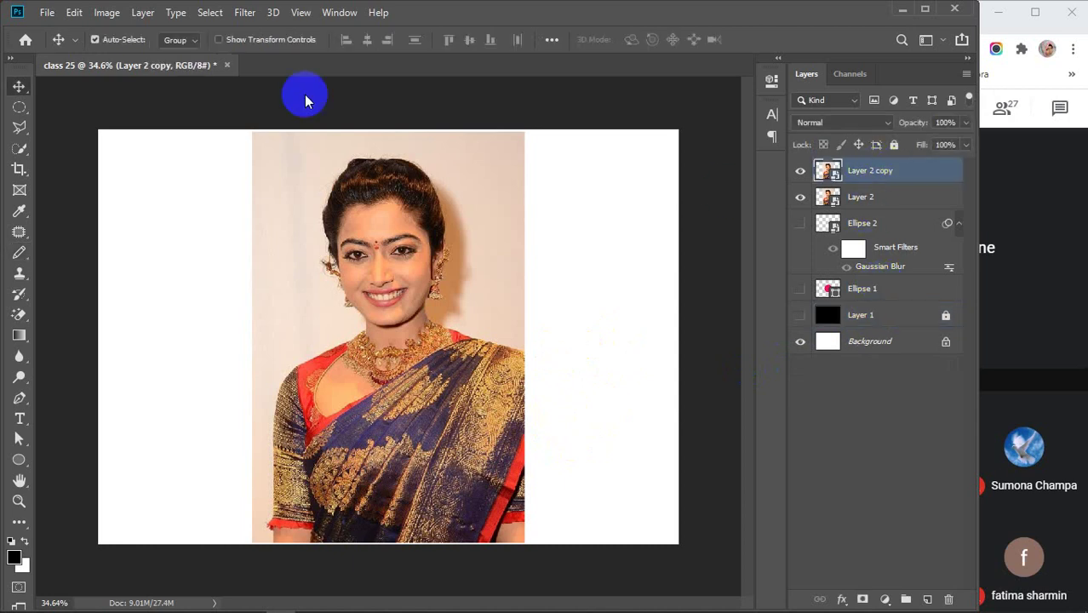
click(244, 12)
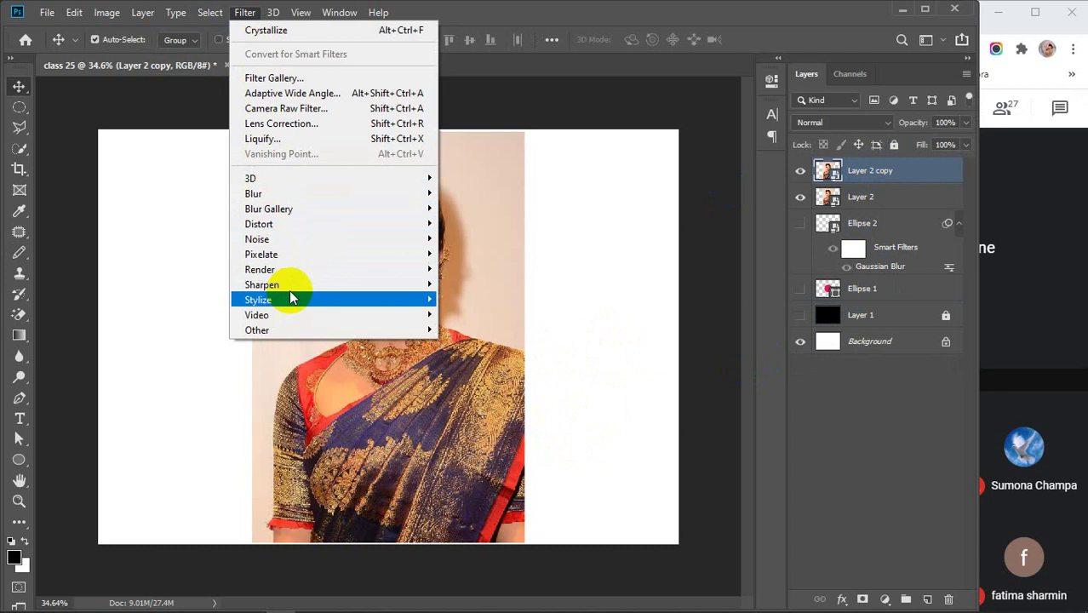
mouse_move(284, 284)
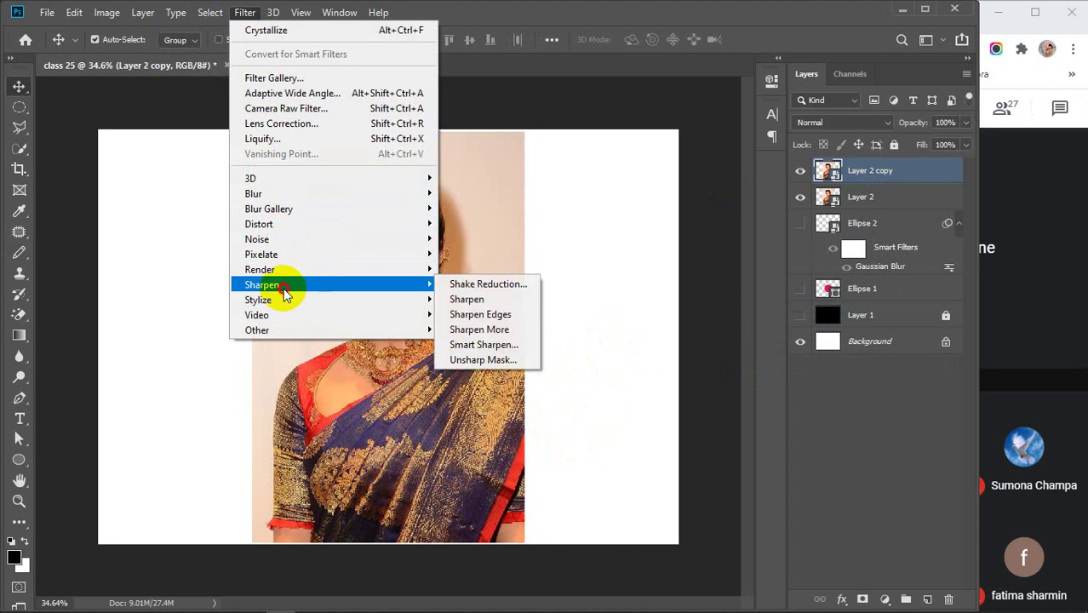
click(485, 345)
drag(678, 213, 675, 312)
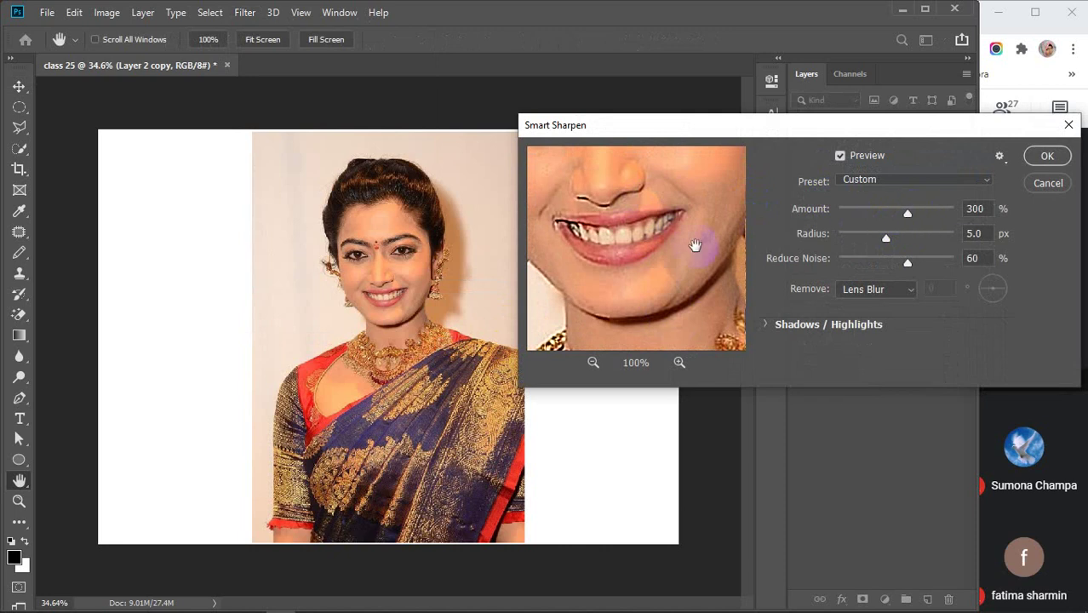
drag(613, 203, 609, 322)
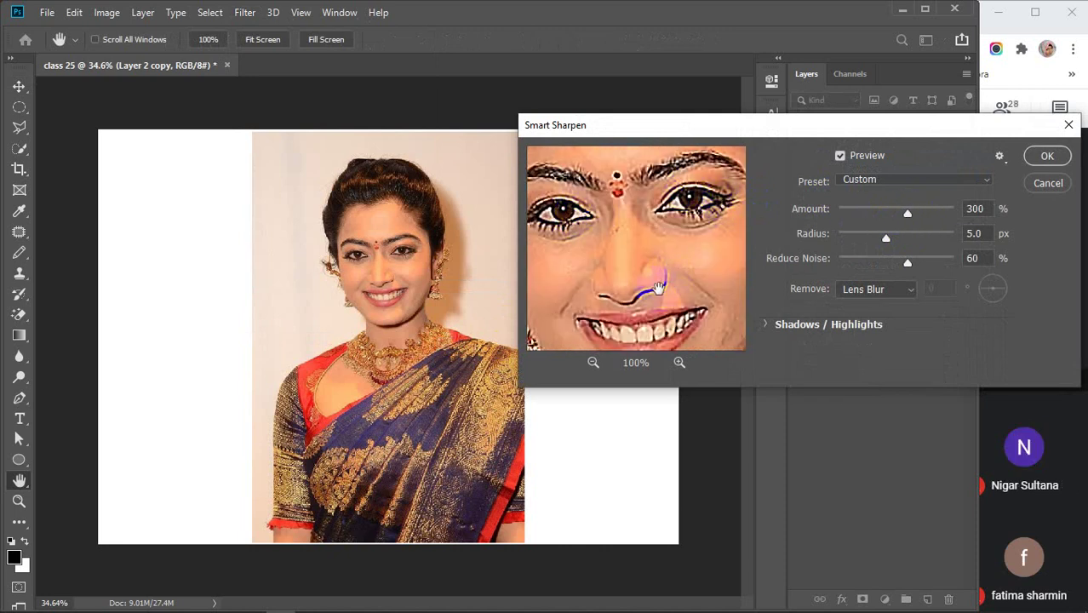
Set the Smart Sharpen amount to 366%, try a radius of 10.2 px, and reduce it to 5.9 px.
drag(907, 213, 919, 244)
click(886, 239)
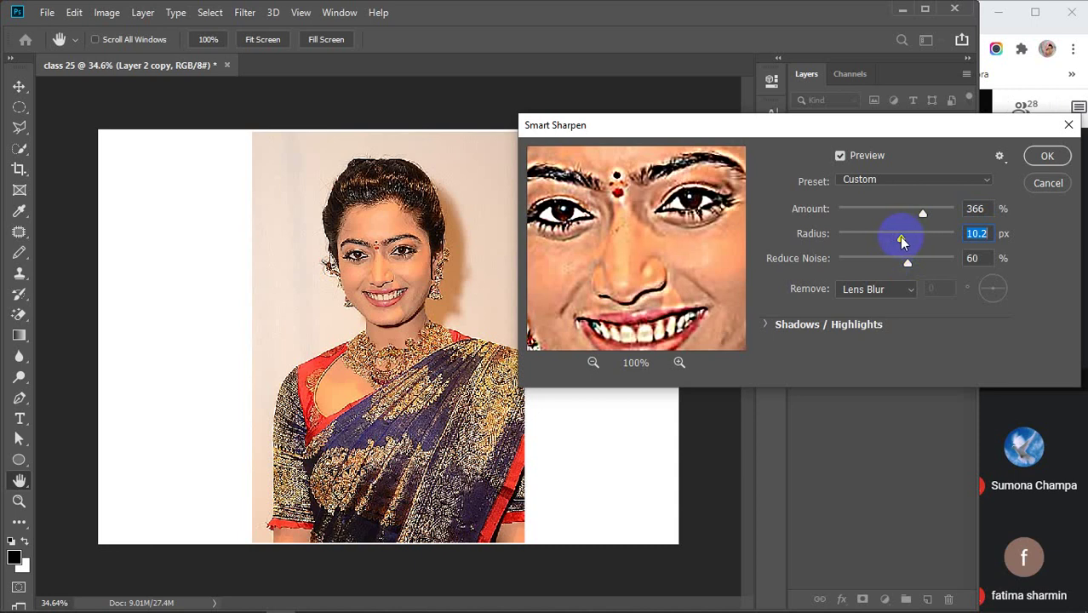
mouse_move(902, 242)
mouse_down()
mouse_move(926, 243)
mouse_move(891, 245)
mouse_up()
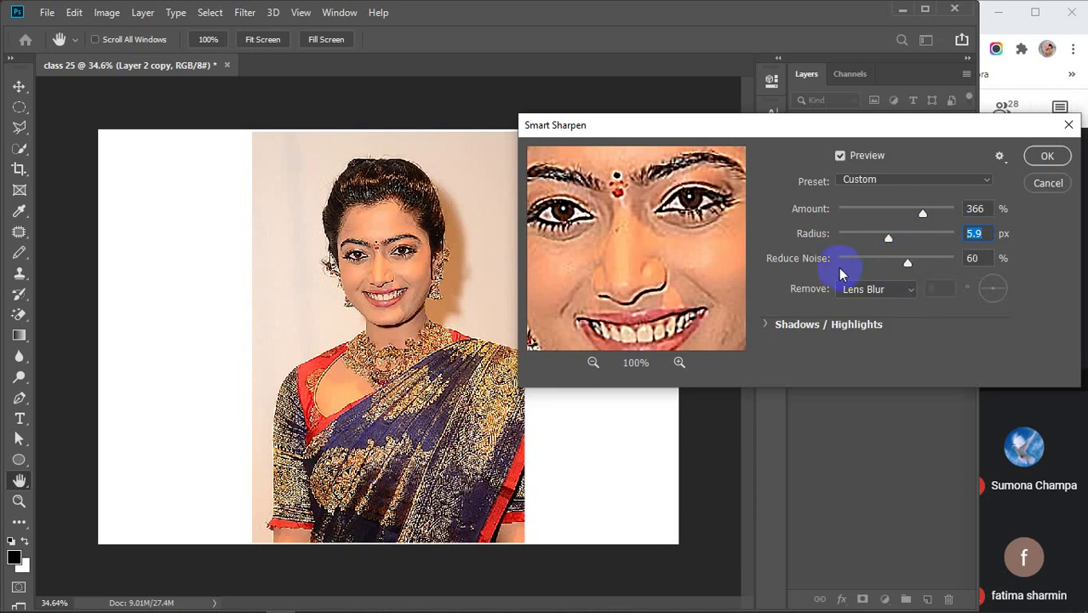
Test Smart Sharpen's noise reduction at 14%, compare the face in the preview, and raise it to 100%.
drag(910, 264, 856, 269)
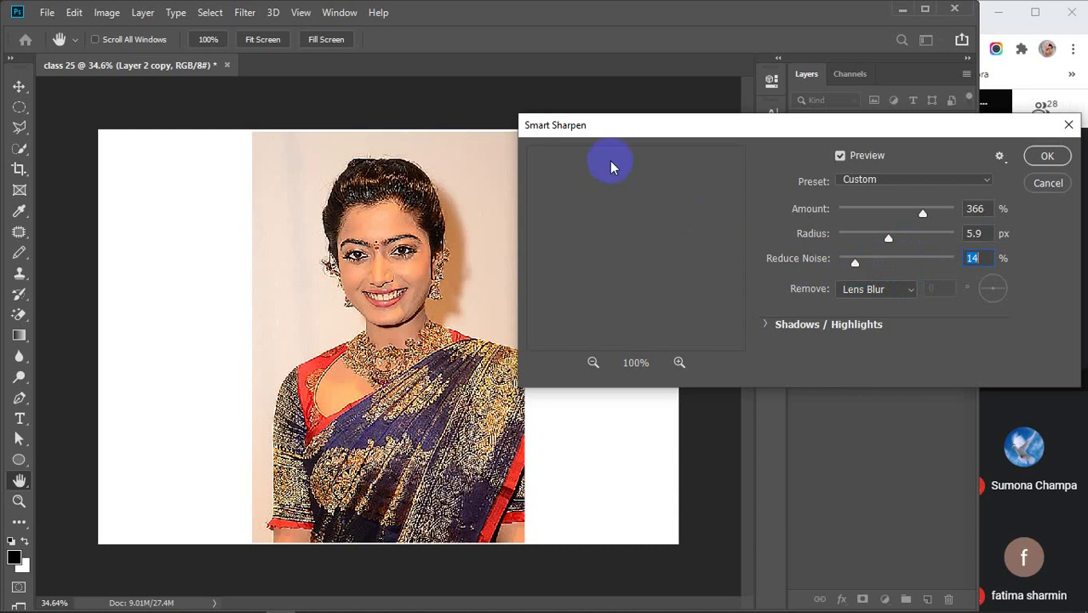
click(625, 287)
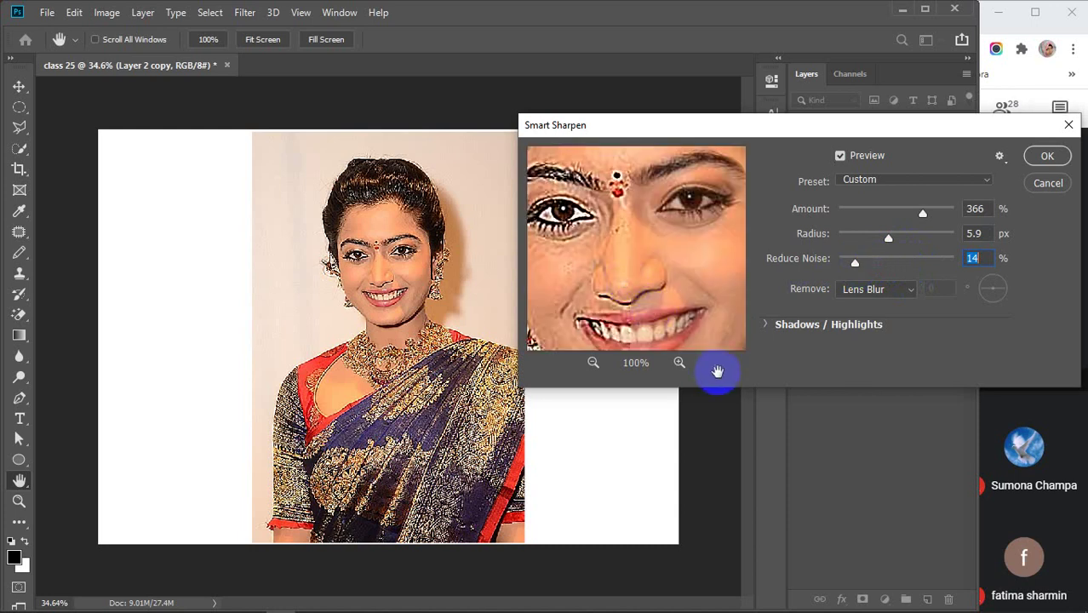
drag(855, 262, 967, 269)
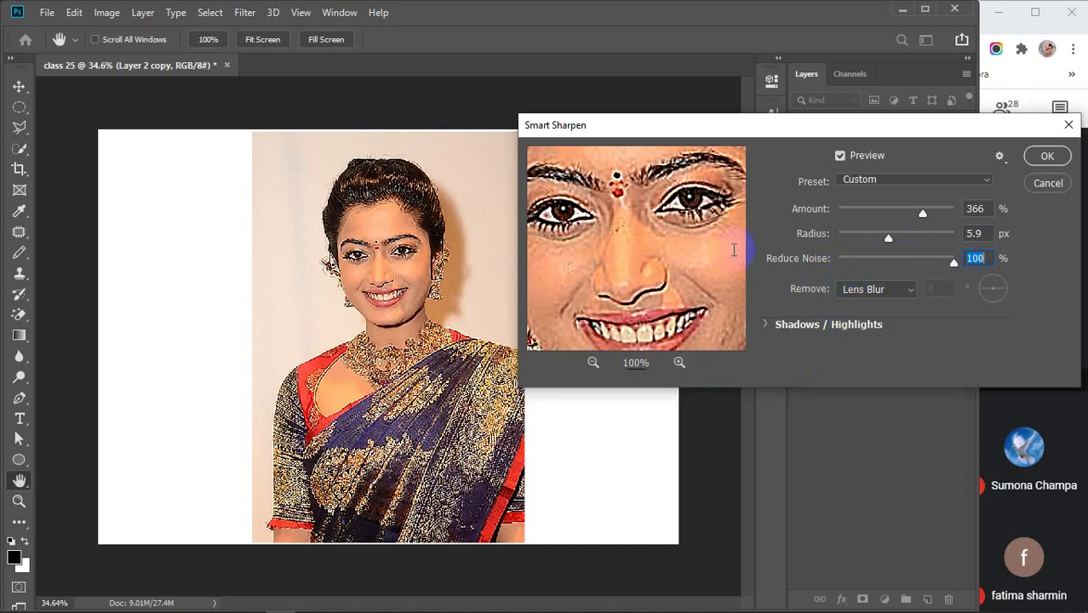
Apply Smart Sharpen with Gaussian Blur as the blur to remove, and toggle Layer 2 copy's visibility to compare the effect.
click(889, 291)
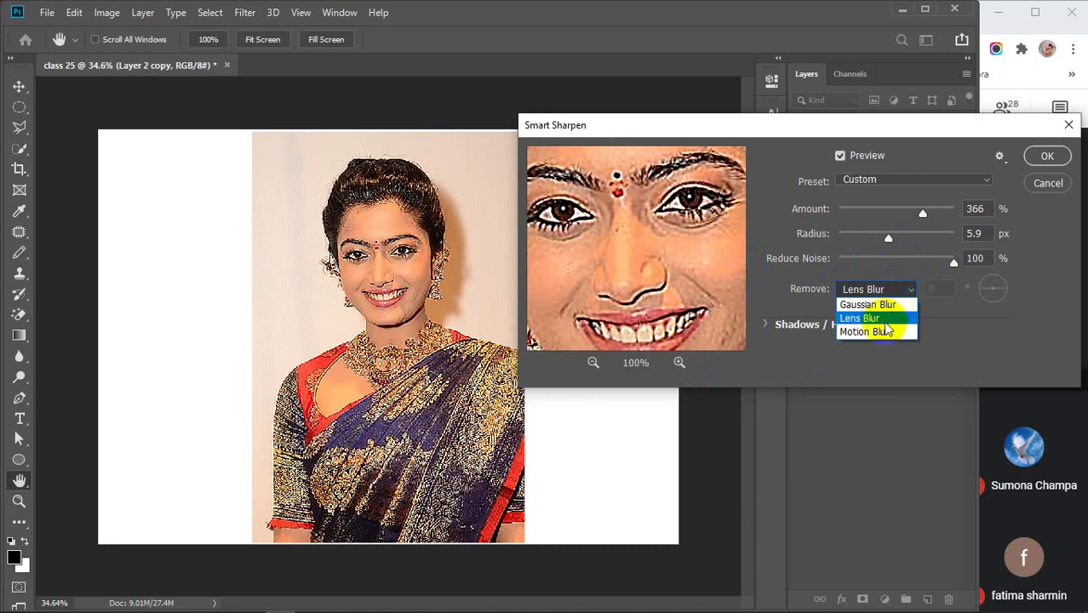
click(887, 306)
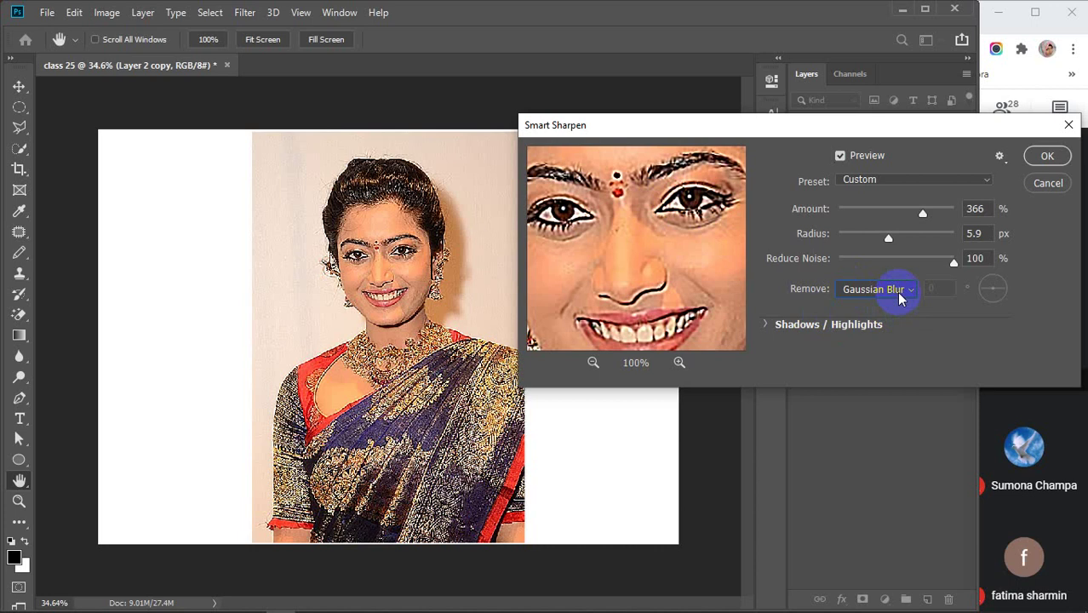
click(1045, 160)
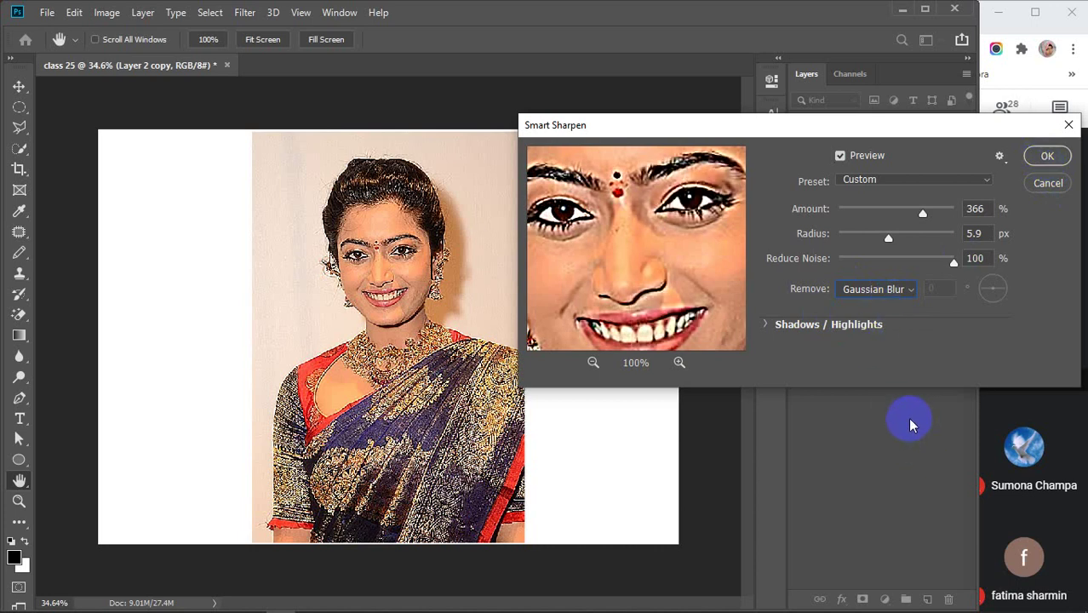
click(1047, 156)
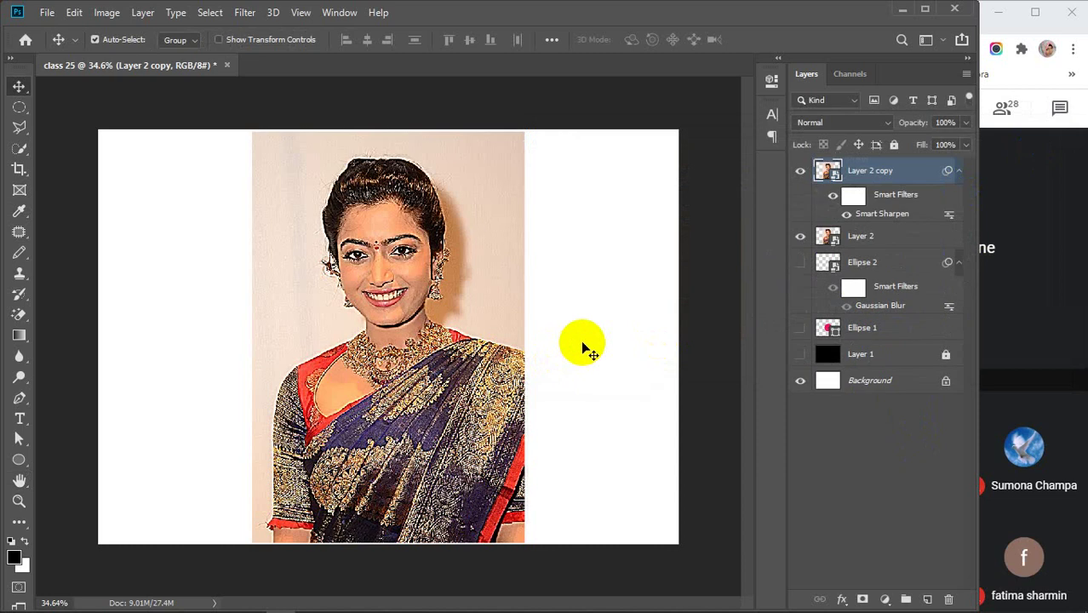
click(800, 171)
click(800, 171)
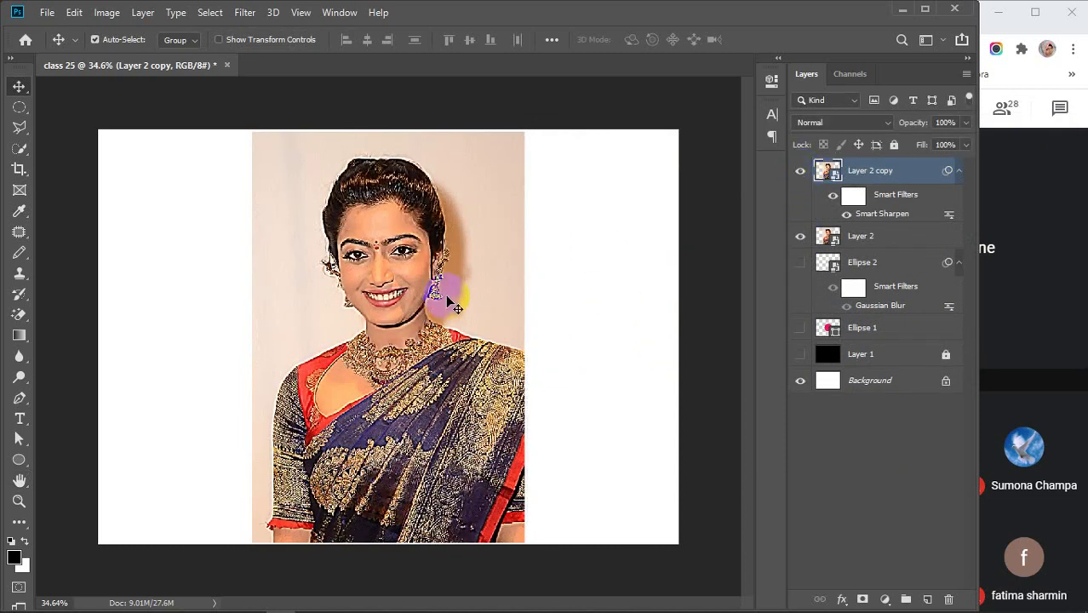
Inspect the sharpened face and saree on Layer 2 copy up close, and return to the whole portrait.
scroll(417, 330, up, 2)
scroll(418, 329, up, 2)
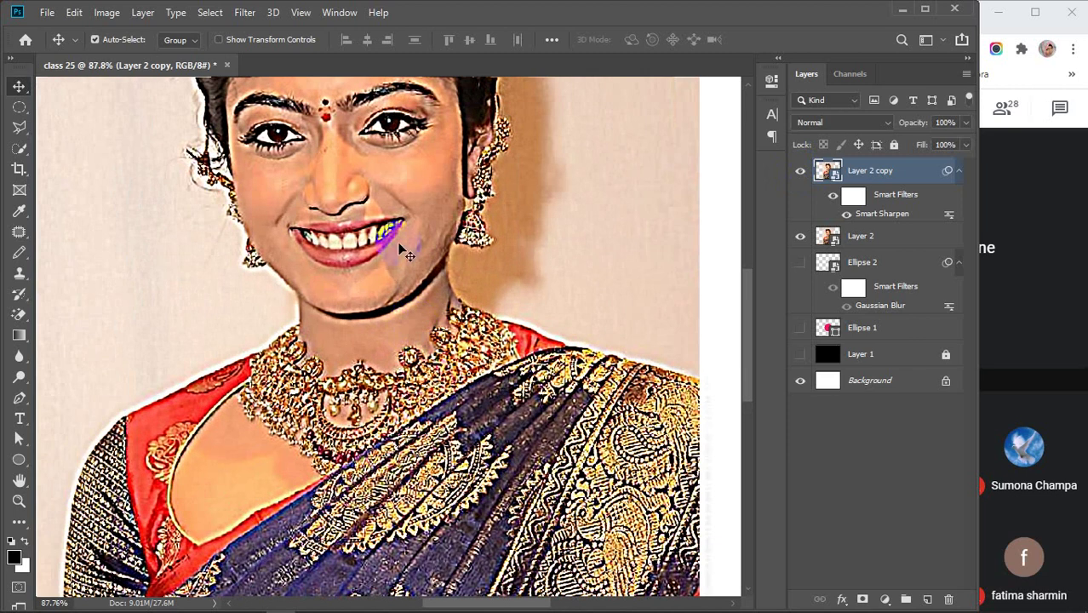
scroll(418, 195, down, 4)
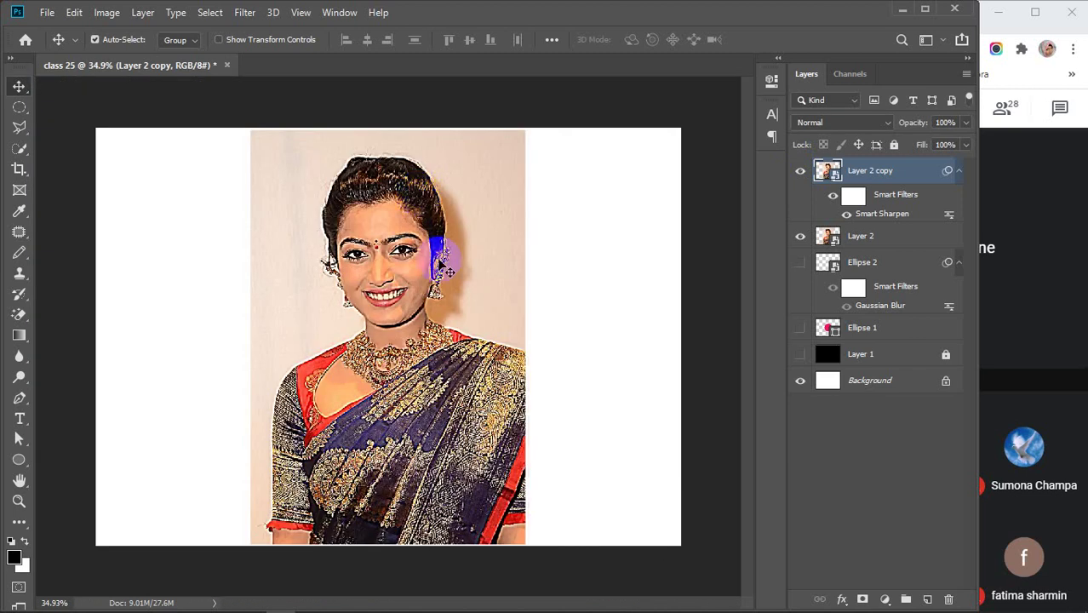
Switch to the Chrome window with the saree image results and search Google Images for "oil paint animal".
mouse_move(374, 600)
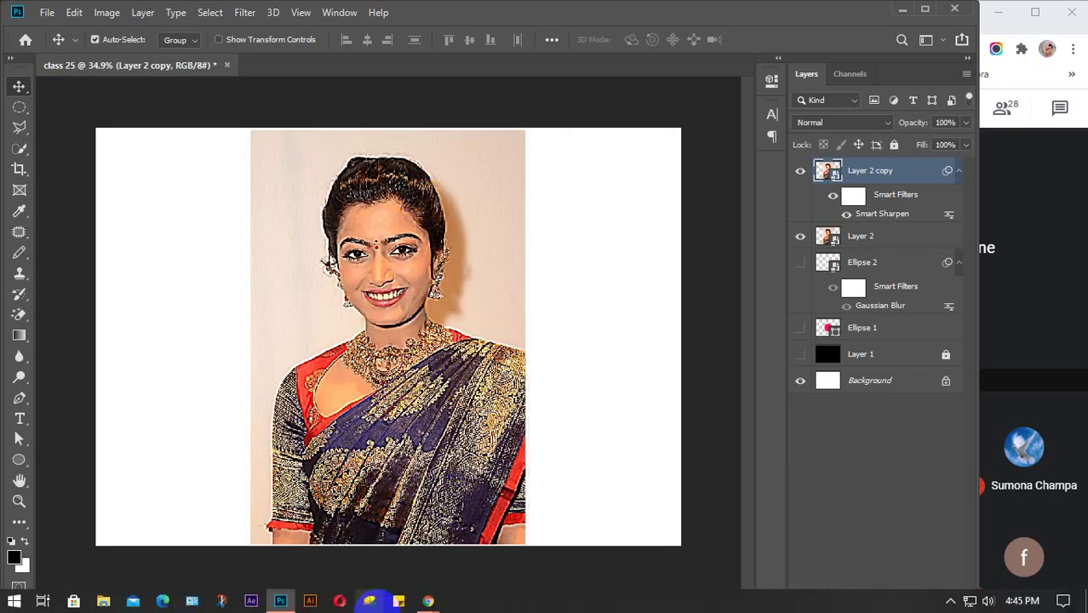
click(604, 527)
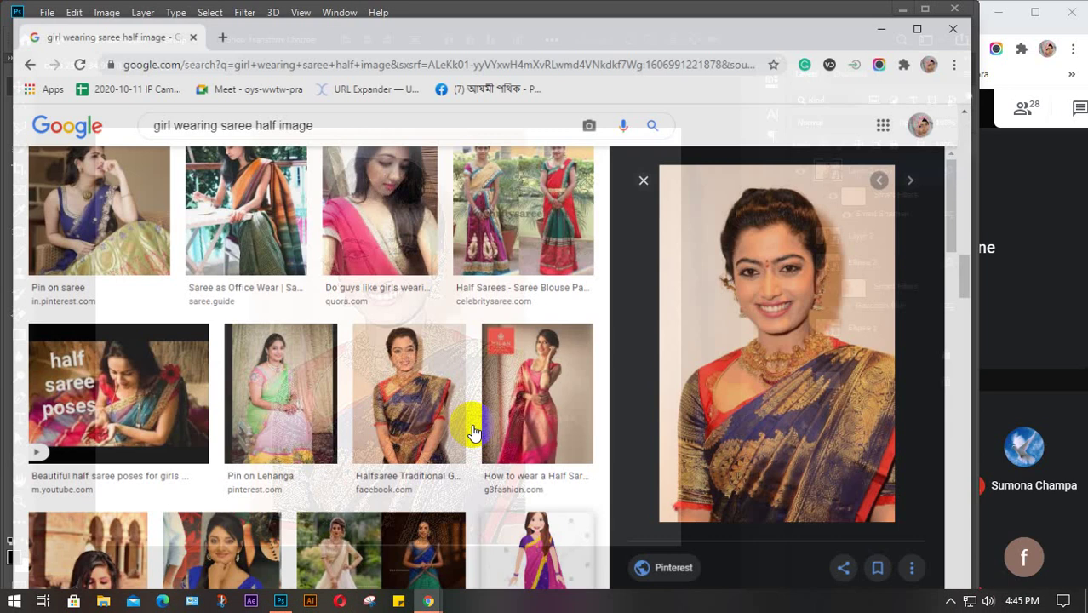
scroll(347, 236, down, 5)
drag(344, 117, 146, 111)
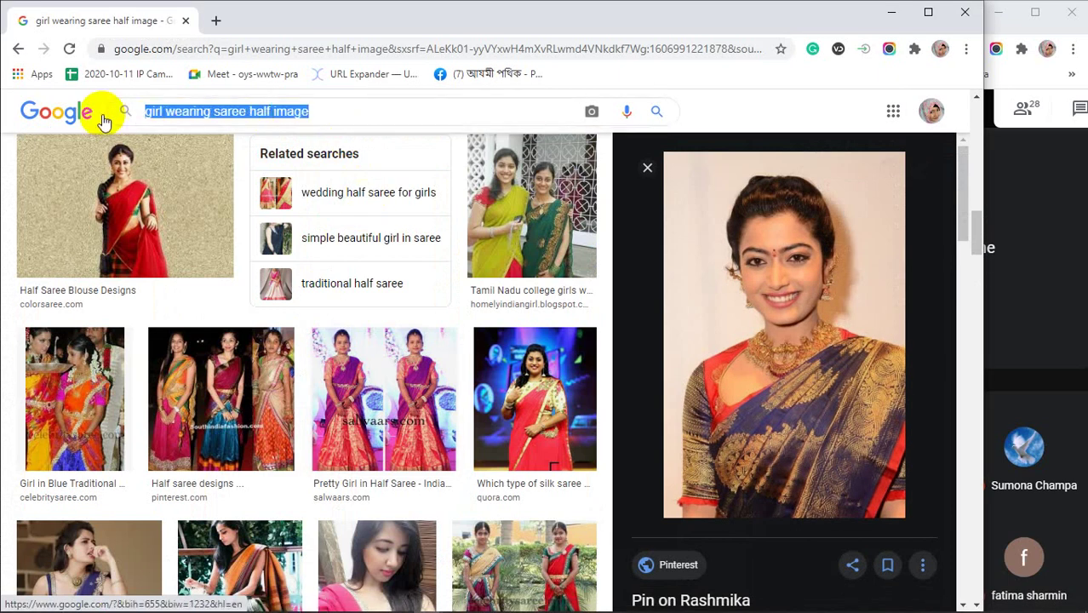
text(oi)
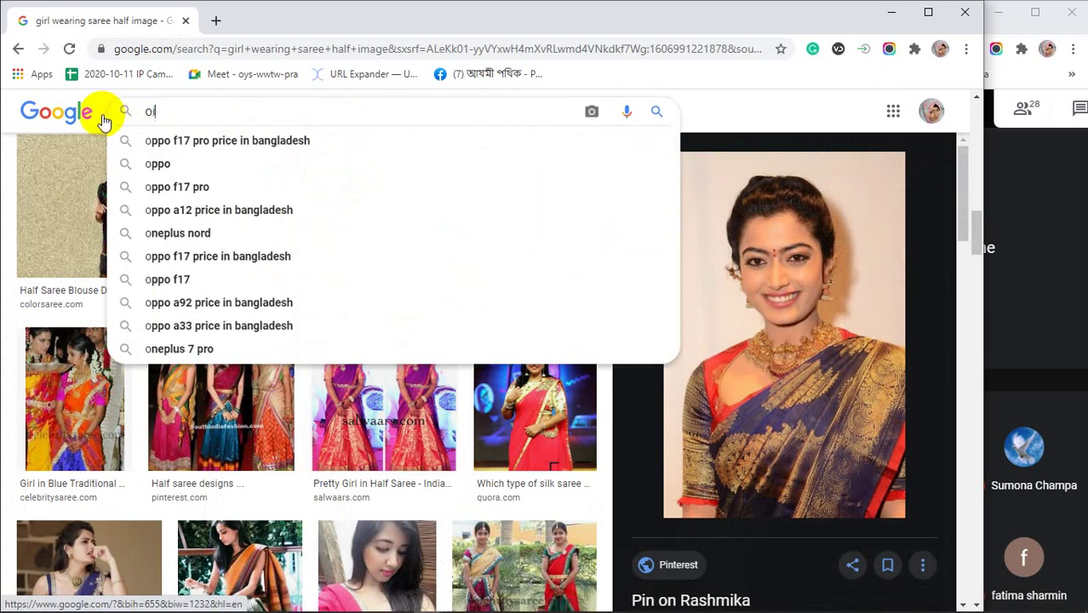
text(l pai)
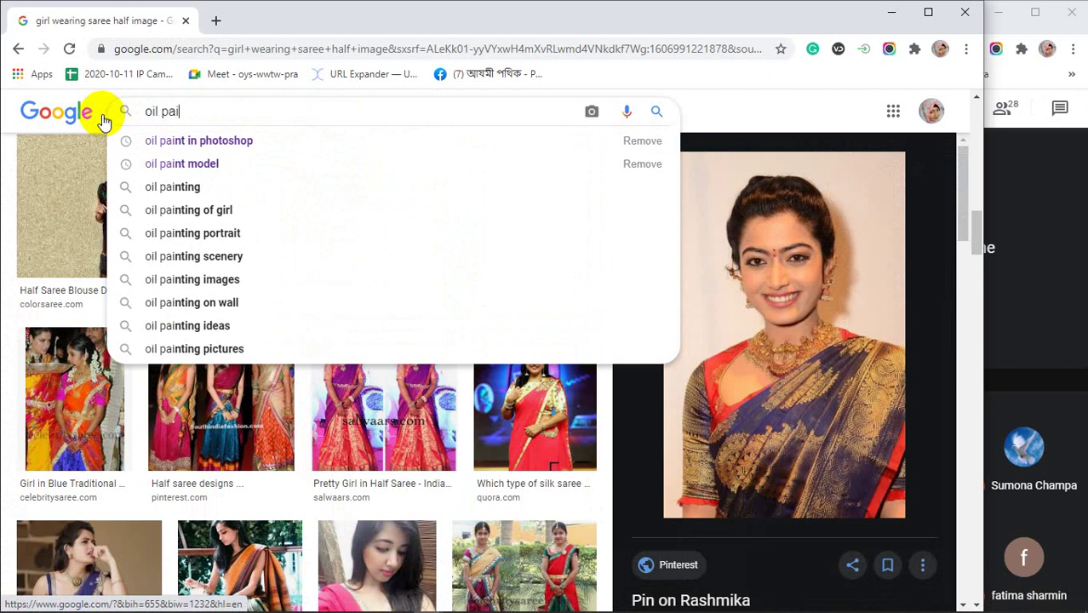
text(nt animal)
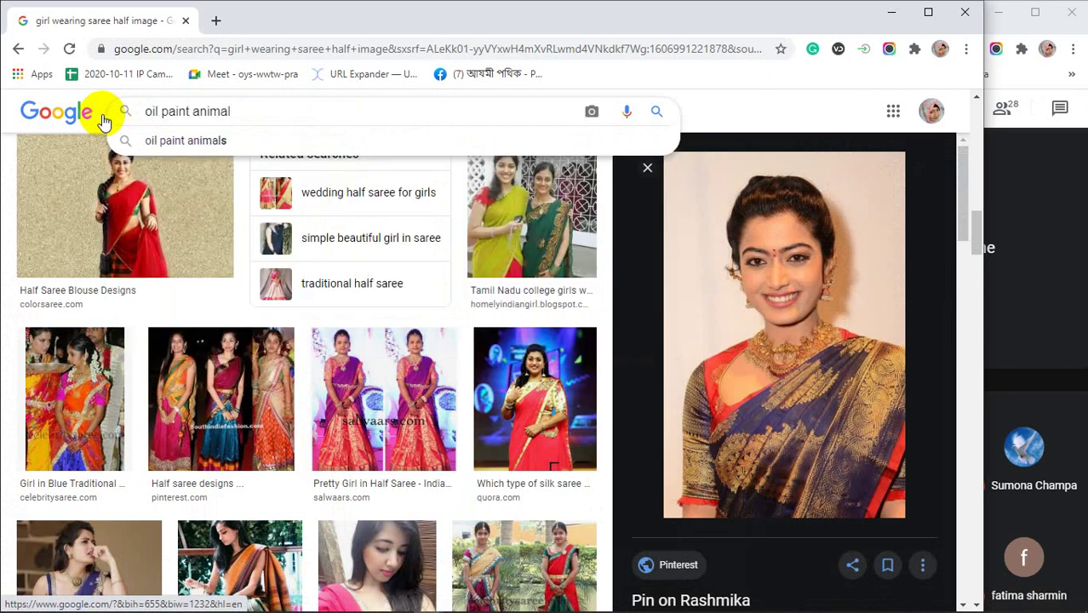
key(Return)
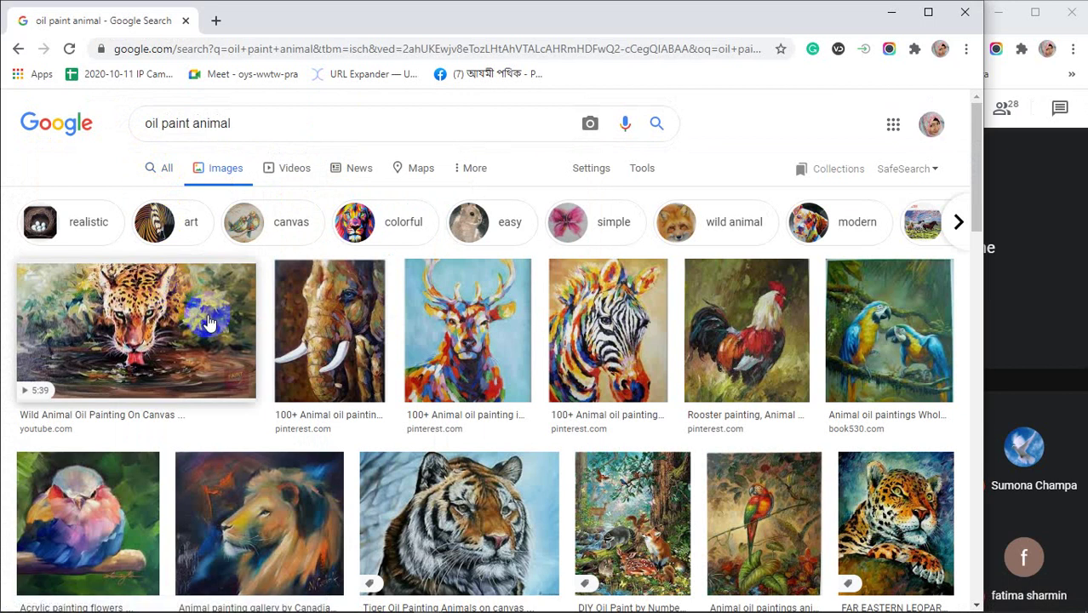
Change the image search to the suggested query "oil paint photo editing".
scroll(208, 323, down, 1)
scroll(209, 322, up, 2)
drag(231, 124, 196, 125)
text(photo)
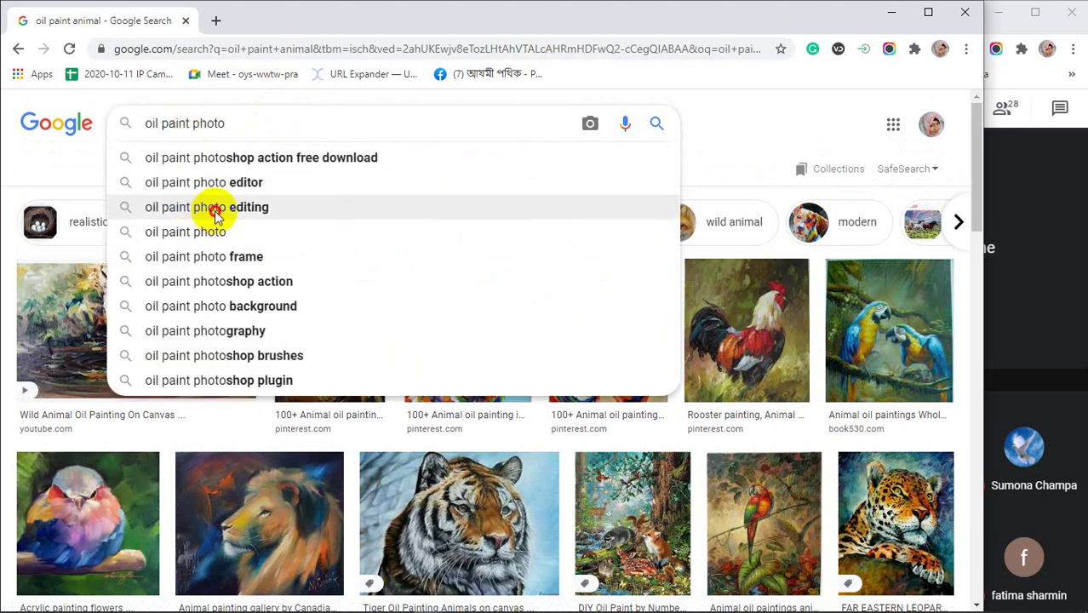
click(214, 210)
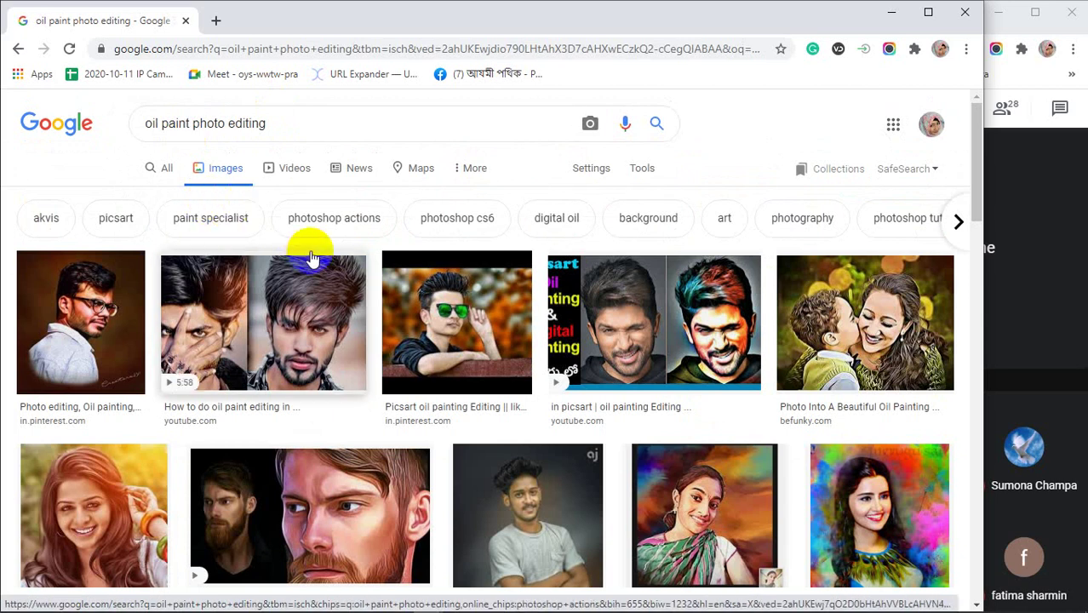
Preview the oil-paint portrait of the man in glasses and browse its related images.
click(490, 366)
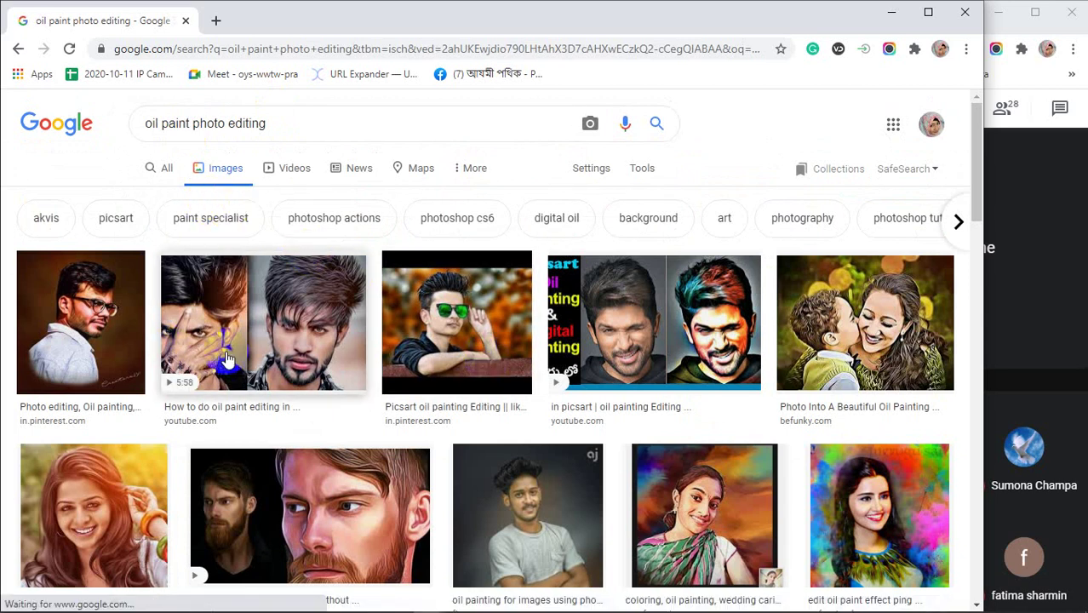
click(145, 321)
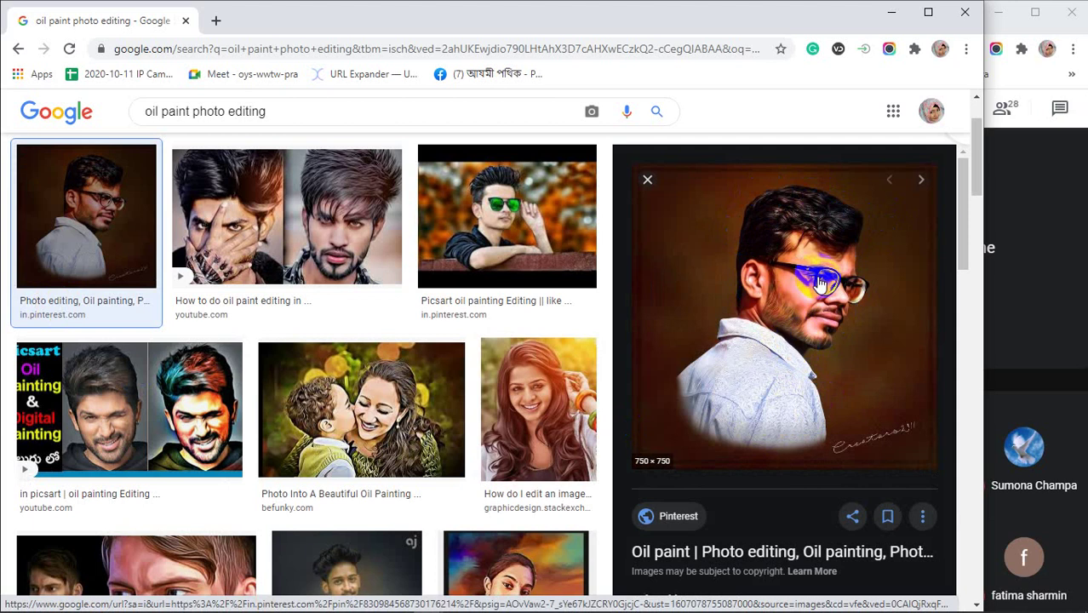
scroll(811, 319, down, 4)
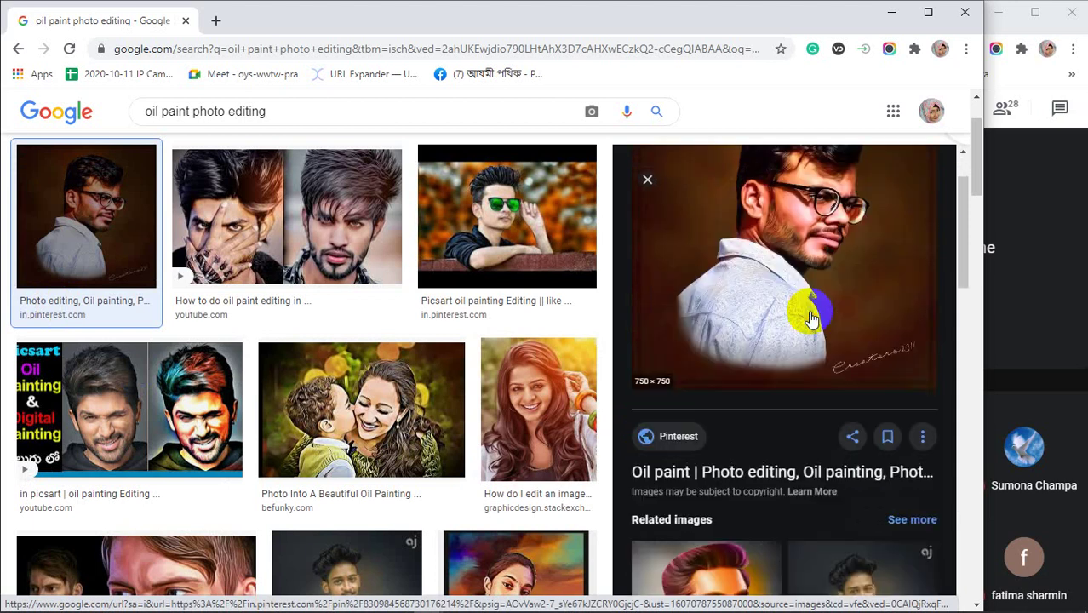
scroll(811, 319, down, 2)
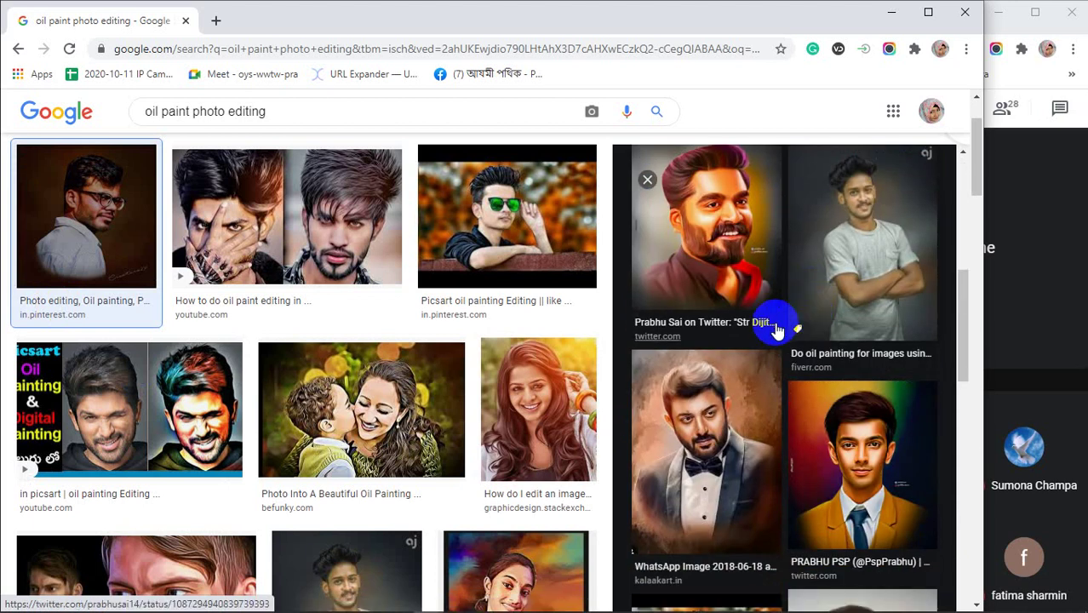
Preview the related oil-paint portrait of the man in a bow tie and examine similar portraits.
click(726, 455)
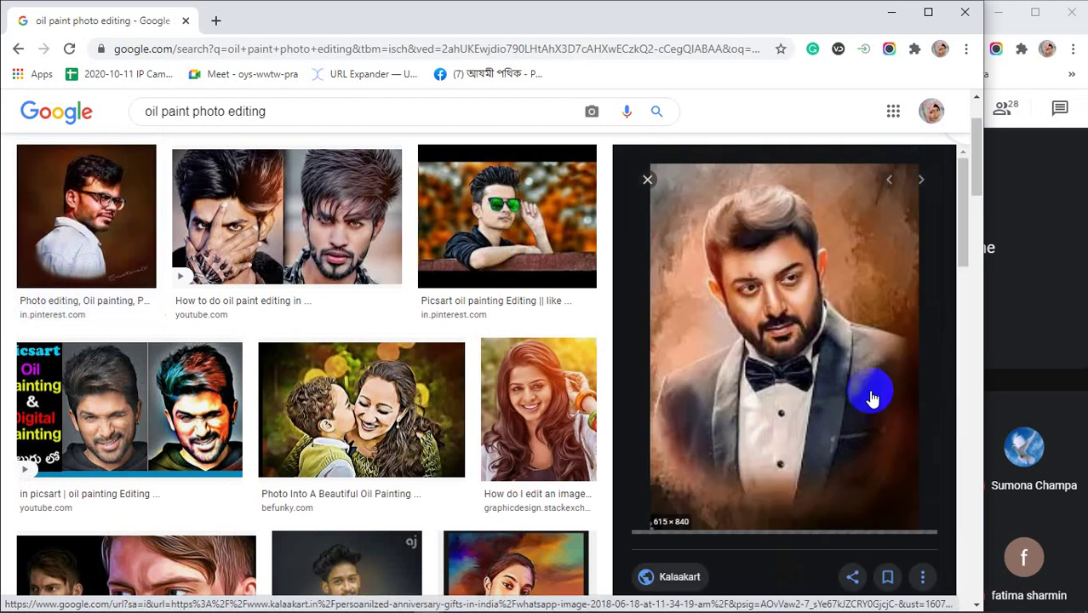
scroll(805, 390, down, 5)
scroll(809, 394, down, 1)
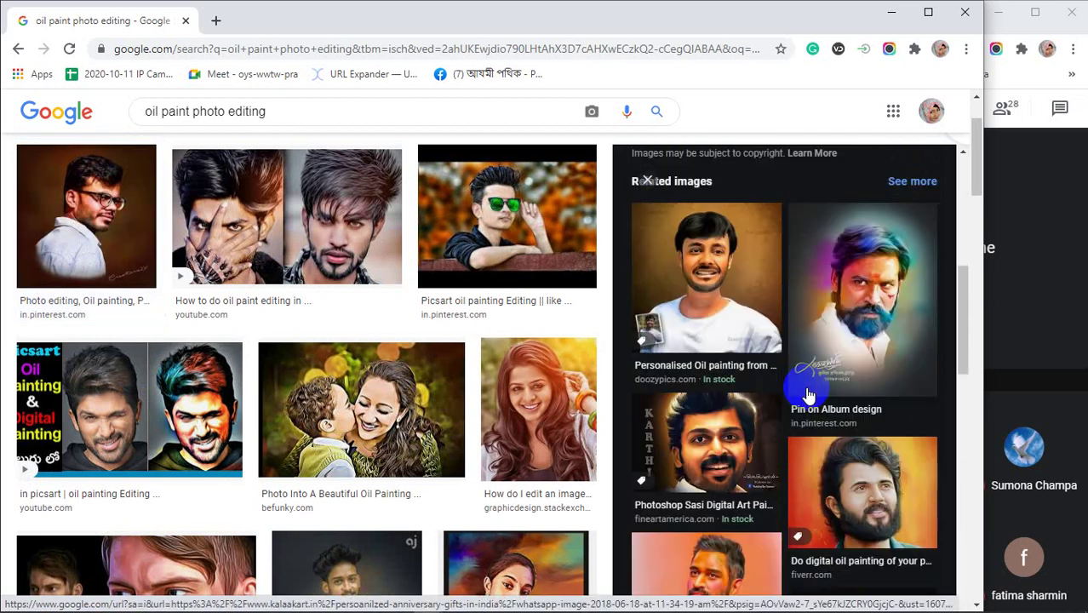
scroll(809, 394, down, 3)
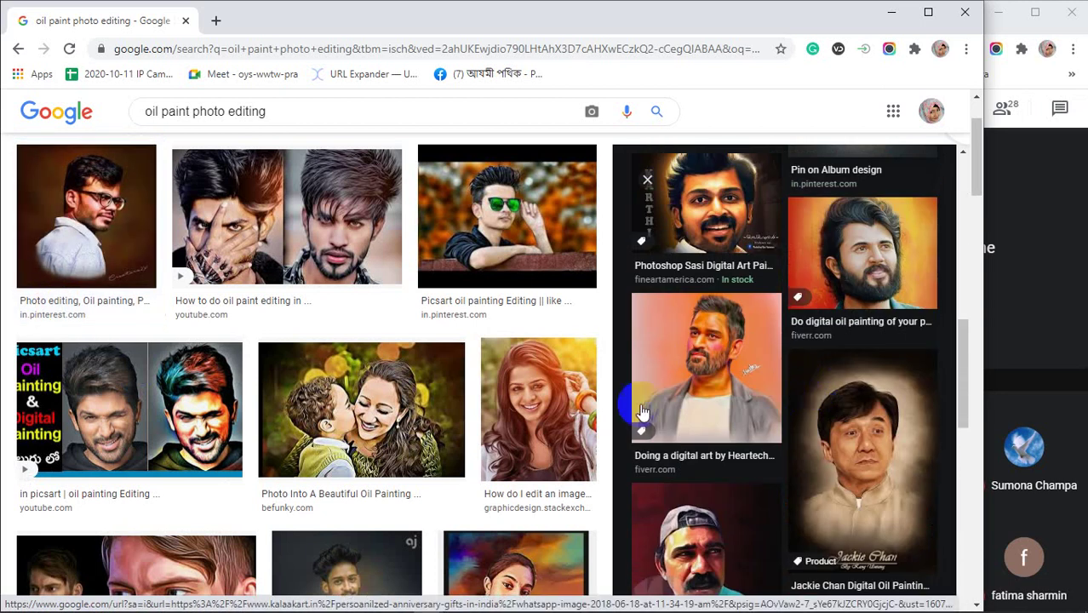
scroll(481, 396, down, 2)
Preview BeFunky's oil-painted woman and child, and look through its related images and further search results.
click(386, 258)
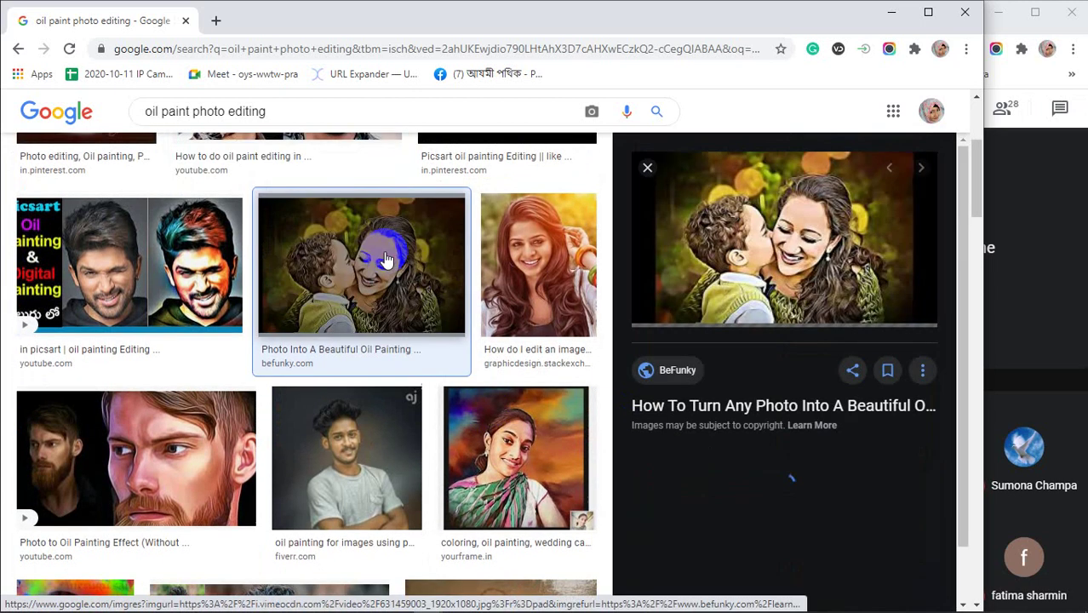
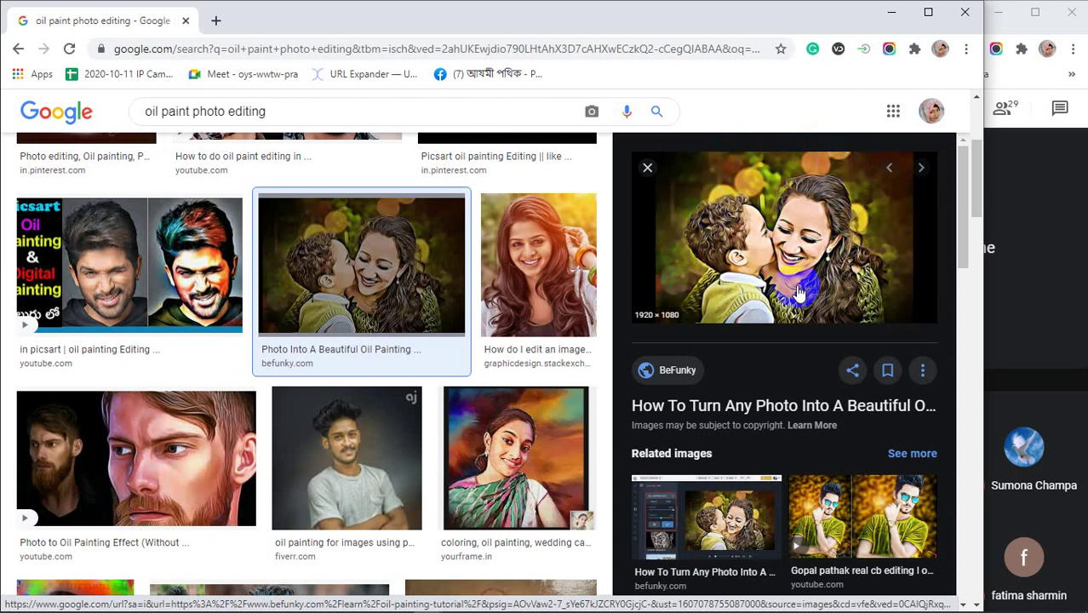
scroll(770, 417, down, 5)
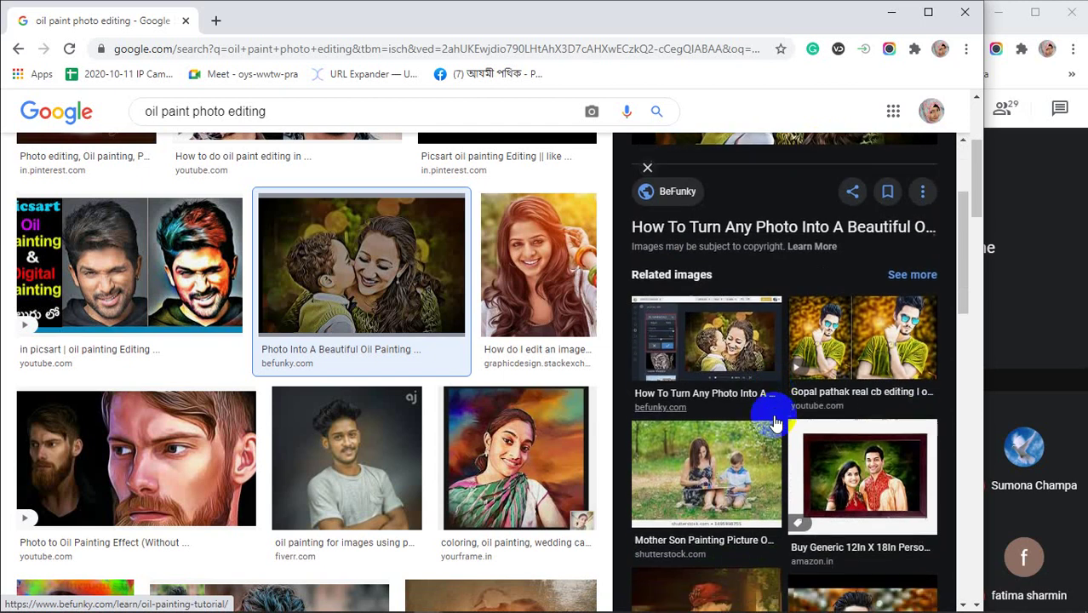
scroll(508, 440, down, 5)
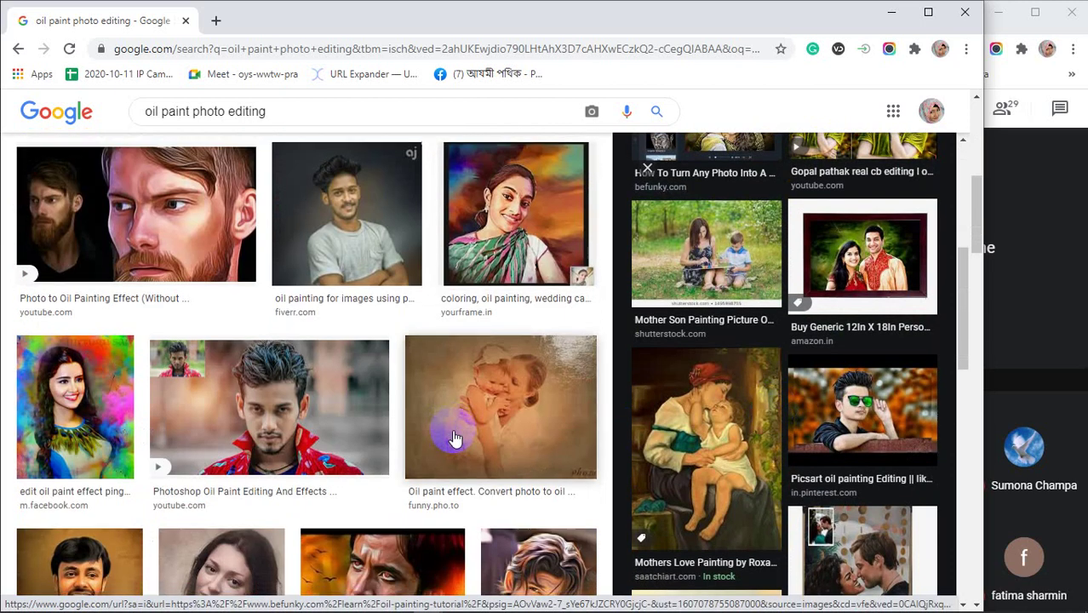
scroll(455, 438, down, 2)
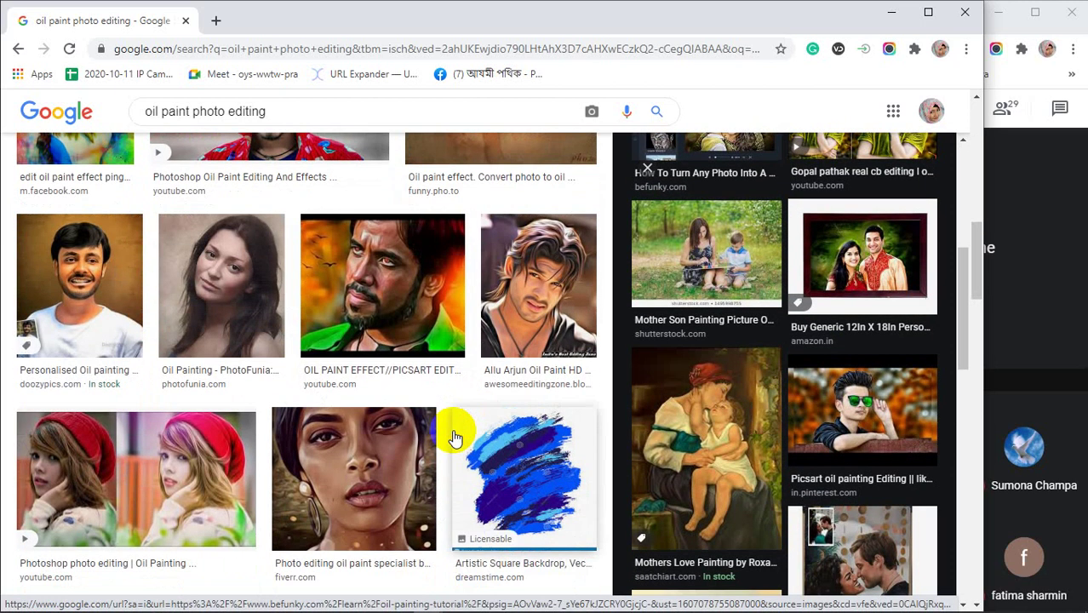
scroll(455, 438, down, 2)
Preview Fiverr's close-up oil-paint portrait of the woman with hoop earrings, and browse related images and more results.
click(370, 316)
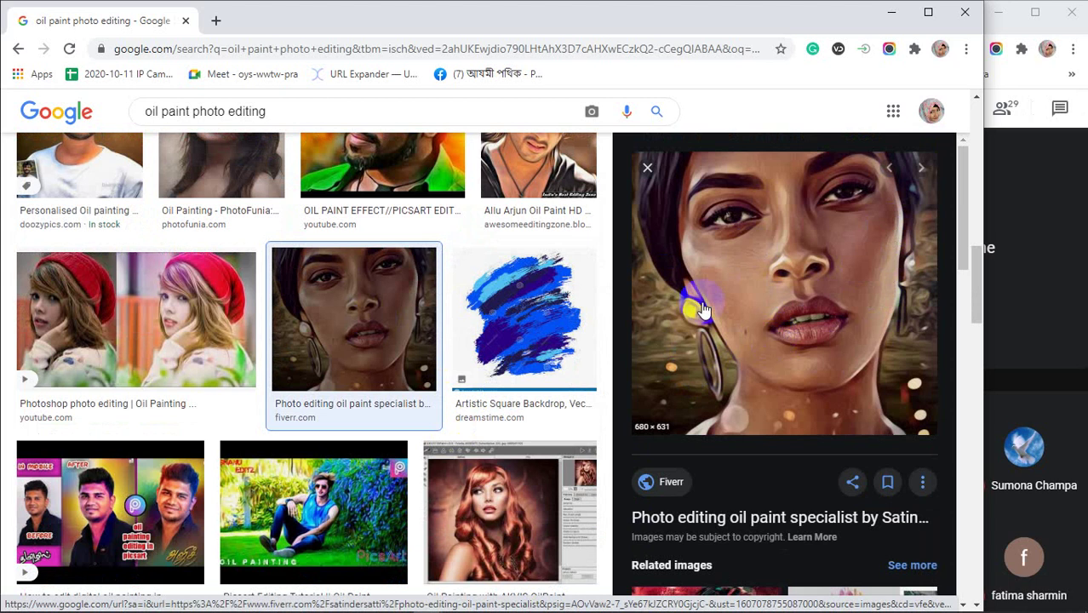
scroll(700, 310, down, 3)
scroll(723, 311, down, 2)
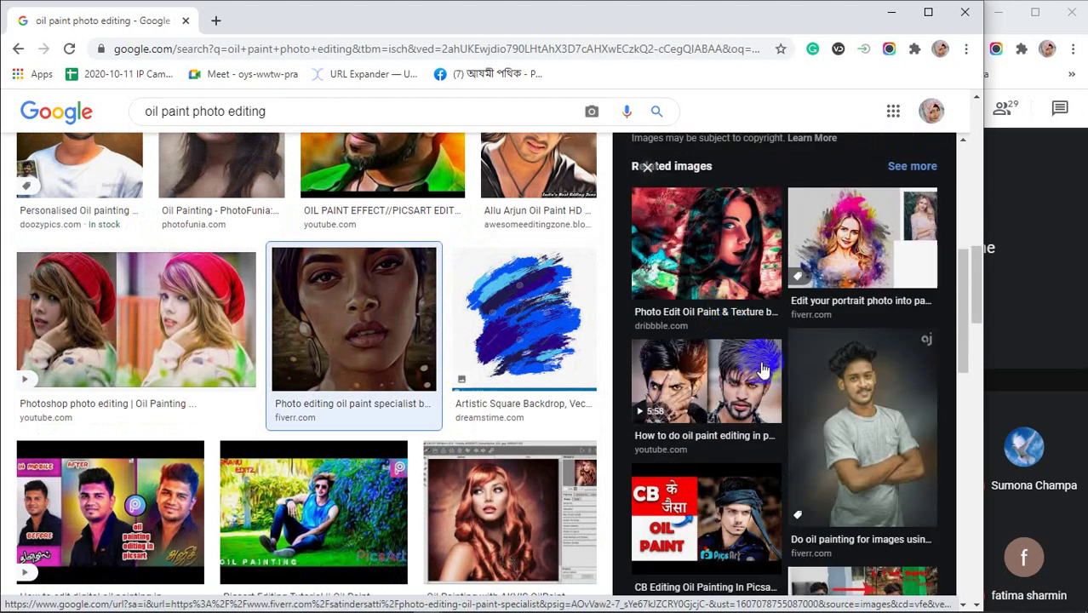
scroll(358, 398, down, 3)
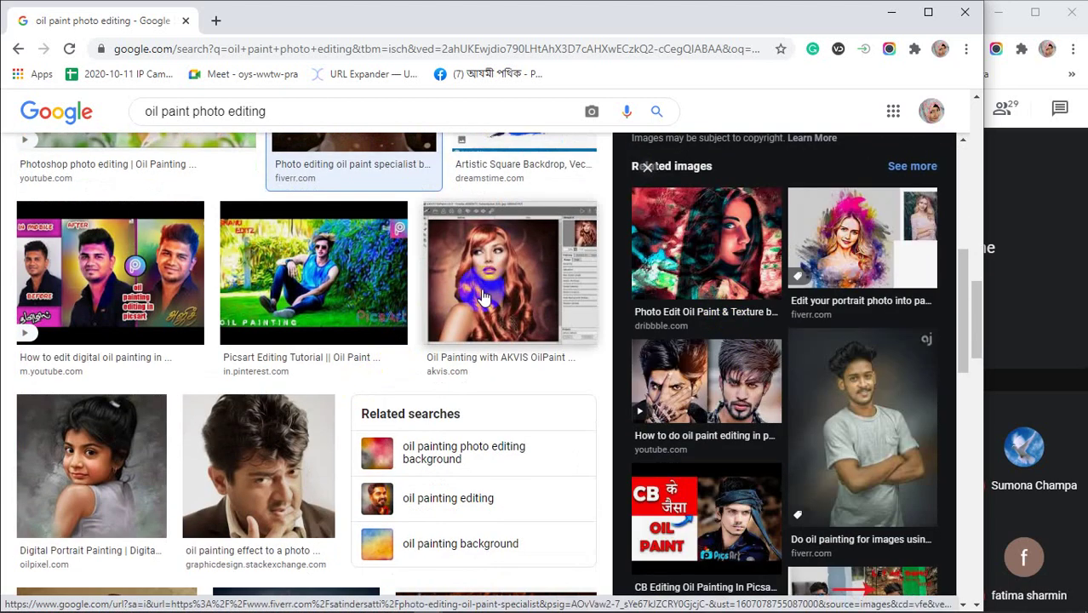
Preview the oilpixel.com digital portrait painting of the girl and examine its painted skin and background.
click(72, 447)
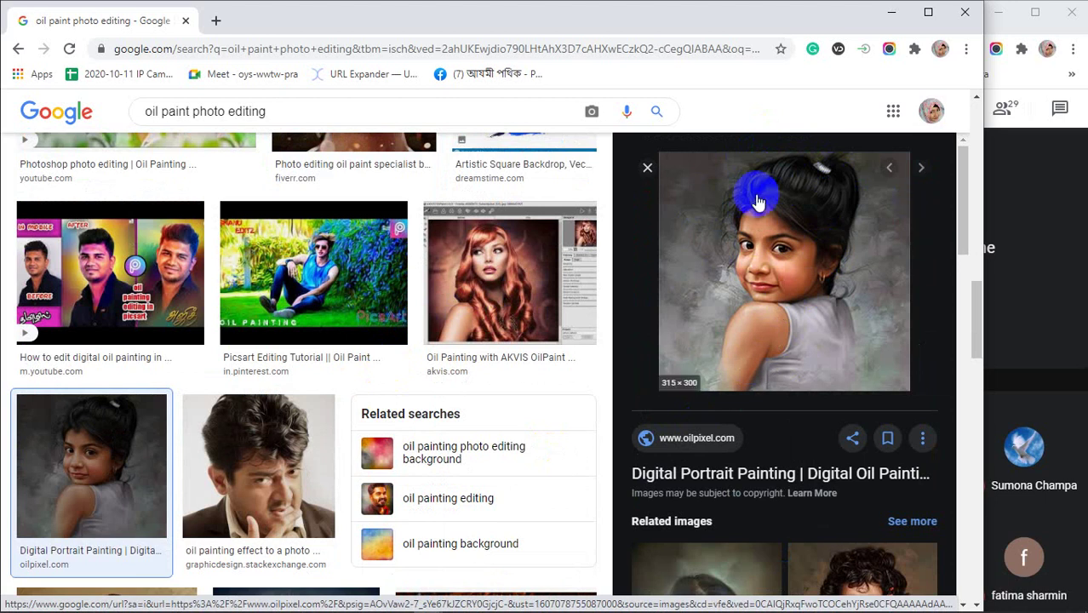
scroll(833, 339, down, 2)
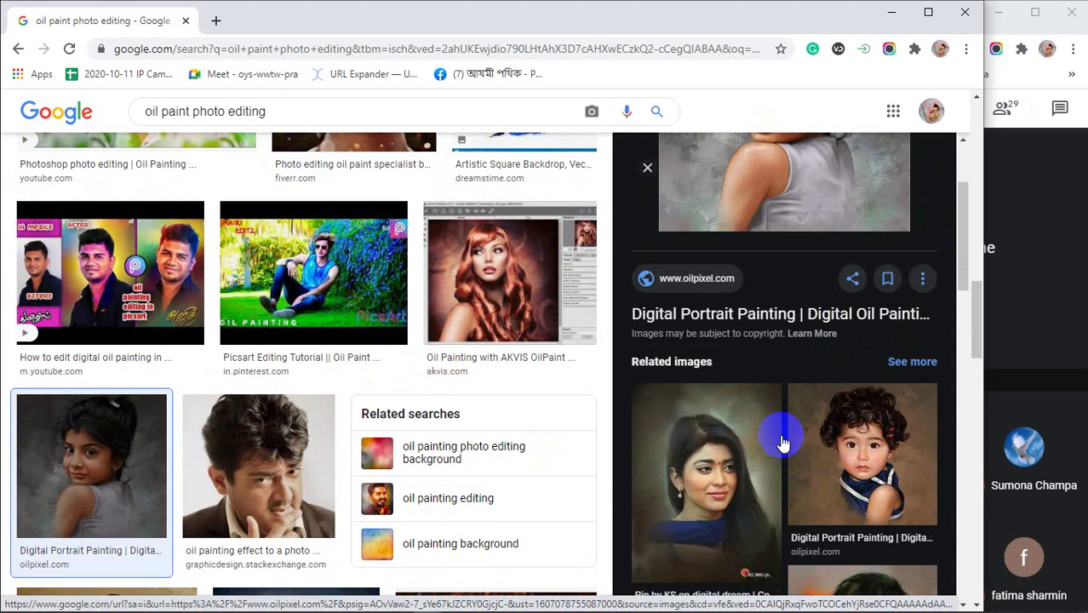
scroll(783, 442, up, 2)
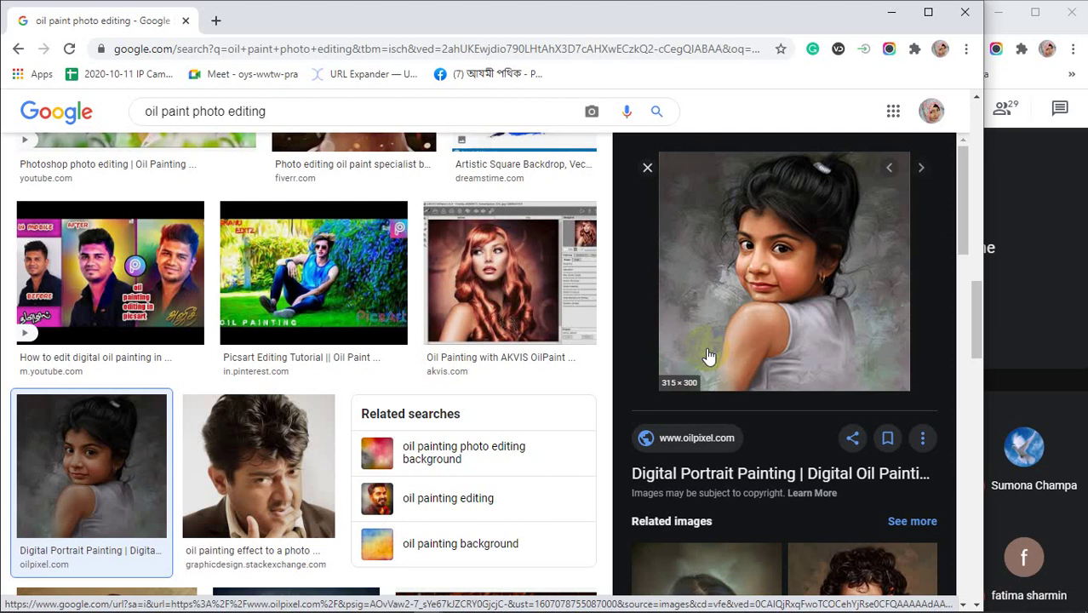
scroll(726, 370, up, 1)
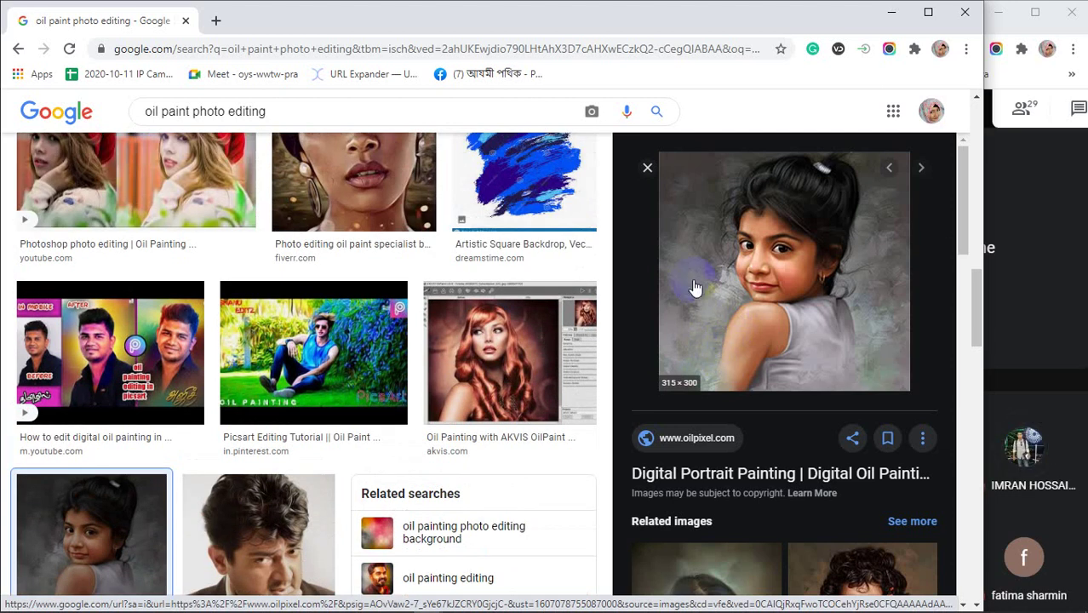
Switch to Photoshop and choose the Brush tool with the Fog 31 brush from the Free Fog Photoshop Brushes 3 set.
mouse_move(280, 601)
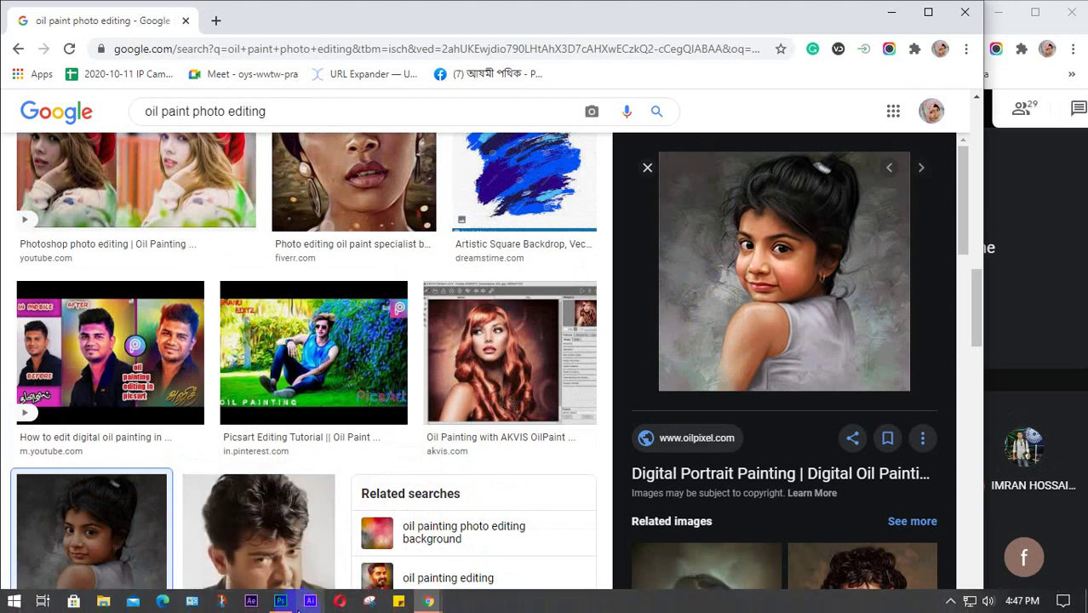
click(266, 538)
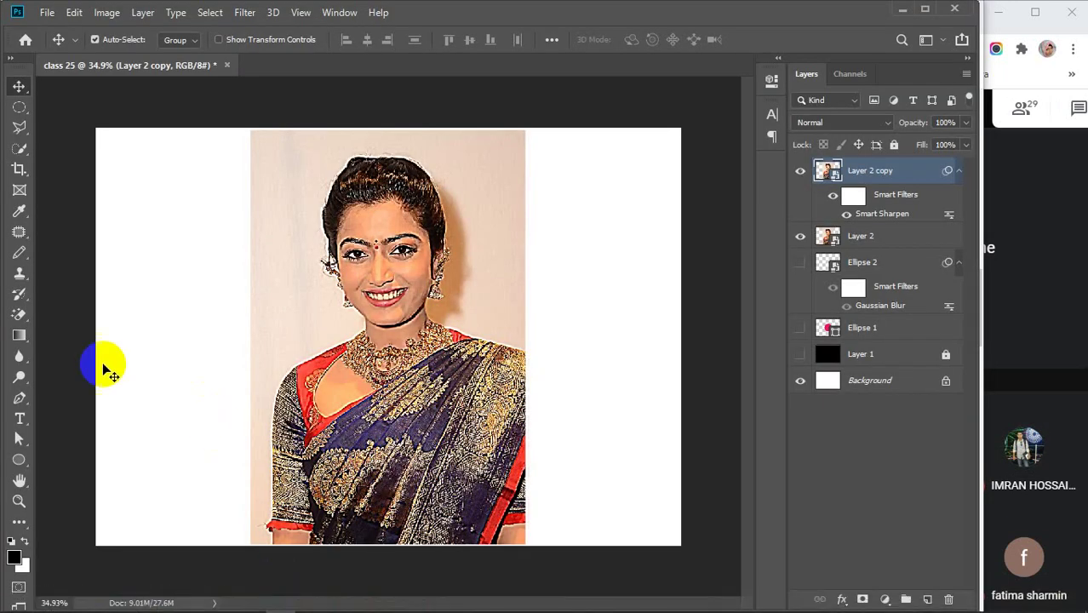
right_click(15, 252)
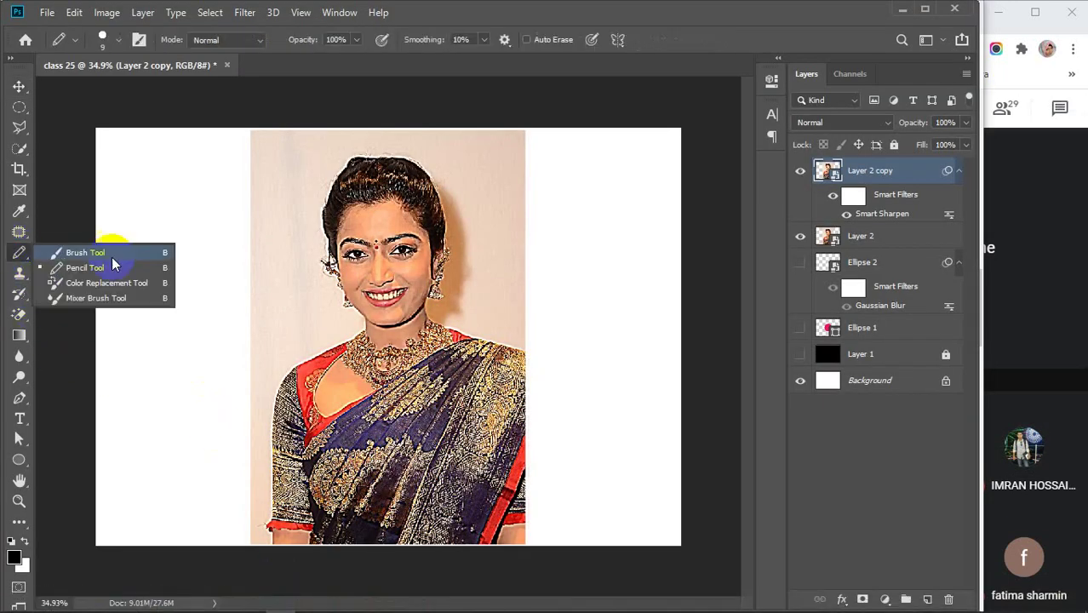
click(114, 253)
click(120, 42)
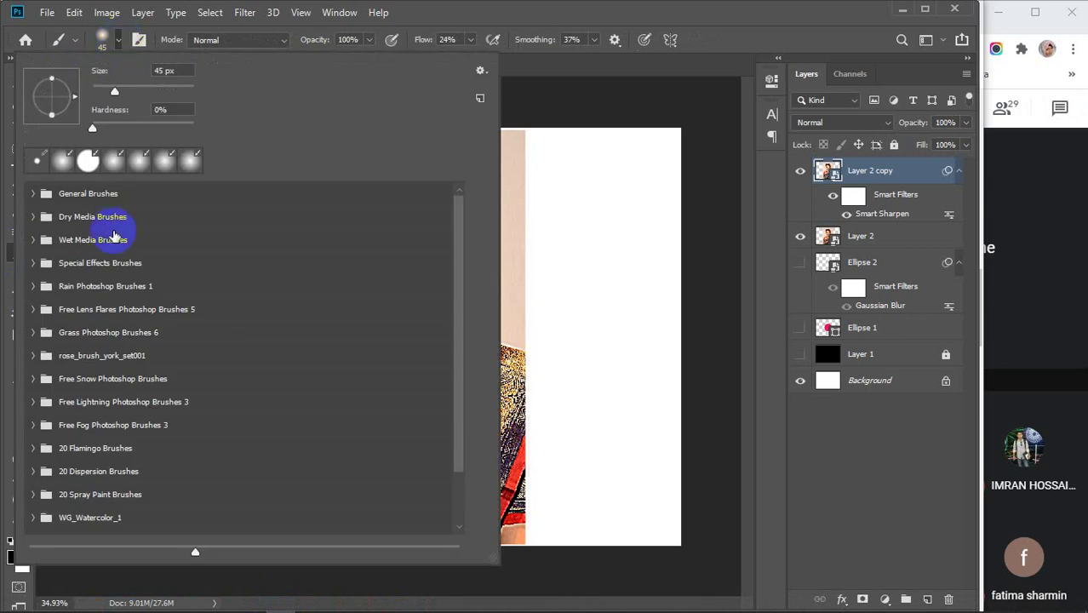
scroll(103, 364, down, 2)
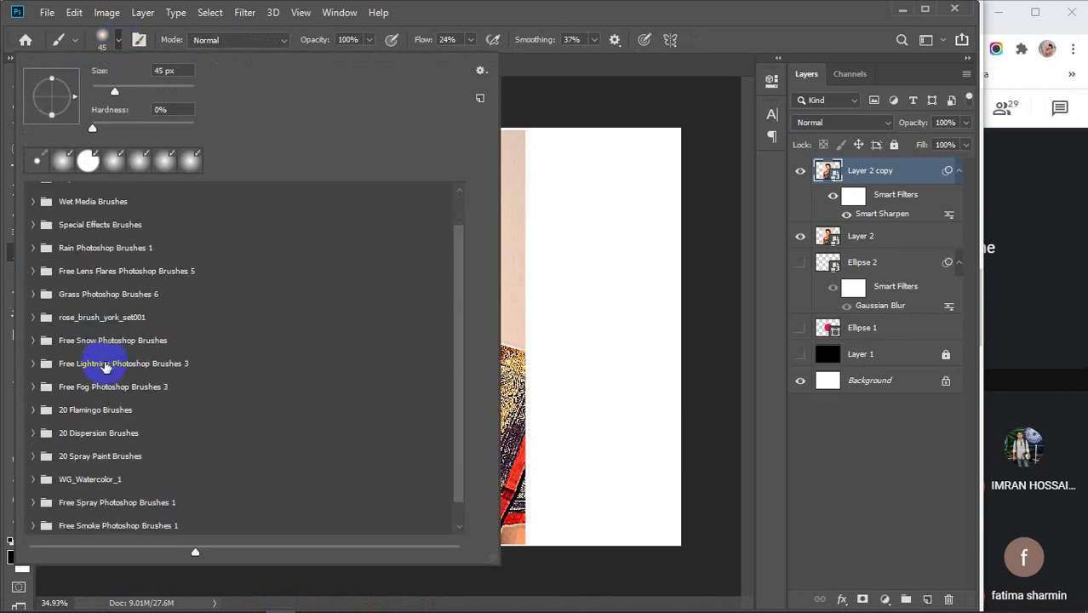
click(32, 388)
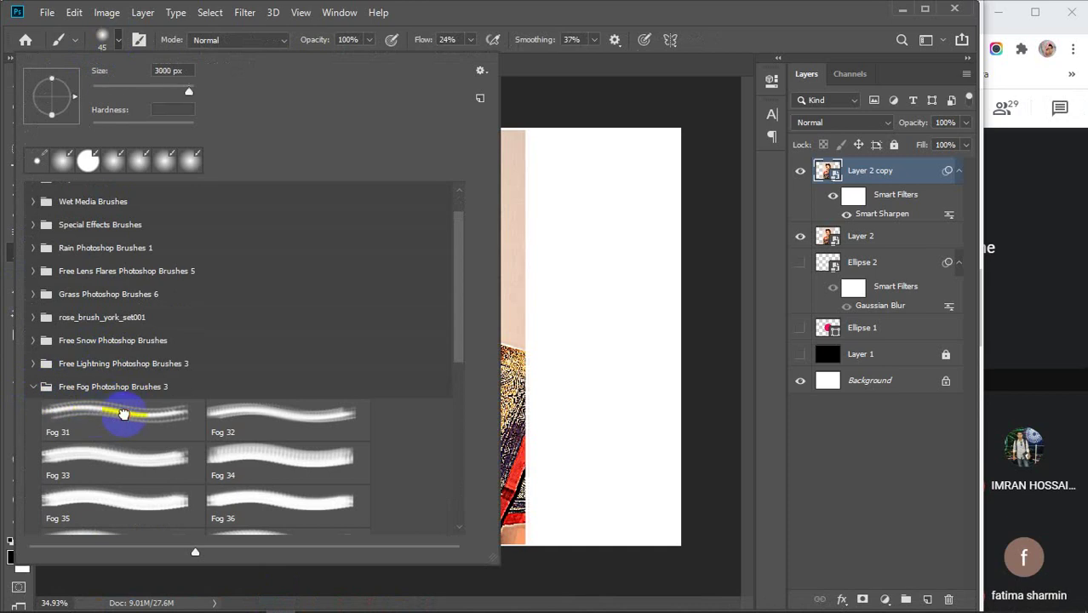
click(123, 413)
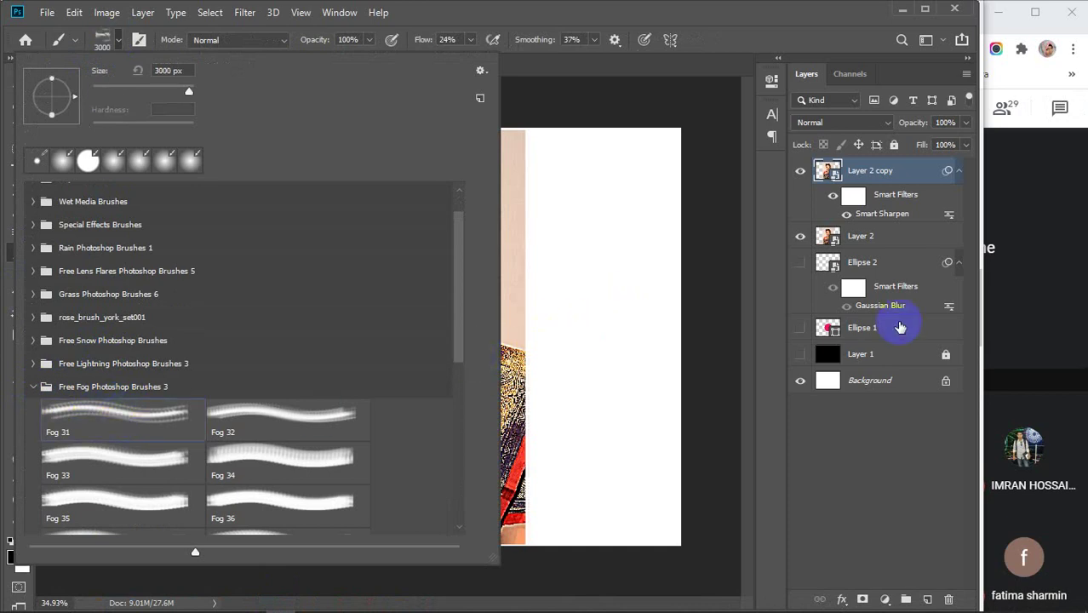
Create a new layer above Layer 2 copy and reduce the fog brush size to 1400 px.
click(926, 601)
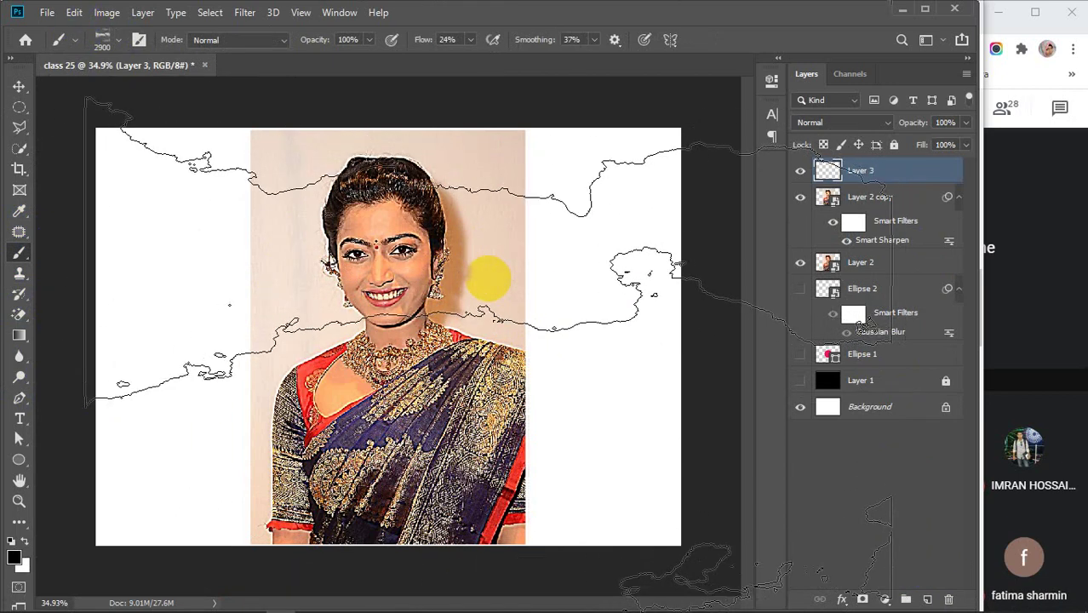
key(bracketleft)
key(bracketleft)
key(bracketleft)
key(bracketleft)
key(bracketleft)
key(bracketleft)
key(bracketleft)
key(bracketleft)
key(bracketleft)
key(bracketleft)
key(bracketleft)
key(bracketleft)
key(bracketleft)
key(bracketleft)
key(bracketleft)
key(bracketleft)
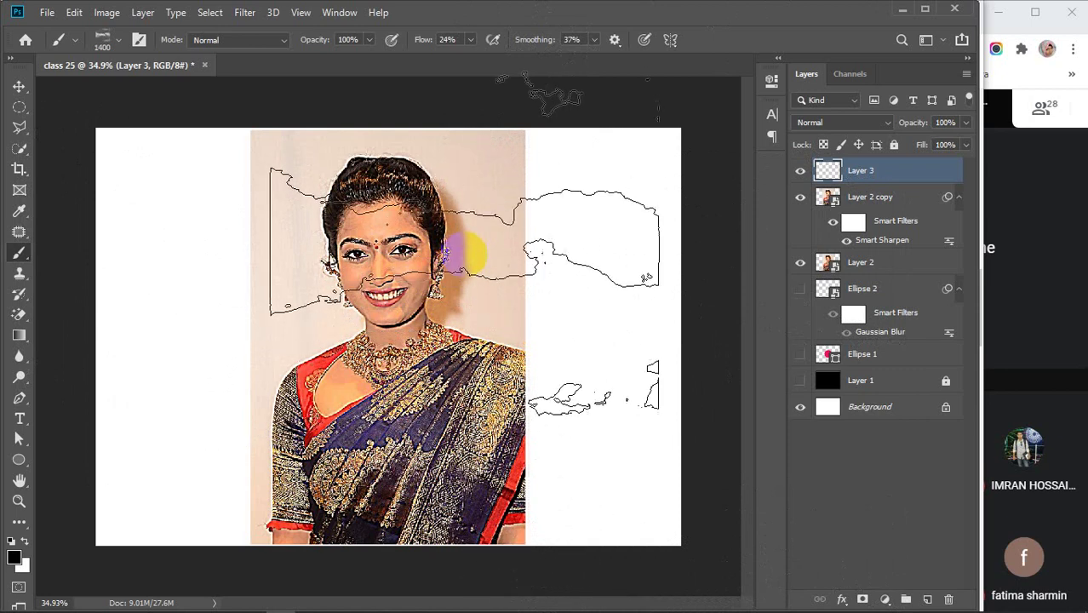
Paint soft black fog on Layer 3 across the portrait and the white area beside it, and return to the Move tool.
click(451, 268)
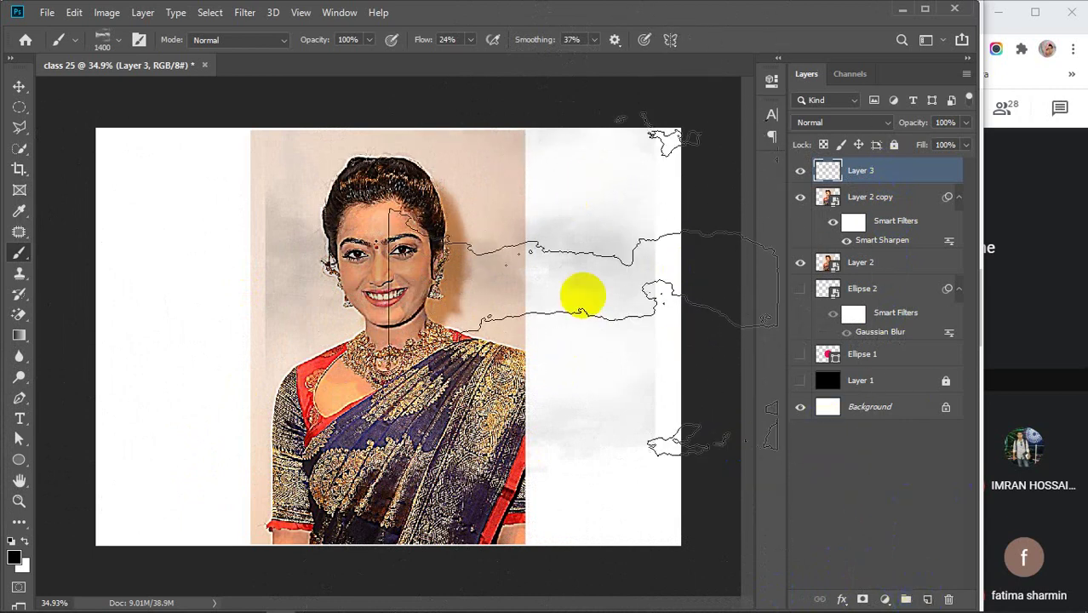
click(459, 408)
key(v)
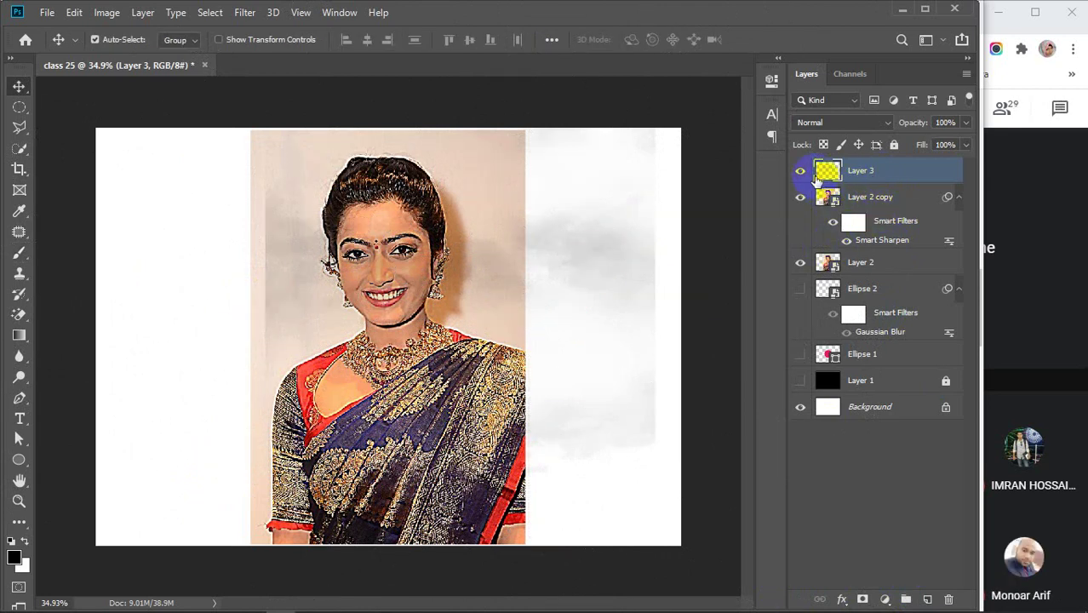
Switch to Chrome's oil paint photo editing results, examine more painted portraits, and return to Photoshop.
mouse_move(596, 605)
mouse_move(428, 601)
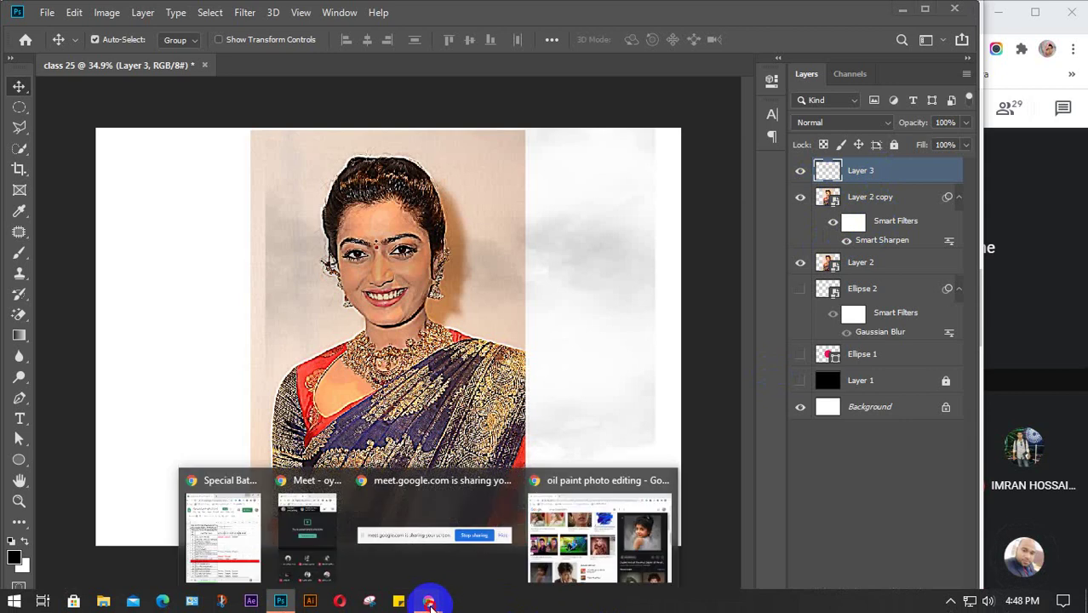
click(611, 549)
scroll(462, 443, down, 7)
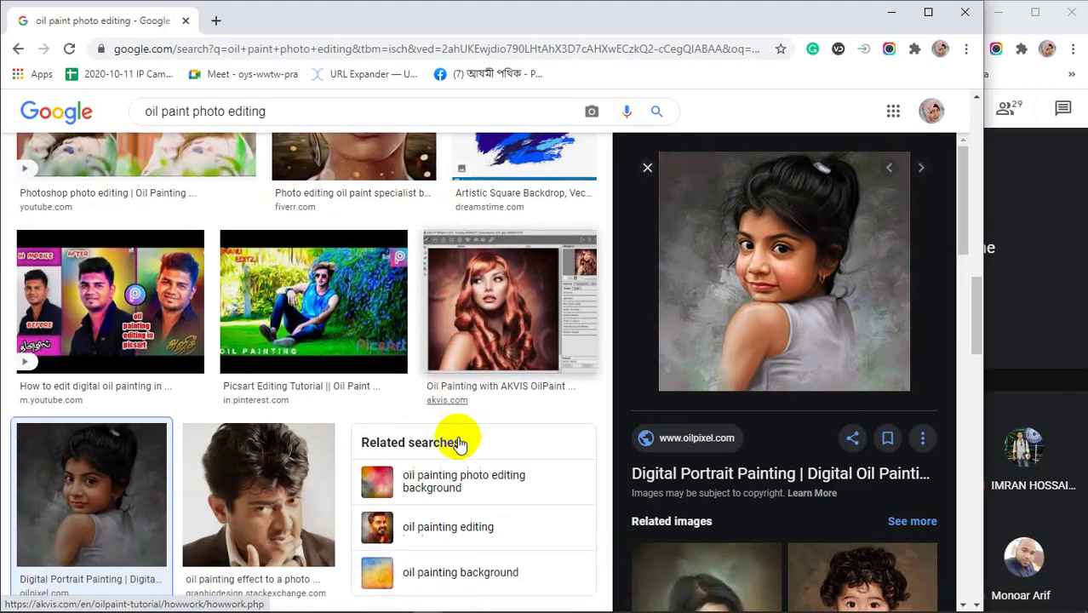
scroll(460, 442, down, 2)
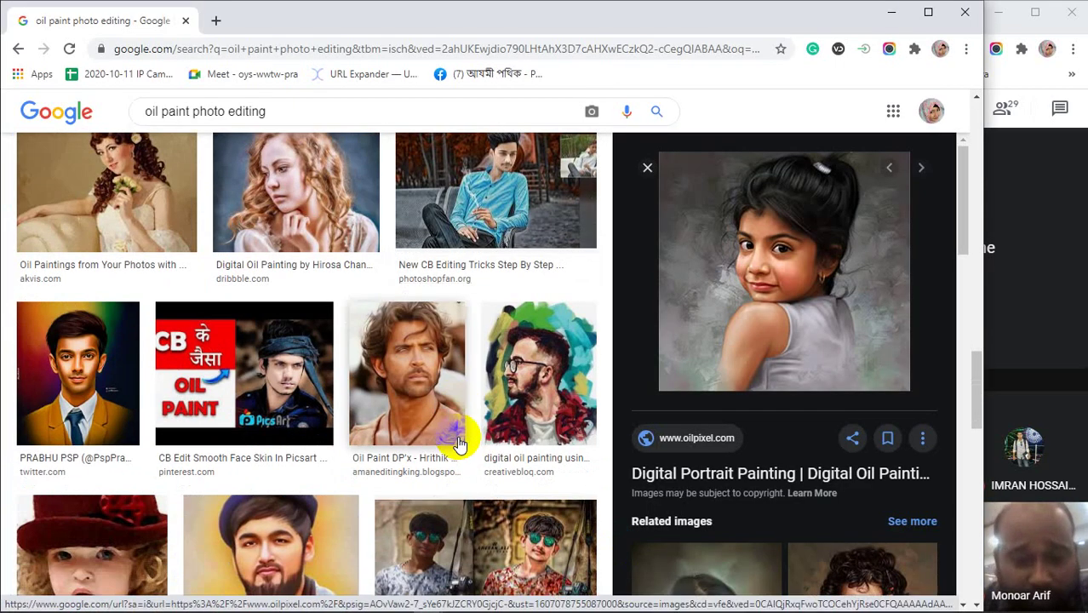
scroll(511, 426, up, 4)
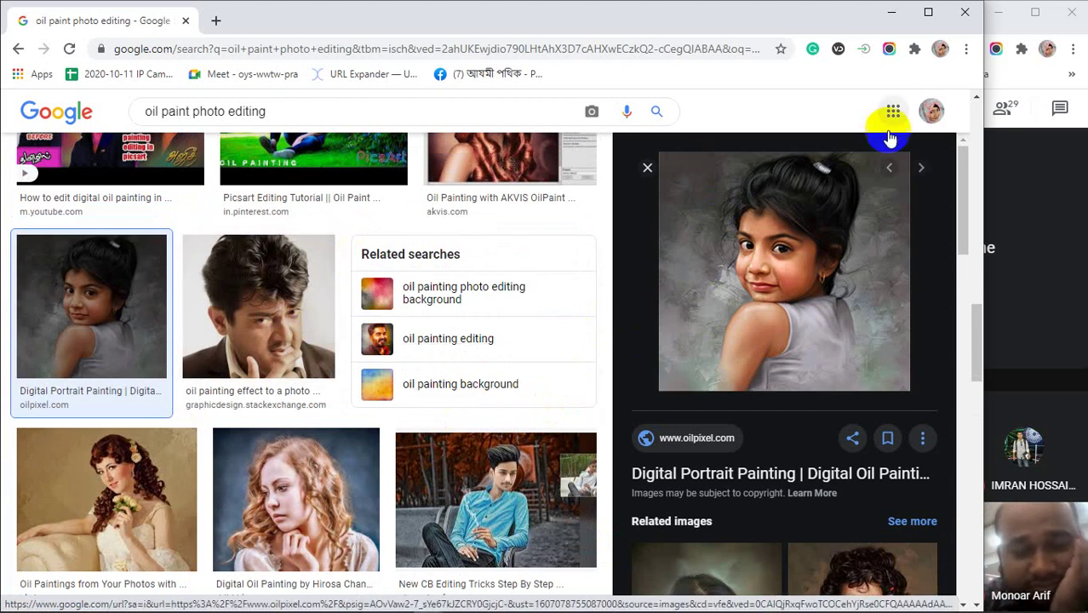
click(889, 13)
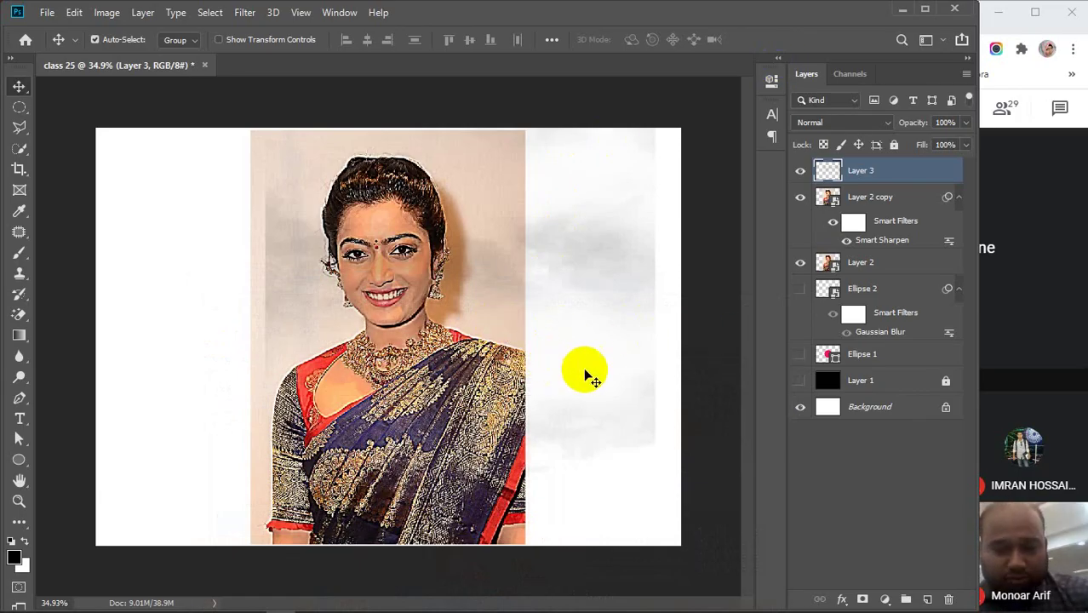
Hide the fog layer, Layer 3, and delete the sharpened Layer 2 copy.
drag(426, 303, 409, 322)
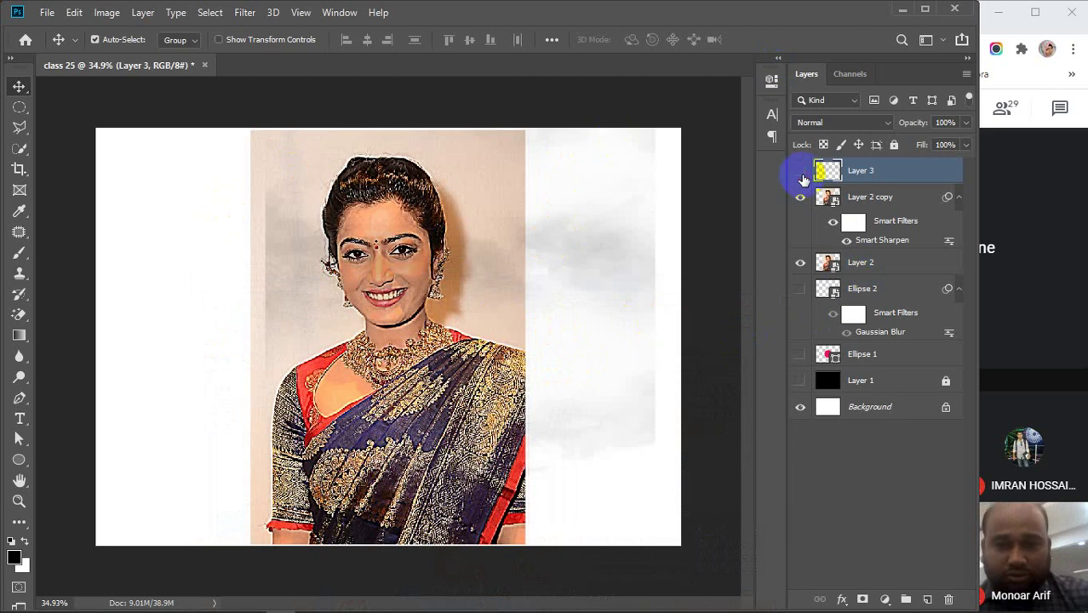
click(800, 171)
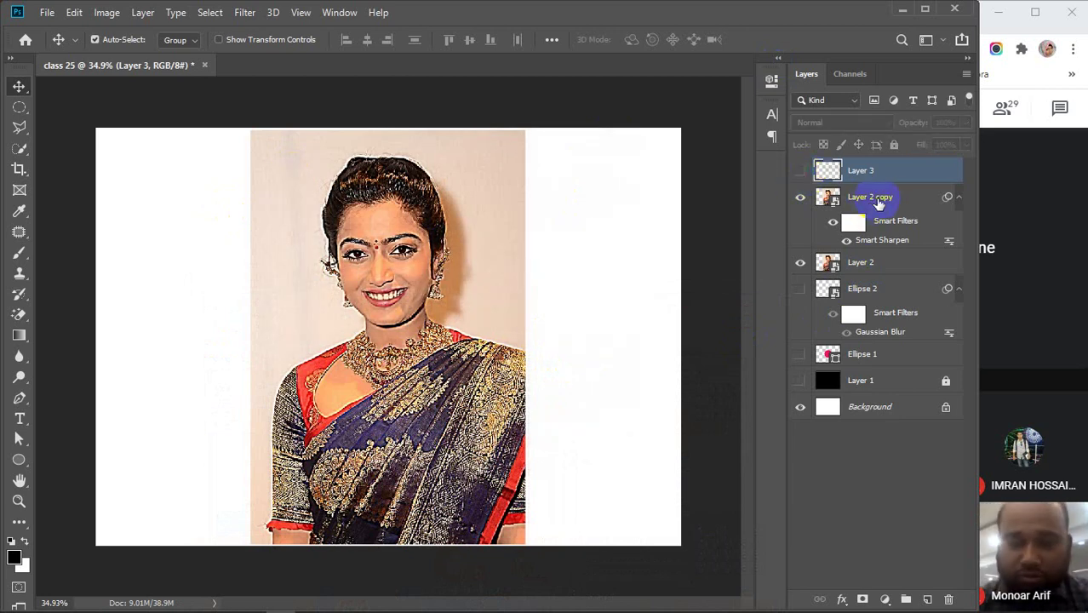
click(883, 196)
key(Delete)
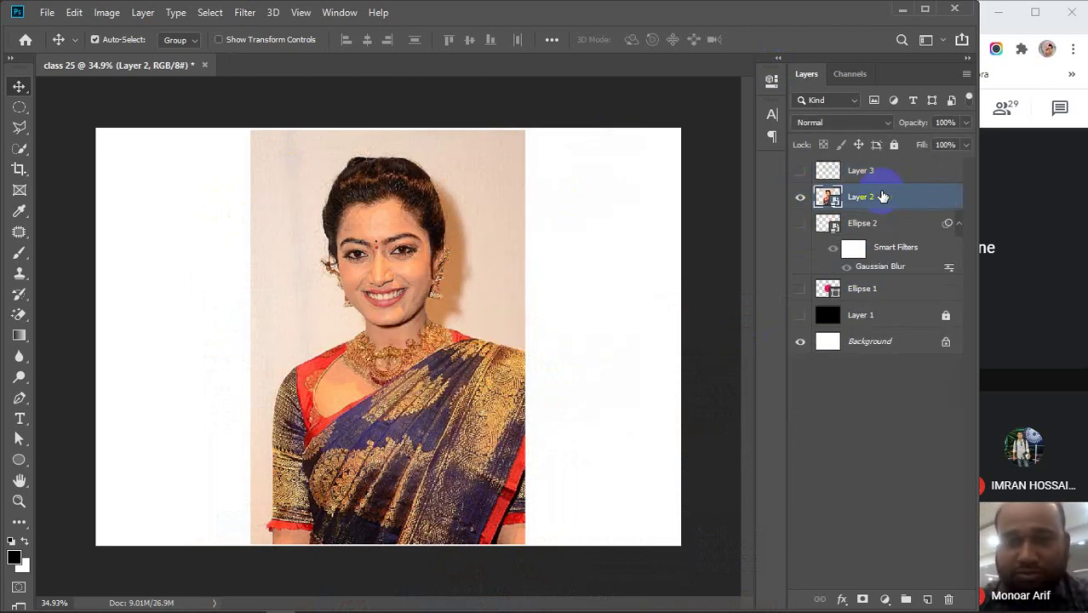
Preview the Emboss filter on Layer 2 with a height of 5 pixels and an amount of 195%, without applying it.
click(241, 12)
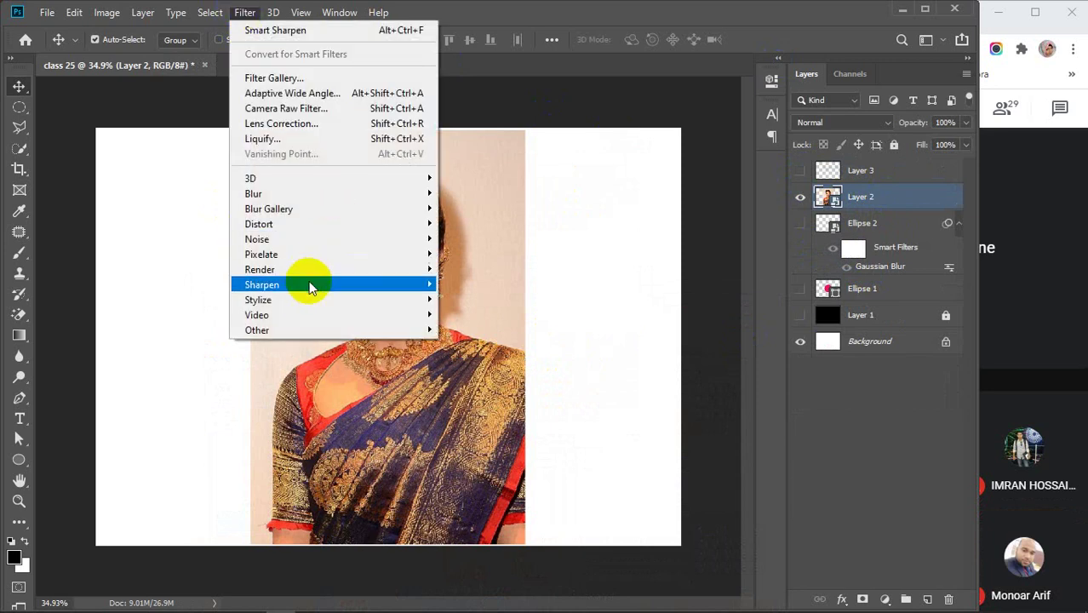
mouse_move(286, 306)
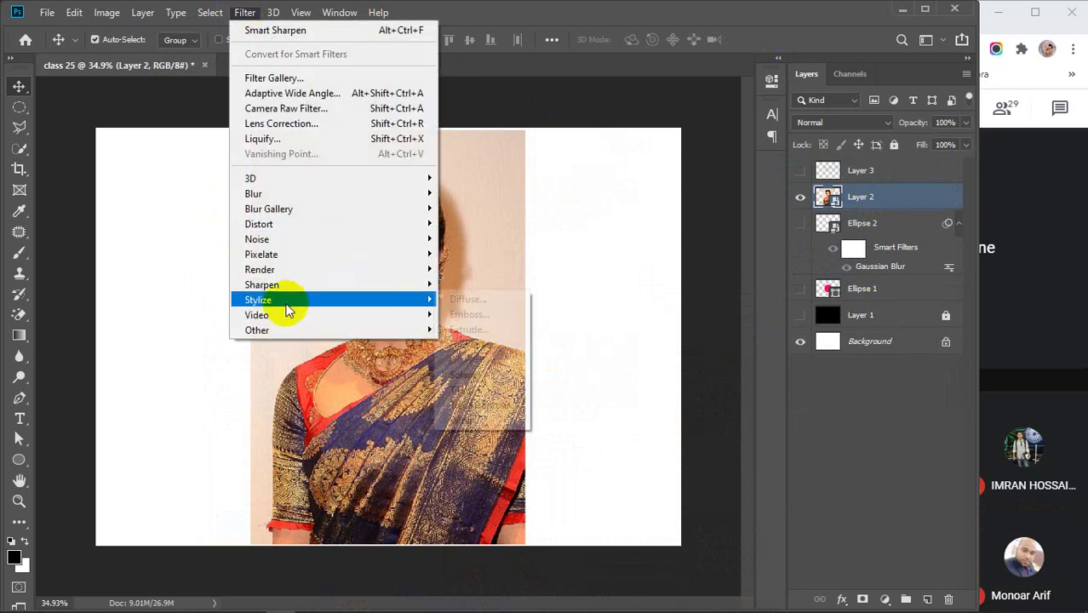
click(471, 315)
drag(509, 75, 655, 81)
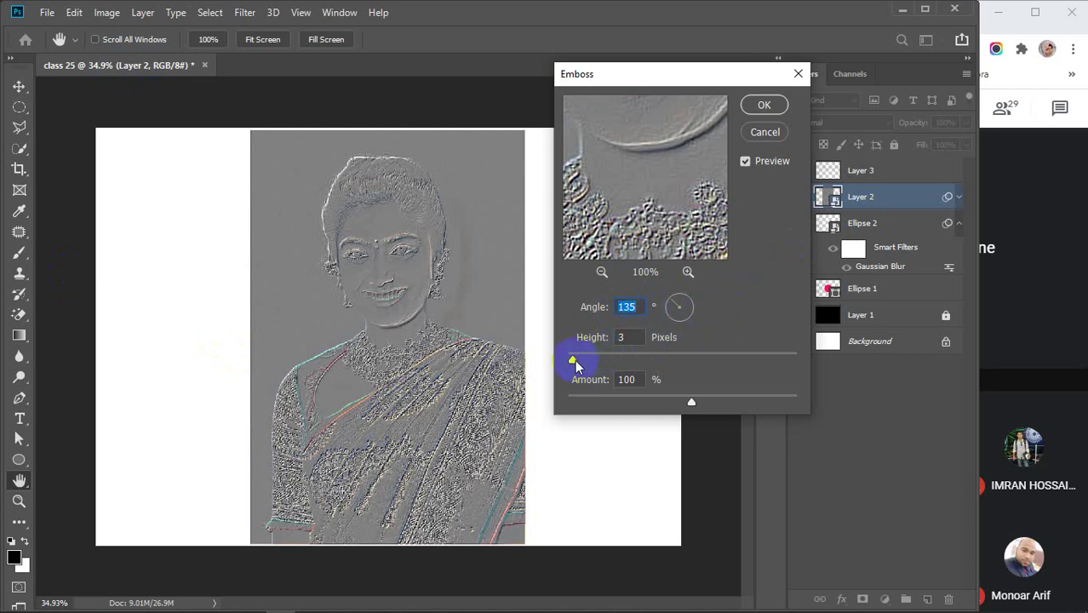
mouse_move(573, 362)
mouse_down()
mouse_move(755, 360)
mouse_move(573, 366)
mouse_up()
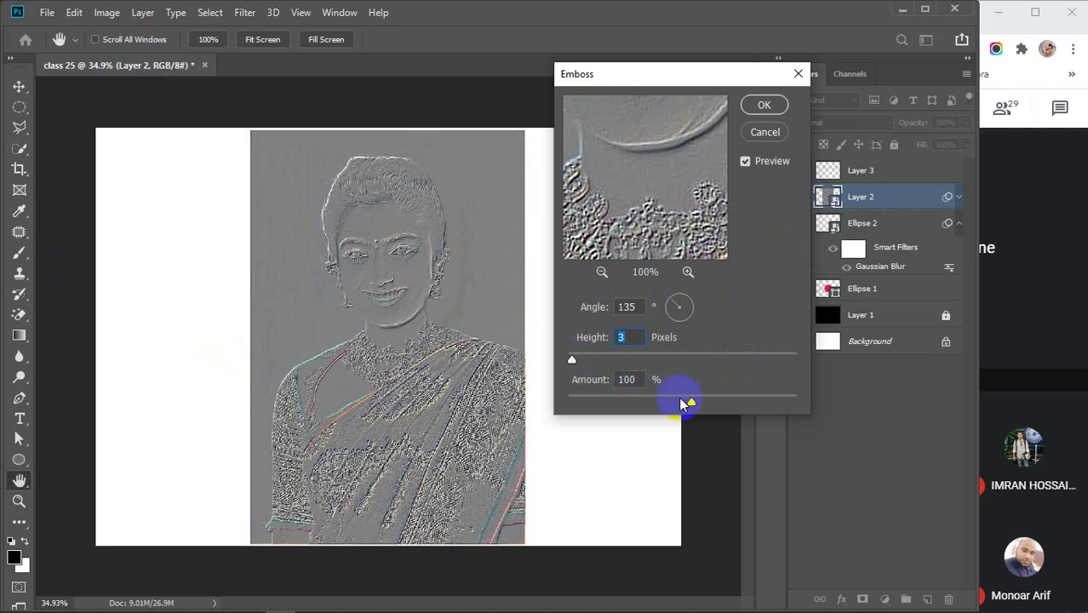
drag(691, 401, 750, 400)
drag(572, 359, 621, 362)
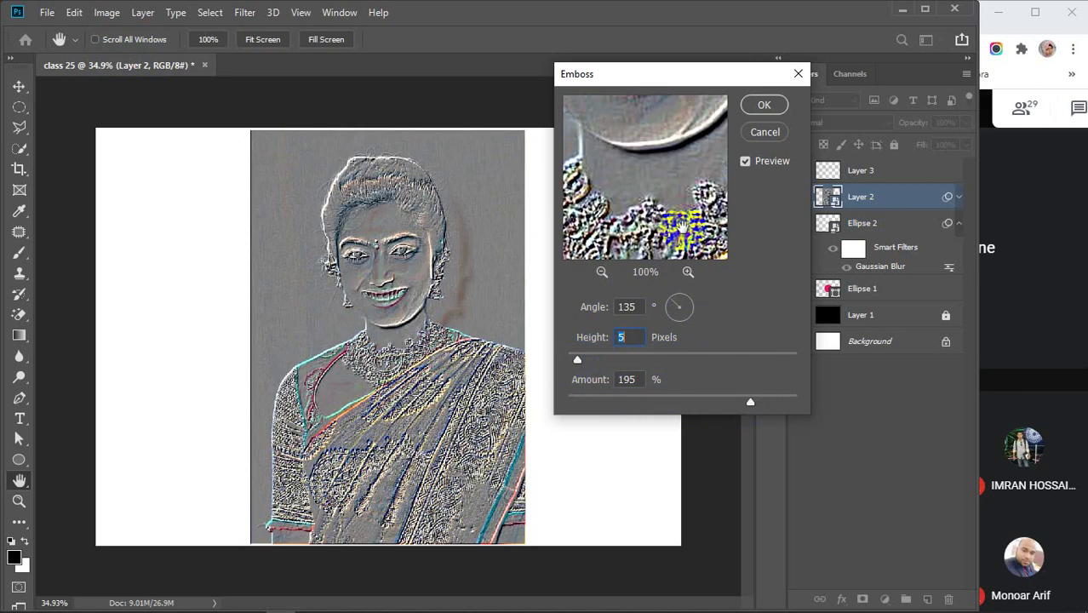
click(765, 132)
Preview the High Pass filter on Layer 2 with an increased radius, without applying it.
click(244, 12)
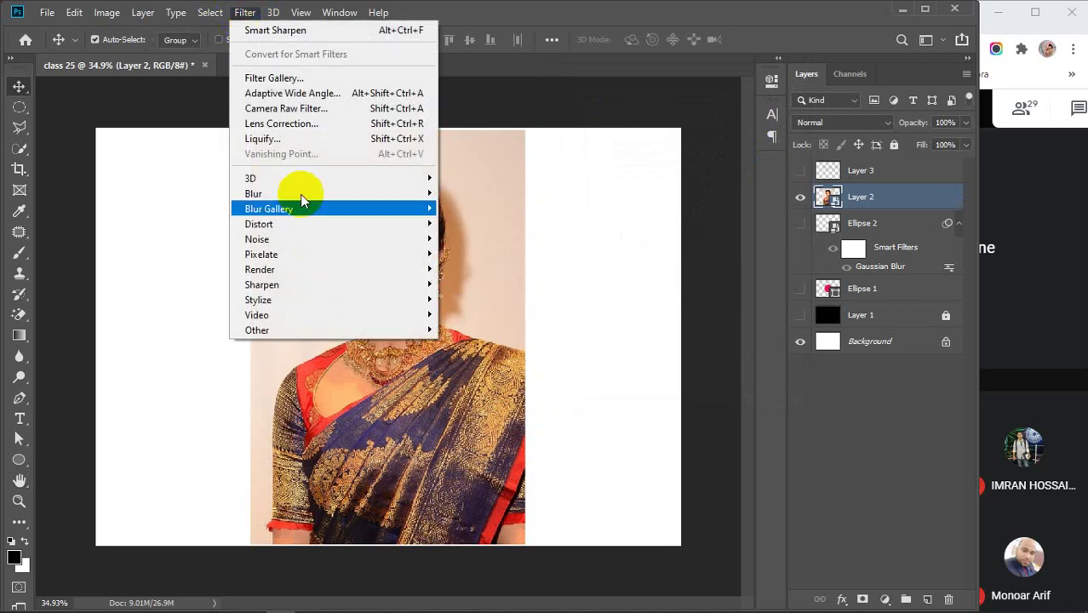
mouse_move(280, 329)
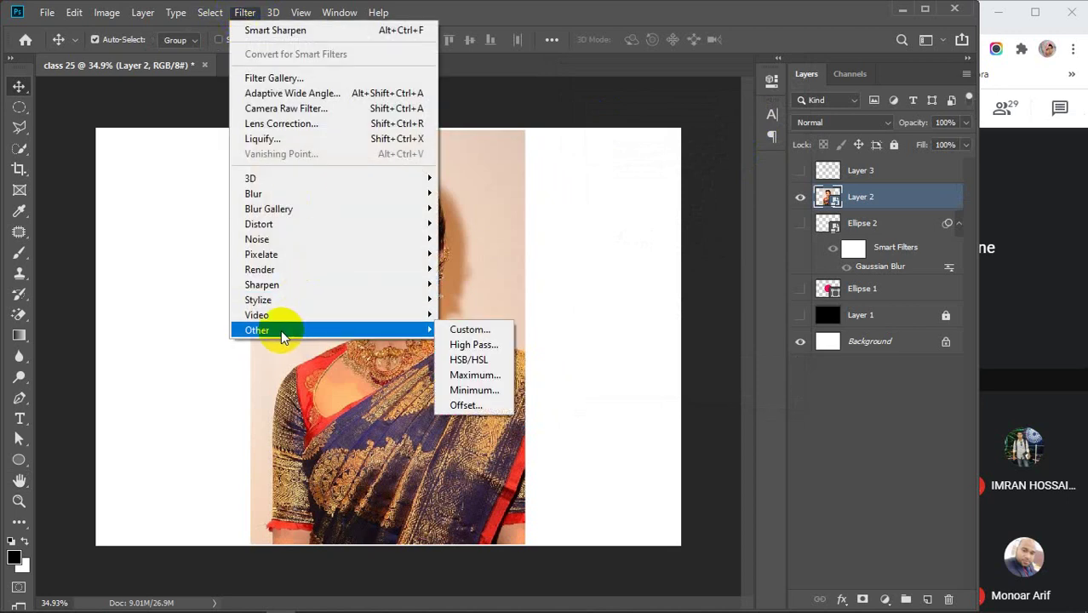
click(474, 345)
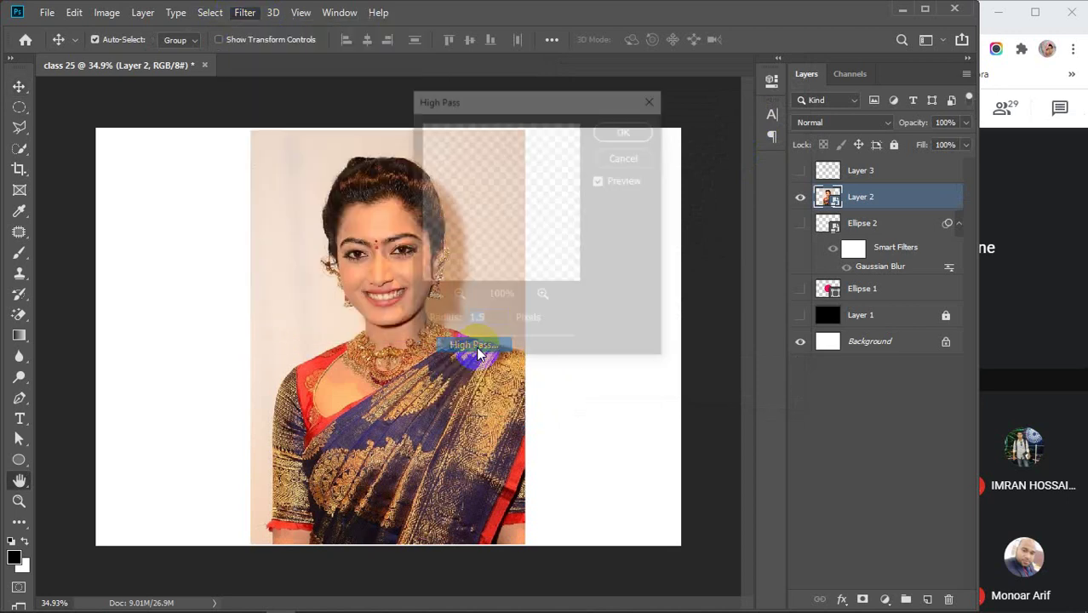
drag(498, 103, 662, 102)
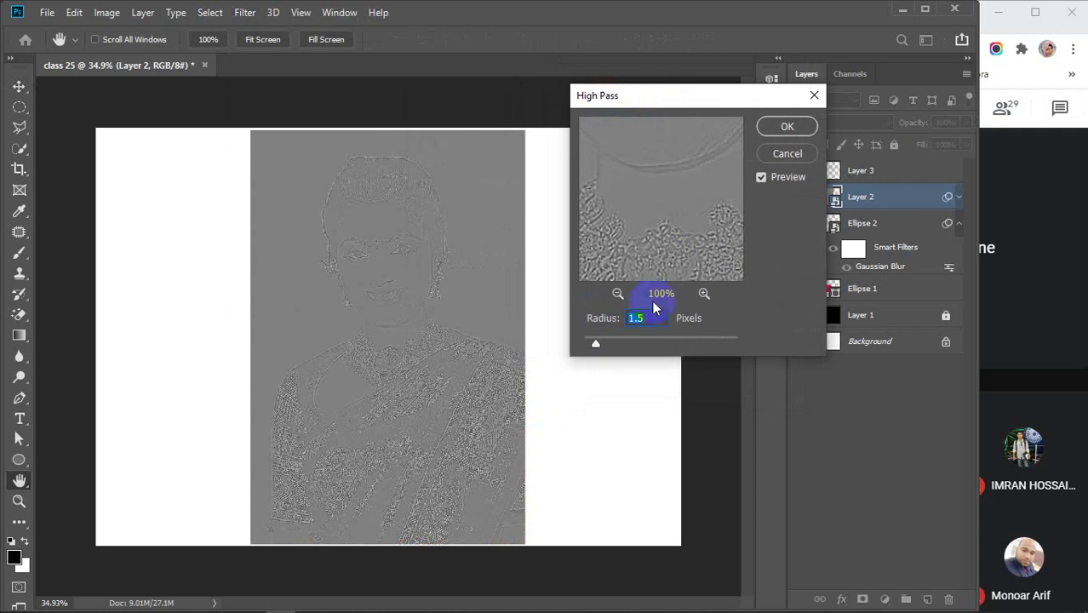
drag(595, 343, 652, 344)
click(786, 154)
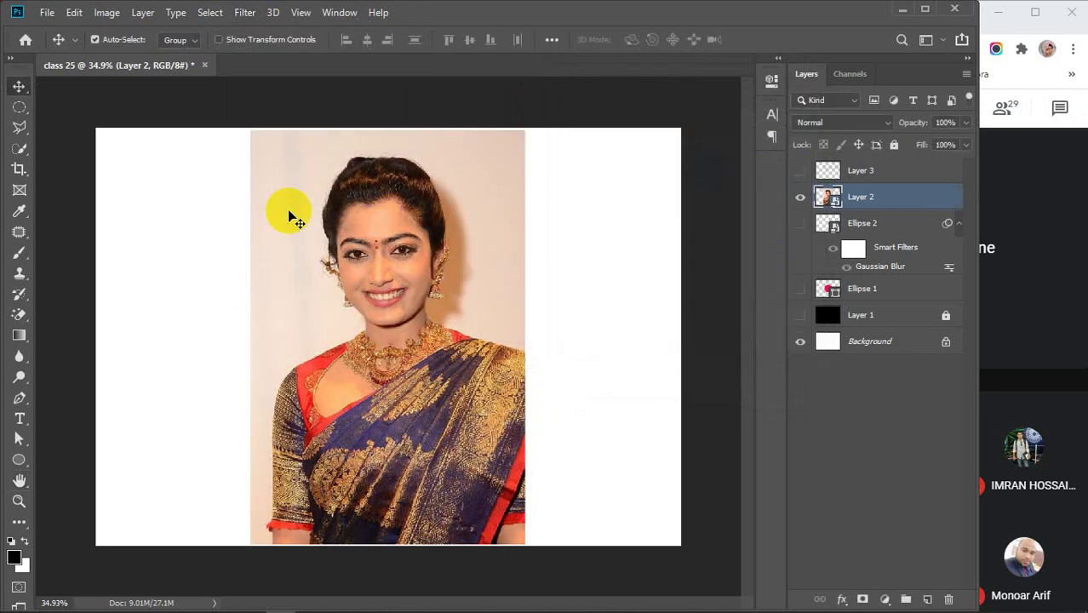
Check whether the Oil Paint filter is available among the Stylize filters for Layer 2.
click(244, 12)
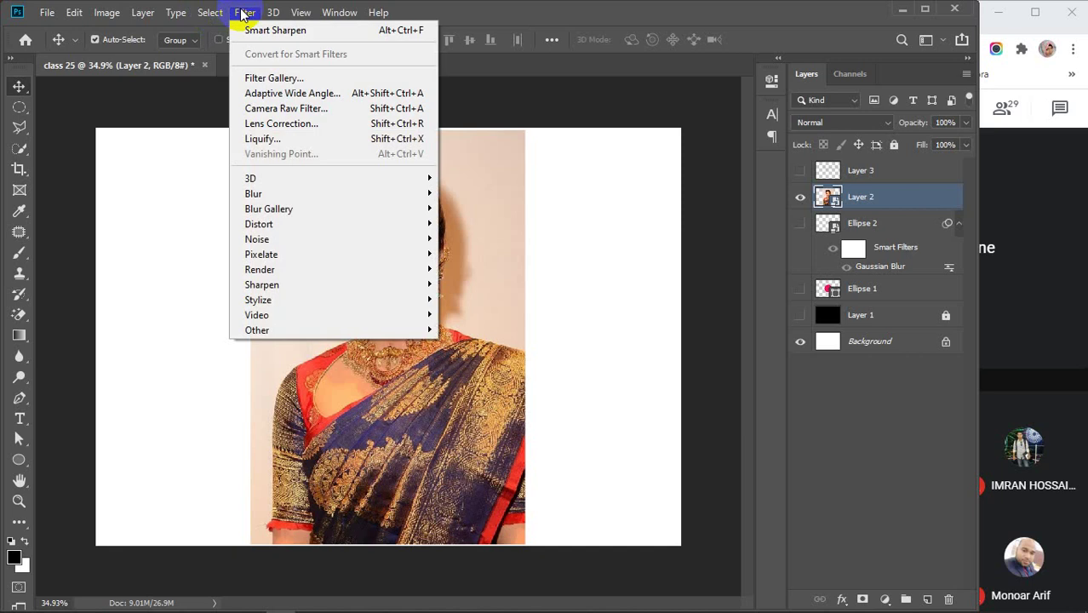
mouse_move(279, 304)
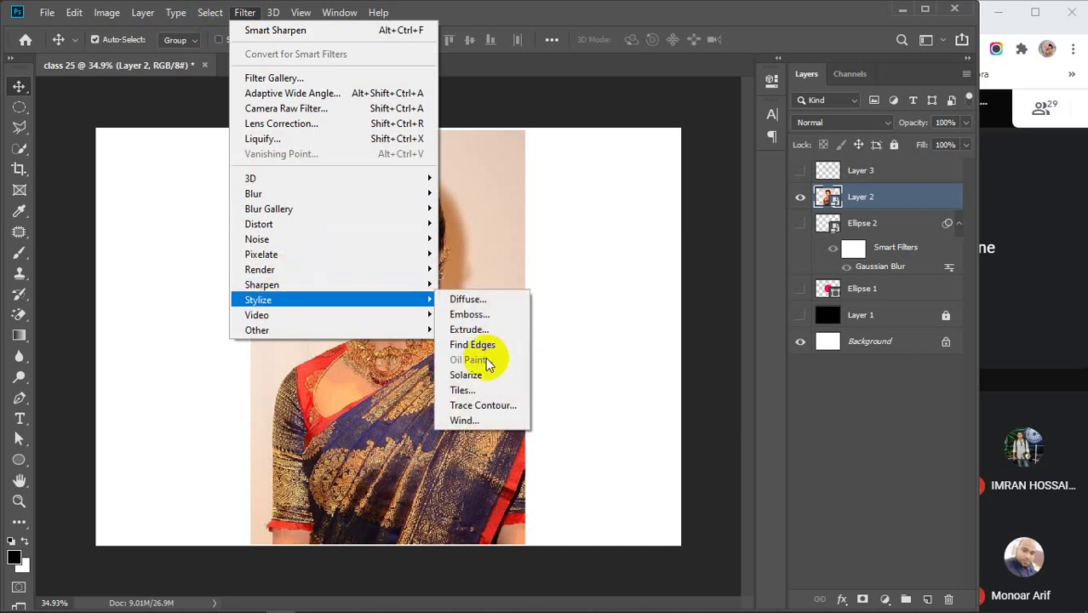
click(701, 227)
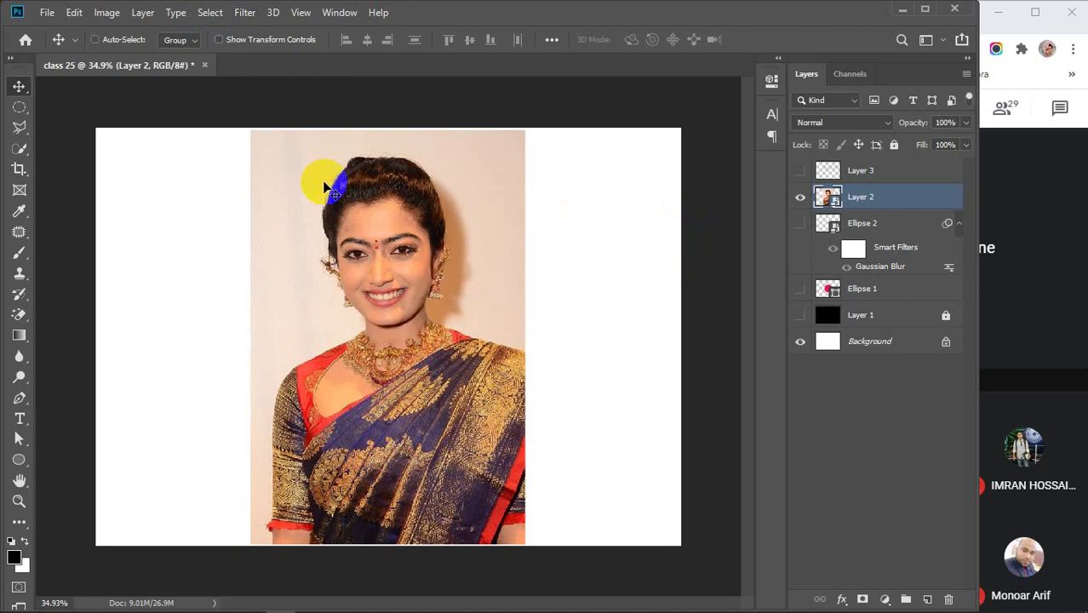
Open the Bangladesh January calendar image from the Desktop and check its Stylize filters for Oil Paint.
key(ctrl+o)
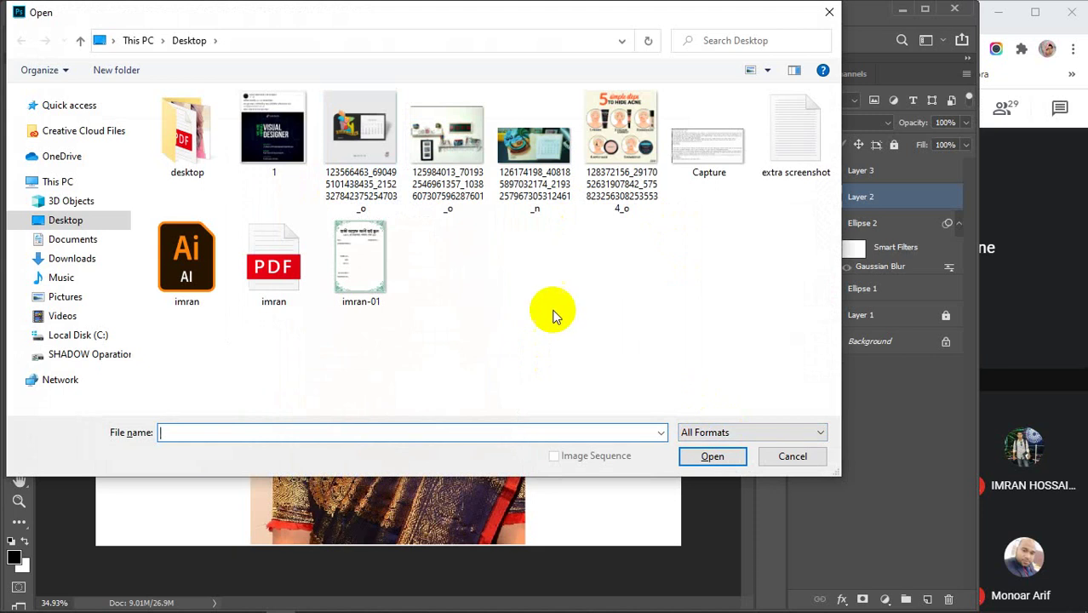
click(373, 129)
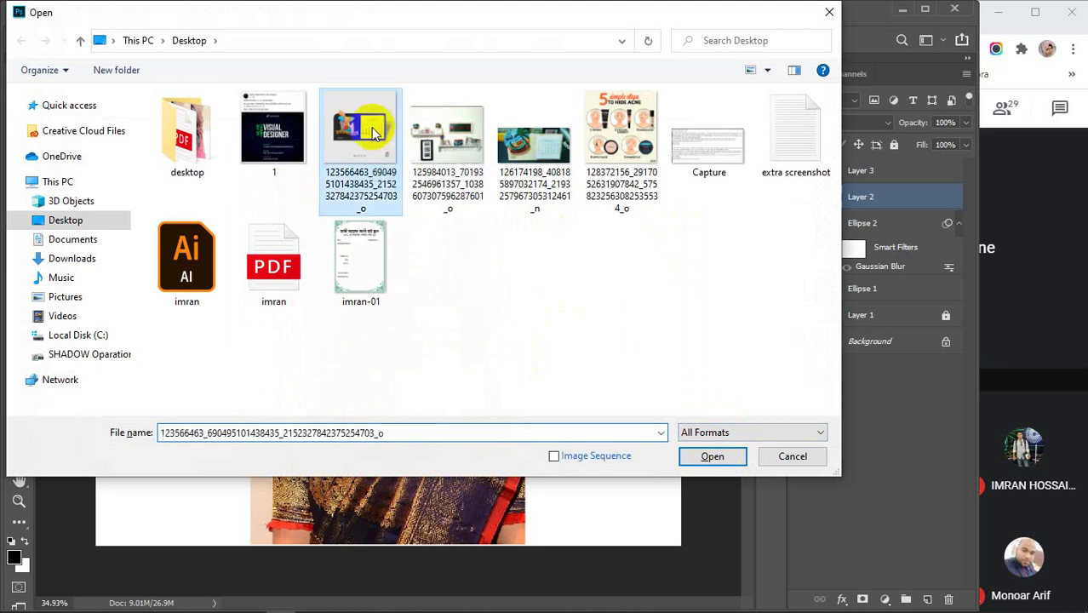
click(712, 456)
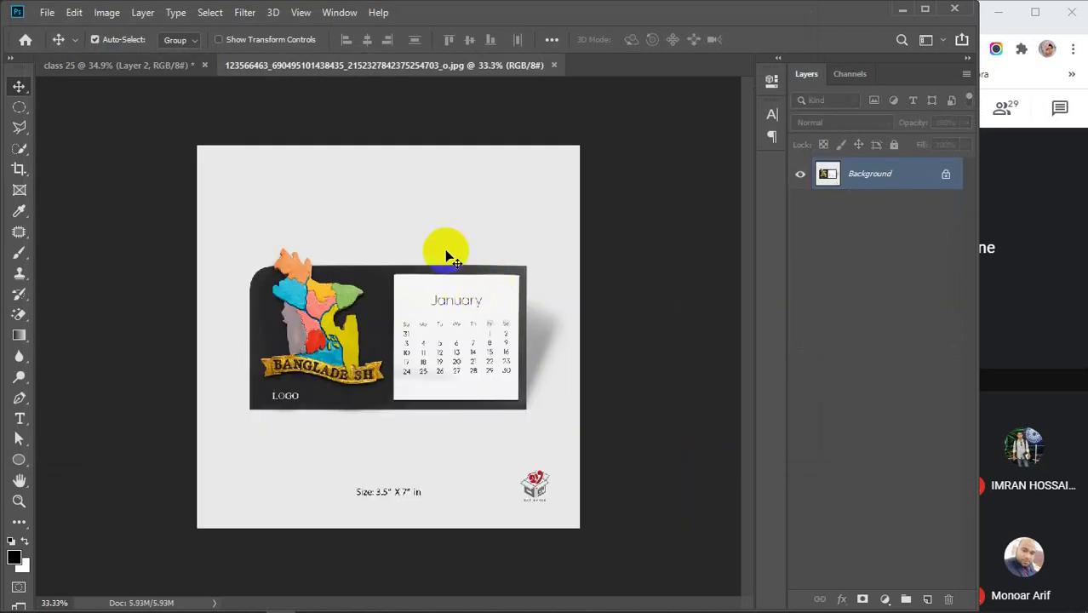
click(244, 13)
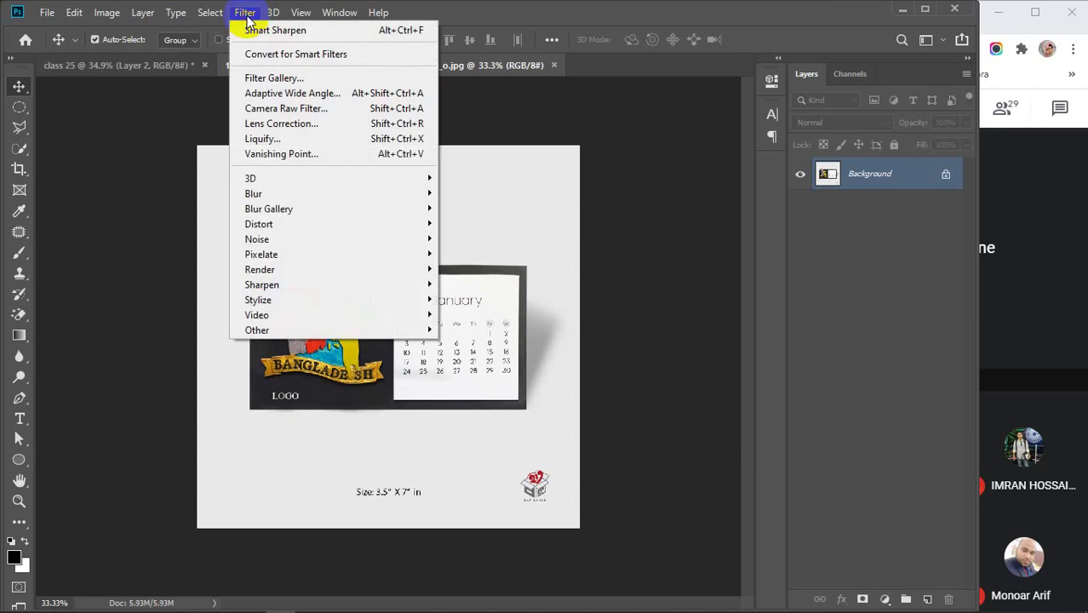
mouse_move(275, 304)
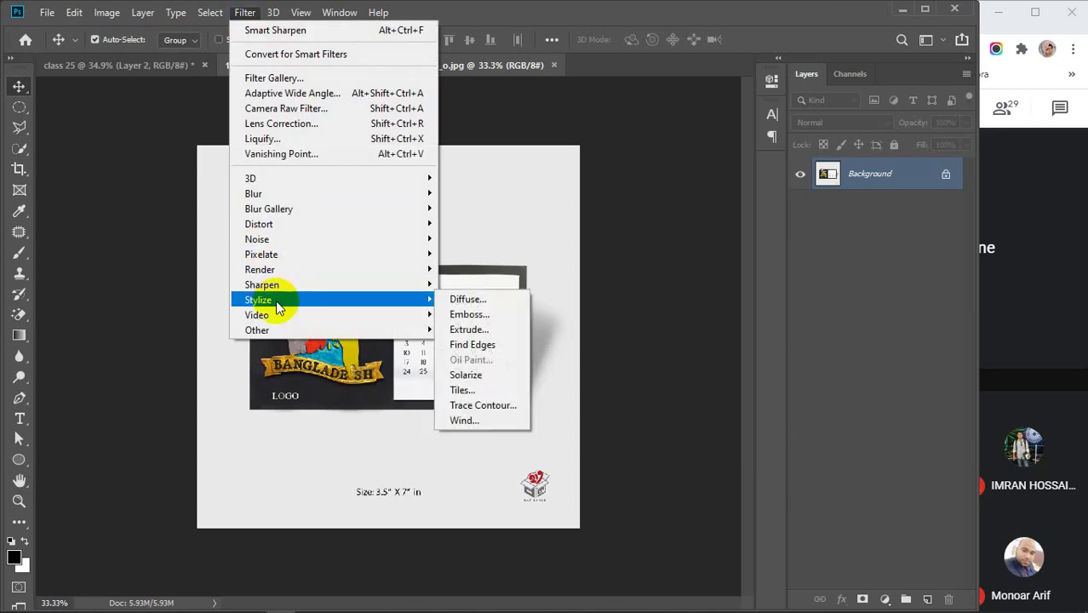
Unlock the calendar image's background layer and convert it to a smart object.
click(469, 361)
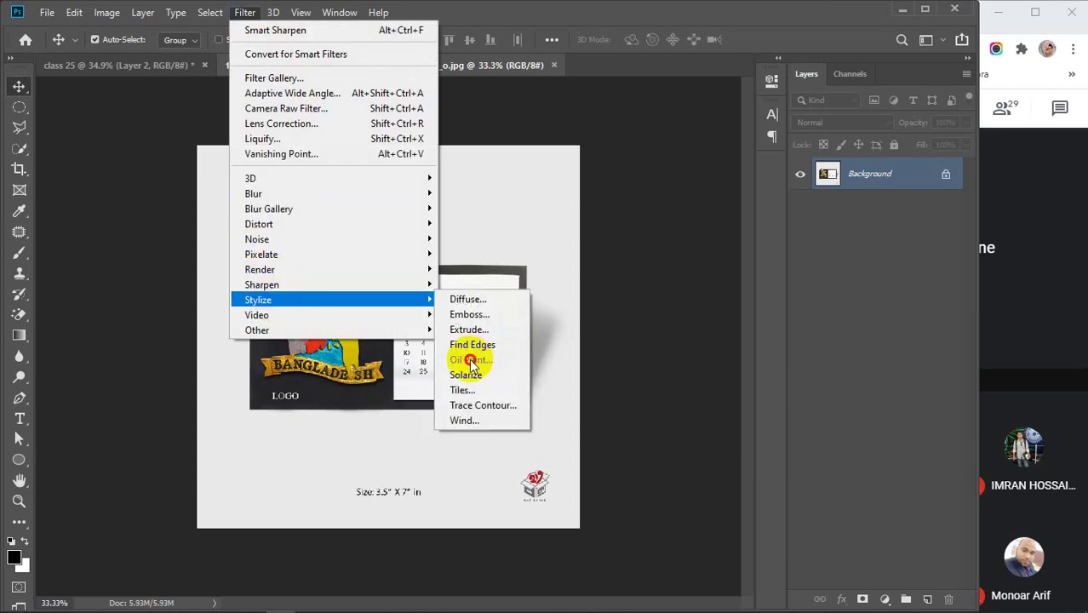
click(902, 181)
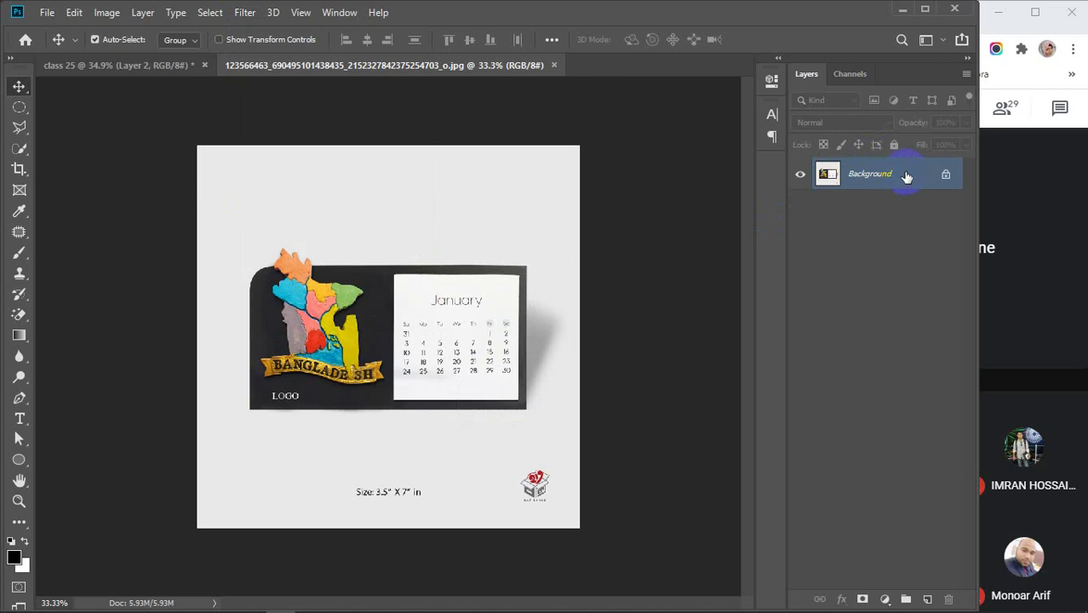
click(945, 174)
right_click(900, 173)
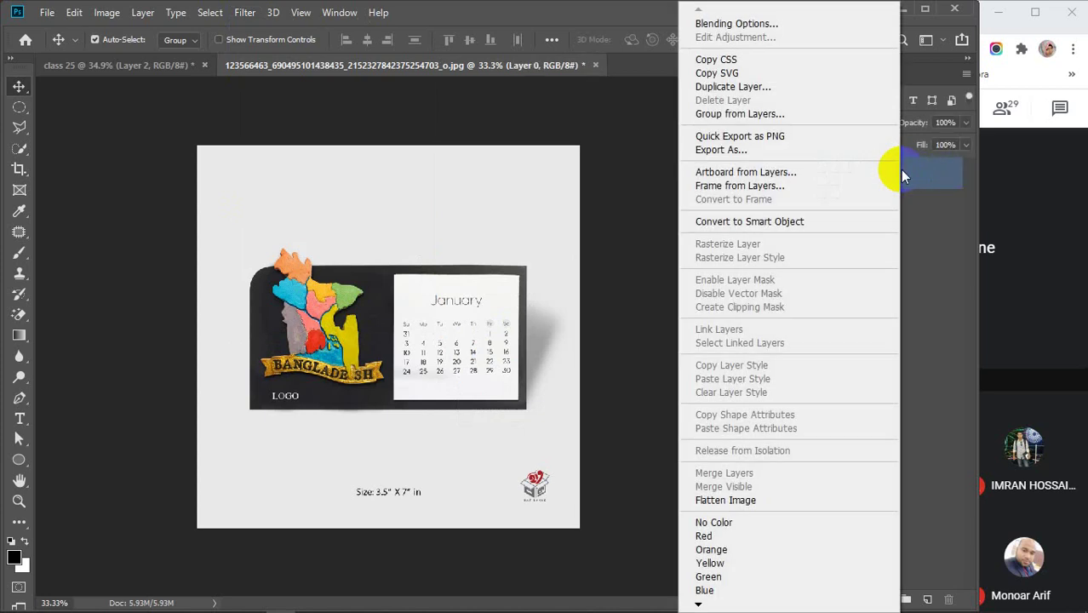
click(808, 222)
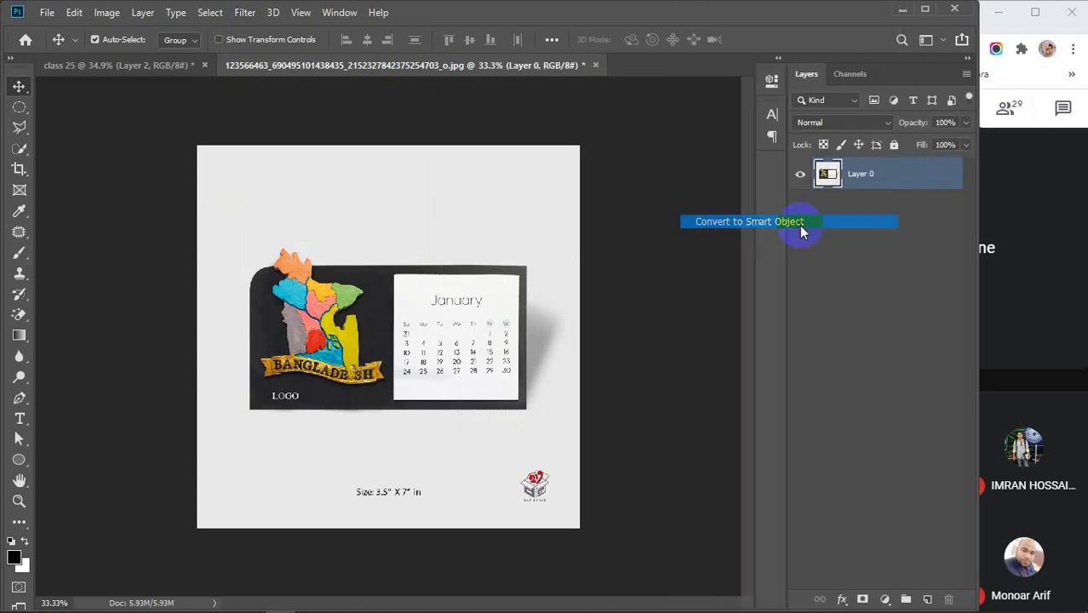
Check whether the Oil Paint filter is available for the converted smart object.
click(245, 13)
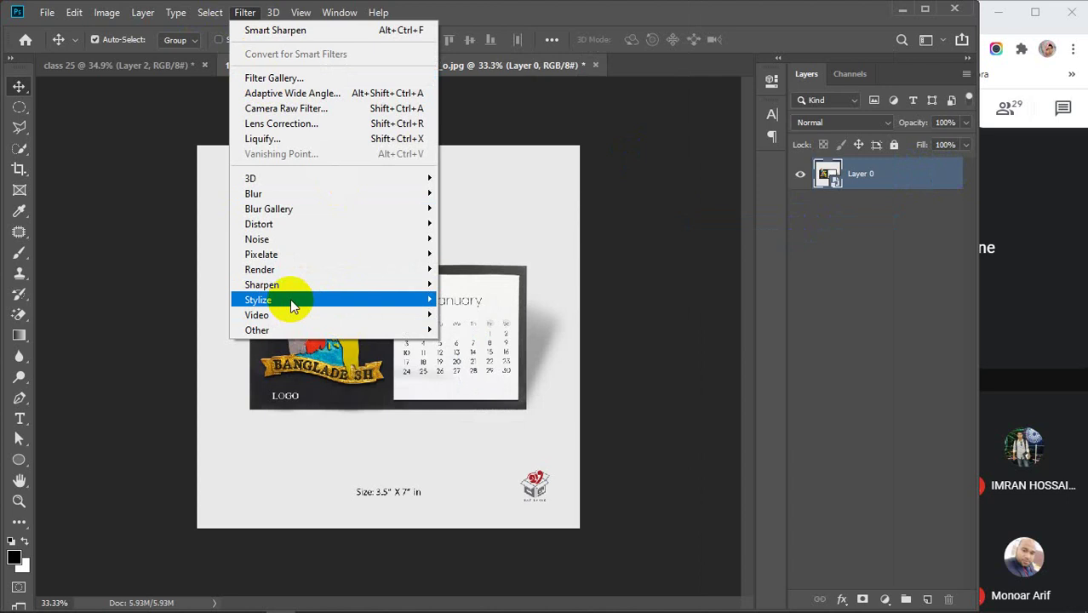
mouse_move(424, 302)
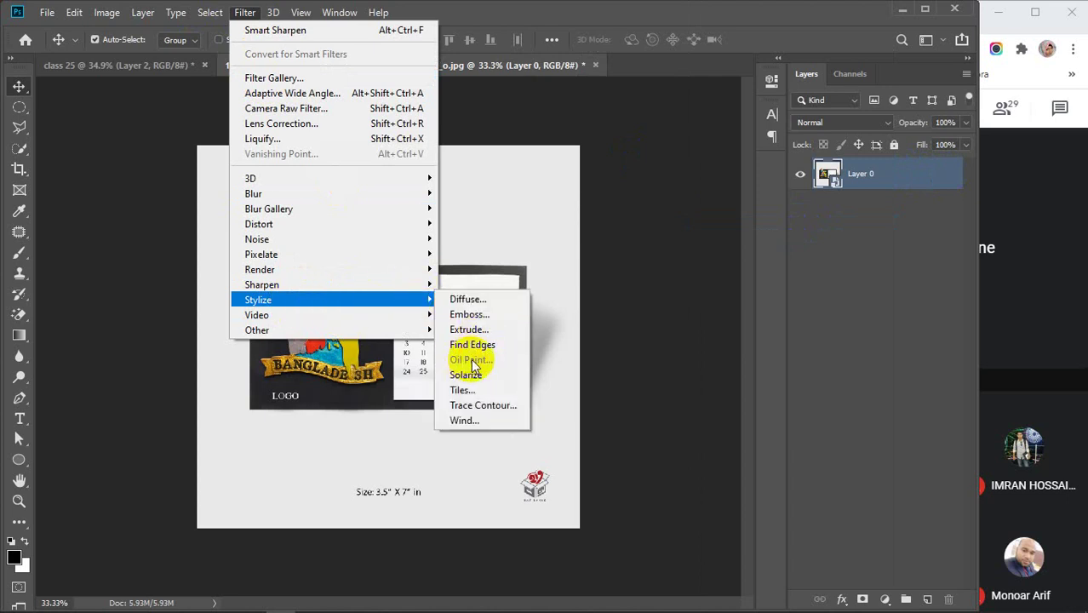
click(885, 174)
right_click(886, 174)
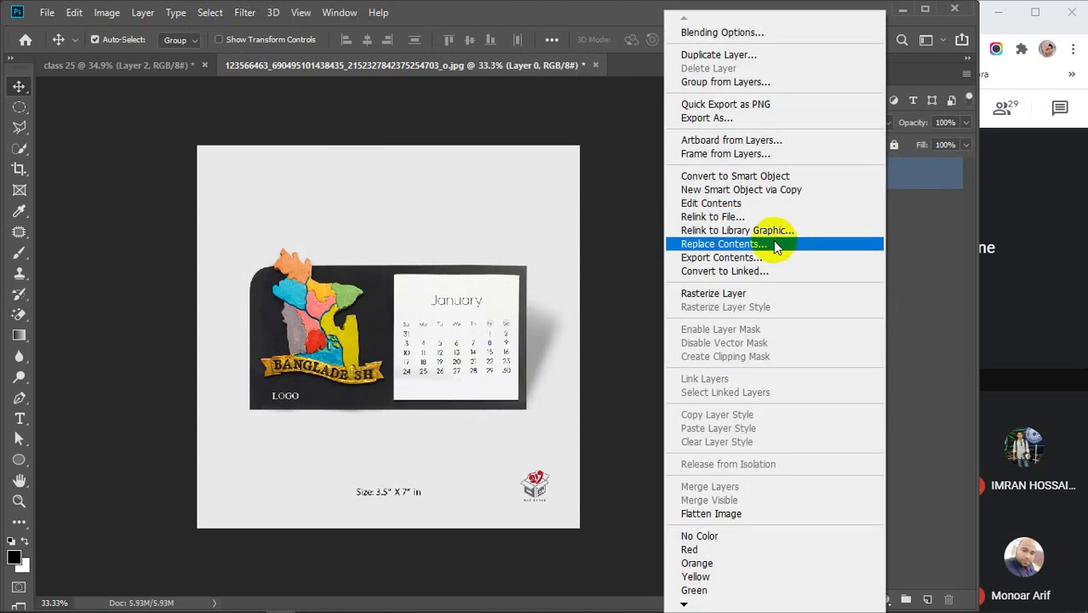
View the 3D preferences and leave them without making changes.
click(73, 18)
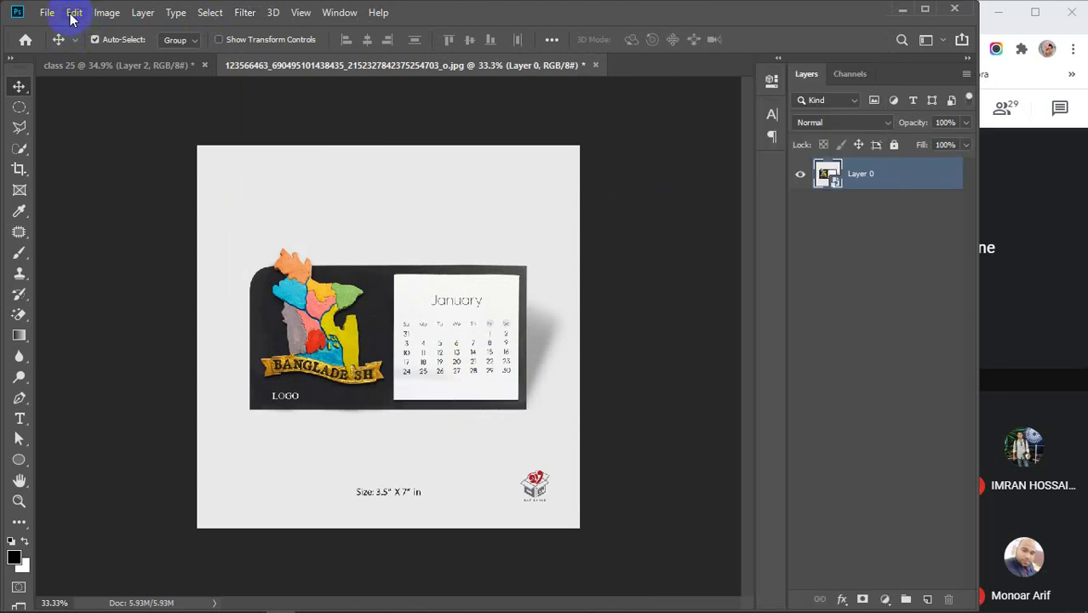
click(73, 18)
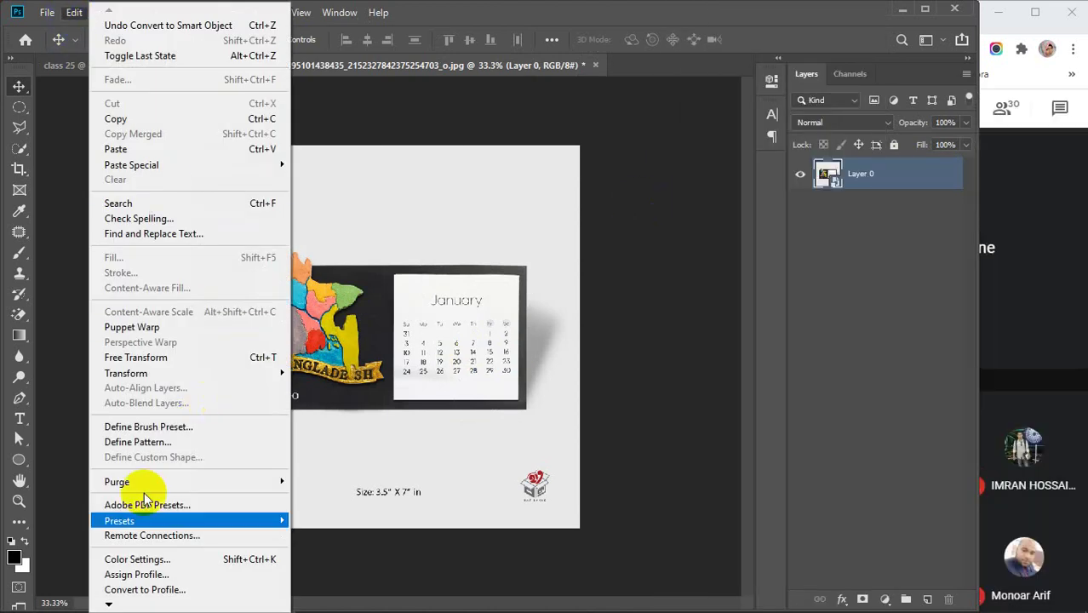
mouse_move(119, 606)
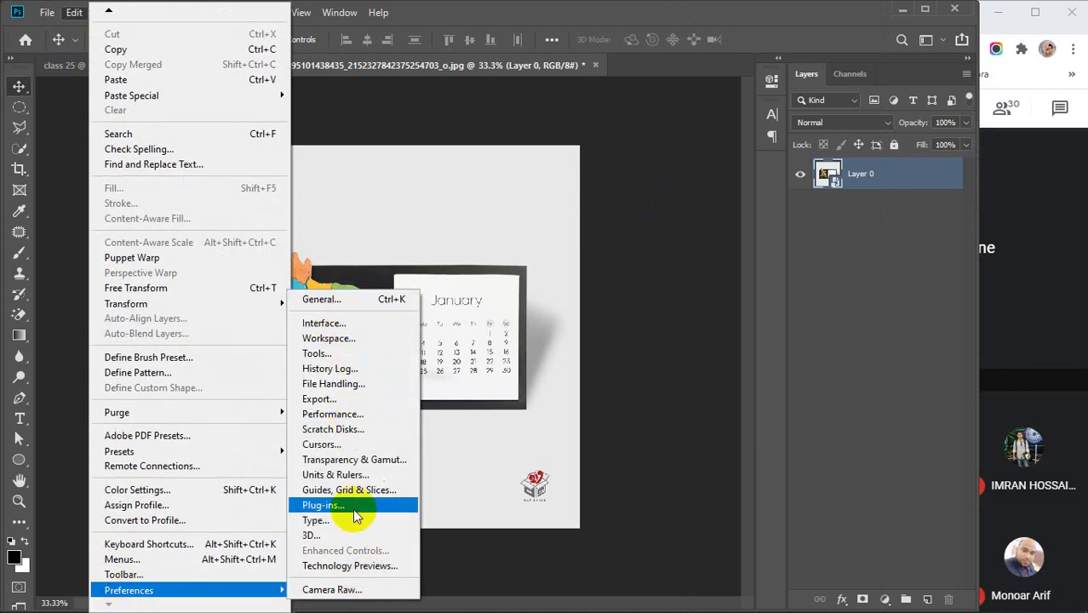
click(328, 534)
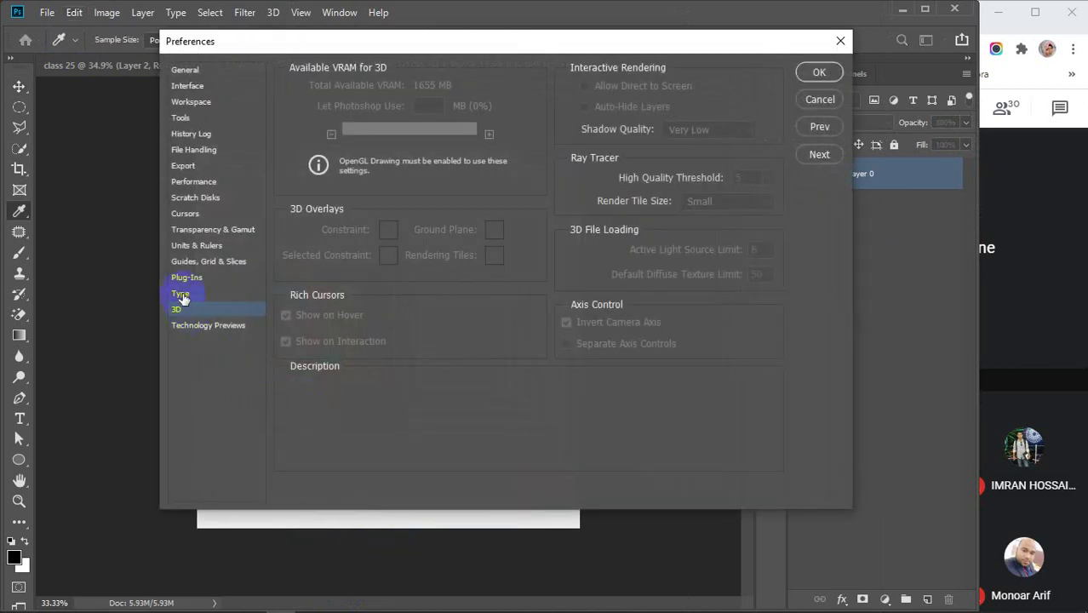
click(819, 99)
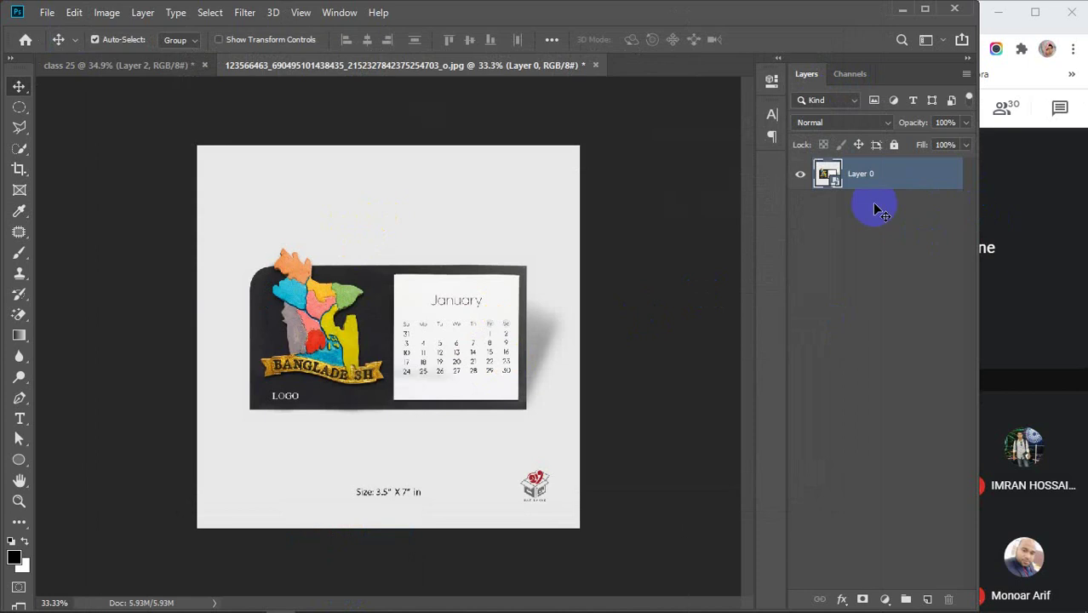
Close the calendar image without saving and delete Layer 3 from the class 25 document.
click(595, 65)
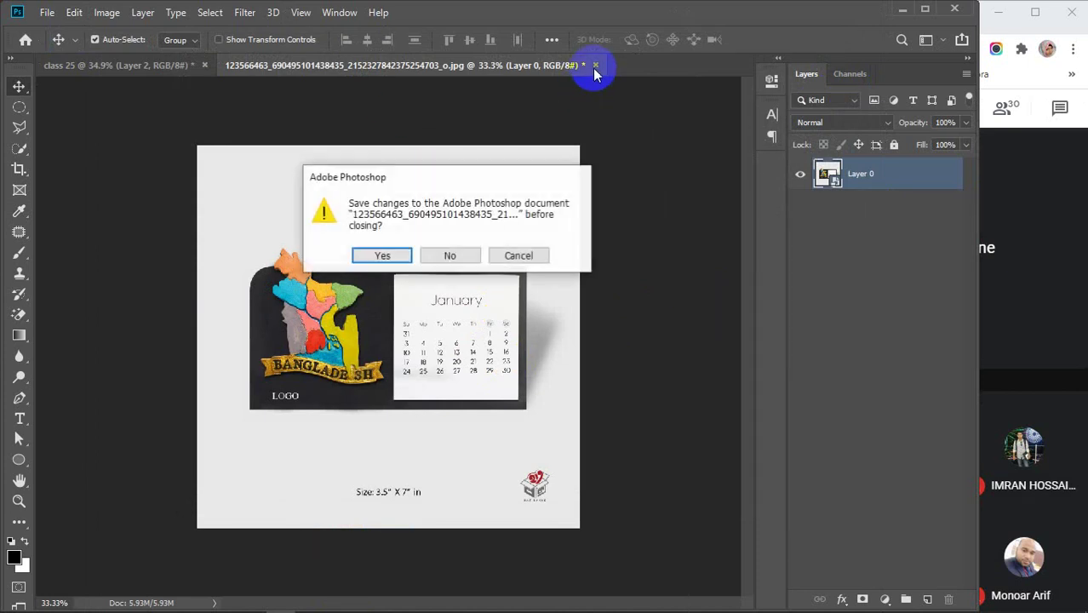
click(450, 251)
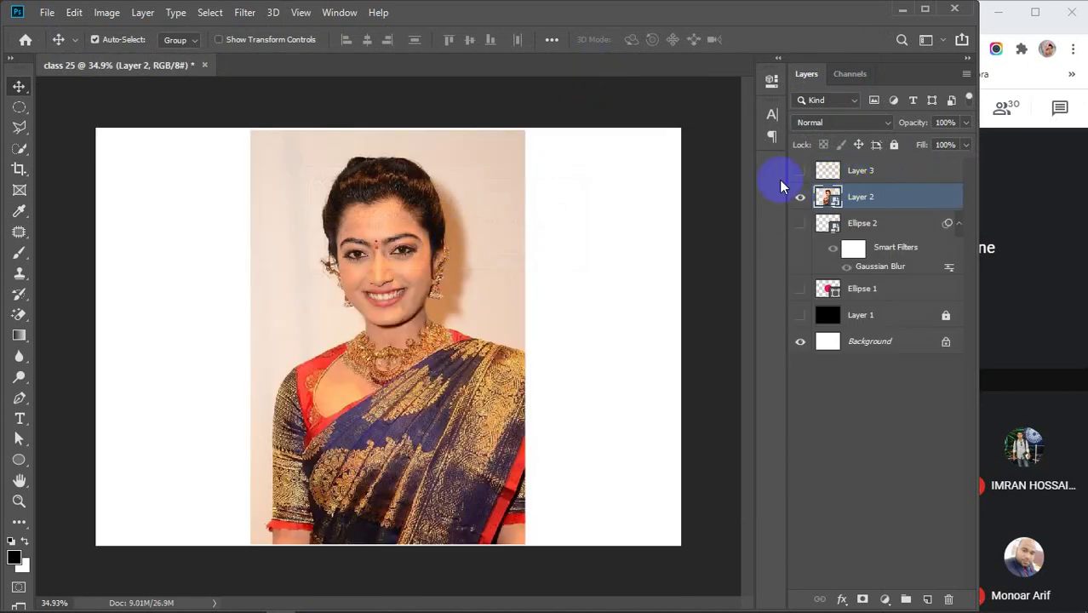
click(859, 172)
key(Delete)
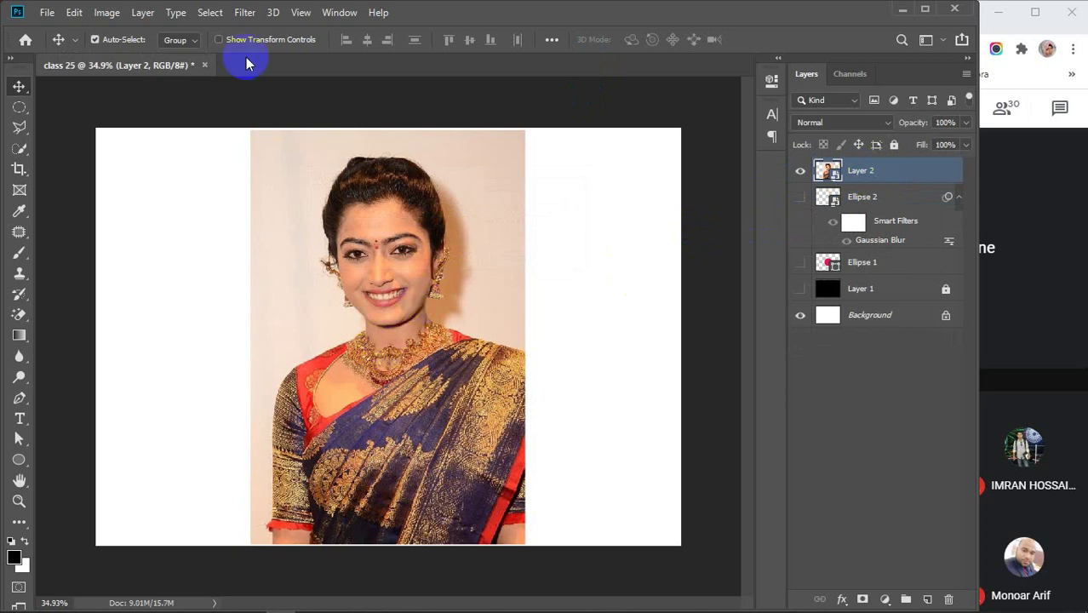
click(244, 12)
click(585, 281)
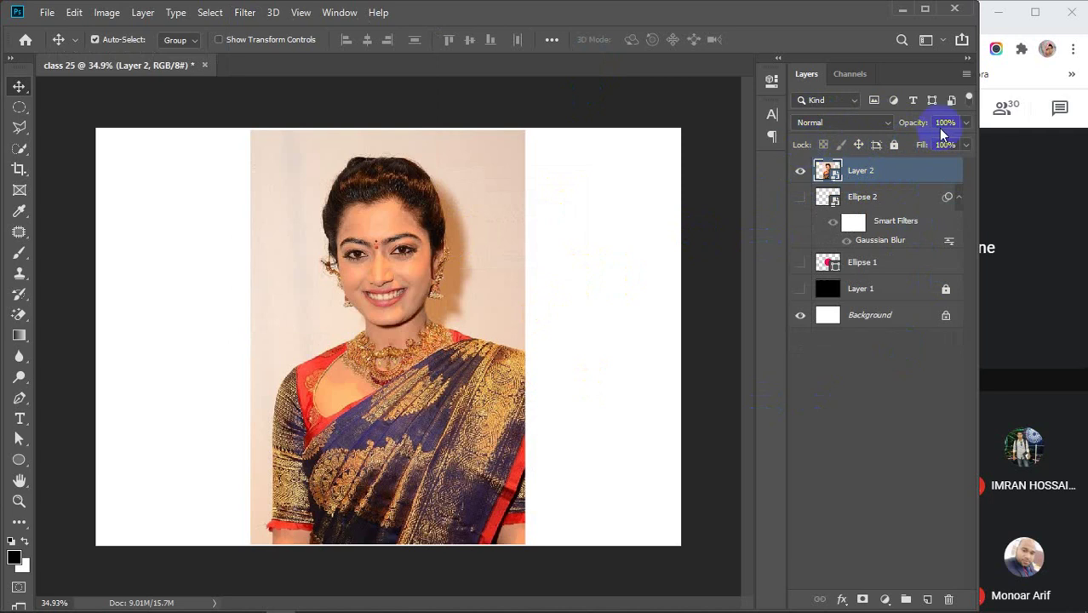
click(883, 121)
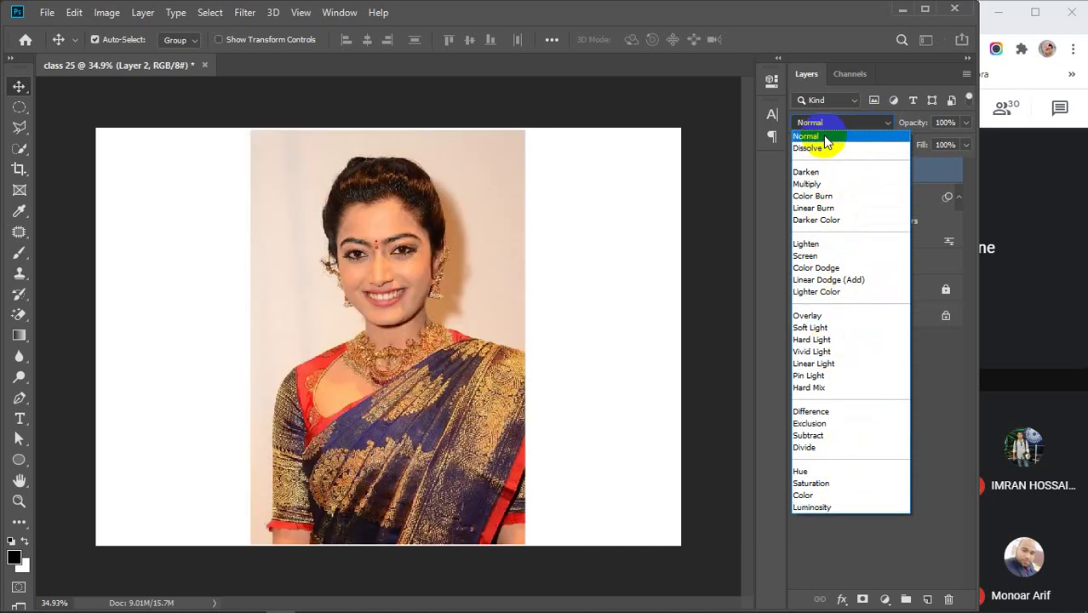
click(870, 551)
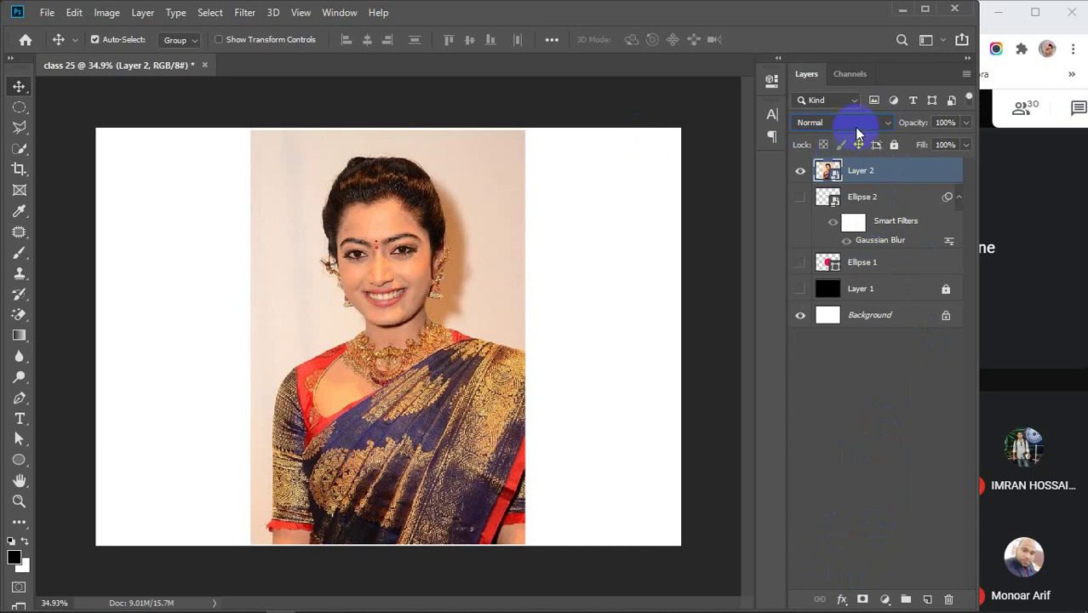
click(106, 12)
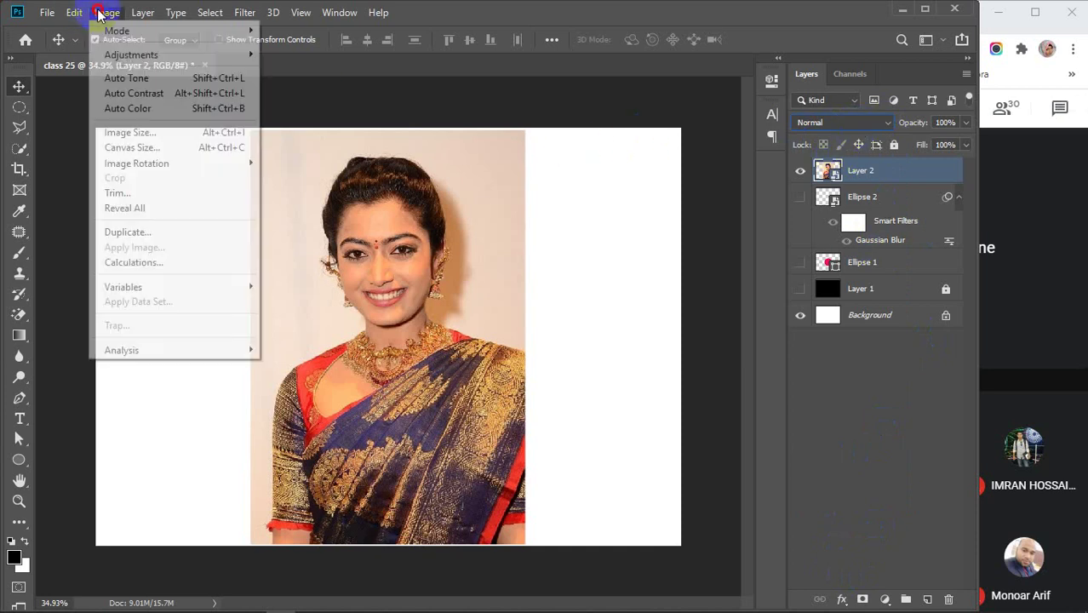
click(719, 199)
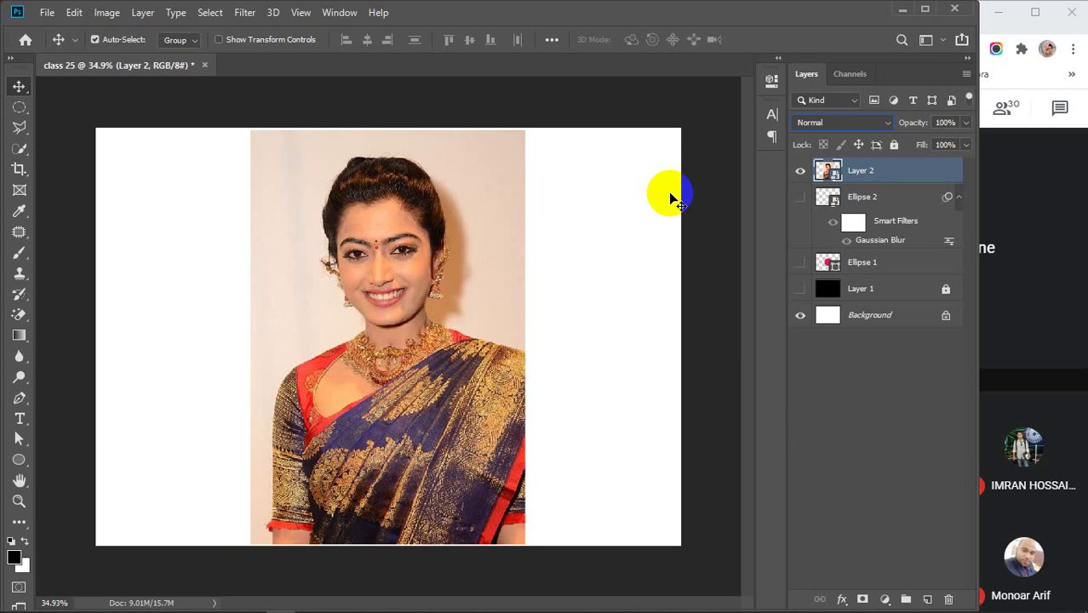
click(798, 173)
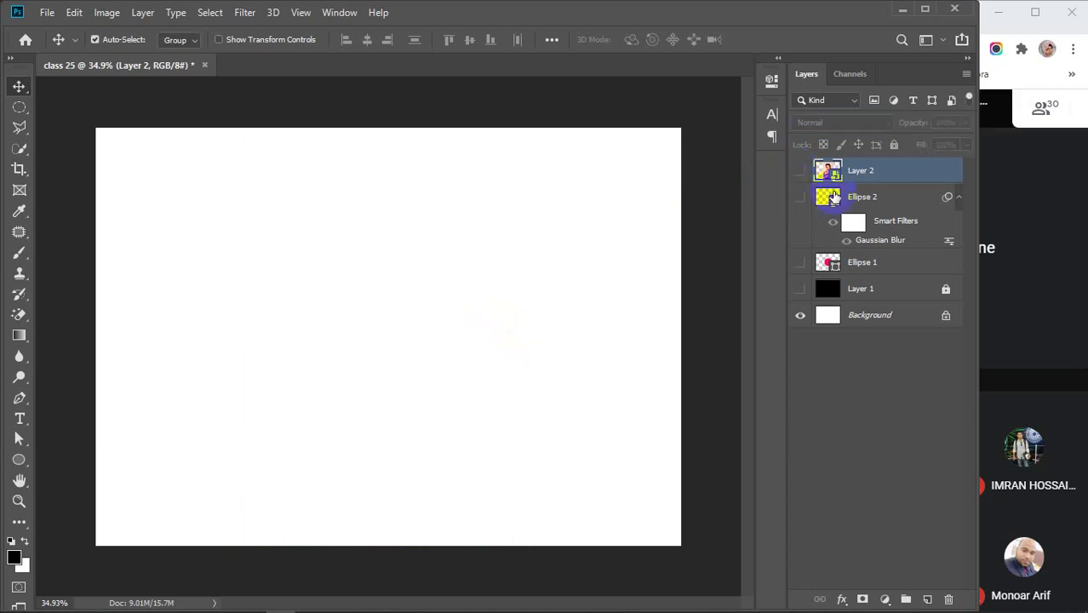
click(801, 173)
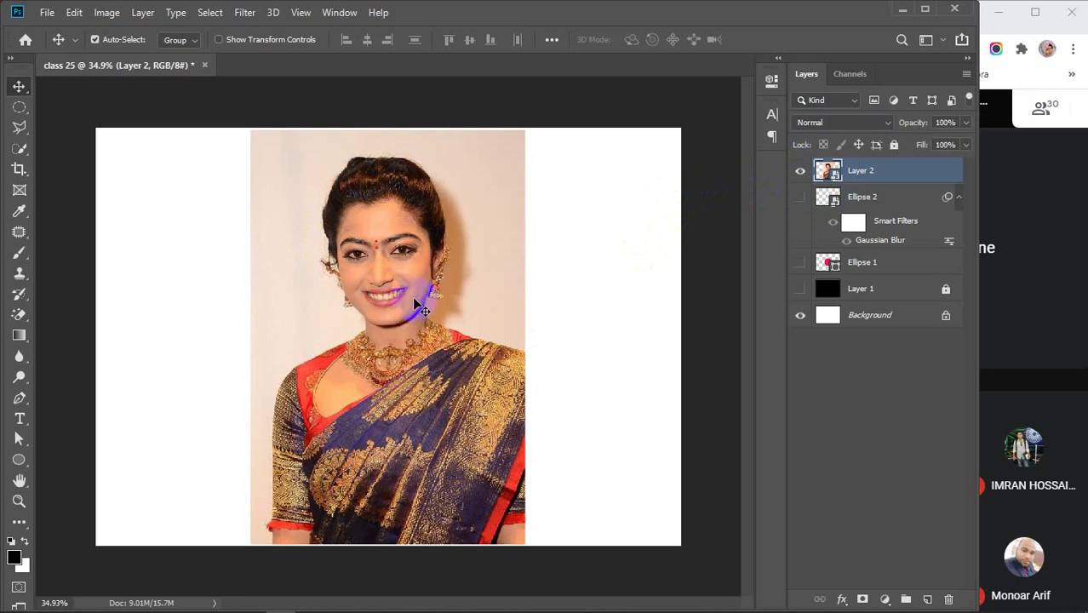
Draw a circular selection around the woman's head and necklace using the Elliptical Marquee tool.
click(19, 109)
click(94, 125)
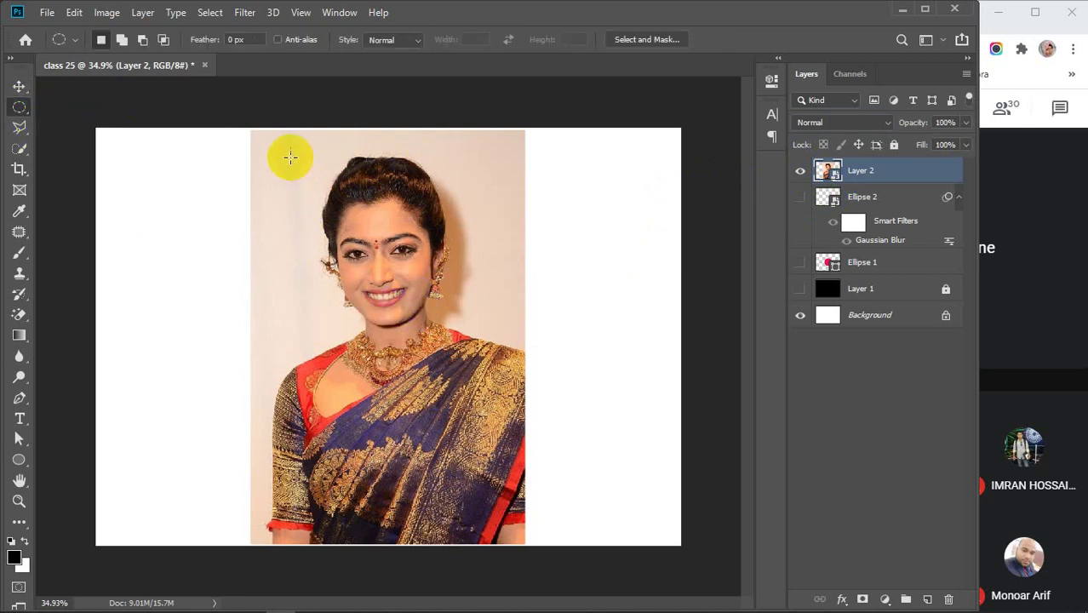
drag(287, 156, 502, 423)
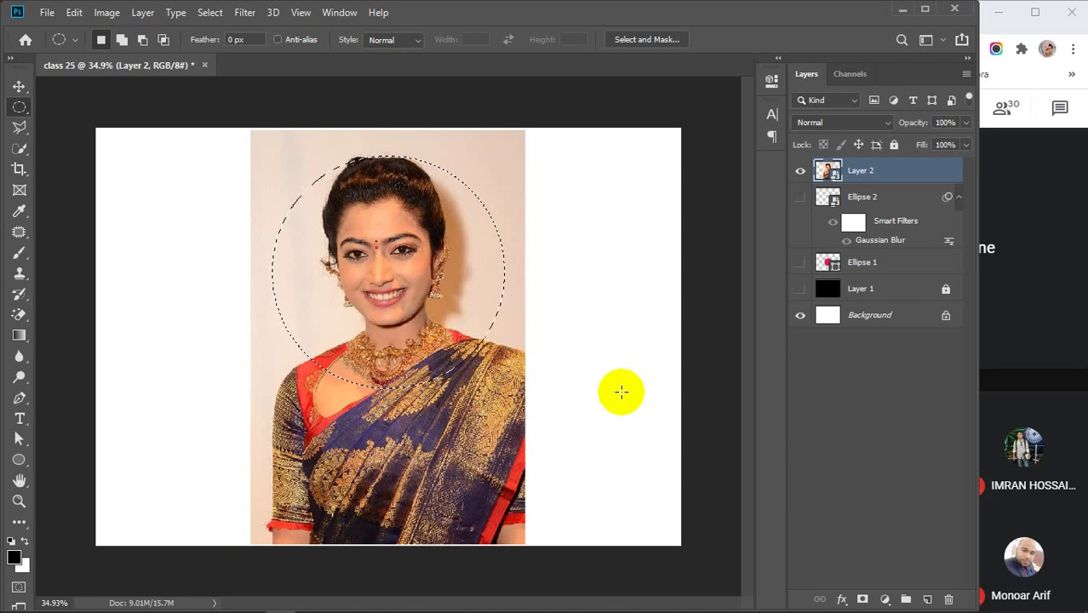
Rasterize the portrait smart object on Layer 2.
right_click(919, 174)
click(869, 291)
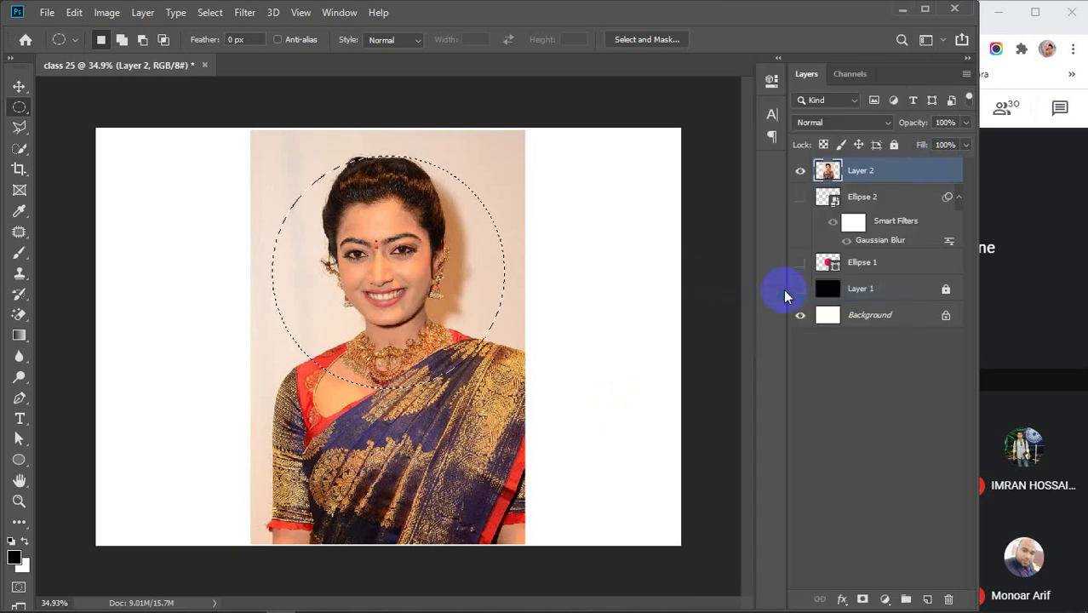
click(475, 230)
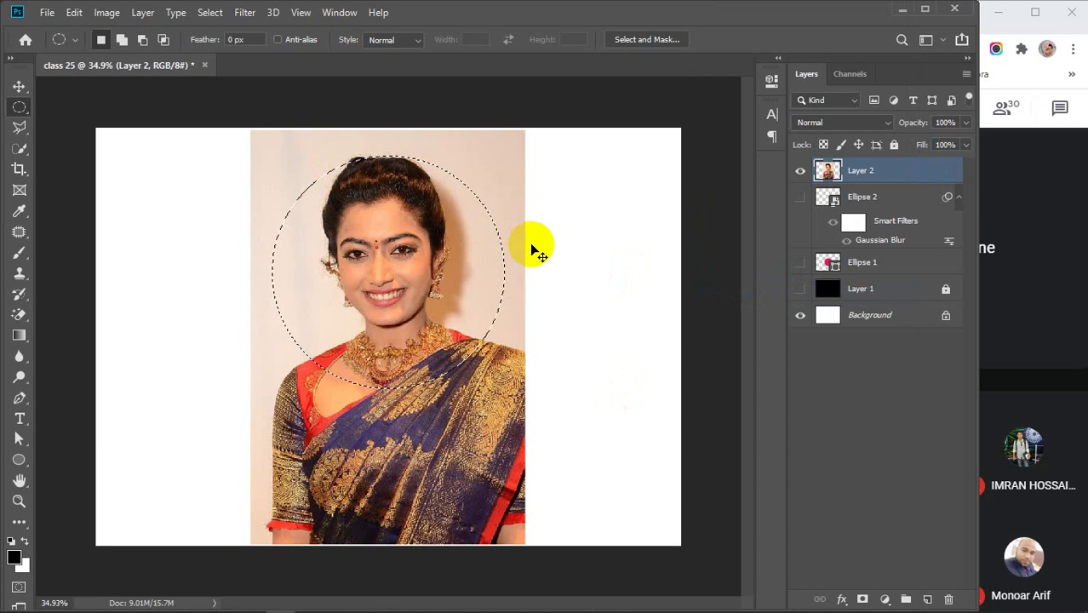
Try deleting the portrait outside the circle by inverting the selection, undo the deletion, and deselect.
key(ctrl+shift+i)
key(Delete)
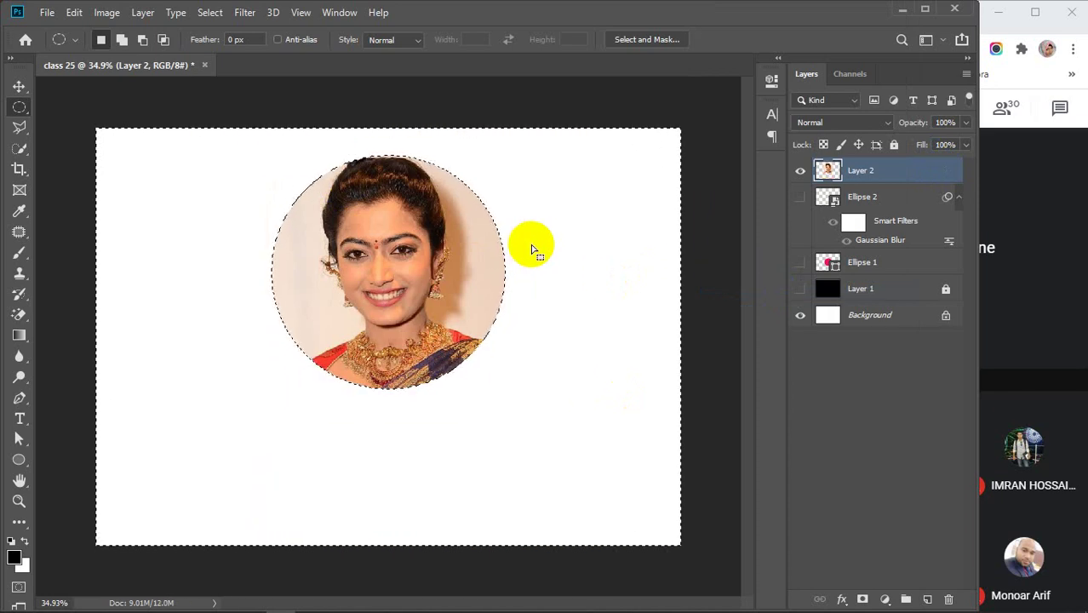
key(ctrl+z)
key(ctrl+d)
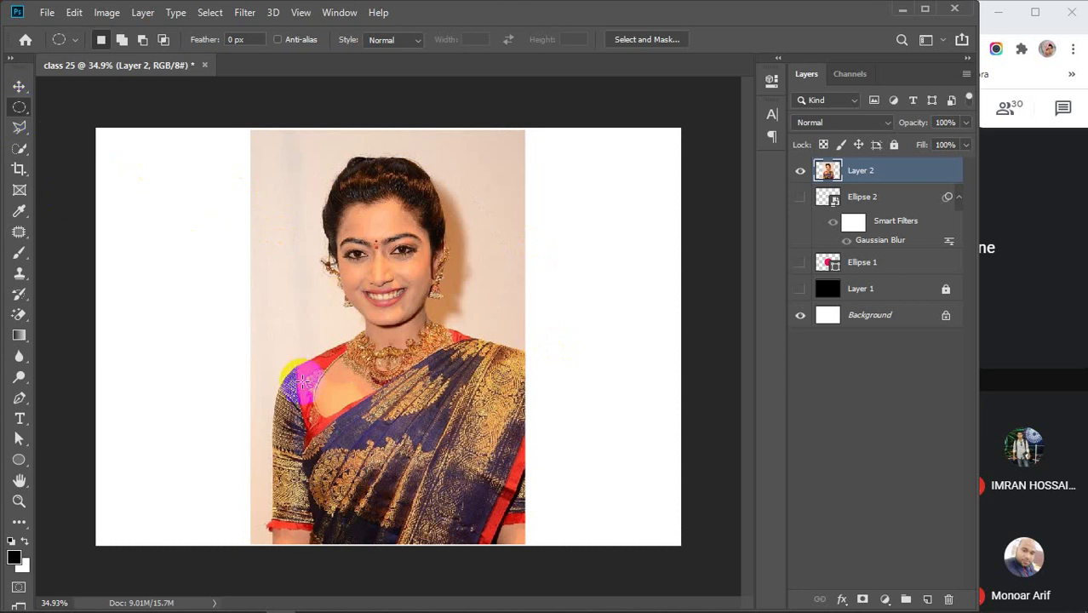
Trace a freehand selection around the woman's outline with the Lasso tool and clear it again.
right_click(18, 126)
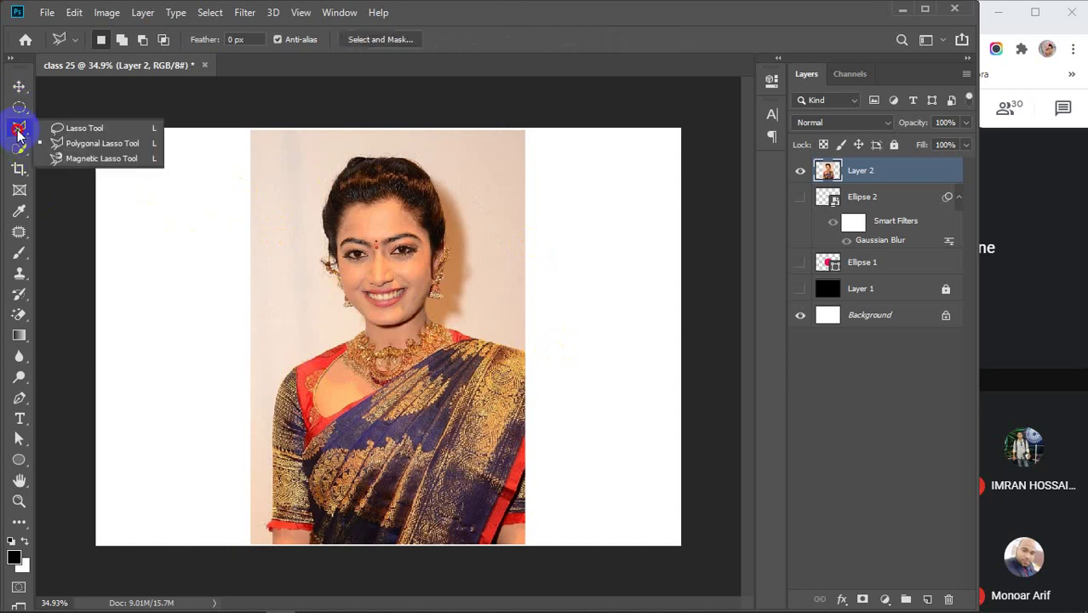
click(85, 128)
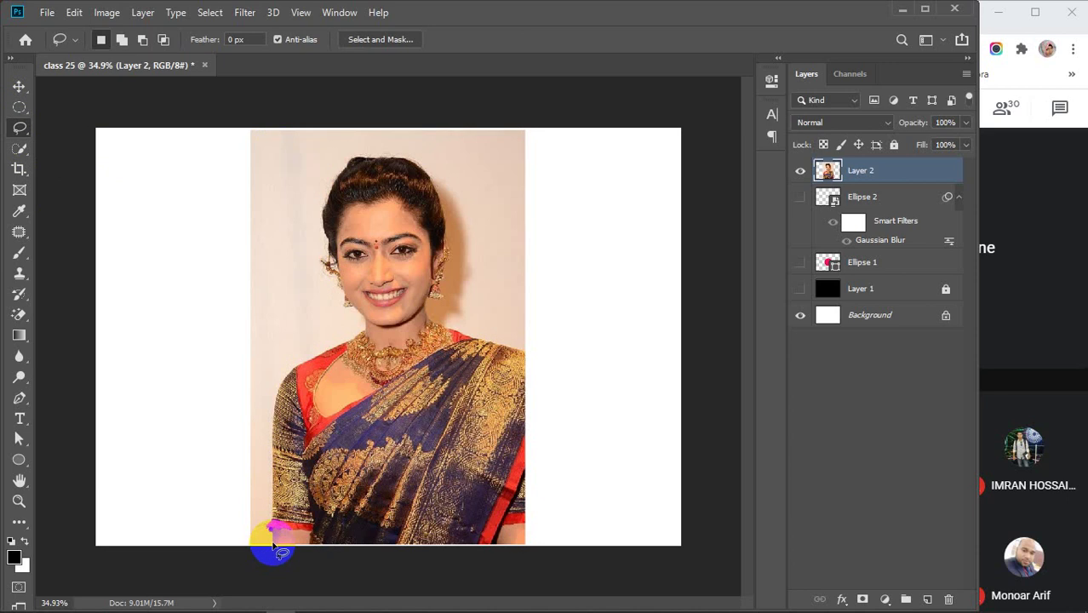
mouse_move(265, 520)
mouse_down()
mouse_move(284, 372)
mouse_move(360, 326)
mouse_move(336, 305)
mouse_move(330, 250)
mouse_move(346, 168)
mouse_move(376, 163)
mouse_move(442, 204)
mouse_move(444, 261)
mouse_move(468, 329)
mouse_move(509, 366)
mouse_move(533, 423)
mouse_move(517, 539)
mouse_move(263, 536)
mouse_up()
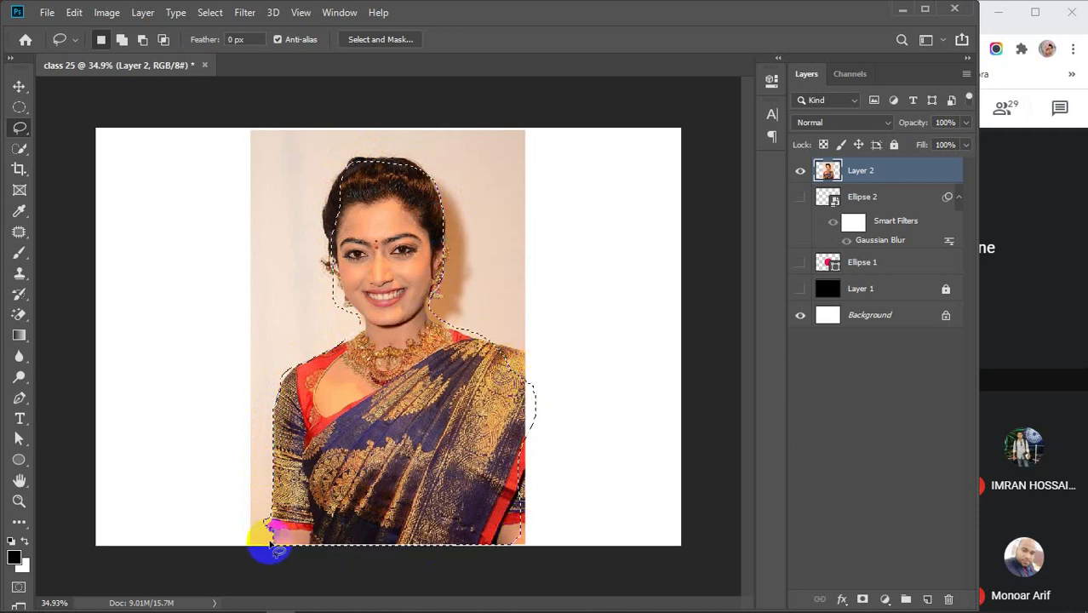
click(528, 228)
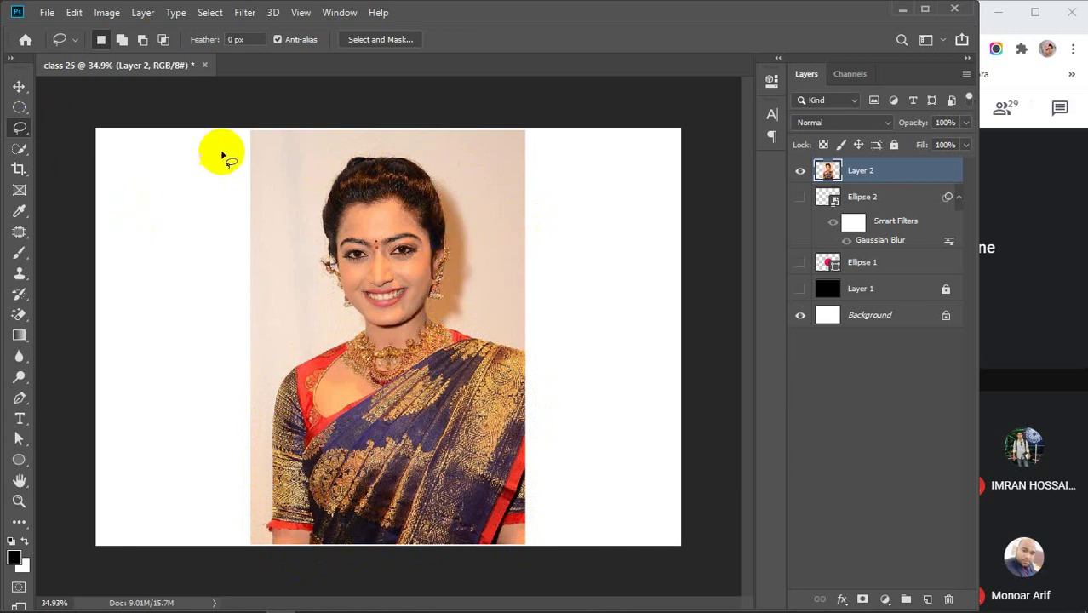
Switch back to the Move tool.
click(402, 195)
click(7, 128)
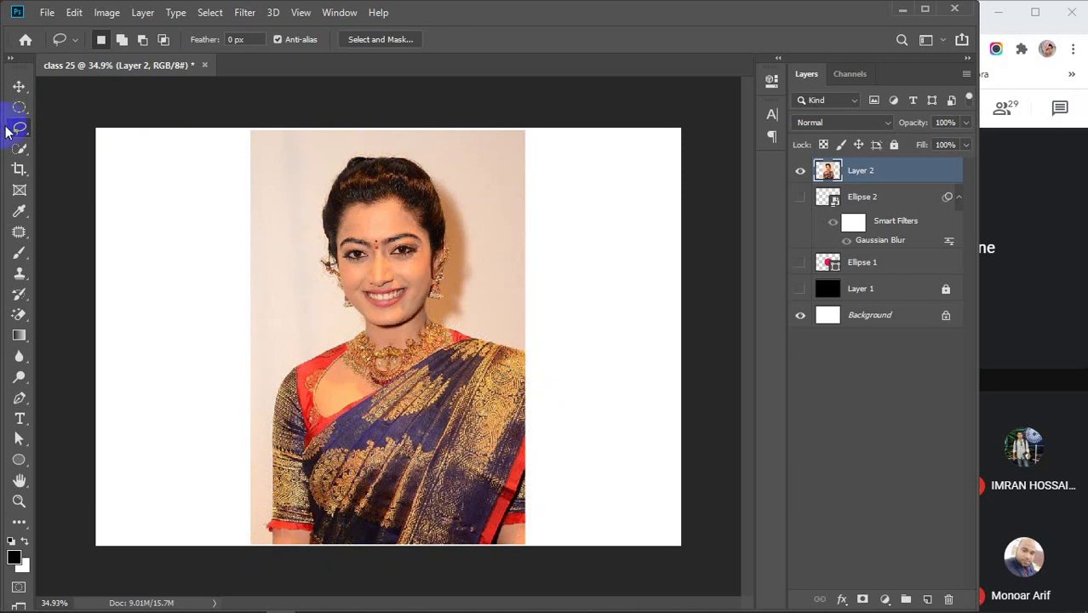
click(19, 114)
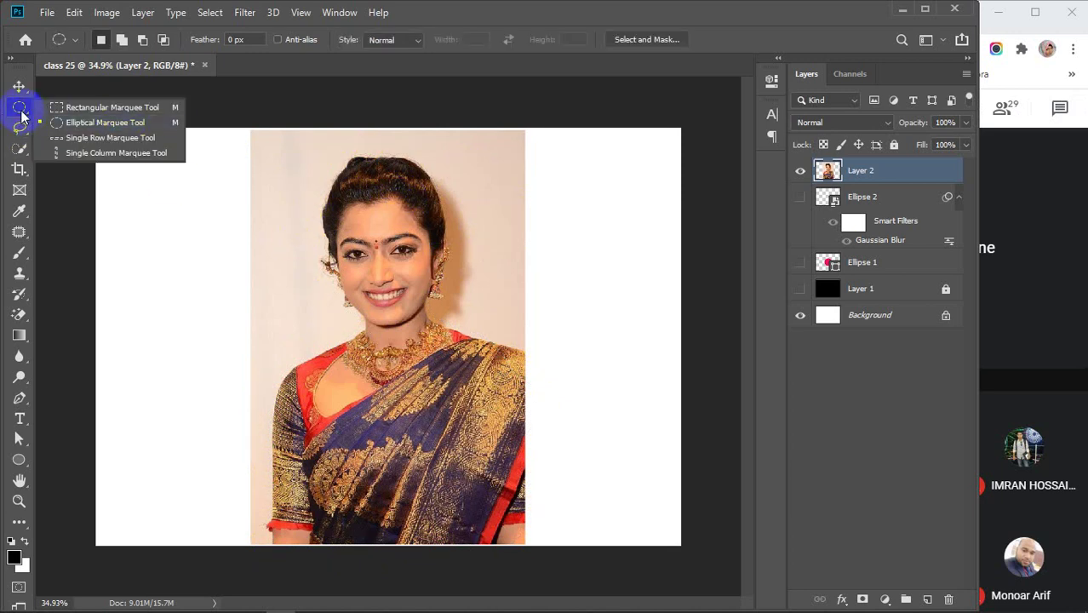
click(18, 87)
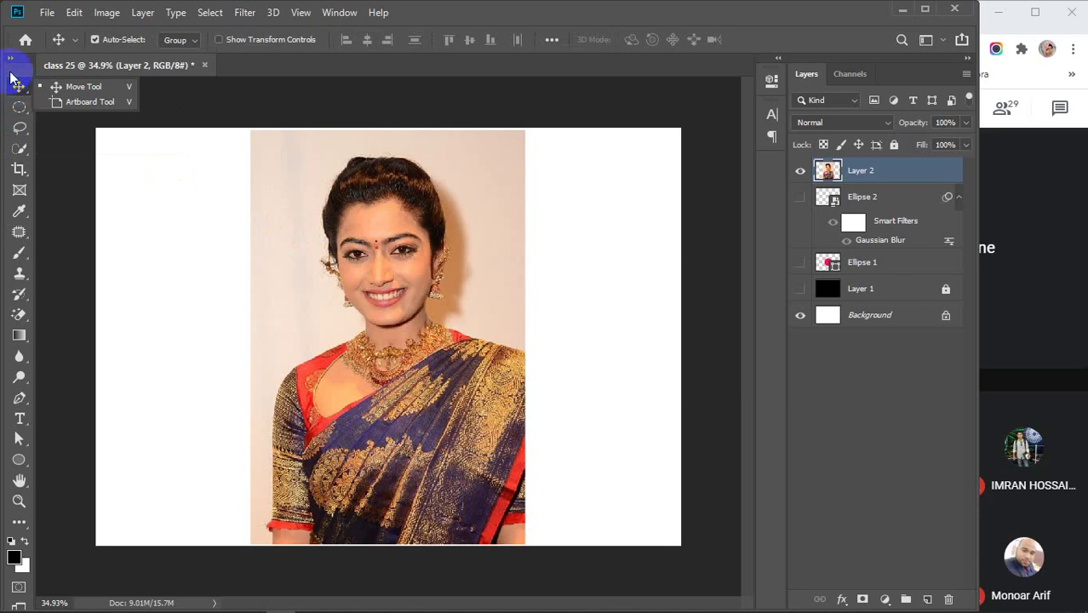
click(12, 109)
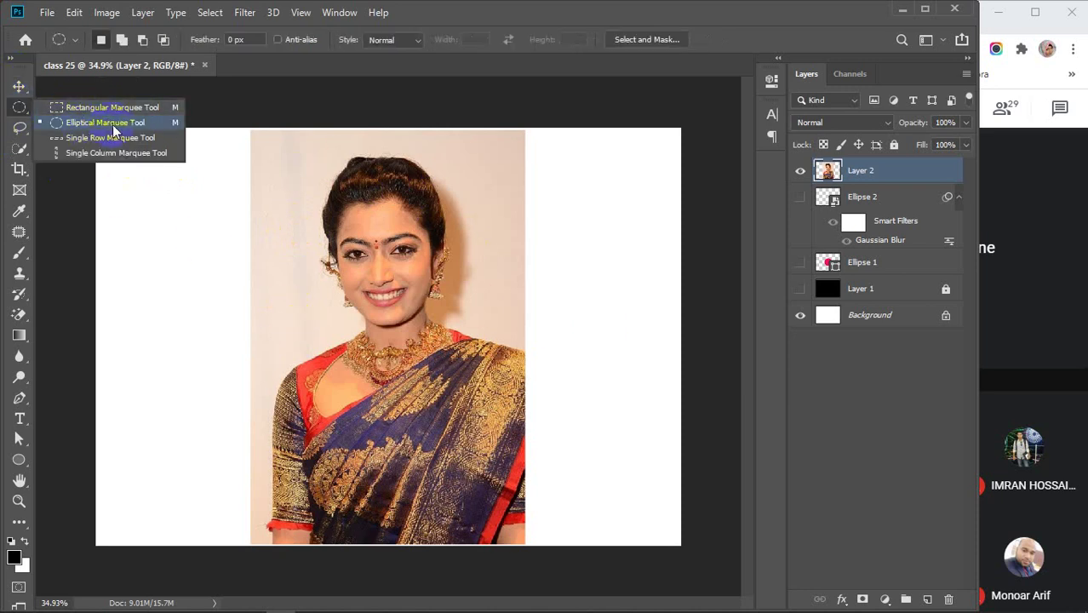
click(25, 133)
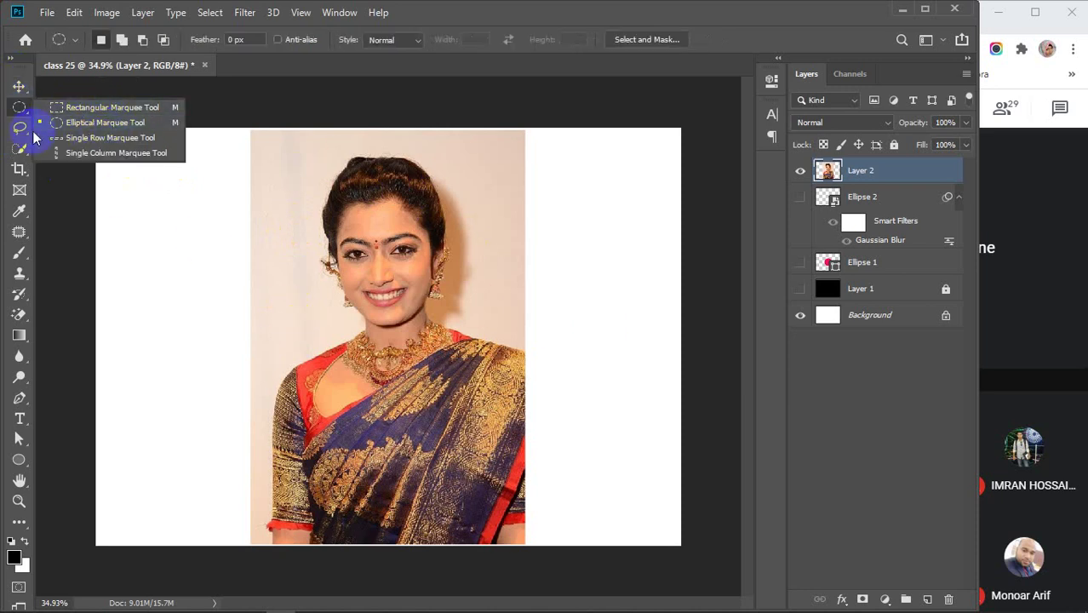
click(19, 86)
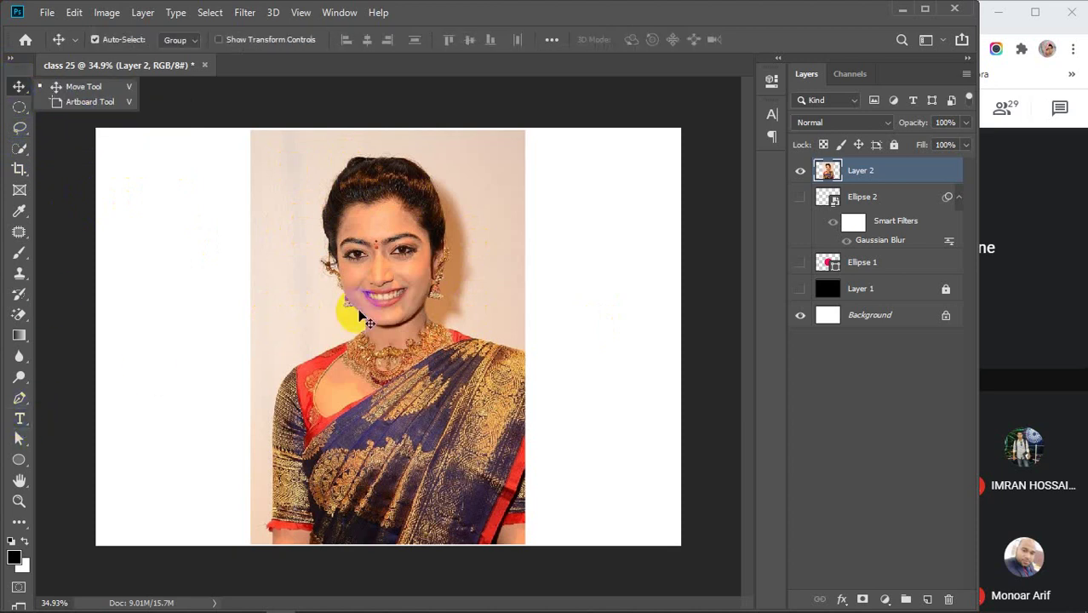
Hide Layer 2 and draw a black three-sided polygon about 605 by 699 px on the white canvas.
click(800, 171)
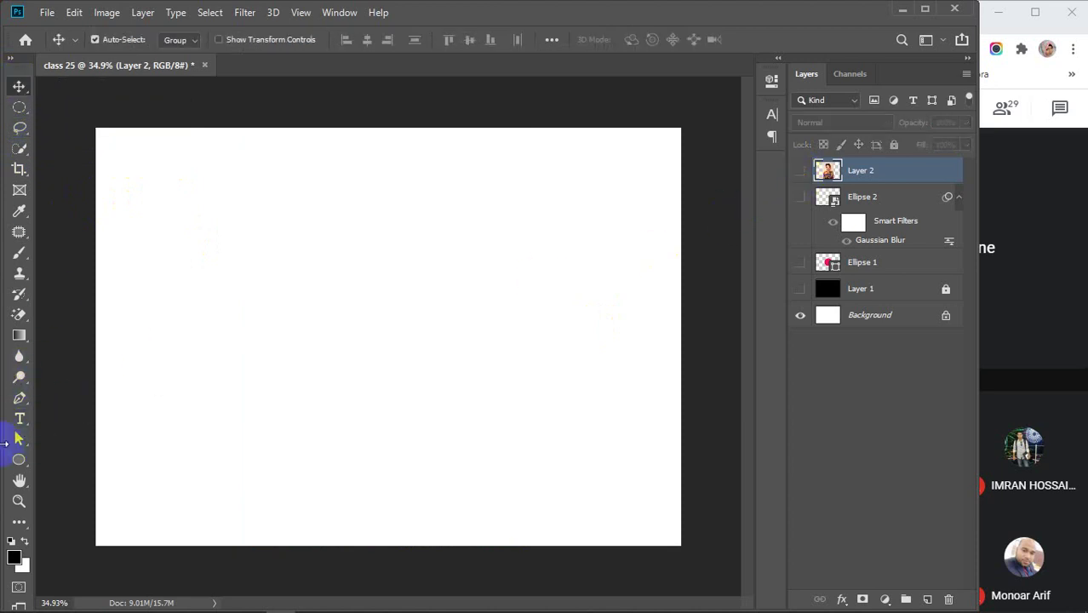
drag(25, 460, 86, 501)
drag(302, 300, 417, 298)
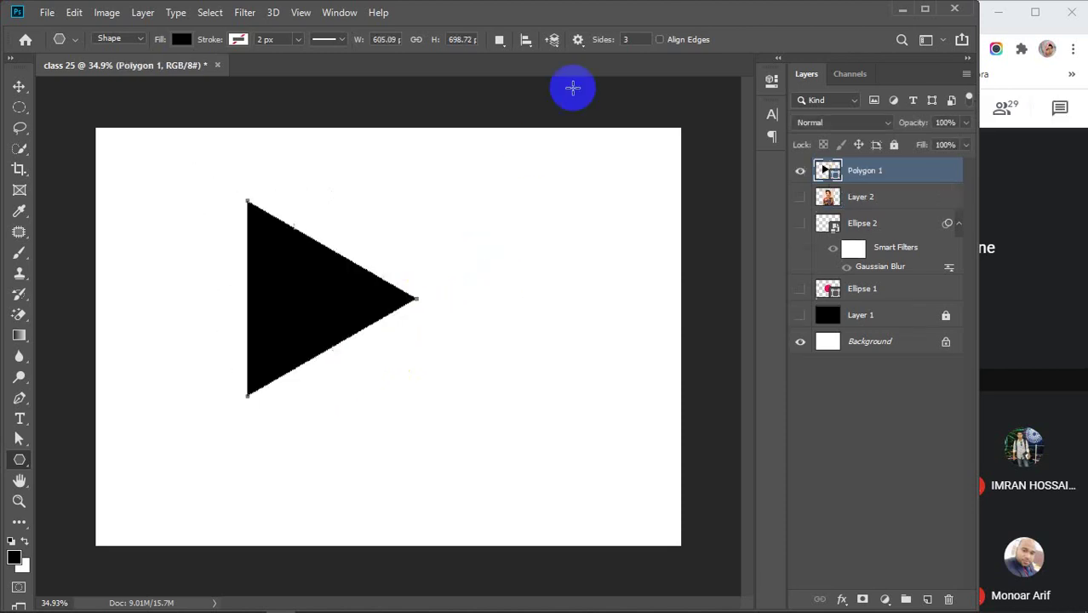
Draw a black six-sided polygon near the canvas centre and delete the triangle's layer, Polygon 1.
click(634, 42)
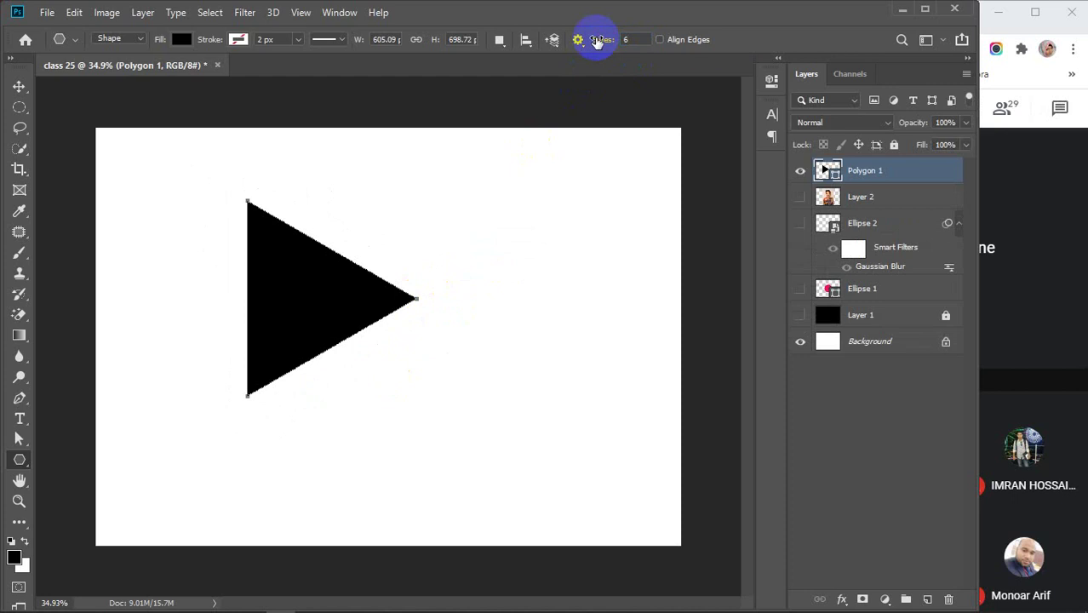
drag(425, 339, 548, 415)
shift+click(874, 198)
key(ctrl+e)
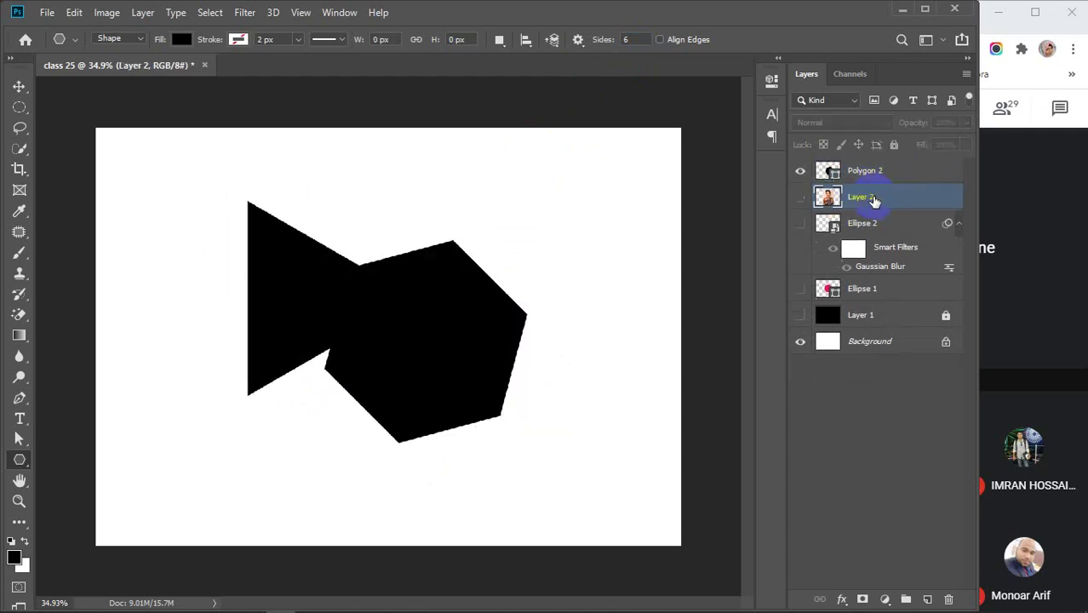
key(v)
drag(461, 342, 425, 321)
Duplicate the hidden Layer 2 three times and make the topmost copy, Layer 2 copy 3, visible.
click(876, 203)
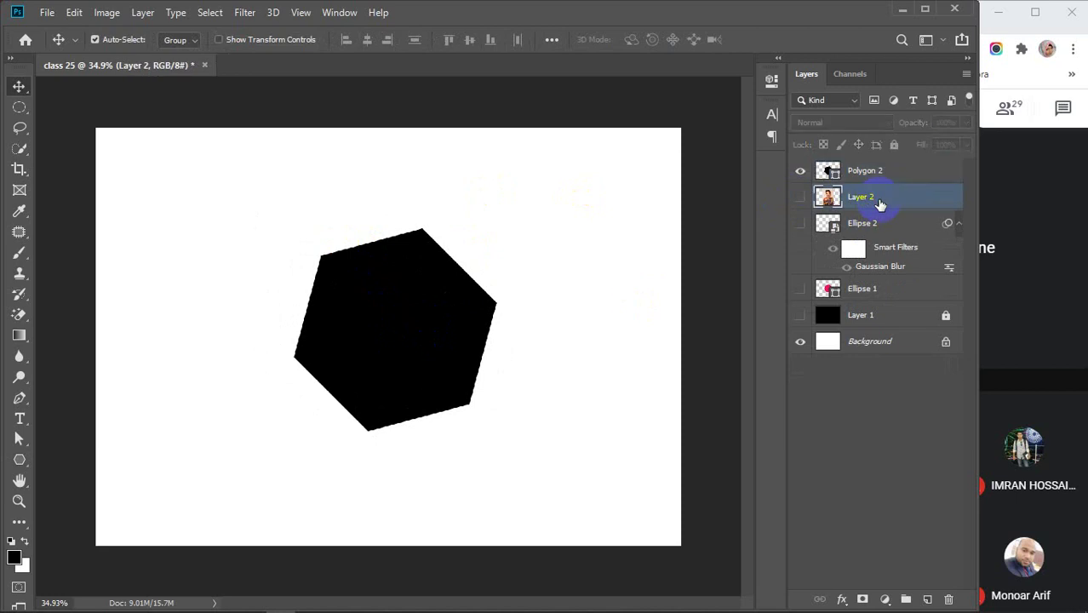
key(ctrl+j)
key(ctrl+j)
key(ctrl+j)
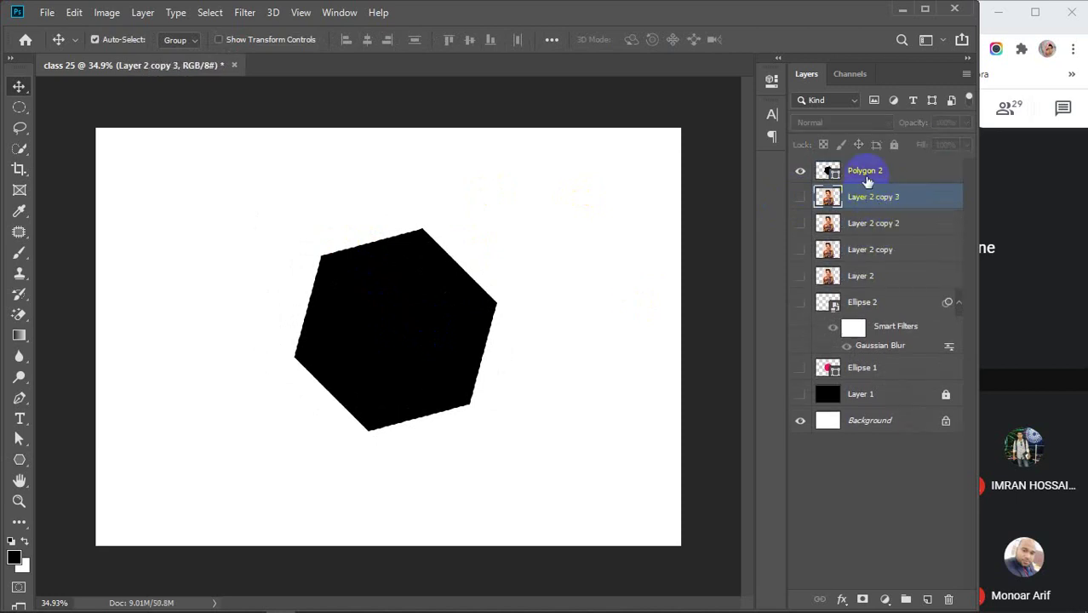
click(800, 196)
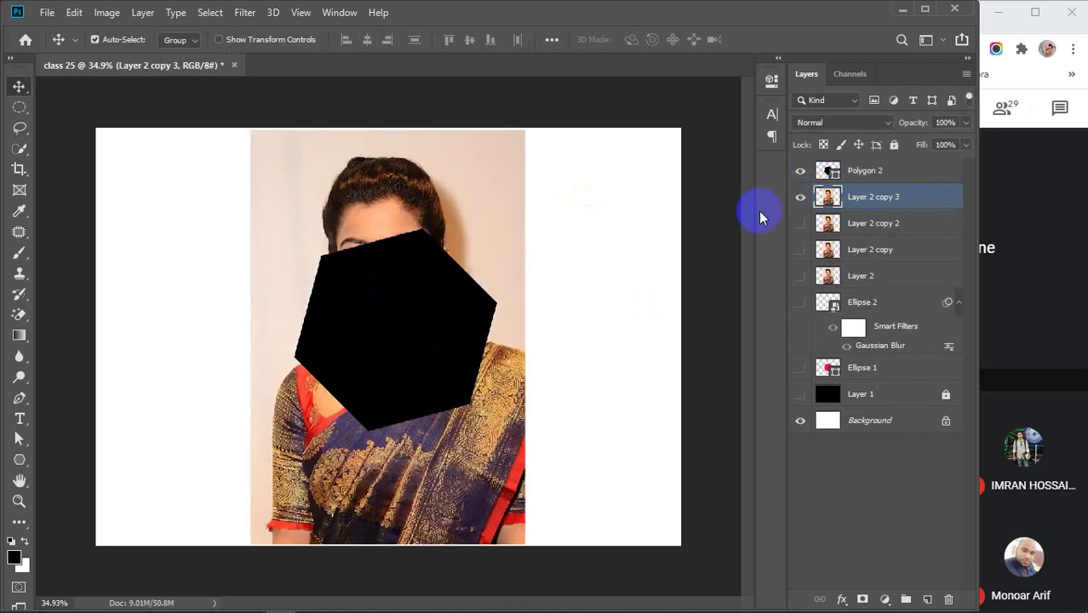
Arrange the hexagon and the Layer 2 copy 3 portrait side by side, with the hexagon to the portrait's left.
drag(486, 213, 704, 219)
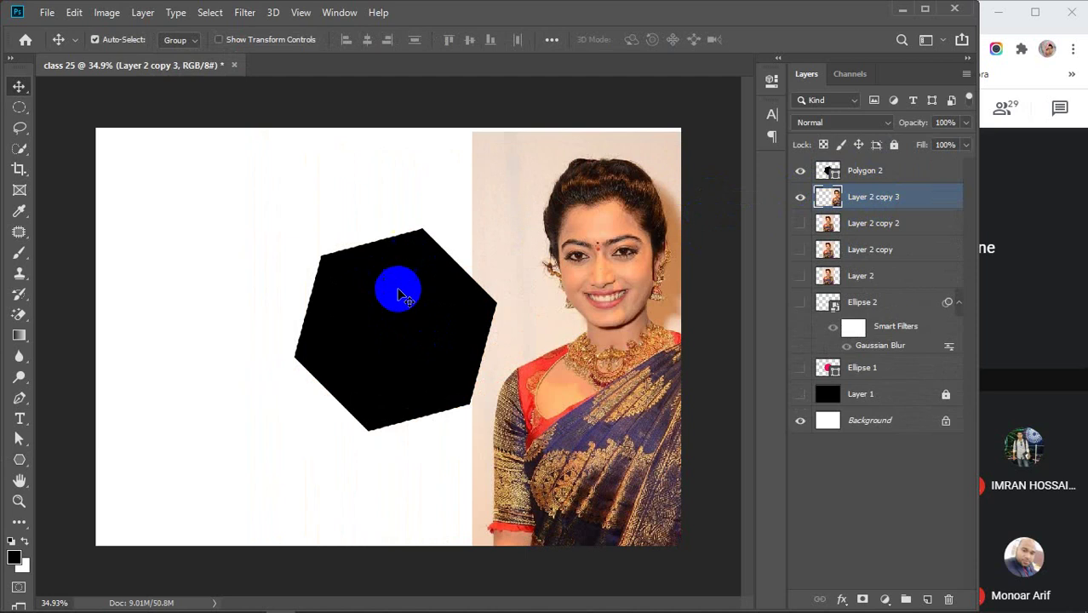
drag(400, 294, 272, 307)
drag(595, 219, 466, 290)
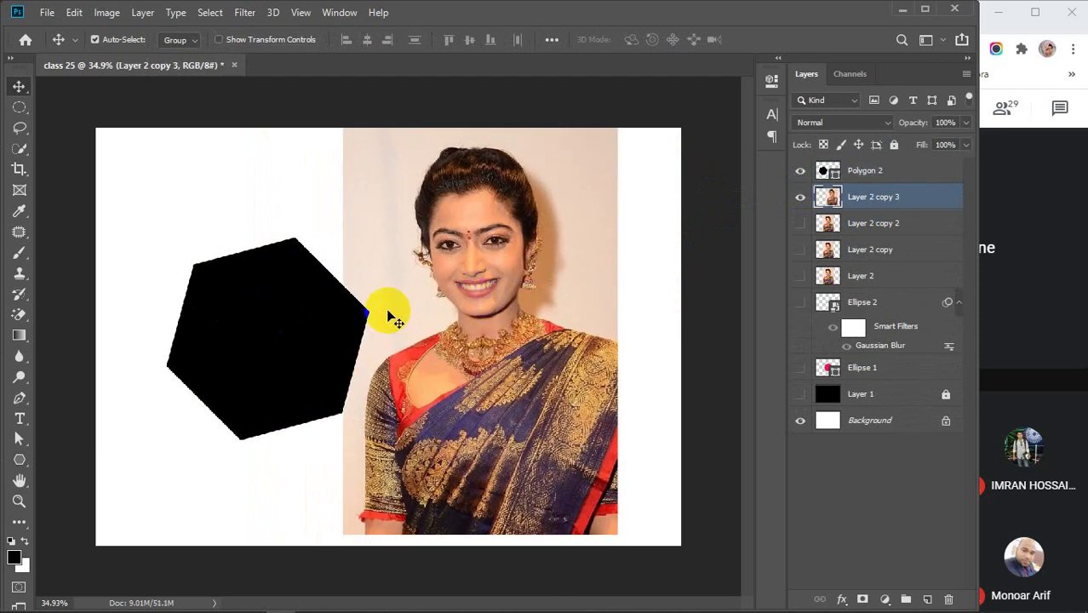
Load the hexagon as a selection, move it over the woman's face, and try deleting everything outside it with the selection inverted.
click(826, 171)
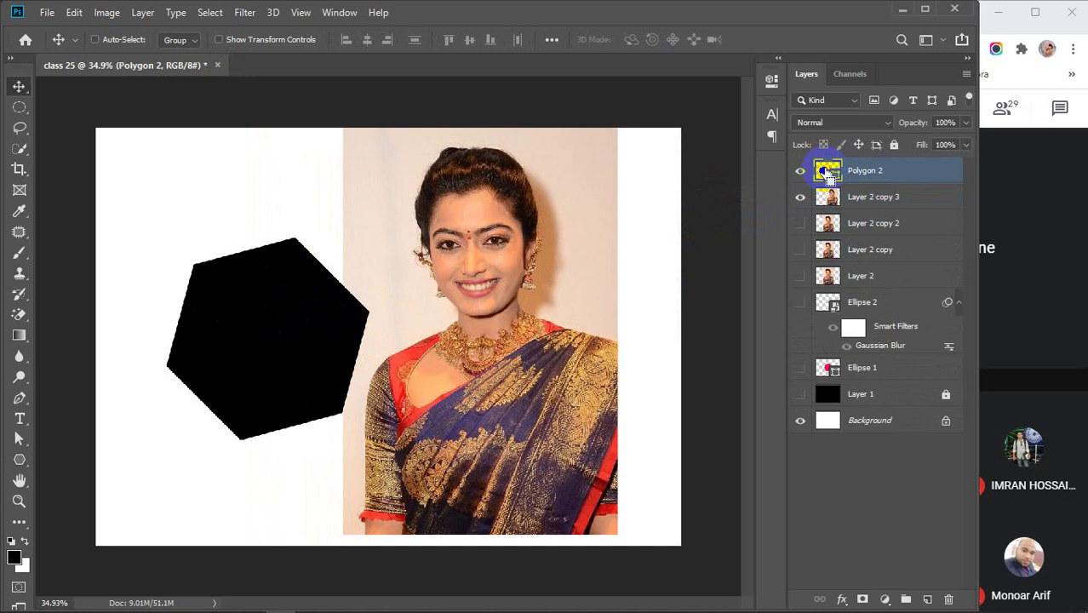
drag(300, 303, 488, 246)
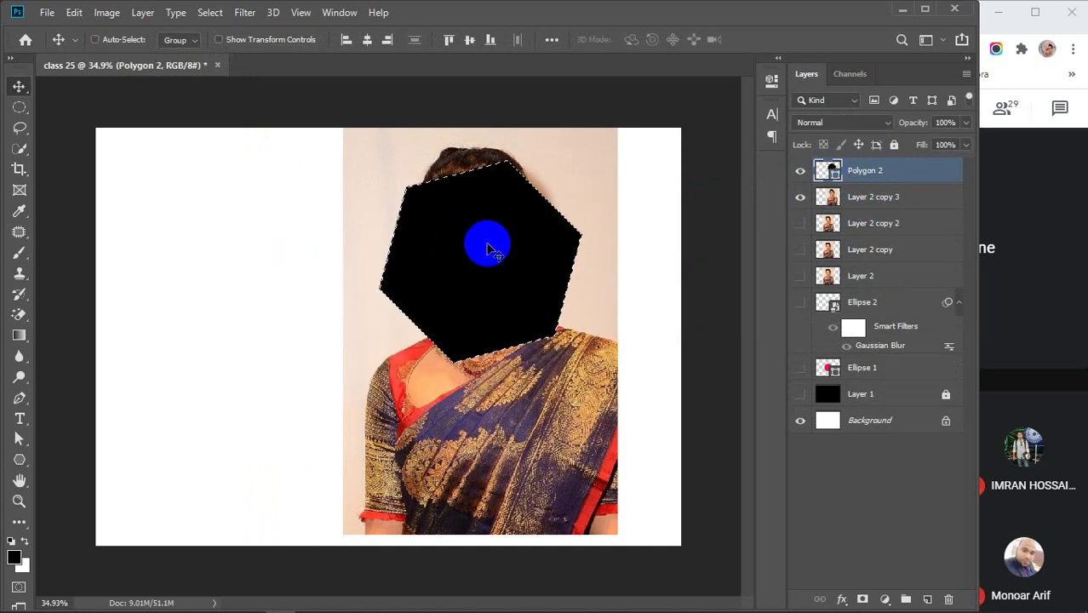
key(Delete)
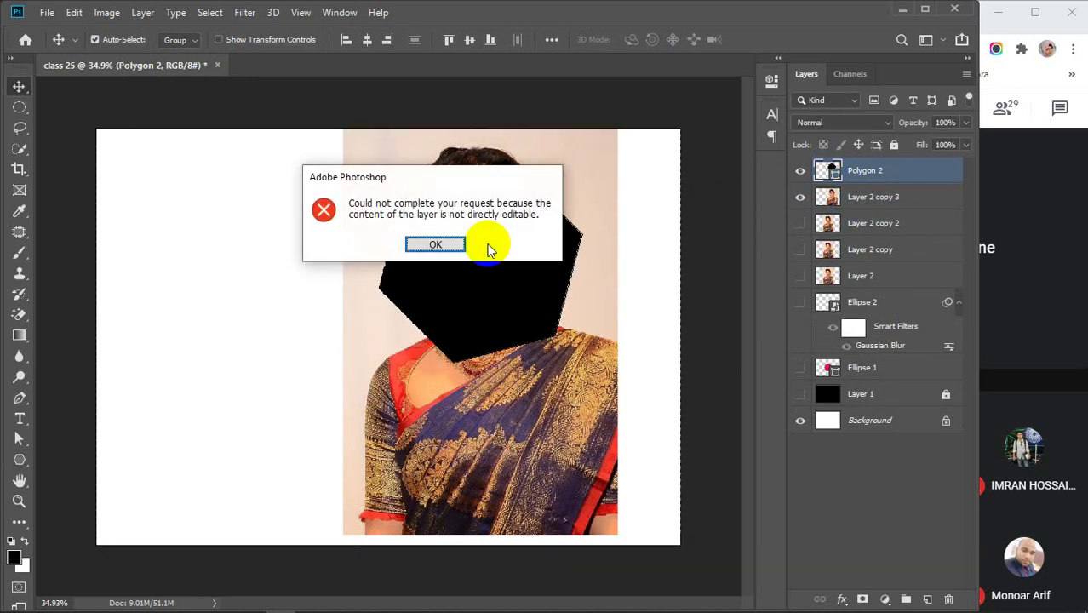
click(446, 245)
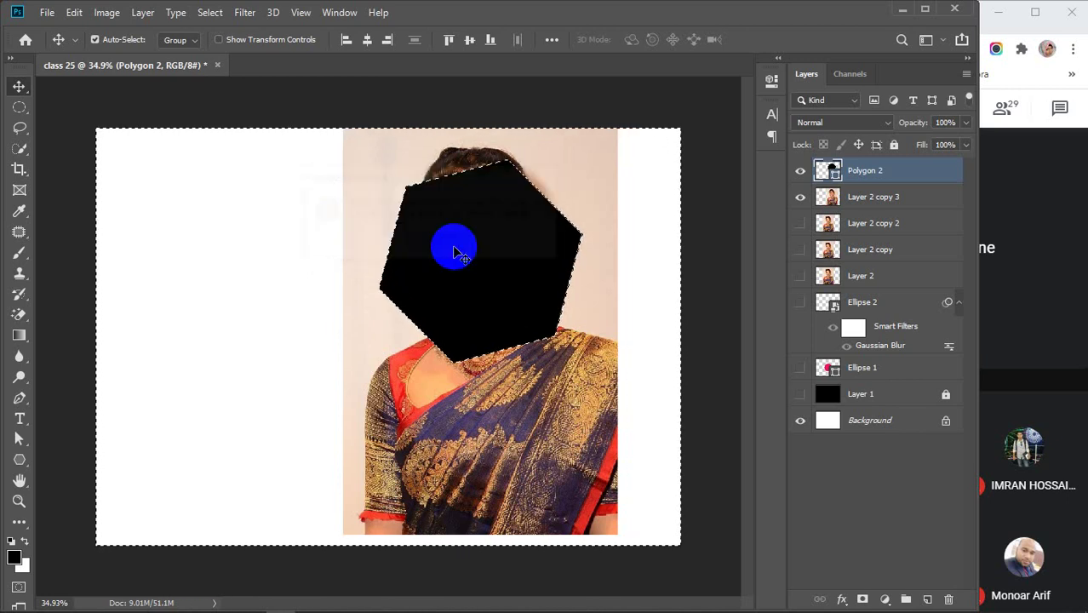
Clear the selection and move the hexagon and the portrait copy left so that they overlap.
drag(453, 253, 349, 326)
key(ctrl+d)
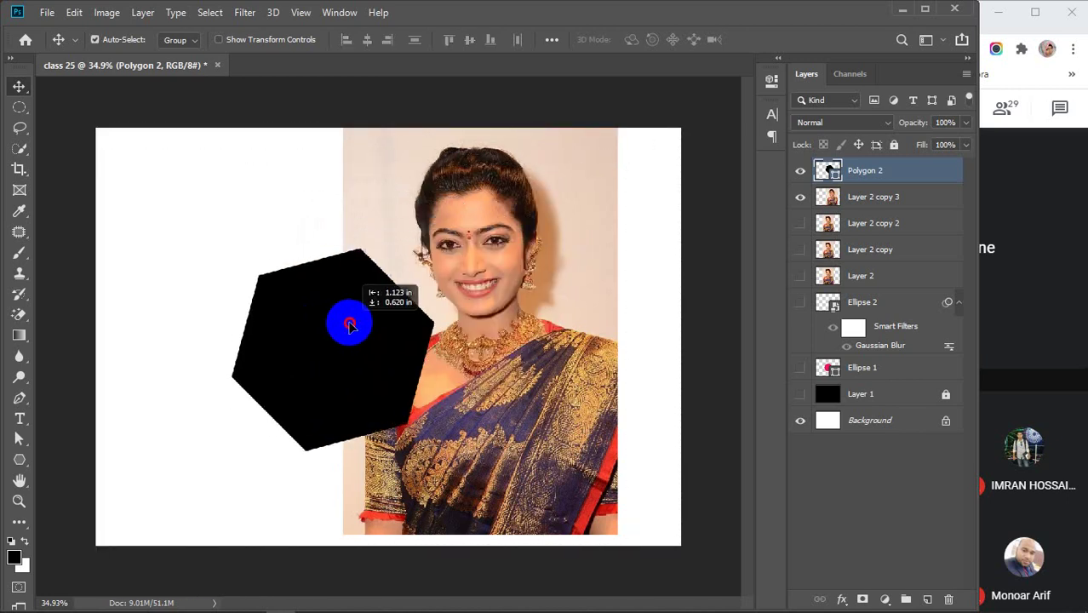
drag(526, 274, 390, 287)
Place Layer 2 copy 3 above Polygon 2 in the layer order and shift the portrait up to the canvas's upper edge.
click(894, 200)
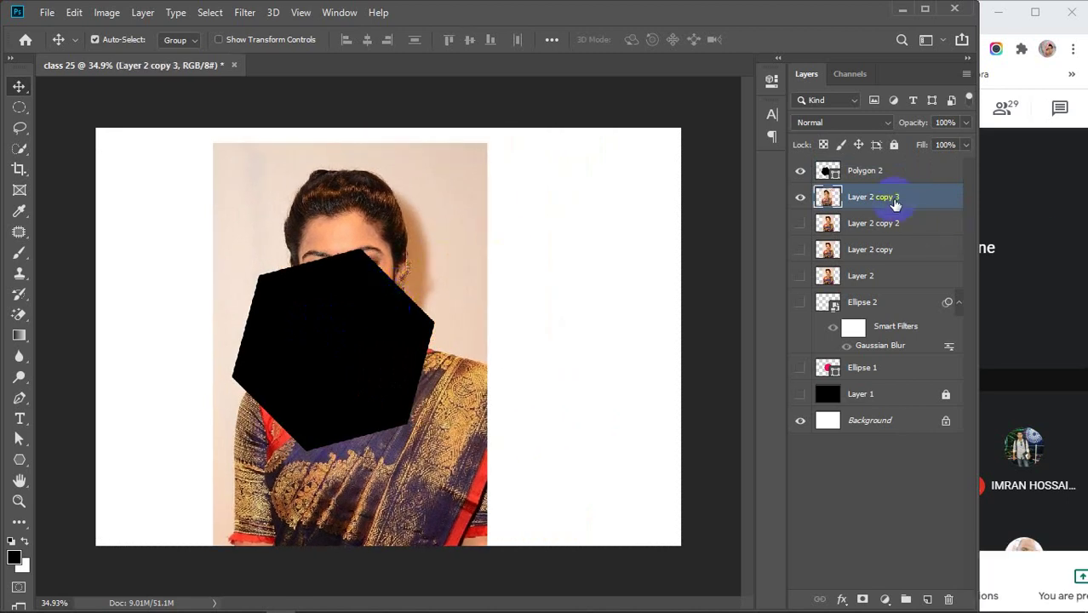
drag(896, 201, 890, 167)
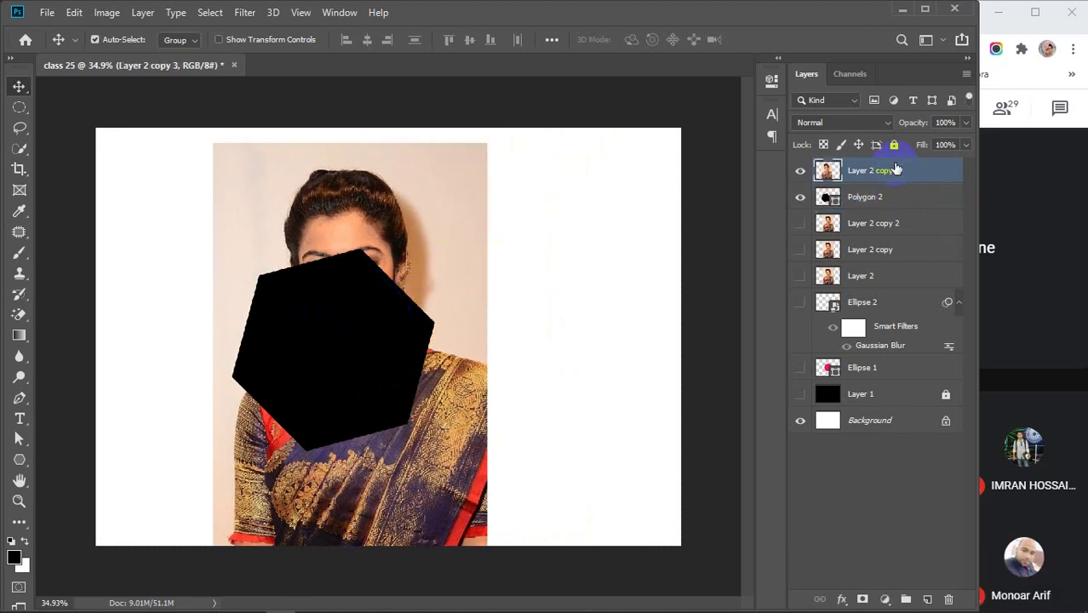
drag(430, 303, 422, 281)
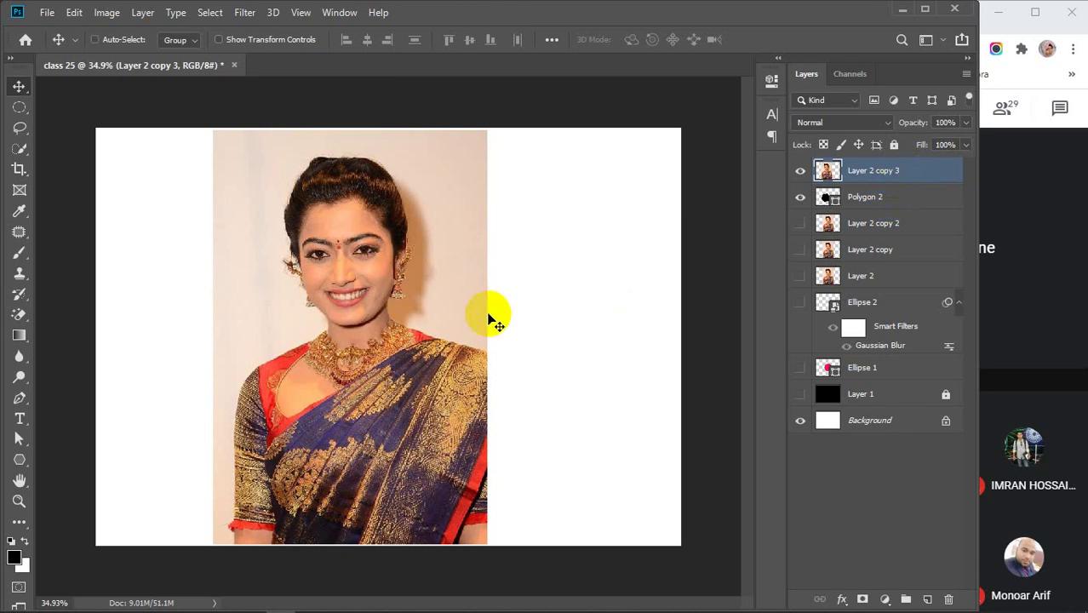
Scale the Layer 2 copy 3 portrait proportionally to about 75% with Free Transform and place it over the hexagon.
key(ctrl+t)
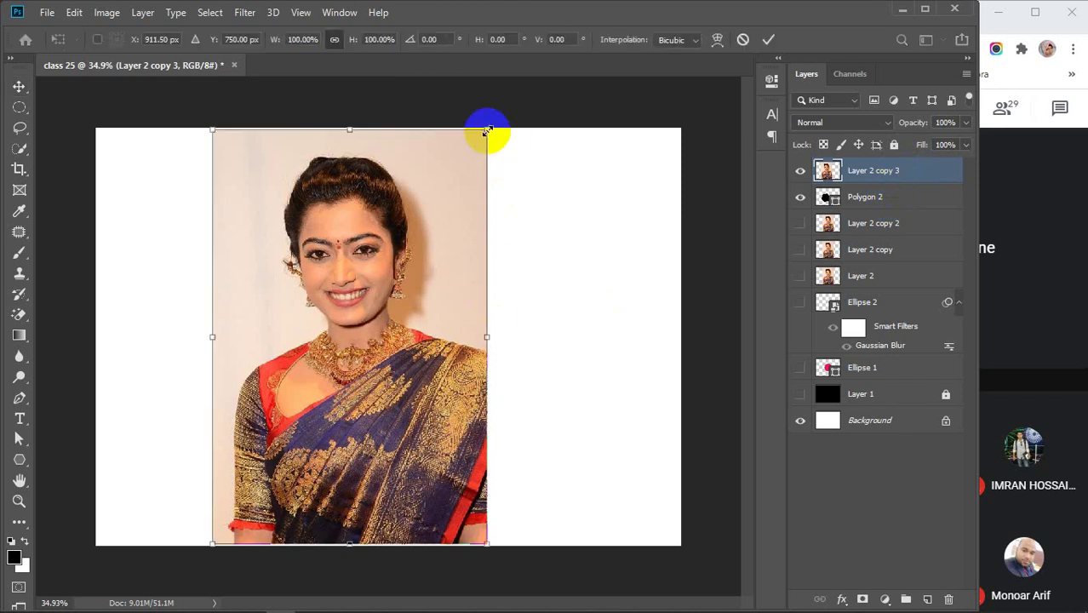
drag(486, 130, 388, 271)
drag(346, 367, 375, 315)
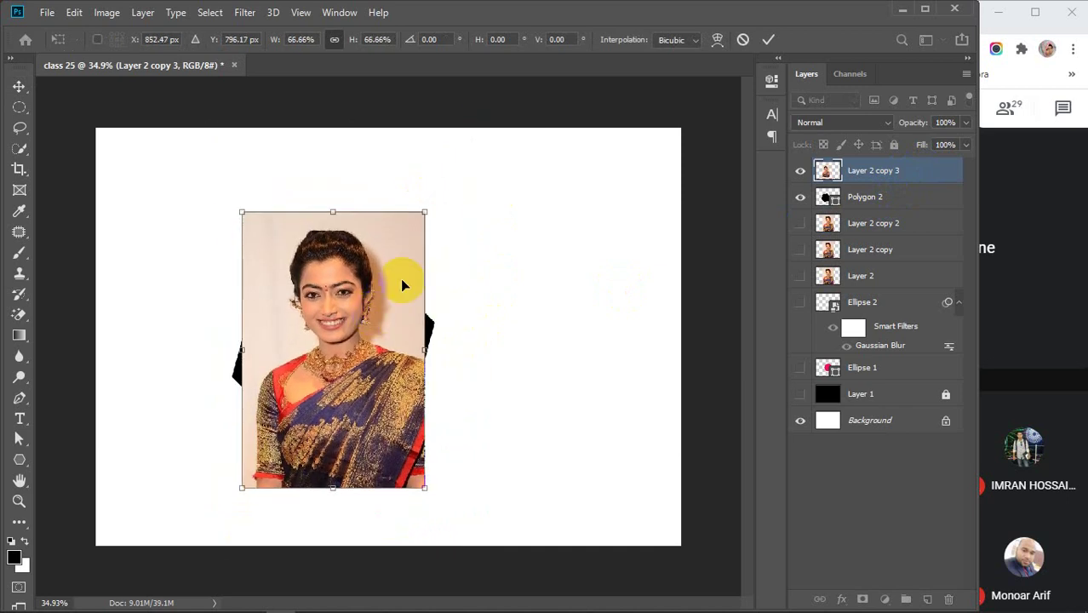
mouse_move(427, 212)
mouse_down()
mouse_move(467, 185)
mouse_move(449, 177)
mouse_move(415, 223)
mouse_up()
drag(432, 178, 411, 218)
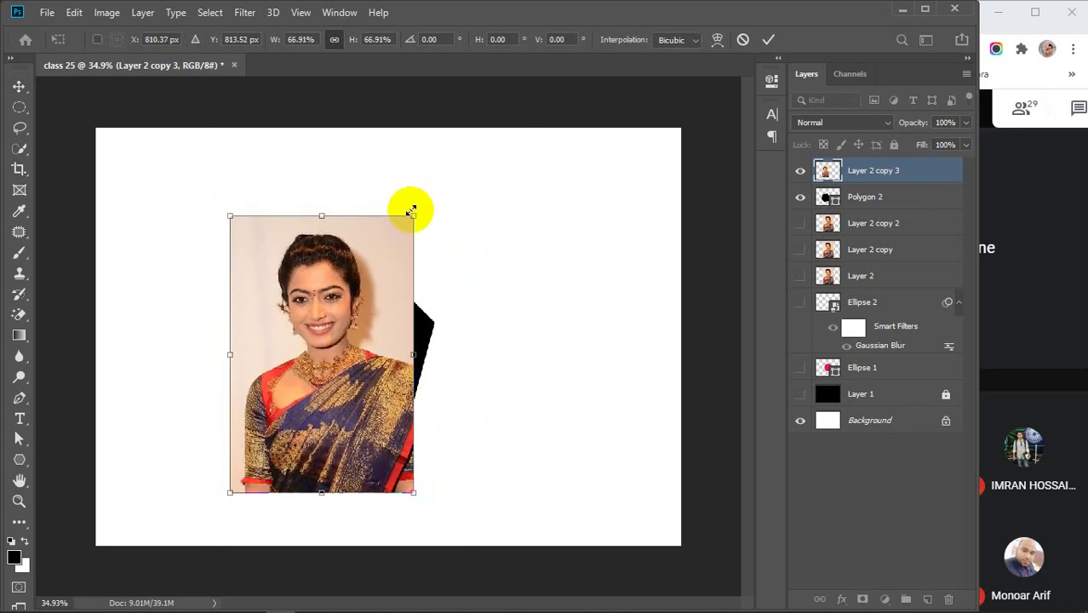
drag(413, 213, 449, 187)
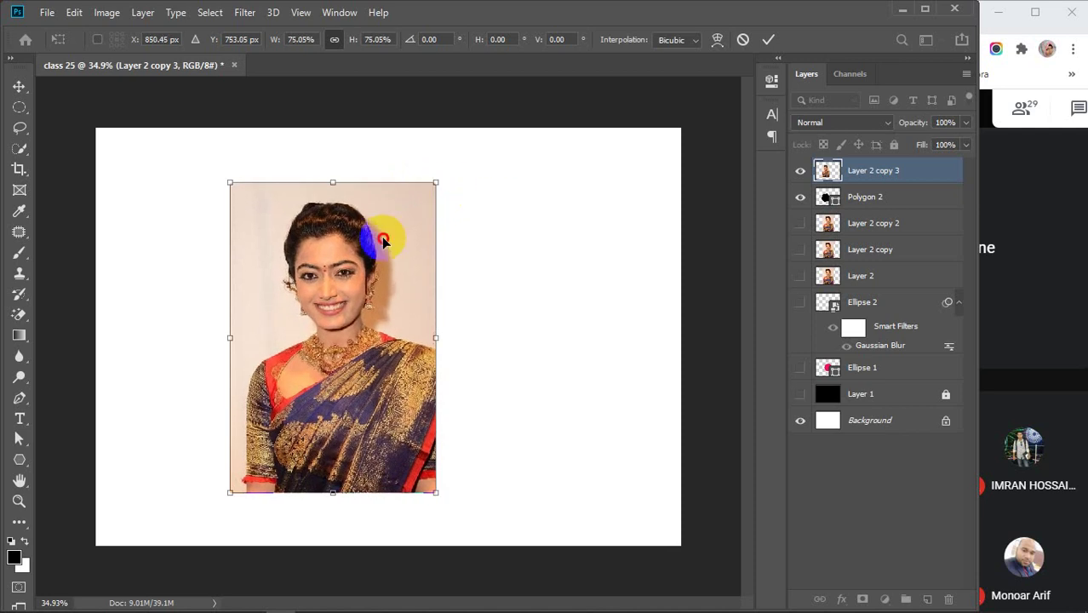
mouse_move(381, 237)
mouse_down()
mouse_move(393, 238)
mouse_move(383, 236)
mouse_up()
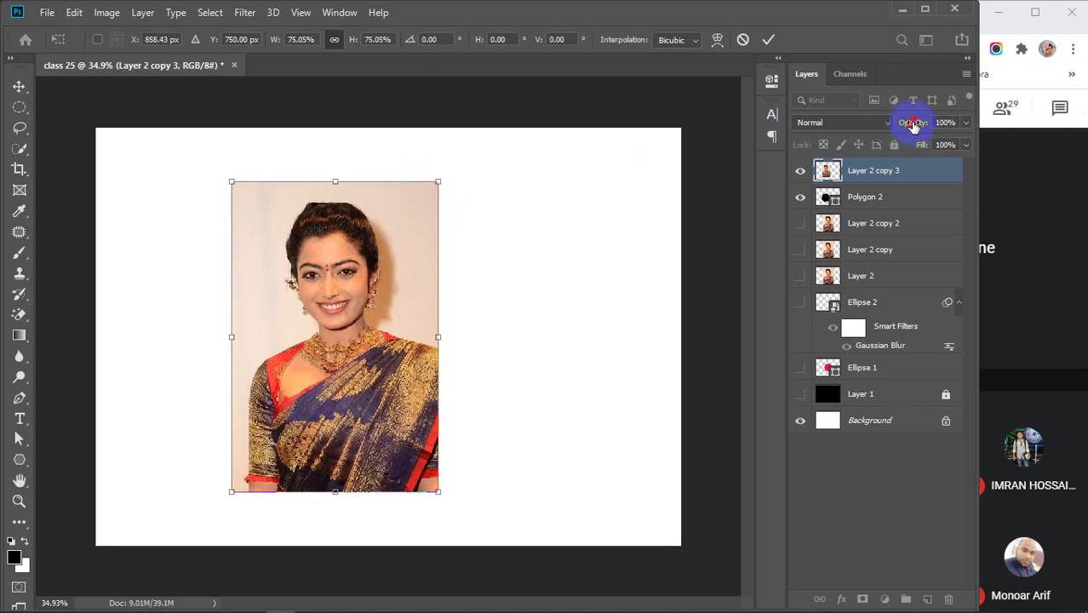
Align the woman's face with the hexagon using a temporary 73% layer opacity, restore 100%, and apply the transform.
drag(913, 124, 890, 128)
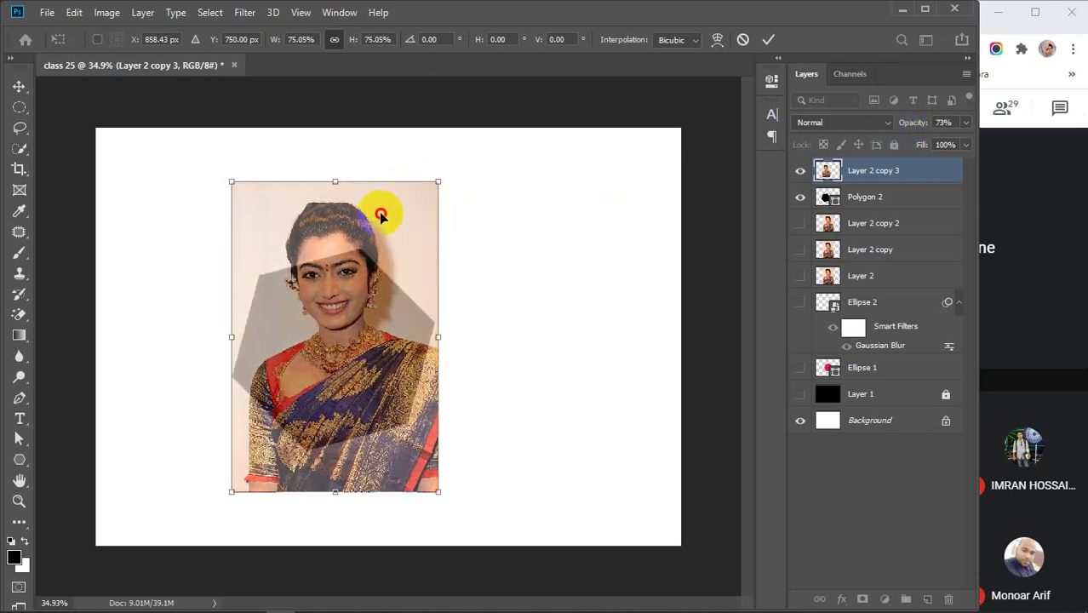
drag(377, 217, 377, 255)
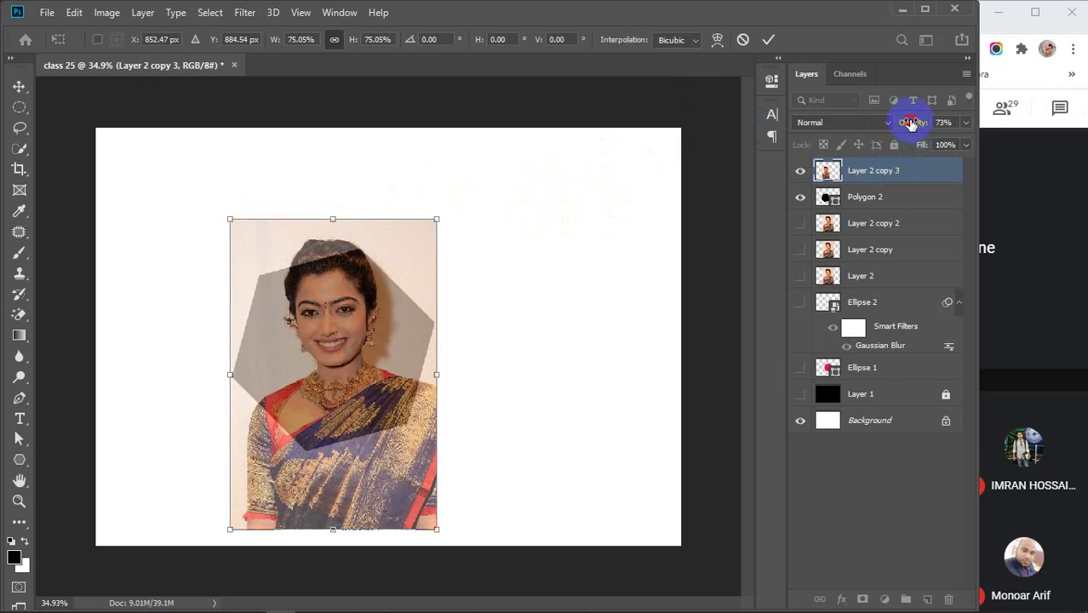
drag(910, 122, 971, 126)
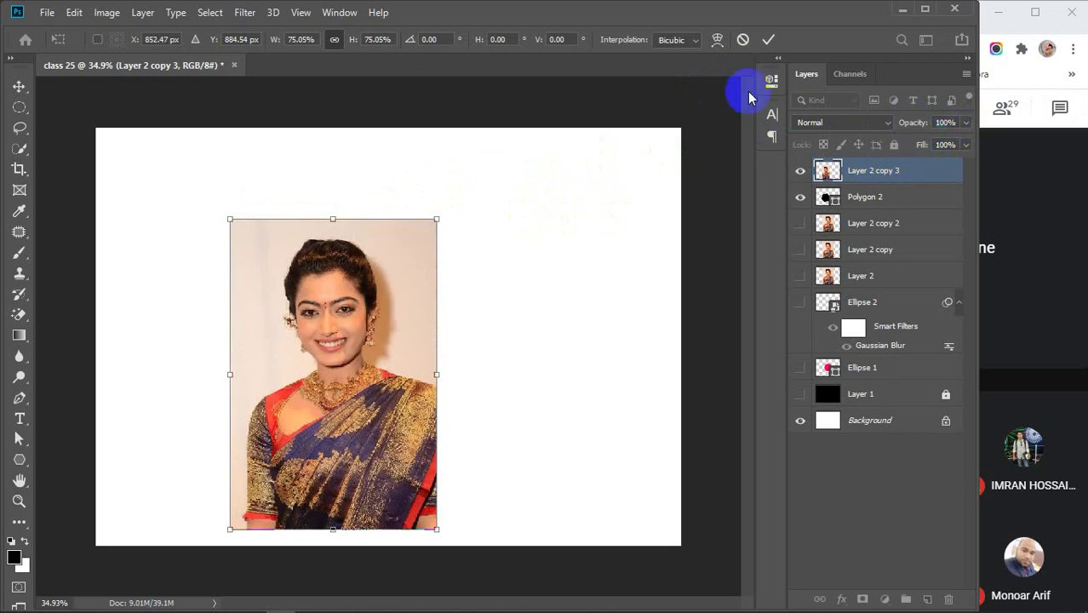
click(767, 39)
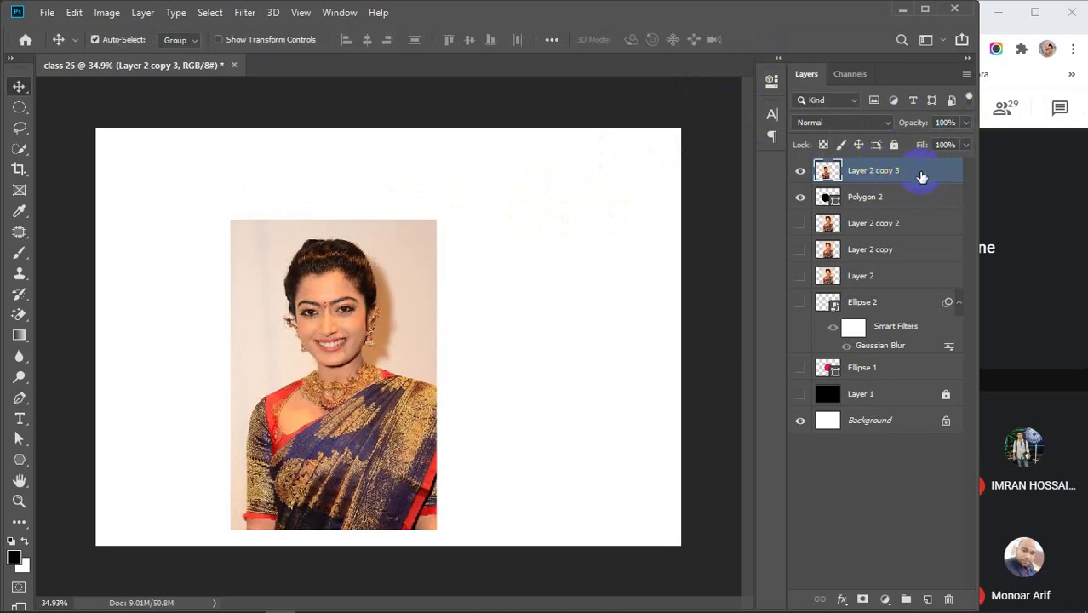
Try clipping Layer 2 copy 3 to the hexagon on Polygon 2 and release the clipping mask again.
right_click(921, 174)
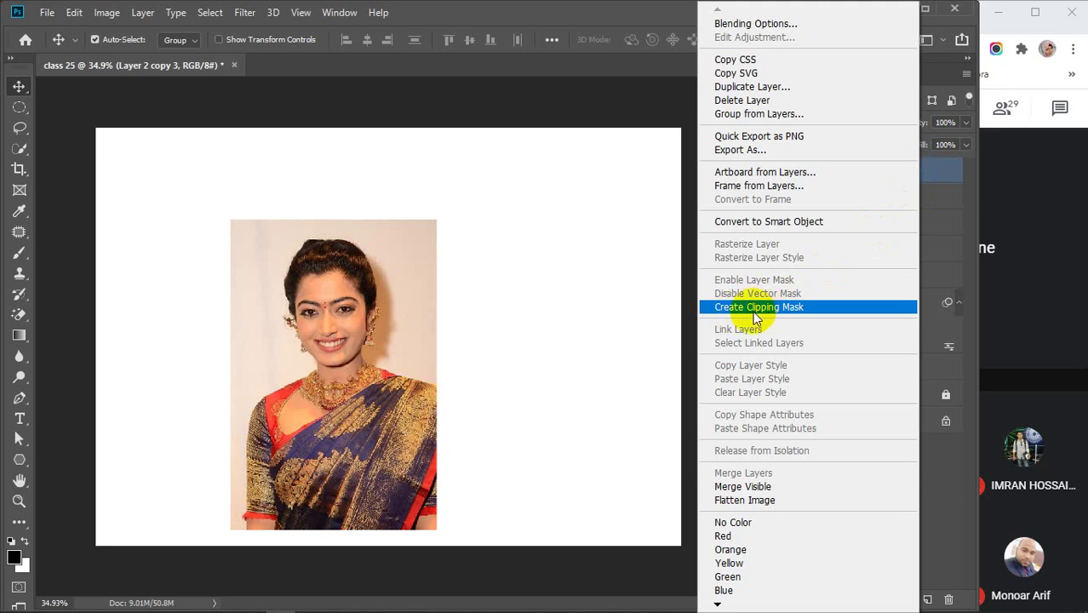
click(577, 194)
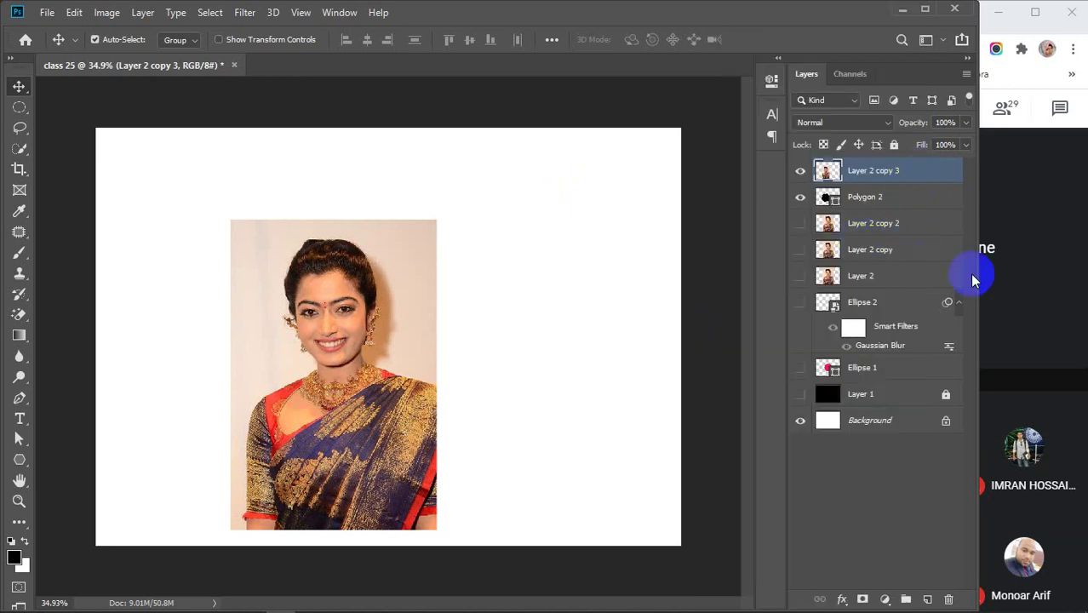
alt+click(917, 180)
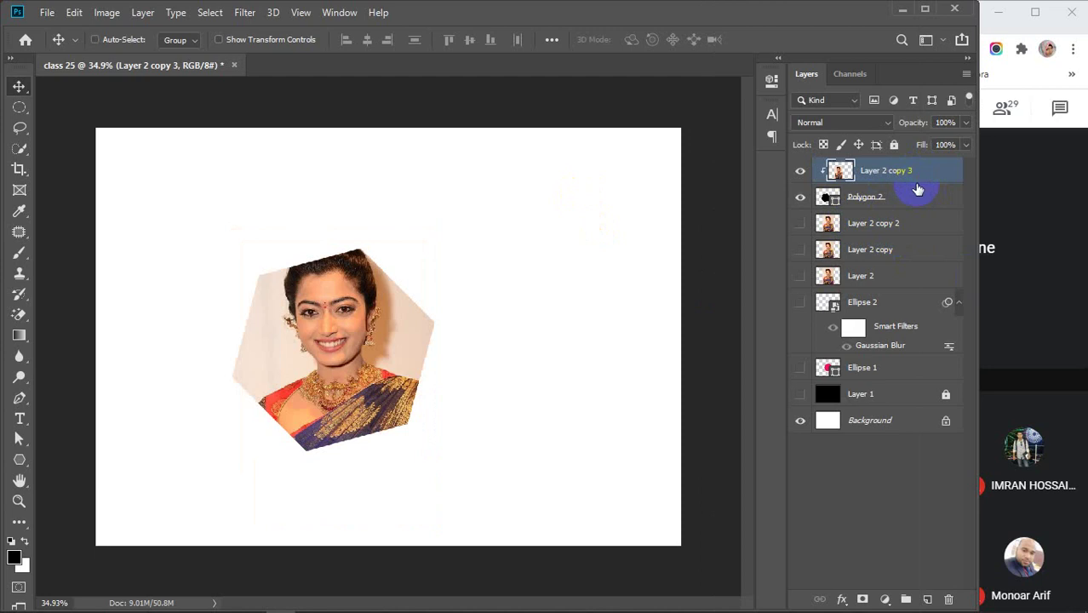
alt+click(918, 189)
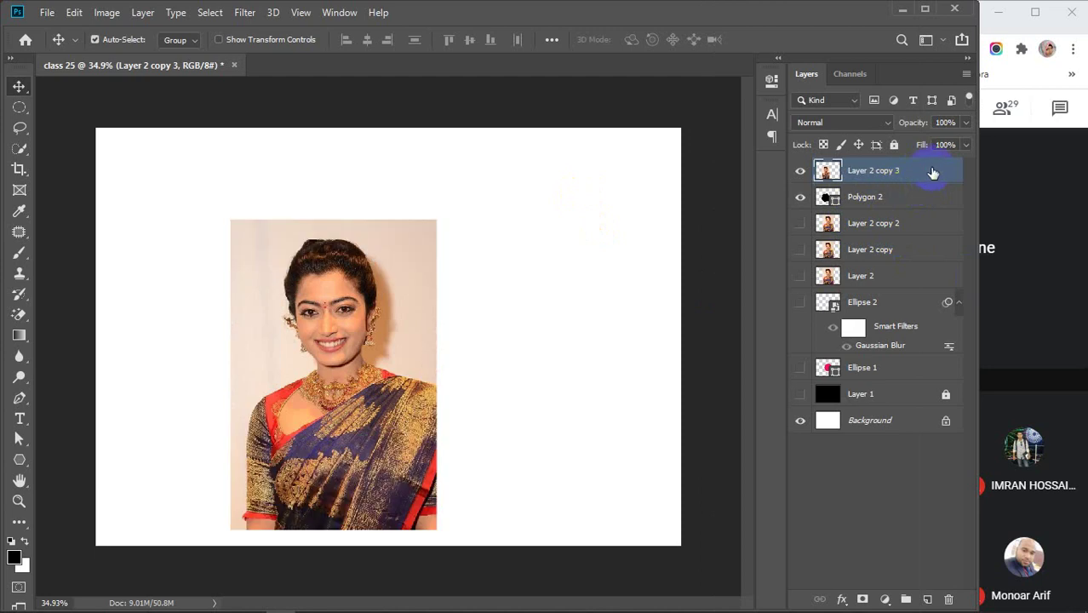
right_click(931, 171)
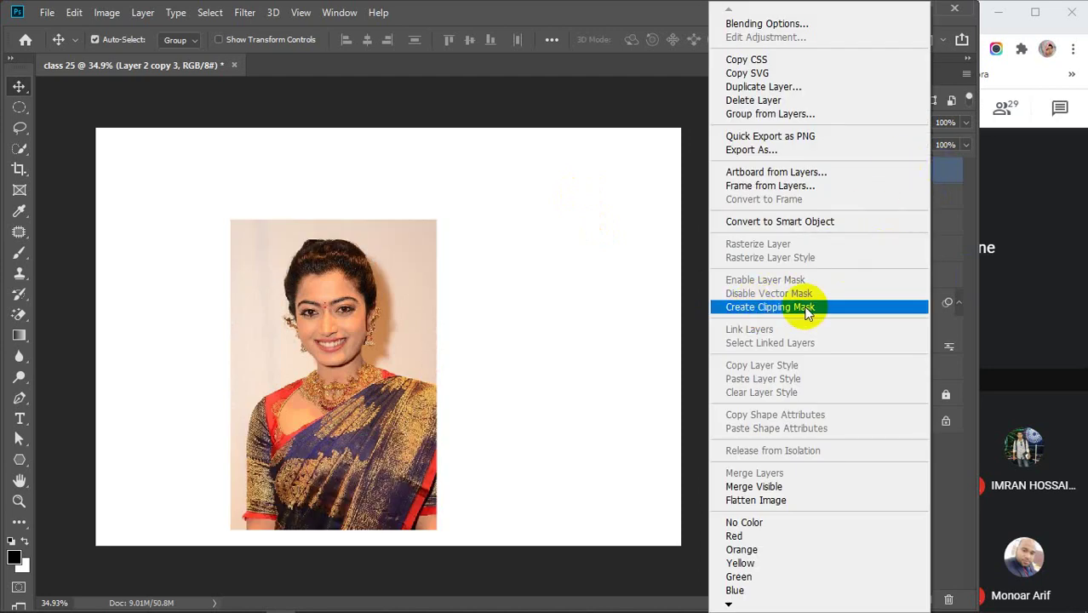
click(953, 181)
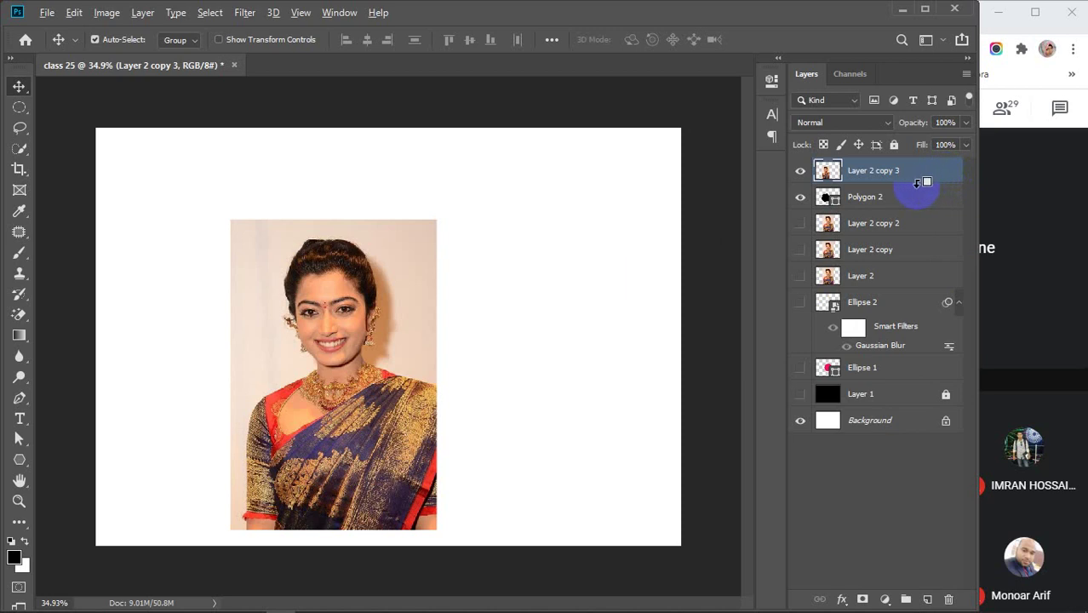
Clip Layer 2 copy 3 to the hexagon with the portrait shifted slightly down inside it, and release the clipping mask.
alt+click(917, 183)
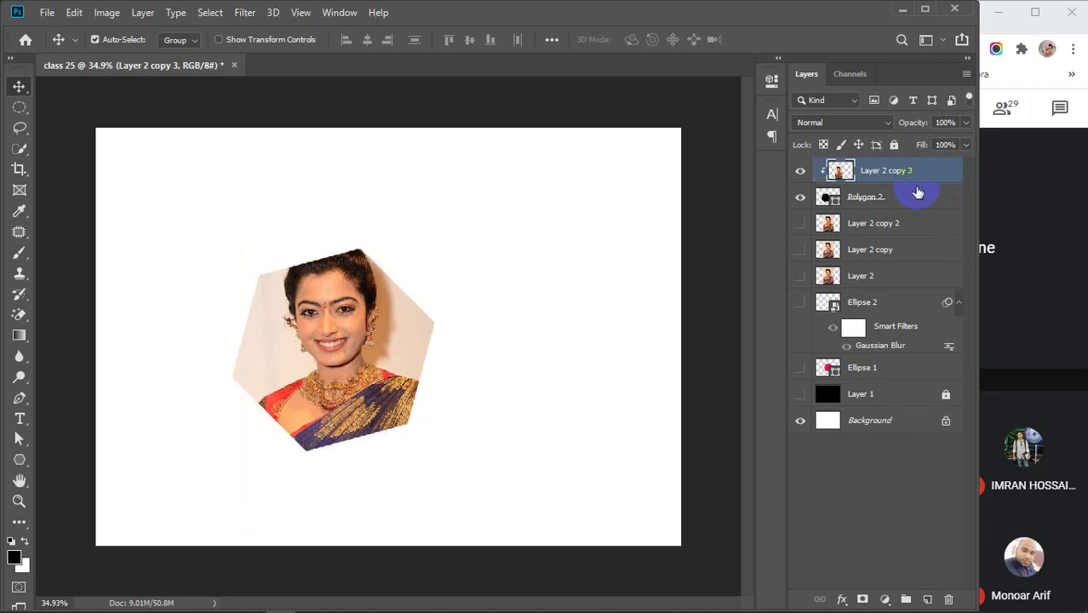
drag(356, 308, 341, 335)
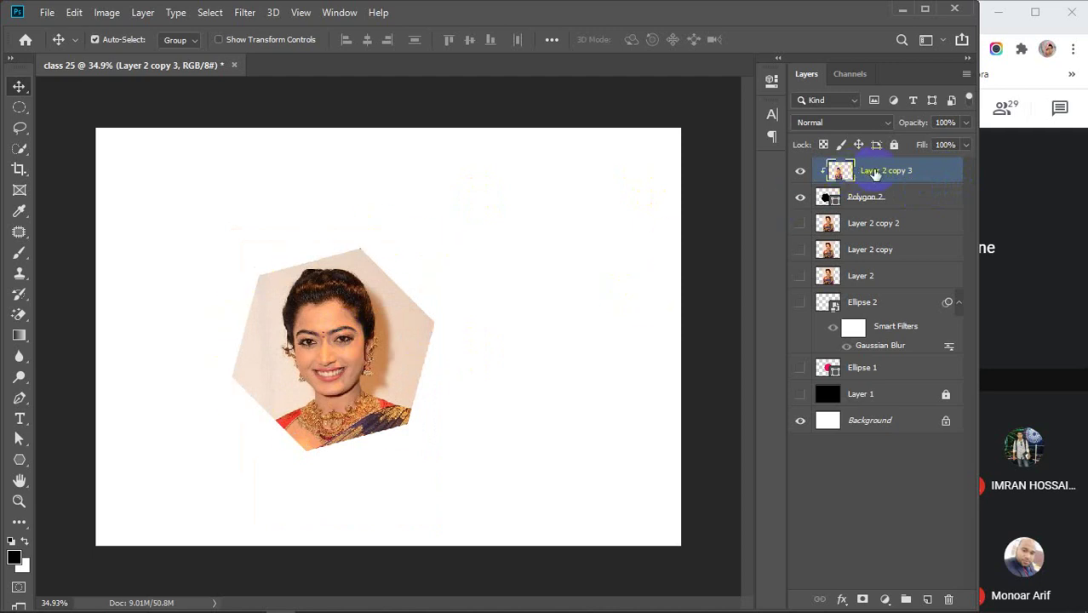
right_click(914, 171)
click(880, 305)
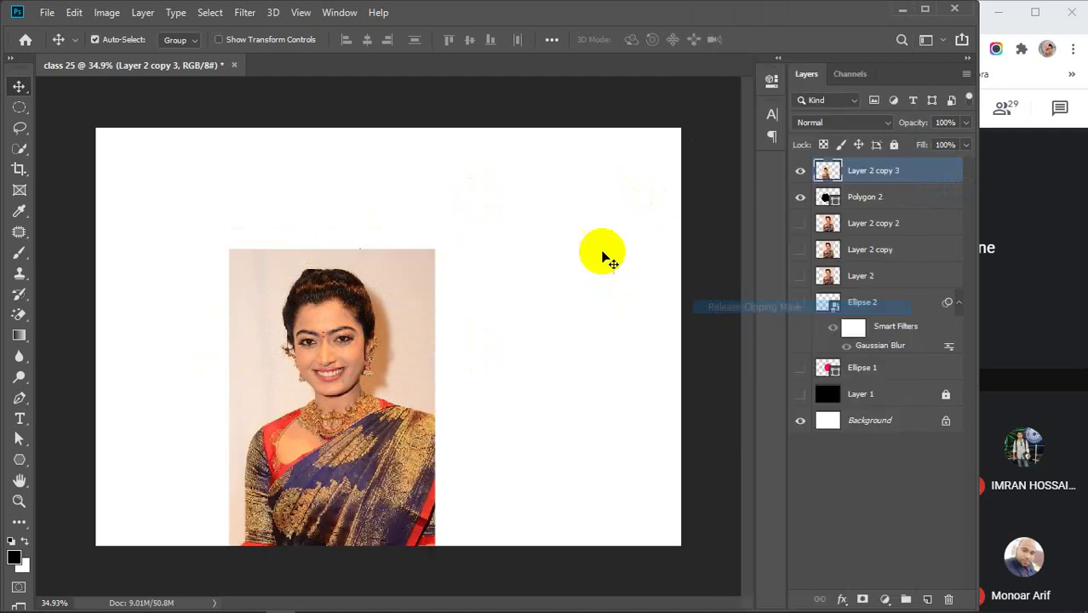
Delete the Polygon 2 layer and move the portrait up and left by about 0.80 in and 0.36 in.
click(851, 194)
key(Delete)
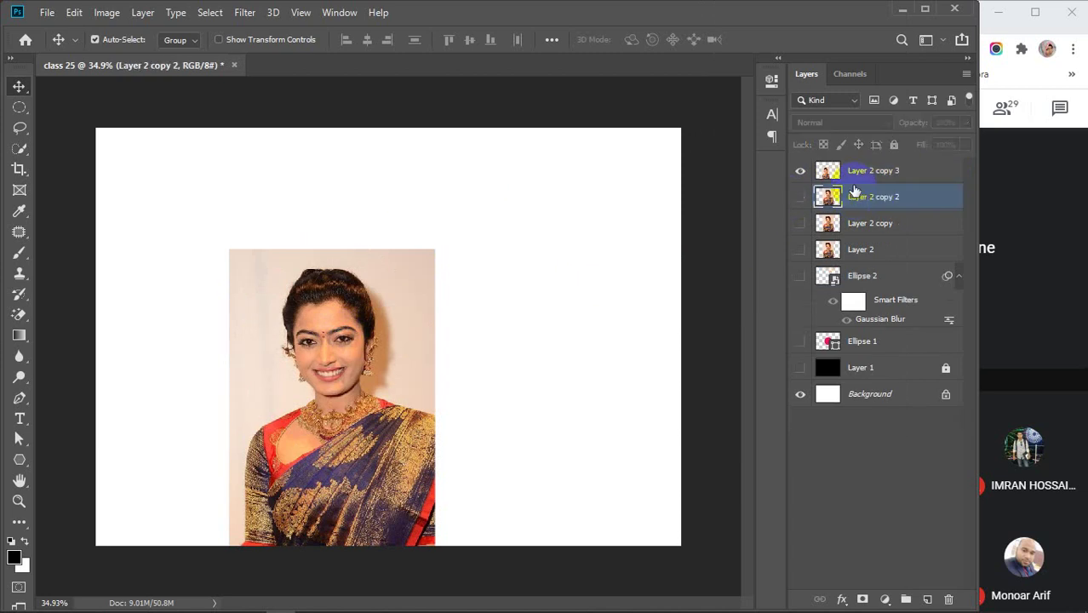
drag(384, 363, 353, 296)
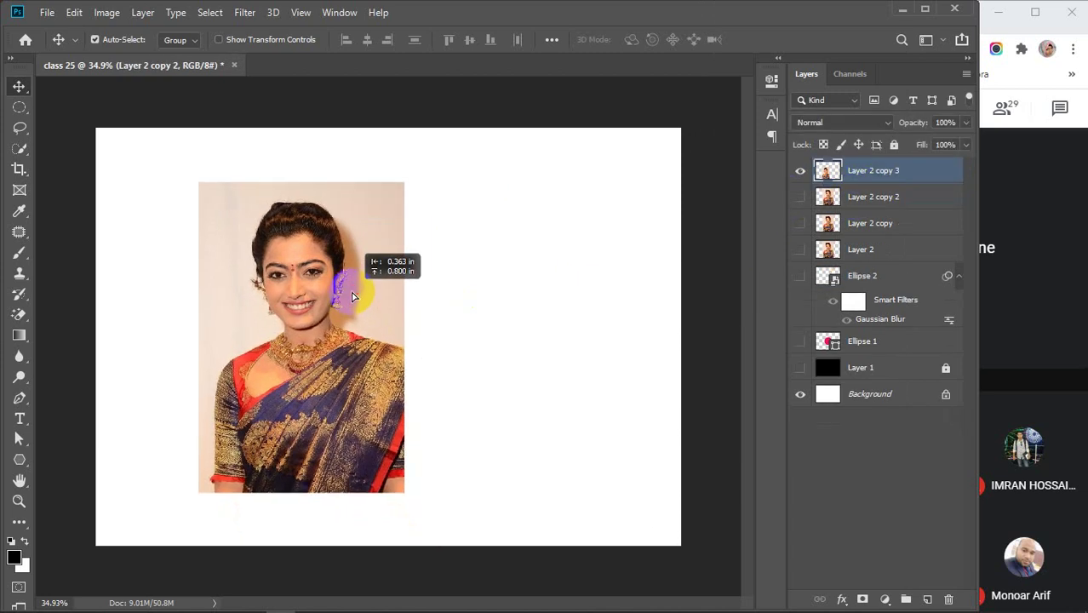
Draw a black rounded-petal flower about 882 px wide with the Custom Shape tool, partly overlapping the portrait.
click(20, 460)
right_click(19, 459)
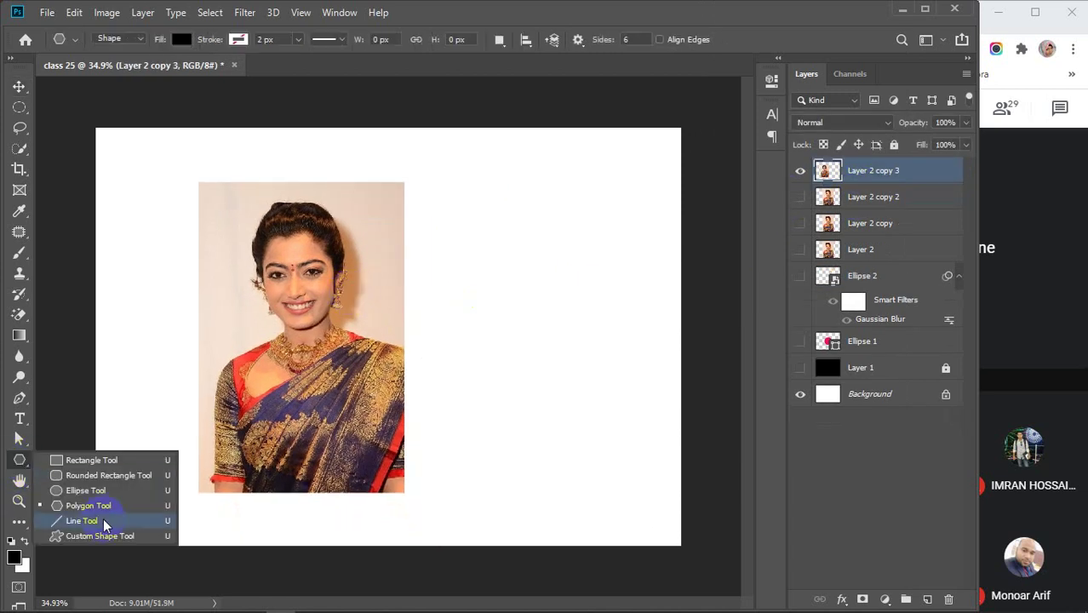
click(97, 541)
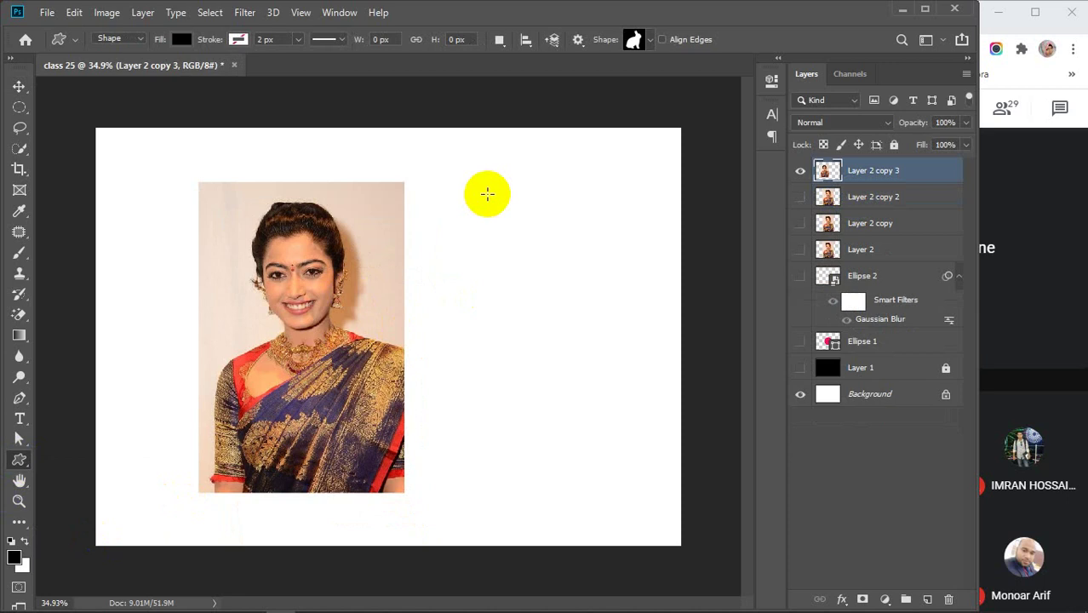
click(650, 40)
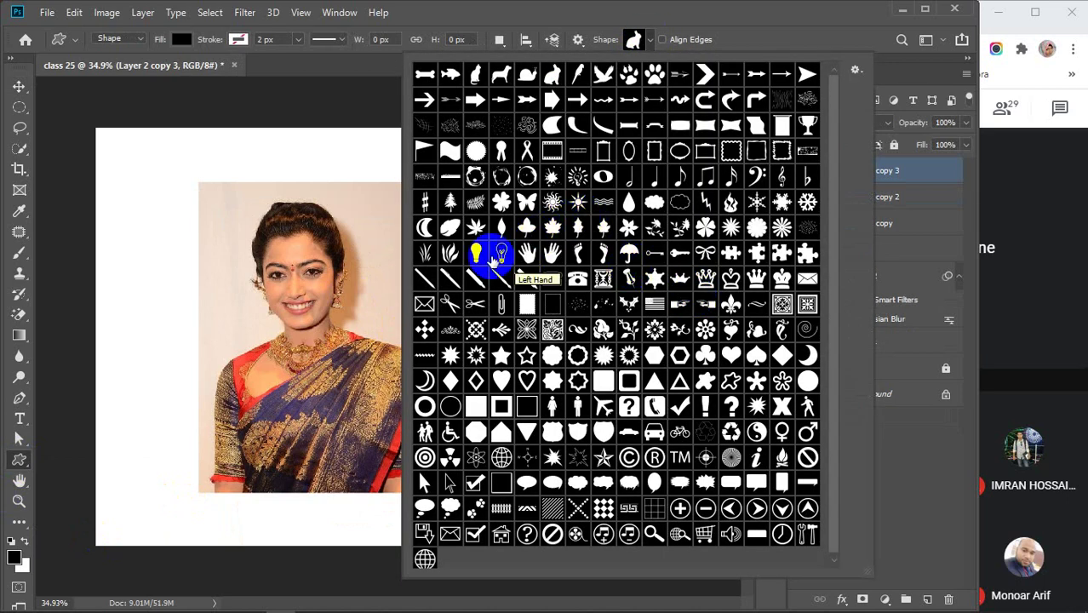
click(756, 227)
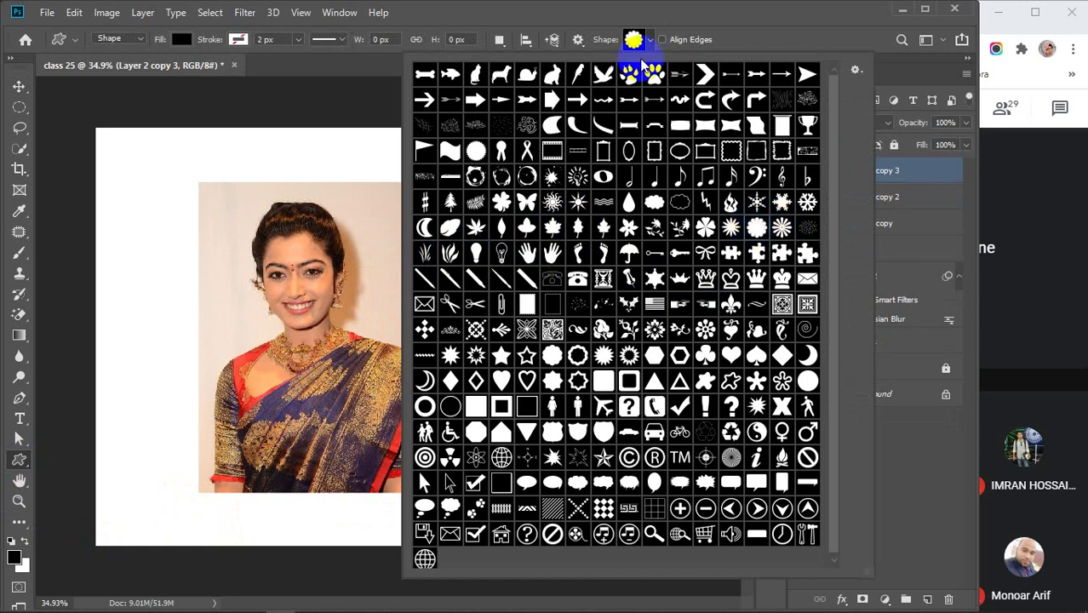
click(652, 39)
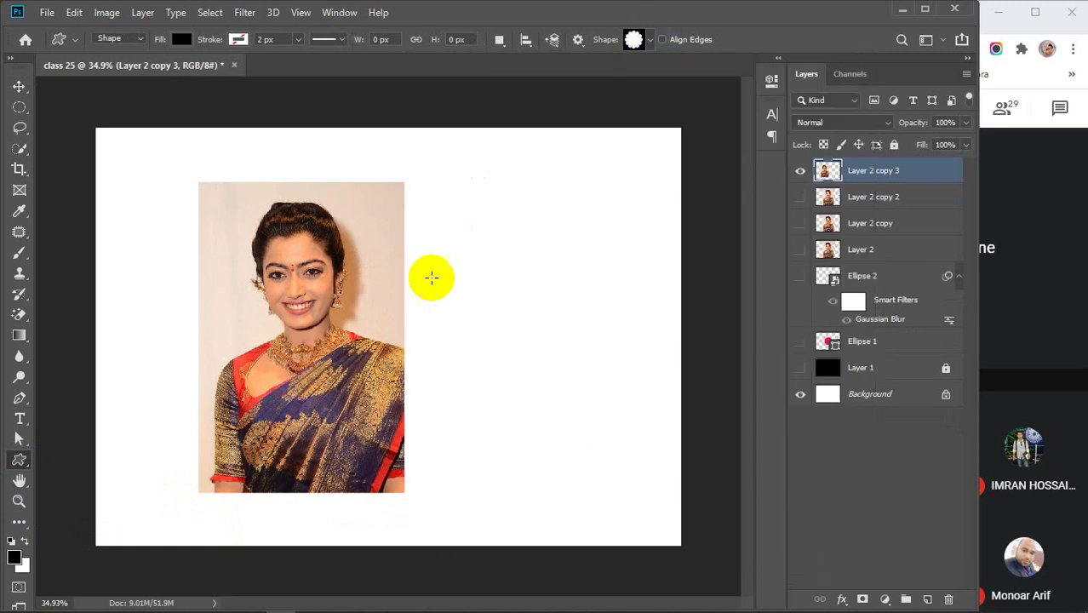
drag(305, 232, 581, 438)
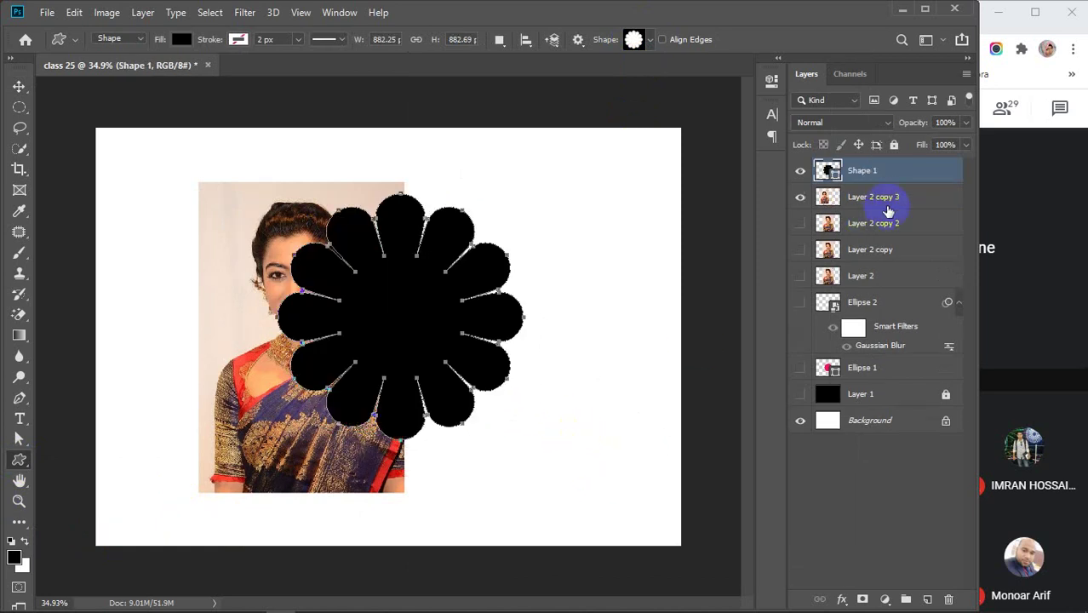
Place Shape 1 below Layer 2 copy 3 in the layer order and centre the portrait over the flower.
key(v)
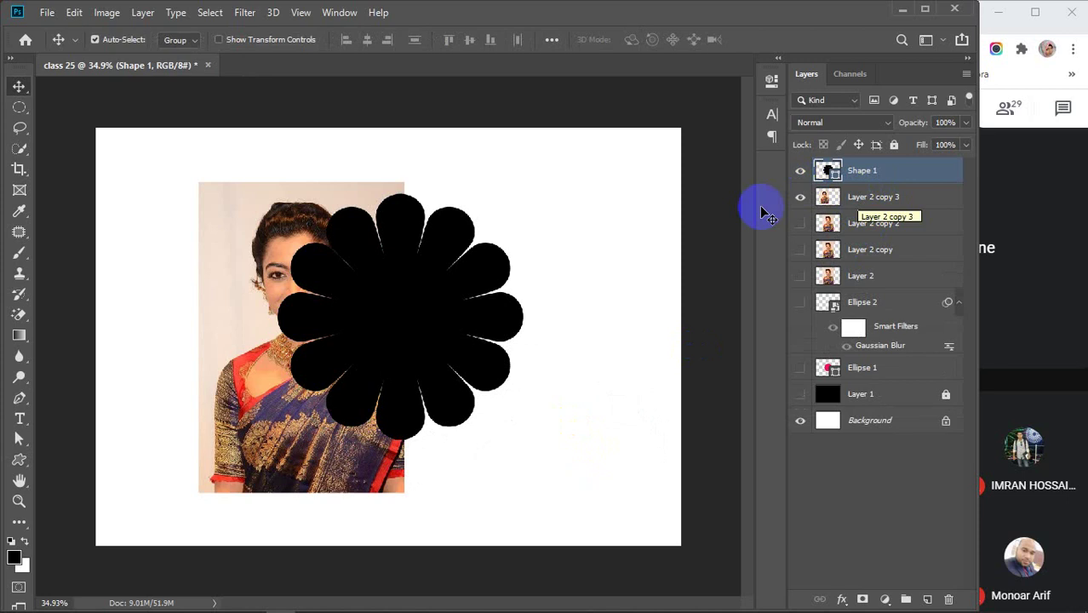
click(481, 289)
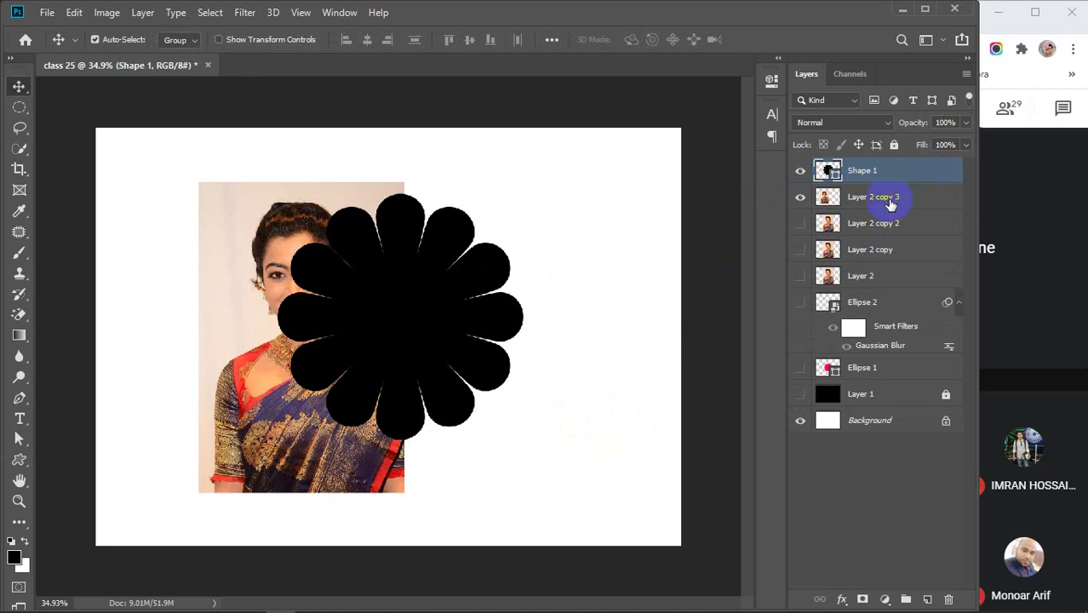
drag(882, 173, 882, 213)
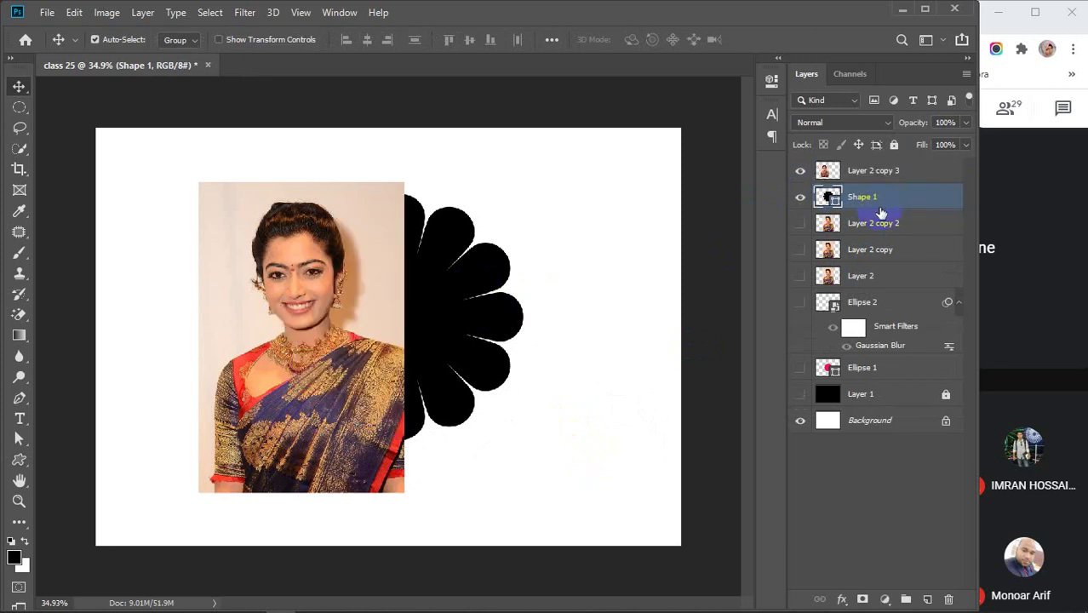
drag(299, 294, 399, 274)
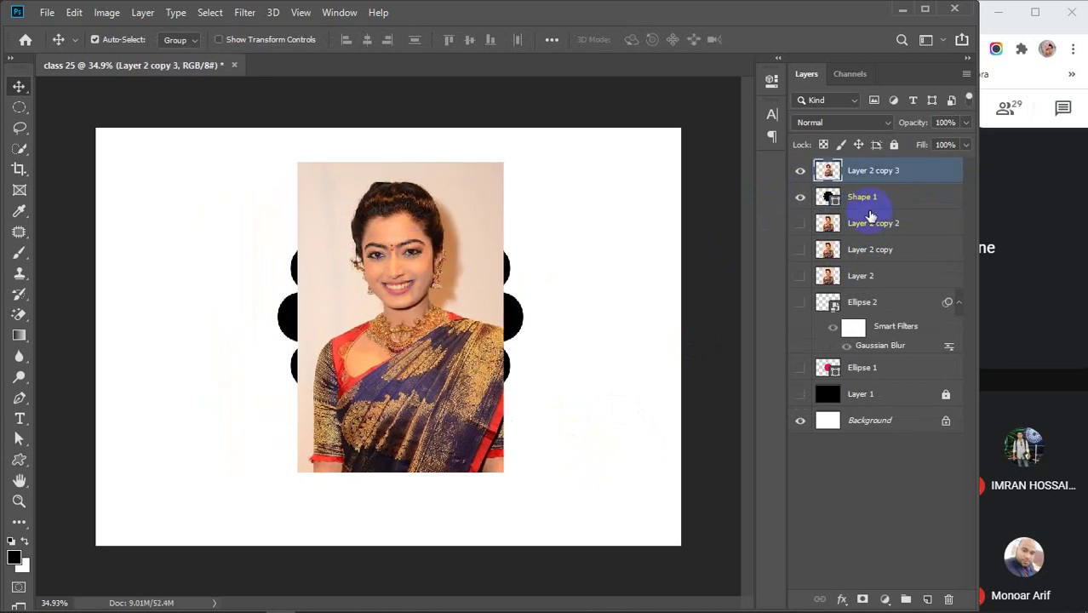
Scale the portrait to about 119% over the flower with Free Transform at a temporary 76% opacity, restore 100%, and apply.
drag(915, 125, 894, 122)
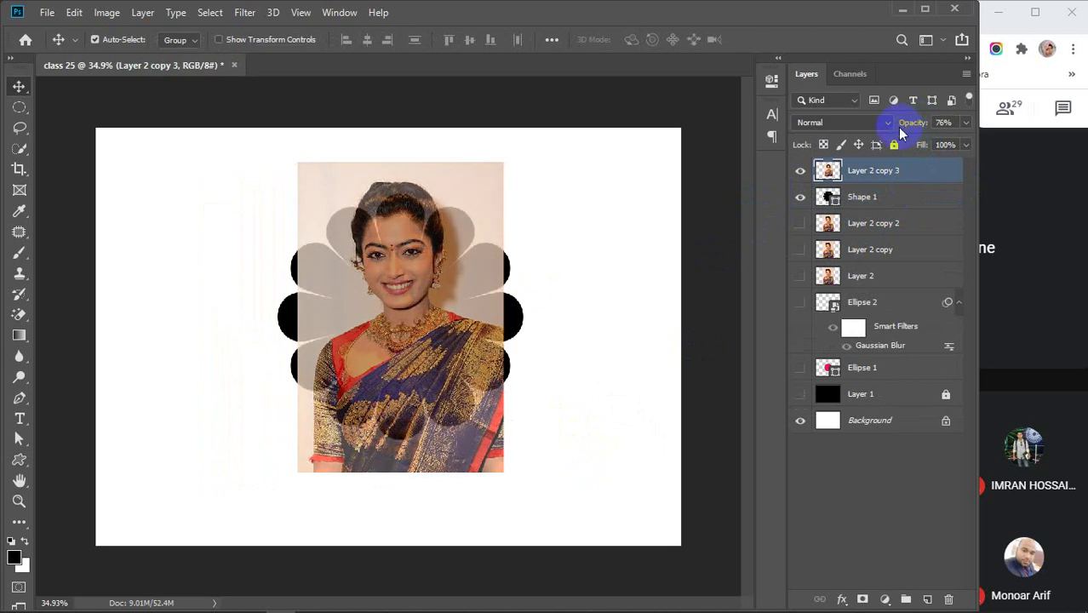
click(412, 217)
key(ctrl+t)
drag(473, 187, 453, 193)
drag(483, 317, 529, 324)
drag(474, 197, 477, 249)
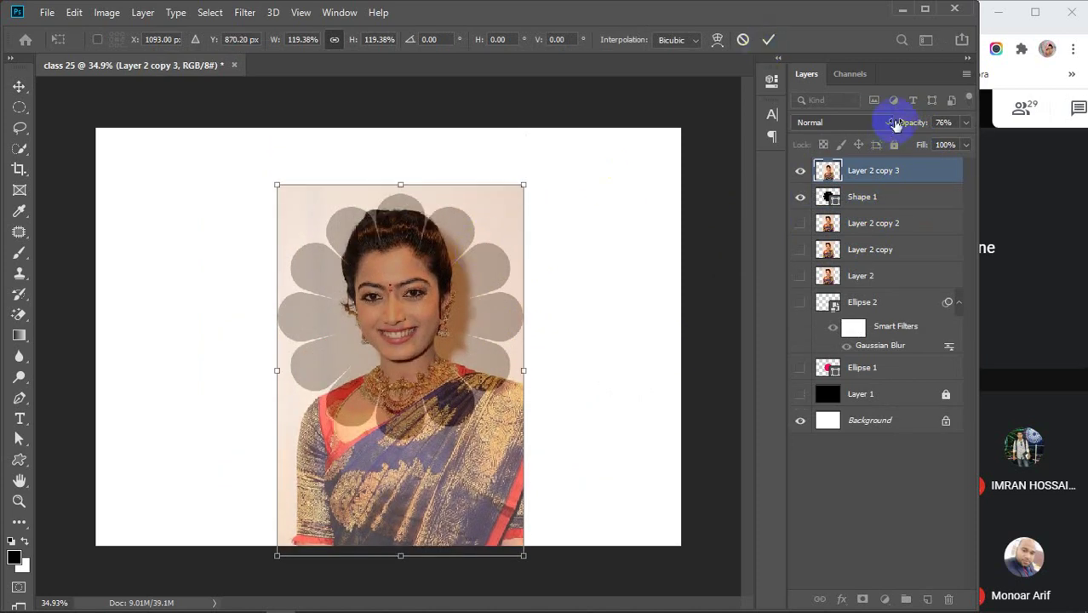
drag(901, 122, 983, 133)
click(768, 40)
Create a clipping mask of Layer 2 copy 3 on the Shape 1 flower and nudge the portrait up inside it.
right_click(912, 168)
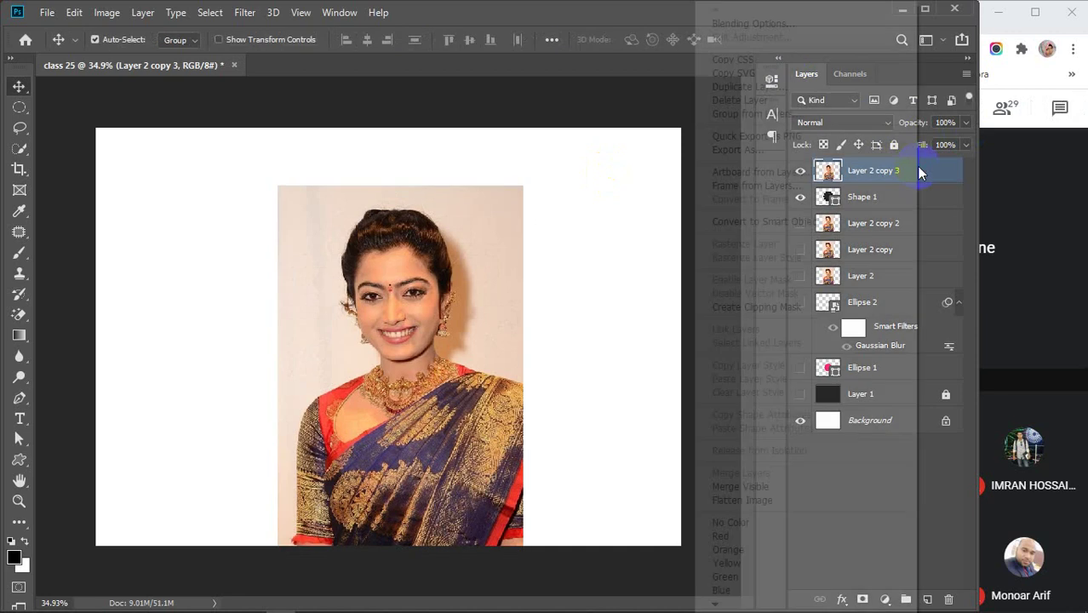
click(749, 304)
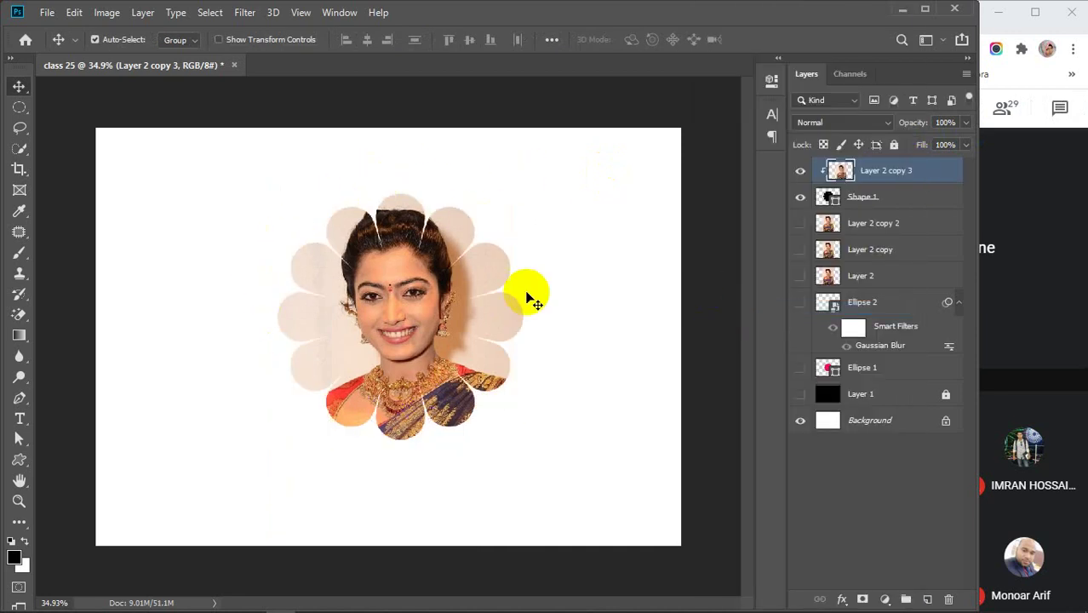
drag(426, 297, 408, 299)
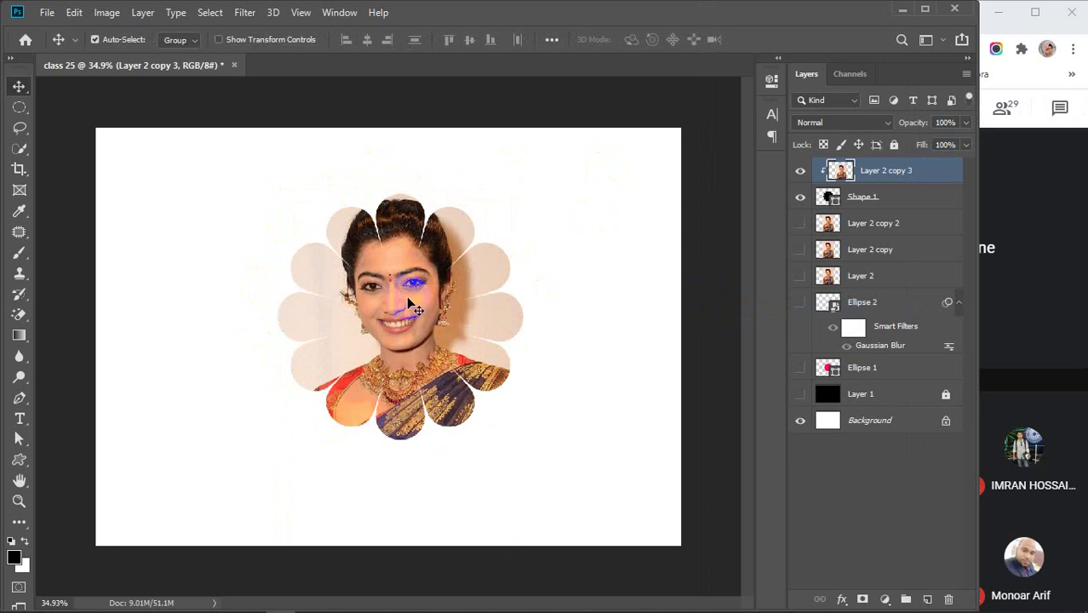
Delete the clipped Layer 2 copy 3 portrait and the Shape 1 flower layer.
key(Delete)
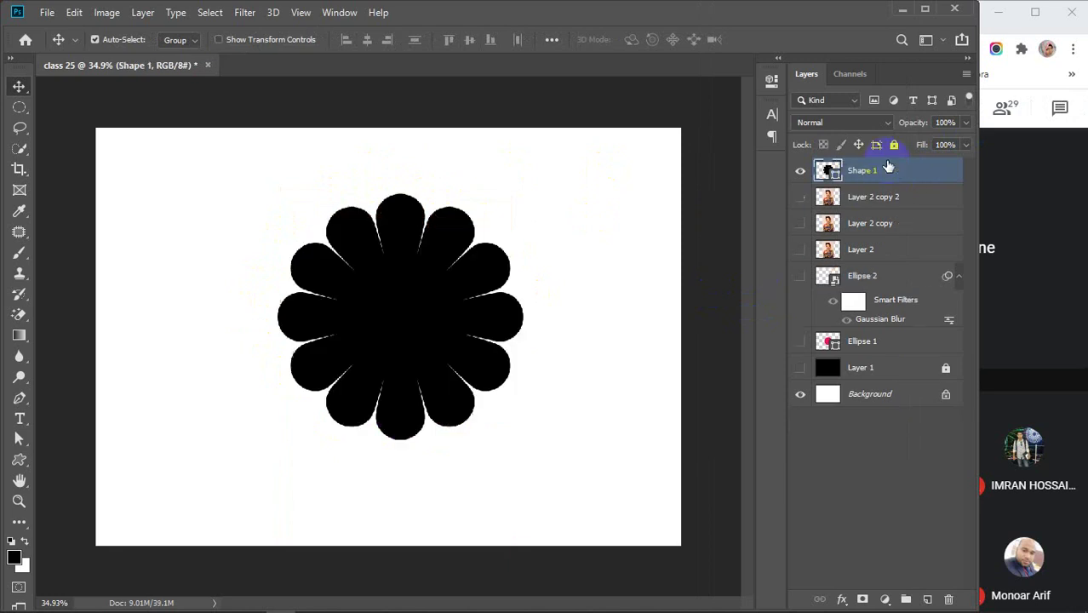
key(Delete)
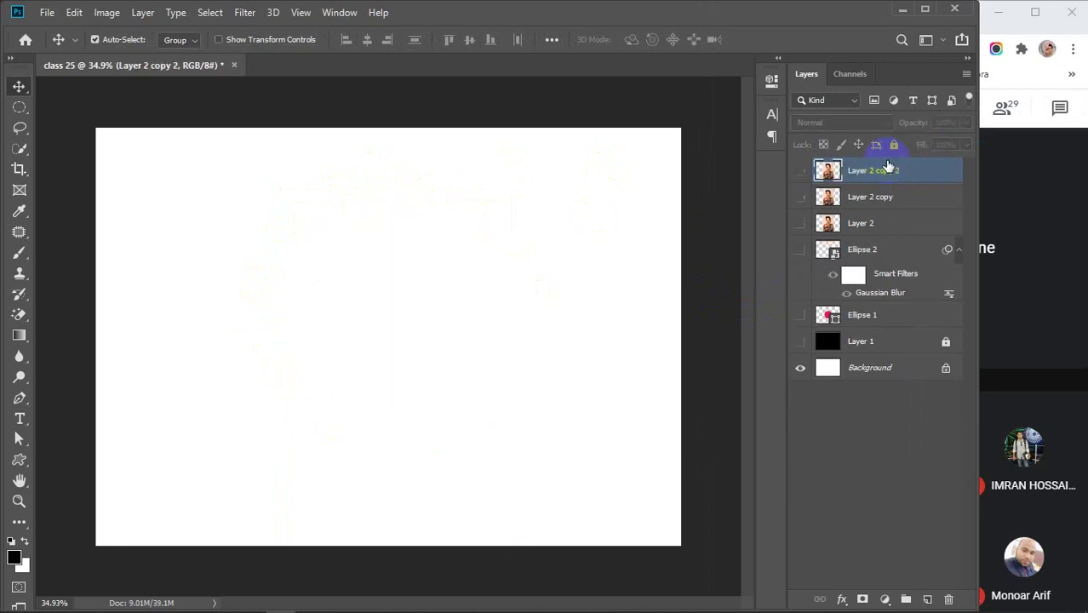
Draw a filled Pen tool shape about 1376 px wide from the canvas's left edge, with two humps and a rising curve.
click(18, 400)
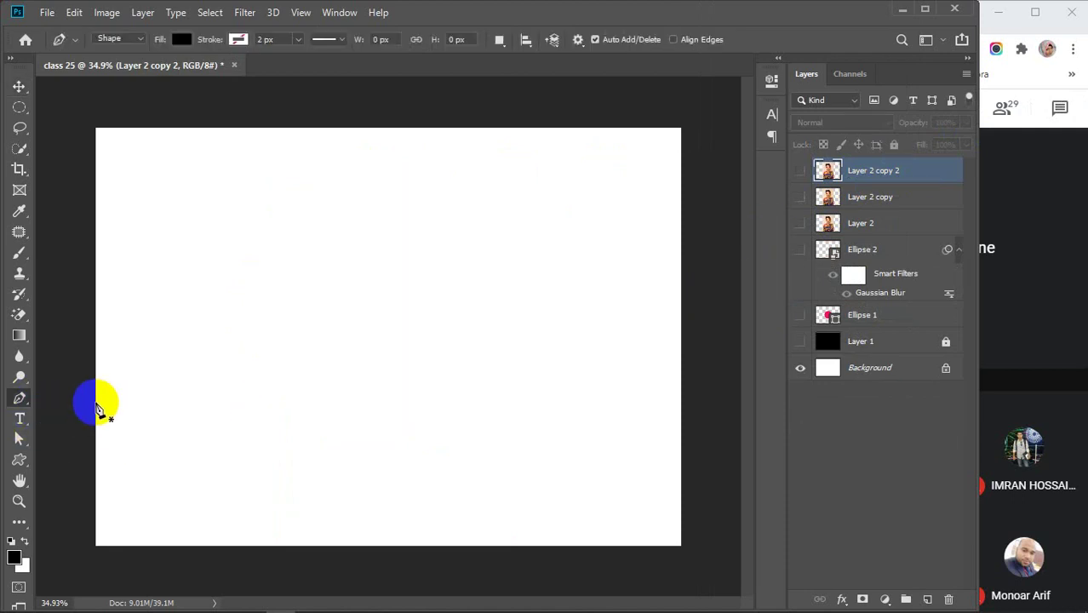
click(96, 401)
drag(268, 380, 383, 521)
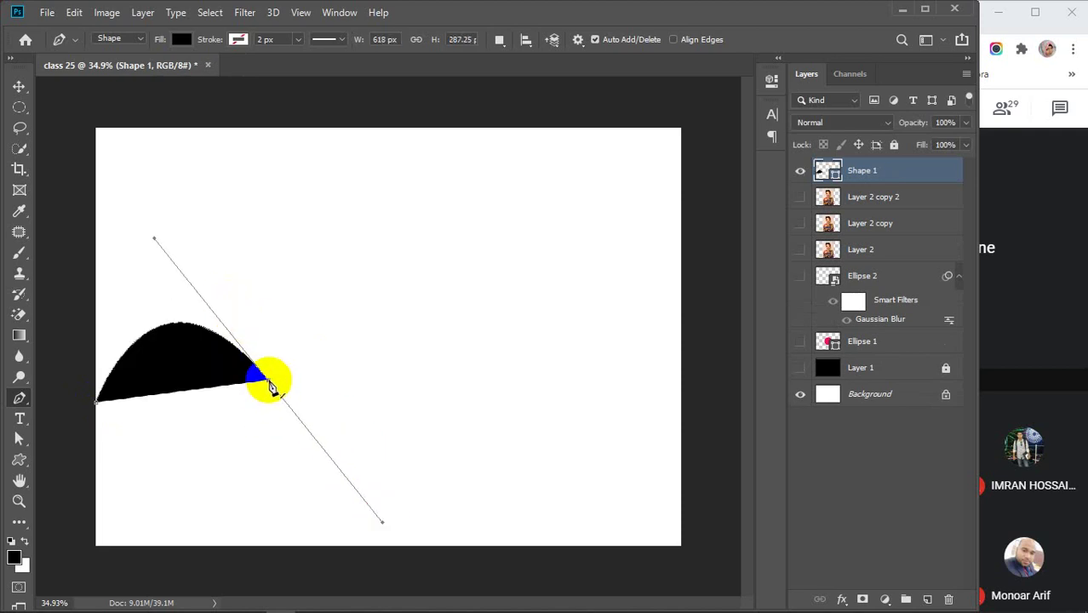
drag(268, 385, 223, 286)
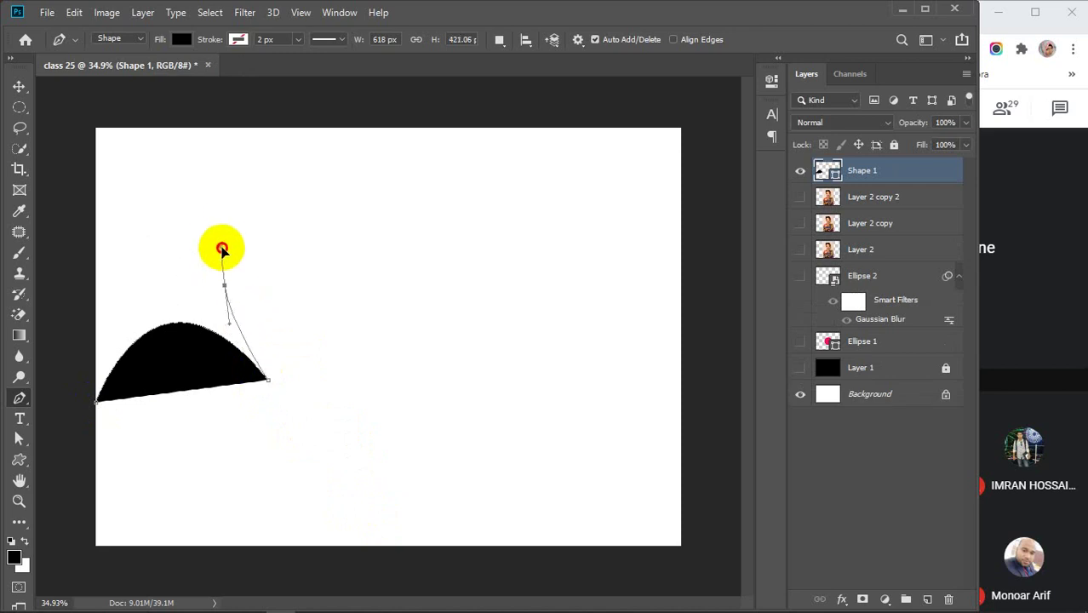
drag(220, 234, 219, 227)
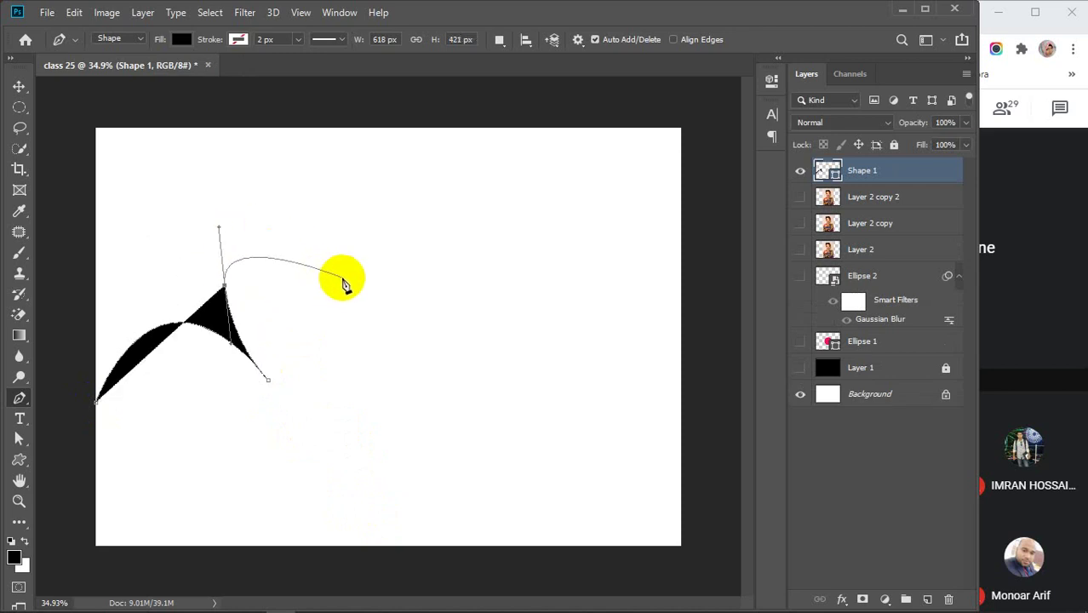
drag(322, 373, 274, 485)
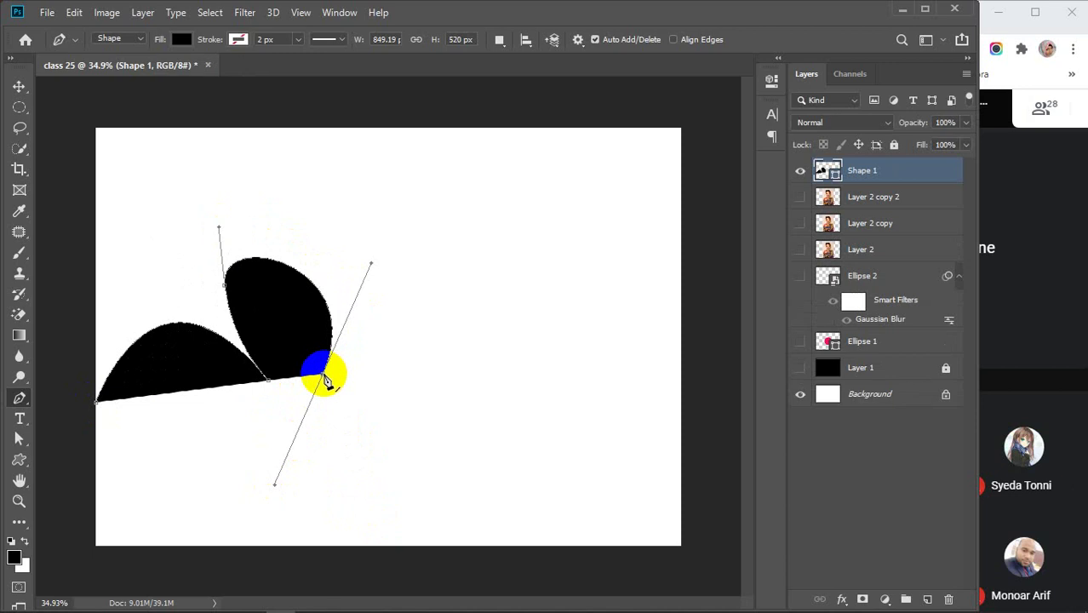
alt+click(323, 375)
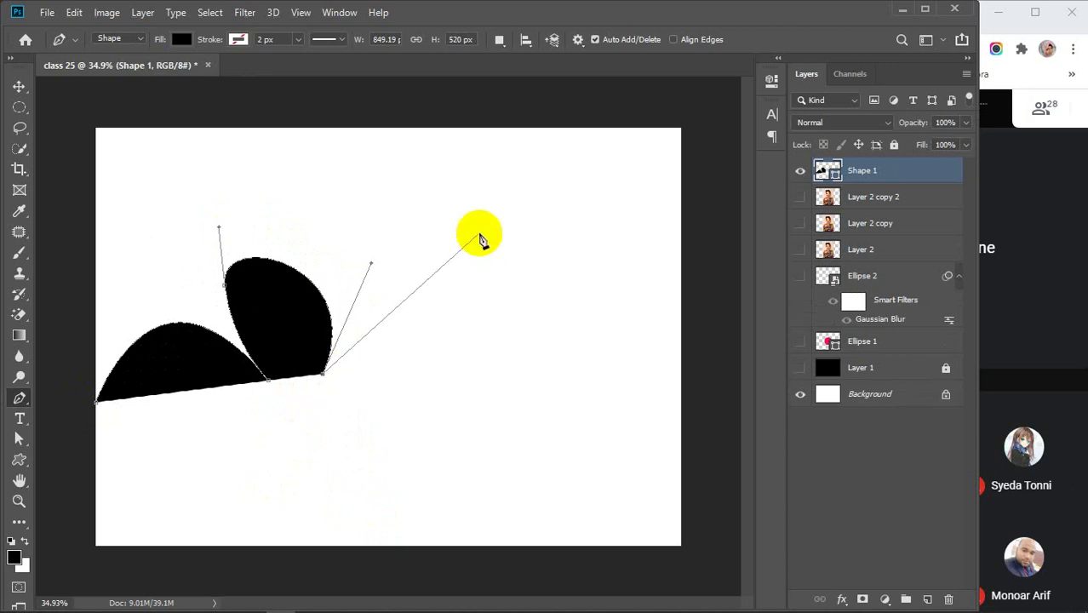
drag(479, 234, 489, 126)
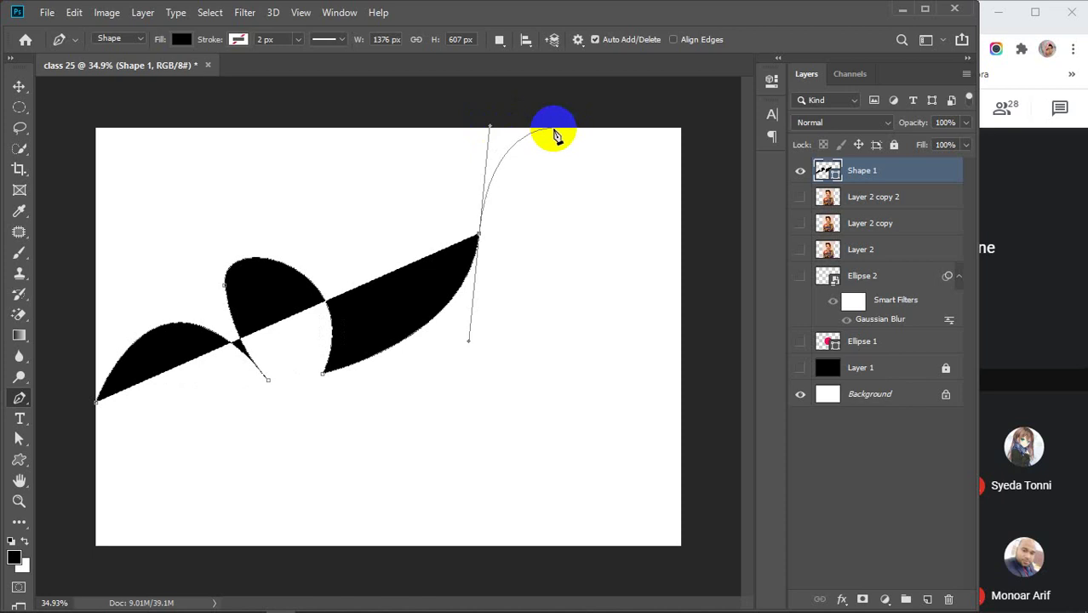
Extend the pen shape to the canvas's top edge and close it around the top-right, bottom-right and bottom-left canvas corners.
click(553, 134)
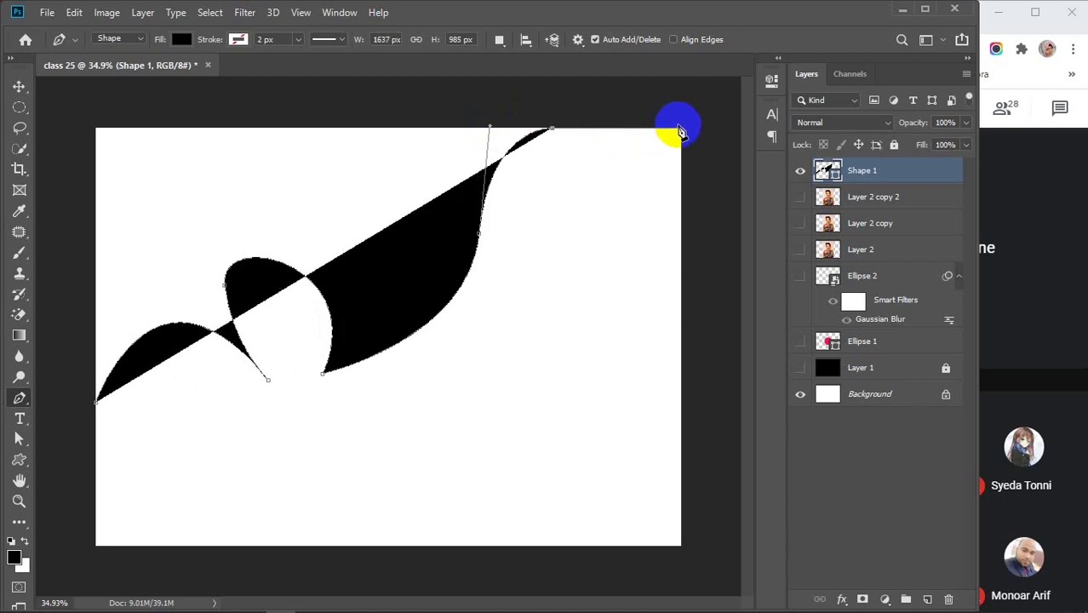
click(681, 131)
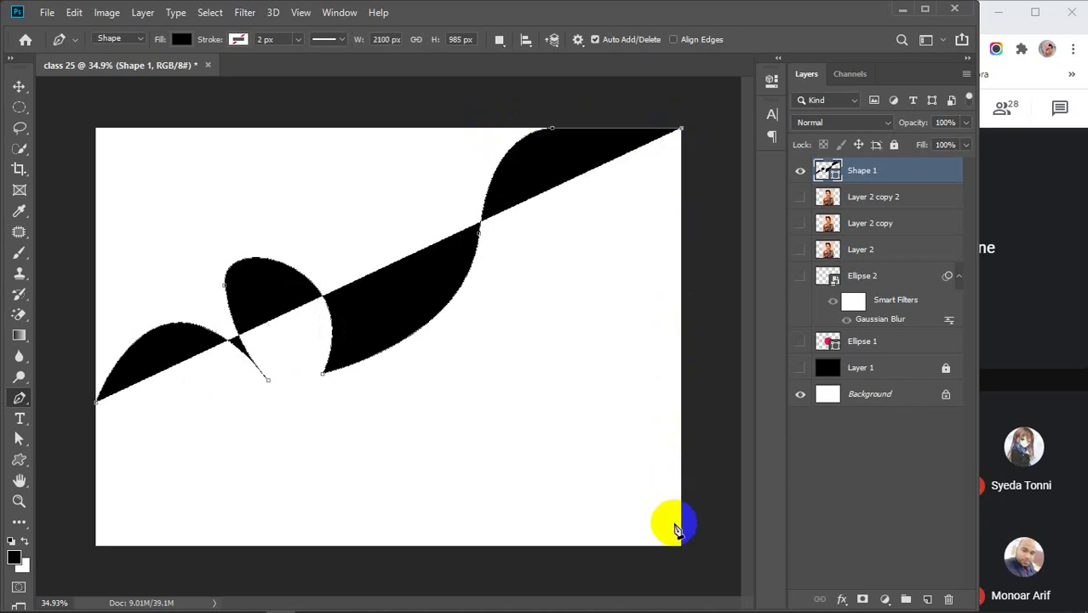
click(682, 545)
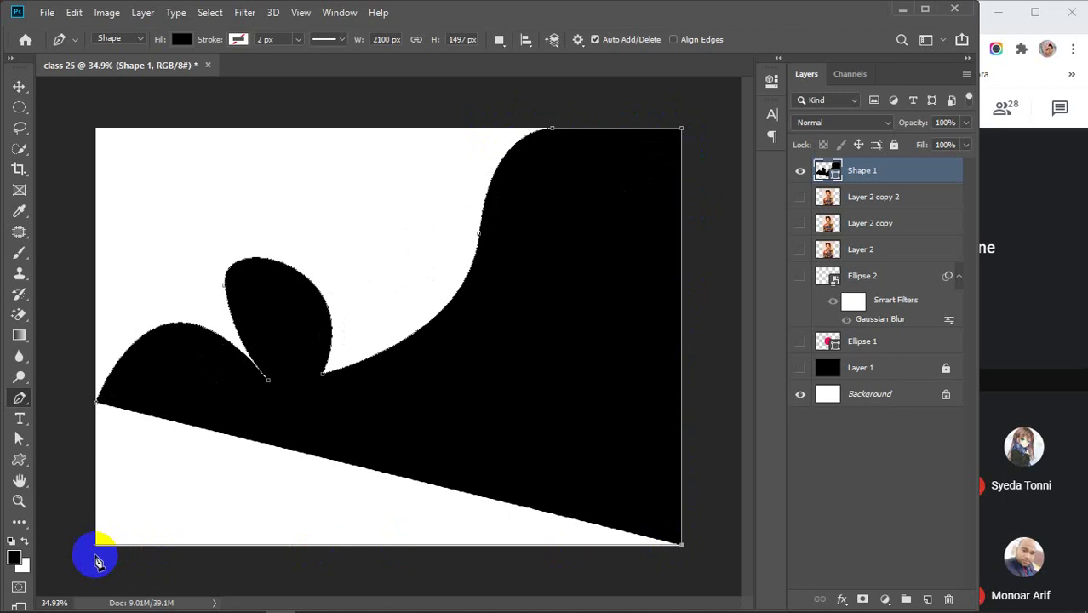
click(96, 546)
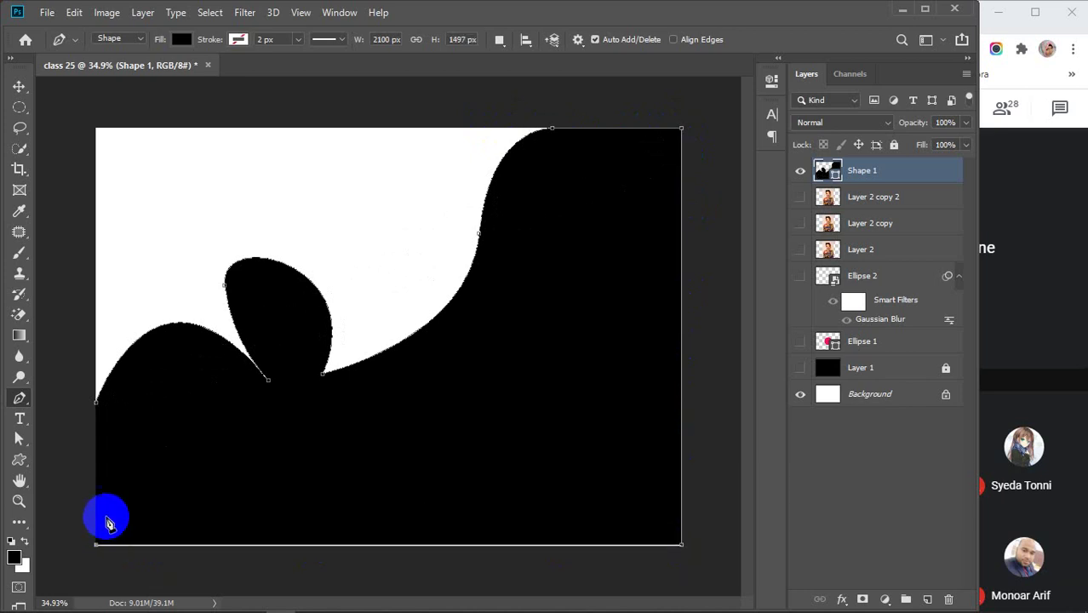
click(97, 403)
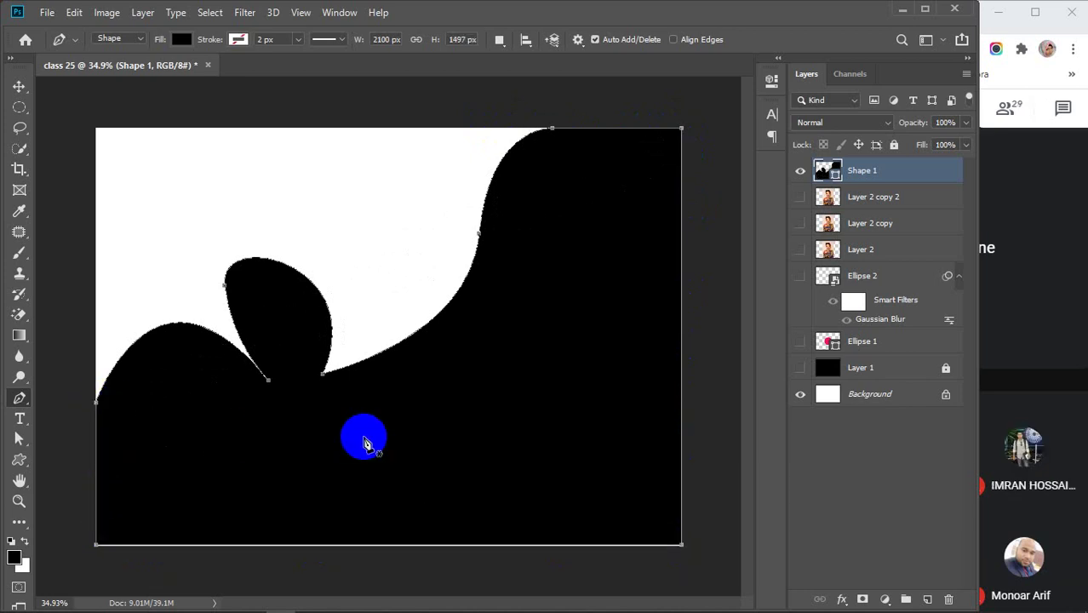
Undo the pen shape's segments back to the single starting anchor on the canvas's left edge.
key(ctrl+z)
key(ctrl+z)
key(ctrl+z)
key(ctrl+z)
key(ctrl+z)
key(ctrl+z)
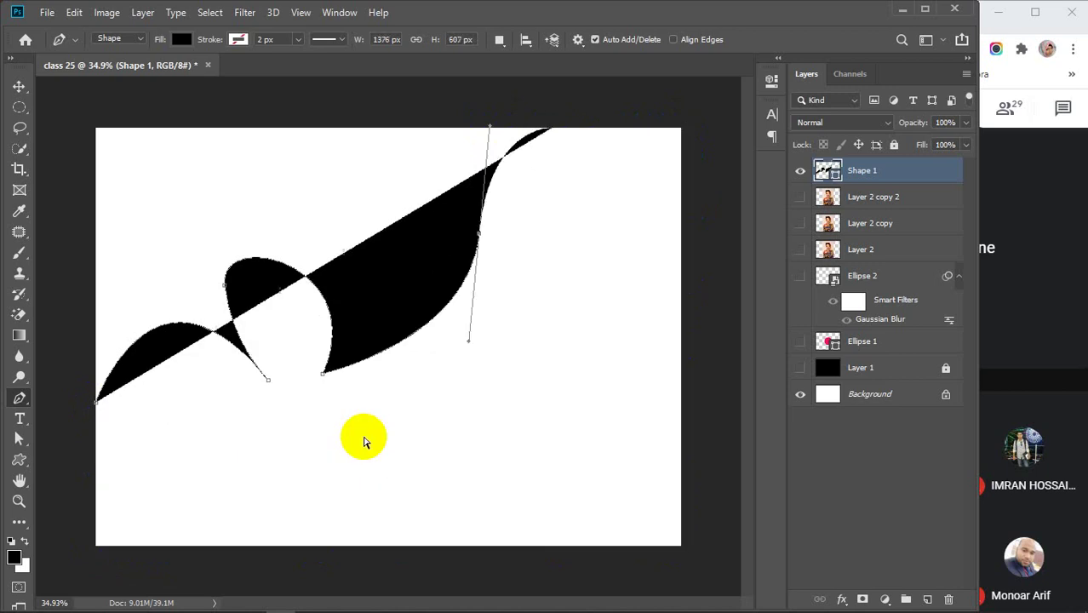
key(ctrl+z)
key(ctrl+z)
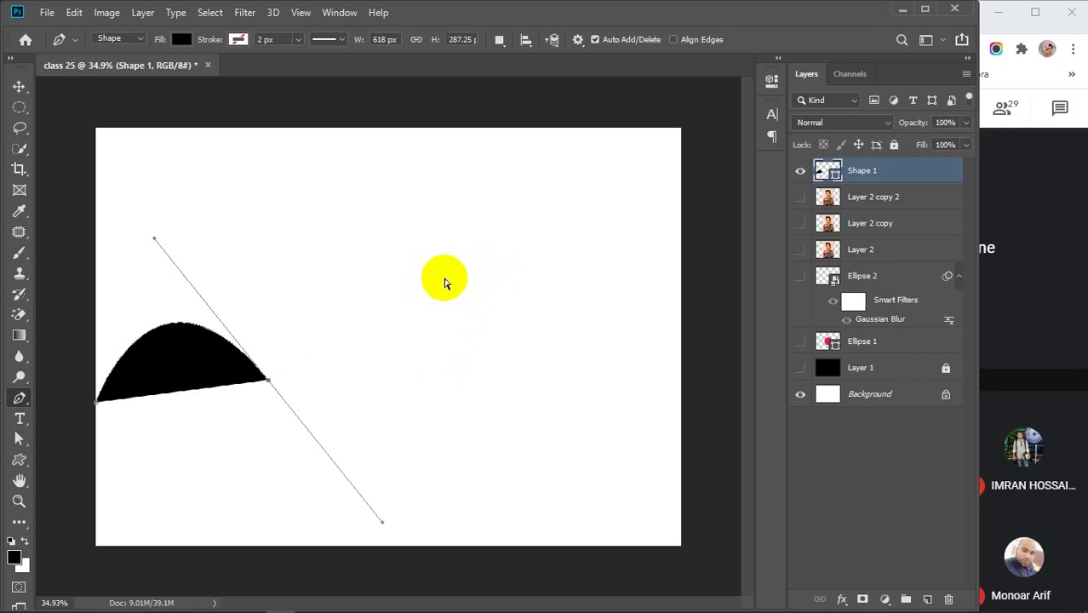
key(ctrl+z)
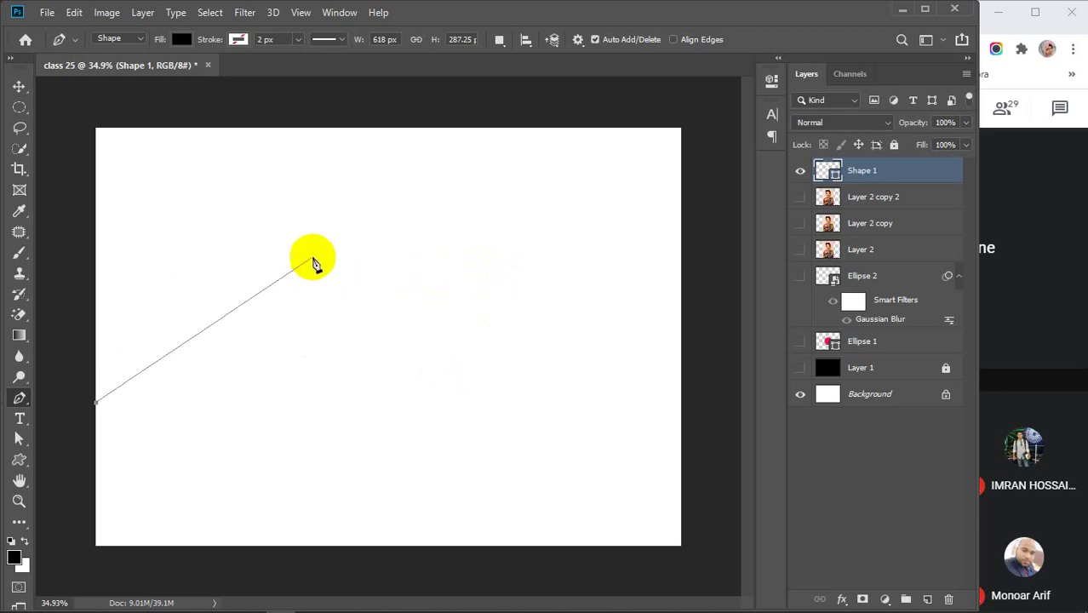
Draw a flowing wave from the starting anchor to the canvas's top-right corner and close the shape around both bottom corners, about 2097 × 1488 px.
drag(337, 358, 498, 419)
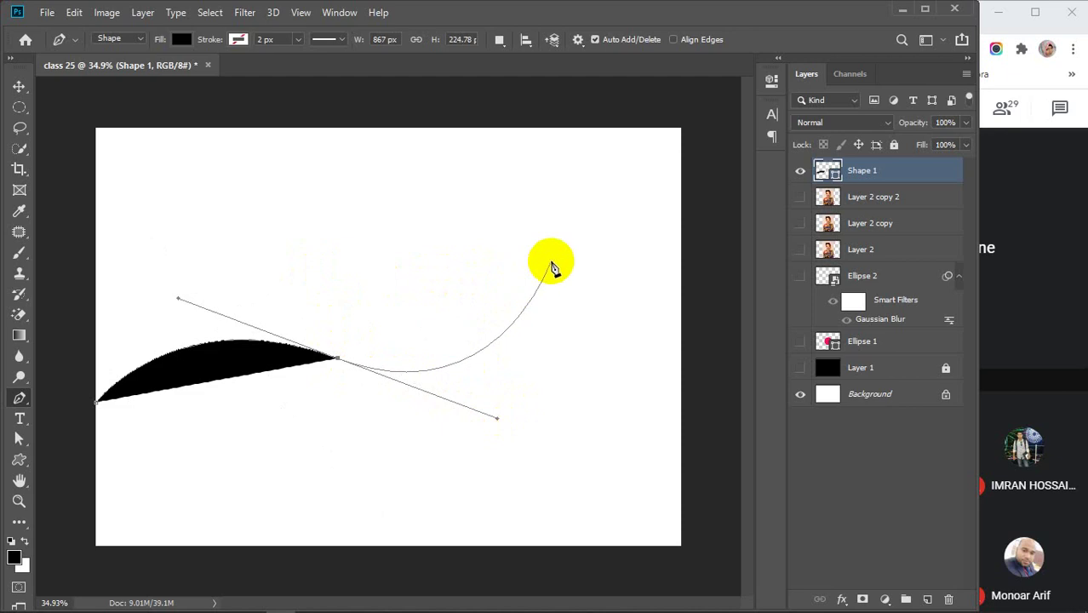
drag(551, 254, 562, 211)
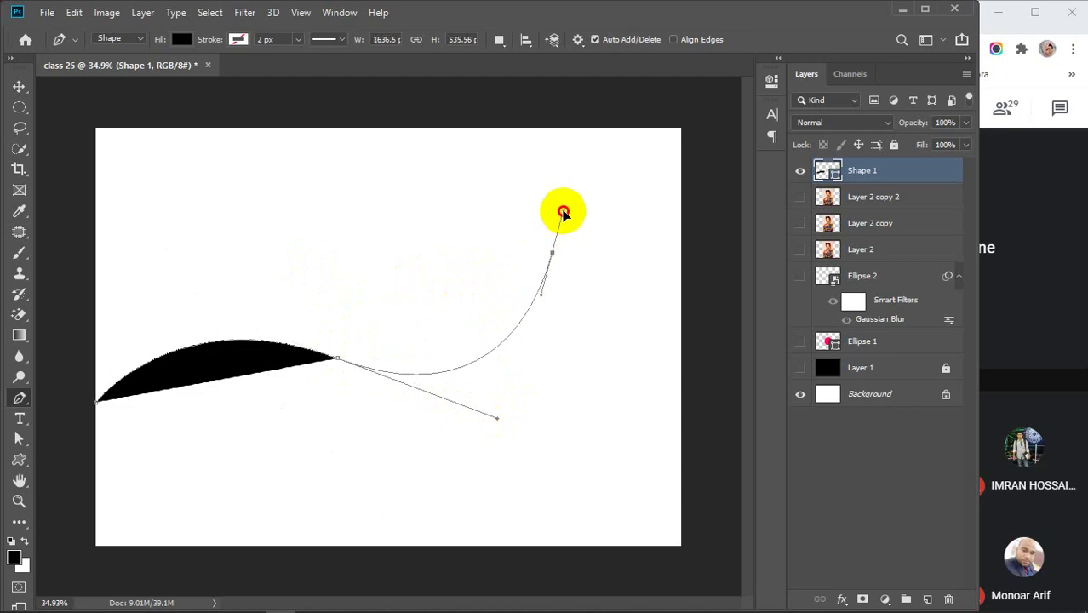
mouse_move(680, 129)
mouse_down()
mouse_move(728, 116)
mouse_move(779, 123)
mouse_move(679, 147)
mouse_up()
alt+click(681, 134)
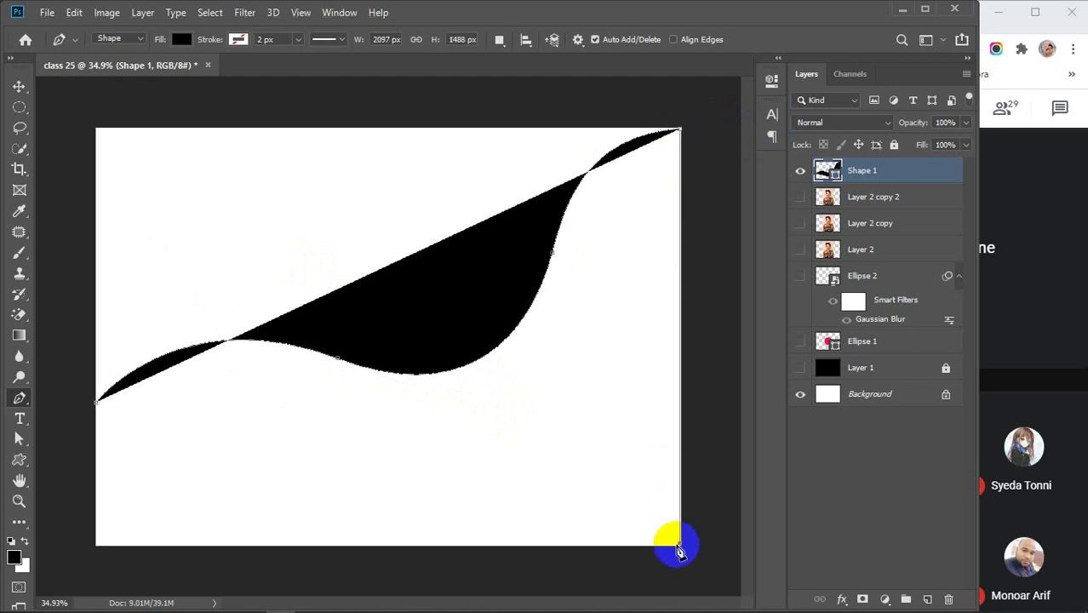
click(678, 543)
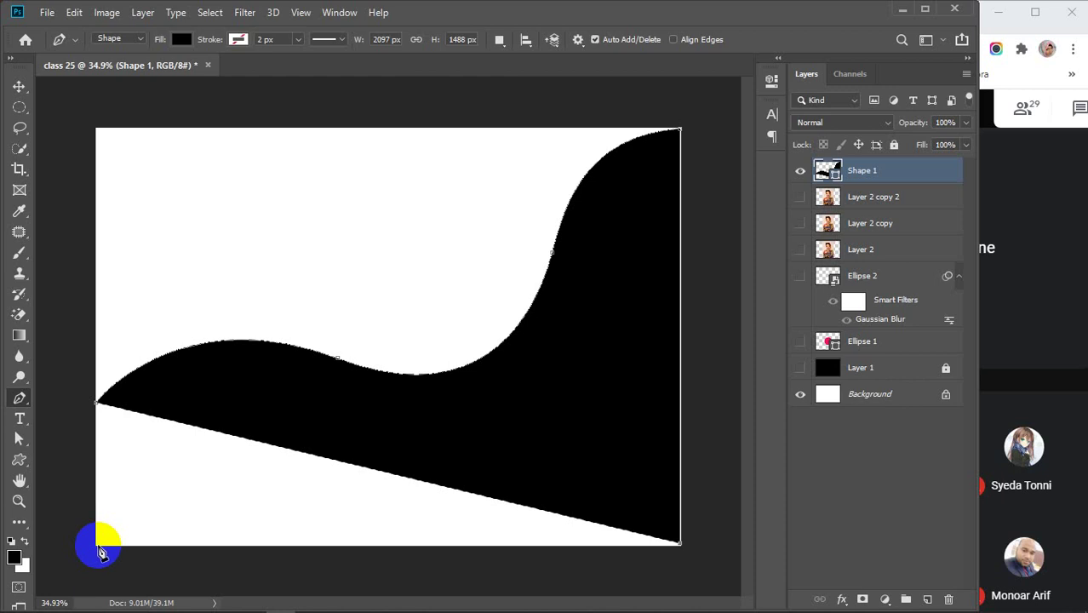
click(98, 546)
click(98, 407)
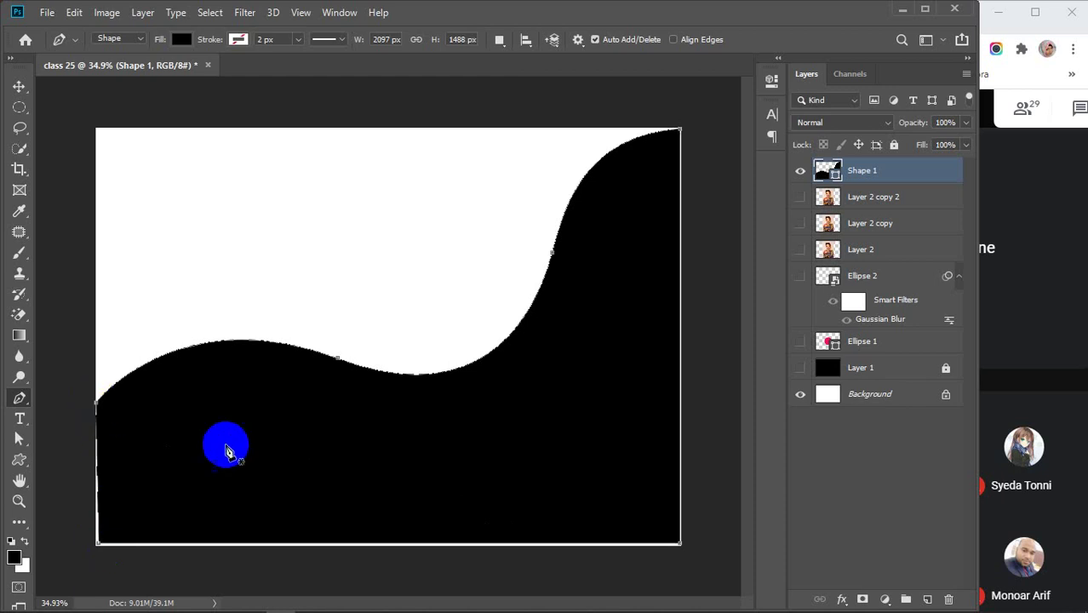
Scale the wave shape to about 102% width and 104% height and nudge it to cover the canvas's side and bottom edges.
key(v)
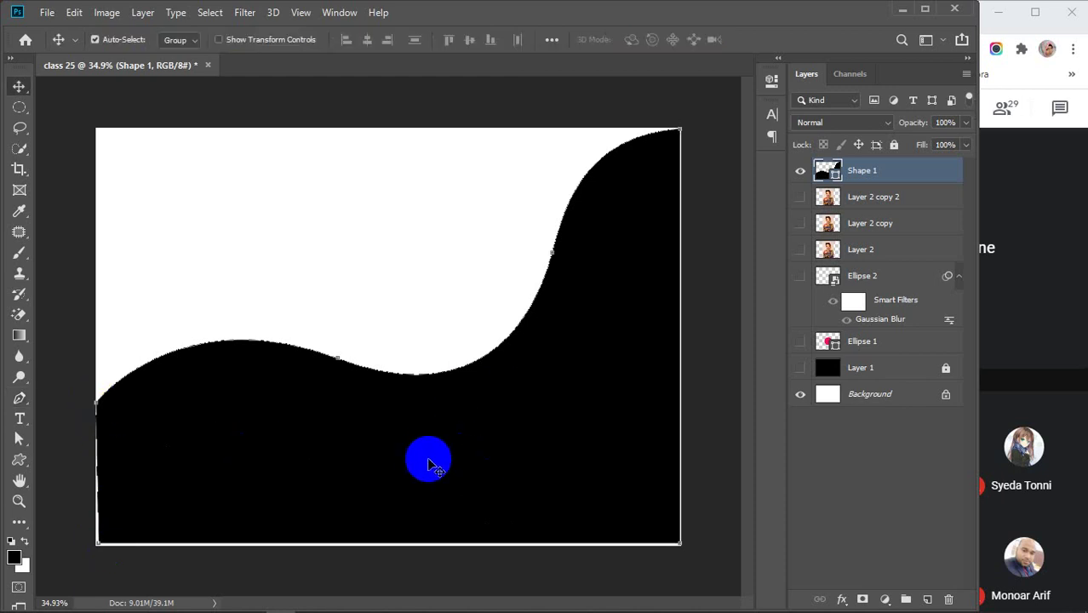
click(428, 460)
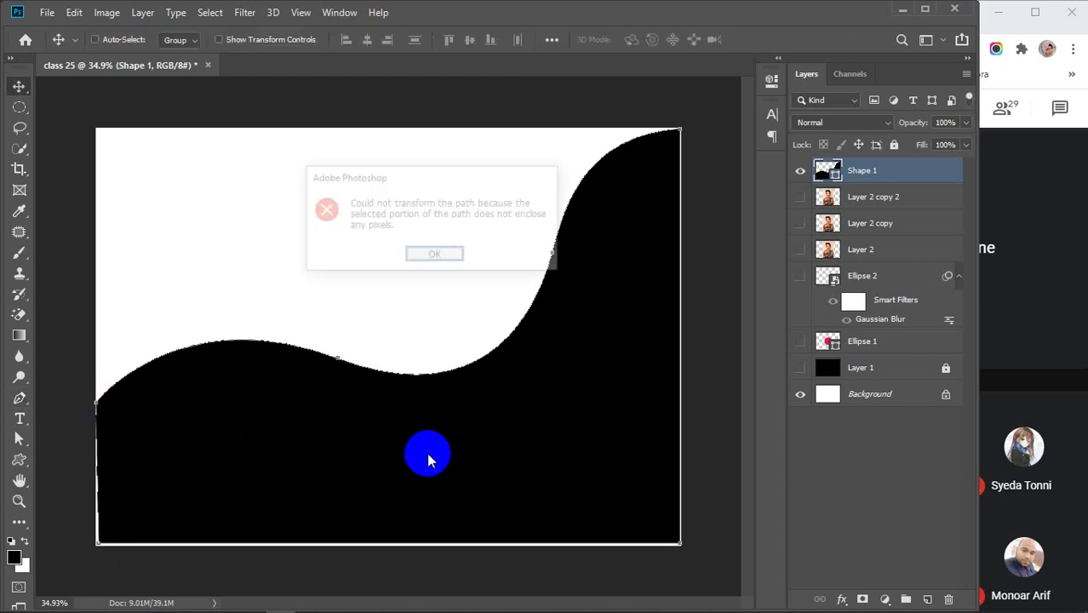
click(431, 255)
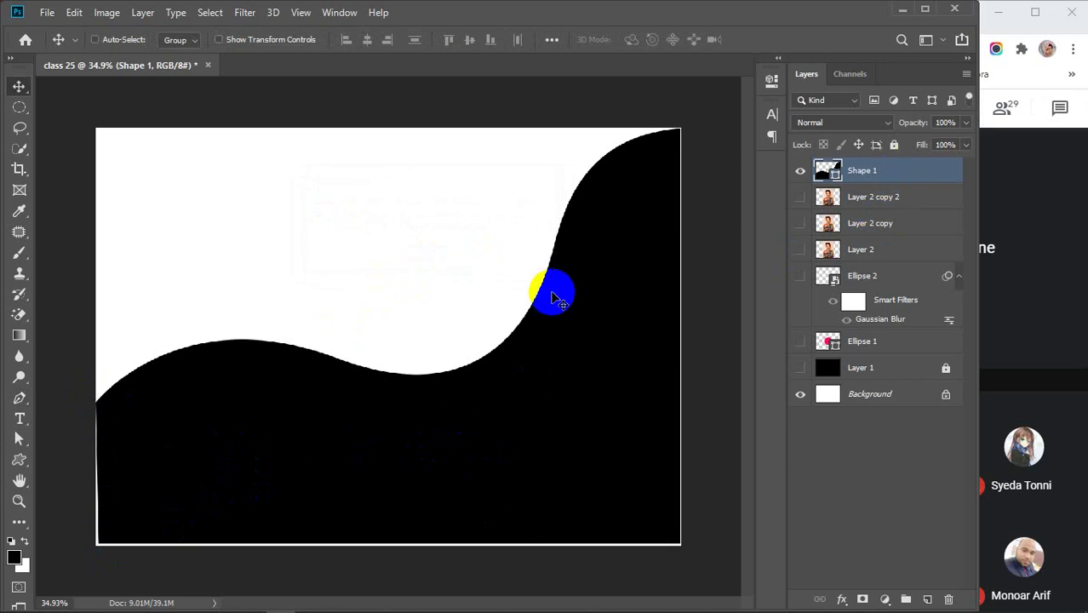
key(ctrl+t)
drag(95, 545, 85, 559)
click(768, 39)
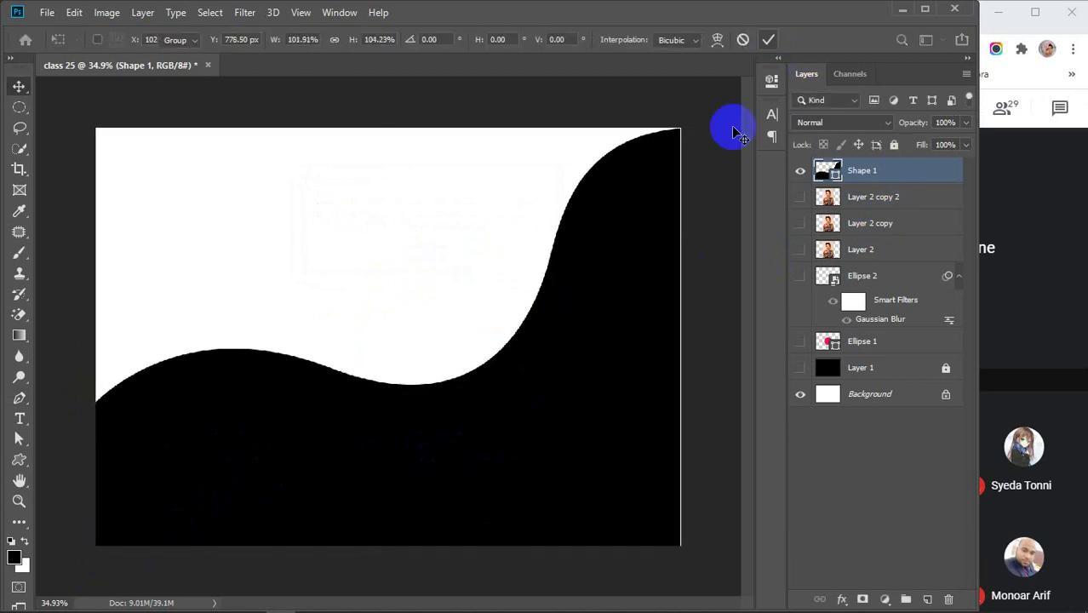
drag(571, 401, 570, 397)
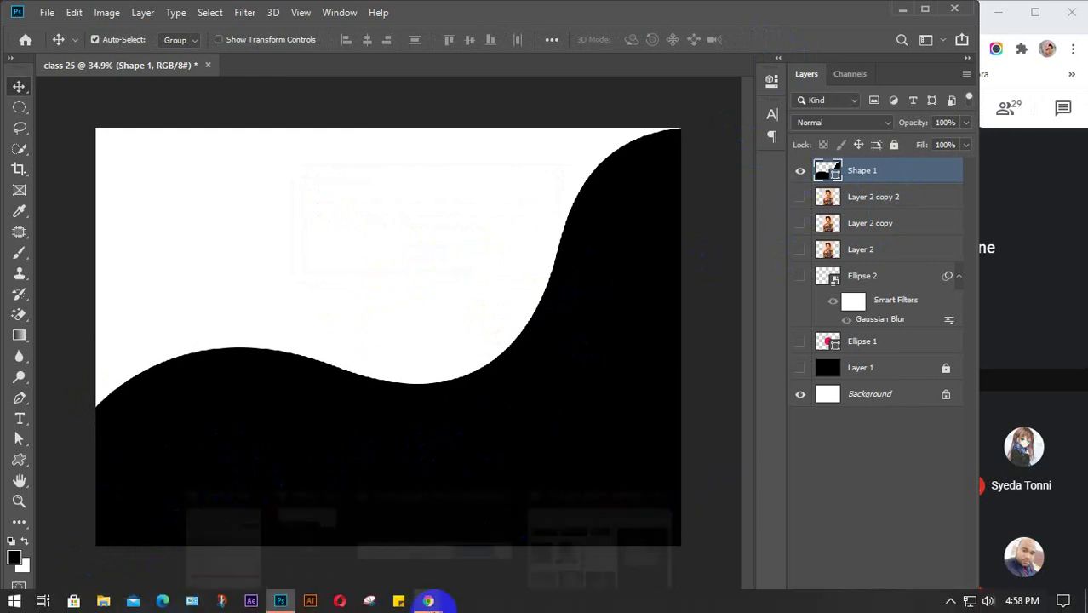
Switch to Chrome and search Google Images for "background wallpaper hd".
mouse_move(428, 602)
click(600, 532)
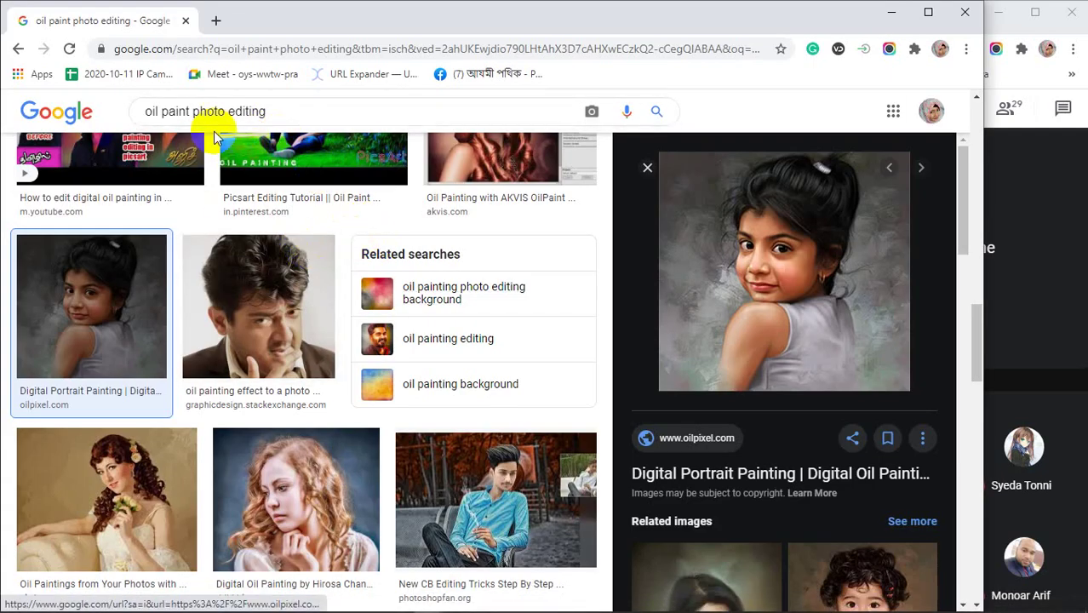
drag(288, 109, 101, 113)
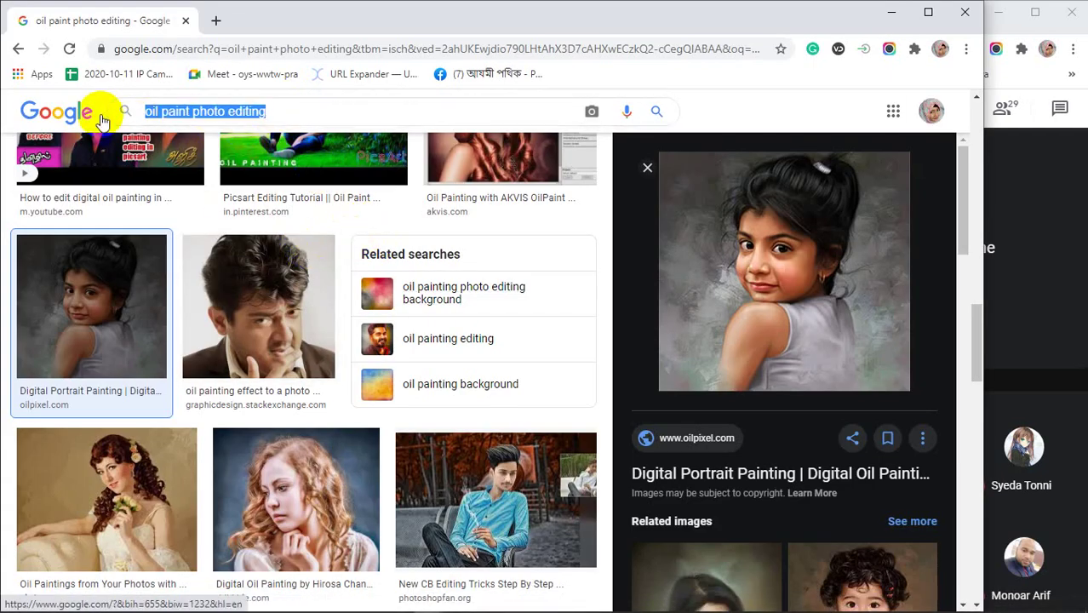
text(back)
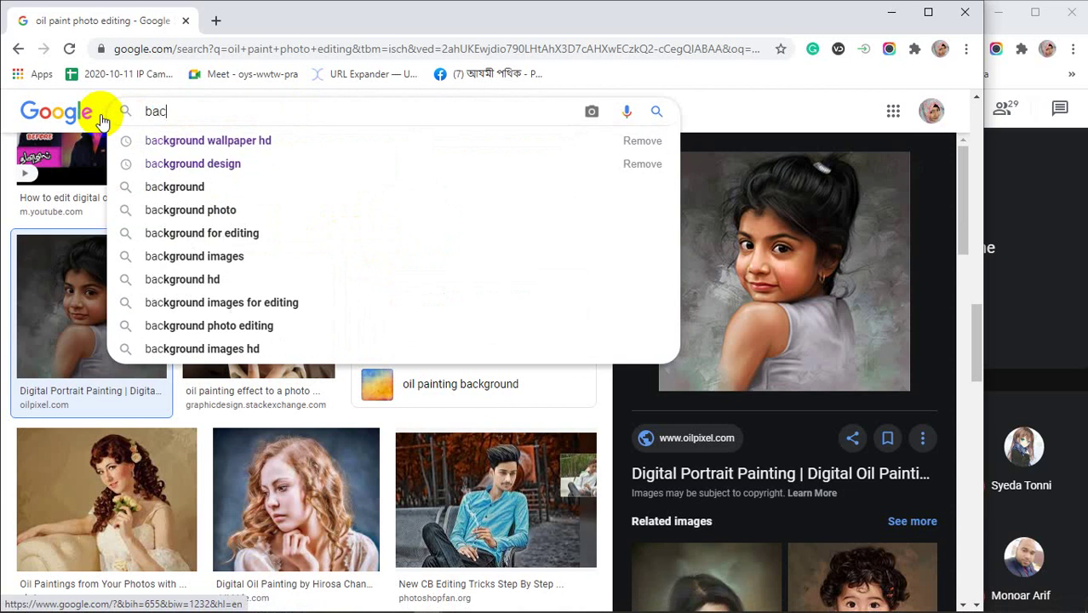
click(189, 142)
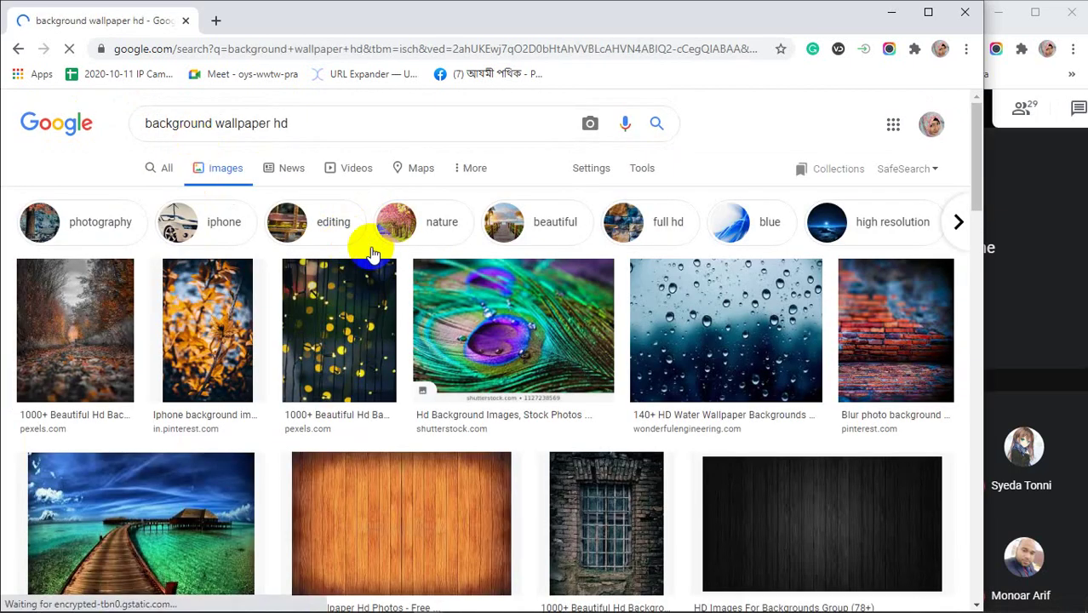
Find a dark green palm-leaf wallpaper among the image results, copy it and paste it into the Photoshop document.
scroll(272, 313, down, 2)
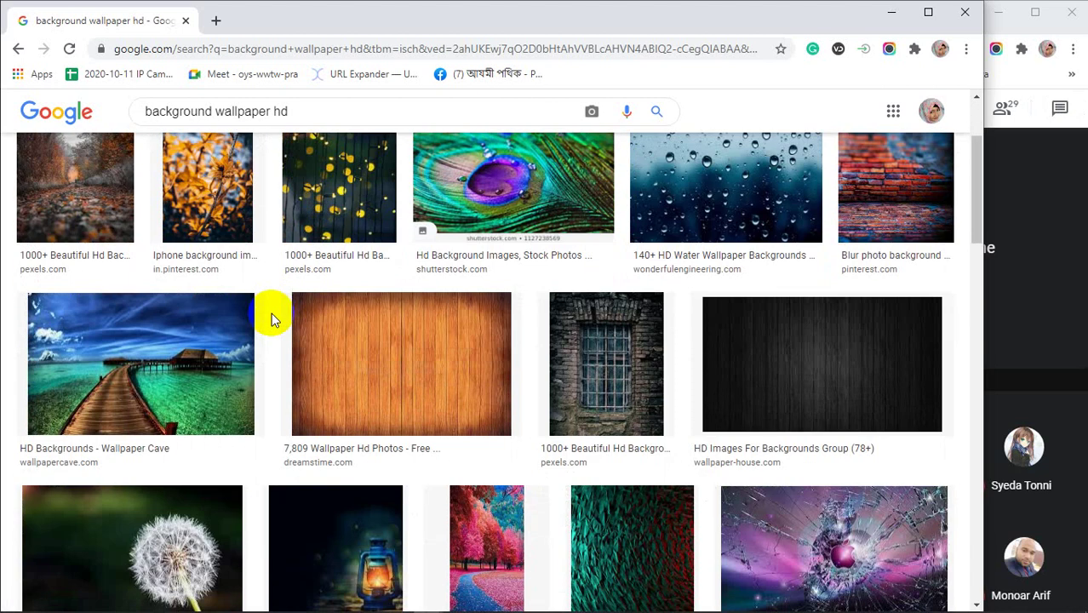
scroll(271, 315, down, 2)
scroll(272, 315, down, 1)
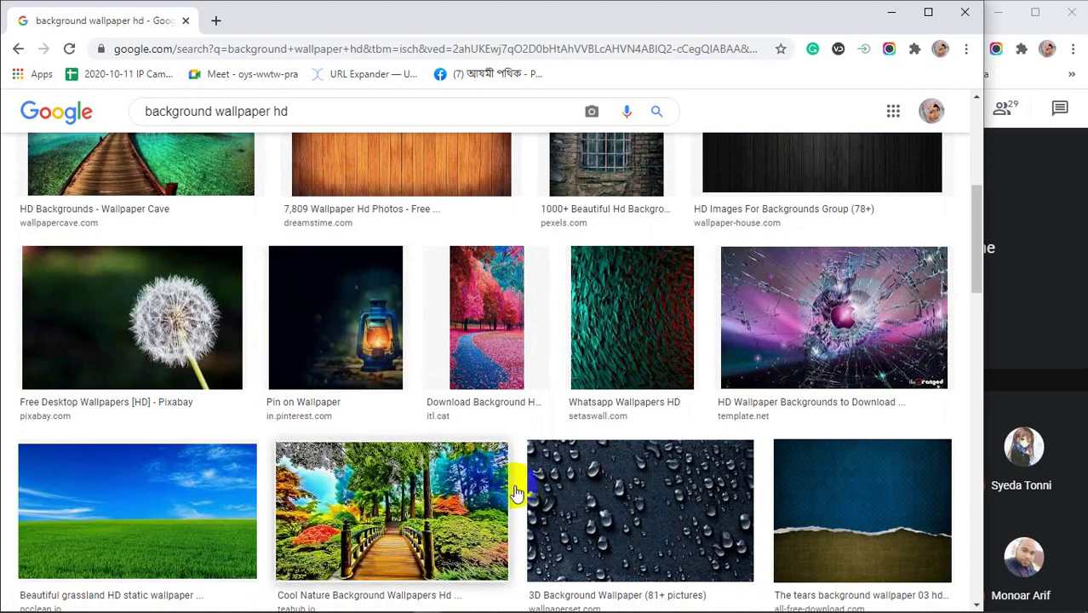
click(631, 330)
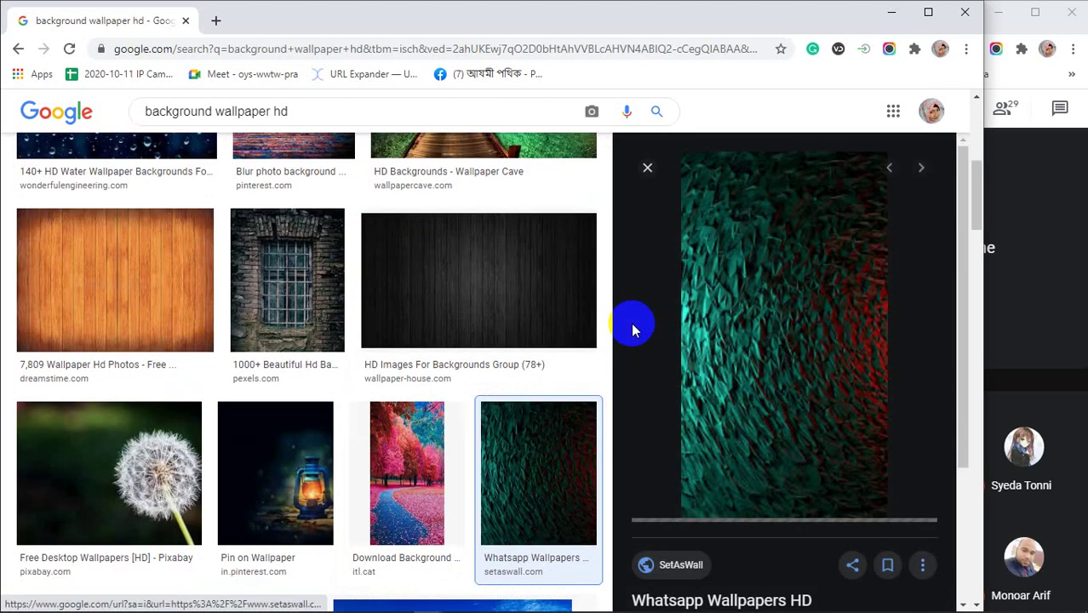
scroll(811, 342, down, 10)
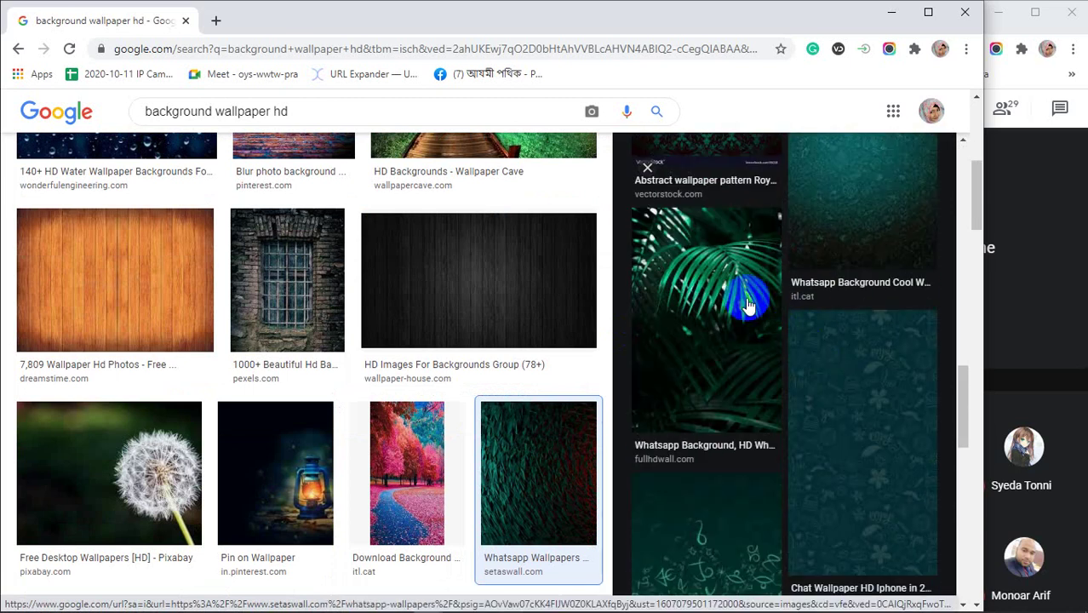
click(737, 296)
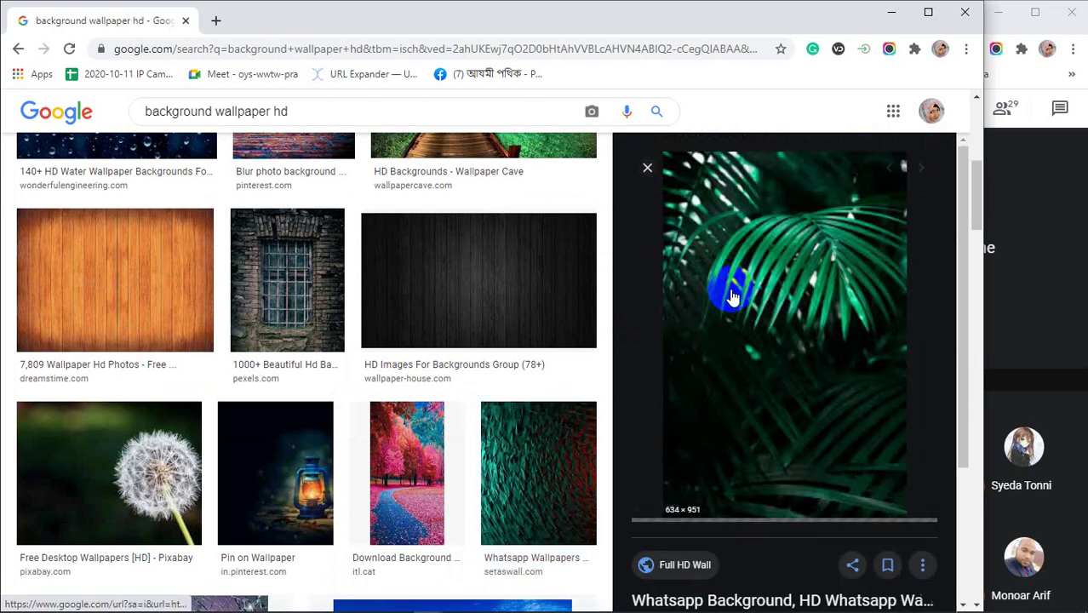
right_click(782, 239)
click(828, 402)
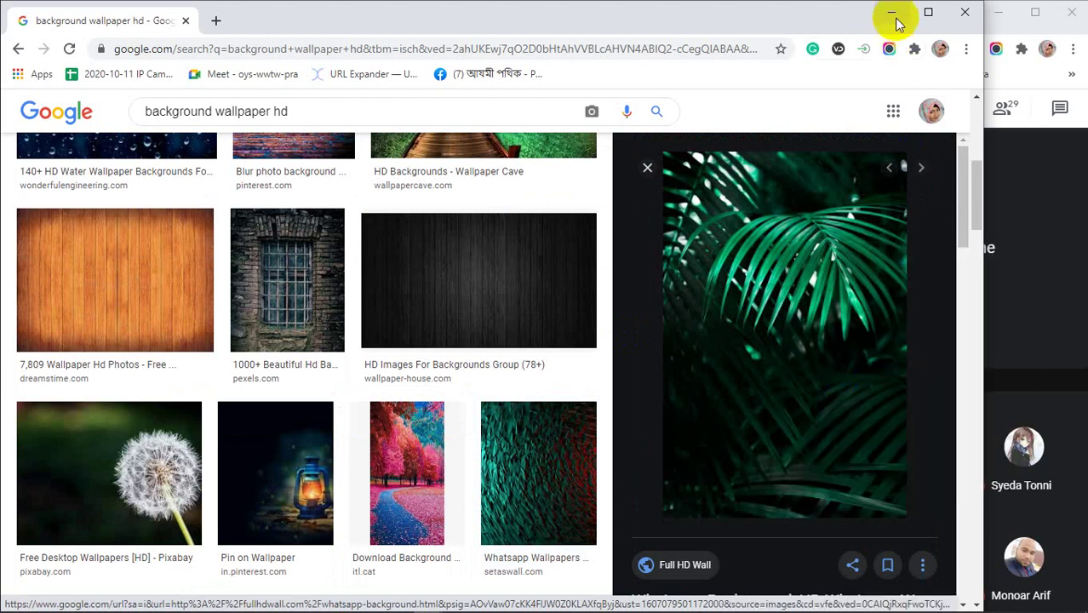
click(892, 12)
key(ctrl+v)
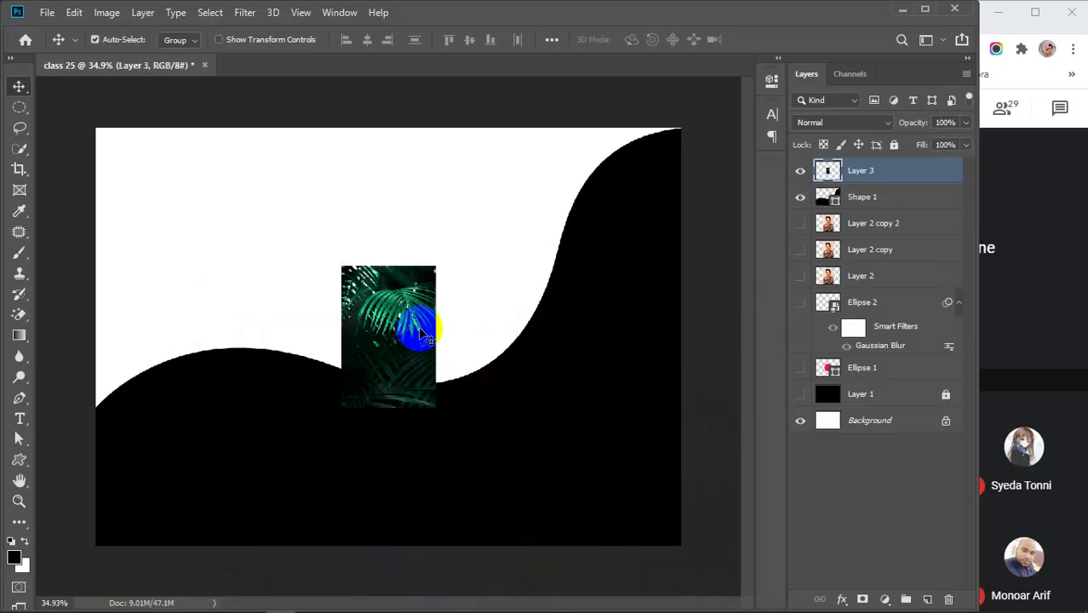
Rotate the pasted palm-leaf image 90° and scale it to about 439.5% so it covers the whole canvas.
key(ctrl+t)
drag(435, 253, 504, 400)
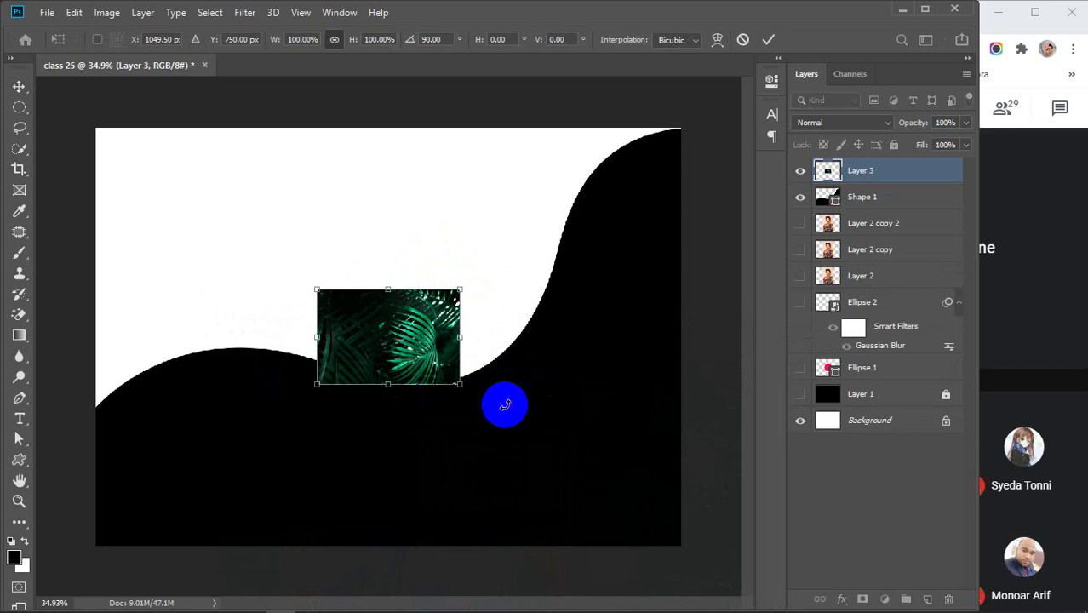
drag(471, 348, 772, 385)
drag(316, 335, 166, 344)
drag(416, 337, 347, 328)
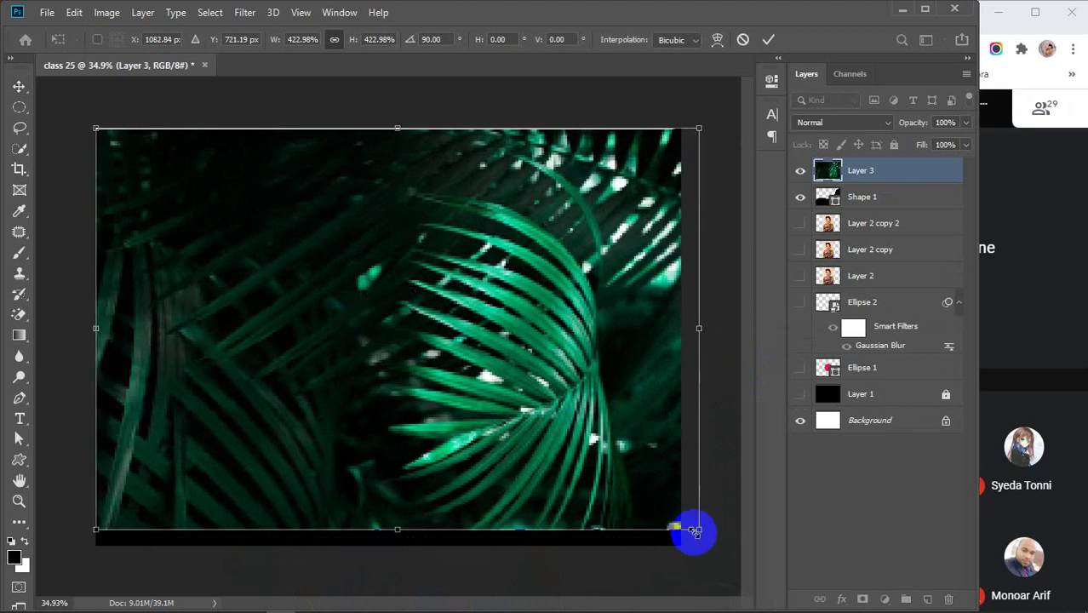
drag(695, 531, 720, 543)
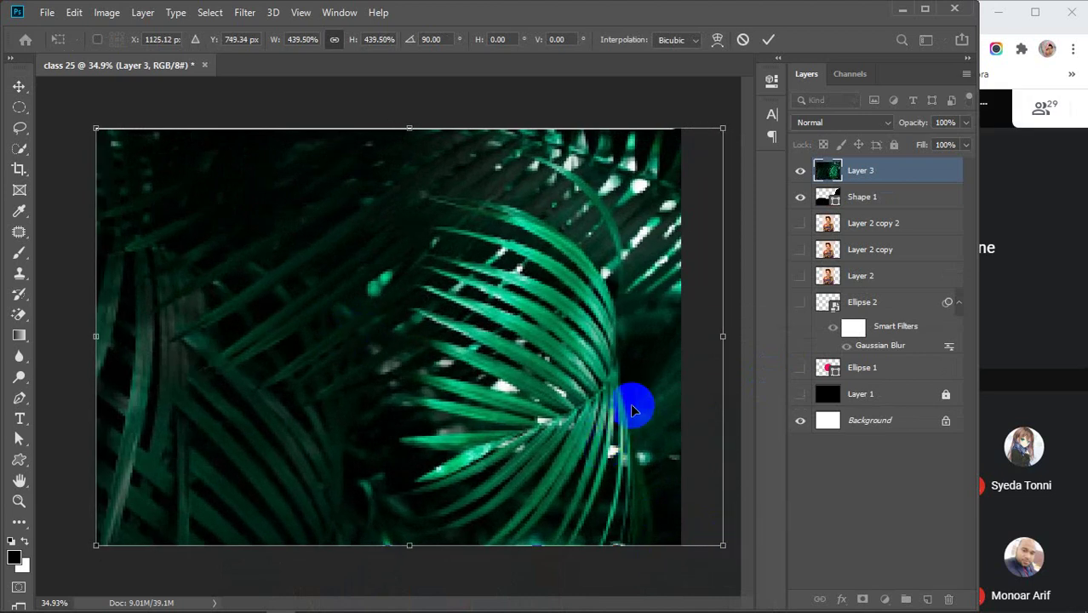
click(765, 40)
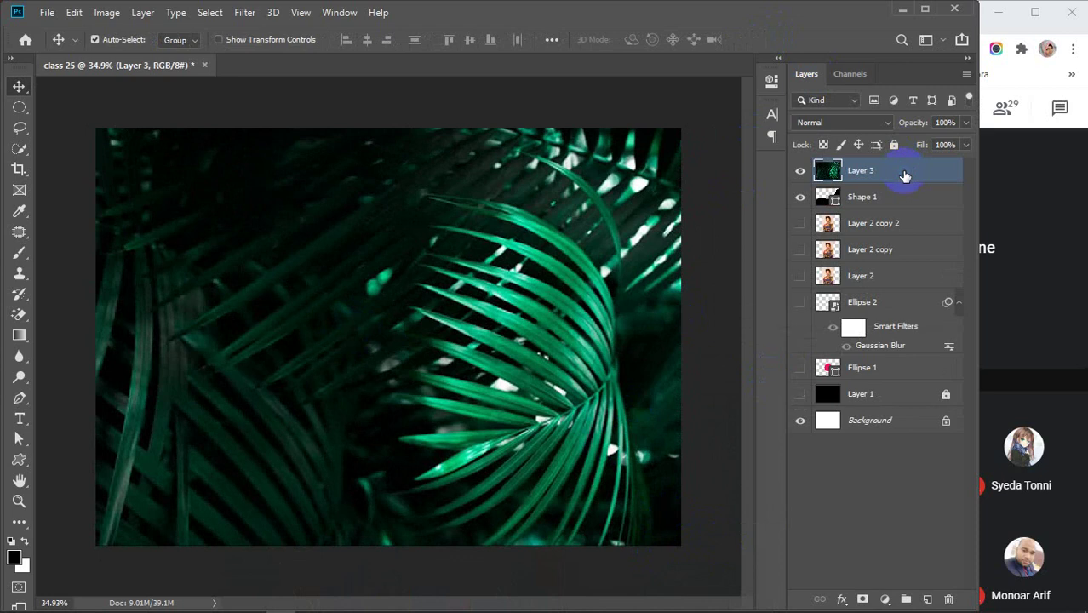
Create a clipping mask of Layer 3 on the Shape 1 wave and shift the palm image slightly left and down inside it.
right_click(905, 176)
click(756, 308)
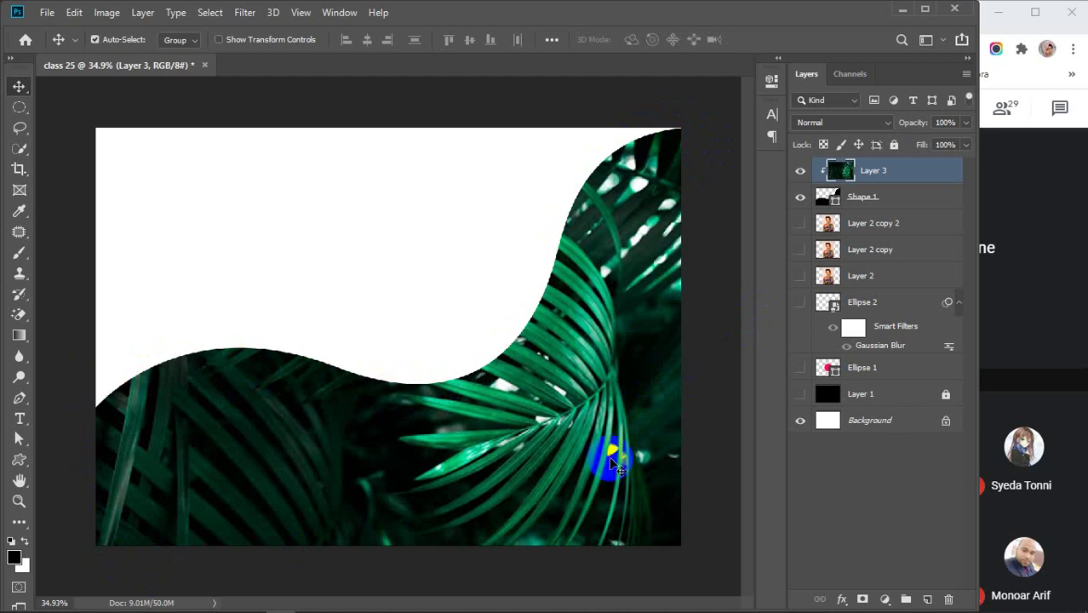
drag(627, 403, 601, 411)
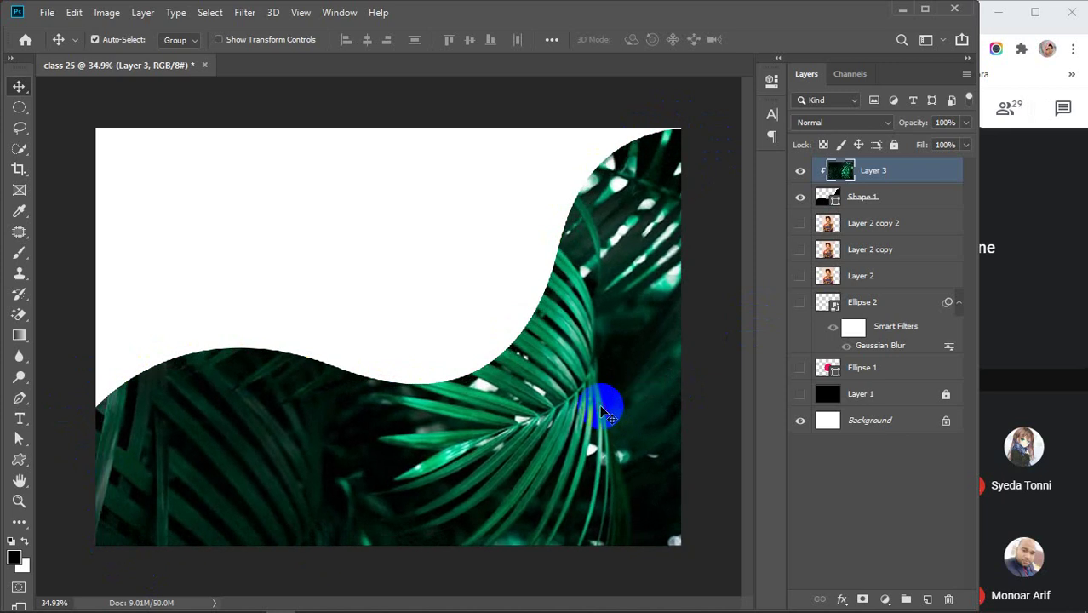
Release Layer 3's clipping mask and delete the Shape 1 wave layer.
right_click(924, 172)
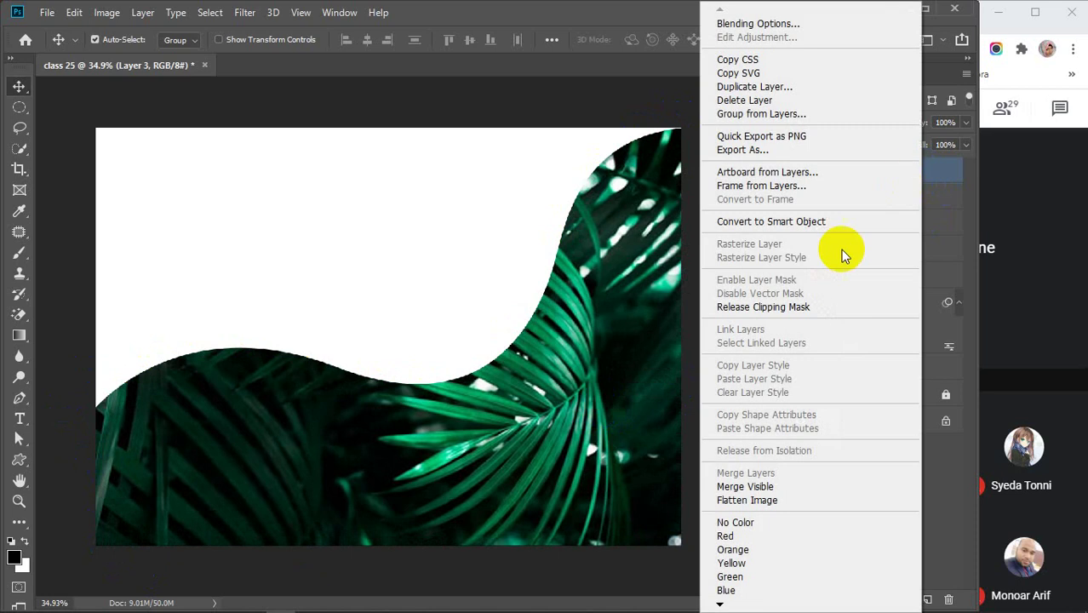
click(782, 307)
click(838, 198)
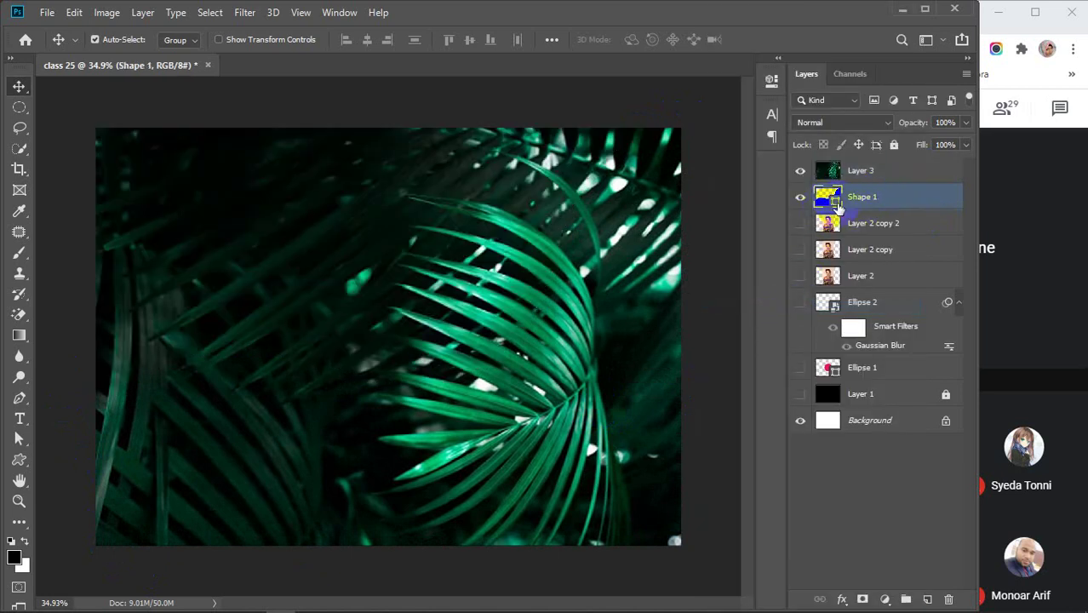
key(Delete)
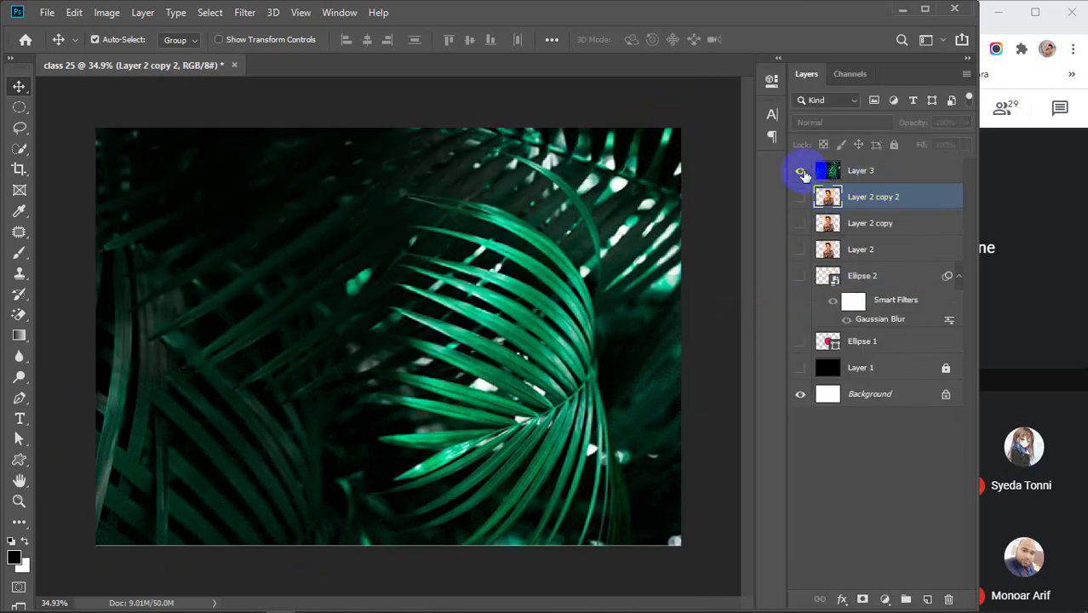
Hide Layer 3 and draw a black rounded rectangle about 1372 × 130 px with a 500 px radius across the upper canvas.
click(800, 171)
click(19, 459)
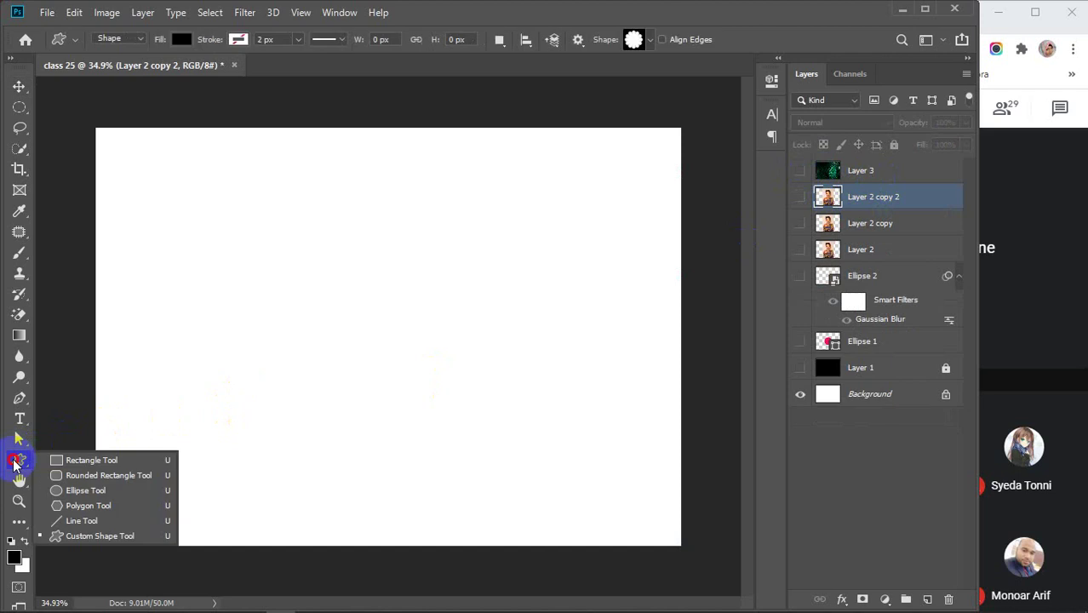
click(79, 475)
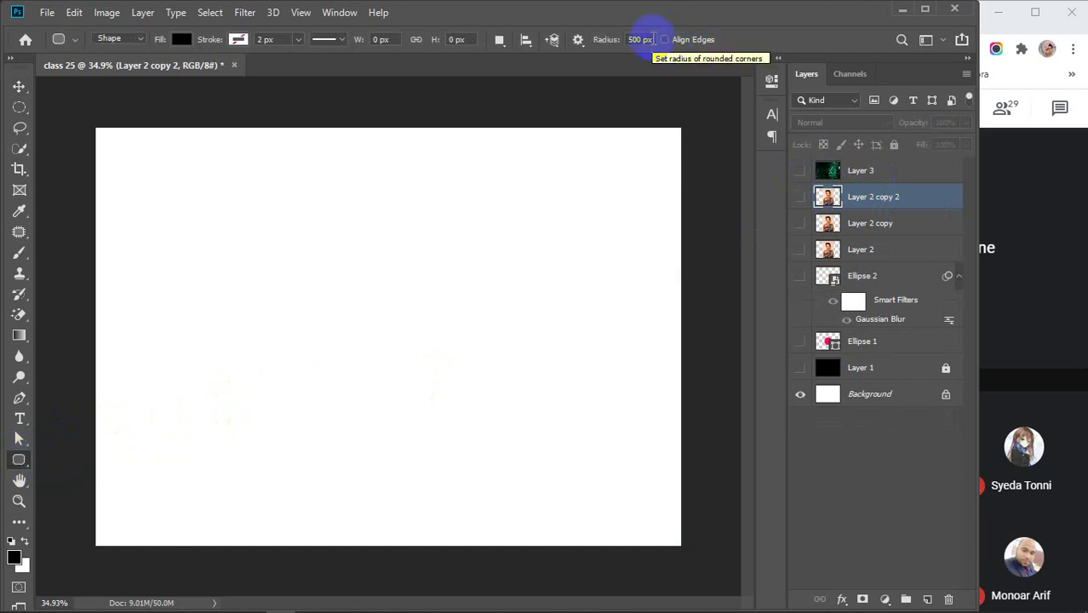
drag(189, 230, 570, 266)
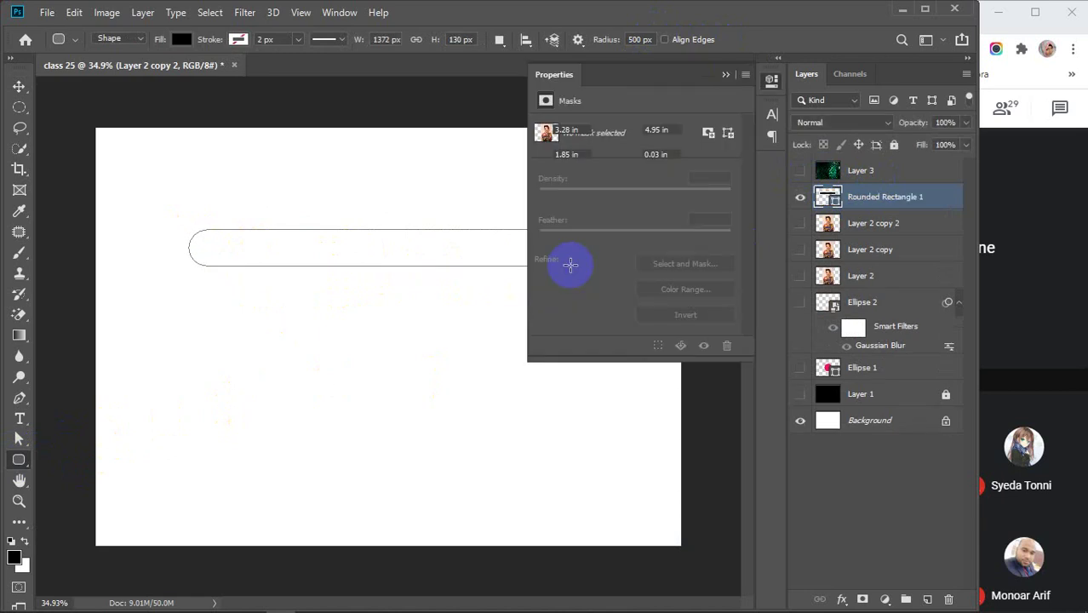
click(726, 76)
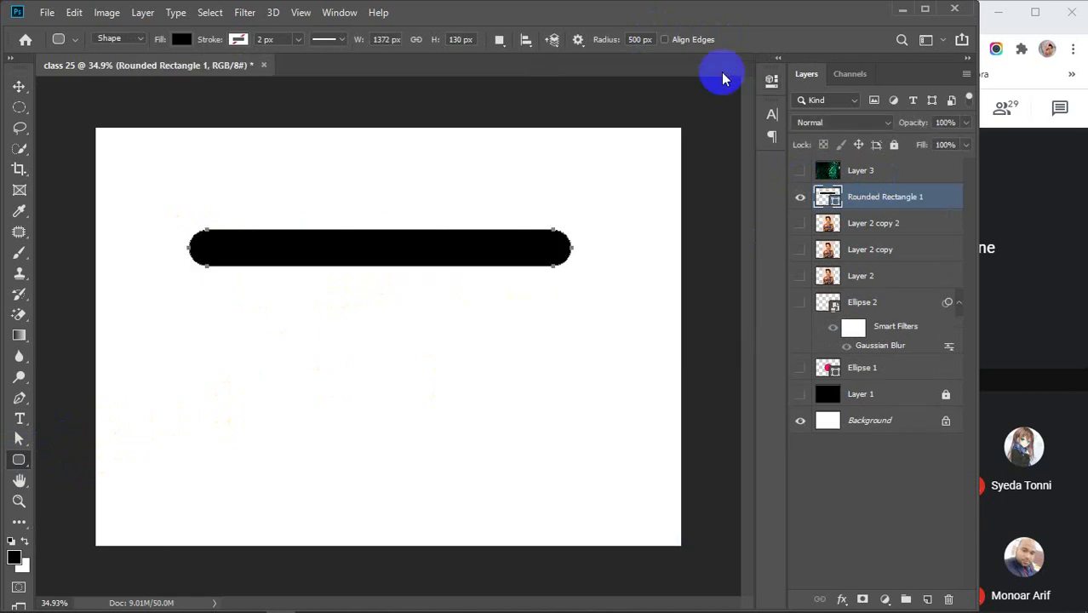
Make five copies of the rounded bar below it and arrange all six closer together in a horizontally staggered stack.
key(v)
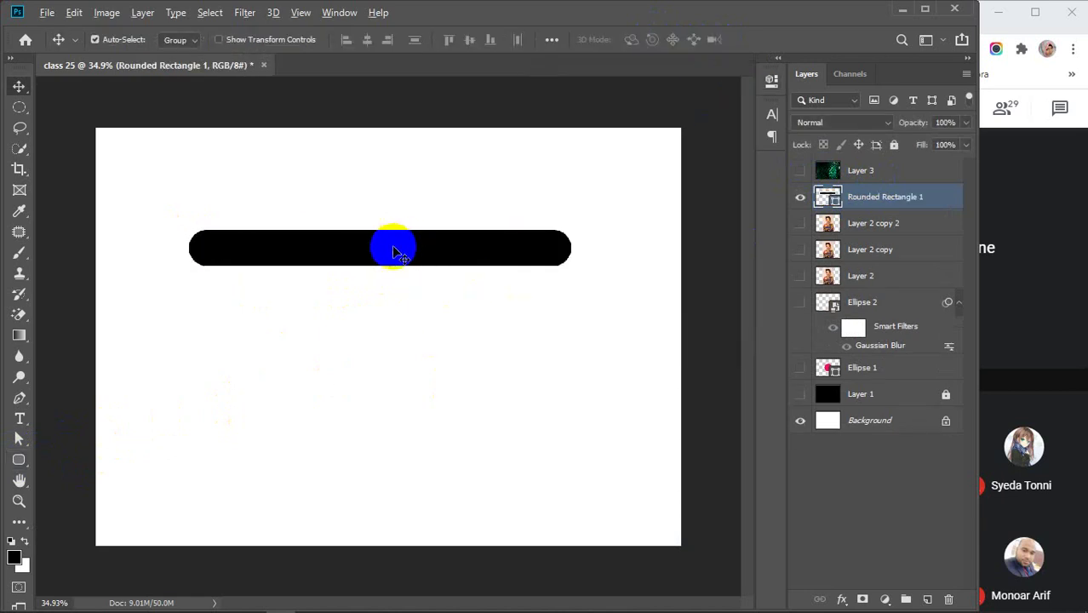
drag(394, 252, 394, 524)
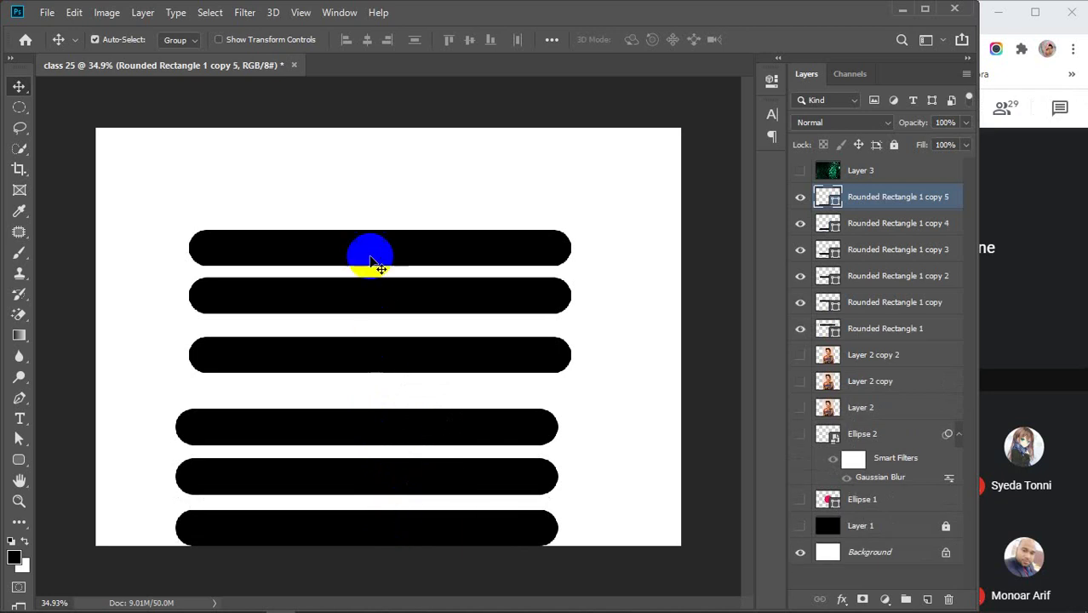
drag(369, 248, 384, 195)
drag(409, 302, 377, 240)
drag(396, 353, 417, 279)
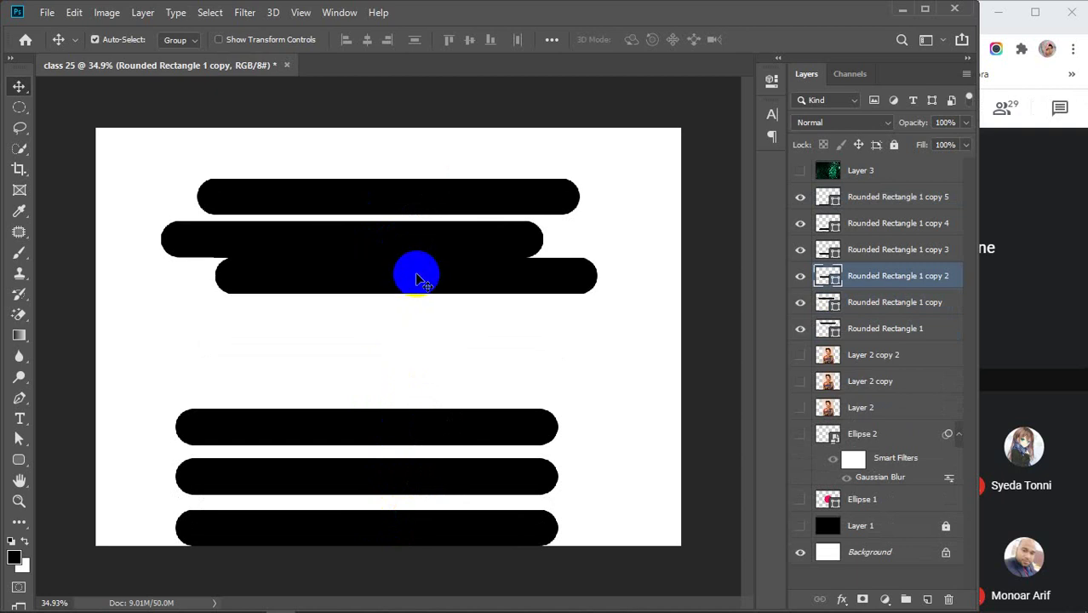
drag(366, 422, 316, 316)
drag(364, 472, 367, 353)
drag(388, 527, 376, 410)
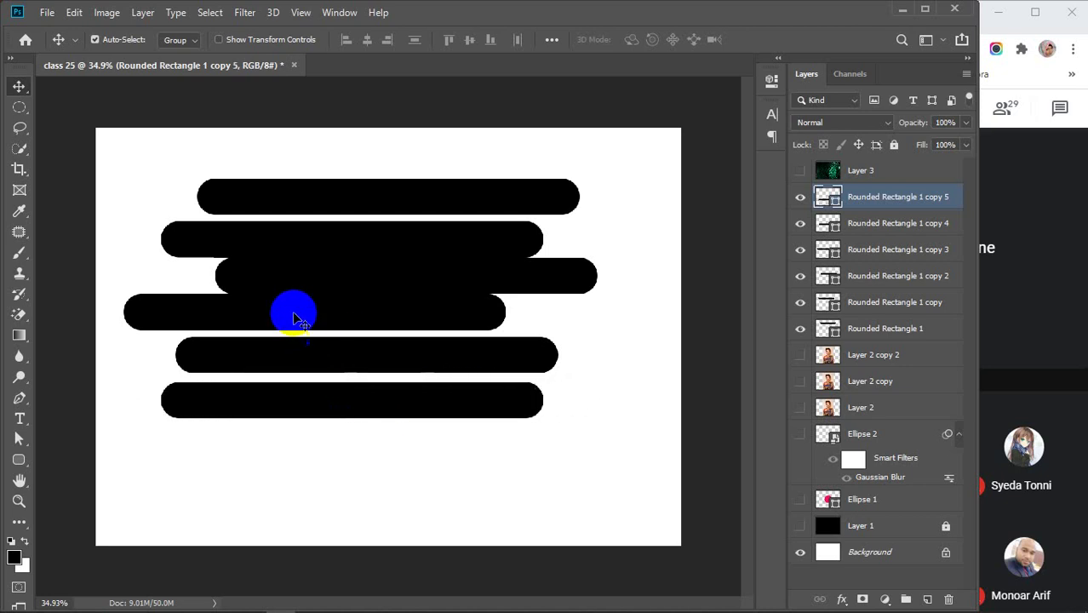
Adjust the horizontal offsets of the fourth, second and top bars, and distribute all six bars evenly in the vertical direction.
drag(288, 319, 295, 326)
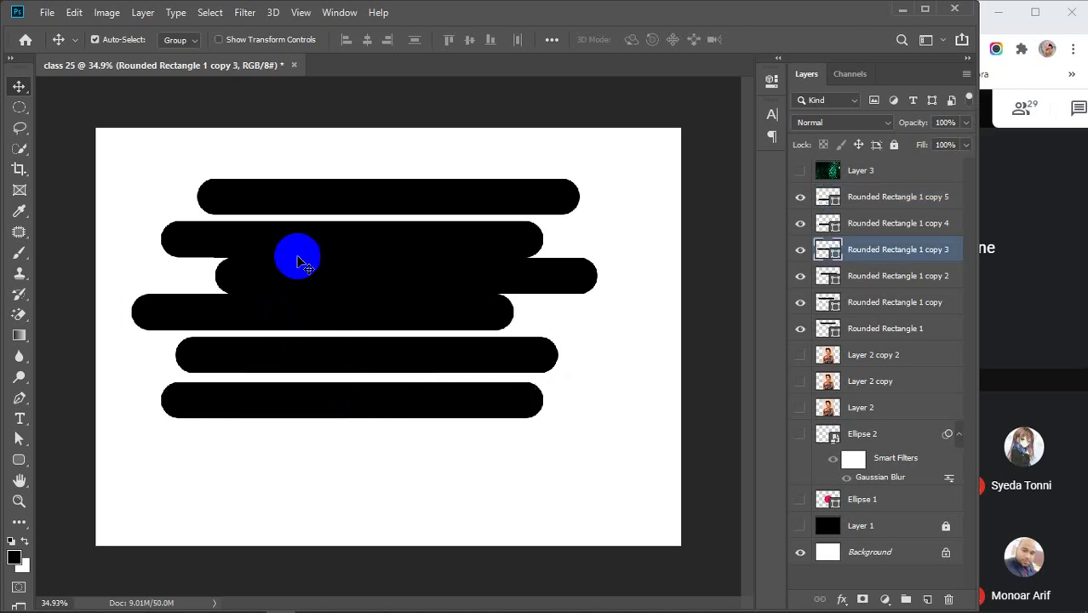
drag(297, 249, 311, 237)
drag(303, 194, 250, 194)
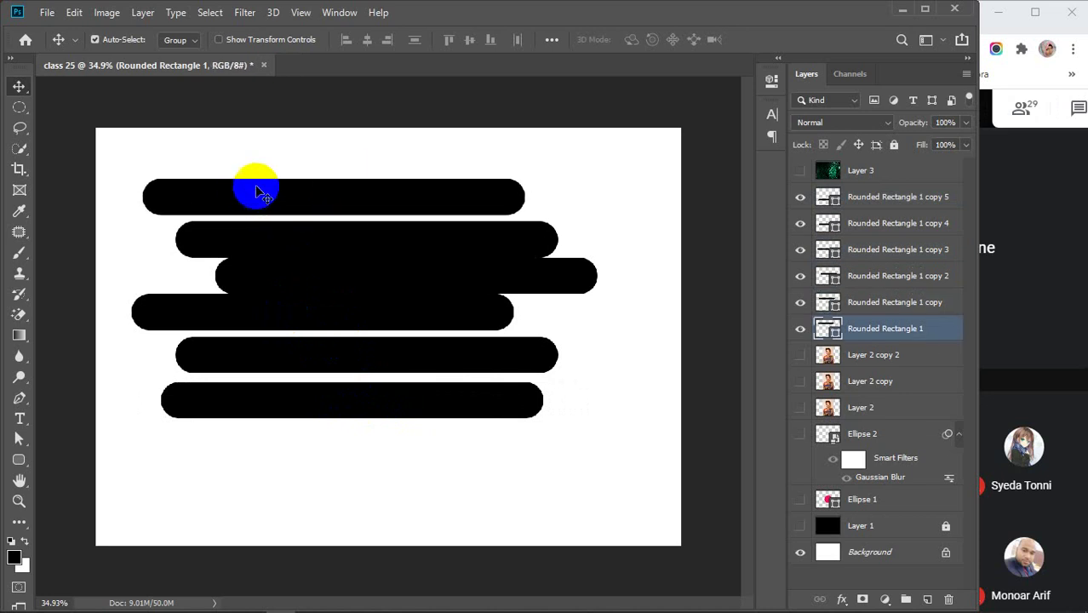
drag(287, 136, 453, 473)
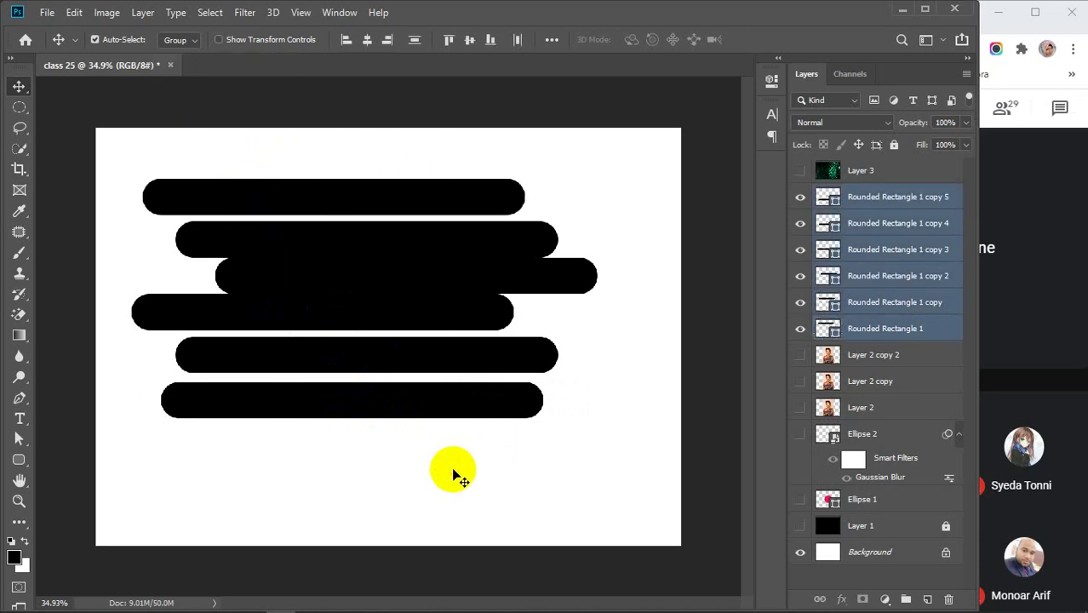
click(413, 40)
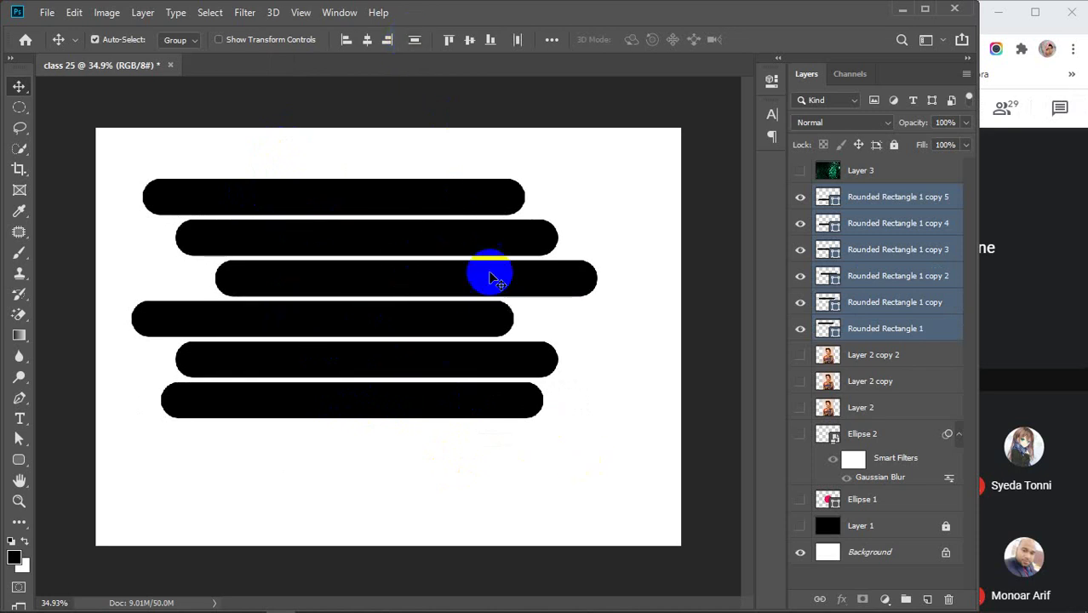
Group the six bars, rotate the group counterclockwise into a diagonal and move it over the canvas's upper-right corner.
key(ctrl+g)
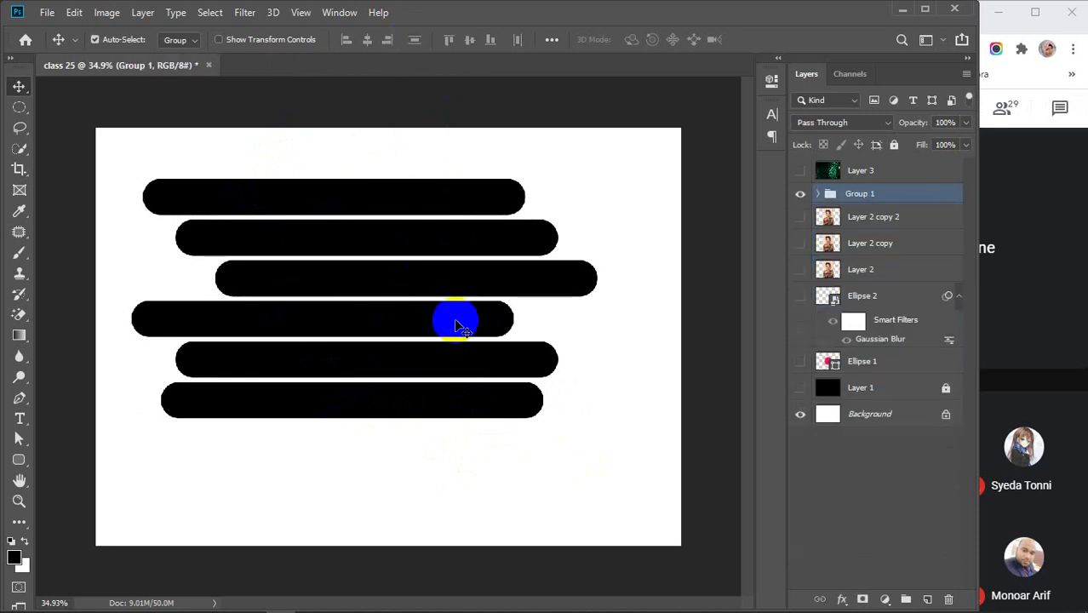
key(ctrl+t)
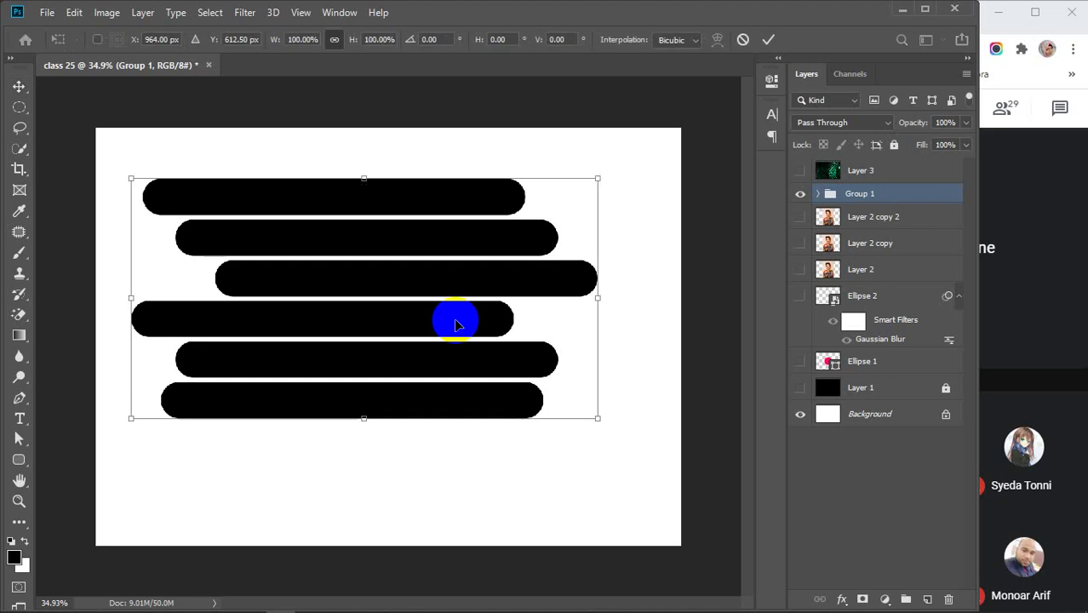
drag(622, 462, 647, 267)
mouse_move(439, 283)
mouse_down()
mouse_move(647, 213)
mouse_move(647, 229)
mouse_up()
click(772, 39)
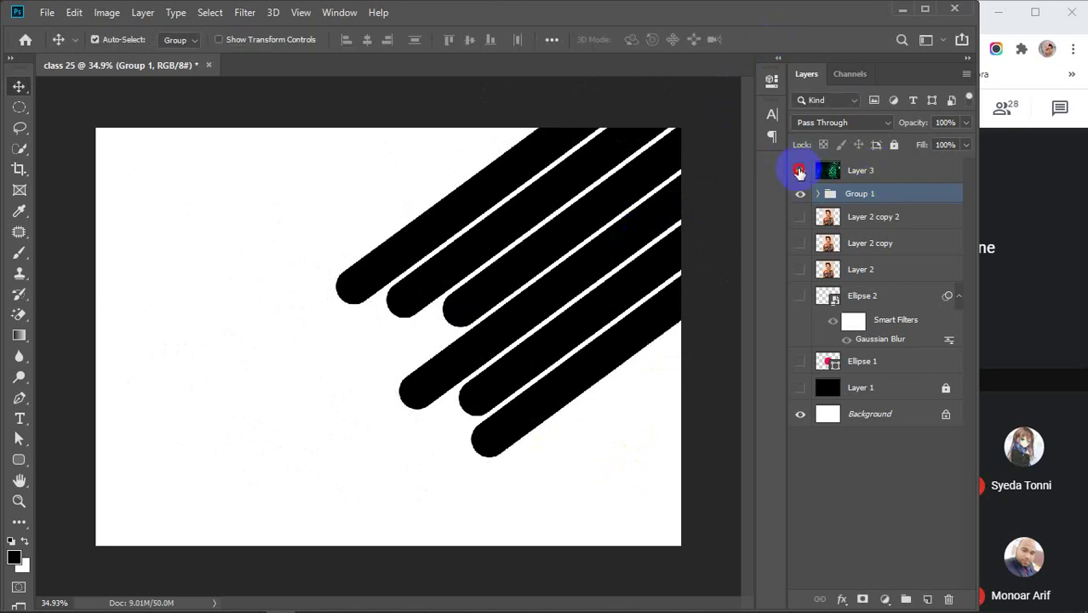
Show Layer 3 and scale the palm-leaf image to about 80.19%, keeping its upper-right corner fixed over the bars.
click(799, 171)
click(513, 315)
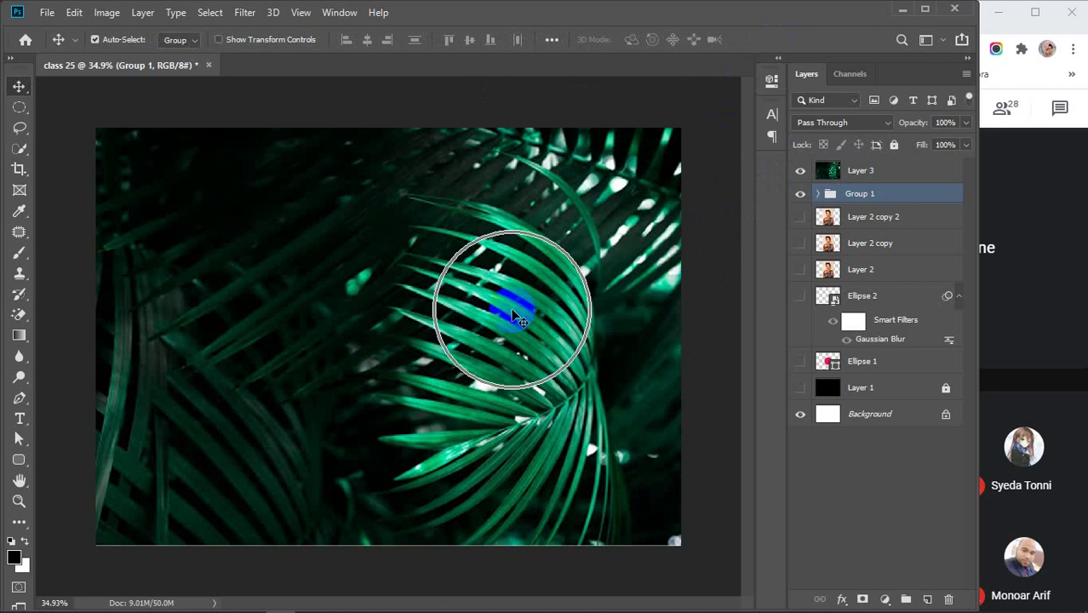
key(ctrl+t)
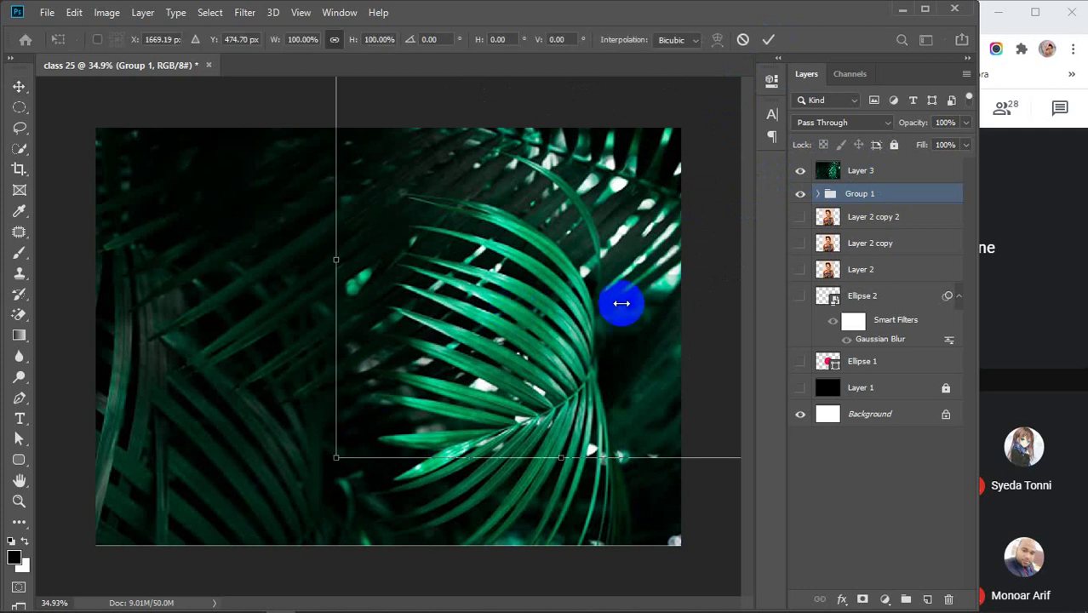
click(891, 170)
key(ctrl+t)
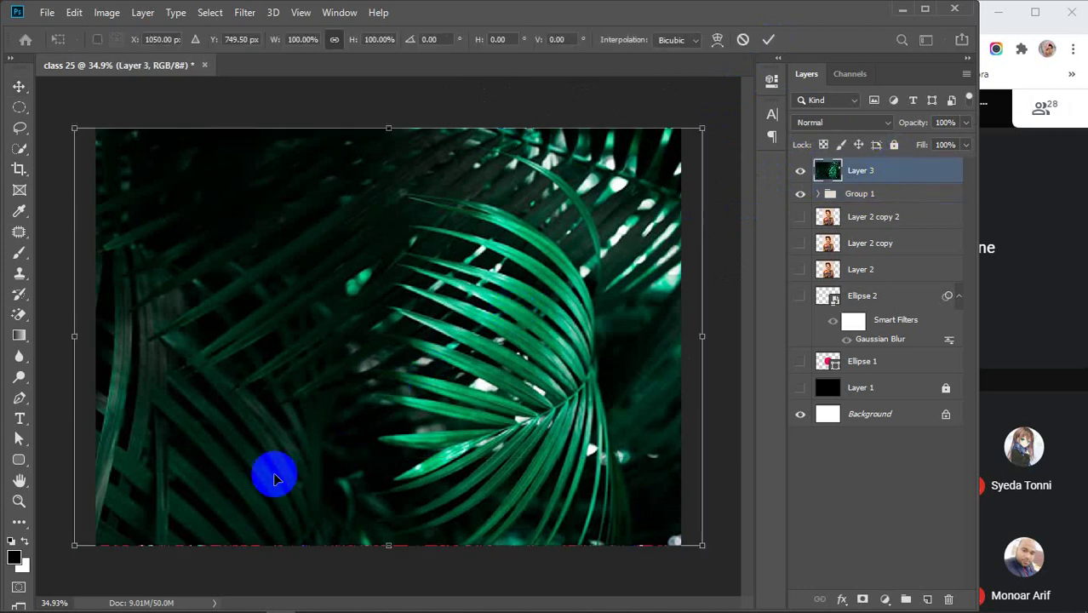
drag(73, 549, 213, 486)
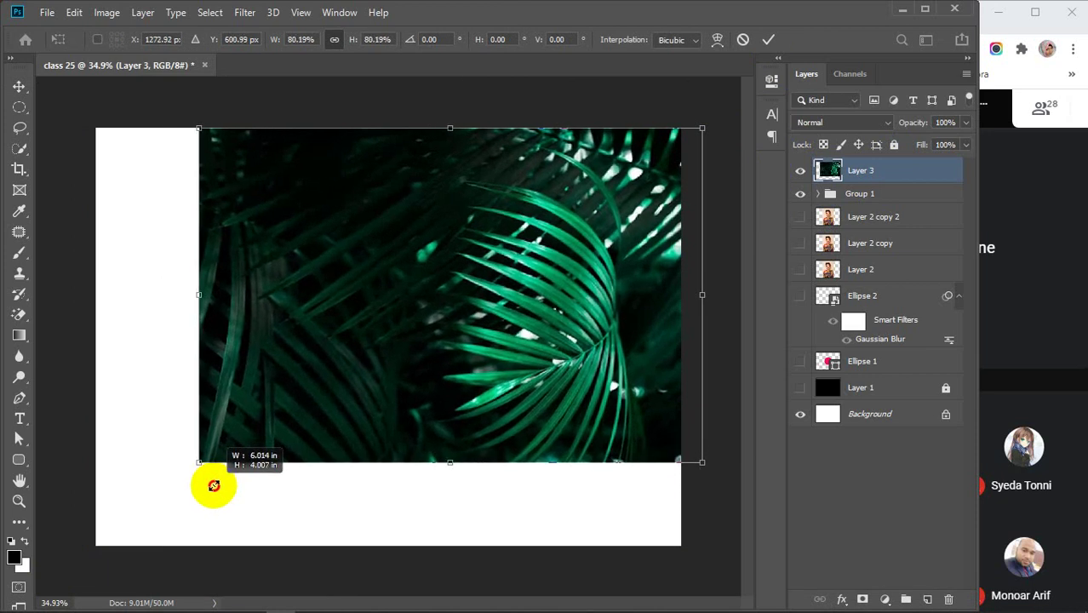
click(768, 40)
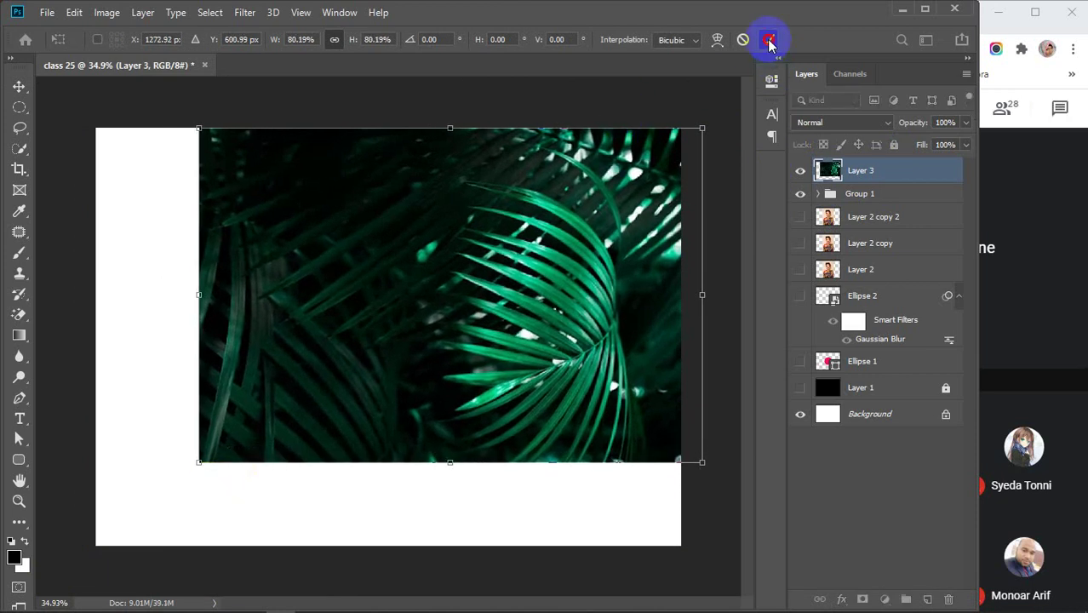
Create a clipping mask of Layer 3 on Group 1, and toggle the group's visibility off and on.
right_click(923, 176)
click(787, 308)
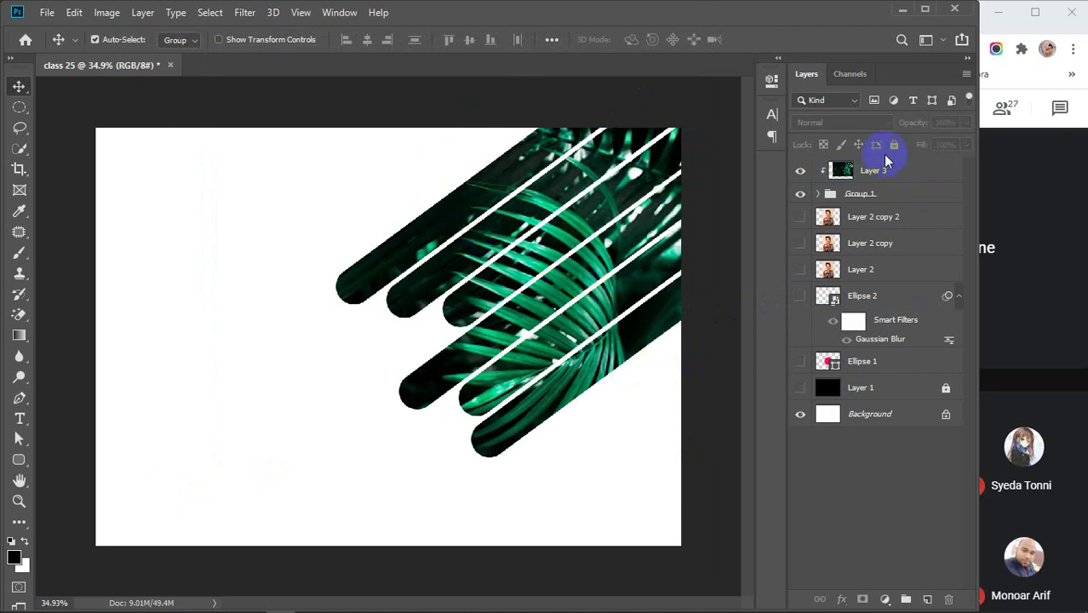
click(817, 196)
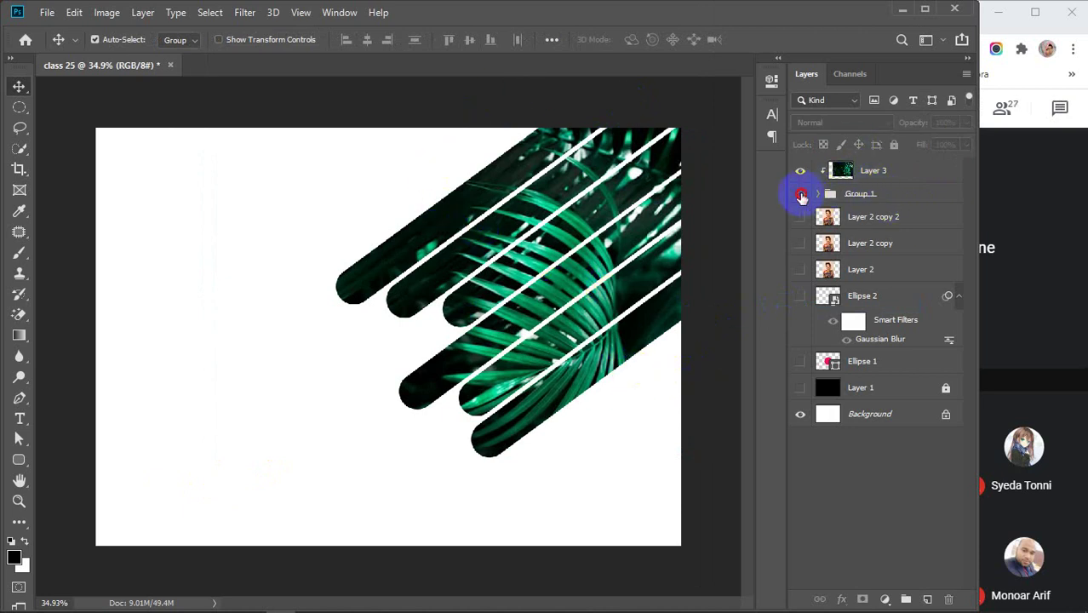
click(800, 194)
click(800, 194)
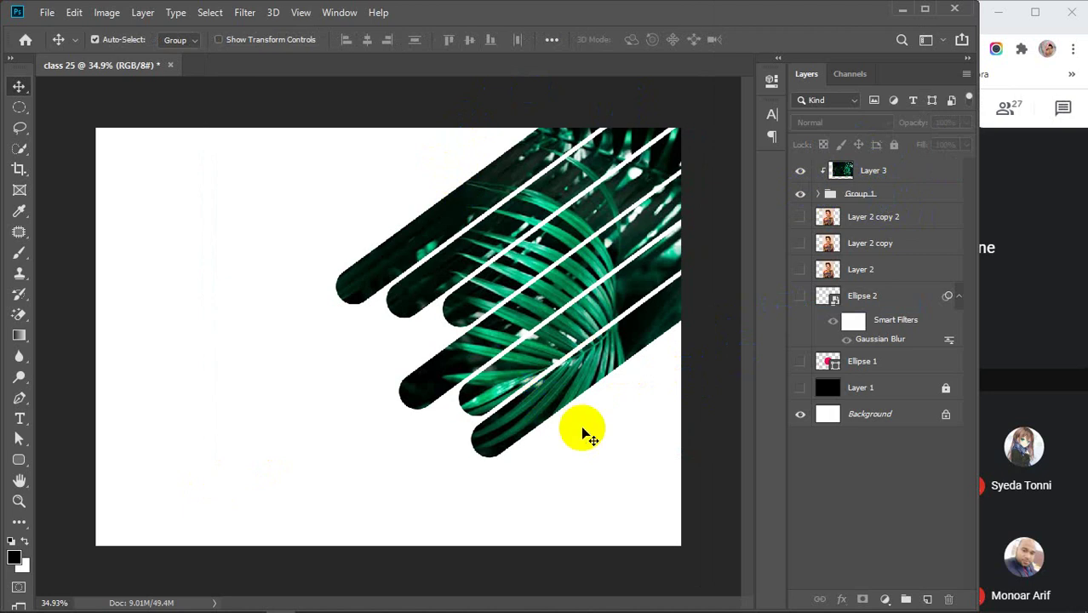
Switch to the Chrome window with the wallpaper results and search Google Images for "flyer design".
click(902, 9)
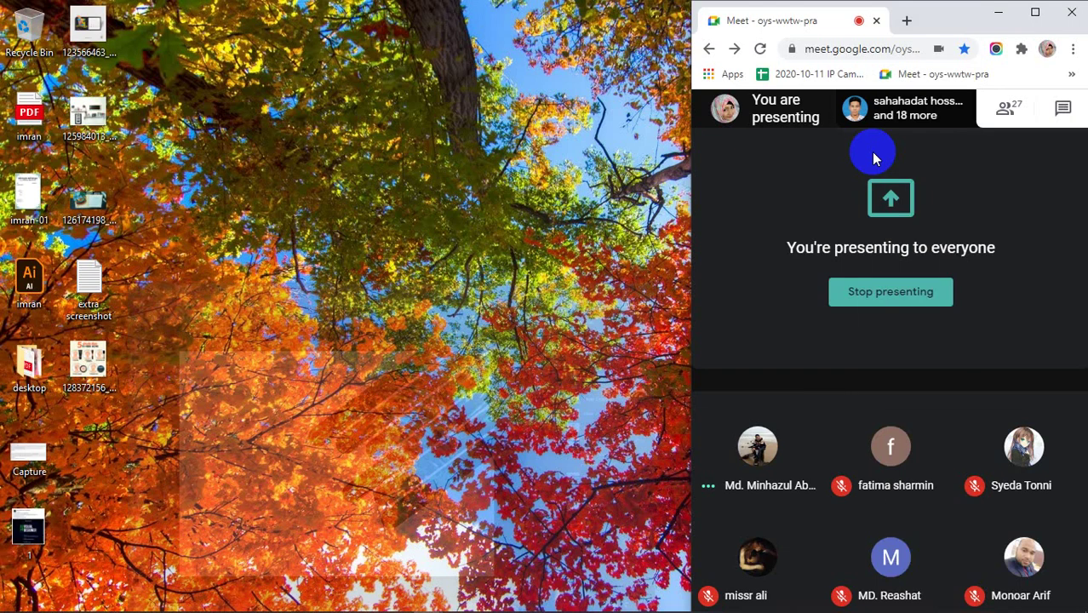
mouse_move(429, 600)
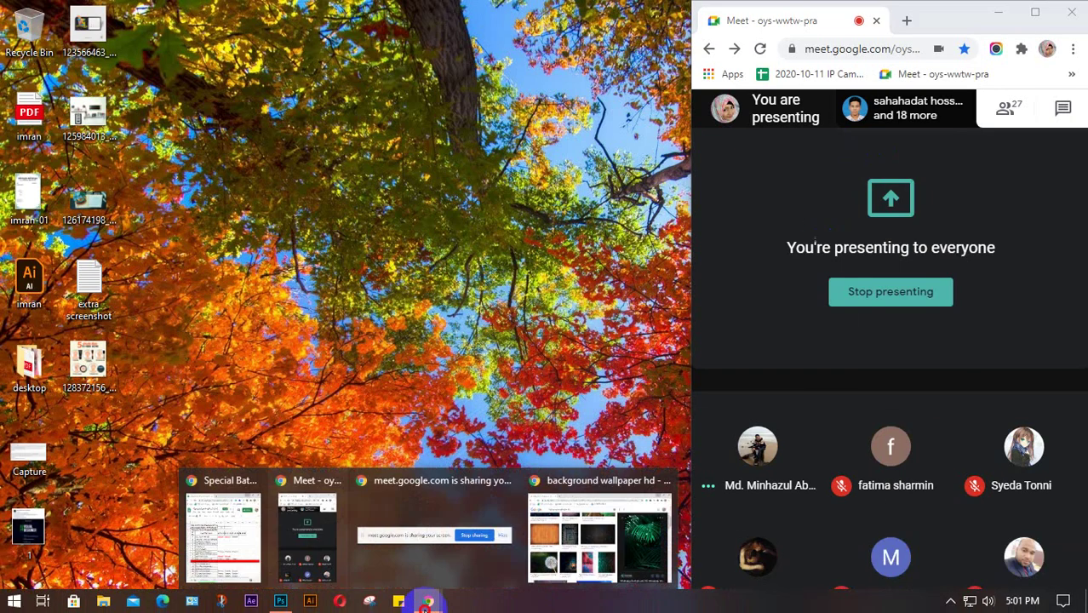
click(557, 547)
click(139, 110)
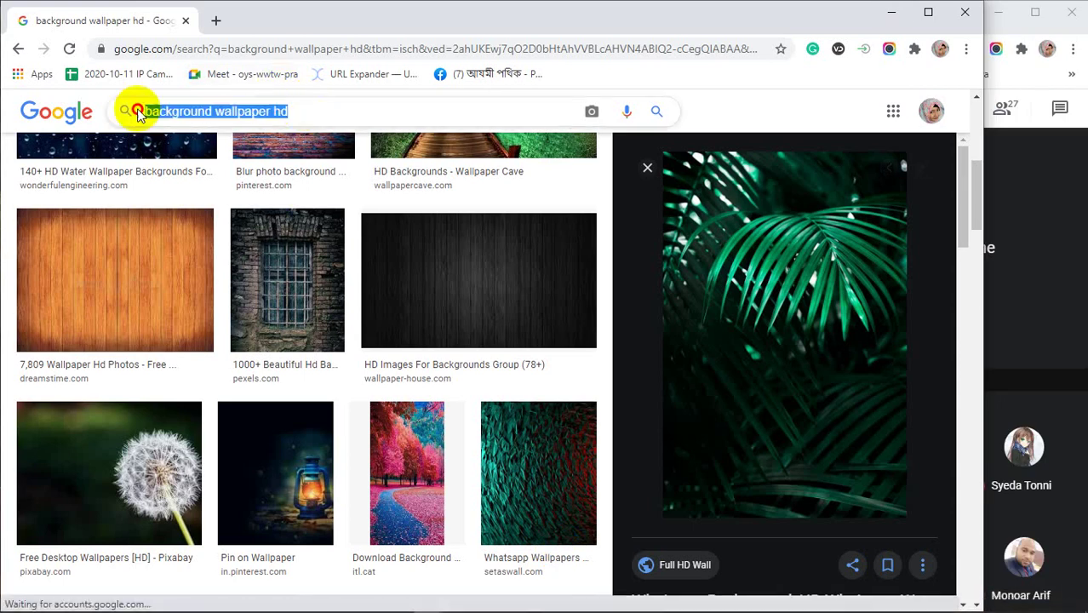
text(fl)
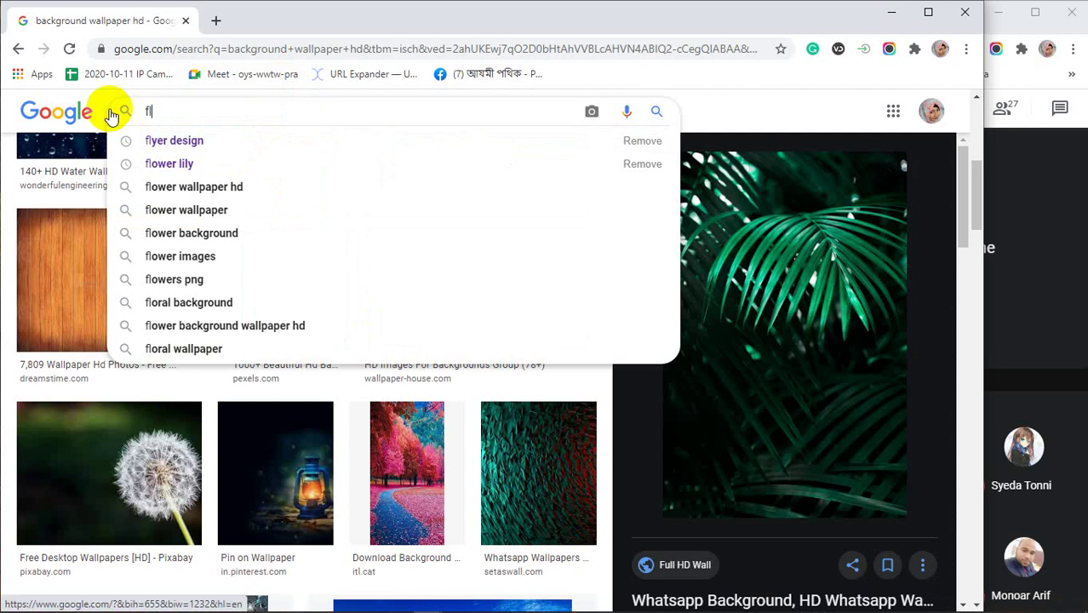
text(yer )
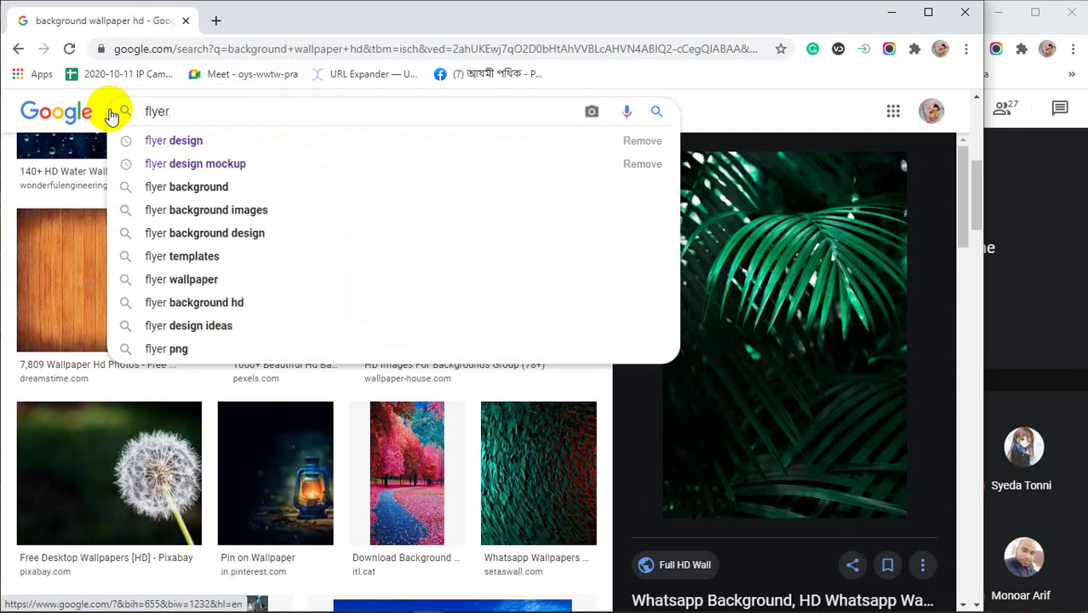
text(design)
key(Return)
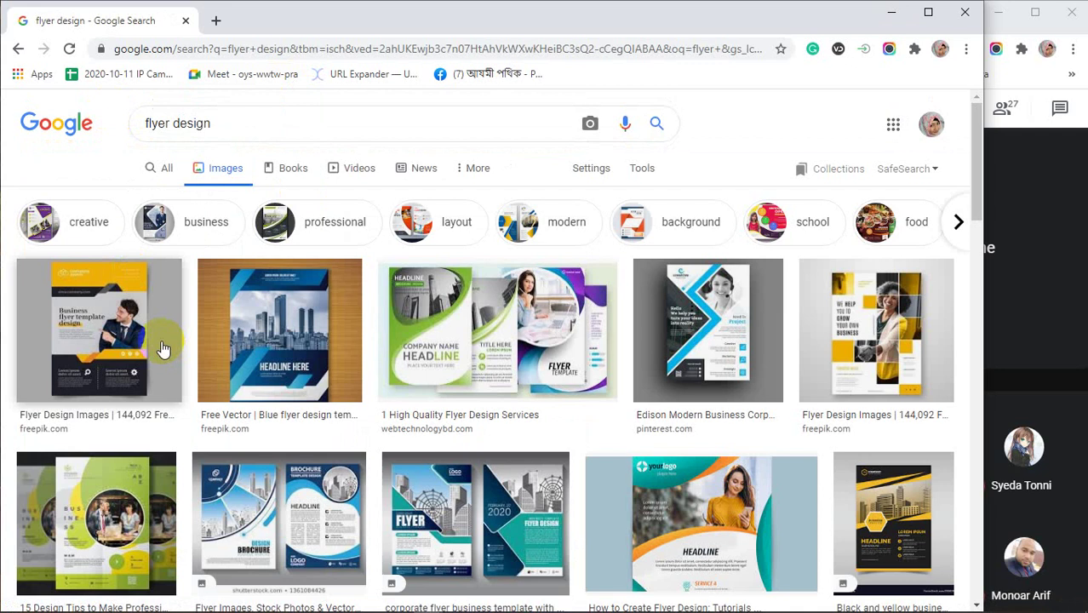
Examine how photos are fitted into shapes in the green, circular-photo and Flyer Template Layout Design flyer examples.
click(163, 348)
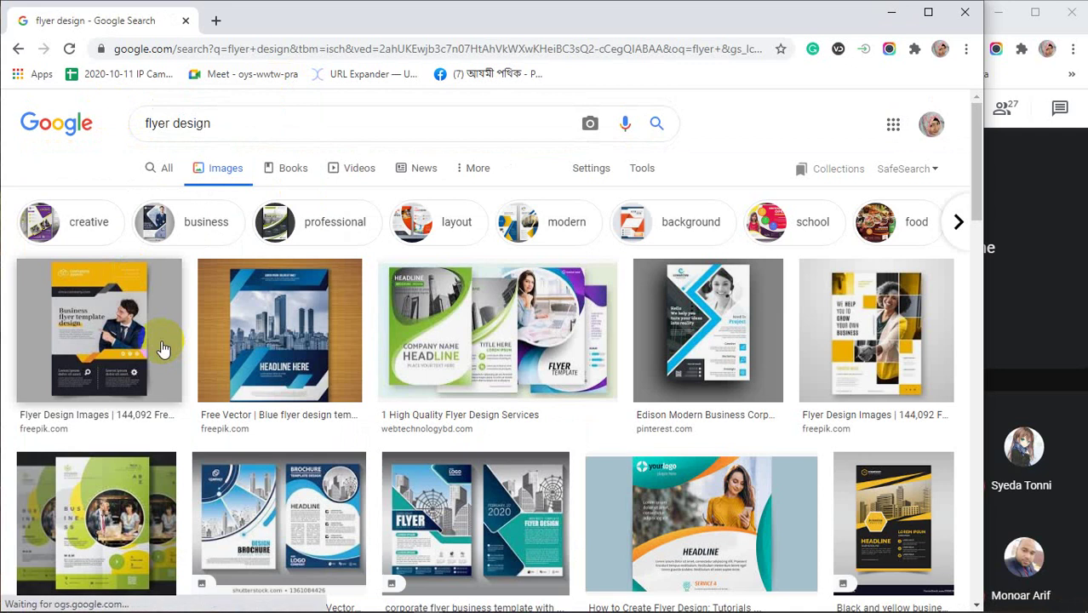
click(517, 311)
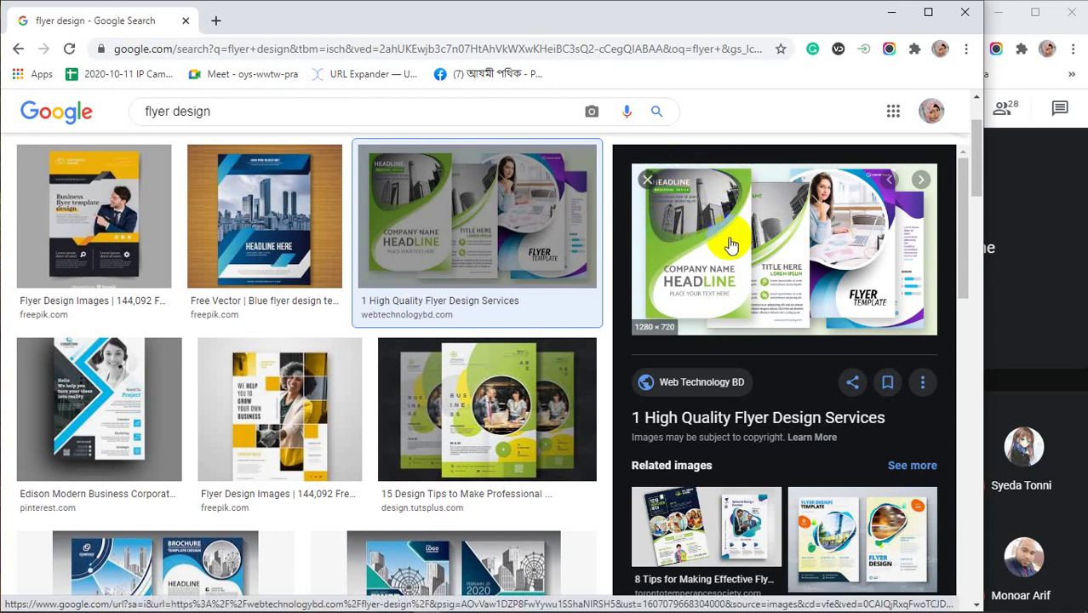
click(516, 417)
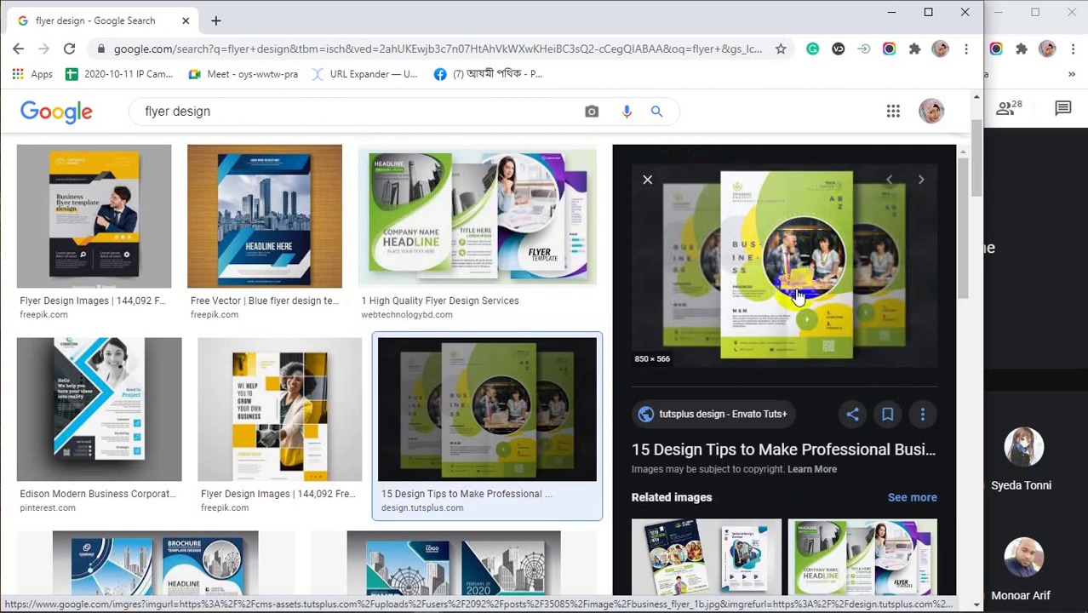
scroll(876, 335, down, 2)
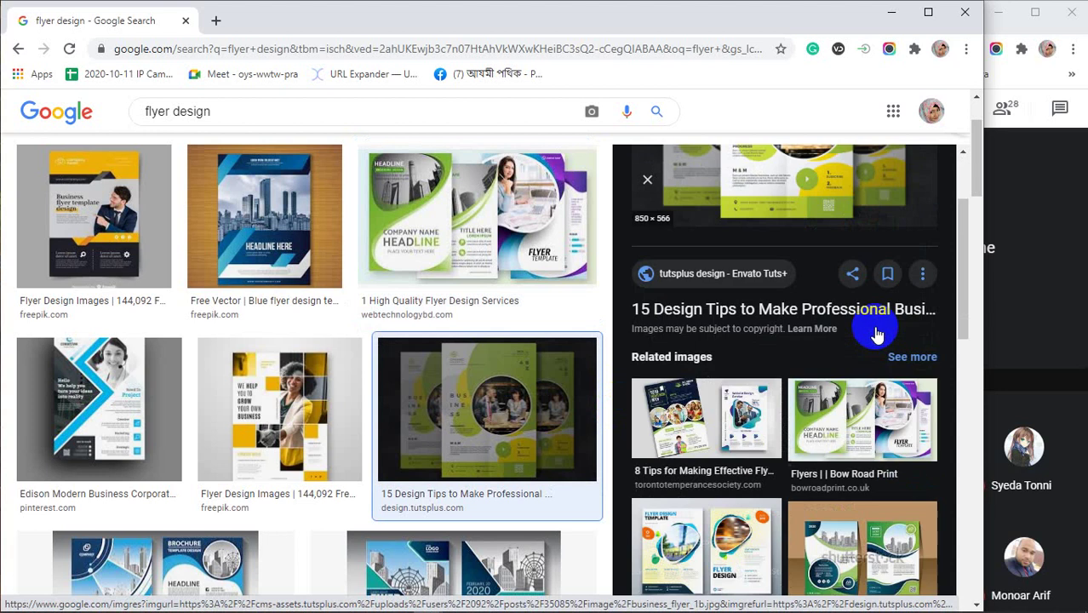
scroll(832, 404, down, 2)
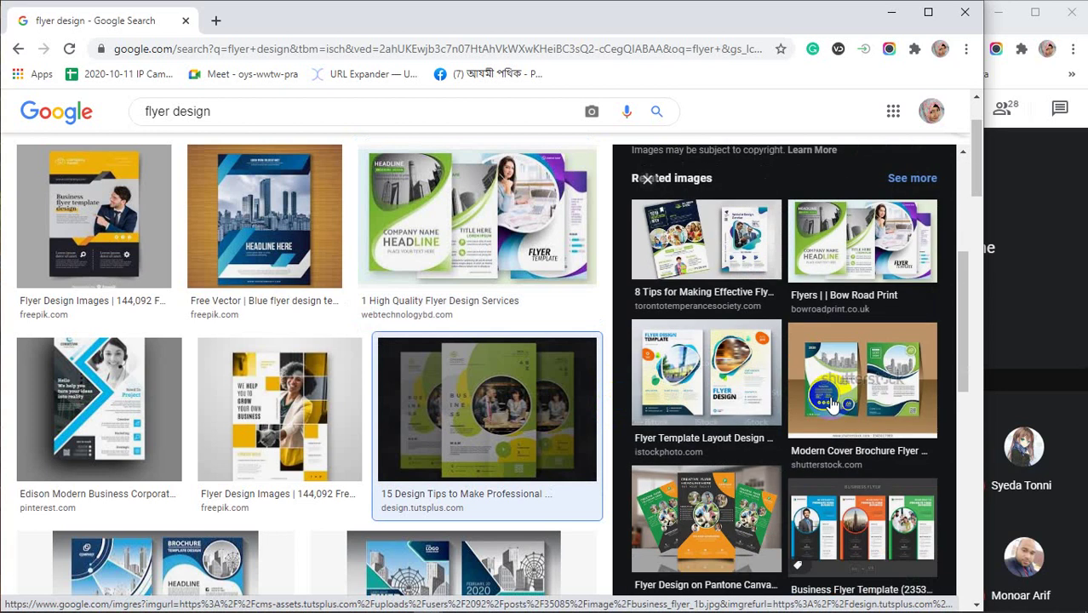
scroll(832, 404, down, 1)
click(723, 302)
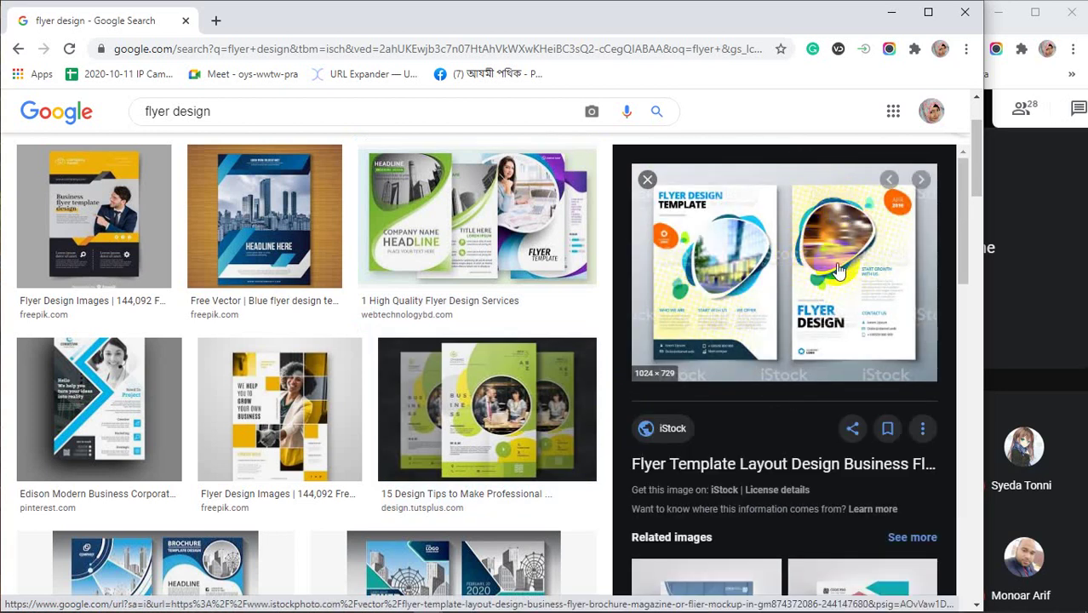
Examine related flyer designs, including the Flyer Template Layout Design with triangular photos, for images clipped into shapes.
scroll(767, 272, down, 4)
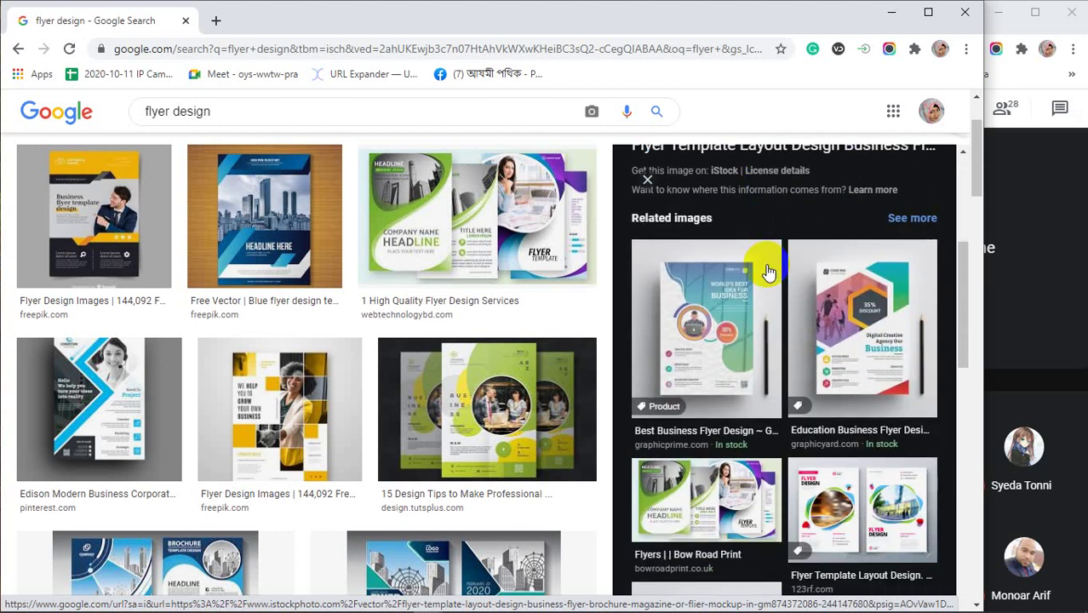
scroll(768, 273, down, 4)
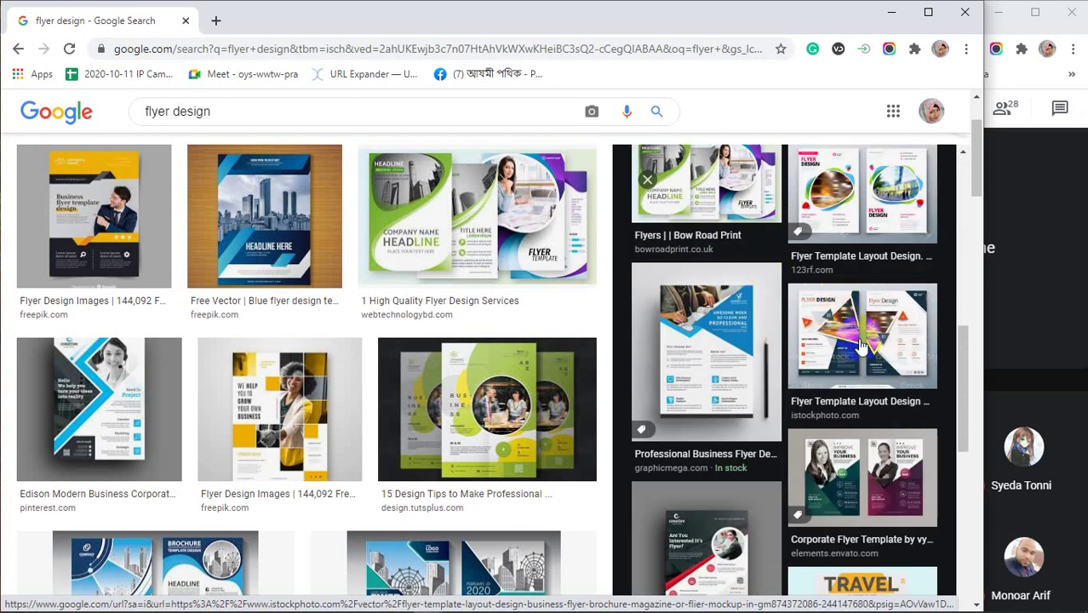
click(861, 345)
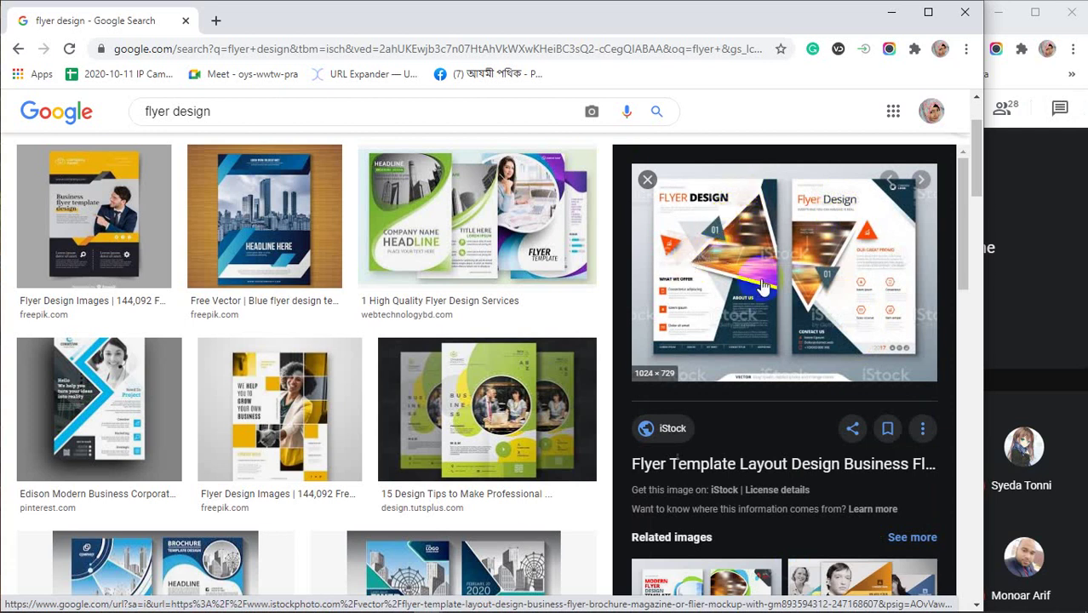
scroll(791, 302, down, 3)
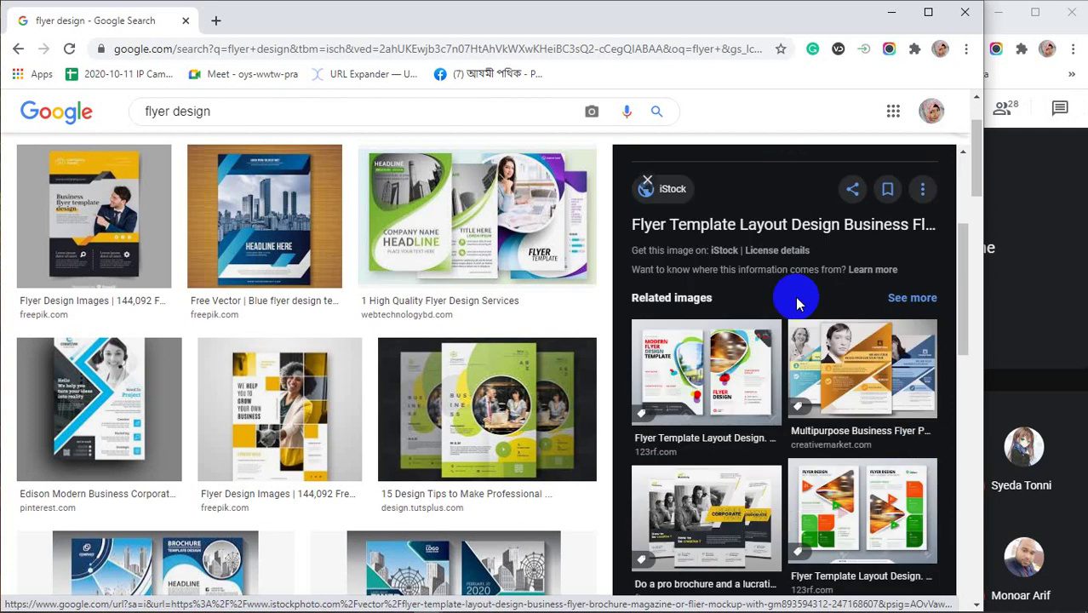
scroll(797, 304, down, 1)
scroll(797, 304, down, 4)
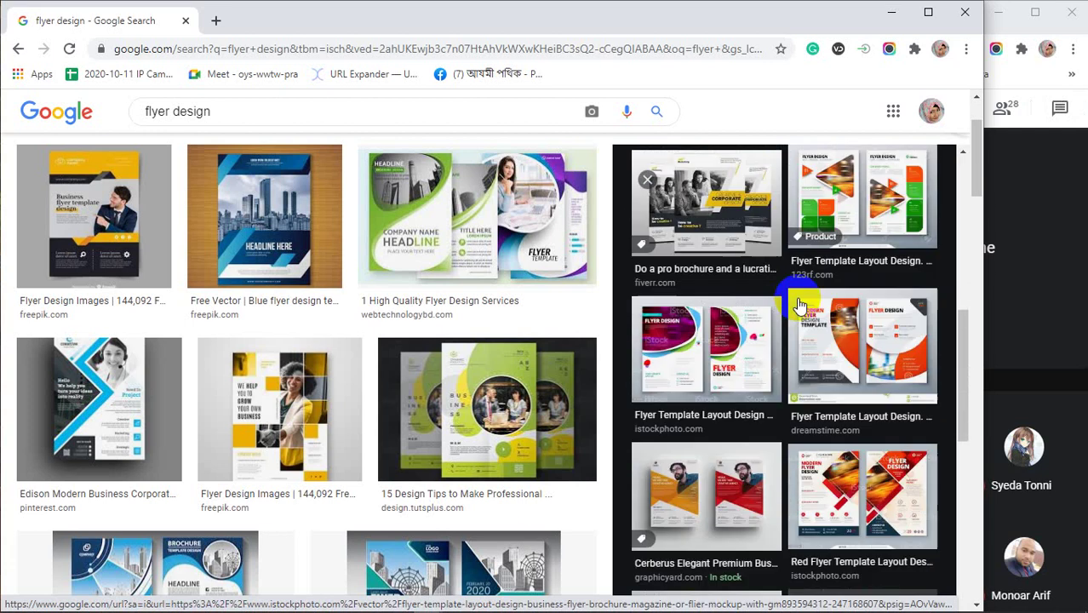
scroll(797, 304, down, 2)
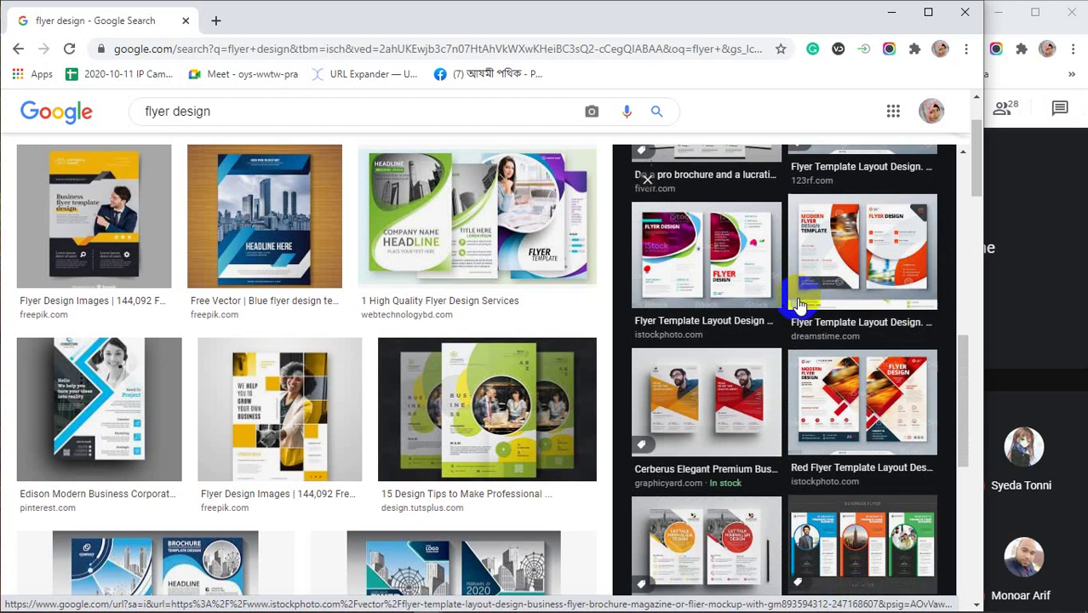
scroll(797, 304, down, 3)
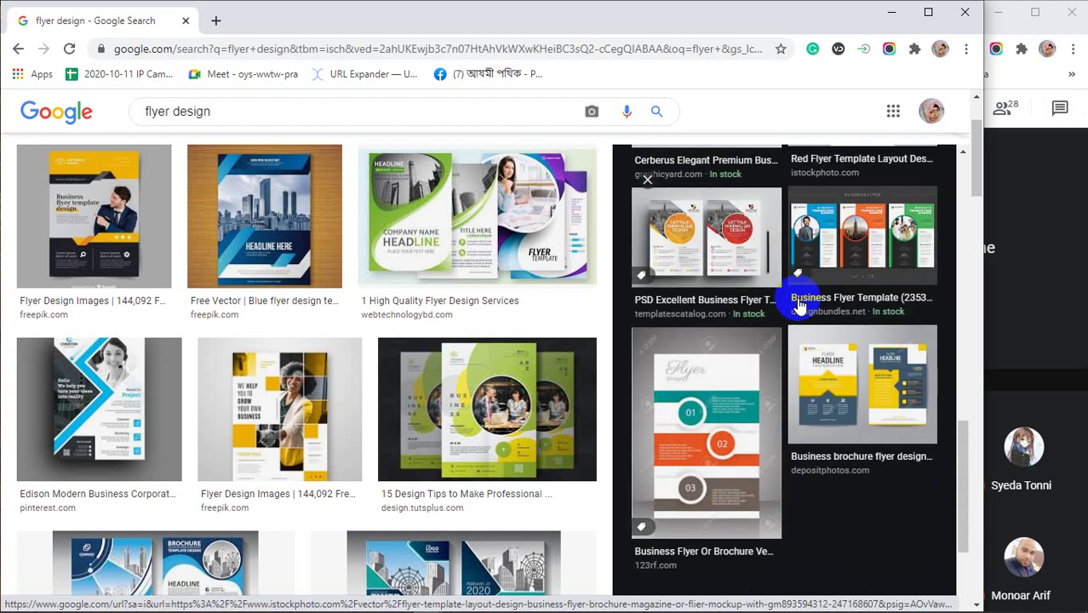
scroll(451, 377, down, 2)
scroll(451, 377, down, 4)
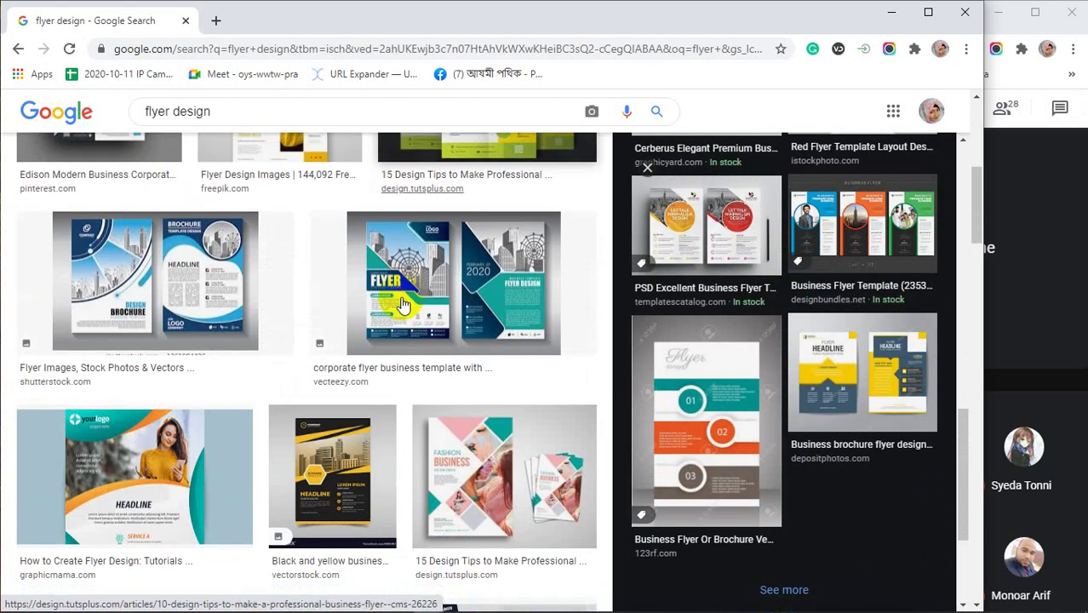
Examine how photos are fitted into shapes in the Fashion Business, Innovate Psychology and Marriage Counseling flyer examples.
click(500, 314)
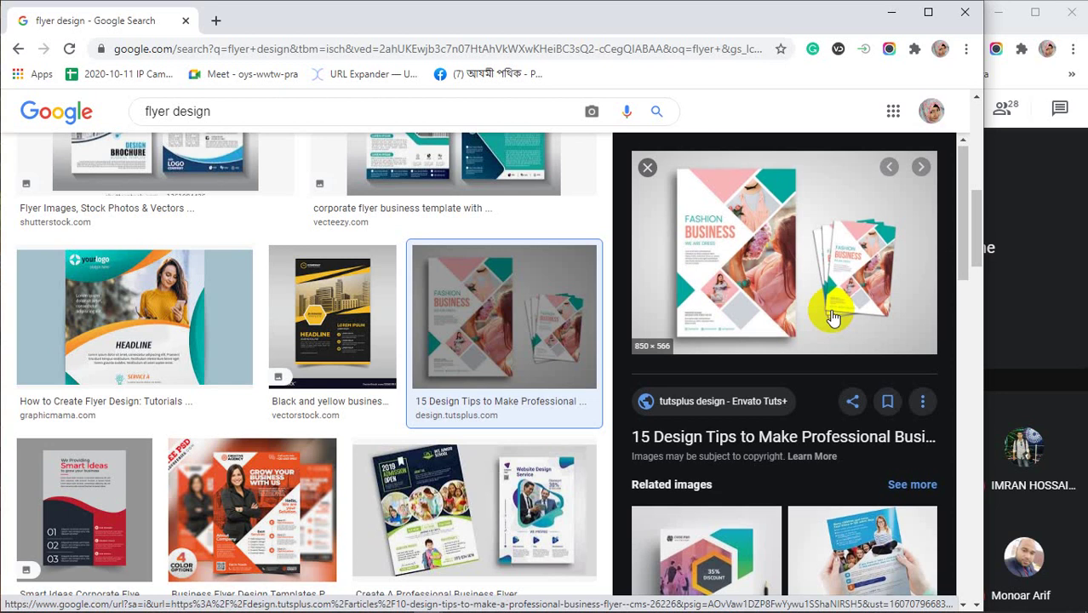
scroll(832, 318, down, 3)
click(848, 316)
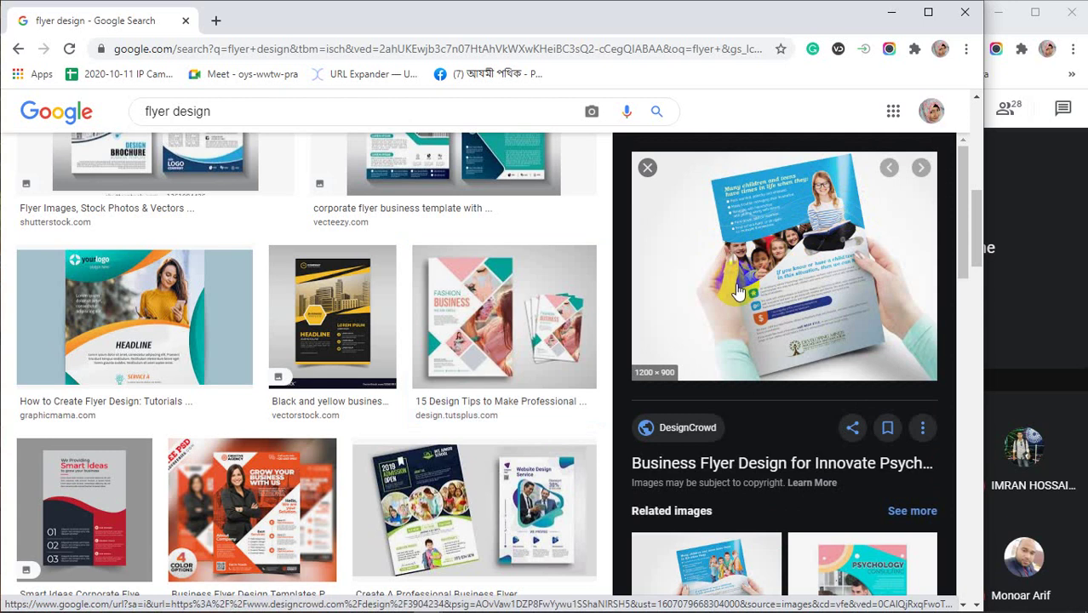
scroll(732, 286, down, 3)
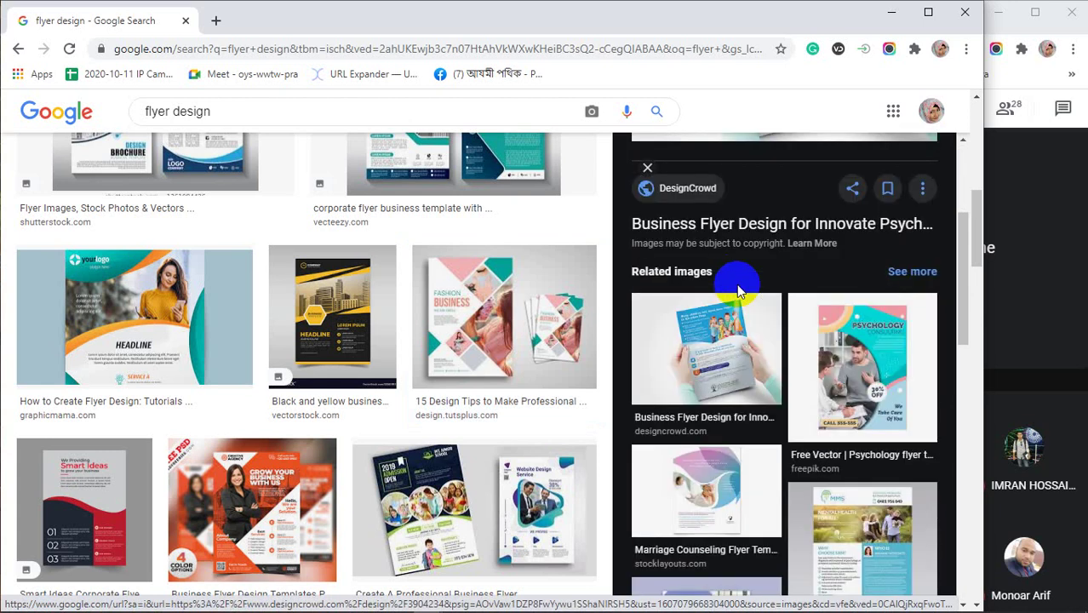
click(685, 489)
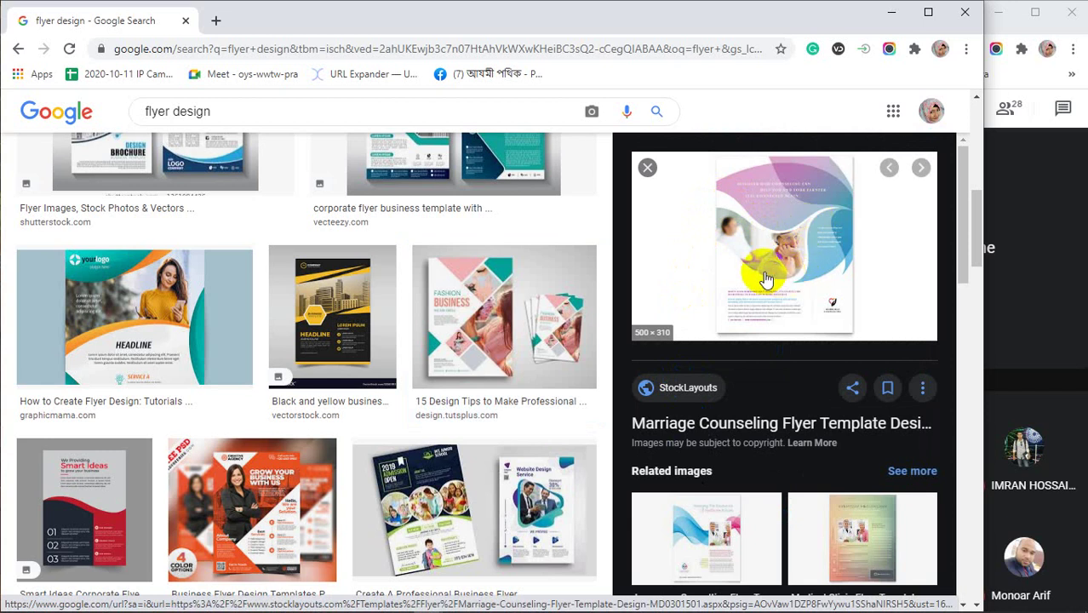
scroll(711, 251, down, 3)
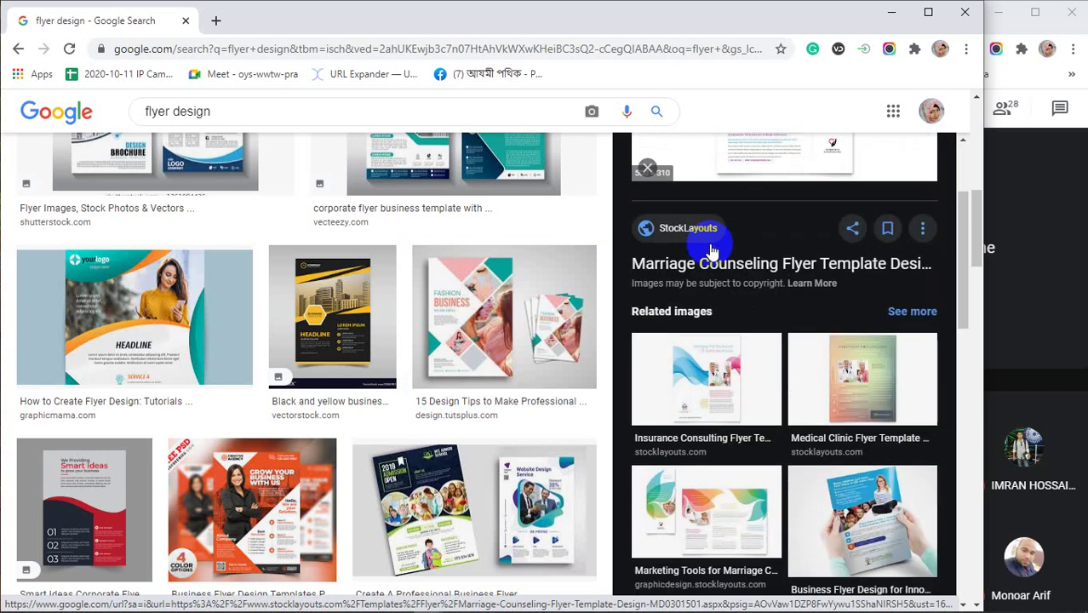
scroll(425, 304, down, 3)
scroll(425, 304, down, 1)
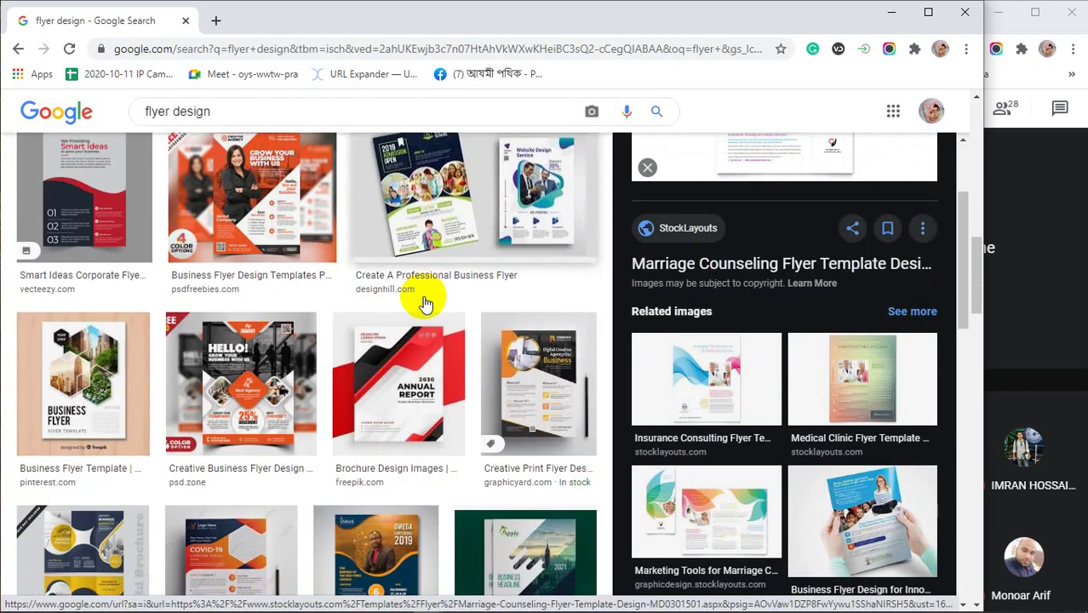
Examine the hexagon Business Flyer Template and the Creative A4 Flyer Design, and compare the latter with the striped palm-leaf artwork in Photoshop.
click(94, 391)
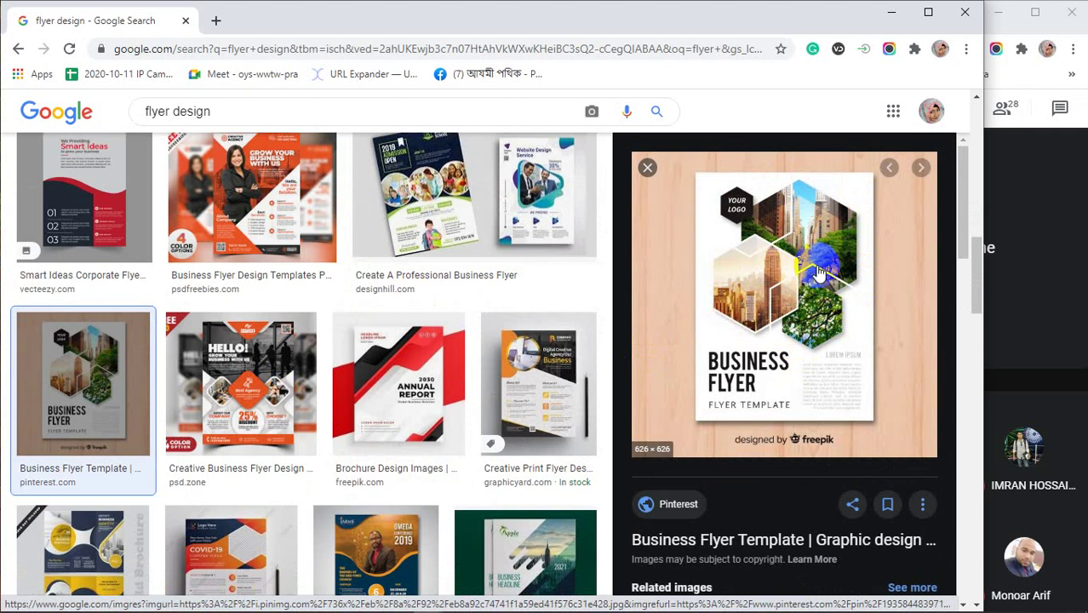
scroll(797, 310, down, 2)
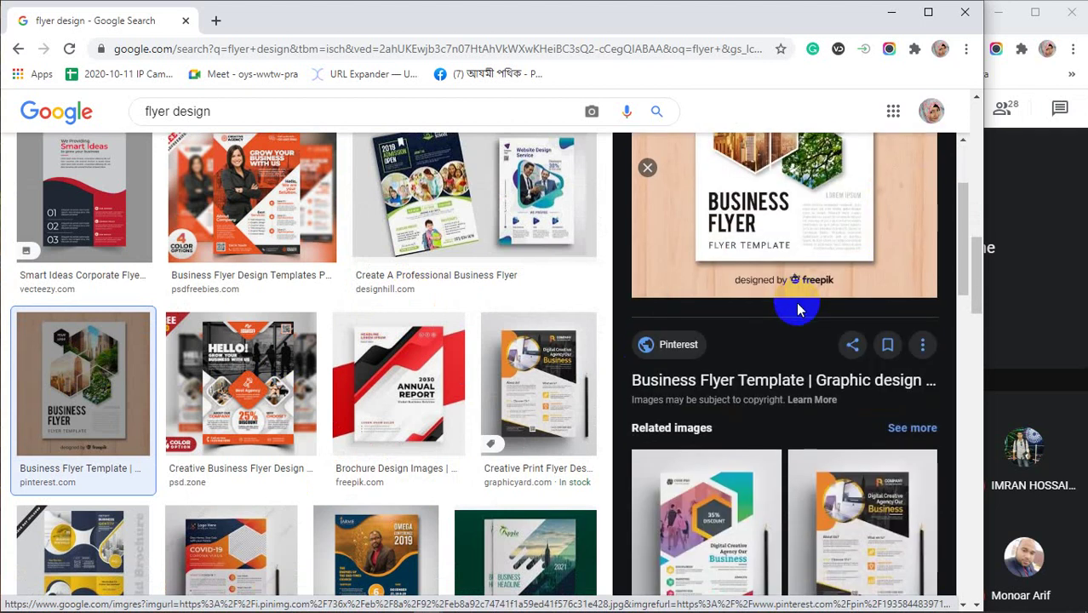
scroll(328, 315, down, 4)
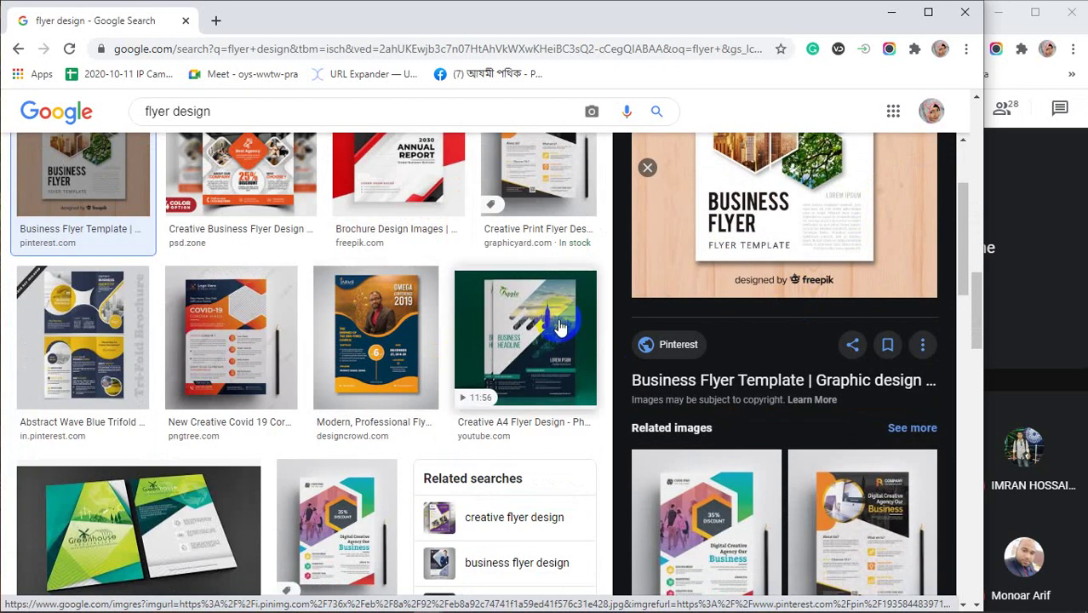
click(534, 327)
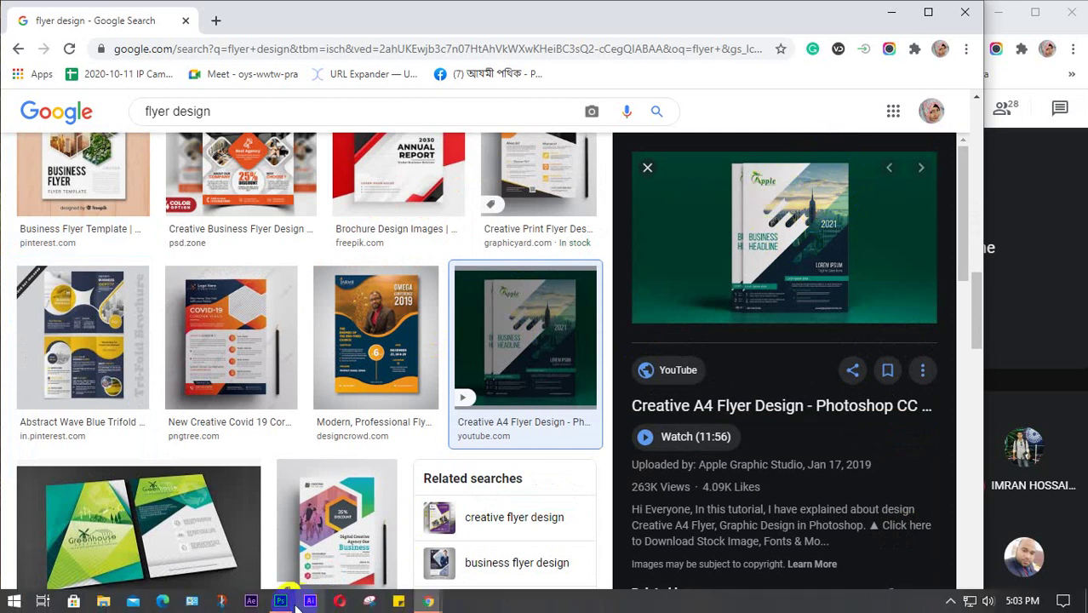
click(322, 552)
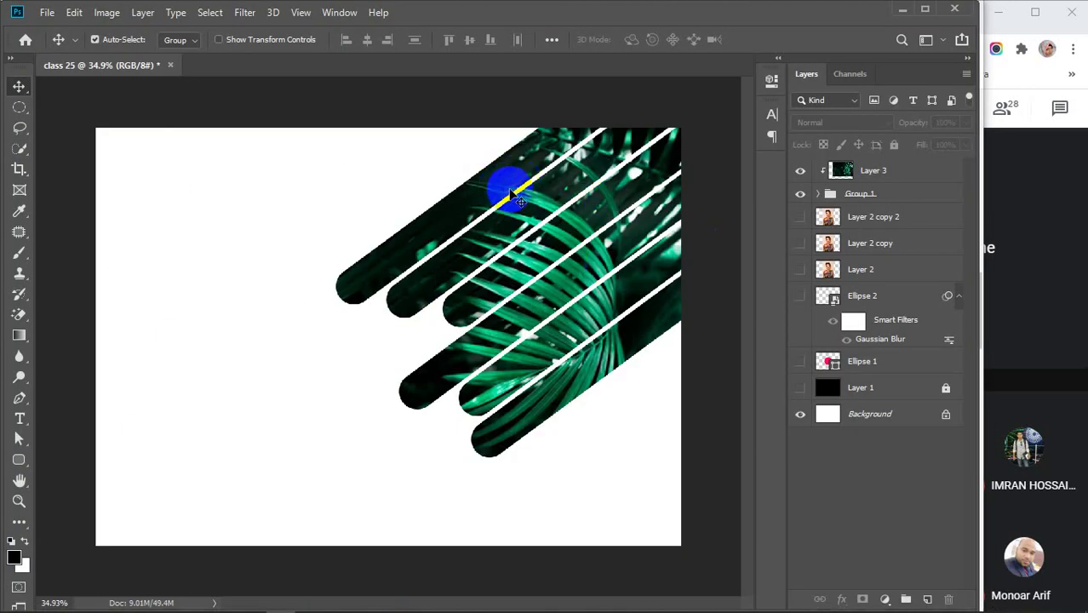
click(902, 9)
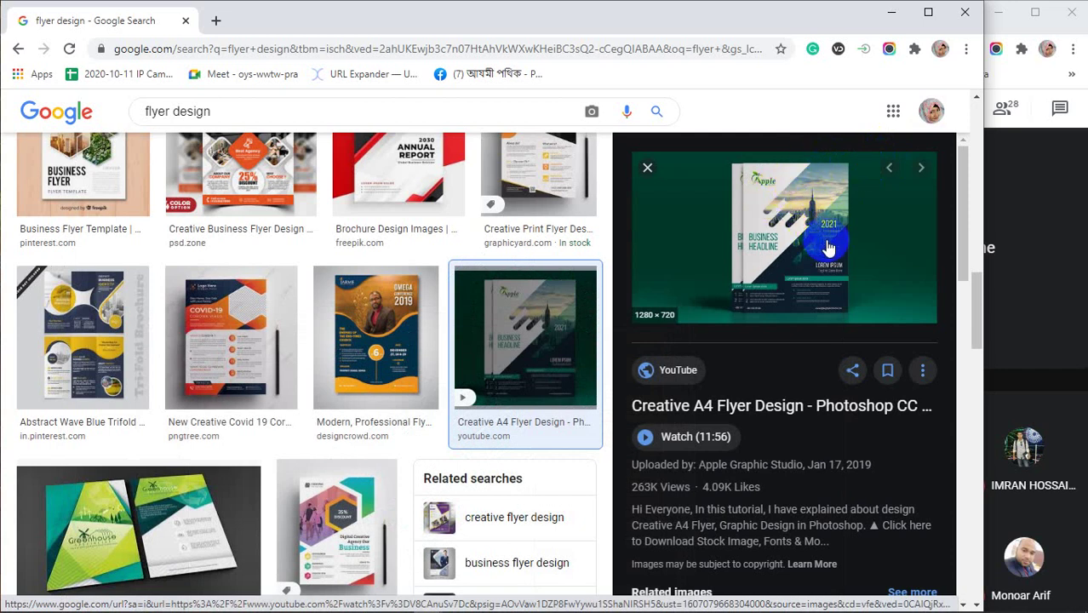
Browse the images related to Creative A4 Flyer Design and further flyer results for clipped-photo layouts.
scroll(828, 247, down, 6)
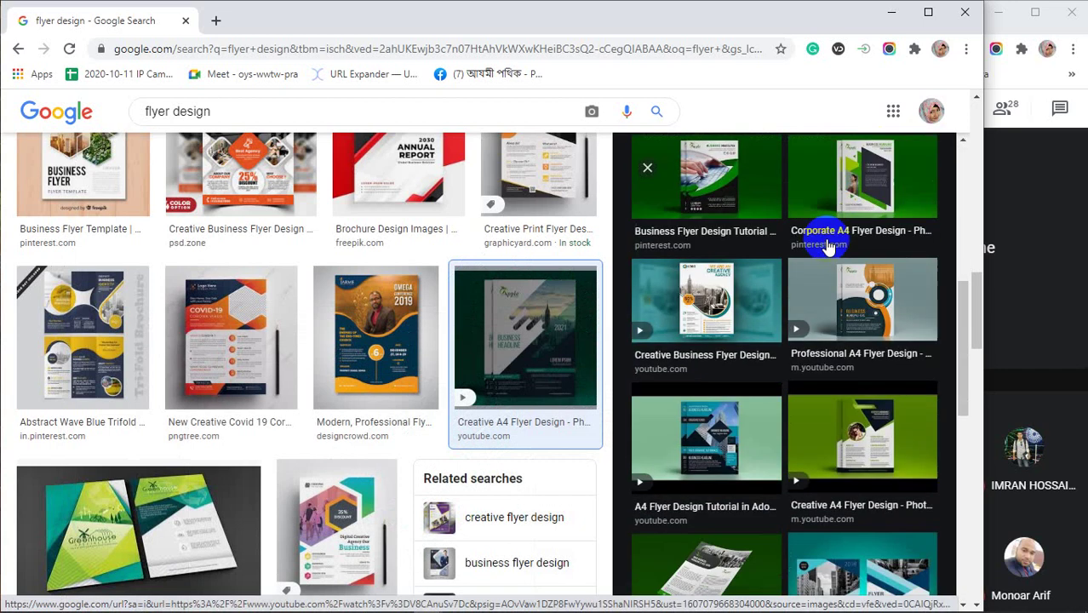
scroll(828, 244, down, 8)
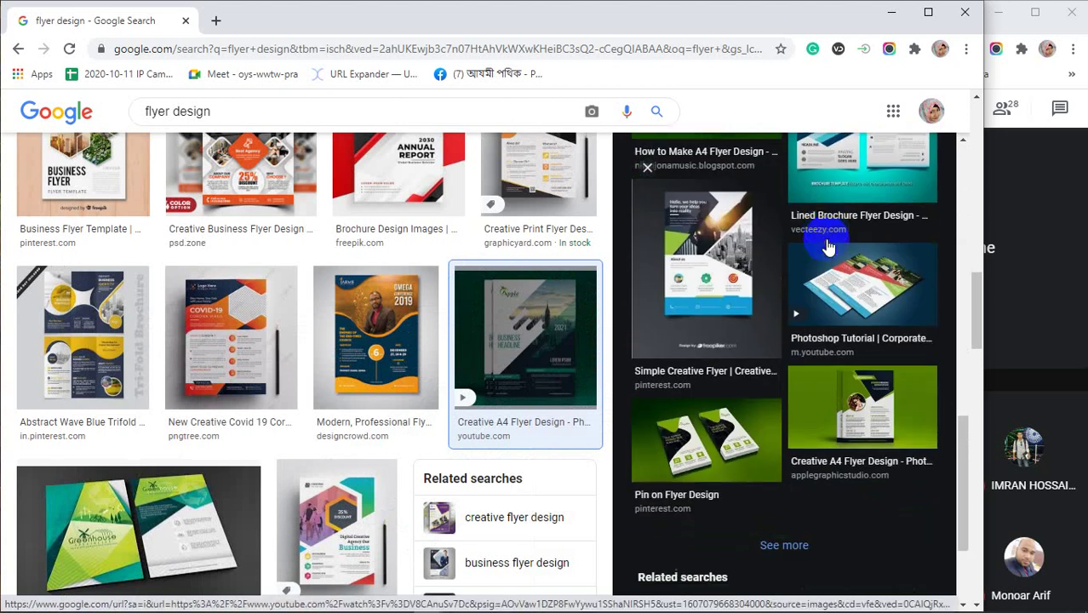
scroll(336, 382, down, 5)
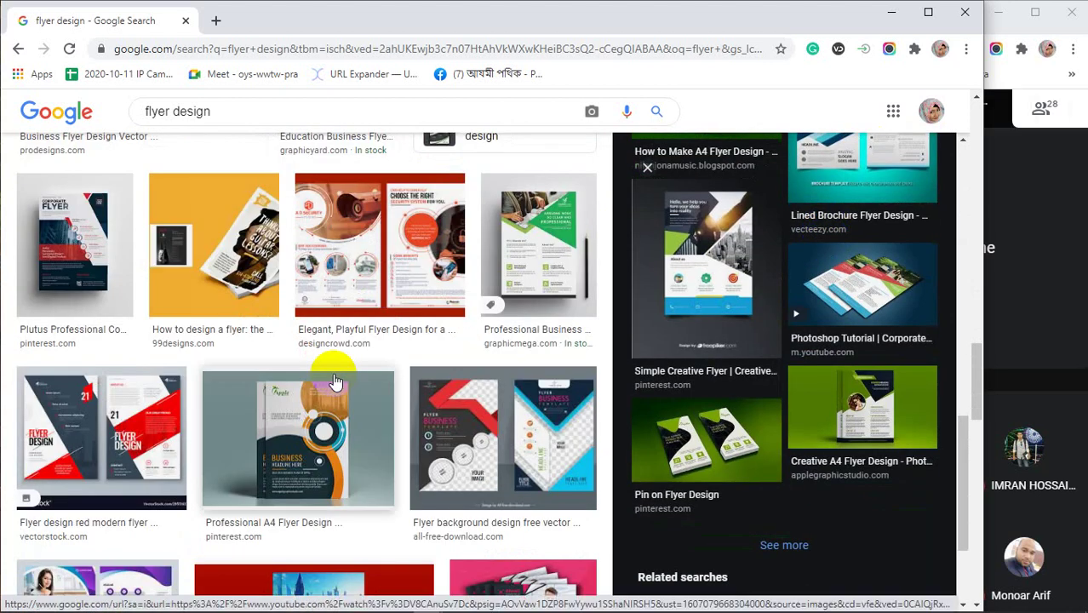
click(336, 382)
scroll(752, 316, up, 5)
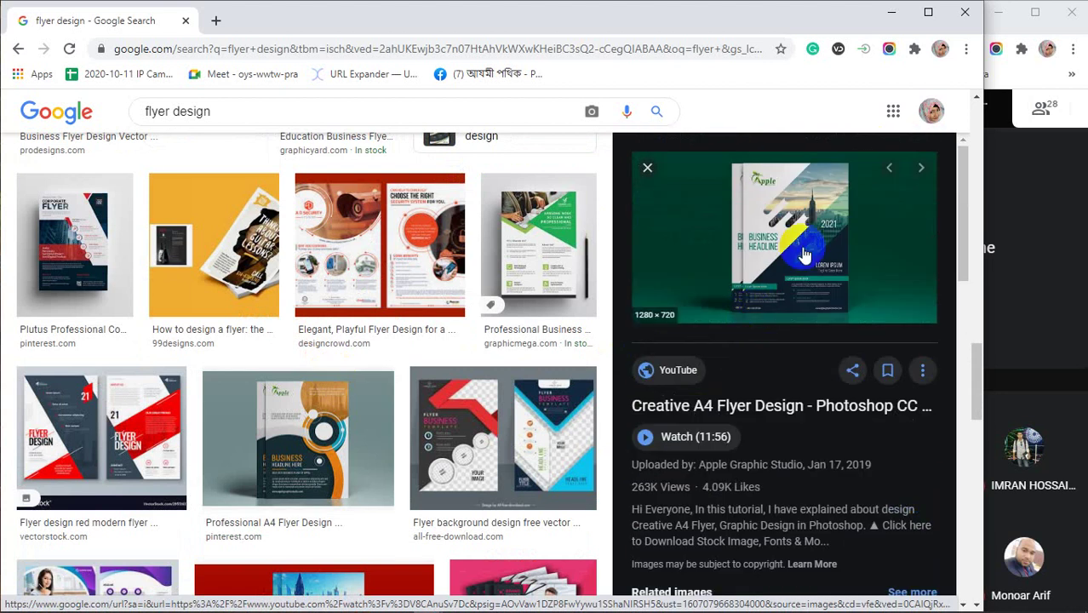
Switch to Photoshop and group Layer 3 together with Group 1.
click(886, 12)
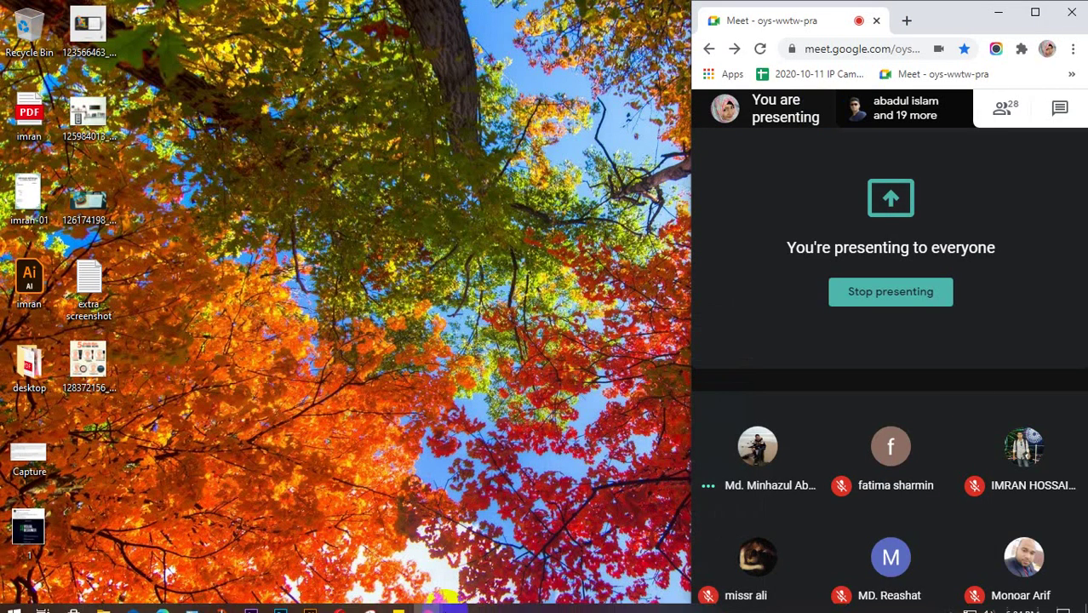
click(281, 601)
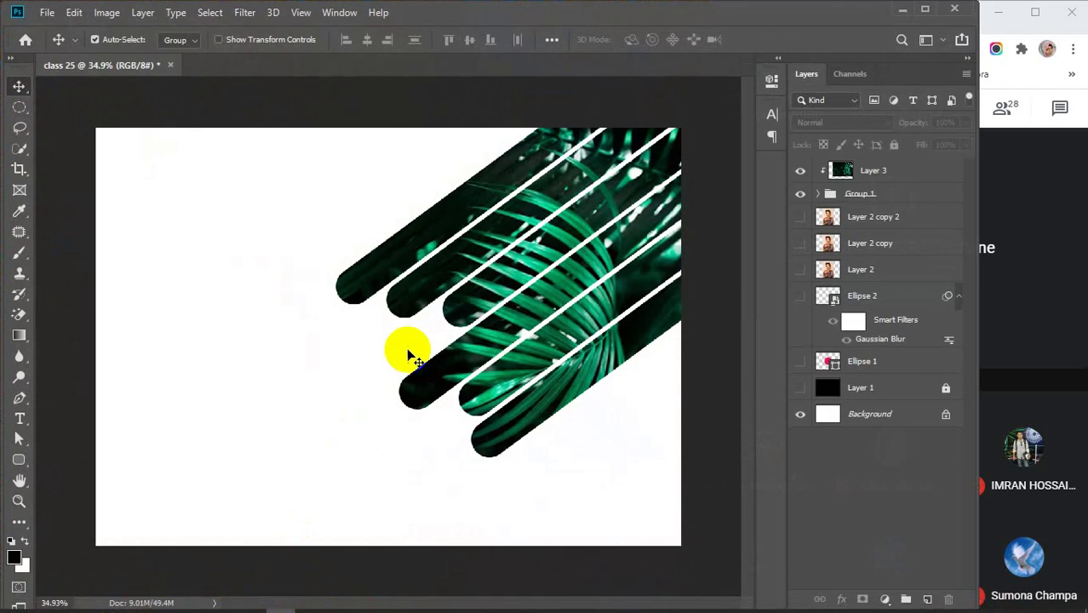
click(884, 172)
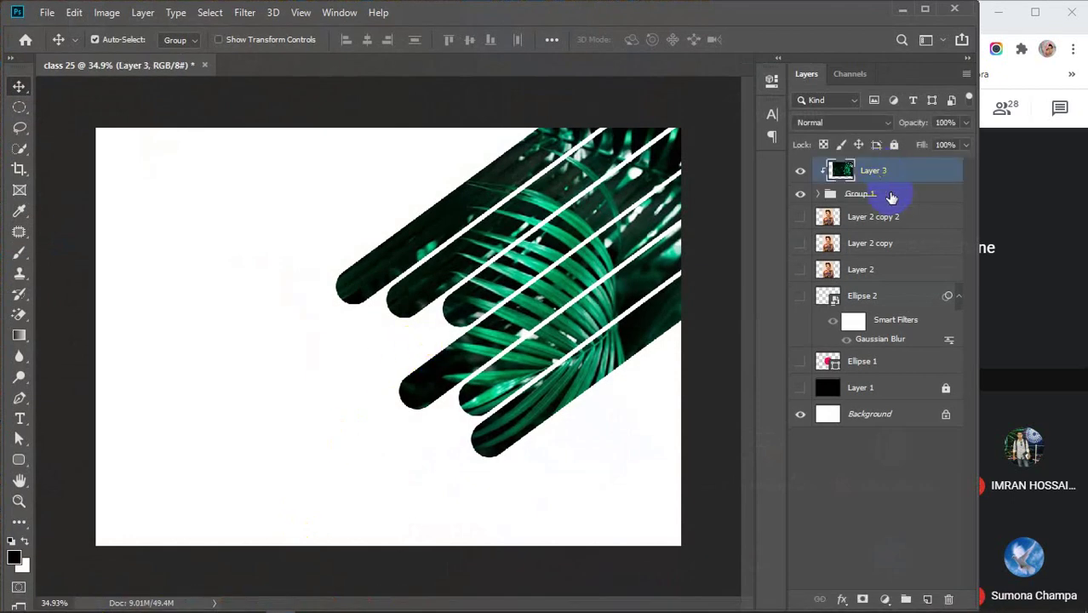
shift+click(890, 197)
key(ctrl+g)
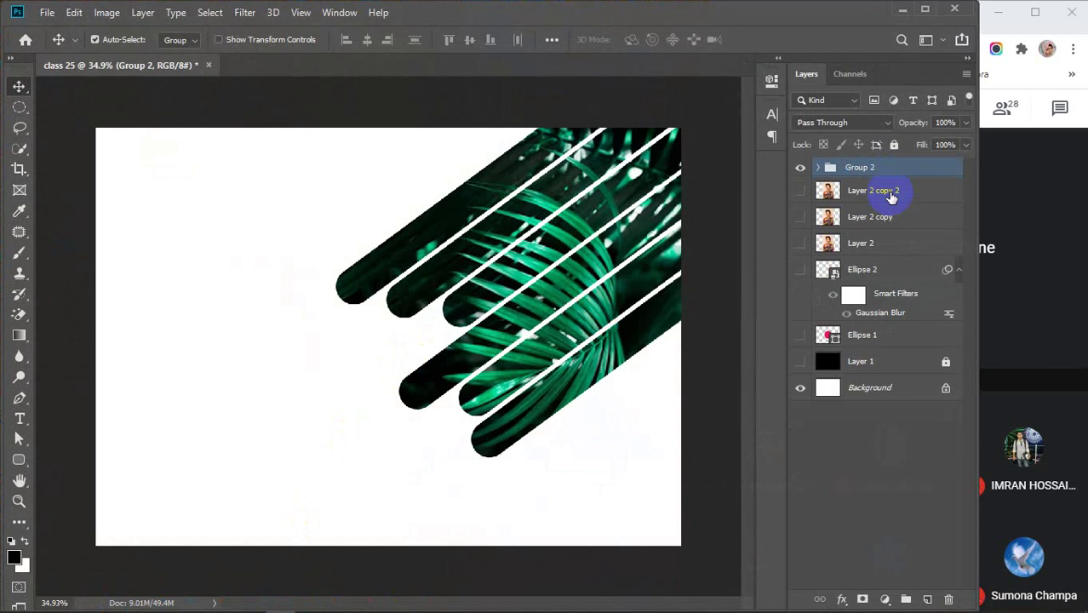
Duplicate Group 2 onto the left side of the canvas and flip the copy horizontally with Free Transform.
drag(646, 215, 314, 286)
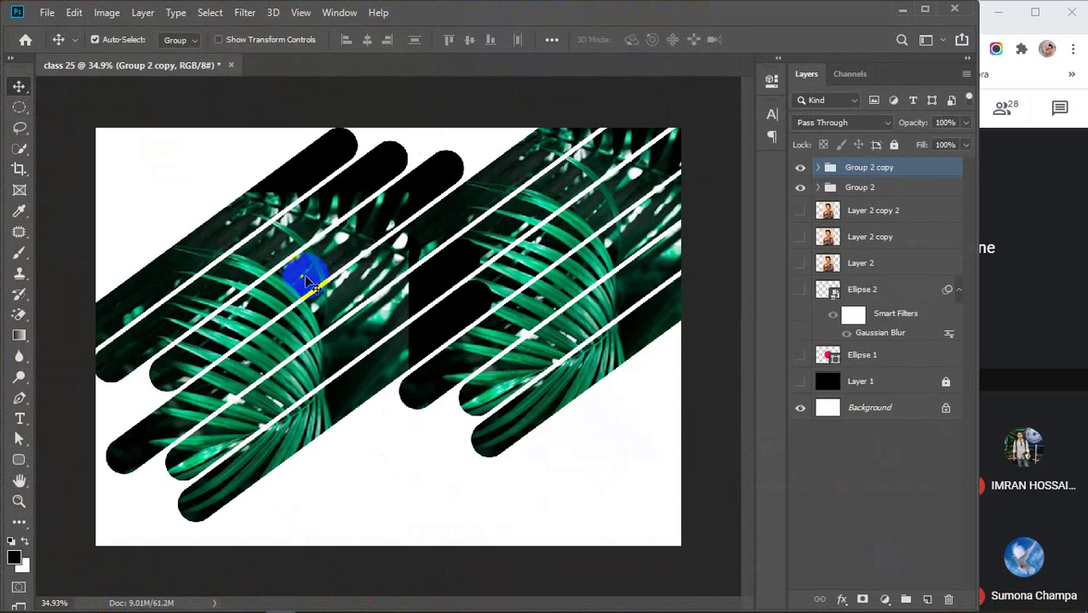
key(ctrl+t)
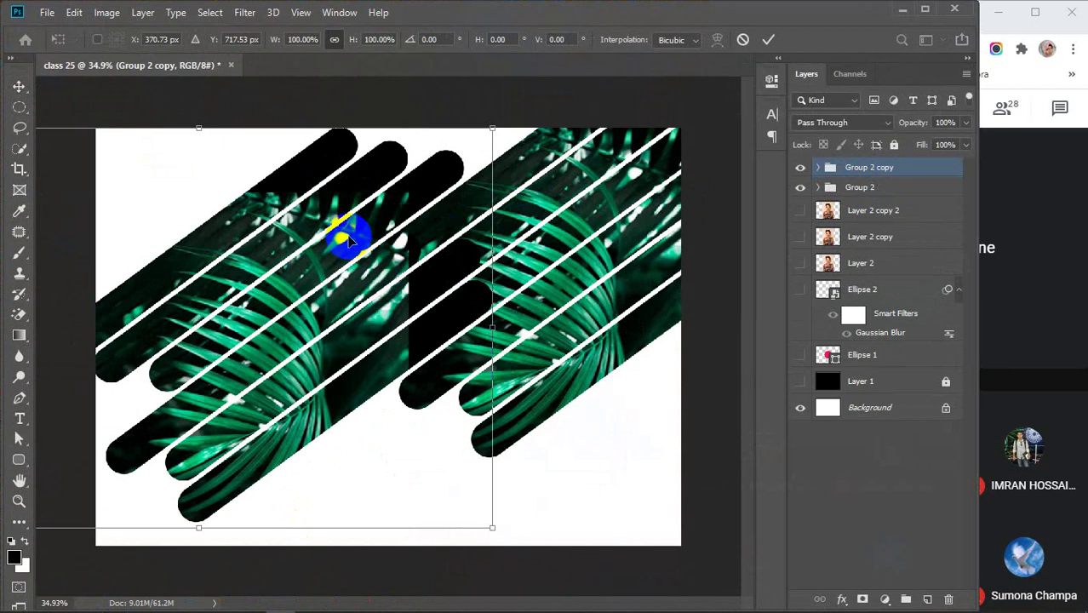
right_click(351, 243)
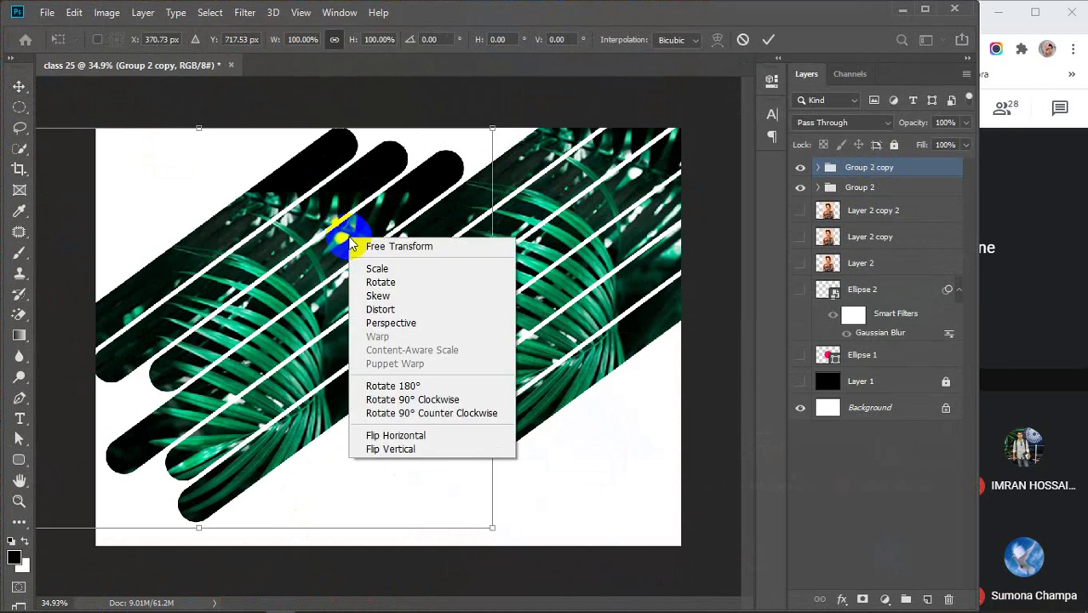
click(413, 439)
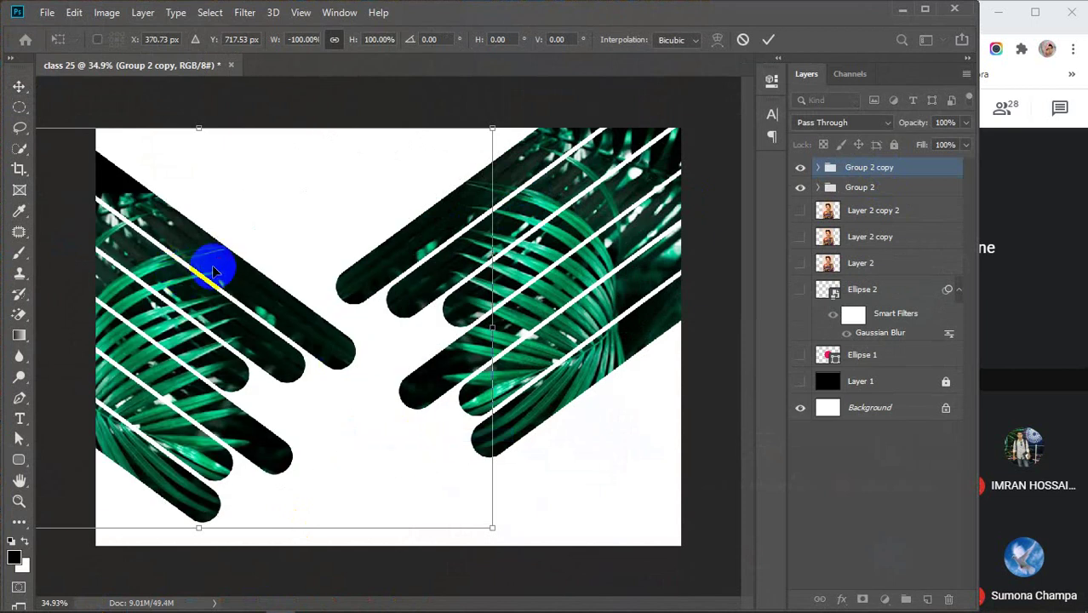
Flip the left Group 2 copy vertically, place it in the canvas's lower-left corner and commit the transform.
drag(217, 262, 242, 318)
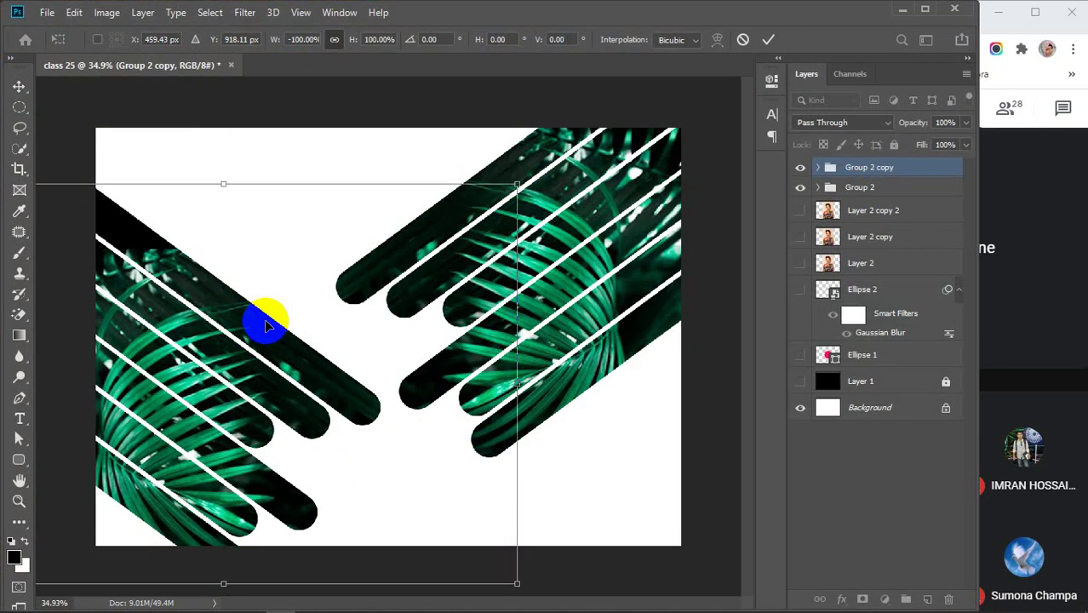
key(ctrl+z)
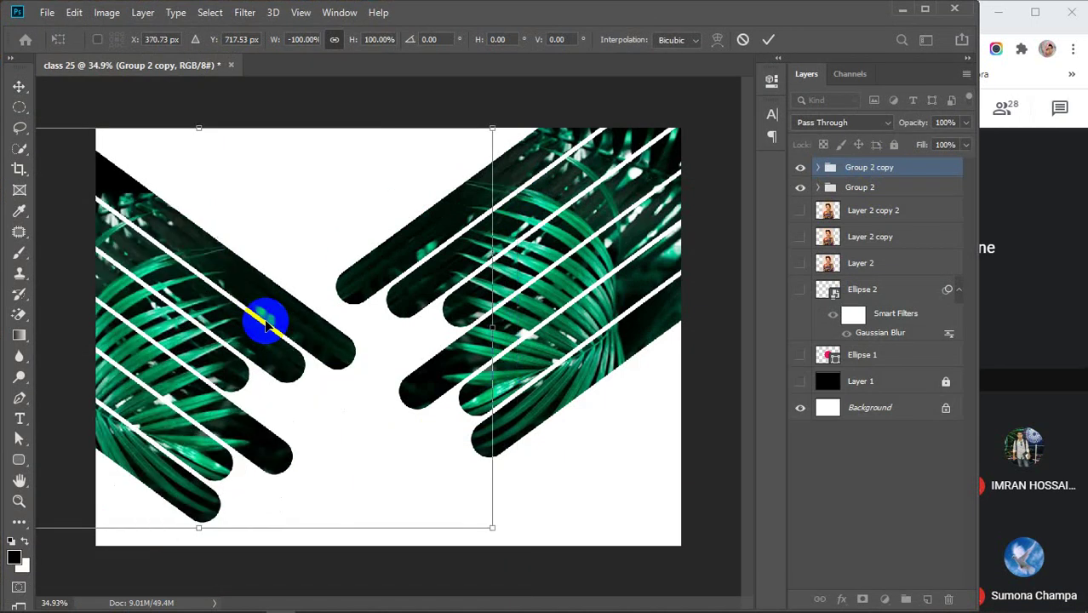
right_click(265, 322)
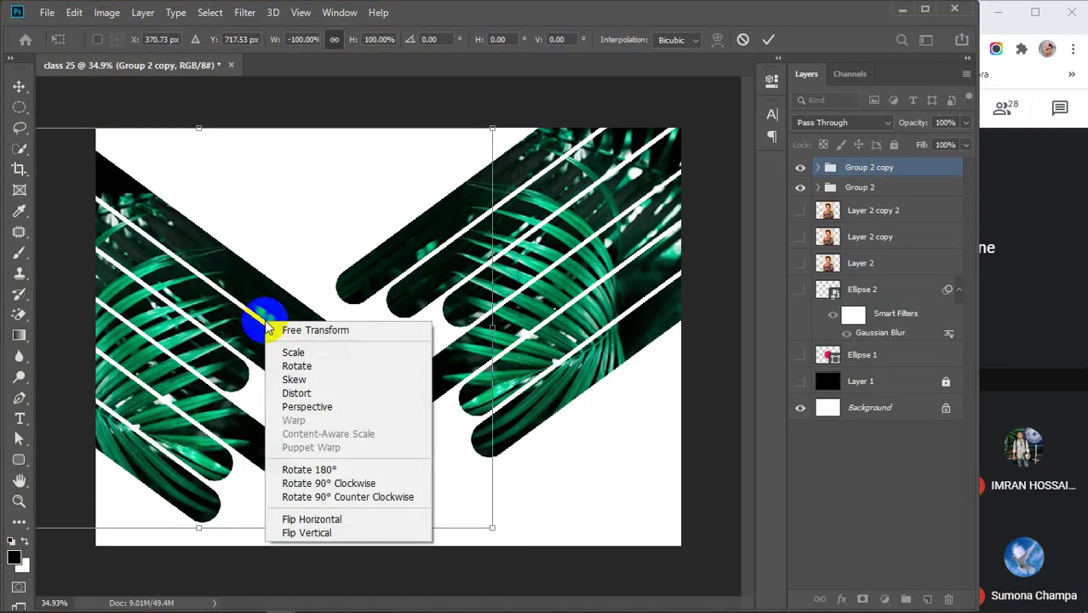
click(345, 532)
drag(219, 297, 286, 420)
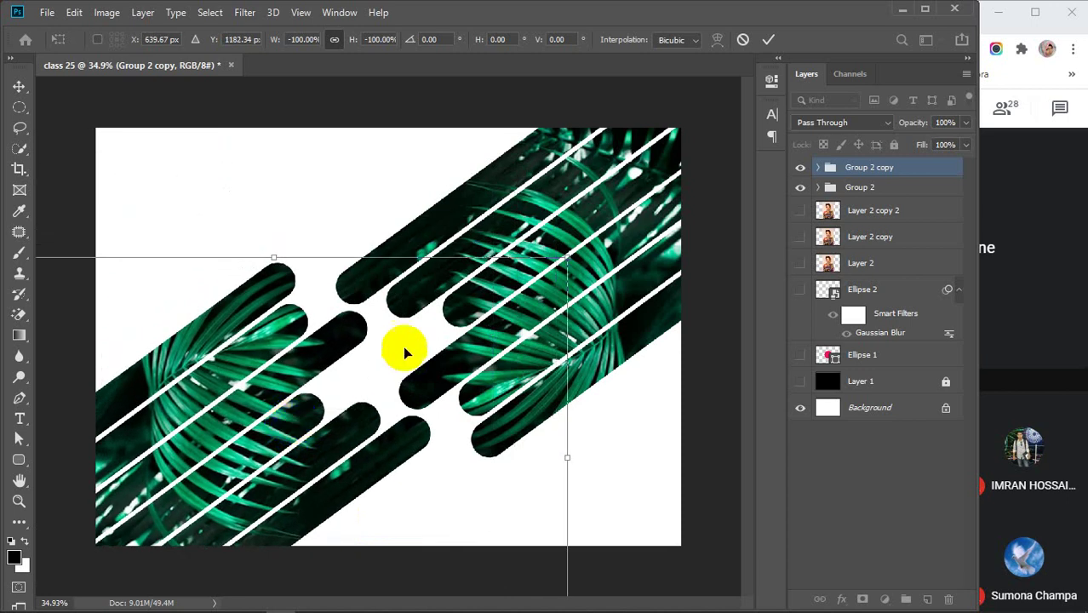
key(Return)
Move the original Group 2 bars up and to the right, further into the canvas's upper-right corner.
click(587, 209)
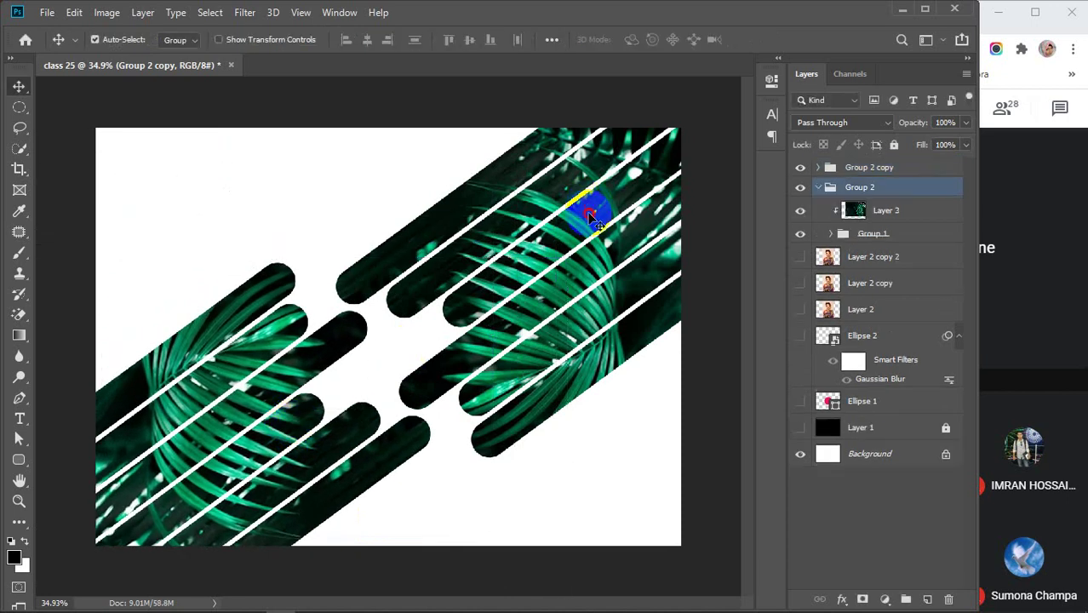
click(818, 187)
drag(554, 211, 581, 174)
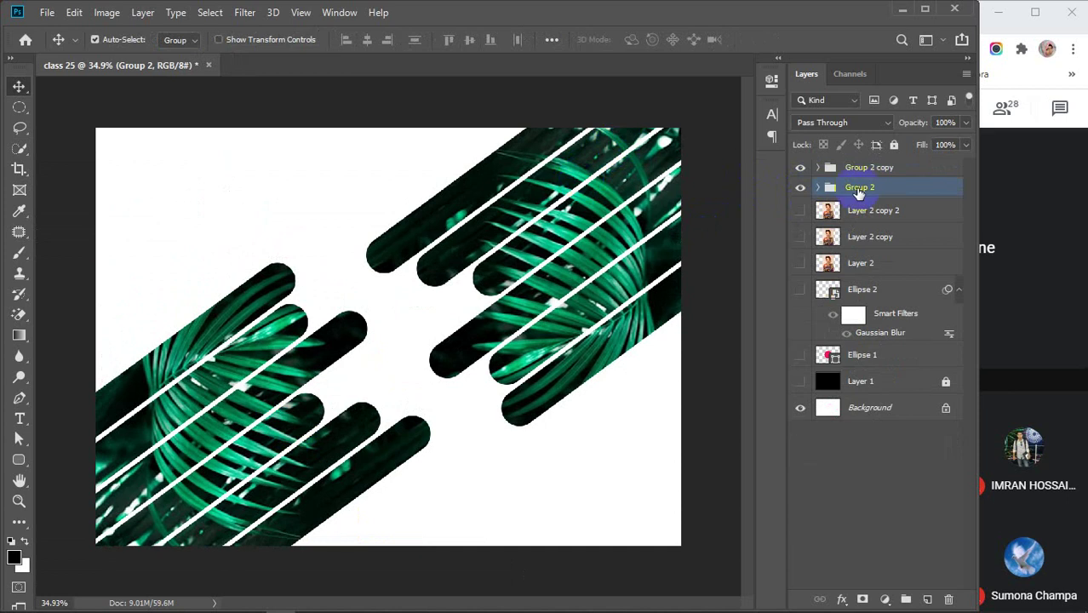
Set the blend mode of Group 2 to Linear Light.
click(109, 14)
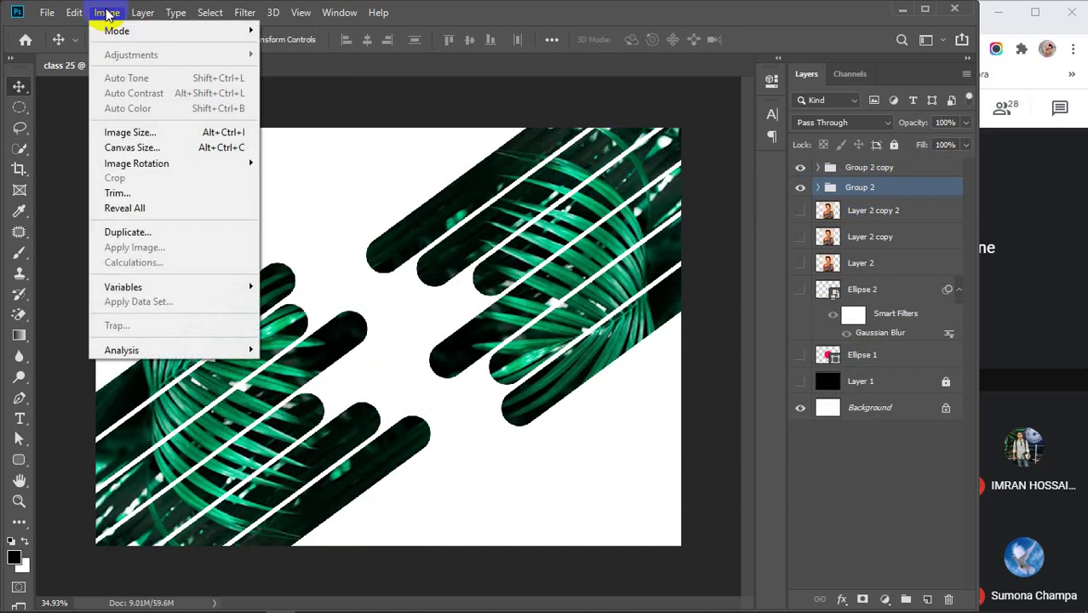
click(897, 191)
click(849, 125)
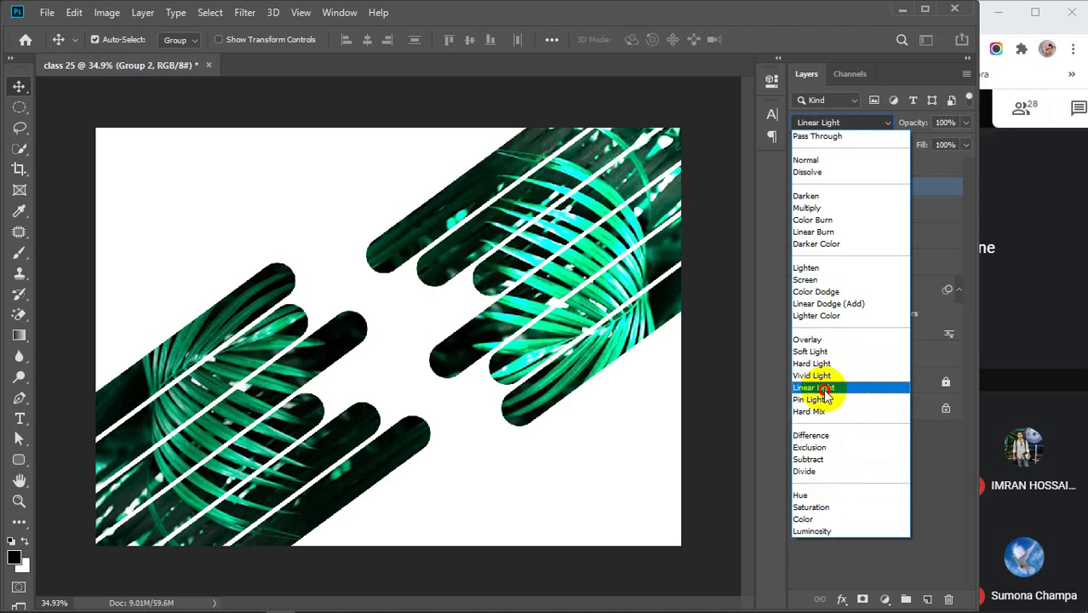
click(824, 390)
Set the blend mode of Group 2 copy, the lower-left bars, to Difference and deselect all layers.
click(273, 370)
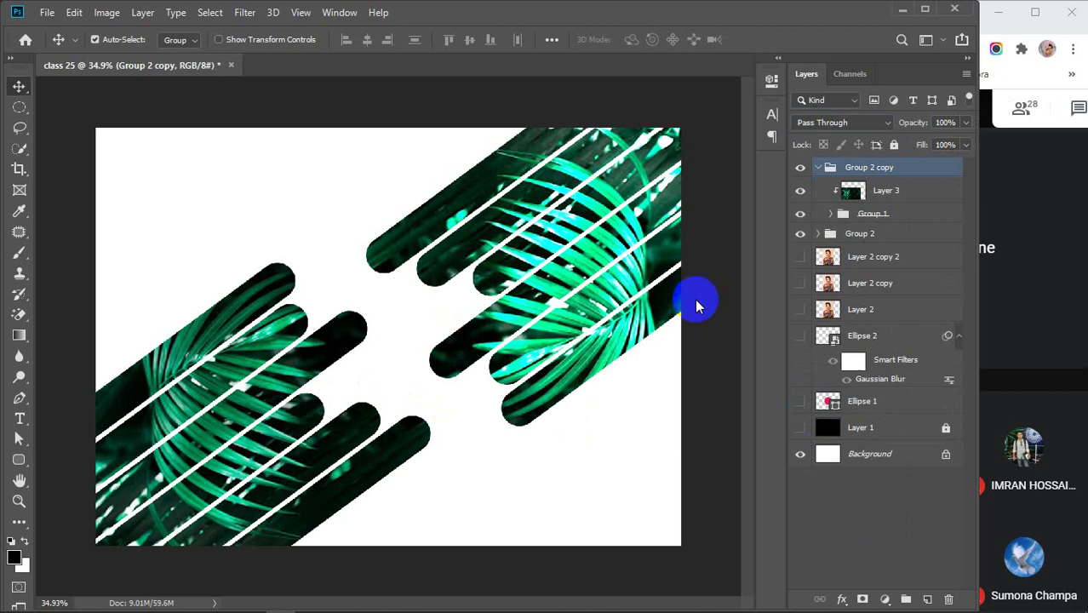
click(854, 122)
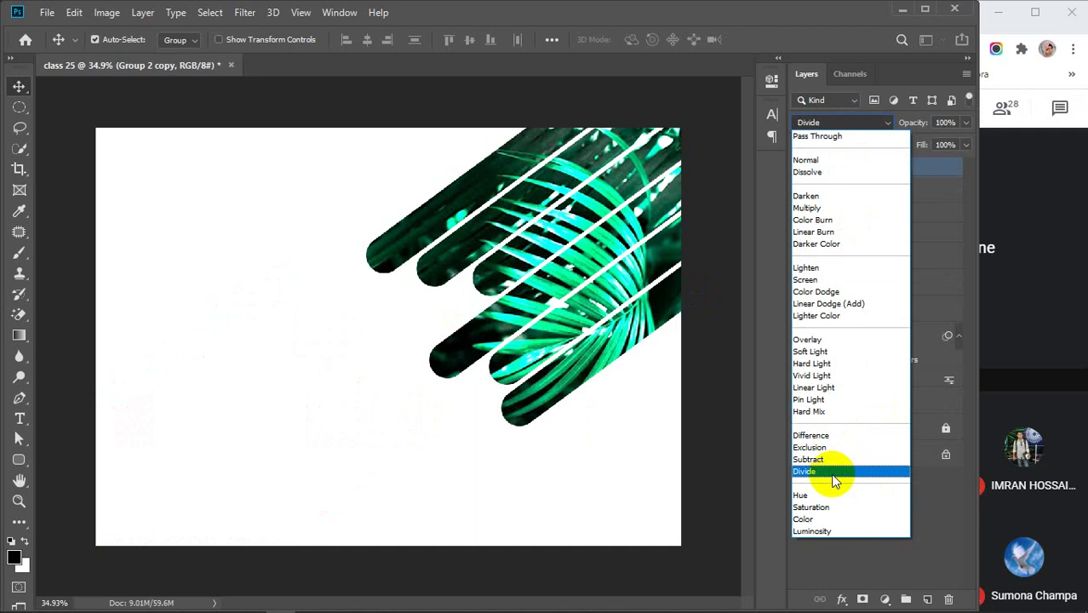
click(813, 435)
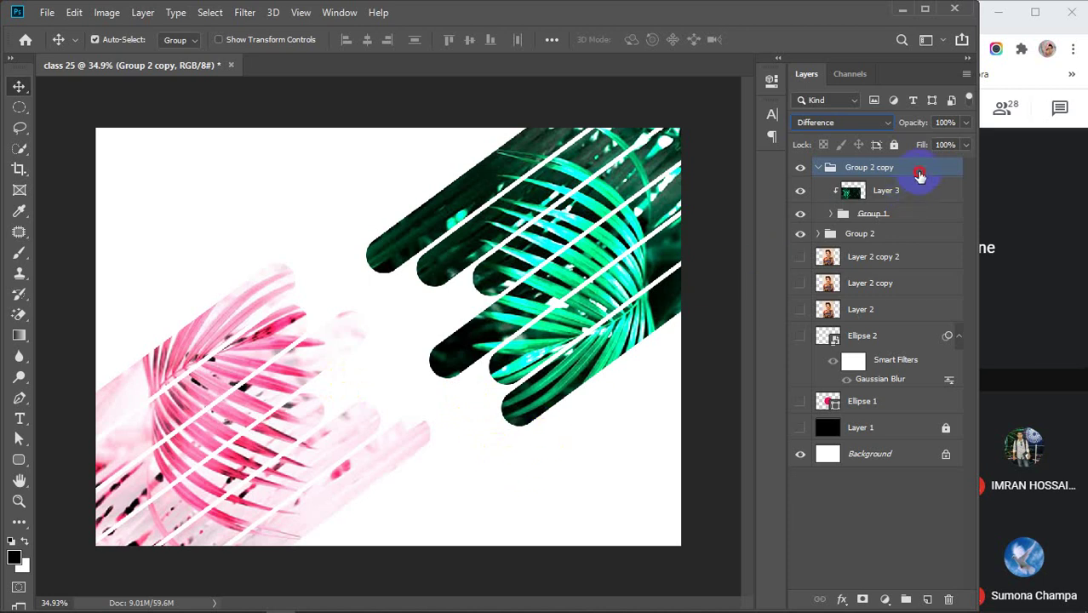
click(861, 519)
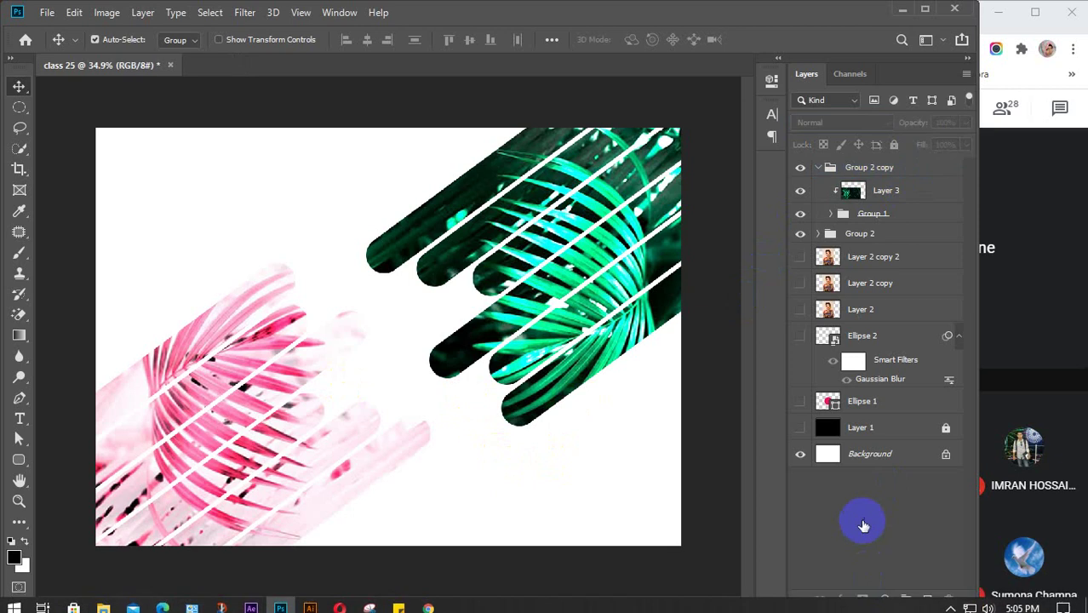
Delete Group 2 copy and Group 2 from the document.
click(939, 173)
key(Delete)
key(Delete)
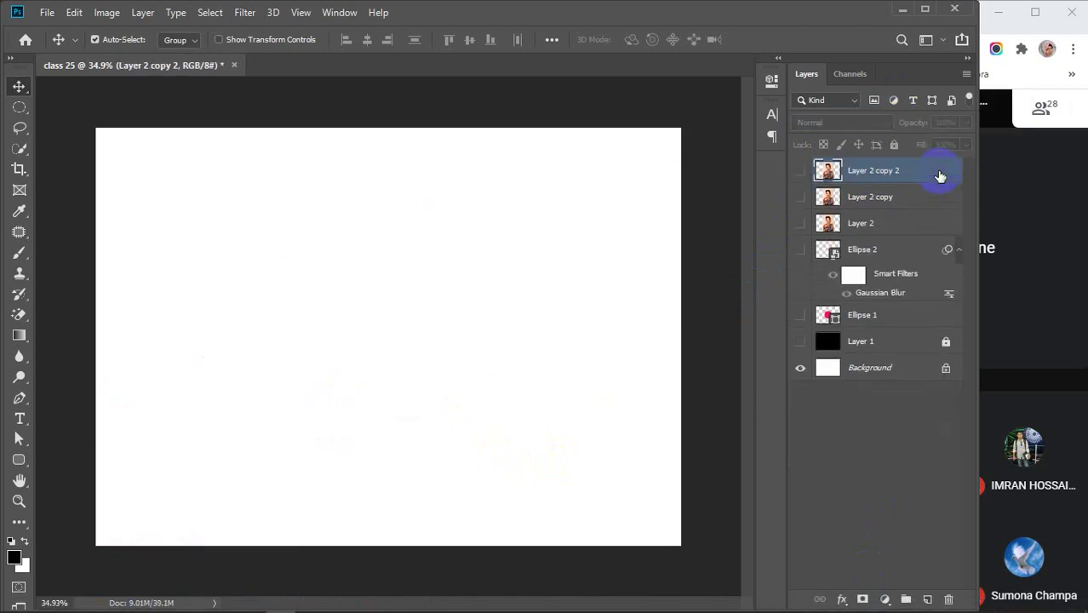
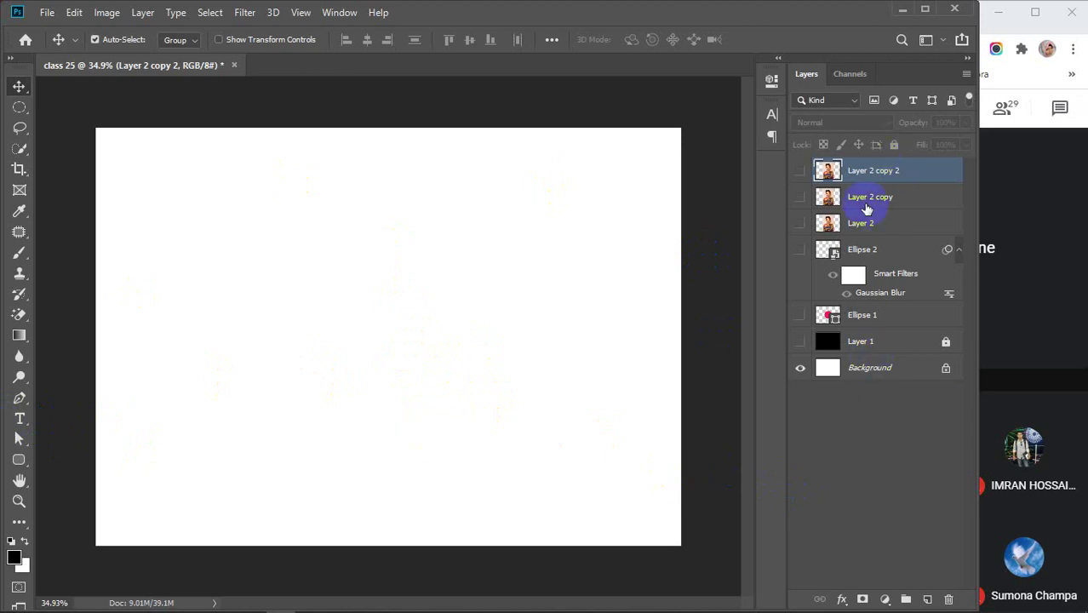
Delete the Ellipse 2 and Ellipse 1 layers and make the portrait on Layer 2 copy 2 visible.
click(870, 250)
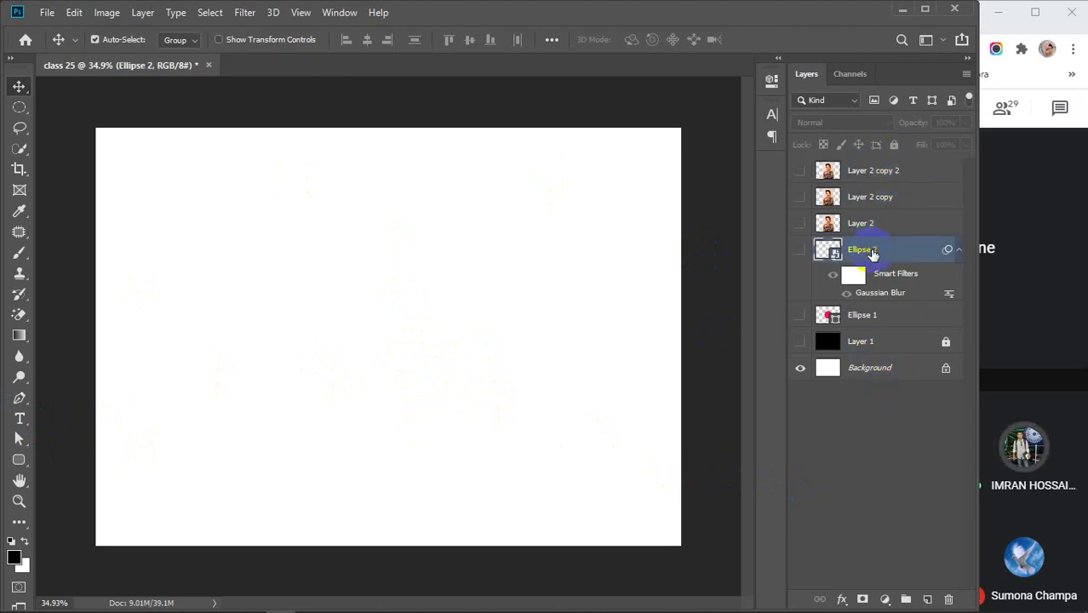
key(Delete)
key(Delete)
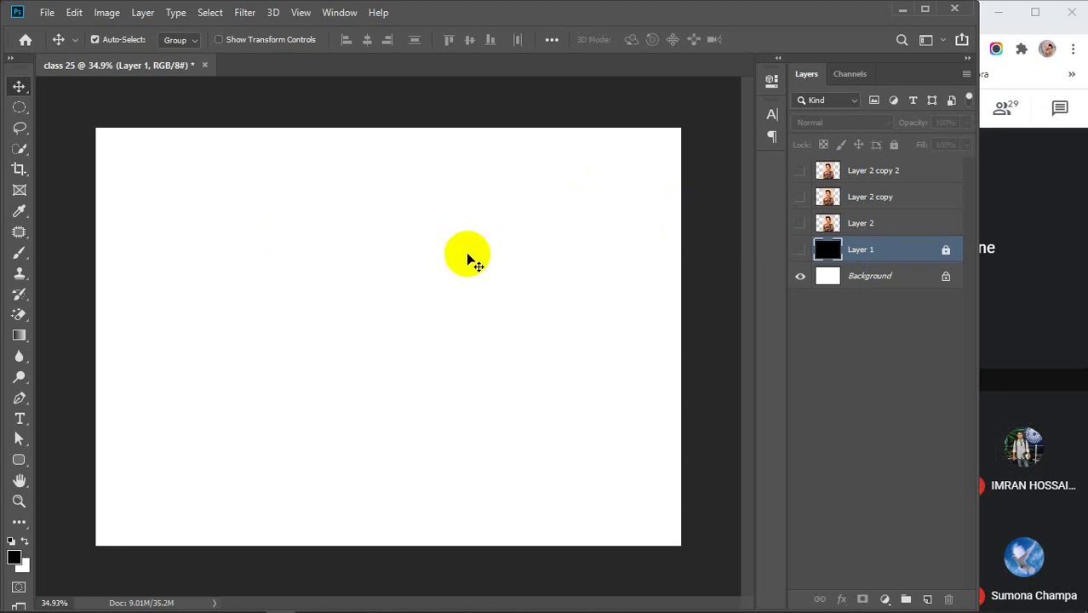
click(909, 170)
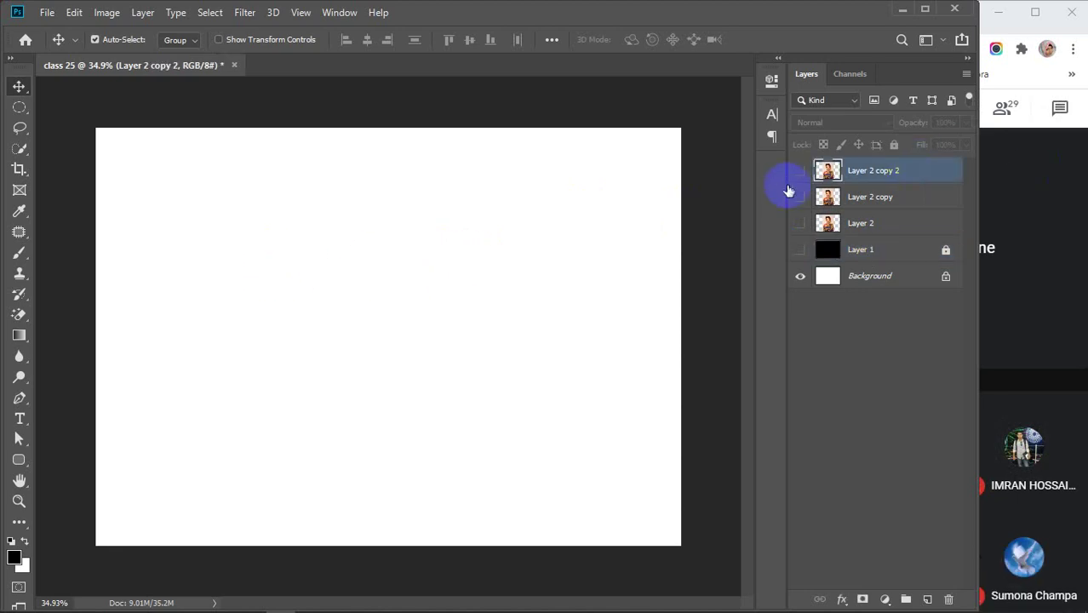
click(800, 173)
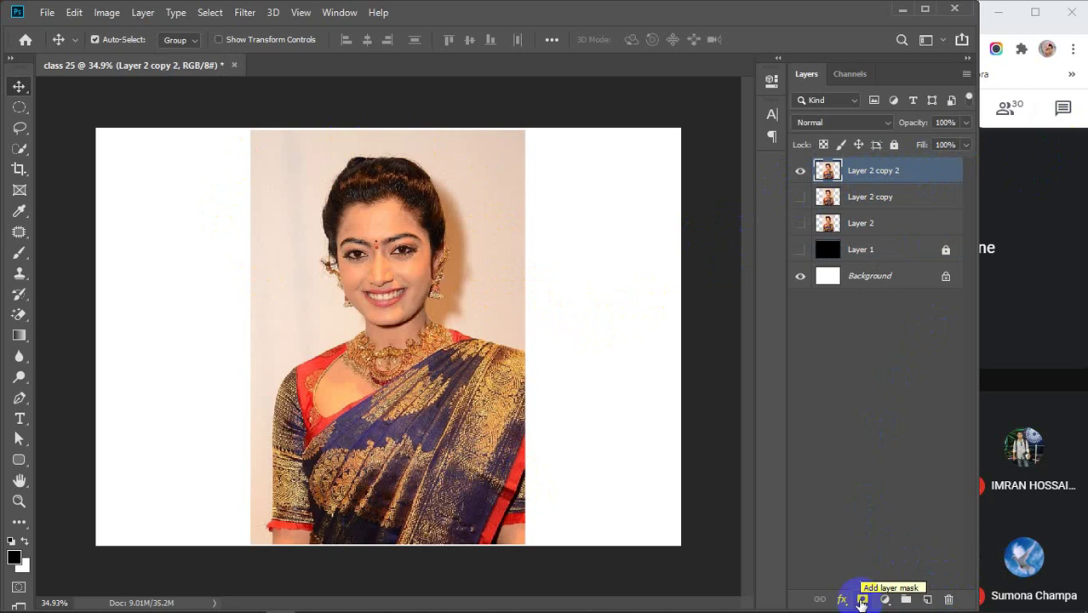
Add a layer mask to Layer 2 copy 2, repeat the addition after an undo, and delete the mask again.
click(862, 599)
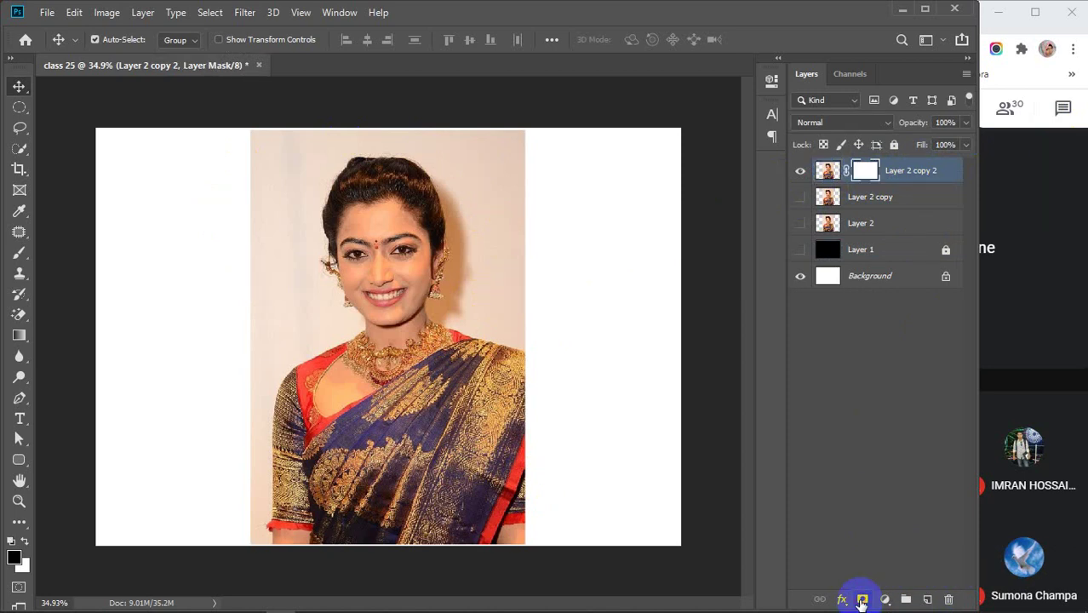
key(ctrl+z)
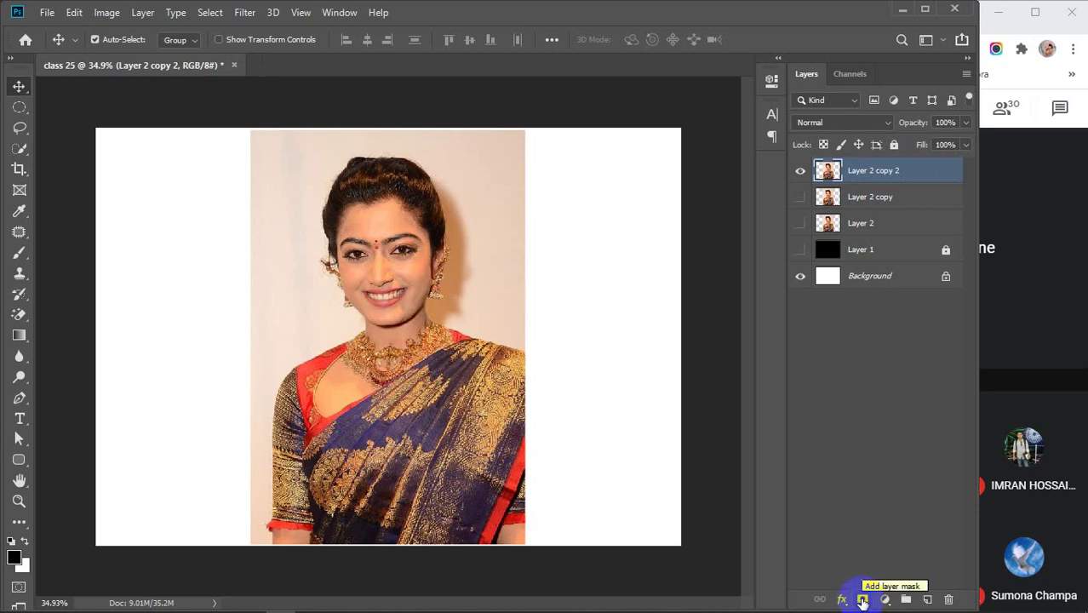
click(862, 600)
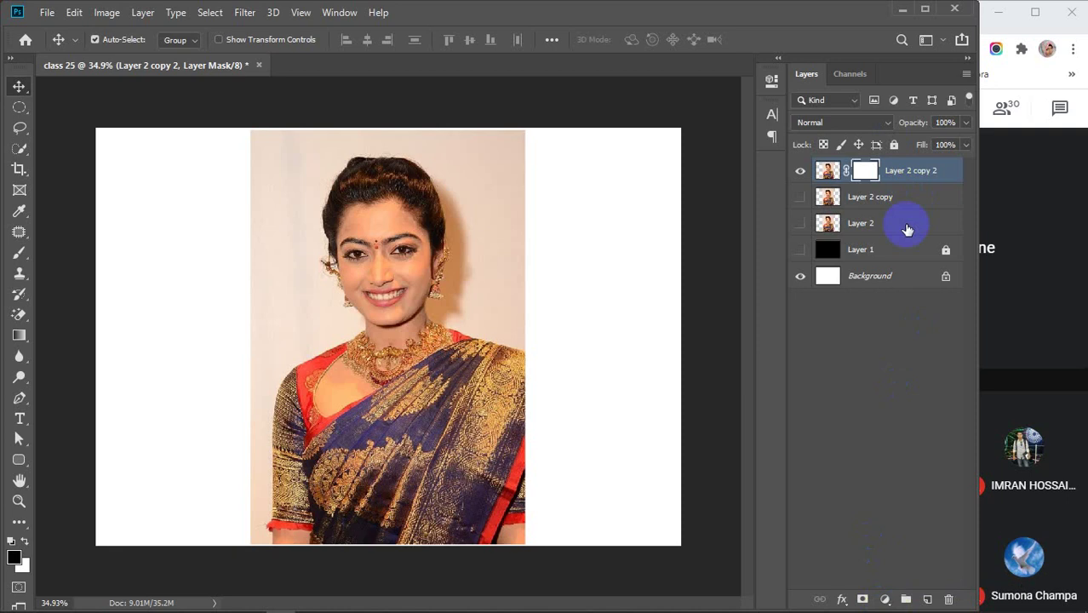
click(865, 171)
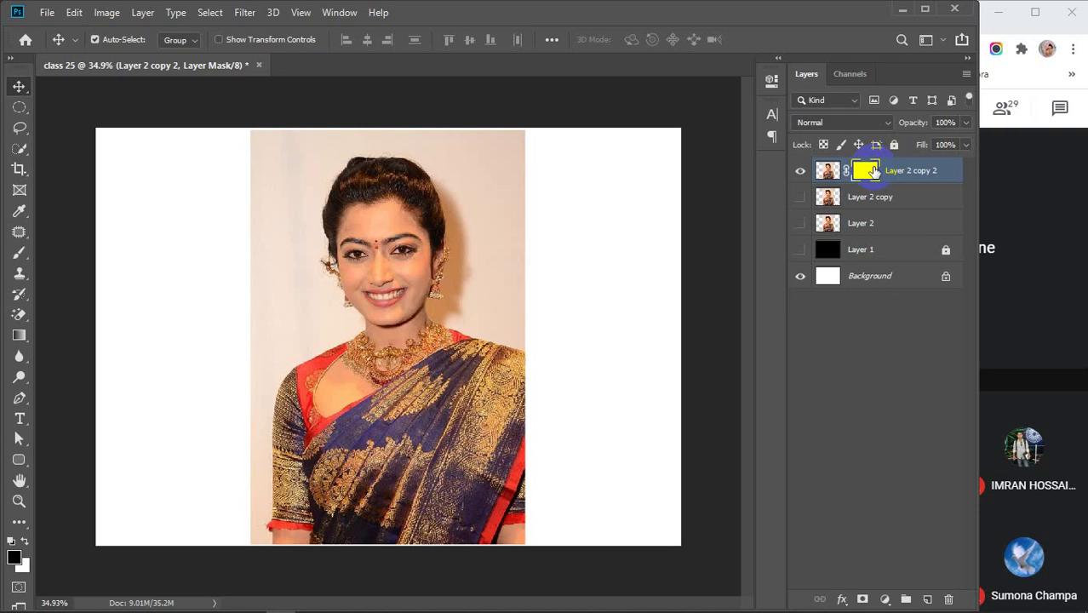
key(Delete)
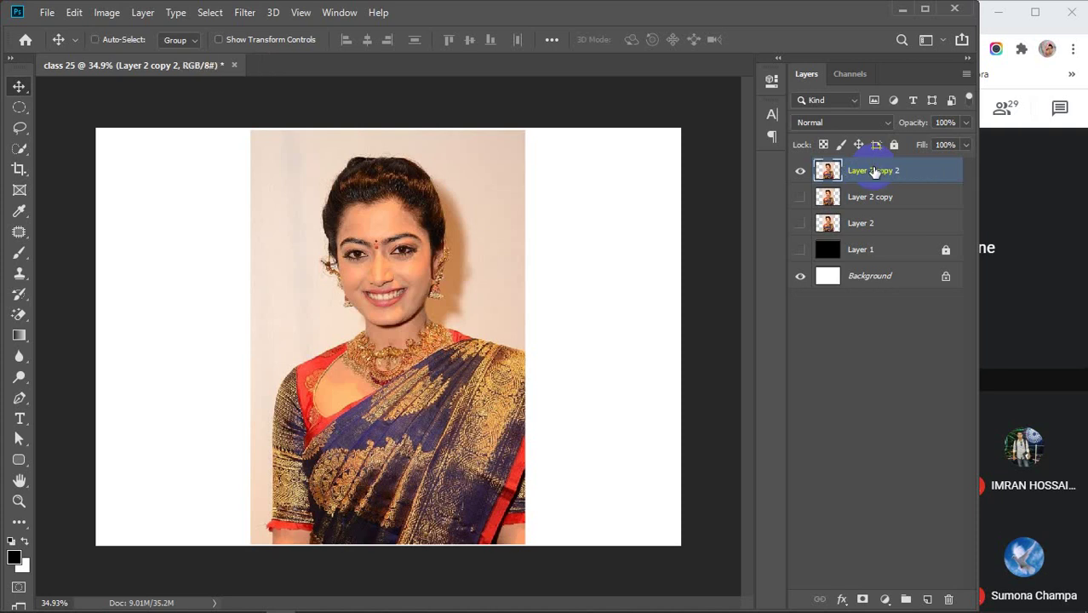
Set the foreground colour to pure red (ff0000) and the background colour to bright yellow.
click(14, 557)
drag(768, 318, 809, 189)
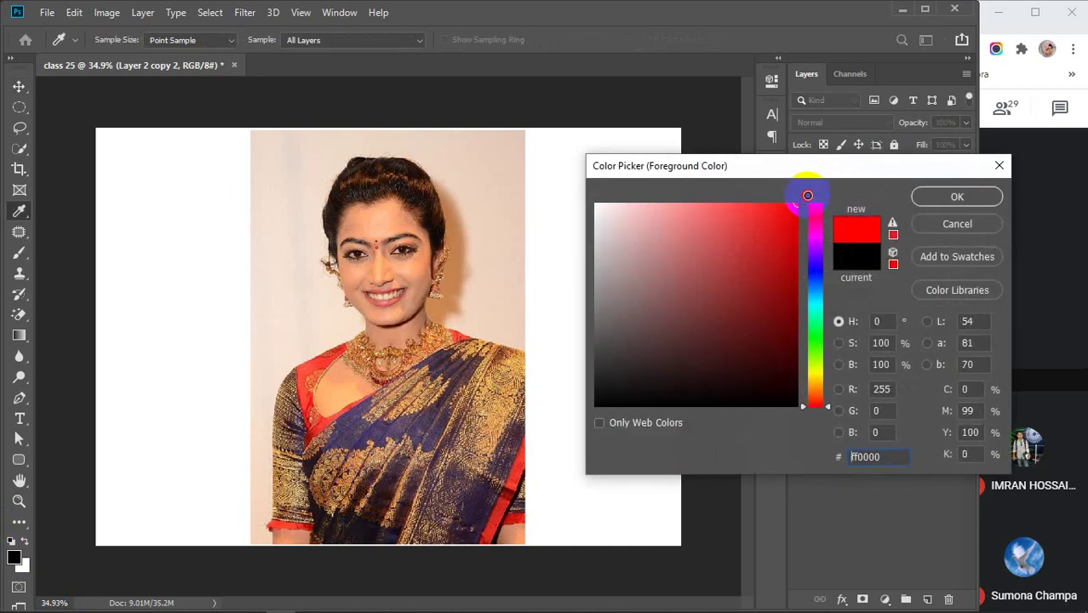
click(949, 195)
click(21, 565)
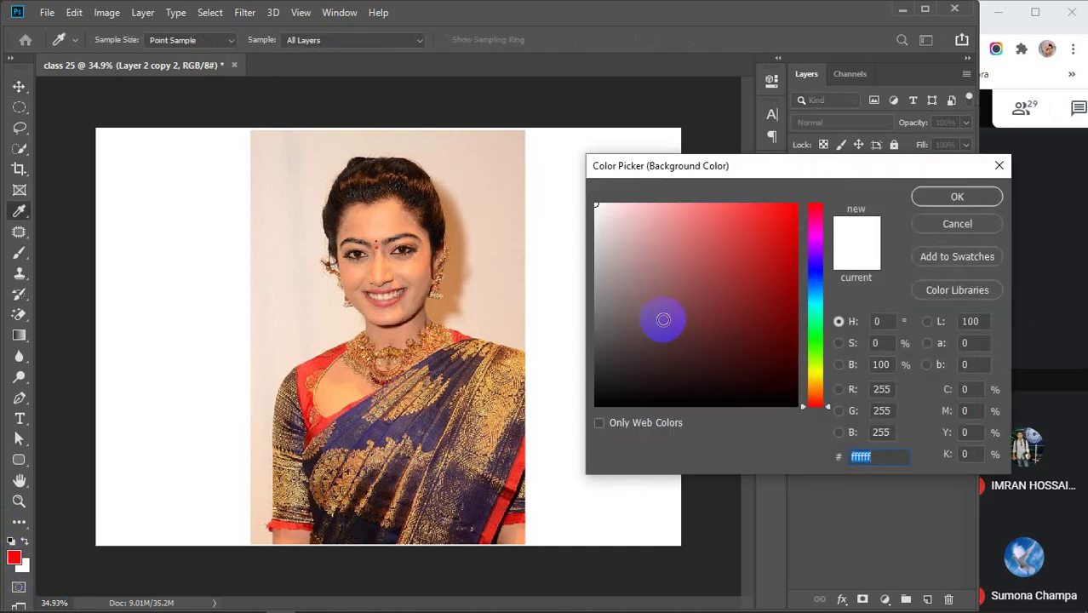
drag(813, 388, 813, 368)
mouse_move(784, 301)
mouse_down()
mouse_move(784, 211)
mouse_move(796, 205)
mouse_up()
click(920, 198)
key(v)
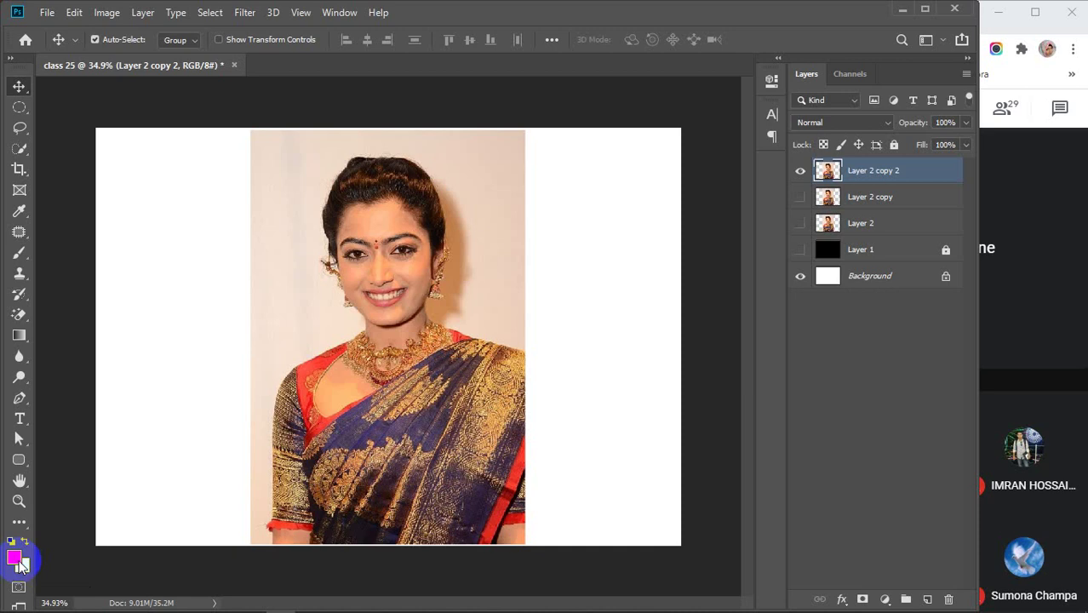
Select Layer 2 copy 2 and add a layer mask to it.
click(856, 549)
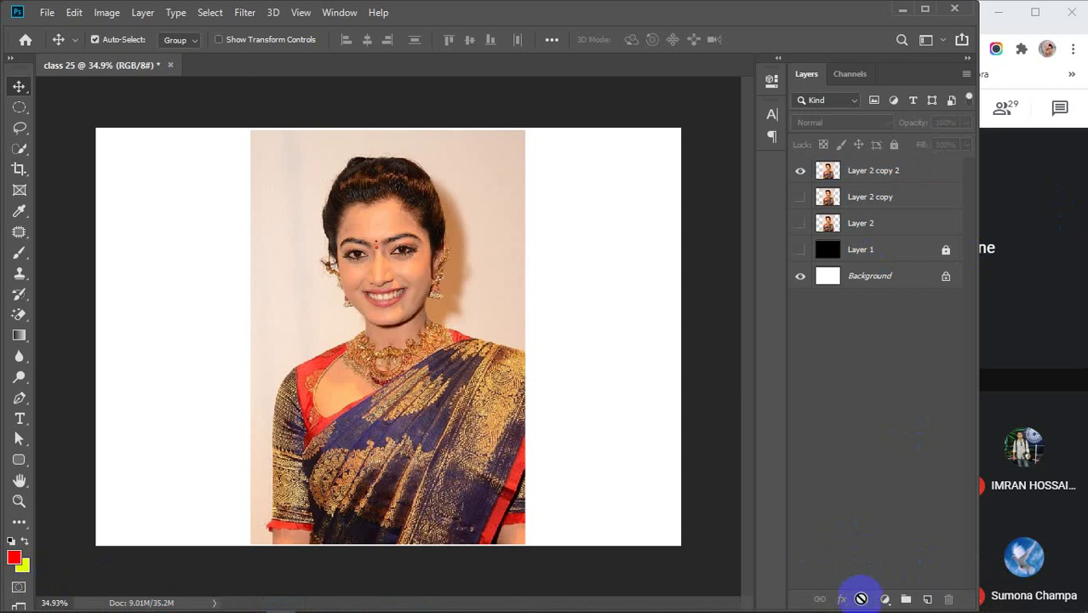
click(877, 169)
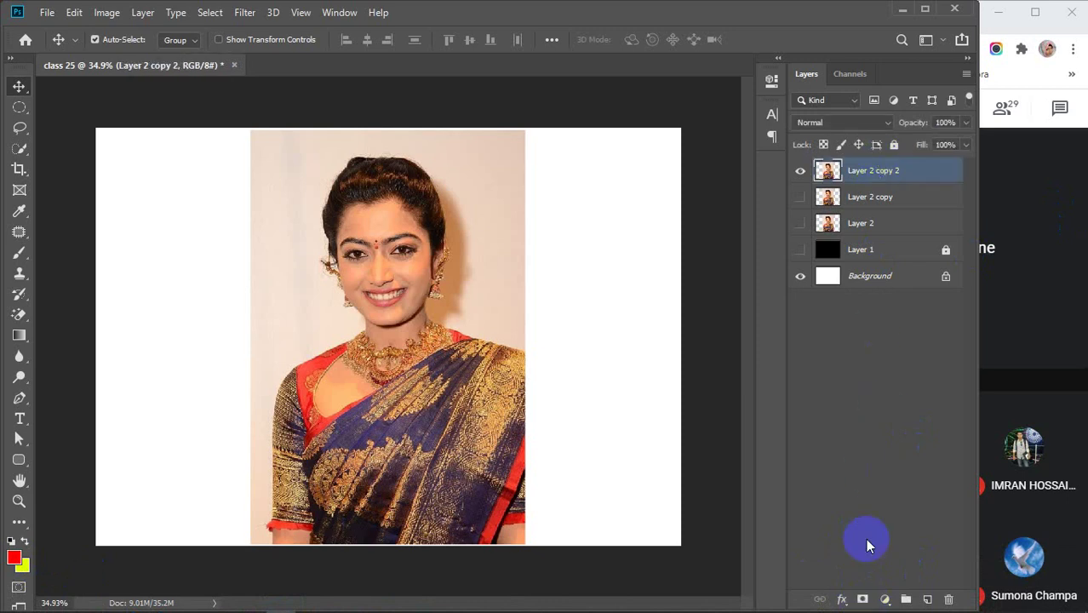
click(861, 600)
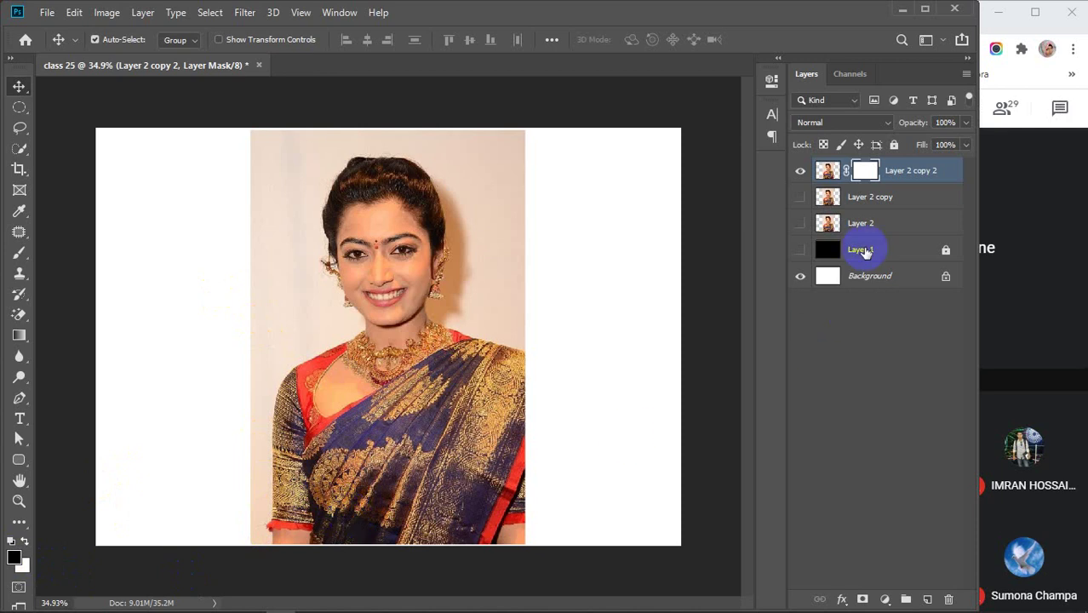
Target the mask of Layer 2 copy 2 and reset the colours to default black and white, undoing and redoing the change for comparison.
click(865, 171)
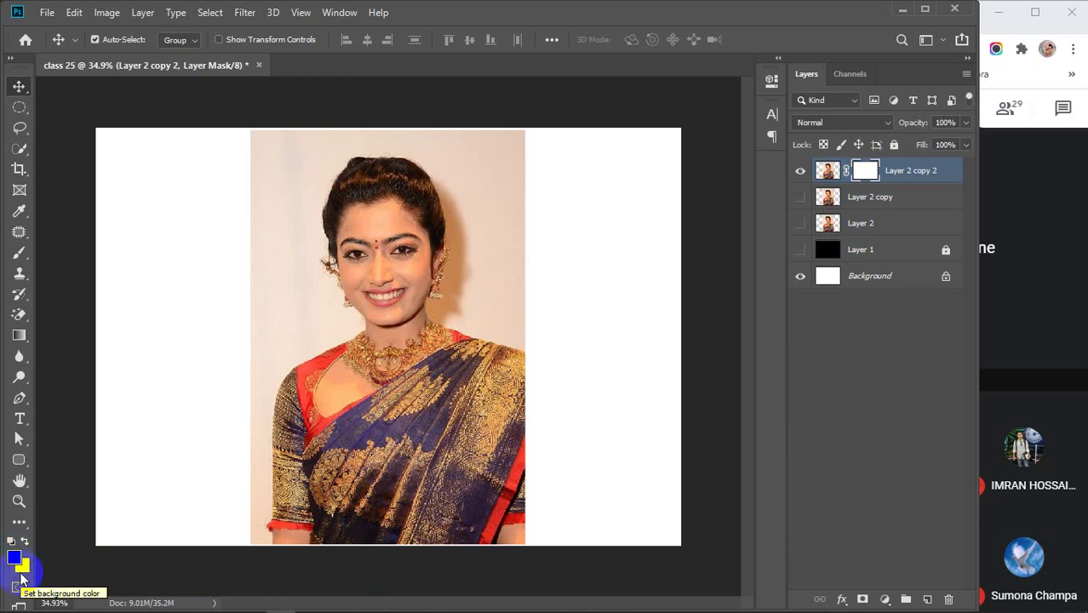
key(d)
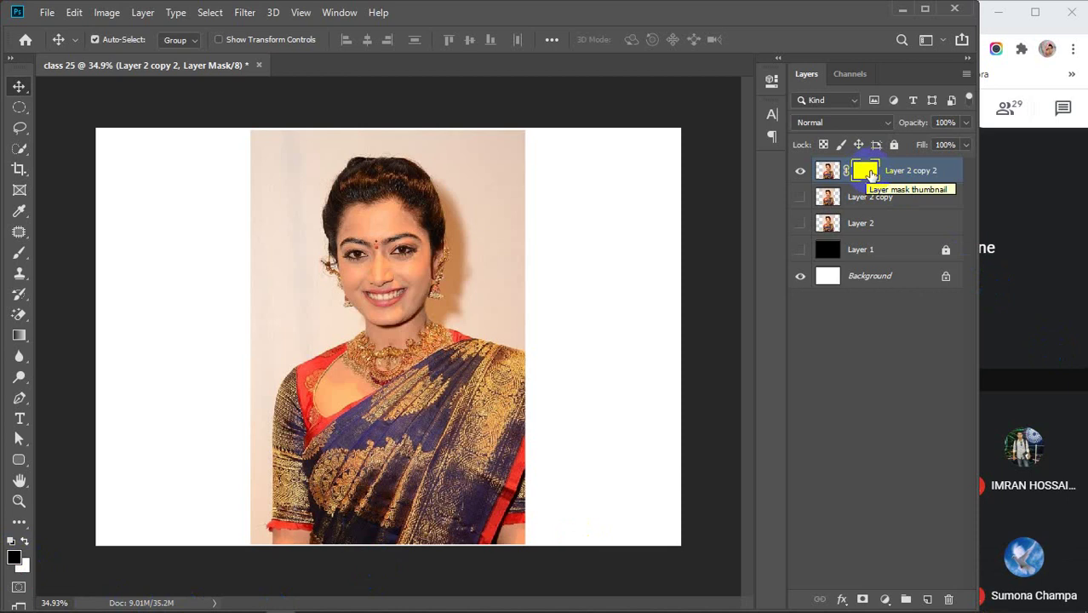
key(ctrl+z)
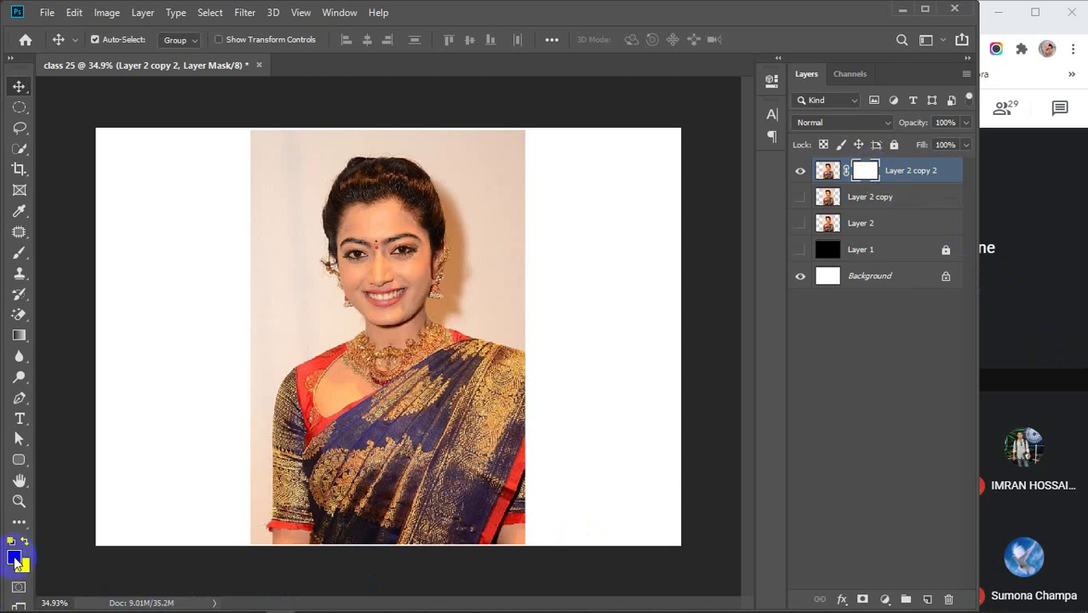
key(ctrl+shift+z)
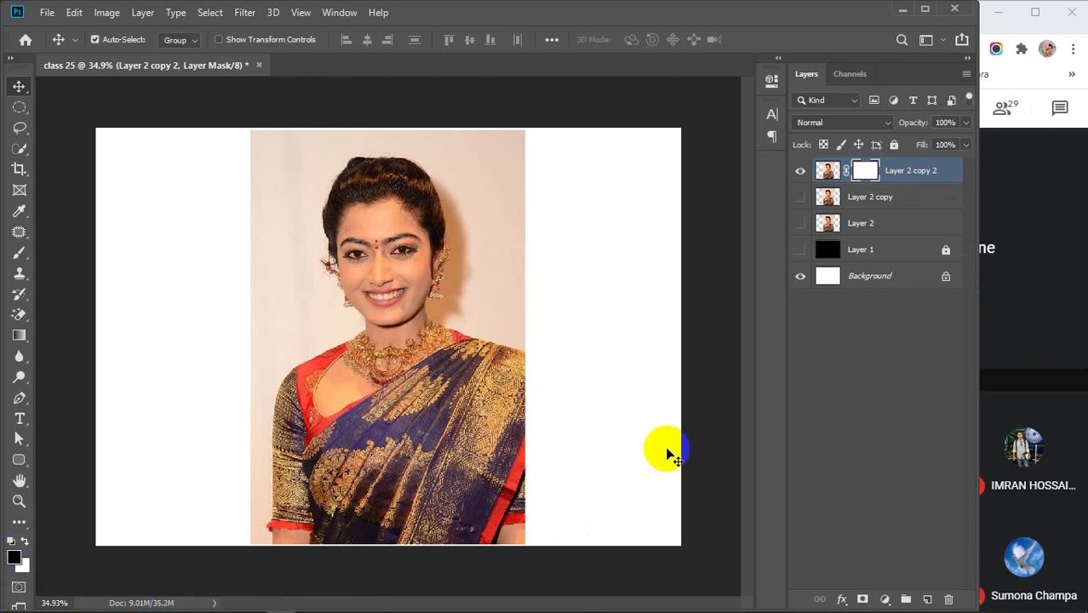
key(ctrl+z)
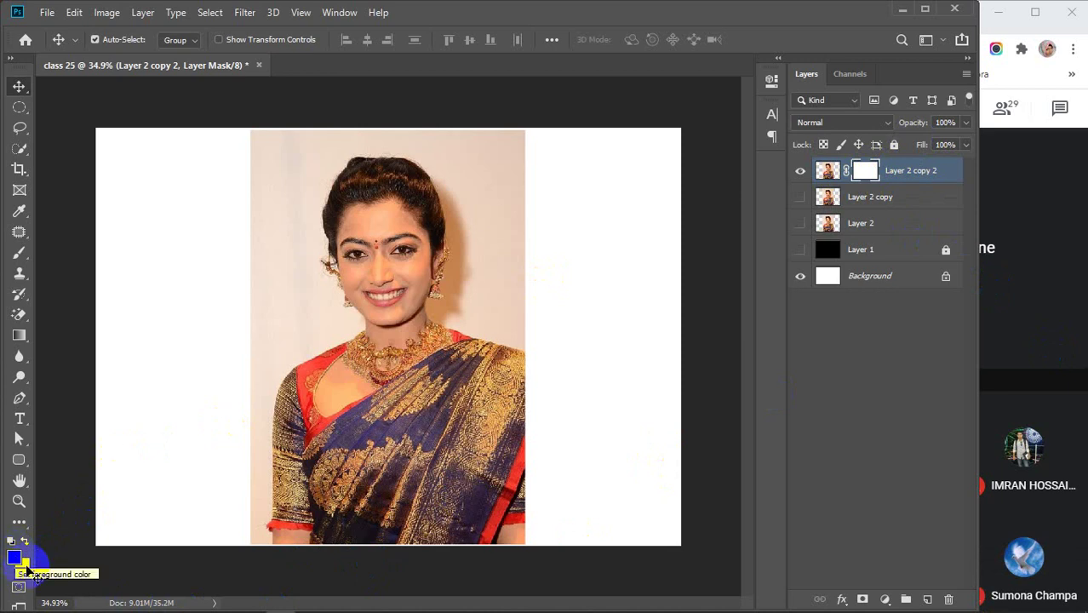
key(ctrl+shift+z)
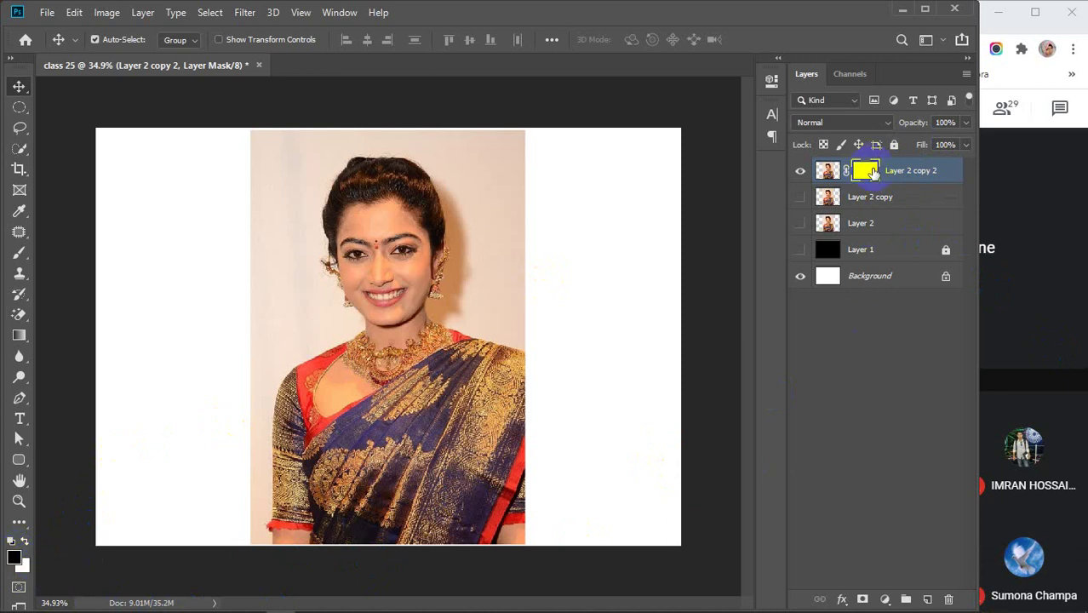
click(15, 257)
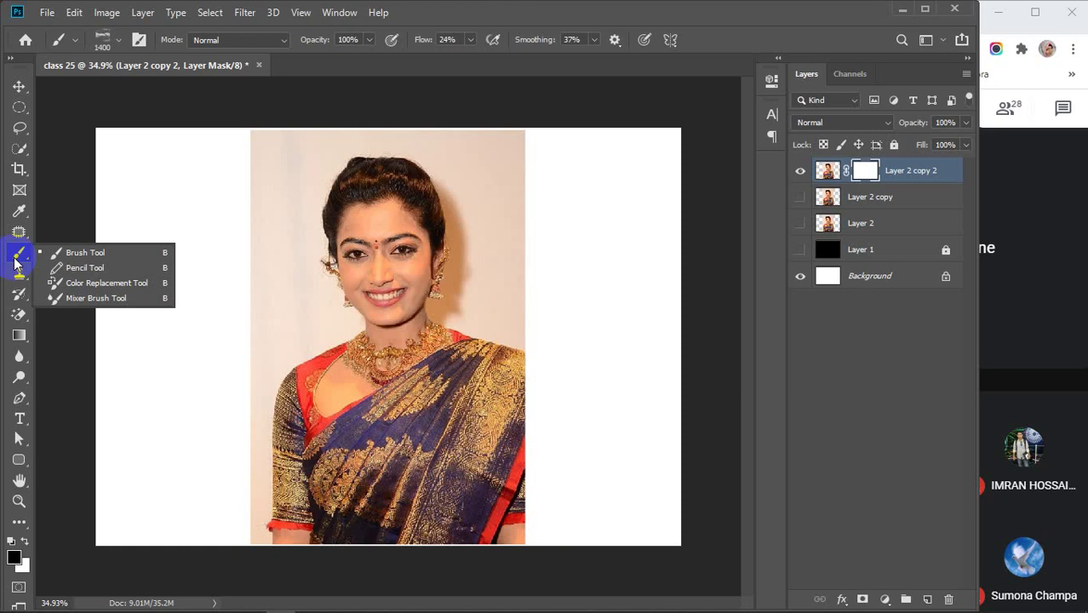
click(20, 272)
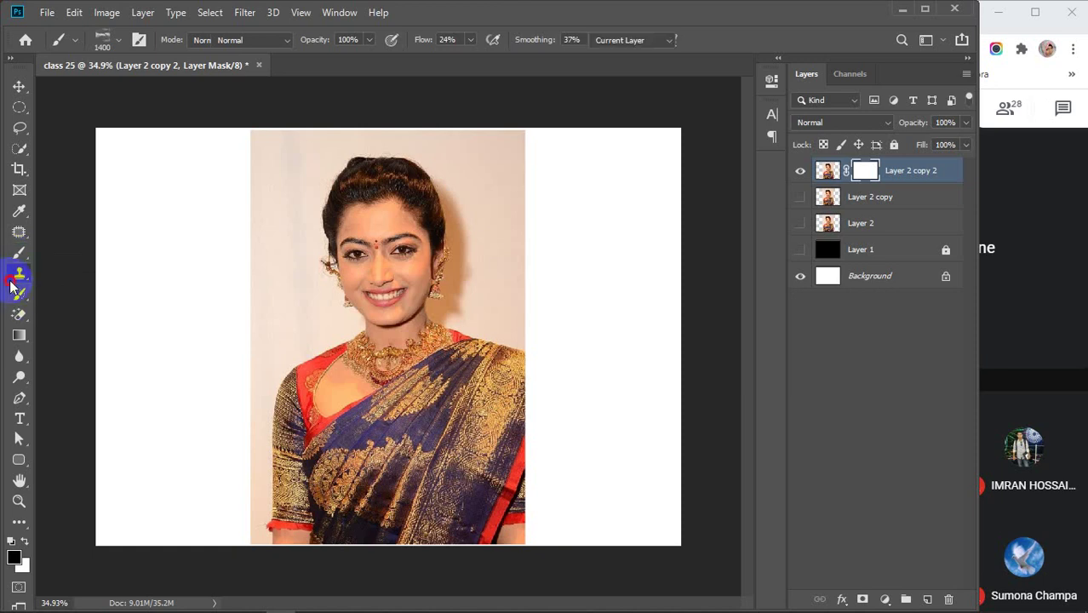
click(20, 356)
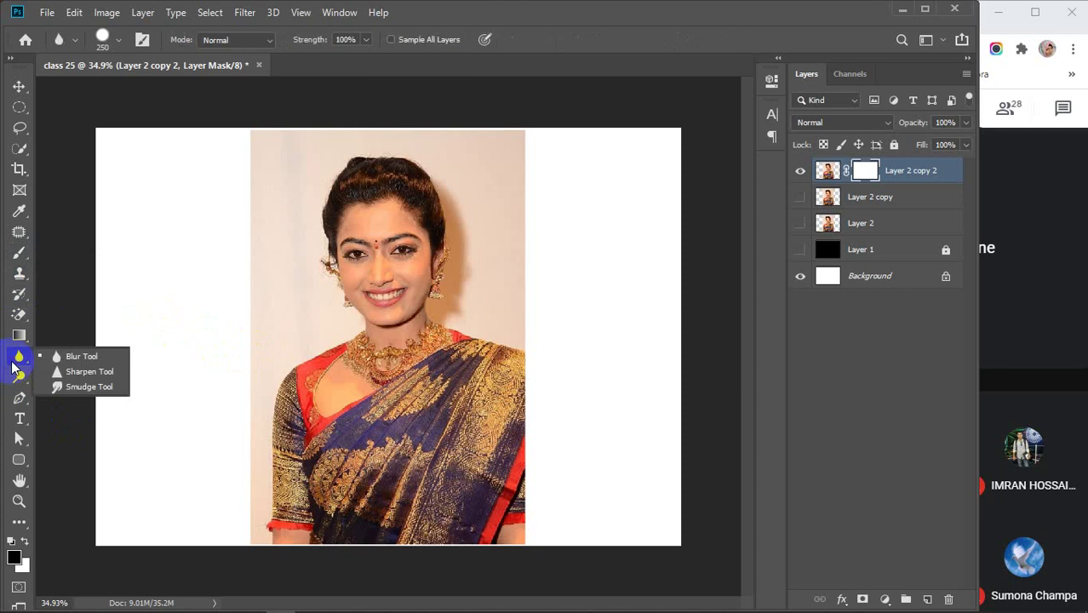
click(365, 254)
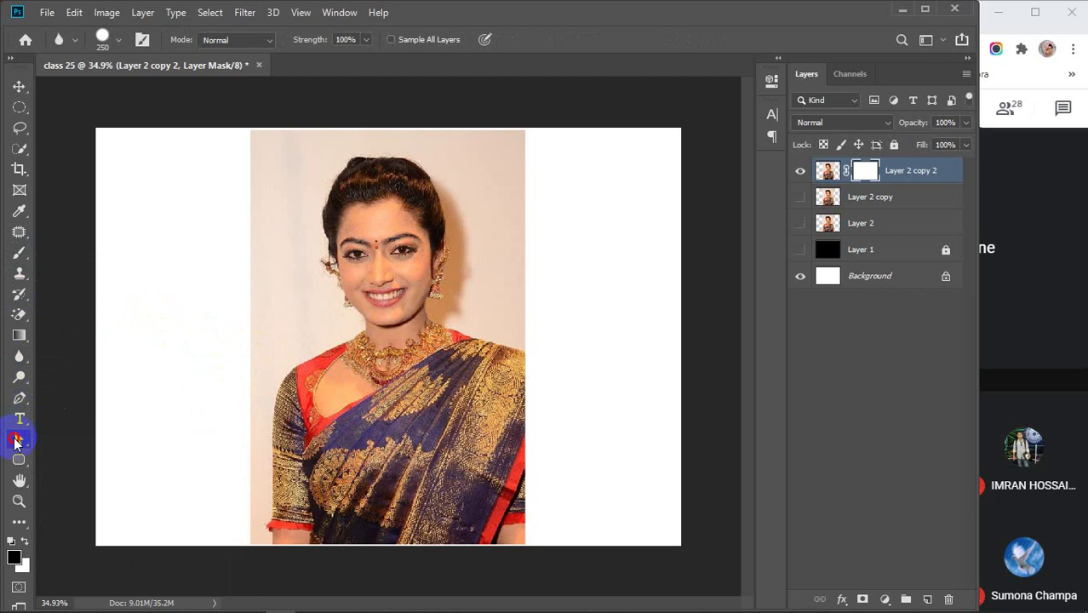
Draw a red rounded rectangle about 308 × 267 px over the portrait's left edge, and delete it.
click(20, 438)
click(19, 460)
drag(222, 286, 308, 362)
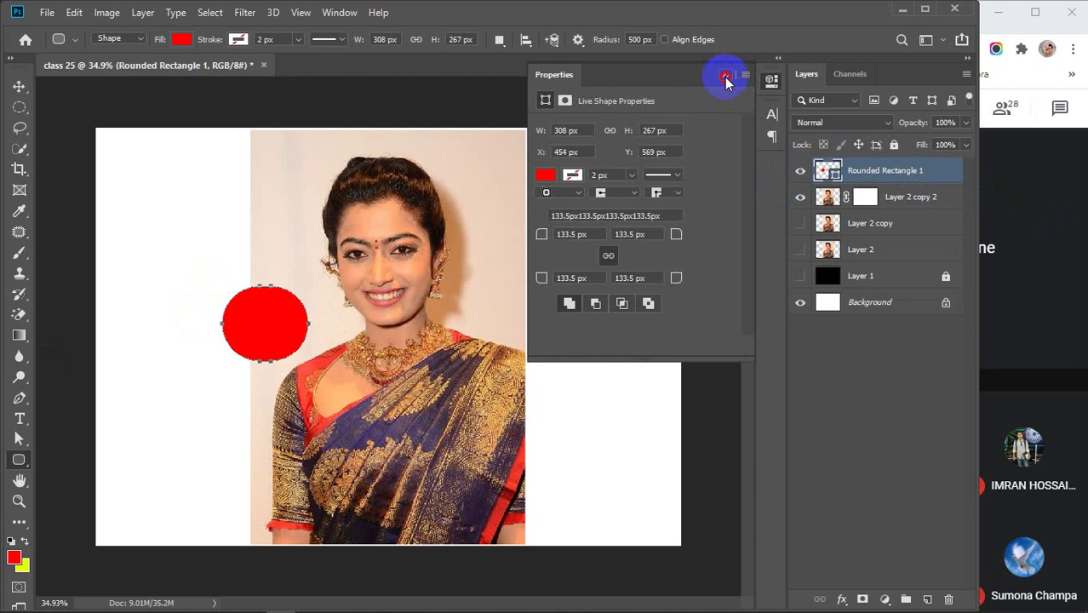
click(724, 78)
key(Delete)
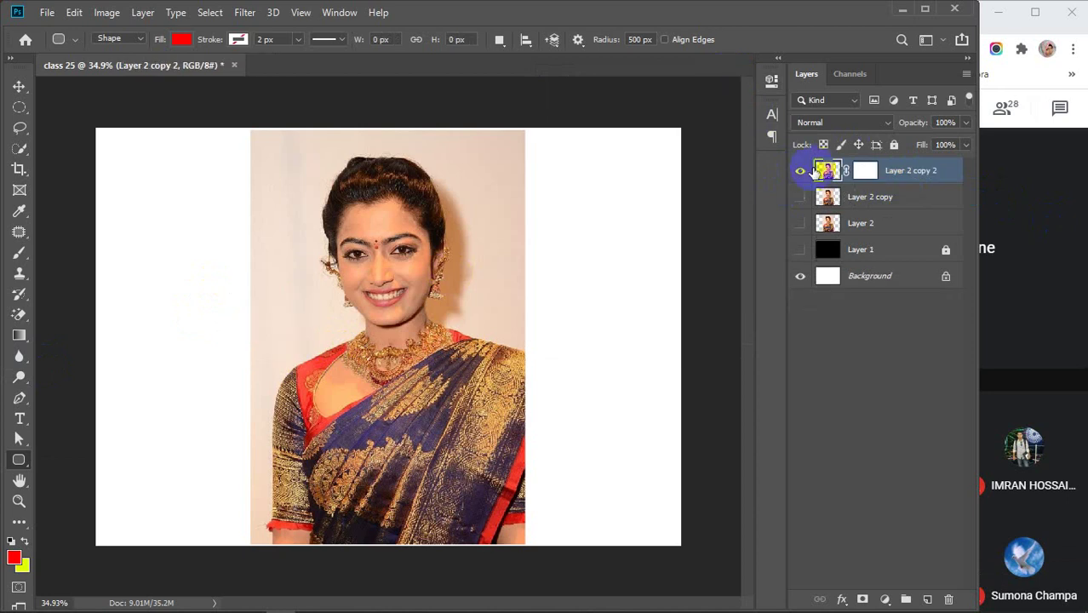
Target the mask of Layer 2 copy 2 and set up a soft round brush with 100% flow and 100% smoothing.
click(862, 174)
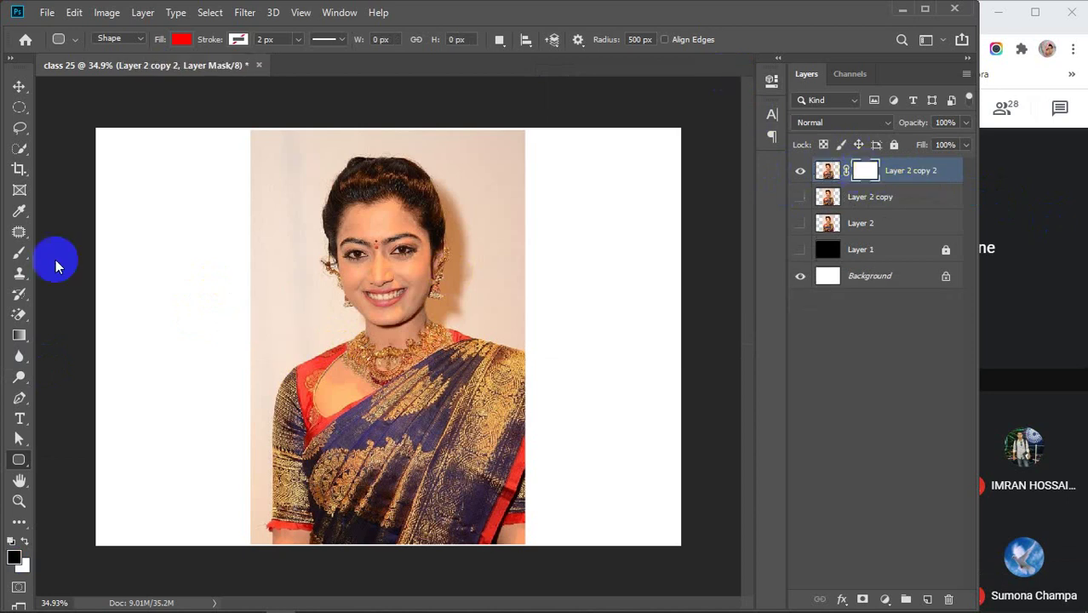
click(17, 259)
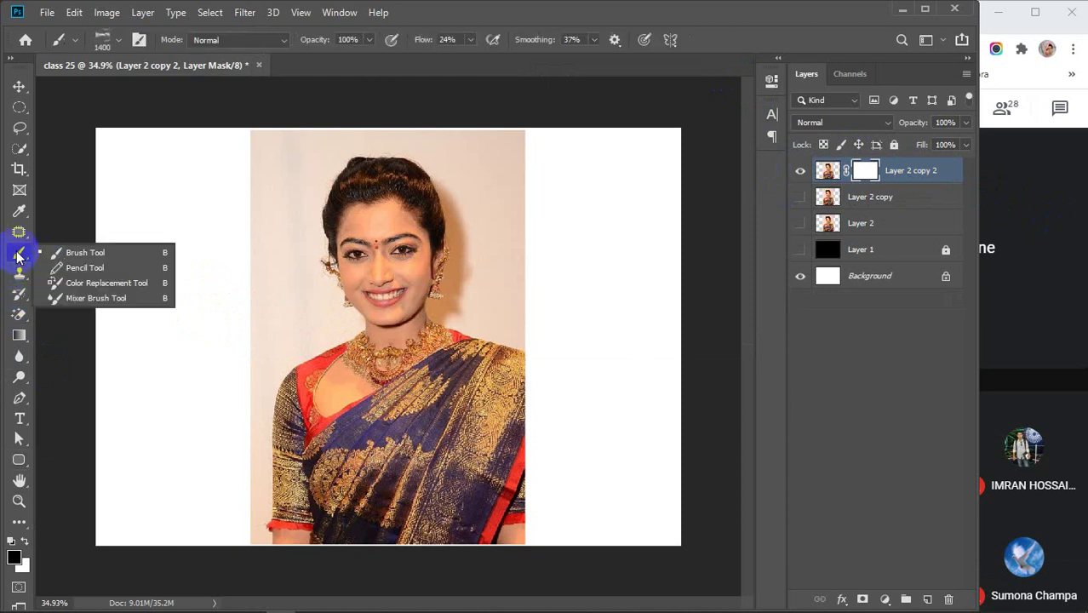
click(87, 253)
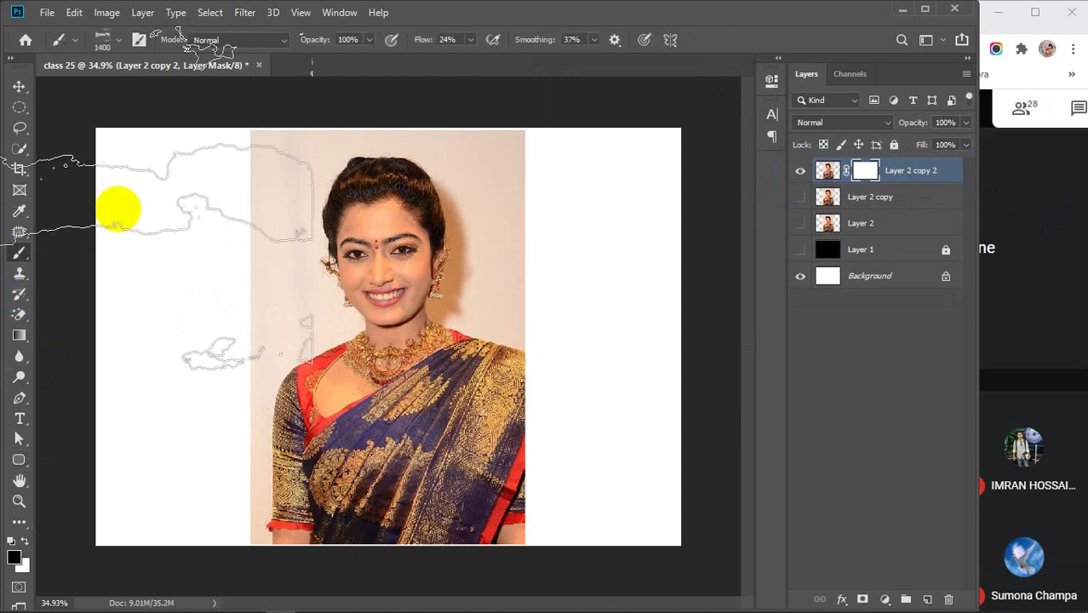
click(120, 41)
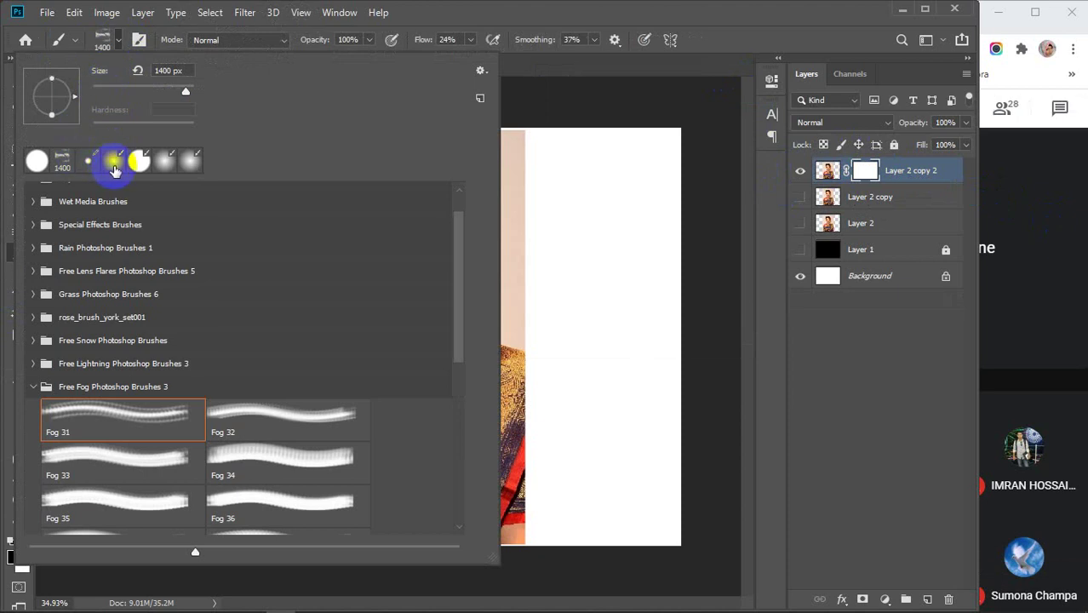
click(113, 160)
click(115, 40)
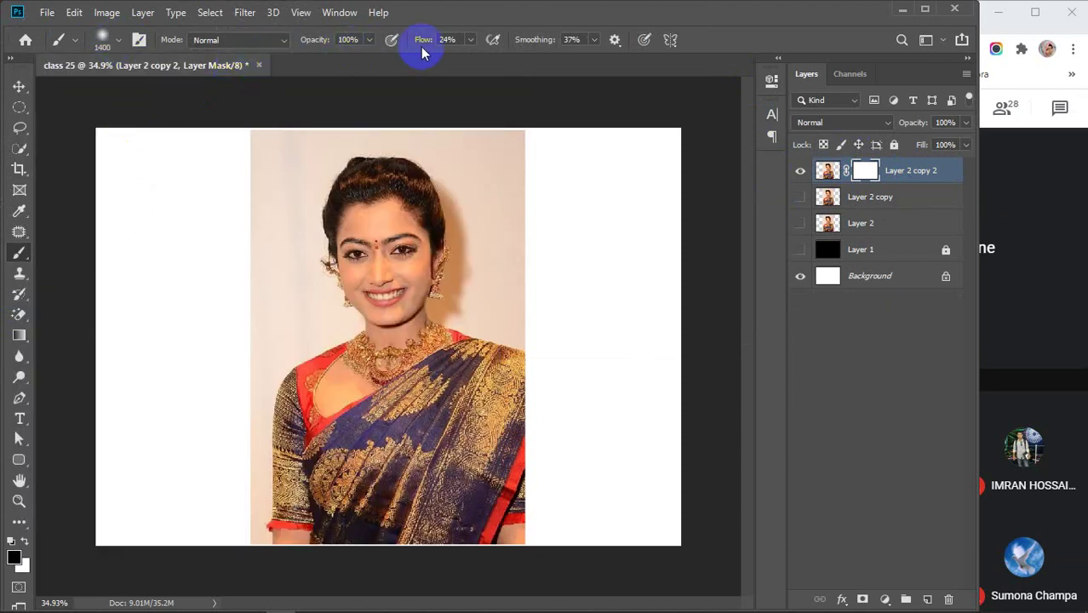
drag(430, 46, 661, 41)
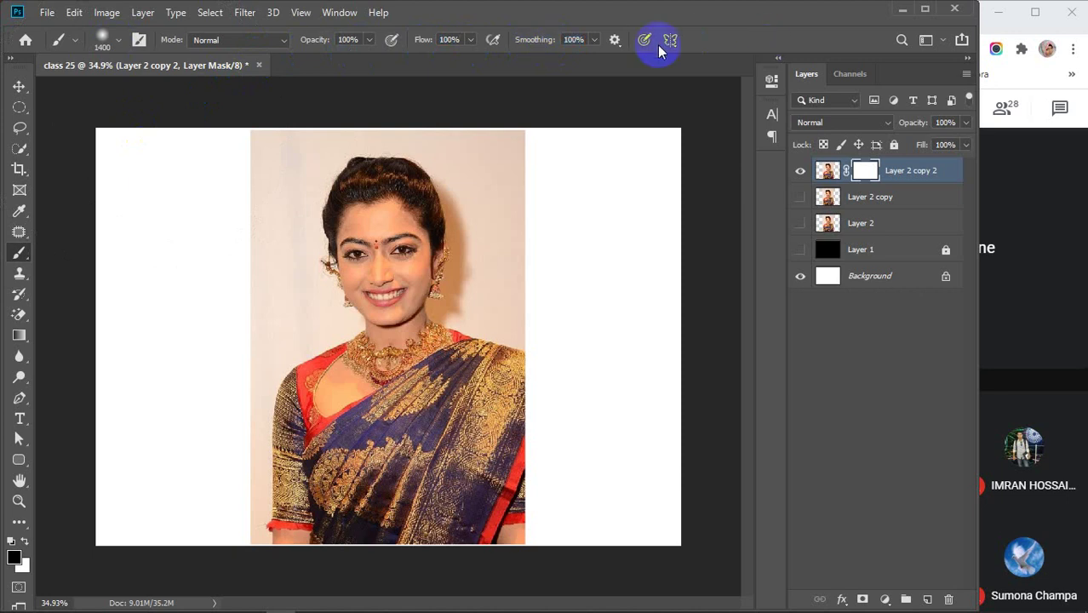
Reduce the brush size to 250 px for painting on the mask.
key(bracketleft)
key(bracketleft)
key(bracketleft)
key(bracketleft)
key(bracketleft)
key(bracketleft)
key(bracketleft)
key(bracketleft)
key(bracketleft)
key(bracketleft)
key(bracketleft)
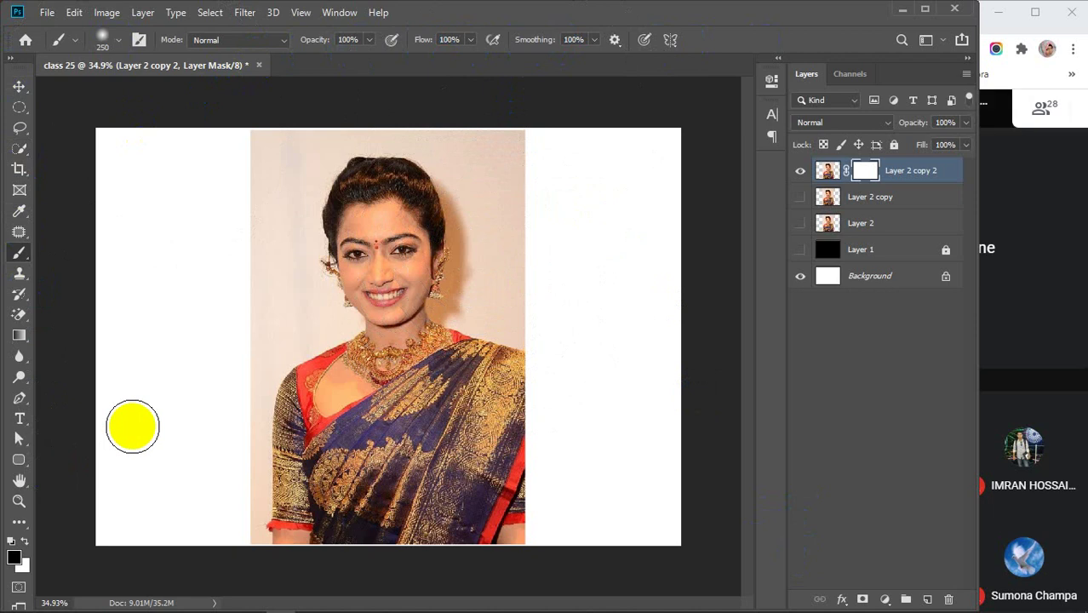
Paint black on the mask to hide the backdrop to the right of the head, and undo the last stroke.
click(327, 390)
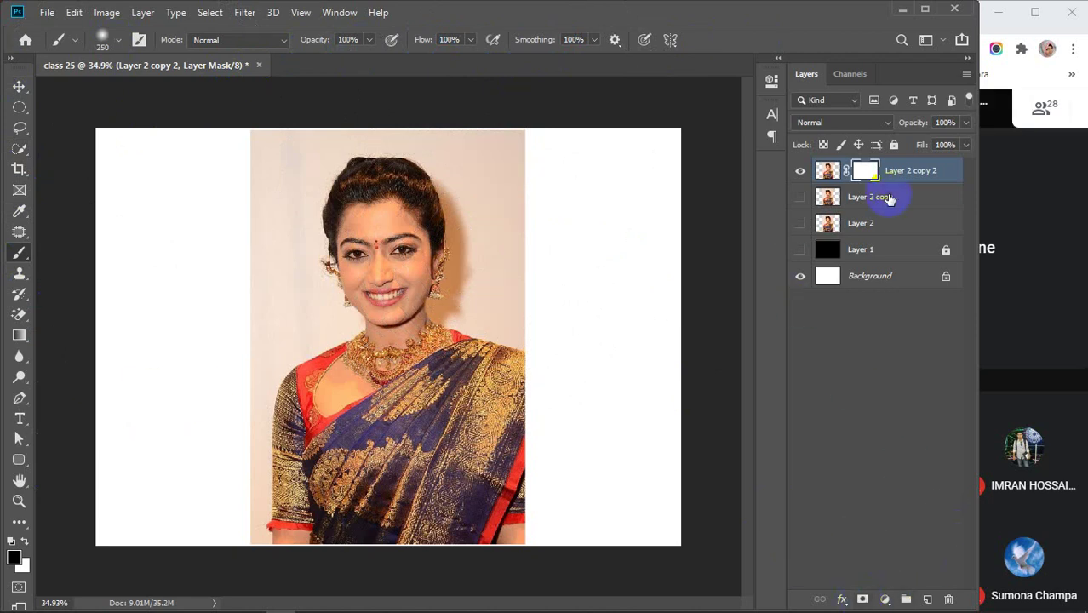
drag(505, 126, 519, 235)
mouse_move(500, 145)
mouse_down()
mouse_move(464, 116)
mouse_move(502, 274)
mouse_move(504, 242)
mouse_move(484, 280)
mouse_move(517, 326)
mouse_move(521, 361)
mouse_up()
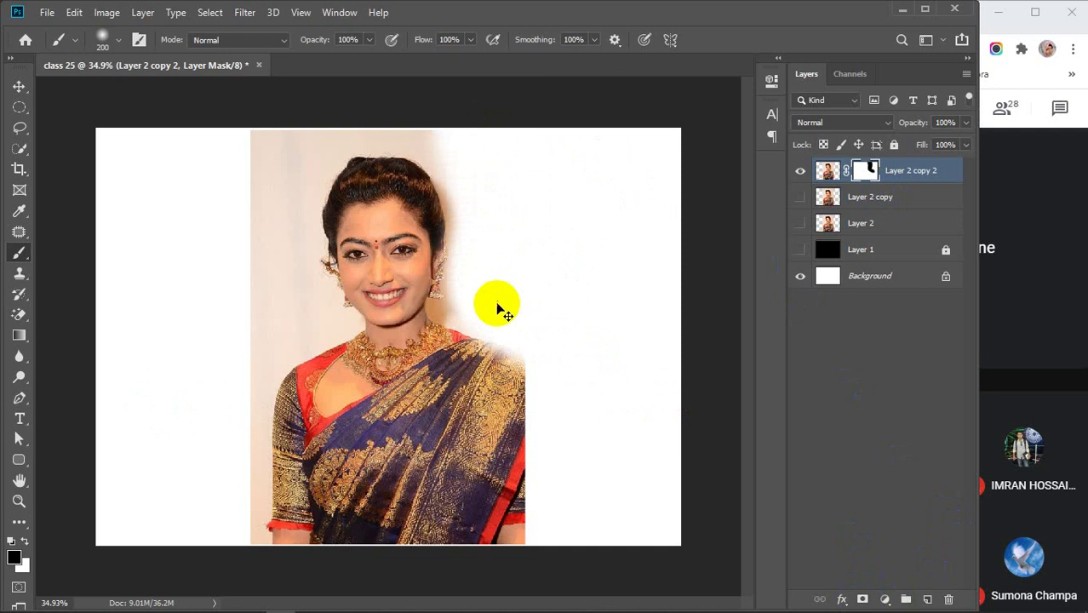
key(ctrl+z)
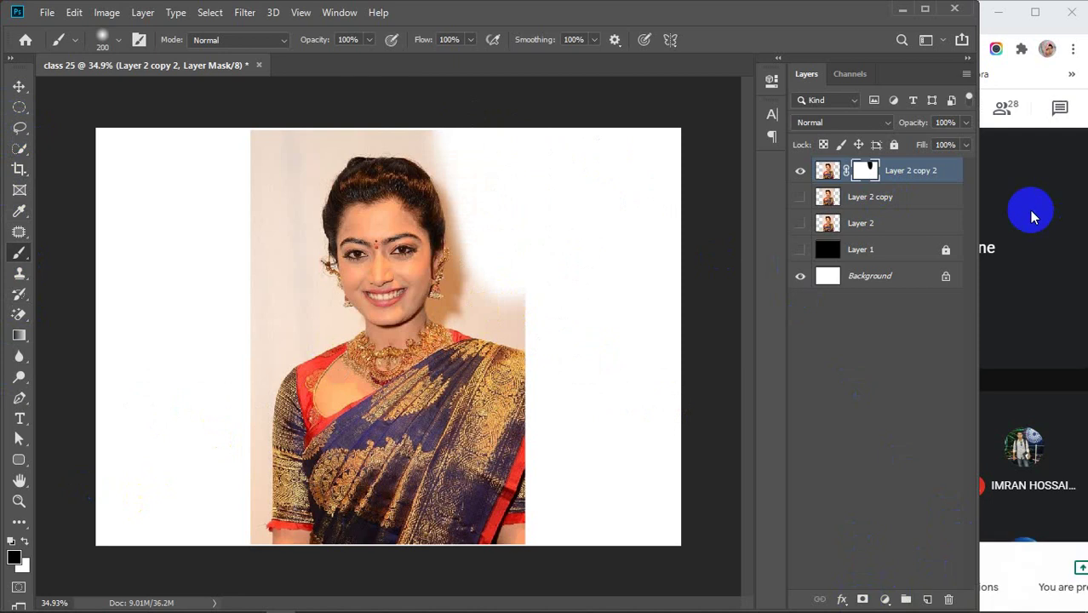
Show Layer 2 copy in place of Layer 2 copy 2 and select the woman on it with the Quick Selection tool.
click(885, 200)
click(800, 170)
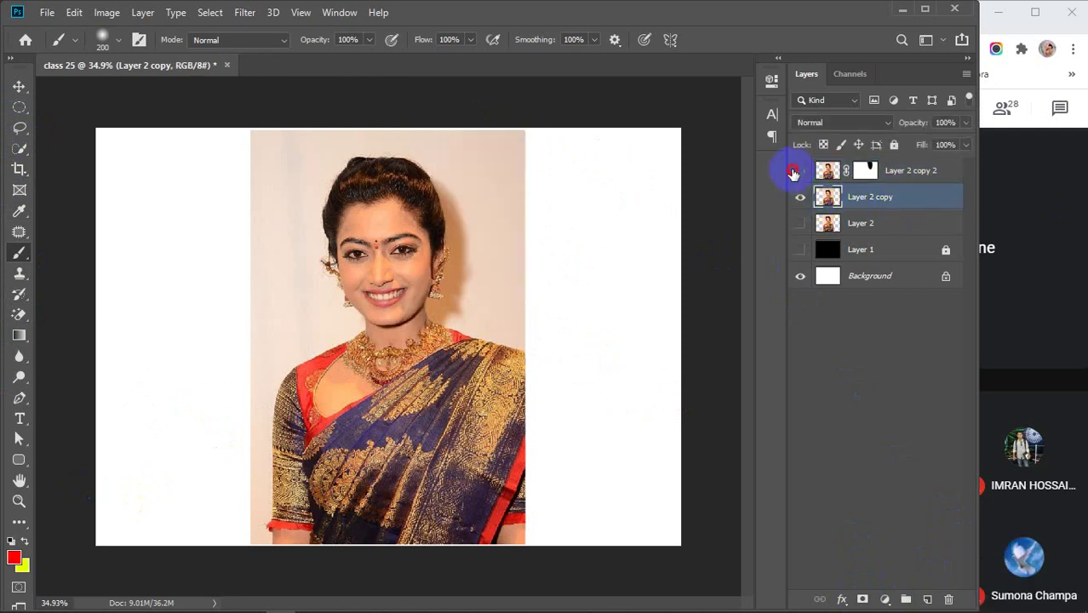
click(19, 148)
click(76, 153)
mouse_move(348, 205)
mouse_down()
mouse_move(384, 212)
mouse_move(384, 443)
mouse_move(435, 465)
mouse_move(394, 322)
mouse_move(355, 398)
mouse_move(308, 432)
mouse_move(353, 385)
mouse_move(306, 503)
mouse_move(351, 517)
mouse_move(336, 434)
mouse_move(351, 409)
mouse_up()
mouse_move(426, 372)
mouse_down()
mouse_move(403, 341)
mouse_move(416, 330)
mouse_up()
mouse_move(475, 364)
mouse_down()
mouse_move(461, 473)
mouse_move(460, 451)
mouse_move(550, 564)
mouse_move(493, 498)
mouse_up()
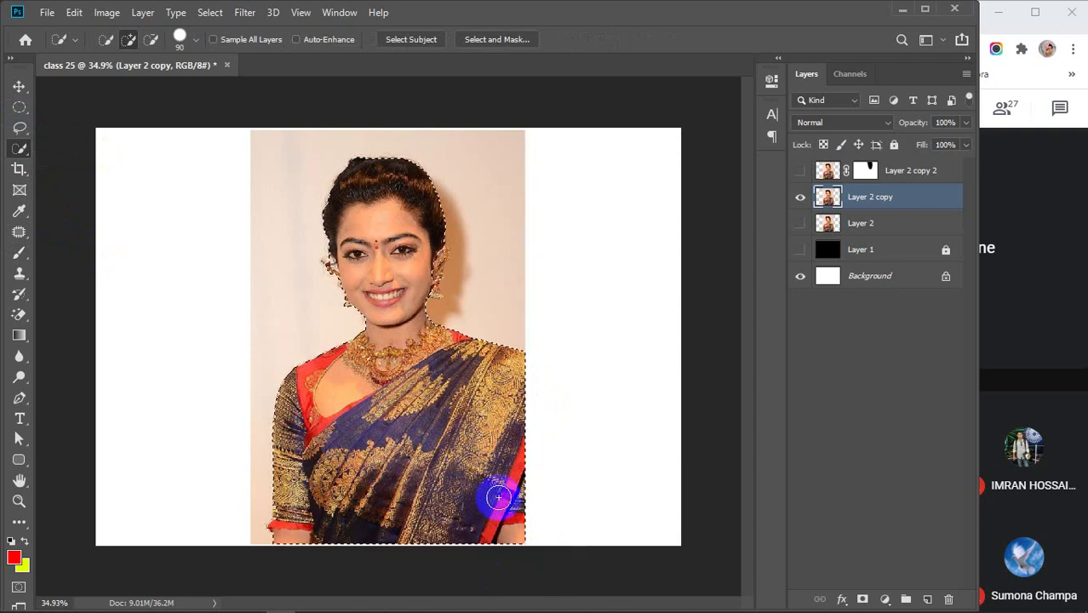
click(405, 409)
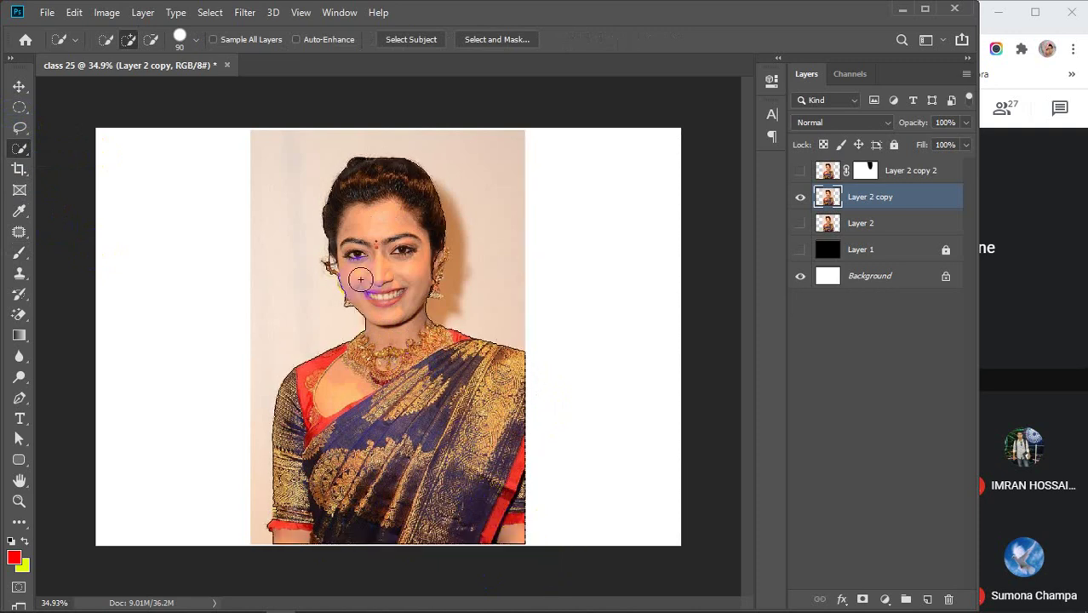
Review the selection's Modify options, deselect, and return to the mask of Layer 2 copy 2 with Layer 2 copy hidden.
click(209, 12)
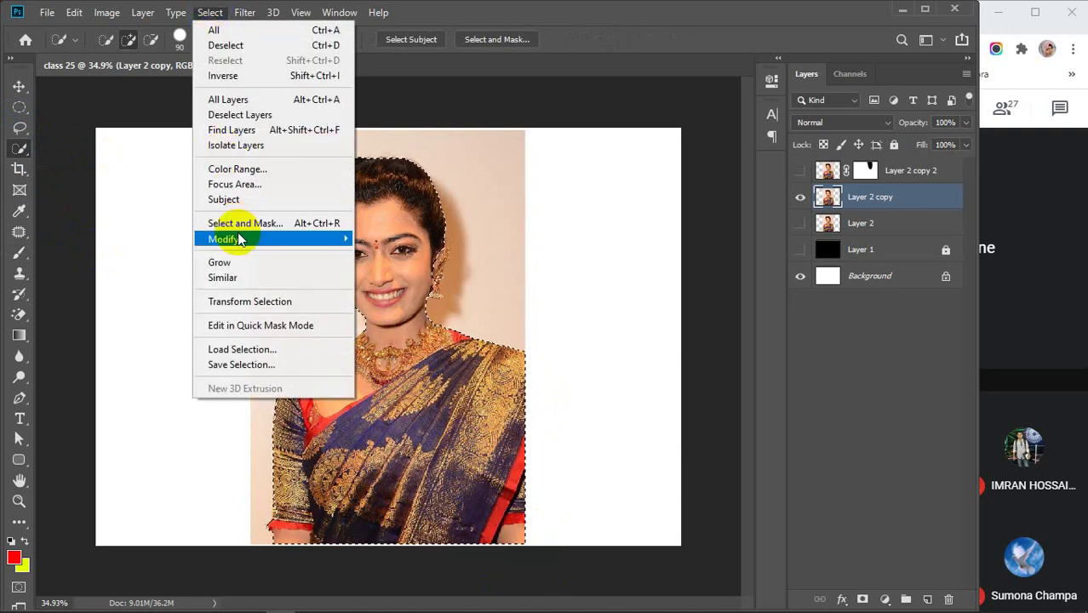
mouse_move(240, 239)
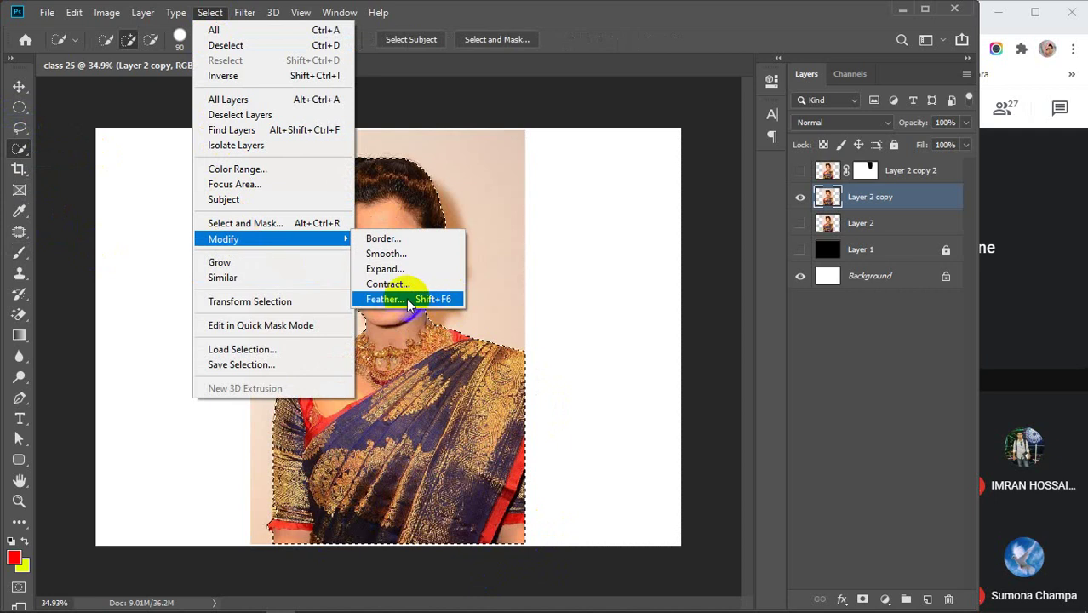
click(553, 256)
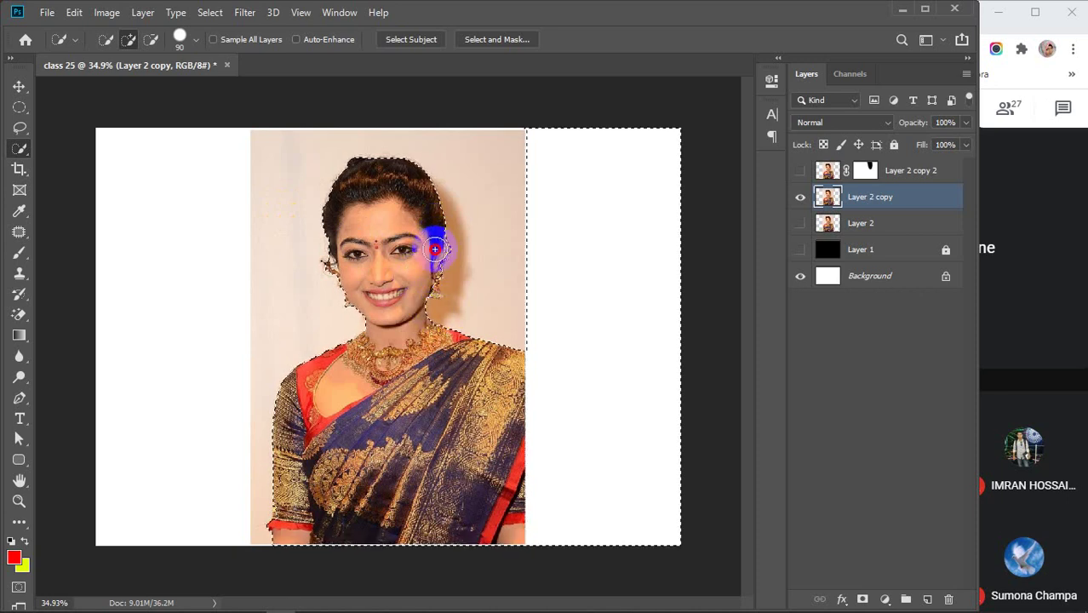
mouse_move(397, 272)
mouse_down()
mouse_move(382, 209)
mouse_move(380, 275)
mouse_move(376, 210)
mouse_move(342, 254)
mouse_move(365, 288)
mouse_move(338, 156)
mouse_move(328, 193)
mouse_move(326, 183)
mouse_move(355, 358)
mouse_move(412, 266)
mouse_move(325, 261)
mouse_move(360, 270)
mouse_up()
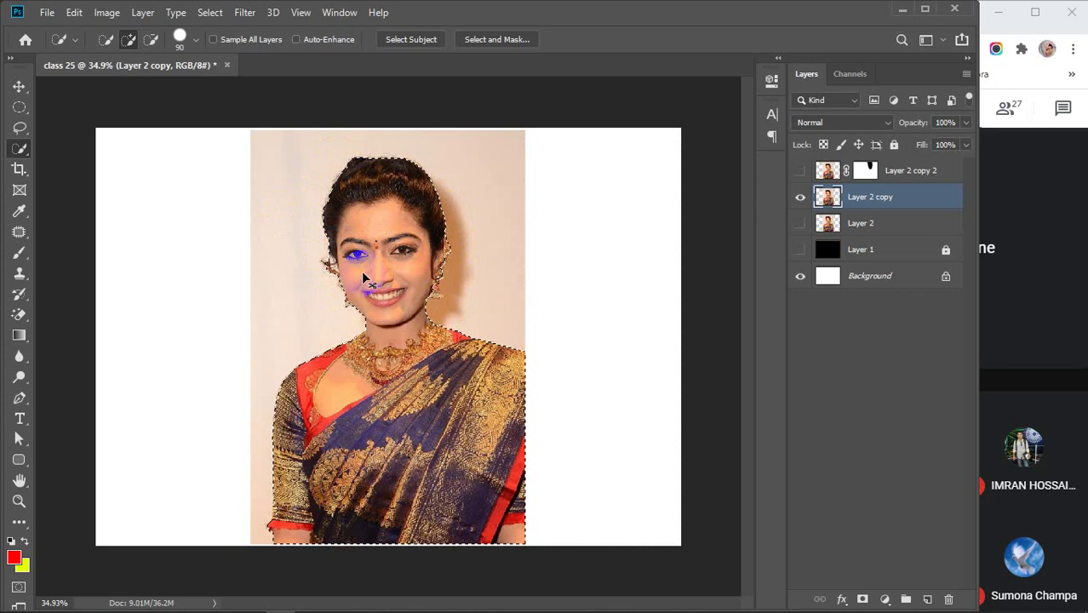
key(ctrl+d)
click(864, 171)
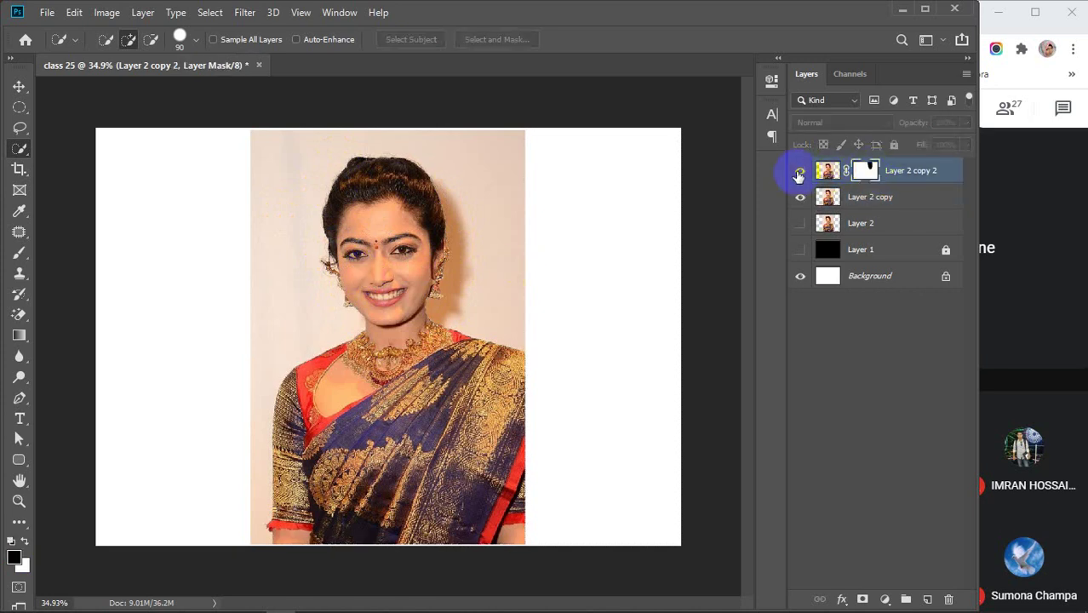
click(800, 197)
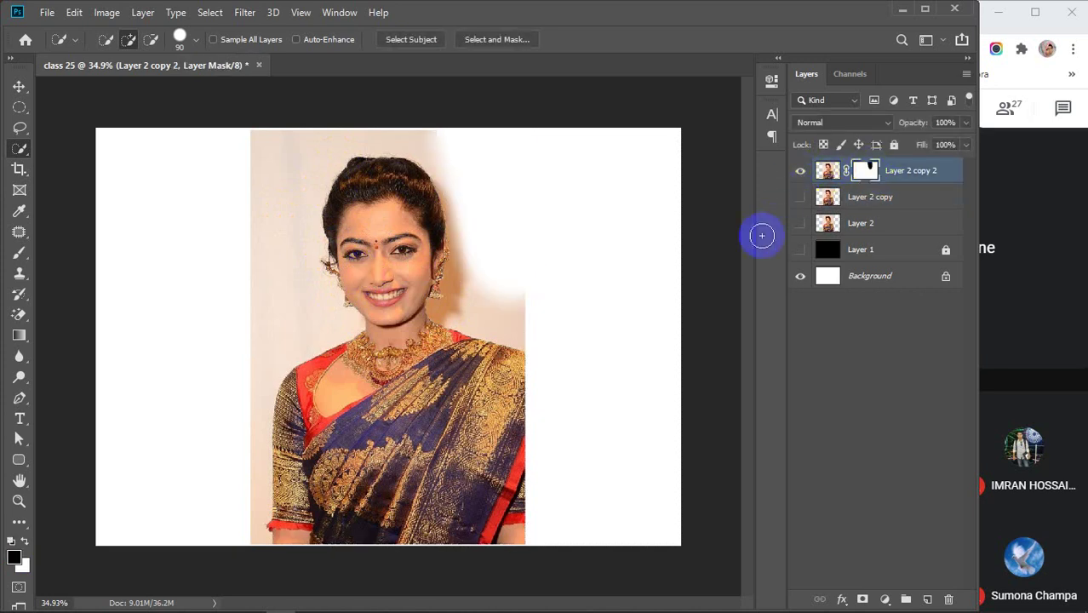
Brush softly over the backdrop to the left of the head on the mask, and undo these strokes.
click(18, 258)
drag(294, 129, 208, 411)
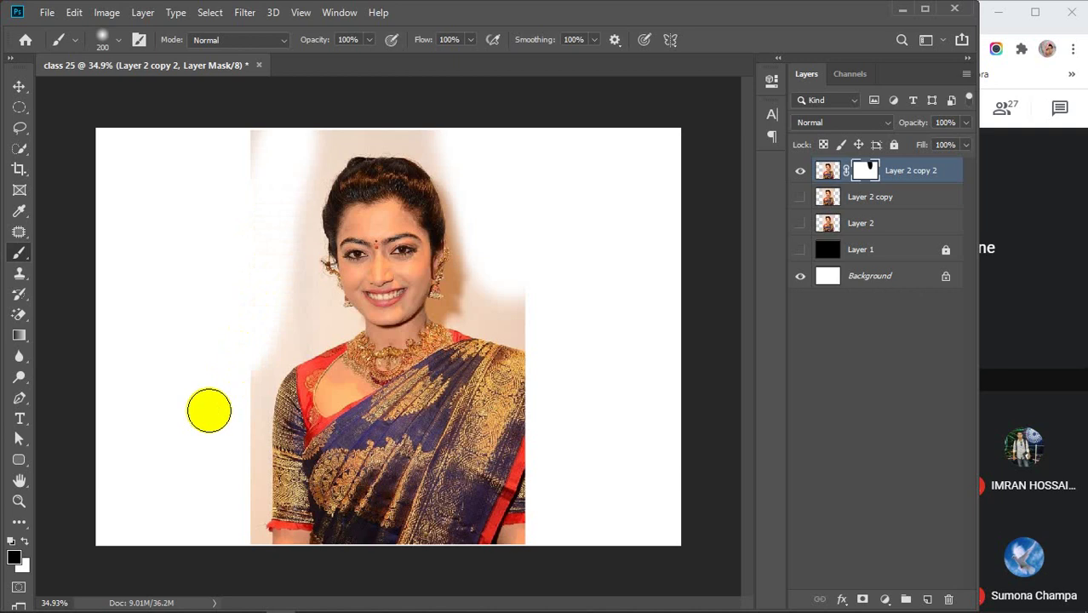
mouse_move(248, 130)
mouse_down()
mouse_move(197, 357)
mouse_move(155, 338)
mouse_up()
drag(302, 145, 302, 174)
key(ctrl+z)
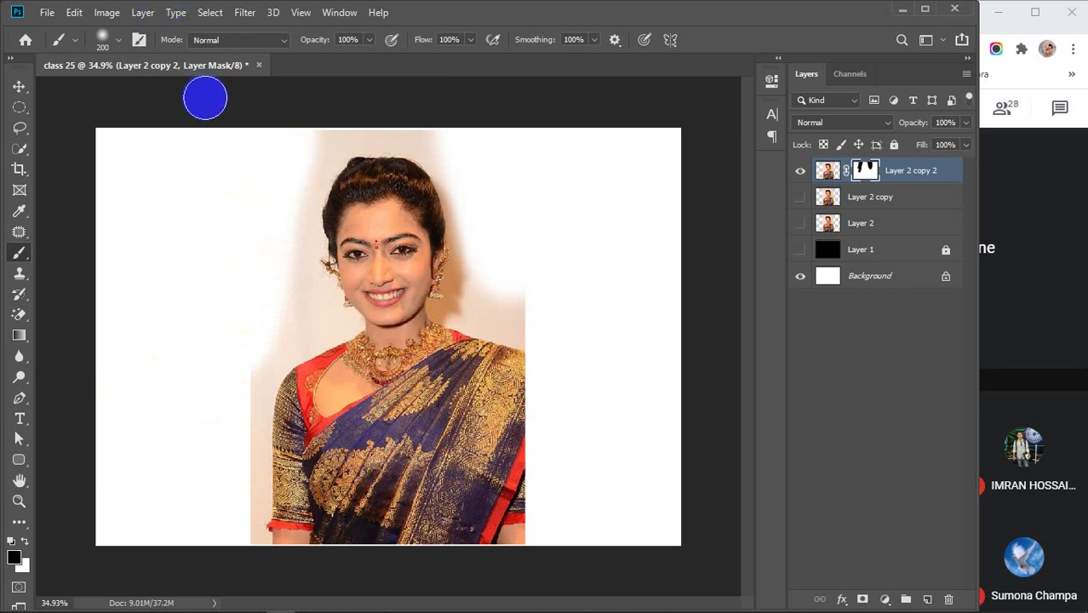
key(ctrl+z)
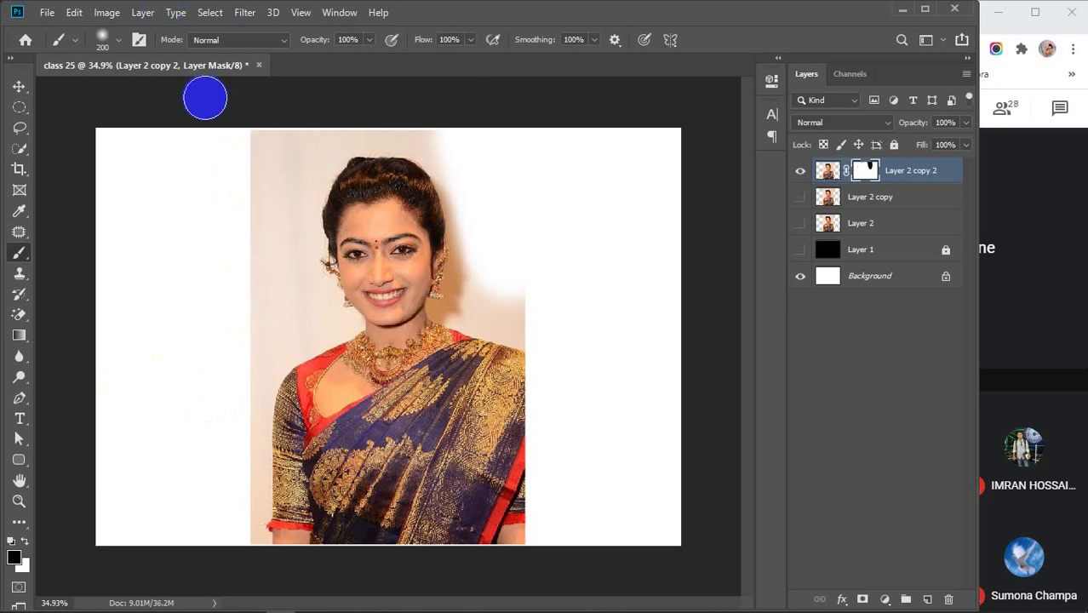
Raise the hardness of the 200 px brush and paint the mask black to hide the backdrop left of the head with crisp edges.
click(119, 38)
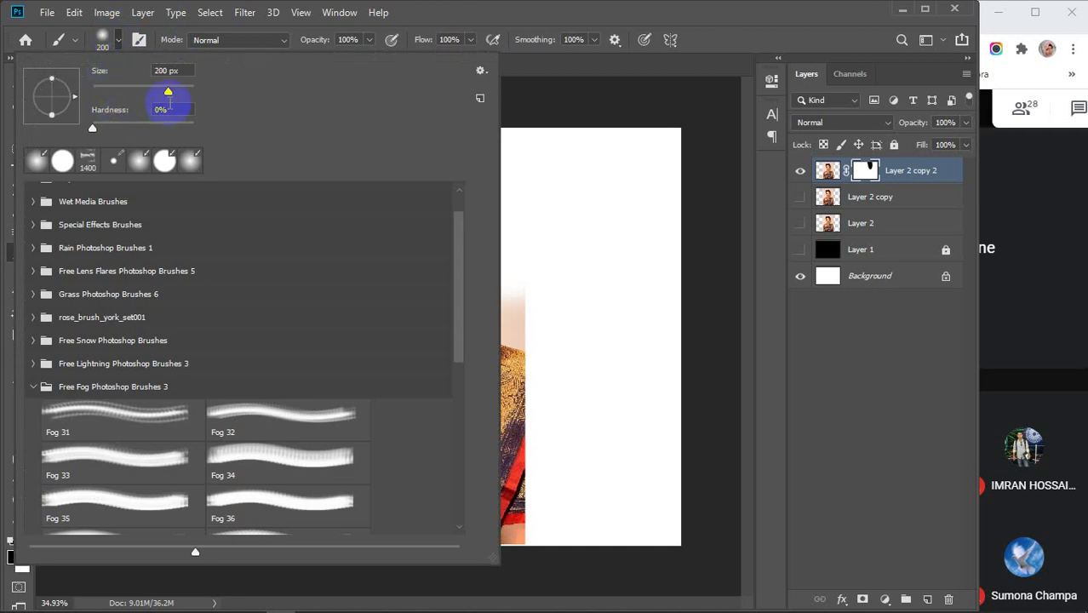
mouse_move(94, 132)
mouse_down()
mouse_move(198, 129)
mouse_move(284, 155)
mouse_move(279, 122)
mouse_move(185, 395)
mouse_up()
click(119, 38)
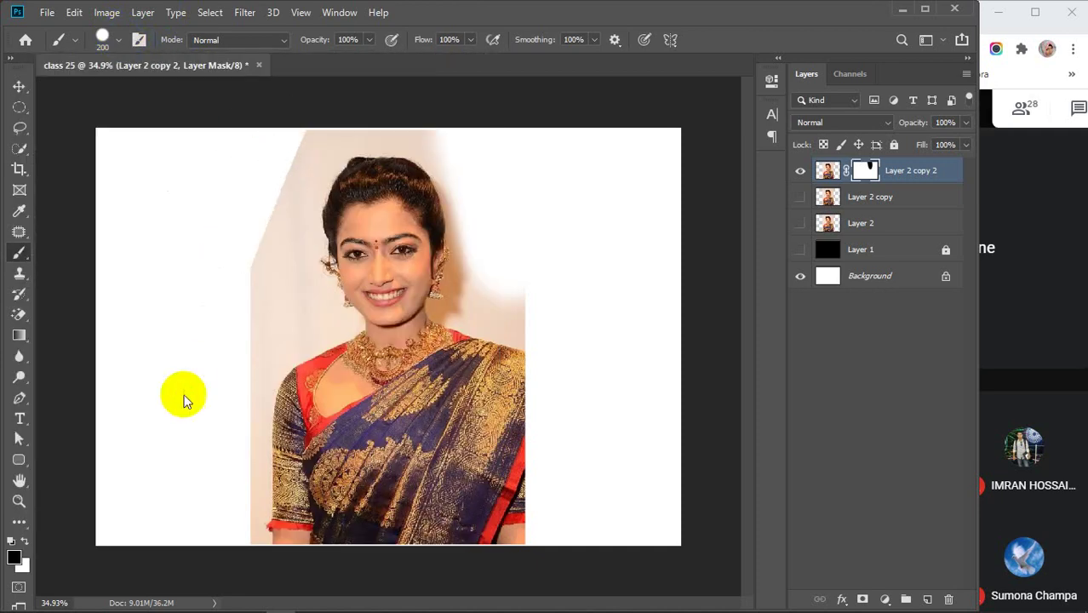
mouse_move(257, 187)
mouse_down()
mouse_move(256, 253)
mouse_move(182, 282)
mouse_up()
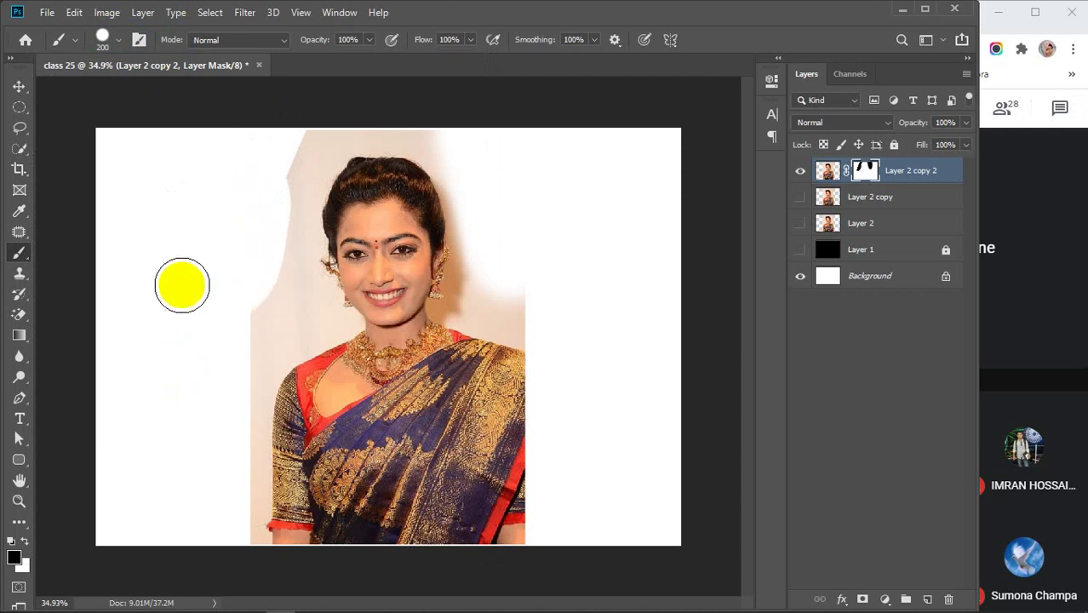
scroll(287, 266, up, 1)
scroll(287, 267, up, 6)
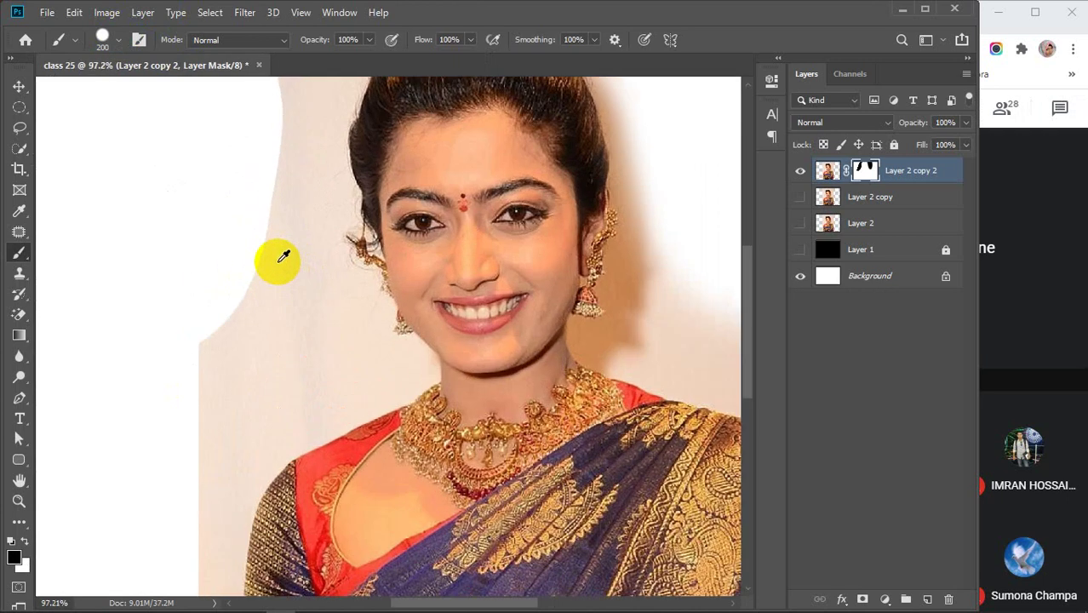
mouse_move(219, 165)
mouse_down()
mouse_move(153, 396)
mouse_move(161, 520)
mouse_up()
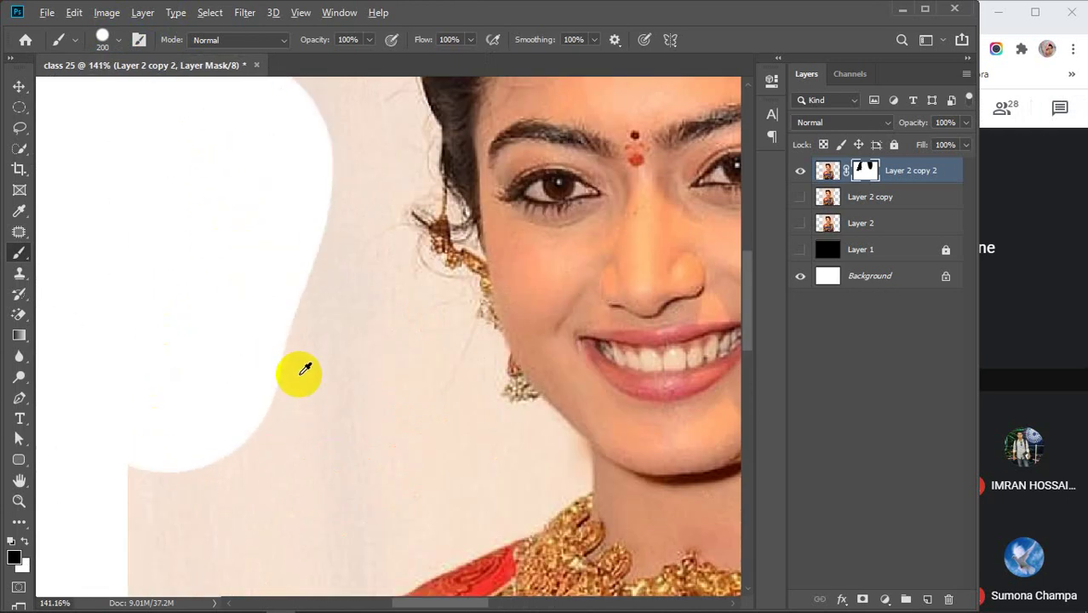
scroll(299, 368, down, 6)
scroll(306, 364, down, 2)
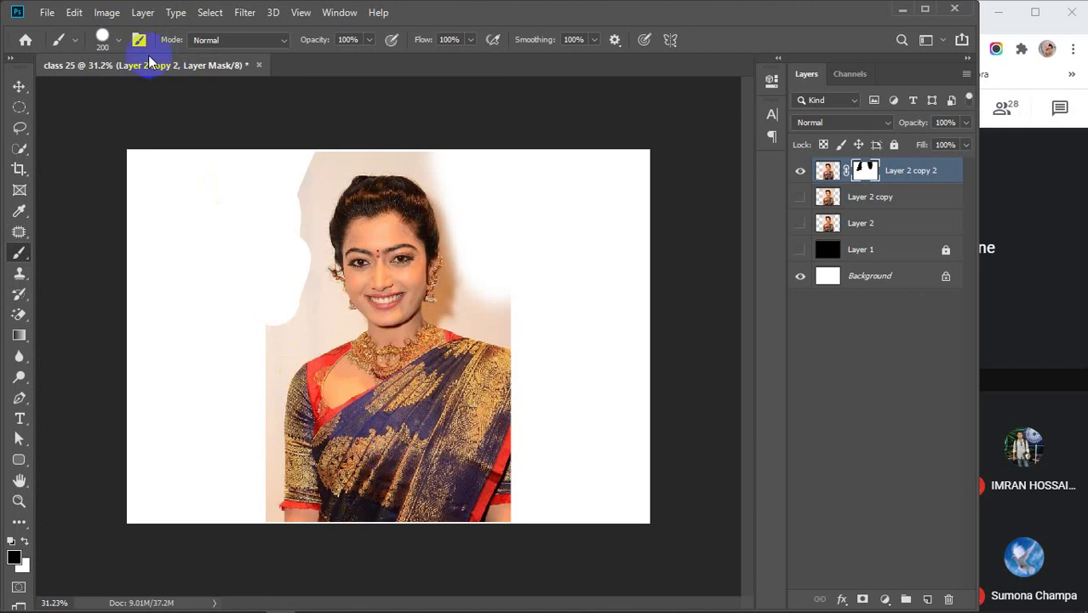
Set the brush to 0% hardness, 45% flow and 30% smoothing, and paint the mask black to hide the remaining backdrop around the woman.
click(118, 41)
drag(193, 128, 95, 128)
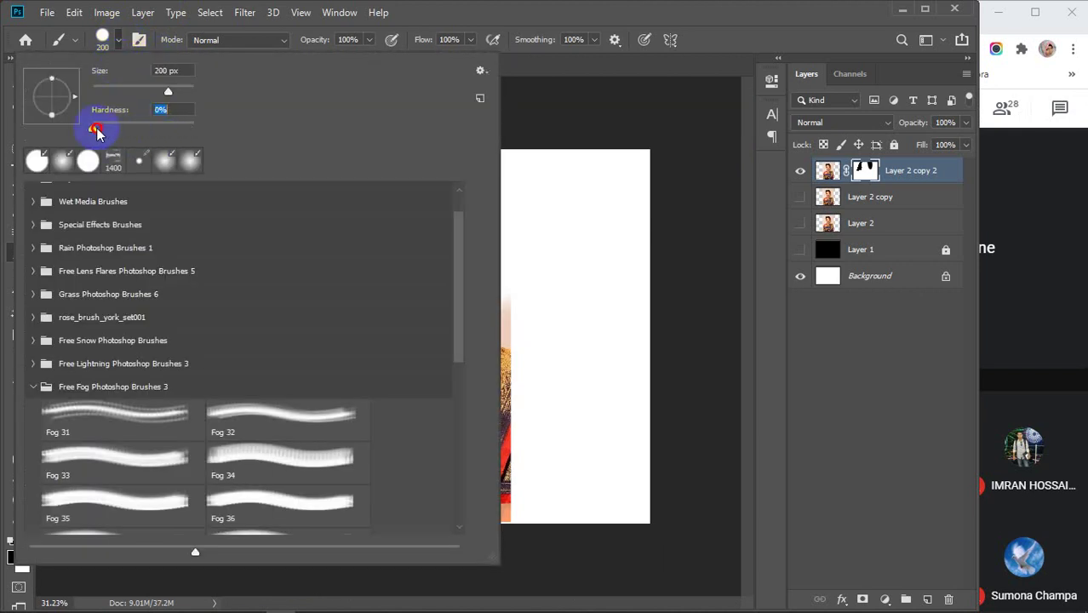
click(118, 41)
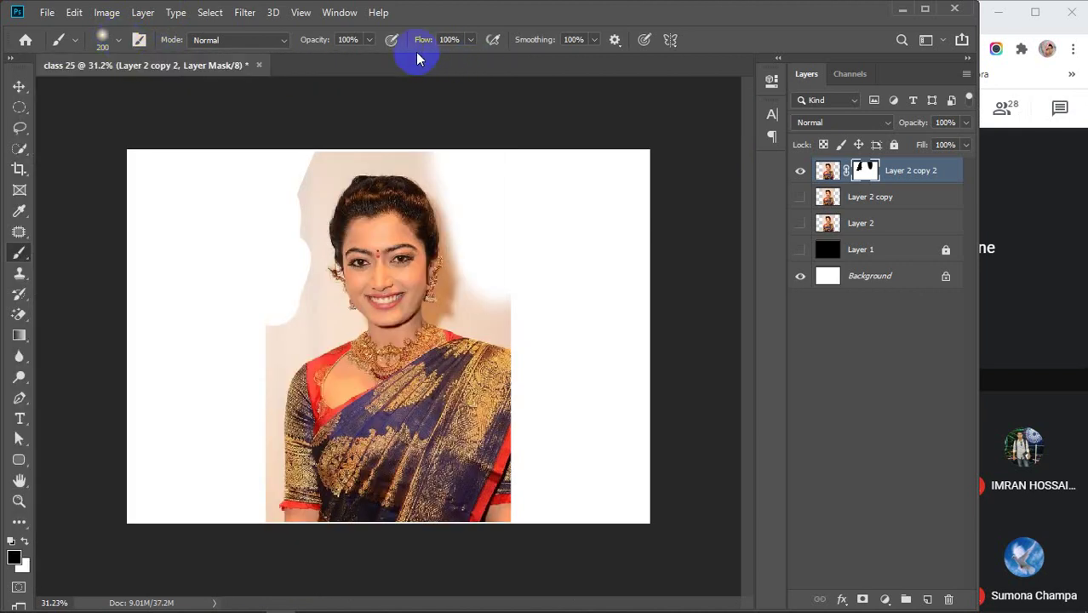
drag(418, 43, 371, 71)
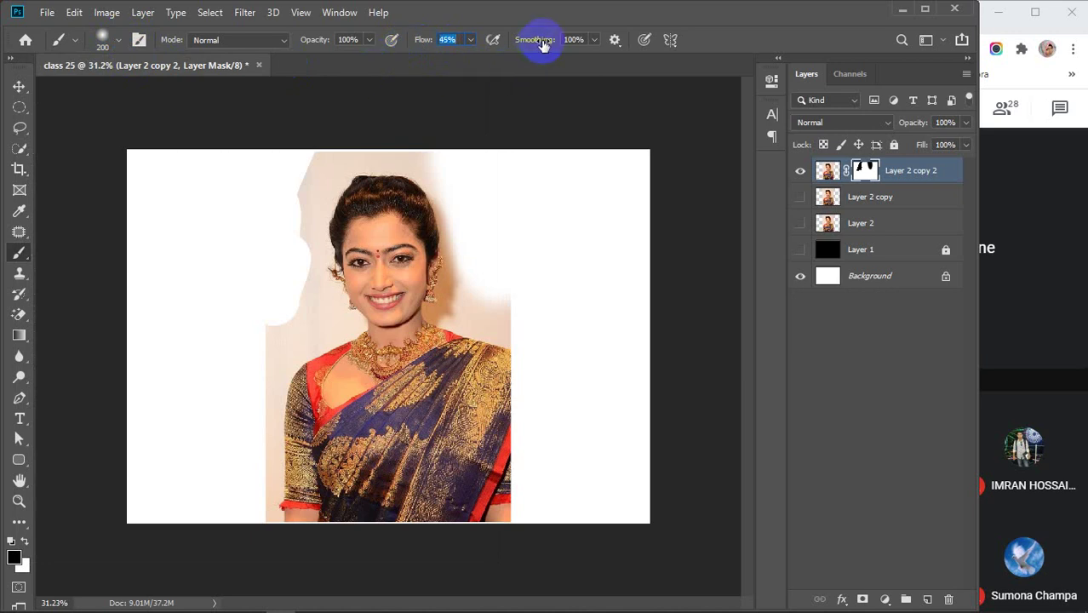
drag(539, 46, 340, 256)
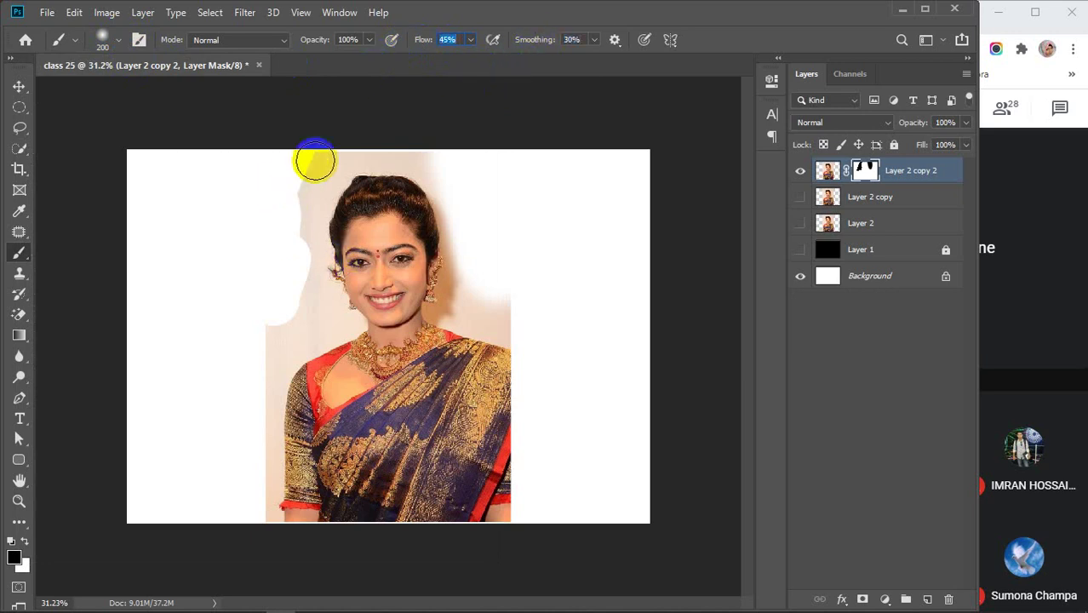
mouse_move(300, 203)
mouse_down()
mouse_move(299, 269)
mouse_move(260, 411)
mouse_move(307, 312)
mouse_move(326, 319)
mouse_move(255, 381)
mouse_move(256, 576)
mouse_up()
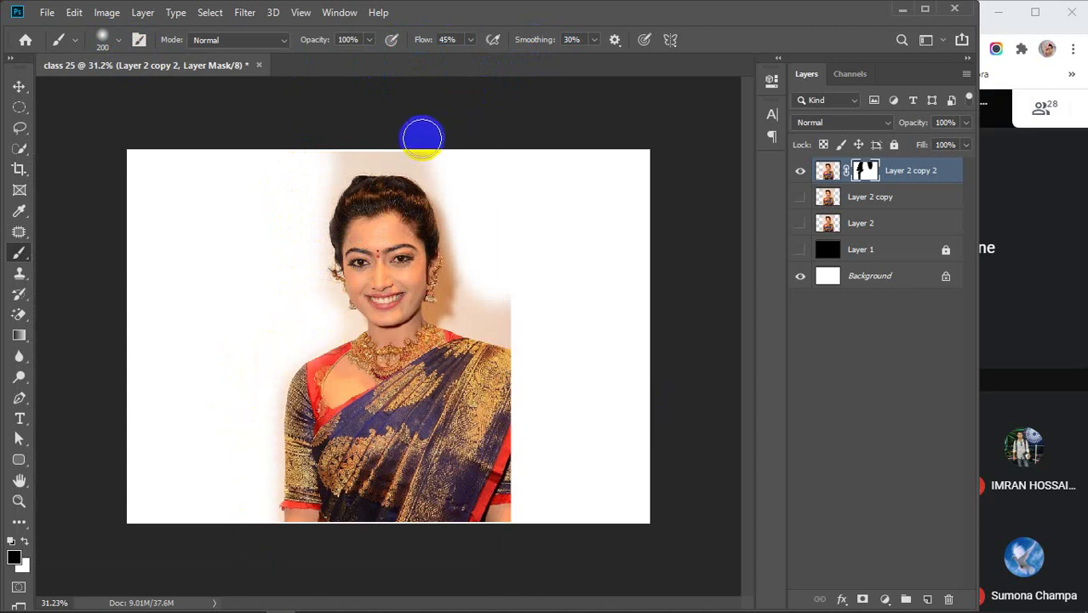
mouse_move(340, 146)
mouse_down()
mouse_move(421, 148)
mouse_move(450, 205)
mouse_move(462, 280)
mouse_move(576, 348)
mouse_move(625, 429)
mouse_up()
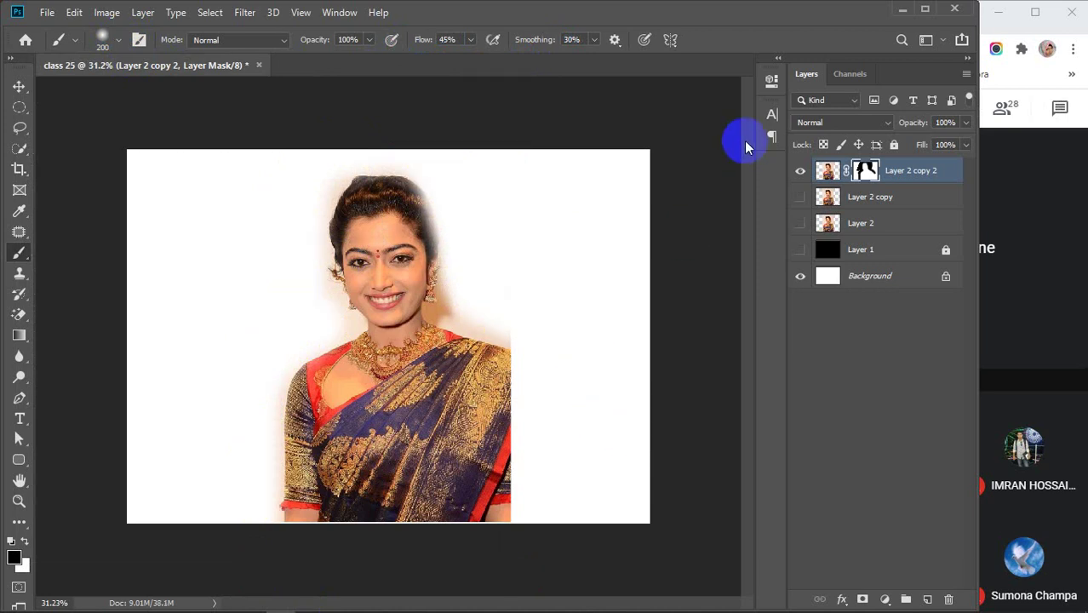
Delete Layer 2 copy 2, Layer 2 copy and Layer 2, and make the black Layer 1 visible.
key(ctrl+2)
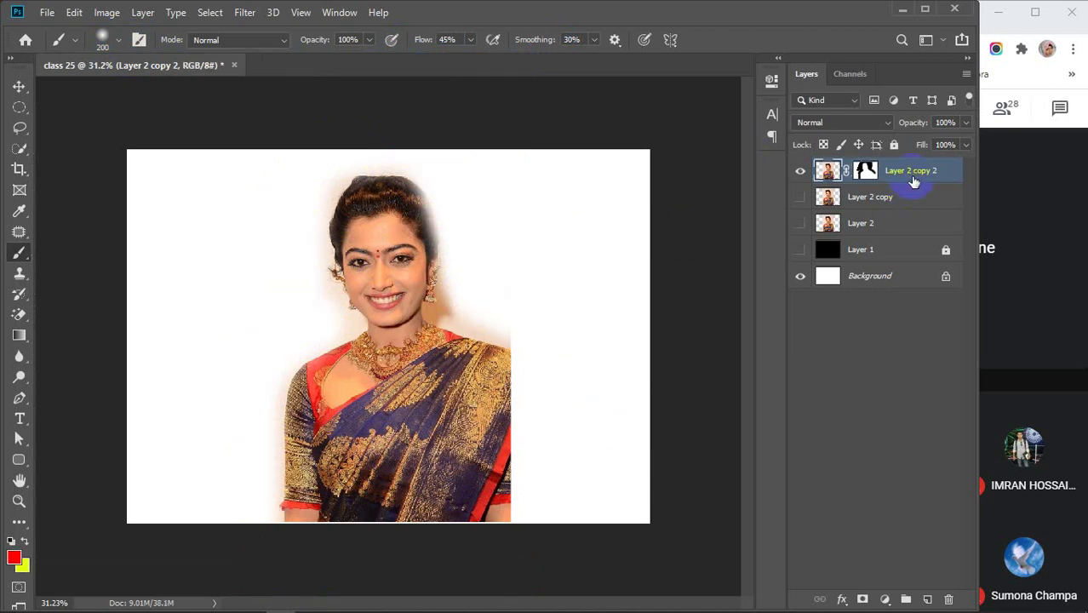
key(Delete)
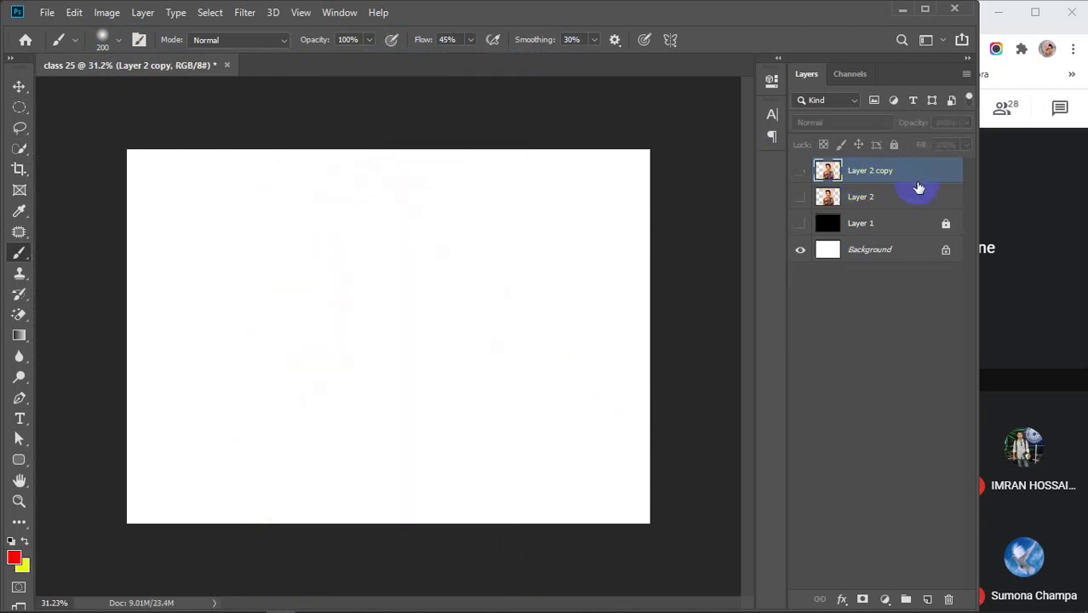
key(Delete)
key(Delete)
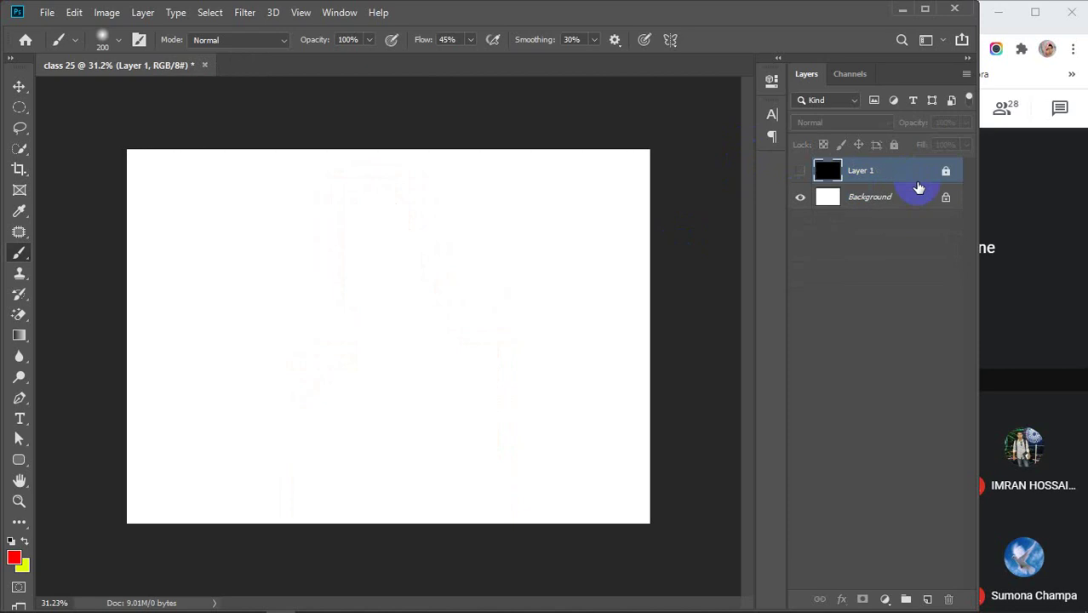
click(800, 172)
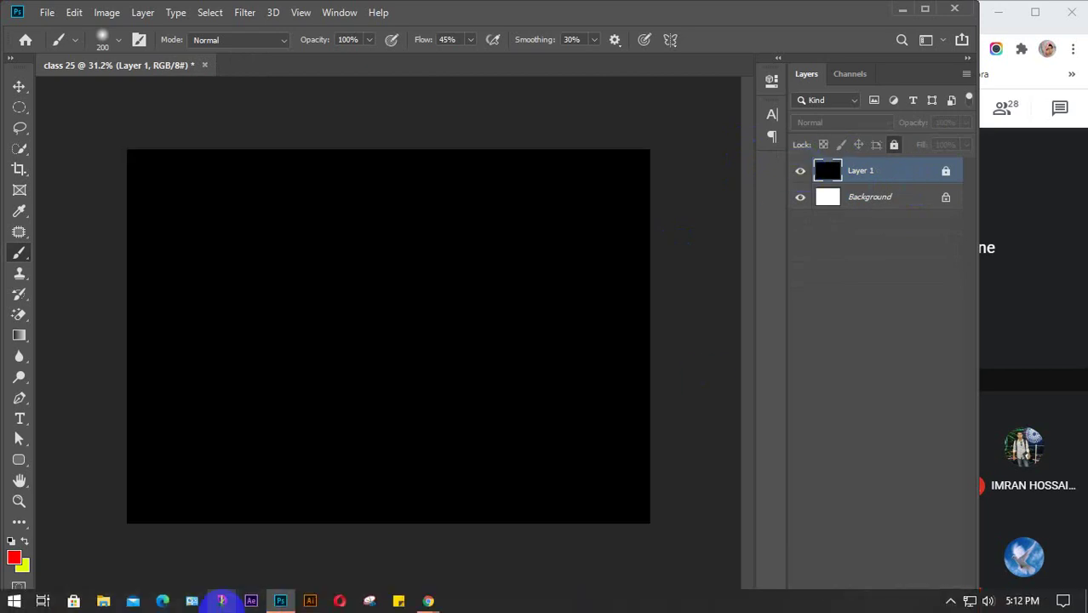
Switch to the Google Images window in Chrome and replace the flyer design search with "irfan".
mouse_move(428, 601)
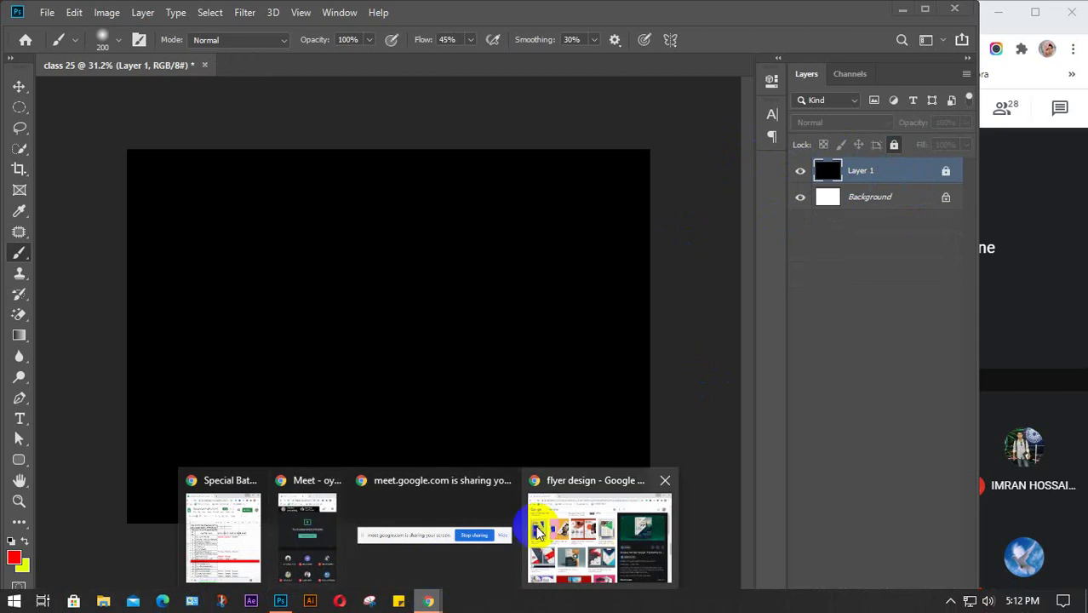
click(600, 532)
triple_click(264, 112)
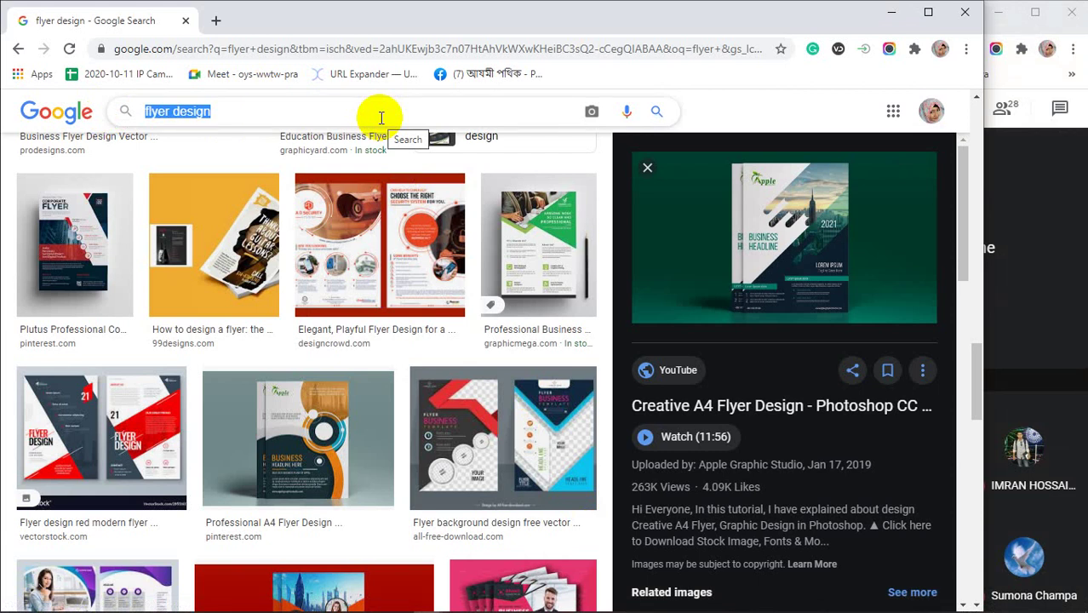
text(irfan)
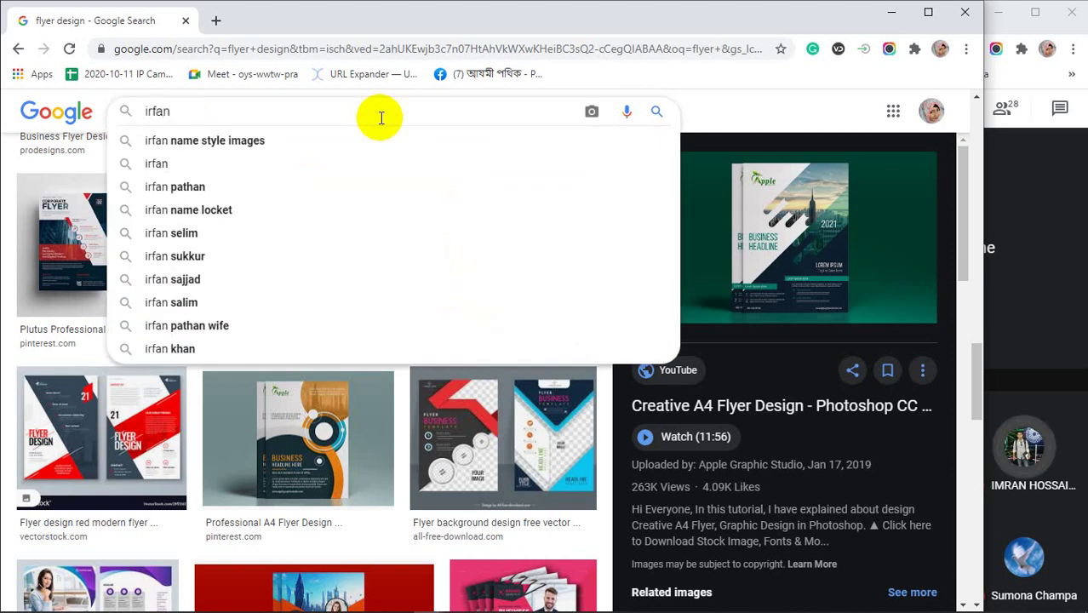
key(Return)
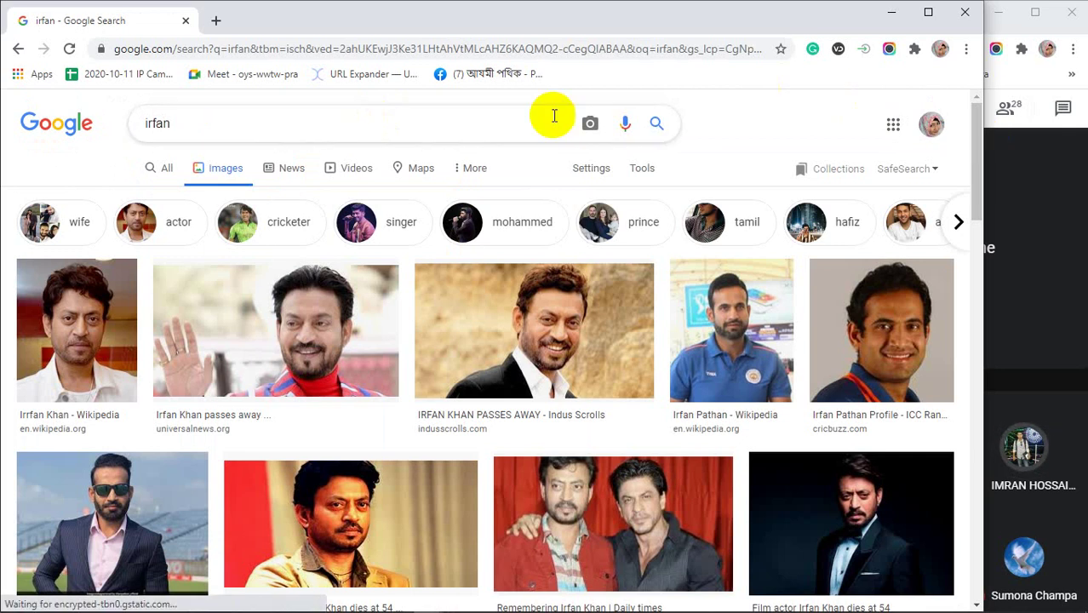
Search Google Images for "salman shah" instead.
drag(180, 125, 141, 123)
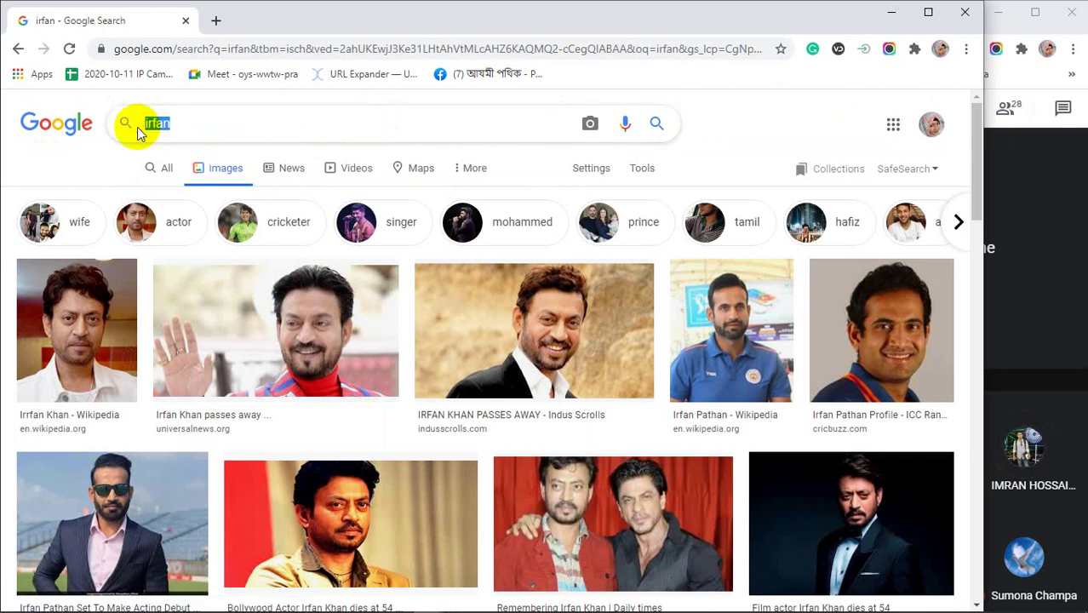
text(salma)
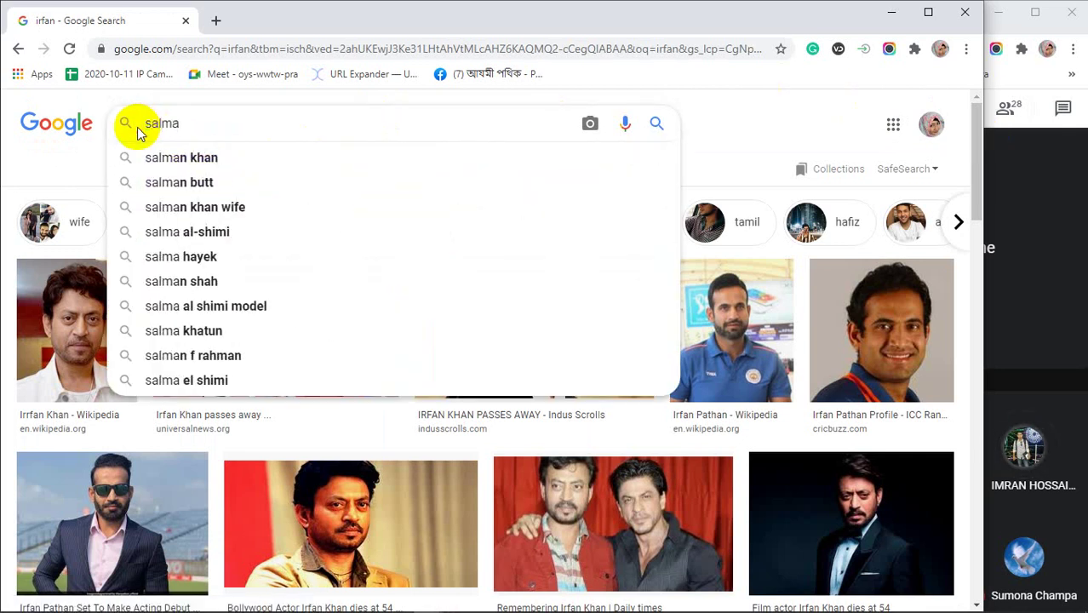
text(n sha)
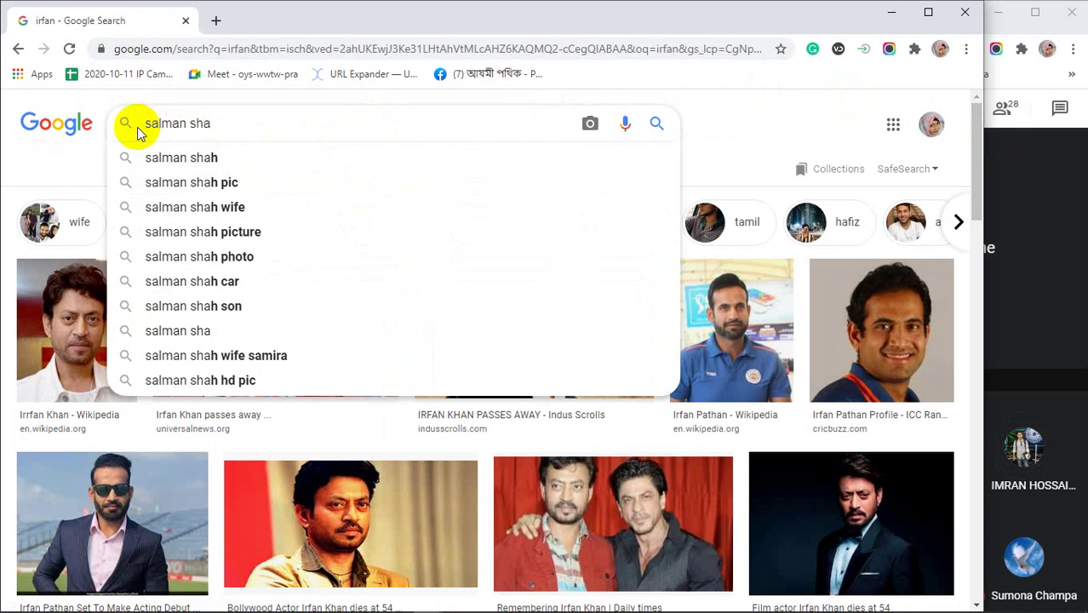
text(h)
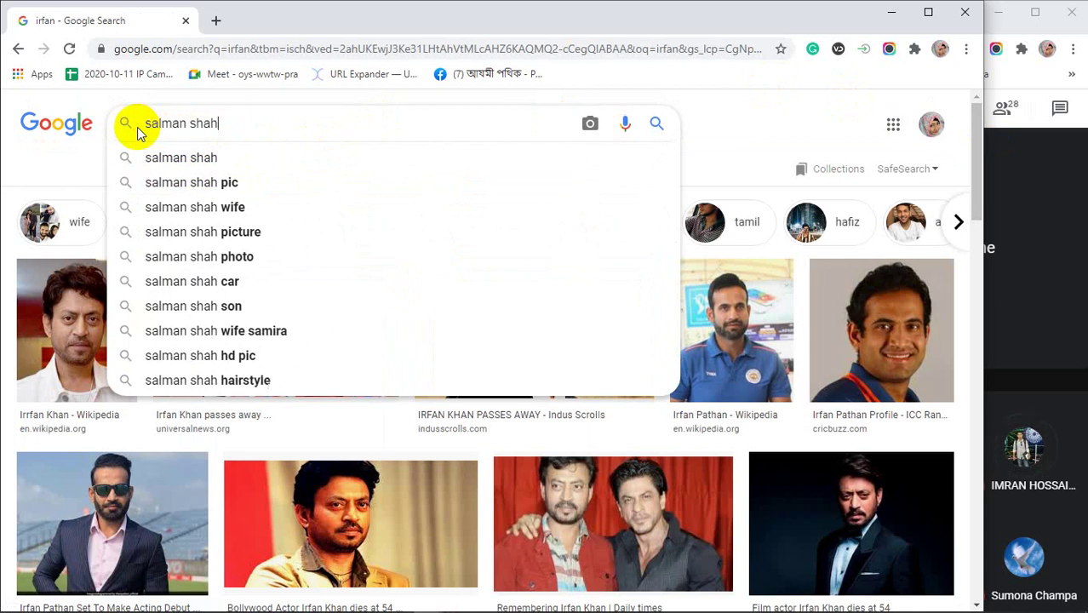
key(Return)
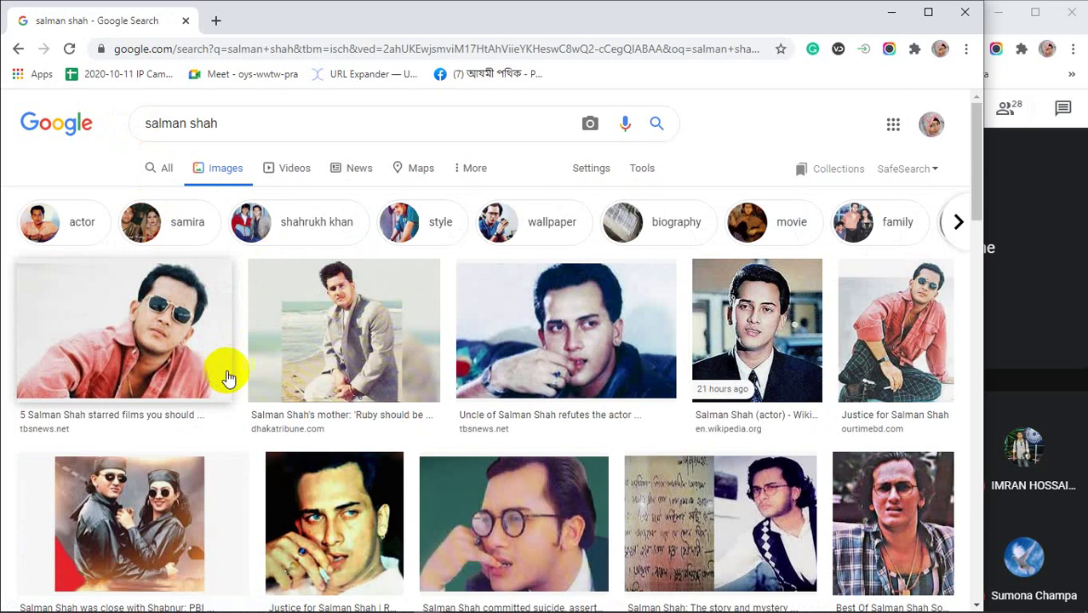
Copy the image of Salman Shah seated in a red shirt and sunglasses, and paste it into the Photoshop document above Layer 1.
click(919, 346)
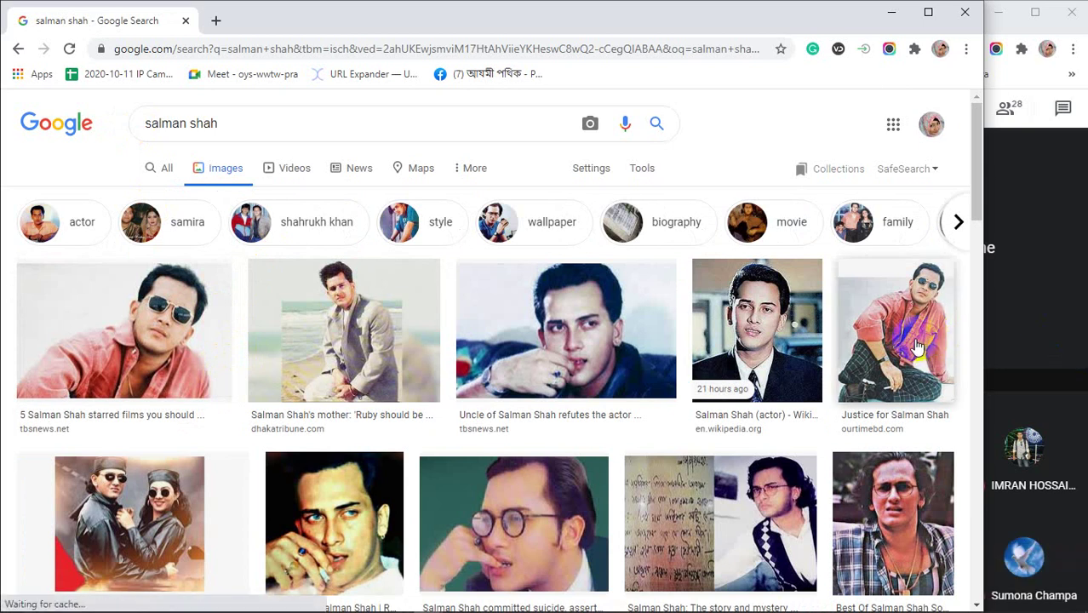
scroll(766, 354, down, 1)
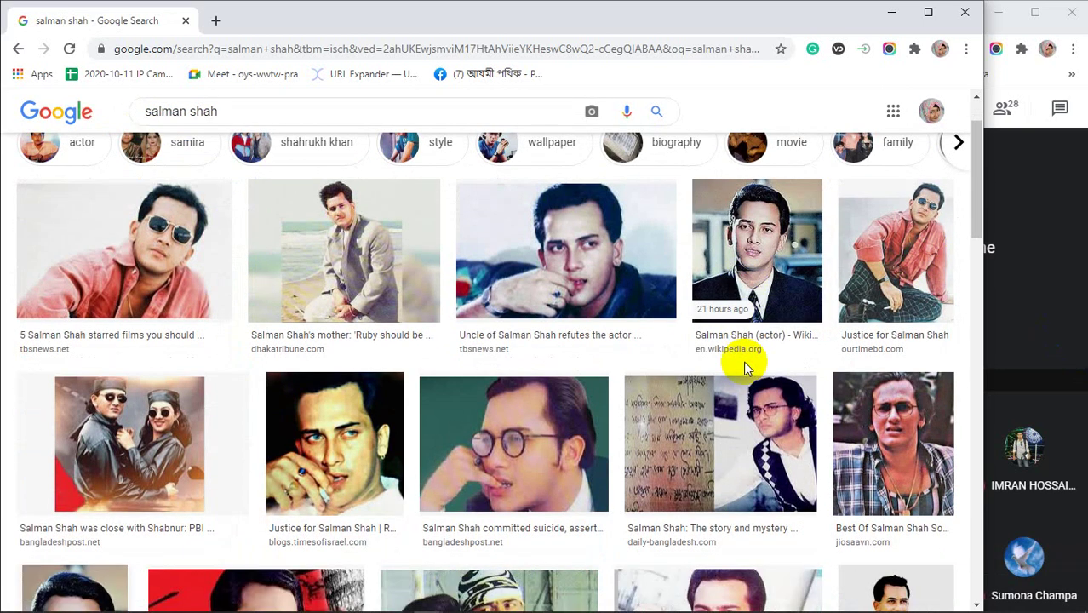
scroll(721, 357, up, 1)
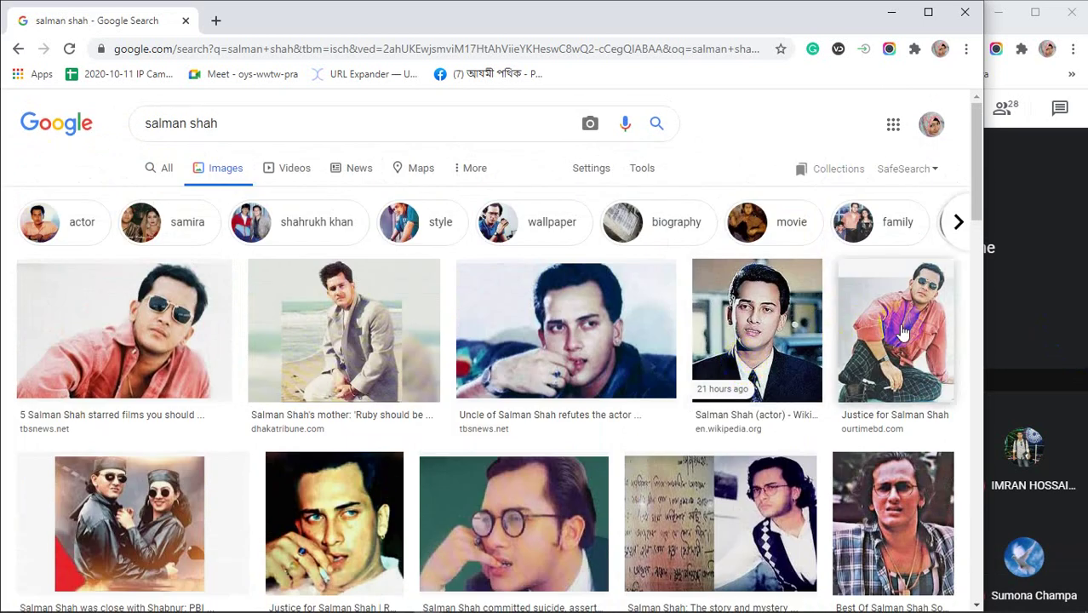
scroll(902, 332, down, 6)
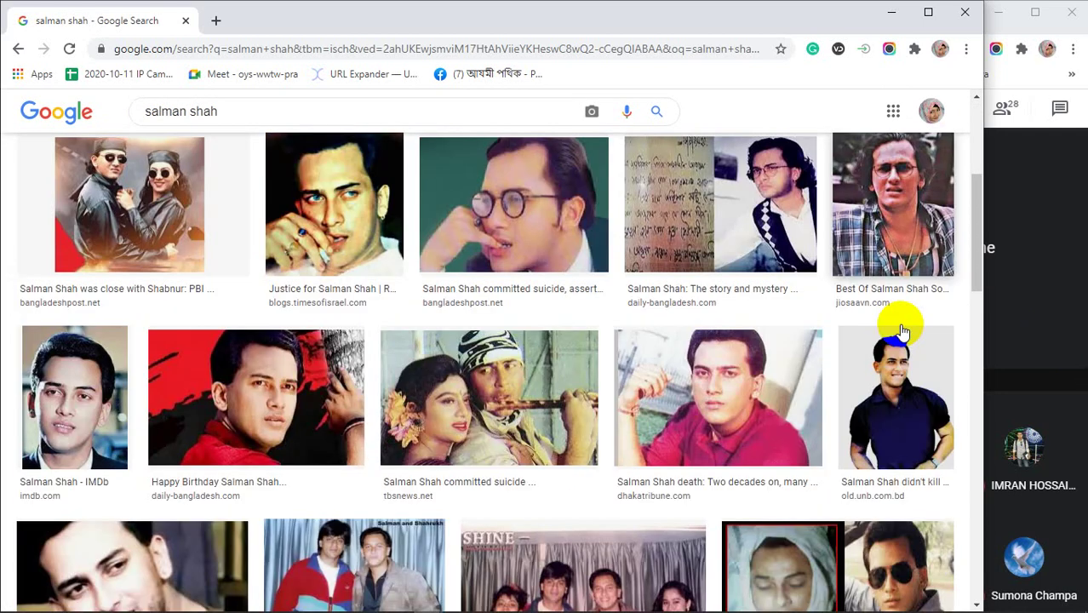
scroll(902, 332, down, 3)
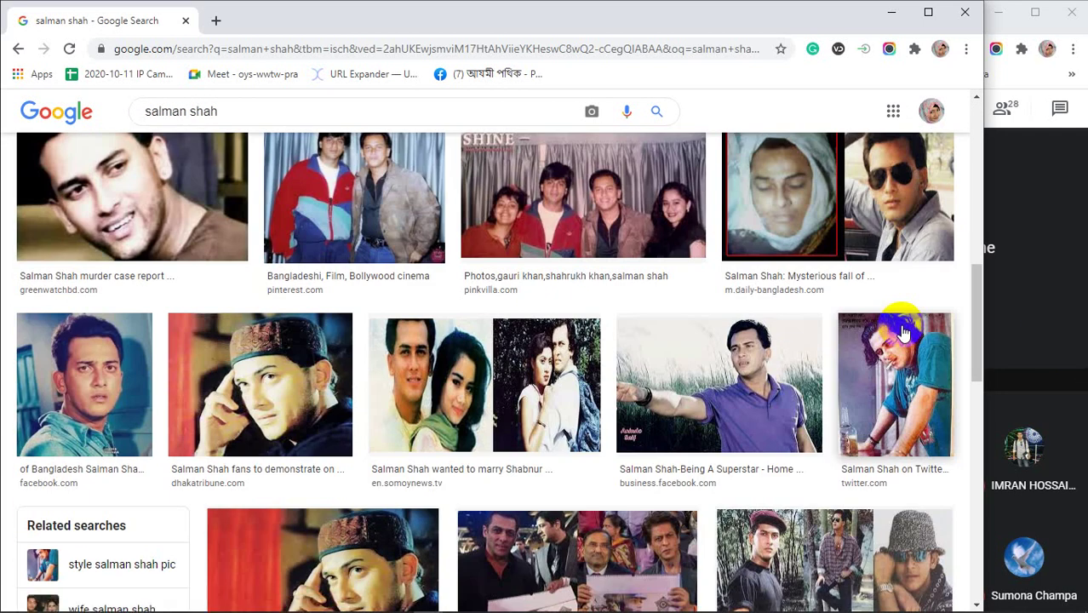
scroll(902, 332, up, 9)
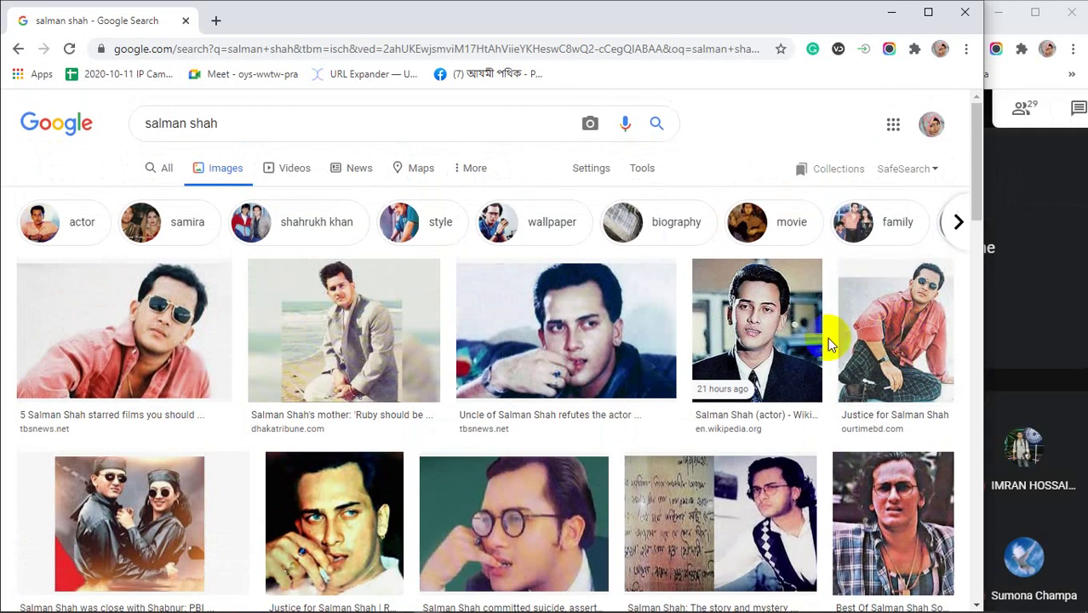
click(915, 332)
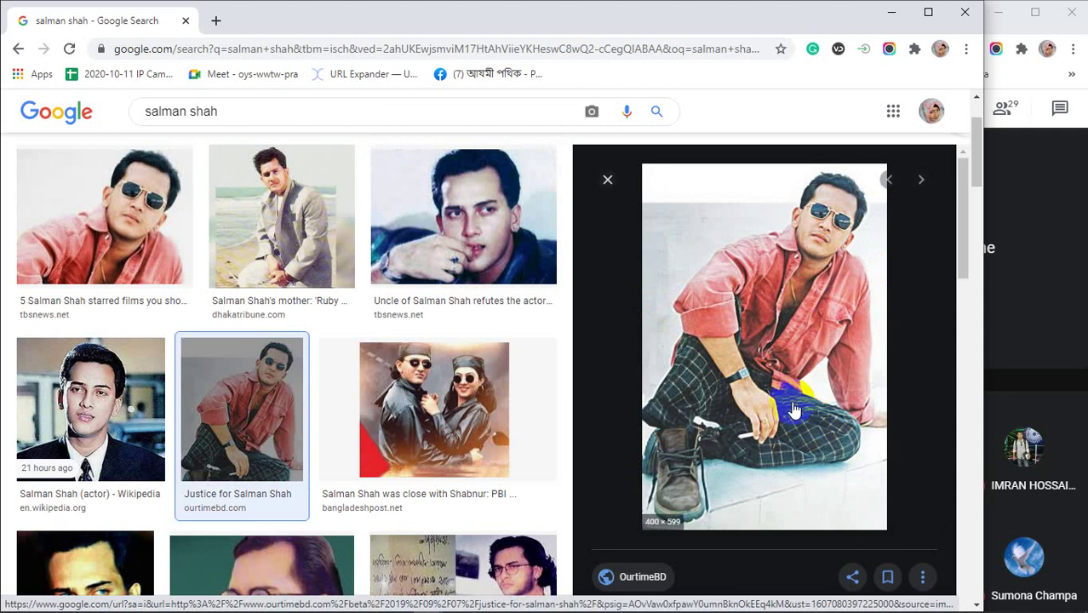
right_click(766, 287)
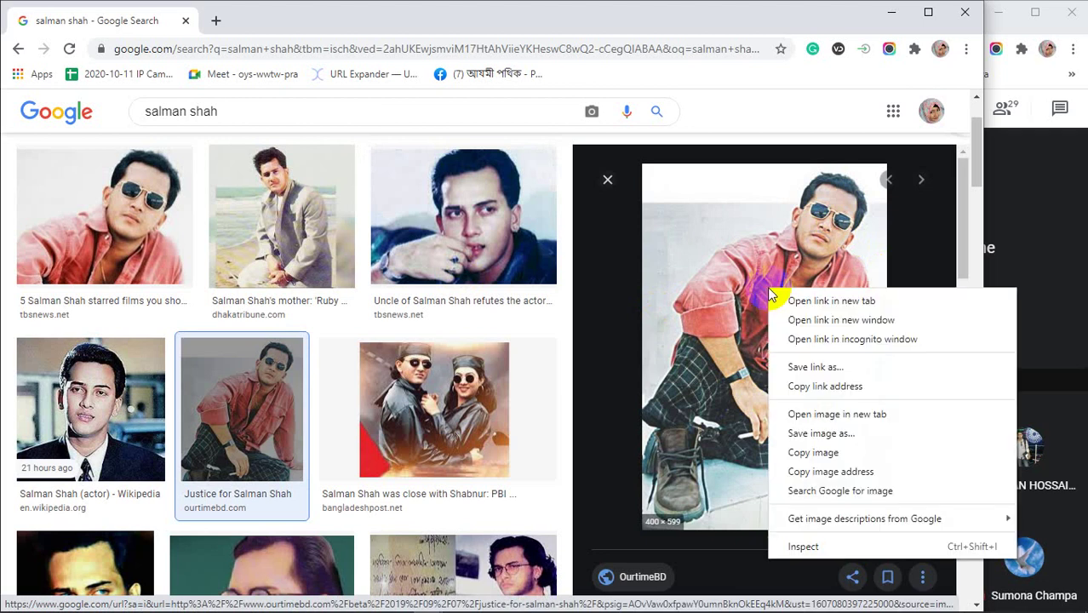
click(807, 453)
click(891, 13)
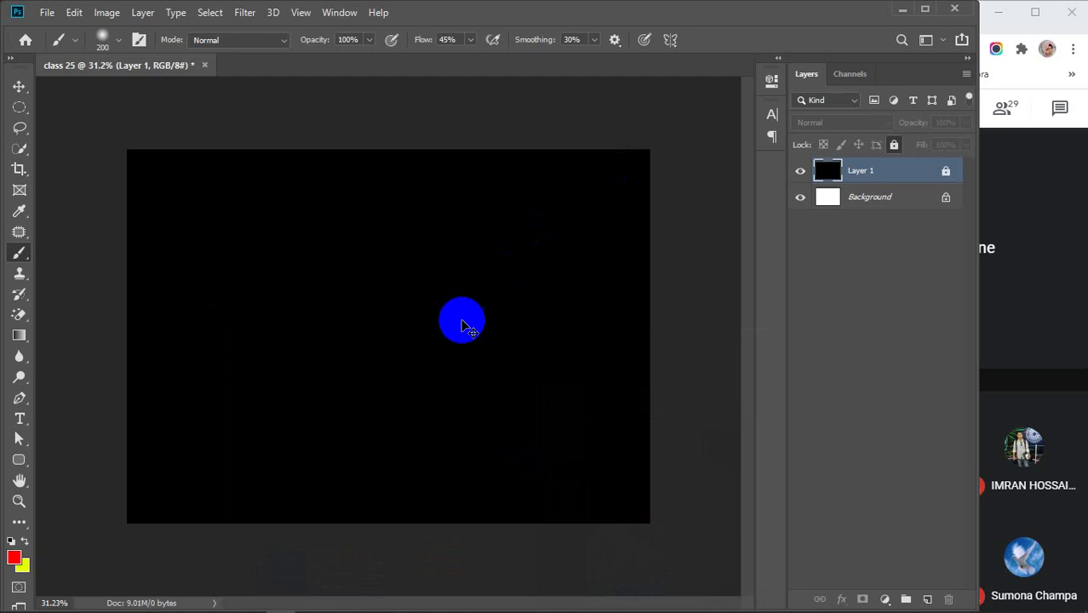
key(ctrl+v)
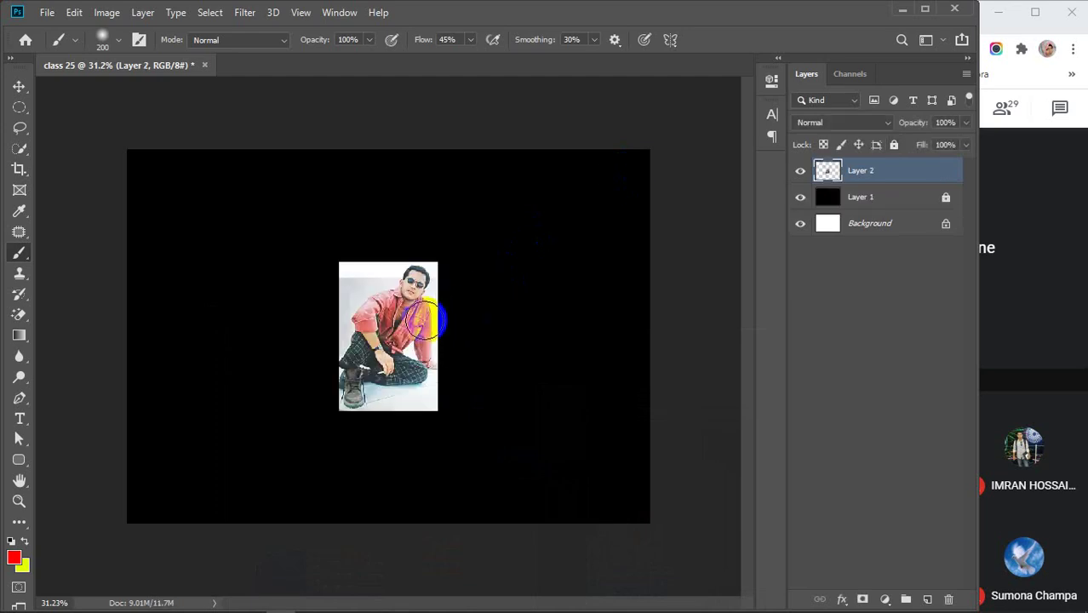
Switch to the Google Images window in Chrome, filter the salman shah results by "samira" and look through the photos.
mouse_move(306, 601)
mouse_move(423, 595)
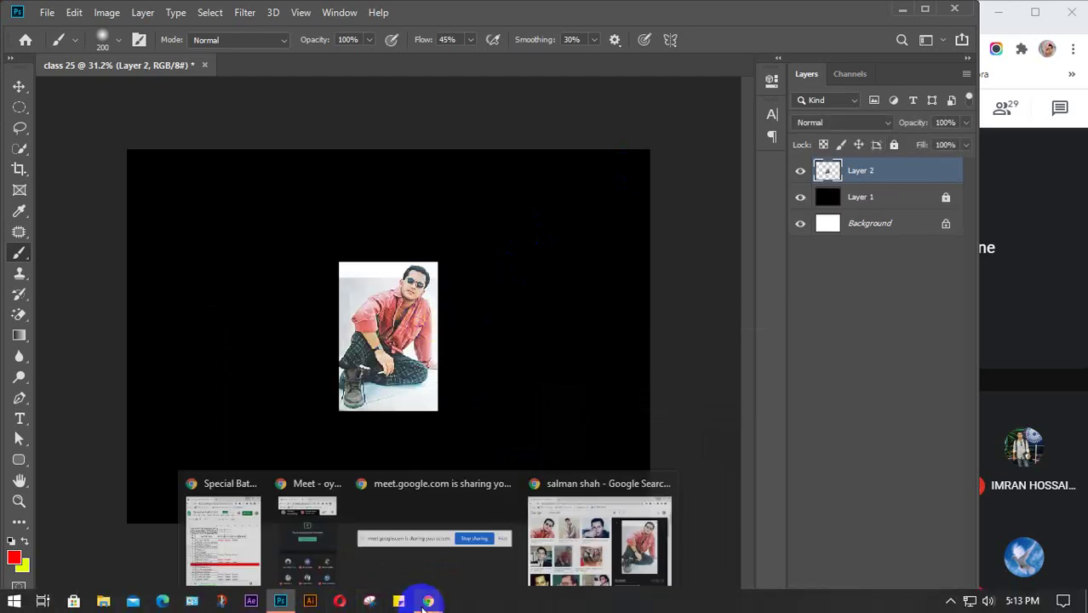
click(609, 558)
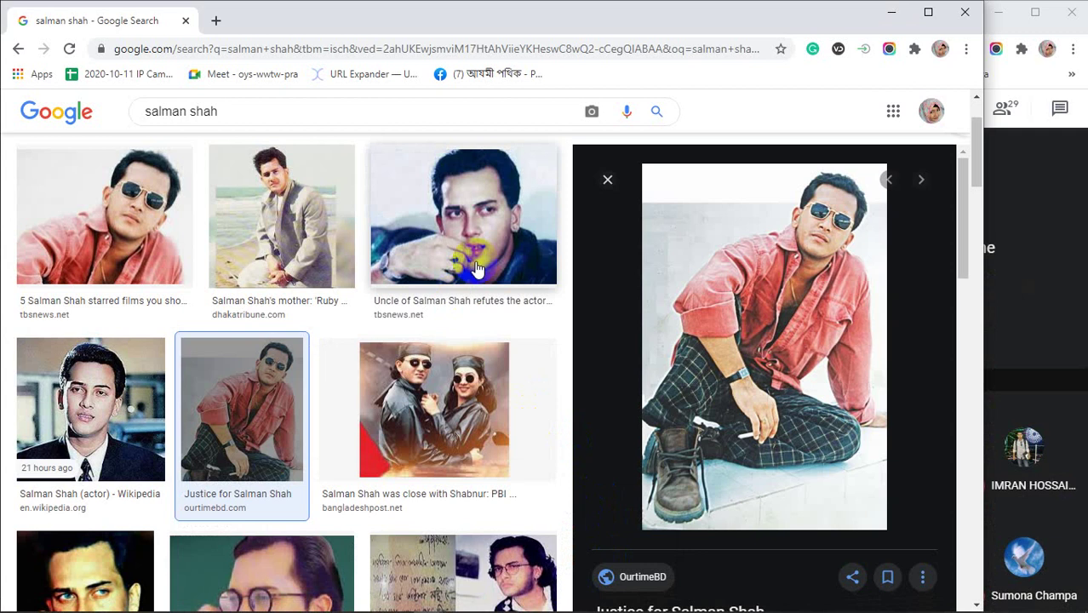
scroll(290, 139, up, 2)
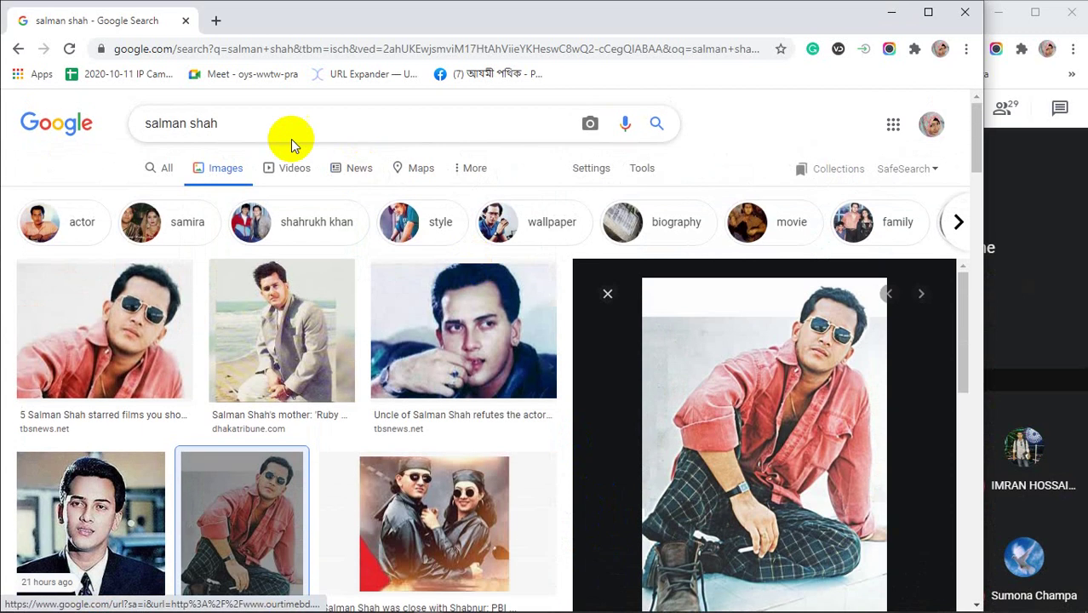
click(237, 124)
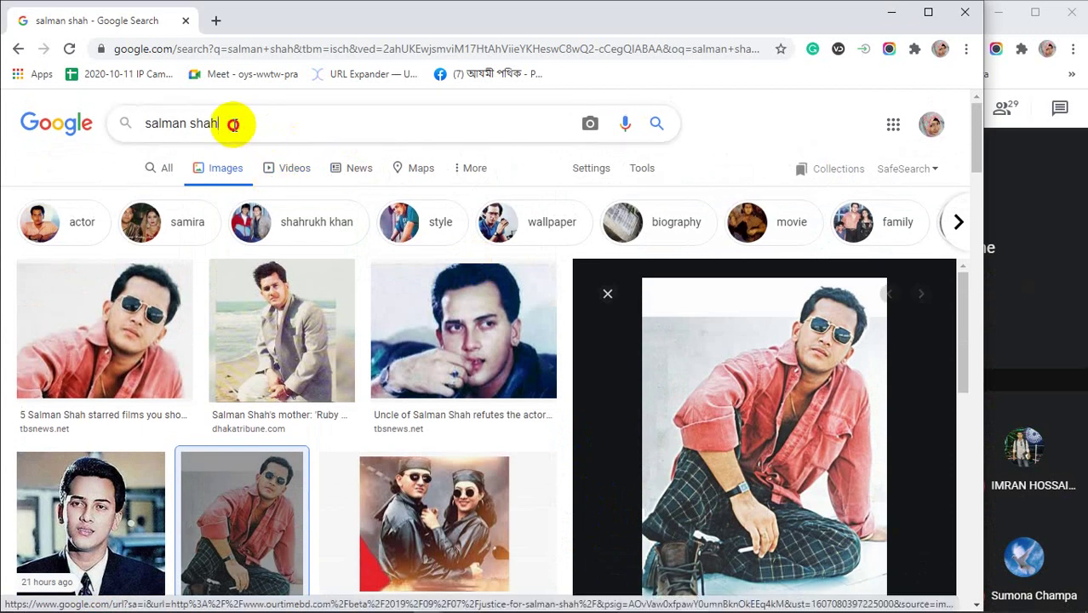
click(173, 222)
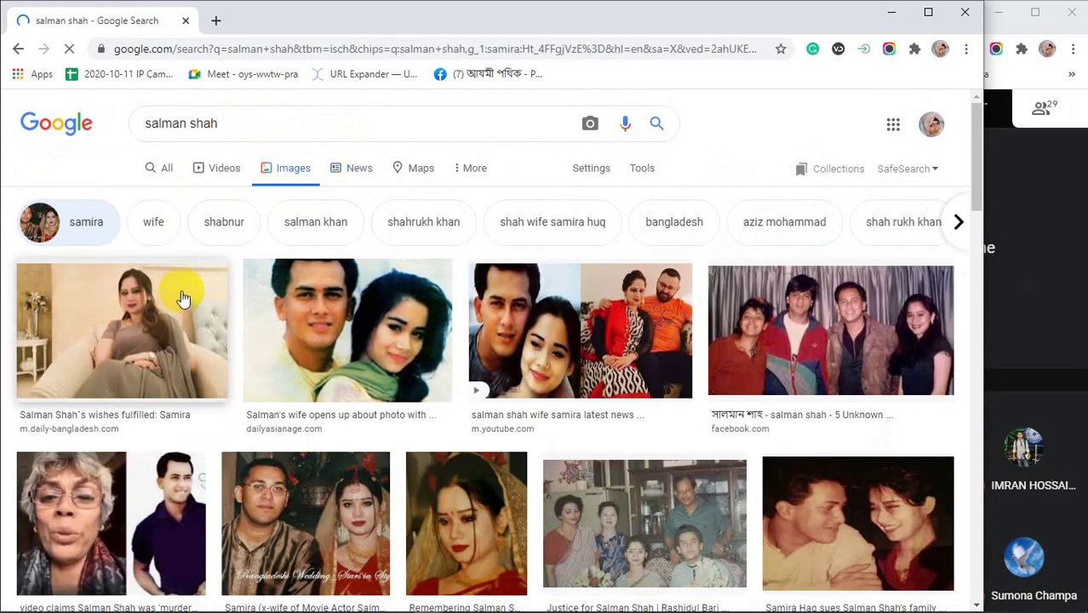
scroll(212, 375, down, 7)
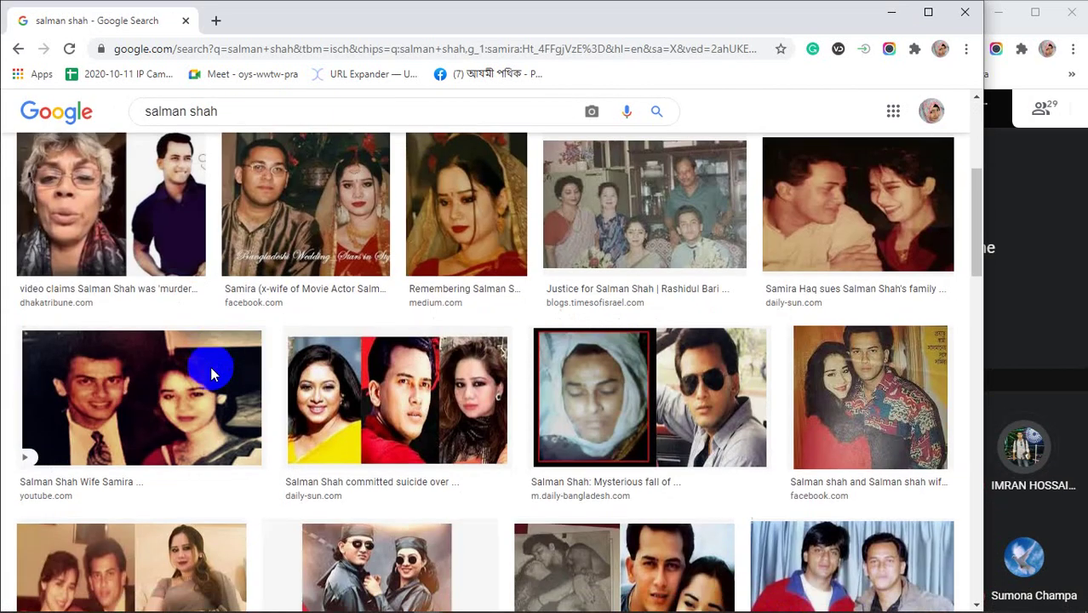
scroll(211, 374, down, 7)
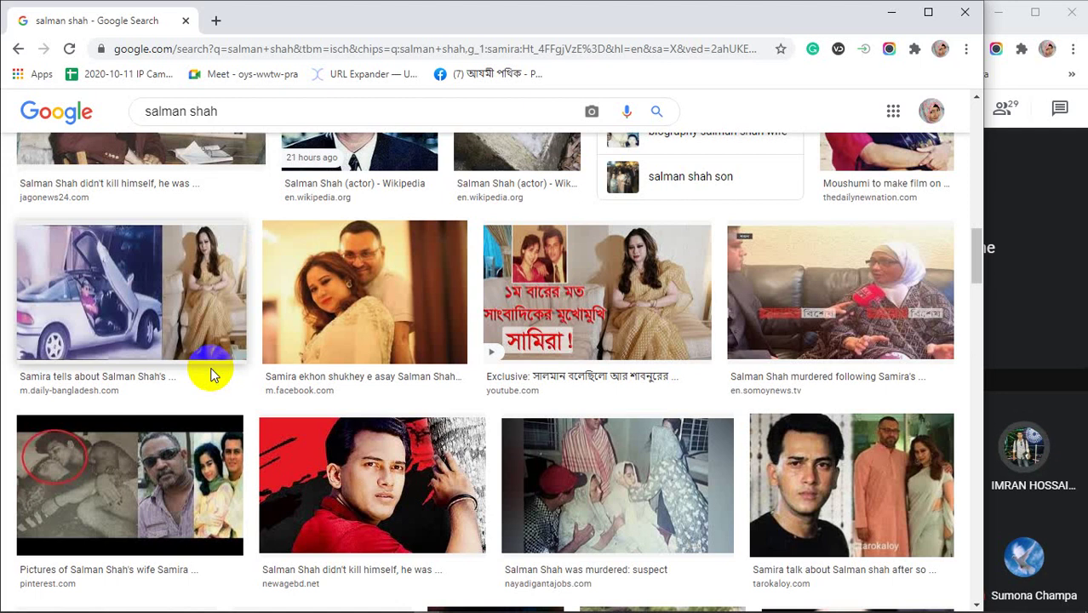
scroll(212, 374, down, 4)
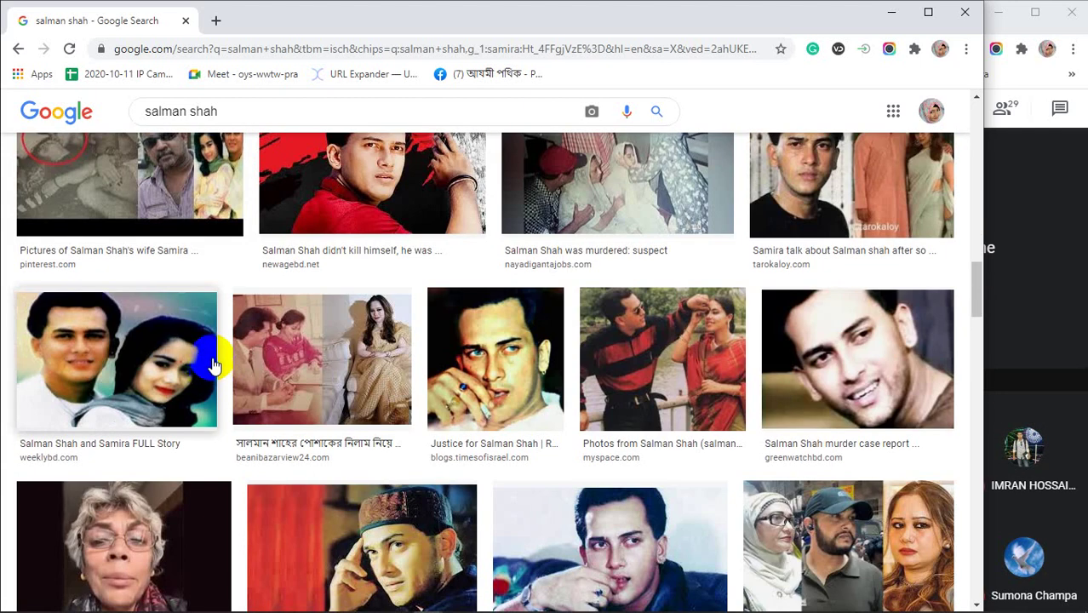
scroll(212, 364, up, 12)
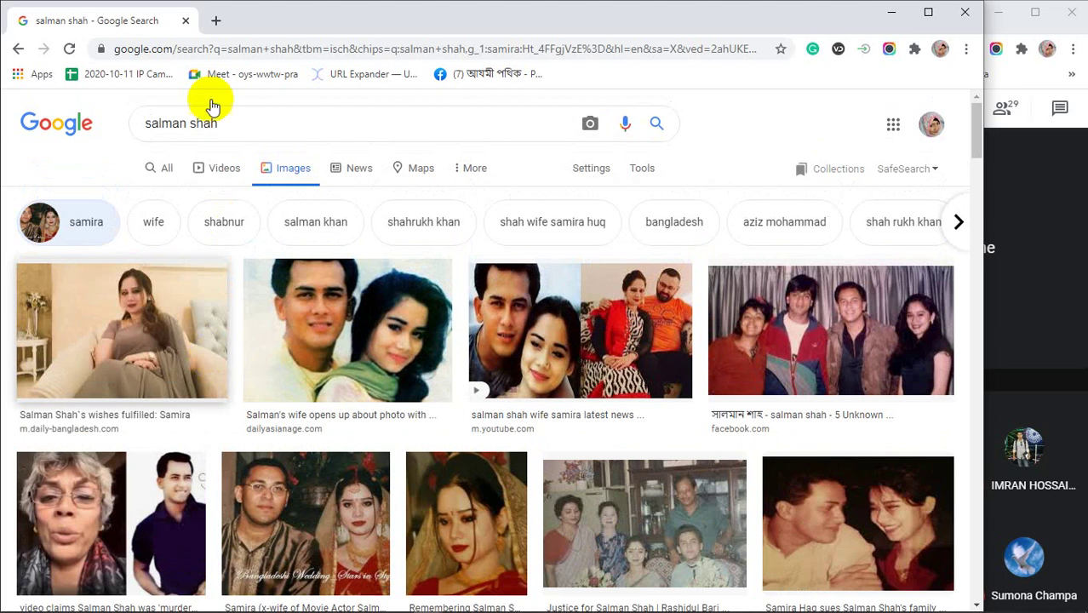
Replace the salman shah search in Google Images with "silpa".
drag(236, 123, 116, 126)
text(s)
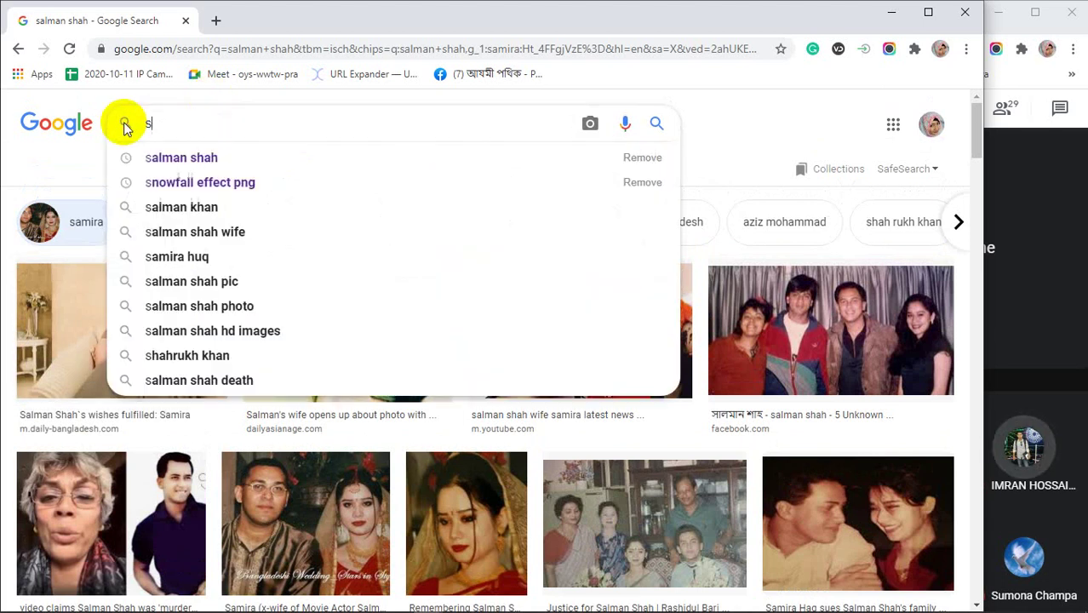
text(ilpa)
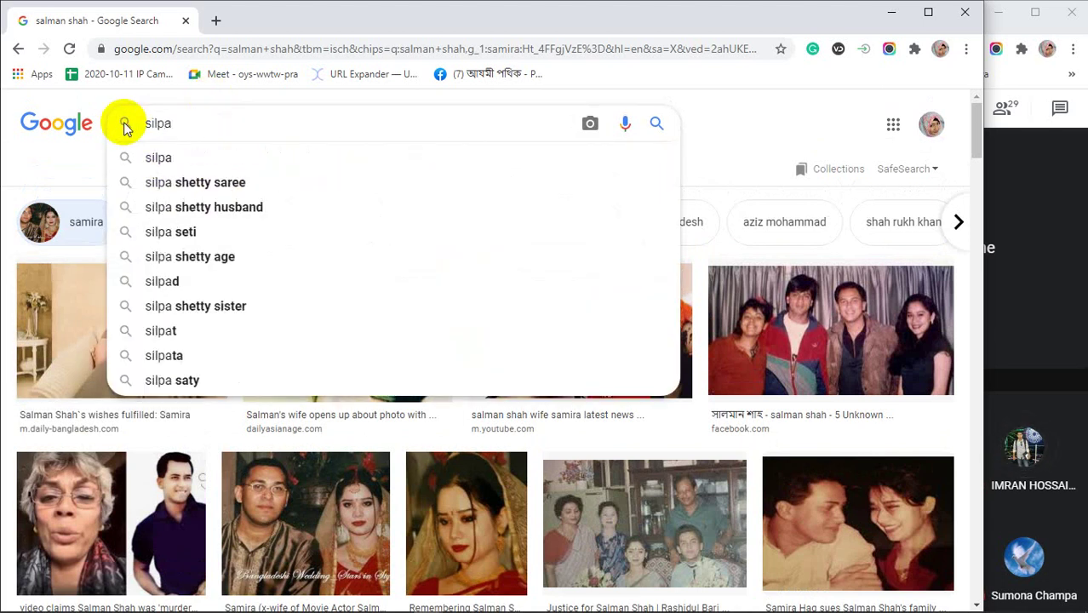
key(Return)
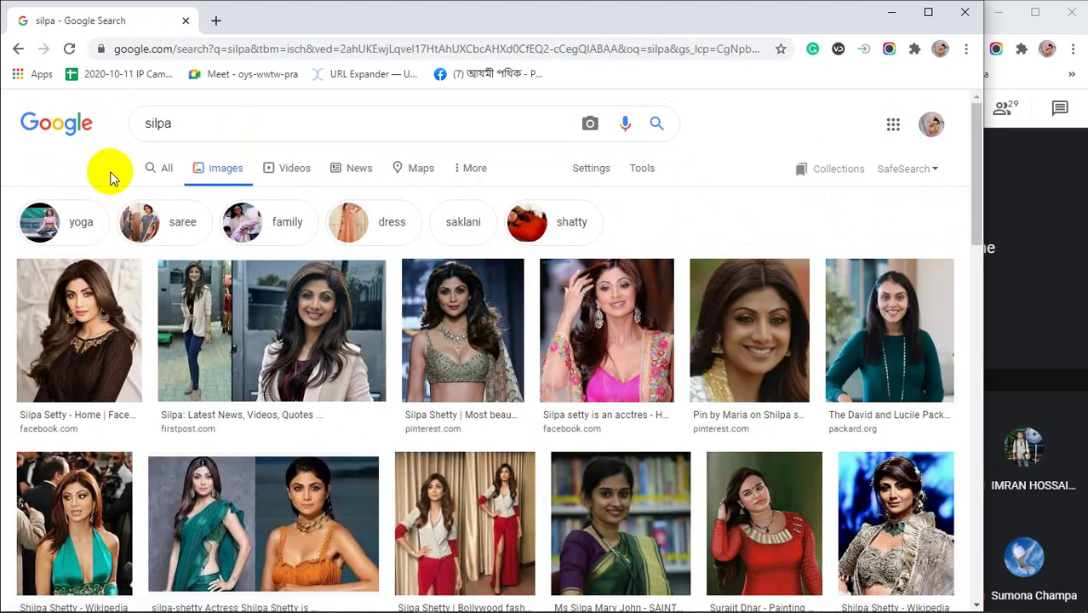
Browse related images from the first result and open the photo of Shilpa Shetty in a brown saree with a teal blouse.
click(75, 323)
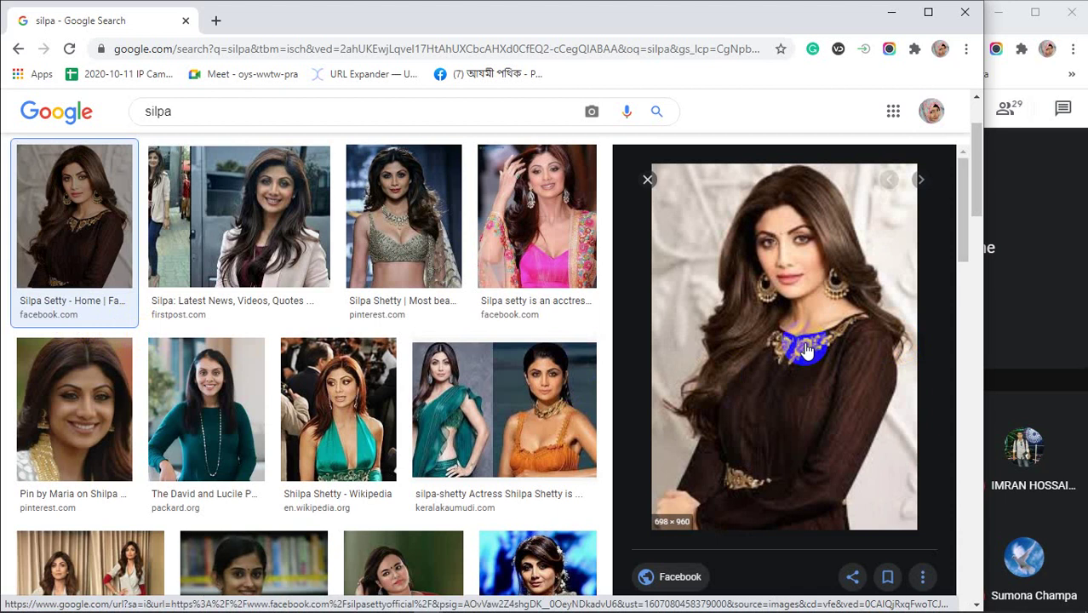
scroll(806, 349, down, 3)
scroll(805, 343, down, 1)
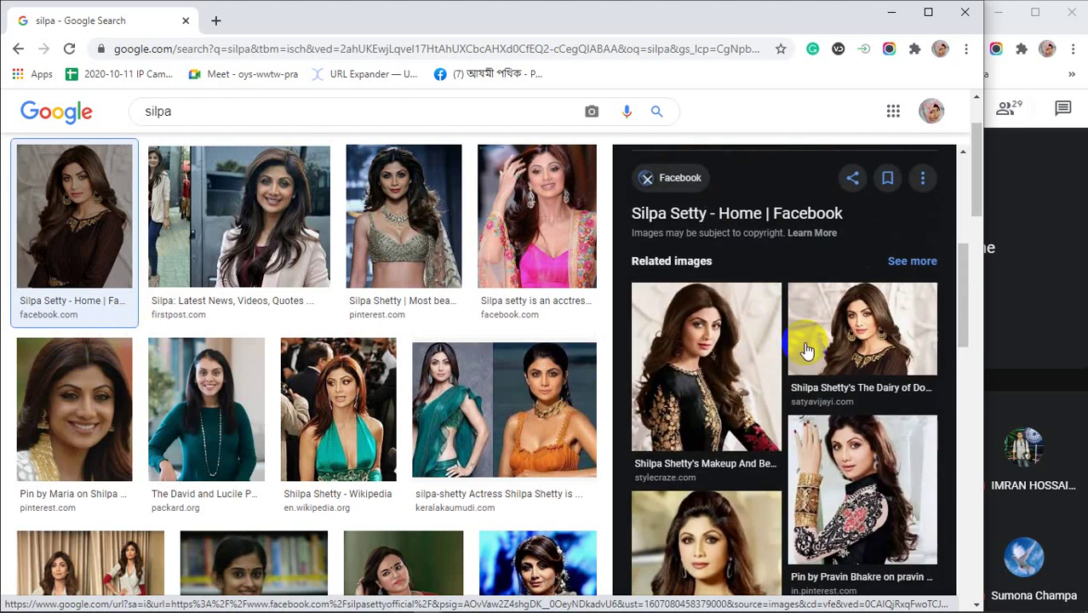
scroll(728, 294, down, 1)
click(728, 294)
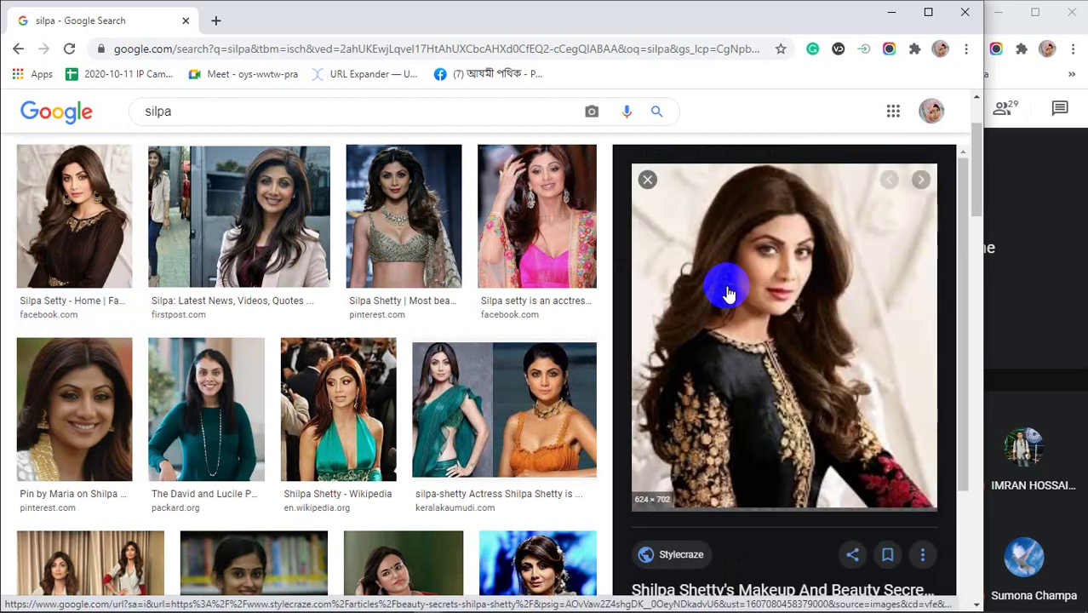
scroll(745, 321, down, 7)
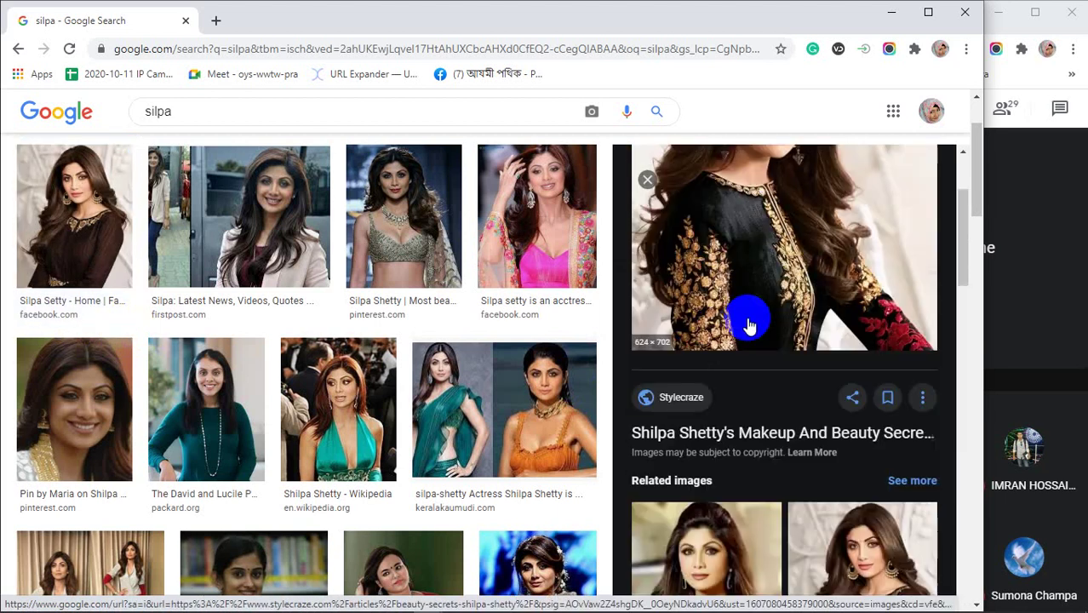
scroll(747, 317, down, 2)
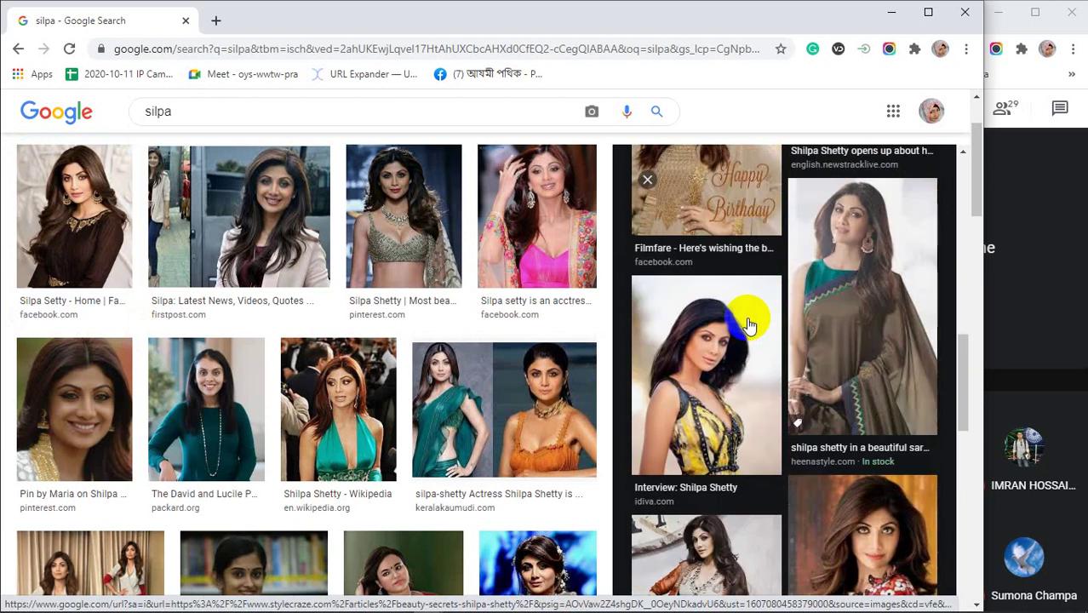
click(859, 315)
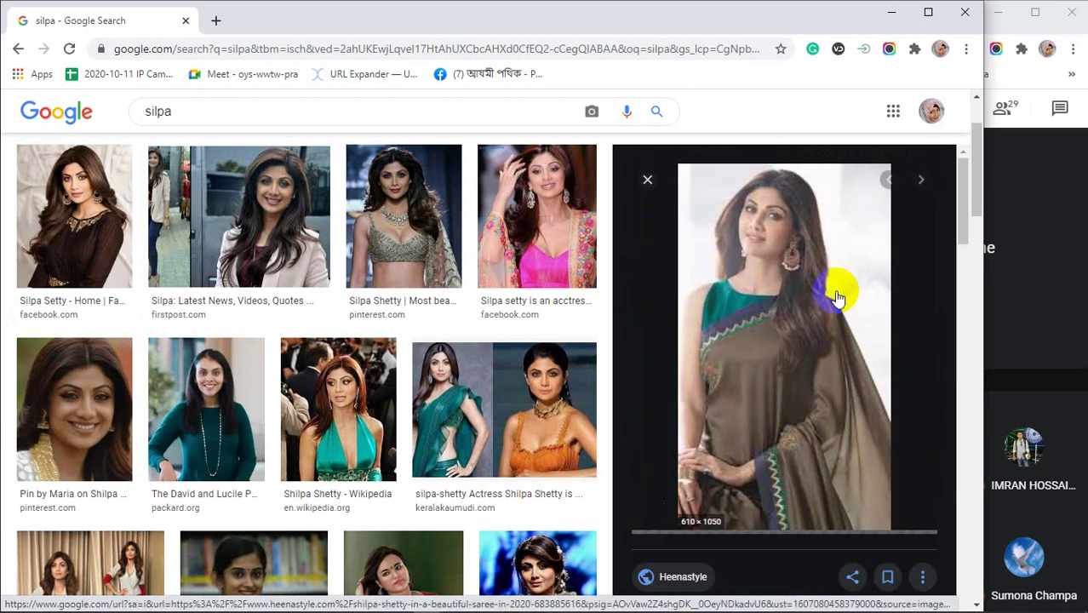
right_click(766, 268)
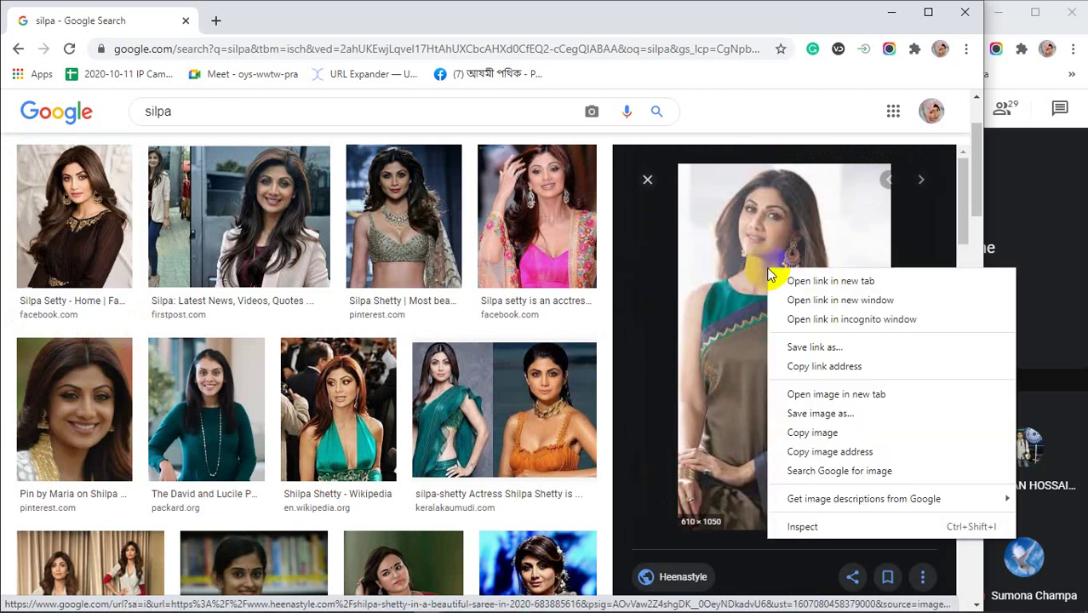
click(813, 432)
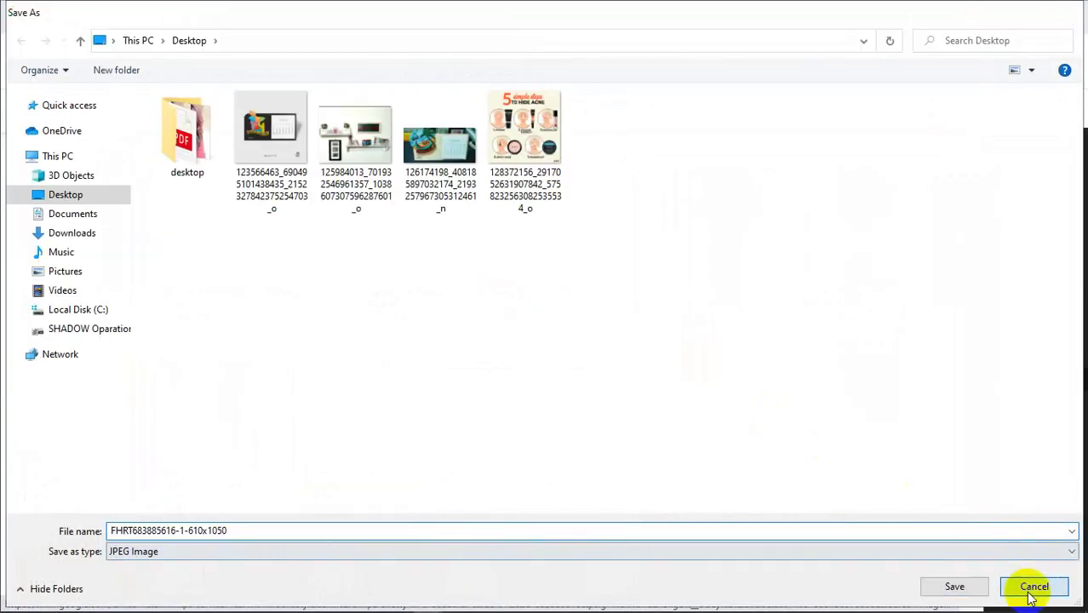
click(1029, 596)
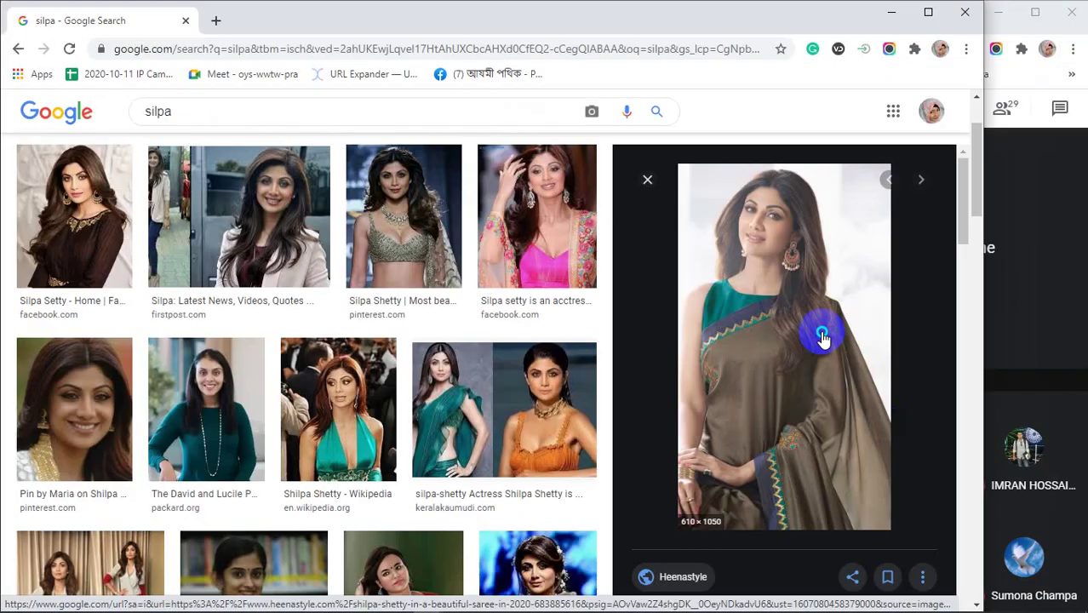
Copy the previewed Heenastyle saree photo into the class 25 document in Photoshop and return to the image results in Chrome.
right_click(821, 335)
click(862, 494)
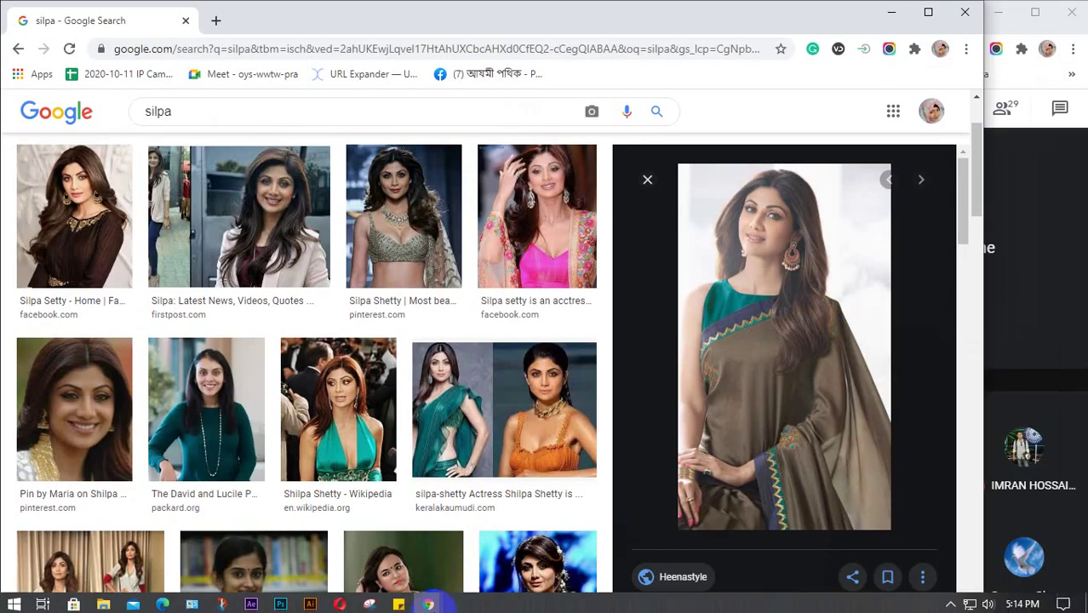
click(283, 601)
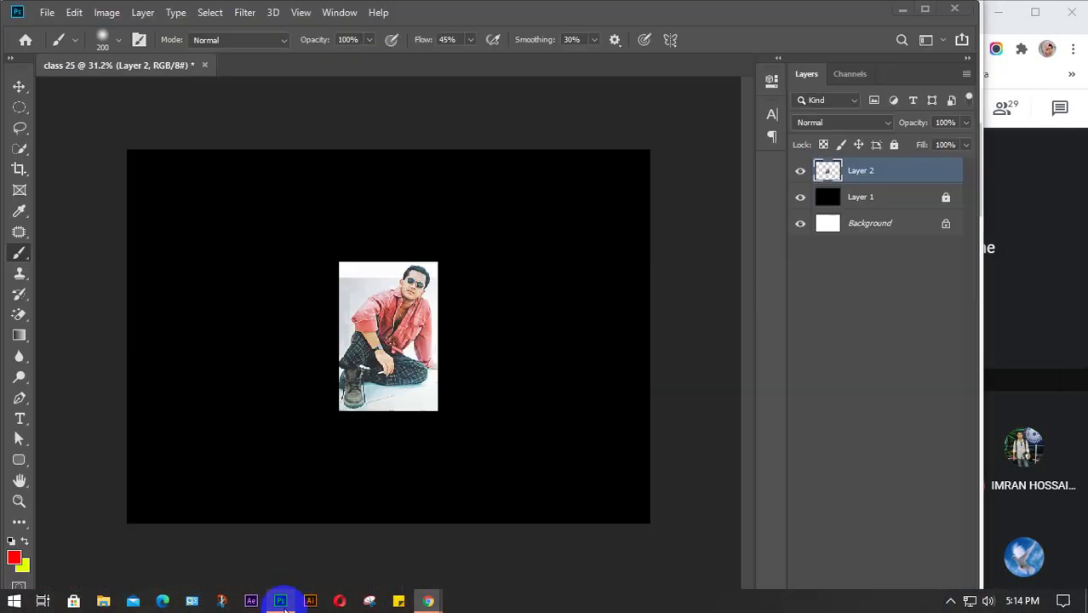
key(ctrl+v)
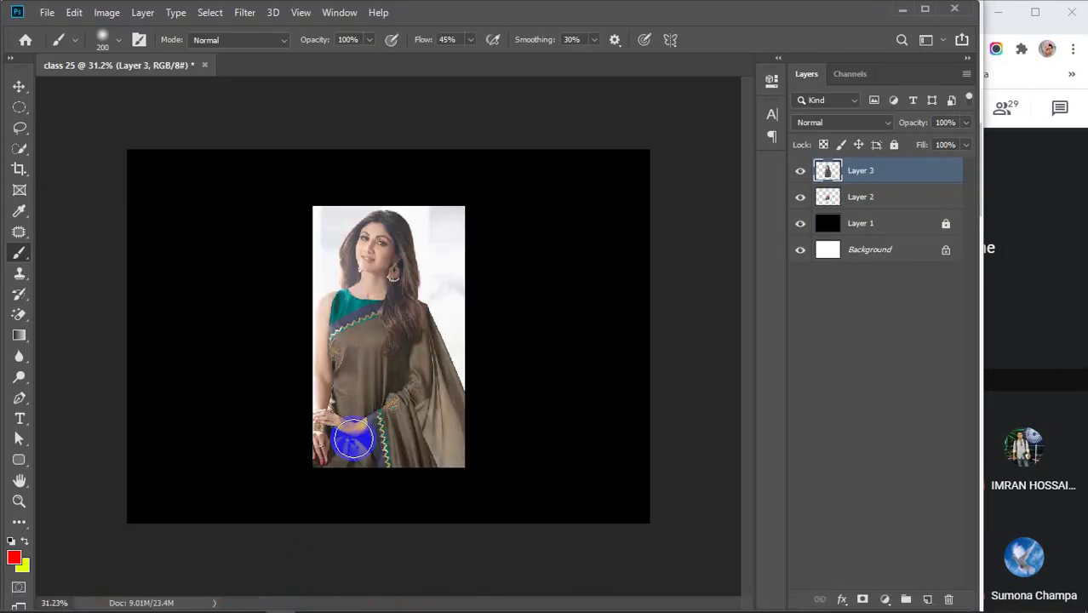
mouse_move(428, 601)
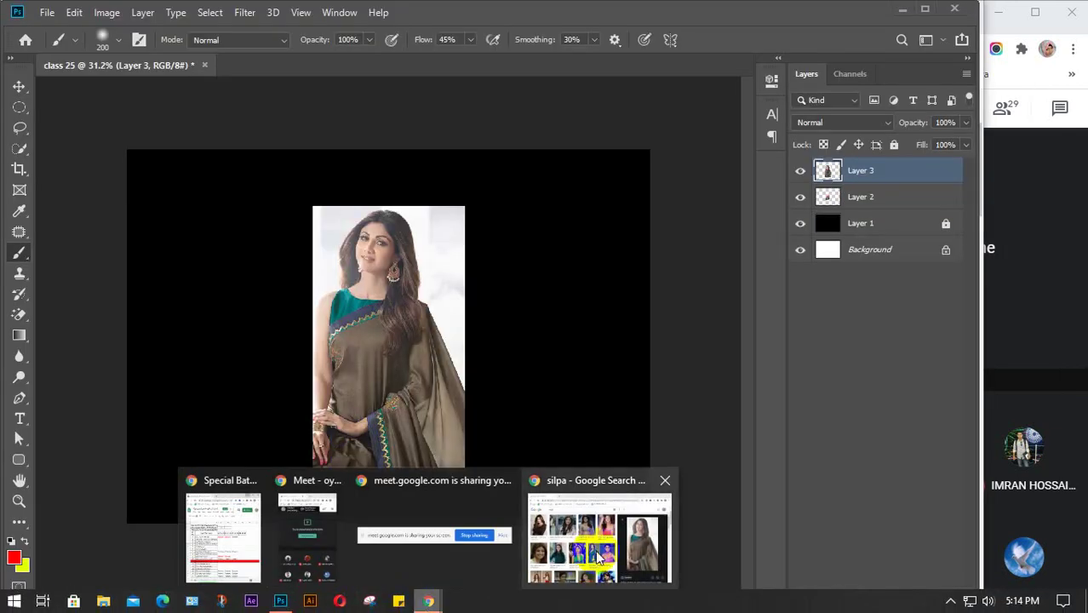
click(596, 545)
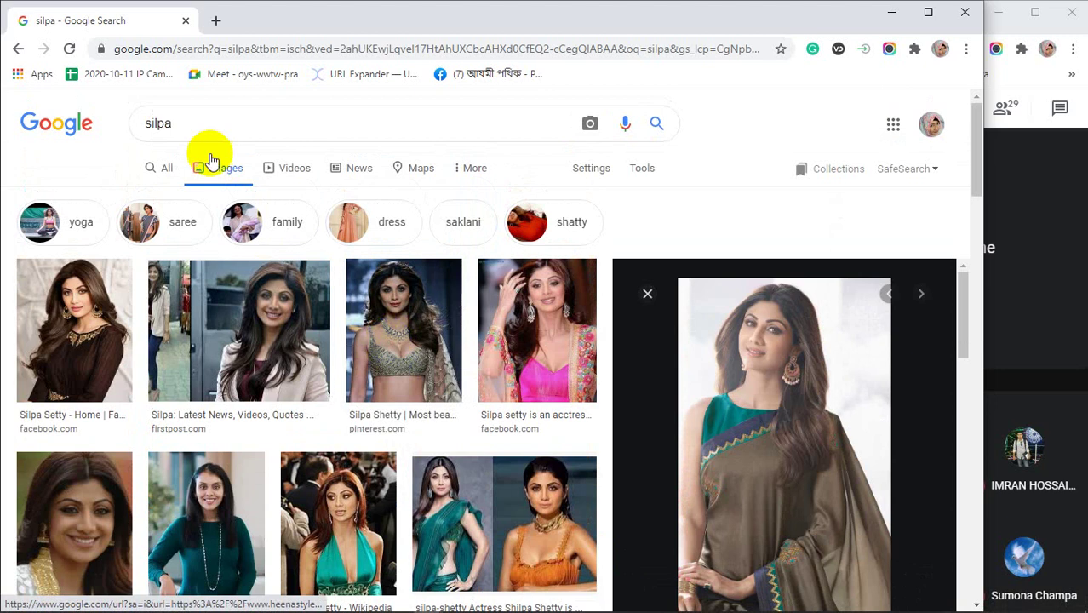
drag(192, 124, 132, 122)
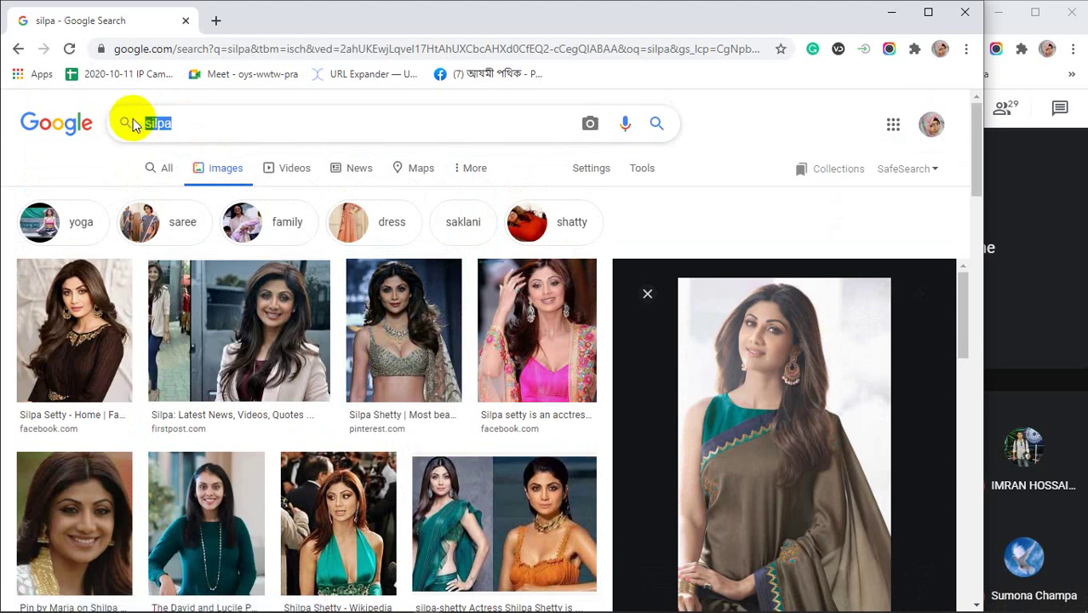
text(actr)
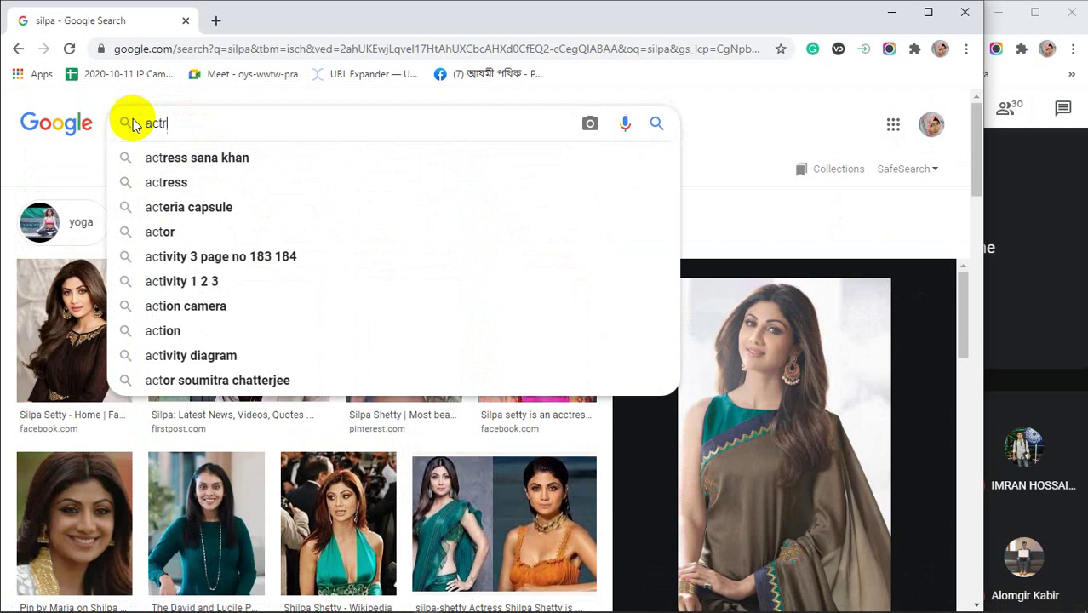
text(ess)
key(Return)
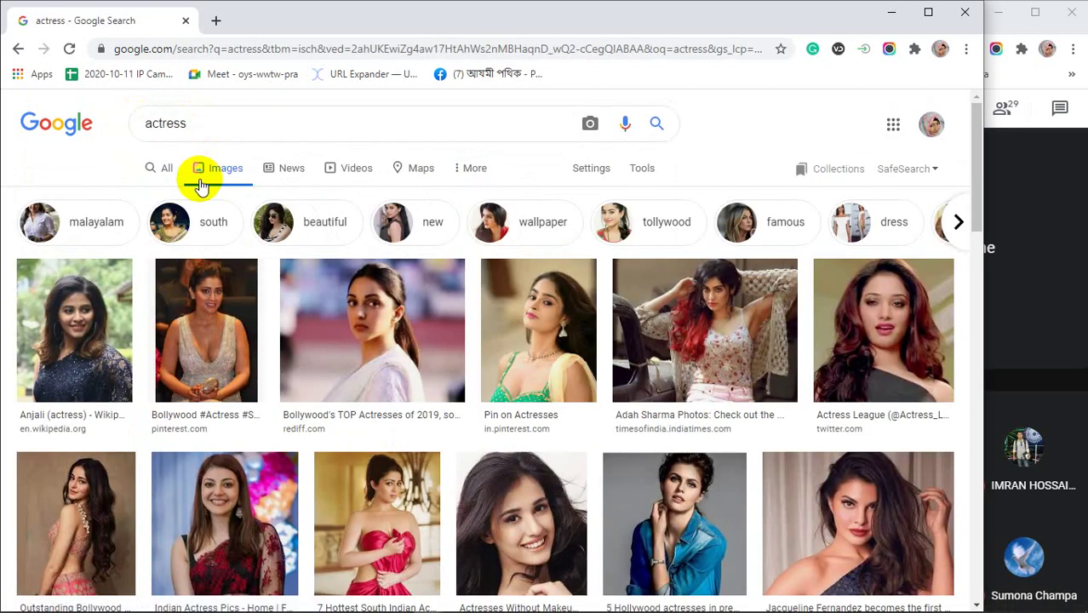
click(99, 345)
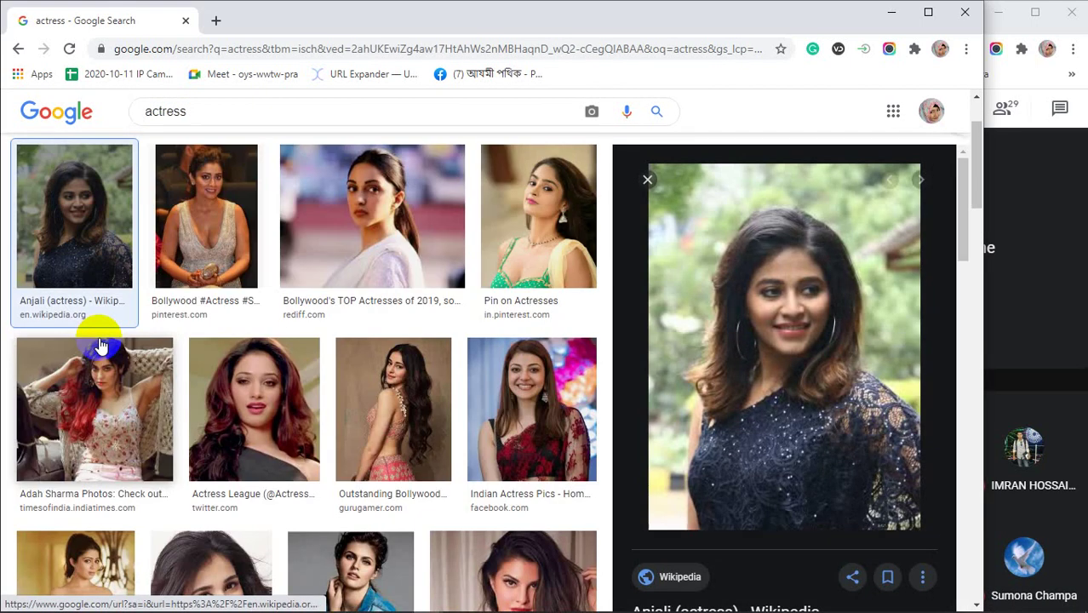
click(20, 49)
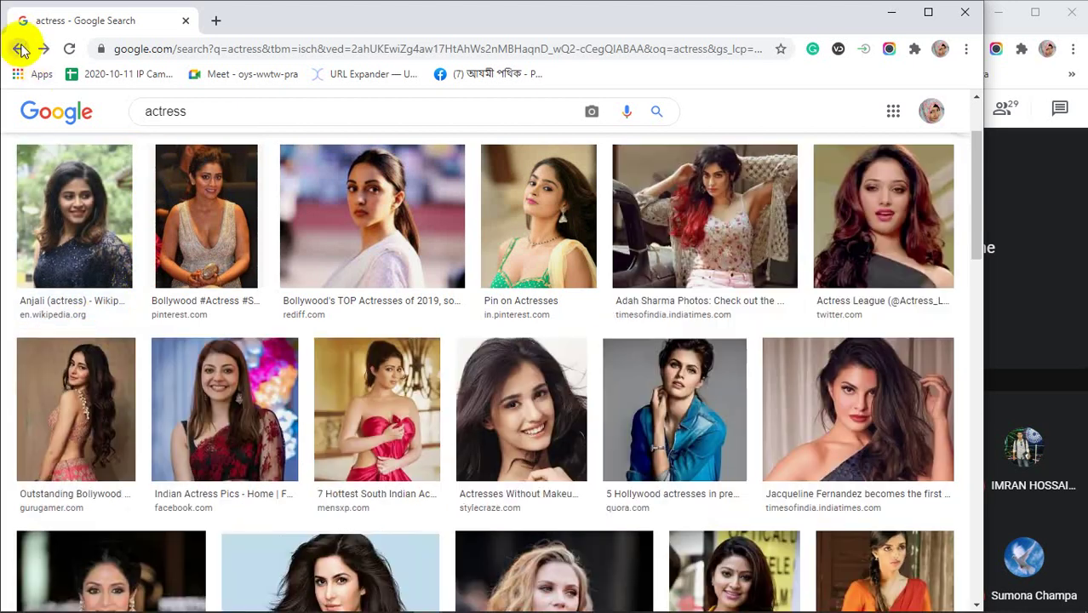
click(20, 49)
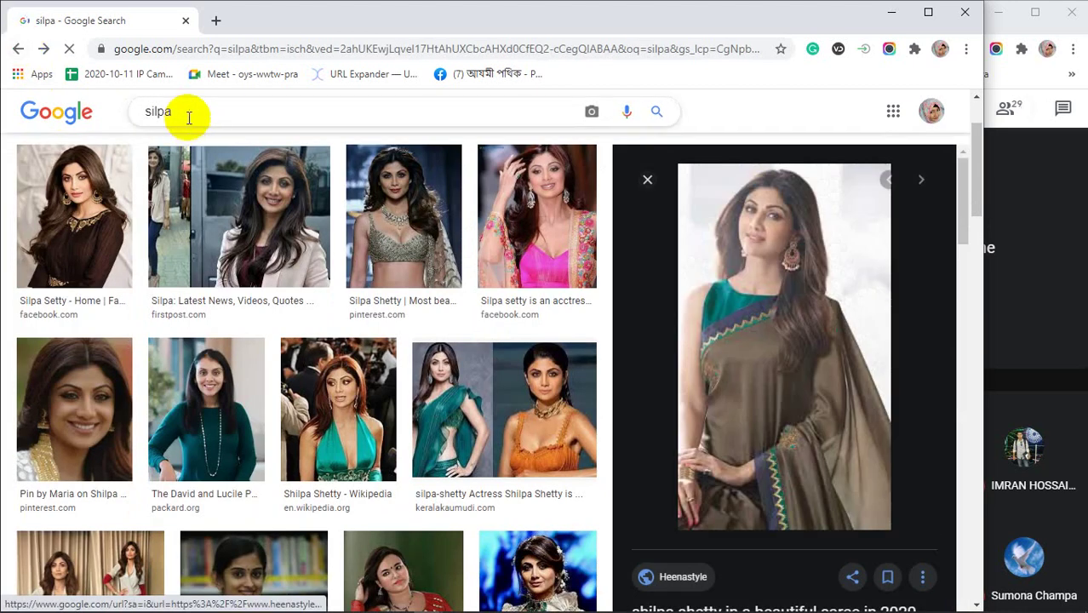
Replace the image search term with "actor" and run the search.
drag(187, 115, 134, 116)
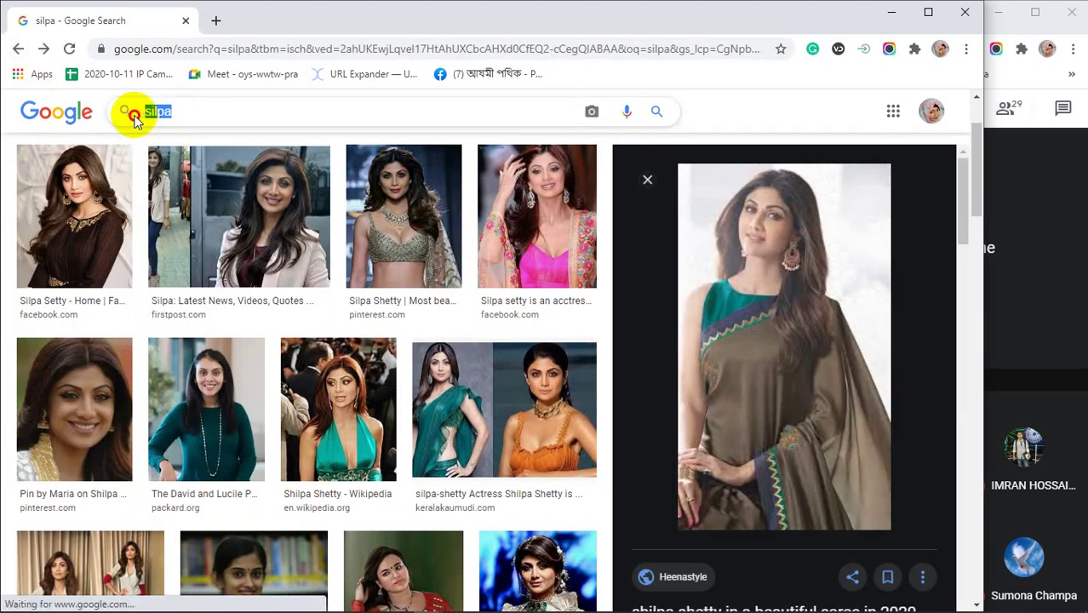
text(acto)
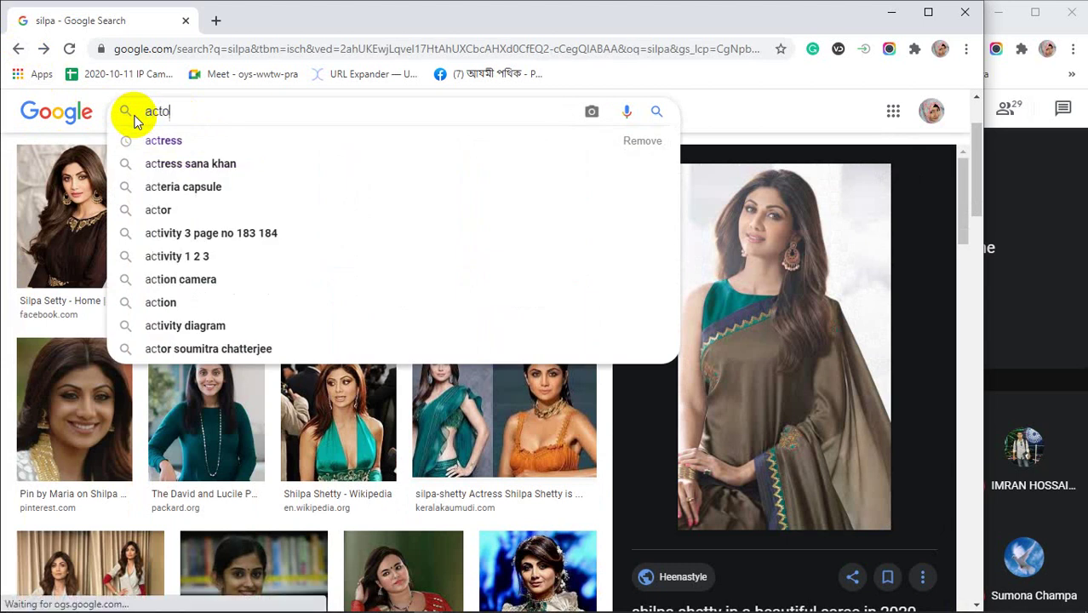
text(r)
key(Return)
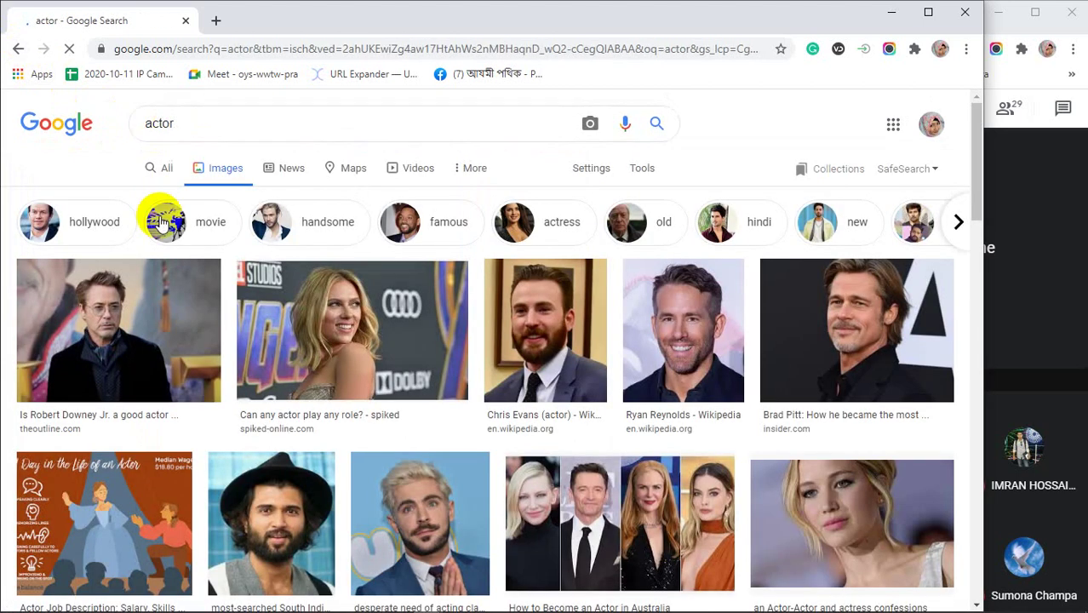
Copy the Pinterest photo of the man in the blue T-shirt and paste it into the class 25 document in Photoshop.
click(91, 328)
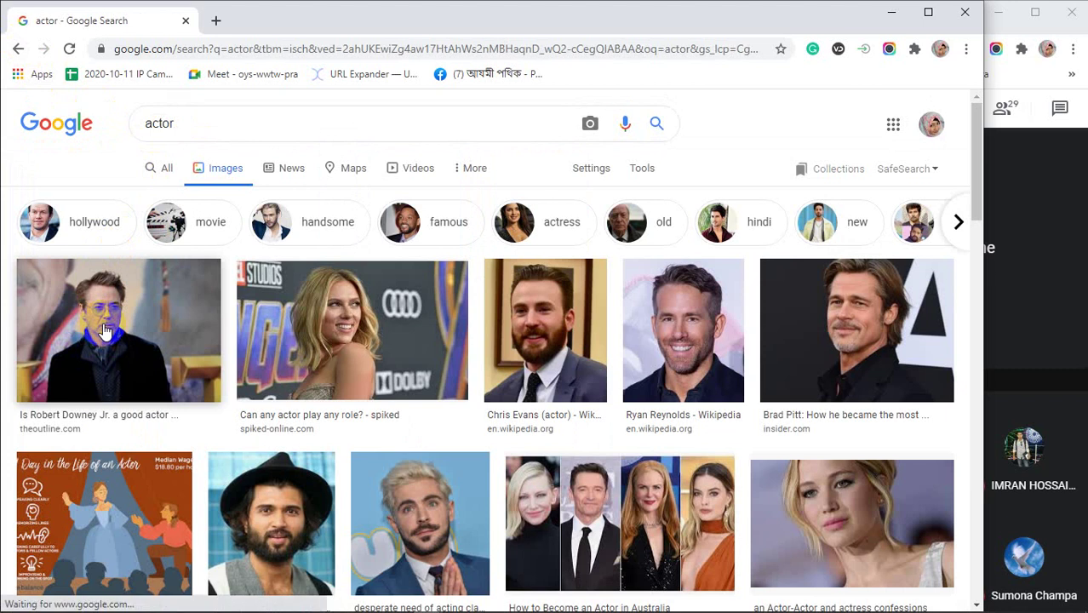
scroll(102, 331, down, 4)
scroll(103, 330, down, 1)
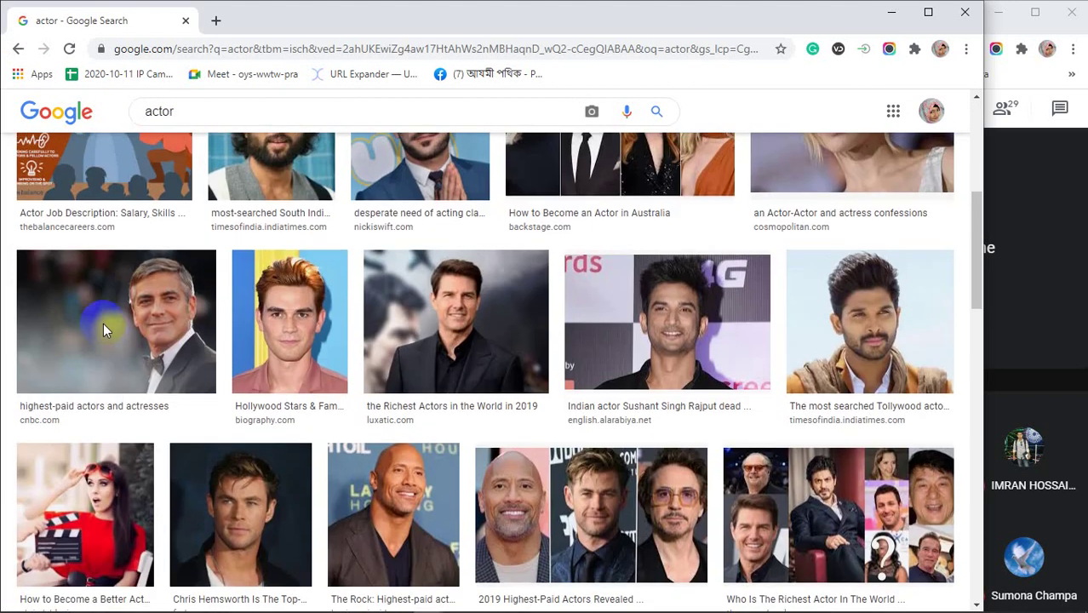
scroll(103, 330, down, 2)
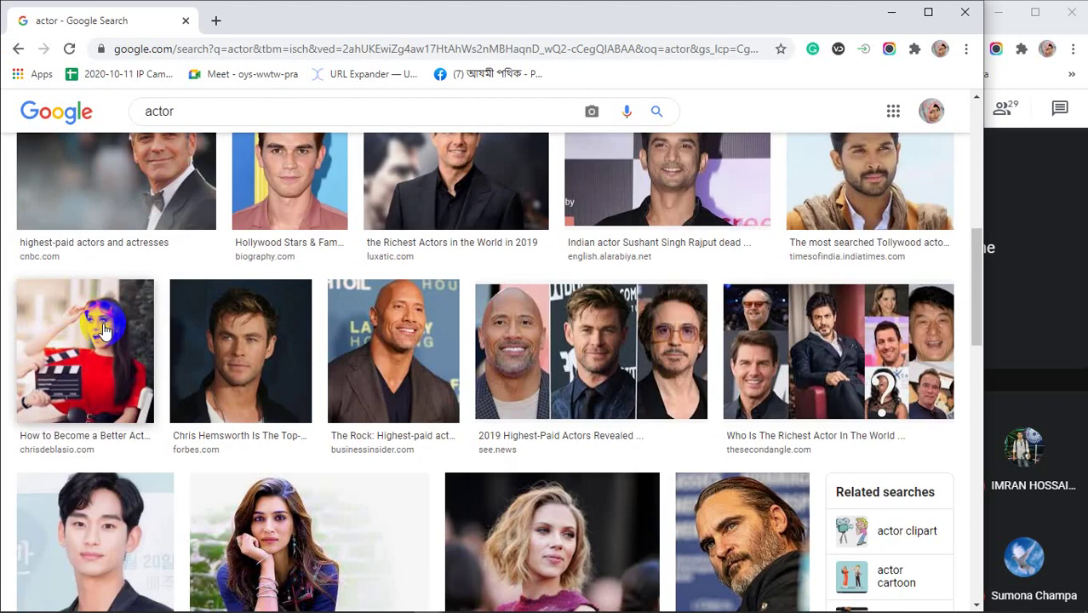
scroll(103, 331, down, 2)
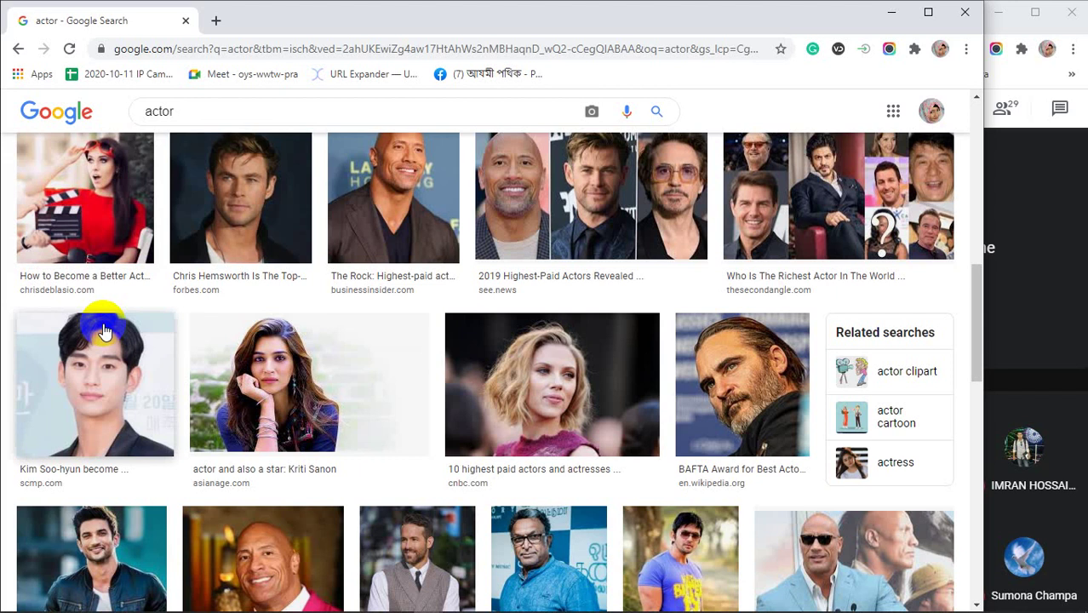
scroll(103, 330, down, 2)
scroll(103, 330, down, 2)
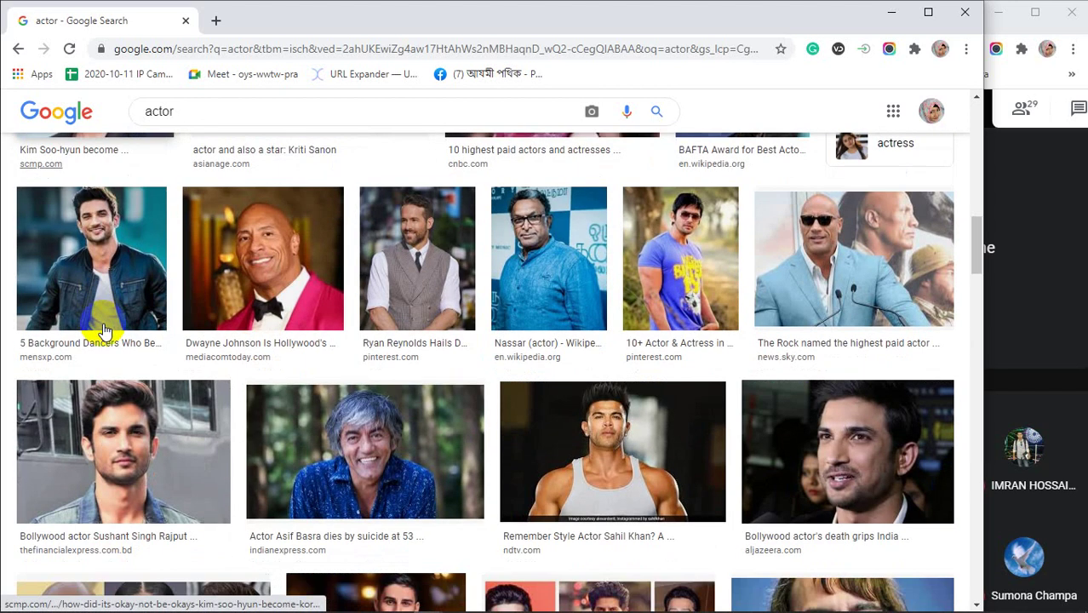
click(662, 266)
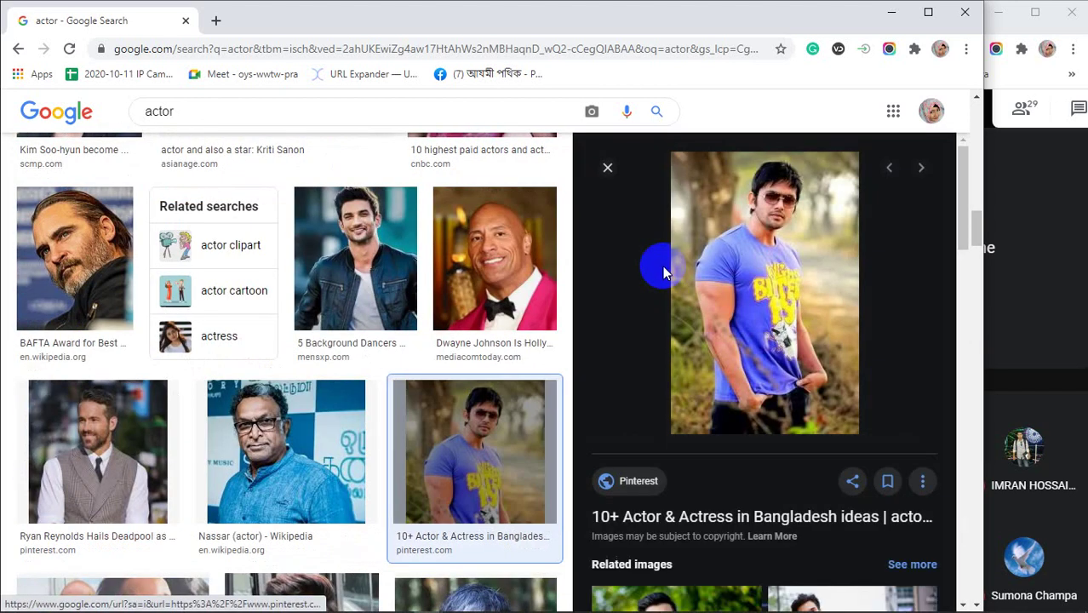
right_click(759, 238)
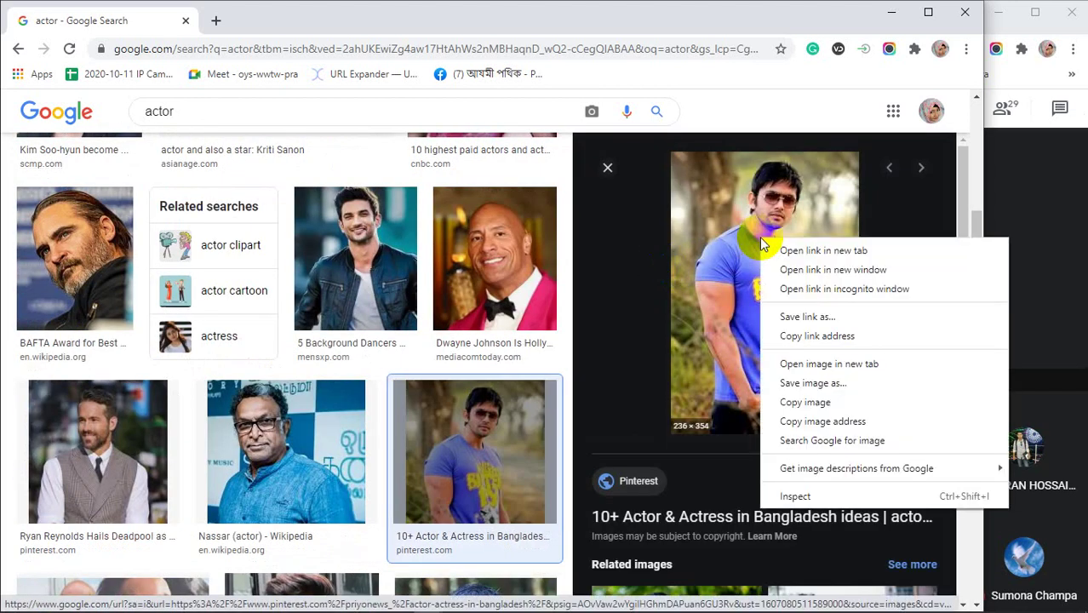
click(817, 404)
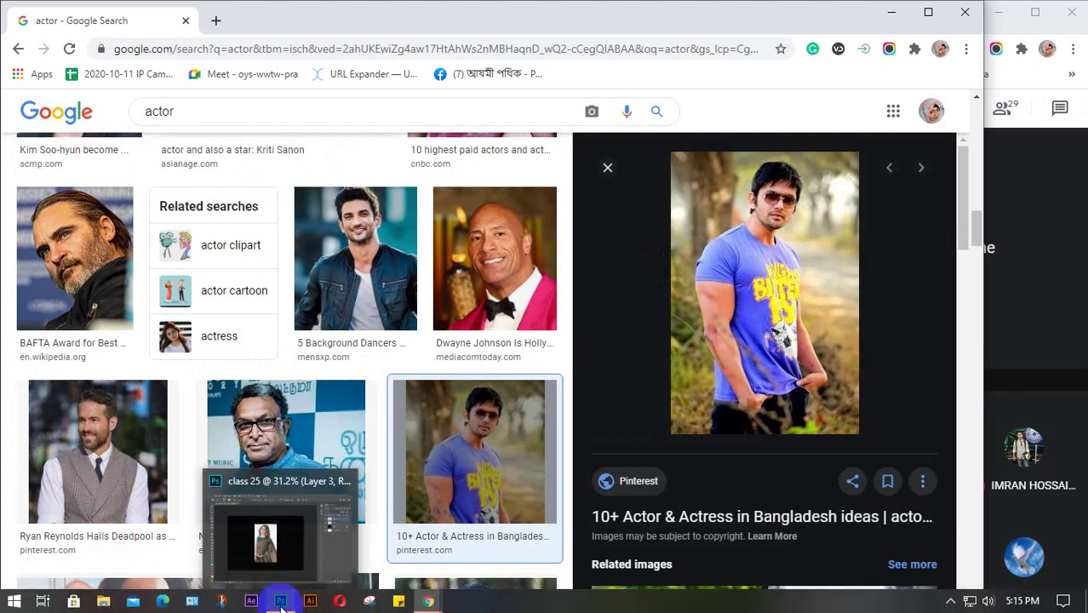
click(281, 603)
key(ctrl+v)
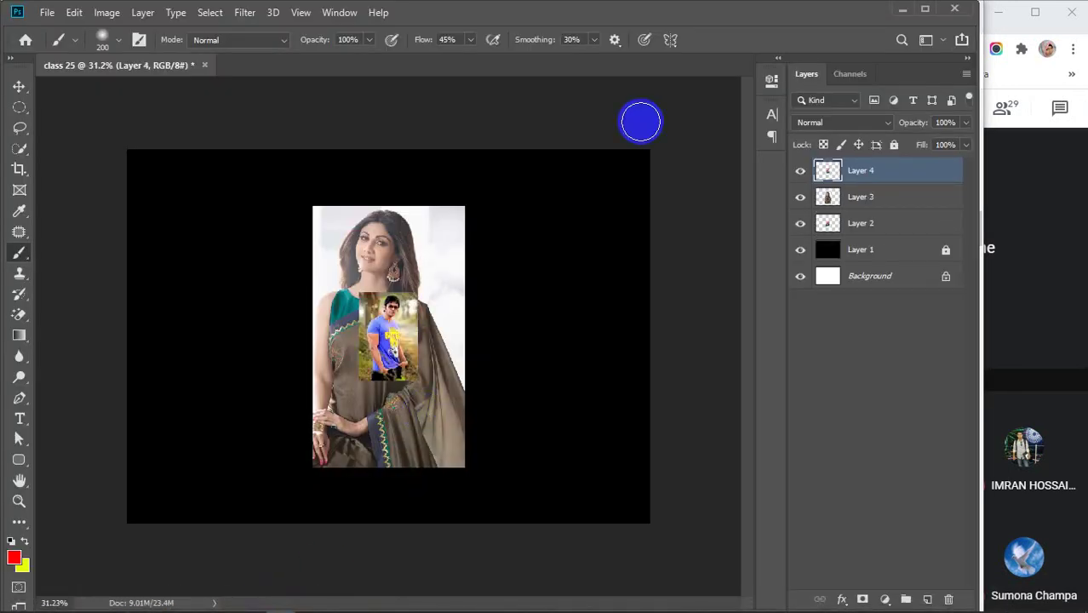
Copy the Wikipedia photo of Nassar (actor) from the image results in Chrome and paste it into the class 25 document in Photoshop.
click(897, 11)
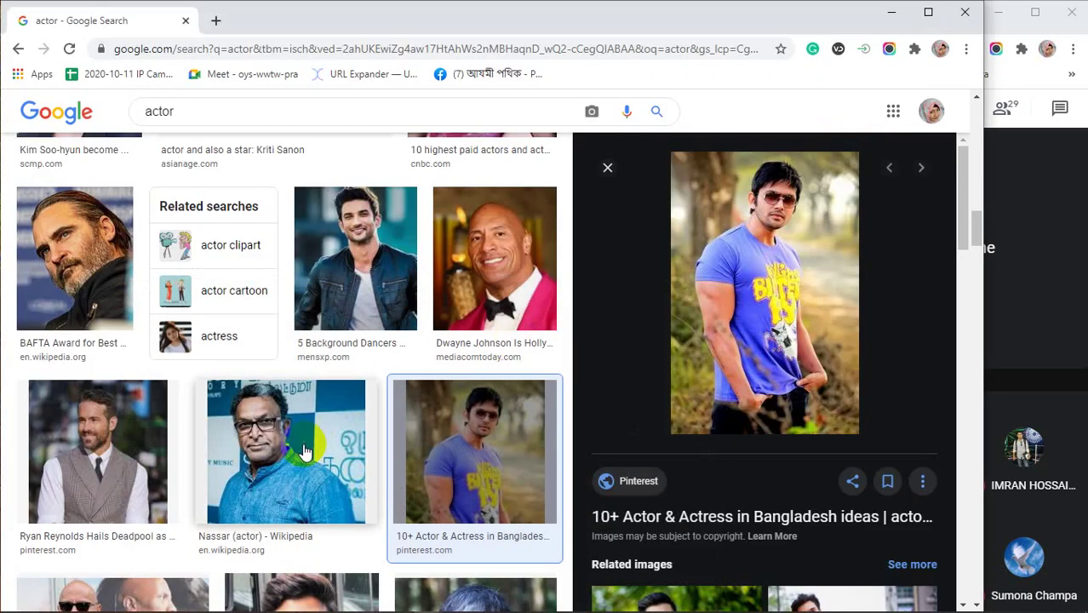
scroll(304, 460, down, 3)
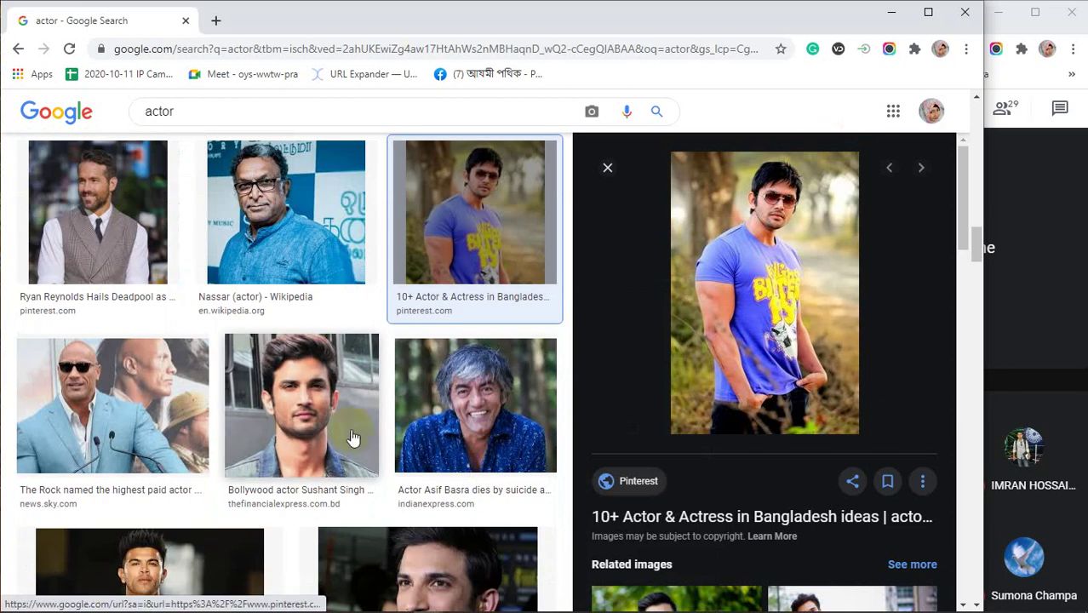
scroll(290, 410, up, 1)
click(281, 306)
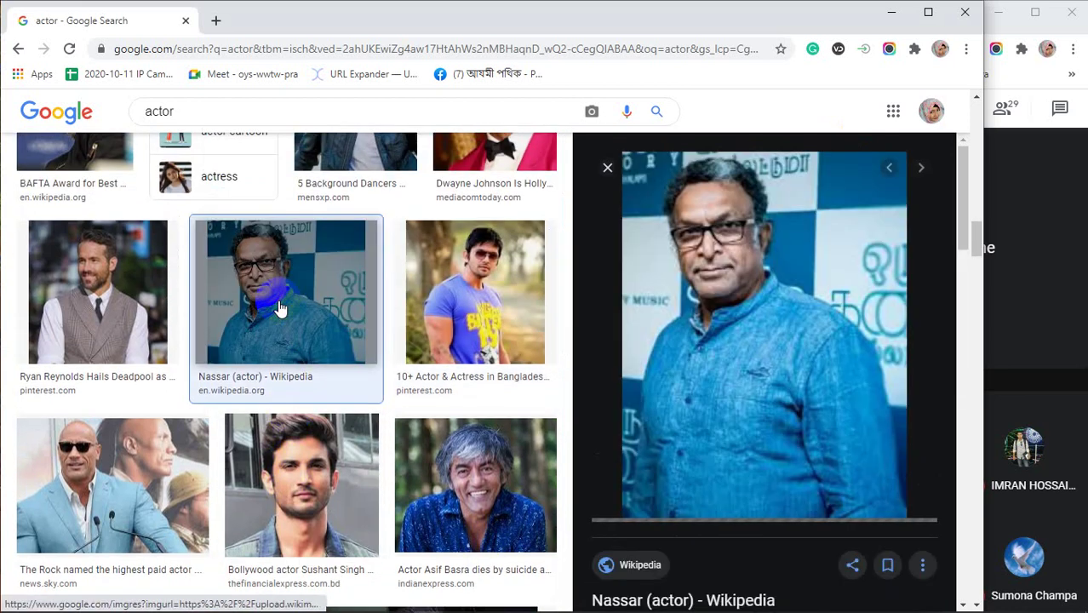
scroll(800, 352, down, 6)
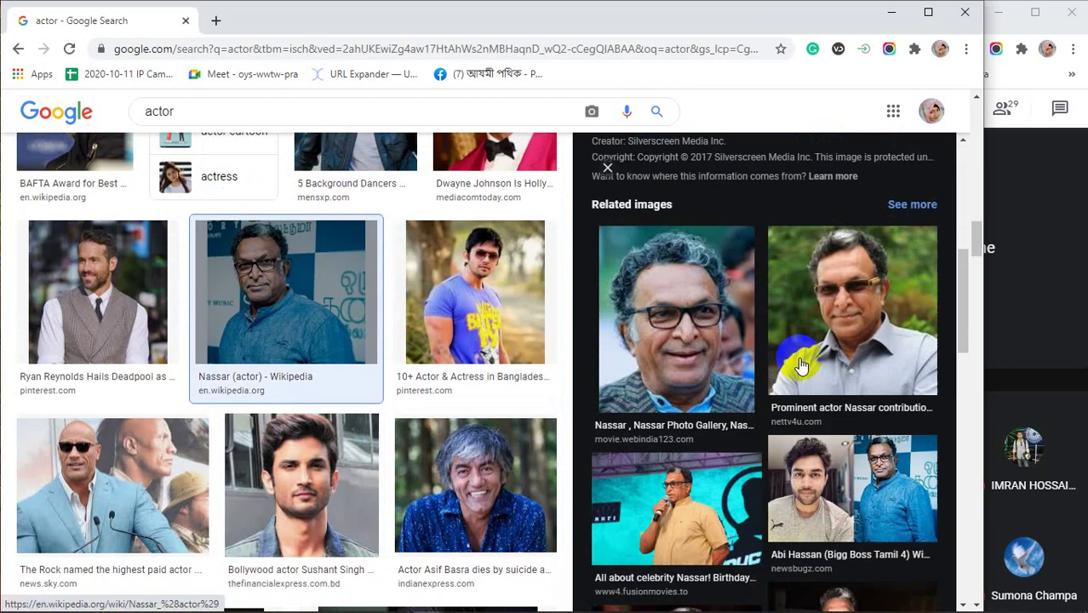
scroll(800, 364, down, 3)
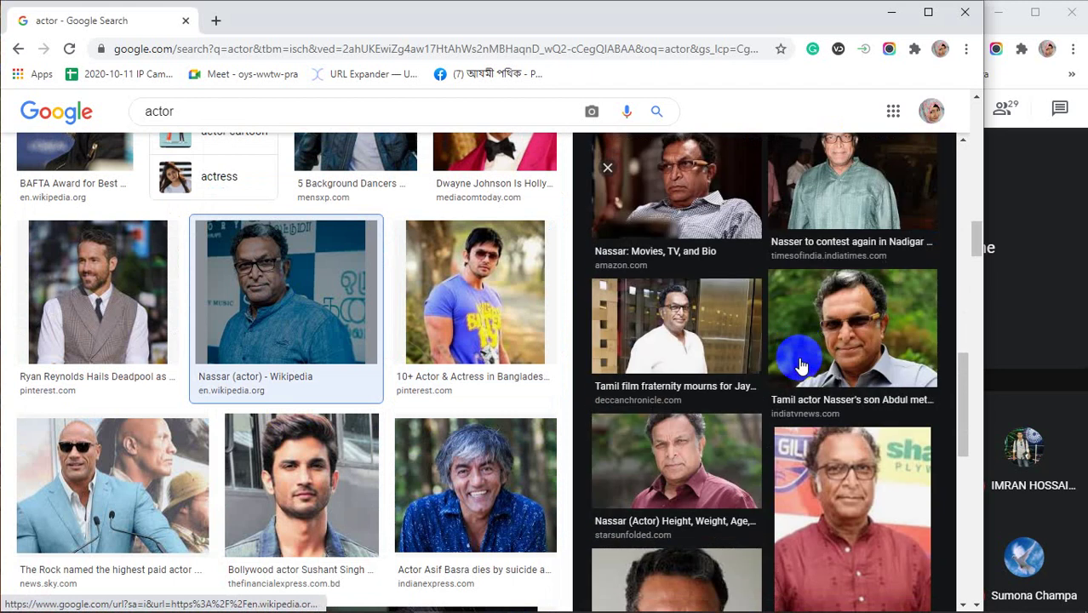
scroll(801, 361, up, 10)
right_click(733, 238)
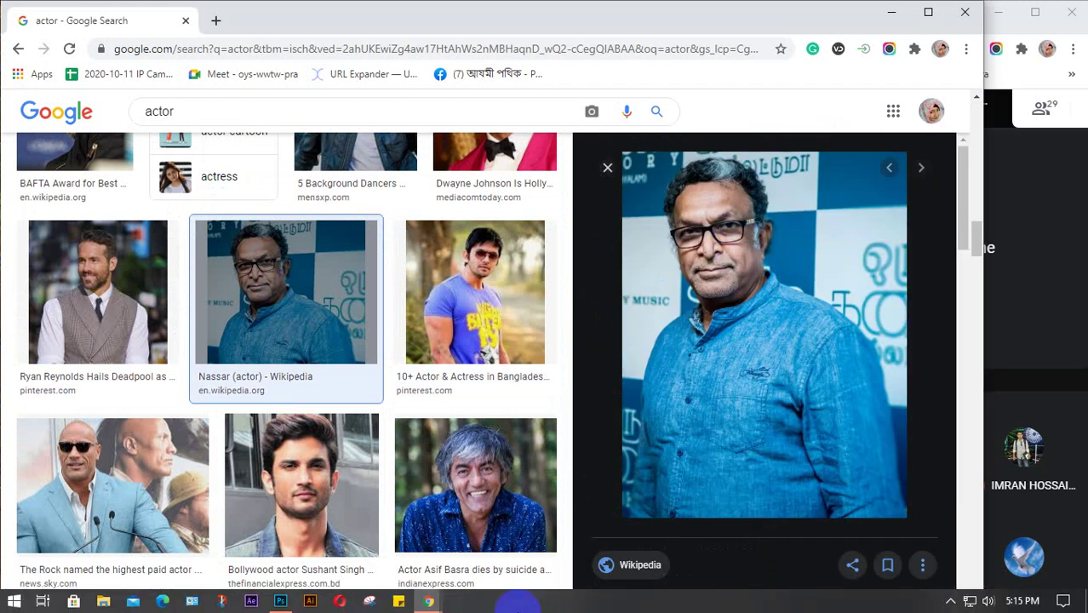
click(280, 601)
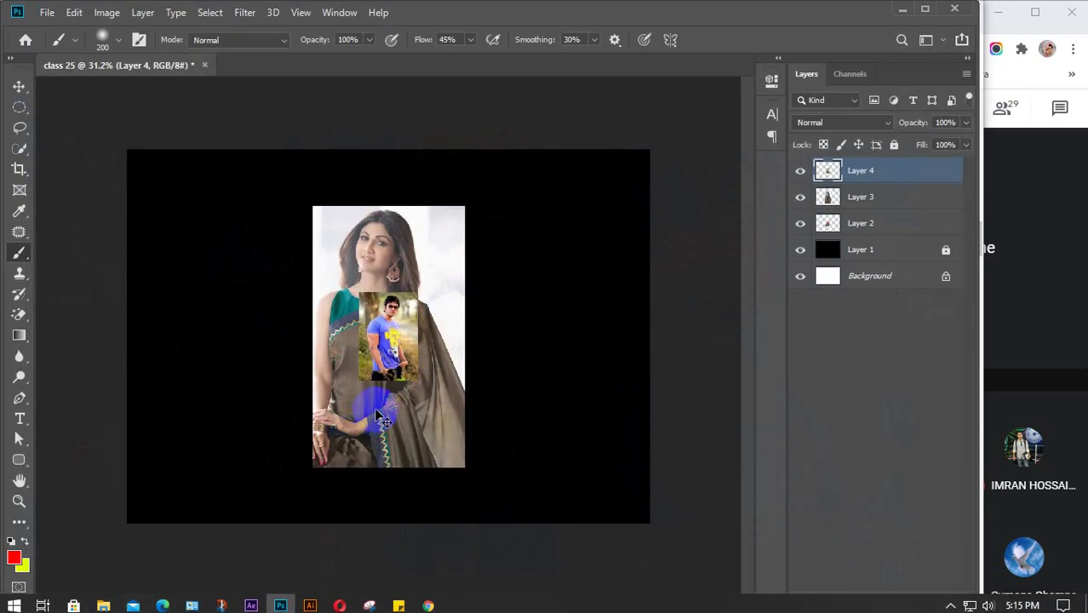
key(ctrl+v)
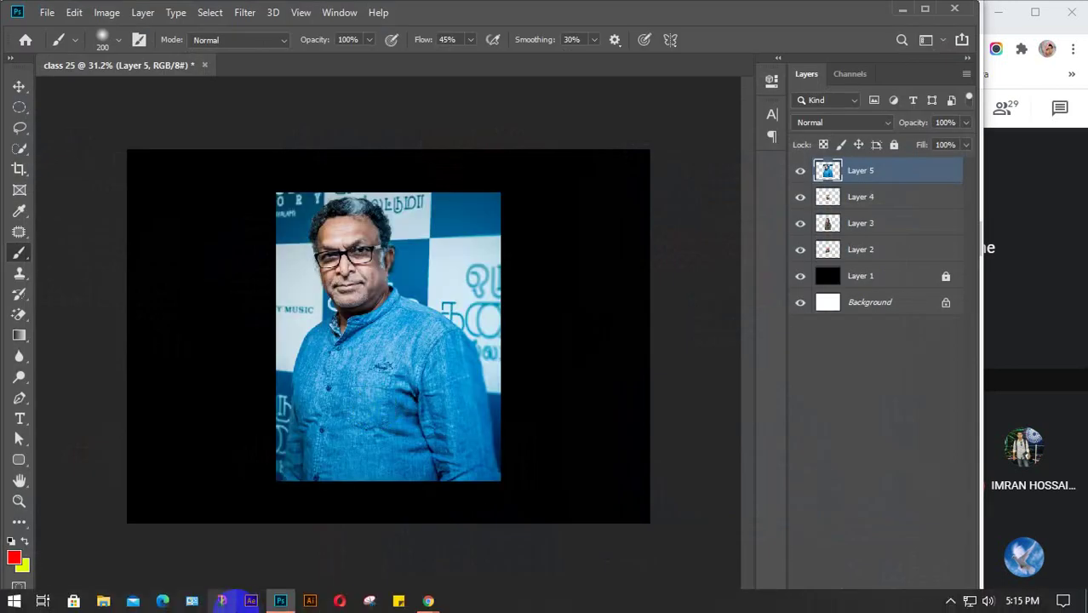
Switch to the Google Images window in Chrome and look through more of the actor photos.
mouse_move(428, 602)
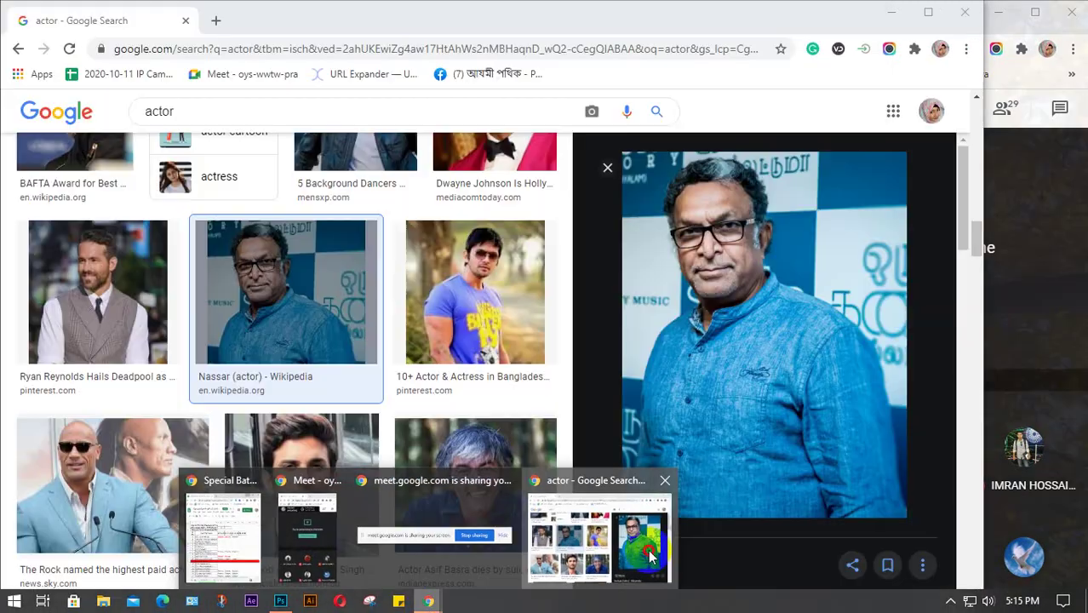
click(596, 518)
scroll(290, 381, down, 3)
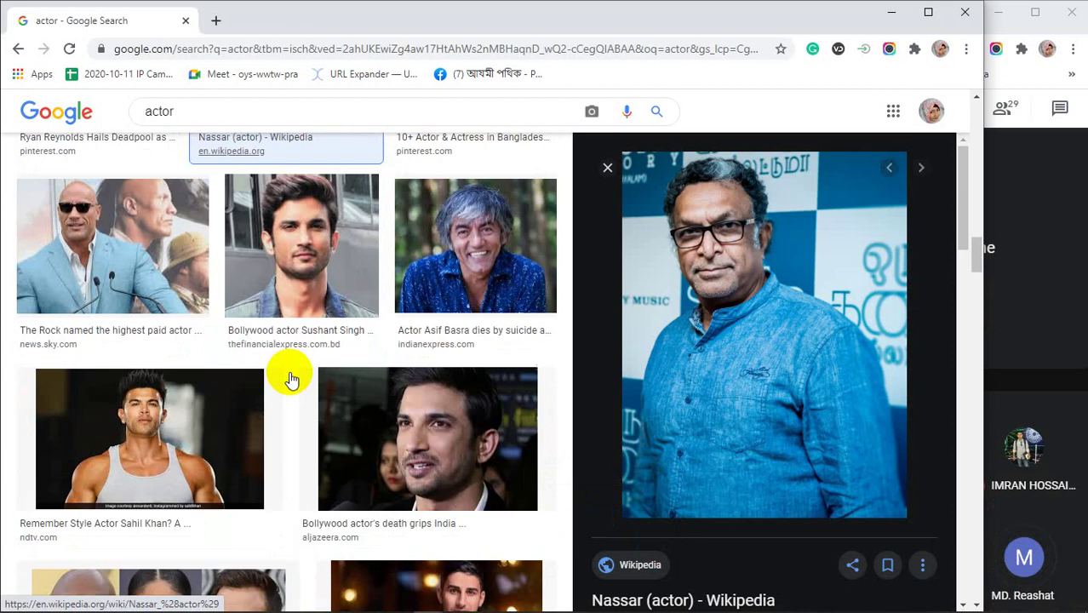
scroll(291, 380, down, 2)
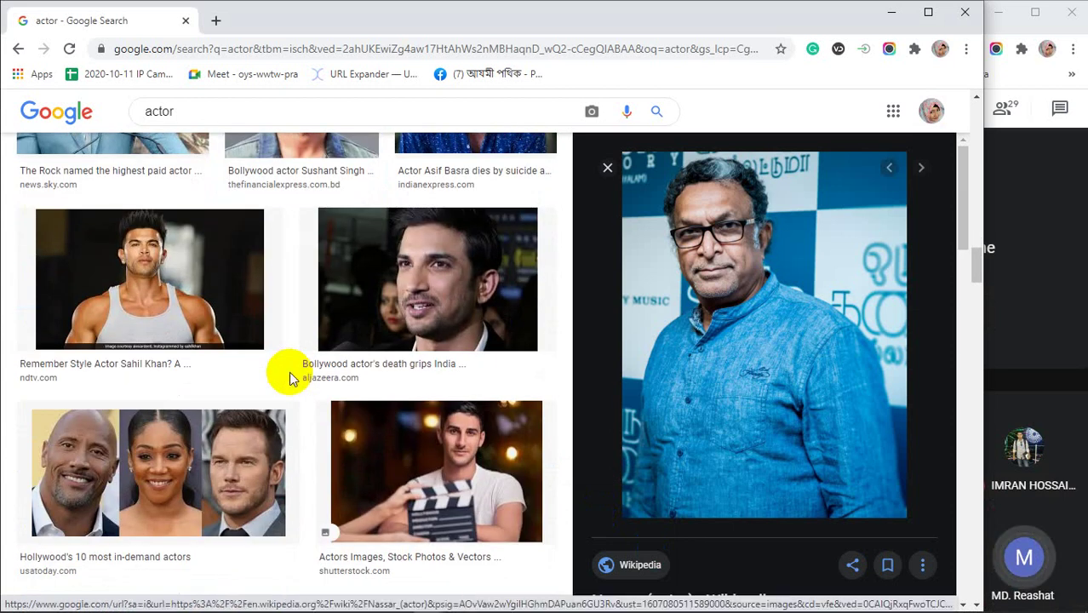
scroll(289, 374, down, 3)
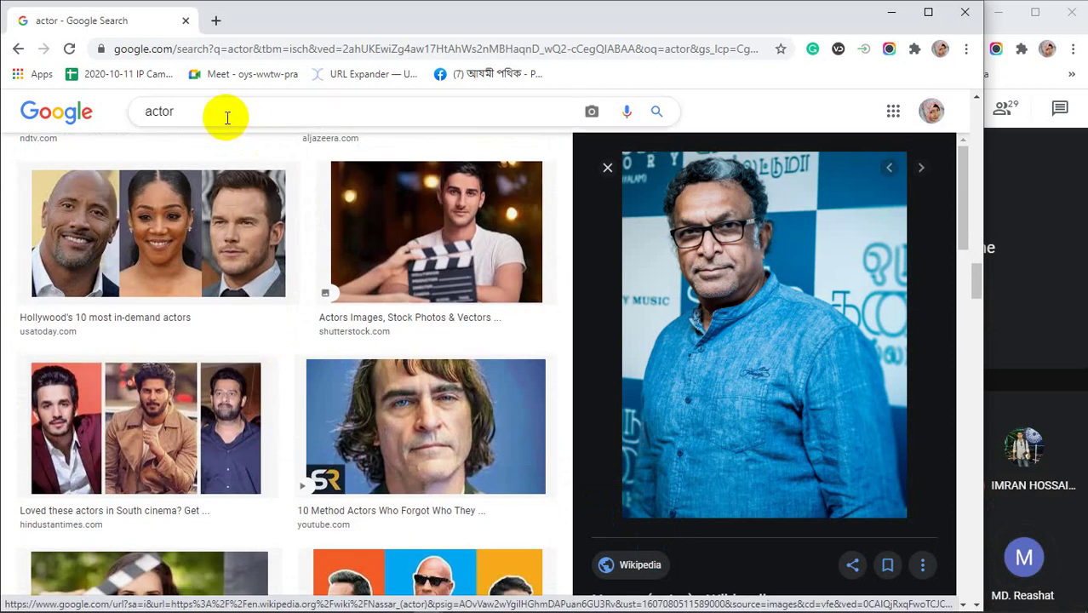
drag(223, 114, 122, 109)
text(au)
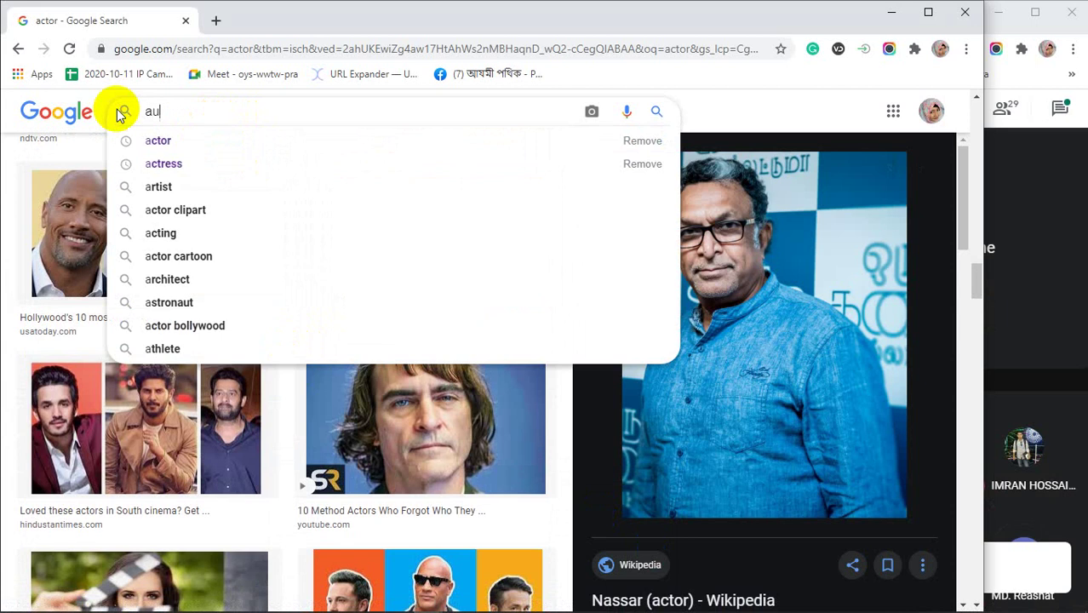
text(thor c)
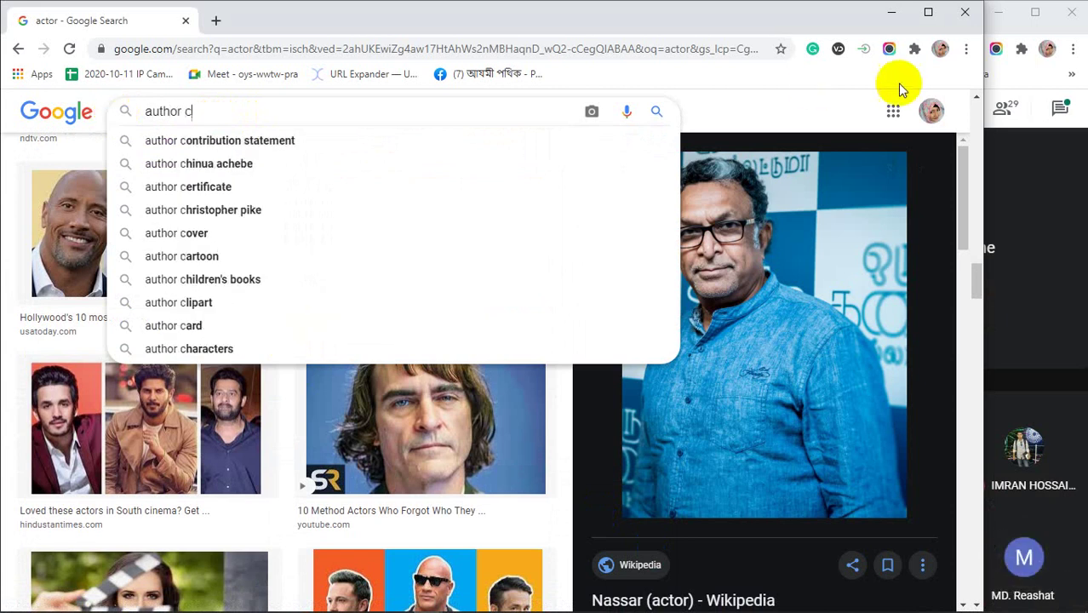
Copy the name "Arthur Fleck" from the Google Meet chat and run an image search for it in the Google window.
click(1060, 108)
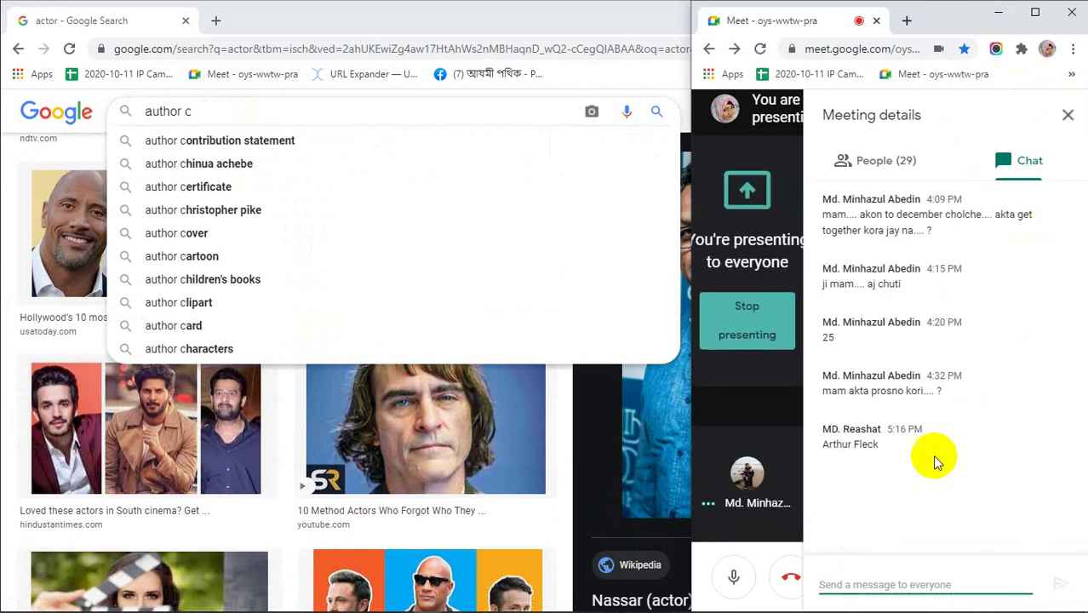
drag(889, 446, 827, 447)
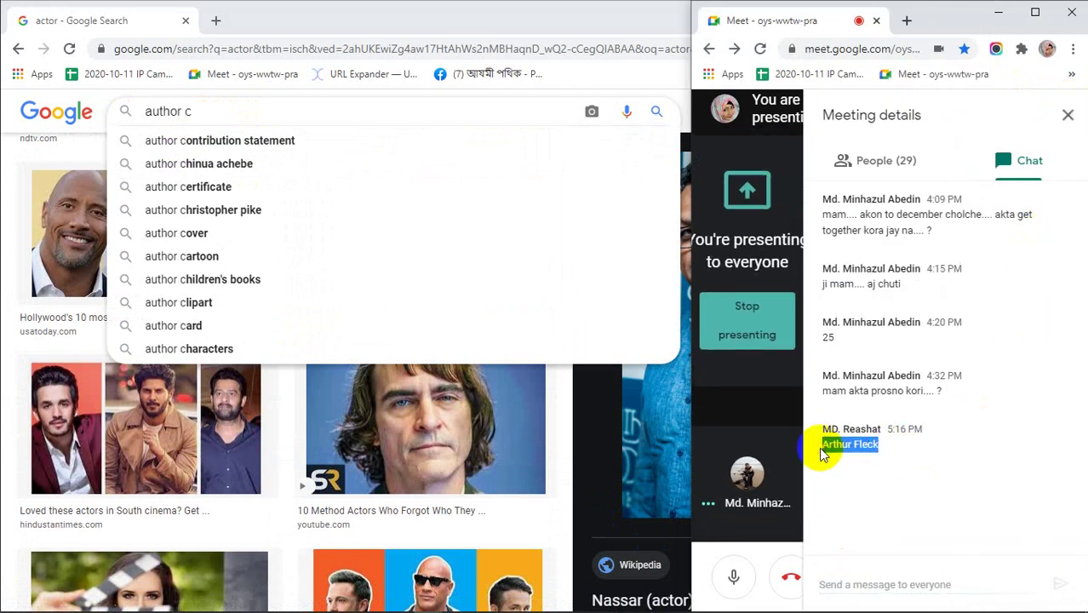
drag(213, 110, 98, 117)
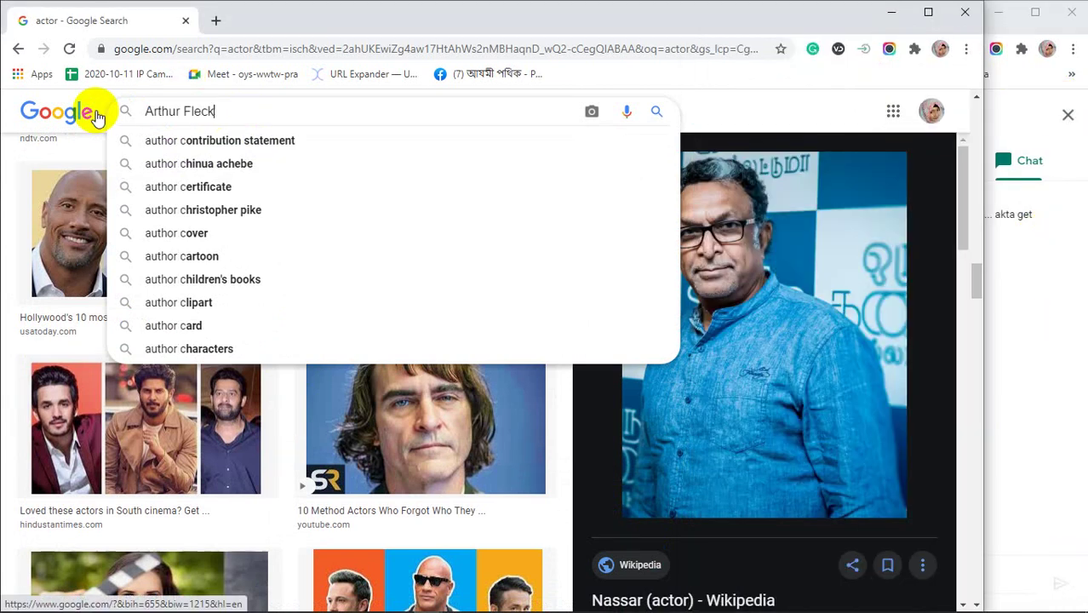
key(Return)
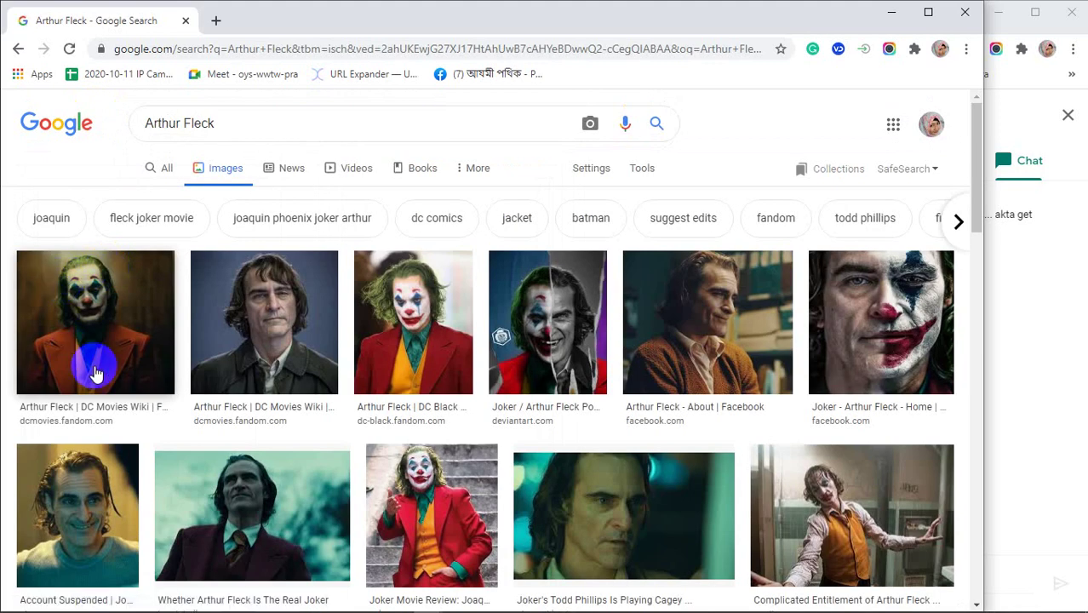
Open the Vulture Joker photo, preview the full-length Pinterest Joker staircase photo from its related images, and copy that image.
scroll(223, 396, down, 1)
scroll(223, 396, down, 2)
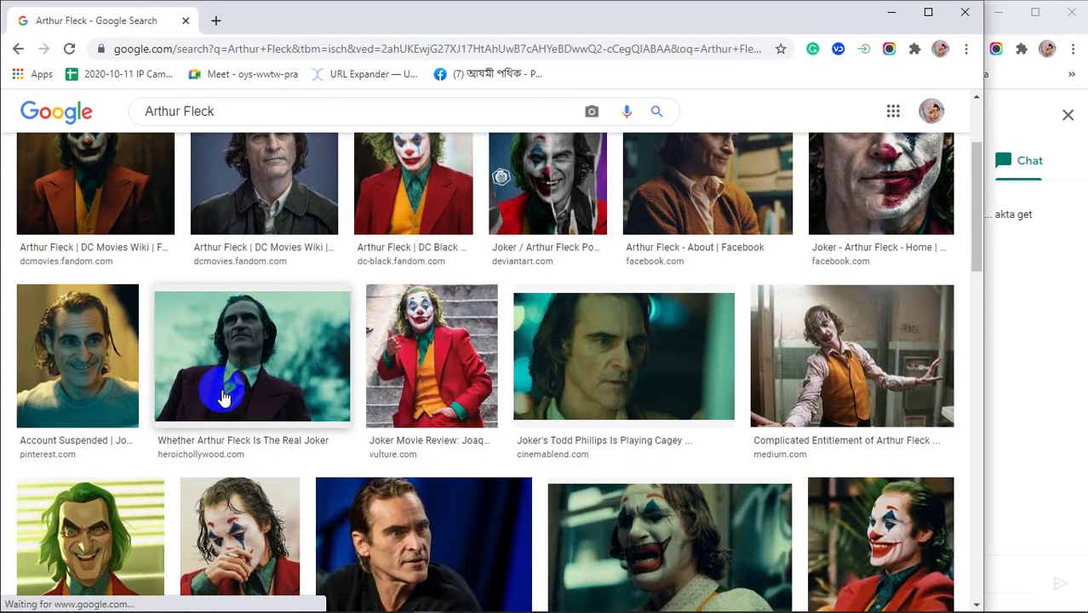
click(441, 356)
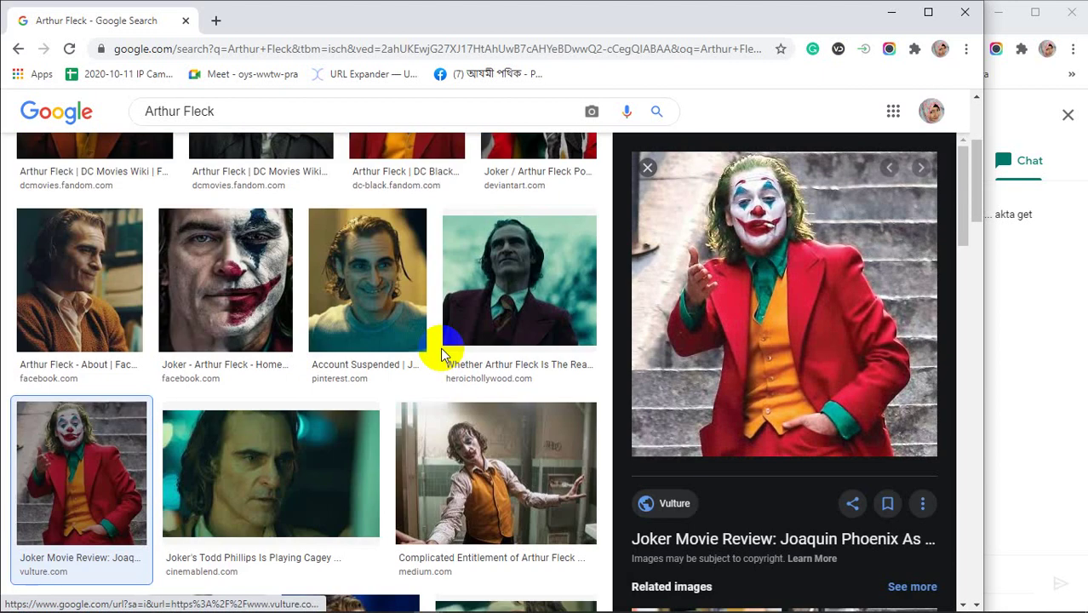
scroll(742, 383, down, 3)
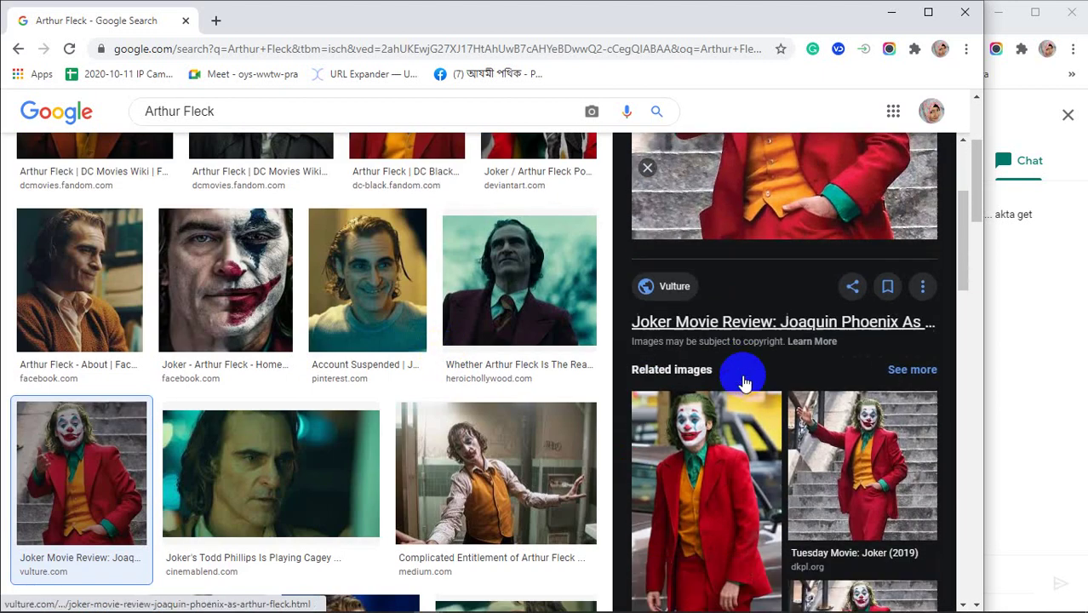
scroll(742, 383, down, 2)
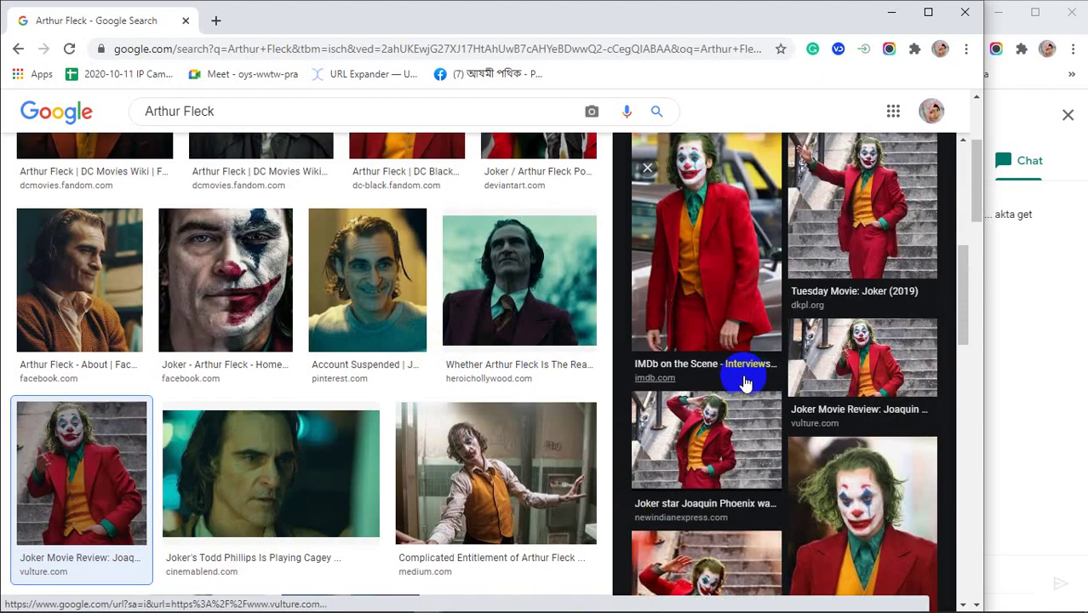
scroll(742, 383, down, 3)
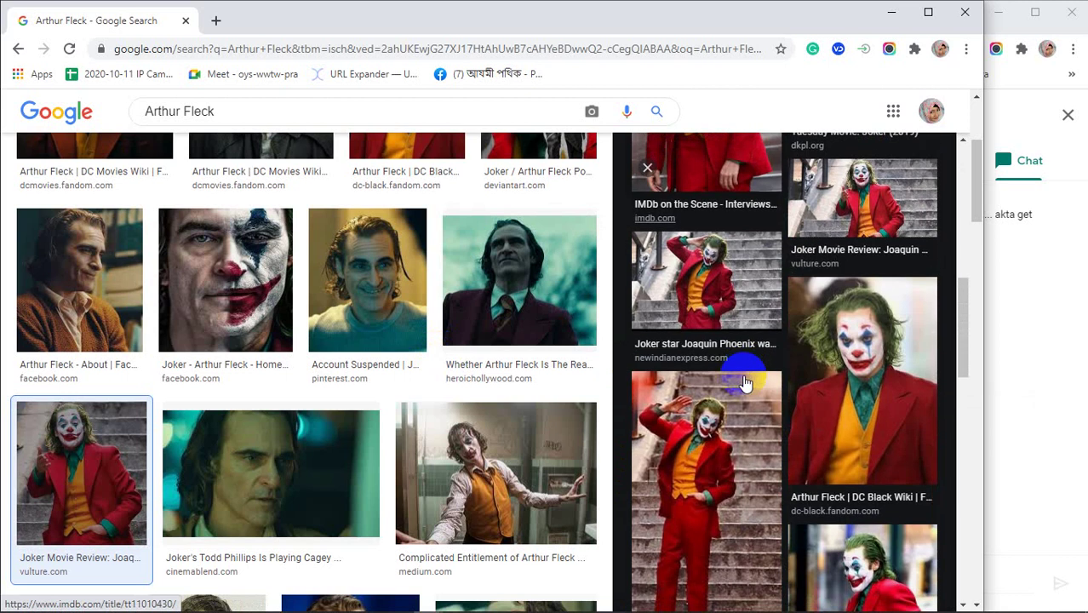
click(732, 374)
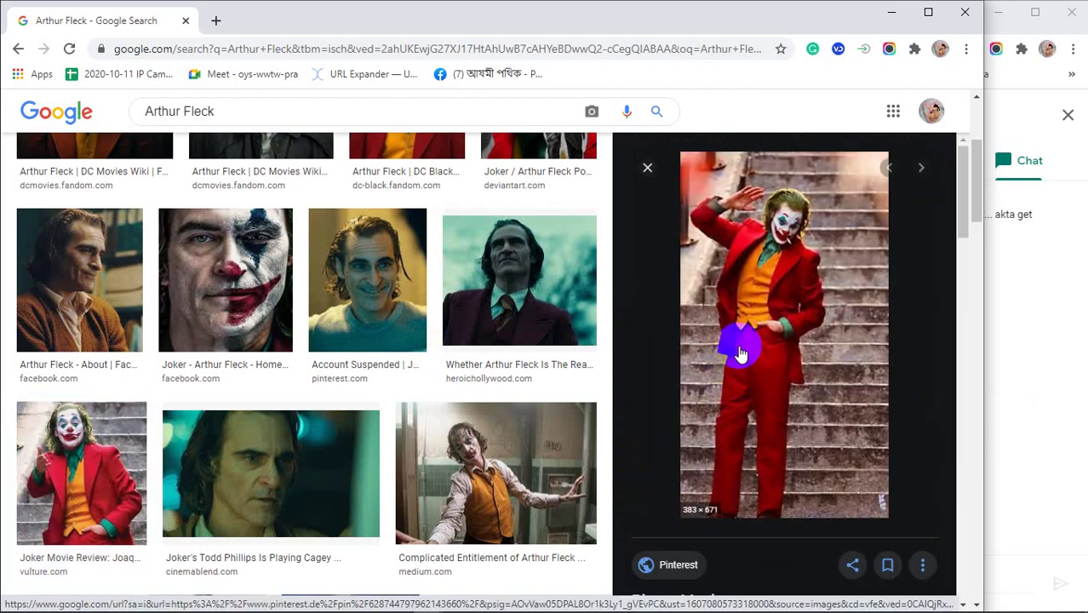
right_click(740, 353)
click(764, 440)
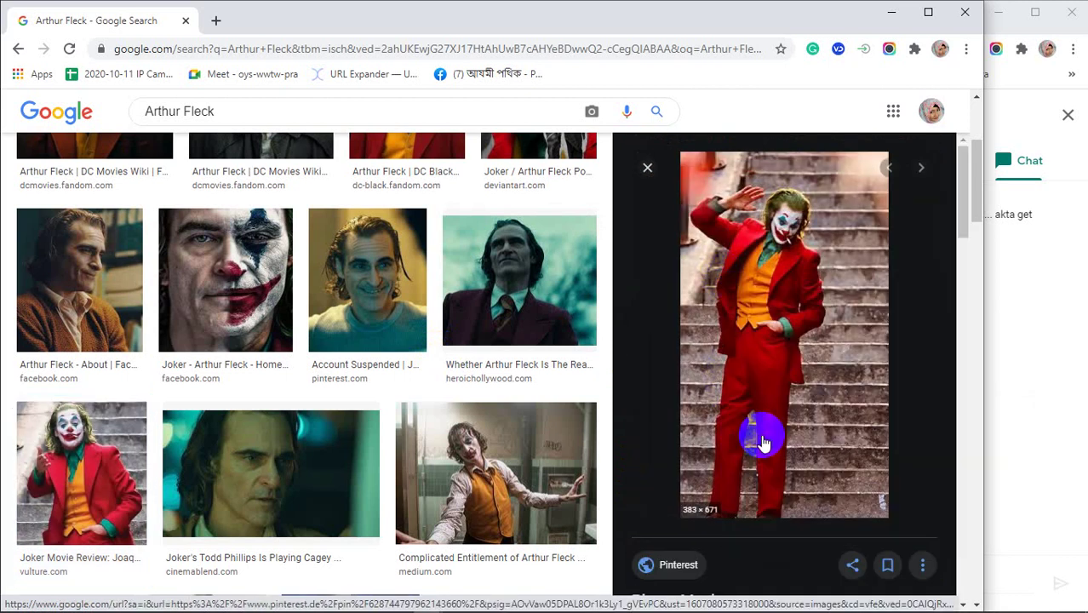
Minimise Chrome, close the Meet chat, and paste the copied Joker photo into the class 25 document in Photoshop.
click(890, 12)
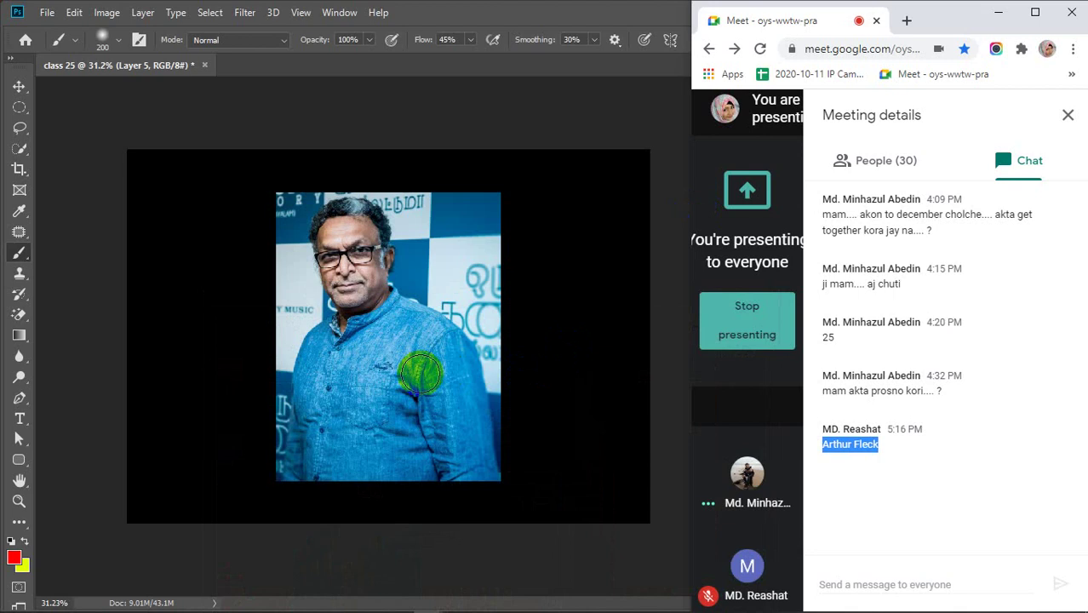
click(1068, 114)
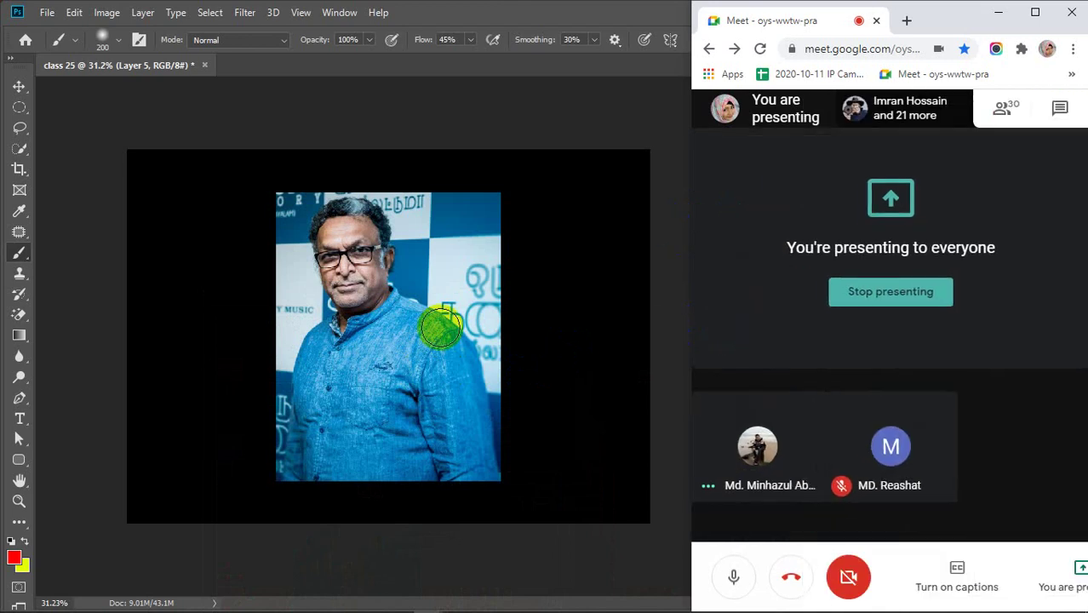
click(440, 328)
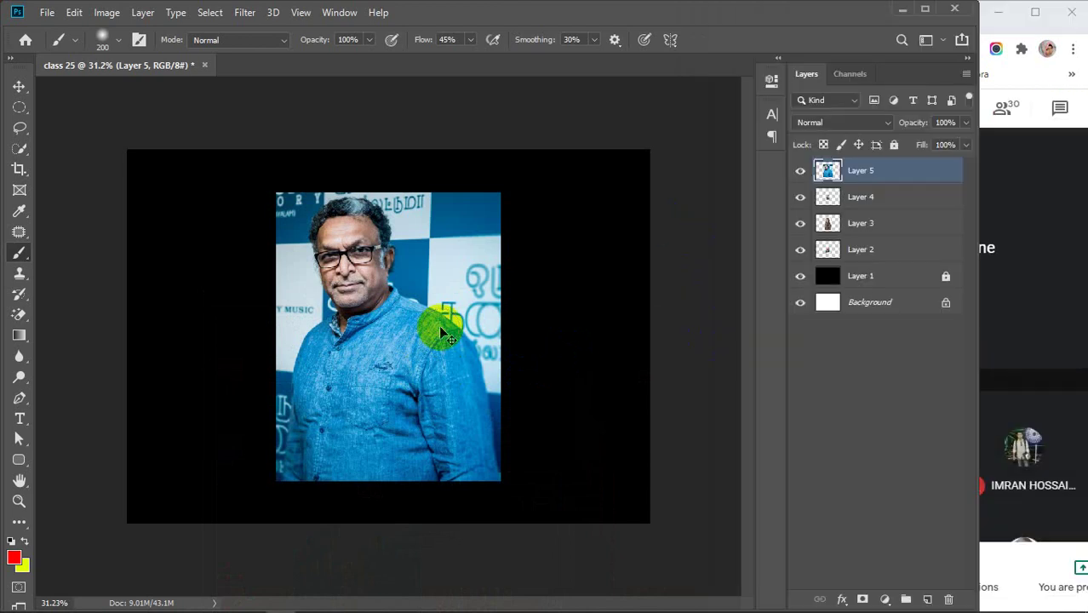
key(ctrl+v)
Scale the pasted Joker photo up to about 221% with Free Transform so it fills the canvas height.
key(v)
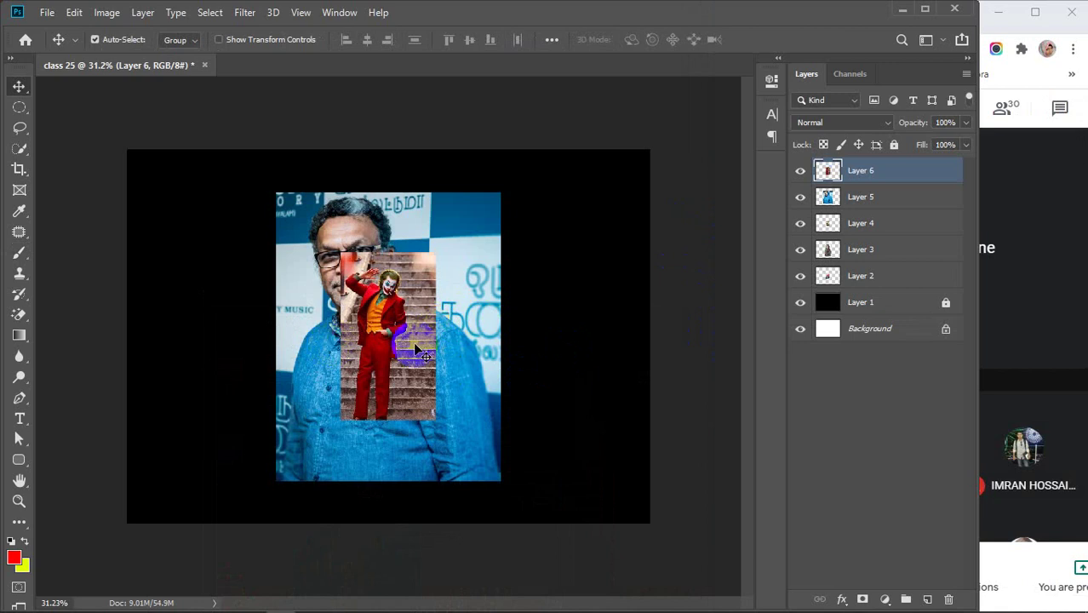
key(ctrl)
key(ctrl+t)
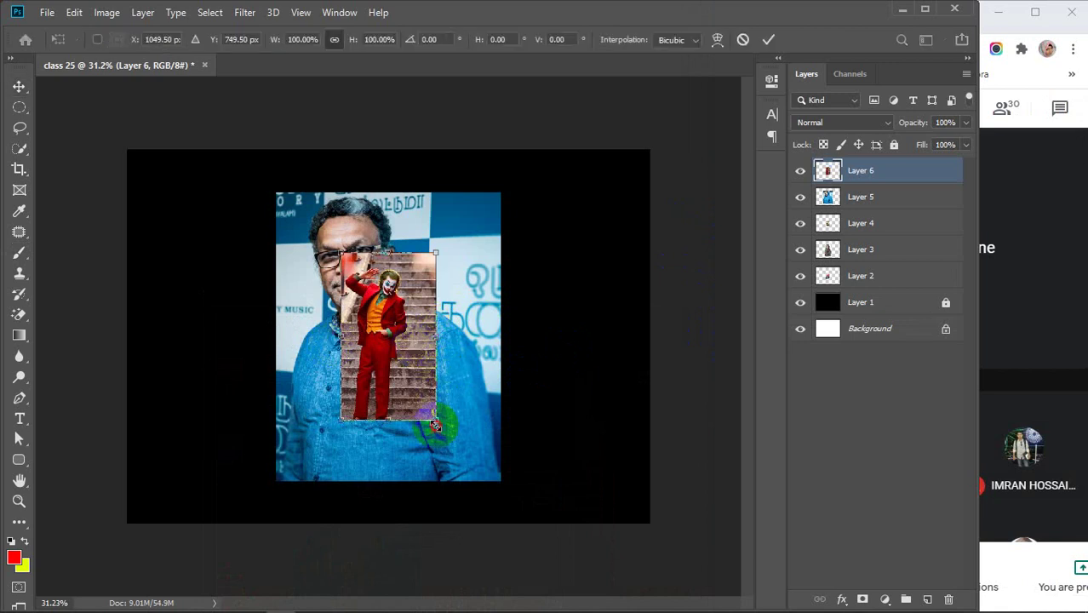
drag(435, 424, 509, 516)
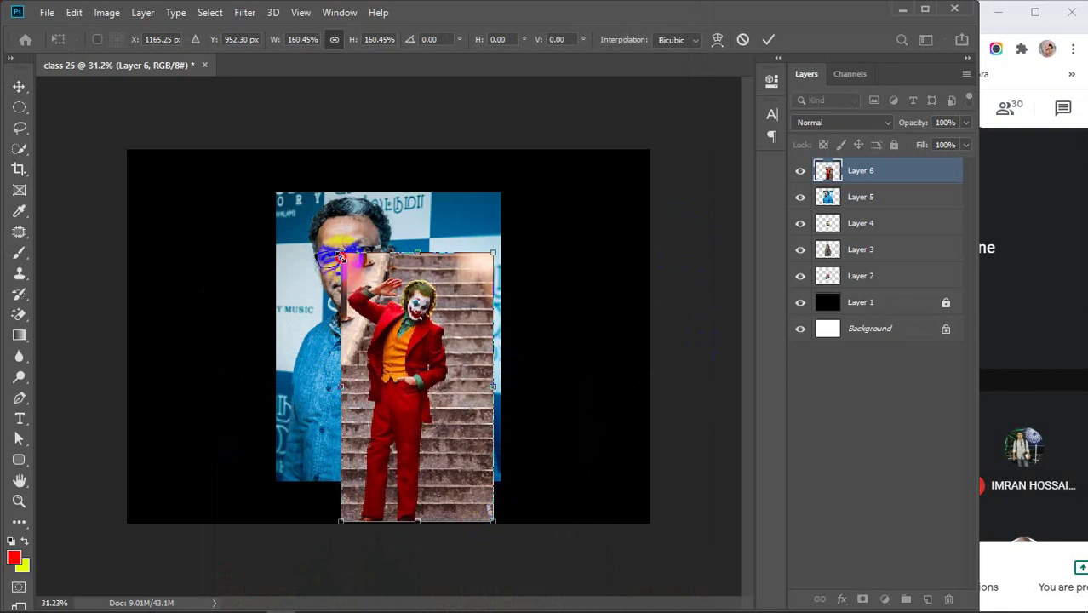
drag(341, 256, 251, 173)
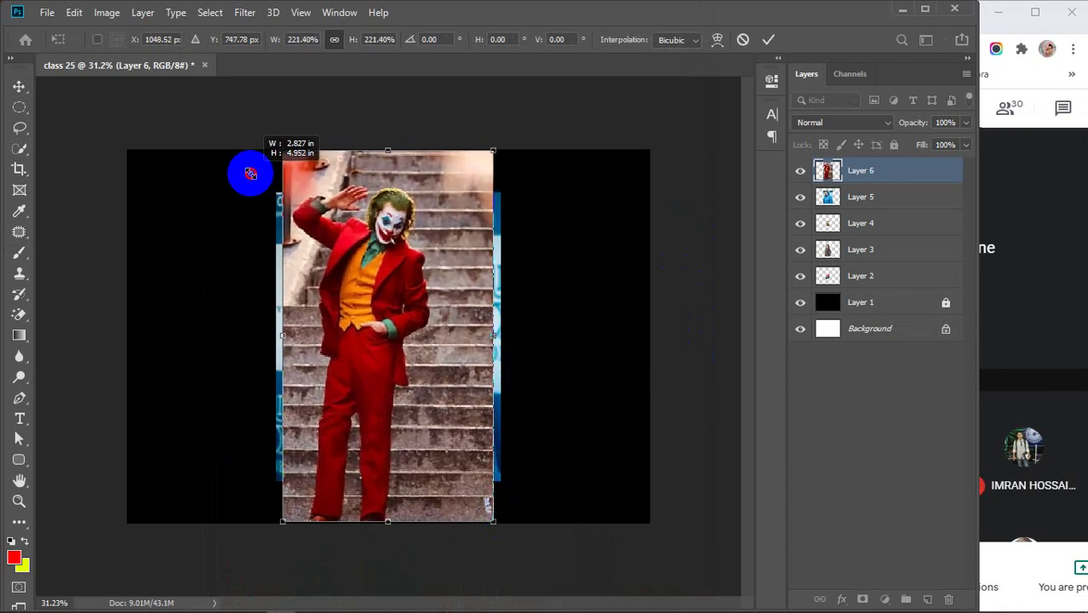
key(Return)
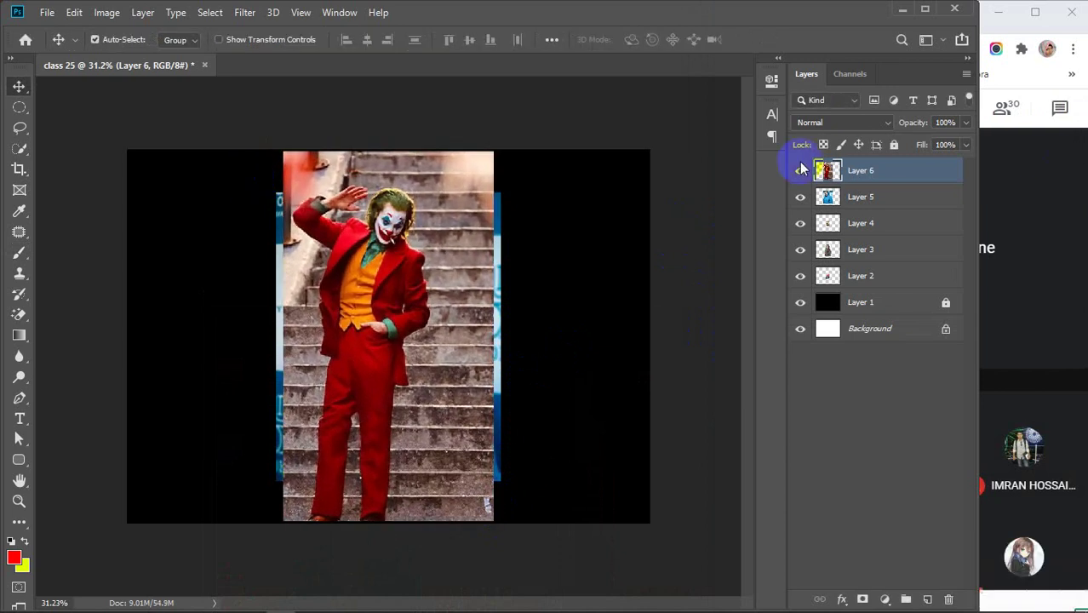
Hide and reshow Layer 6 with the Joker photo, and select Layer 5 with the blue-shirt portrait.
click(800, 172)
click(414, 271)
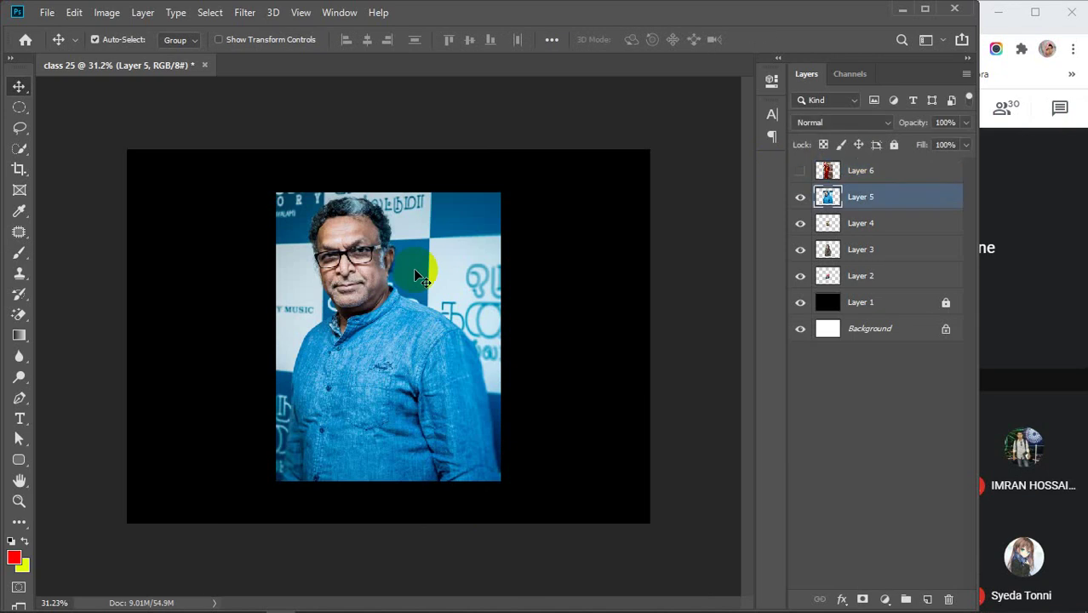
click(800, 171)
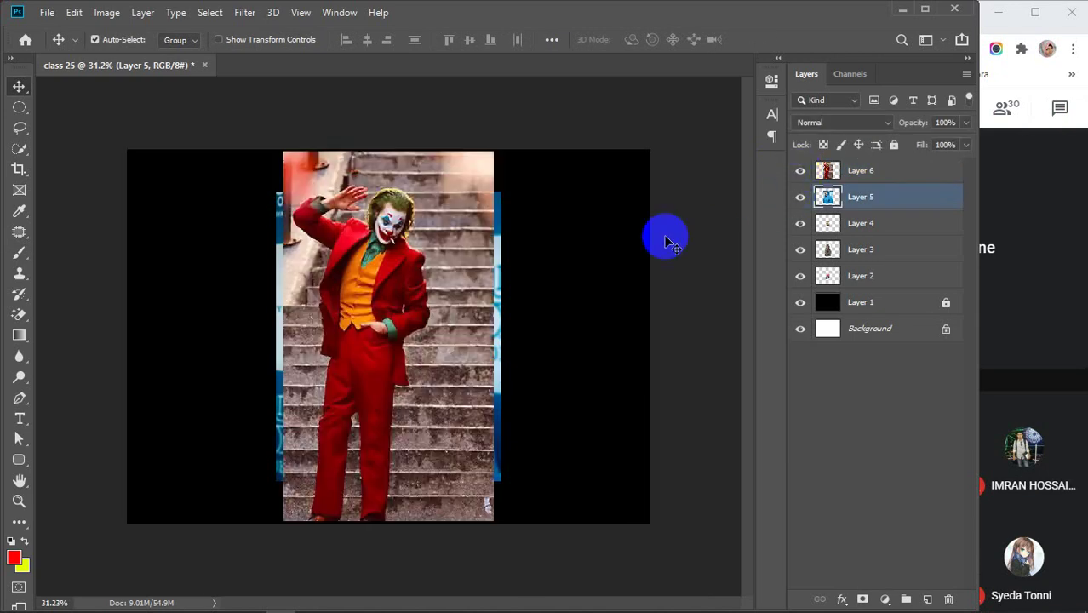
click(418, 270)
click(914, 198)
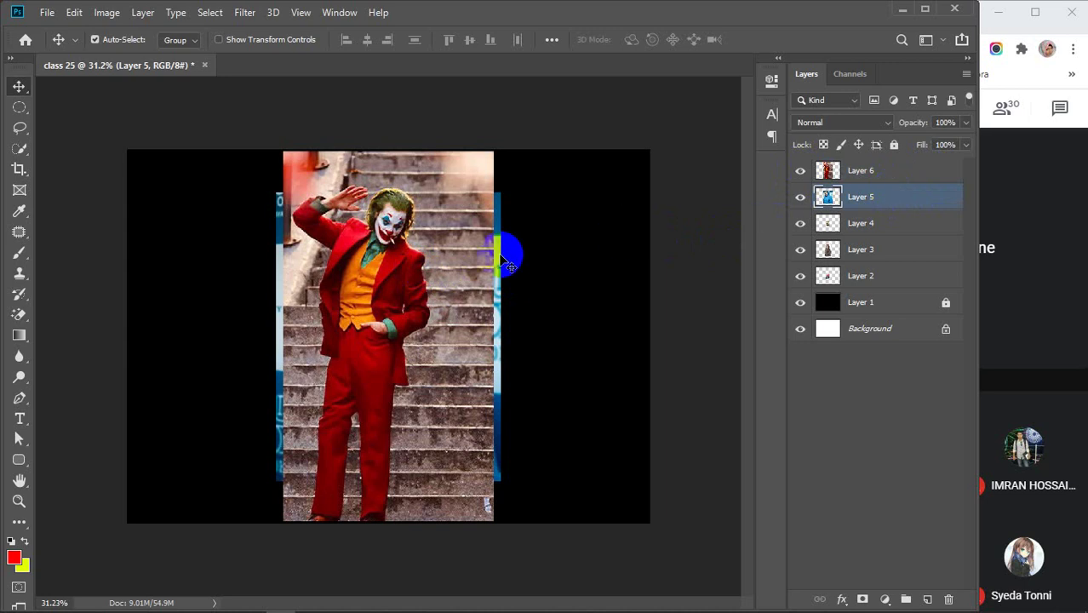
Move the blue-shirt portrait toward the canvas's left side and shift the Joker photo slightly right so both are exposed.
drag(509, 266, 417, 259)
click(265, 305)
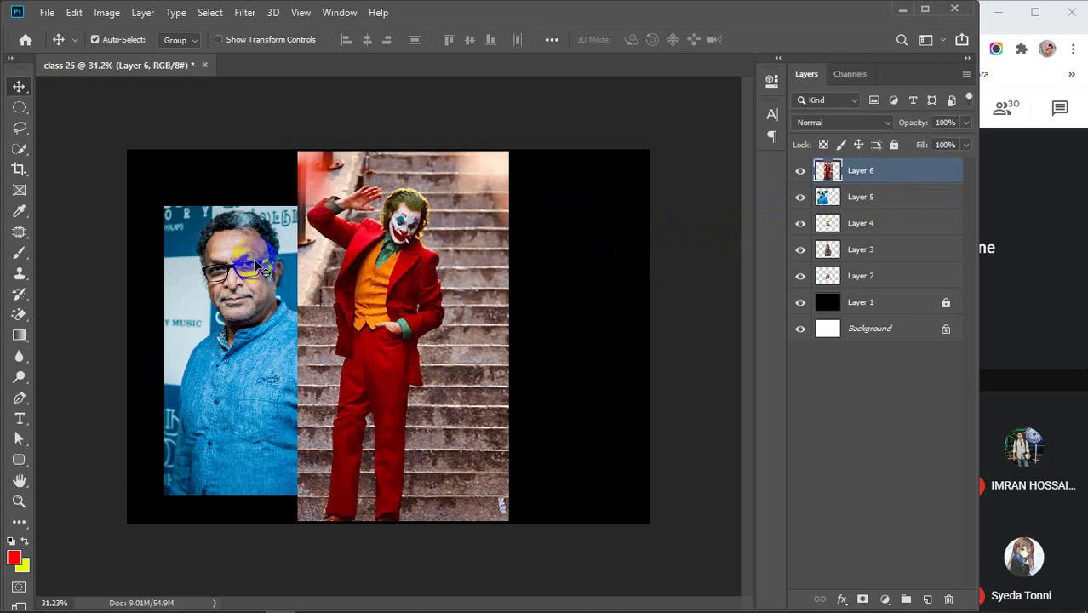
drag(237, 270, 259, 270)
Switch to Chrome's Arthur Fleck image results and preview the green-haired, purple-suit portraits, including the 1200 × 1748 version.
mouse_move(428, 600)
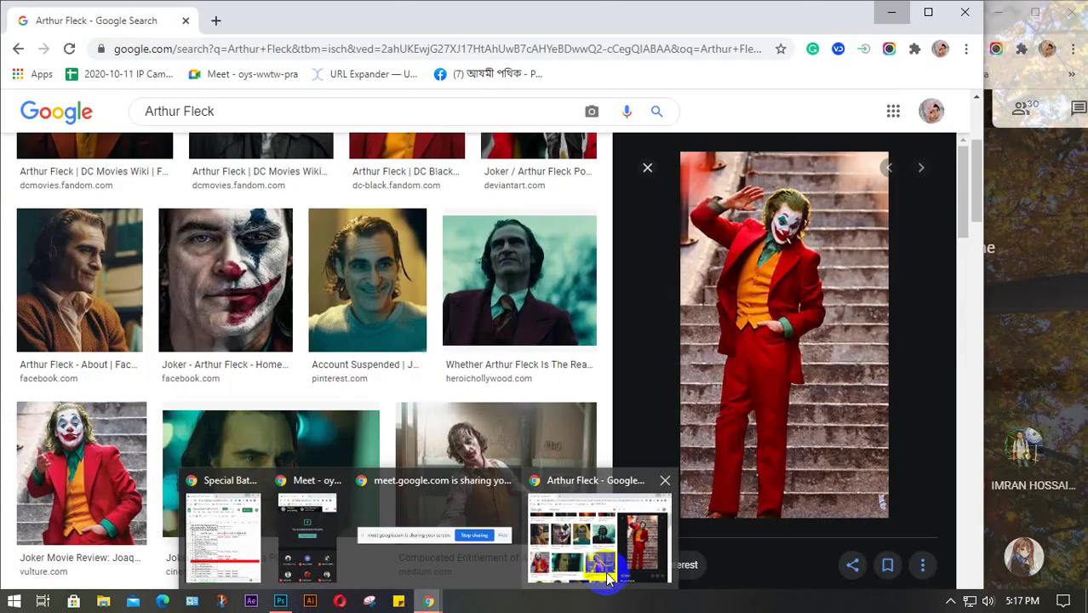
click(613, 553)
scroll(801, 323, down, 3)
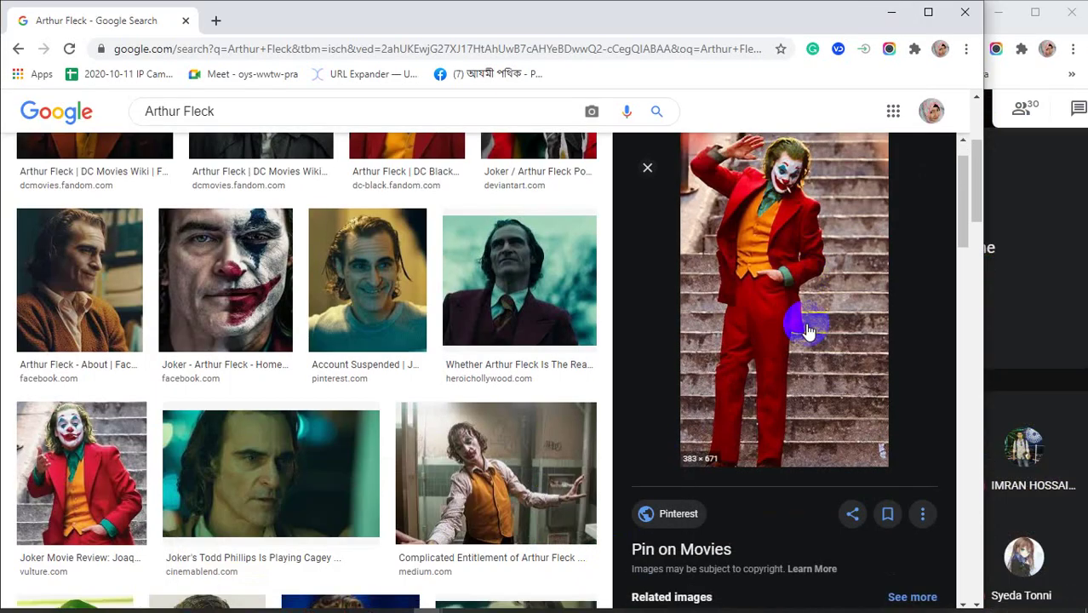
scroll(804, 328, up, 3)
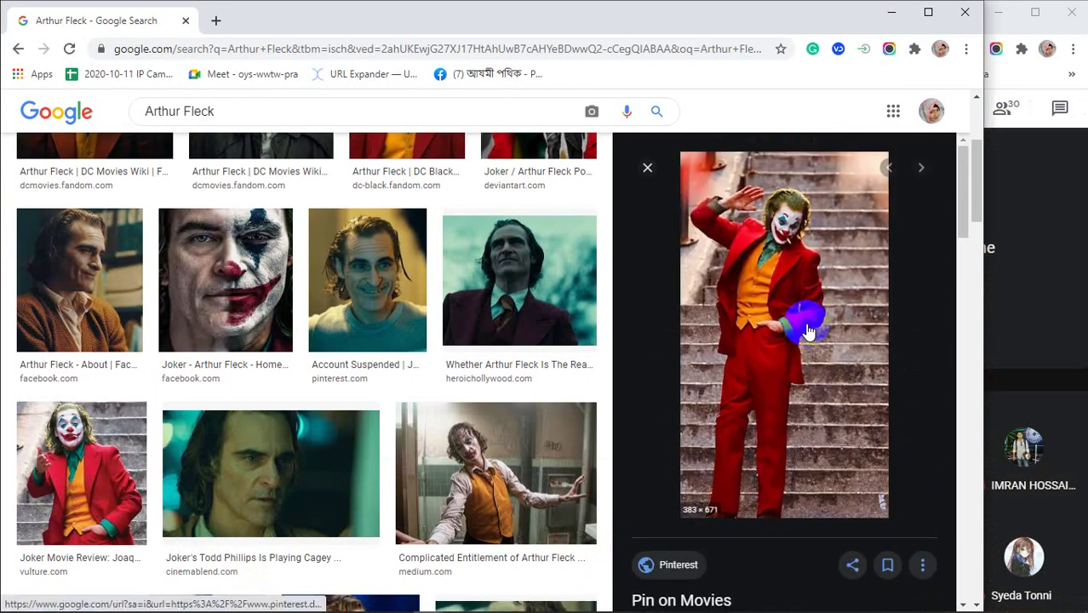
scroll(587, 330, down, 5)
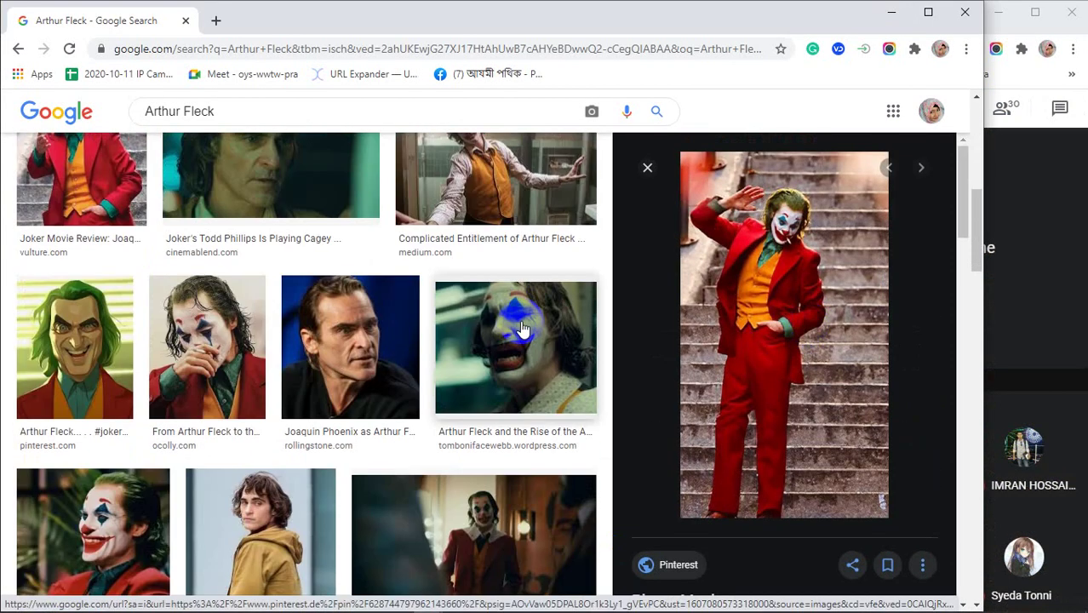
scroll(523, 326, down, 2)
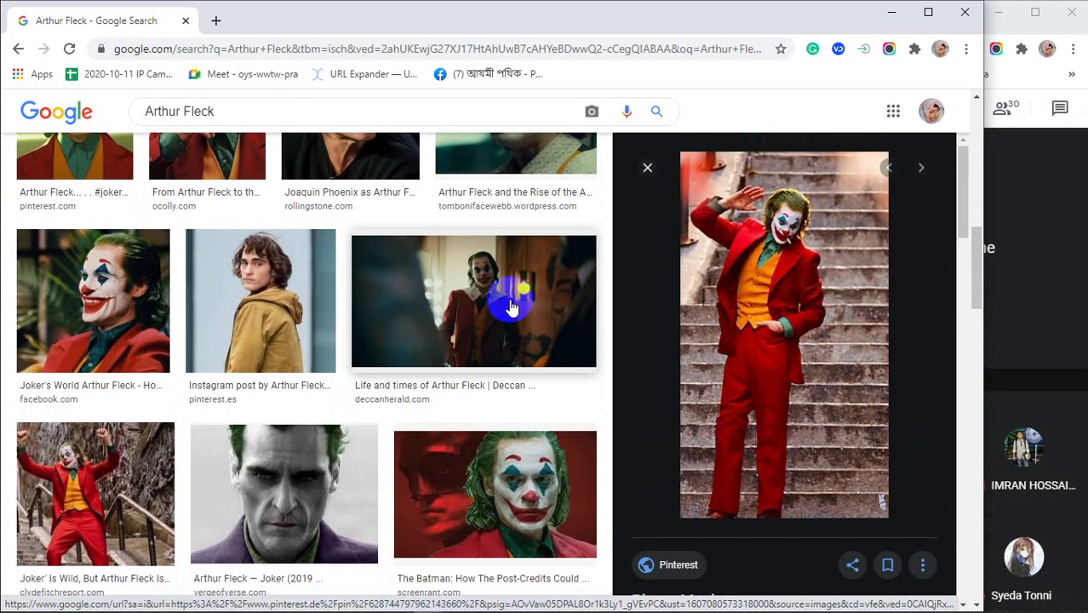
scroll(511, 306, down, 1)
click(308, 405)
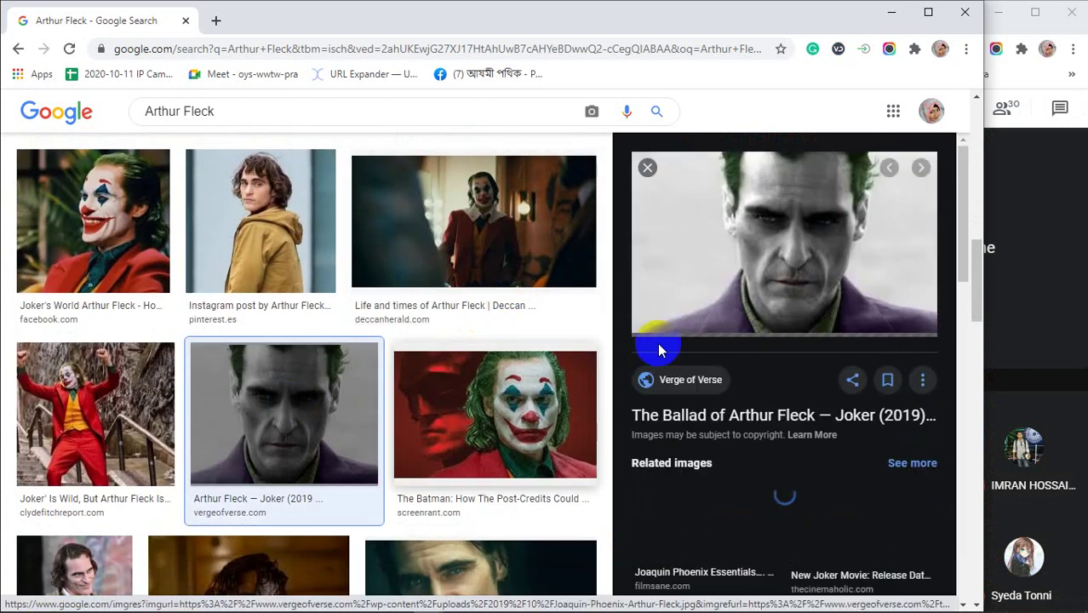
scroll(681, 324, down, 3)
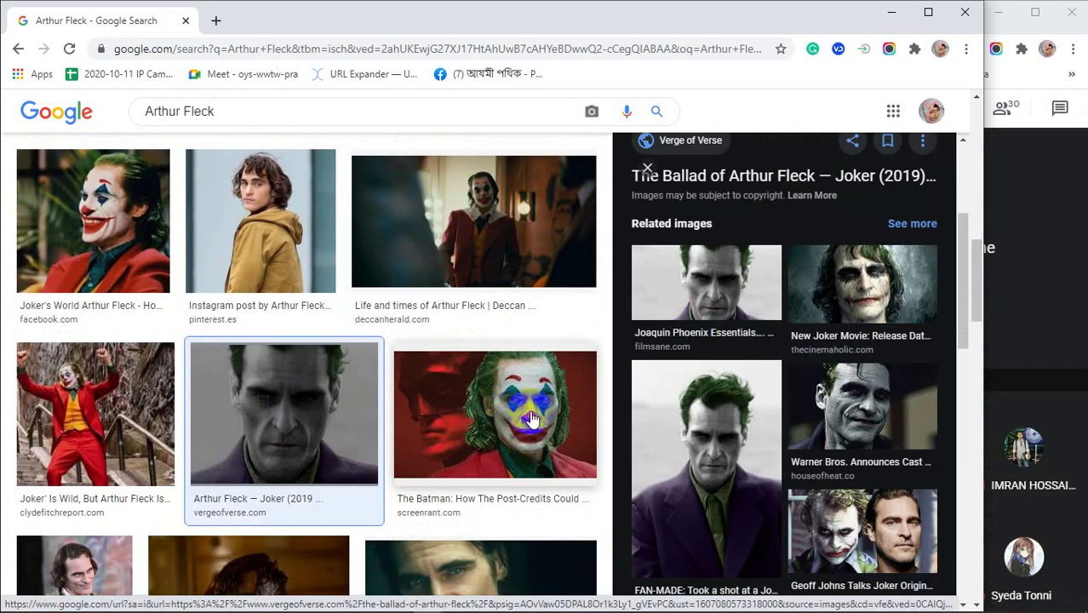
click(693, 417)
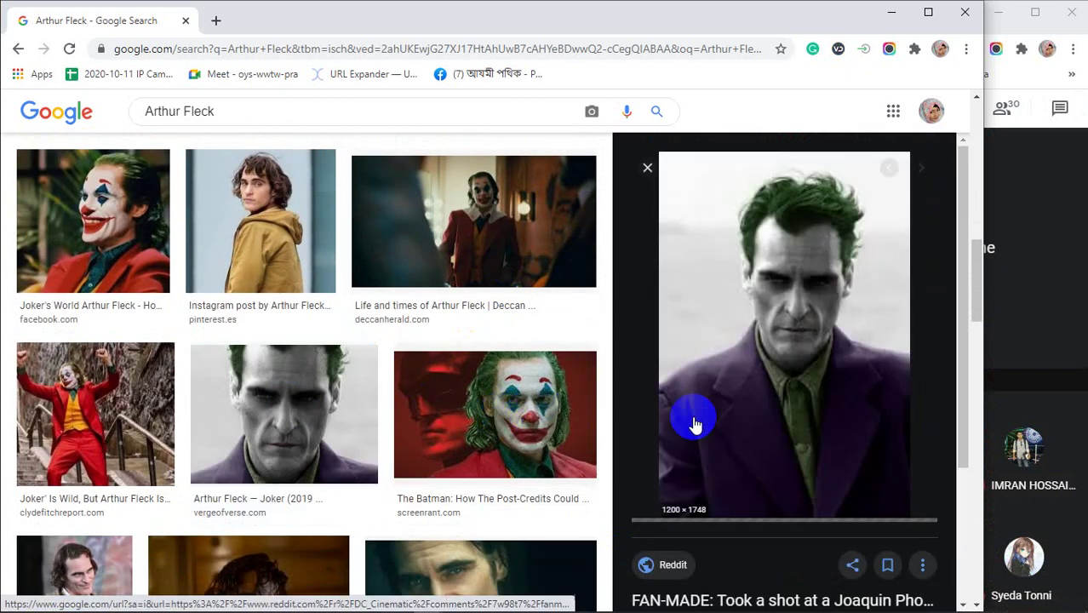
right_click(765, 286)
click(397, 409)
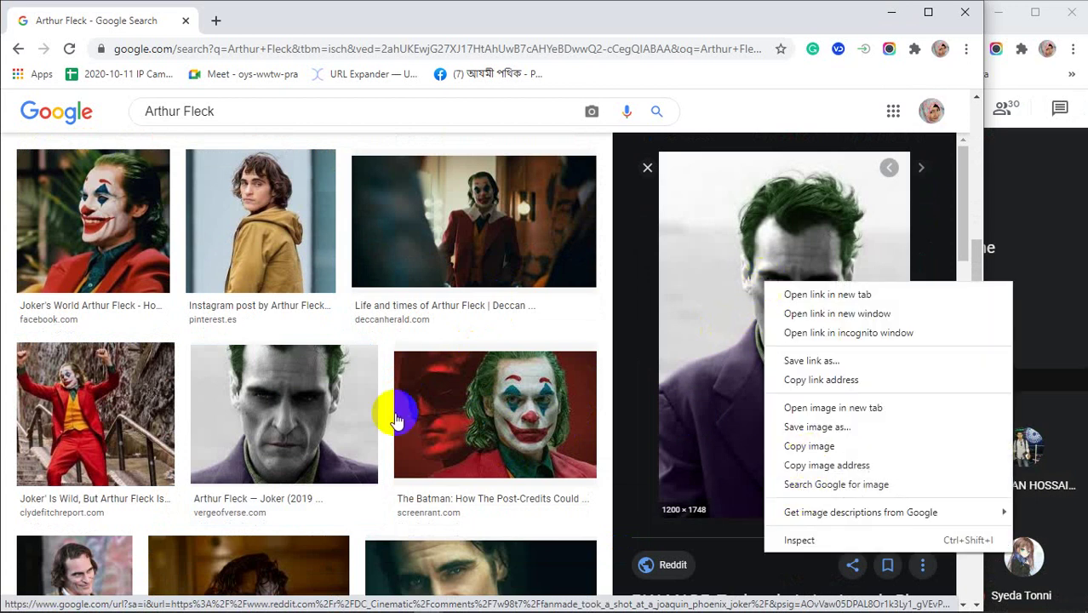
Browse the related Joker images and copy the 1200 × 1200 red-suit portrait from The Guardian.
scroll(396, 417, down, 3)
scroll(400, 400, up, 3)
click(473, 406)
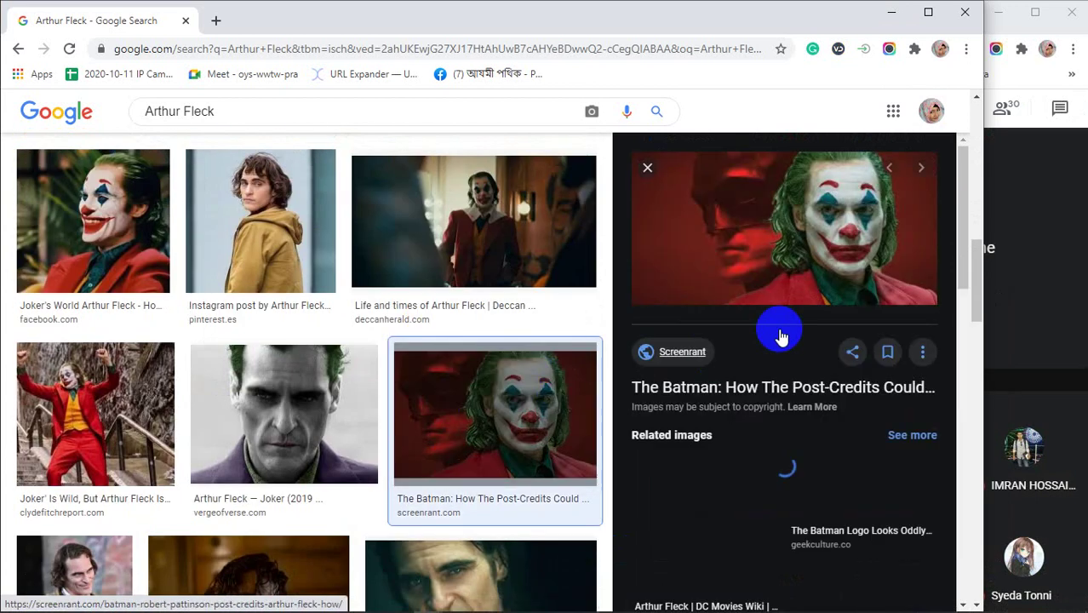
scroll(777, 329, down, 3)
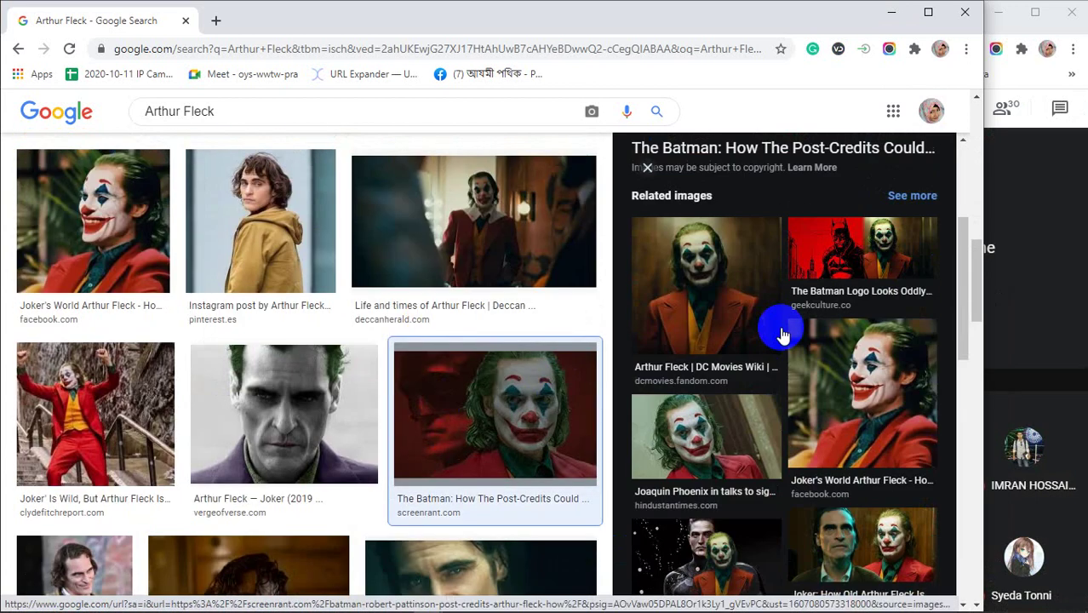
click(720, 290)
scroll(721, 264, down, 5)
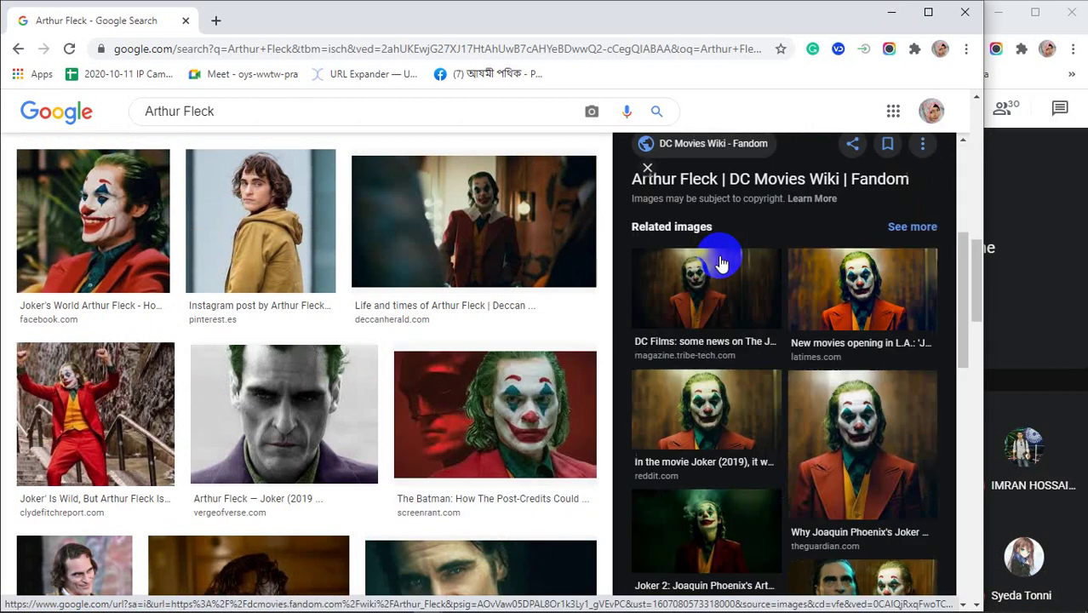
click(854, 267)
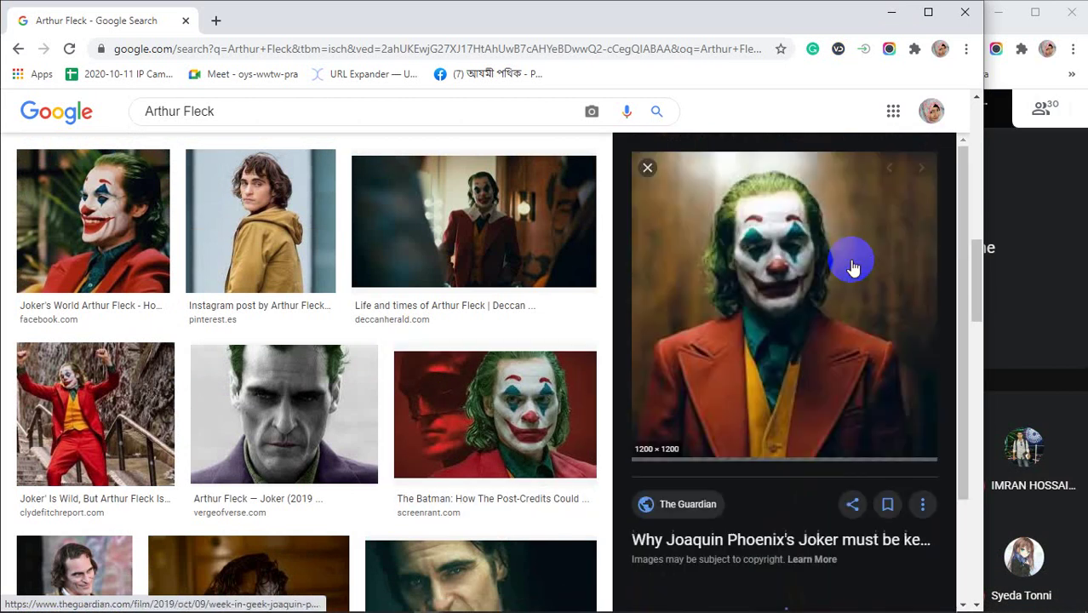
right_click(743, 268)
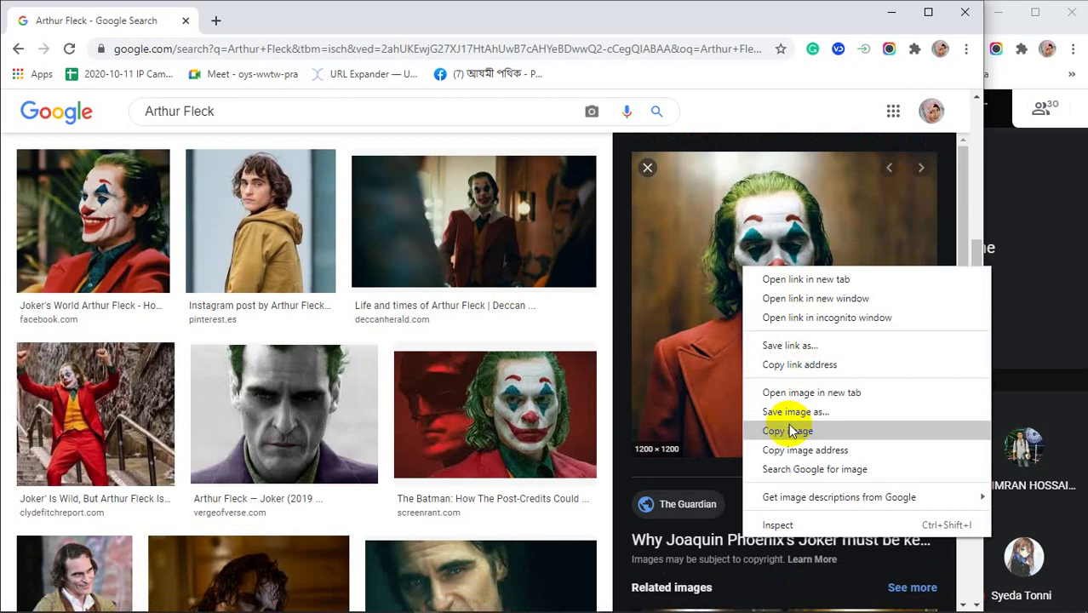
click(787, 430)
Return to Photoshop, undo the full-length Joker photo's placement, and paste the copied Joker portrait above the blue-shirt portrait.
click(893, 13)
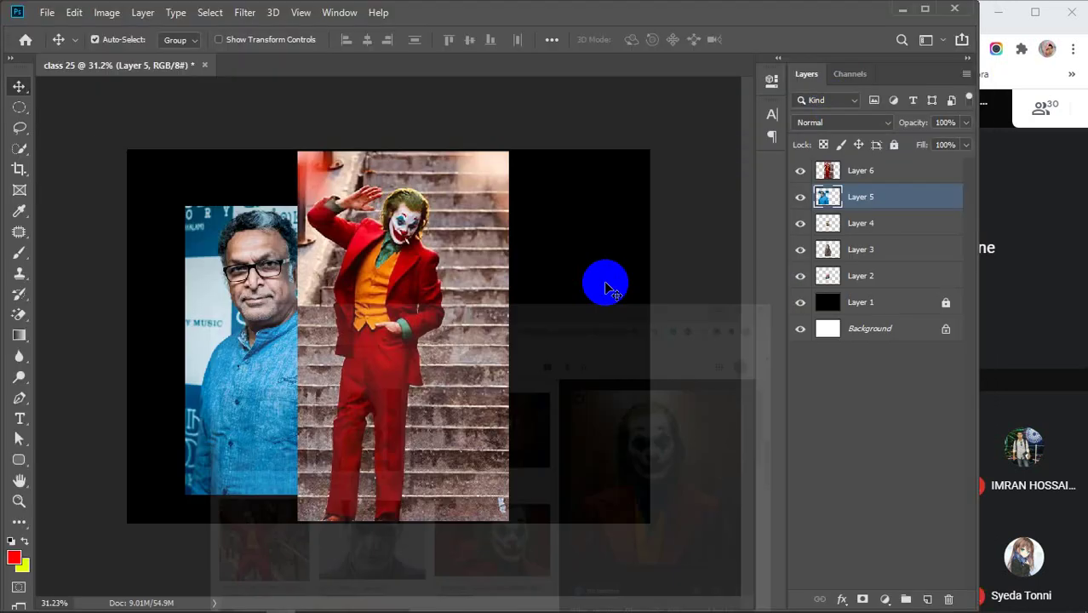
key(ctrl+z)
key(ctrl+z)
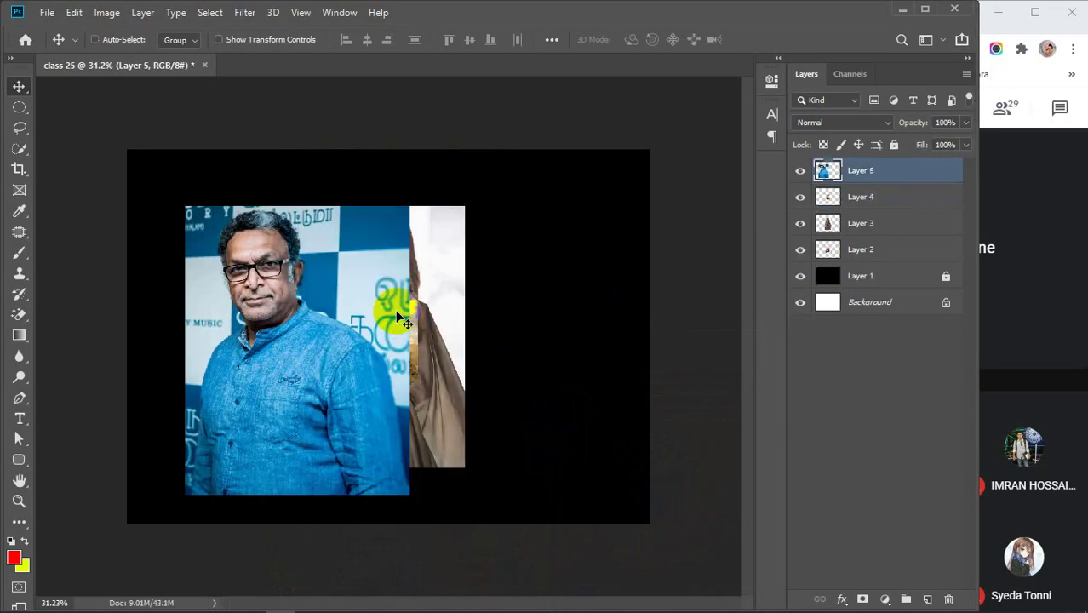
key(ctrl+v)
drag(402, 314, 412, 320)
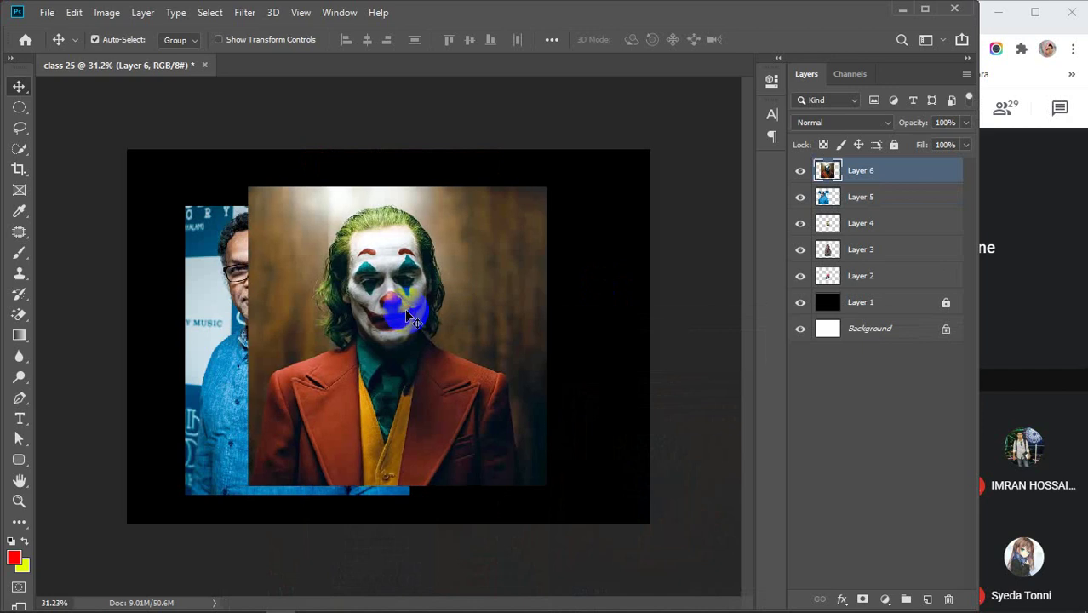
Scale the Joker portrait to about 111% with Free Transform and align it to the canvas's upper edge.
key(ctrl+t)
drag(547, 186, 575, 149)
drag(441, 240, 432, 245)
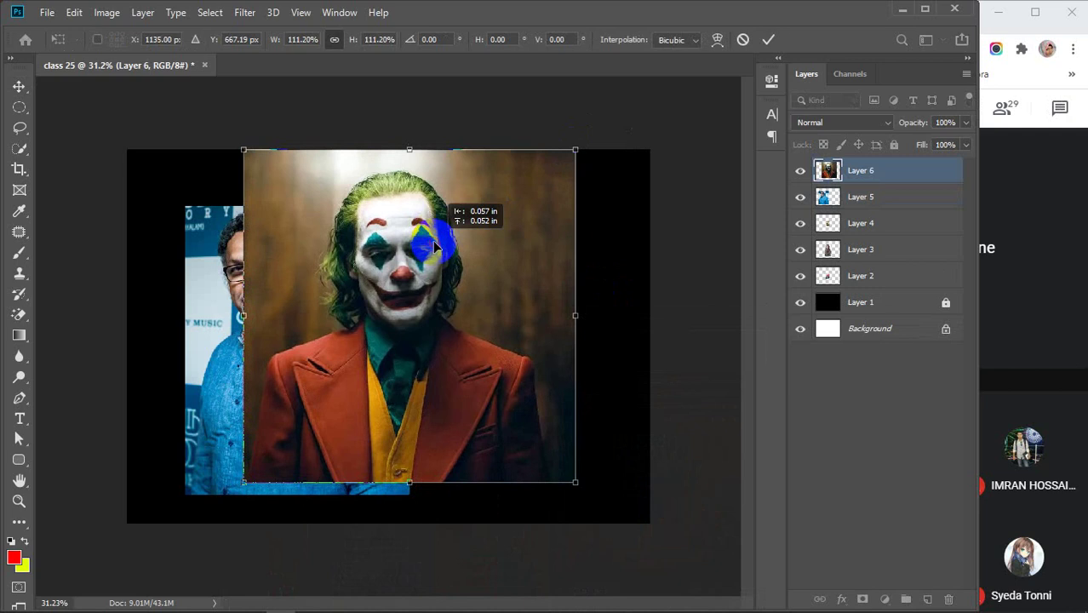
double_click(435, 249)
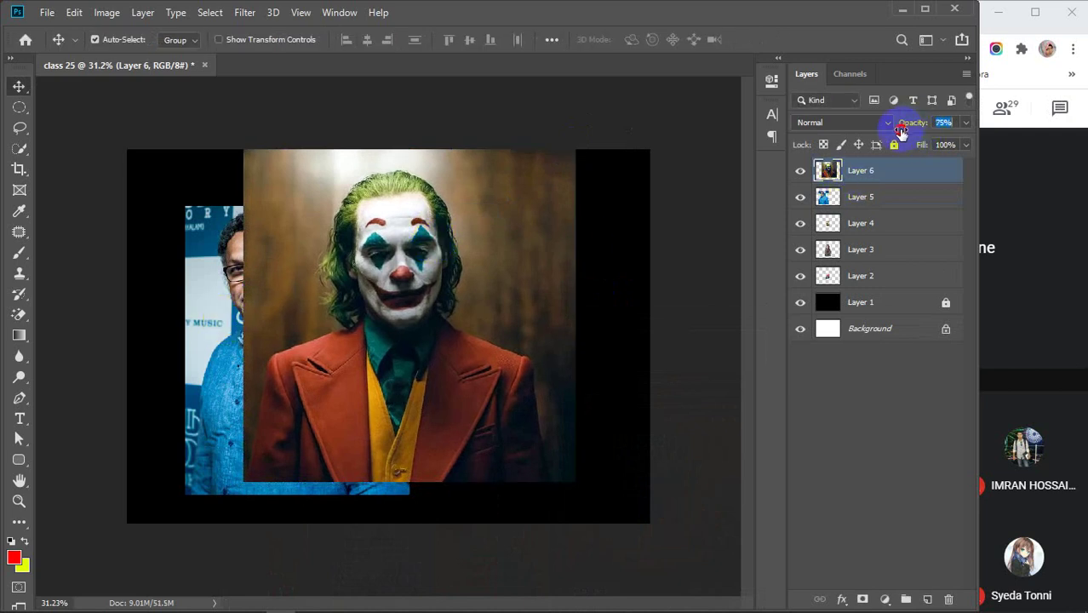
Lower the opacity of Layer 6 to 53% and Layer 5 to about 56%, nudging the blue-shirt portrait slightly right.
mouse_move(900, 132)
mouse_down()
mouse_move(880, 126)
mouse_move(886, 140)
mouse_up()
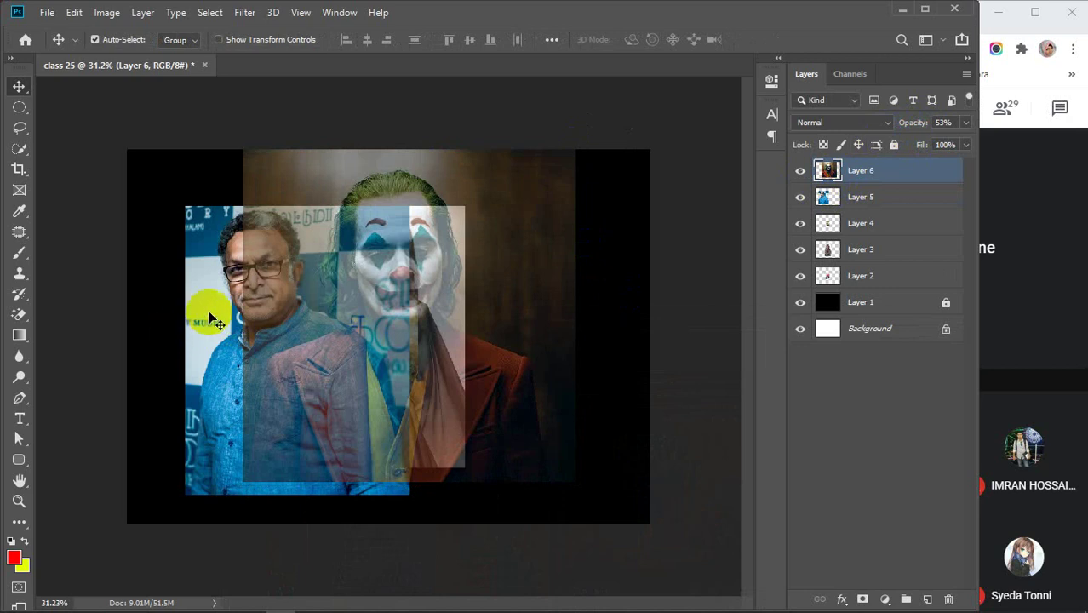
drag(212, 320, 223, 323)
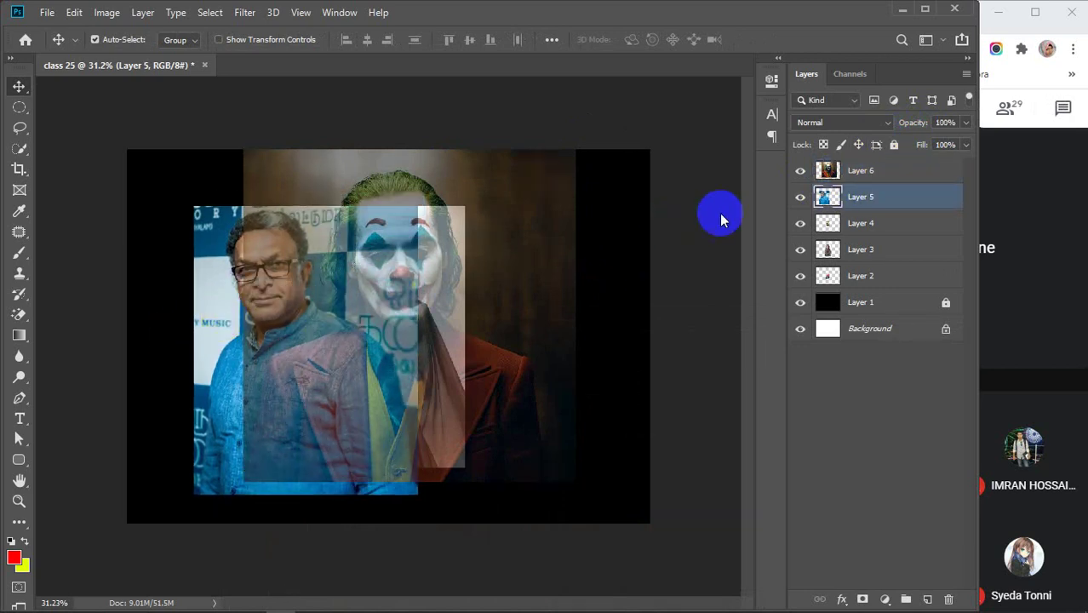
click(866, 225)
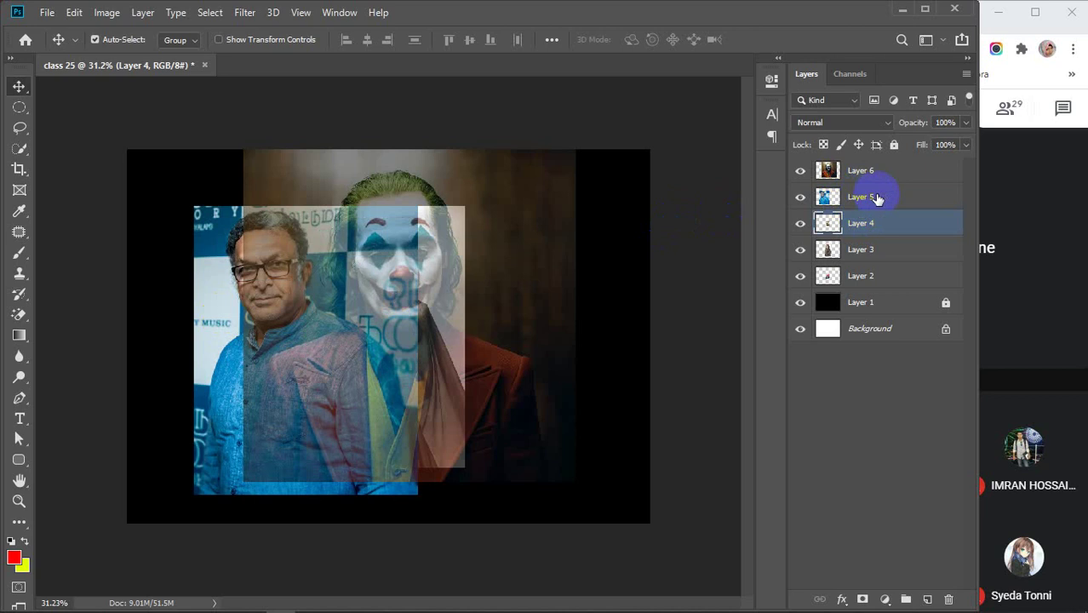
click(861, 198)
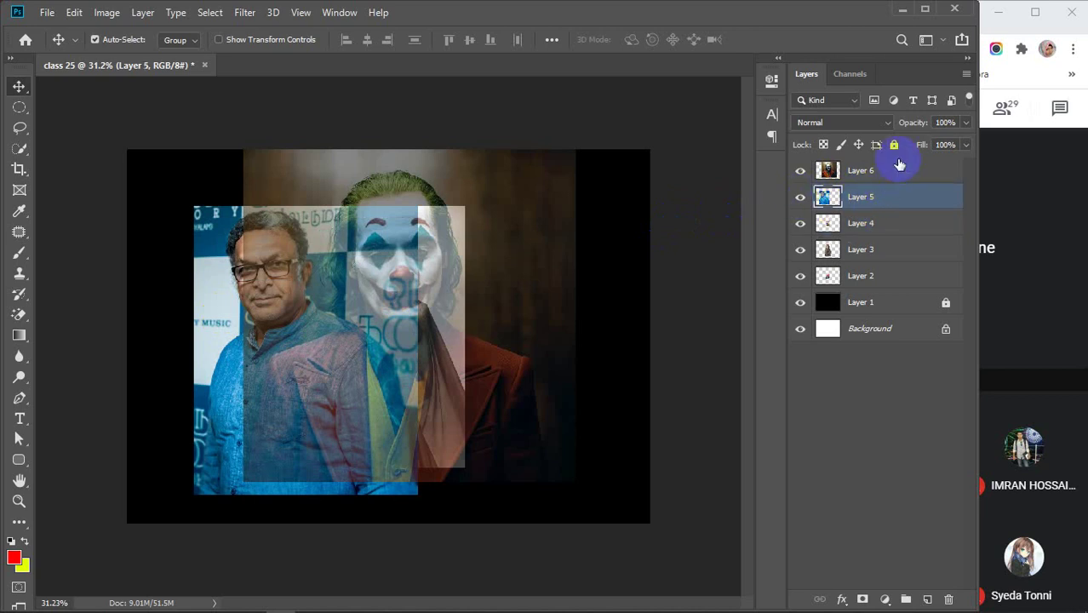
drag(892, 128, 883, 132)
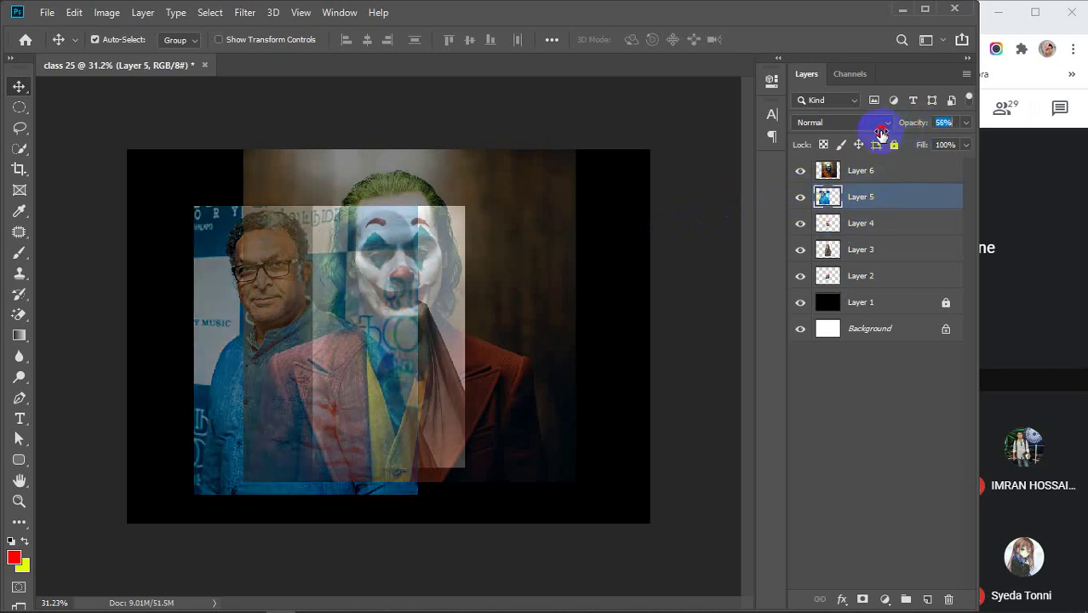
Enlarge the Layer 4 photo of the man in sunglasses to about 411% and place it on the canvas's right side.
click(891, 231)
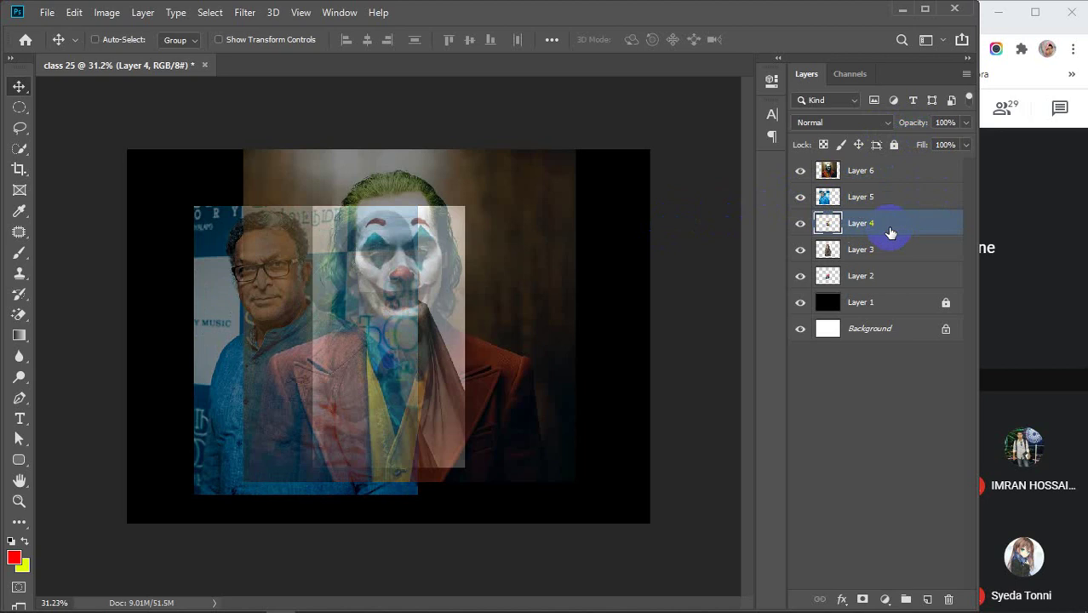
key(ctrl+t)
drag(449, 364, 583, 469)
drag(357, 294, 267, 211)
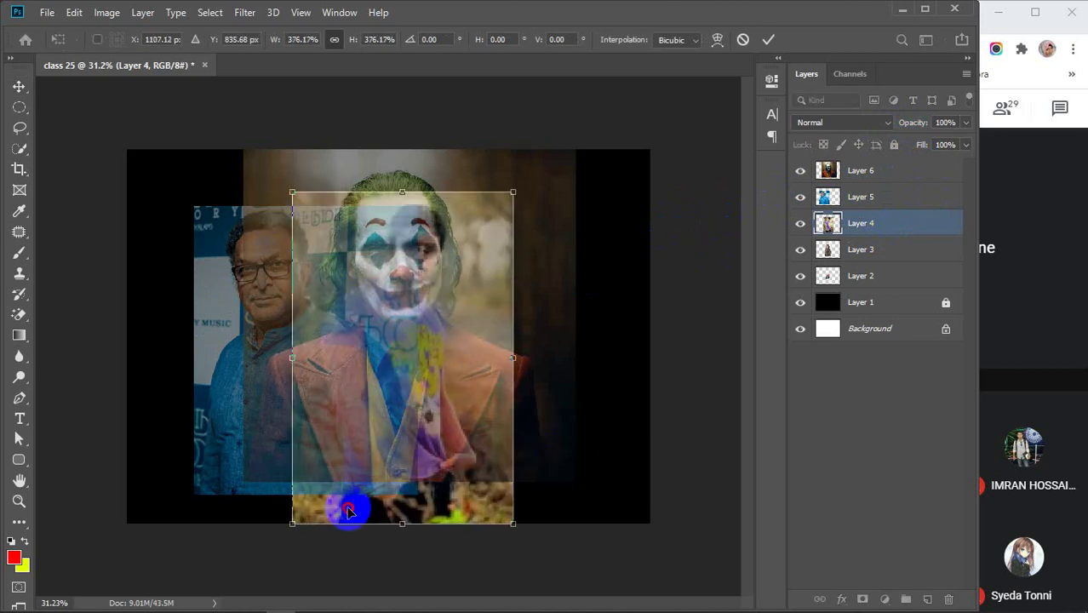
drag(348, 509, 448, 506)
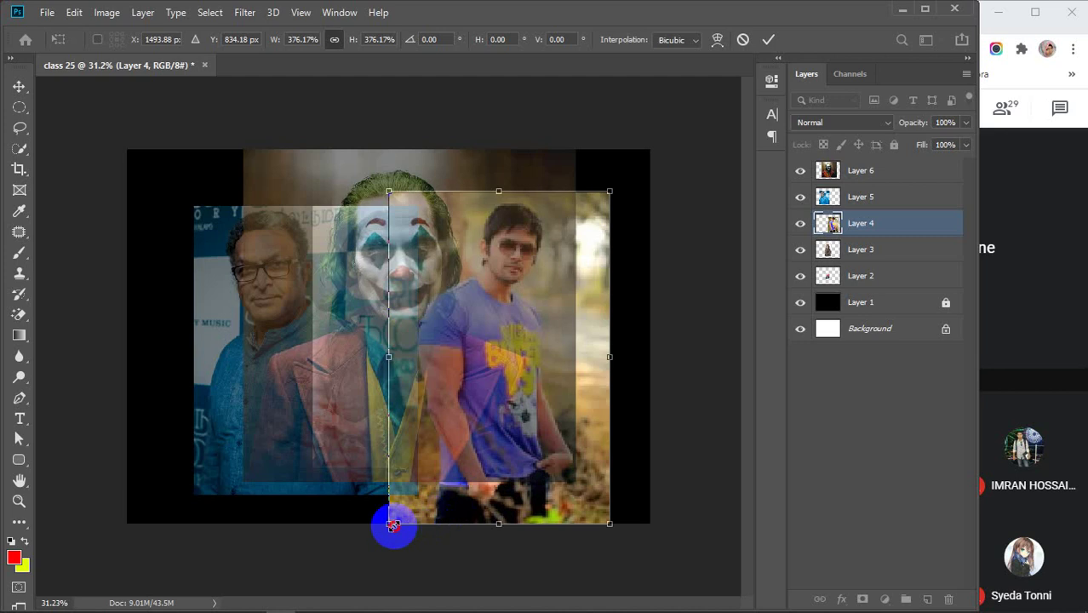
drag(392, 526, 396, 518)
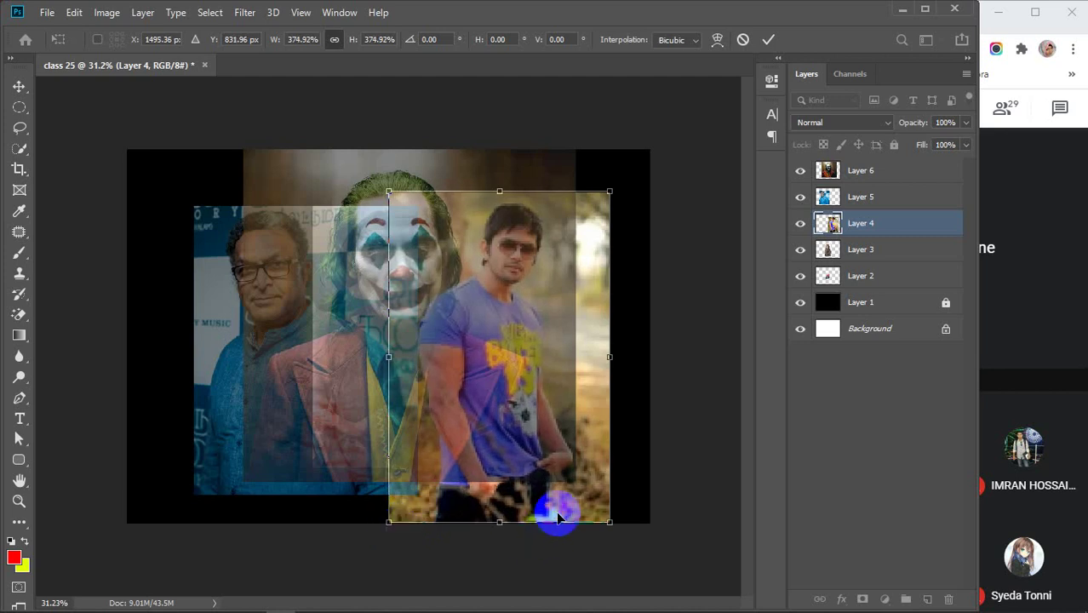
drag(558, 515, 572, 514)
drag(623, 193, 603, 277)
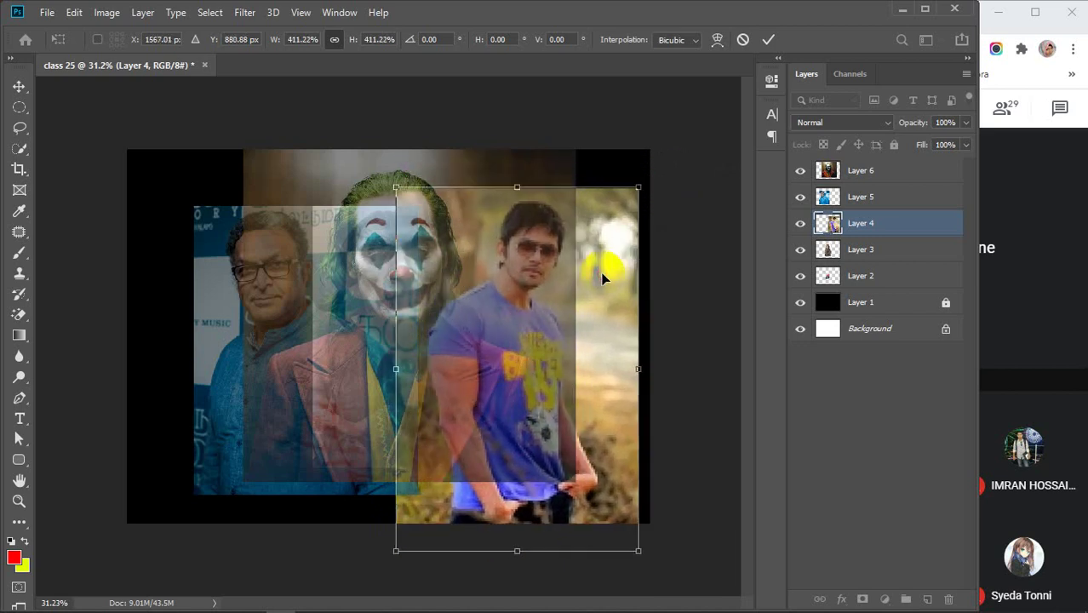
key(Return)
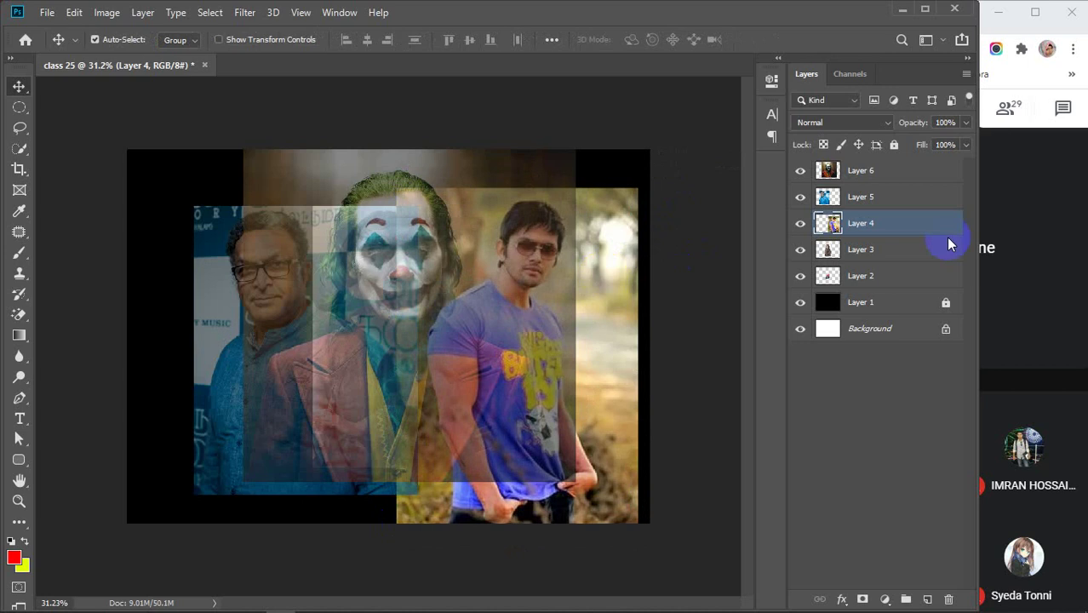
Hide Layer 4 and scale the Layer 3 photo of the woman to about 133% with Free Transform.
click(898, 251)
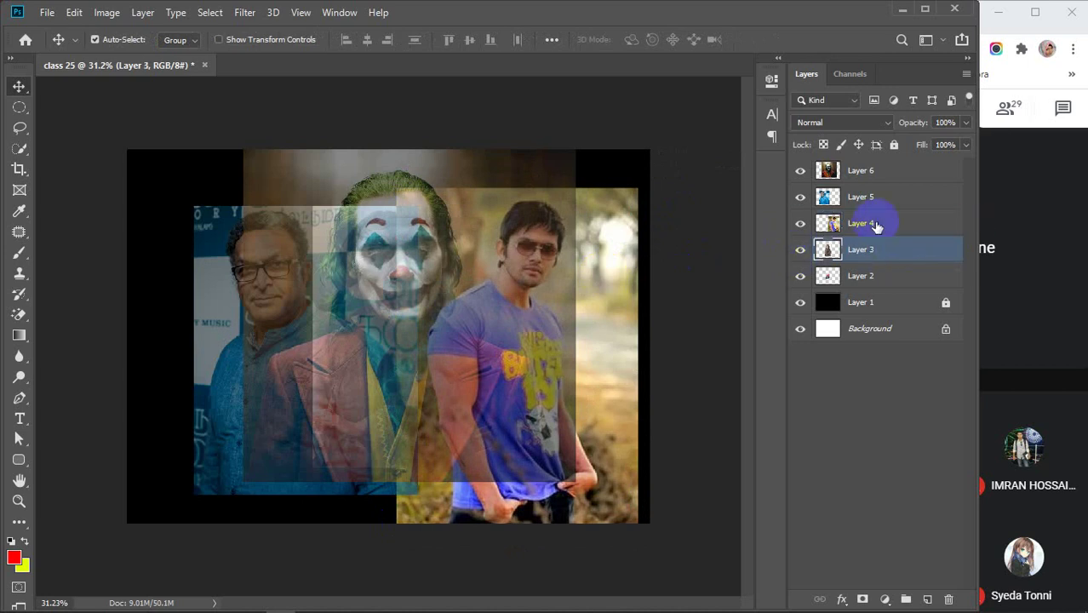
click(801, 225)
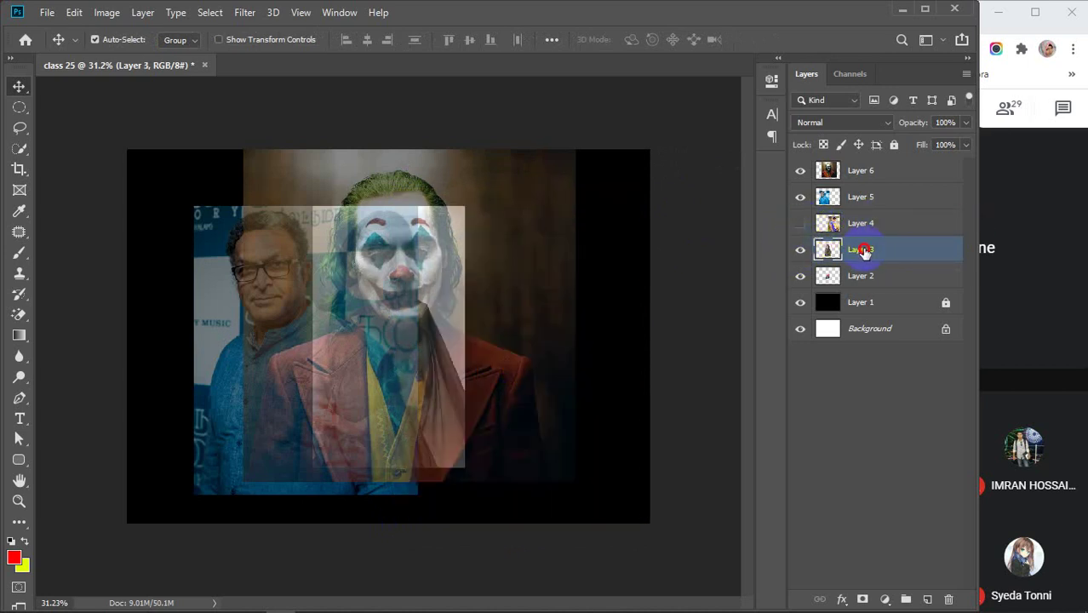
key(ctrl+t)
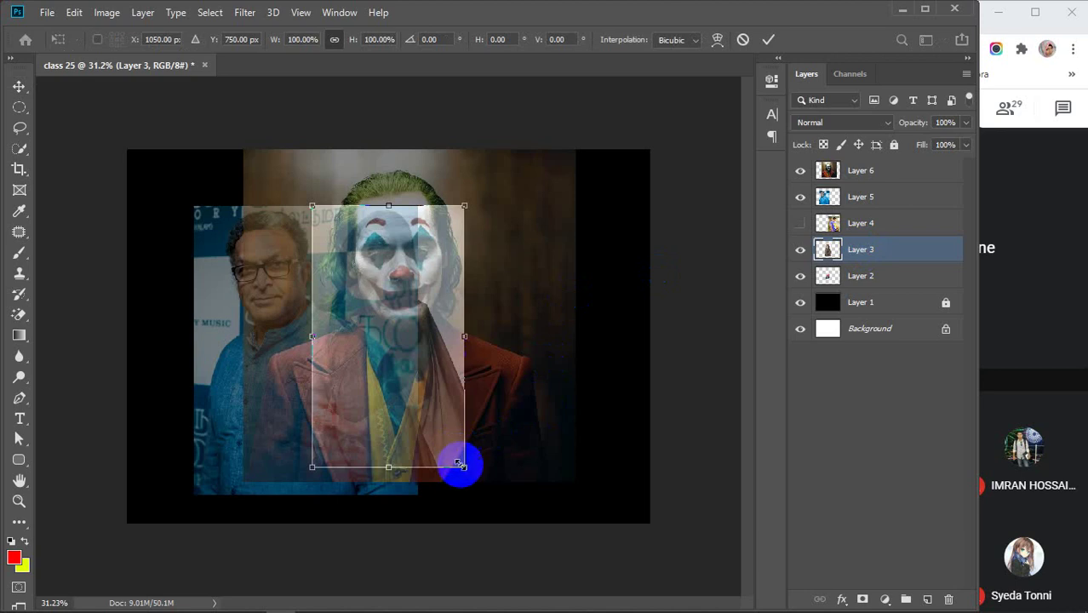
drag(468, 469, 596, 513)
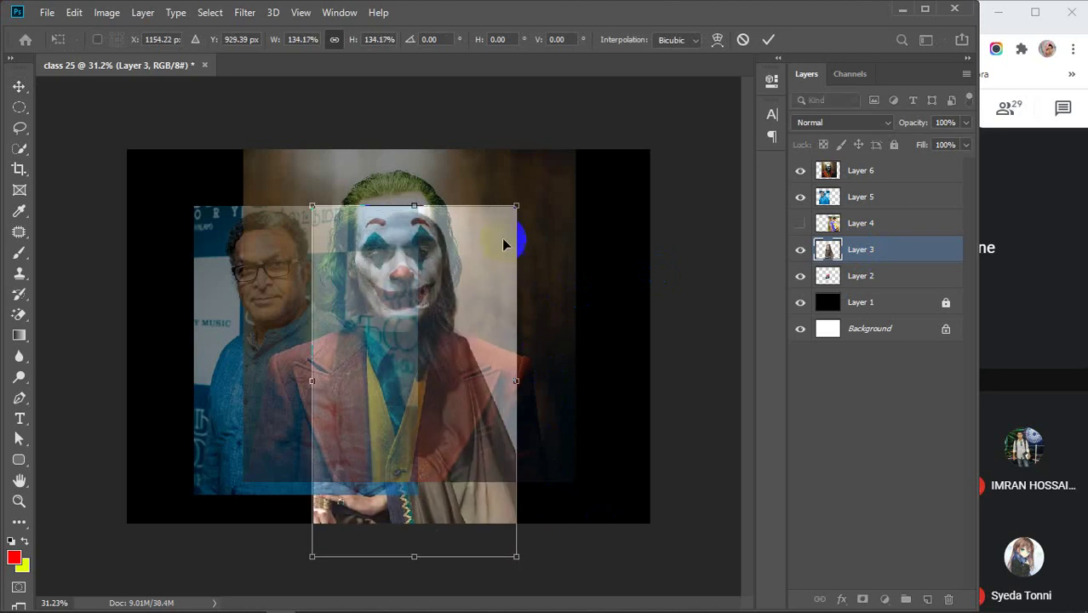
drag(517, 207, 555, 148)
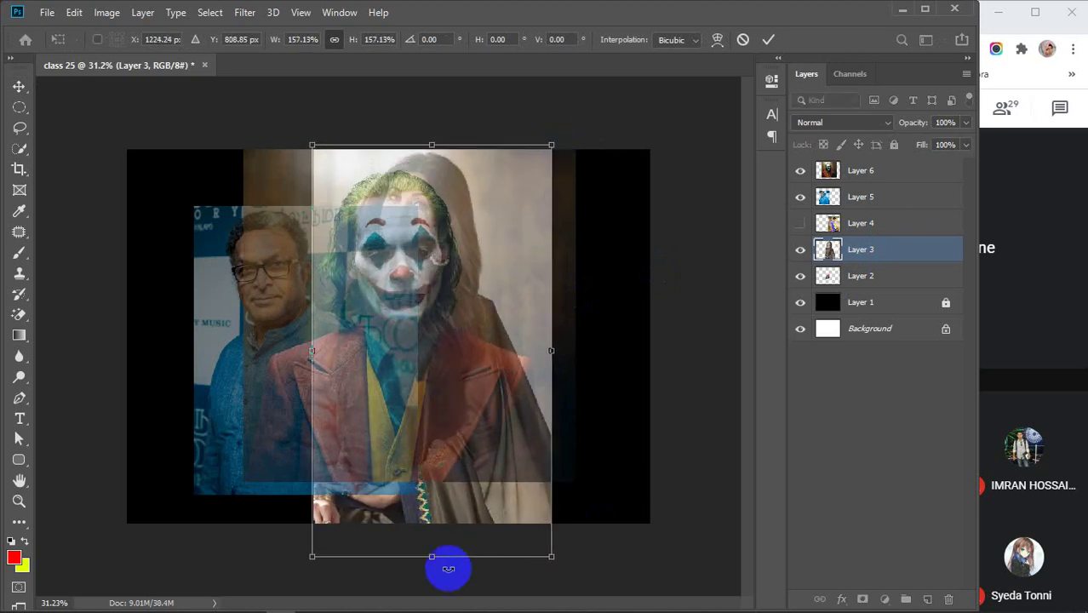
drag(487, 546, 347, 536)
drag(189, 556, 264, 515)
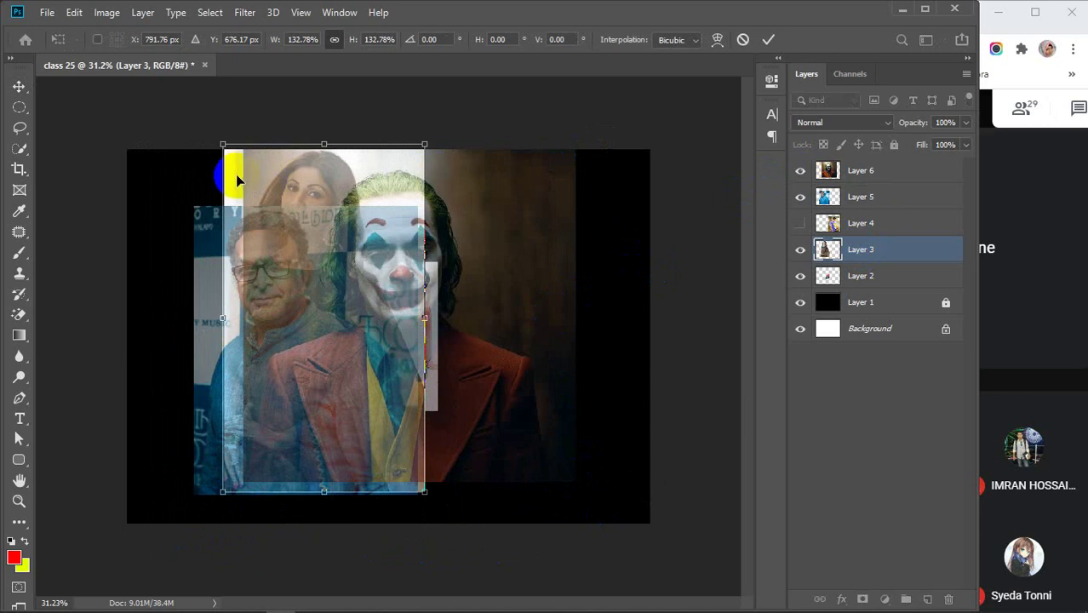
drag(228, 173, 317, 149)
click(857, 197)
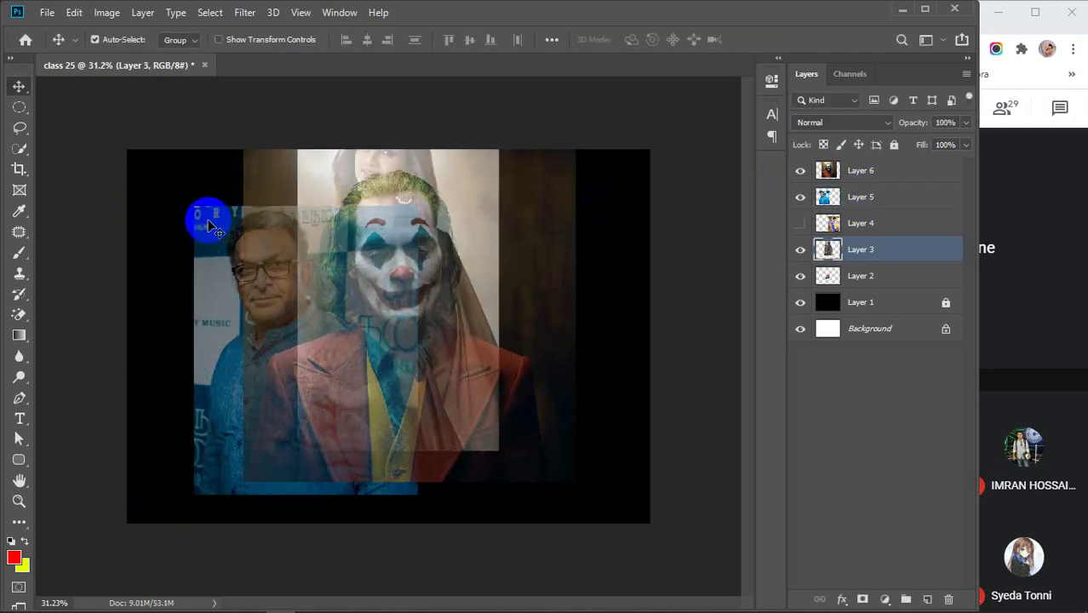
Move the Layer 5 portrait of the man in the blue shirt into the canvas's lower-left corner.
drag(207, 214, 118, 267)
drag(126, 269, 126, 266)
click(876, 199)
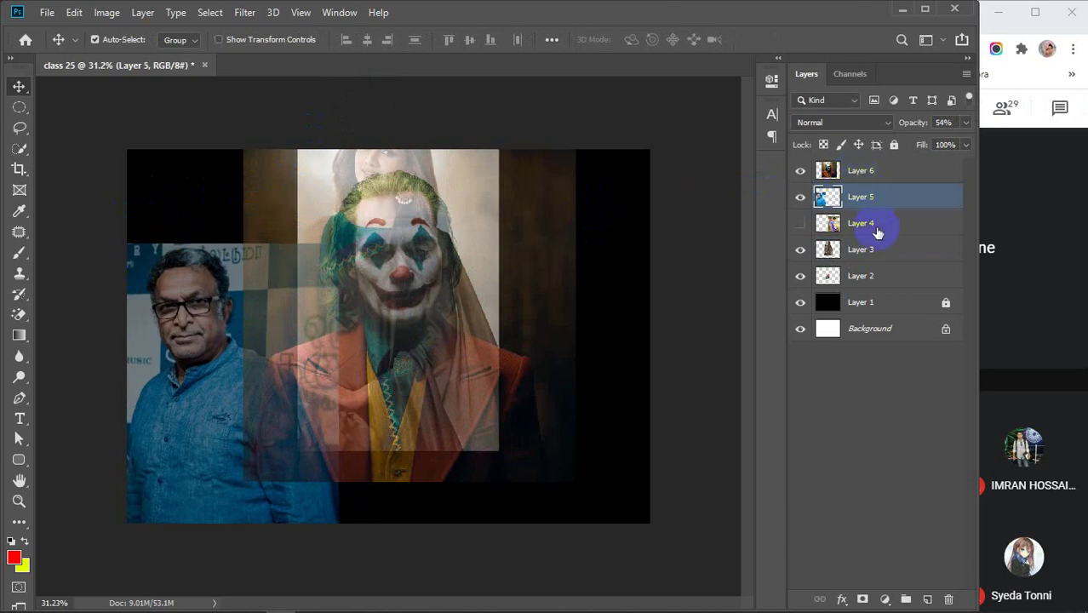
Move the woman's photo left and down beside the blue-shirt man, and reposition the Joker portrait near the canvas's upper edge.
click(866, 249)
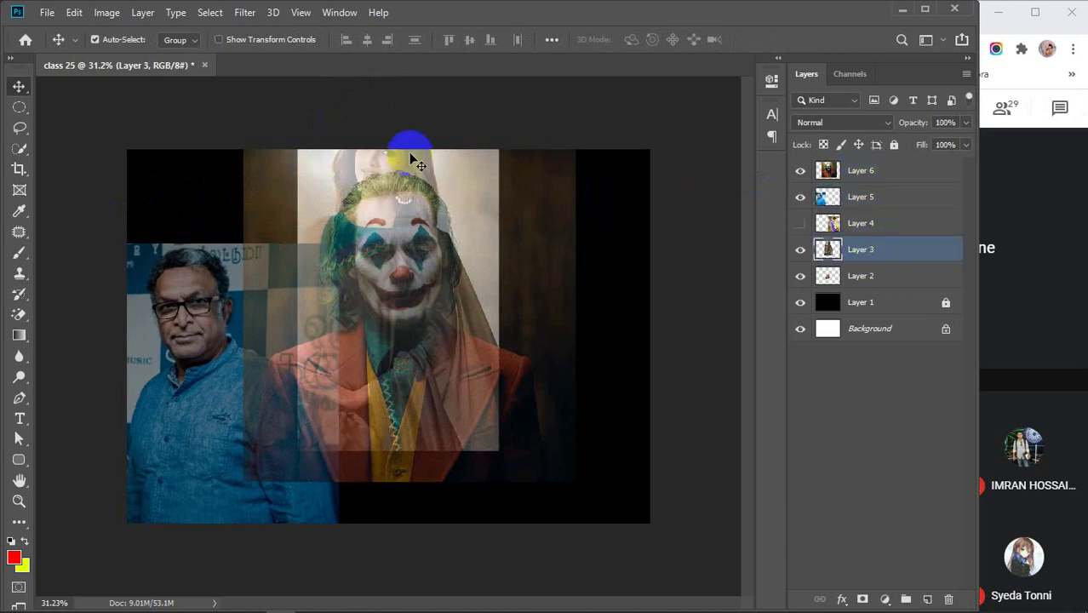
drag(333, 165, 258, 264)
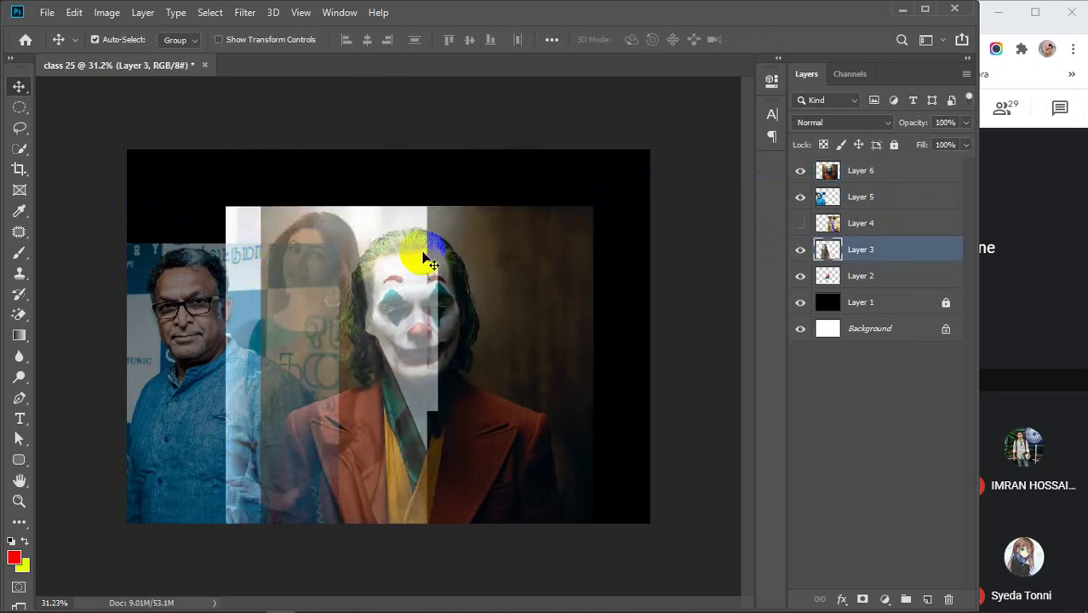
drag(462, 231, 461, 185)
drag(249, 223, 223, 214)
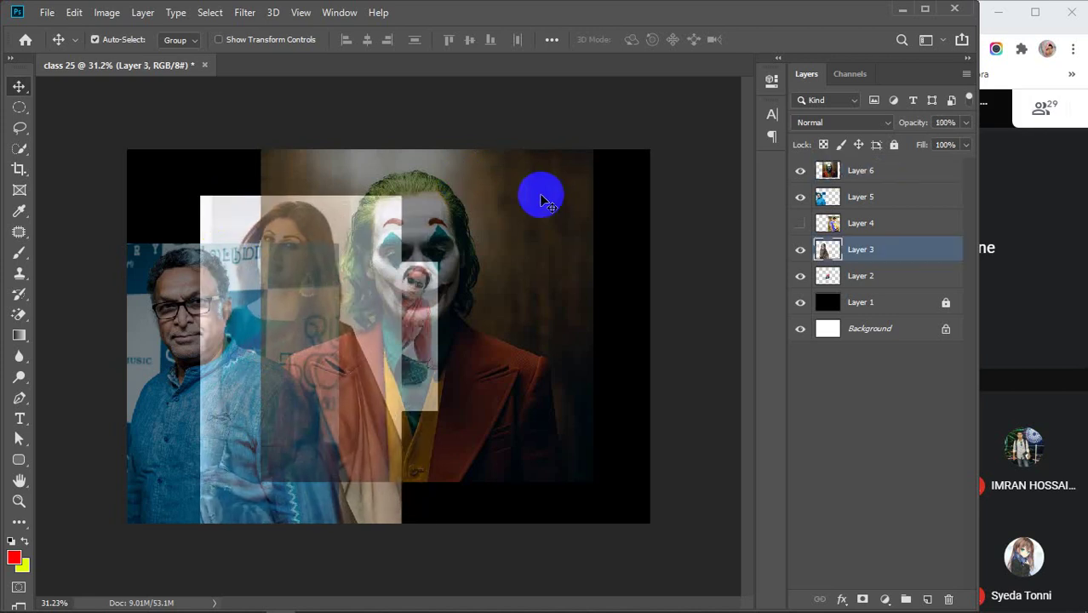
drag(536, 189, 533, 187)
Make the Layer 4 photo of the man in the blue-purple T-shirt visible again.
click(799, 223)
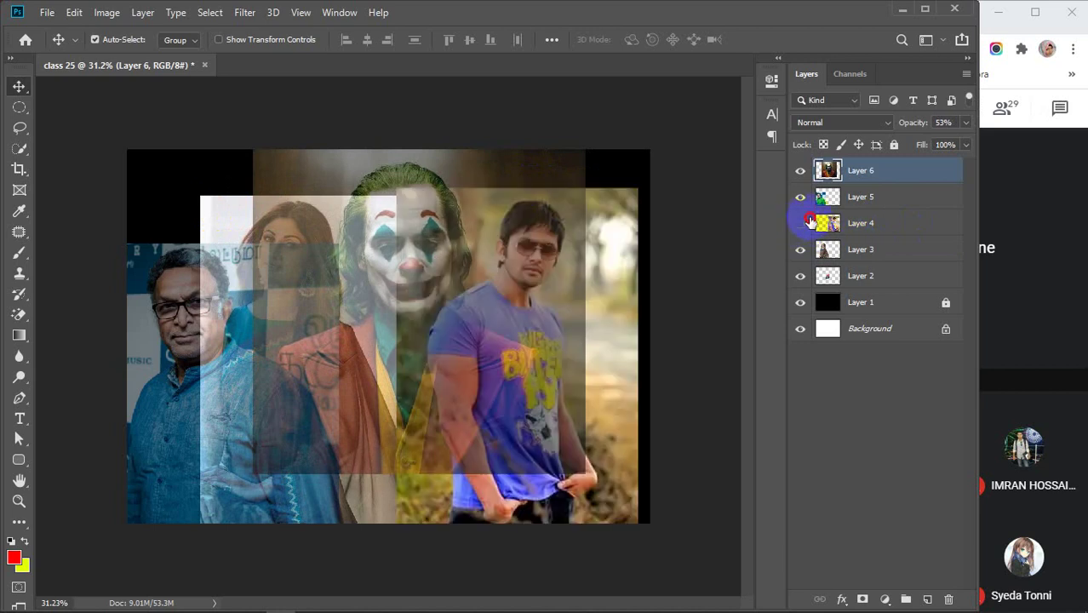
click(799, 223)
click(799, 223)
Enlarge the Layer 2 photo of the man in the red shirt to about 228% and place it at the canvas's right side.
click(869, 276)
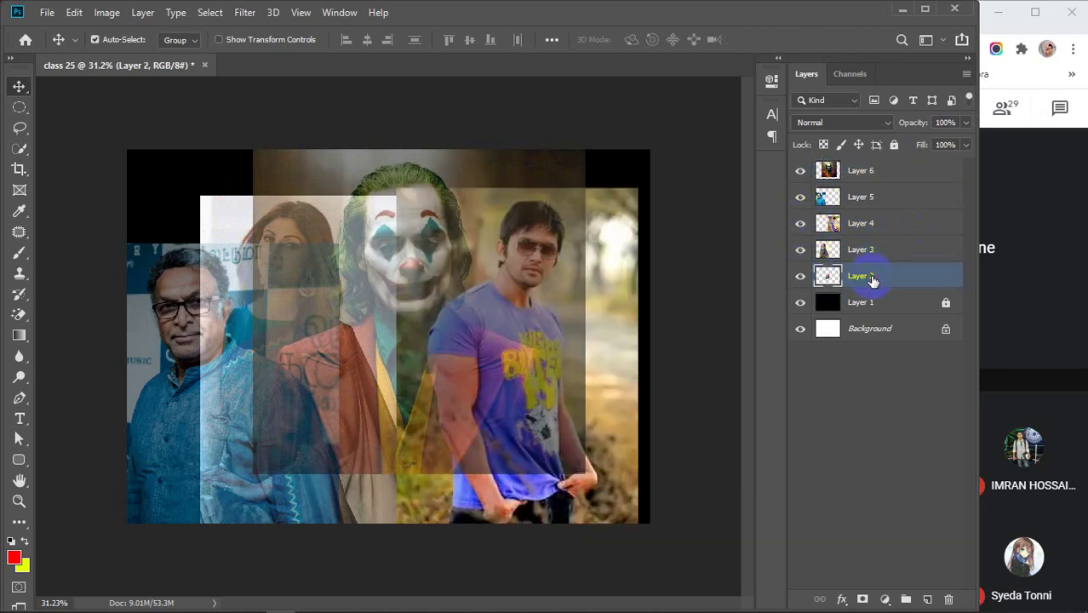
key(ctrl+t)
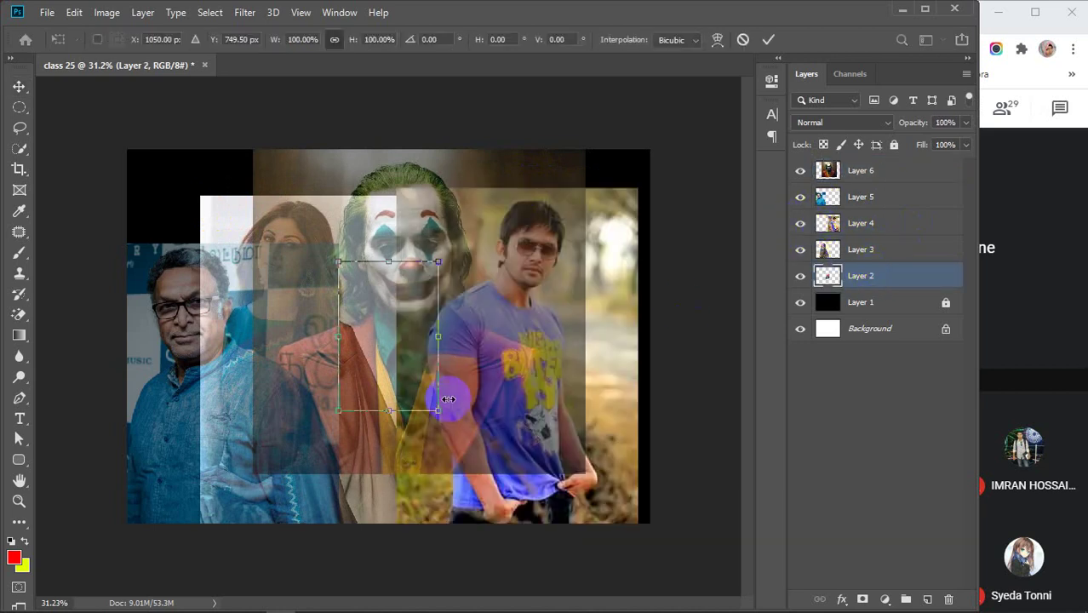
mouse_move(438, 410)
mouse_down()
mouse_move(549, 444)
mouse_move(578, 517)
mouse_move(614, 564)
mouse_move(501, 561)
mouse_move(635, 489)
mouse_move(610, 491)
mouse_up()
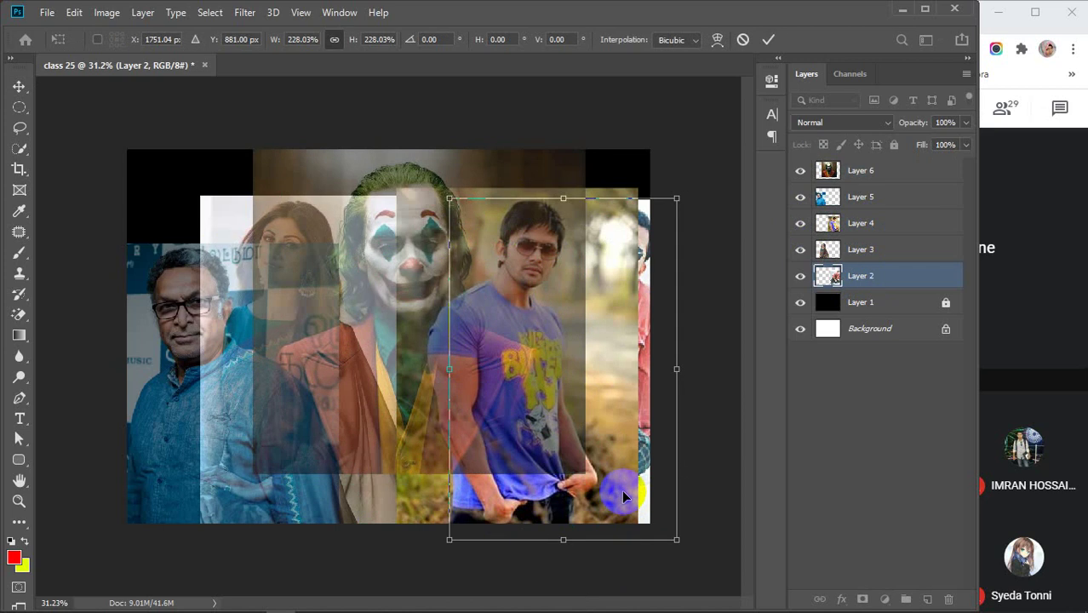
Lower the opacity of Layer 4 to 66%.
click(879, 247)
click(879, 224)
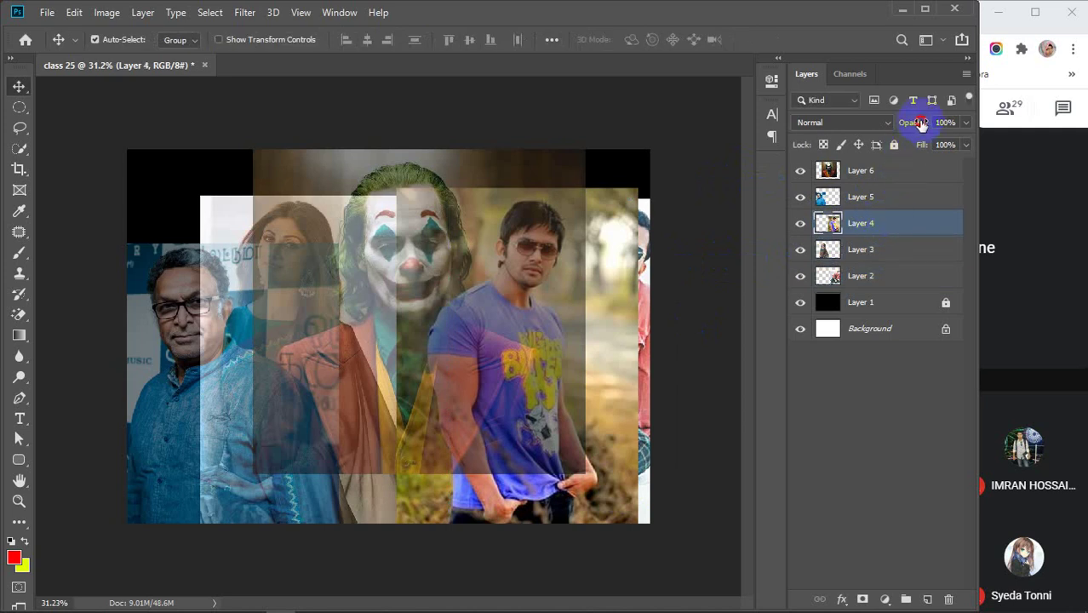
drag(922, 123, 865, 138)
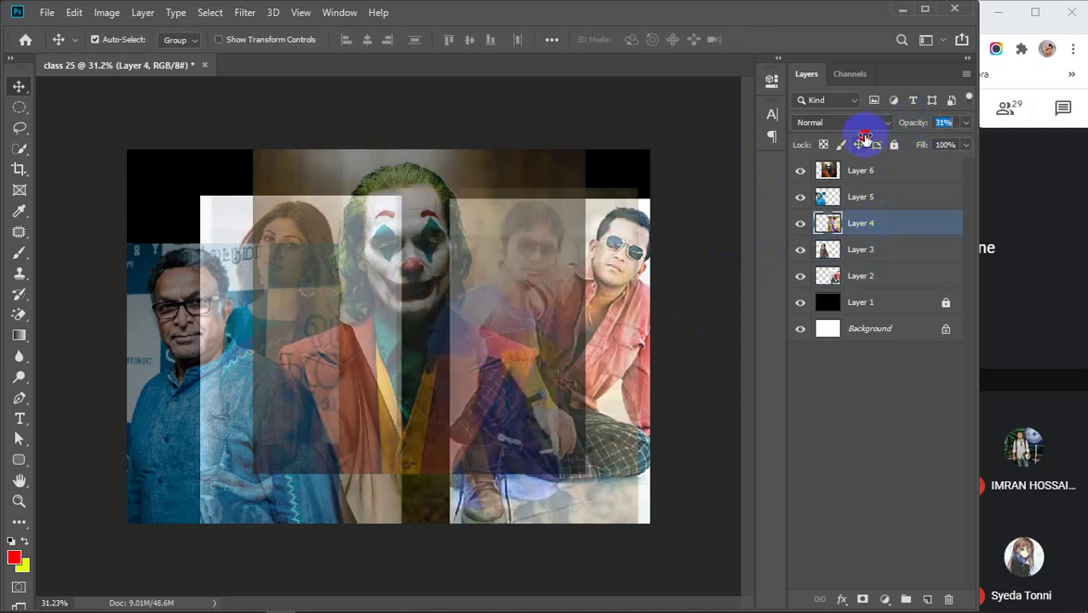
drag(867, 138, 889, 136)
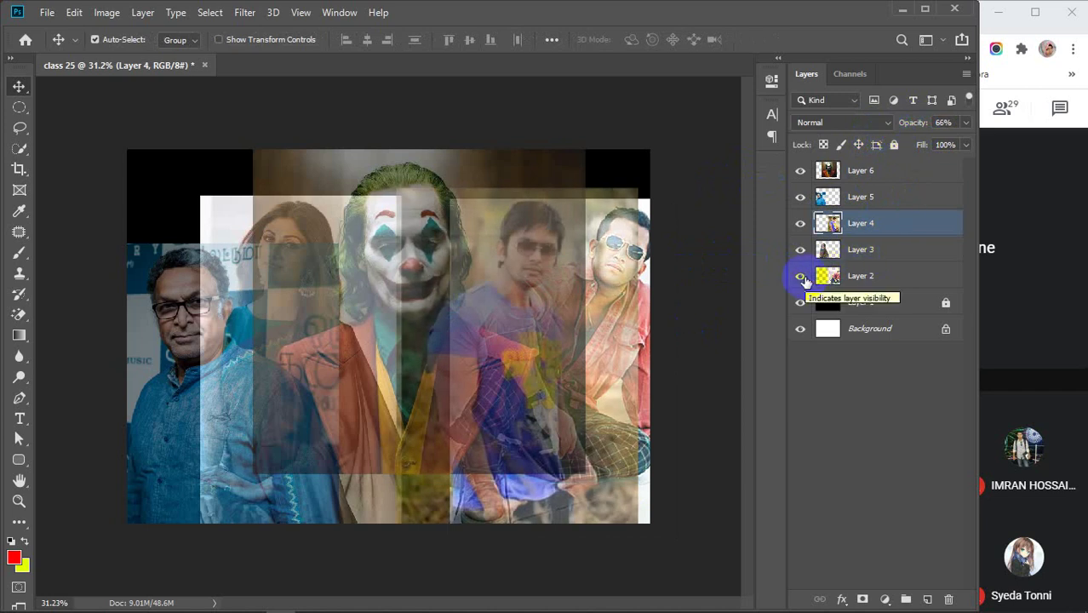
Bring the red-shirt photo to the top of the layer stack and shift the Layer 4 and Joker photos right.
click(893, 281)
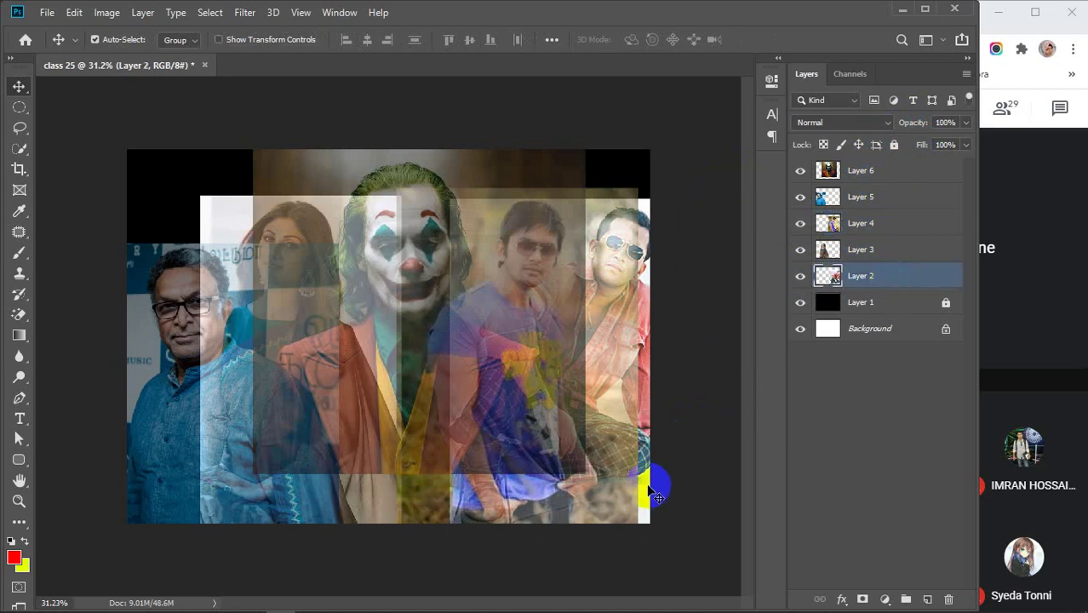
drag(884, 277, 873, 166)
drag(609, 318, 650, 331)
drag(510, 165, 538, 166)
click(455, 399)
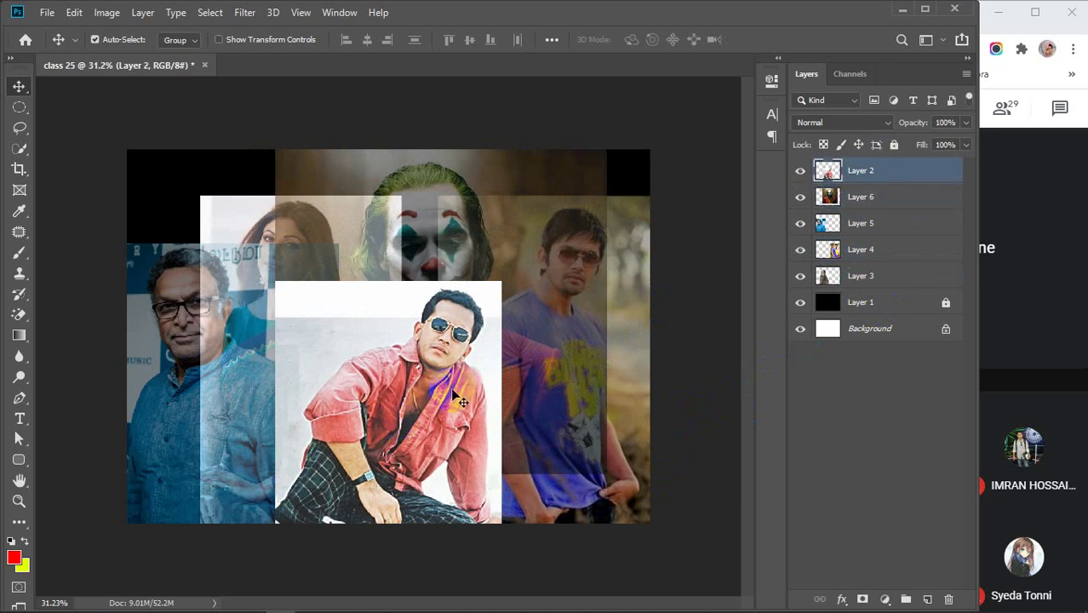
Scale the red-shirt photo to about 91% and place it at the lower middle of the canvas.
key(ctrl+t)
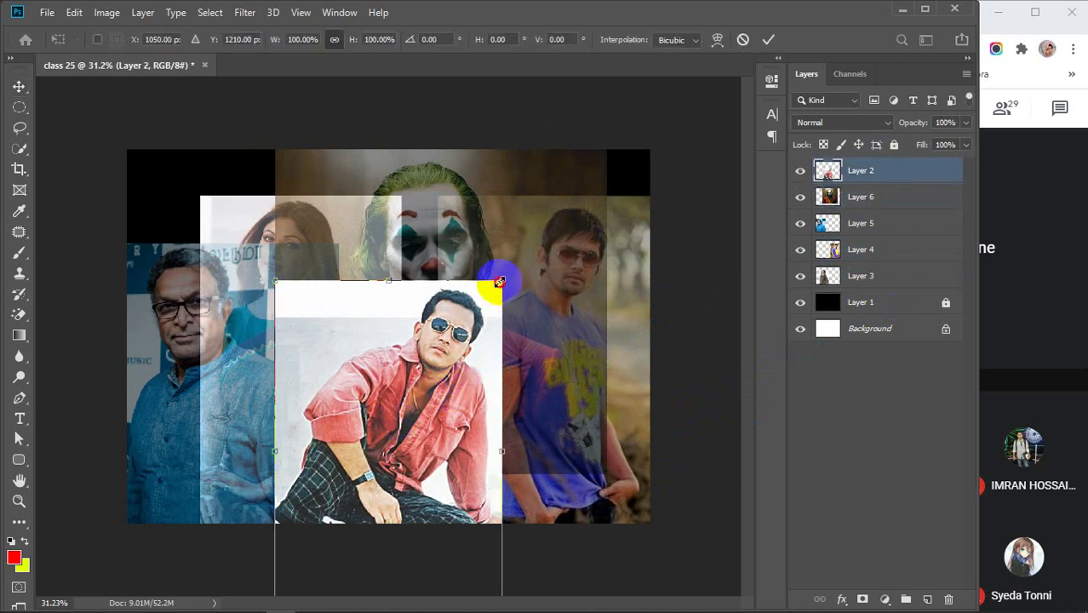
drag(499, 281, 482, 311)
drag(437, 412, 486, 432)
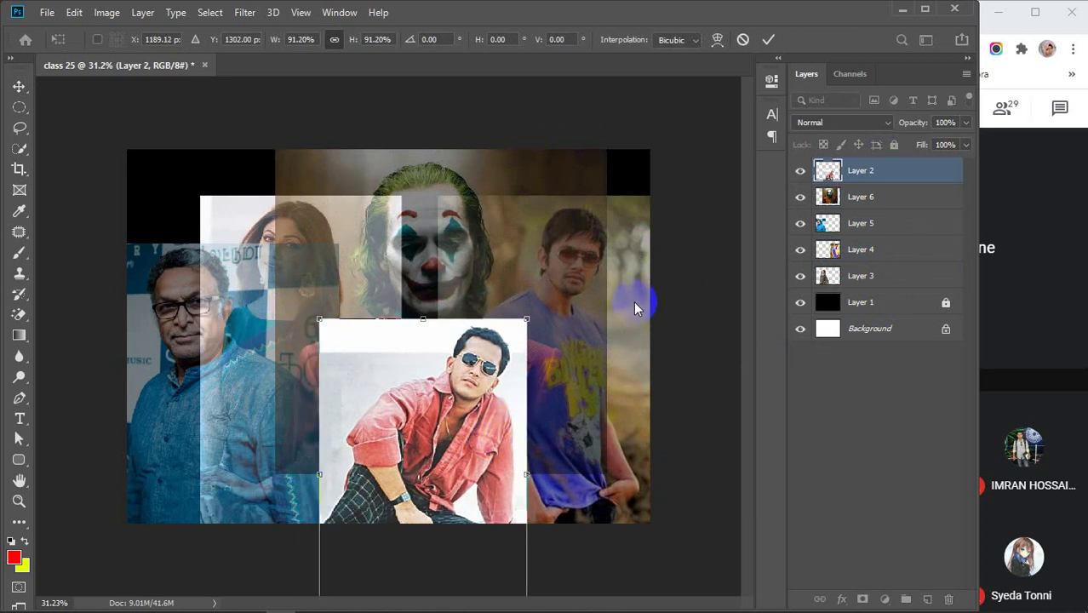
key(Return)
Shift the Layer 4 photo further right and delete the red-shirt photo on Layer 2.
drag(636, 297, 668, 294)
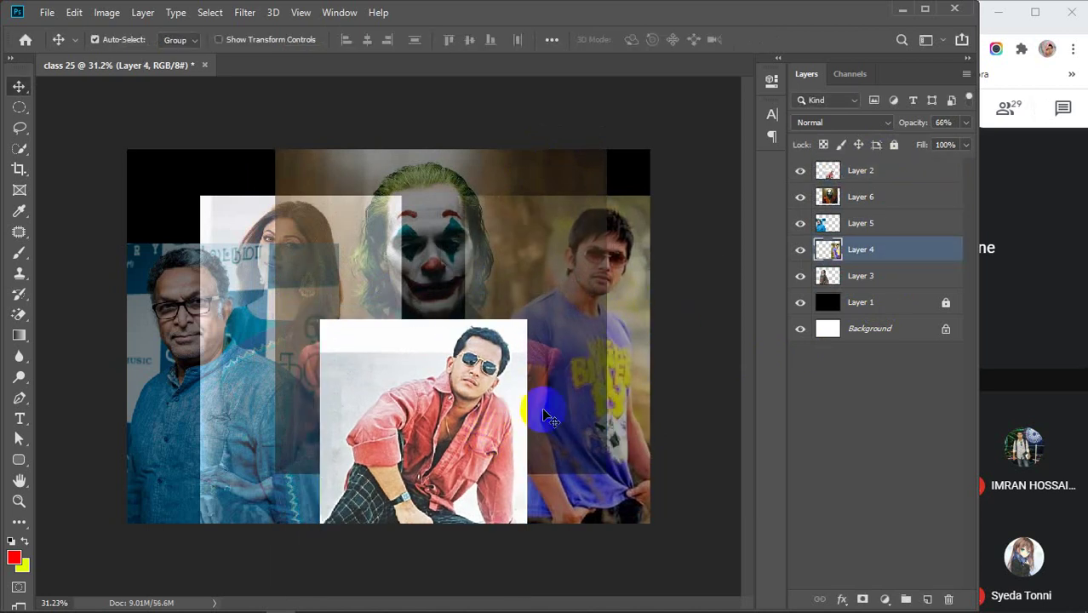
click(464, 441)
key(Delete)
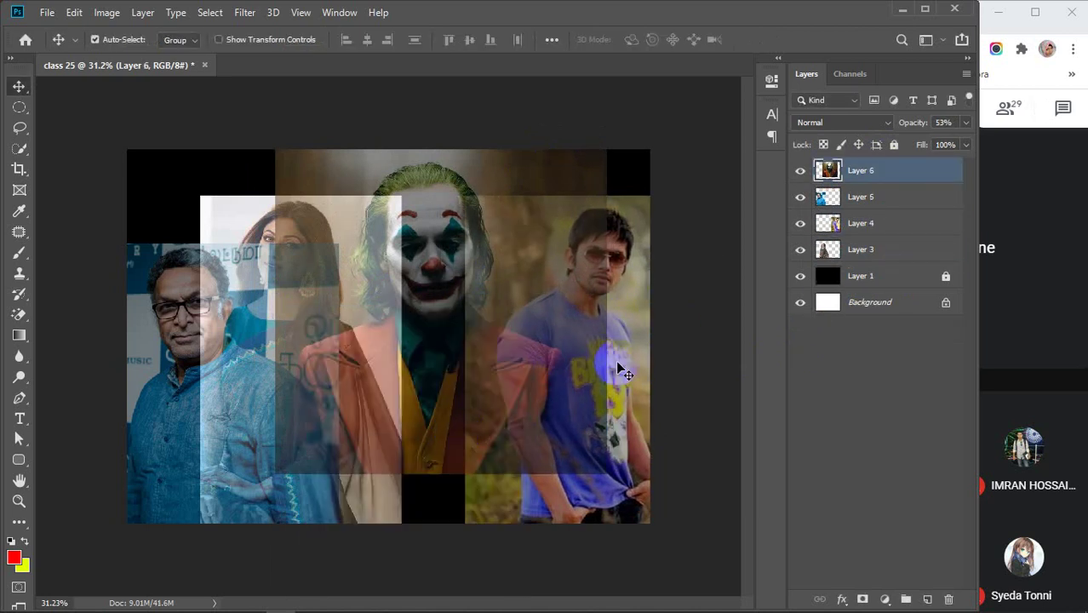
Switch to the Google Images window in Chrome and search for "salman shah".
mouse_move(456, 605)
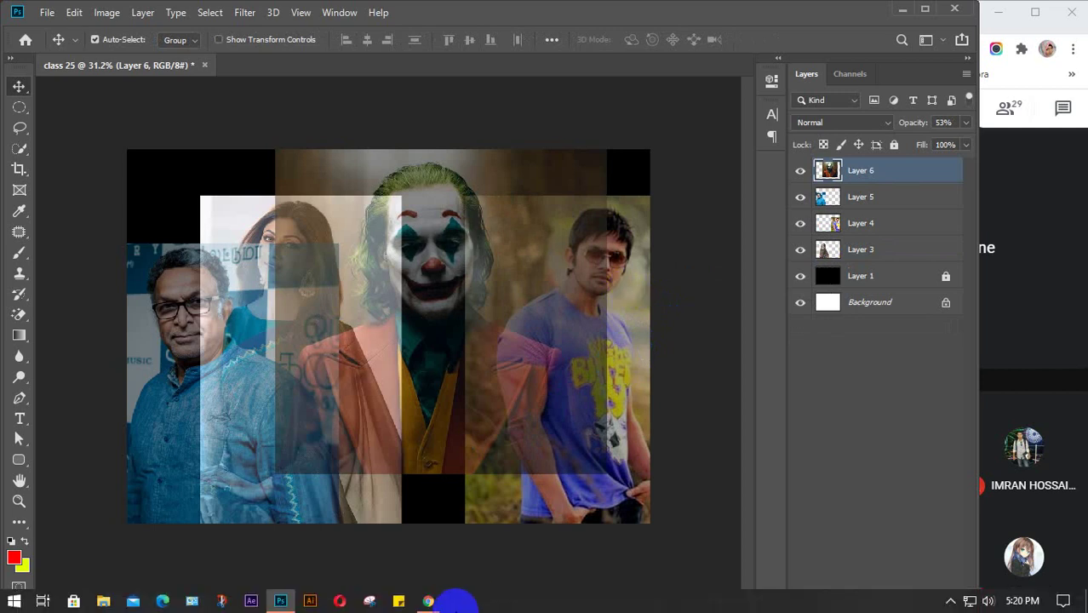
click(600, 540)
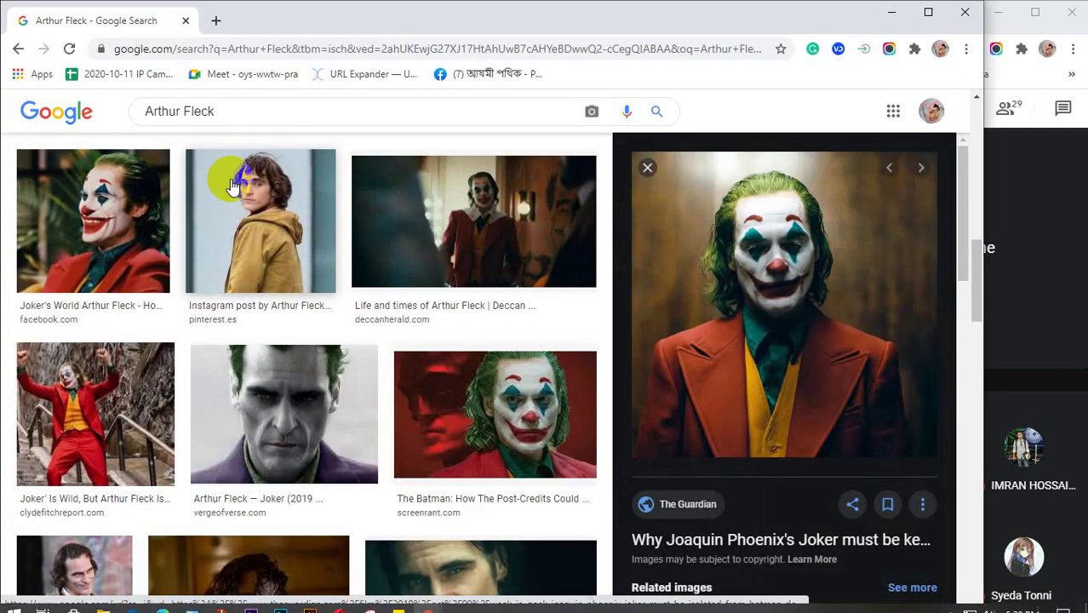
triple_click(235, 113)
text(sa)
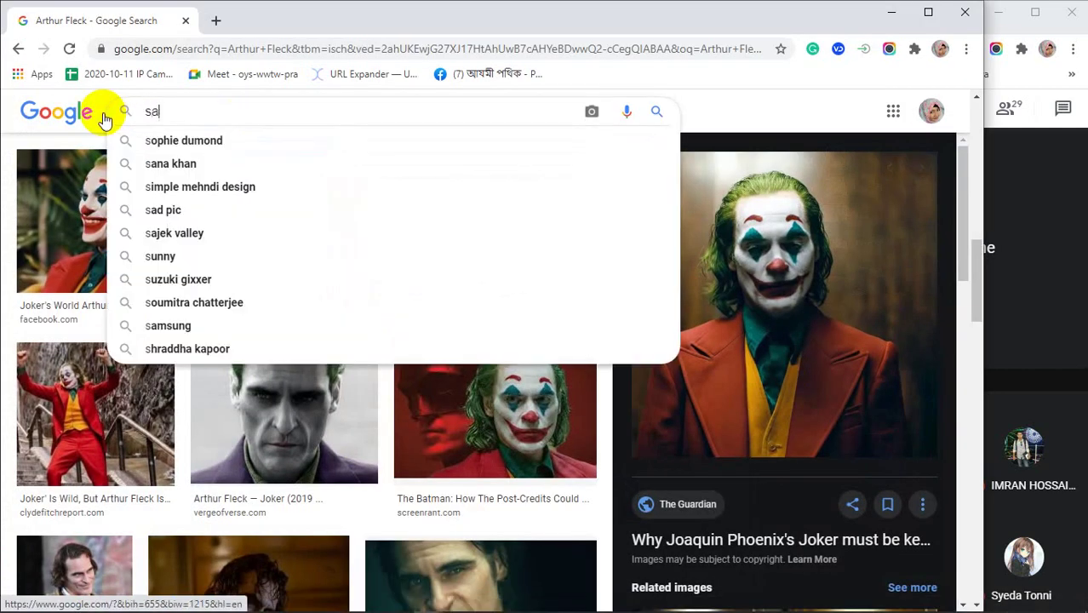
text(l)
key(Down)
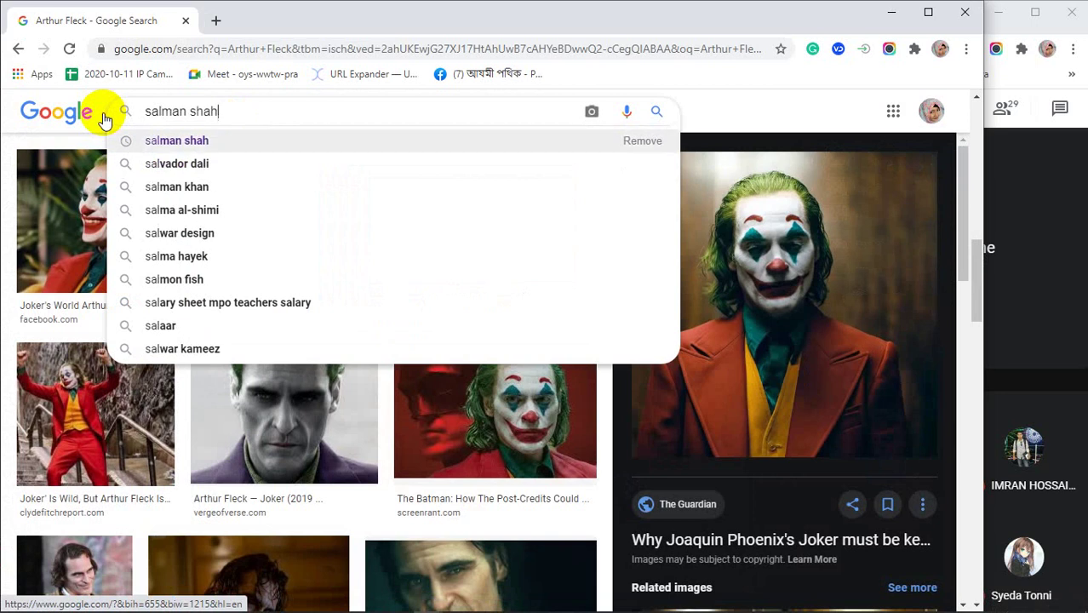
key(Return)
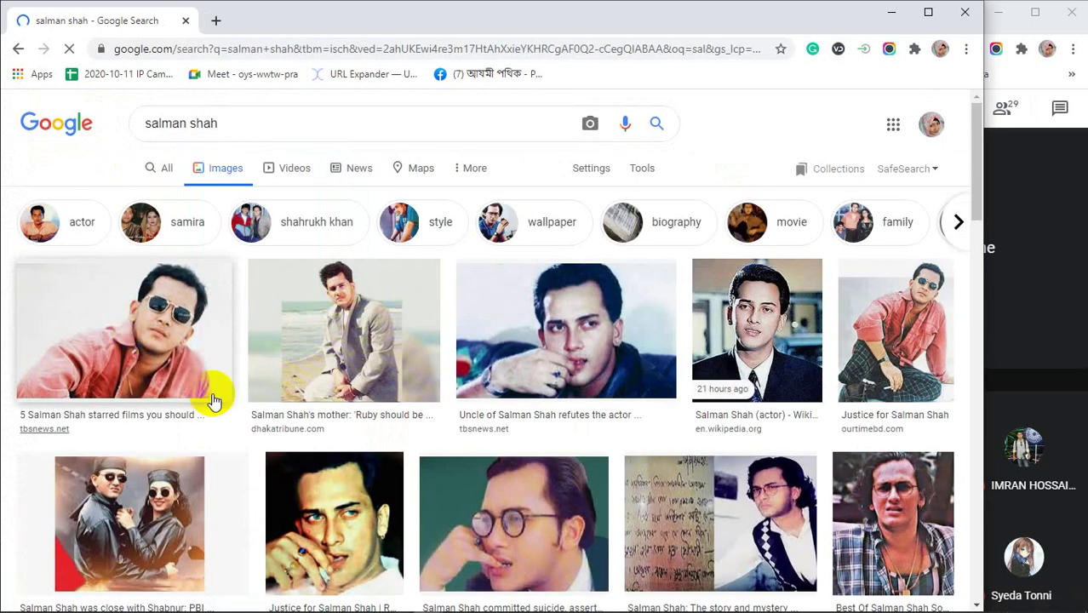
Preview the navy polo shirt portrait of Salman Shah and look through the related and other image results for alternatives.
scroll(213, 400, down, 5)
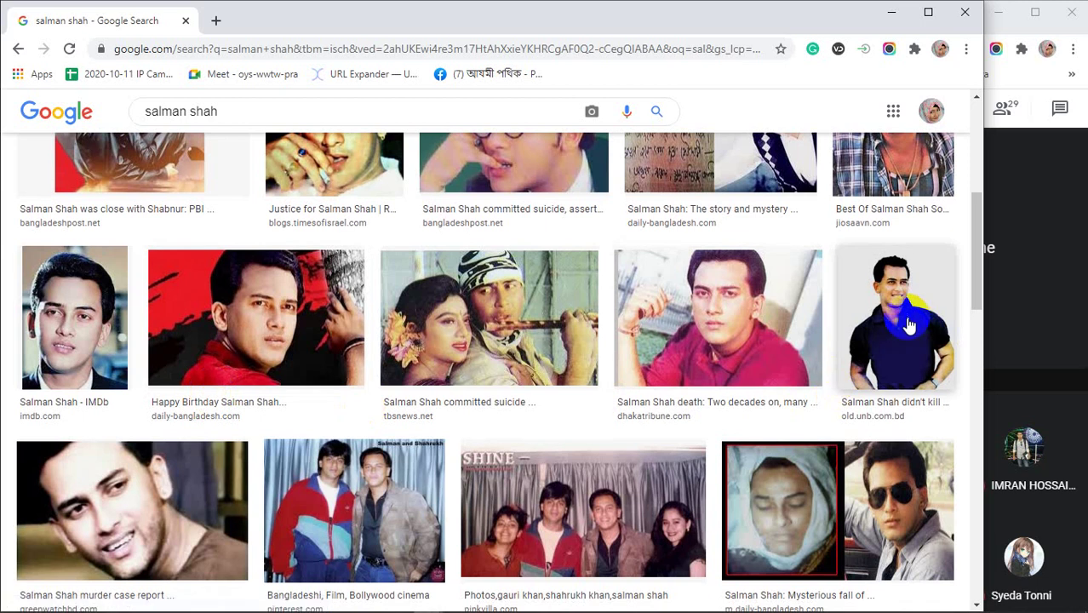
click(908, 322)
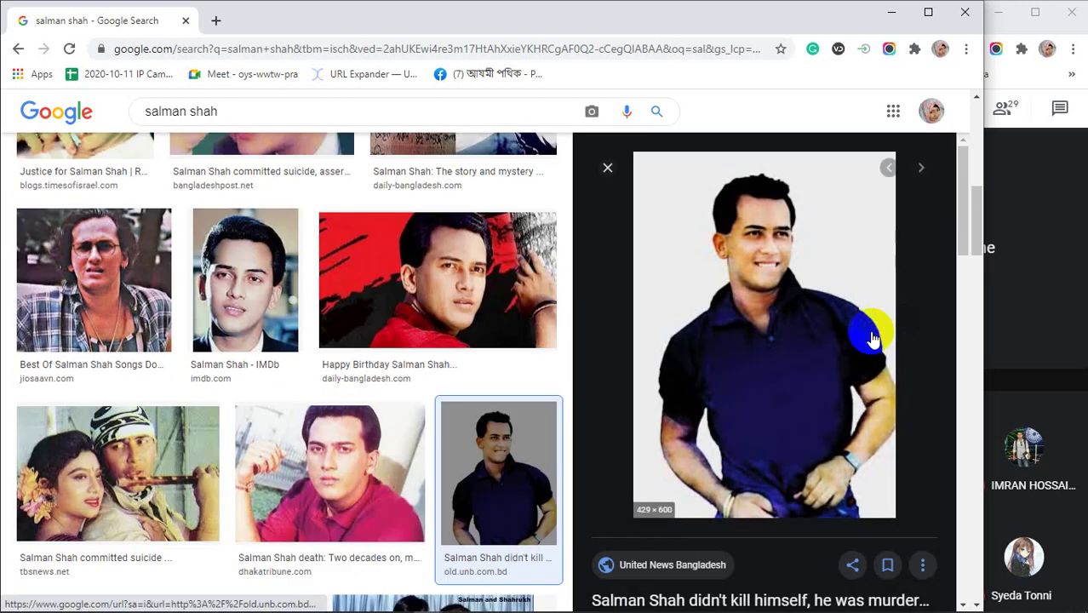
scroll(795, 344, down, 3)
scroll(797, 349, down, 8)
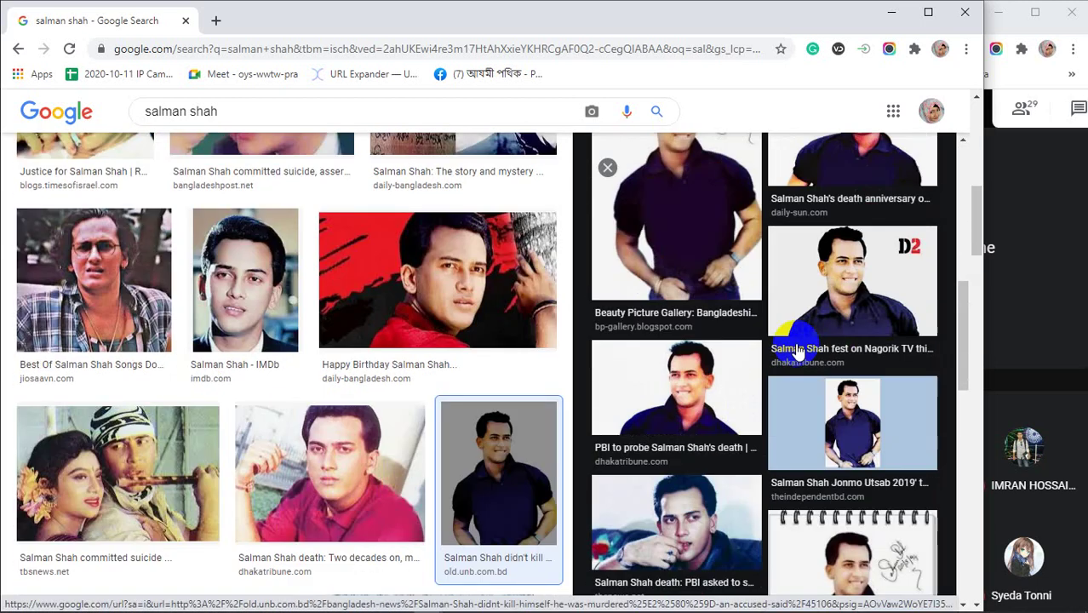
scroll(797, 349, down, 10)
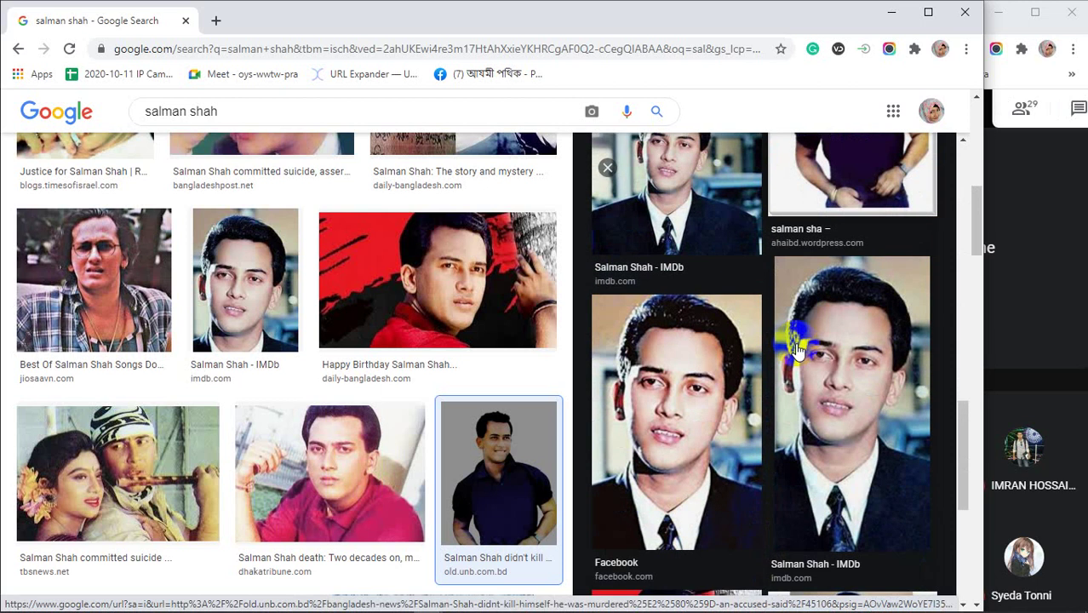
scroll(364, 401, down, 8)
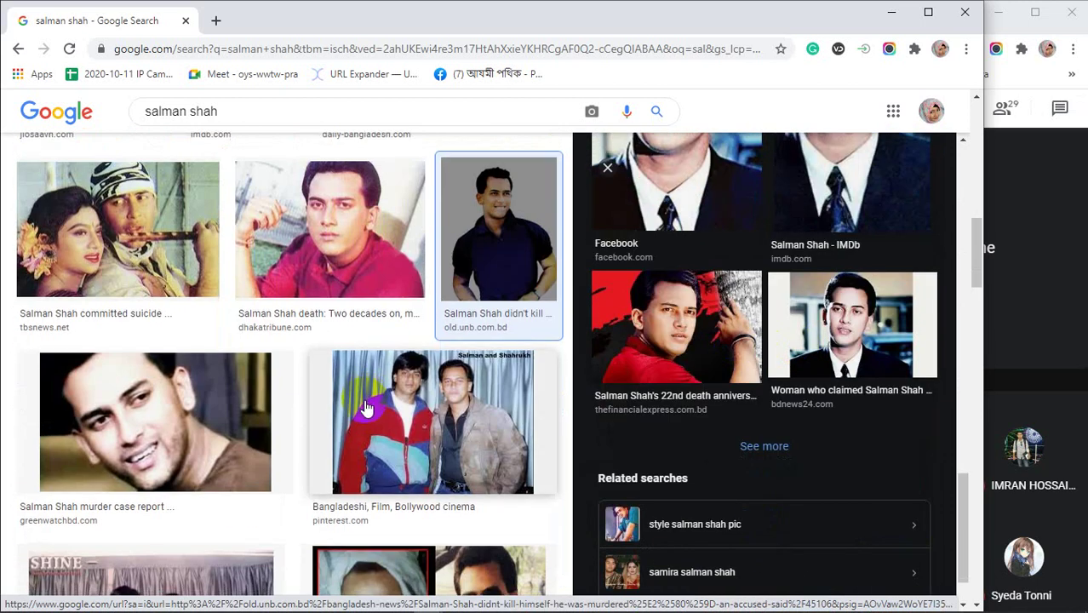
scroll(364, 407, down, 6)
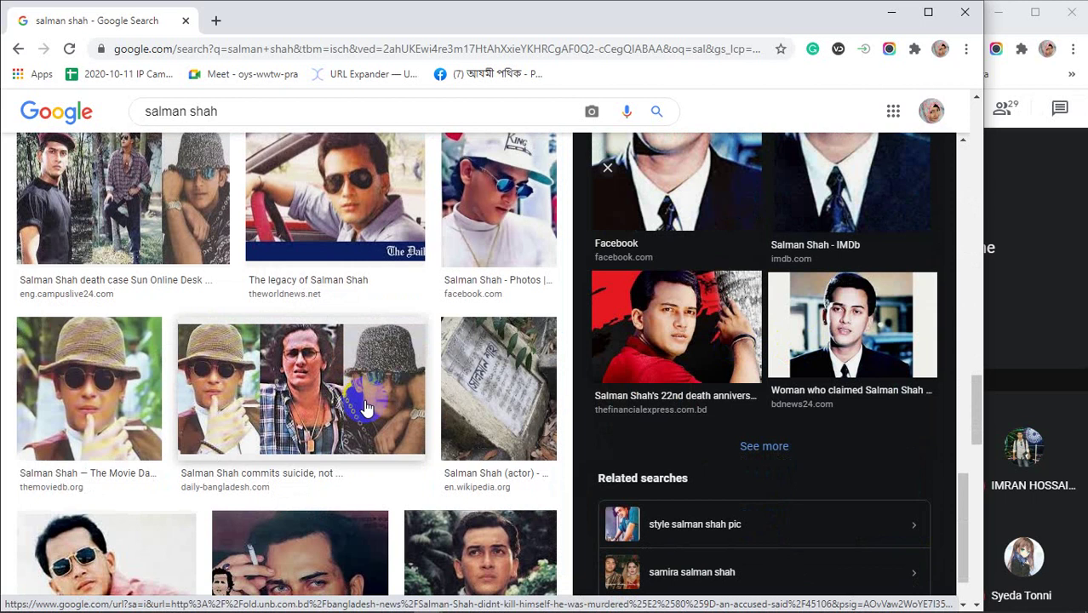
scroll(364, 407, down, 9)
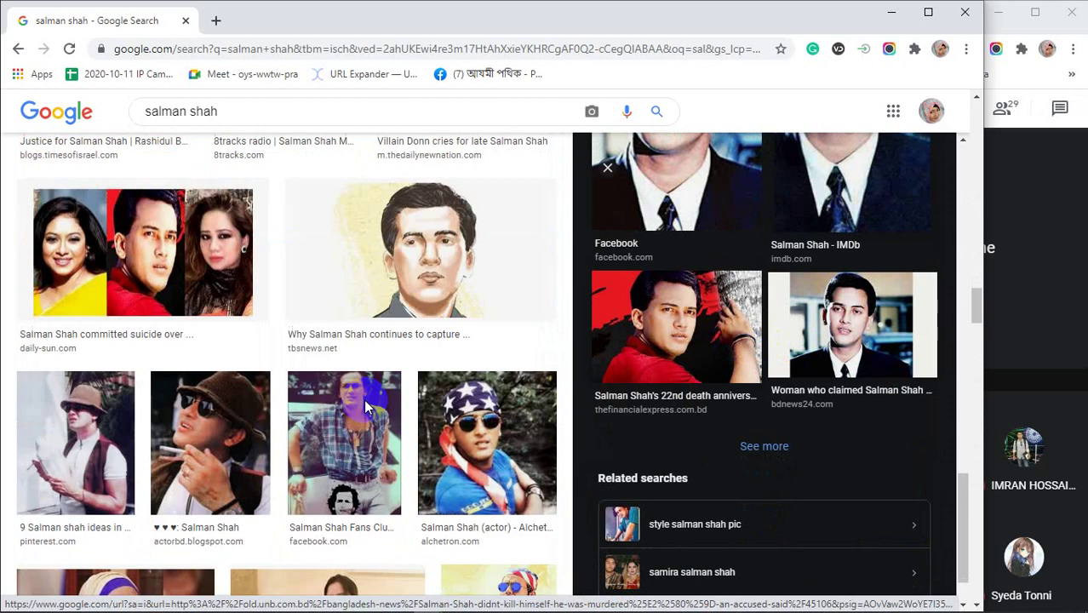
scroll(336, 383, up, 4)
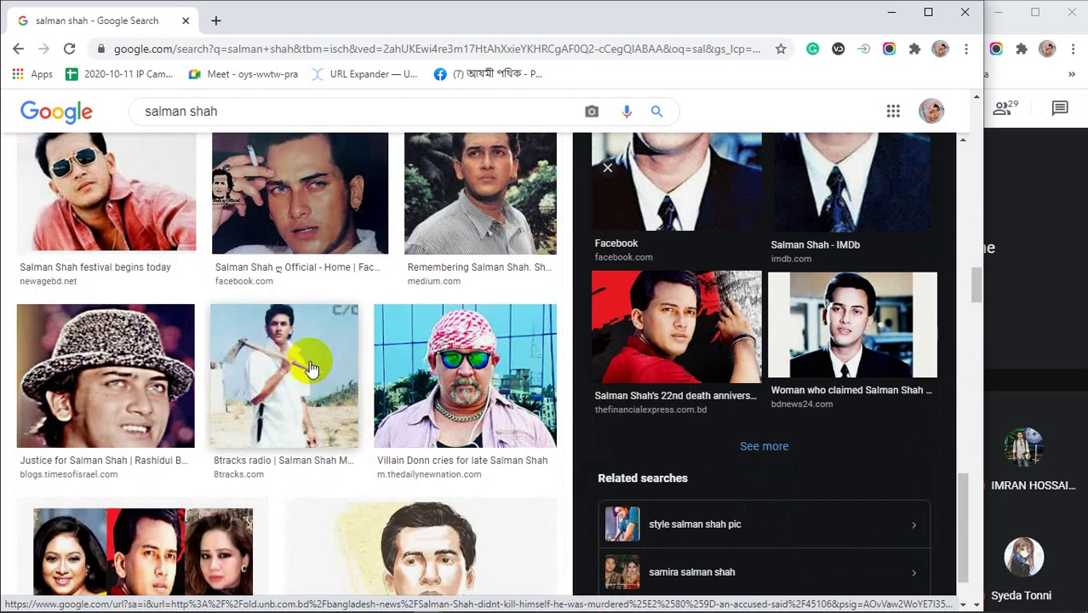
scroll(790, 366, up, 12)
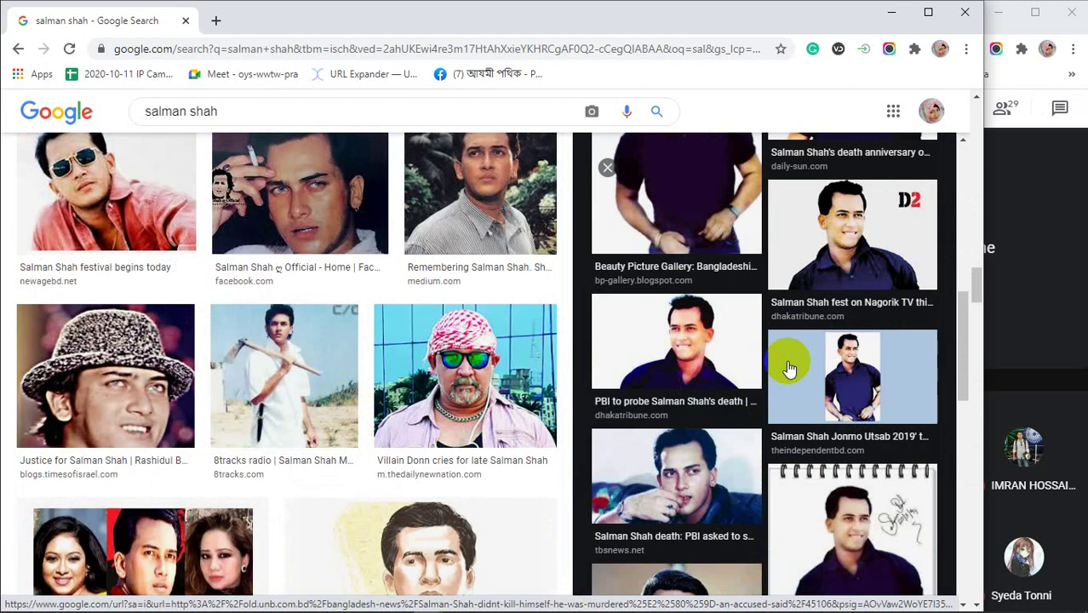
Copy the previewed navy polo shirt portrait and paste it into the class 25 document in Photoshop.
scroll(790, 366, up, 3)
right_click(754, 227)
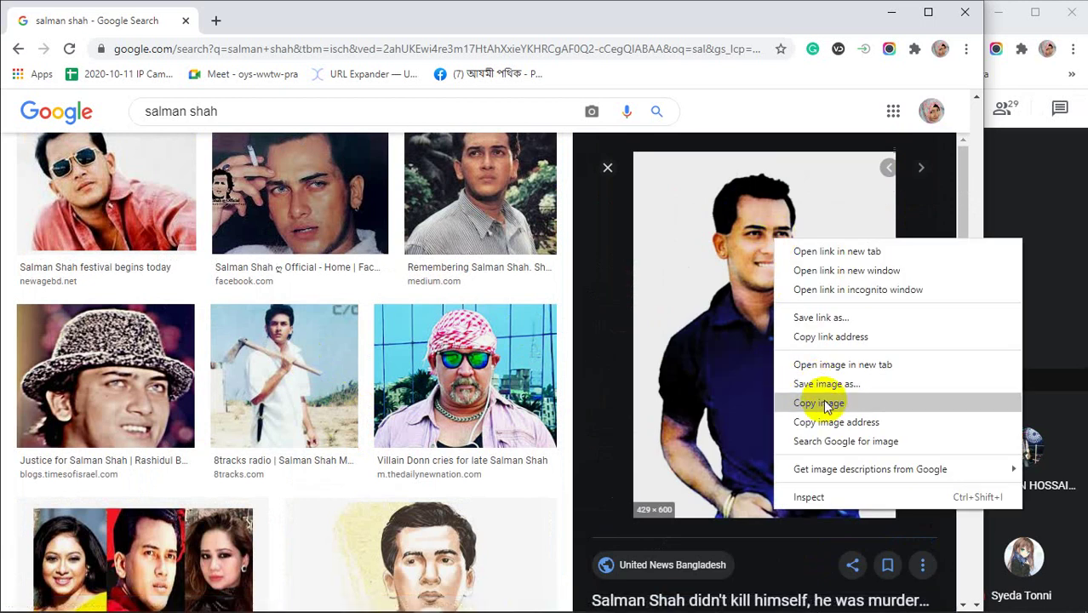
click(824, 402)
click(891, 12)
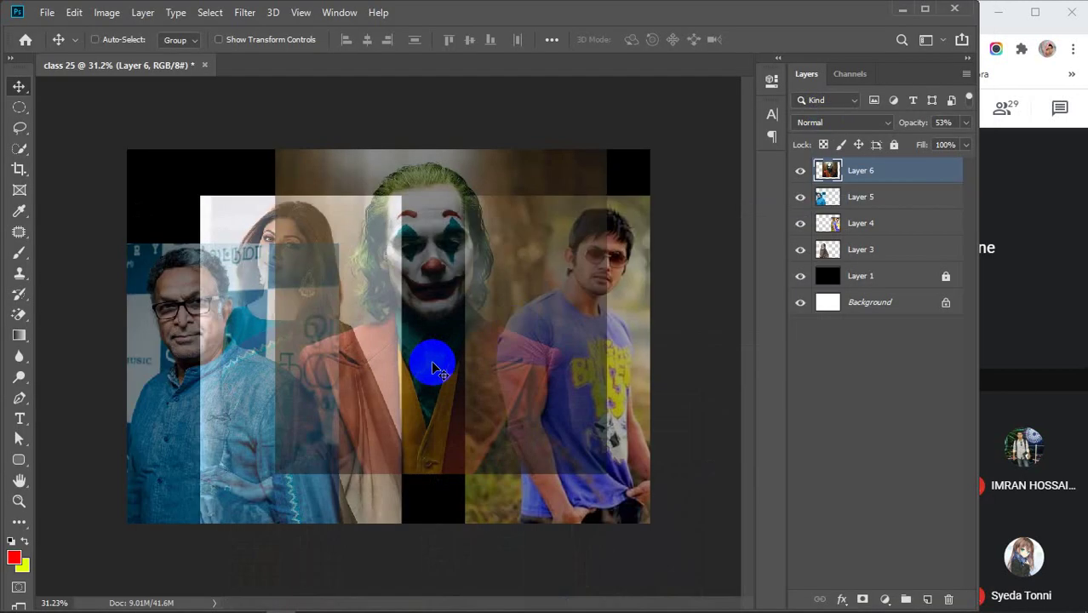
key(ctrl+v)
Scale the pasted portrait up to about 250% and move it to the right side of the canvas.
key(ctrl+t)
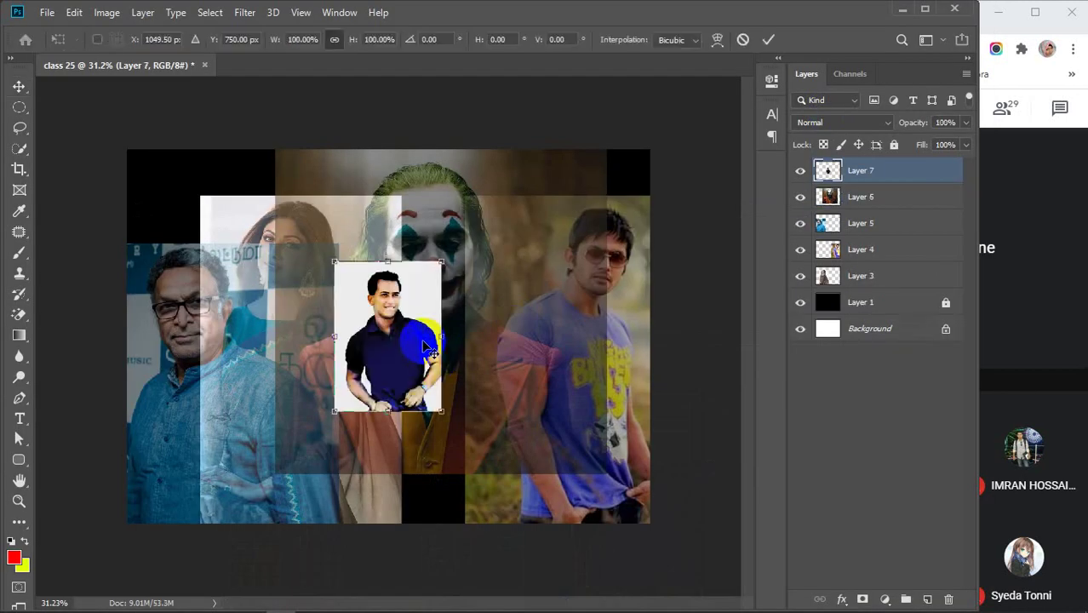
drag(442, 412, 538, 563)
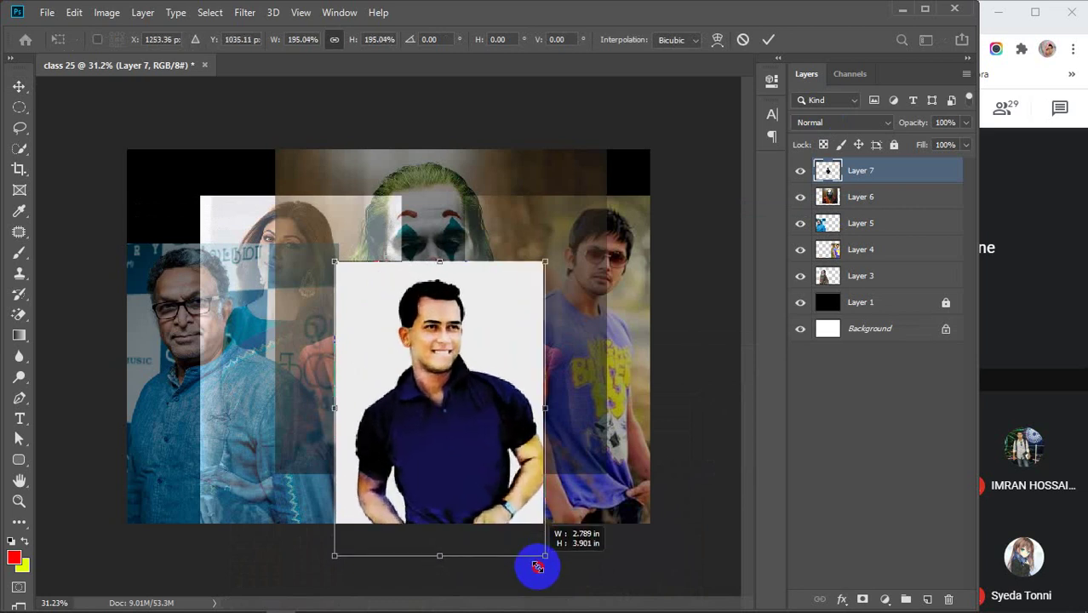
drag(334, 260, 287, 188)
drag(421, 327, 522, 309)
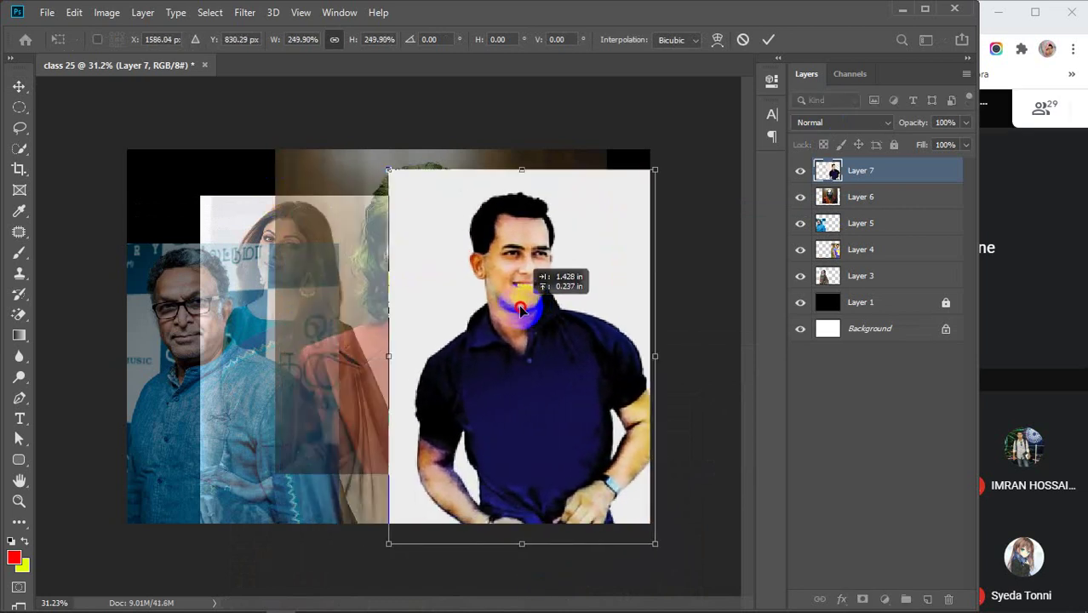
Set the portrait's opacity to 57%, shift it slightly down and right, and fine-tune its scale to about 247%.
drag(915, 123, 882, 134)
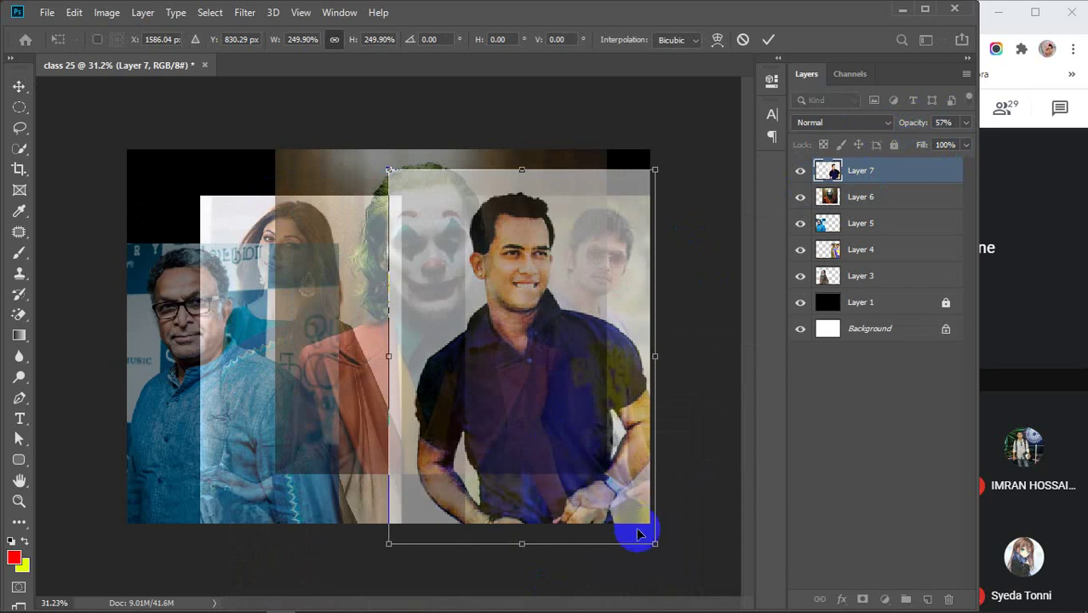
mouse_move(640, 538)
mouse_down()
mouse_move(629, 544)
mouse_move(653, 555)
mouse_up()
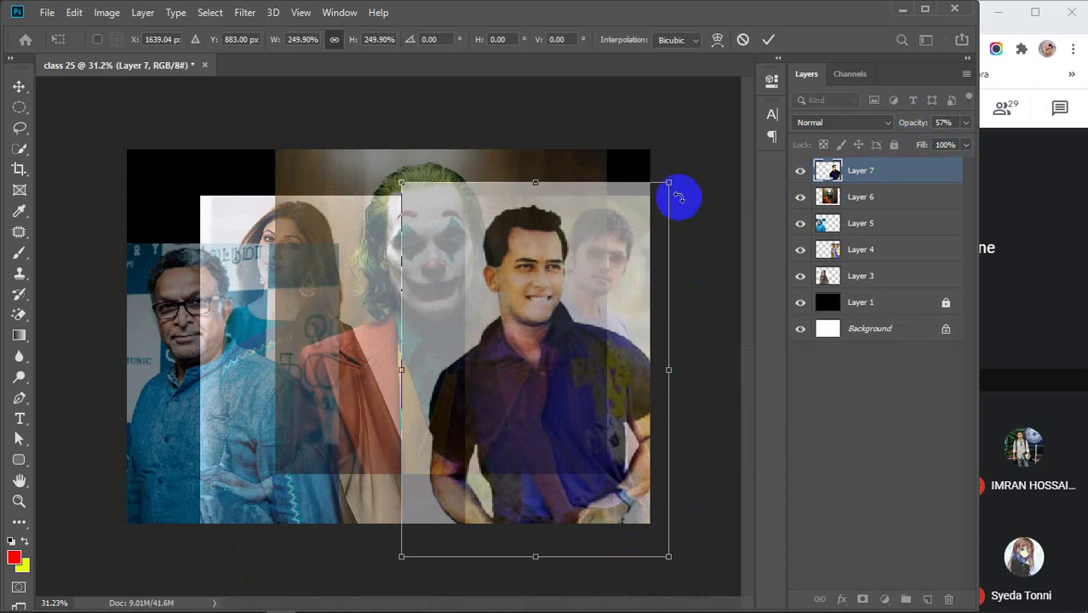
drag(670, 181, 668, 184)
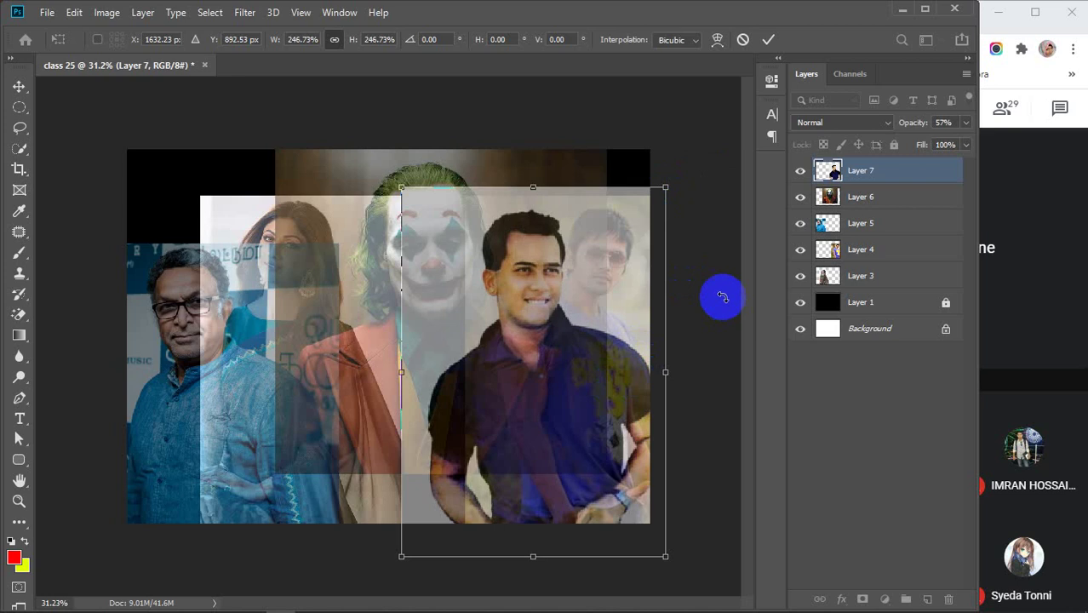
key(Return)
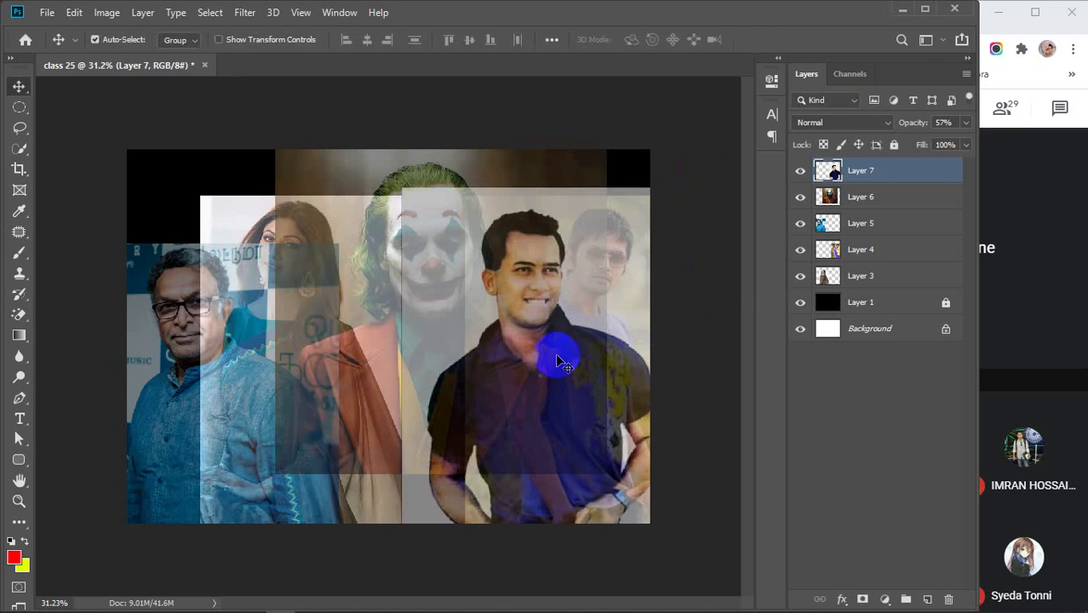
Shift the photos on Layers 5, 3 and 6 left, and nudge the Layer 7 portrait up and left.
click(146, 403)
drag(146, 403, 132, 409)
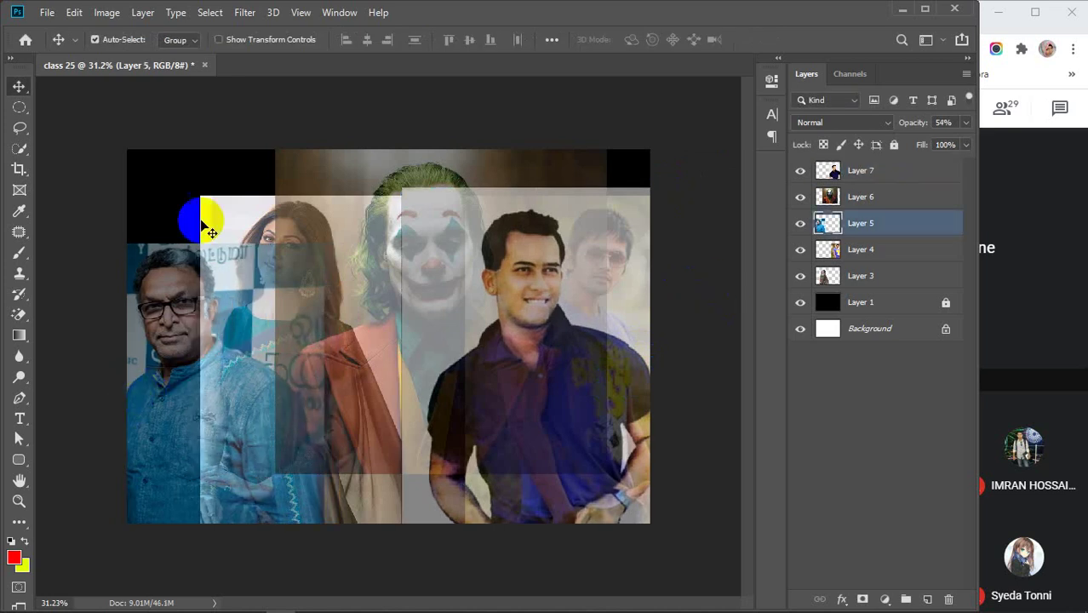
drag(243, 223, 225, 221)
drag(382, 157, 356, 160)
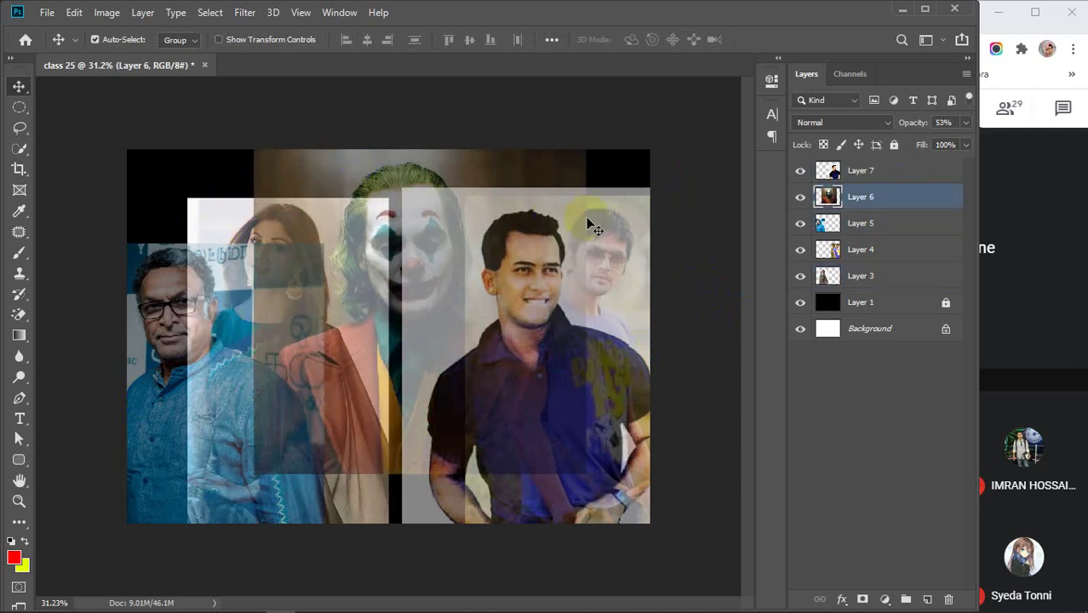
drag(629, 513, 614, 503)
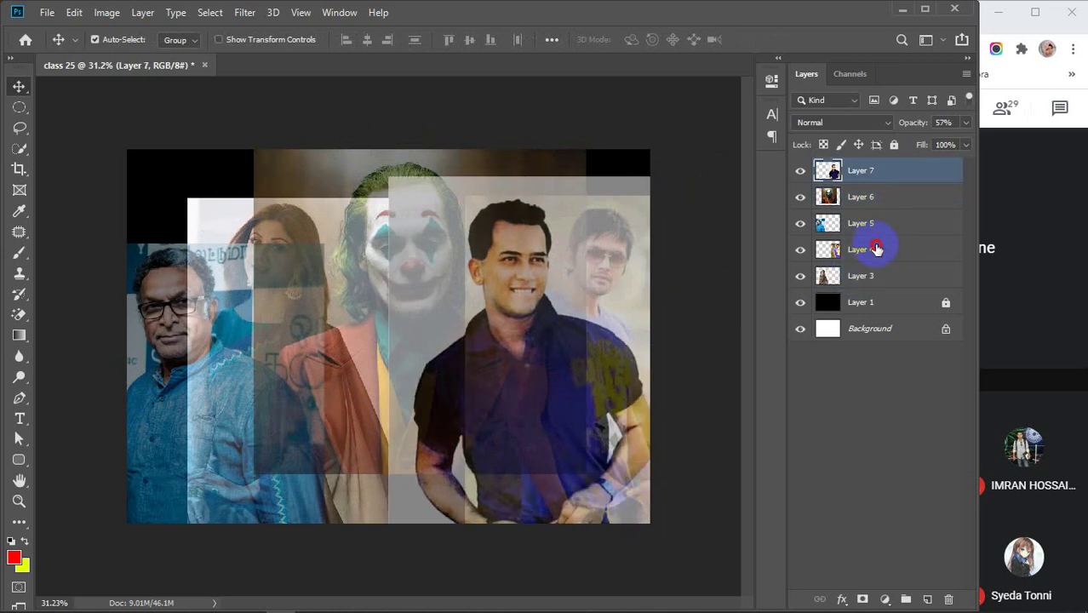
Shift the Layer 4 photo slightly right with Layer 7 temporarily hidden, and reorder Layer 7 to sit between Layers 5 and 4.
click(877, 249)
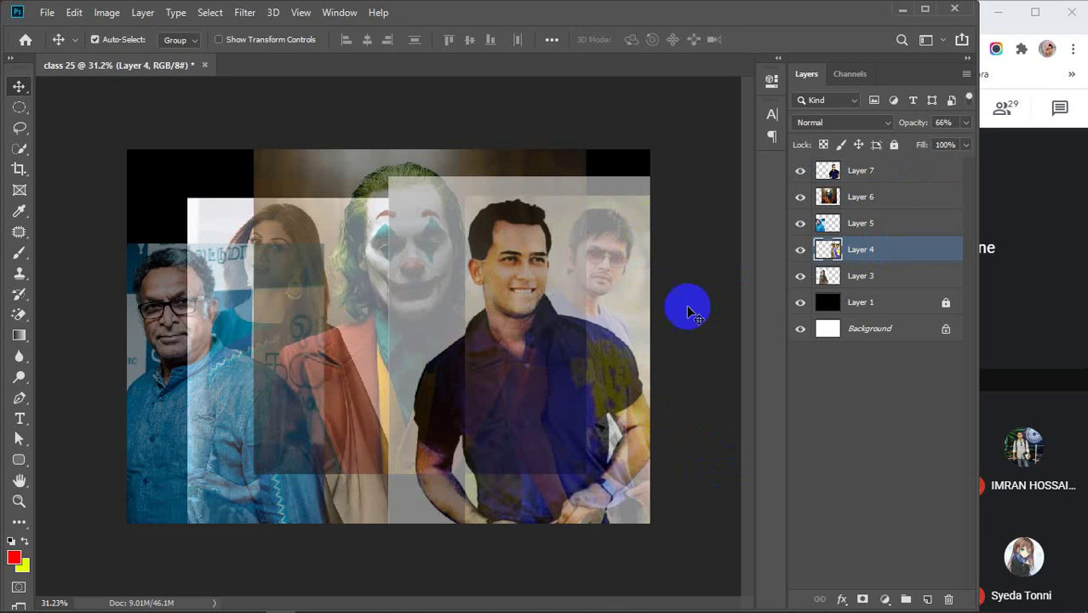
click(798, 171)
drag(616, 264, 630, 266)
click(799, 171)
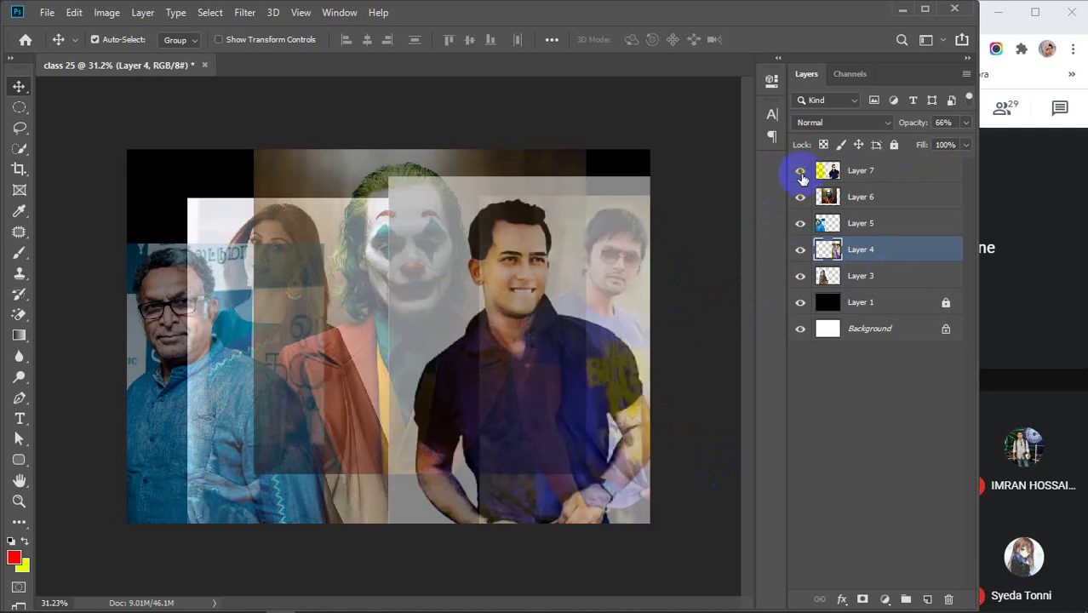
drag(885, 172, 887, 241)
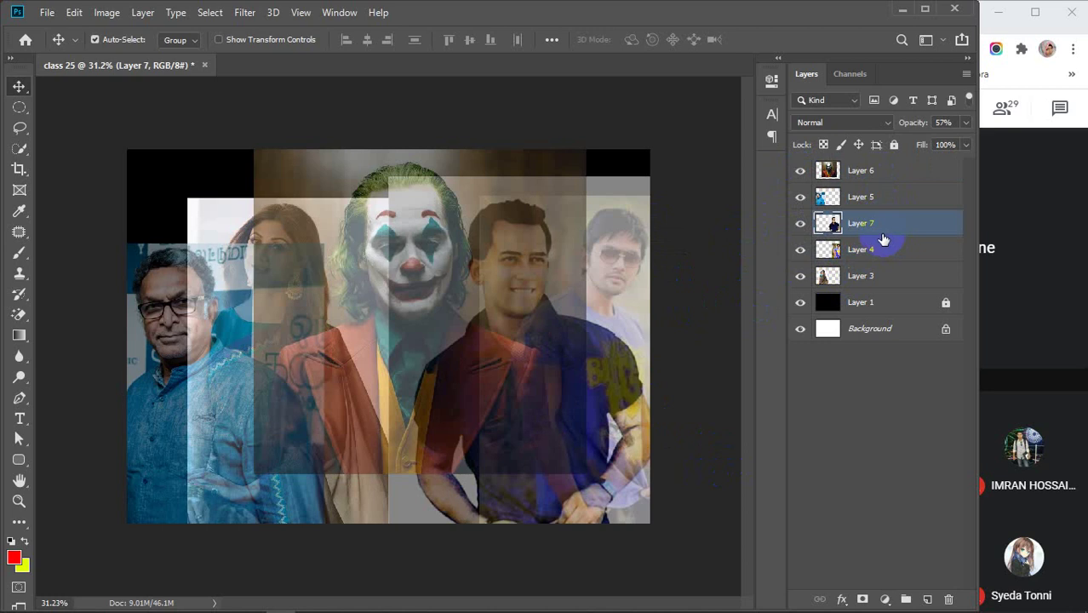
click(712, 216)
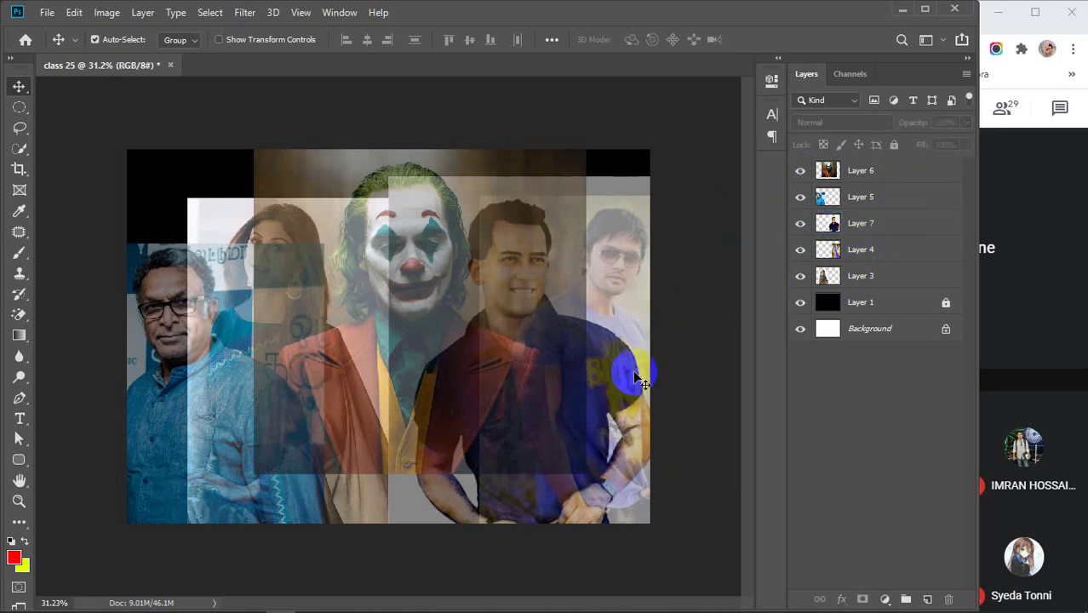
mouse_move(936, 608)
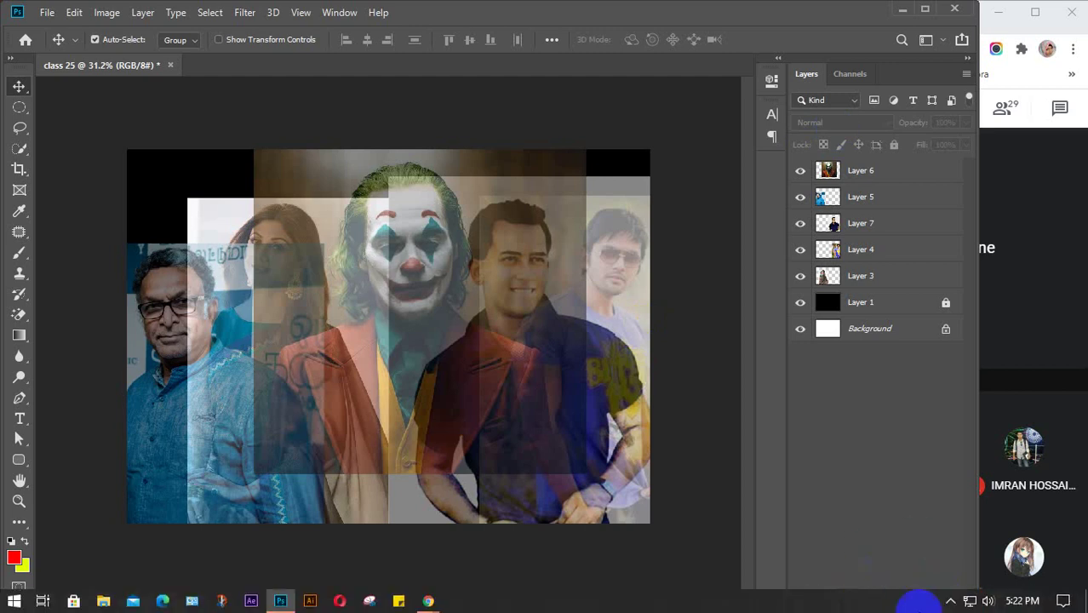
click(950, 600)
click(663, 429)
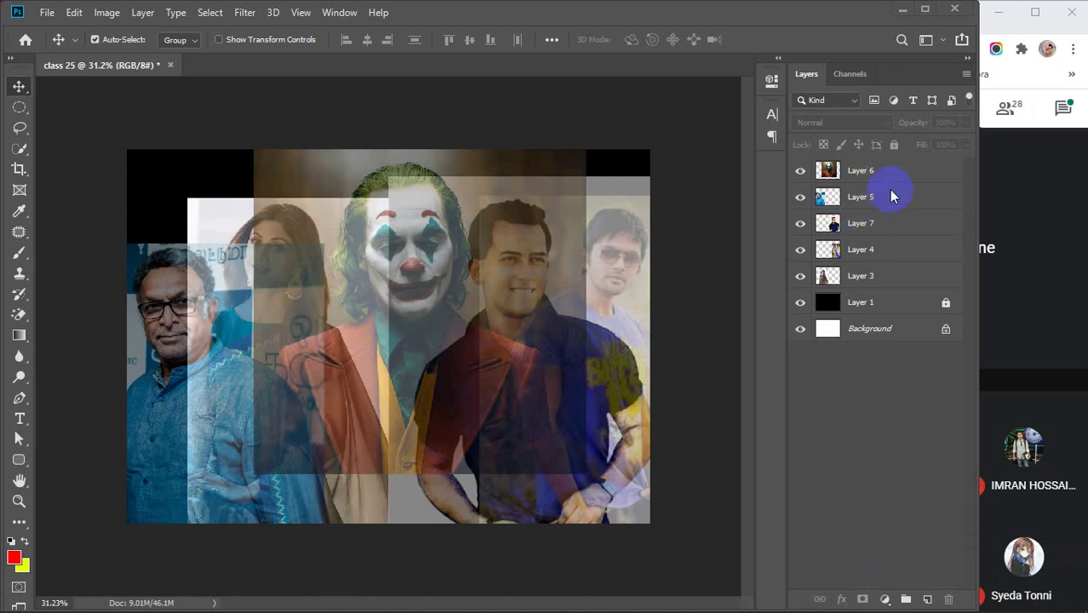
Check the contents of Layers 5, 7 and 4 by temporarily hiding them and showing them again.
click(800, 196)
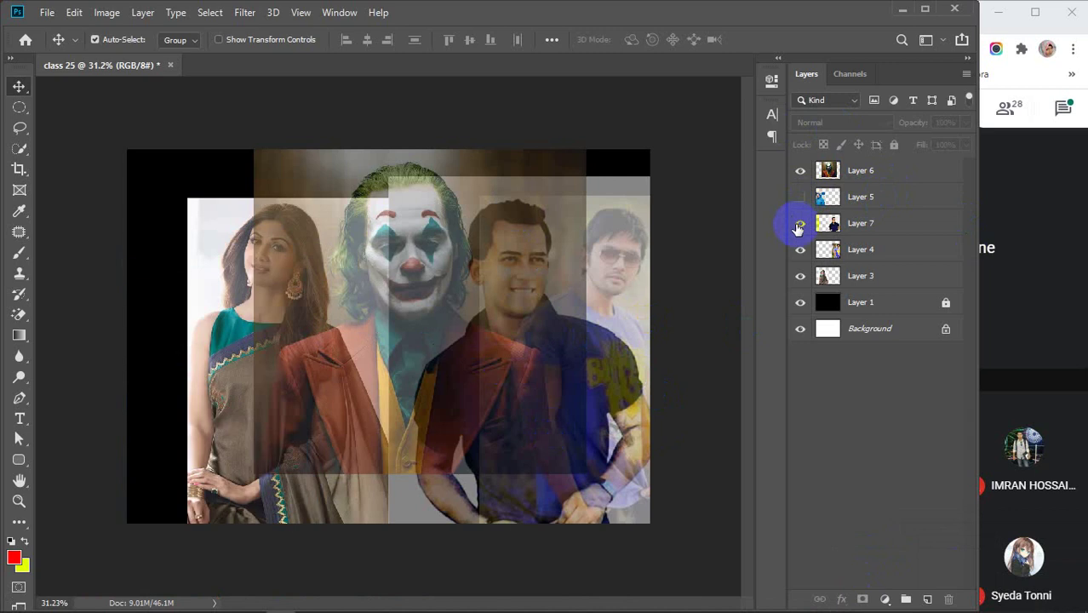
click(799, 223)
click(800, 249)
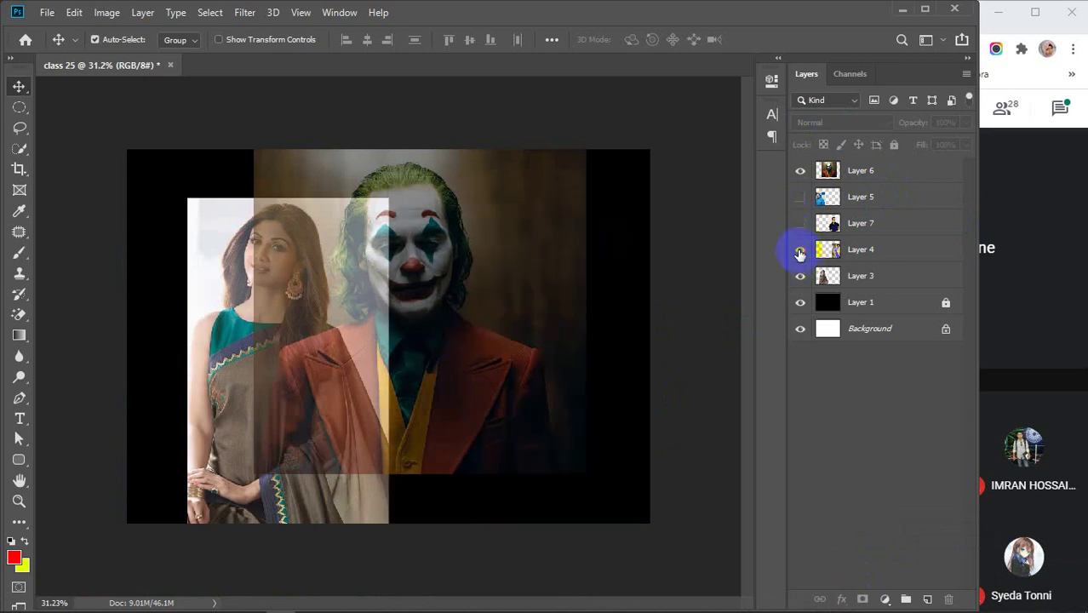
click(800, 250)
click(800, 223)
click(800, 203)
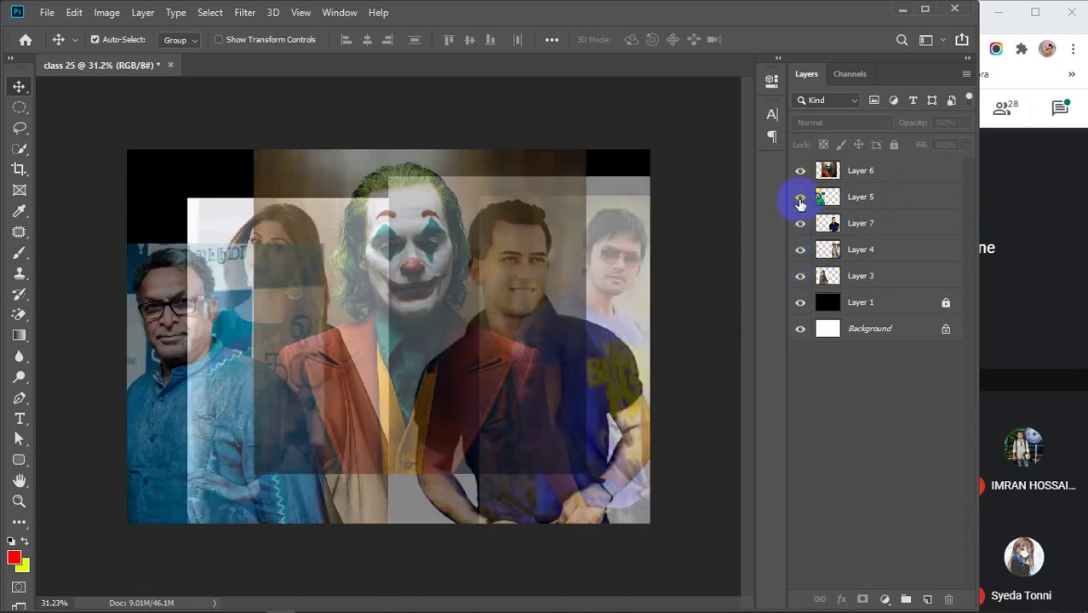
Select the Joker photo on Layer 6 and nudge it slightly up and left on the canvas.
click(915, 173)
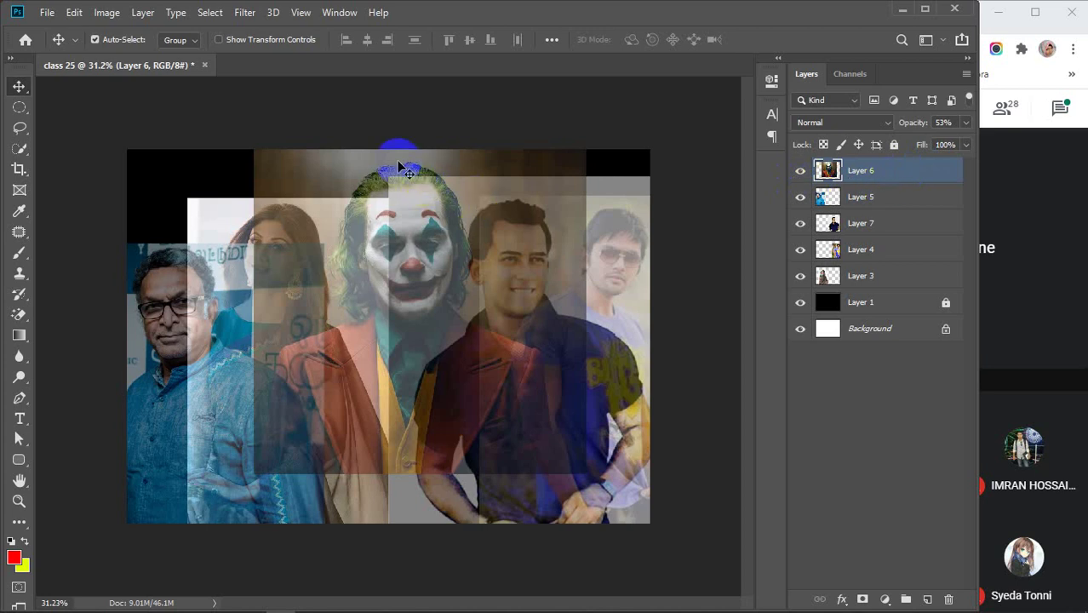
drag(398, 164, 388, 155)
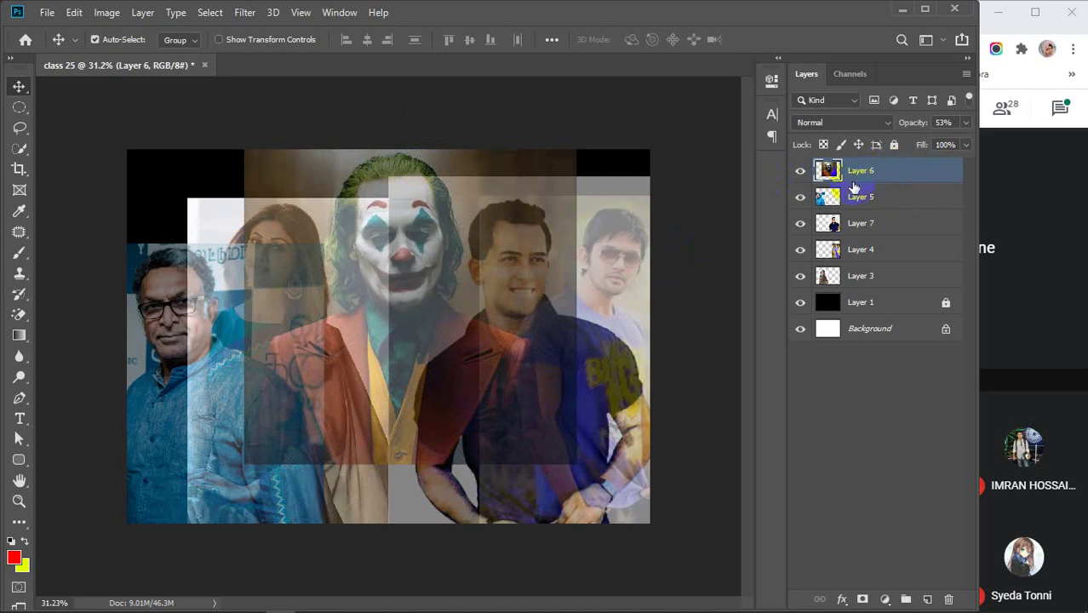
Set the Joker photo's opacity to 81% and add a layer mask to Layer 6.
drag(909, 124, 987, 129)
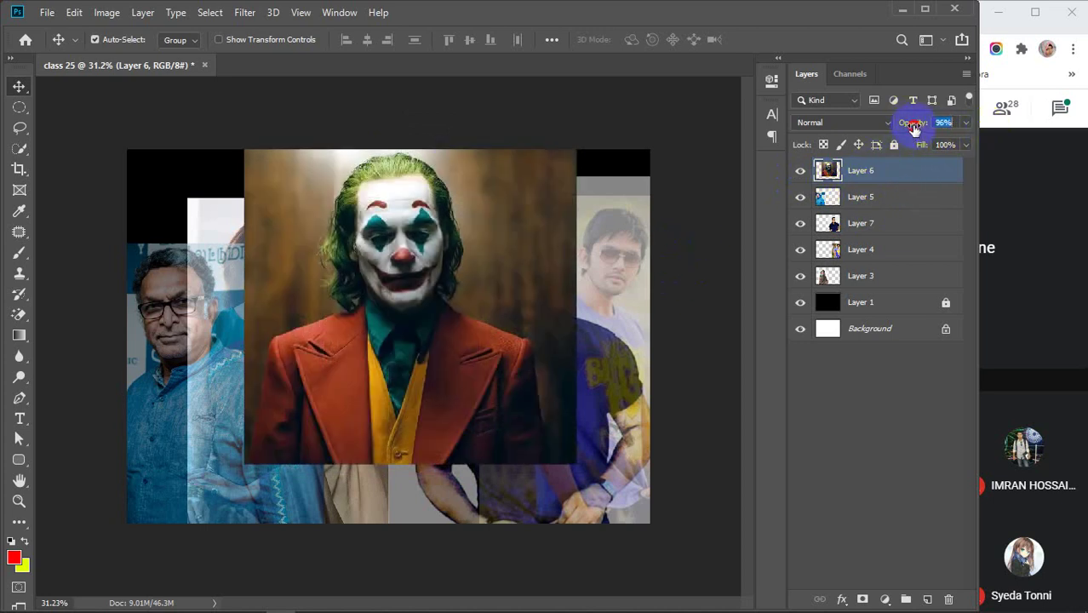
drag(914, 128, 904, 126)
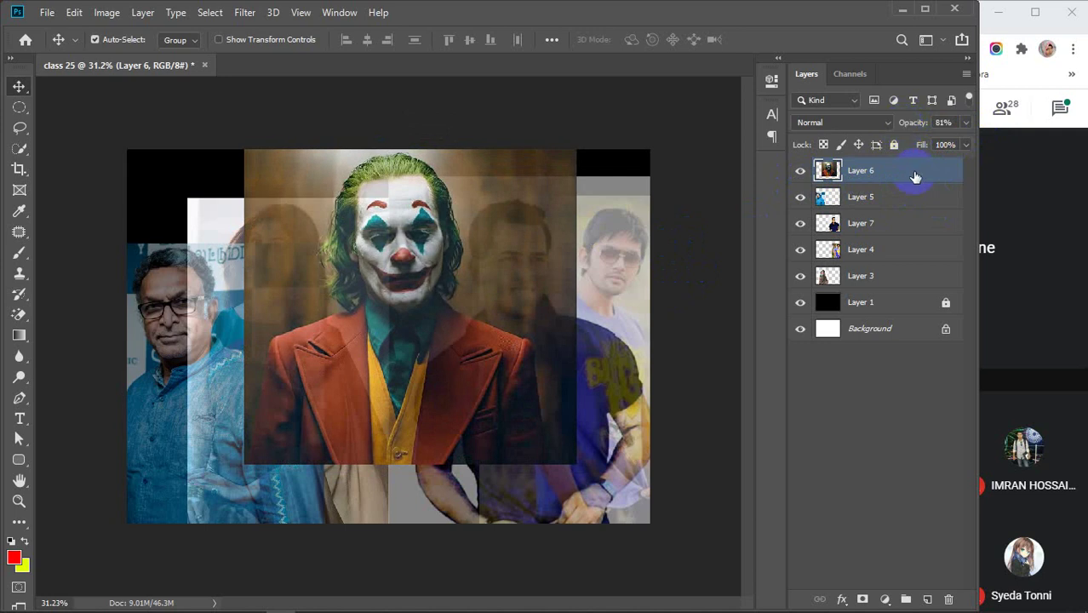
click(862, 600)
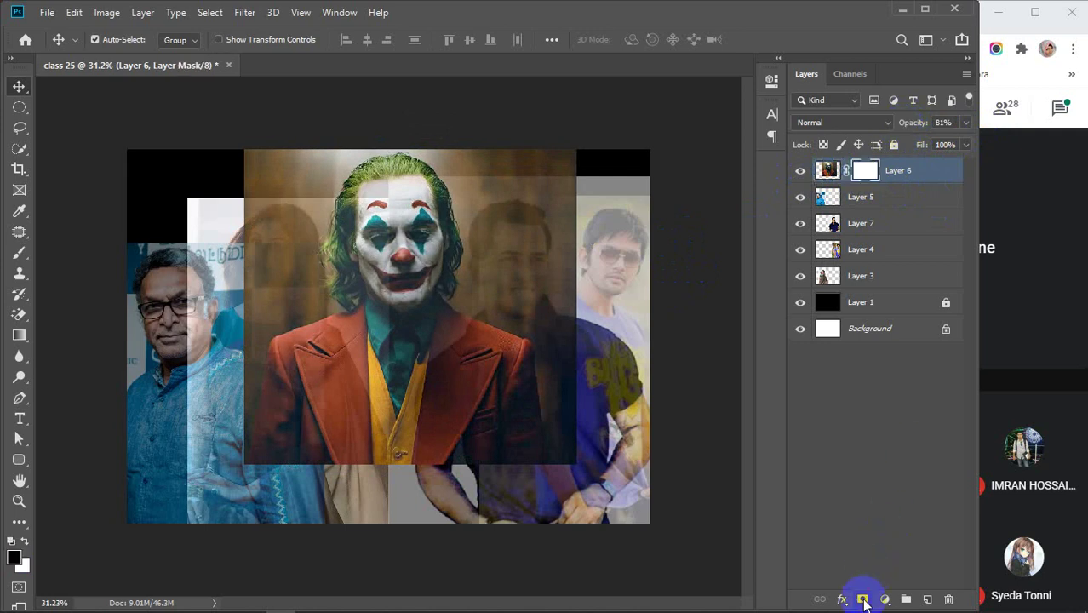
Set the Brush tool's smoothing to 35% and paint black on Layer 6's mask over the background on the Joker's left side.
click(14, 252)
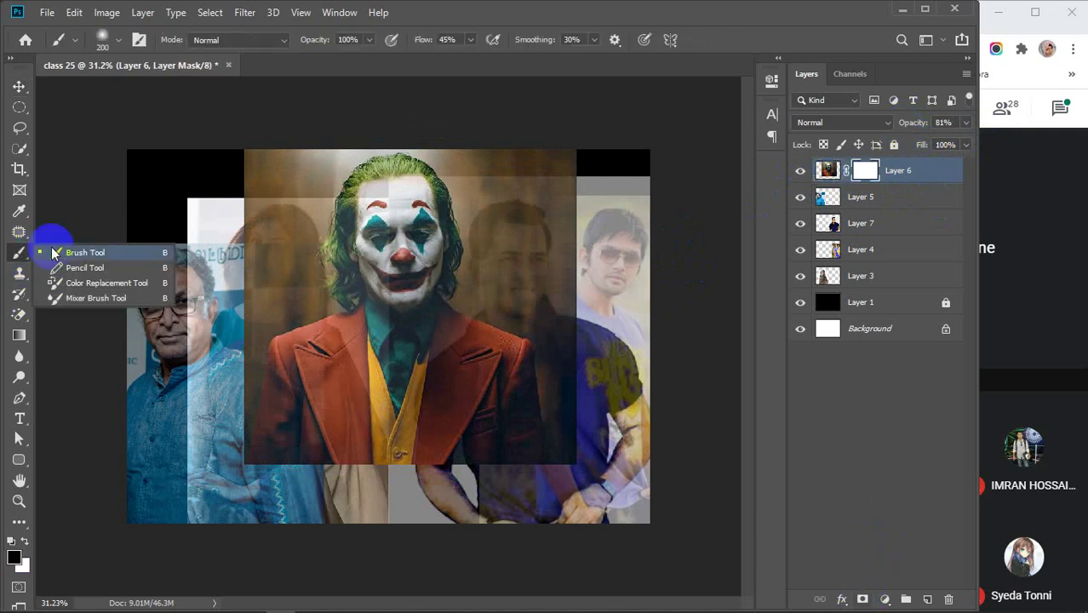
click(102, 253)
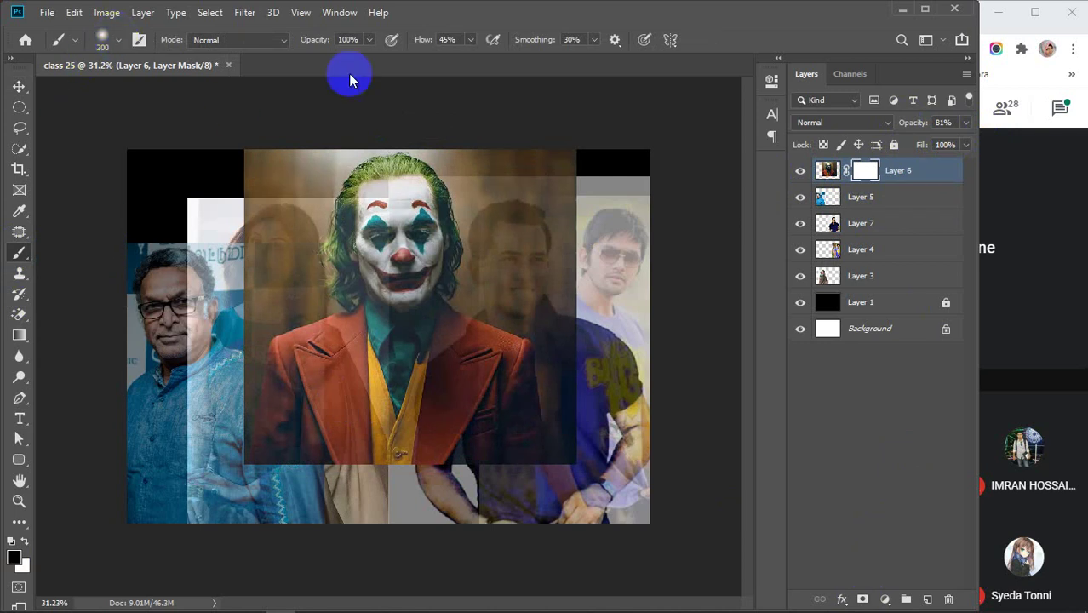
click(423, 42)
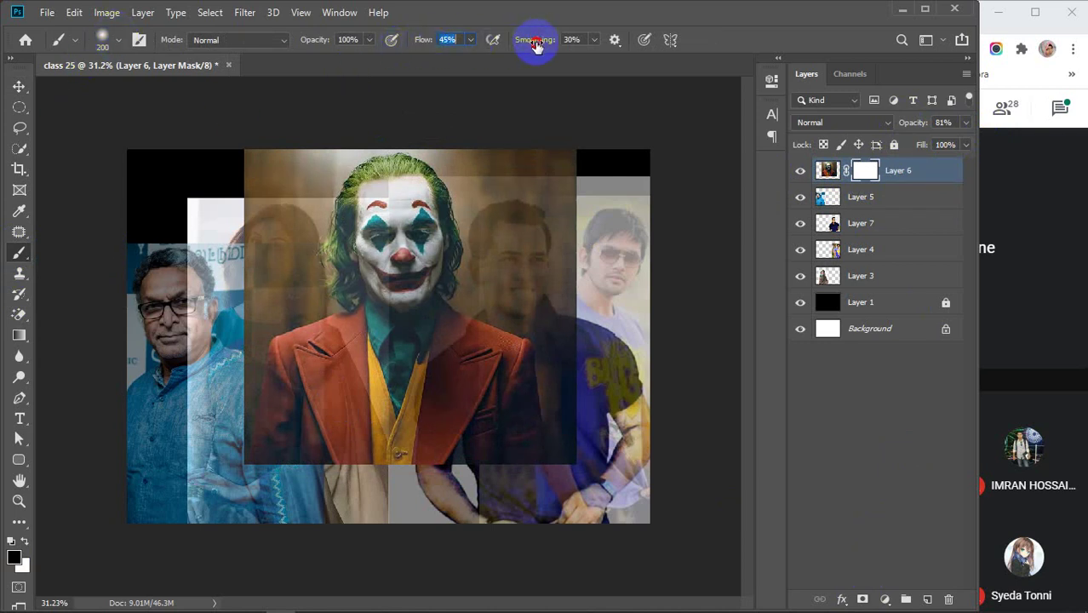
key(shift+Tab)
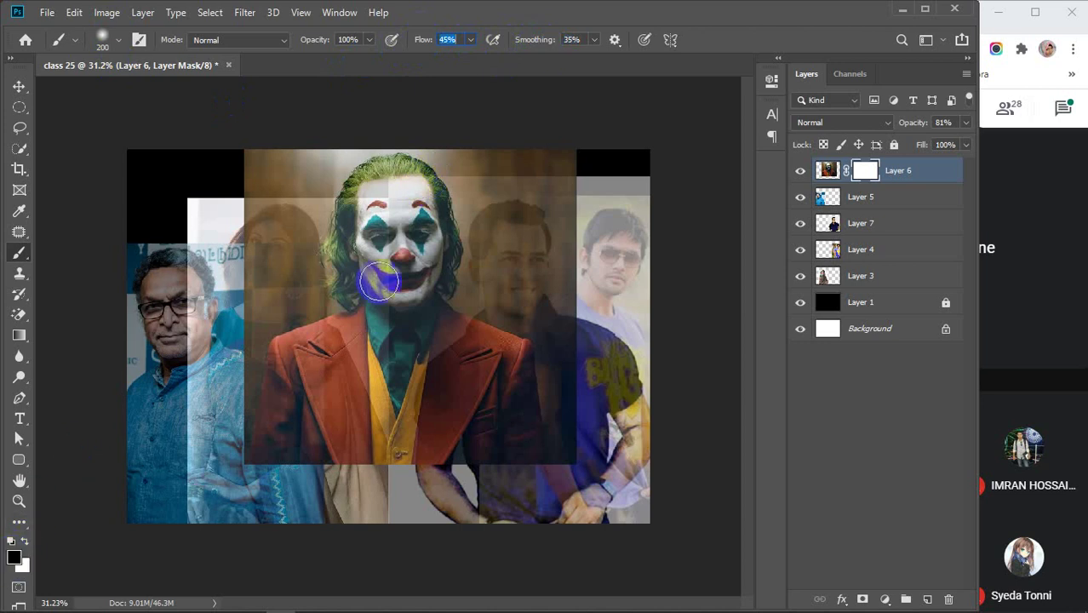
mouse_move(327, 140)
mouse_down()
mouse_move(268, 171)
mouse_move(255, 298)
mouse_up()
mouse_move(251, 174)
mouse_down()
mouse_move(266, 147)
mouse_move(221, 223)
mouse_up()
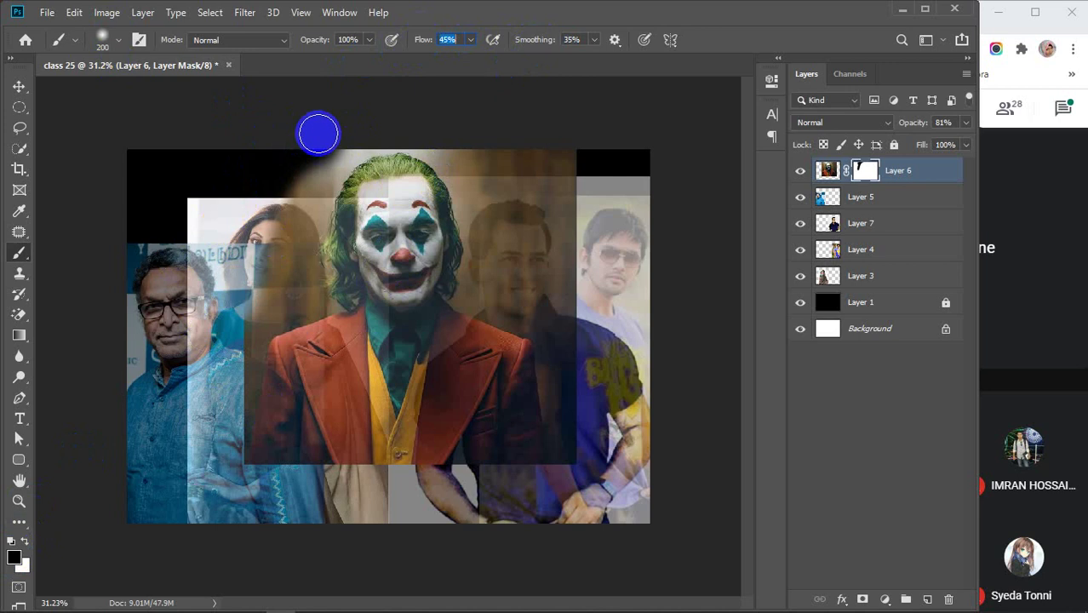
mouse_move(316, 134)
mouse_down()
mouse_move(269, 262)
mouse_move(229, 328)
mouse_move(223, 366)
mouse_move(235, 393)
mouse_up()
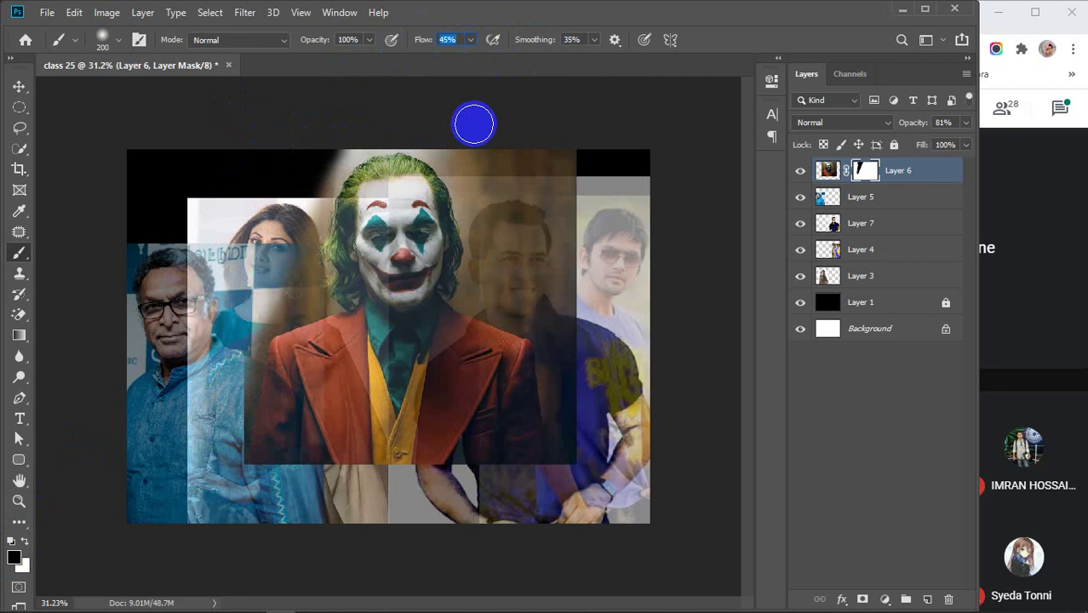
Paint out the Joker photo's background on the right side of the figure and touch up the left side on Layer 6's mask.
mouse_move(473, 122)
mouse_down()
mouse_move(504, 256)
mouse_move(545, 297)
mouse_move(572, 352)
mouse_move(602, 553)
mouse_up()
mouse_move(532, 191)
mouse_down()
mouse_move(544, 175)
mouse_move(618, 359)
mouse_move(517, 134)
mouse_move(596, 300)
mouse_move(546, 145)
mouse_move(592, 346)
mouse_move(514, 134)
mouse_move(592, 427)
mouse_up()
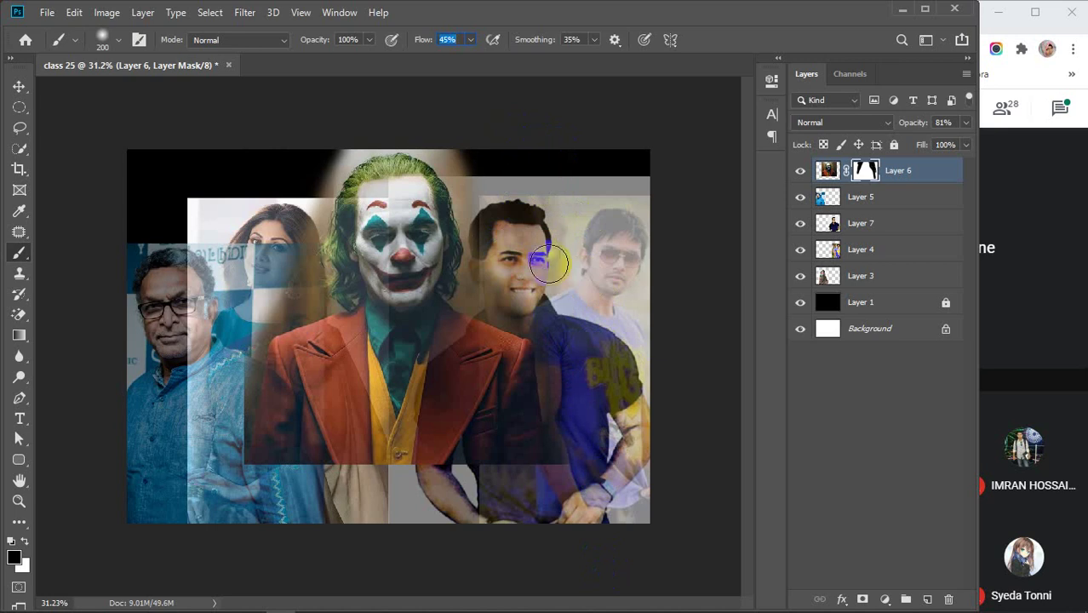
mouse_move(549, 264)
mouse_down()
mouse_move(582, 410)
mouse_move(595, 550)
mouse_move(332, 118)
mouse_move(291, 195)
mouse_up()
mouse_move(257, 292)
mouse_down()
mouse_move(218, 360)
mouse_move(205, 476)
mouse_move(212, 518)
mouse_move(225, 352)
mouse_move(214, 505)
mouse_up()
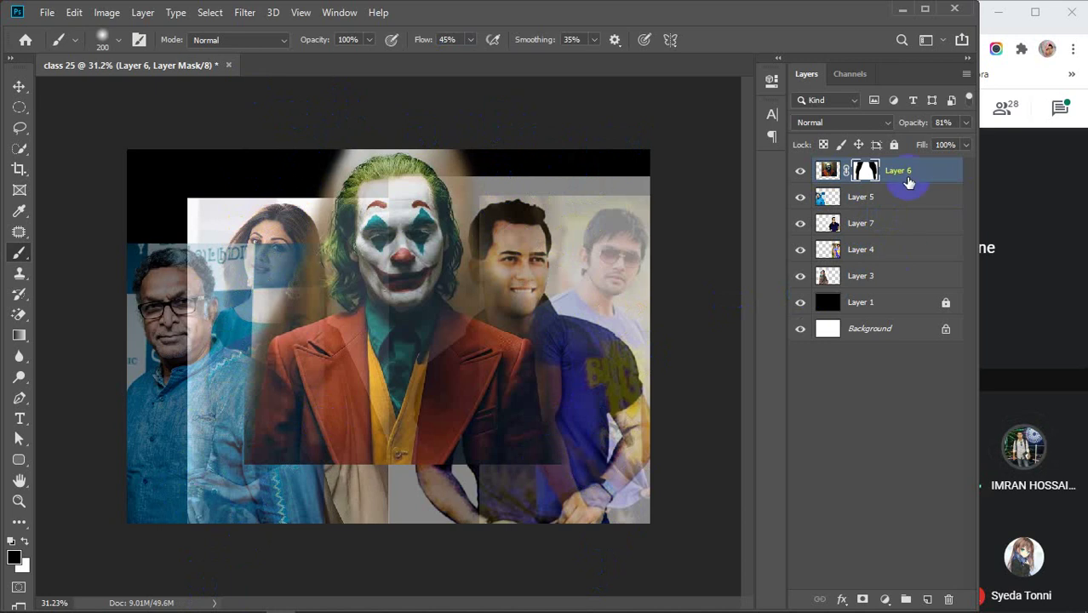
Reorder the layers so Layer 5 sits directly below Layer 6 and Layer 3 directly below Layer 5.
click(897, 202)
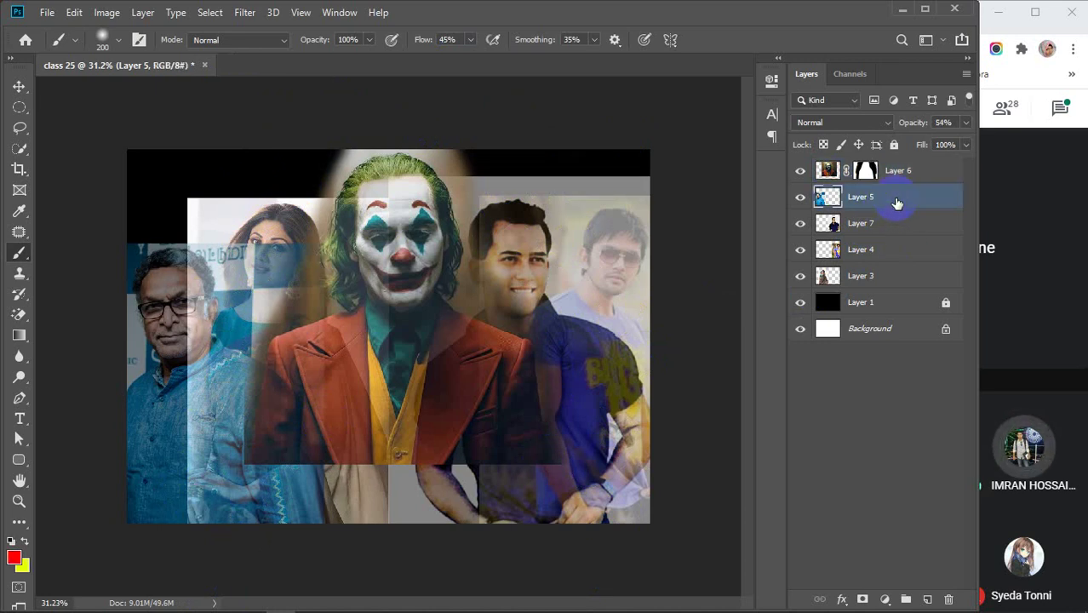
drag(886, 278, 891, 191)
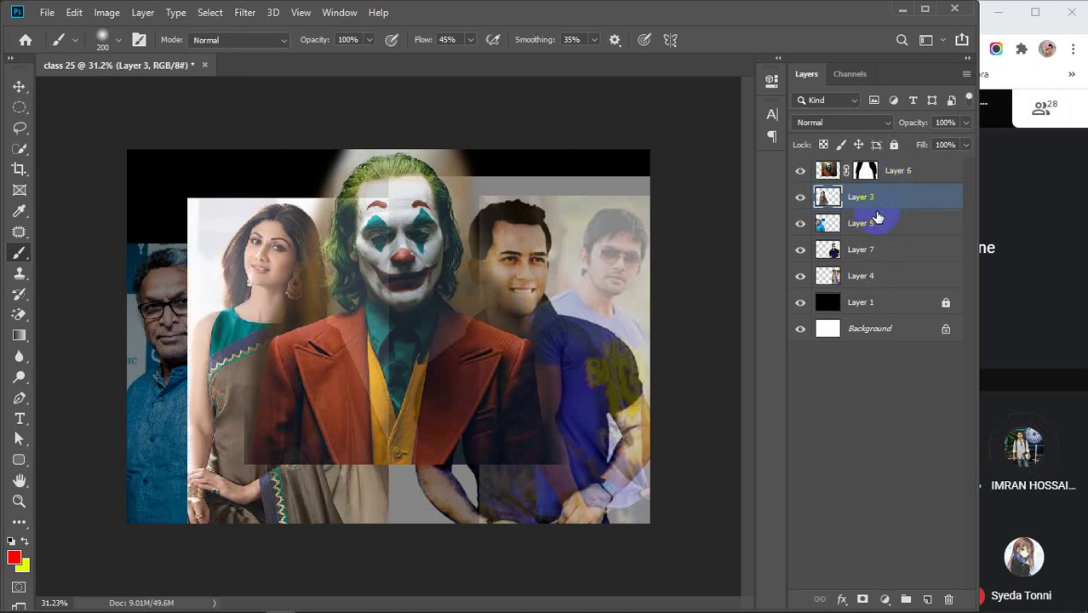
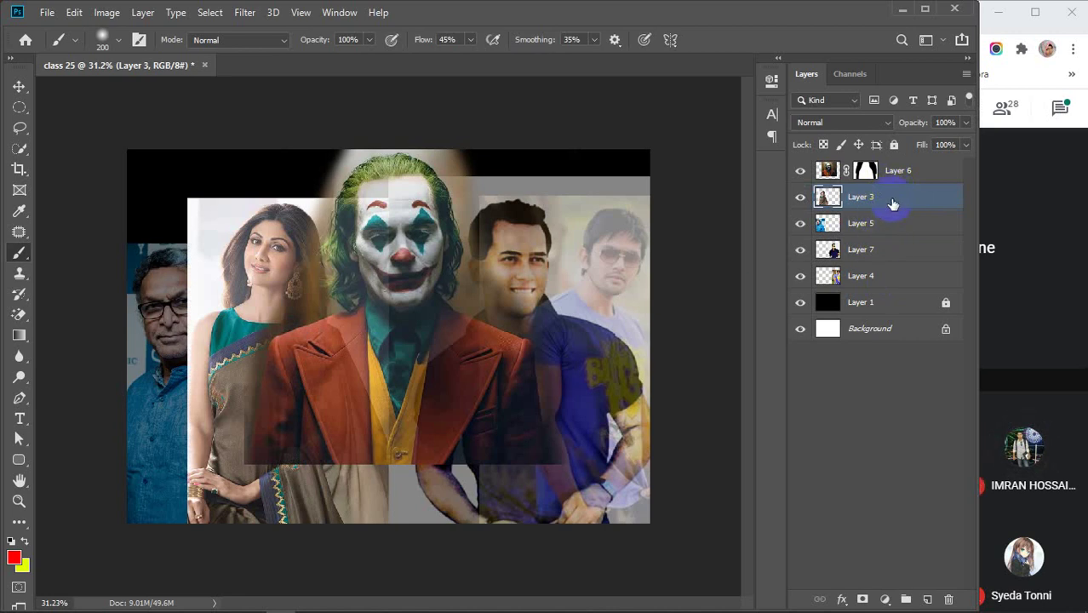
drag(873, 228, 895, 192)
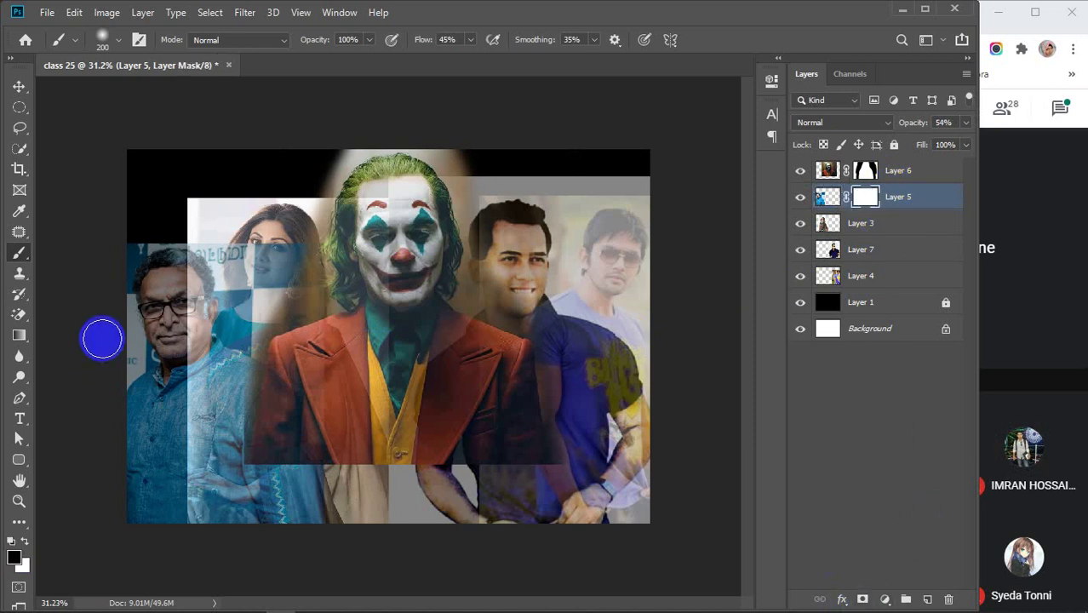
Add a mask to Layer 5 and paint it black where that photo covers the woman's face and shoulder.
key(d)
mouse_move(114, 228)
mouse_down()
mouse_move(92, 272)
mouse_move(89, 386)
mouse_up()
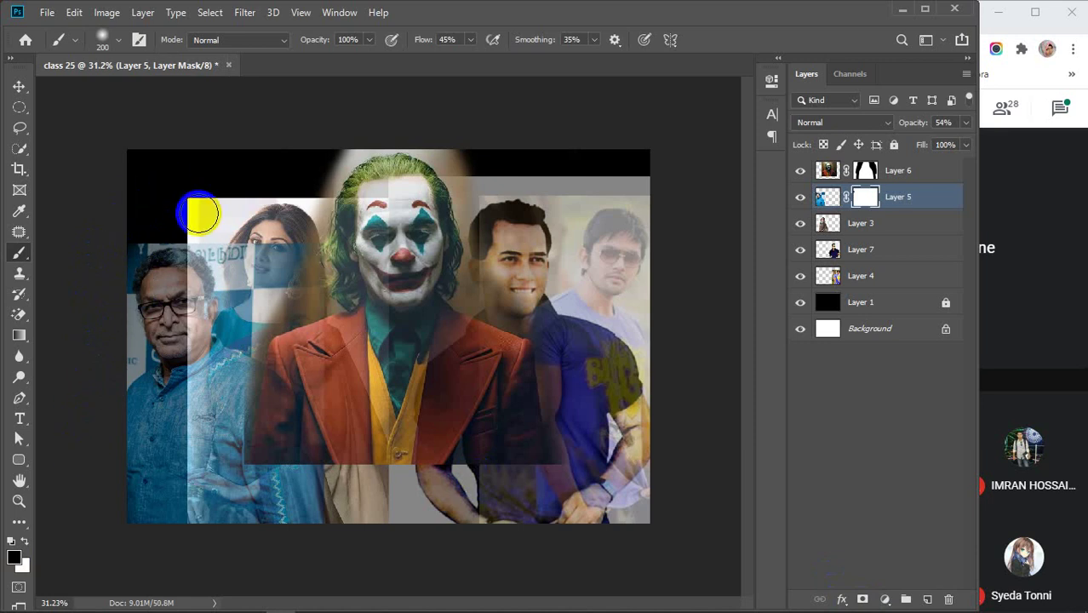
mouse_move(199, 209)
mouse_down()
mouse_move(232, 212)
mouse_move(248, 248)
mouse_move(250, 297)
mouse_move(328, 389)
mouse_move(371, 487)
mouse_up()
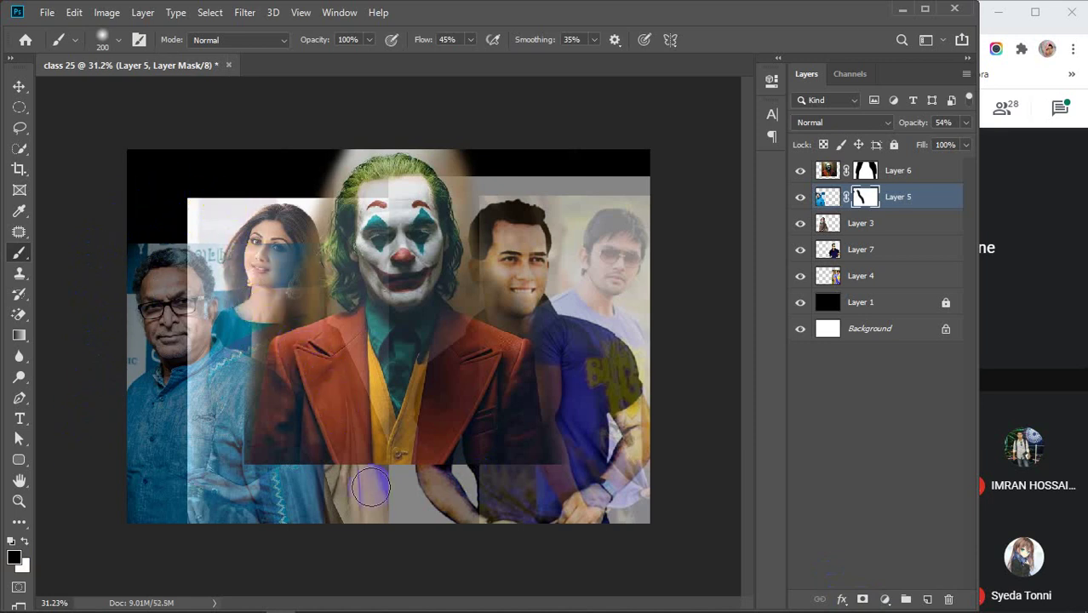
mouse_move(263, 223)
mouse_down()
mouse_move(385, 430)
mouse_move(319, 259)
mouse_move(339, 275)
mouse_move(352, 353)
mouse_move(277, 213)
mouse_move(343, 368)
mouse_move(220, 225)
mouse_move(255, 304)
mouse_up()
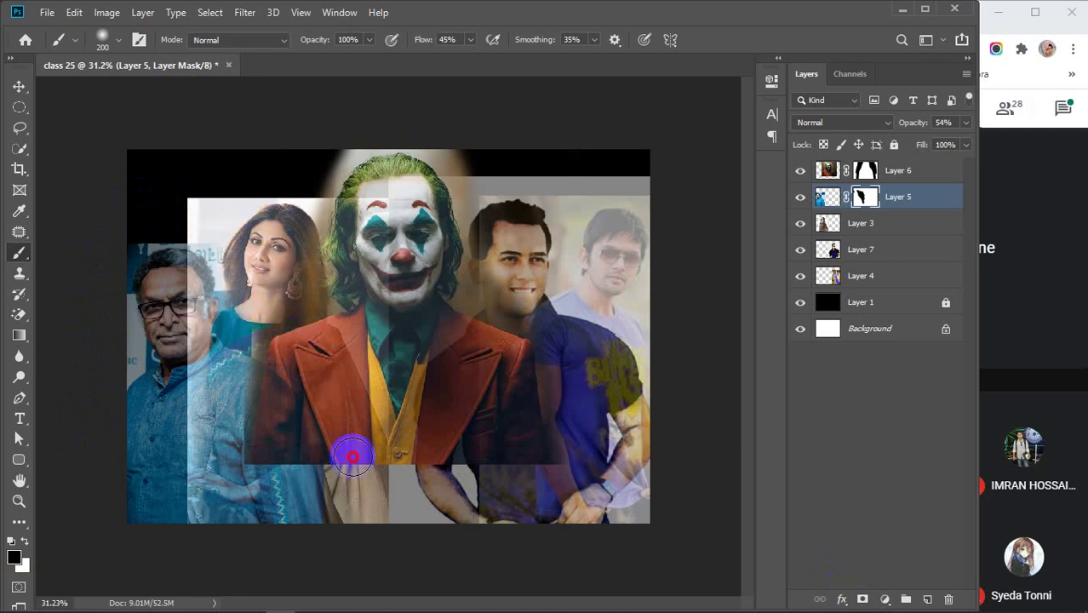
Add a mask to Layer 3 and paint out the woman photo's background along its left edge and its overlap with the Joker.
click(898, 224)
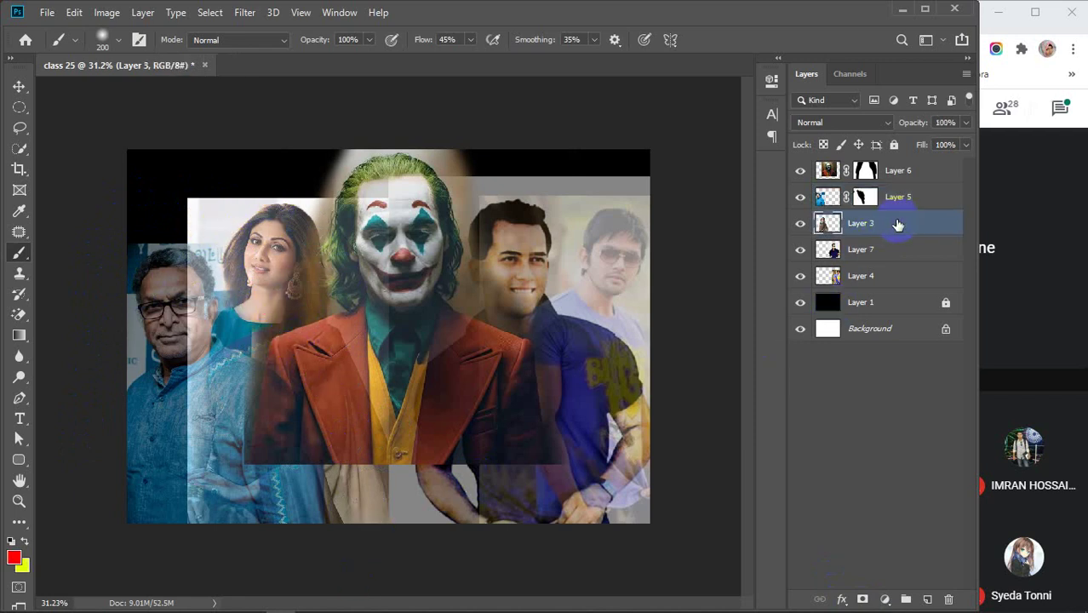
click(862, 601)
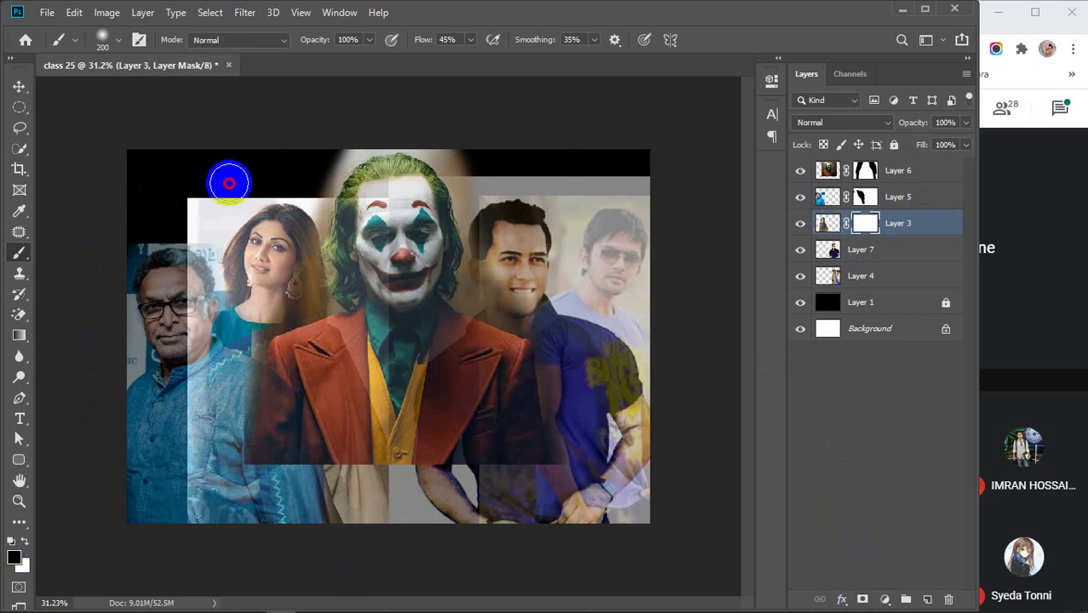
mouse_move(229, 183)
mouse_down()
mouse_move(179, 232)
mouse_move(126, 352)
mouse_up()
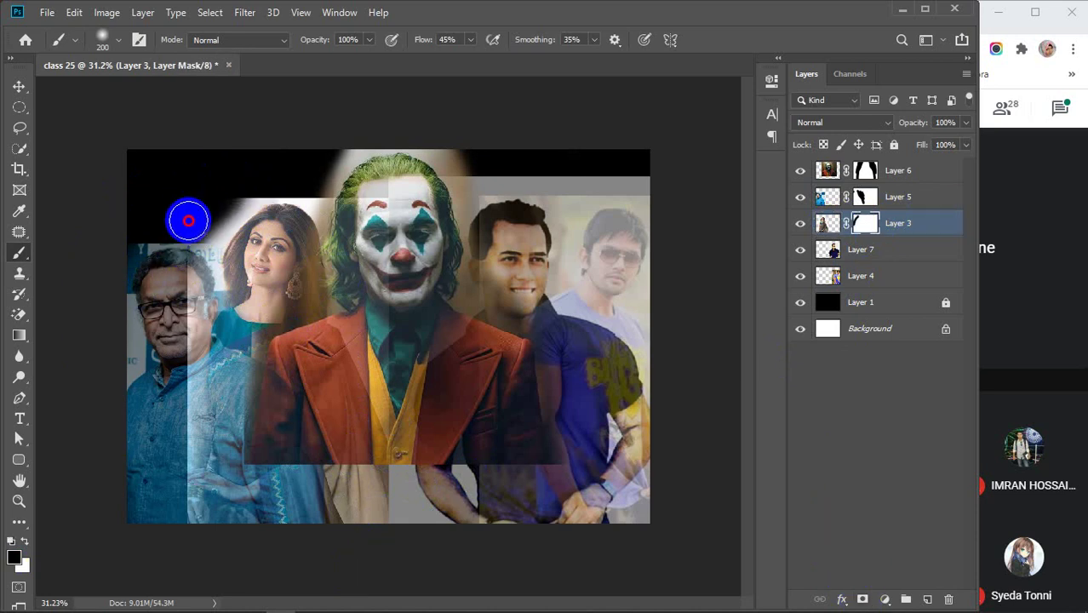
drag(188, 221, 189, 500)
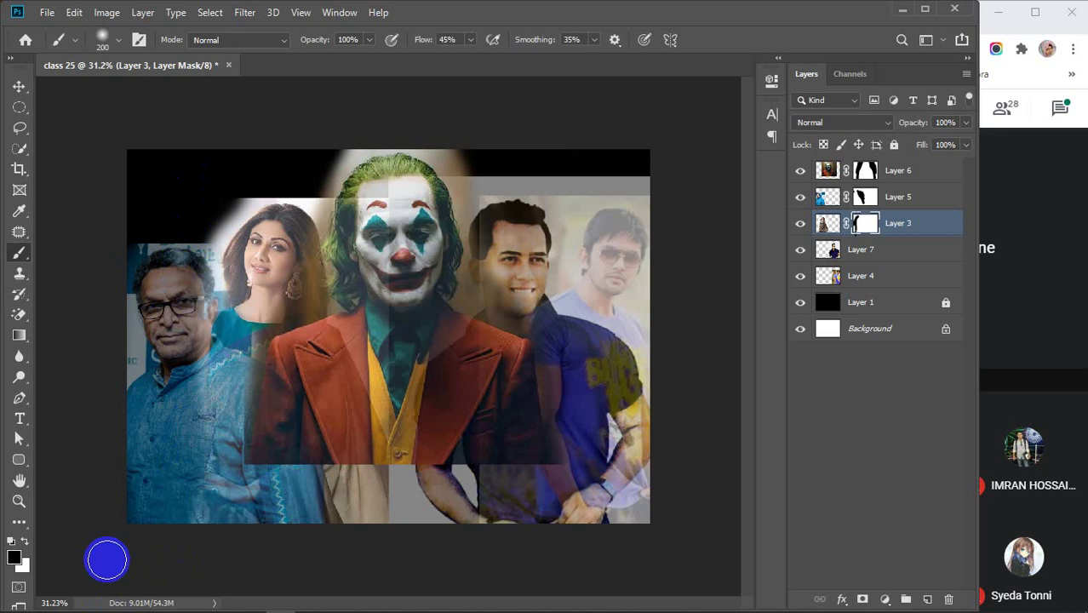
click(396, 326)
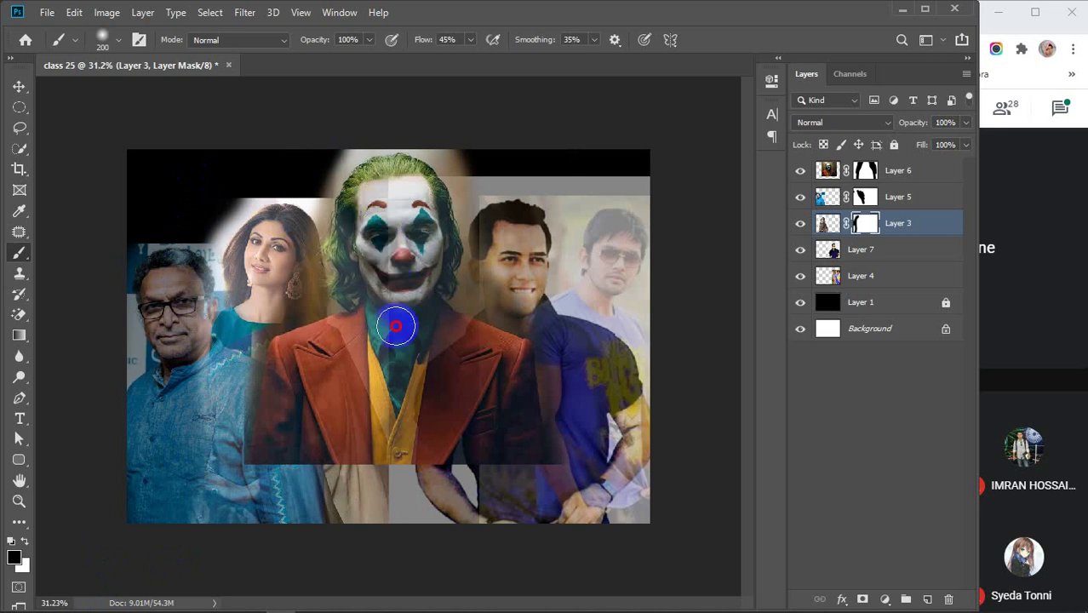
drag(395, 326, 394, 332)
drag(330, 173, 388, 438)
Add a layer mask to Layer 7 and paint out the part of its photo that overlaps the Joker.
click(885, 252)
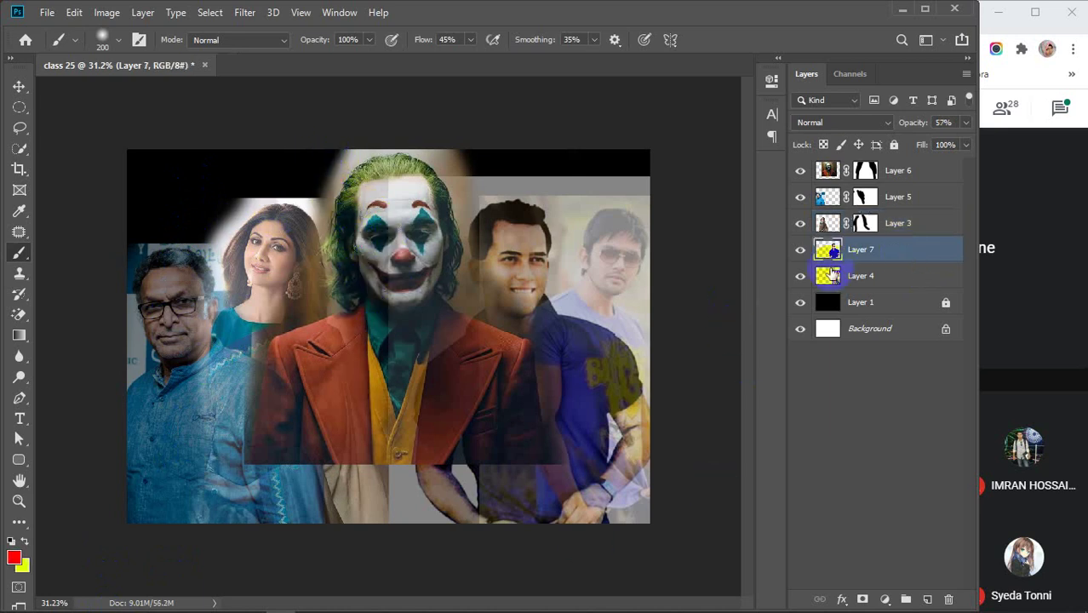
click(798, 253)
click(800, 248)
click(861, 600)
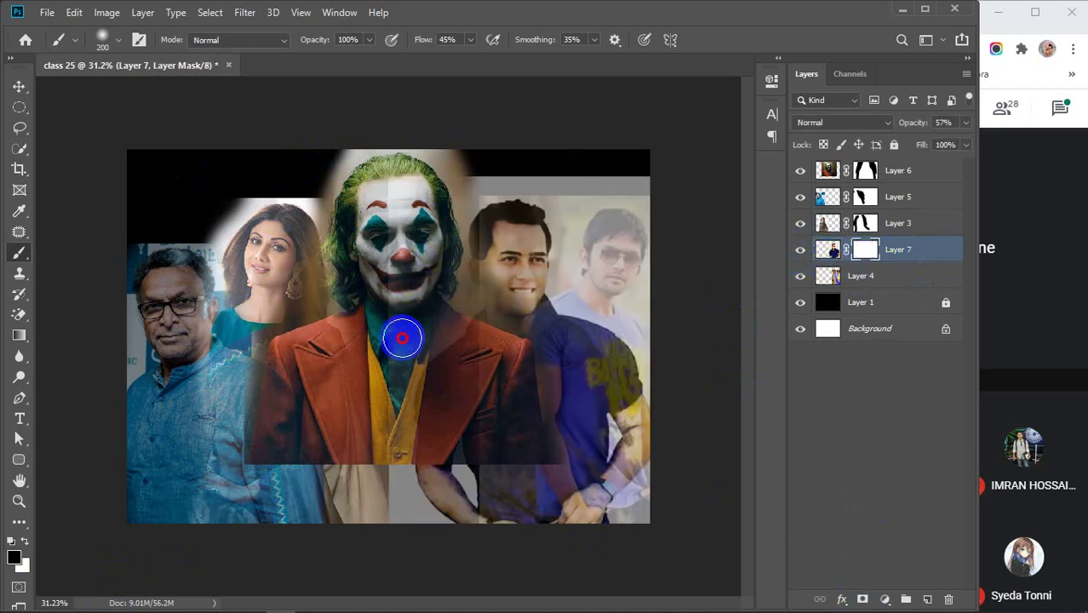
mouse_move(378, 392)
mouse_down()
mouse_move(388, 287)
mouse_move(347, 378)
mouse_move(388, 231)
mouse_move(351, 329)
mouse_up()
Paint out Layer 7's background above the man's head and its overlap with the man in sunglasses at the right edge.
mouse_move(456, 174)
mouse_down()
mouse_move(509, 160)
mouse_move(559, 165)
mouse_move(572, 194)
mouse_up()
mouse_move(580, 255)
mouse_down()
mouse_move(651, 302)
mouse_move(668, 366)
mouse_up()
mouse_move(688, 434)
mouse_down()
mouse_move(689, 526)
mouse_move(670, 488)
mouse_move(632, 525)
mouse_move(642, 498)
mouse_up()
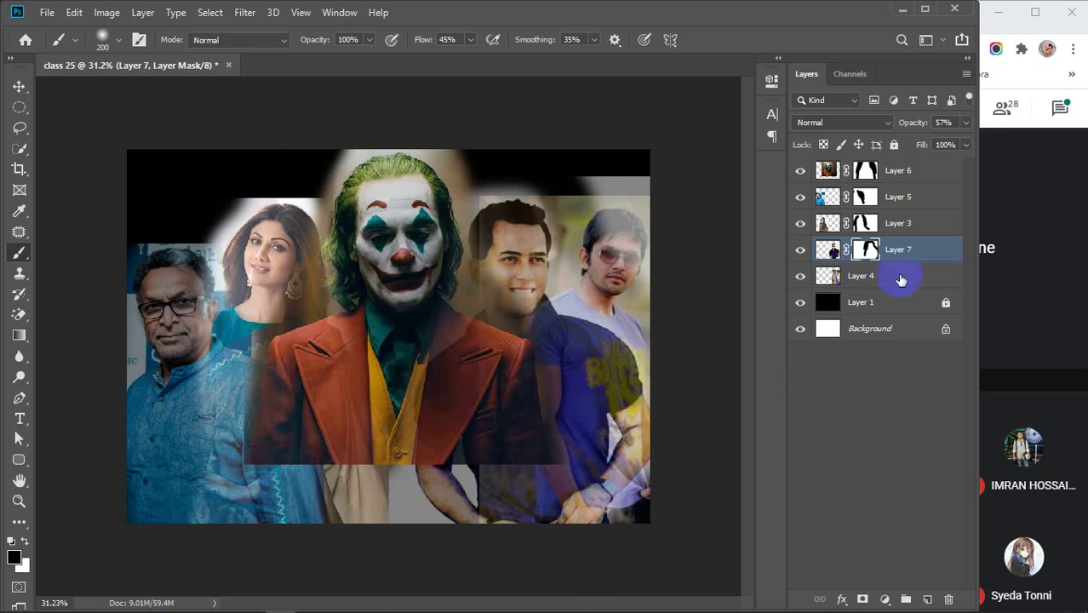
mouse_move(631, 166)
mouse_down()
mouse_move(604, 222)
mouse_move(690, 310)
mouse_move(611, 162)
mouse_move(638, 284)
mouse_move(736, 344)
mouse_move(625, 174)
mouse_move(646, 244)
mouse_move(626, 149)
mouse_move(661, 231)
mouse_move(646, 162)
mouse_up()
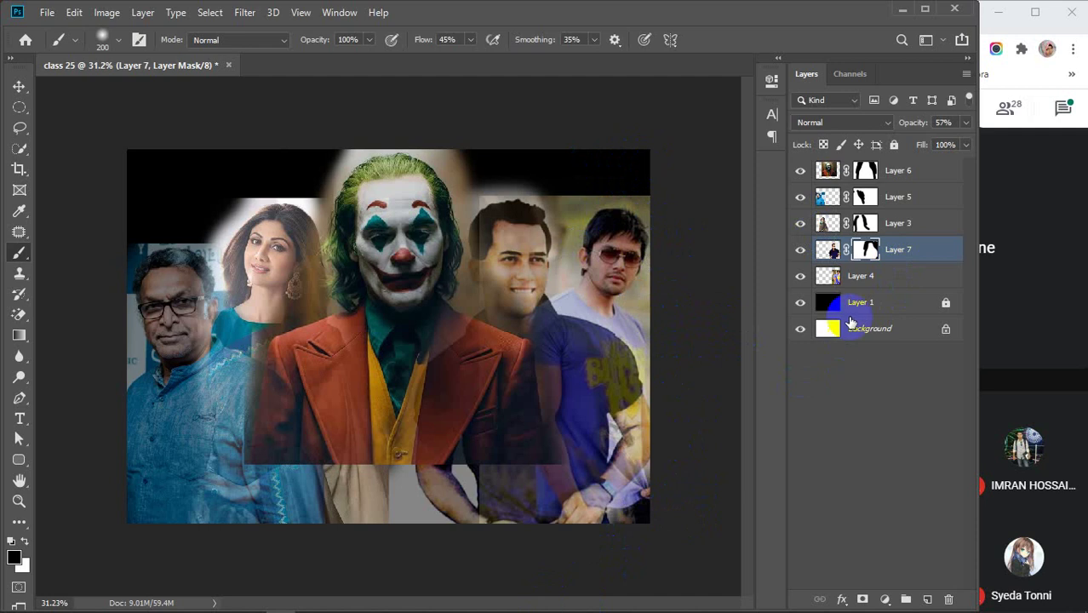
Add a mask to Layer 4 and paint out its photo's background over the neighbouring man and around the sunglasses-wearing man's head.
click(886, 277)
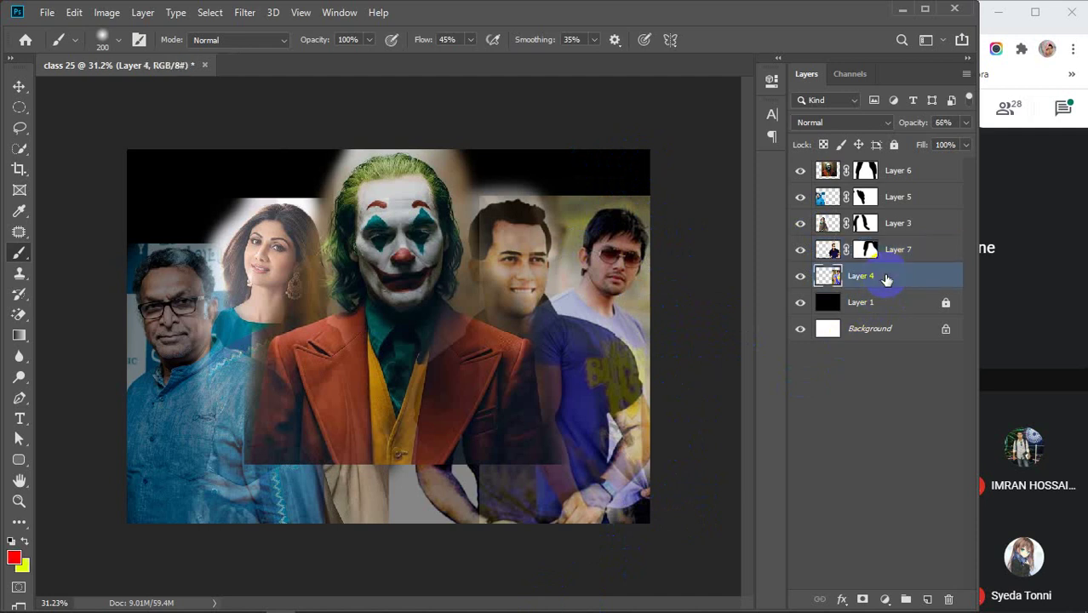
click(862, 601)
mouse_move(559, 183)
mouse_down()
mouse_move(539, 248)
mouse_move(478, 292)
mouse_move(449, 325)
mouse_up()
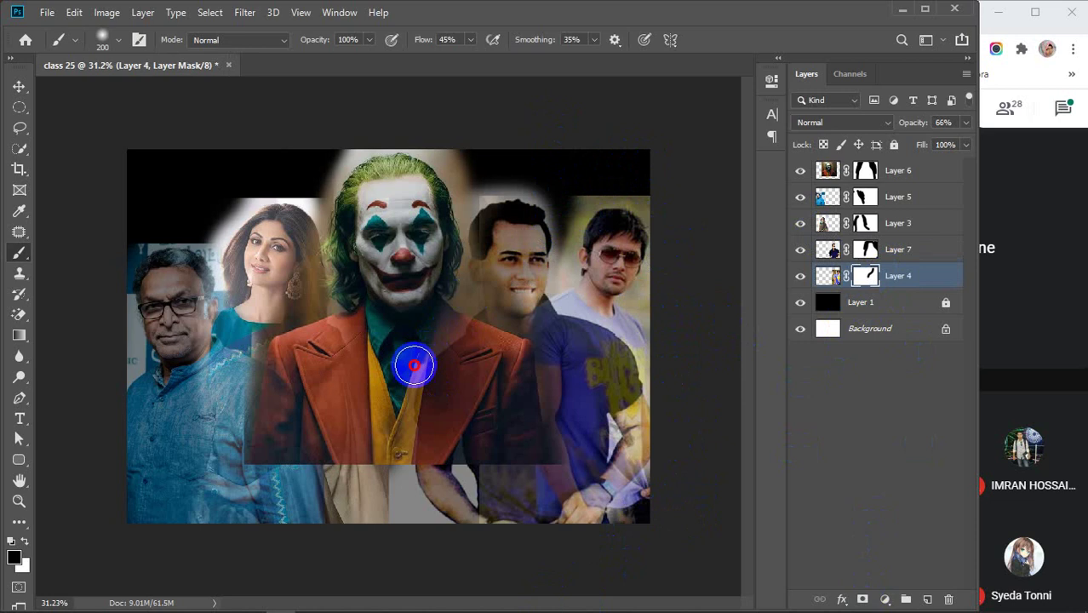
mouse_move(473, 206)
mouse_down()
mouse_move(490, 153)
mouse_move(607, 182)
mouse_move(557, 190)
mouse_move(649, 162)
mouse_move(670, 226)
mouse_move(673, 287)
mouse_up()
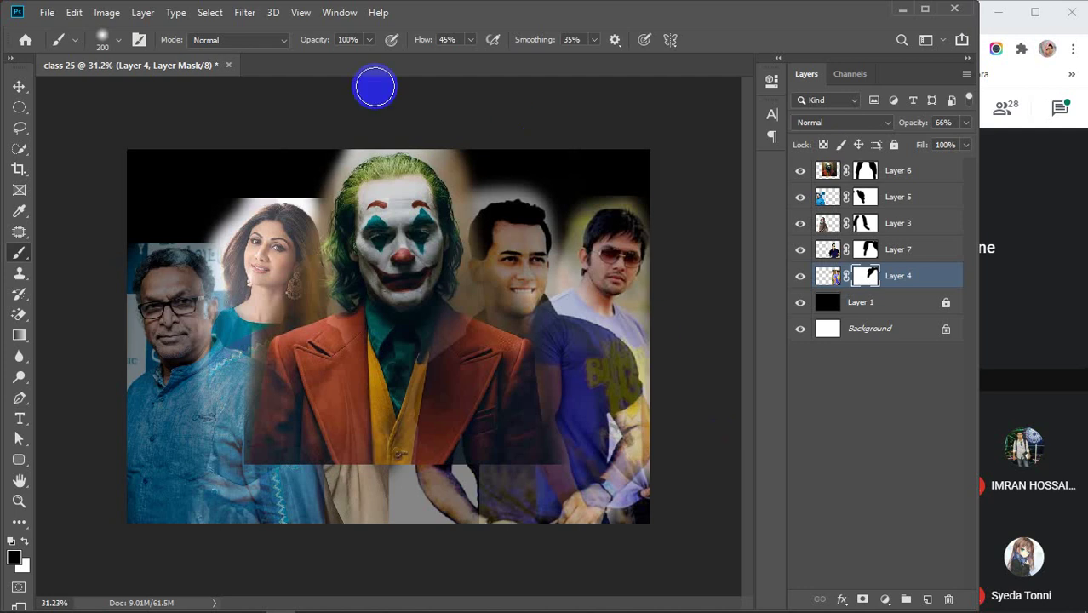
Raise the opacity of Layers 6, 5, 7 and 4 to 100%.
click(929, 172)
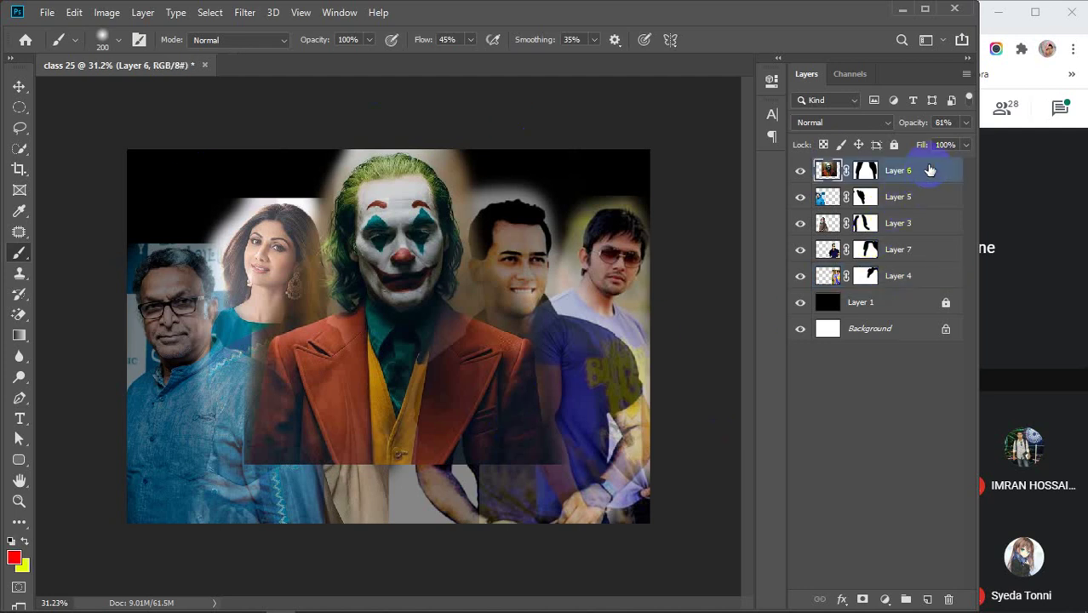
drag(911, 126, 1047, 126)
click(913, 197)
click(917, 224)
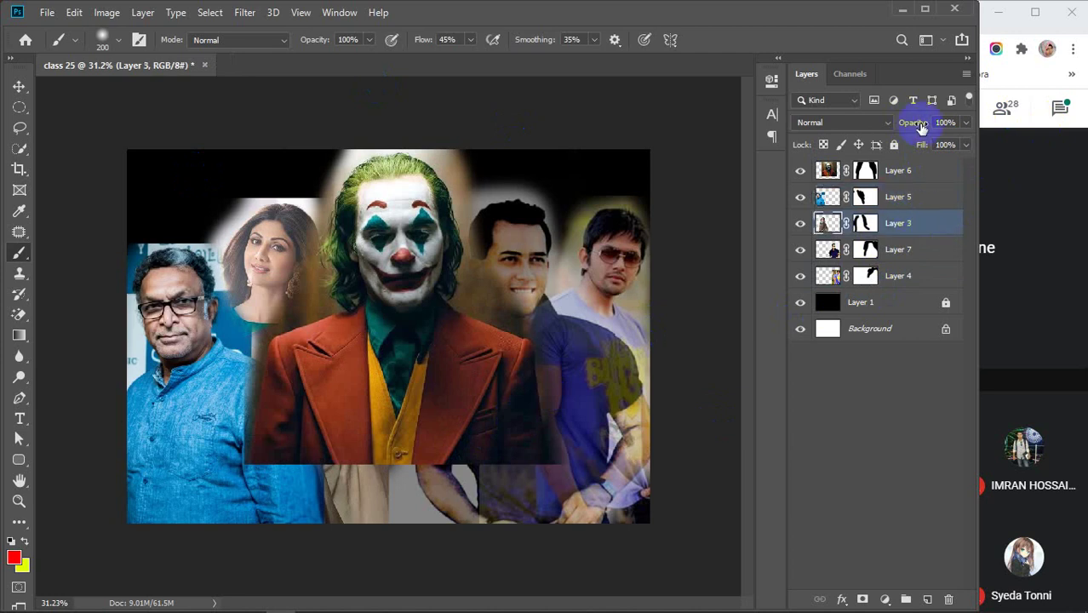
click(928, 248)
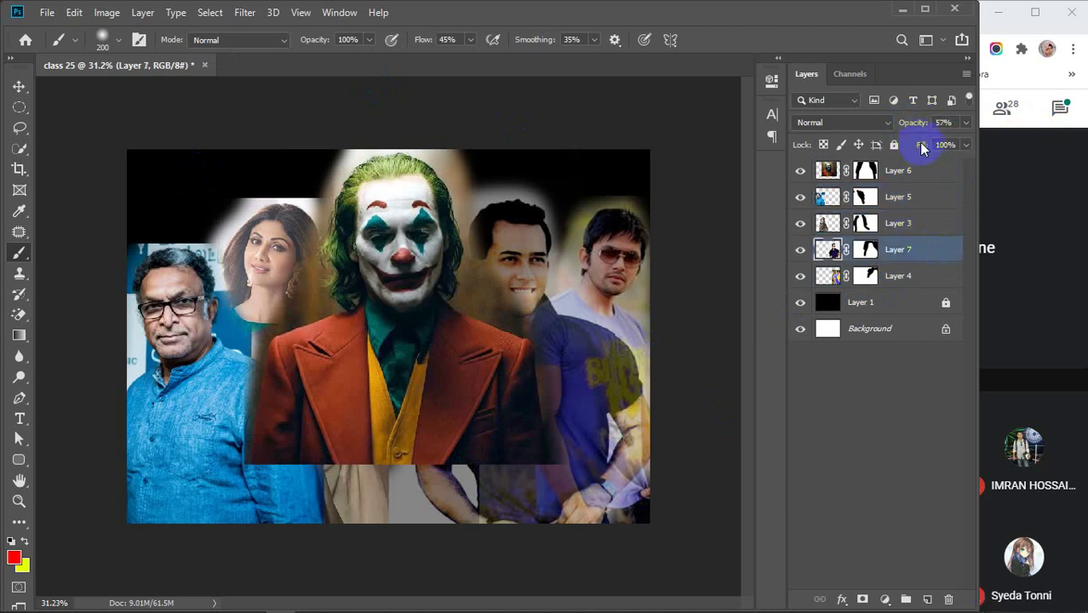
drag(909, 124, 1020, 126)
click(934, 278)
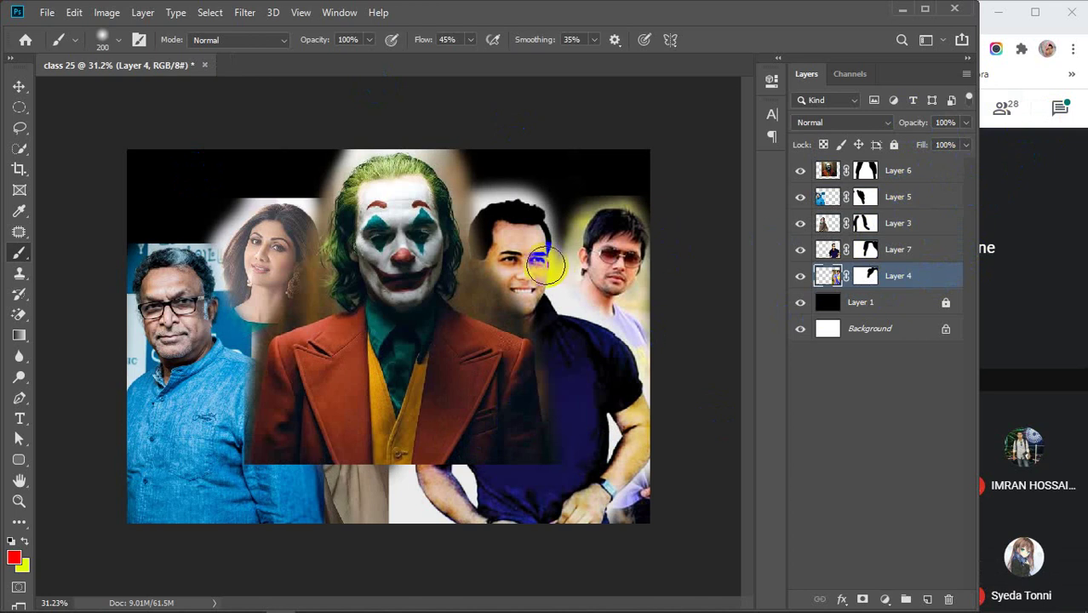
On Layer 6's mask, paint out the leftover background around the Joker's hair and shoulders with a size 100 brush at 31% flow and 27% smoothing.
click(928, 168)
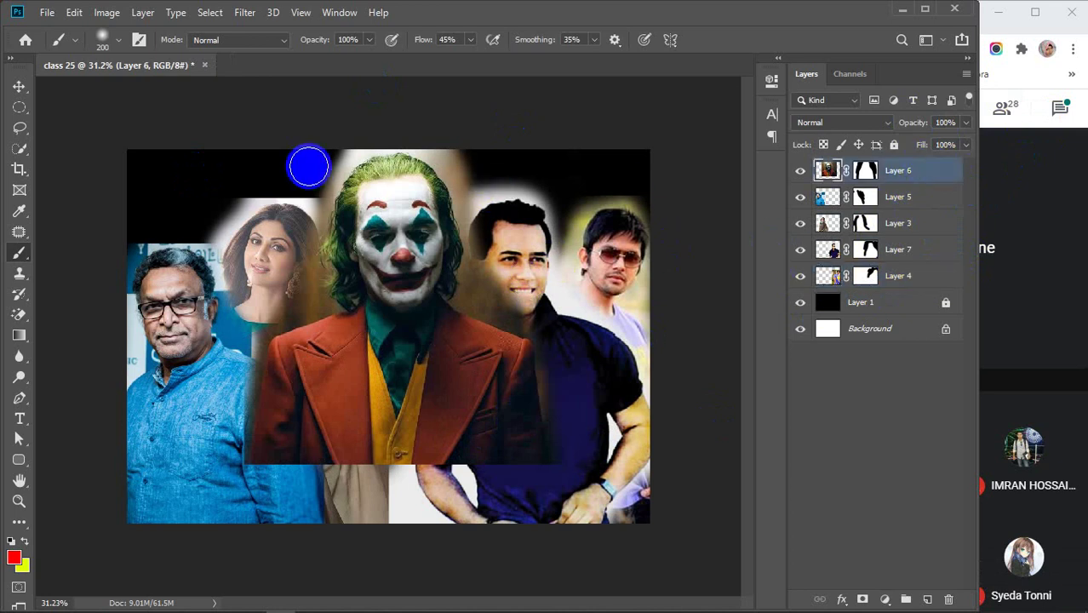
scroll(319, 179, up, 3)
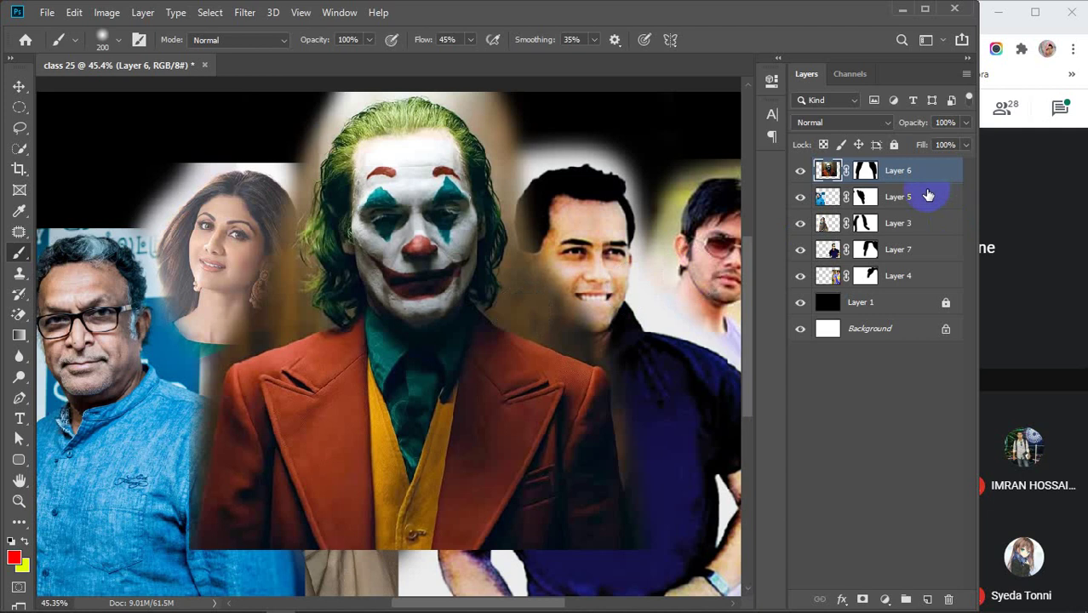
click(864, 172)
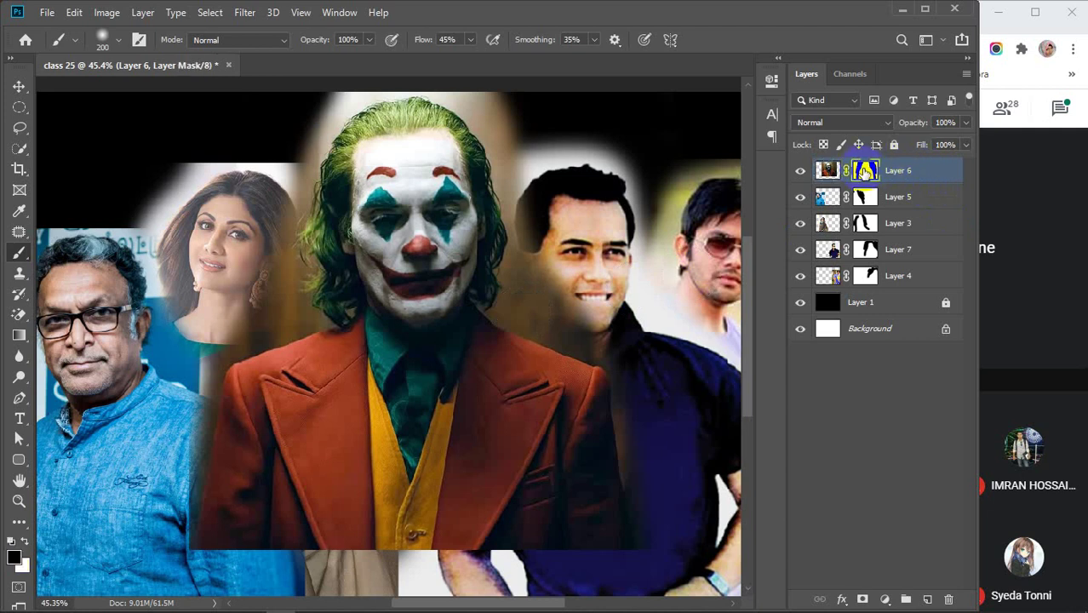
click(865, 172)
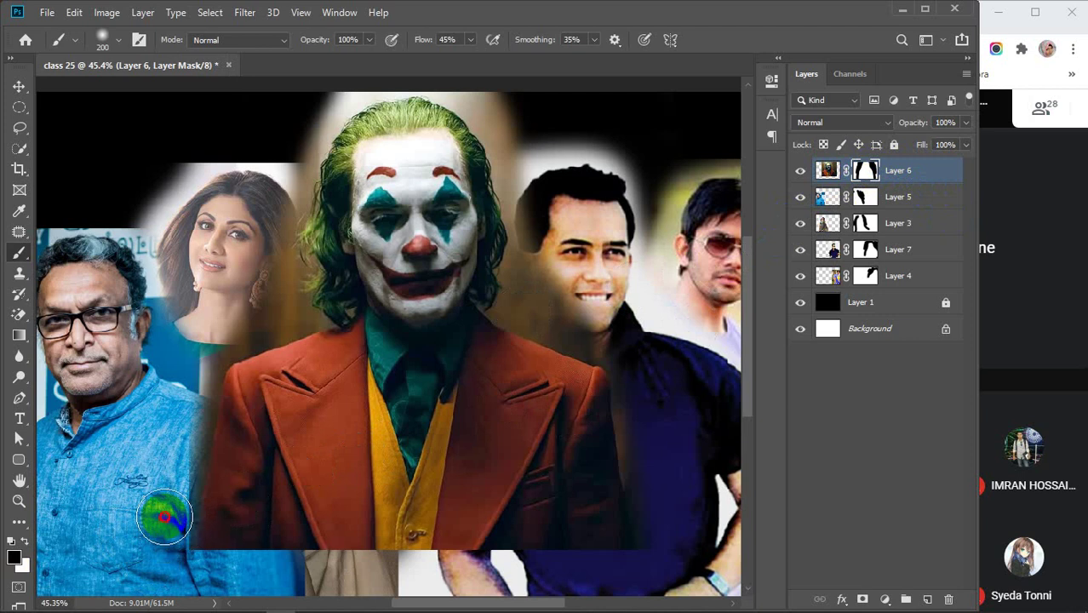
mouse_move(164, 517)
mouse_down()
mouse_move(179, 455)
mouse_move(177, 378)
mouse_up()
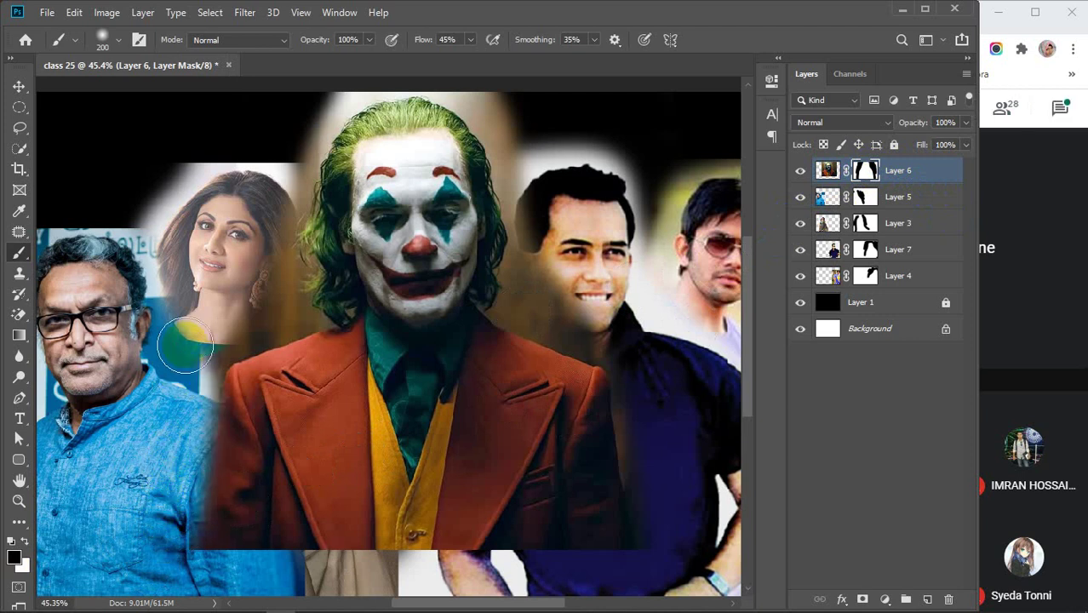
click(416, 45)
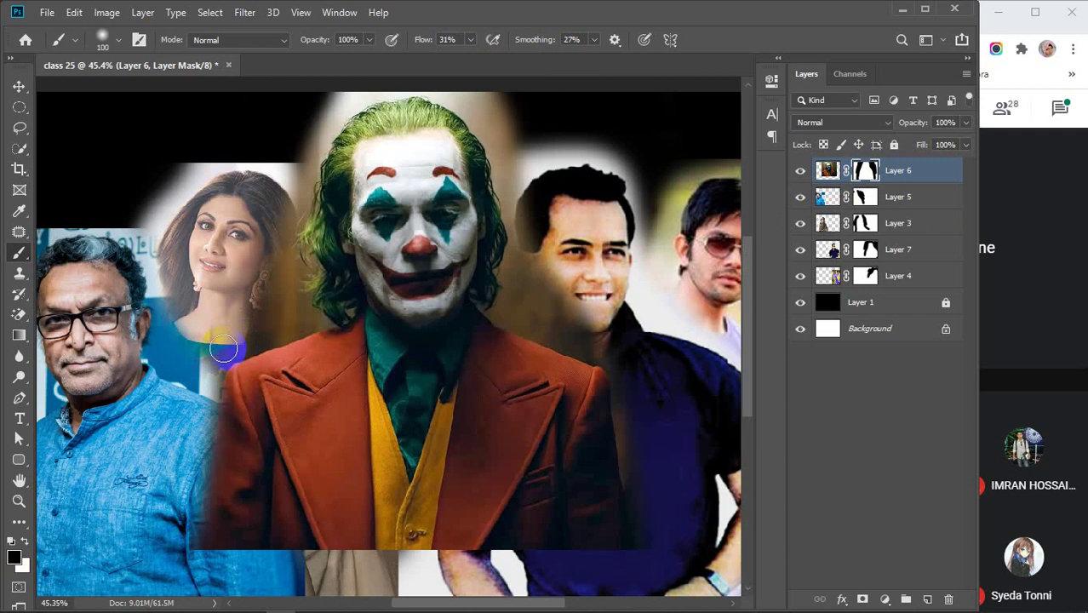
mouse_move(271, 325)
mouse_down()
mouse_move(277, 213)
mouse_move(266, 288)
mouse_move(282, 330)
mouse_move(271, 325)
mouse_move(285, 309)
mouse_move(278, 227)
mouse_move(297, 147)
mouse_move(284, 196)
mouse_up()
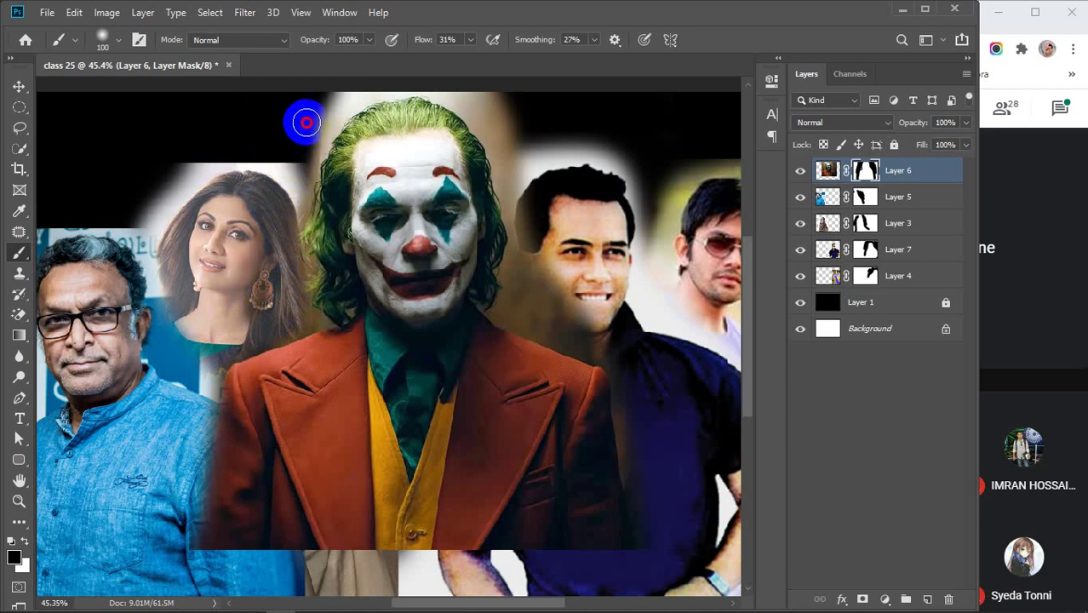
mouse_move(300, 154)
mouse_down()
mouse_move(316, 114)
mouse_move(405, 77)
mouse_move(327, 118)
mouse_move(347, 92)
mouse_move(415, 74)
mouse_move(450, 85)
mouse_move(498, 114)
mouse_move(518, 269)
mouse_up()
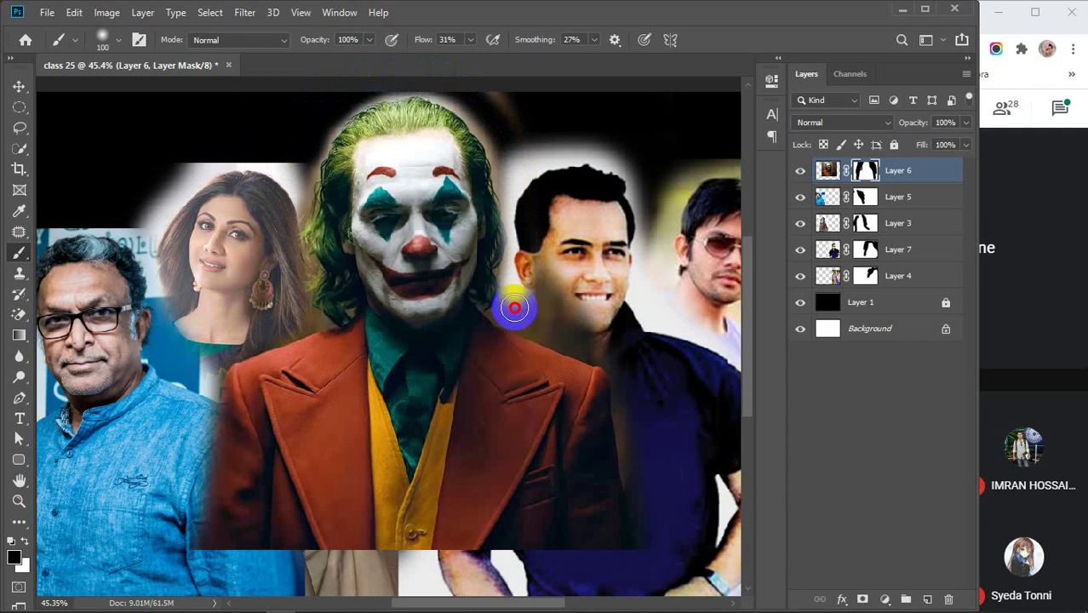
mouse_move(519, 313)
mouse_down()
mouse_move(589, 342)
mouse_move(627, 373)
mouse_move(648, 506)
mouse_move(700, 602)
mouse_up()
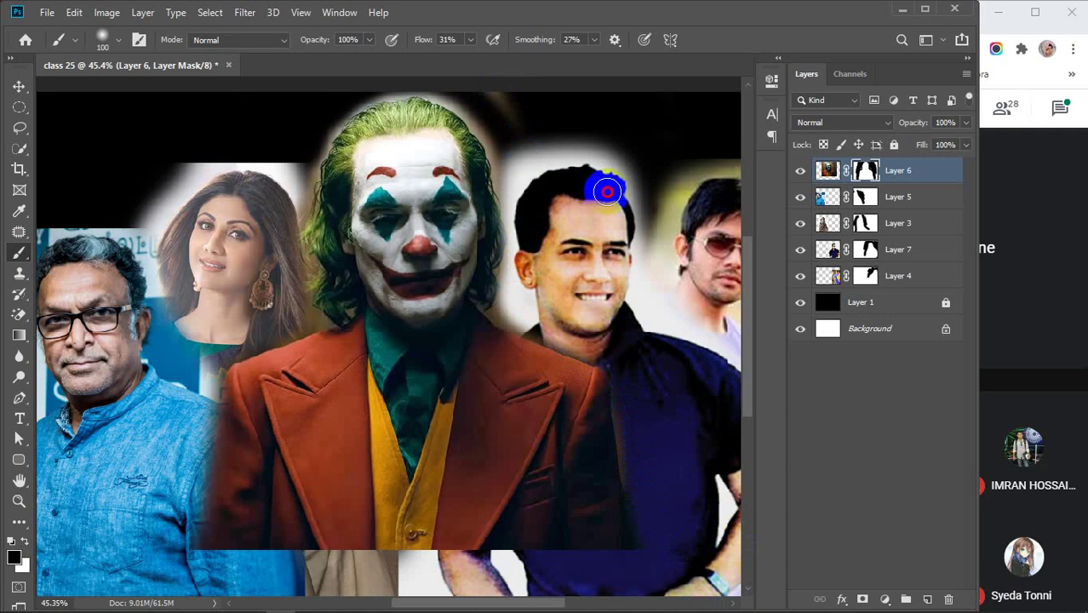
click(554, 175)
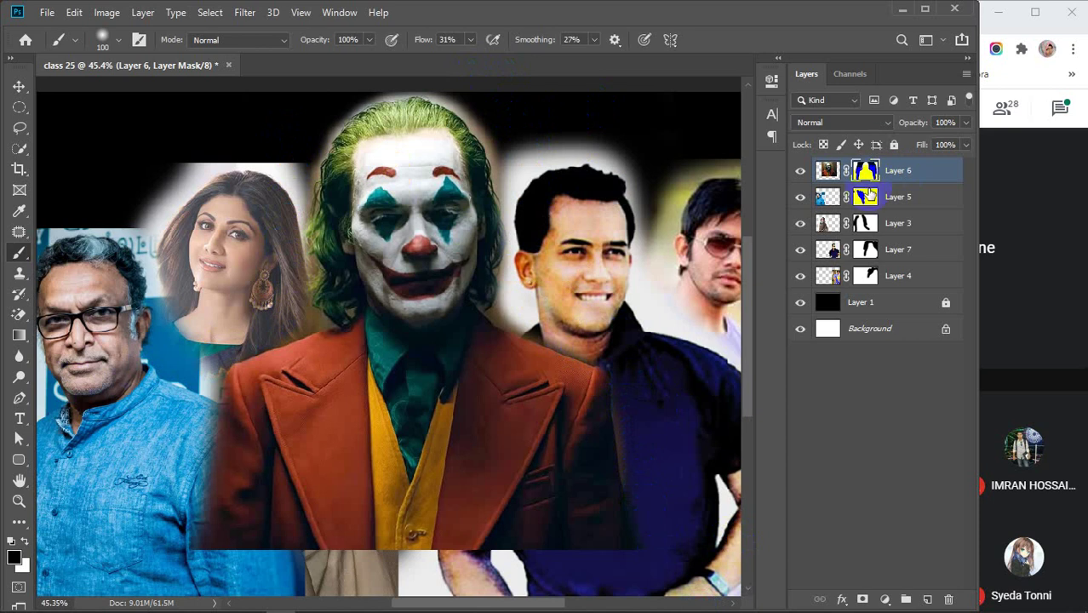
Move Layer 5's photo of the man in glasses slightly down.
click(909, 204)
click(800, 197)
click(800, 196)
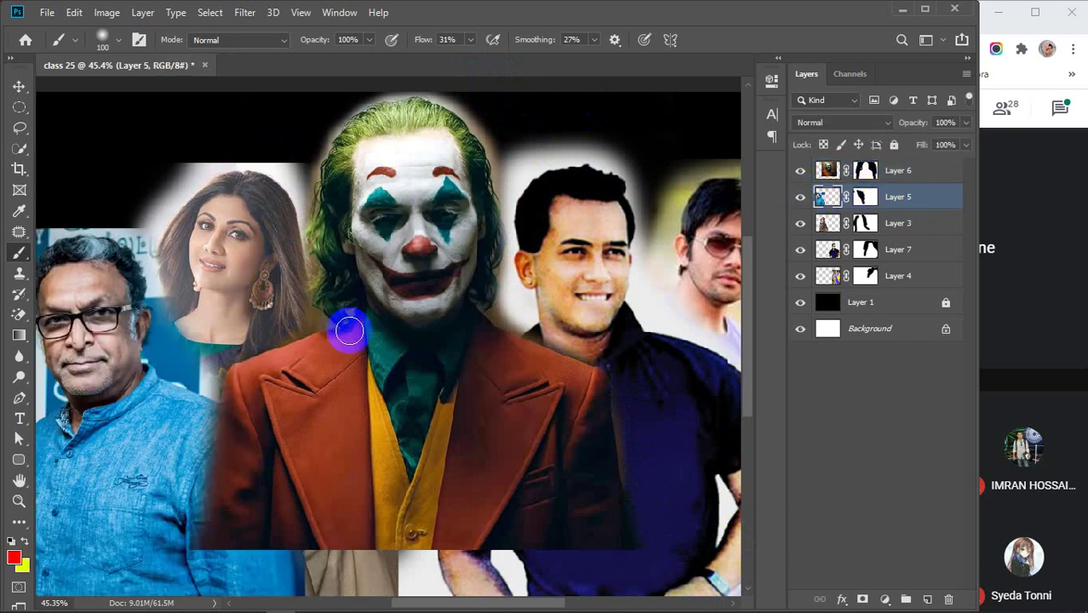
scroll(270, 352, down, 2)
drag(274, 345, 359, 315)
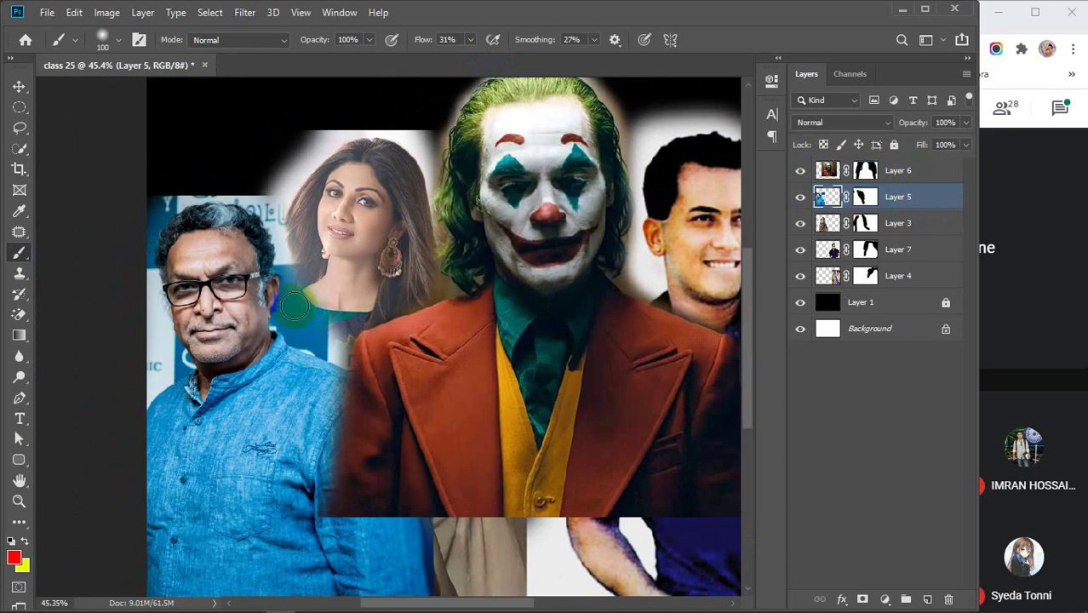
key(v)
mouse_move(252, 338)
mouse_down()
mouse_move(315, 311)
mouse_move(408, 334)
mouse_move(276, 326)
mouse_move(239, 340)
mouse_move(251, 344)
mouse_move(230, 361)
mouse_up()
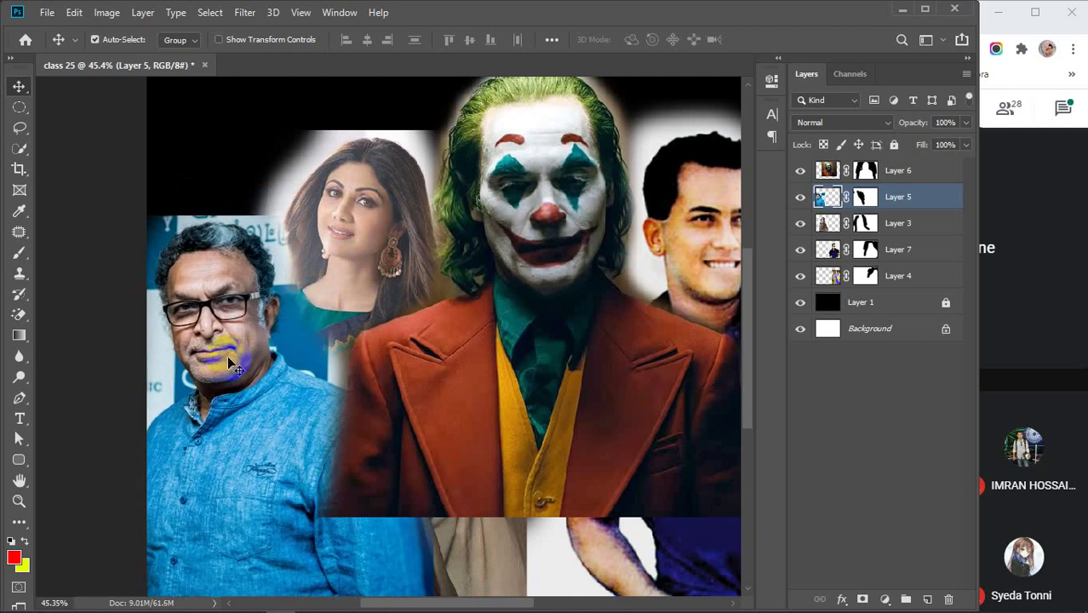
On Layer 5's mask, brush out the blue background between the man in glasses and the Joker, uncovering the woman's outfit.
click(18, 253)
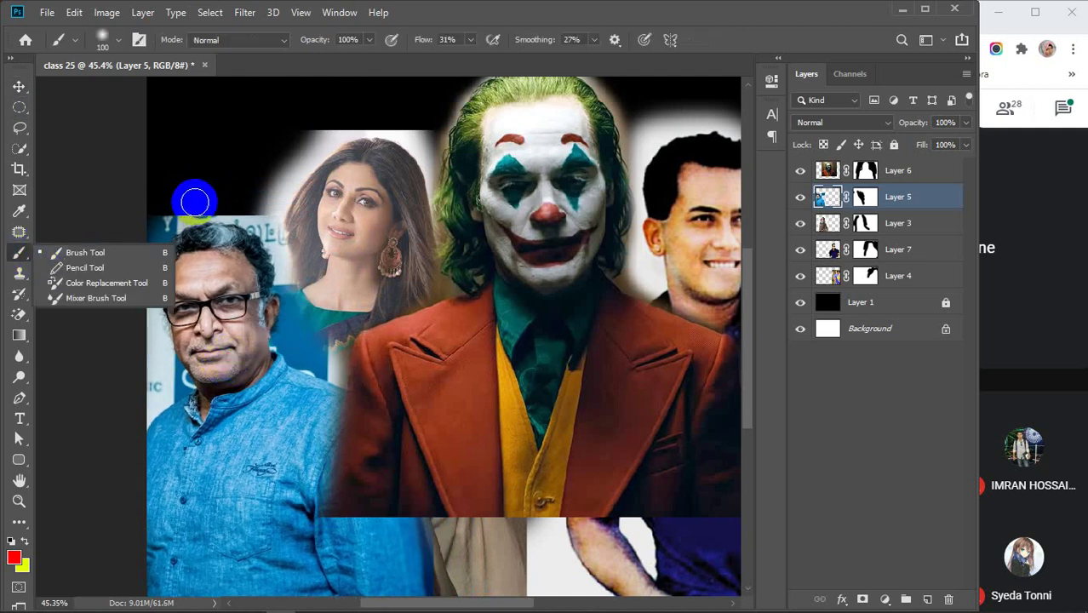
click(254, 204)
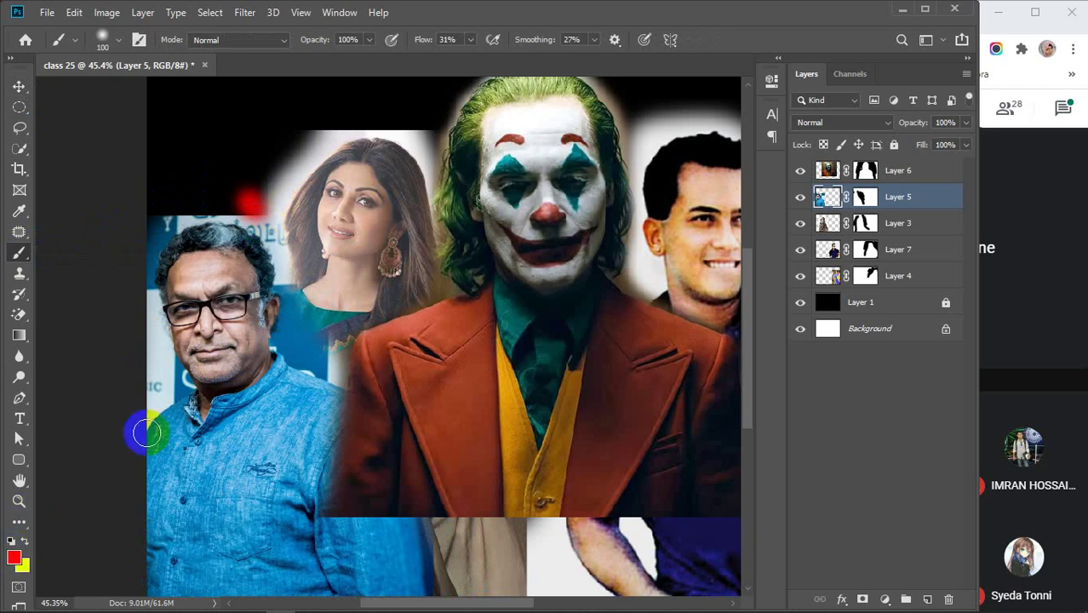
click(638, 234)
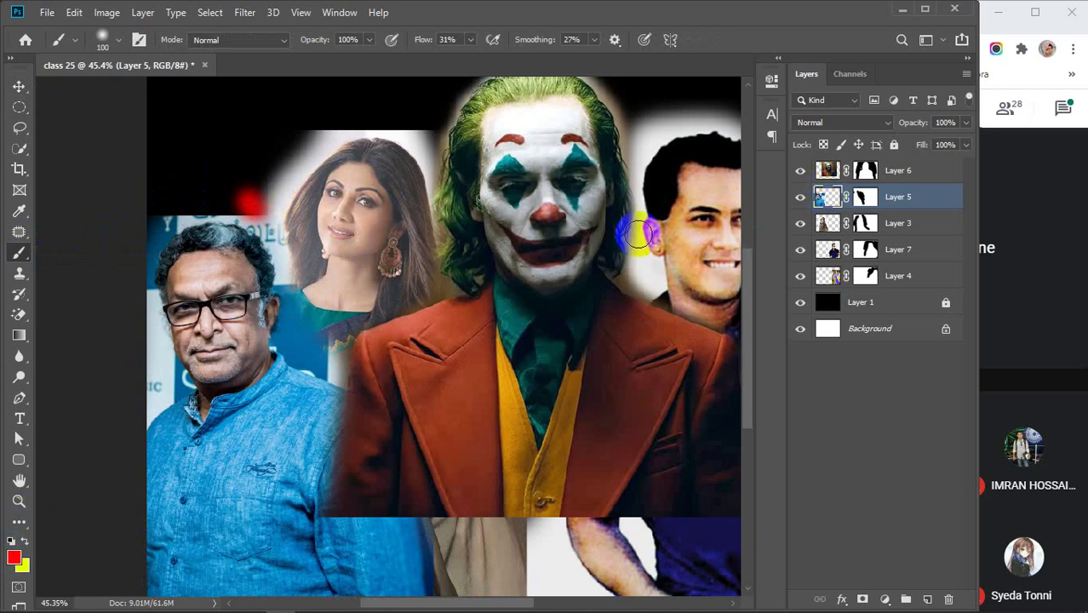
click(863, 211)
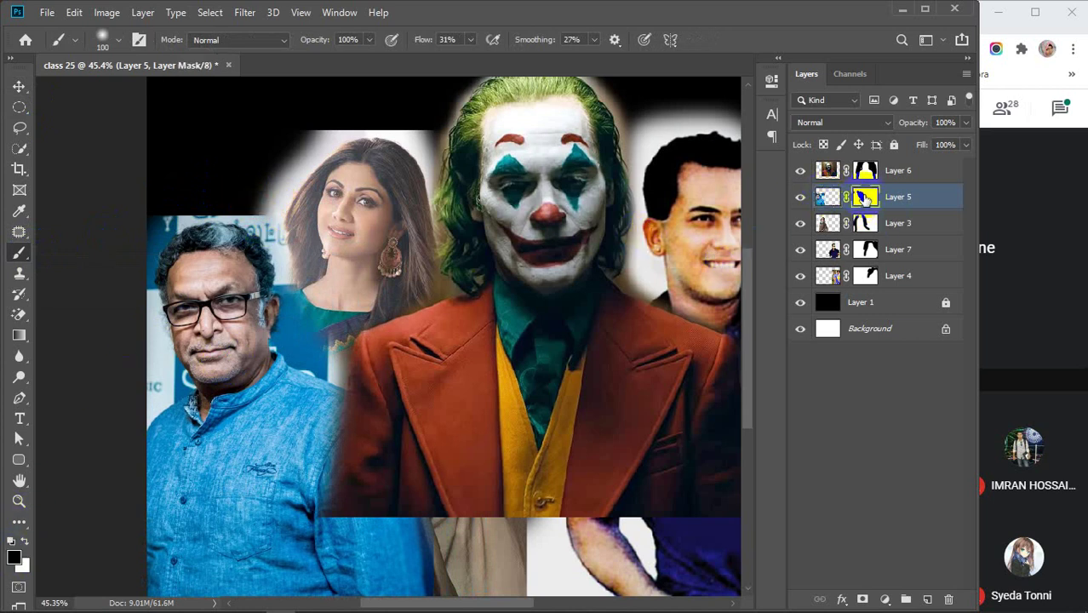
click(269, 199)
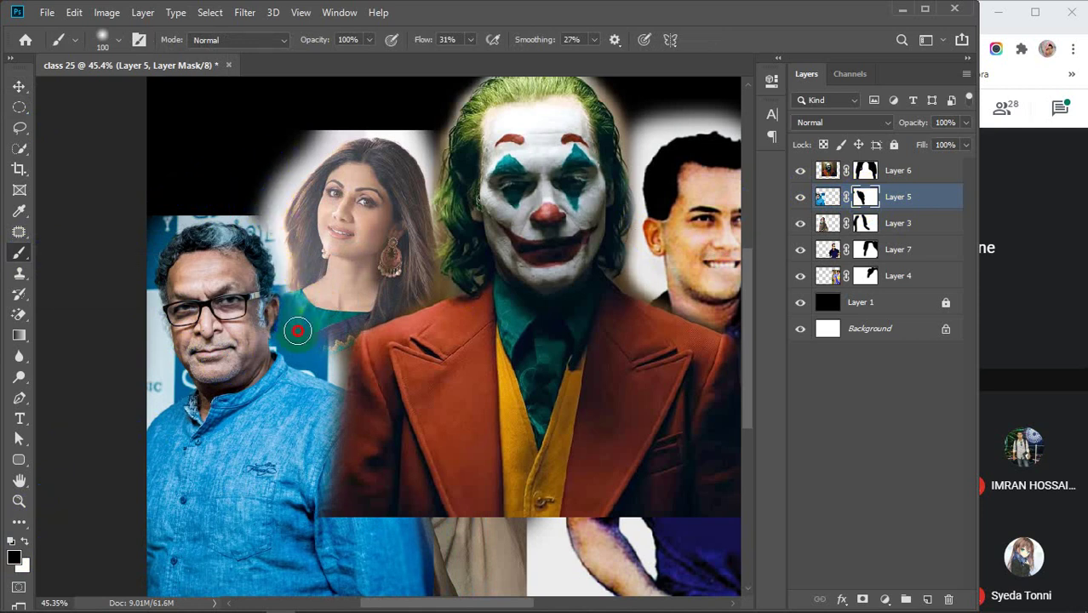
mouse_move(337, 359)
mouse_down()
mouse_move(376, 376)
mouse_move(333, 353)
mouse_up()
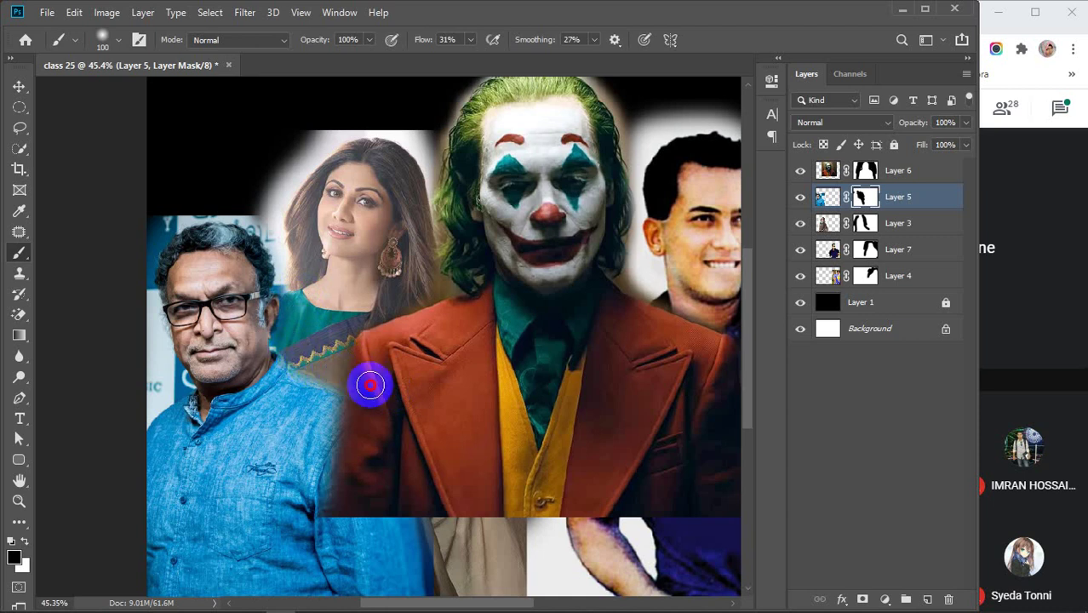
mouse_move(370, 385)
mouse_down()
mouse_move(386, 356)
mouse_move(366, 323)
mouse_up()
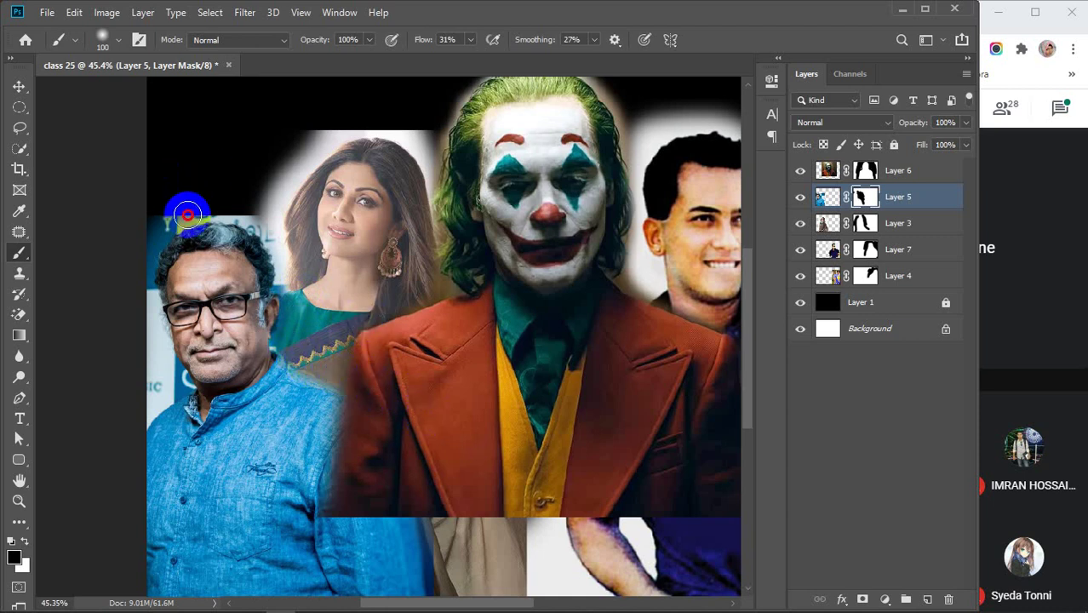
Paint out Layer 5's background above the man's head and along the outer side of his face and shoulder.
drag(187, 214, 274, 210)
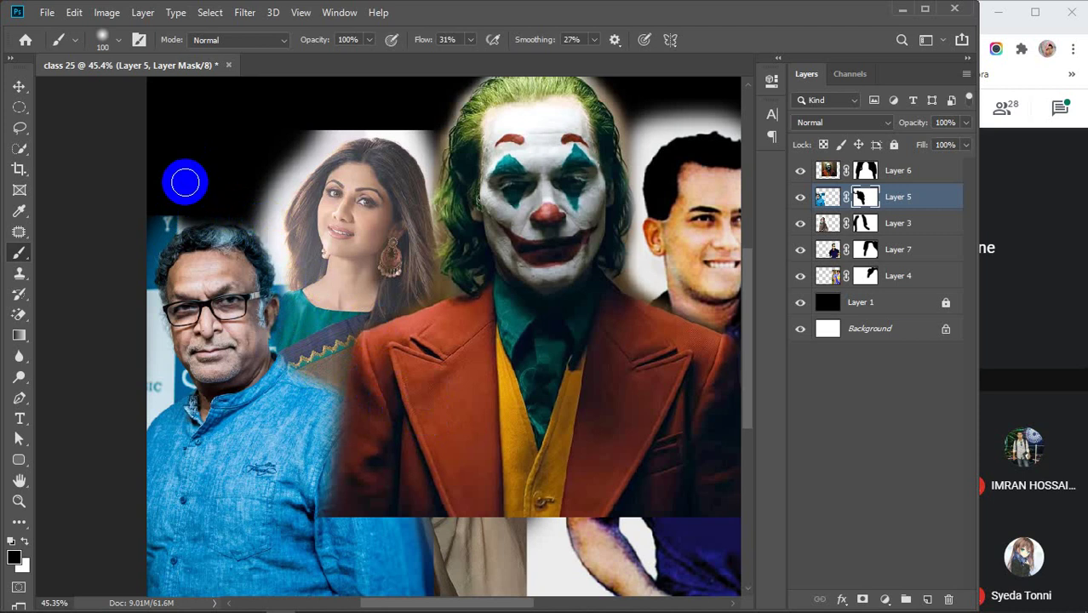
drag(178, 207, 161, 222)
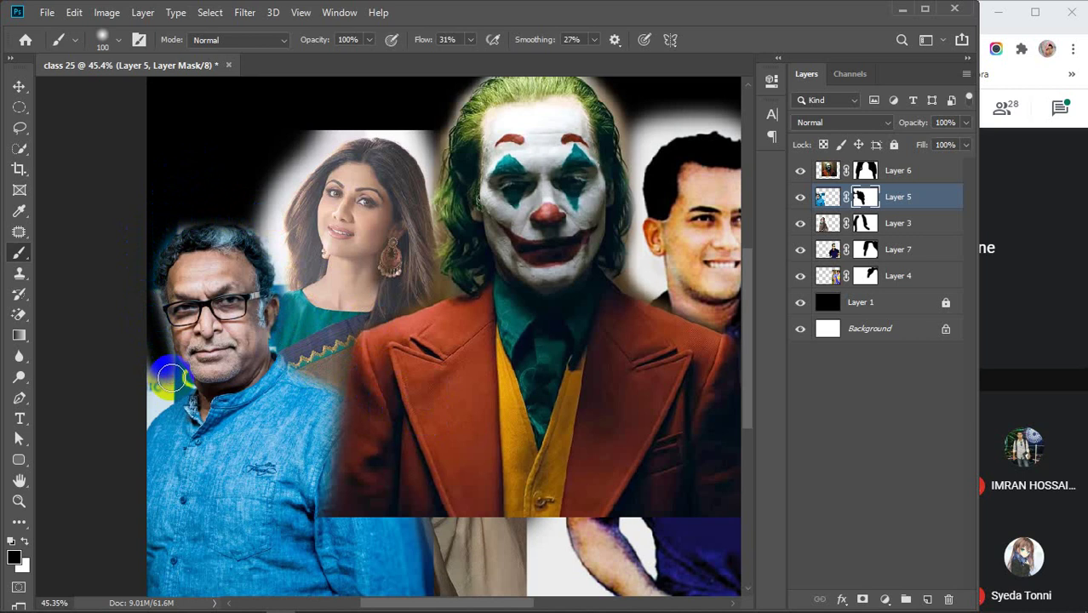
mouse_move(171, 377)
mouse_down()
mouse_move(126, 404)
mouse_move(133, 364)
mouse_move(146, 384)
mouse_move(139, 397)
mouse_move(150, 396)
mouse_up()
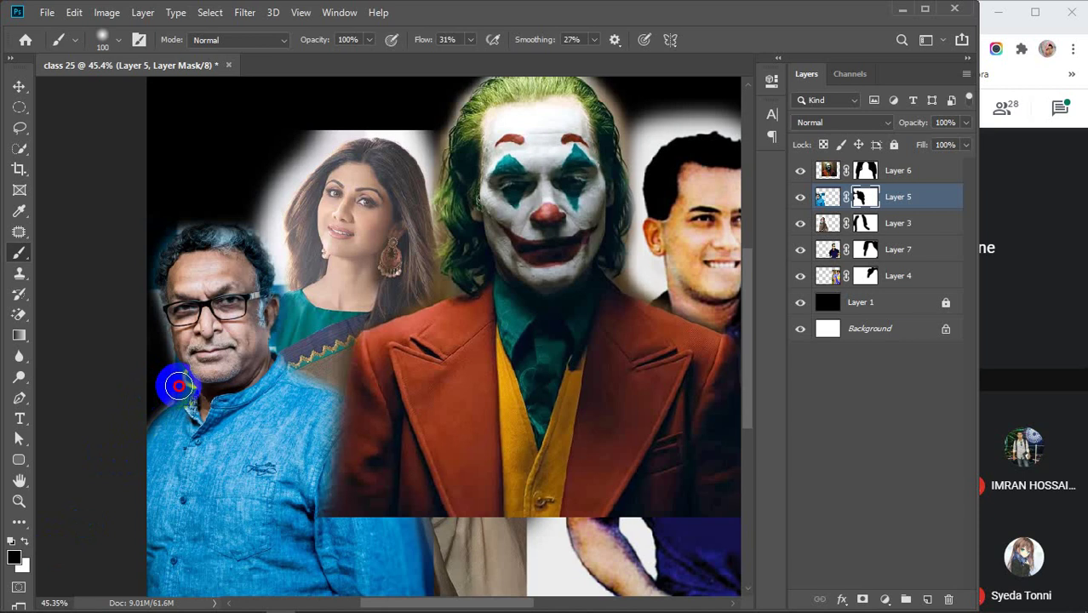
mouse_move(166, 370)
mouse_down()
mouse_move(142, 298)
mouse_move(152, 215)
mouse_up()
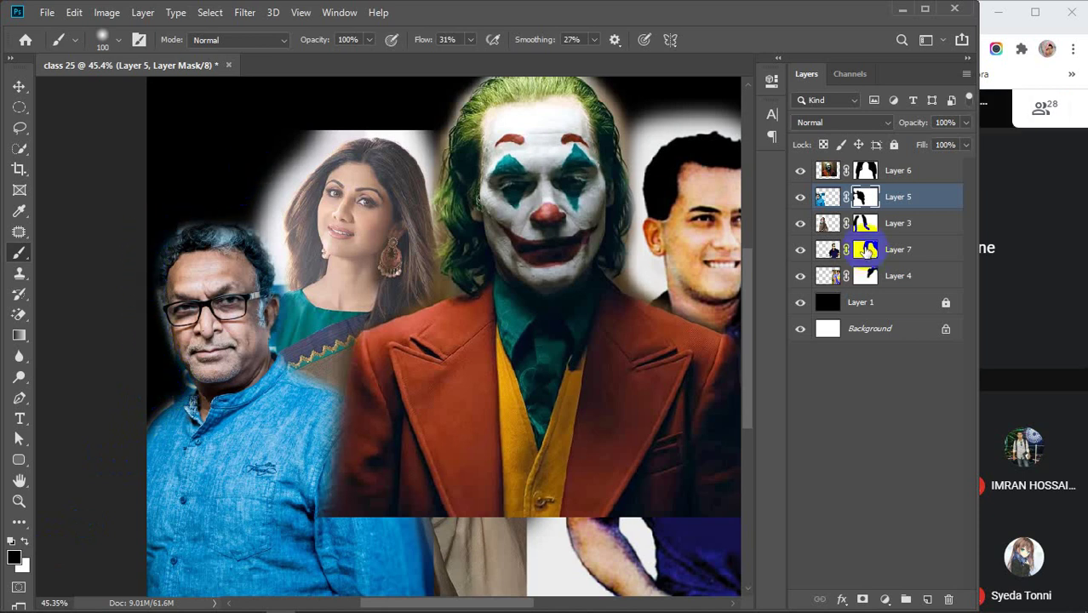
On Layer 3's mask, paint out the white background around the woman's head and hair up to the Joker.
click(800, 223)
click(800, 223)
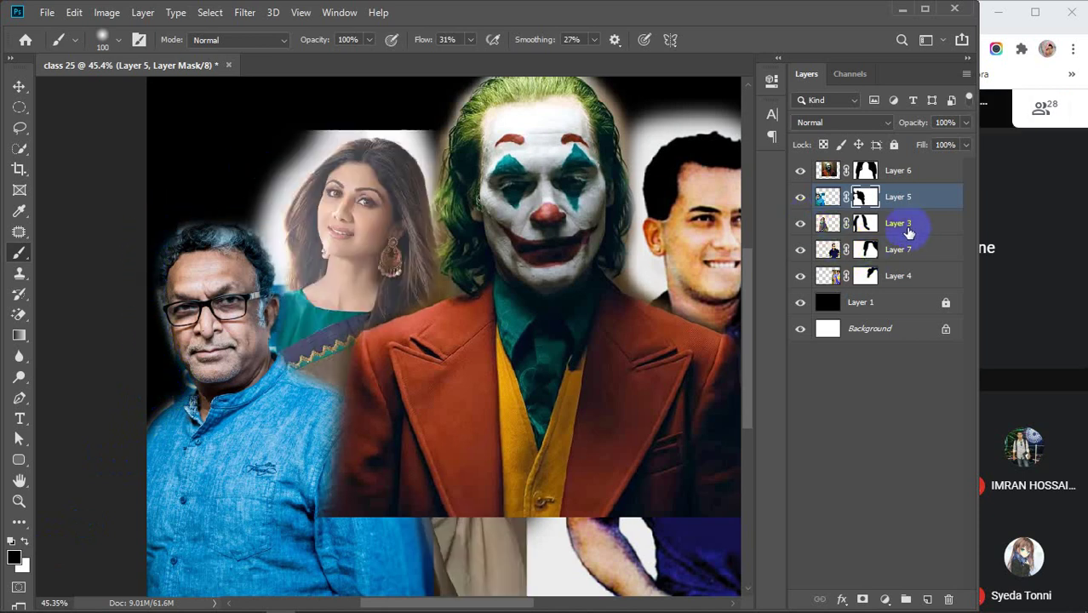
click(866, 224)
click(337, 119)
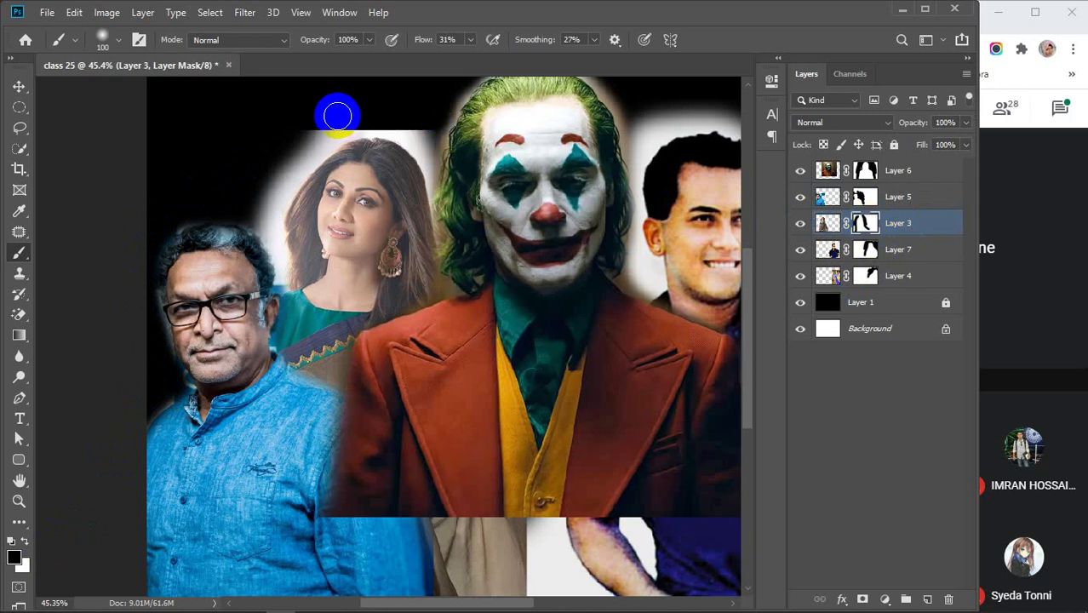
mouse_move(319, 138)
mouse_down()
mouse_move(276, 179)
mouse_move(262, 230)
mouse_up()
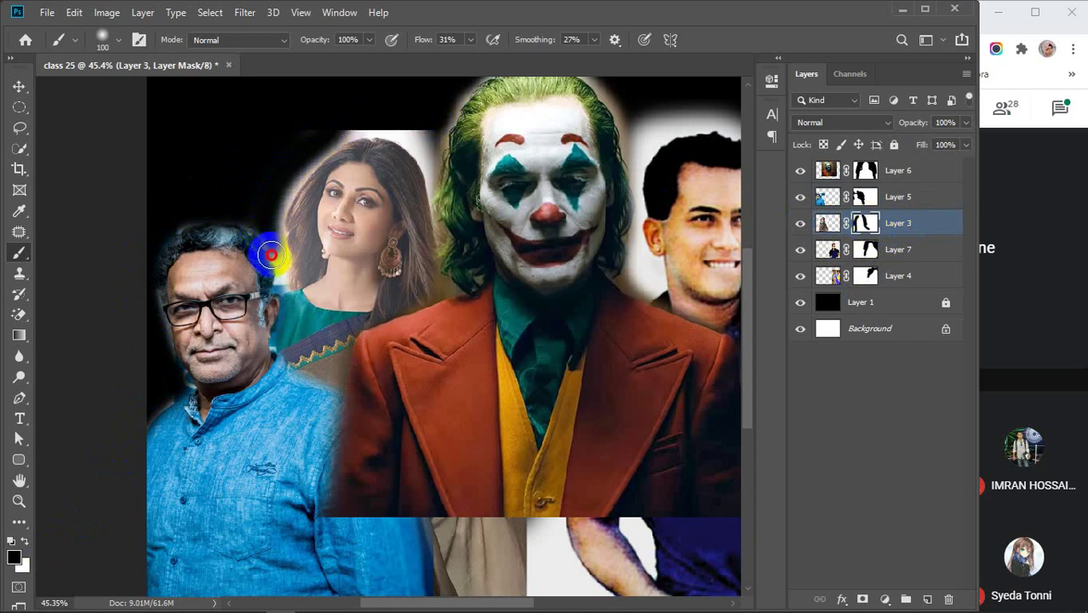
drag(272, 274, 181, 325)
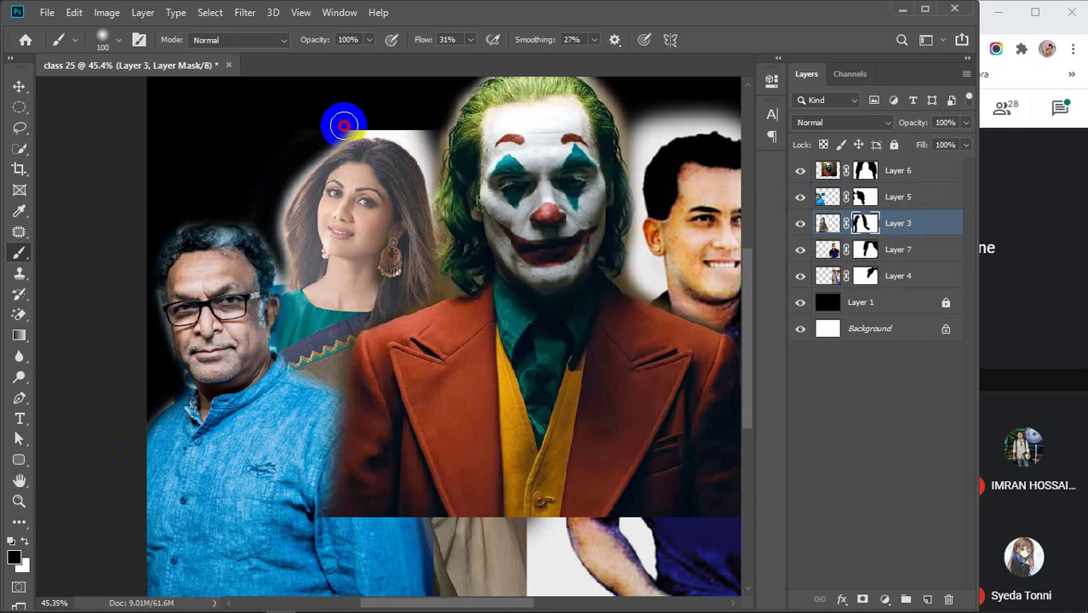
mouse_move(402, 125)
mouse_down()
mouse_move(441, 195)
mouse_move(450, 270)
mouse_up()
drag(393, 118, 347, 114)
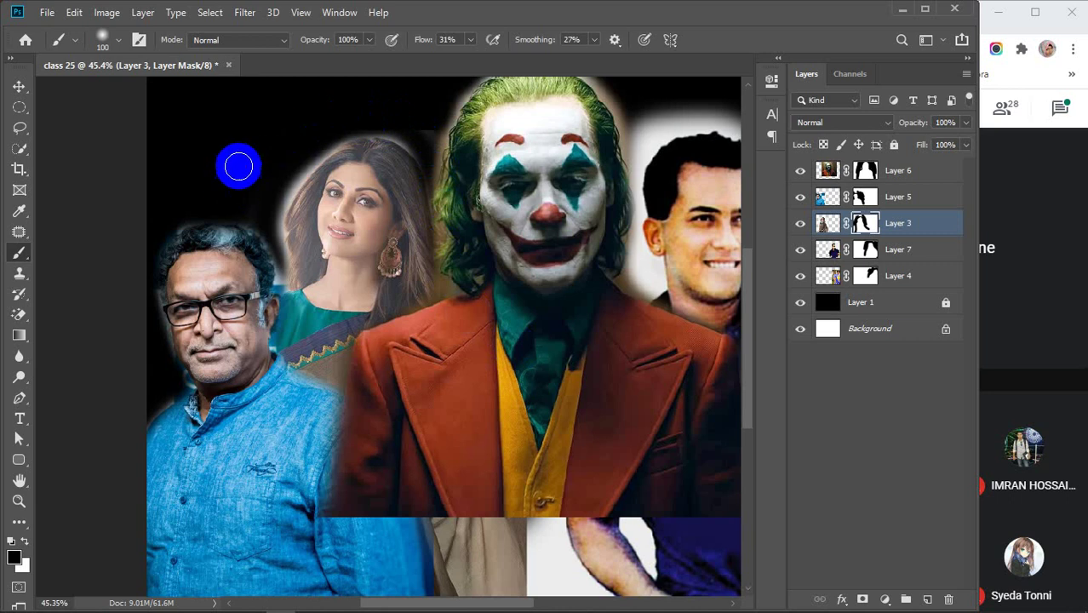
click(454, 154)
drag(454, 154, 430, 121)
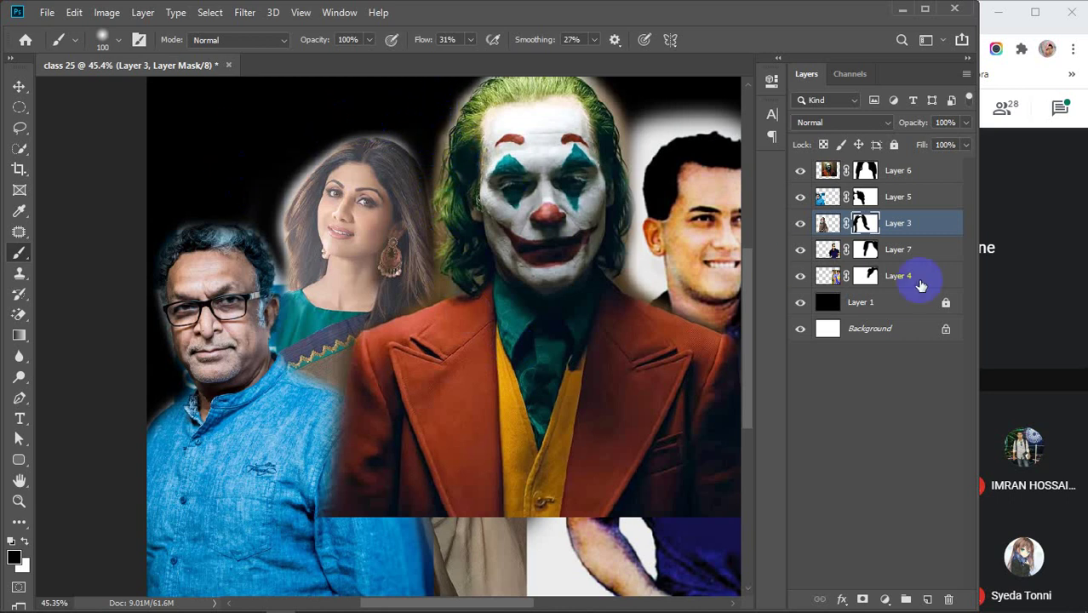
On Layer 7's mask, paint out the white background around the man in the dark shirt, uncovering the man in sunglasses.
click(801, 253)
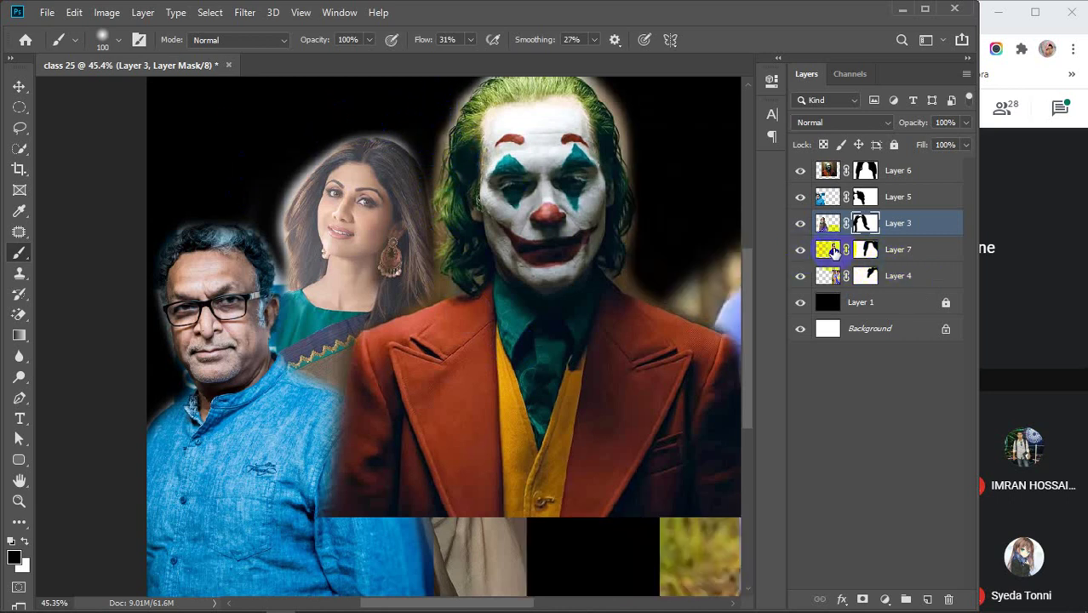
click(801, 254)
click(865, 249)
mouse_move(644, 276)
mouse_down()
mouse_move(378, 292)
mouse_move(376, 317)
mouse_up()
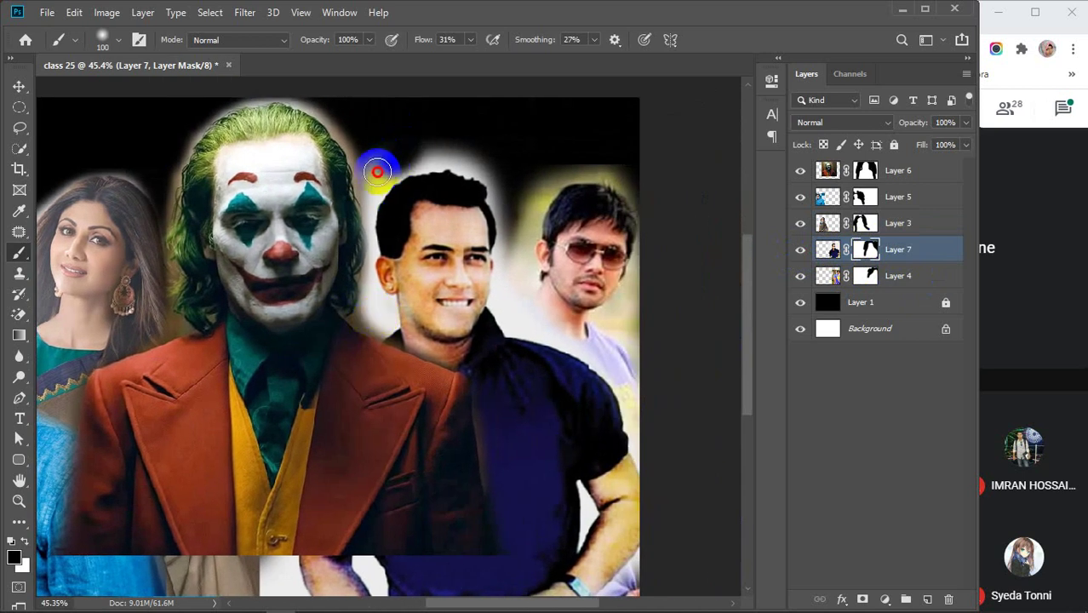
mouse_move(378, 172)
mouse_down()
mouse_move(356, 182)
mouse_move(352, 225)
mouse_move(377, 308)
mouse_up()
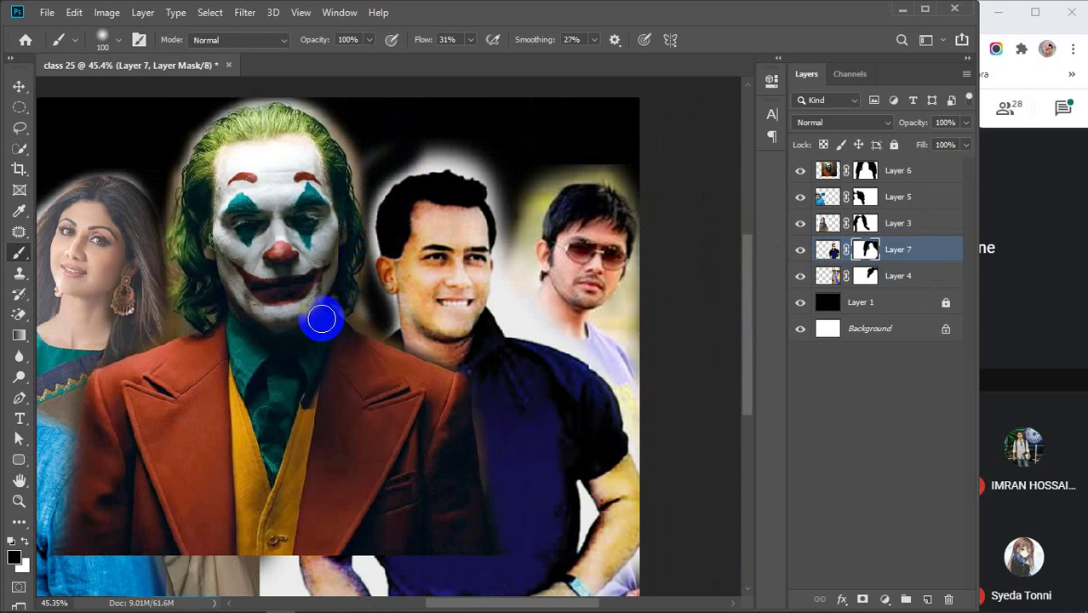
mouse_move(357, 270)
mouse_down()
mouse_move(409, 126)
mouse_move(326, 199)
mouse_move(429, 128)
mouse_move(379, 173)
mouse_move(451, 150)
mouse_move(504, 198)
mouse_up()
mouse_move(515, 234)
mouse_down()
mouse_move(504, 280)
mouse_move(520, 324)
mouse_move(561, 336)
mouse_up()
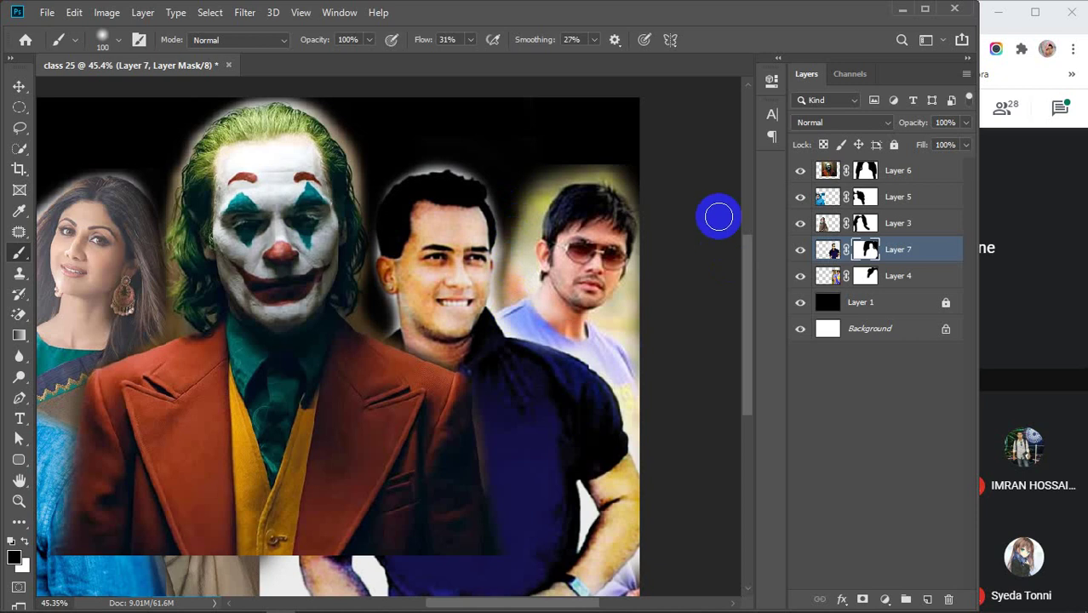
Trim the pale halo around the hair, ears and neck of the man in the dark shirt on Layer 7's mask.
scroll(396, 268, up, 5)
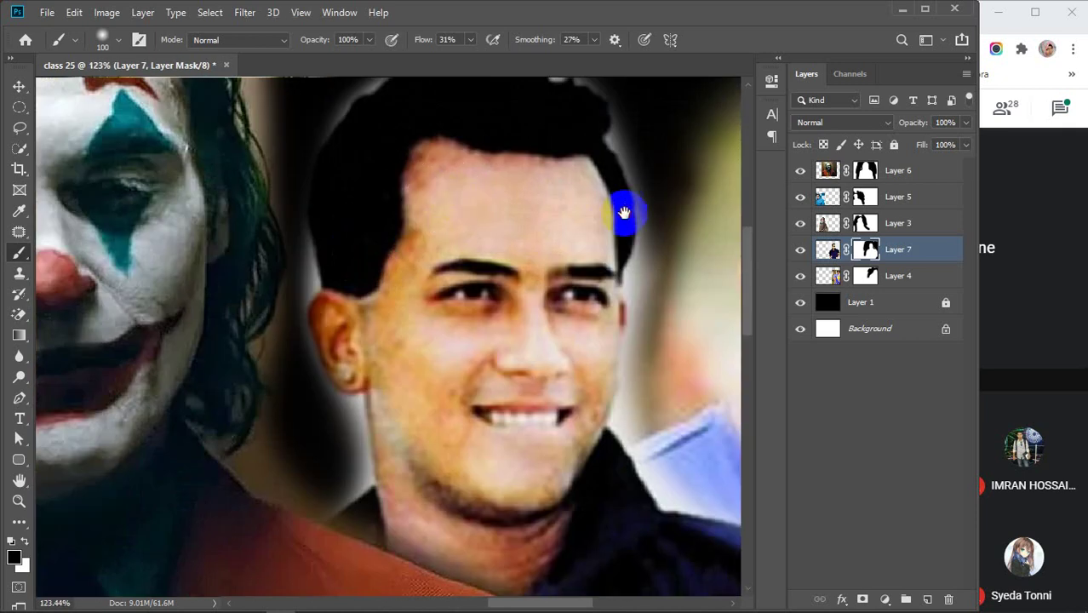
scroll(628, 214, up, 3)
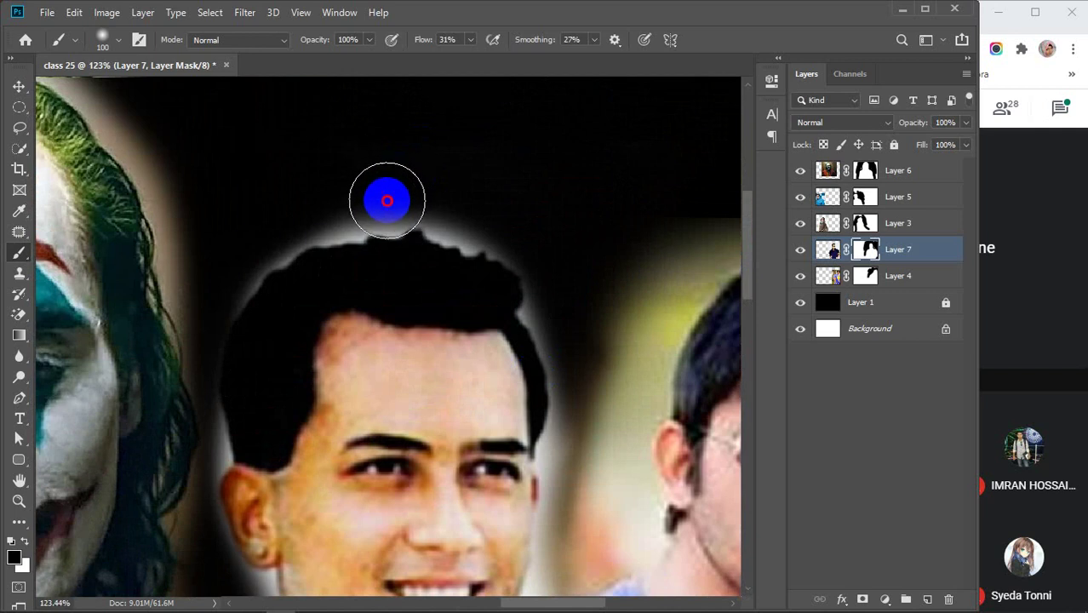
click(364, 190)
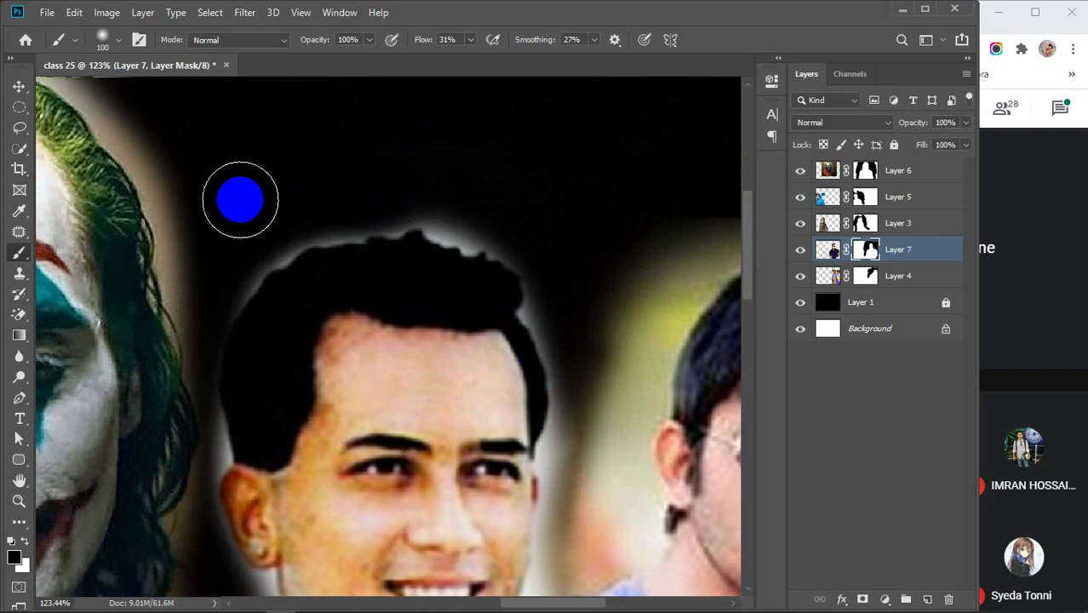
click(375, 198)
click(447, 184)
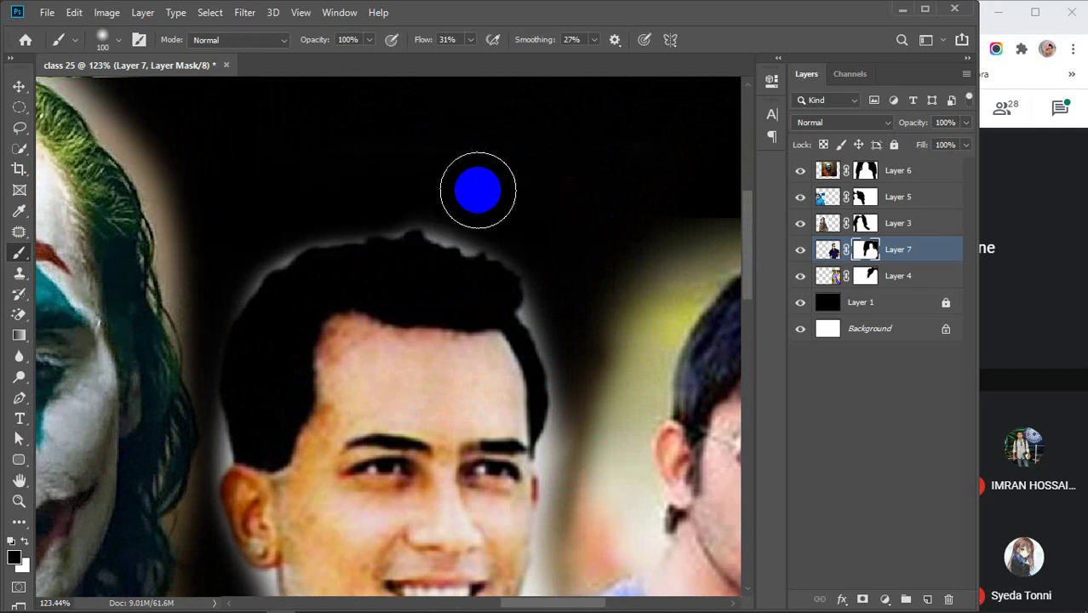
click(561, 299)
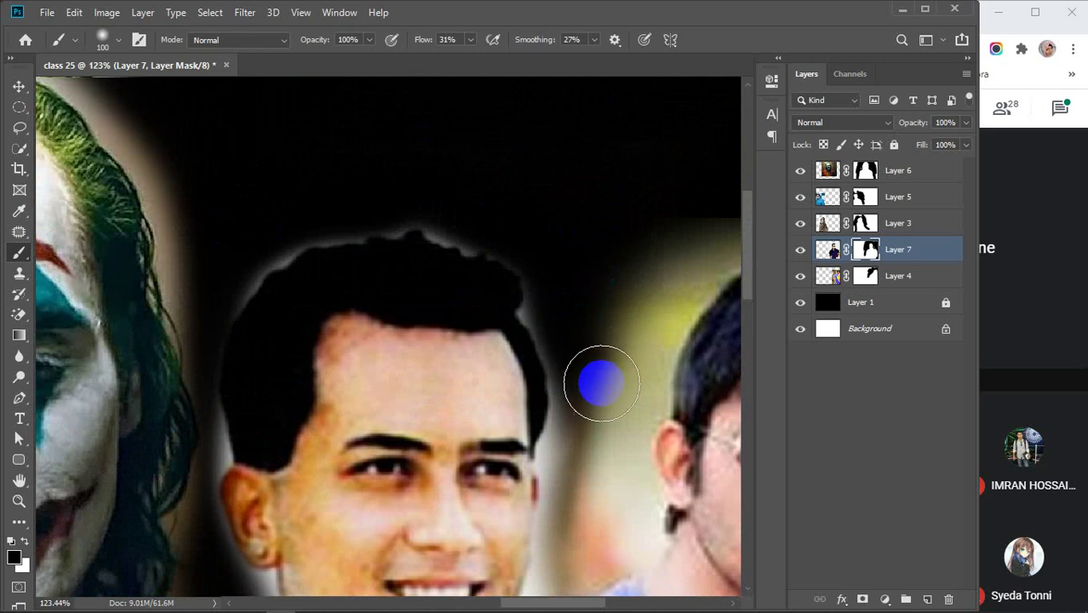
click(587, 421)
scroll(504, 310, down, 4)
scroll(479, 295, right, 2)
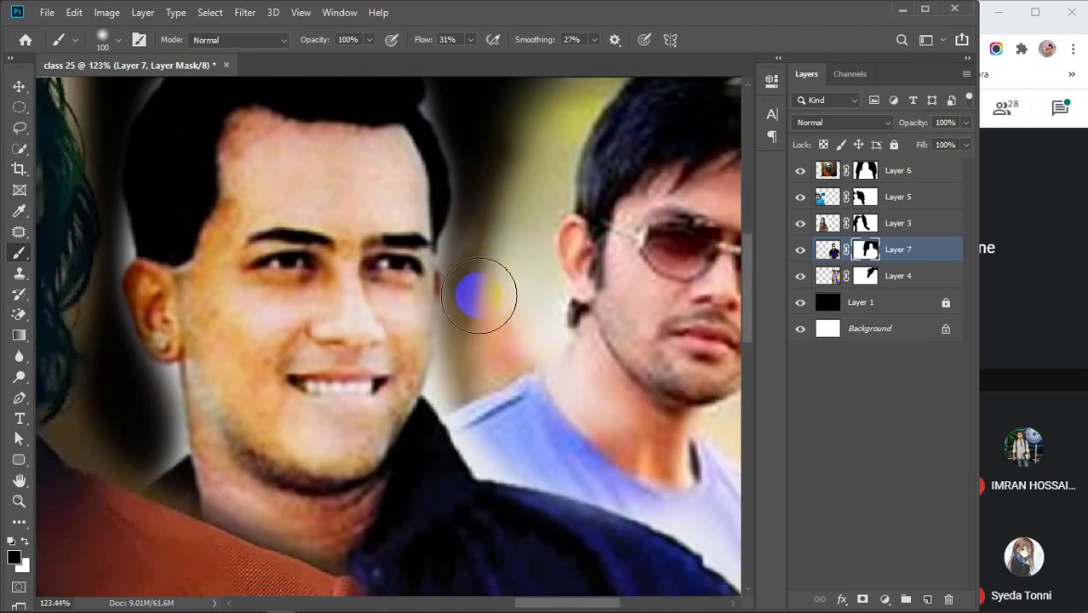
drag(477, 324, 513, 430)
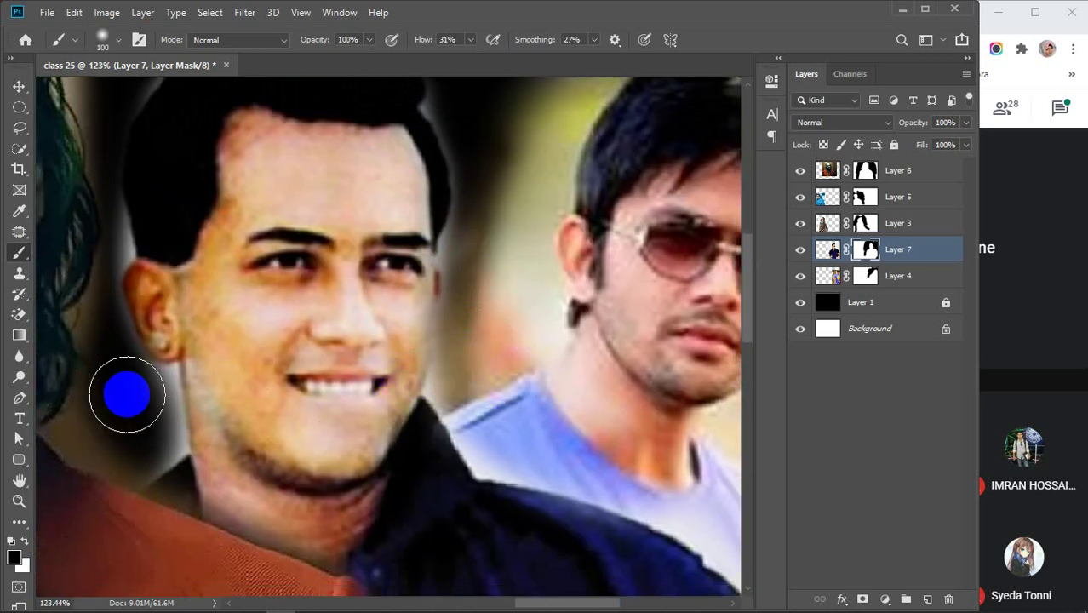
mouse_move(143, 416)
mouse_down()
mouse_move(82, 243)
mouse_move(93, 232)
mouse_move(78, 314)
mouse_up()
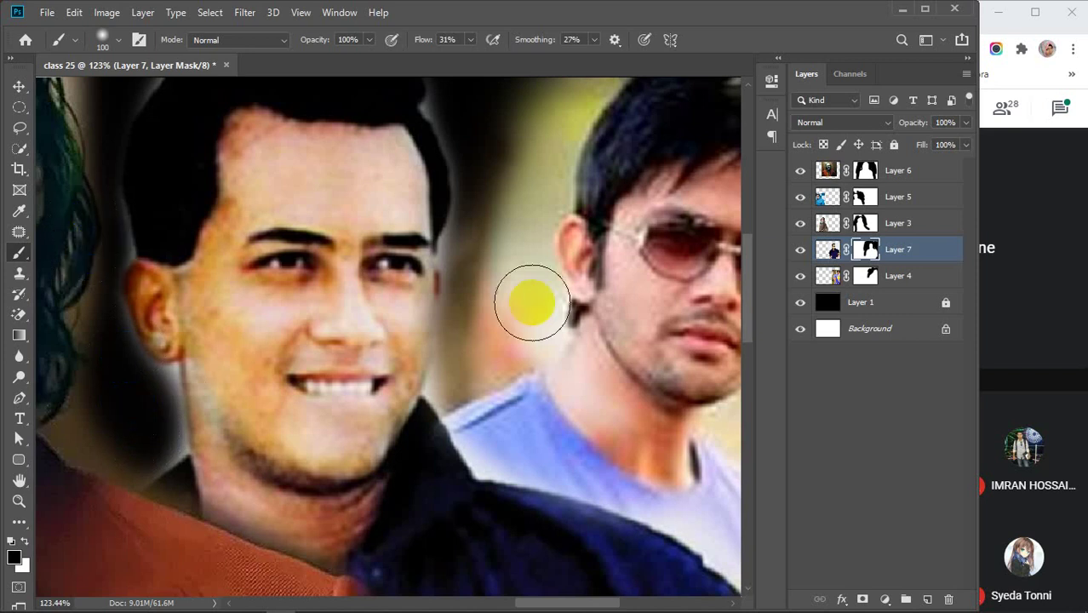
On Layer 4's mask, paint out the background around the hair, face and outer shoulder of the man in sunglasses.
mouse_move(578, 281)
mouse_down()
mouse_move(418, 357)
mouse_move(375, 366)
mouse_up()
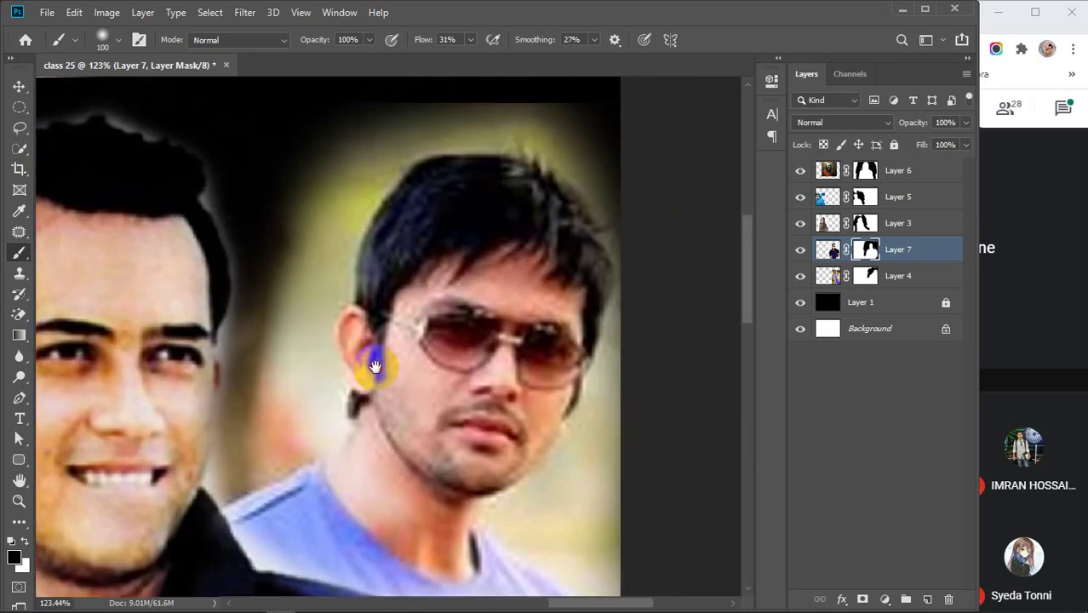
click(866, 275)
mouse_move(392, 111)
mouse_down()
mouse_move(317, 203)
mouse_move(283, 332)
mouse_move(291, 398)
mouse_move(213, 469)
mouse_up()
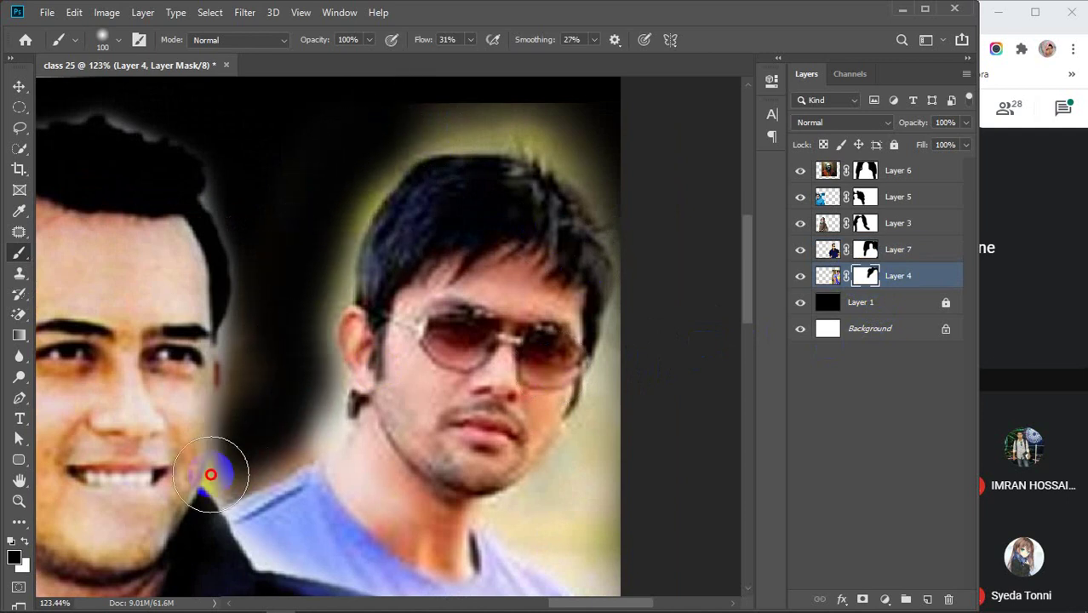
click(257, 357)
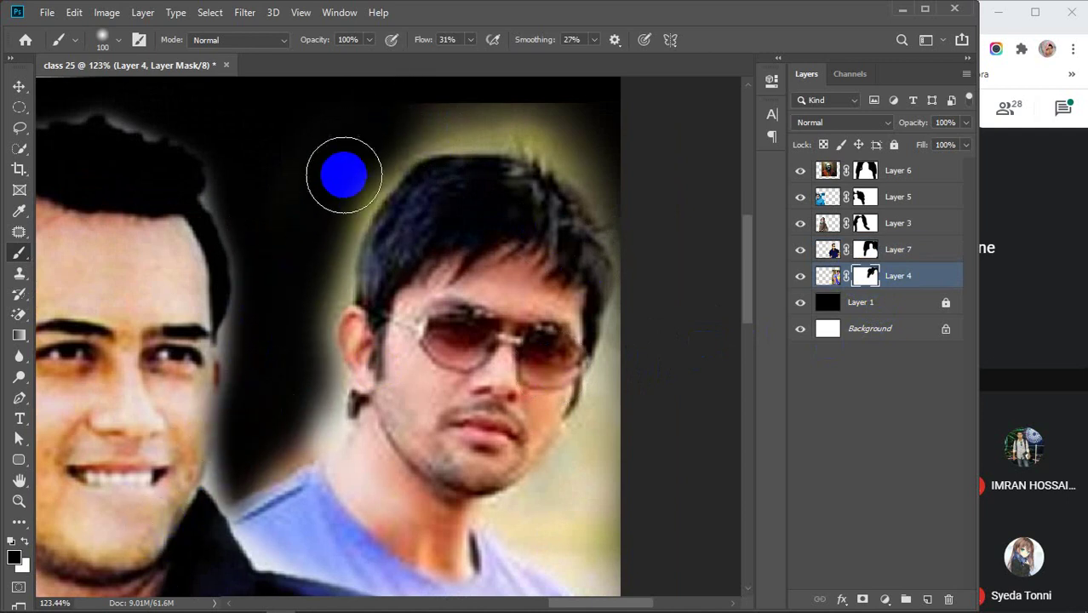
mouse_move(341, 182)
mouse_down()
mouse_move(280, 423)
mouse_move(223, 449)
mouse_move(311, 406)
mouse_move(328, 223)
mouse_move(422, 117)
mouse_move(552, 114)
mouse_move(619, 188)
mouse_move(649, 328)
mouse_move(602, 435)
mouse_move(523, 544)
mouse_up()
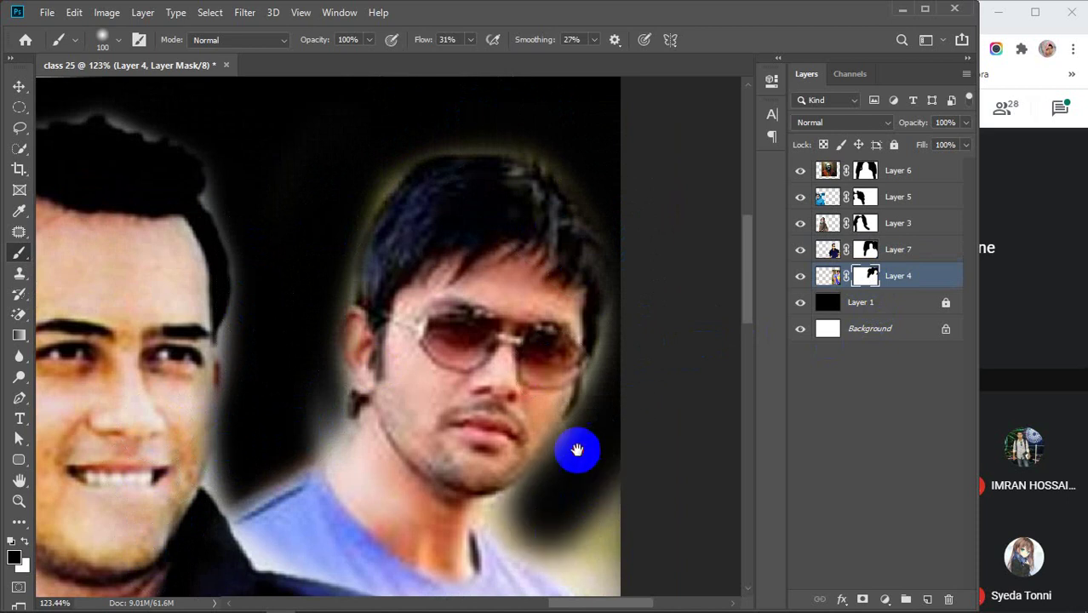
mouse_move(575, 449)
mouse_down()
mouse_move(464, 306)
mouse_move(437, 247)
mouse_up()
mouse_move(396, 322)
mouse_down()
mouse_move(445, 351)
mouse_move(550, 532)
mouse_move(481, 301)
mouse_move(518, 392)
mouse_move(511, 334)
mouse_up()
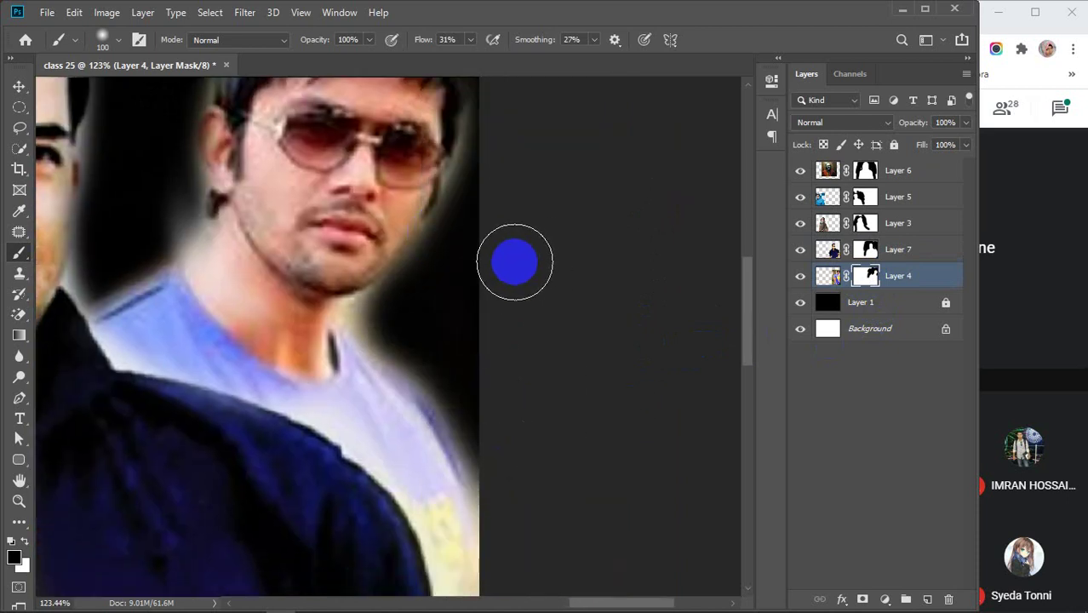
scroll(512, 260, down, 5)
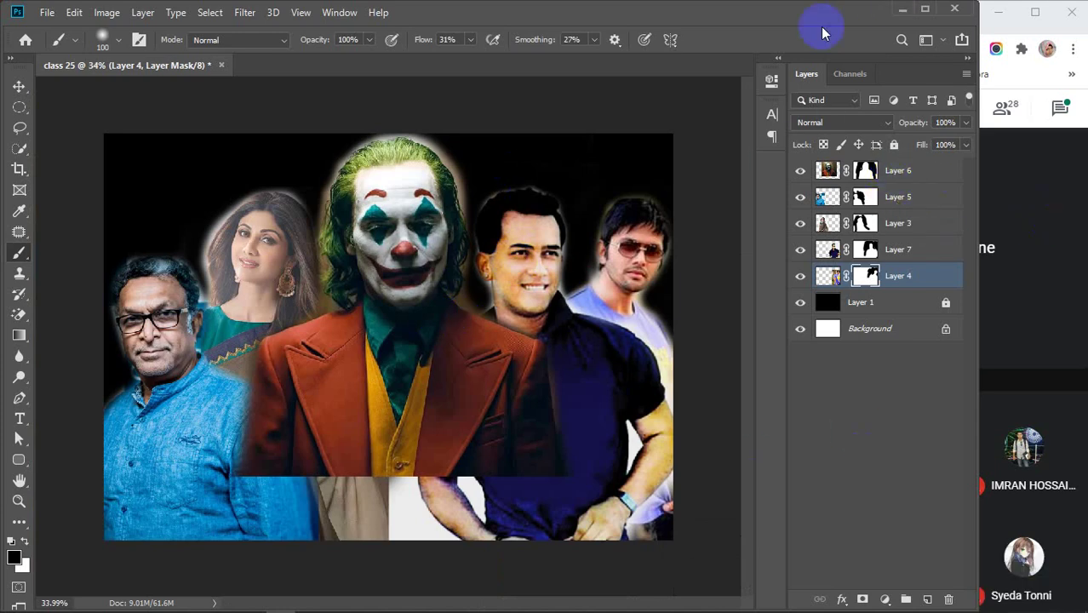
Switch to the Chrome browser and search Google Images for "lighting city wallpaper hd".
mouse_move(398, 601)
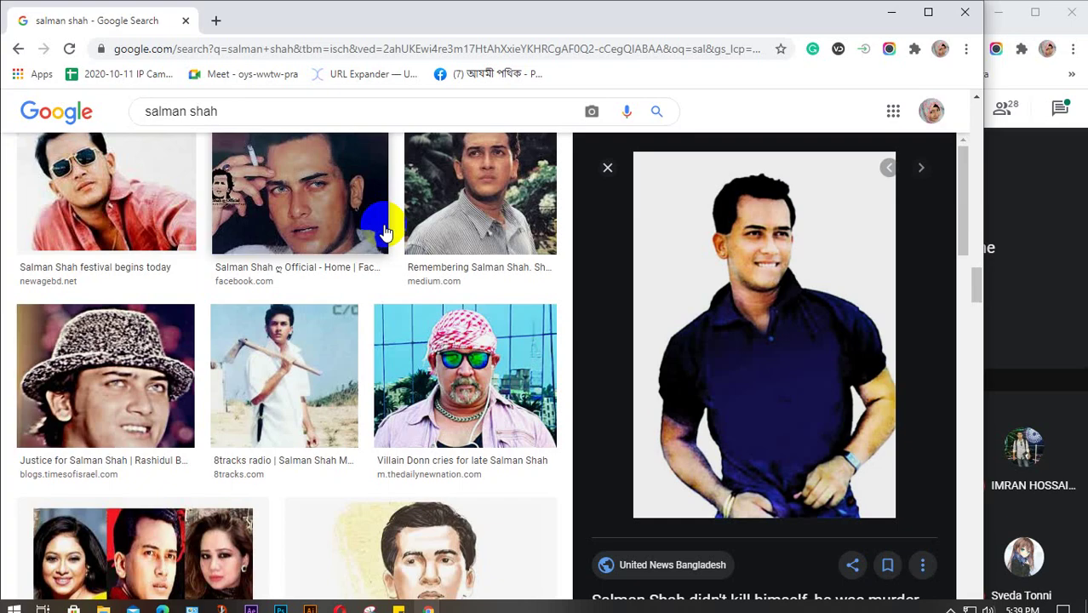
click(600, 536)
drag(273, 111, 126, 112)
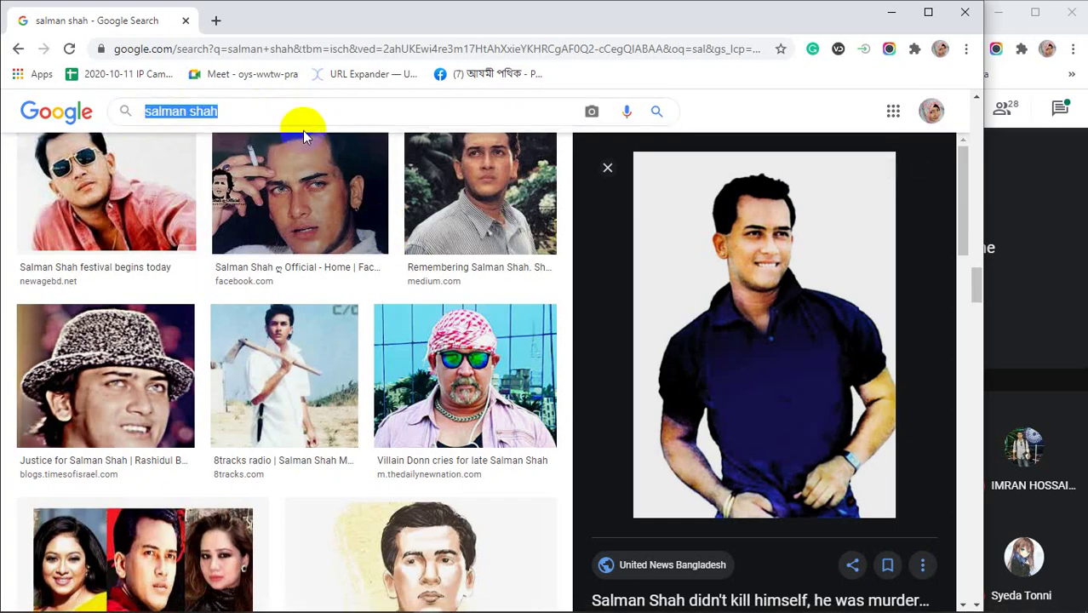
text(li)
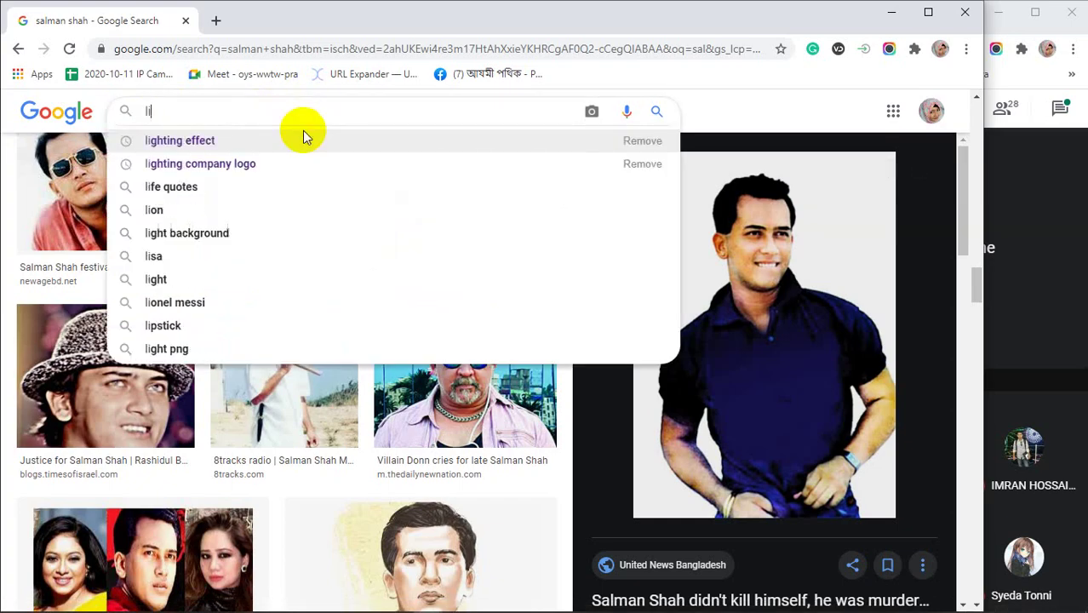
text(gh)
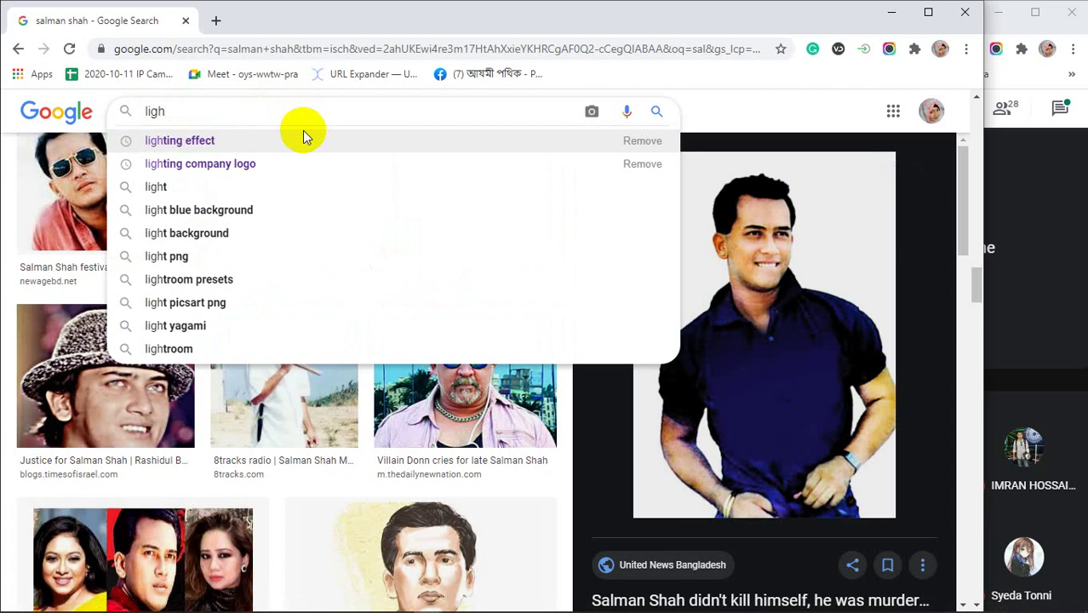
text(ting city)
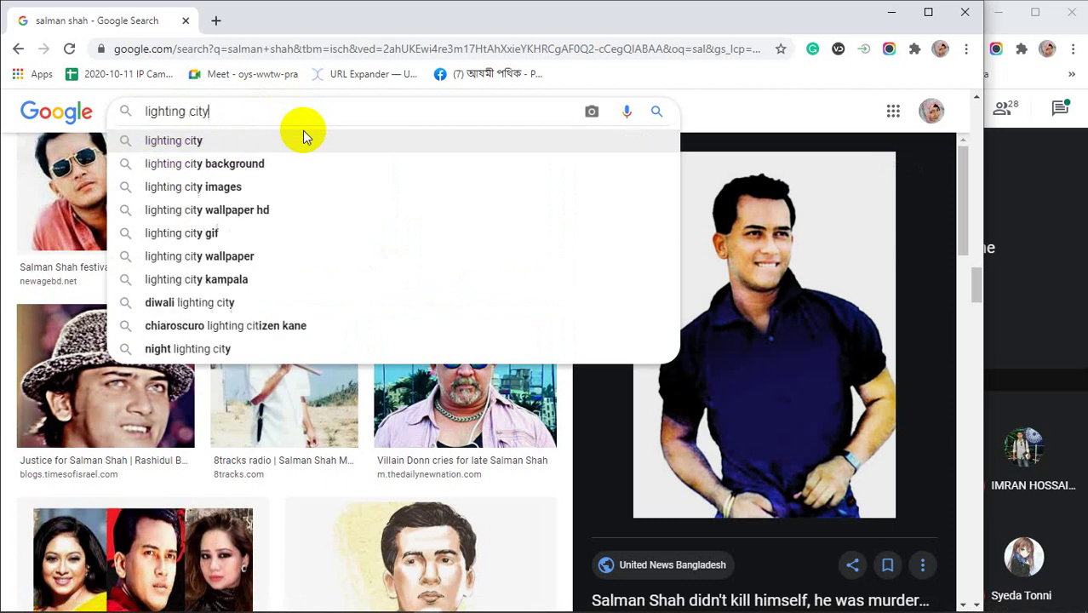
key(Down)
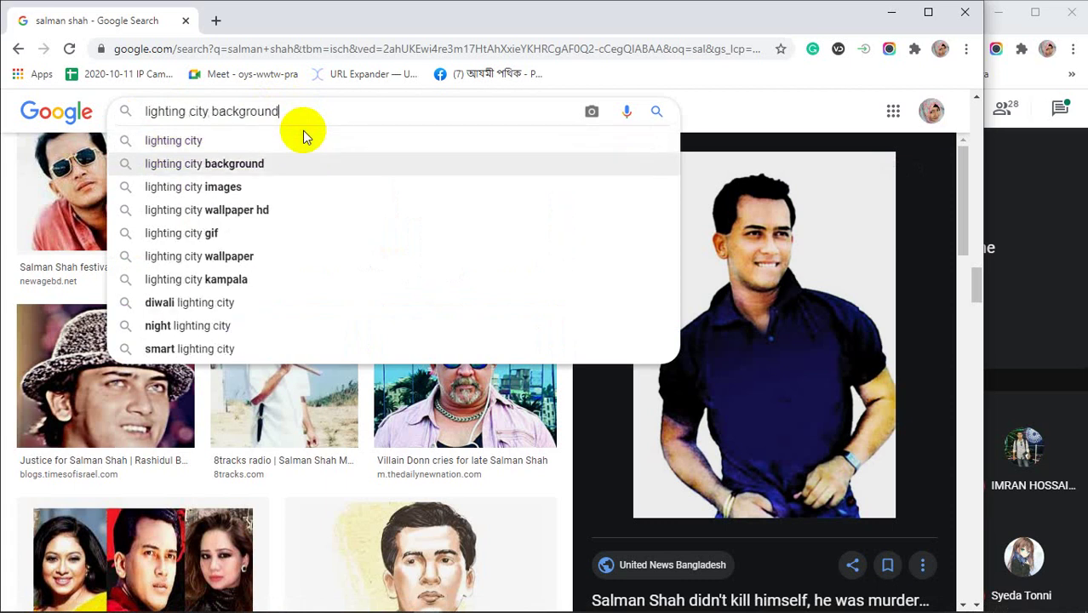
key(Down)
key(Down)
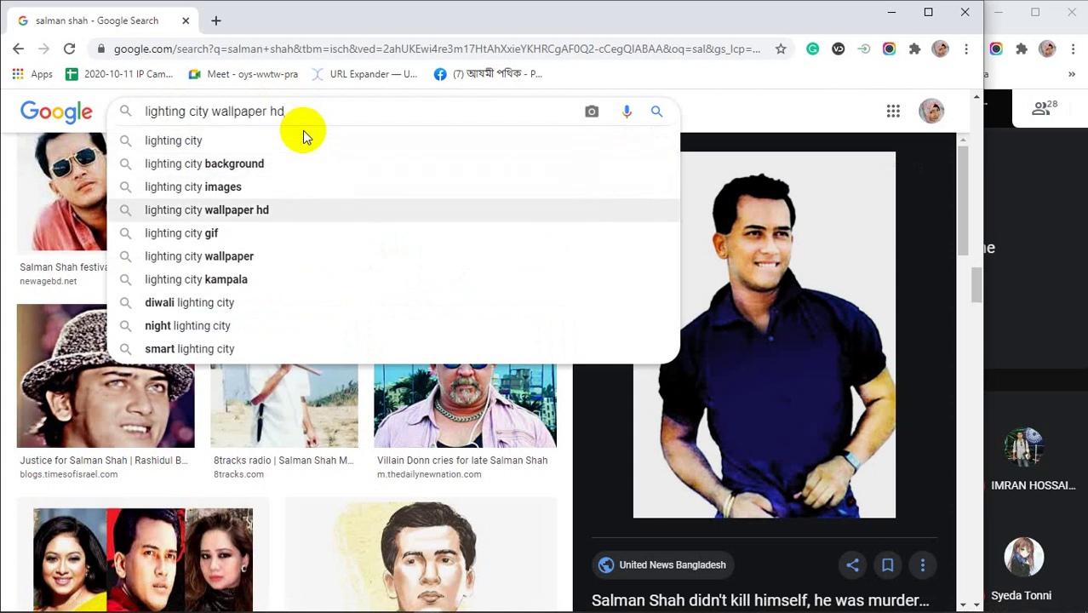
key(Return)
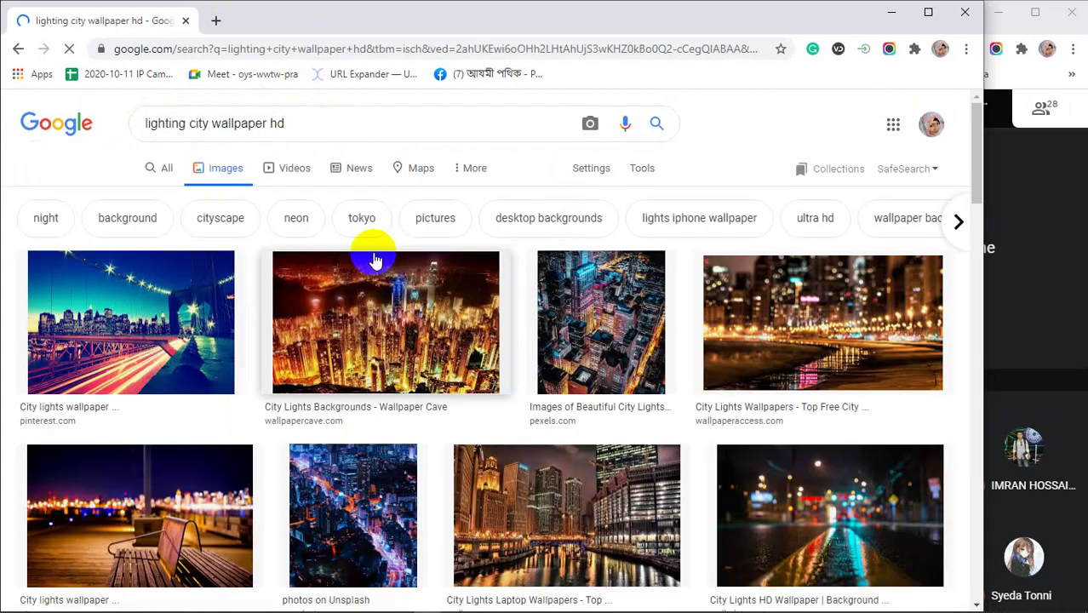
Browse the image results for a night city background, previewing the starry park bench wallpaper and the fireflies and power lines wallpaper.
scroll(409, 290, down, 2)
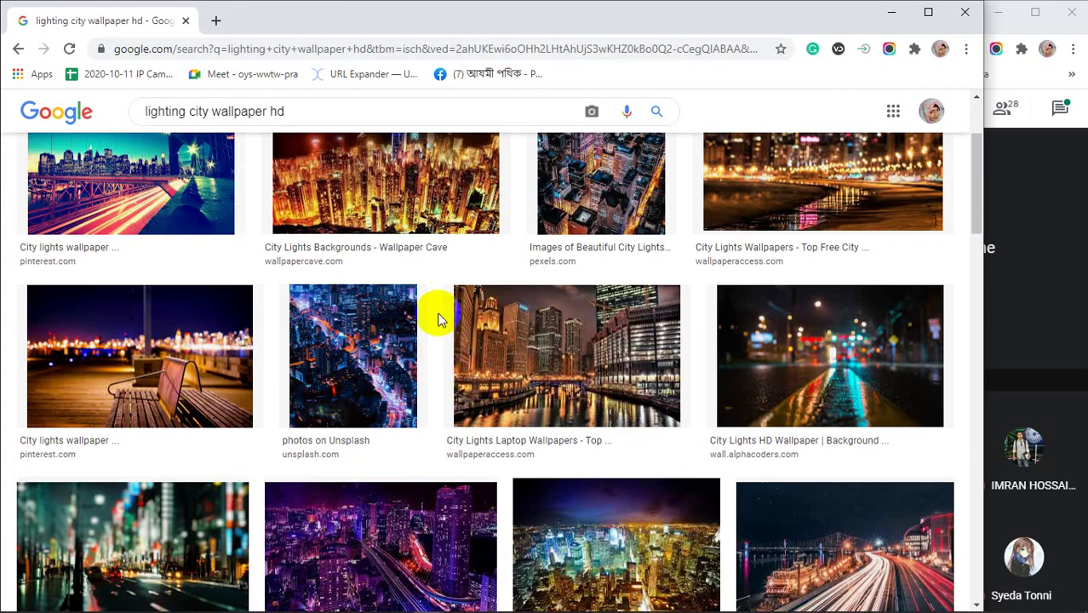
scroll(312, 271, down, 2)
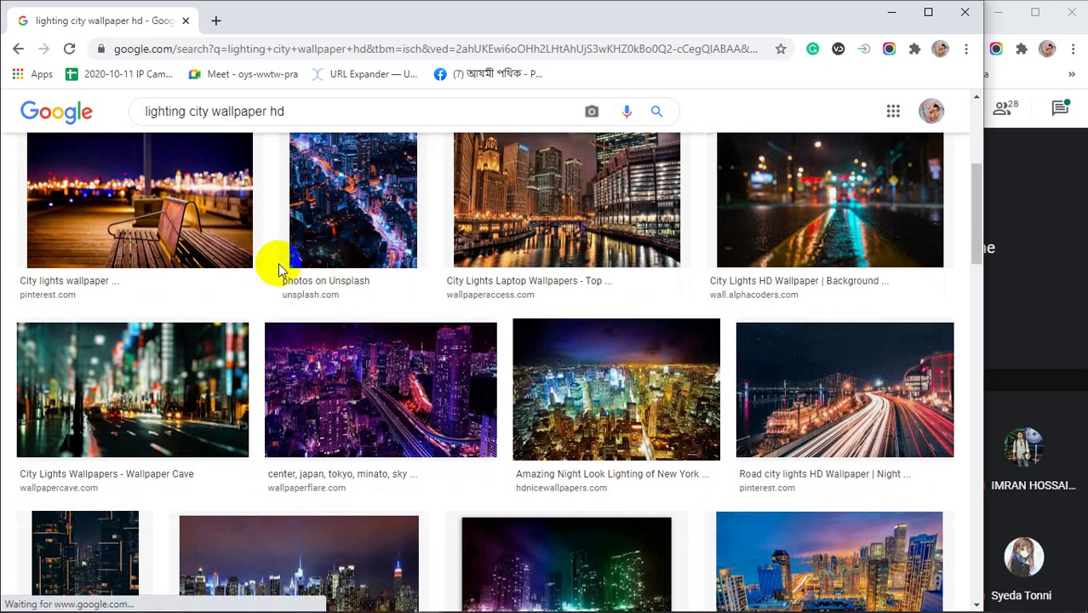
scroll(281, 265, down, 3)
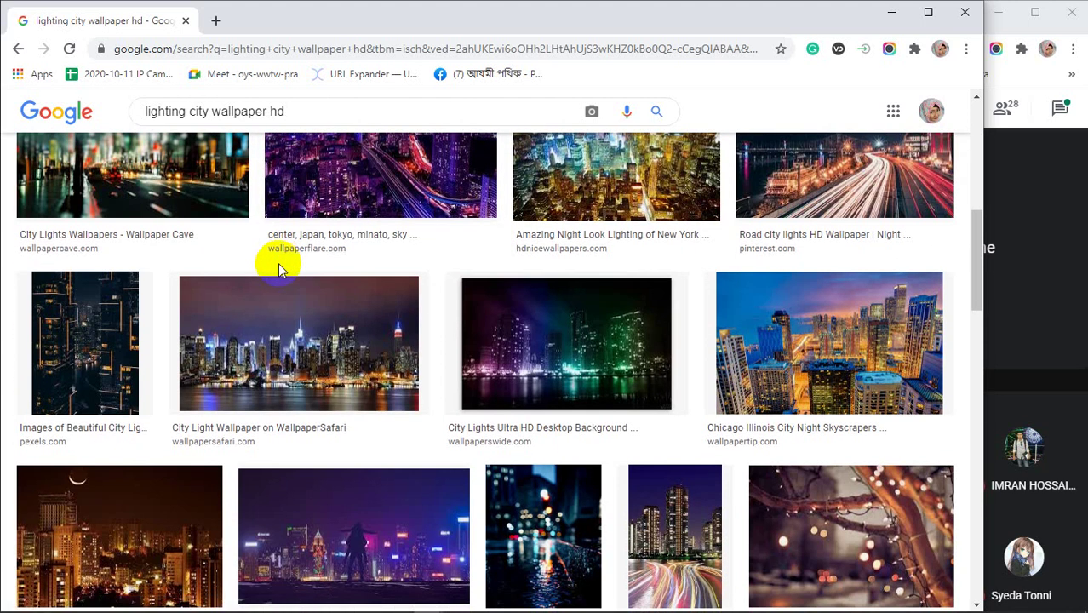
scroll(277, 263, down, 4)
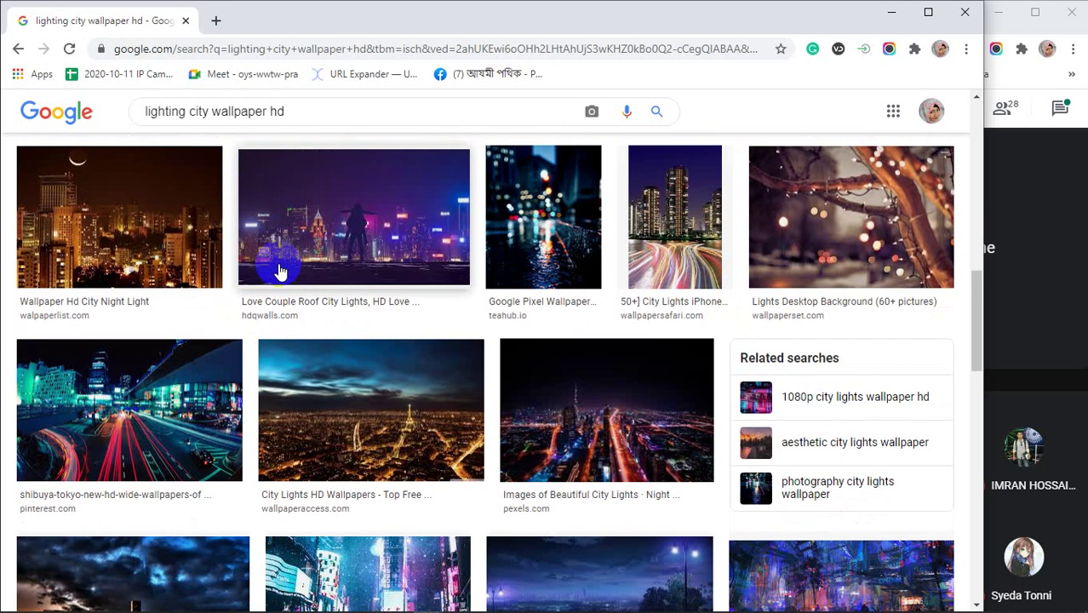
scroll(279, 271, down, 3)
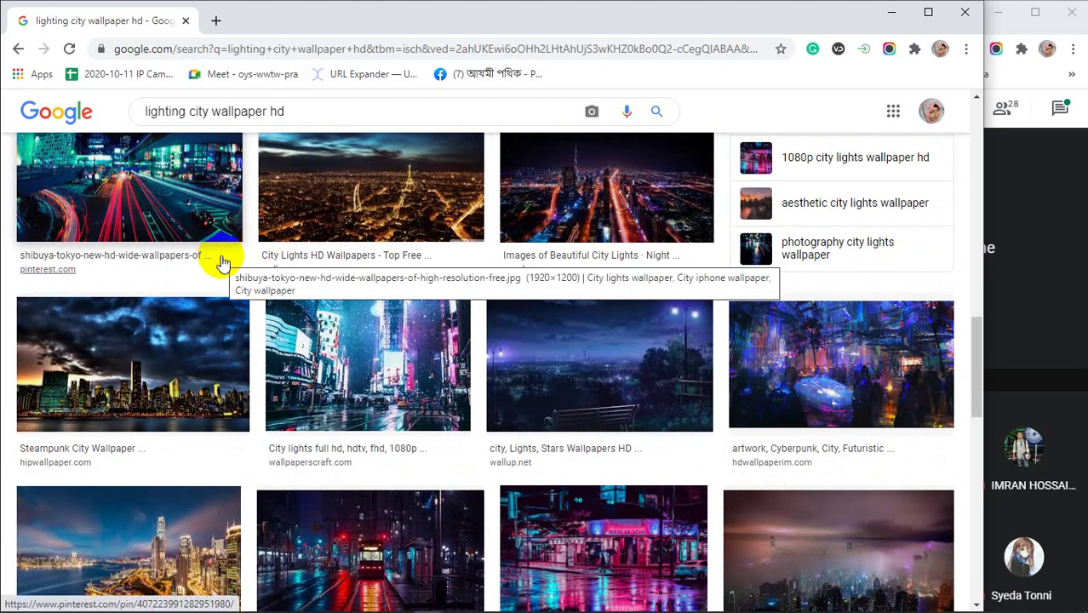
scroll(221, 263, down, 1)
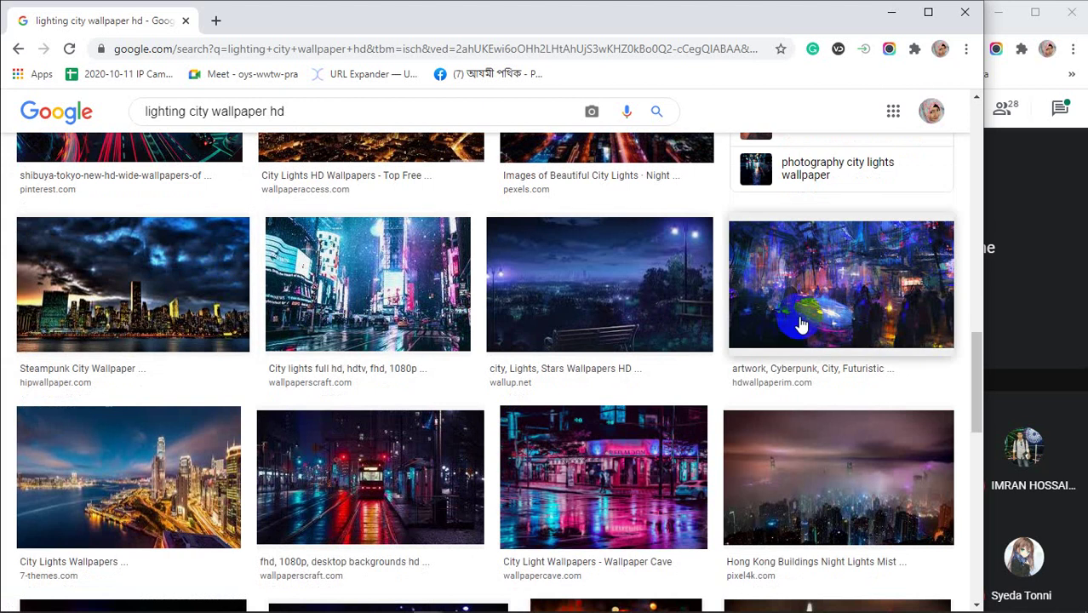
click(648, 284)
scroll(820, 339, down, 2)
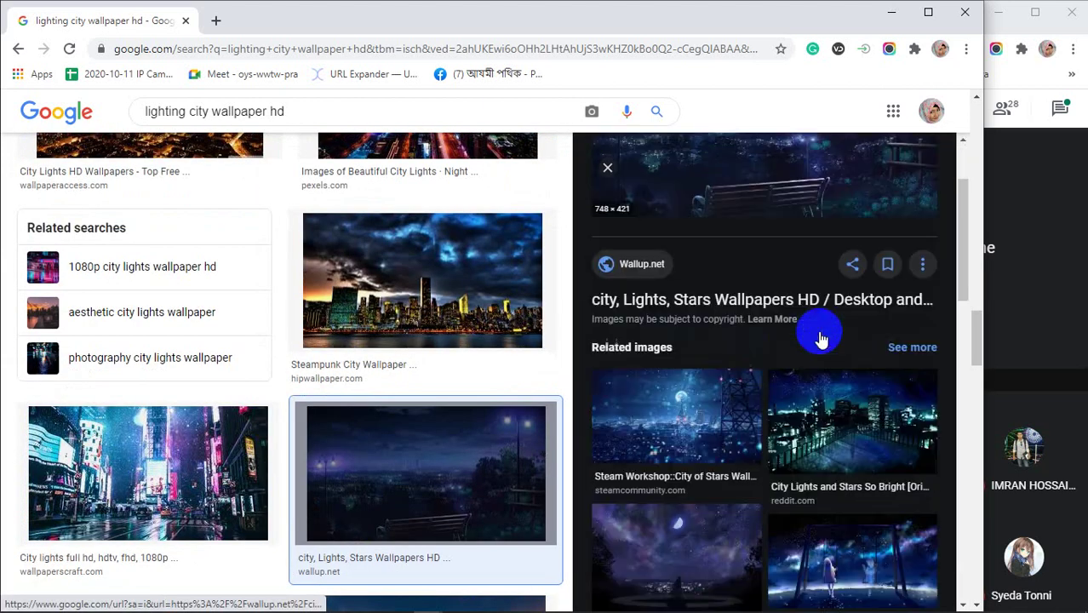
scroll(819, 339, down, 2)
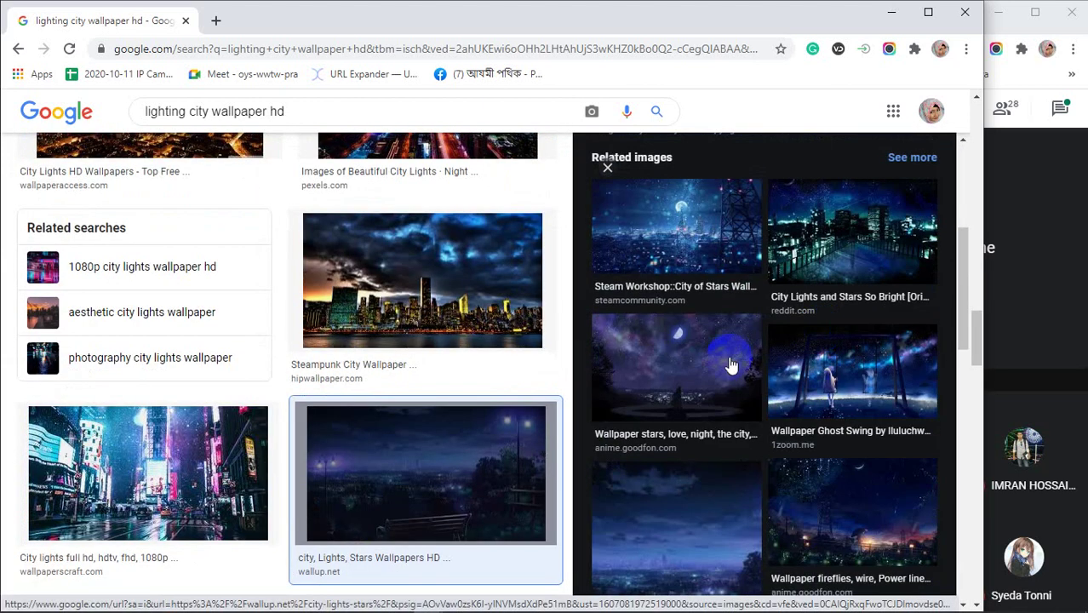
scroll(730, 362, down, 4)
scroll(731, 362, up, 3)
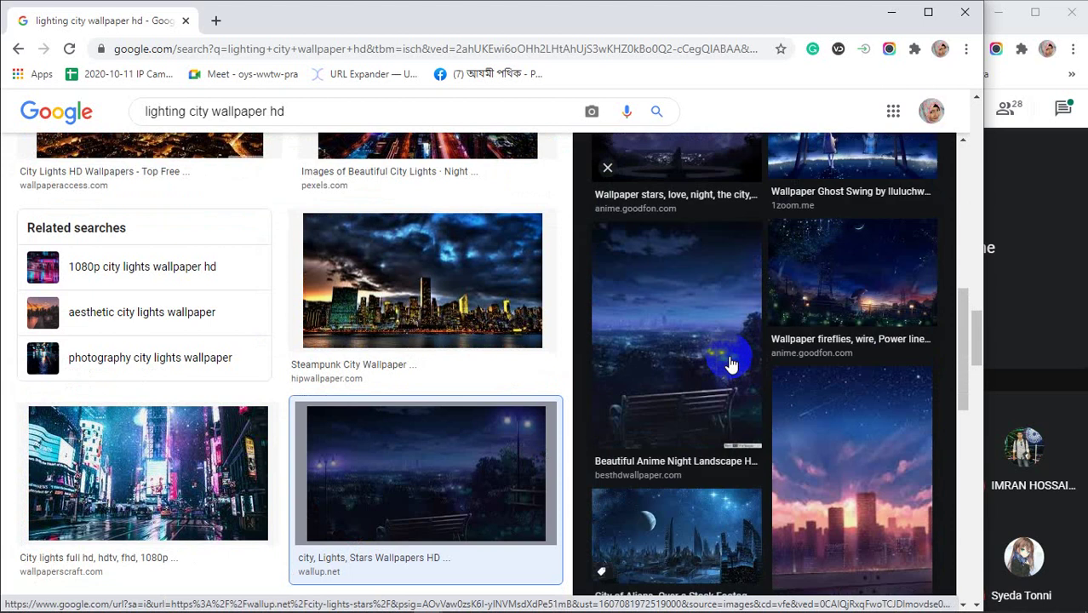
click(839, 356)
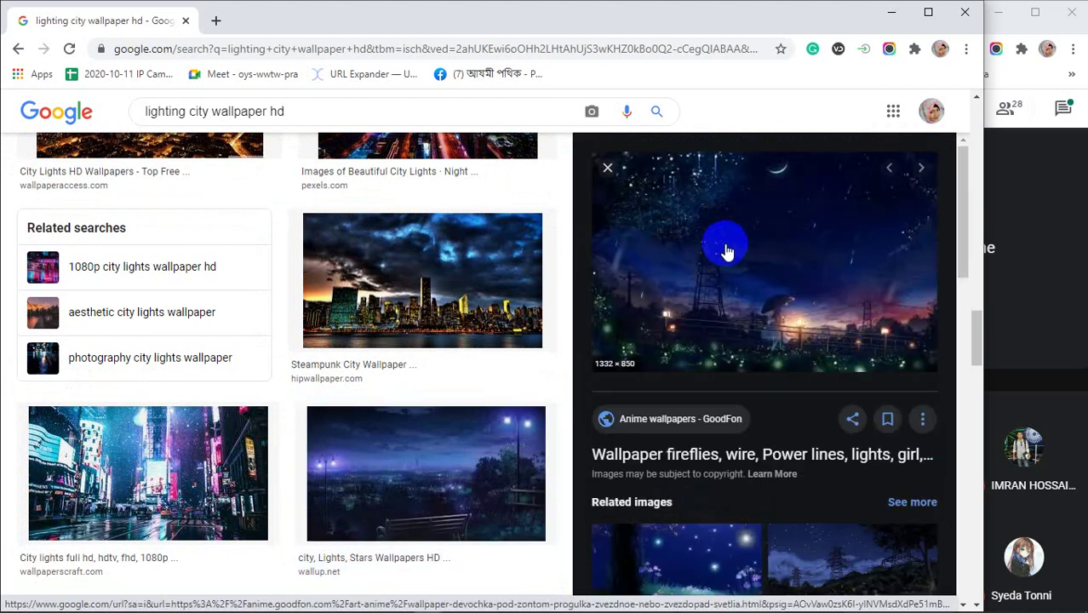
Copy the WallpapersCraft neon city street image, paste it into the class 25 document in Photoshop and place it directly below Layer 4.
click(116, 469)
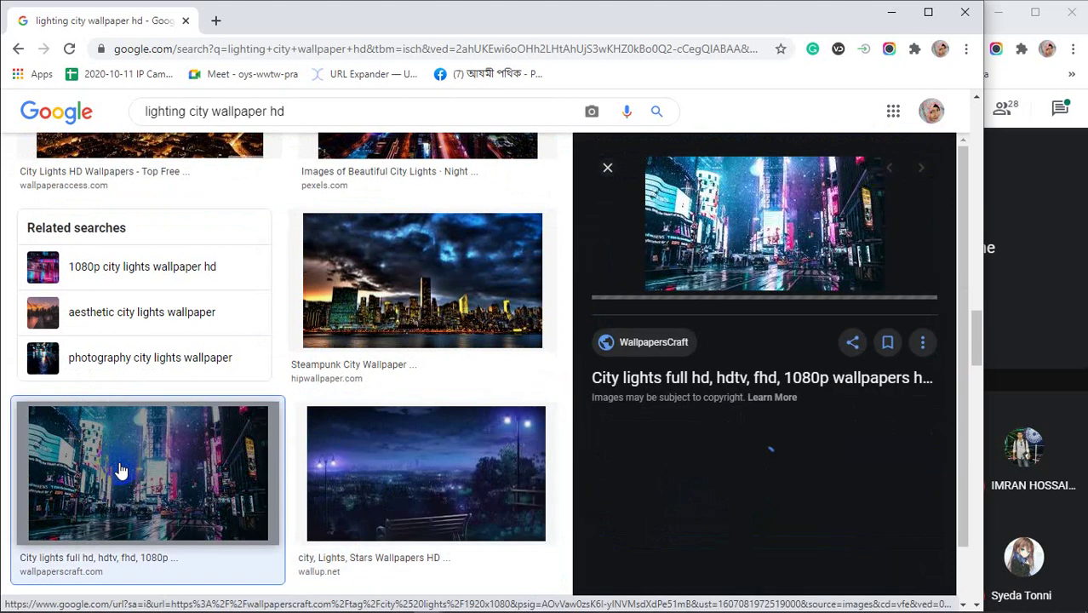
right_click(747, 193)
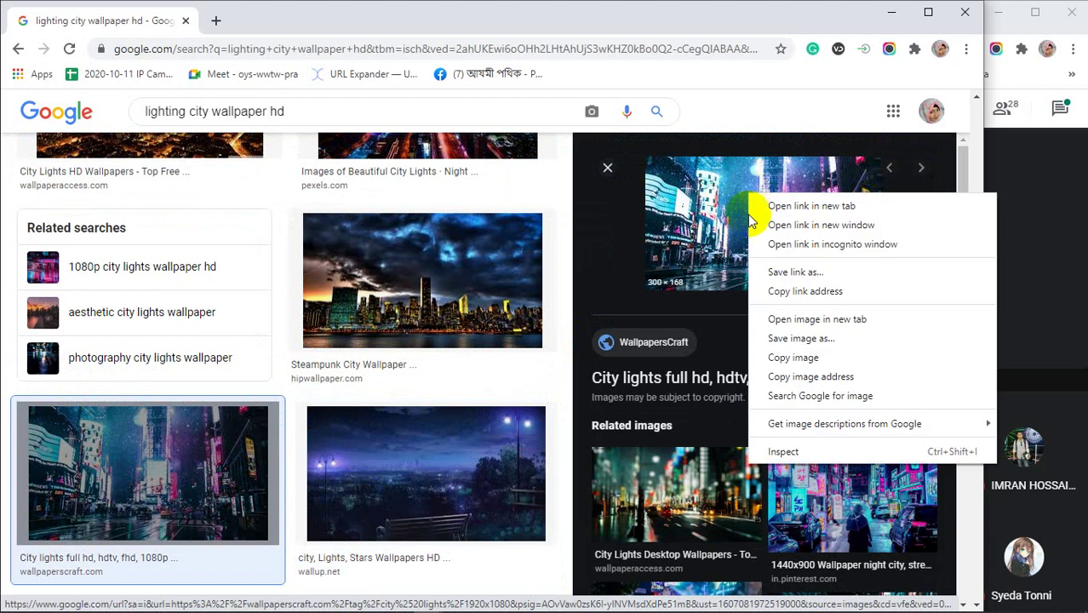
click(791, 358)
click(892, 12)
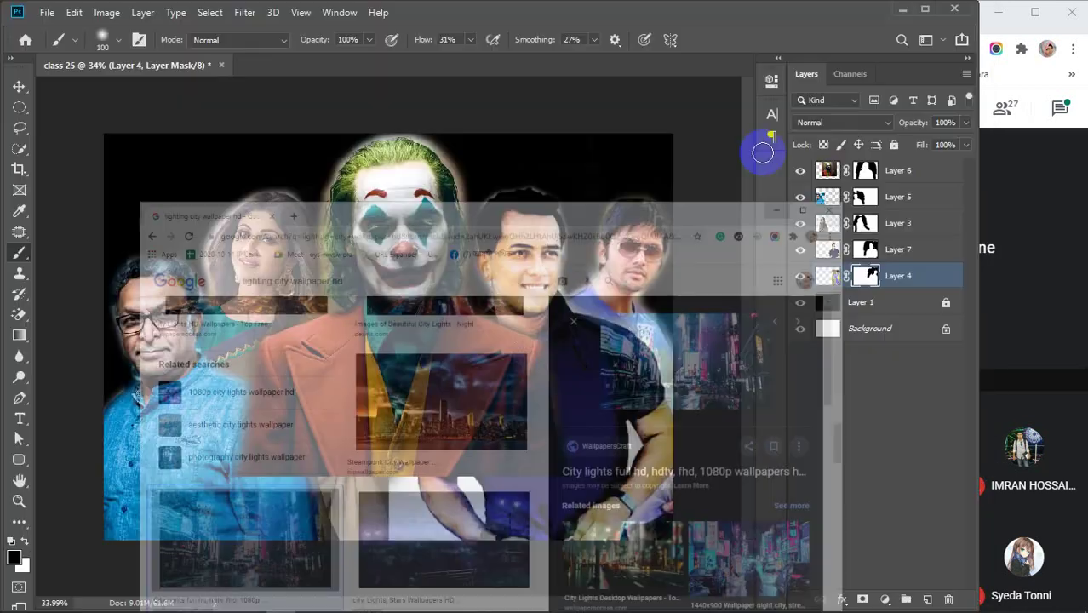
key(ctrl+v)
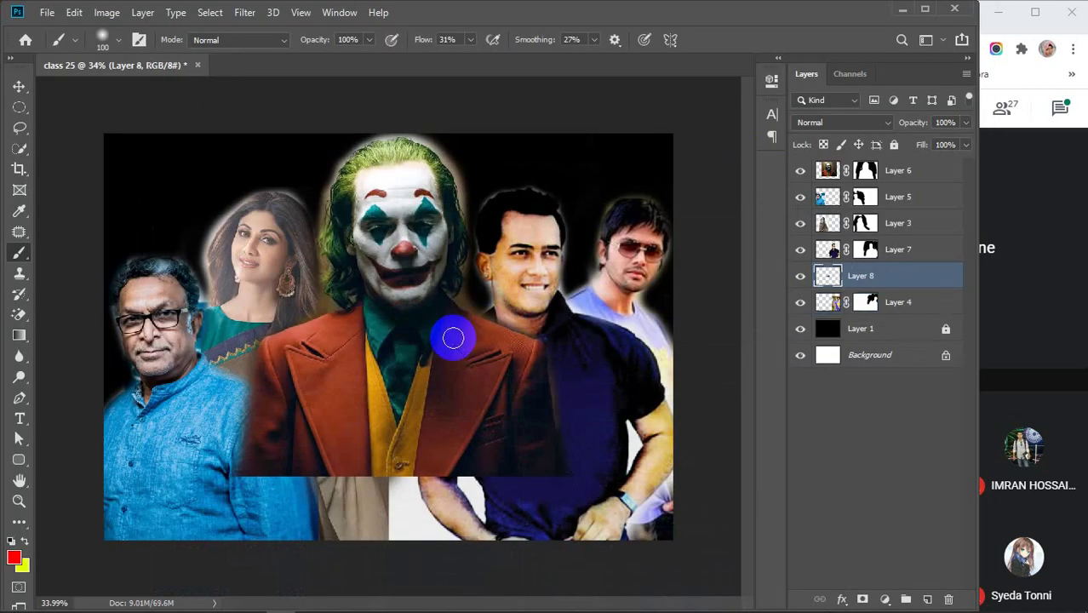
drag(905, 266, 873, 317)
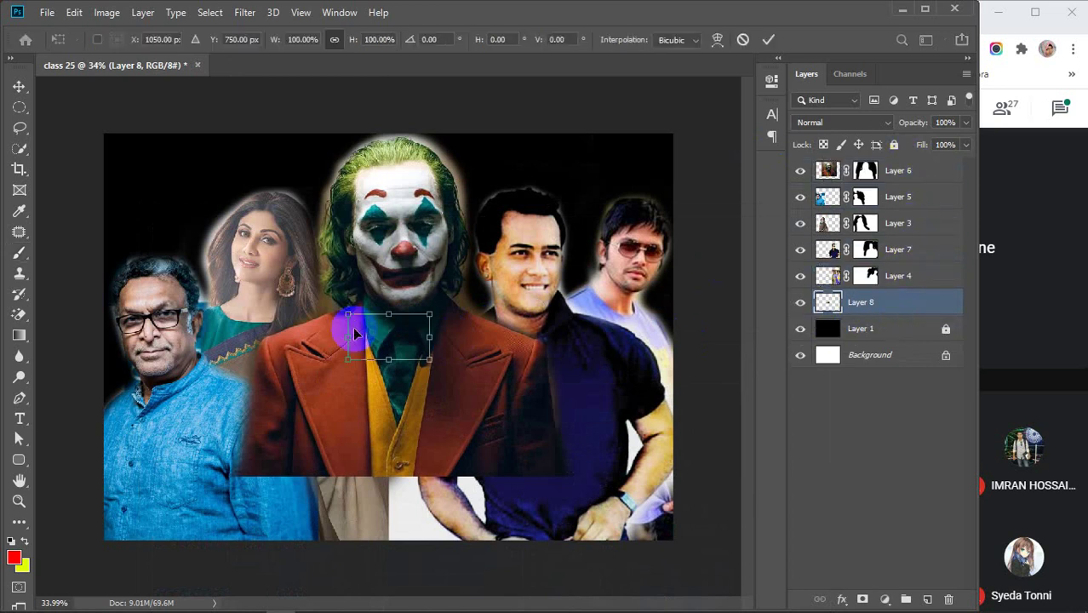
Scale the pasted city image up to cover the whole canvas and shift it to the right behind the portraits.
drag(347, 310, 73, 109)
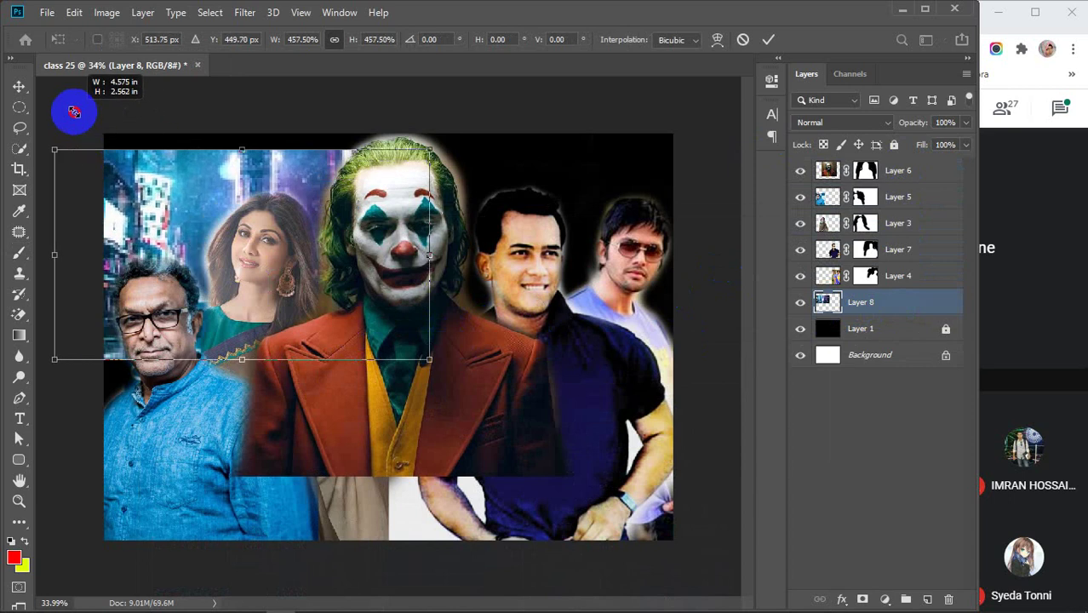
drag(431, 362, 743, 561)
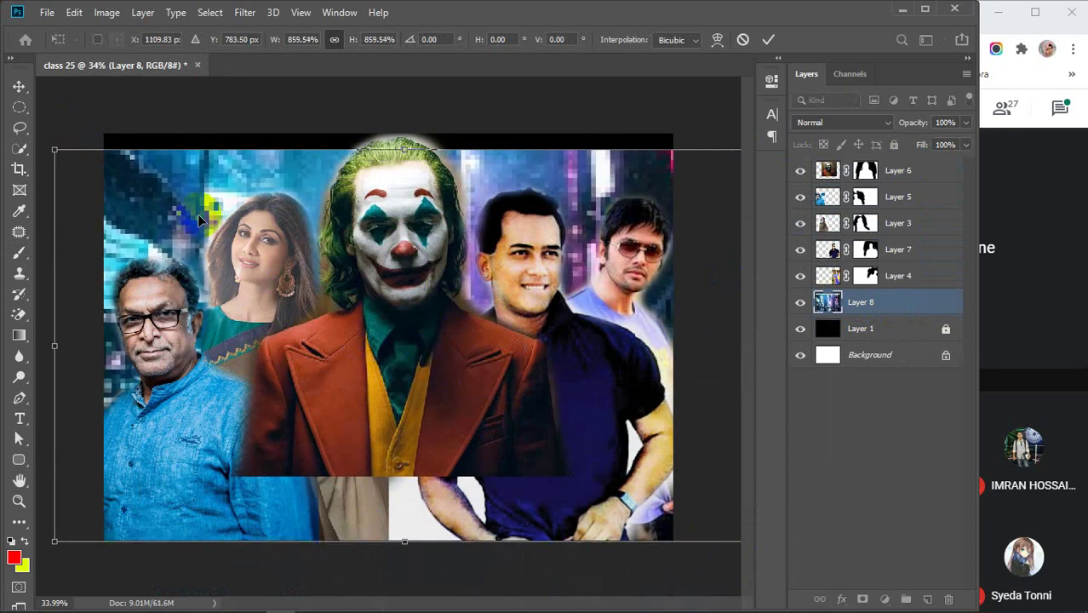
drag(54, 149, 24, 114)
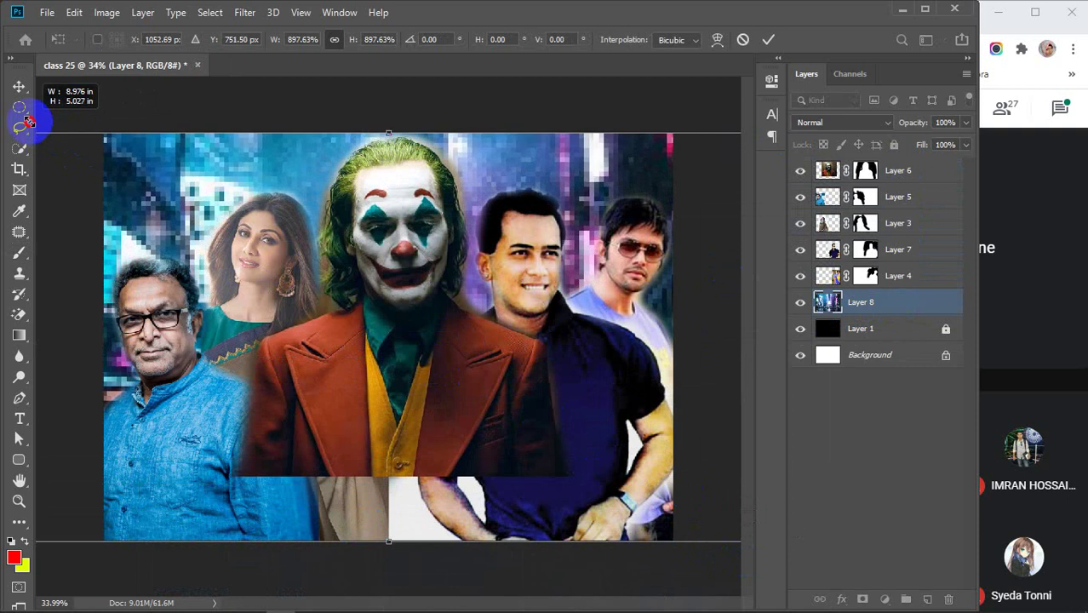
drag(224, 156, 170, 153)
key(Return)
key(b)
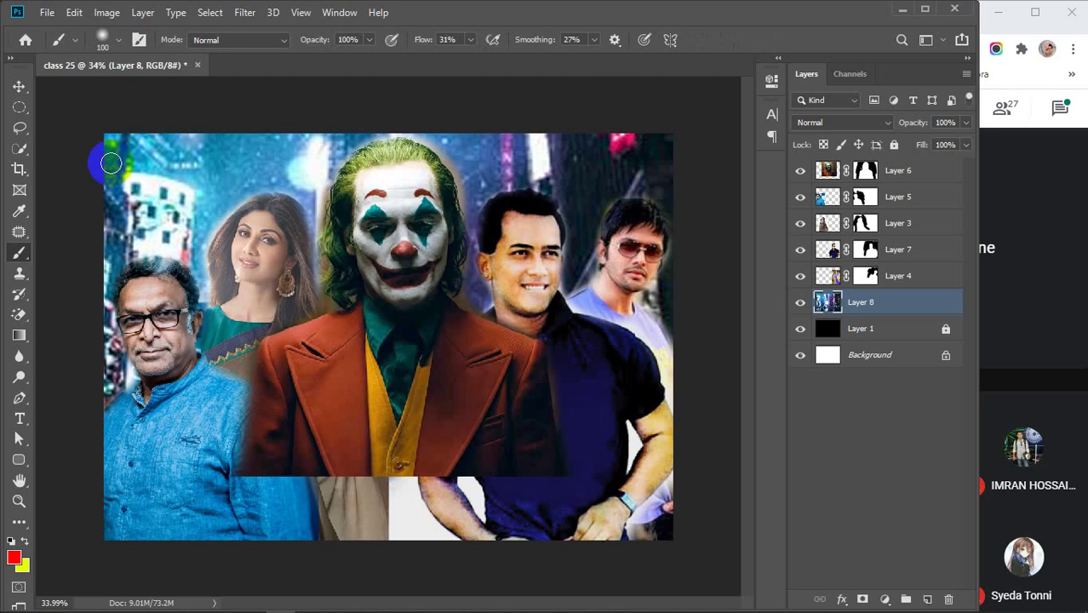
key(v)
drag(111, 163, 248, 162)
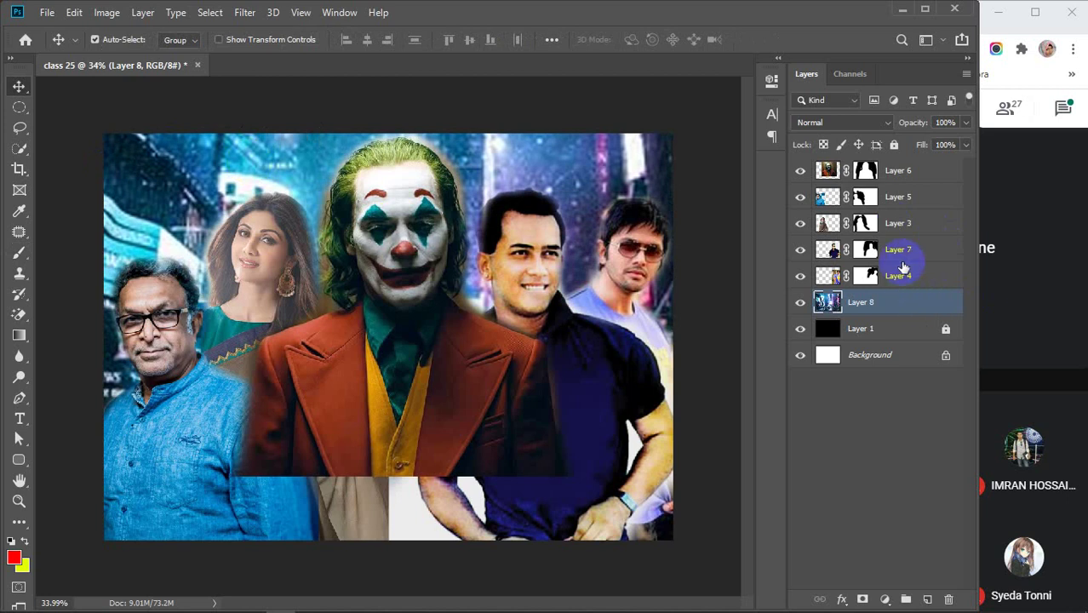
click(885, 124)
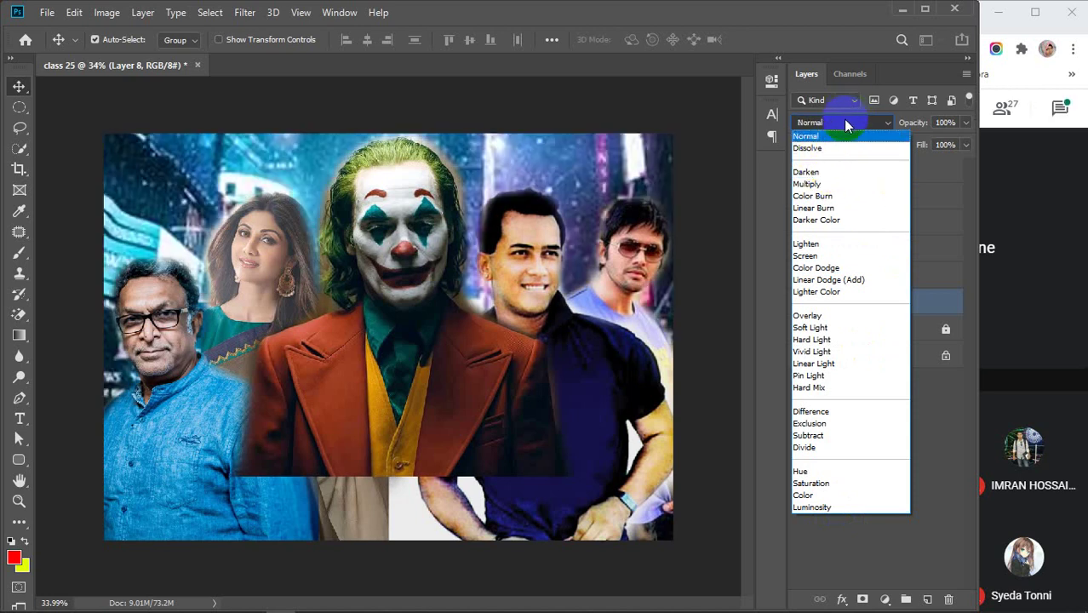
click(845, 124)
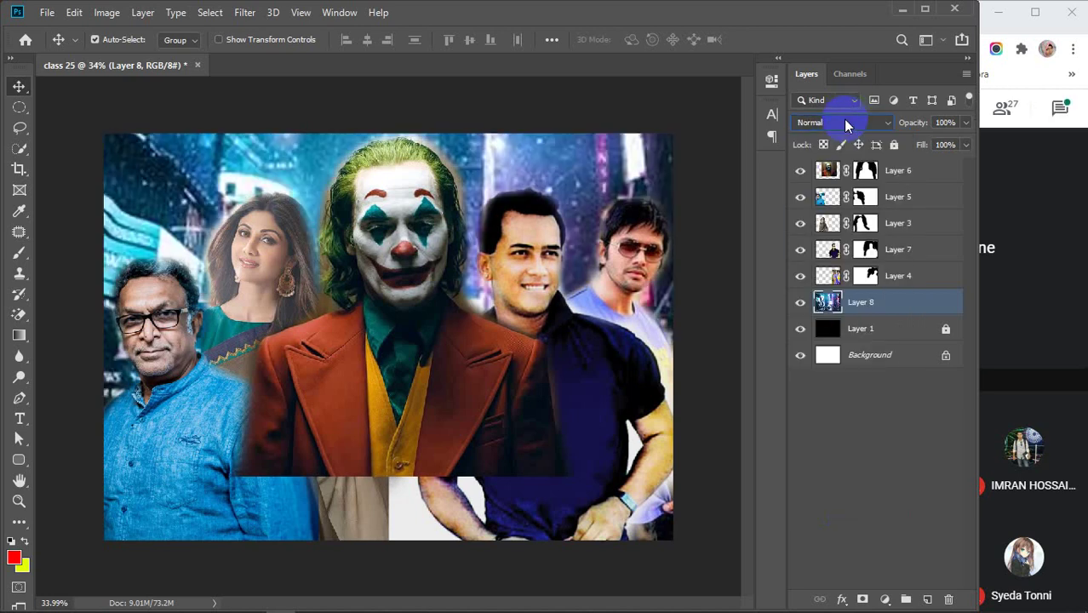
click(500, 232)
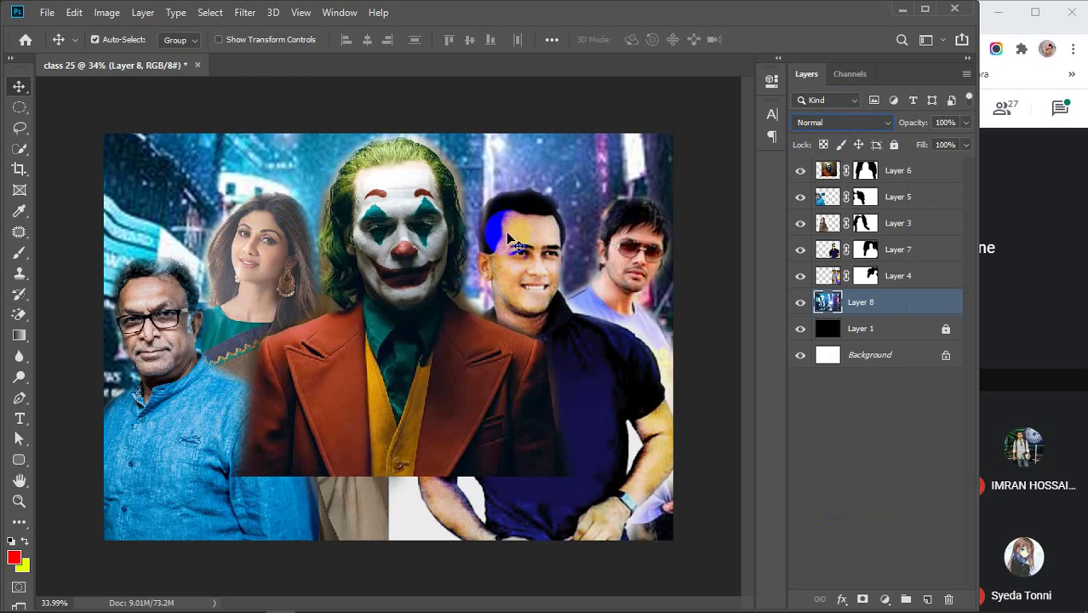
click(851, 274)
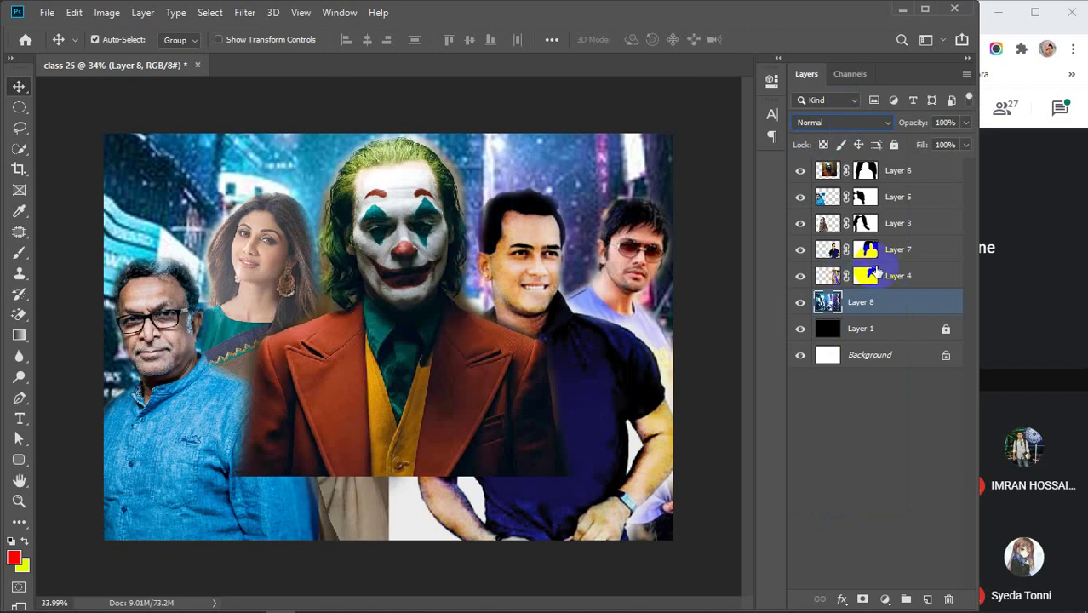
click(487, 238)
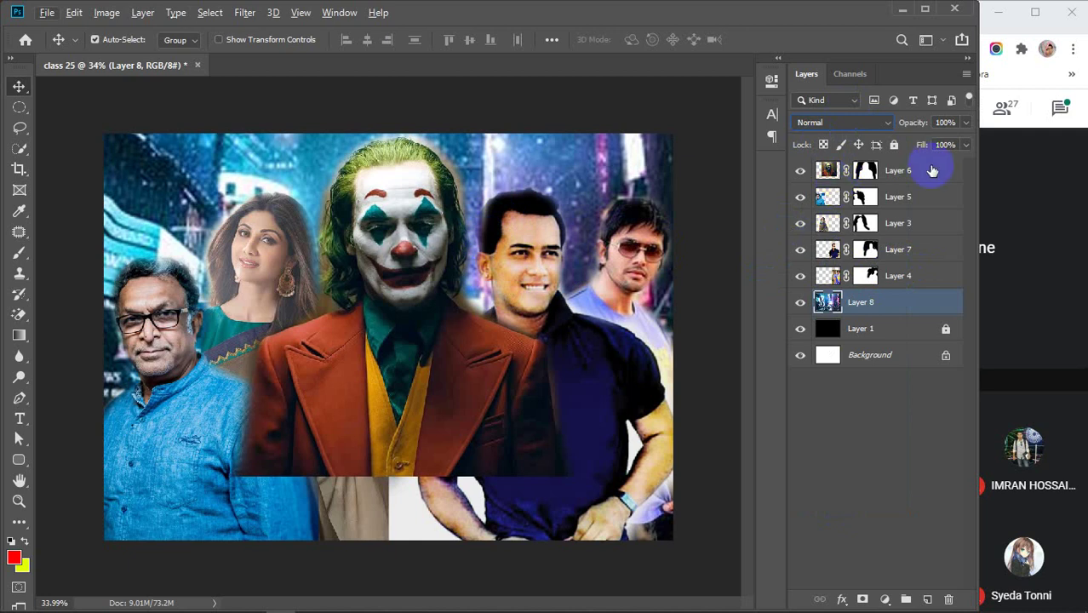
On Layer 7's mask, paint with white using the Brush to restore the faded hair edge and ear of the man in the dark shirt.
click(867, 249)
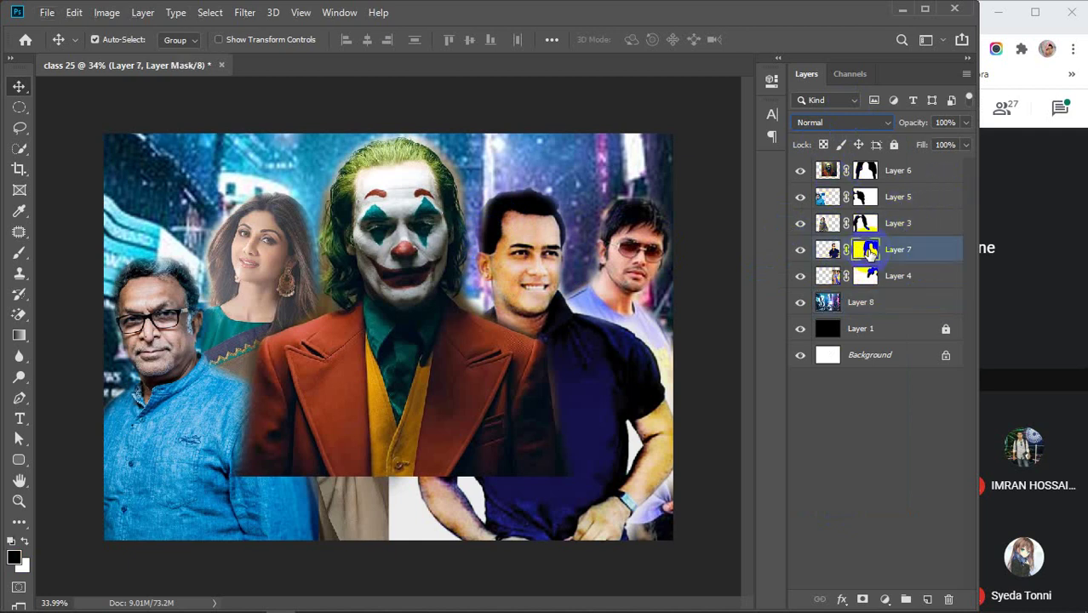
click(800, 251)
click(799, 250)
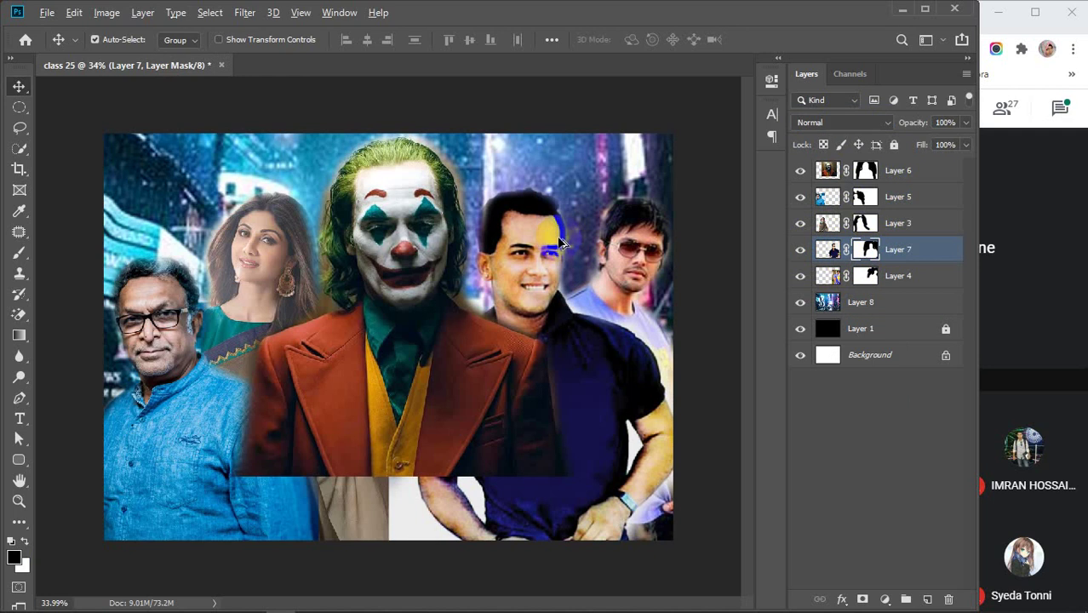
scroll(560, 244, up, 6)
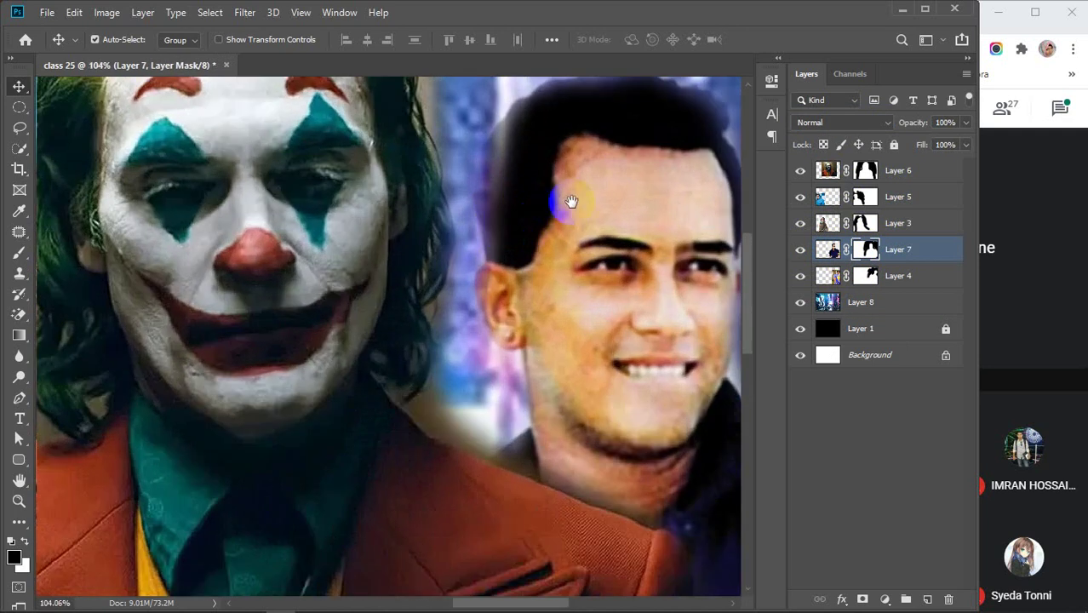
drag(570, 201, 451, 239)
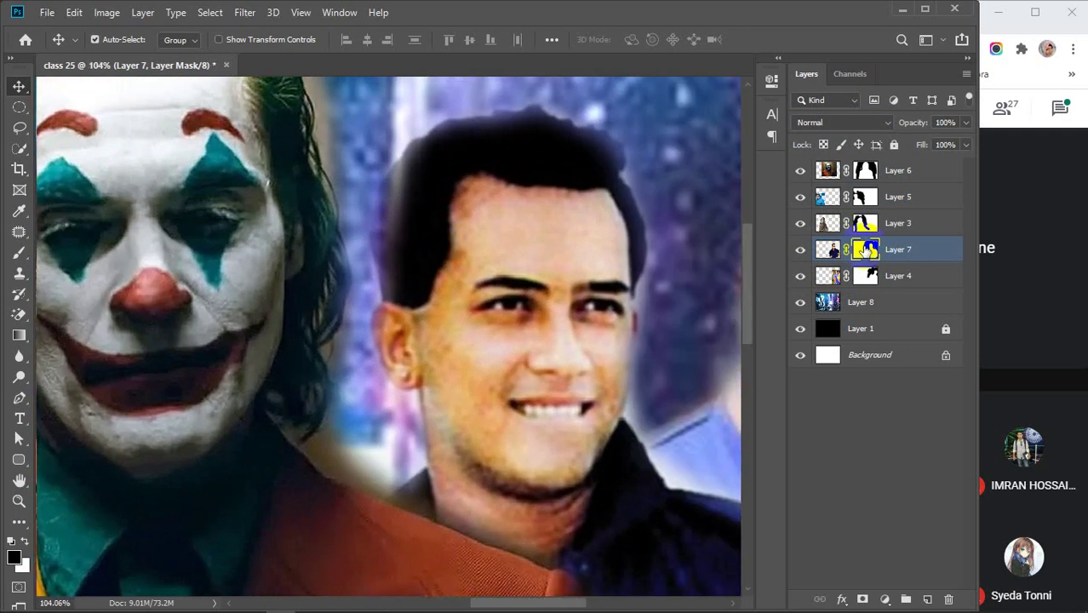
click(865, 248)
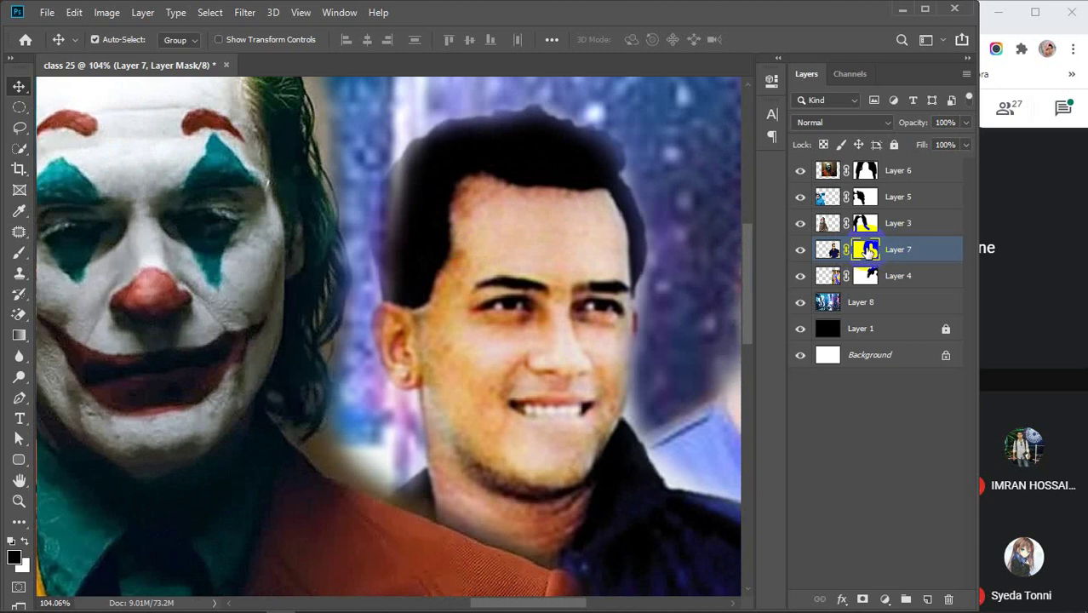
click(12, 257)
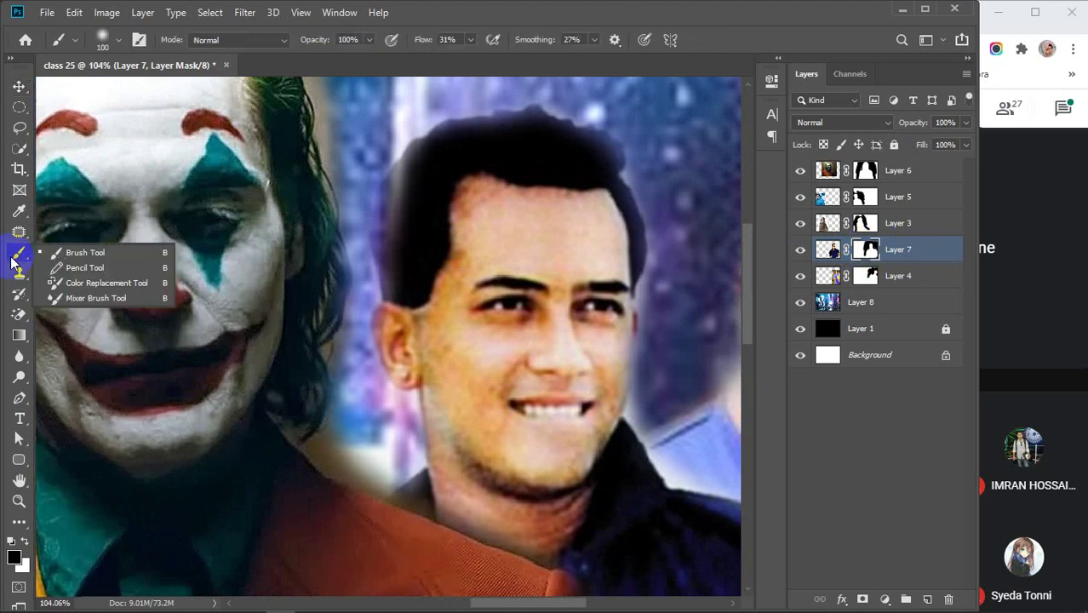
click(28, 542)
click(28, 545)
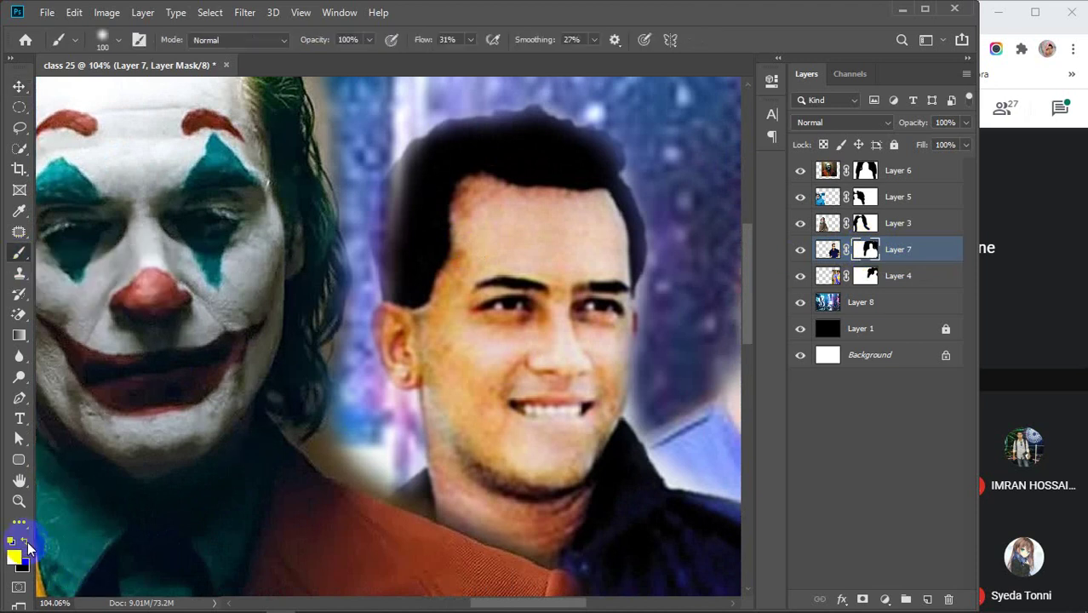
mouse_move(410, 328)
mouse_down()
mouse_move(401, 297)
mouse_move(376, 361)
mouse_up()
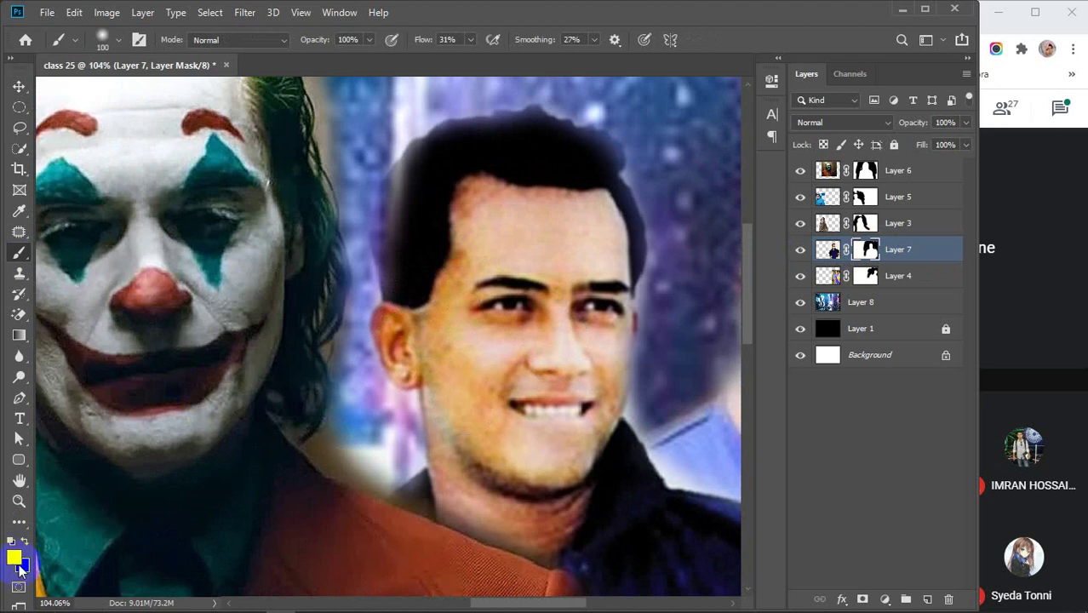
mouse_move(366, 324)
mouse_down()
mouse_move(416, 353)
mouse_move(398, 315)
mouse_move(411, 351)
mouse_move(396, 352)
mouse_move(392, 317)
mouse_move(418, 294)
mouse_move(401, 221)
mouse_move(428, 216)
mouse_move(417, 242)
mouse_move(407, 200)
mouse_move(464, 173)
mouse_move(441, 213)
mouse_move(415, 224)
mouse_move(418, 195)
mouse_move(450, 153)
mouse_move(507, 146)
mouse_move(469, 163)
mouse_move(502, 141)
mouse_move(553, 145)
mouse_move(525, 175)
mouse_move(540, 151)
mouse_move(569, 156)
mouse_move(560, 192)
mouse_move(574, 164)
mouse_move(613, 166)
mouse_up()
drag(568, 228, 598, 218)
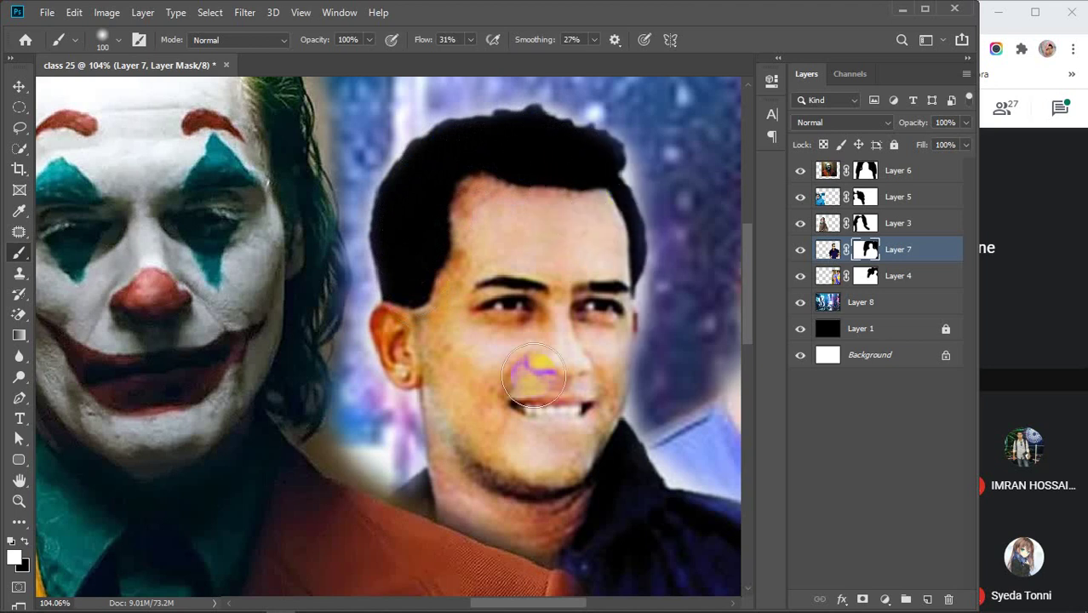
click(514, 468)
mouse_move(514, 468)
mouse_down()
mouse_move(502, 416)
mouse_move(440, 324)
mouse_move(409, 317)
mouse_move(398, 334)
mouse_move(407, 366)
mouse_move(454, 439)
mouse_move(437, 501)
mouse_move(446, 495)
mouse_move(412, 503)
mouse_move(362, 559)
mouse_move(446, 526)
mouse_move(352, 543)
mouse_move(421, 526)
mouse_move(105, 517)
mouse_up()
scroll(697, 323, down, 6)
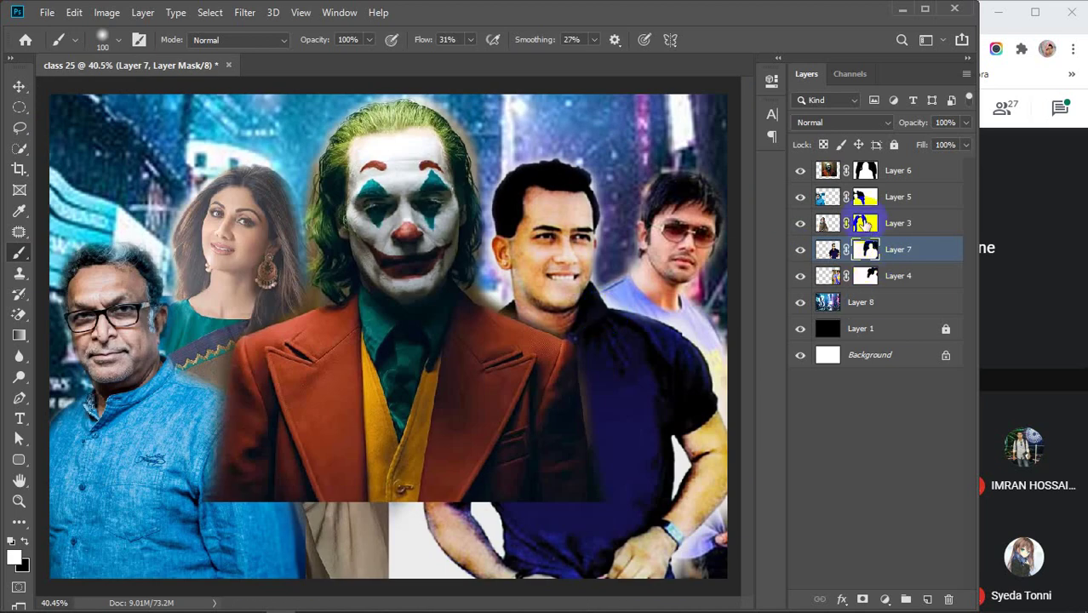
Select Layer 3's mask and toggle Layer 3's visibility to check which portrait it holds.
click(813, 224)
click(800, 223)
click(800, 222)
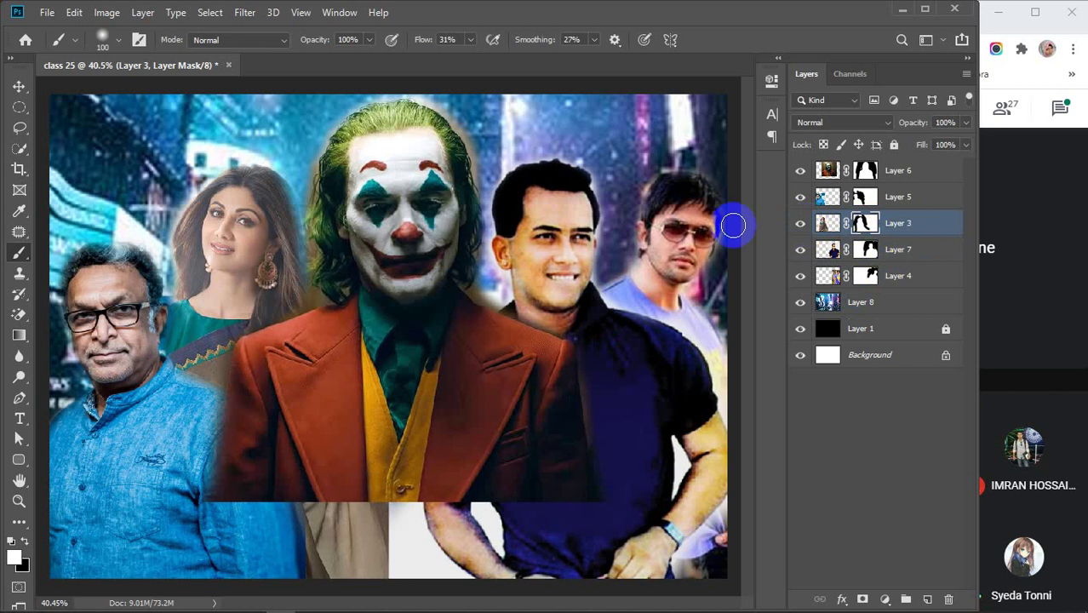
click(223, 190)
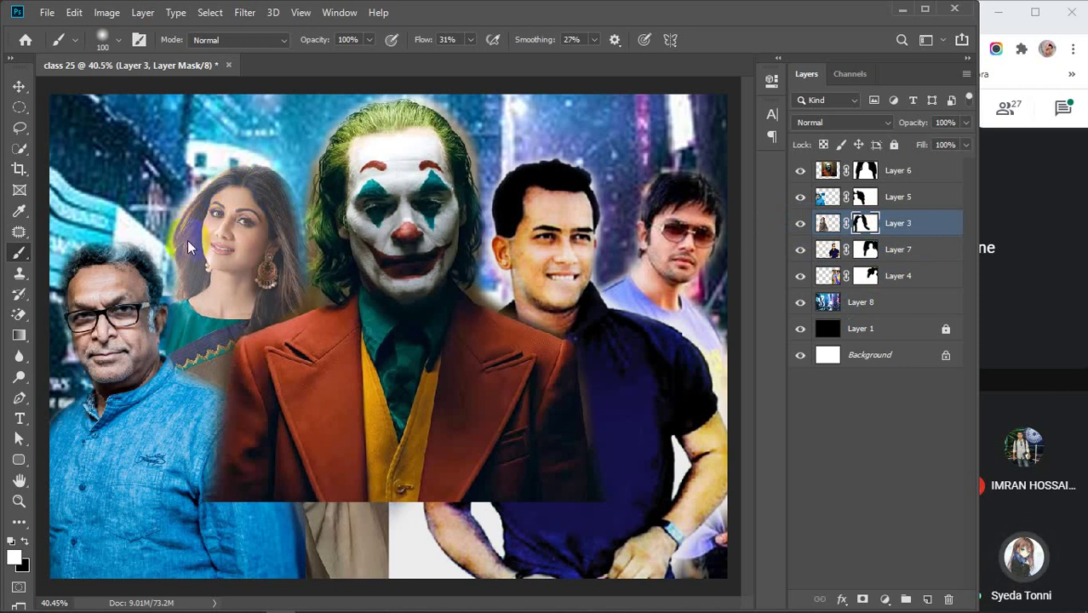
click(870, 214)
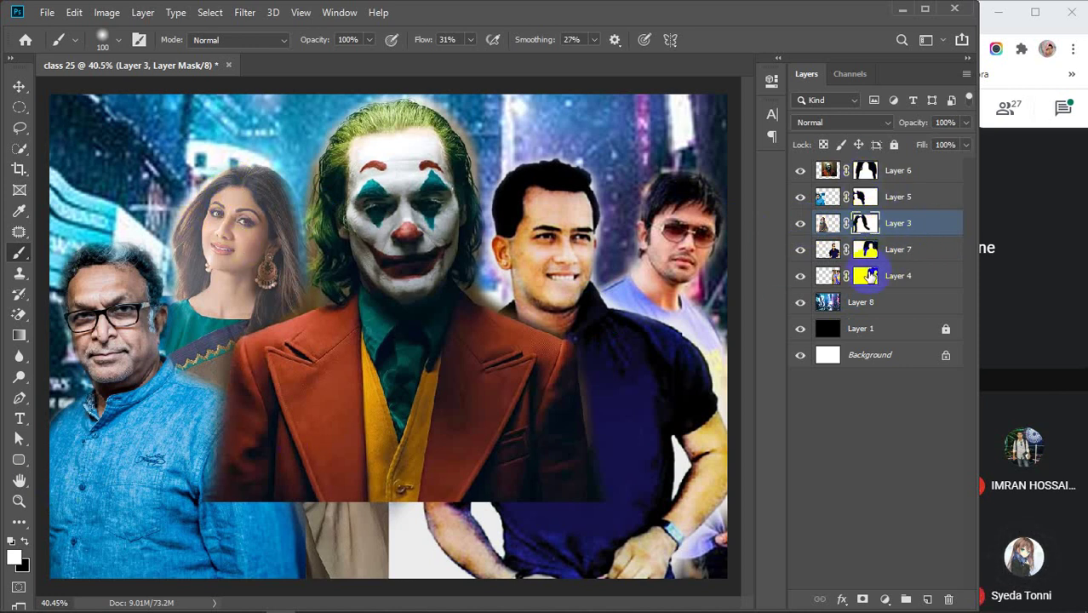
click(541, 349)
click(14, 565)
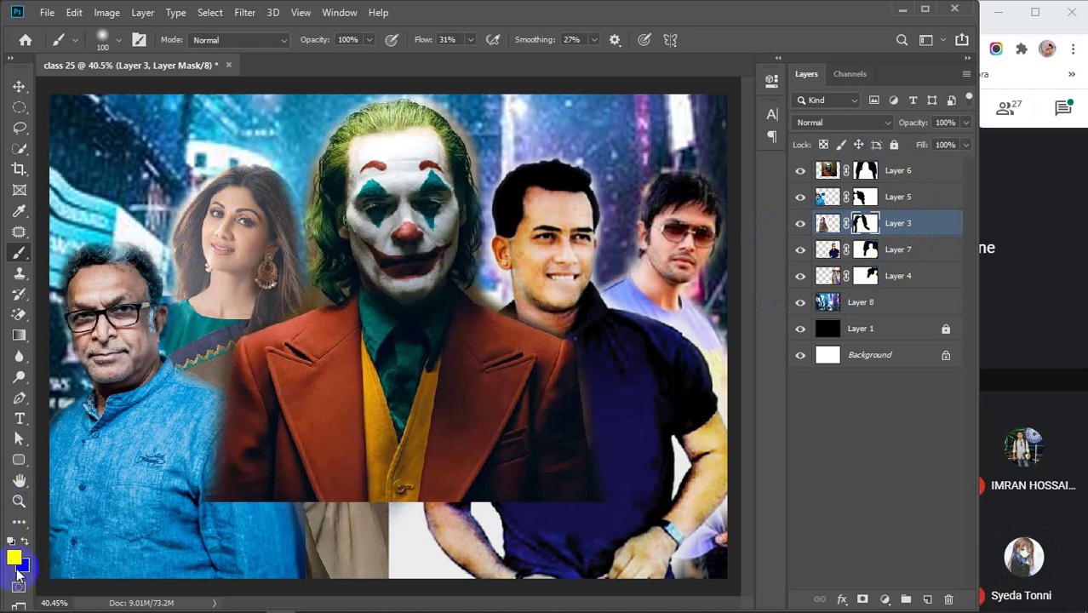
click(865, 170)
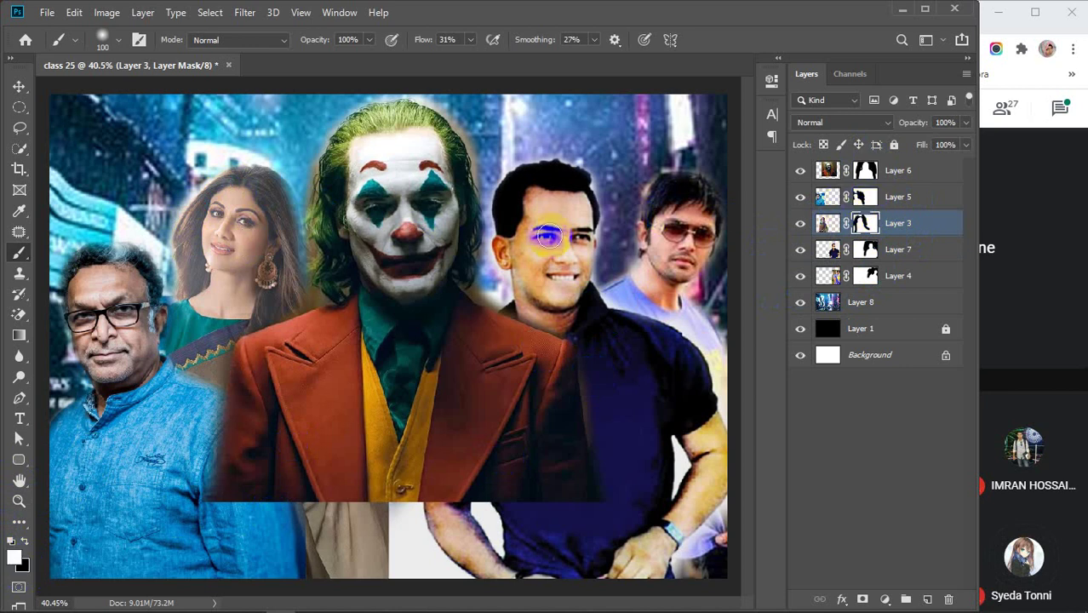
Paint with white on Layer 3's mask to restore the faded hair on the side of the woman's face next to the man with glasses.
click(204, 257)
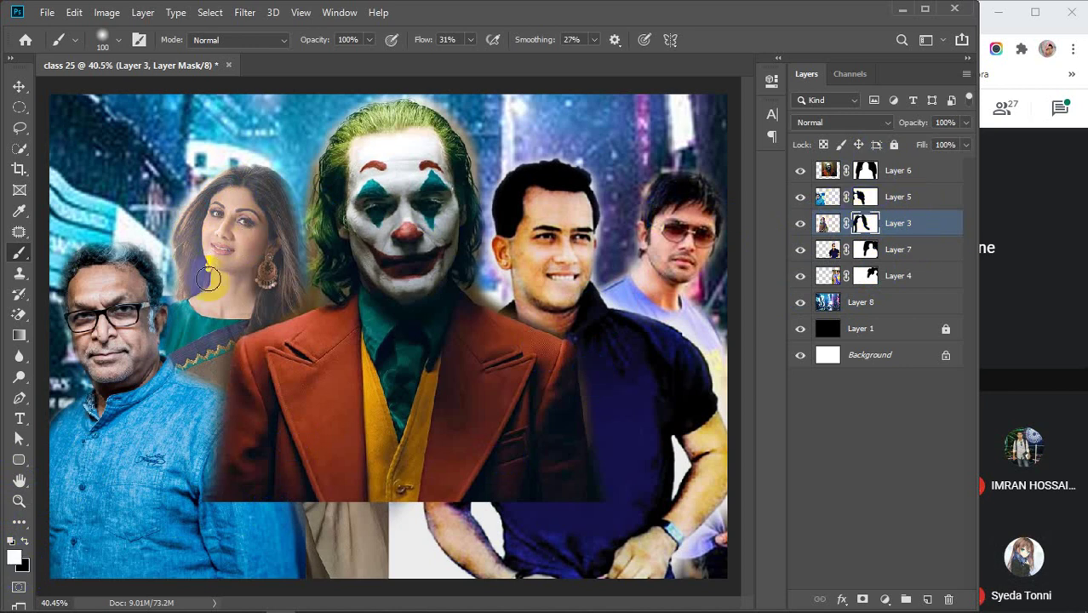
click(248, 185)
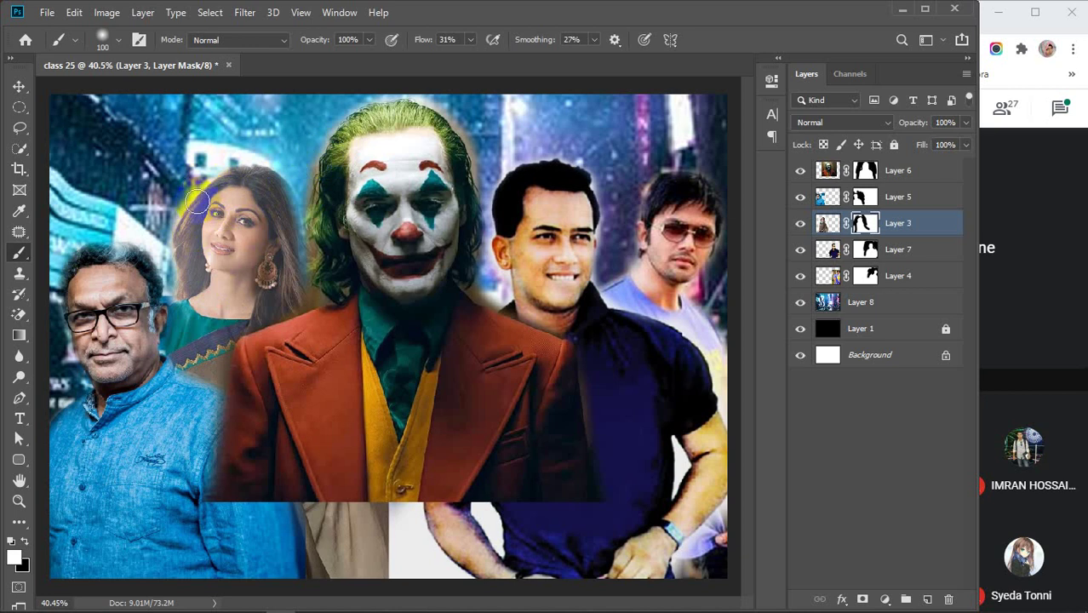
drag(207, 209, 196, 294)
scroll(196, 294, up, 3)
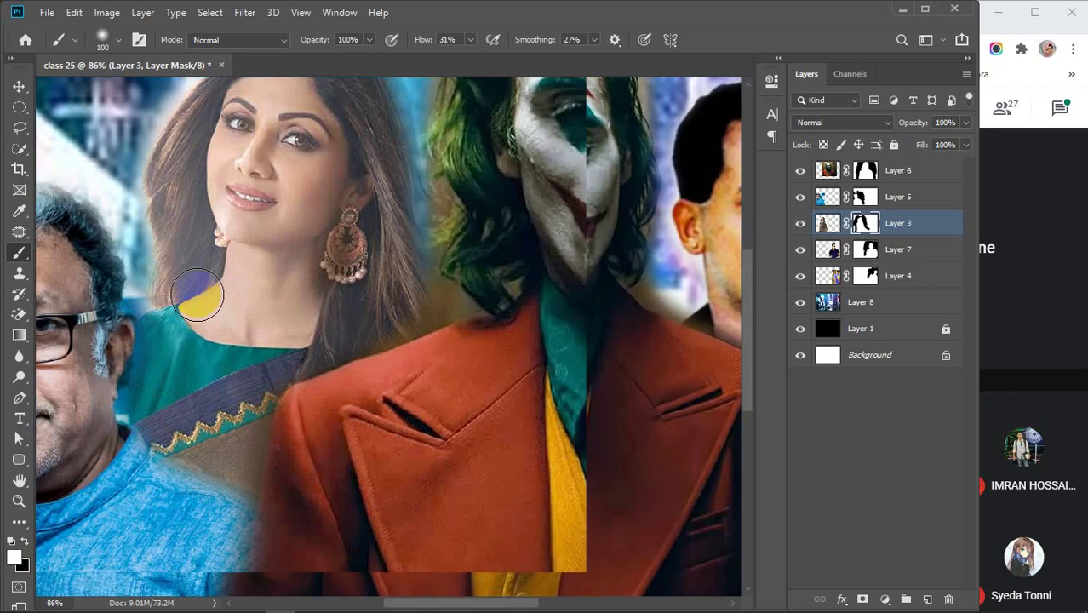
drag(213, 237, 250, 284)
mouse_move(232, 180)
mouse_down()
mouse_move(199, 220)
mouse_move(204, 289)
mouse_up()
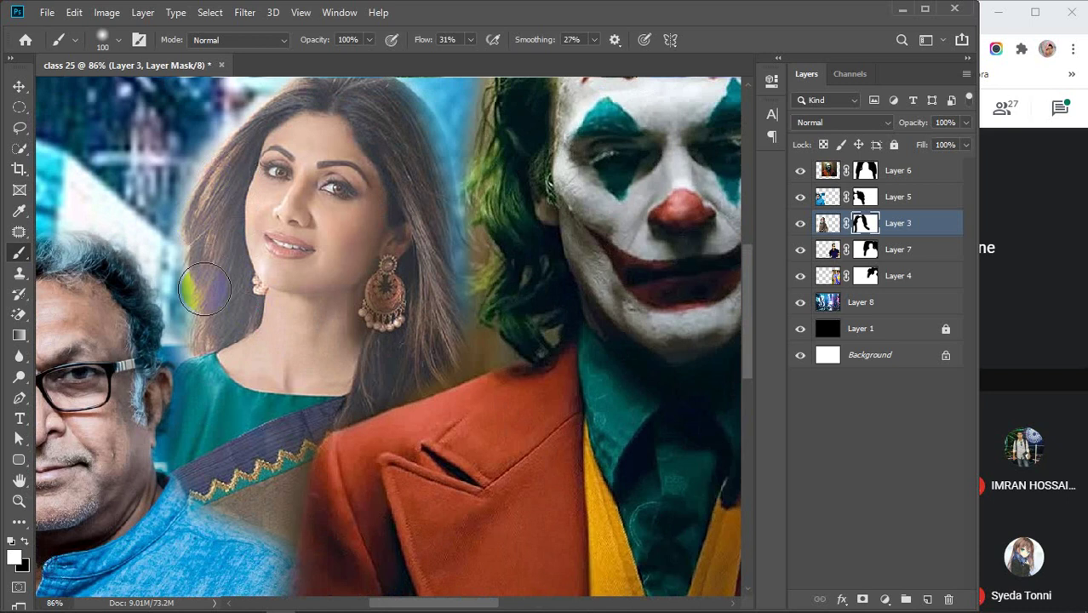
Compare the image with Layer 3 off and on, and paint its mask white to restore the outer hair edges around the woman's head.
click(875, 228)
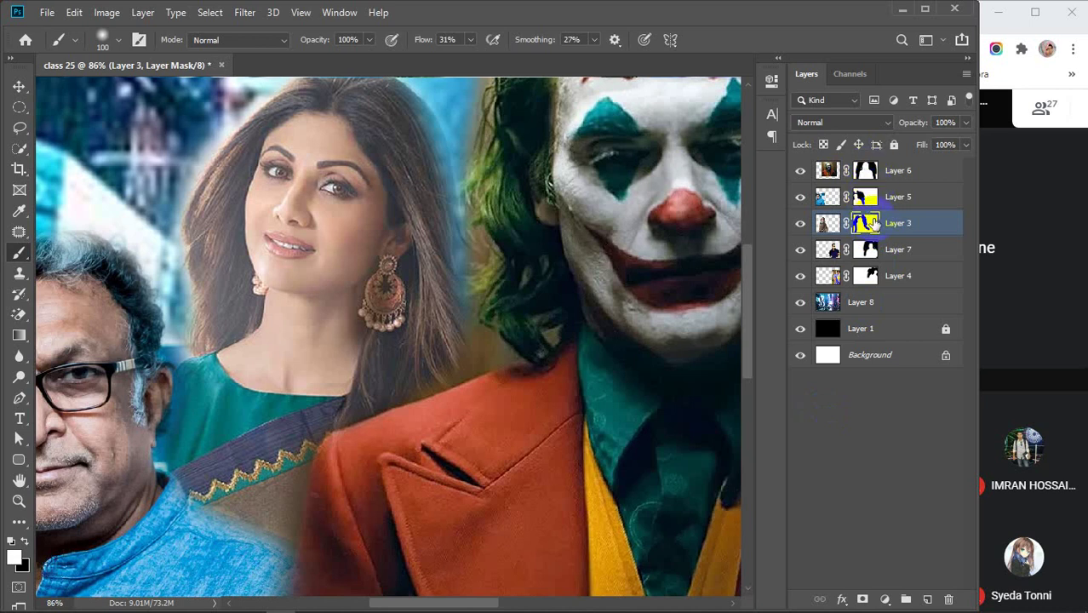
click(800, 223)
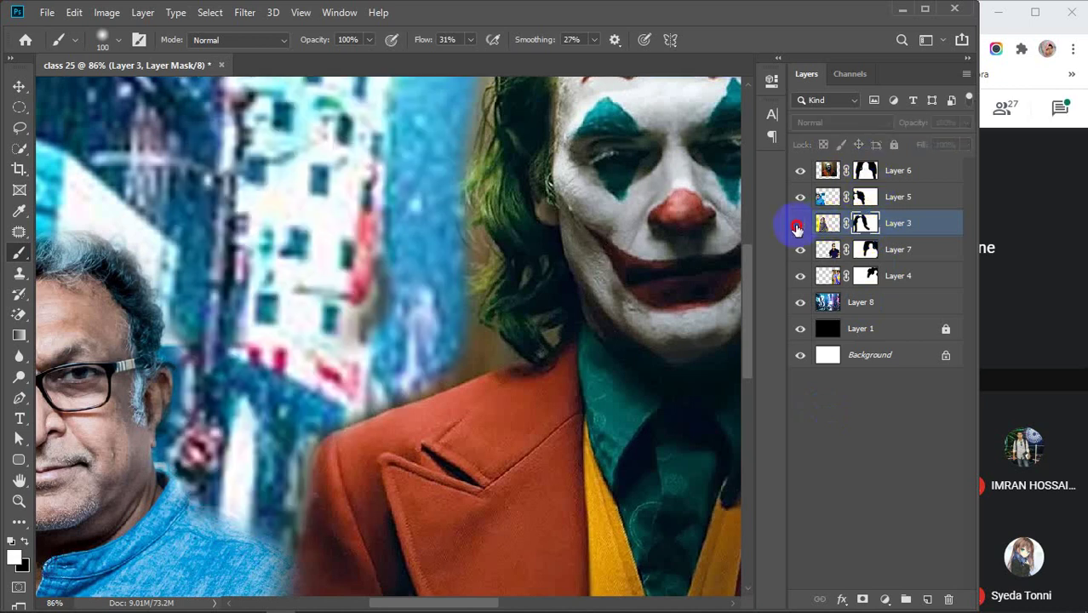
click(800, 223)
scroll(360, 310, up, 5)
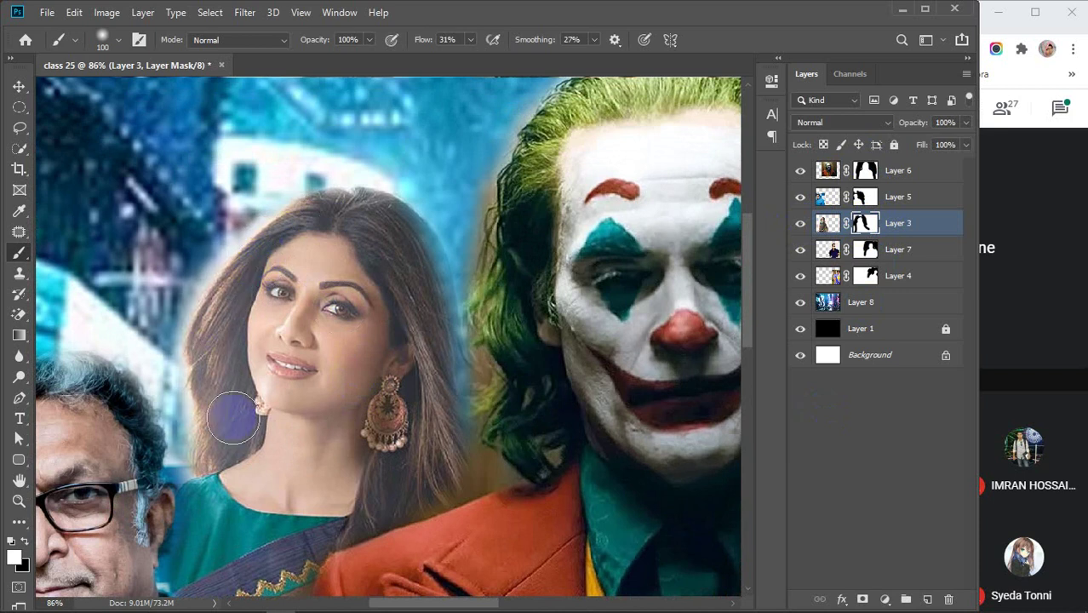
mouse_move(212, 421)
mouse_down()
mouse_move(209, 480)
mouse_move(186, 537)
mouse_up()
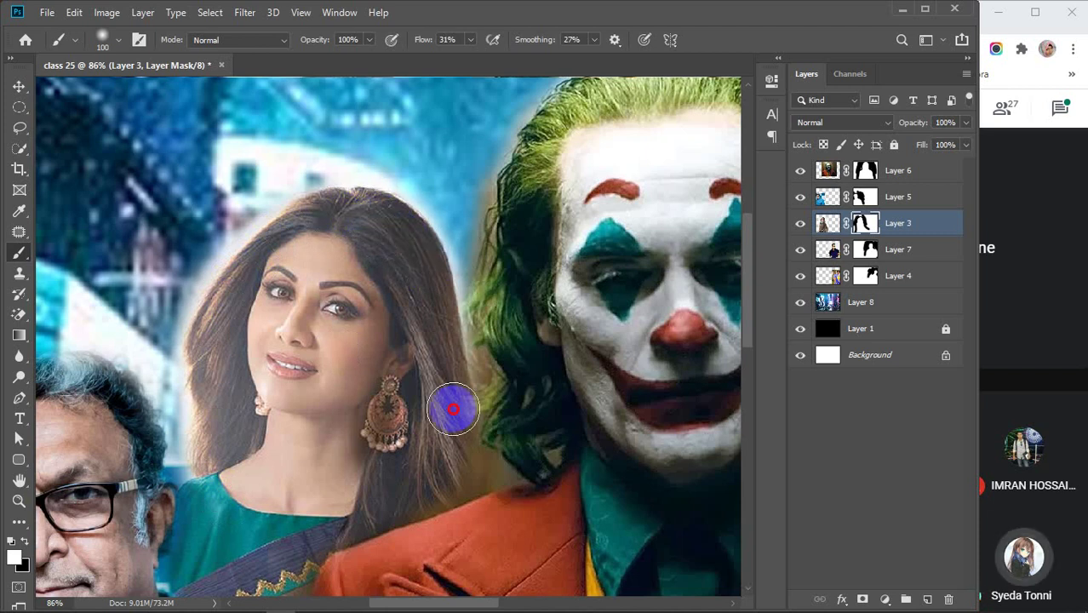
scroll(431, 410, down, 2)
scroll(432, 410, down, 1)
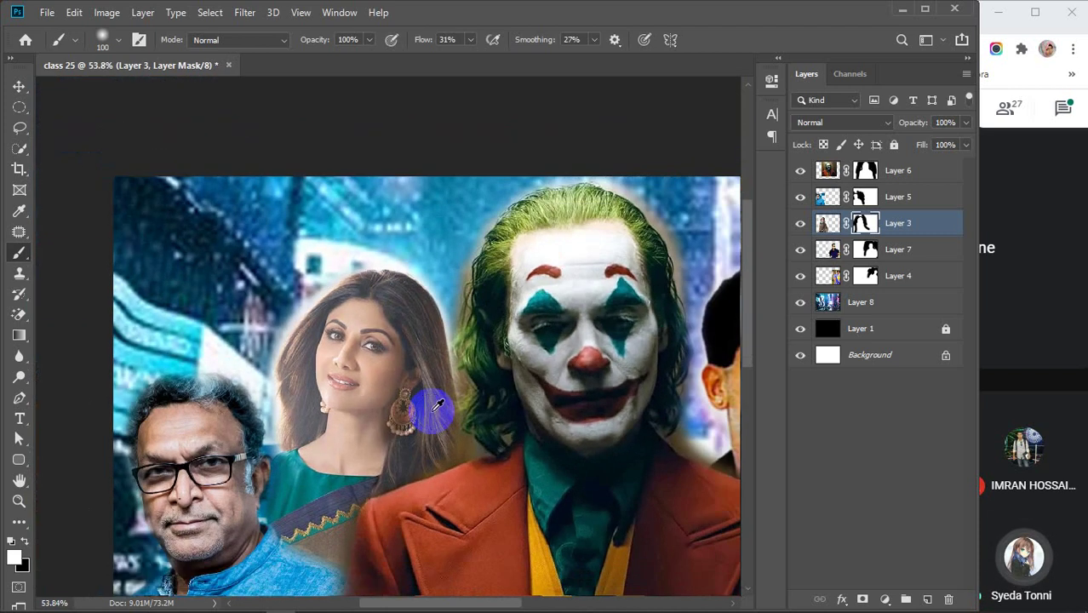
scroll(418, 304, down, 2)
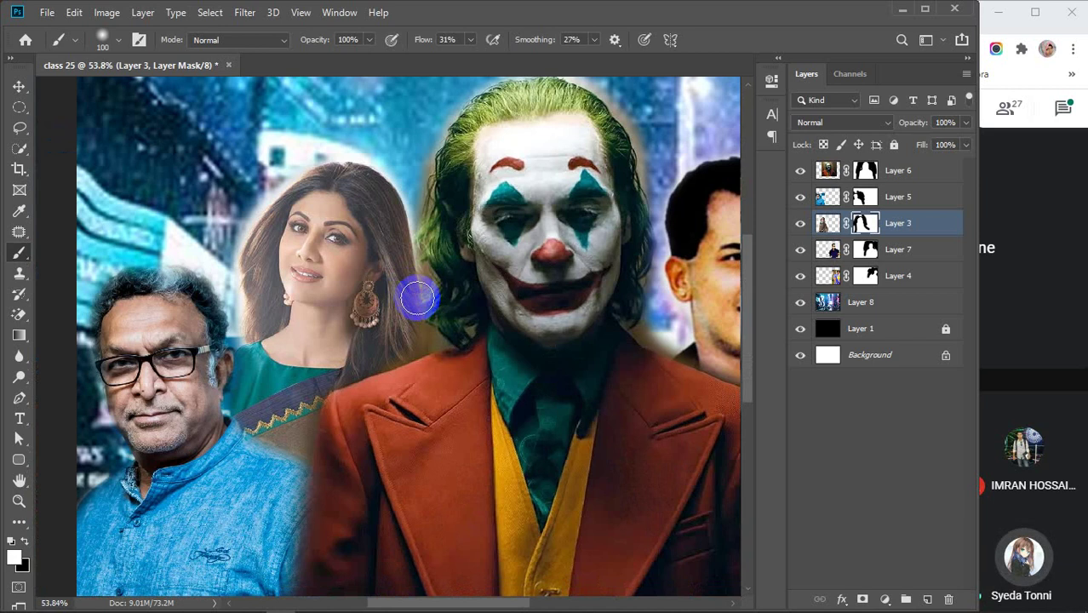
drag(552, 297, 891, 319)
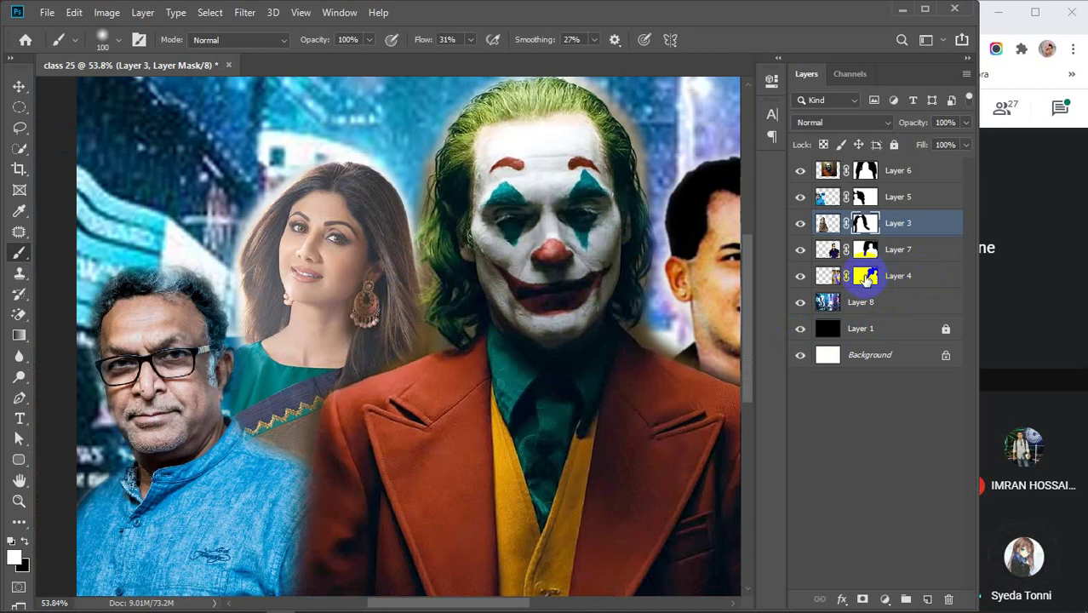
alt+click(478, 451)
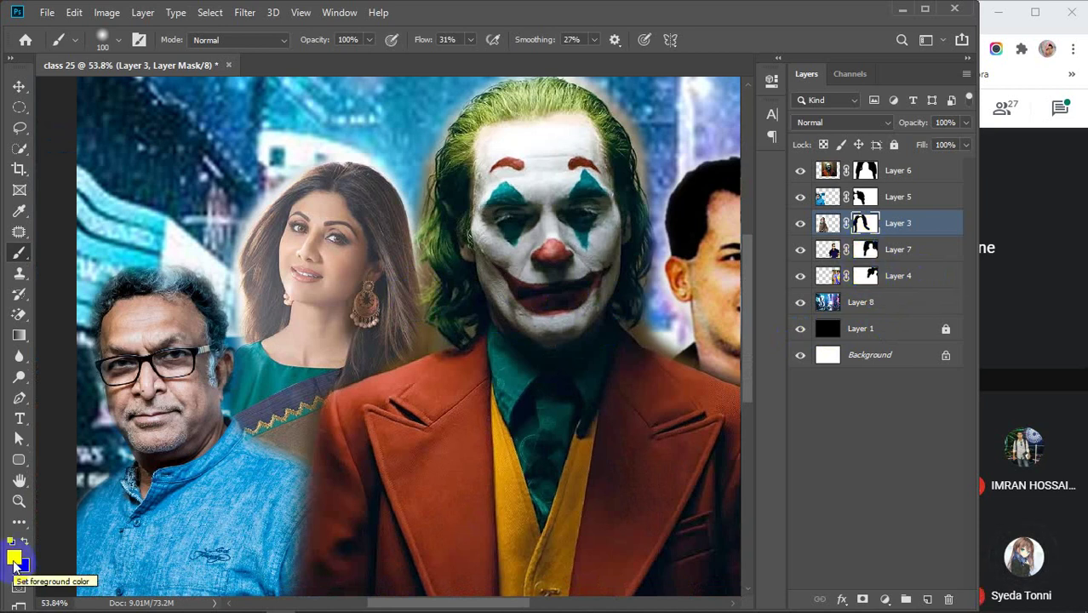
drag(14, 566, 872, 192)
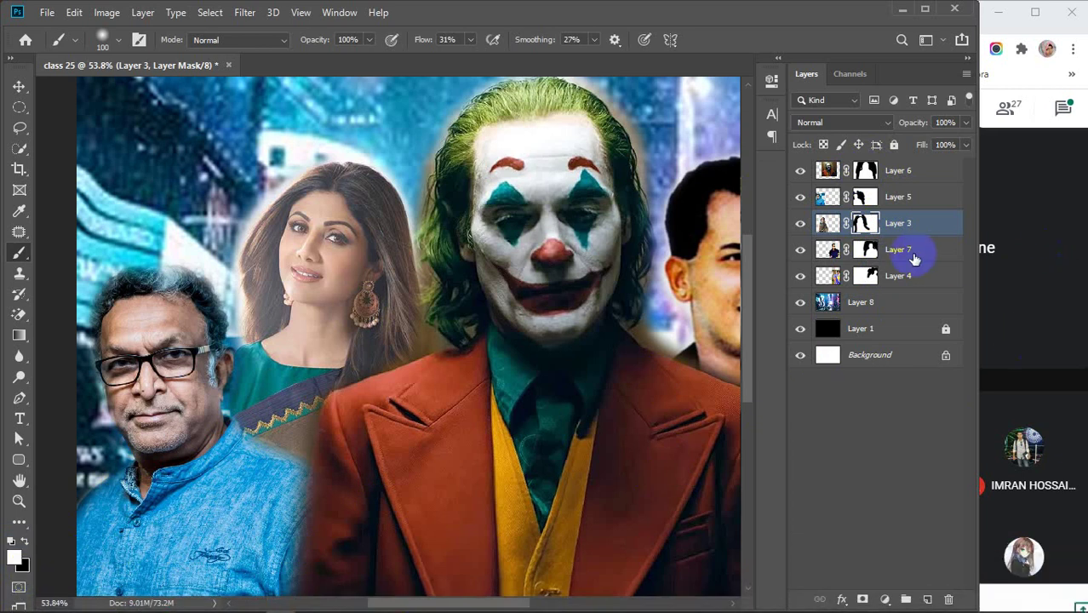
On Layer 5's mask, paint with white to restore the faded hair, face and collar edges of the man with glasses.
click(863, 197)
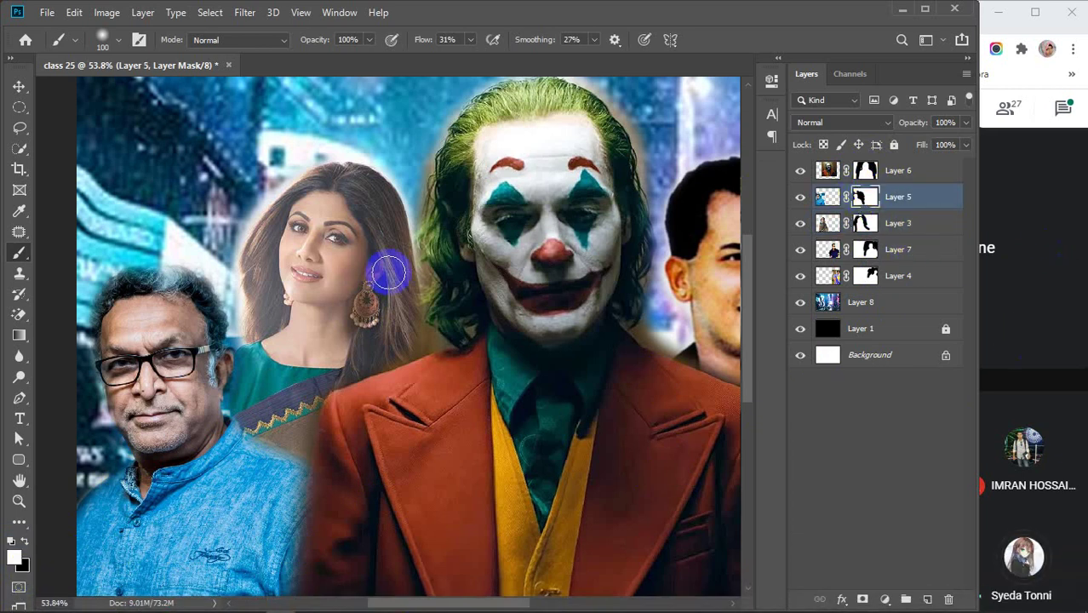
mouse_move(155, 281)
mouse_down()
mouse_move(113, 297)
mouse_move(111, 347)
mouse_move(173, 319)
mouse_move(148, 282)
mouse_move(127, 284)
mouse_move(104, 312)
mouse_move(112, 425)
mouse_move(166, 467)
mouse_up()
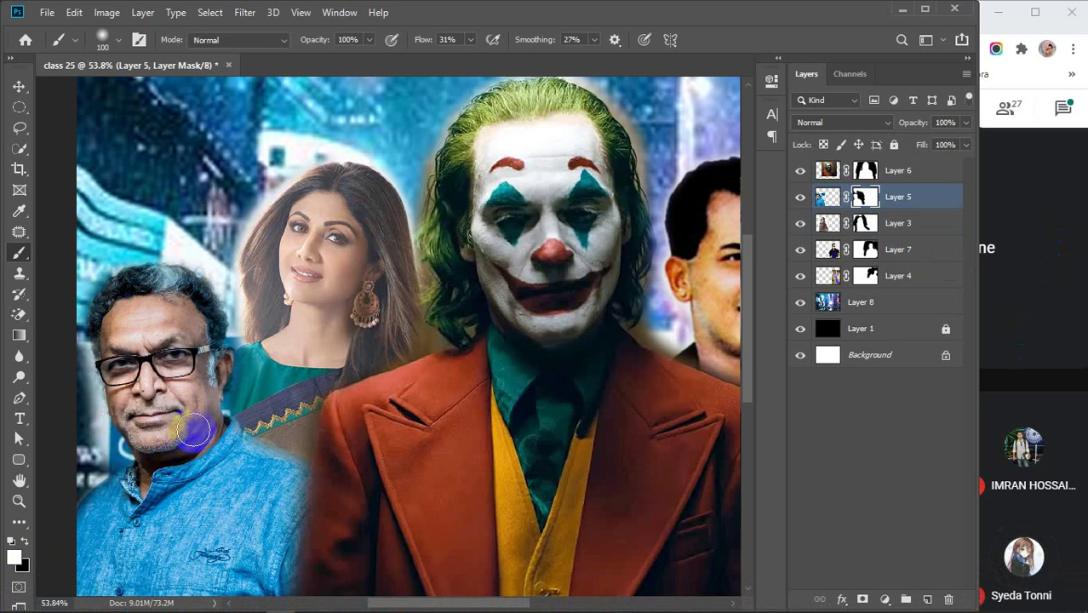
drag(126, 423, 172, 371)
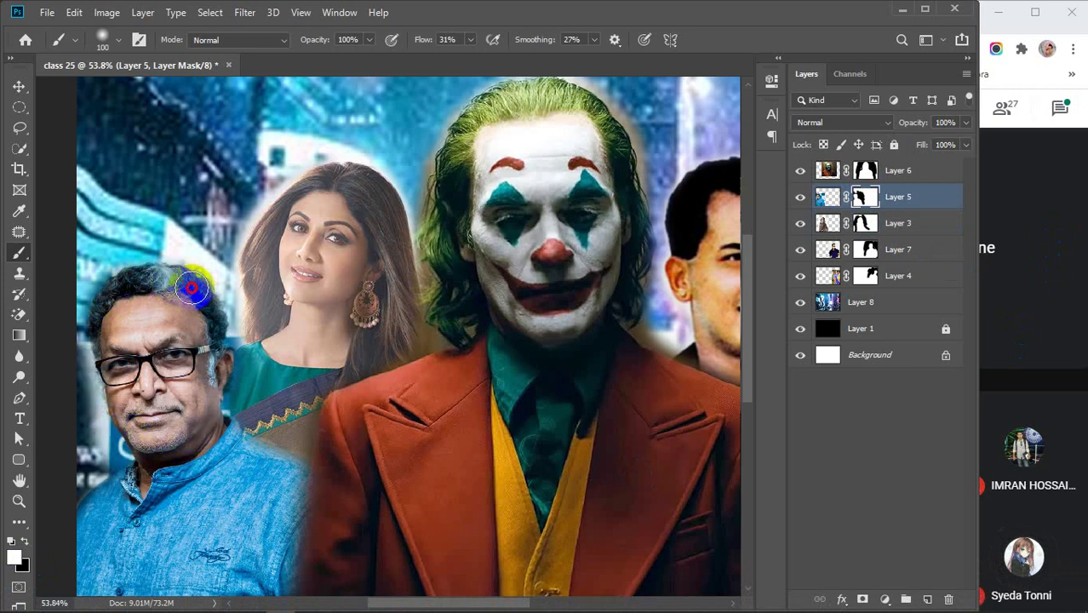
drag(192, 287, 216, 336)
mouse_move(219, 400)
mouse_down()
mouse_move(195, 458)
mouse_move(220, 356)
mouse_move(229, 436)
mouse_move(318, 505)
mouse_move(270, 470)
mouse_move(226, 452)
mouse_up()
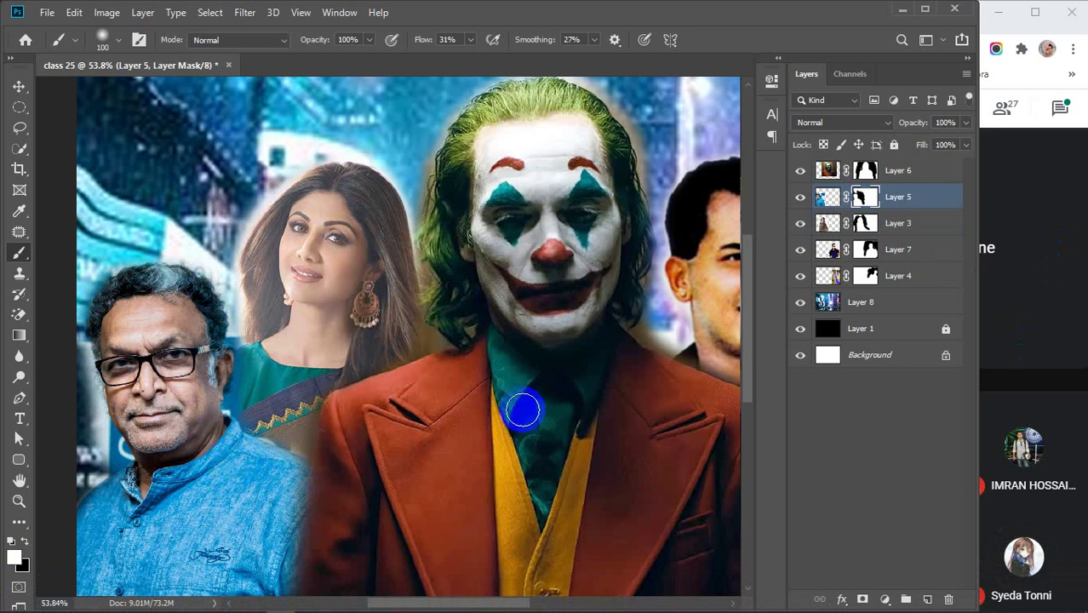
drag(656, 338, 486, 380)
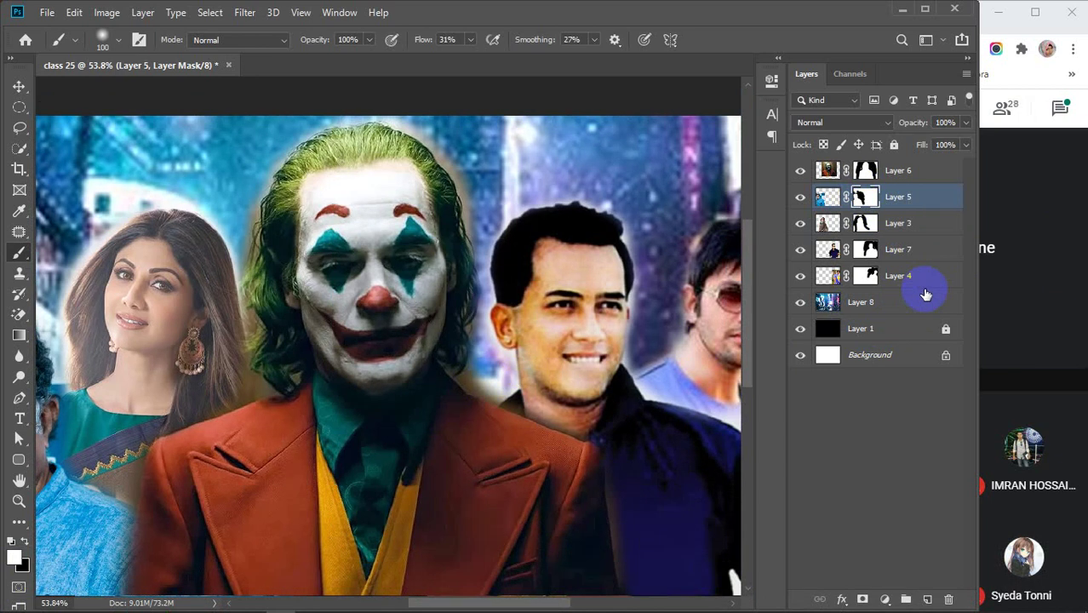
drag(871, 276, 880, 278)
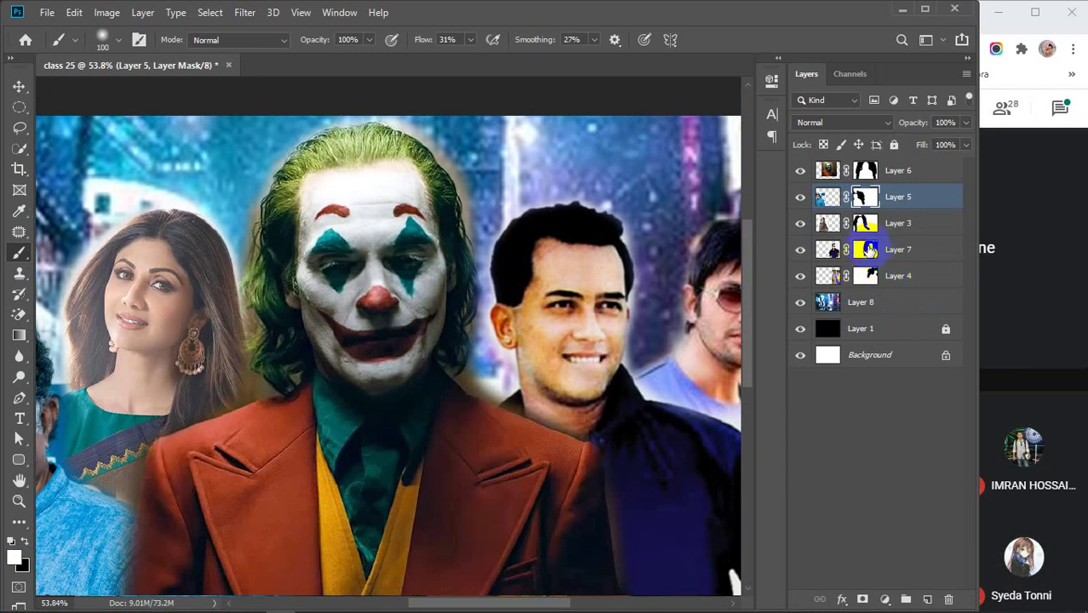
click(867, 249)
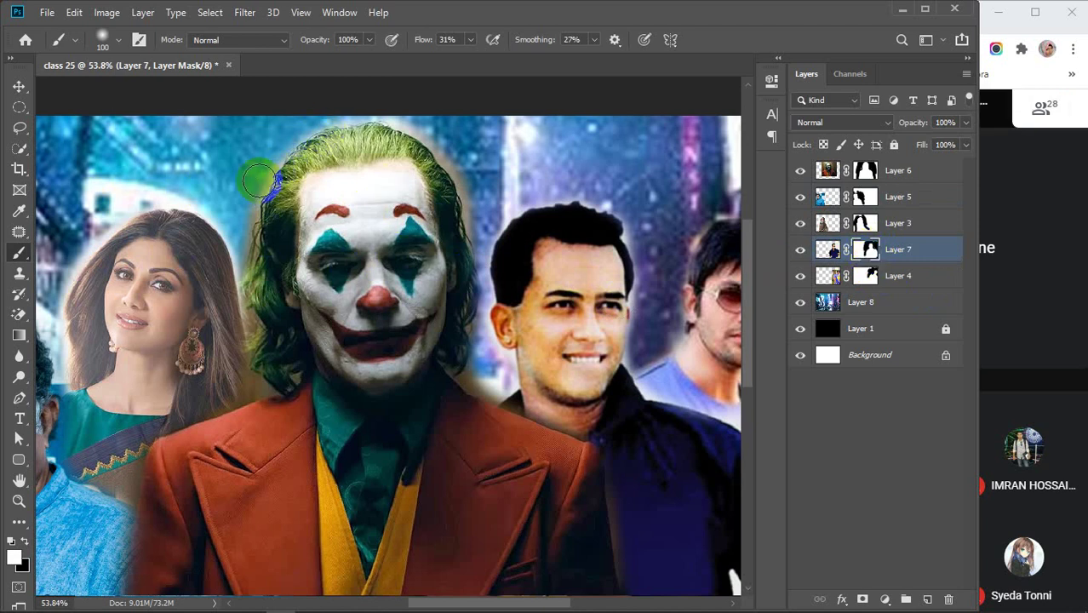
click(279, 250)
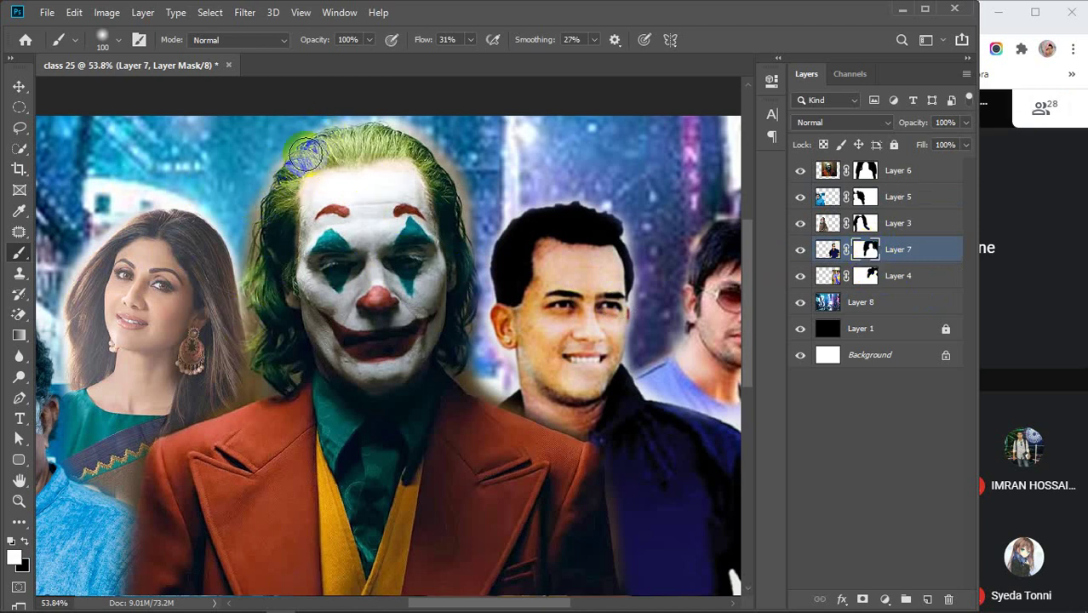
click(508, 251)
click(830, 255)
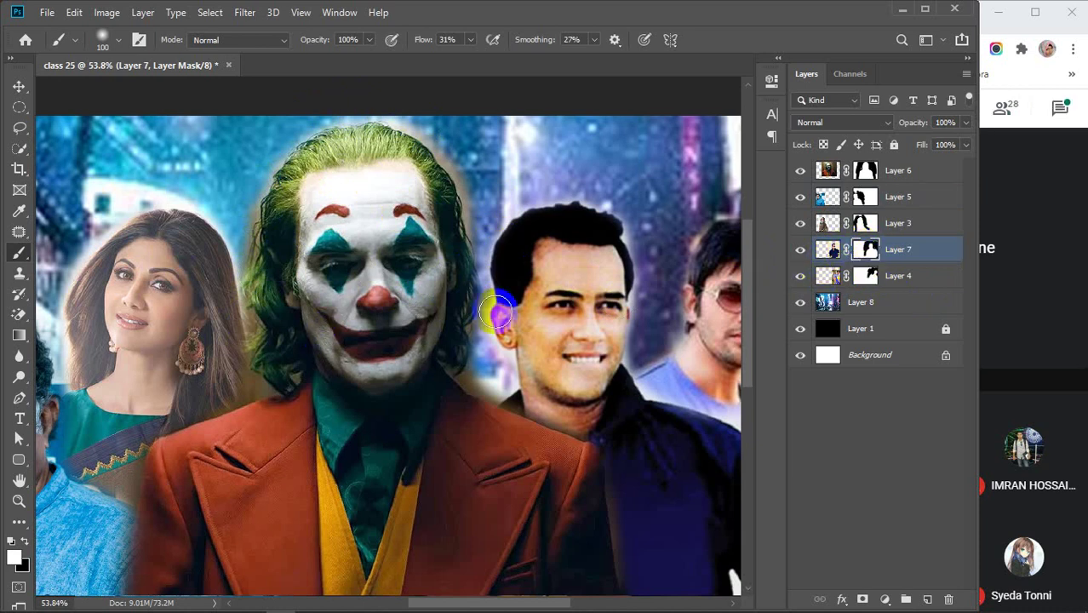
Select Layer 6's mask on the Joker portrait and set the foreground color to black.
click(863, 171)
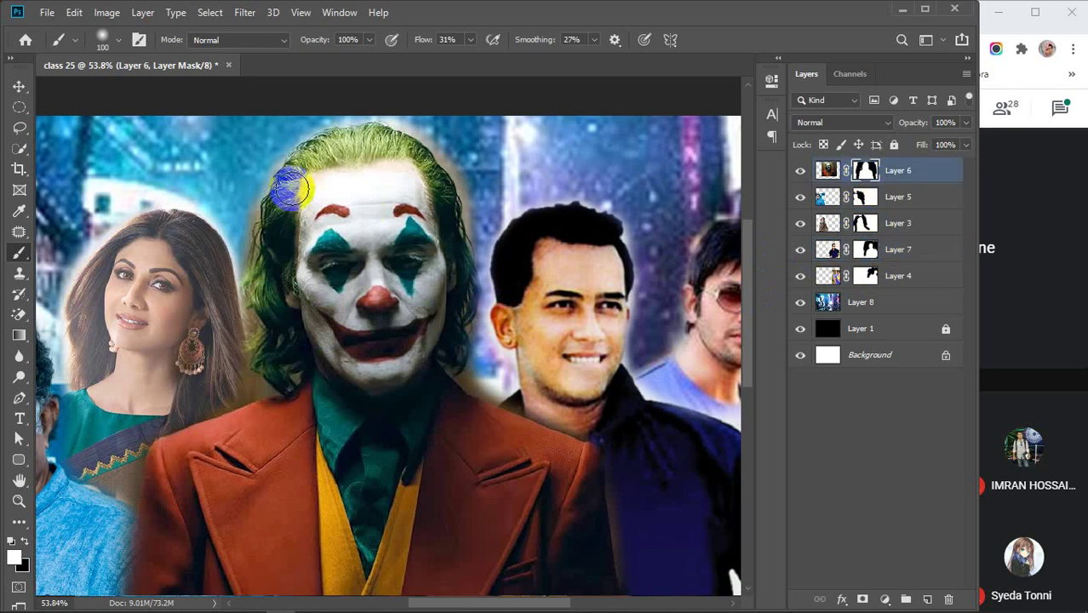
click(363, 206)
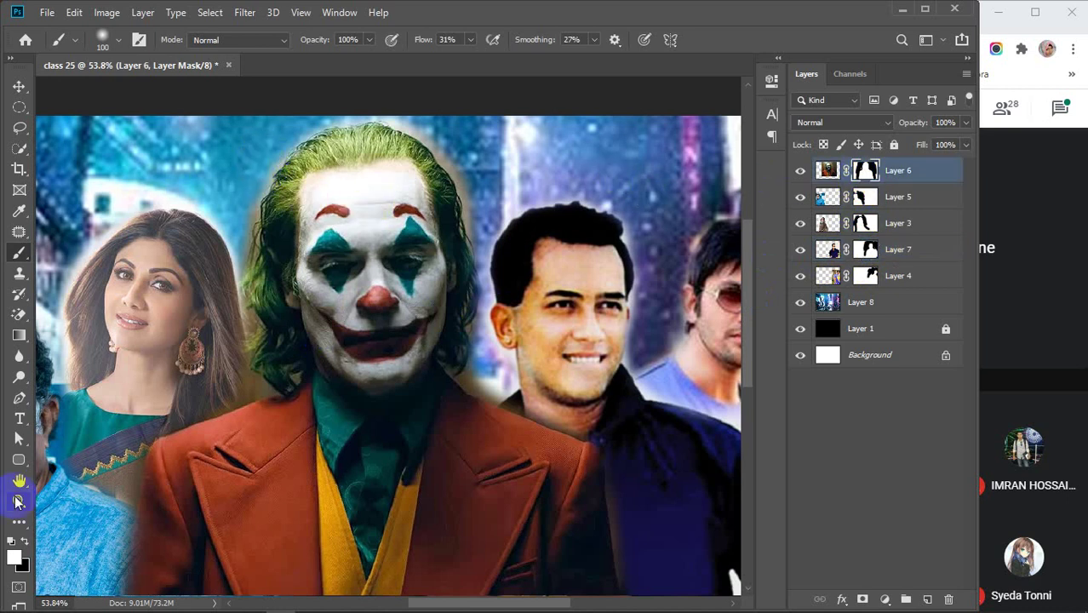
click(12, 542)
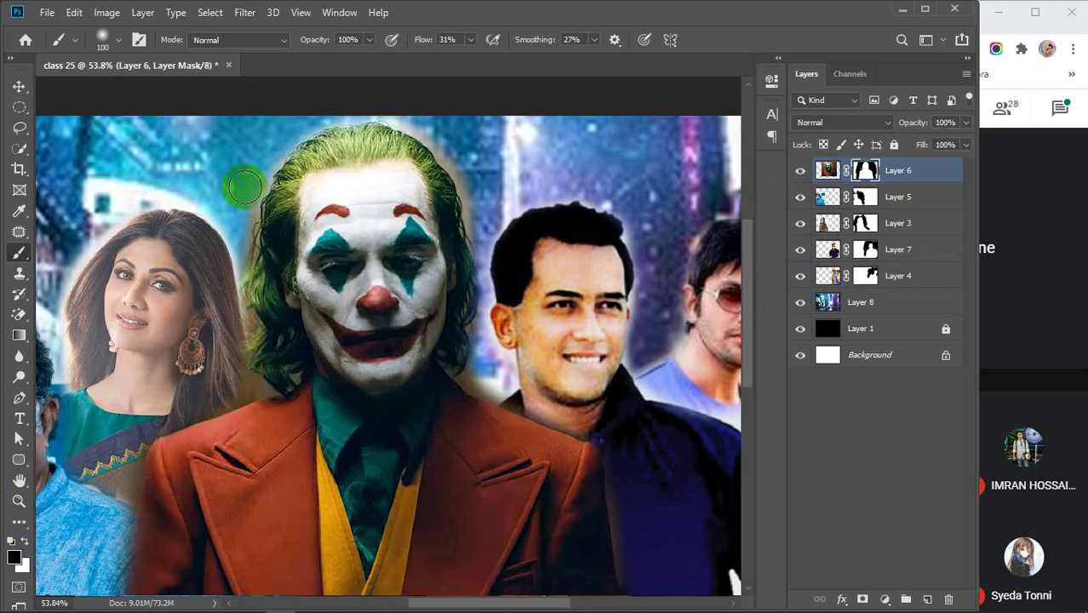
mouse_move(316, 152)
mouse_down()
mouse_move(291, 175)
mouse_move(328, 187)
mouse_up()
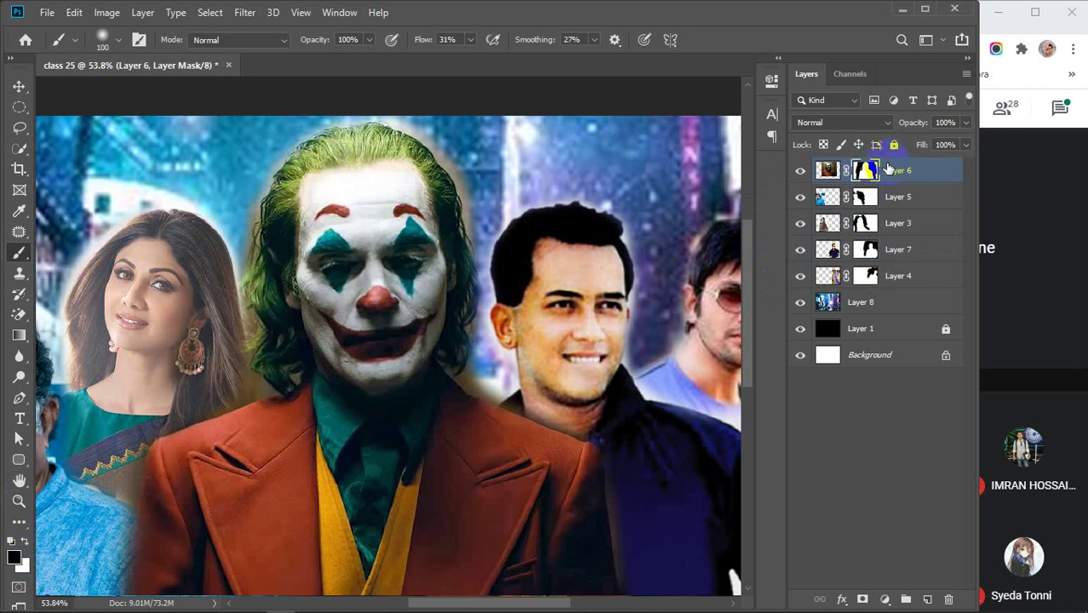
Try painting black over the Joker's hair and cheek on Layer 6's mask, and undo the stroke.
click(800, 171)
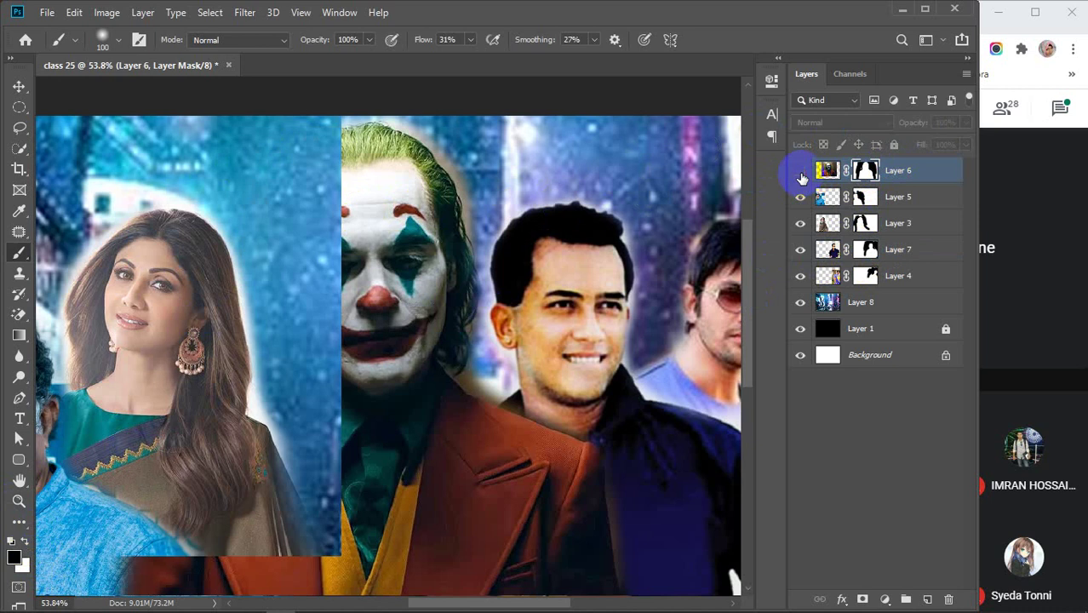
click(800, 171)
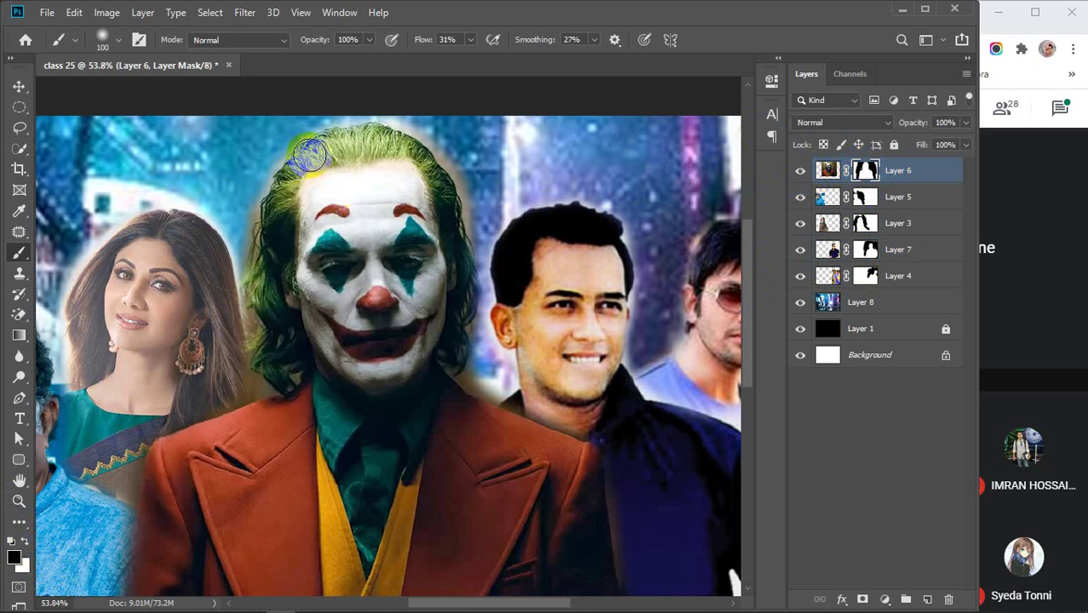
mouse_move(306, 158)
mouse_down()
mouse_move(289, 174)
mouse_move(304, 409)
mouse_up()
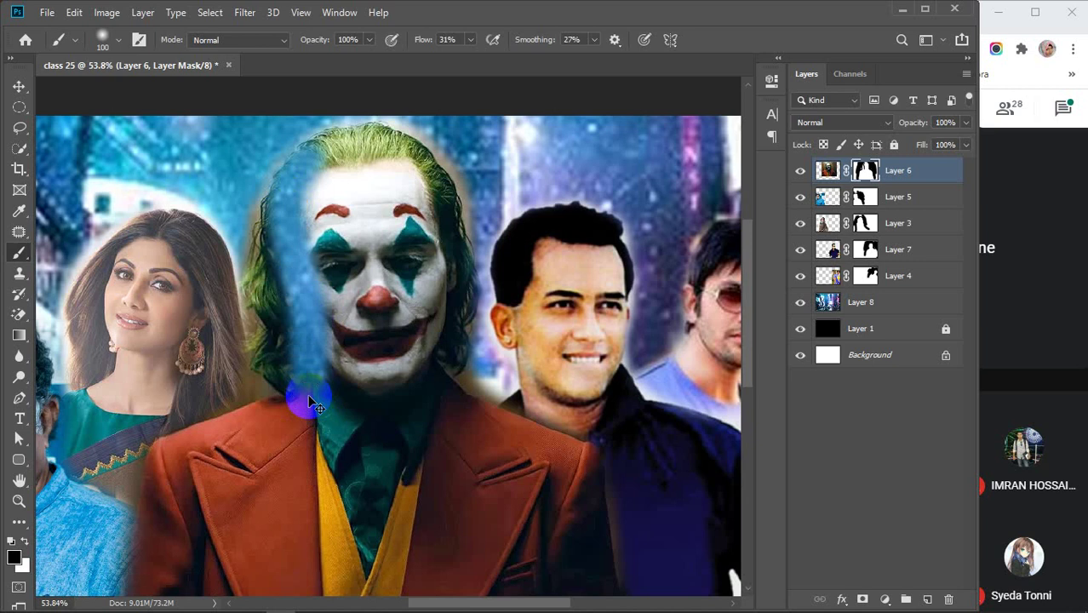
key(ctrl+z)
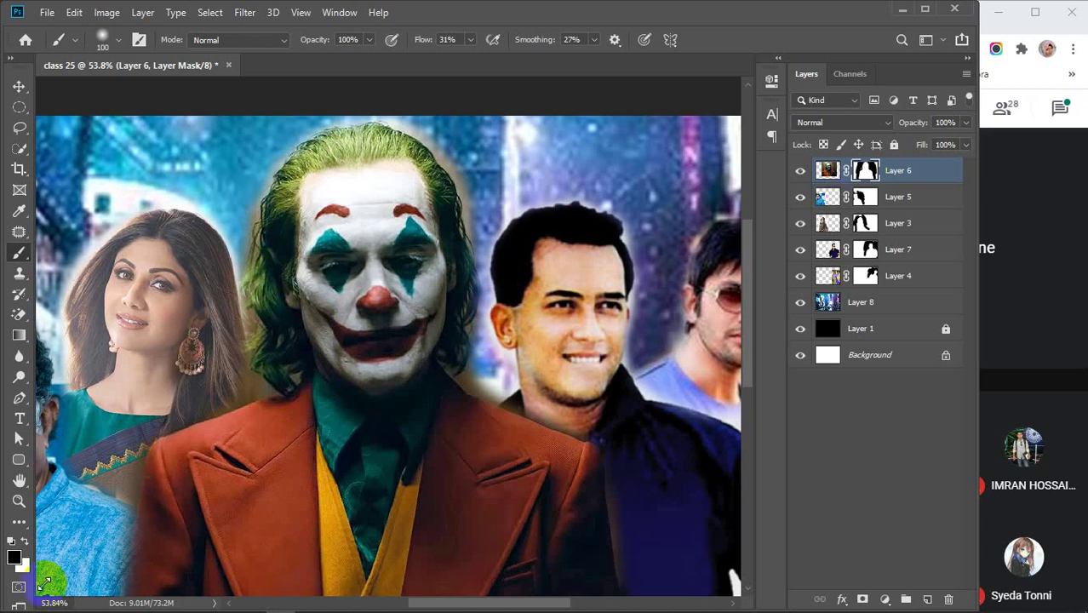
Swap the foreground color to white and paint Layer 6's mask to restore the edges of the Joker's hair and shoulders.
click(26, 541)
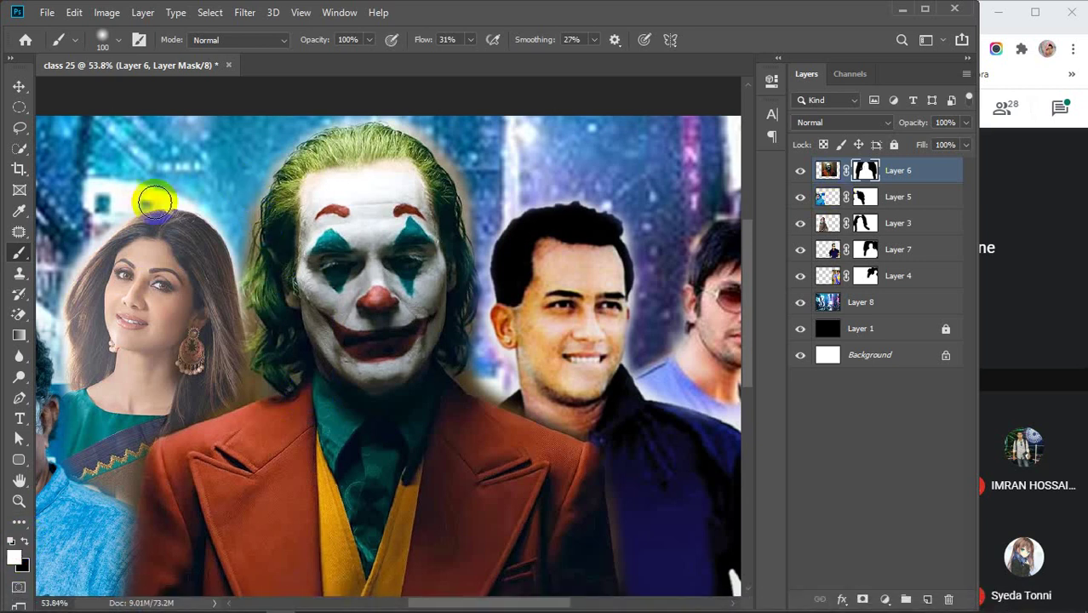
click(304, 159)
mouse_move(318, 154)
mouse_down()
mouse_move(298, 176)
mouse_move(320, 150)
mouse_move(274, 192)
mouse_move(265, 224)
mouse_move(266, 359)
mouse_move(223, 433)
mouse_move(182, 461)
mouse_move(247, 402)
mouse_move(179, 507)
mouse_move(245, 393)
mouse_up()
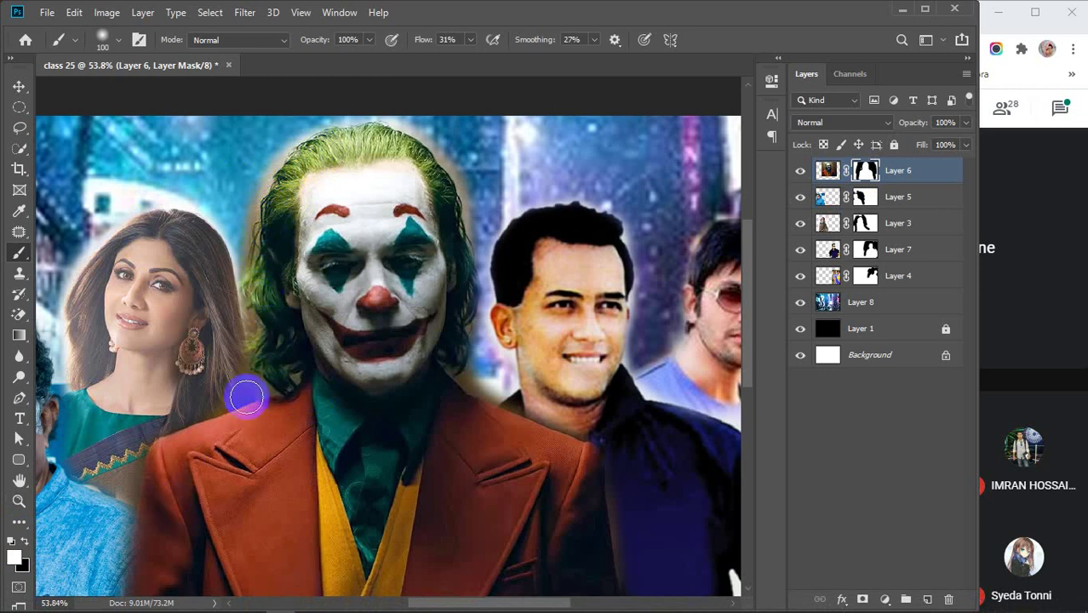
mouse_move(376, 145)
mouse_down()
mouse_move(452, 243)
mouse_move(464, 386)
mouse_move(516, 425)
mouse_up()
scroll(508, 413, down, 3)
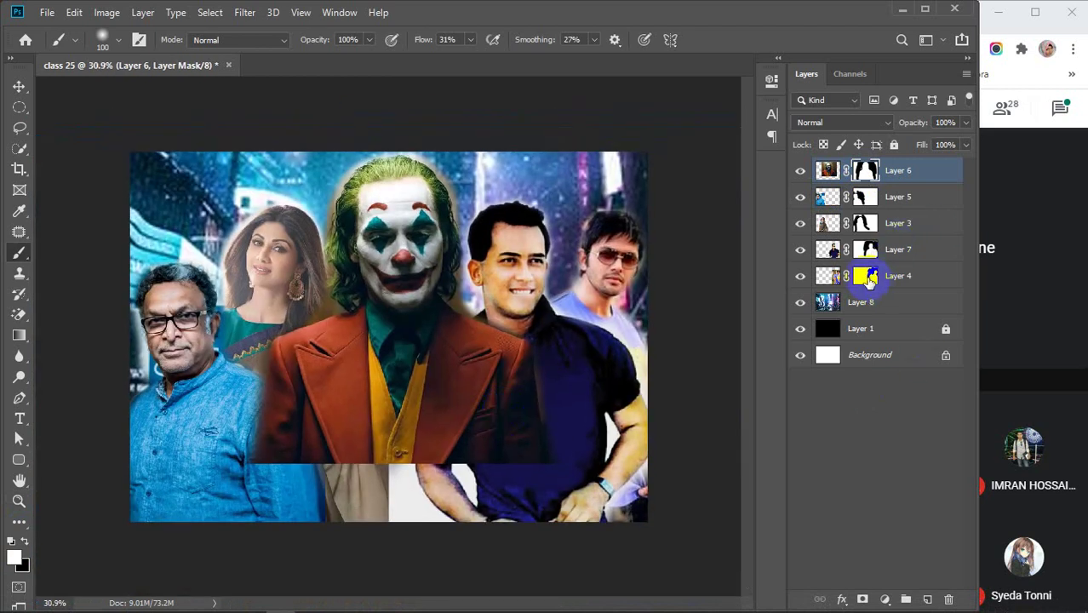
On Layer 4's mask, paint with white to restore the hair and face edges of the man in sunglasses, and switch to the Move tool.
click(867, 278)
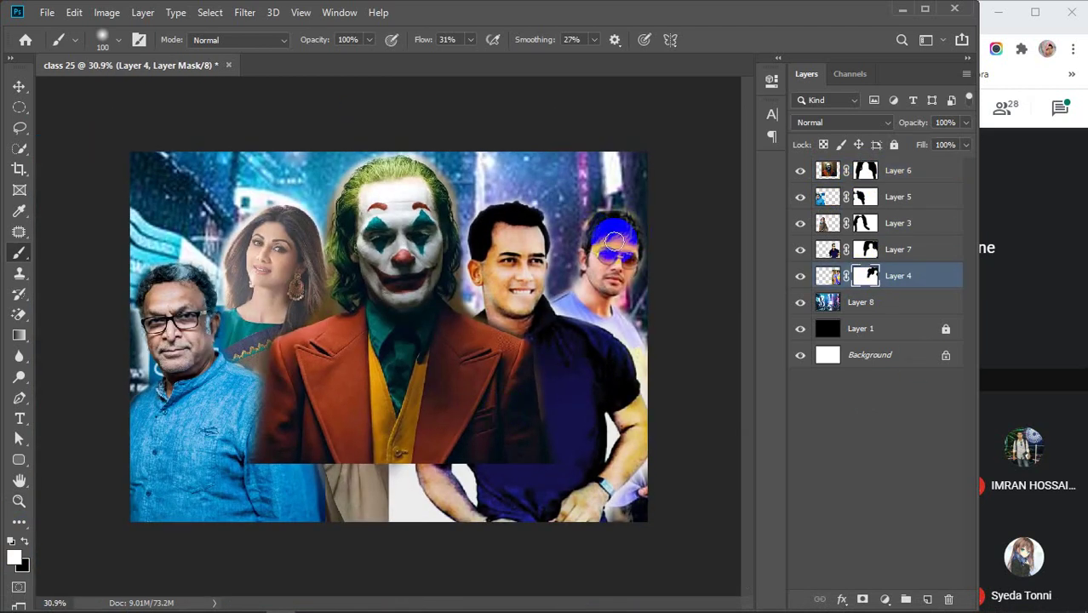
mouse_move(582, 272)
mouse_down()
mouse_move(501, 372)
mouse_move(649, 253)
mouse_move(600, 222)
mouse_move(625, 239)
mouse_up()
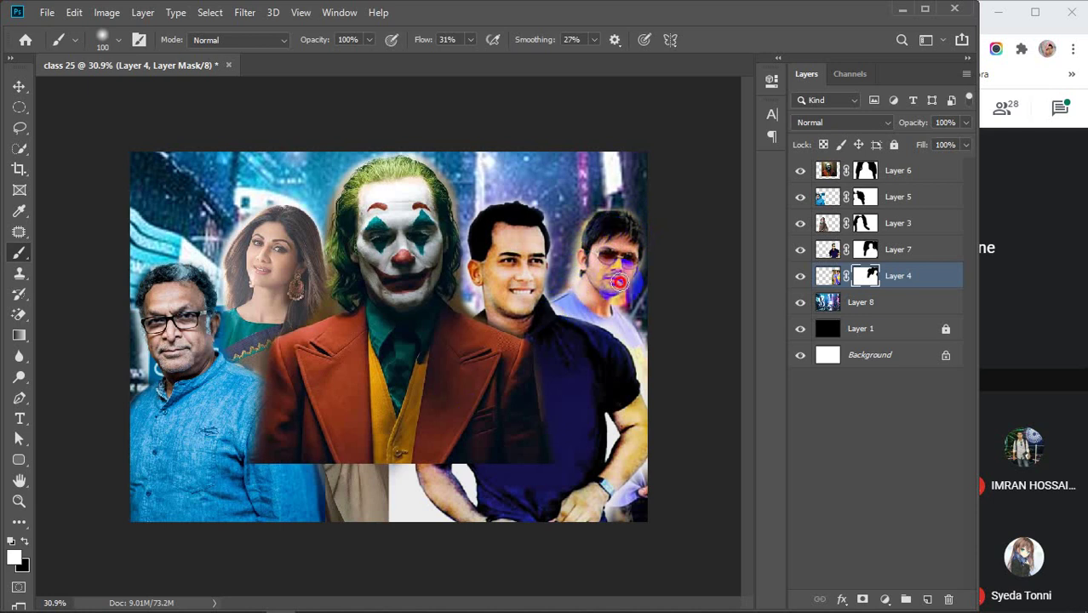
drag(619, 282, 621, 290)
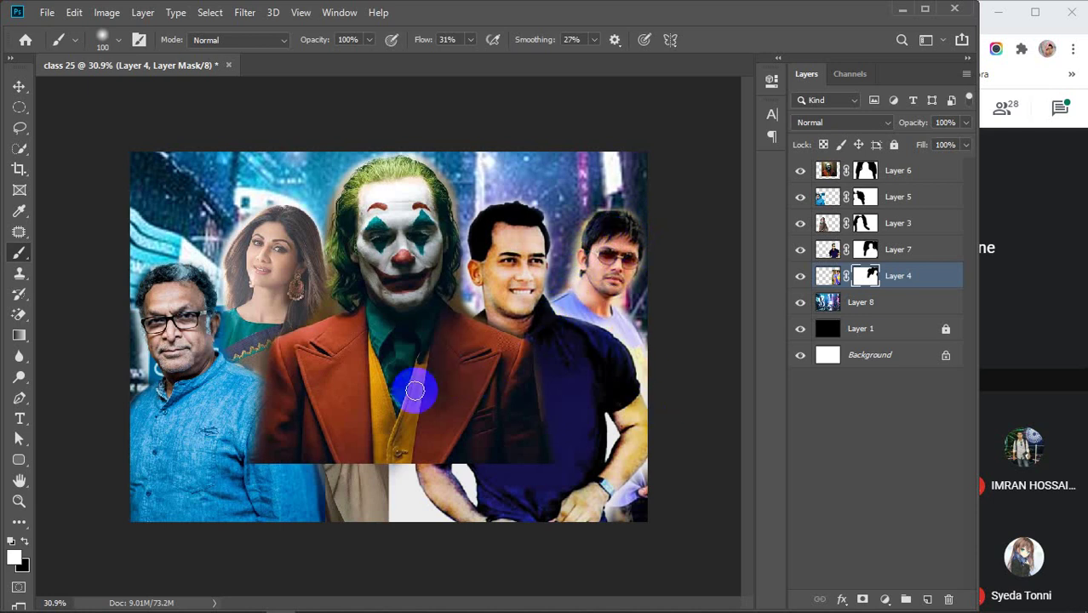
key(v)
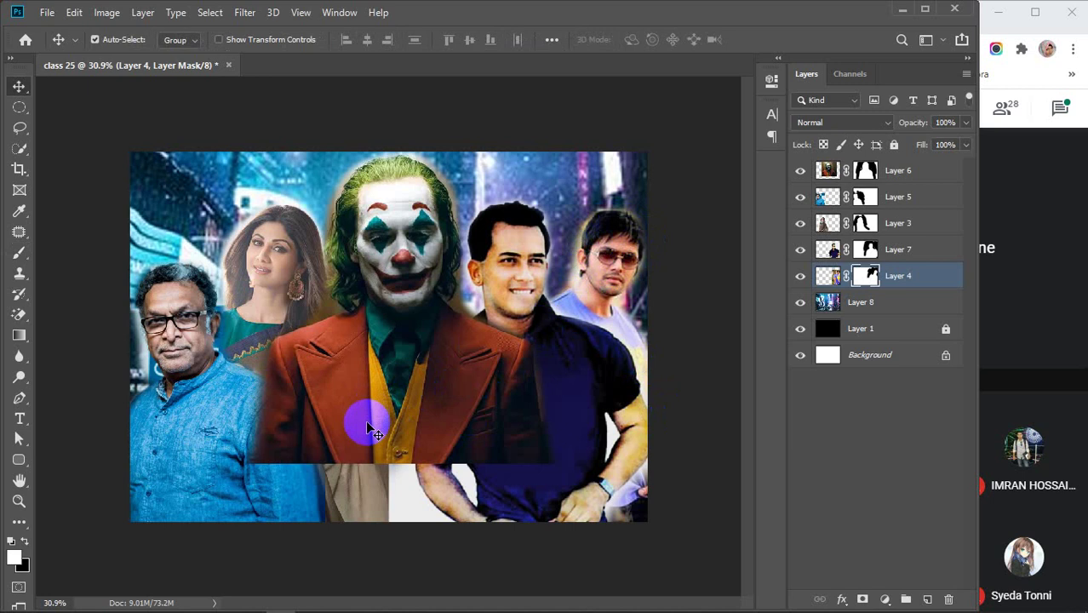
Switch to the Chrome window with the city wallpaper results and search Google Images for "light hd".
mouse_move(462, 600)
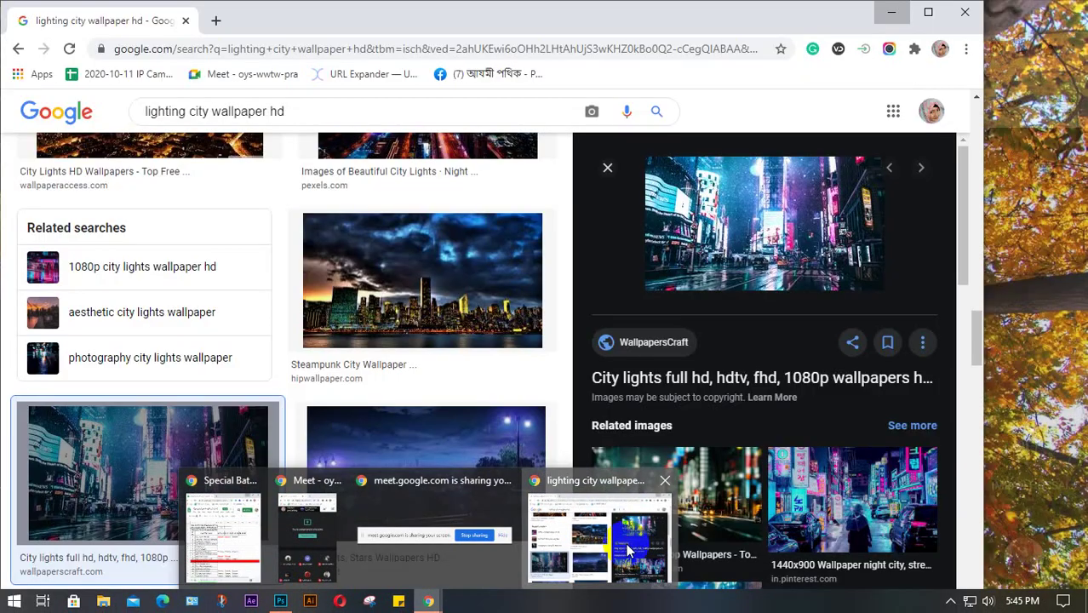
click(595, 528)
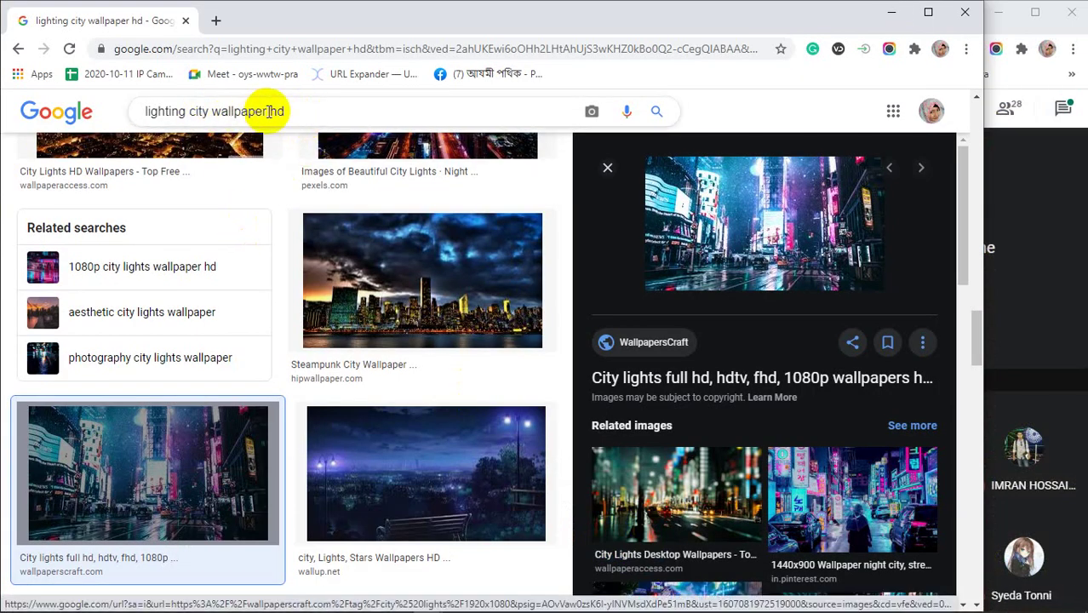
drag(269, 111, 149, 112)
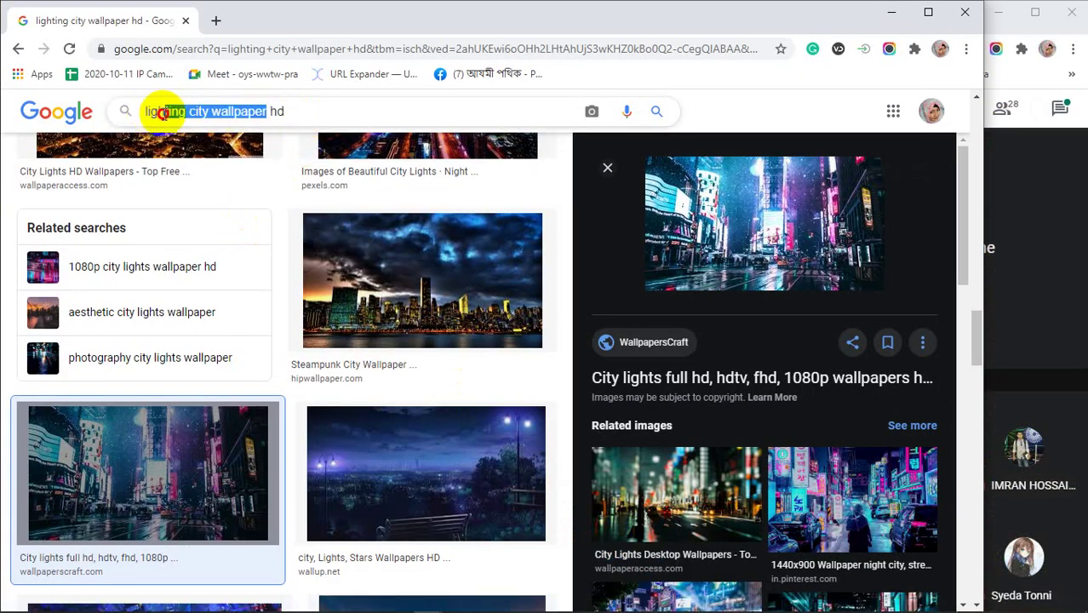
key(BackSpace)
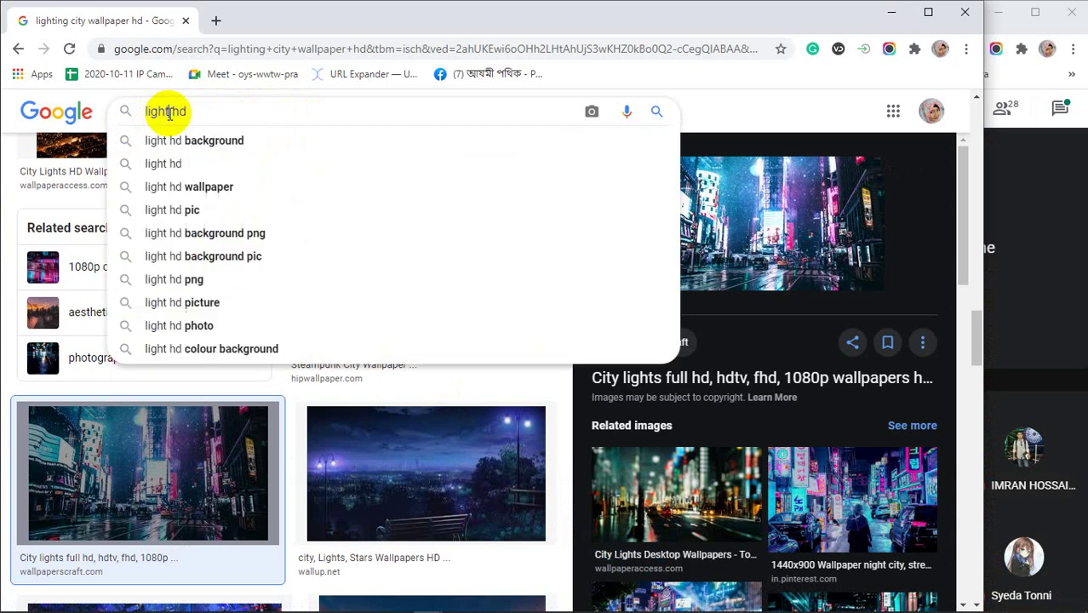
key(Return)
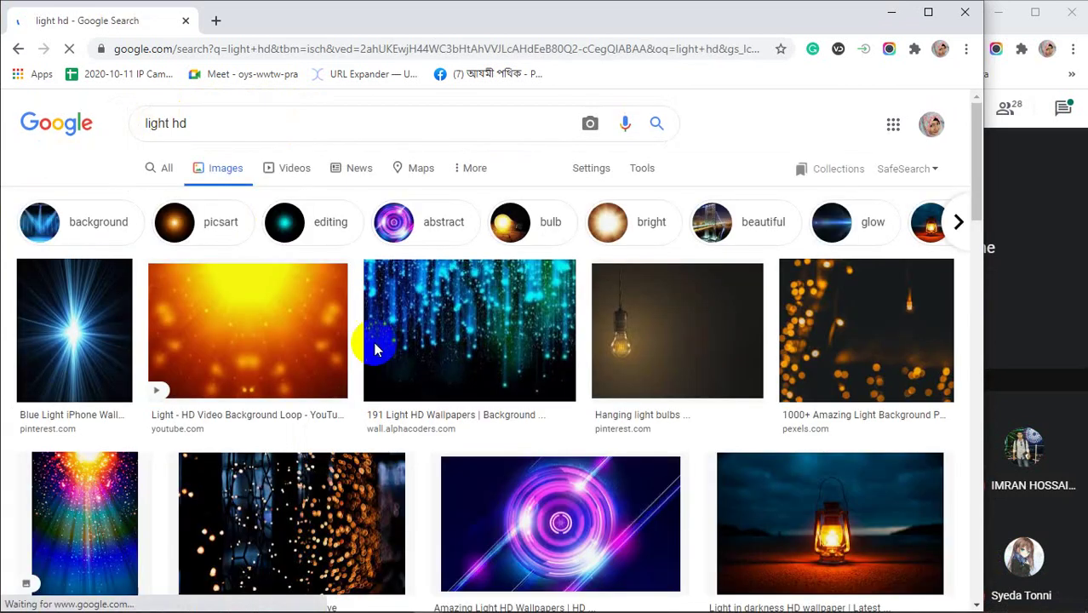
Browse the light hd image results and open the preview of the blue light-burst wallpaper from vistapointe.net.
scroll(364, 372, down, 3)
scroll(362, 383, down, 2)
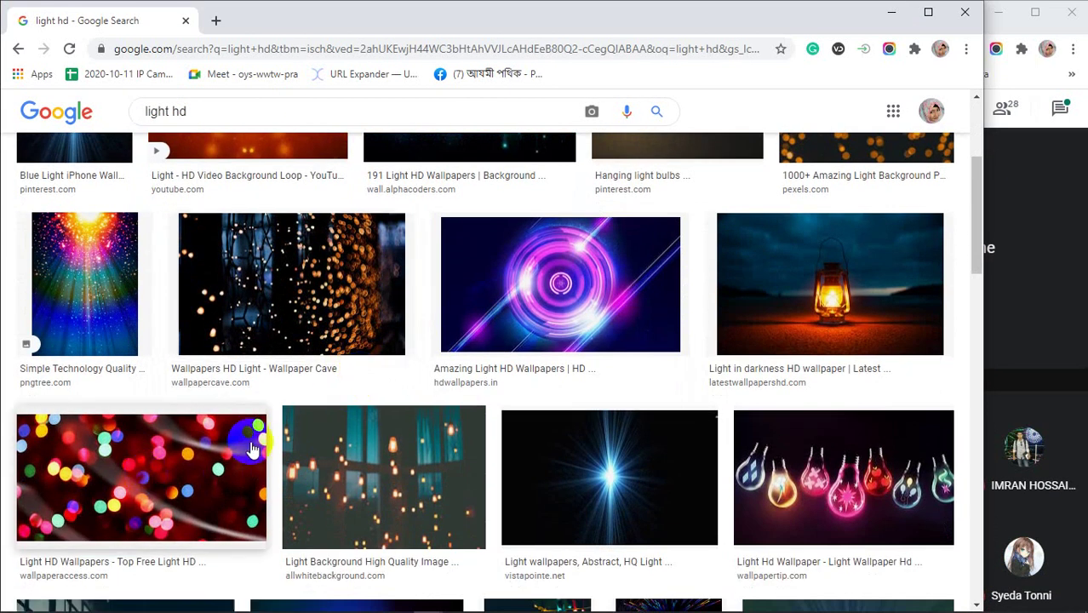
scroll(136, 482, down, 3)
scroll(247, 443, down, 2)
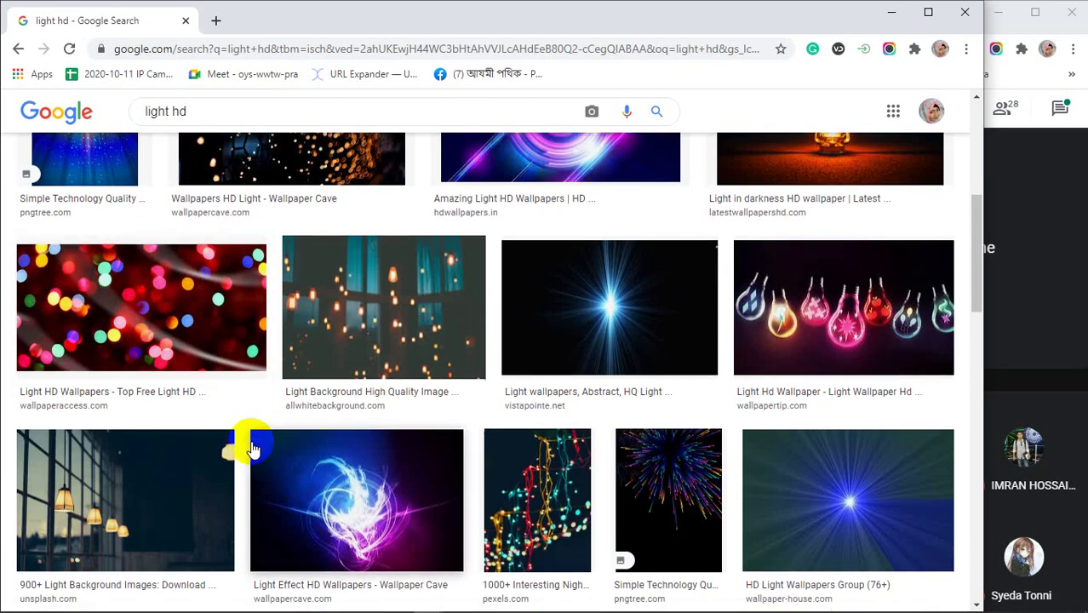
click(635, 232)
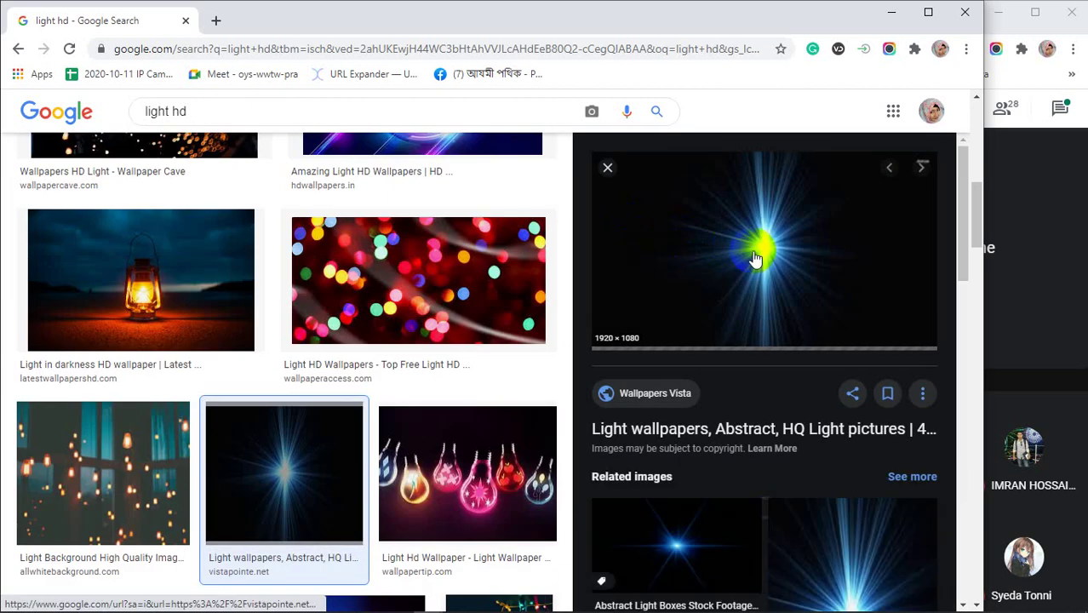
Look through the related images, open the portrait Blue Light iPhone Wallpaper from Pinterest and copy the image.
scroll(756, 258, down, 8)
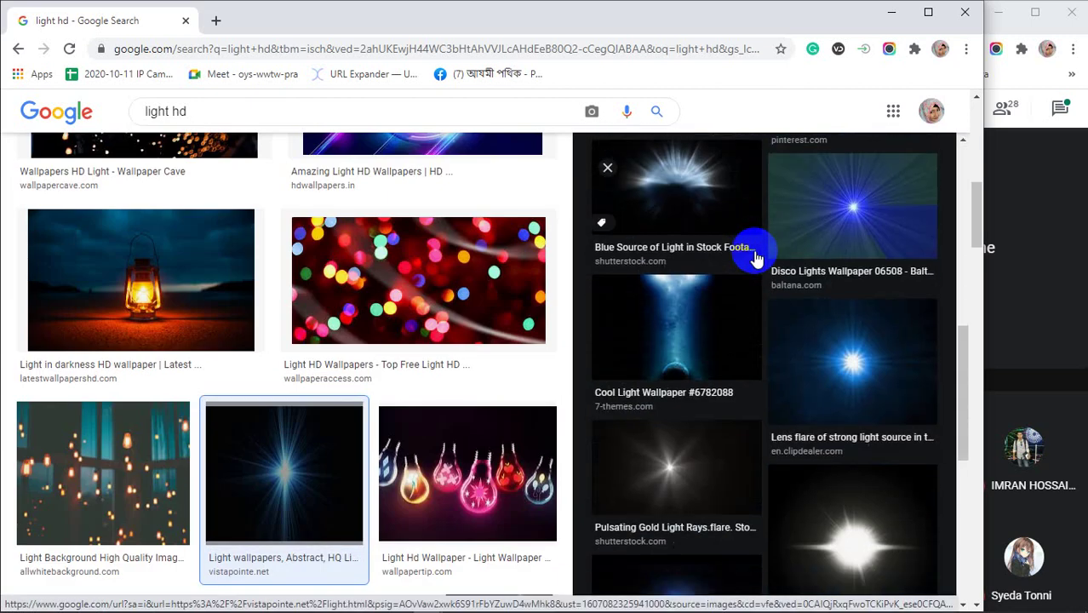
scroll(756, 257, up, 8)
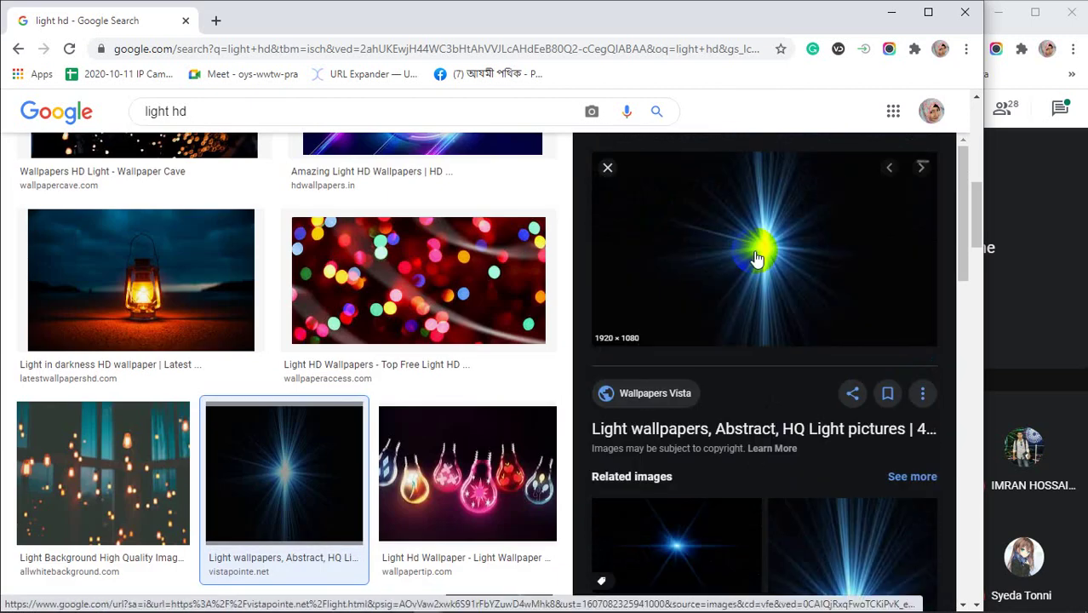
scroll(730, 230, down, 3)
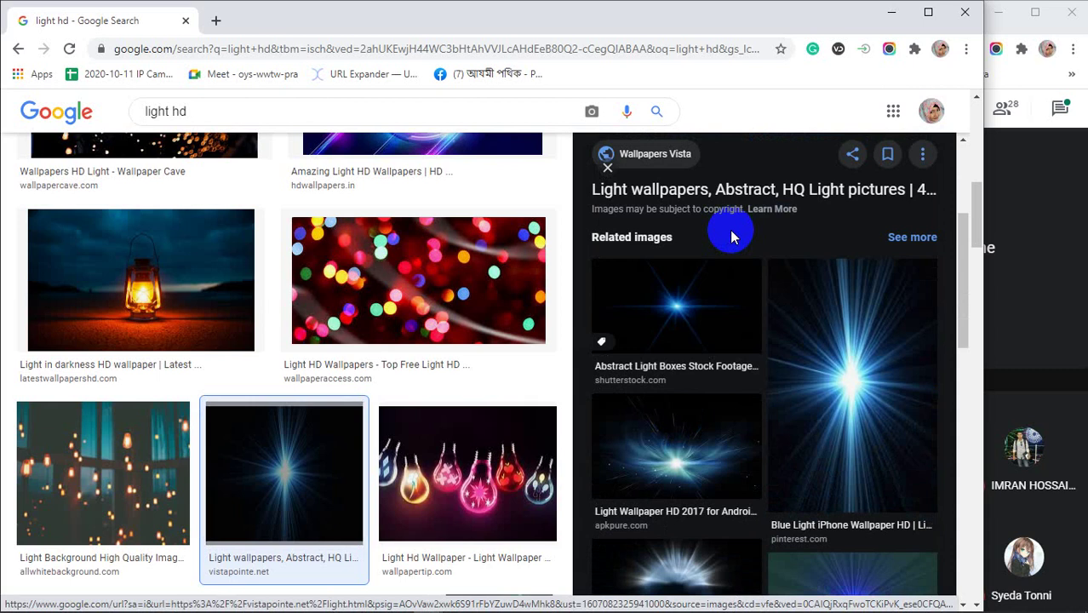
click(860, 393)
right_click(769, 286)
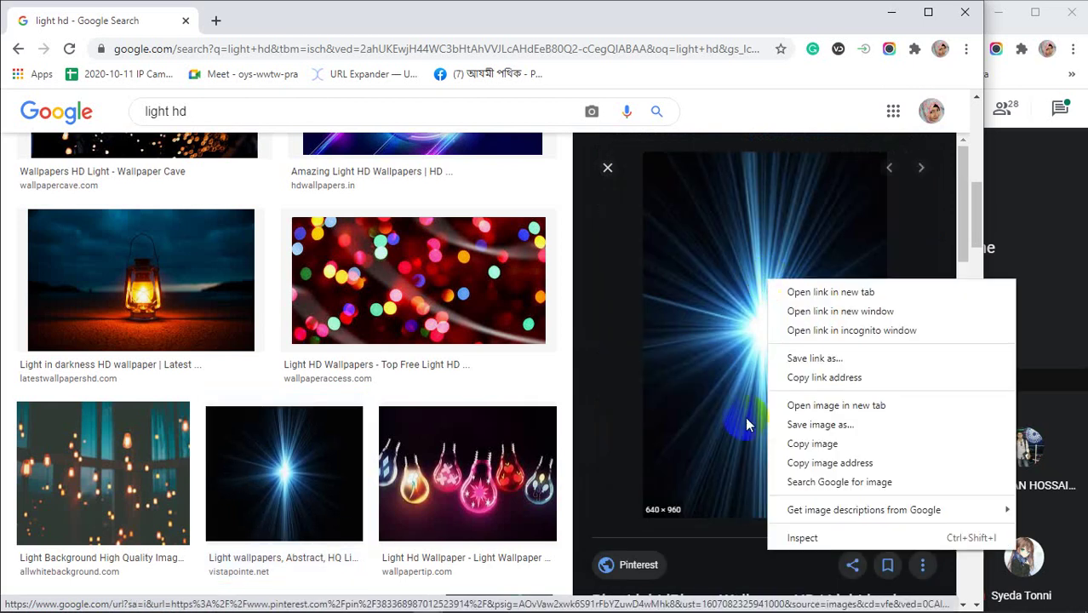
click(812, 449)
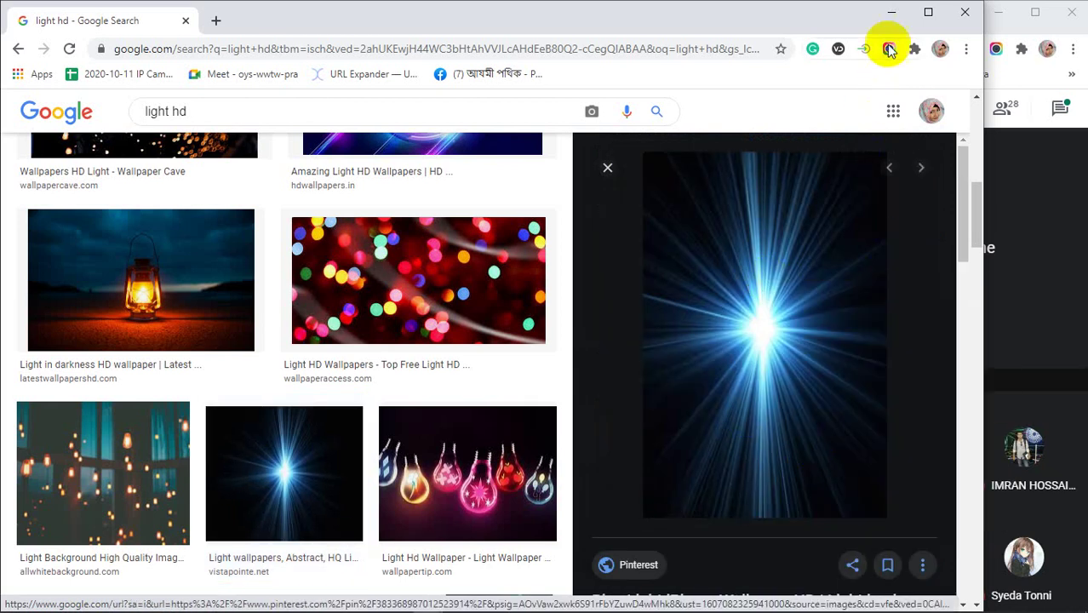
Switch to the class 25 document in Photoshop, paste the light-burst image and place its layer above all others.
key(alt+Tab)
key(ctrl+v)
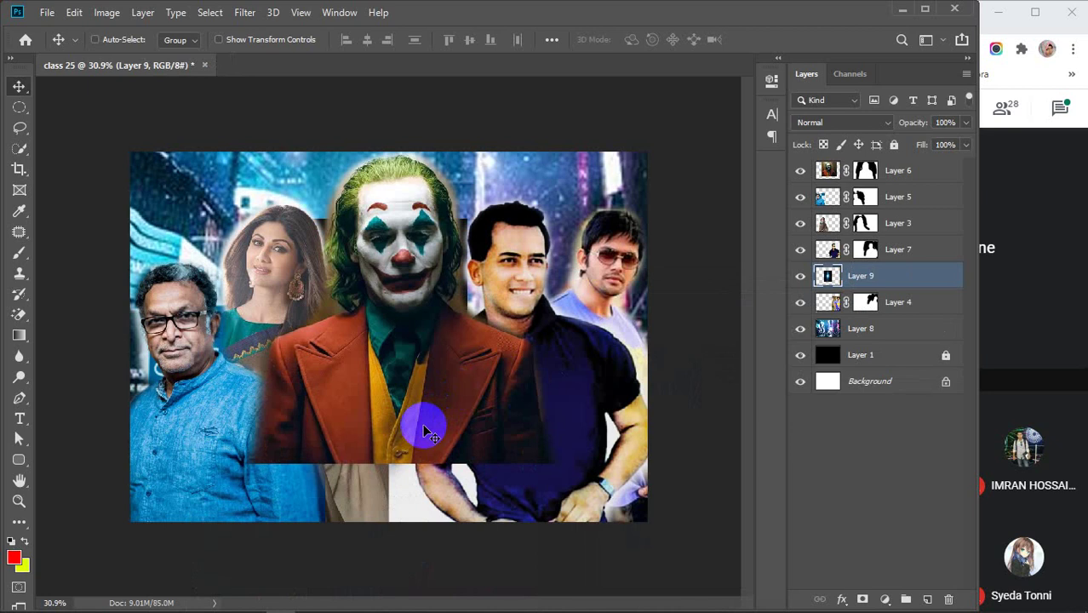
drag(907, 275, 893, 155)
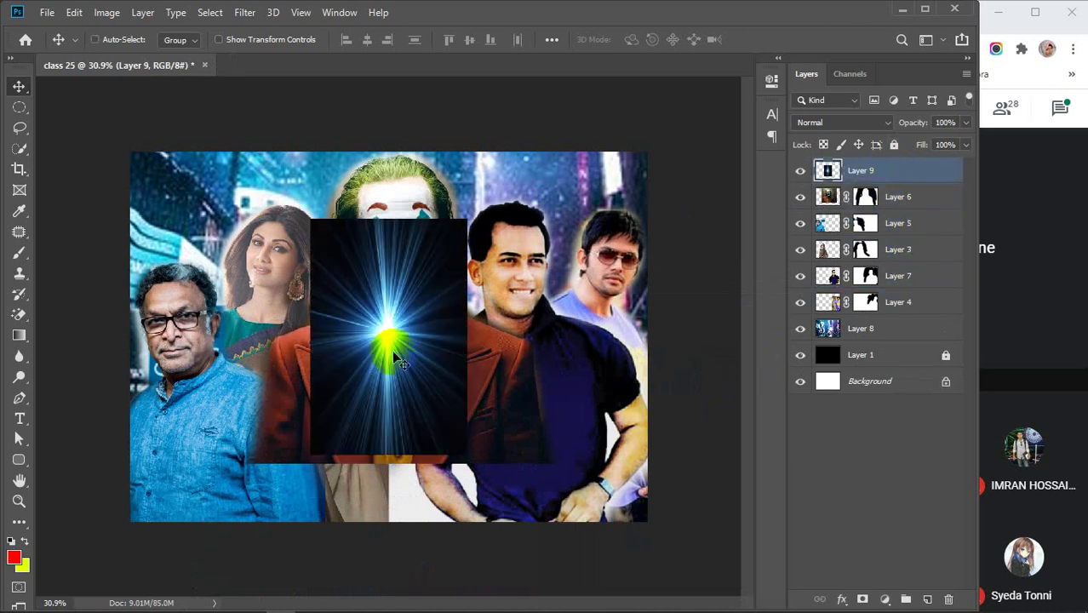
Rotate the light-burst image 90°, scale it to about 218.75% to span the canvas width, and centre it vertically over the poster.
key(ctrl+t)
drag(467, 220, 646, 405)
drag(308, 376, 132, 389)
drag(387, 328, 389, 408)
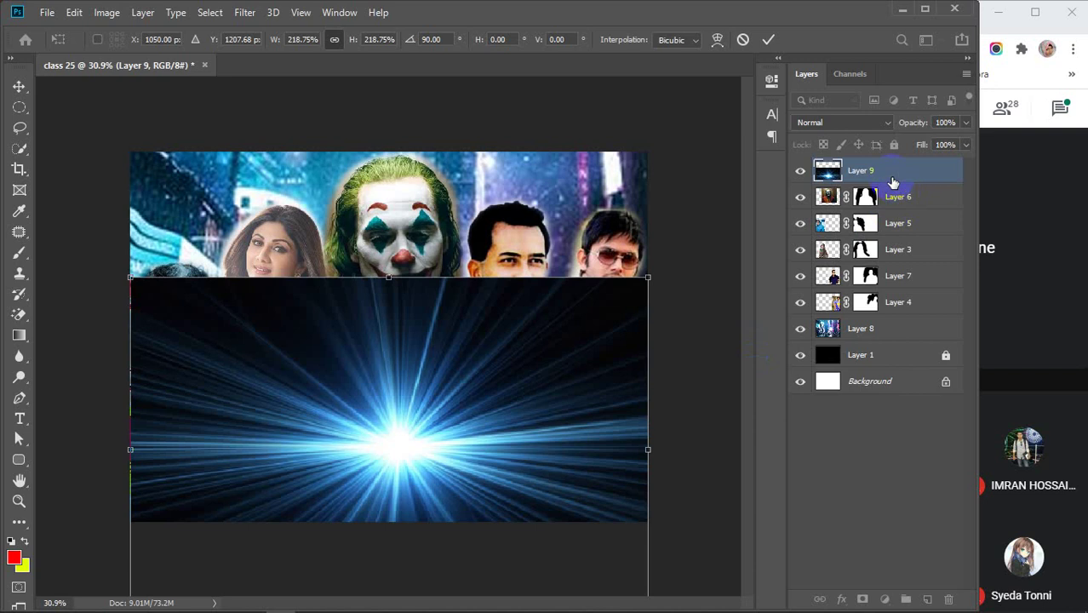
key(Return)
drag(530, 416, 470, 301)
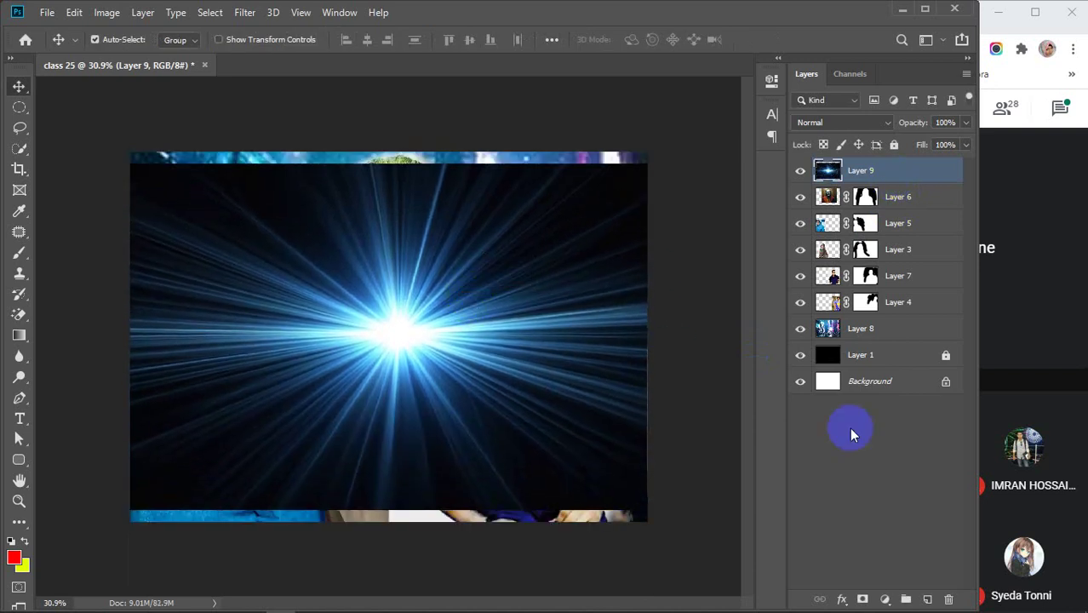
Add a layer mask to the light-burst layer and prepare a soft brush of size 500 with black as foreground colour.
click(862, 598)
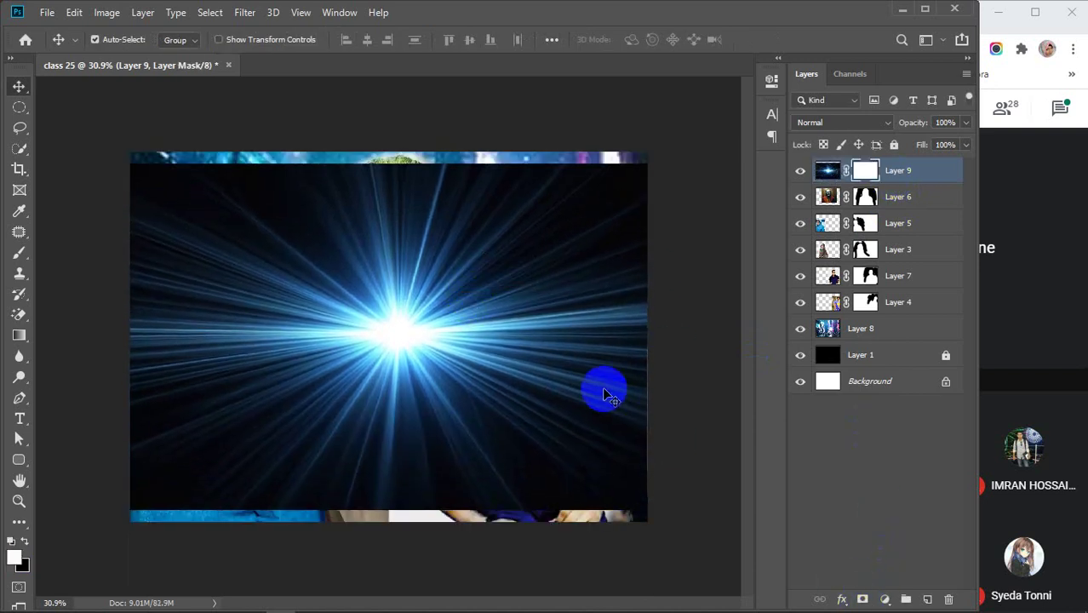
click(14, 252)
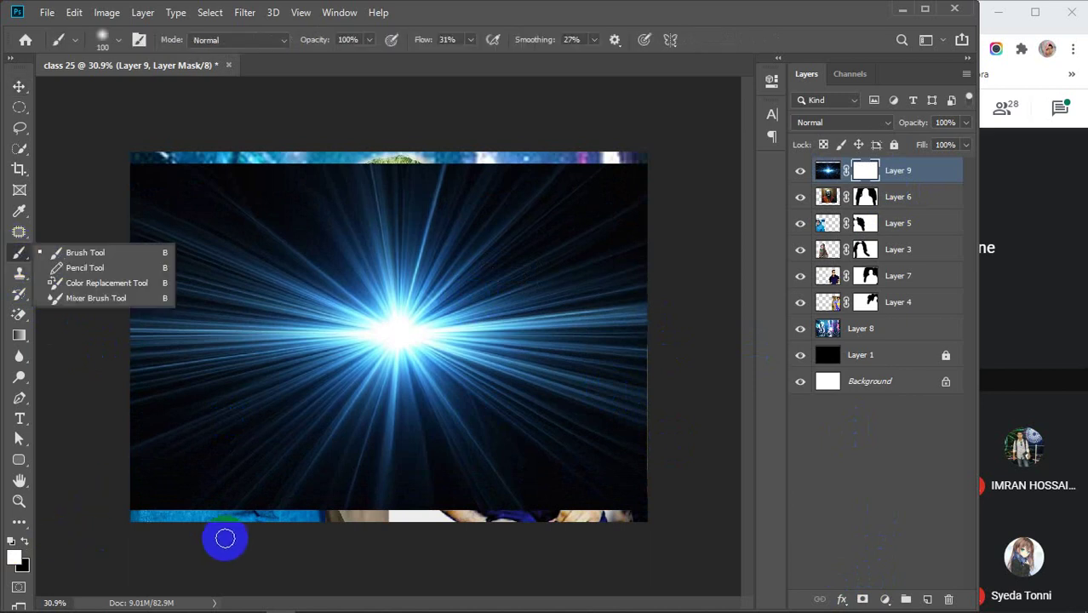
key(bracketright)
key(bracketright)
key(bracketright)
key(bracketright)
key(bracketright)
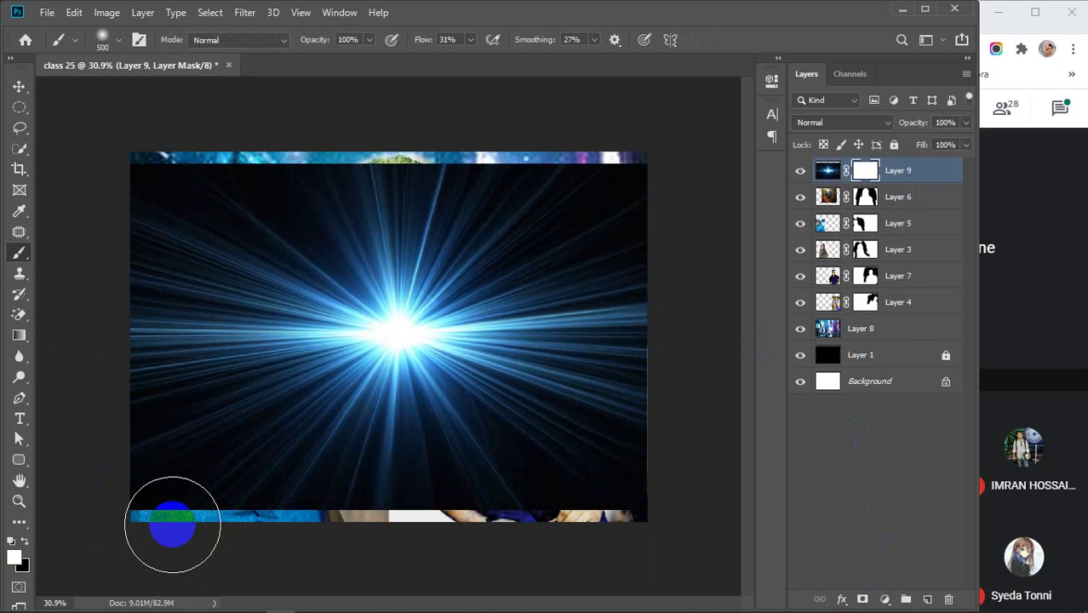
click(14, 557)
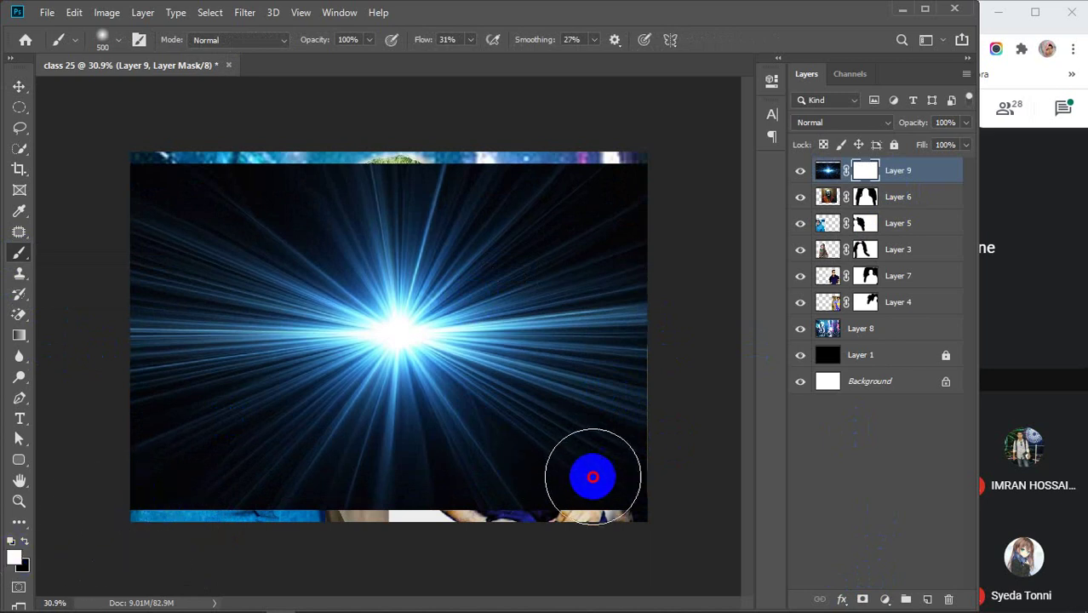
click(25, 541)
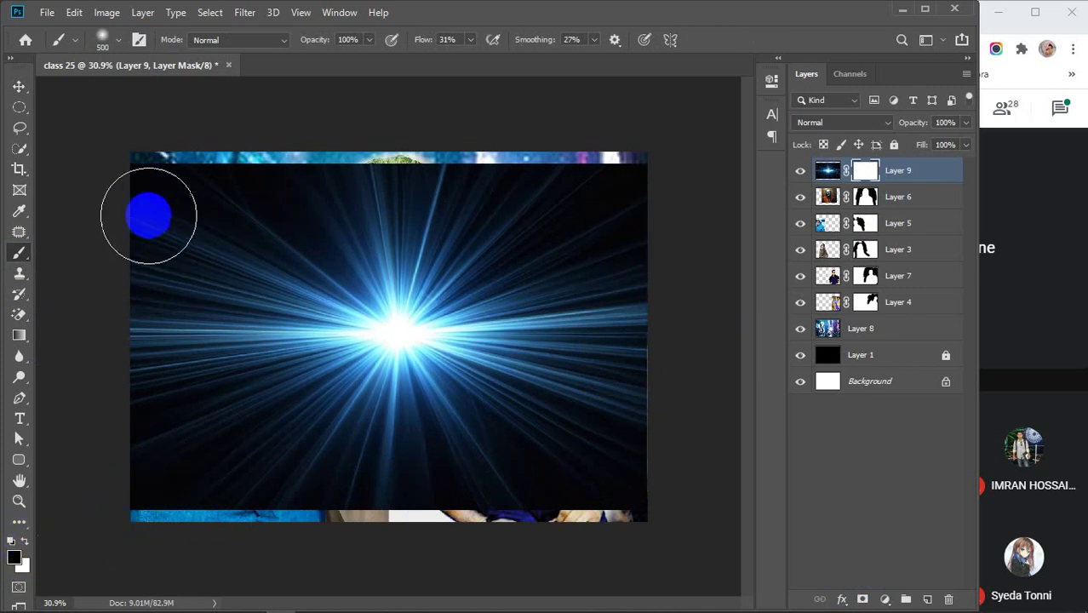
Paint the light-burst mask black across the upper half to uncover the faces, and soften the image's bottom edge.
drag(112, 190, 642, 186)
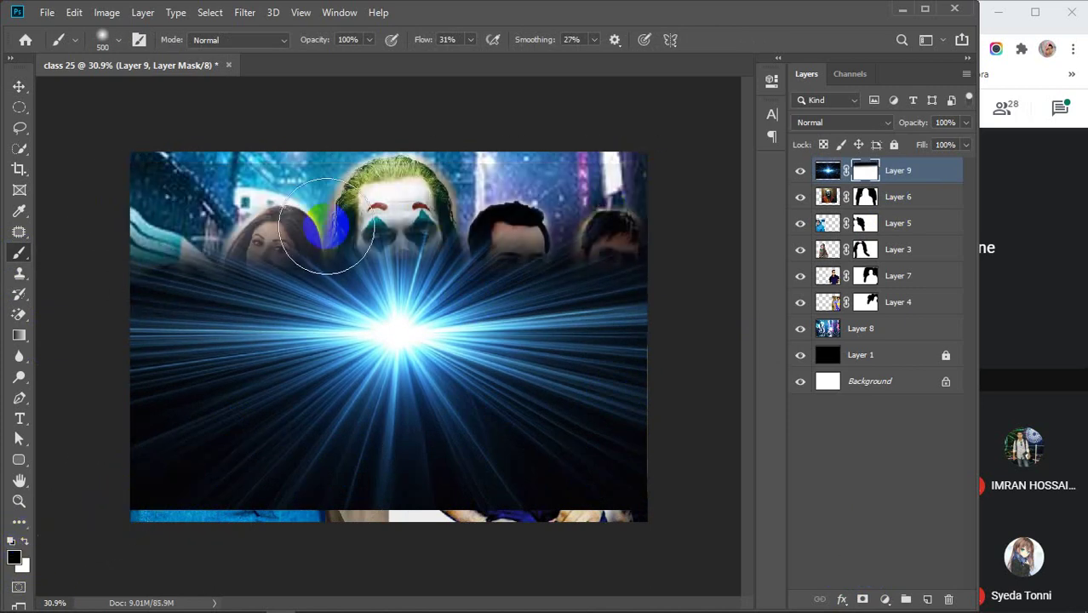
mouse_move(109, 272)
mouse_down()
mouse_move(575, 269)
mouse_move(668, 253)
mouse_up()
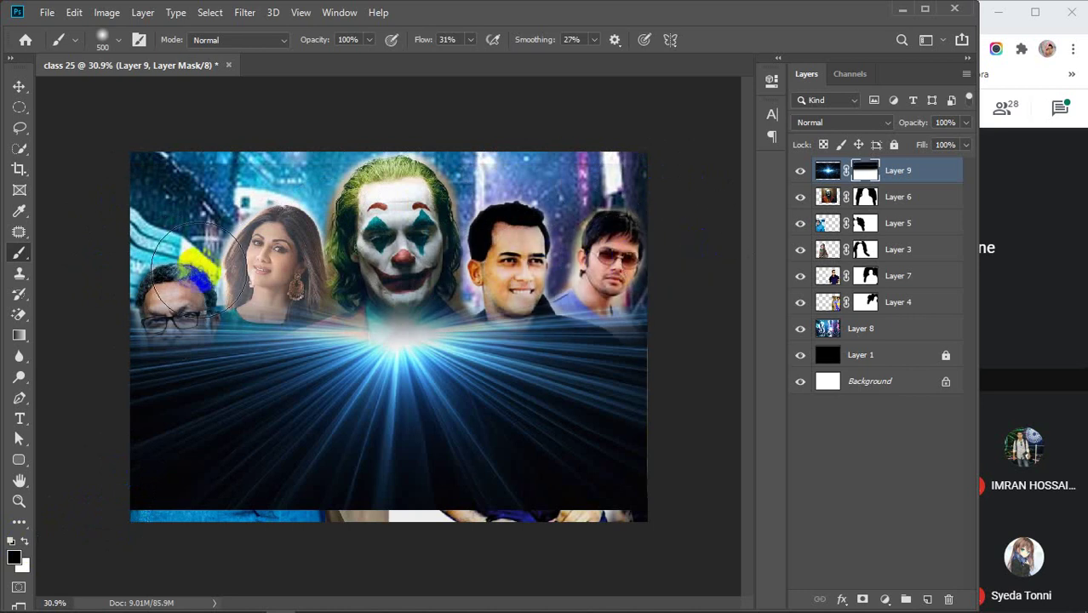
mouse_move(112, 283)
mouse_down()
mouse_move(105, 291)
mouse_move(174, 298)
mouse_move(374, 247)
mouse_move(544, 244)
mouse_move(489, 260)
mouse_move(683, 261)
mouse_up()
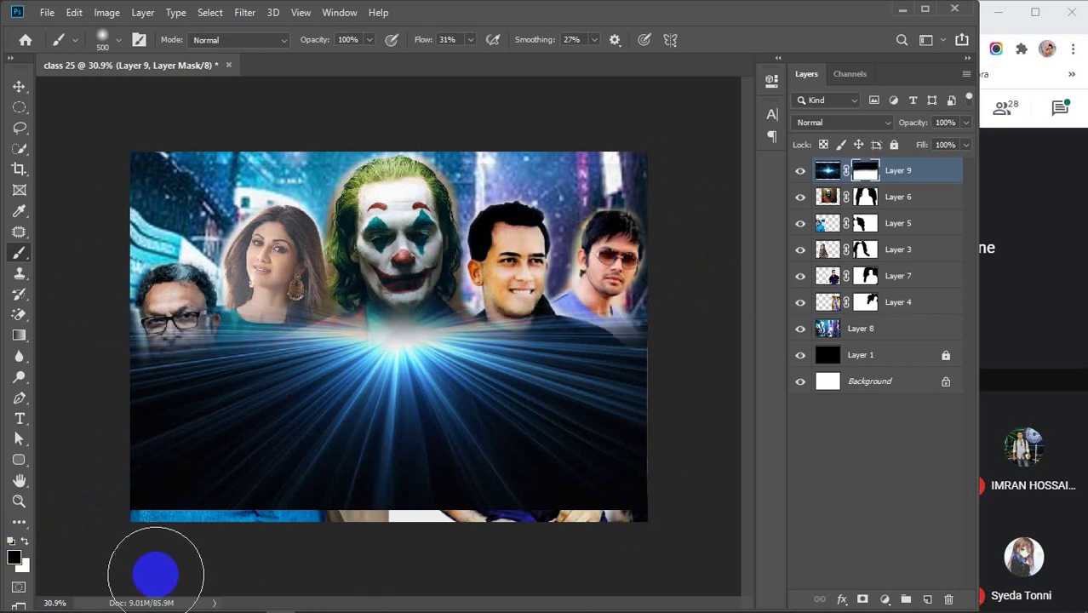
mouse_move(154, 565)
mouse_down()
mouse_move(131, 534)
mouse_move(250, 545)
mouse_move(595, 540)
mouse_move(192, 597)
mouse_move(132, 551)
mouse_move(604, 570)
mouse_move(604, 583)
mouse_up()
Shift the masked light burst down to the lower part of the poster and brush away more of its upper edge.
key(v)
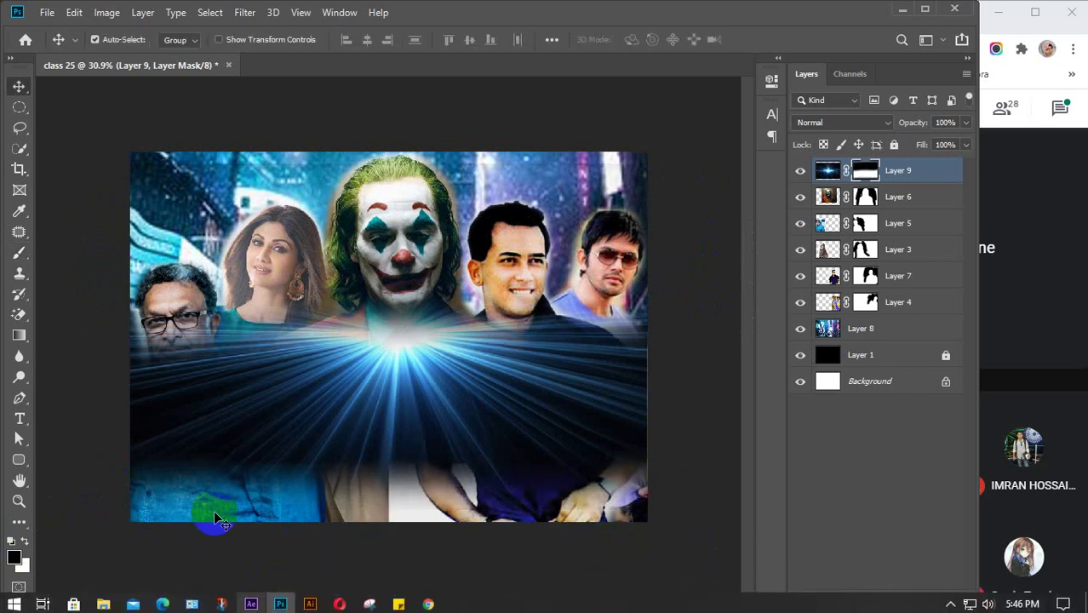
drag(364, 427, 362, 458)
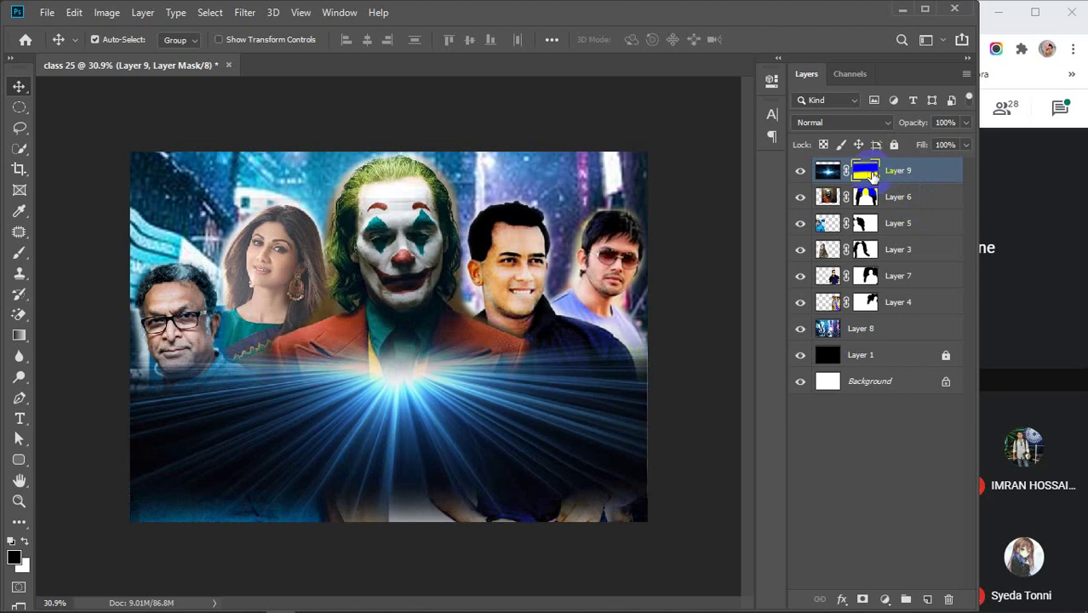
click(198, 339)
click(85, 253)
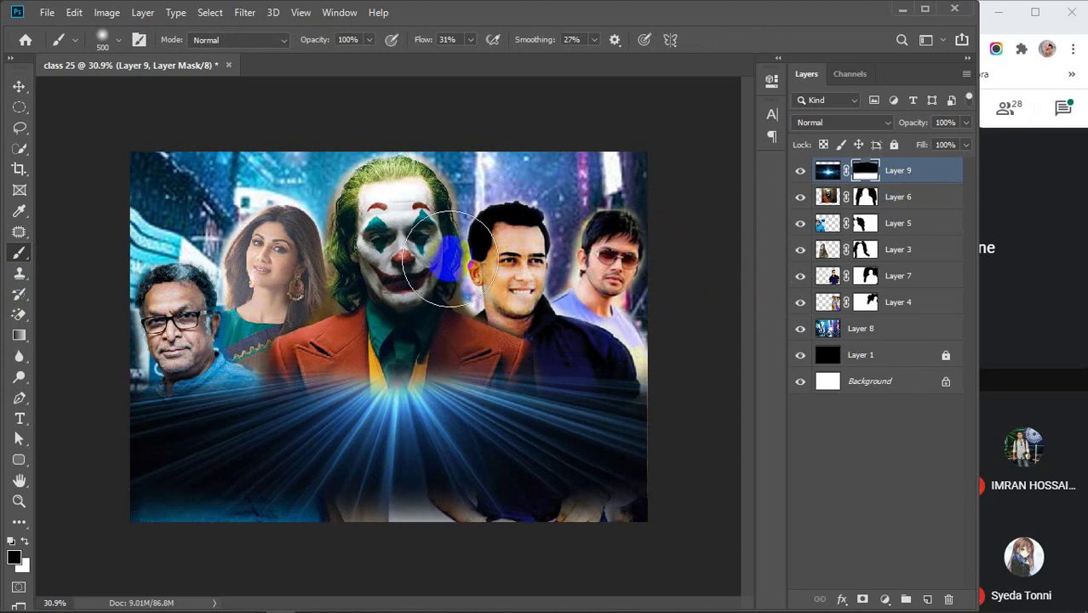
click(366, 220)
click(19, 86)
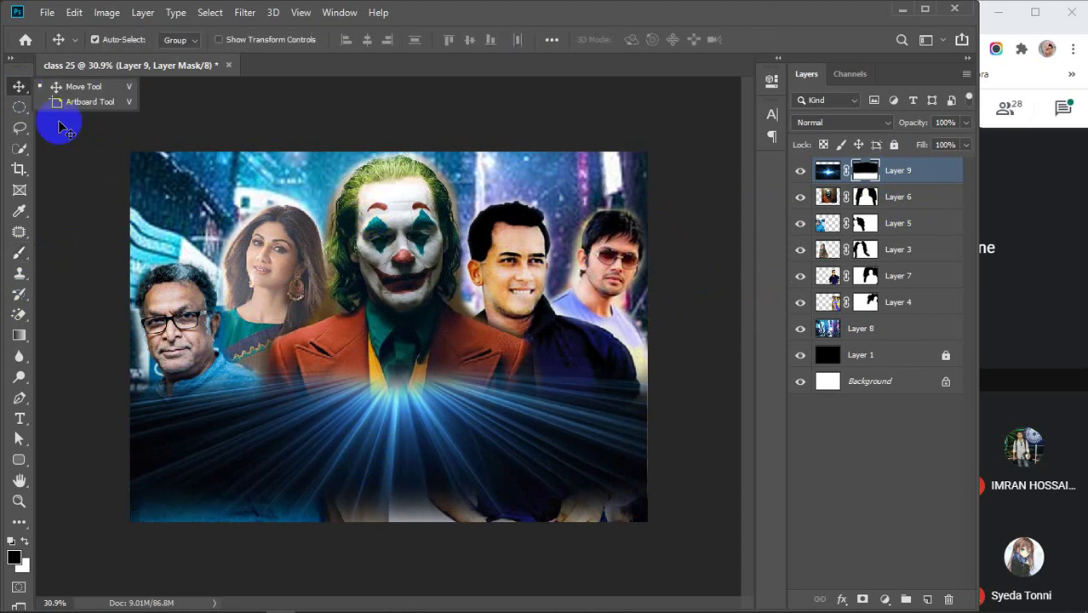
drag(378, 412, 376, 439)
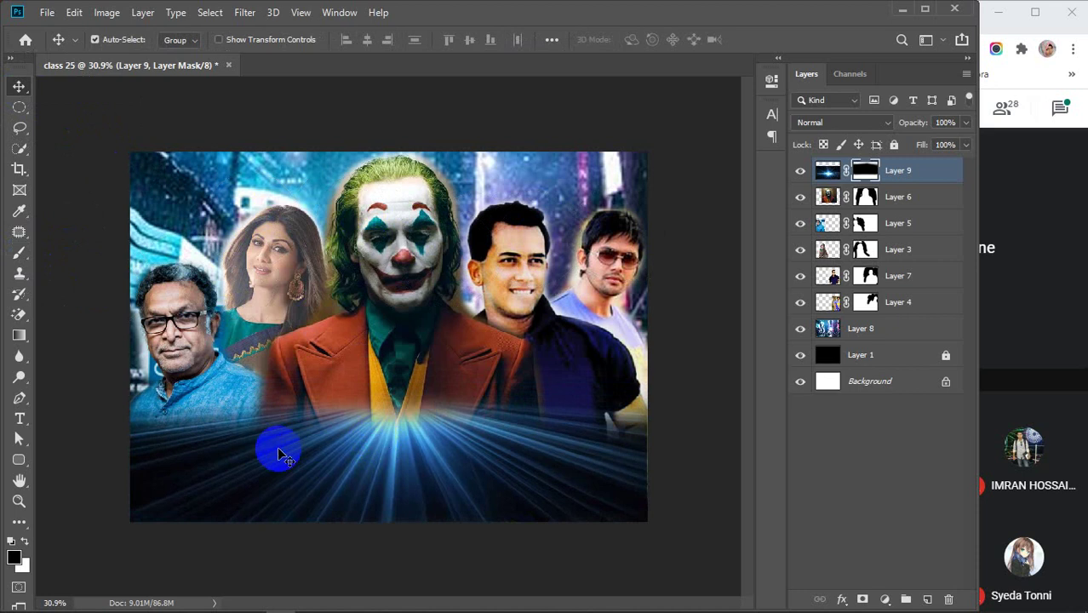
Preview blending modes such as Linear Light on the light-burst layer, keeping Normal.
click(865, 170)
click(919, 171)
click(866, 123)
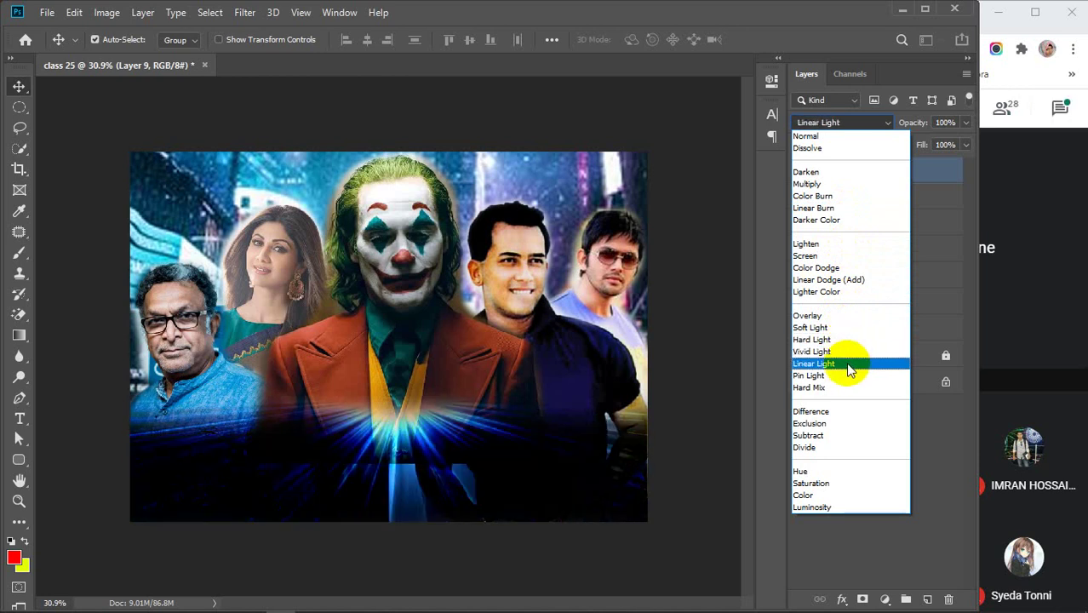
click(690, 107)
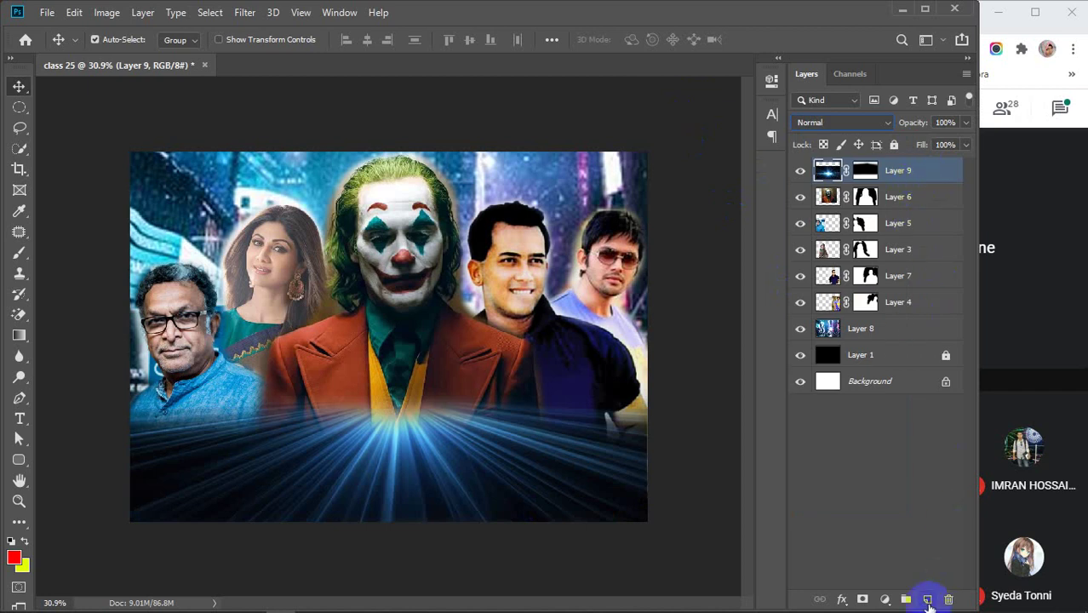
On a new layer, select a full-width rectangle over the poster's lower quarter, fill it with black and clear the selection.
click(927, 599)
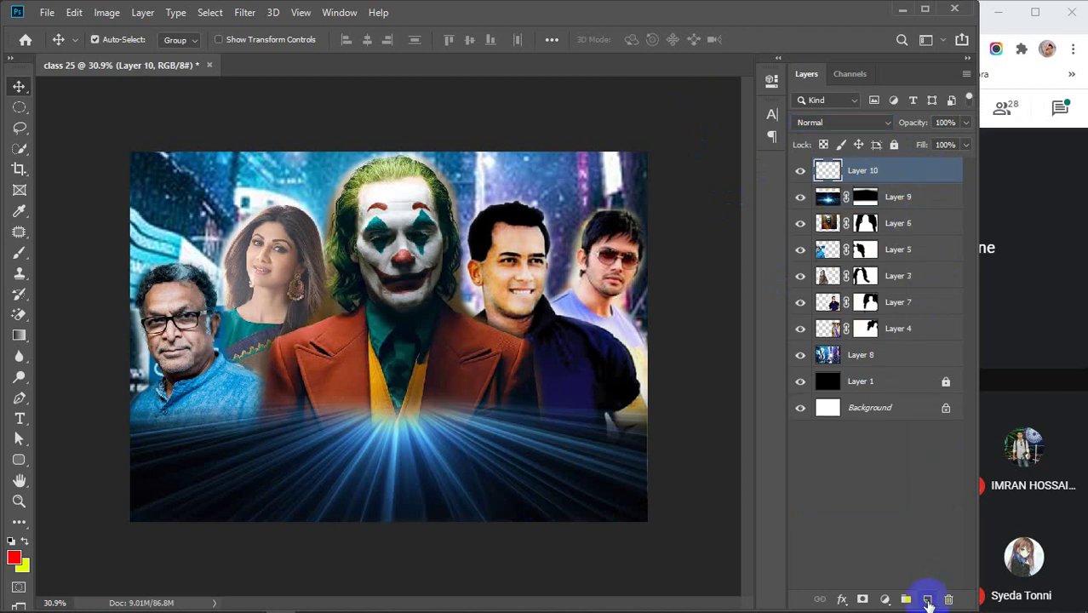
right_click(18, 107)
click(64, 109)
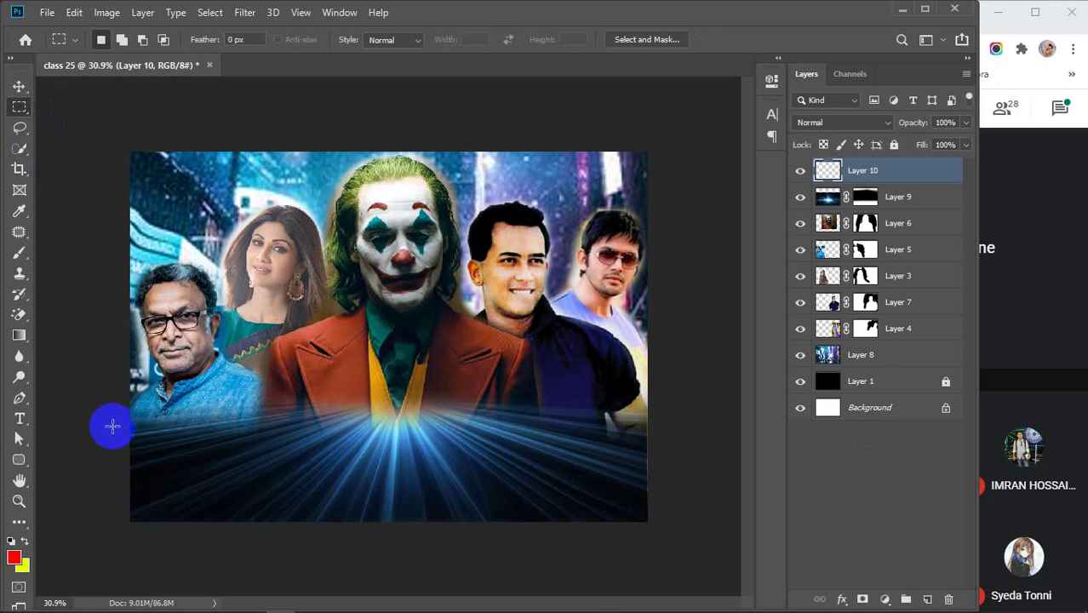
drag(112, 423, 658, 534)
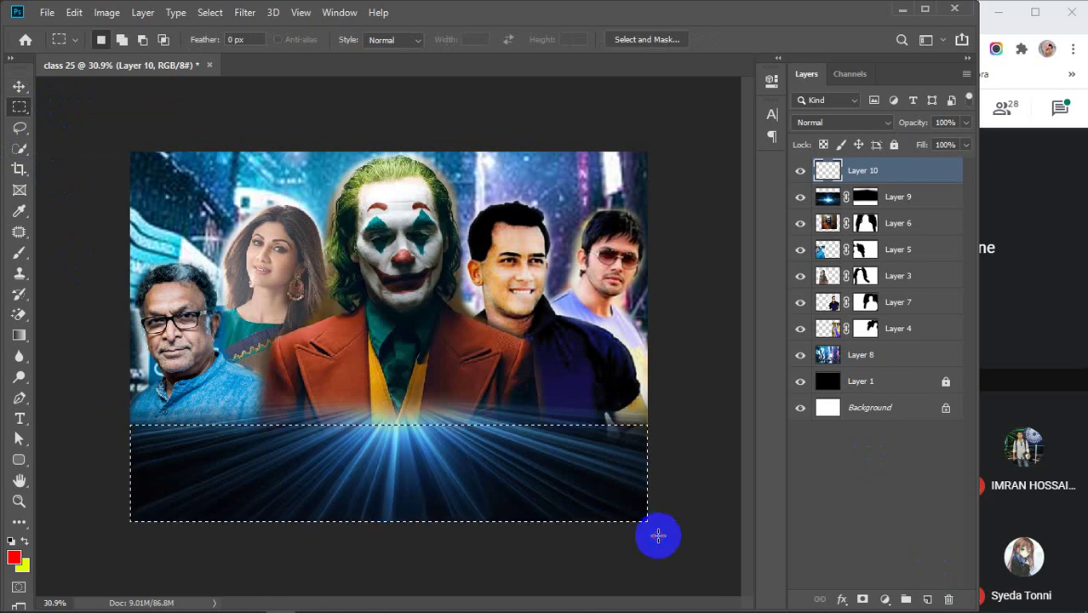
click(13, 541)
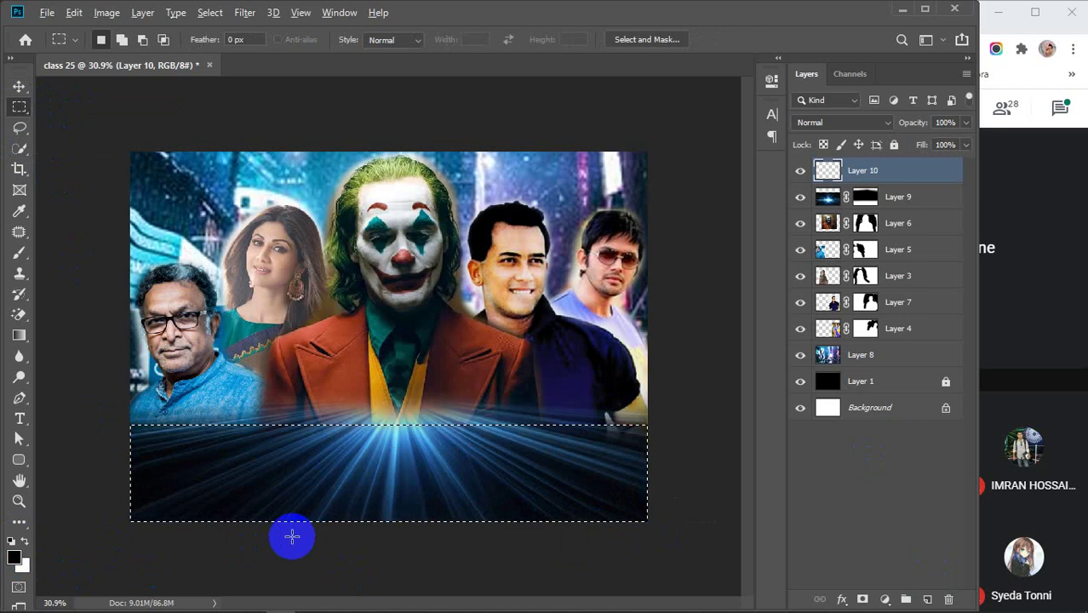
key(alt+BackSpace)
click(282, 495)
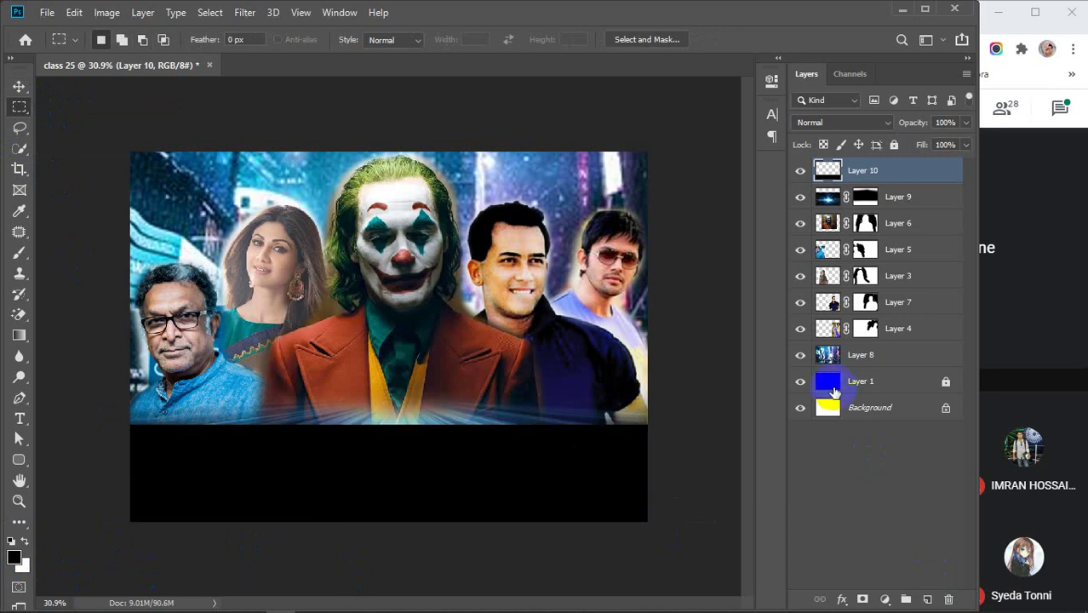
Preview Soft Light blending on the black rectangle layer, leave it at Normal and hide the layer.
click(883, 123)
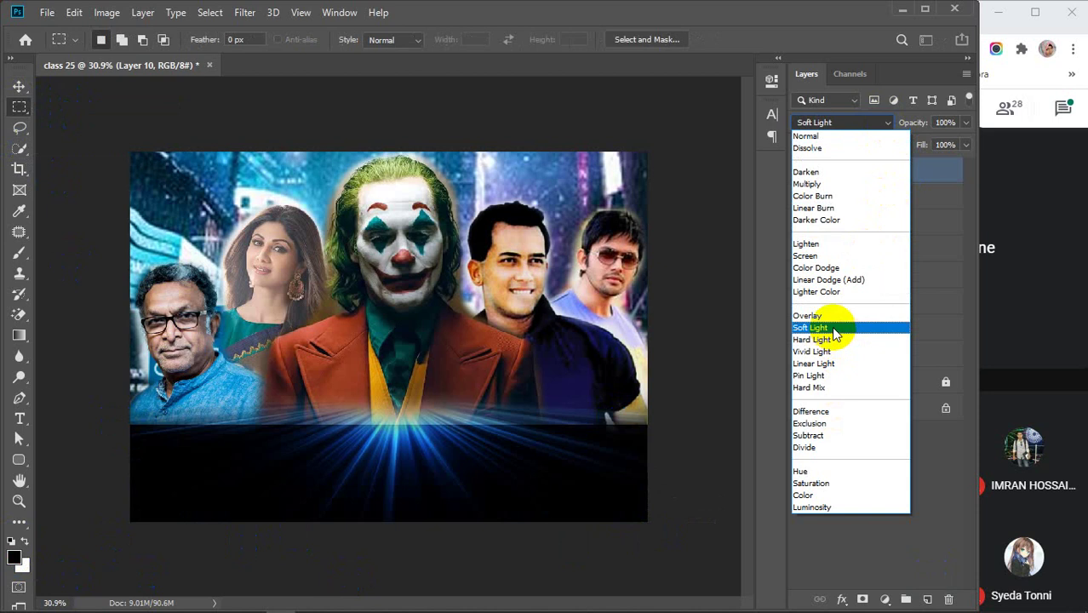
click(716, 166)
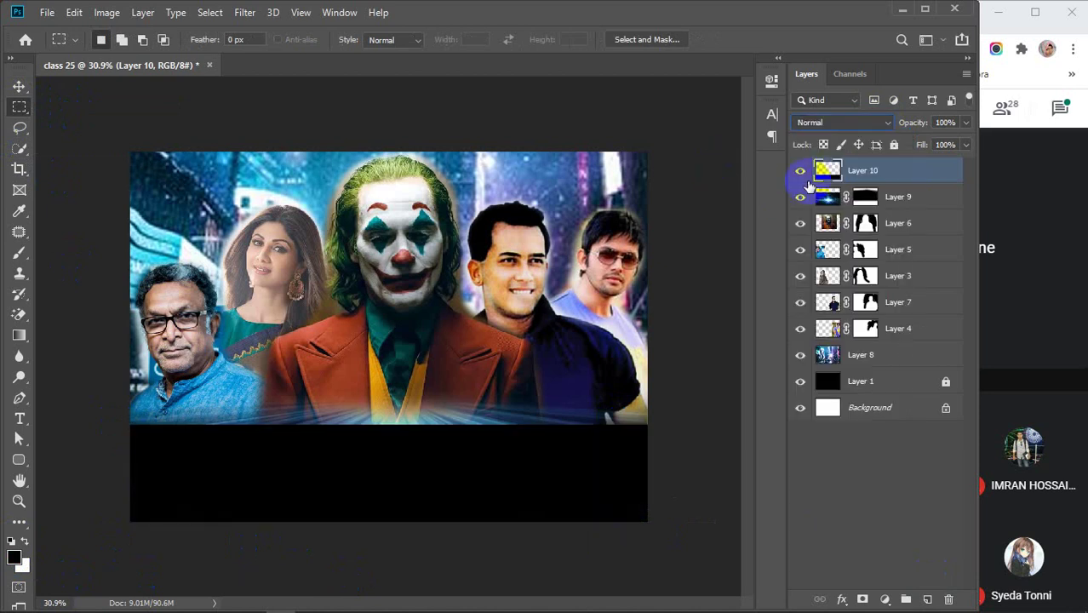
click(800, 172)
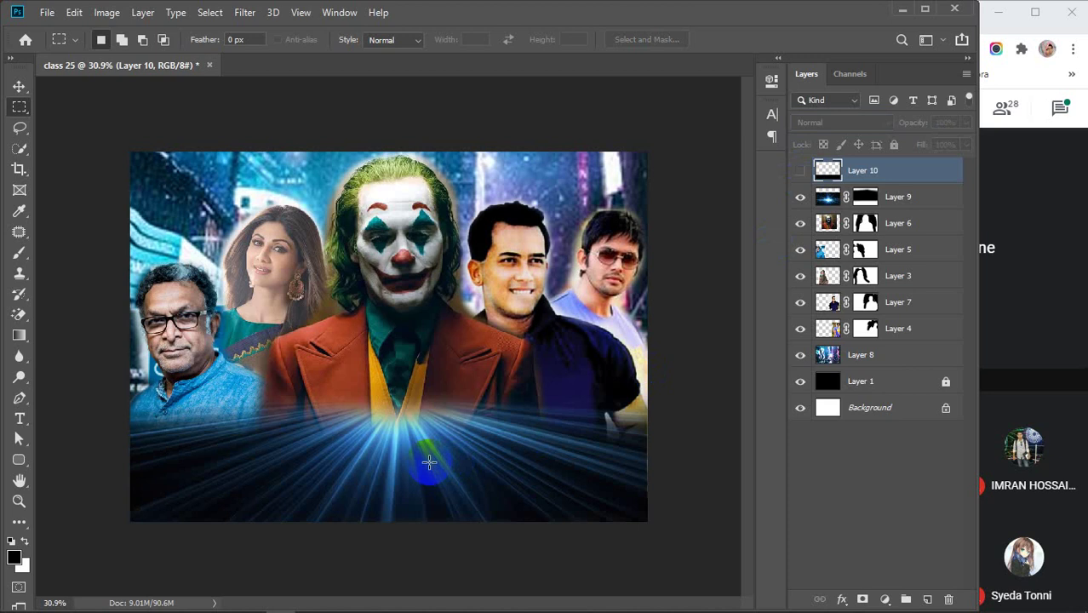
Hide the light-burst layer, show the black rectangle layer and stretch the rectangle upward to about 154% height at unchanged width.
click(800, 197)
click(800, 171)
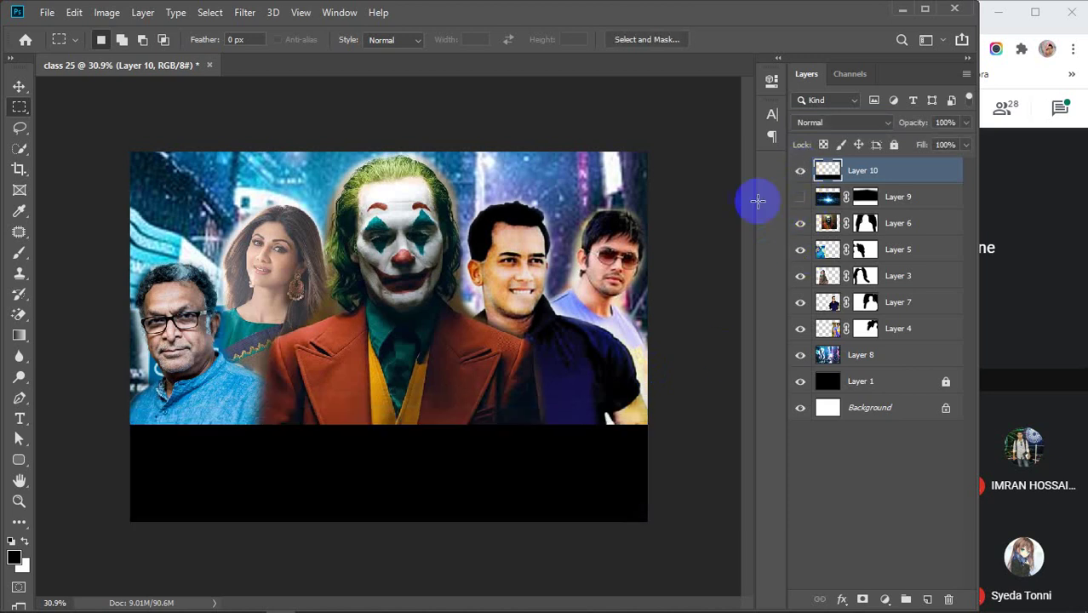
key(v)
key(alt+v)
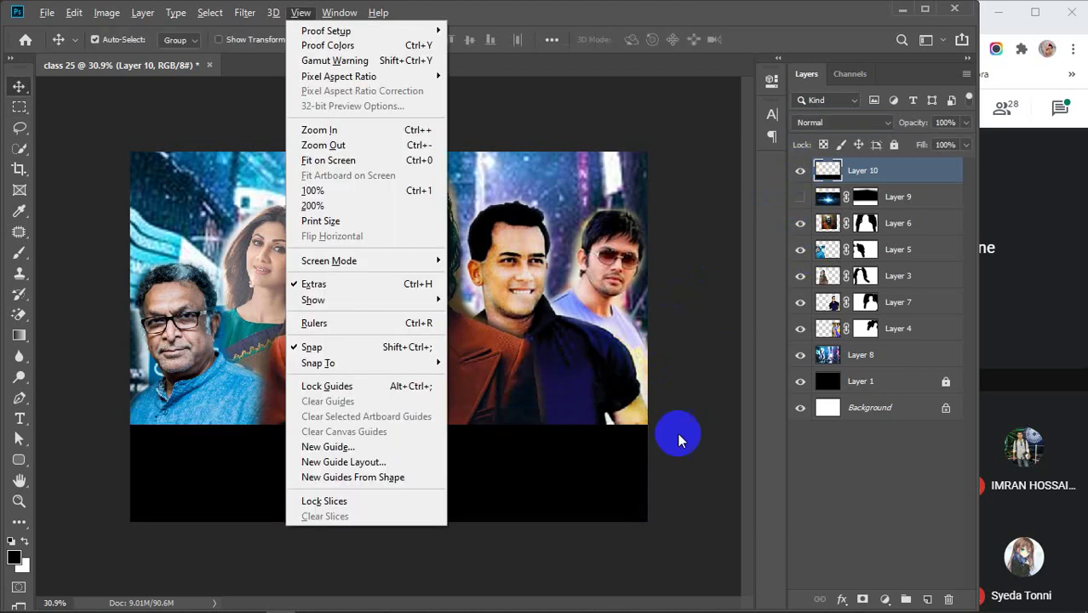
click(891, 174)
click(549, 399)
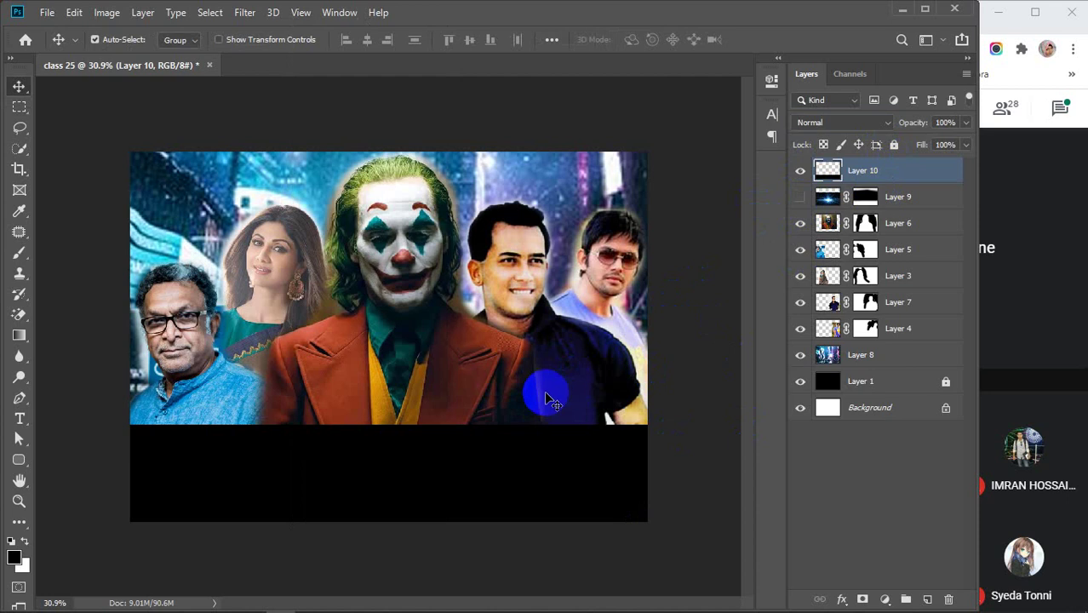
key(ctrl+t)
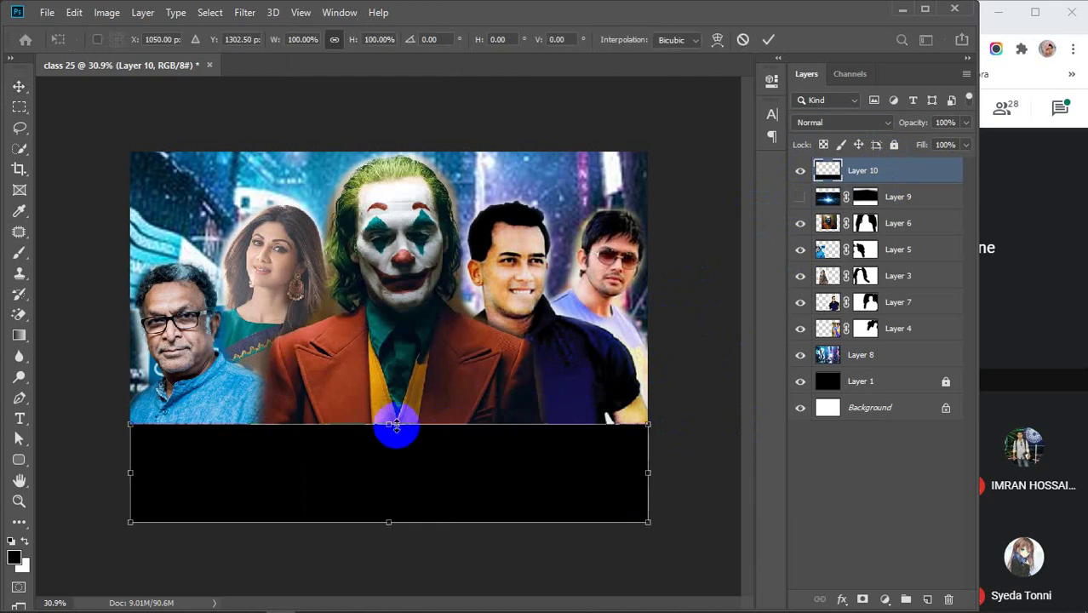
drag(389, 424, 389, 415)
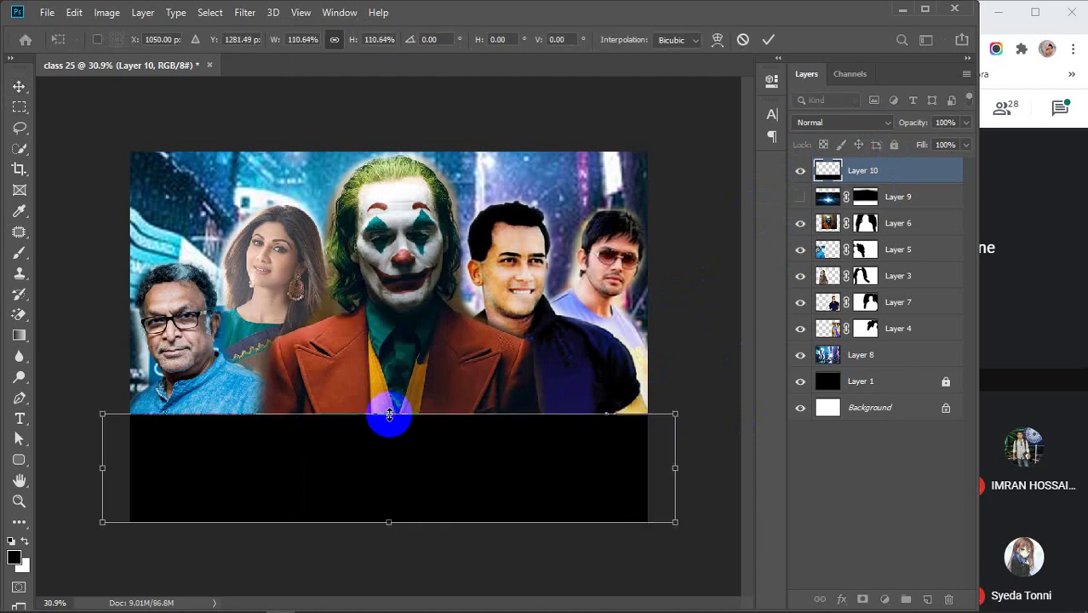
key(ctrl+z)
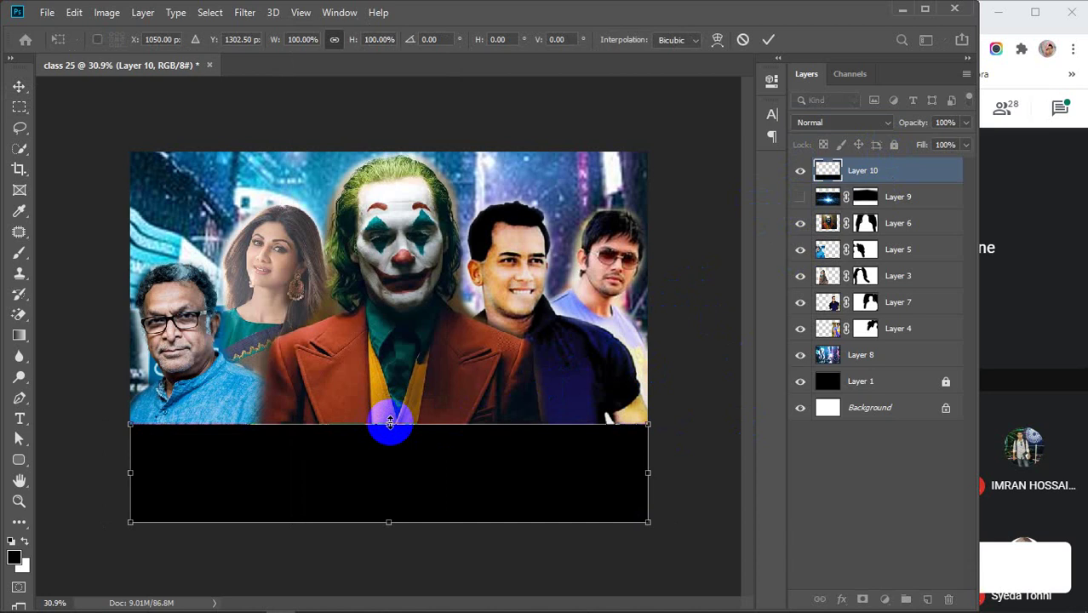
drag(389, 424, 383, 372)
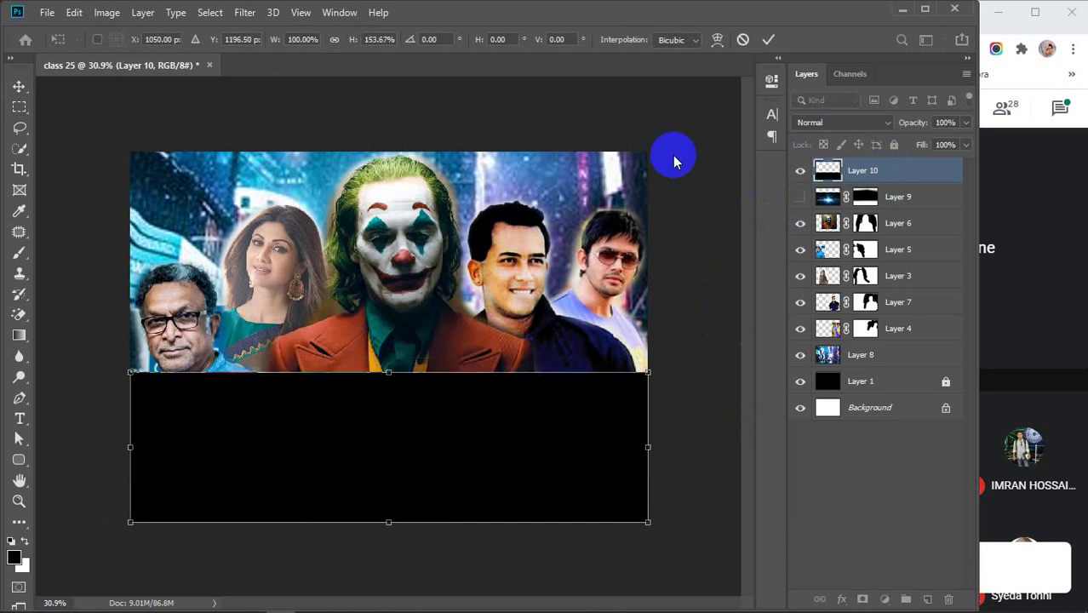
click(767, 40)
Add a layer mask to the black rectangle layer and set the brush's smoothing and flow to 100%.
click(862, 599)
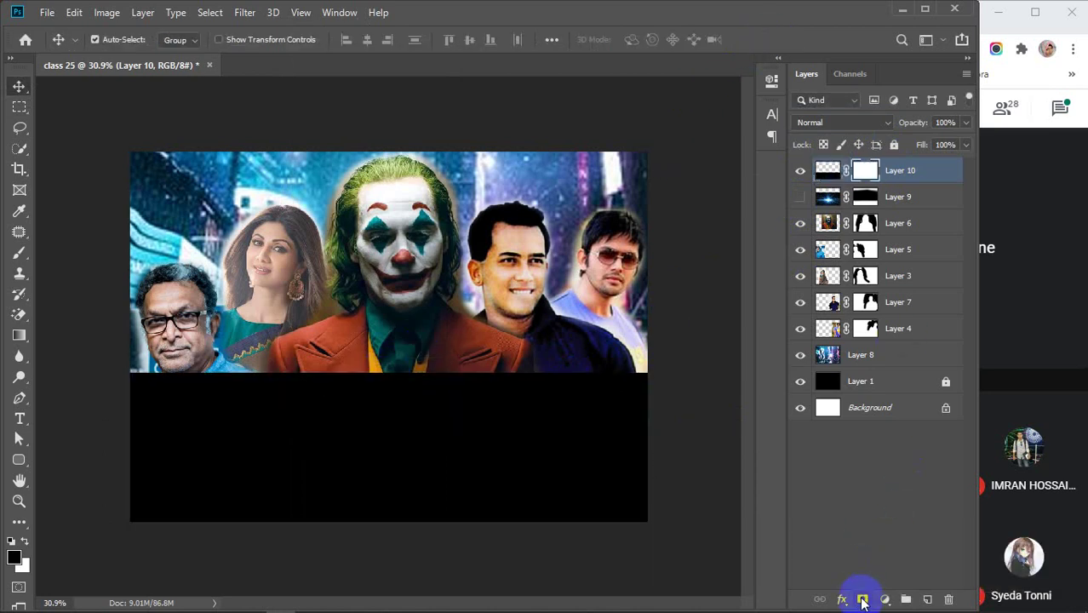
click(19, 252)
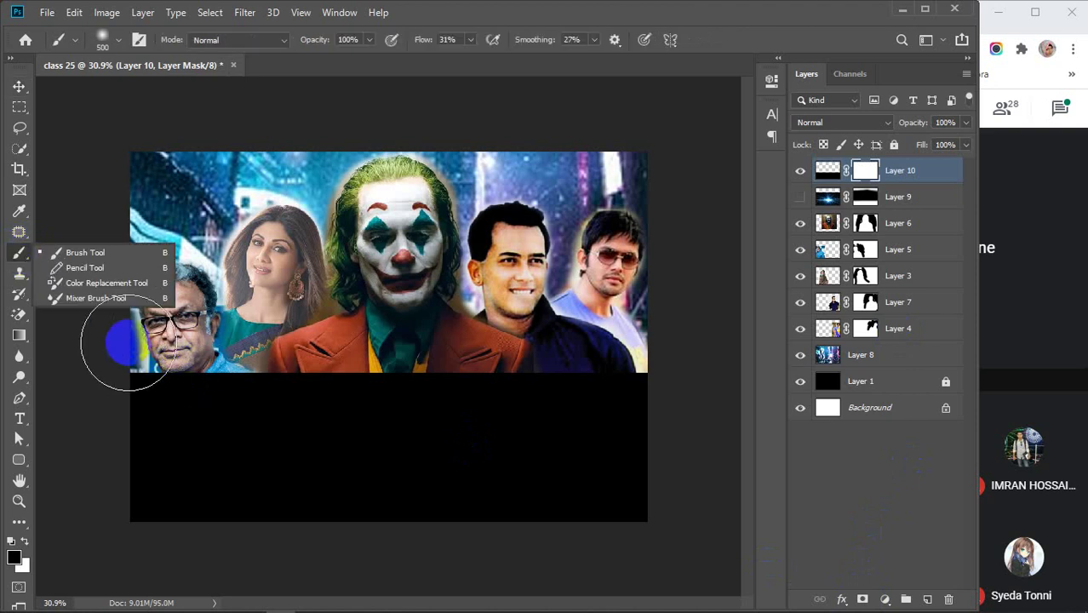
mouse_move(133, 341)
mouse_down()
mouse_move(189, 345)
mouse_move(330, 322)
mouse_move(600, 324)
mouse_up()
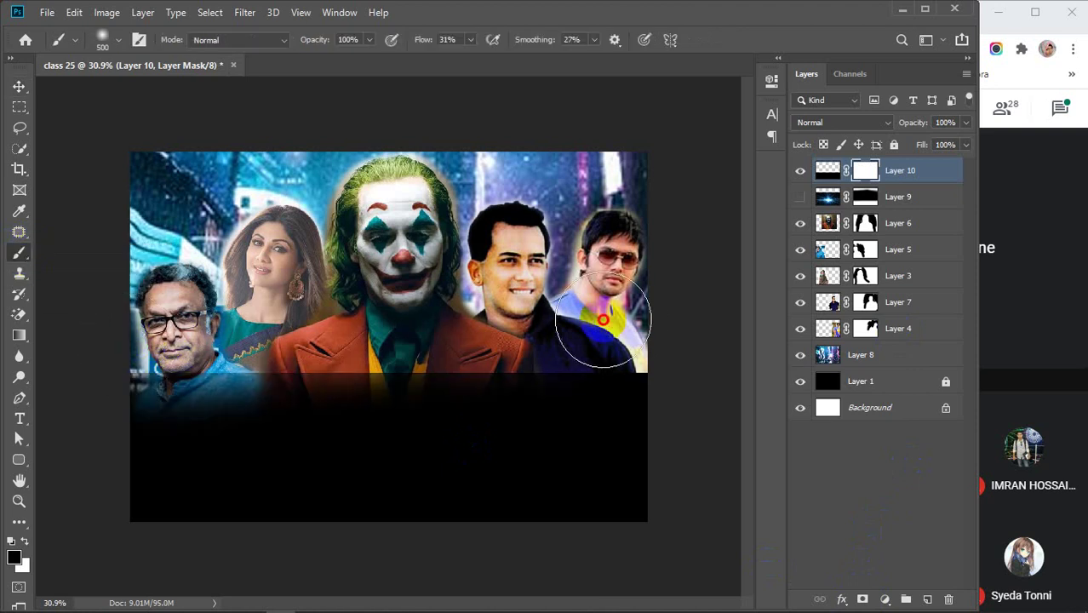
key(ctrl+z)
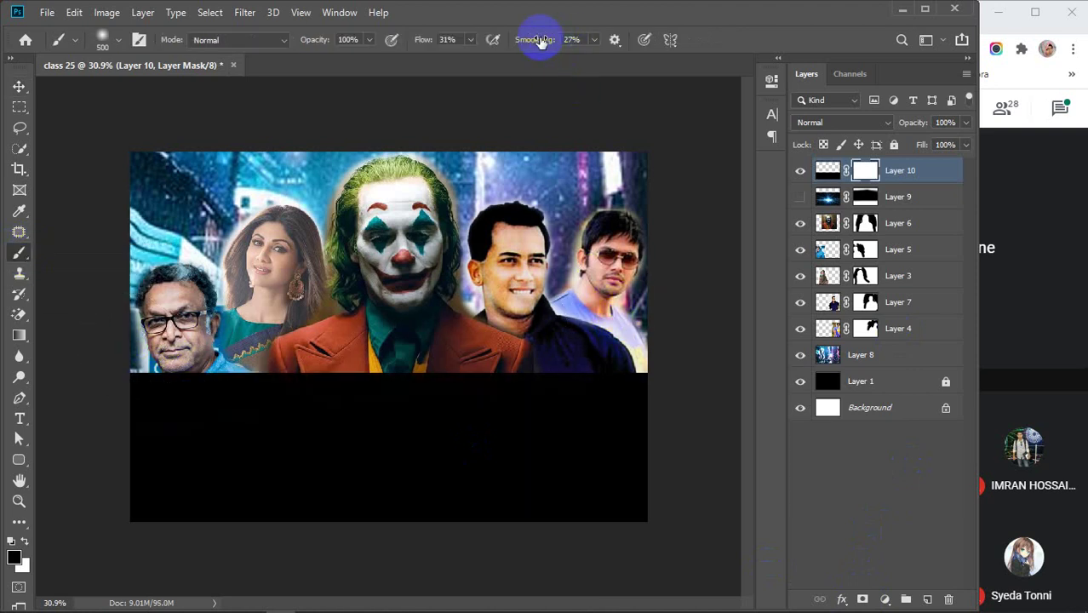
drag(538, 39, 707, 34)
drag(451, 50, 501, 39)
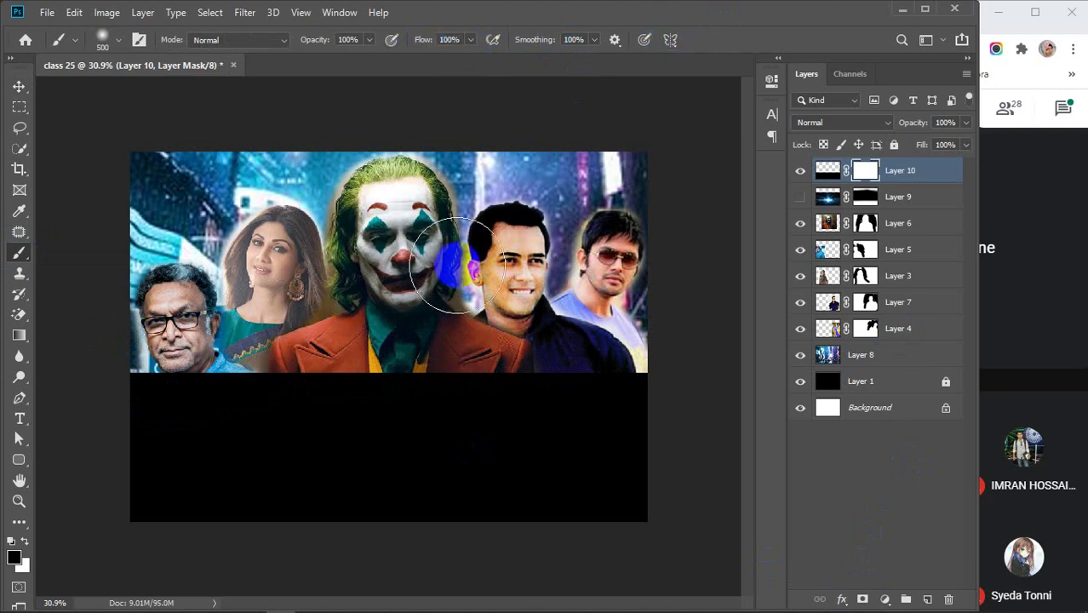
click(449, 268)
Paint black on the rectangle's layer mask with a soft 250 px brush to fade the strip's upper edge across the poster.
key(m)
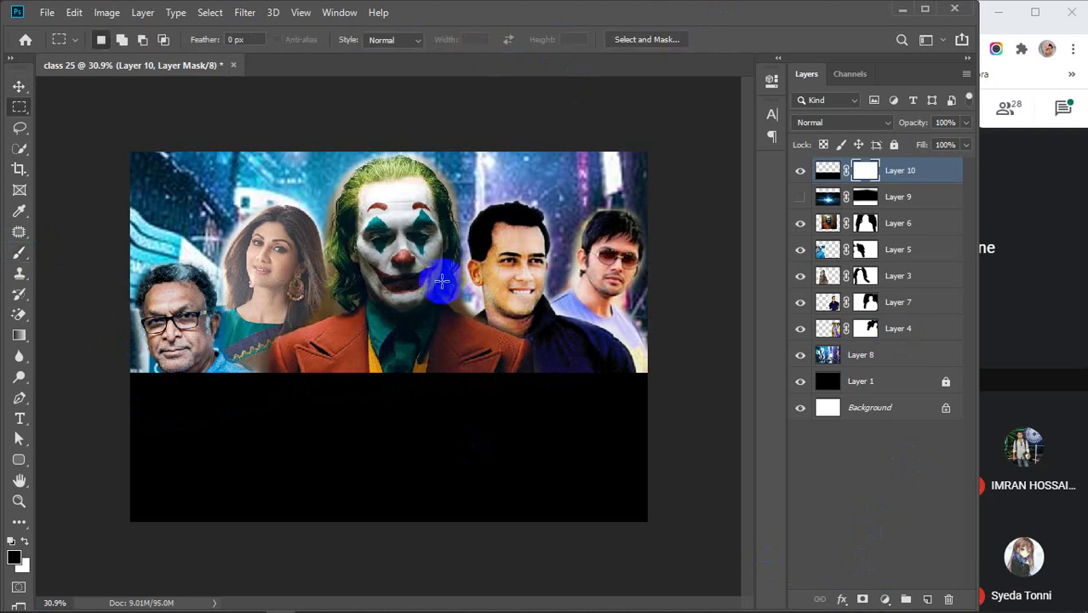
click(865, 170)
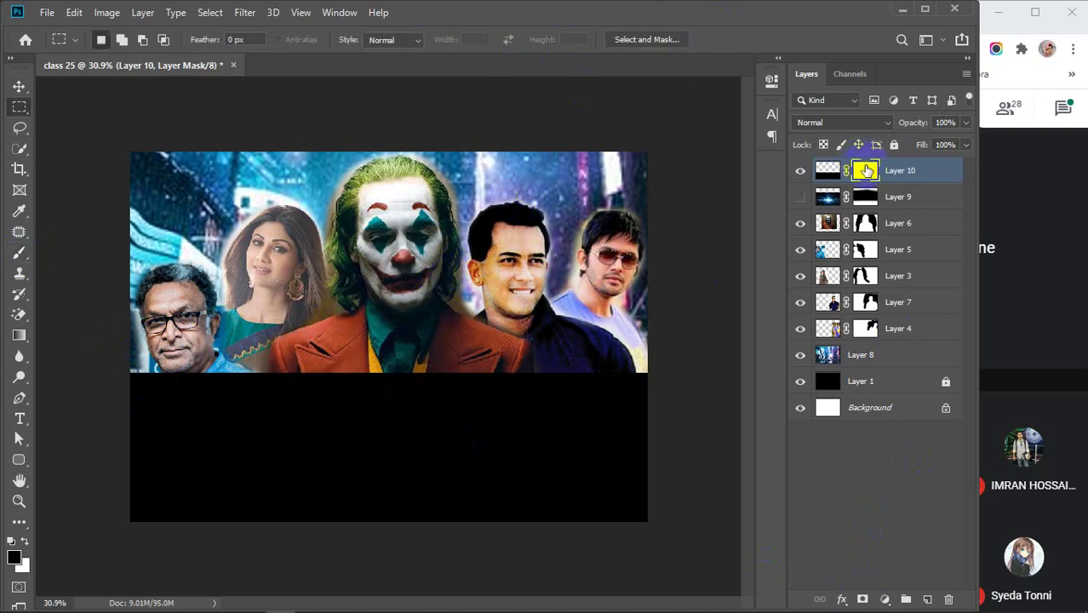
click(19, 252)
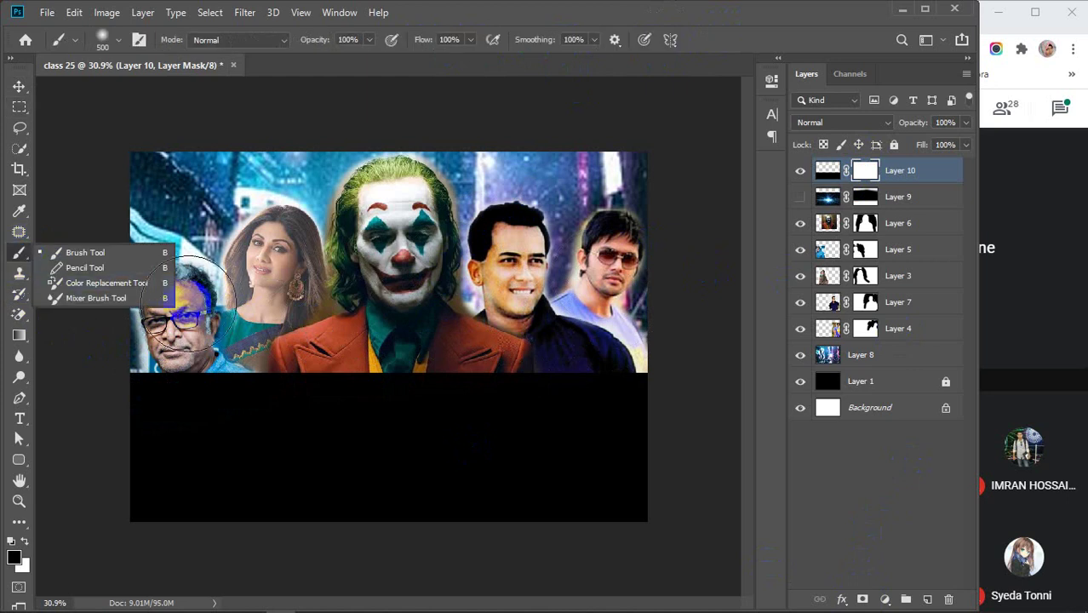
key(bracketleft)
key(bracketleft)
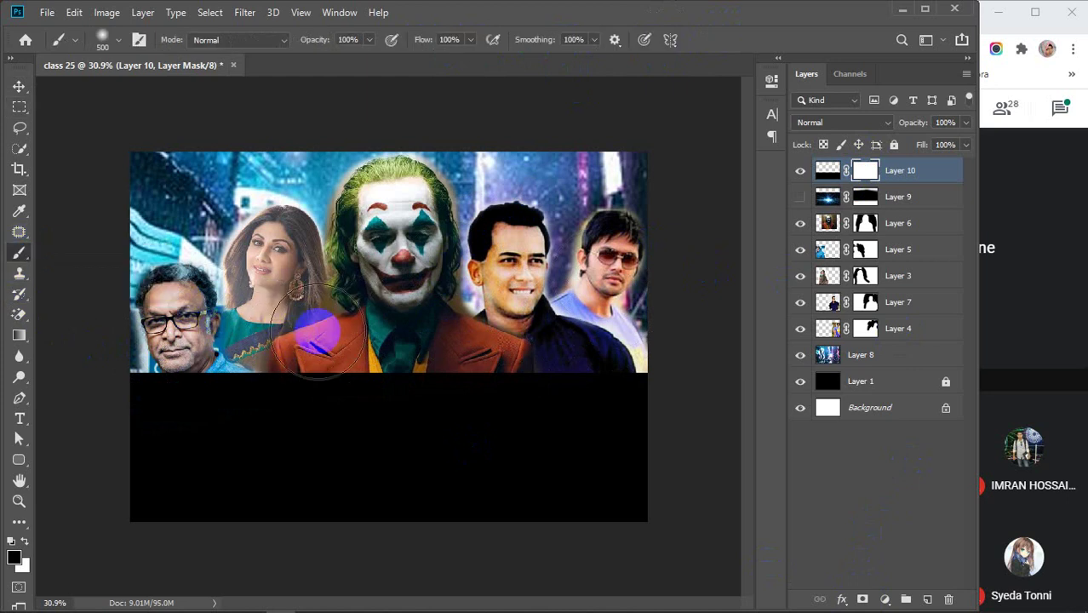
key(bracketleft)
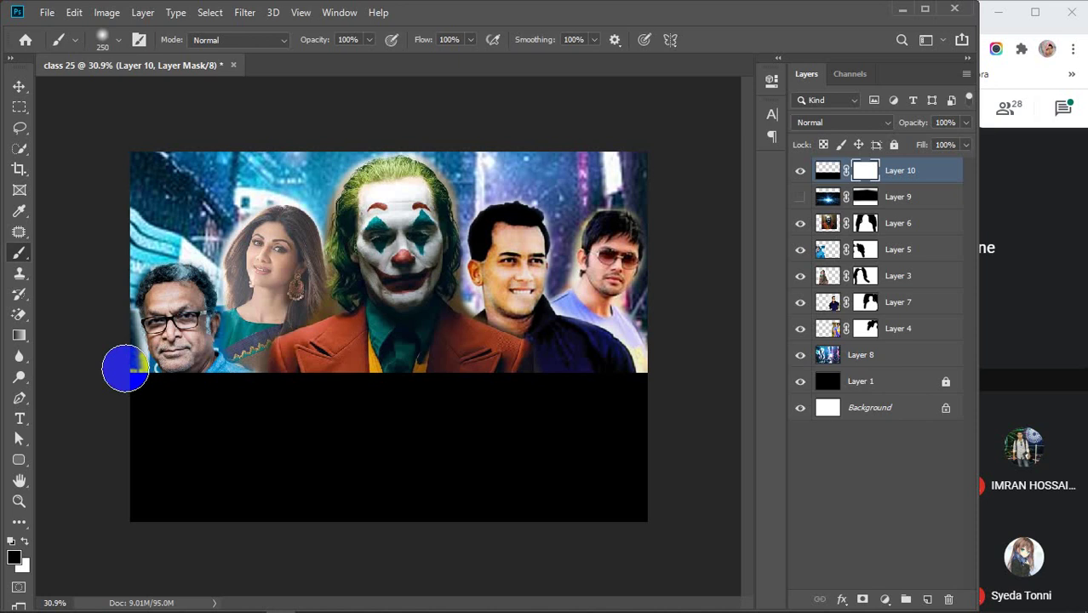
mouse_move(125, 368)
mouse_down()
mouse_move(680, 360)
mouse_move(491, 346)
mouse_up()
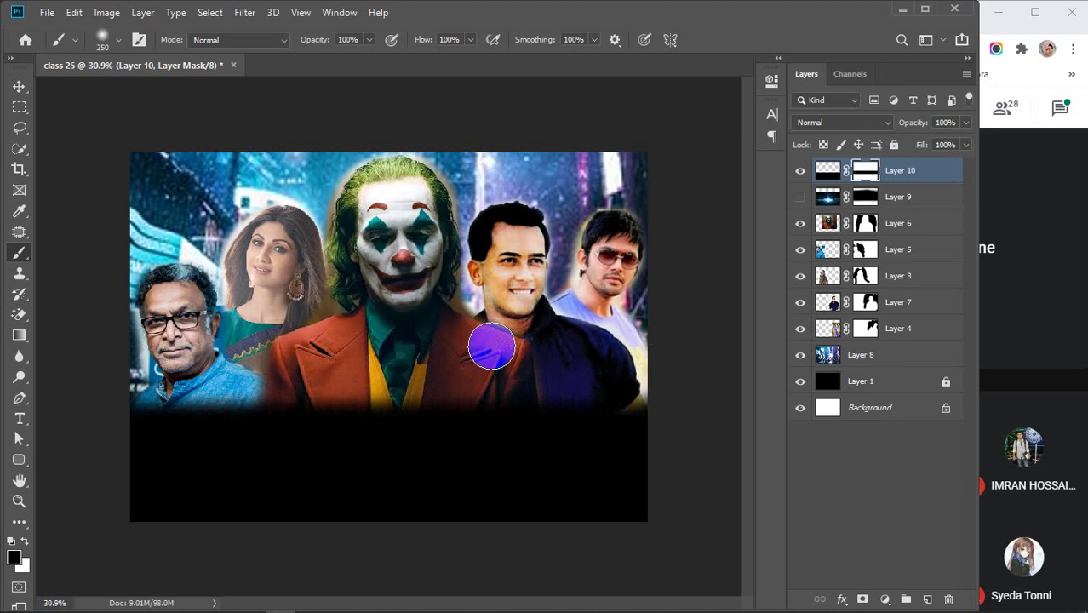
Show the light-burst layer and set the black rectangle layer's blending mode to Screen.
click(800, 197)
click(945, 170)
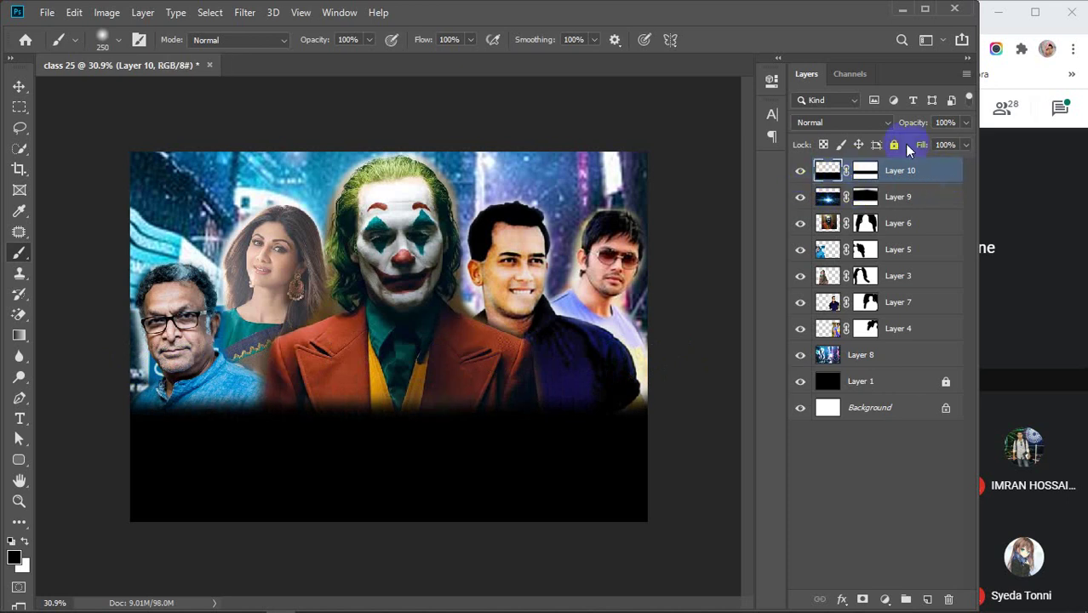
click(883, 123)
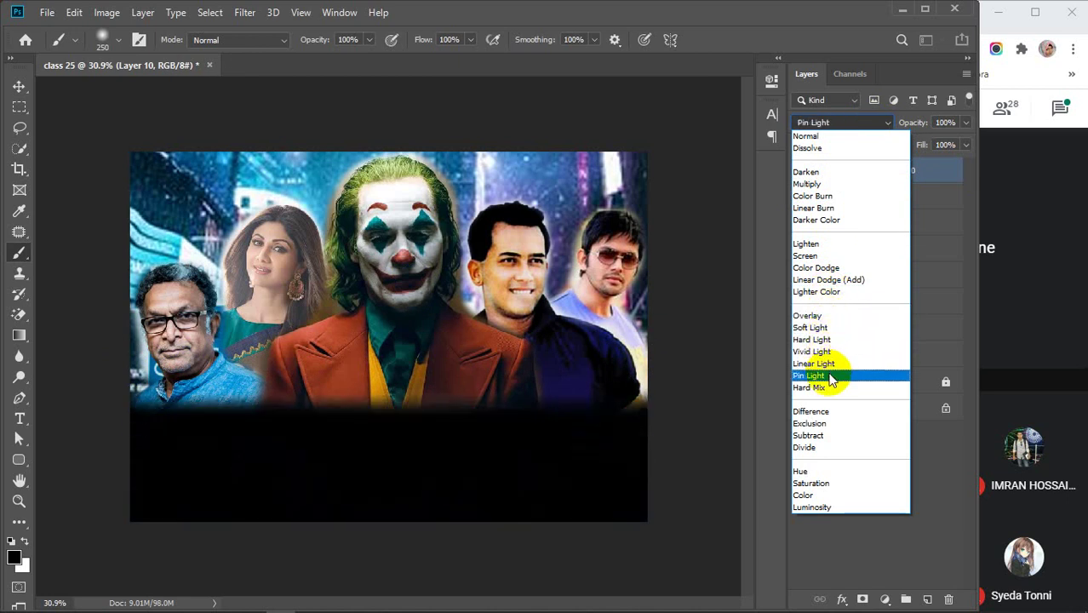
click(820, 256)
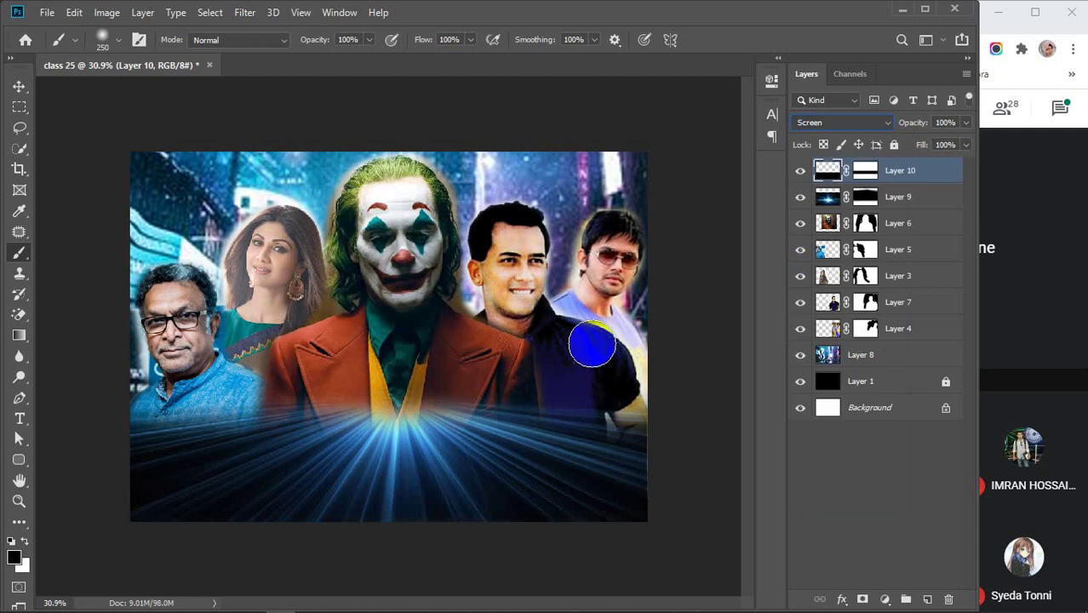
Preview blending modes such as Exclusion on the light-burst layer, keeping Normal.
click(925, 200)
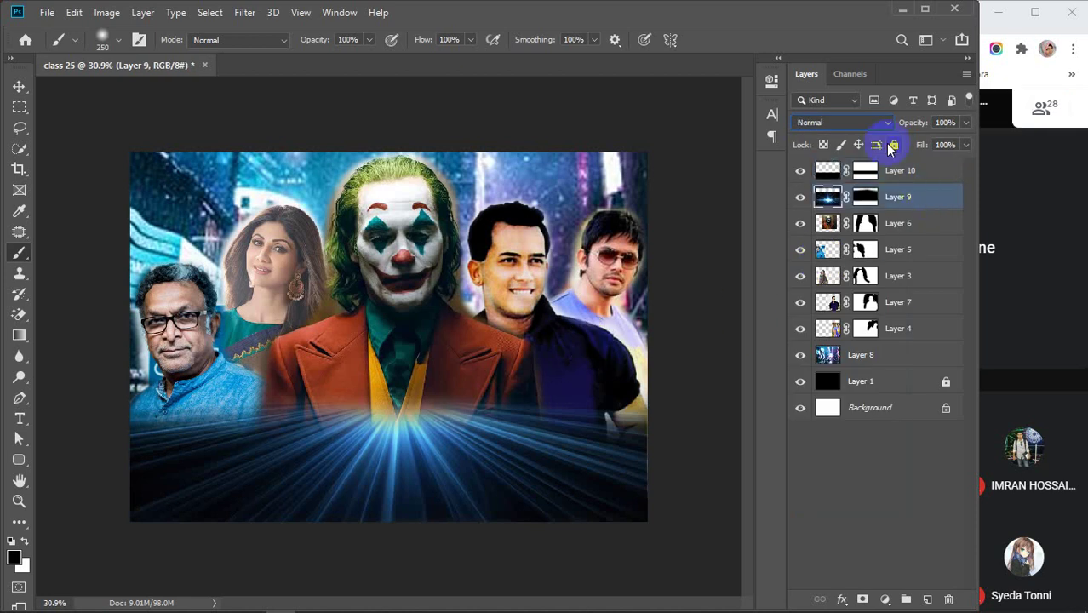
click(868, 125)
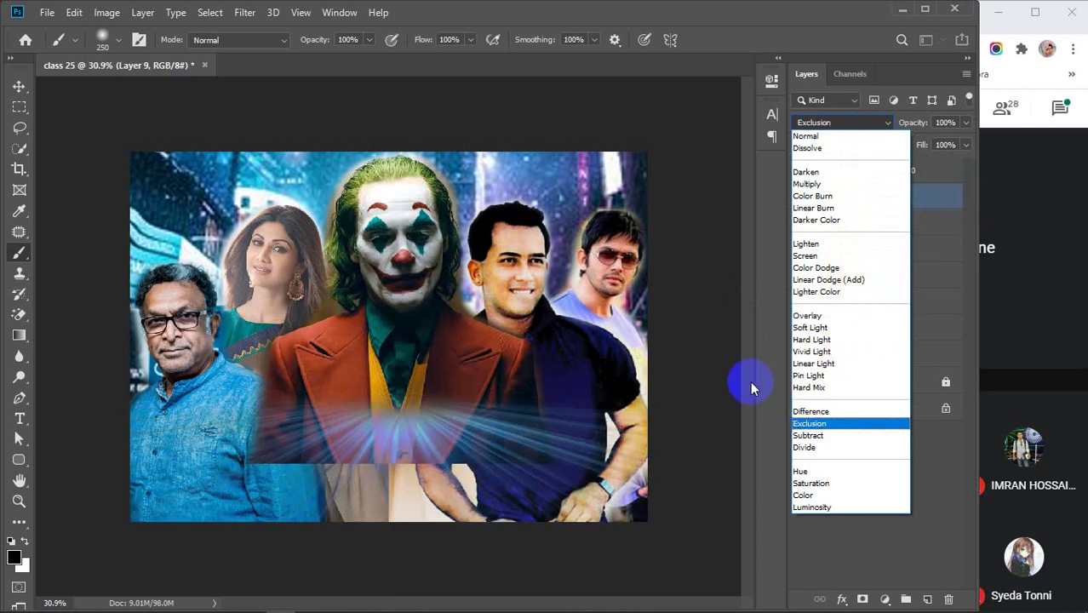
click(721, 361)
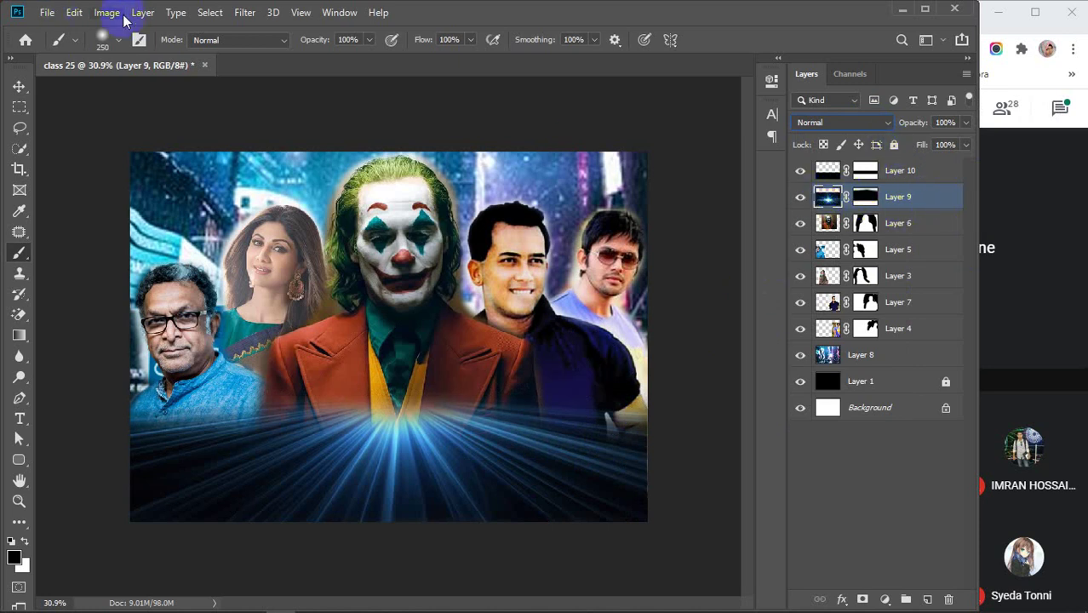
Open a Curves adjustment on the light-burst layer and raise the Blue channel's midtones to input 140, output 181.
click(108, 12)
mouse_move(126, 55)
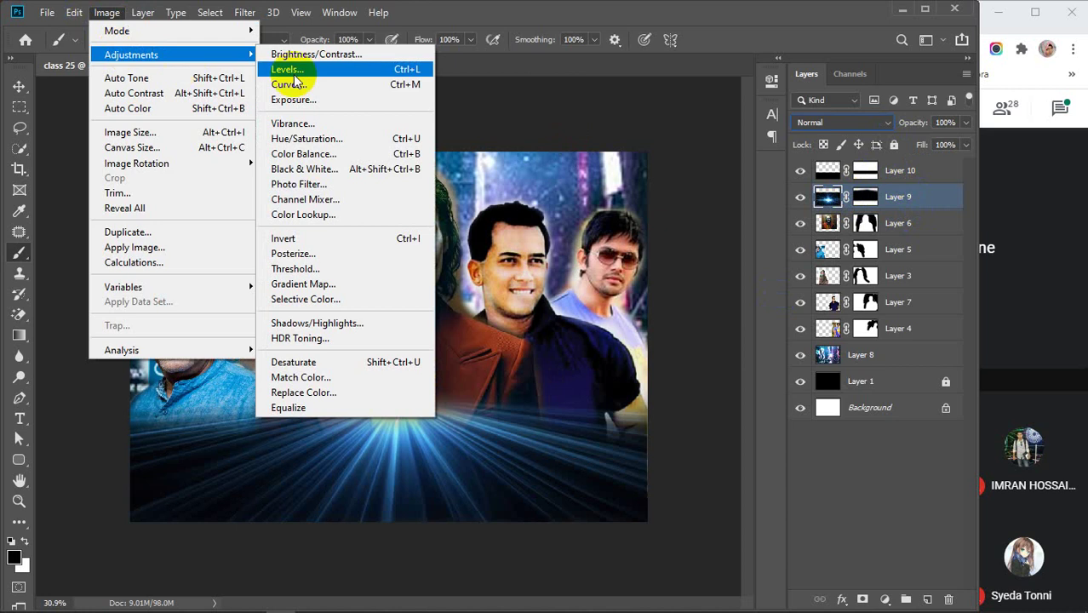
click(290, 85)
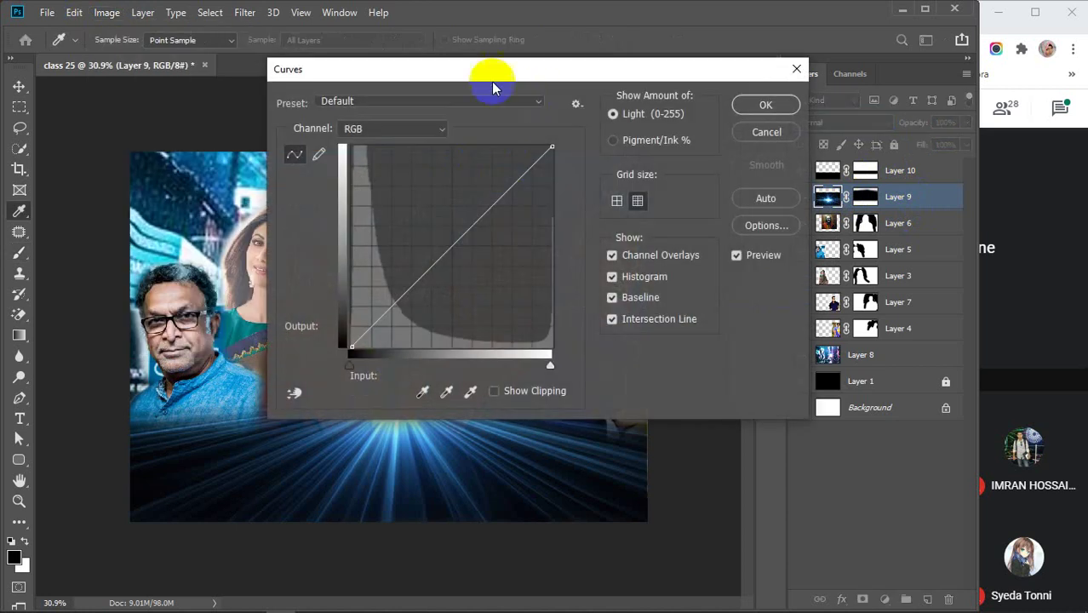
drag(492, 68, 830, 69)
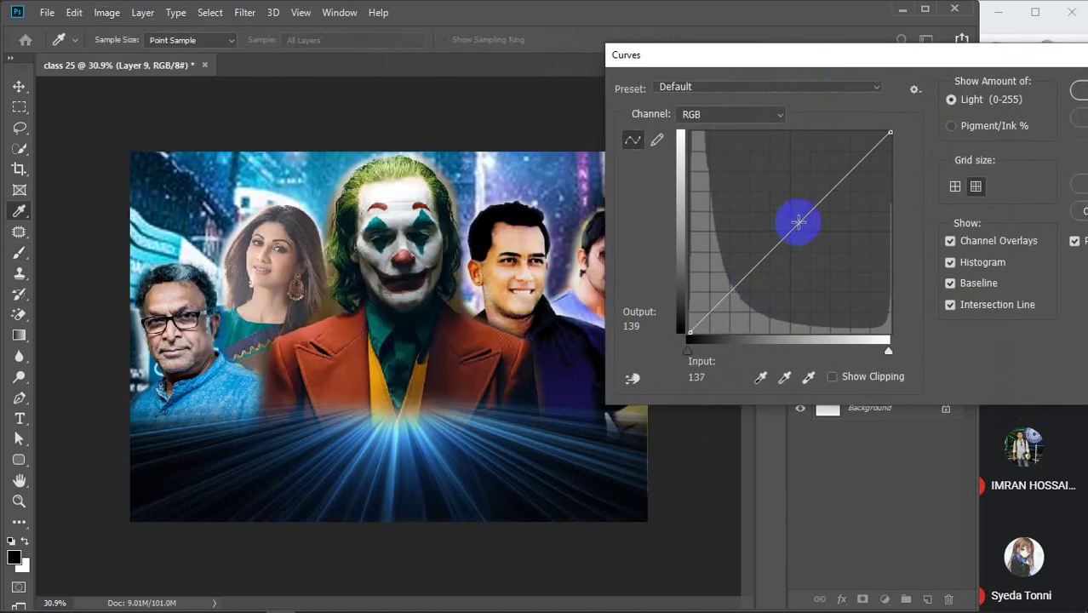
click(749, 114)
click(704, 170)
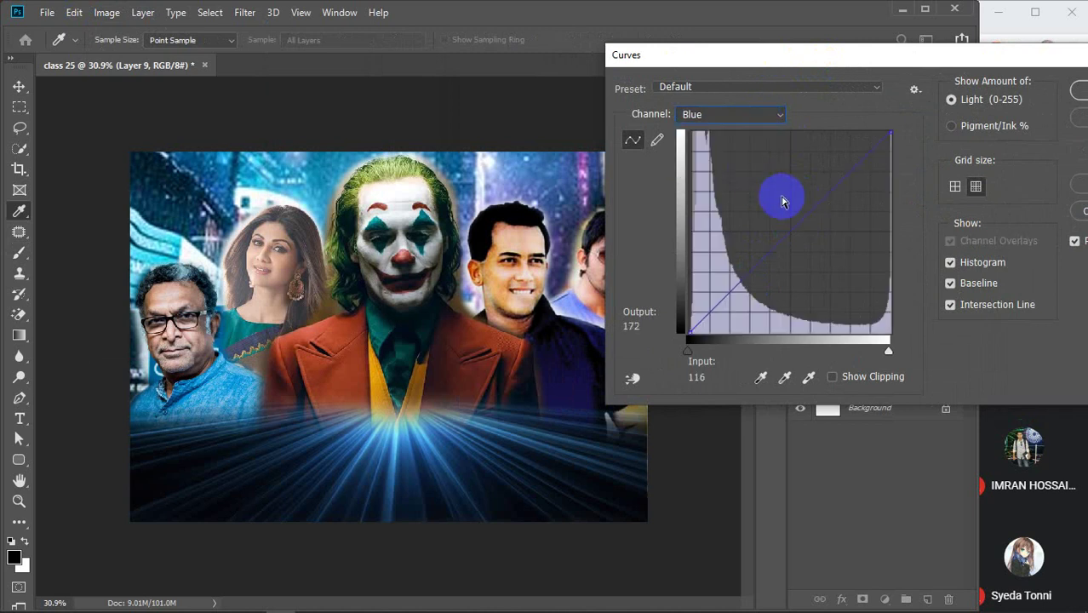
drag(810, 212, 801, 190)
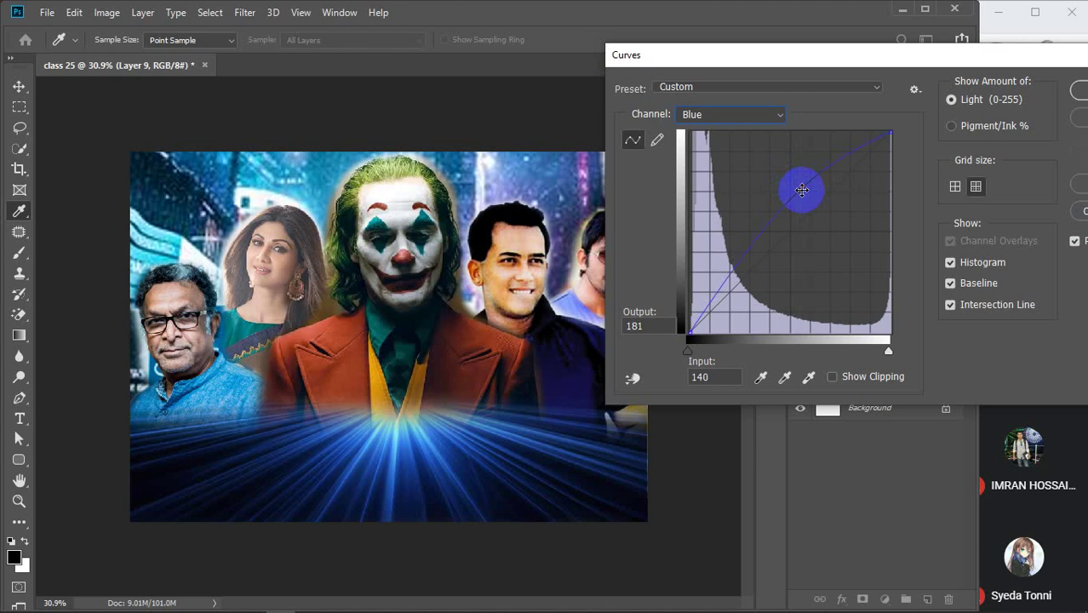
Switch the light burst's curve to the Red channel and shape its midtones, placing the lower point at input 106, output 121.
click(752, 113)
click(732, 145)
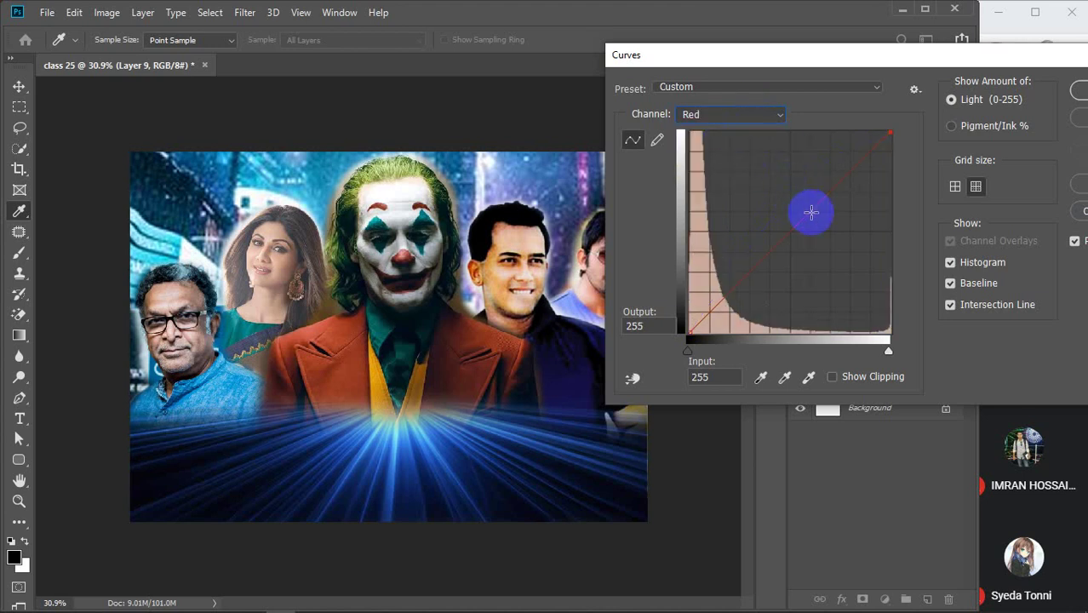
drag(807, 210, 741, 191)
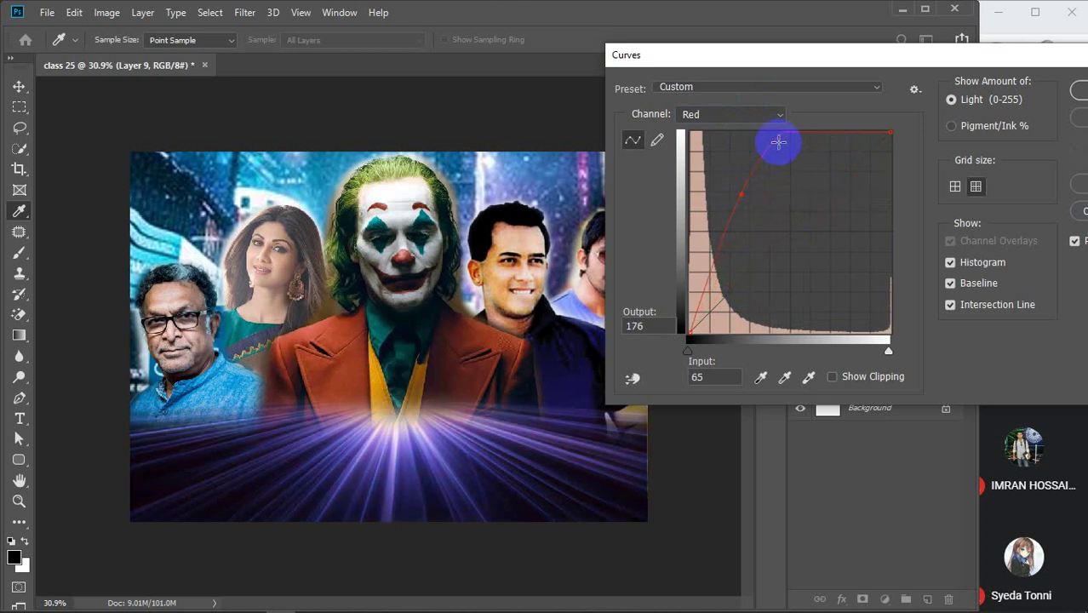
drag(773, 140, 786, 160)
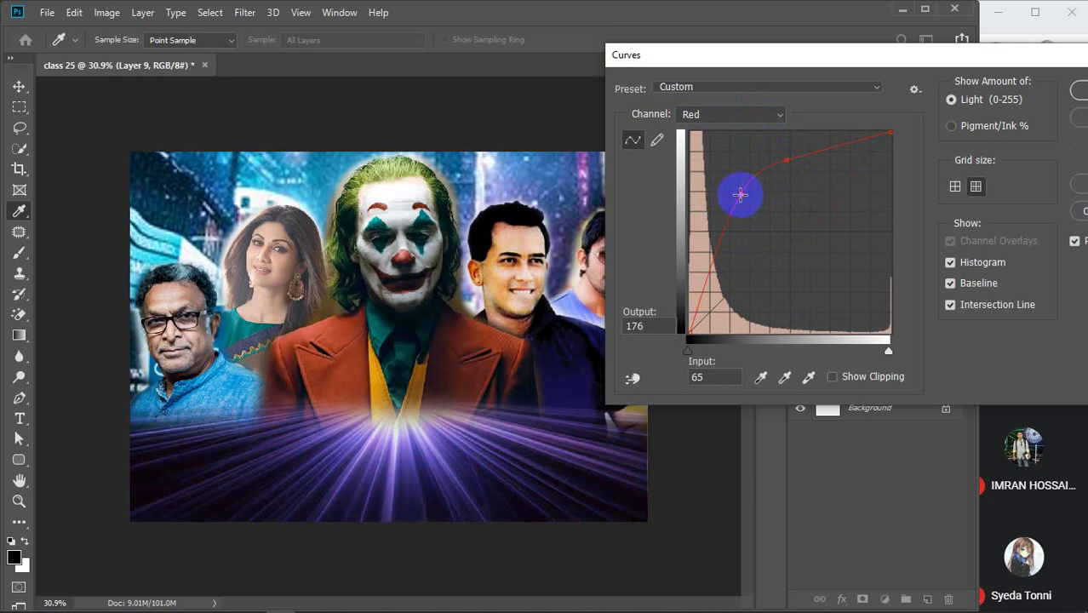
drag(740, 194, 767, 232)
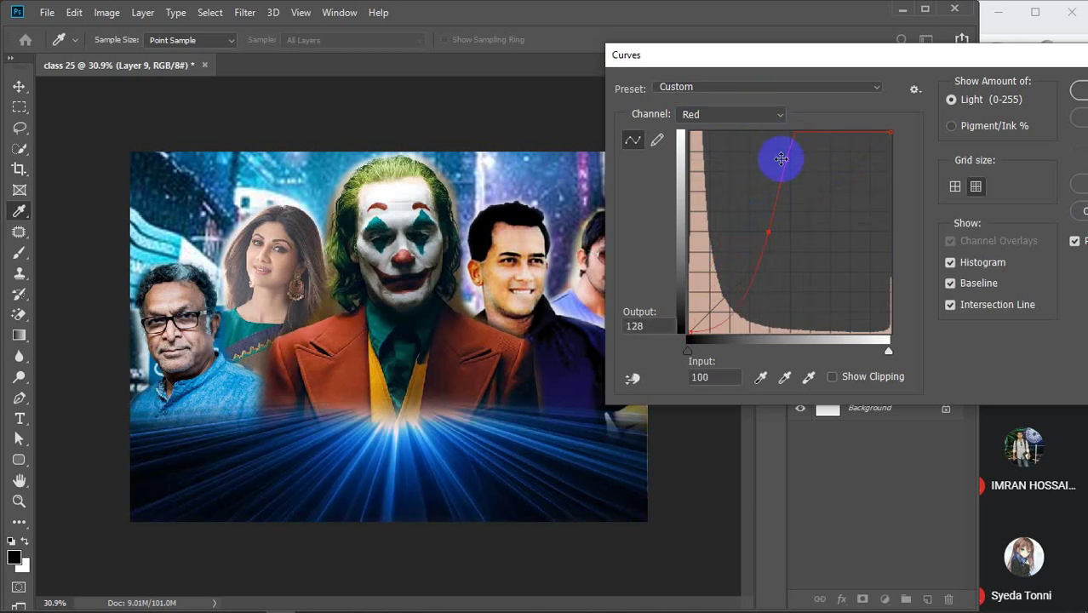
drag(786, 161, 804, 184)
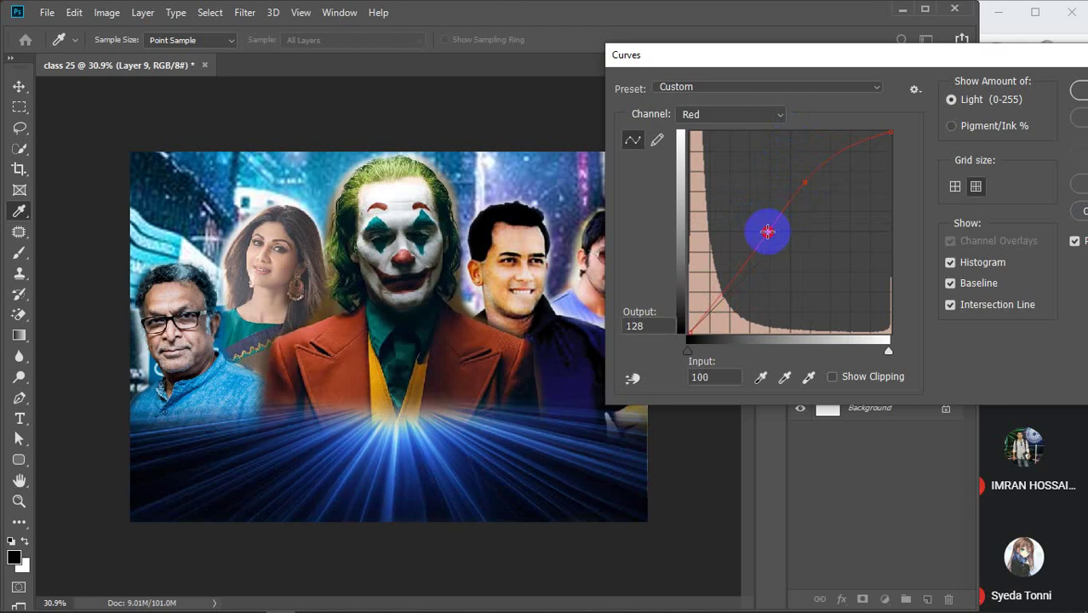
drag(766, 230, 772, 237)
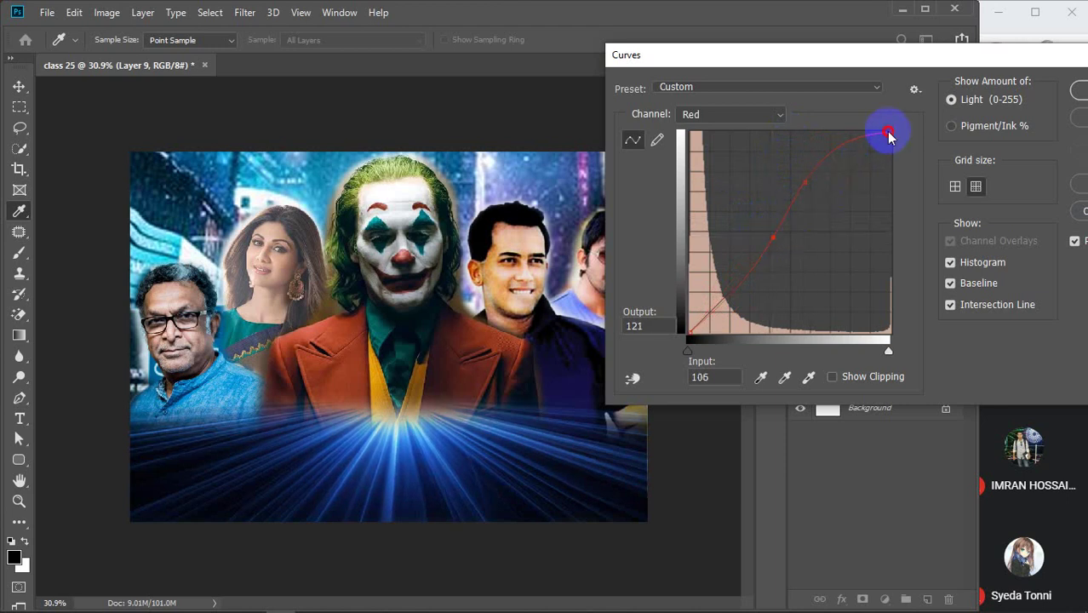
Lower the Red curve's highlight end and midtone point, and set its shadow point to input 0, output 3.
drag(889, 133, 891, 307)
drag(771, 239, 776, 272)
drag(691, 339, 689, 270)
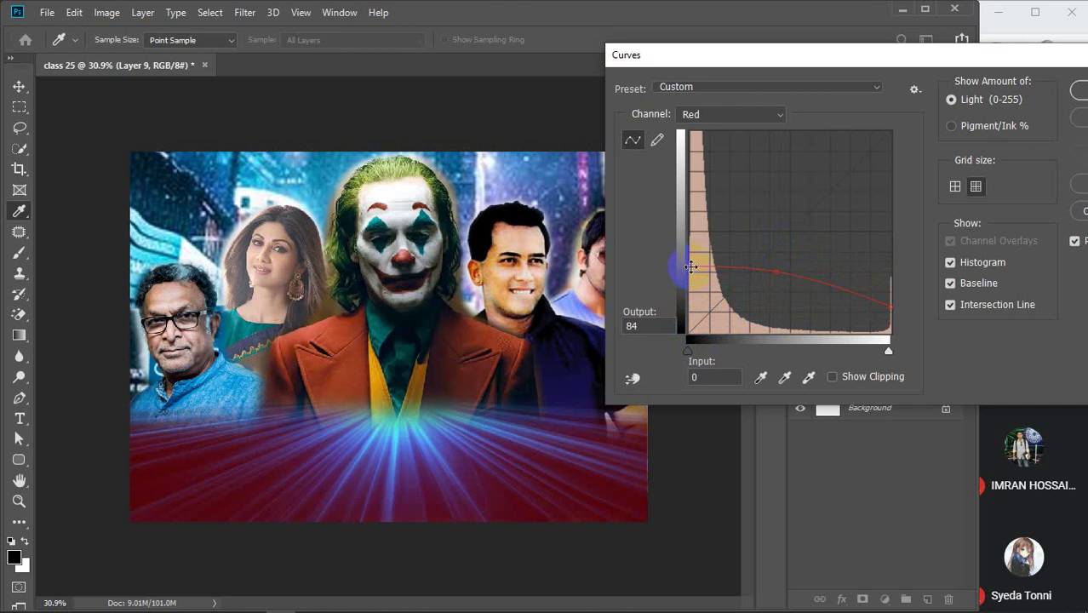
drag(691, 266, 685, 333)
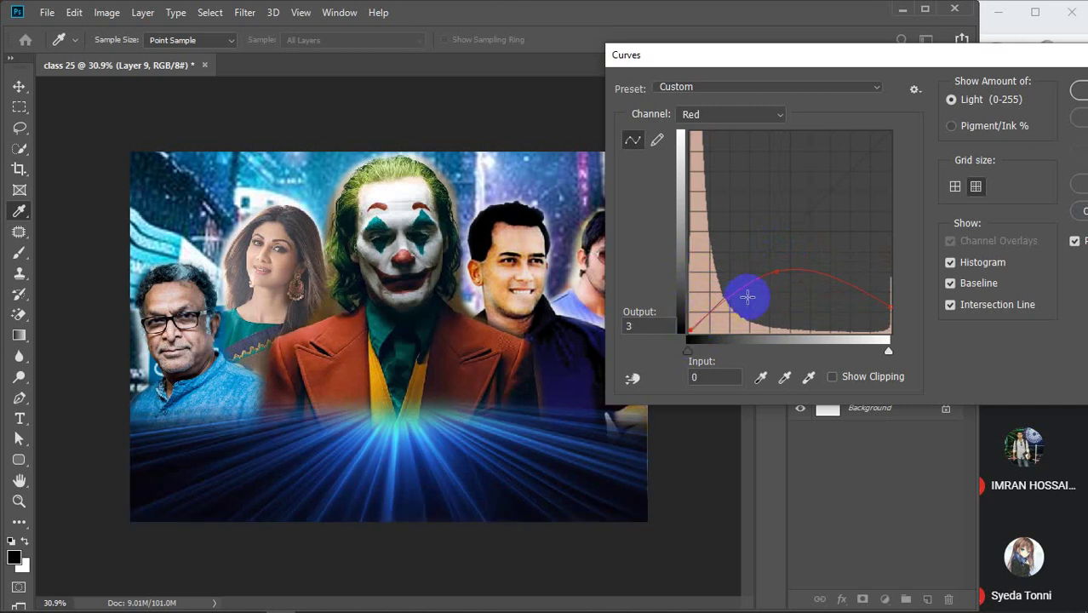
In the Blue channel, lower the highlight end to the baseline, set the midtone point to input 124, output 63, and apply the curves.
click(730, 114)
click(727, 173)
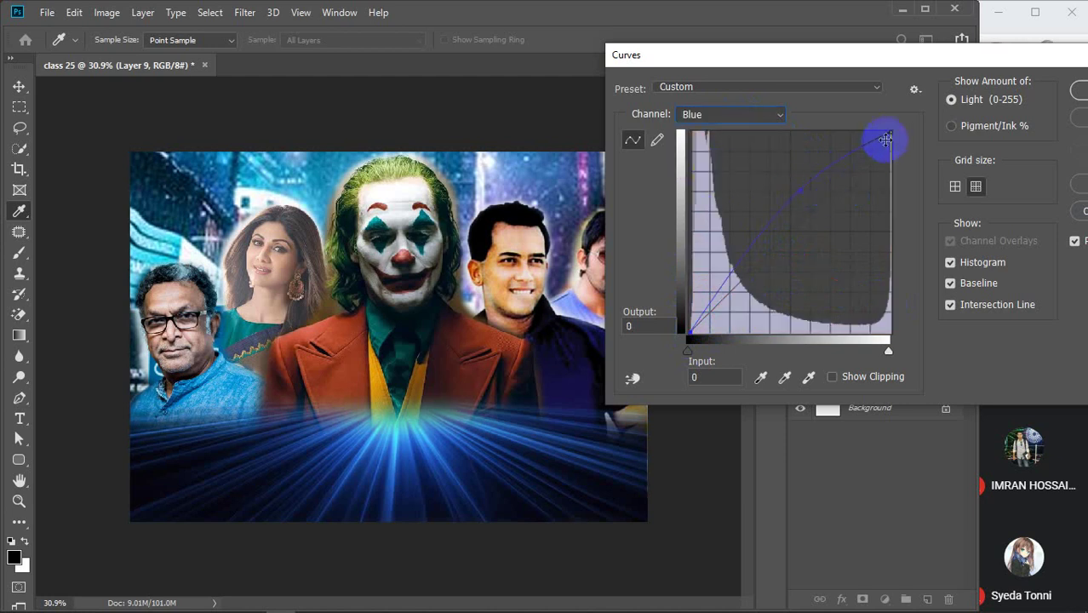
drag(889, 132, 879, 228)
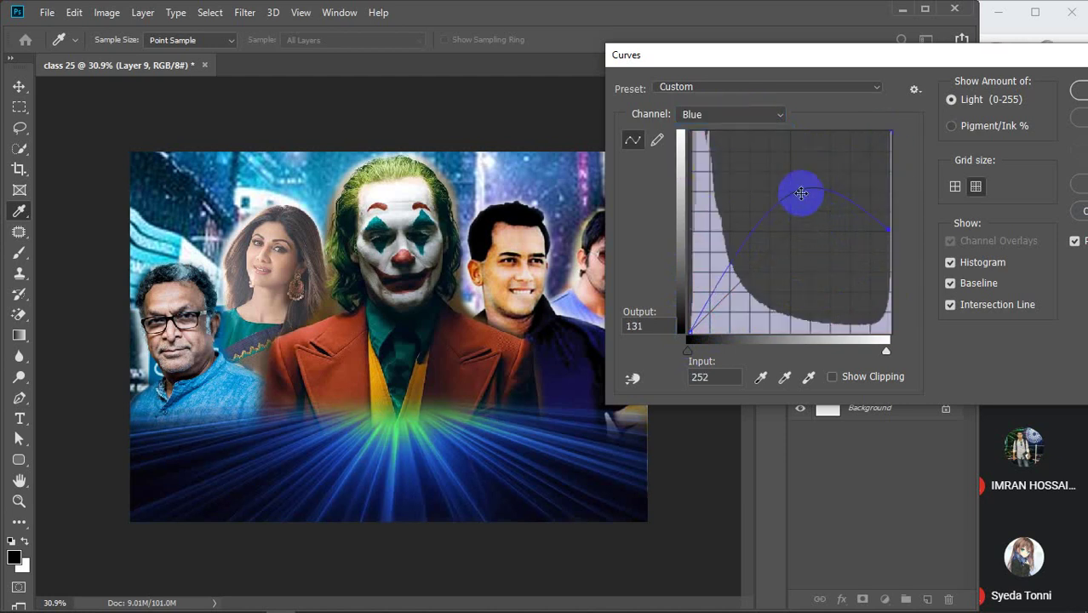
drag(800, 190, 783, 228)
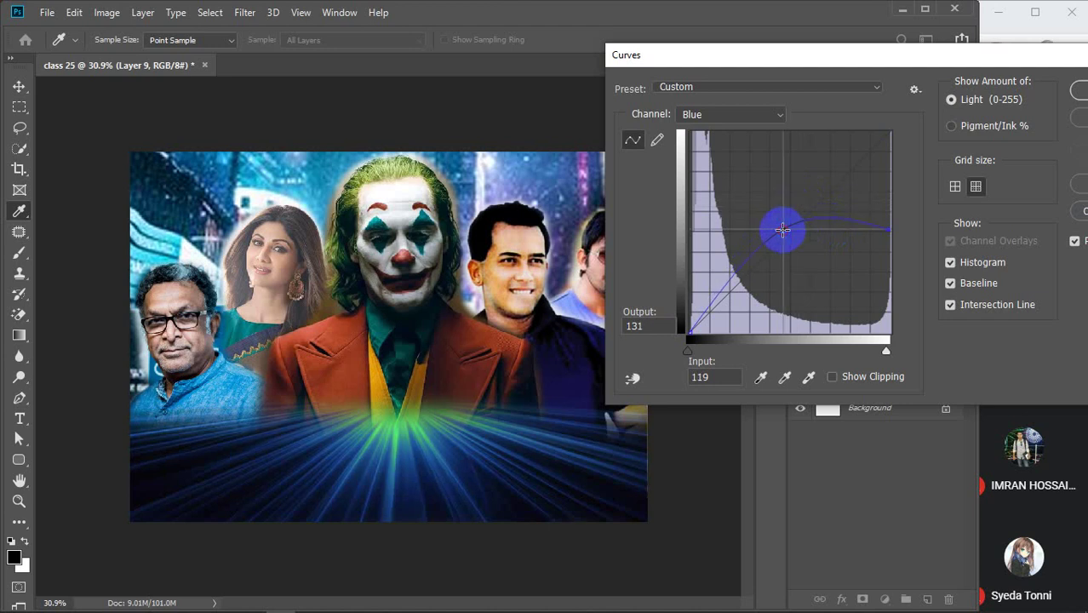
drag(888, 228, 889, 337)
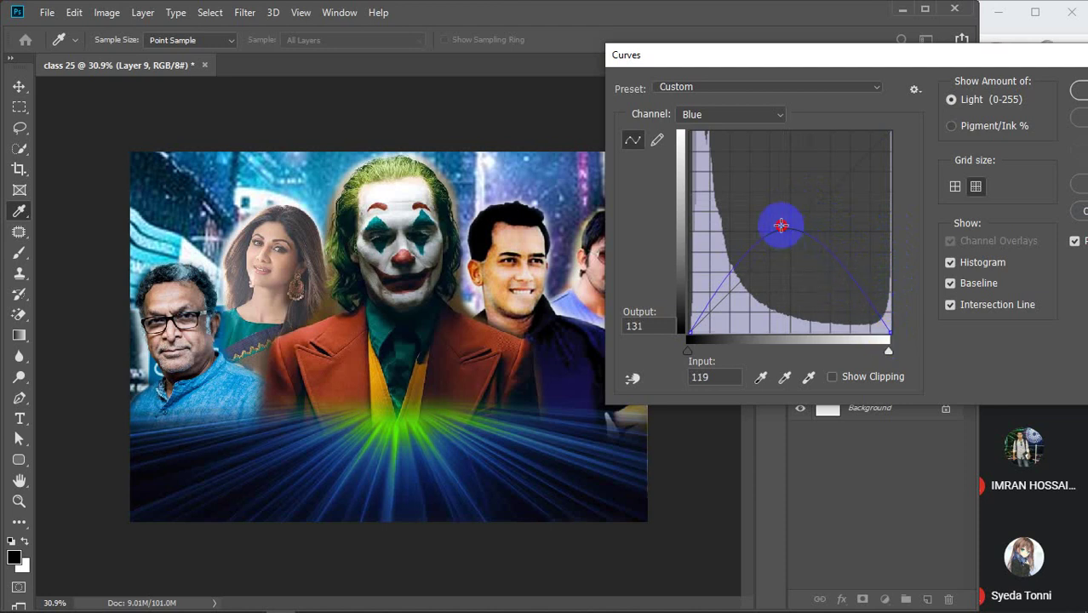
drag(780, 225, 774, 191)
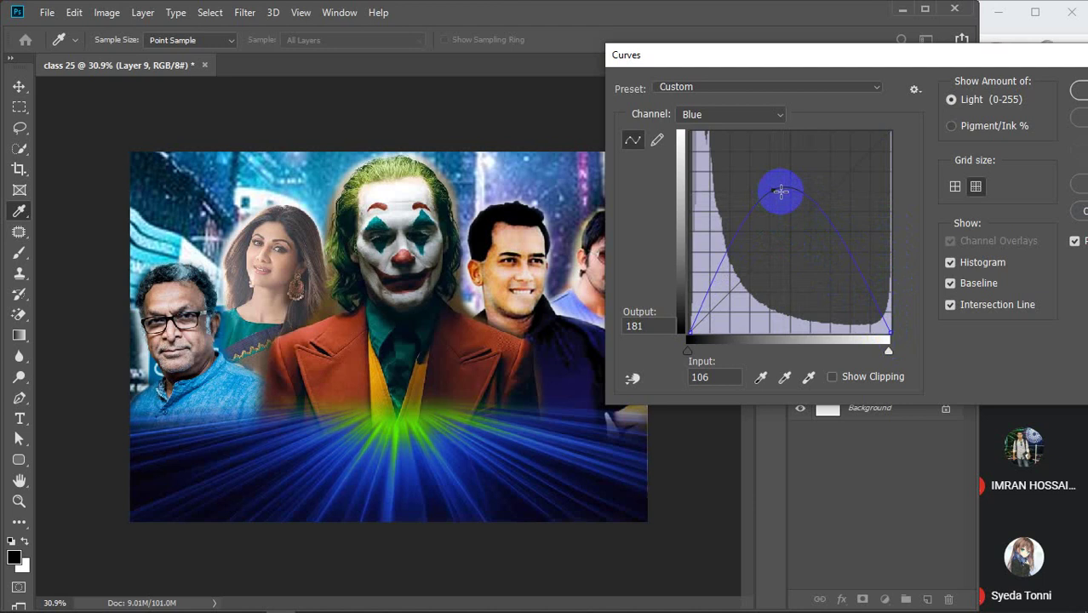
drag(774, 189, 789, 281)
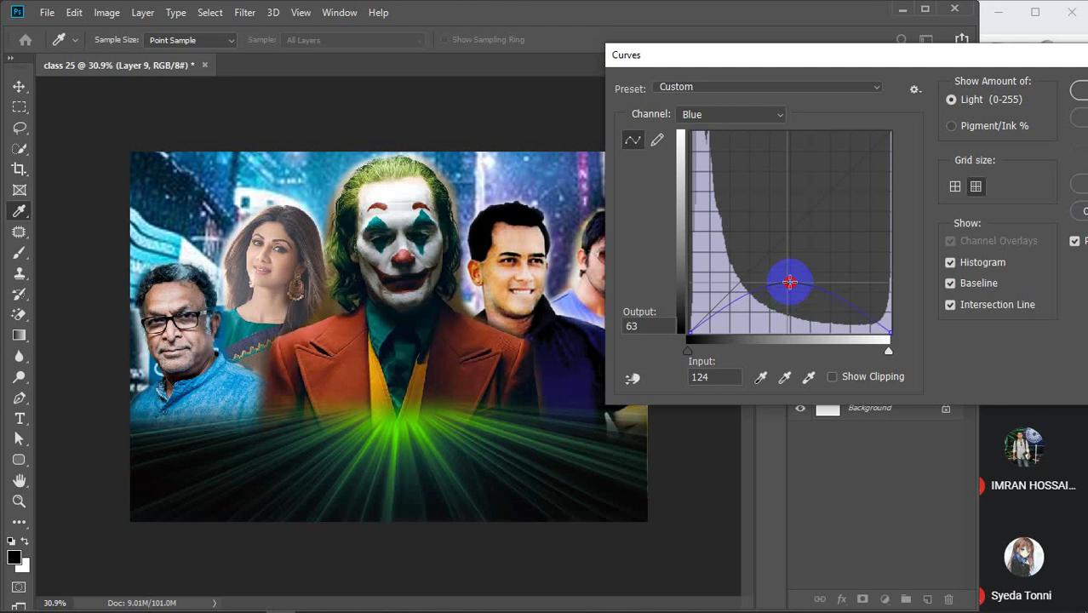
click(1074, 92)
key(v)
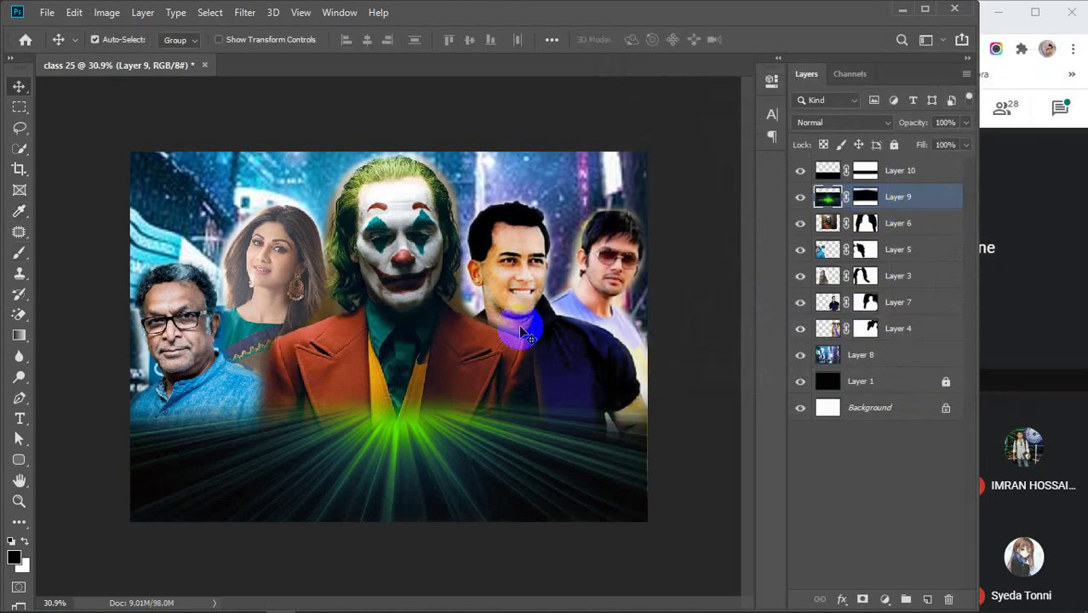
click(83, 361)
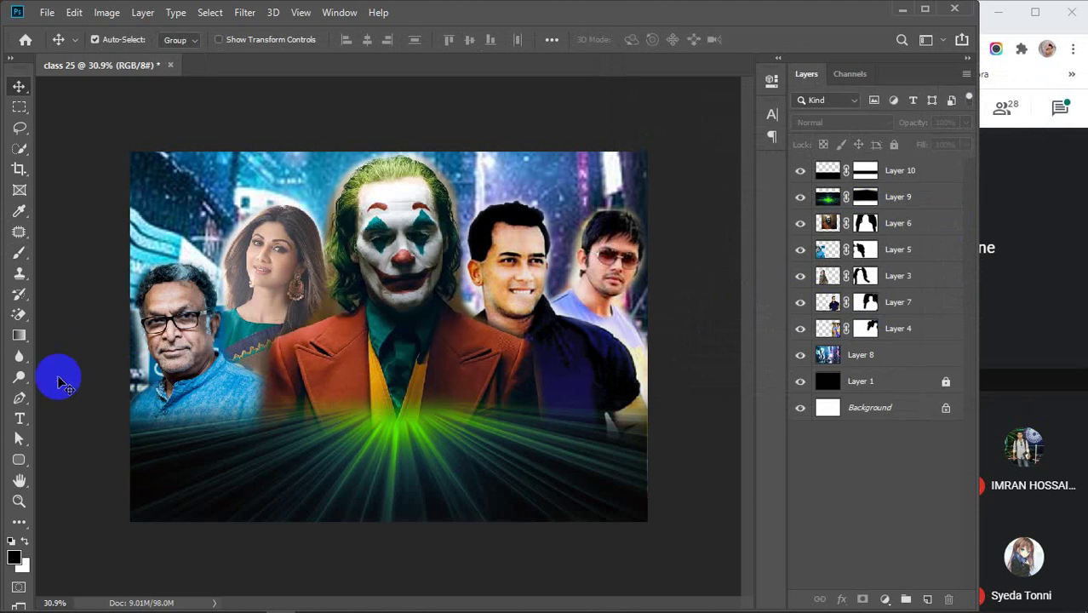
Activate the Type tool and launch the Avro Keyboard app for Bangla text entry.
click(19, 417)
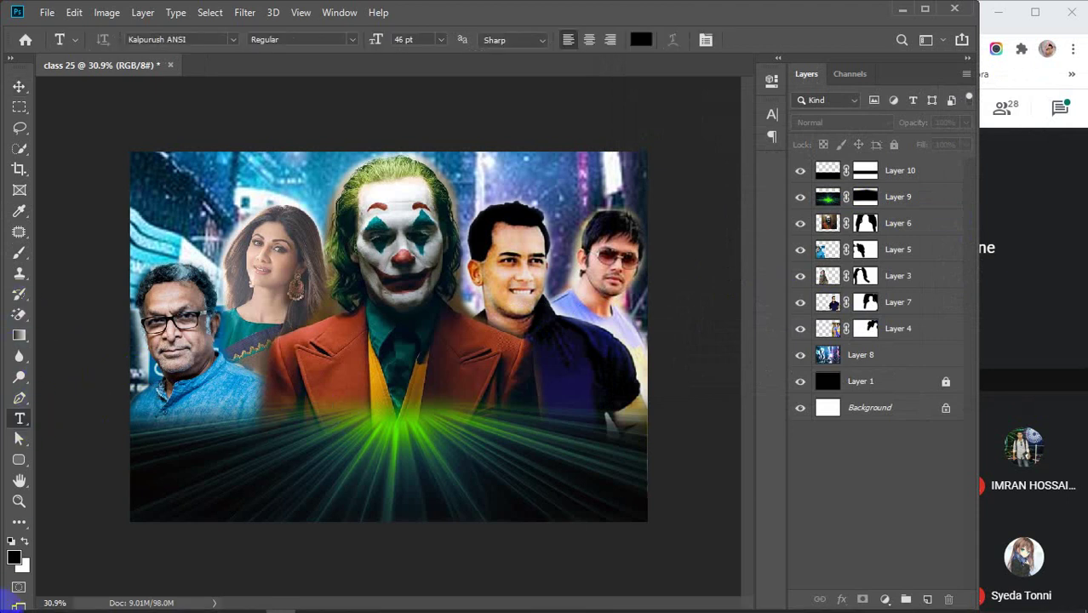
click(14, 601)
text(a)
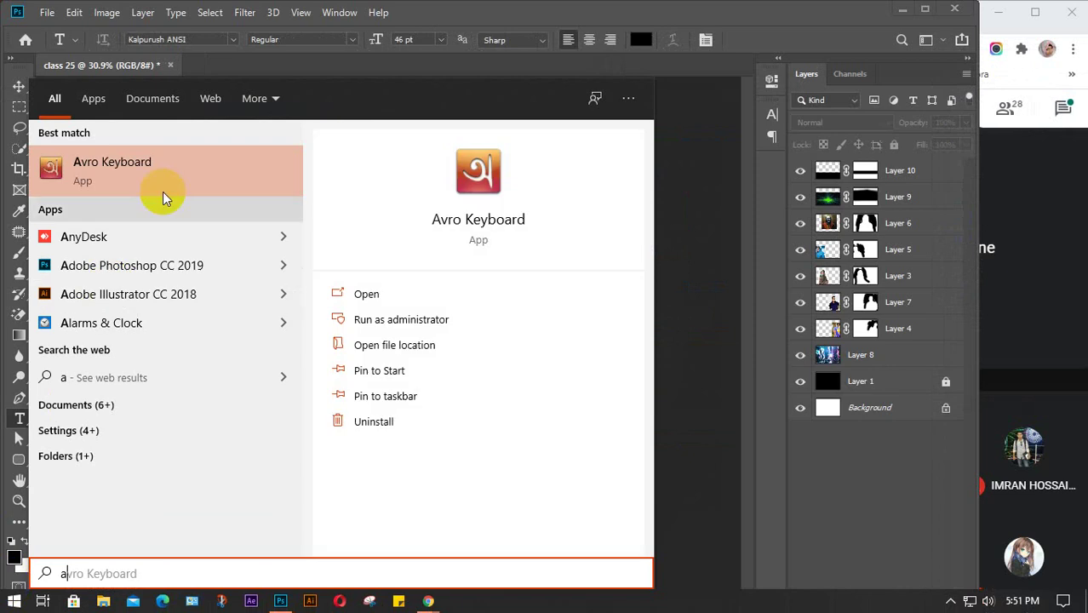
click(183, 167)
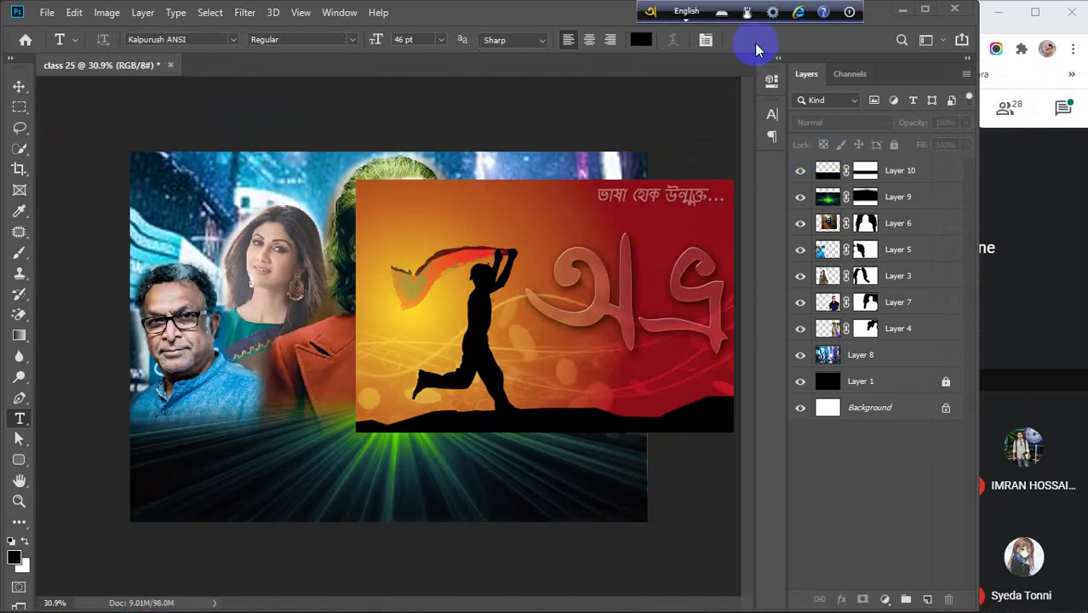
Hide the layers from Layer 10 down to Layer 8, and start a white text line on the black canvas.
click(800, 170)
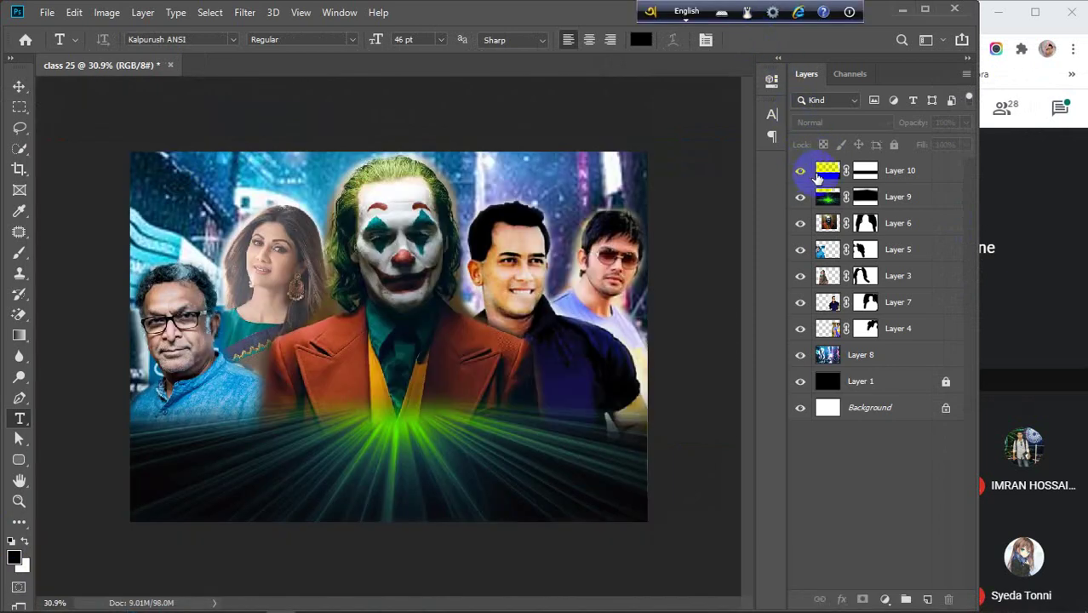
drag(803, 174, 799, 372)
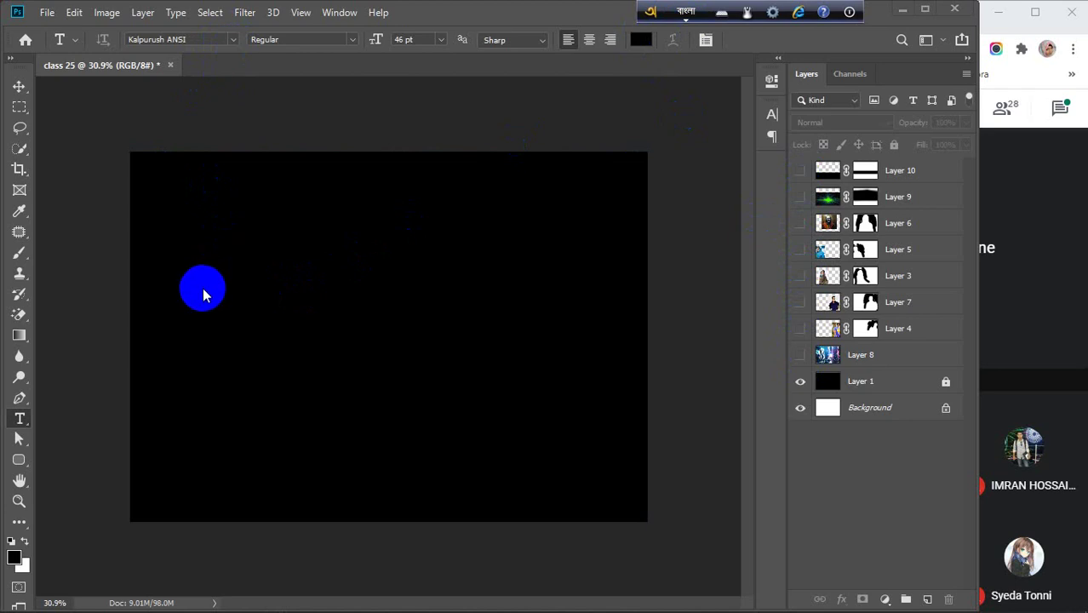
click(203, 285)
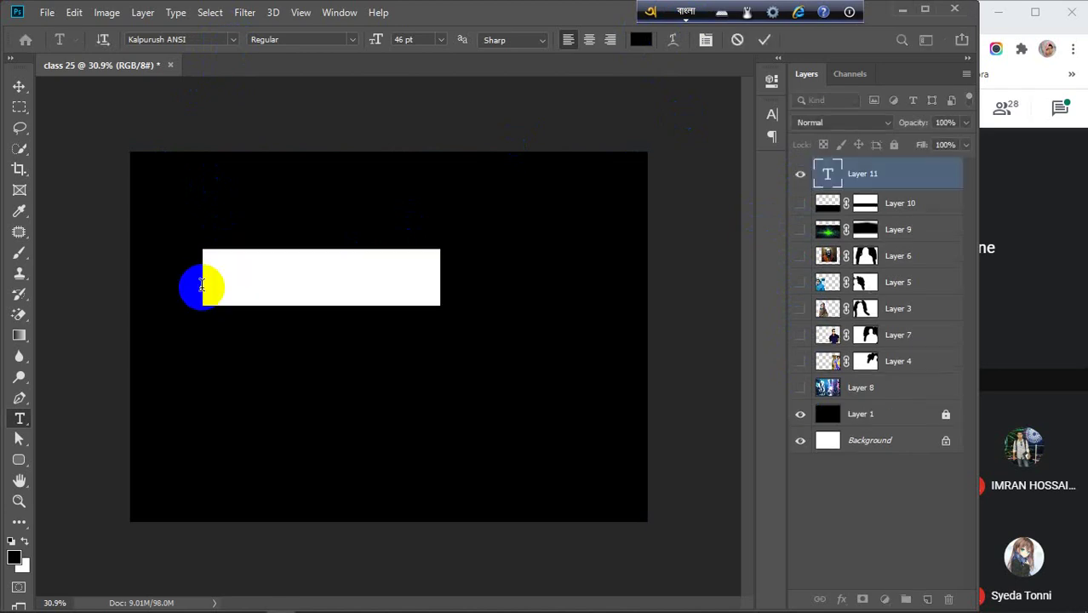
click(641, 39)
click(606, 213)
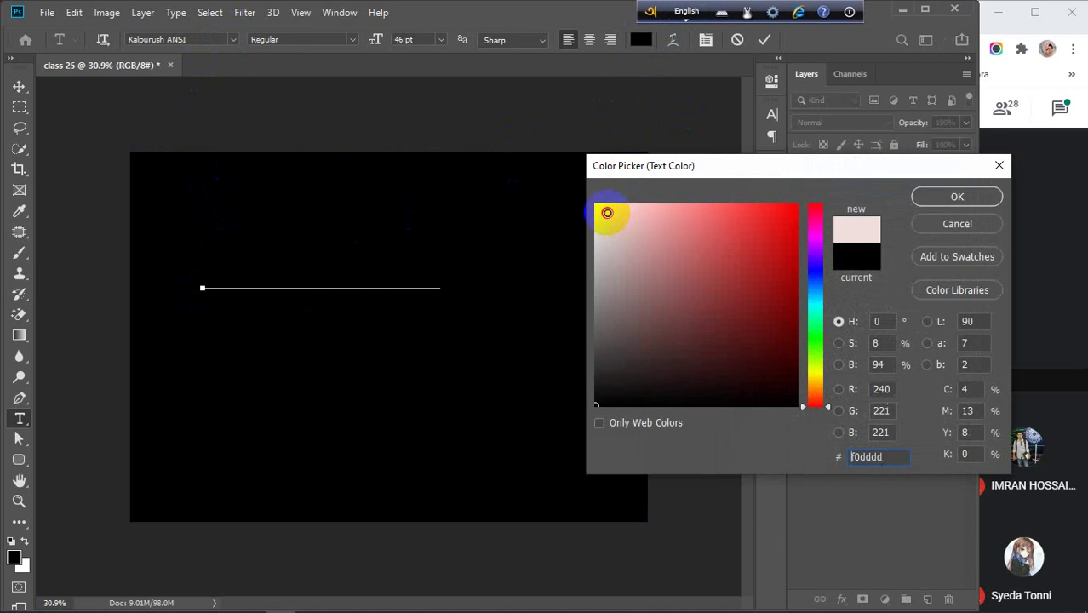
drag(607, 213, 588, 201)
click(957, 198)
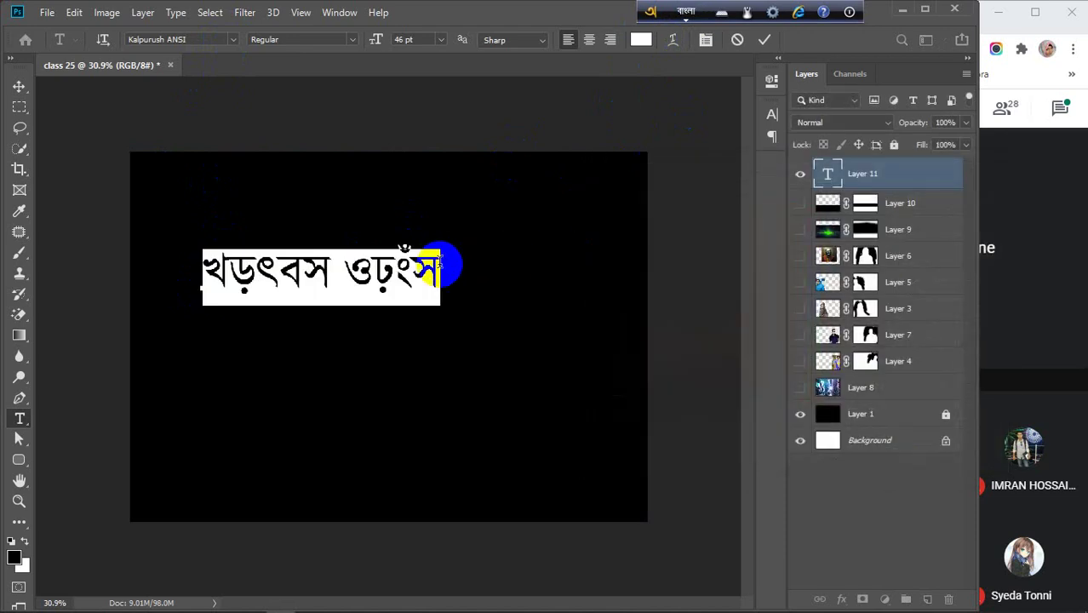
Replace the placeholder text with the Bangla title "তোমার এই শহরে" and commit the text layer.
drag(439, 268, 172, 284)
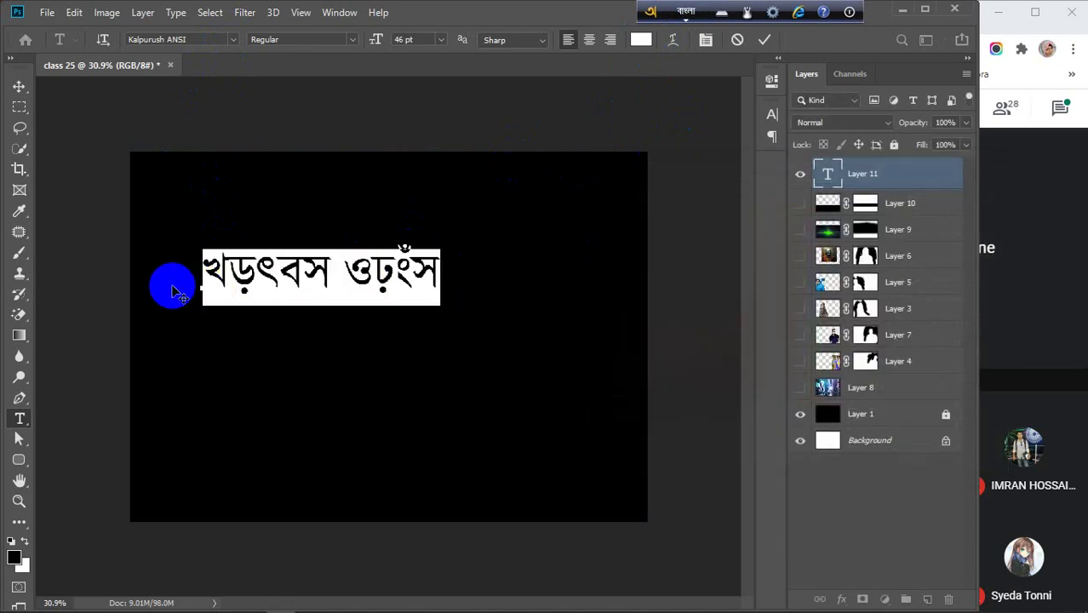
text(t)
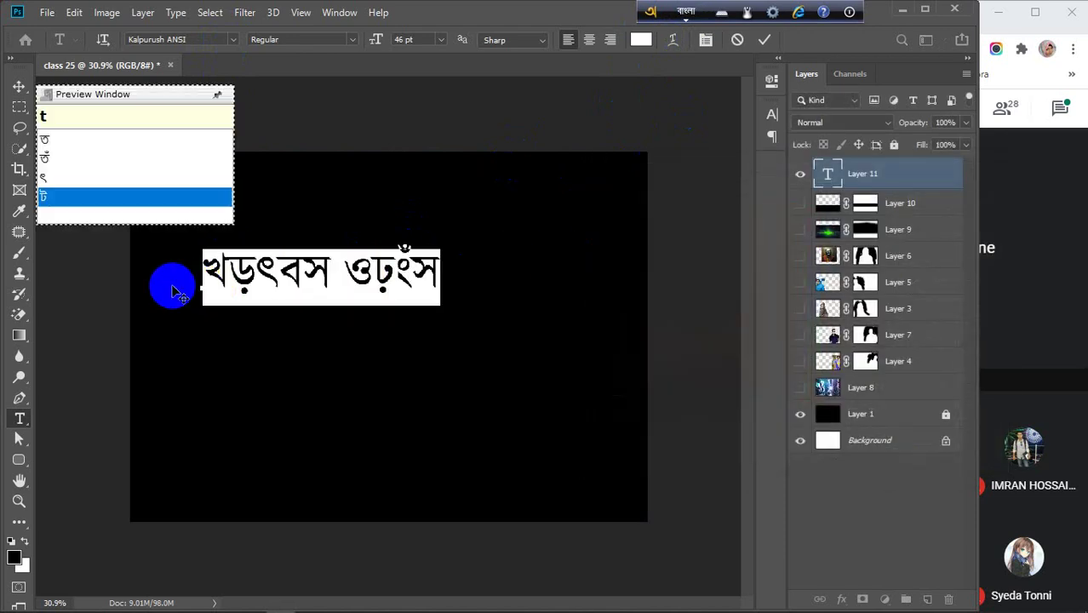
key(BackSpace)
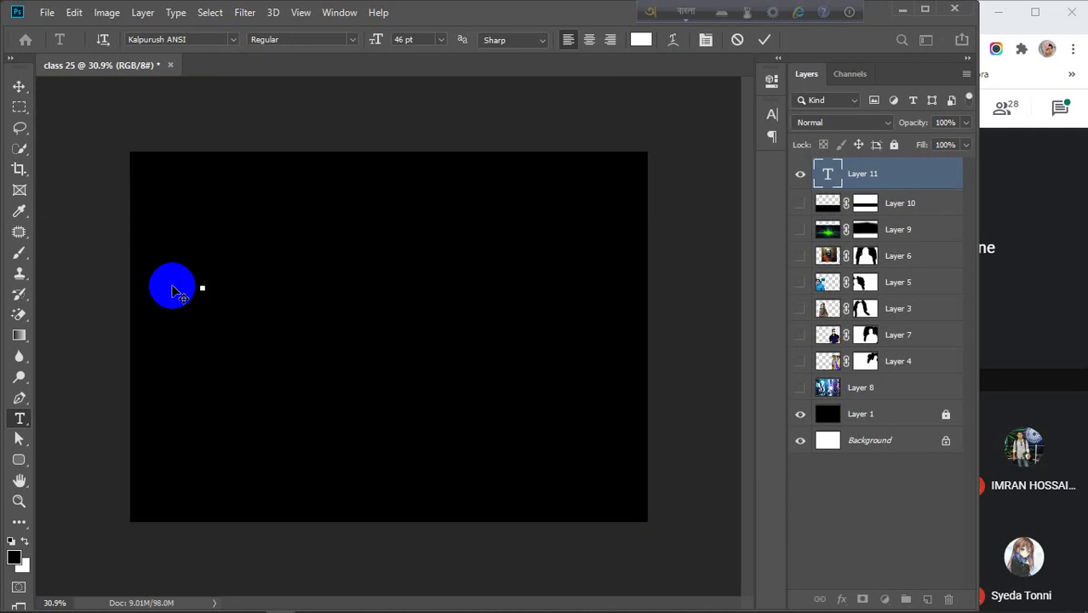
text(t)
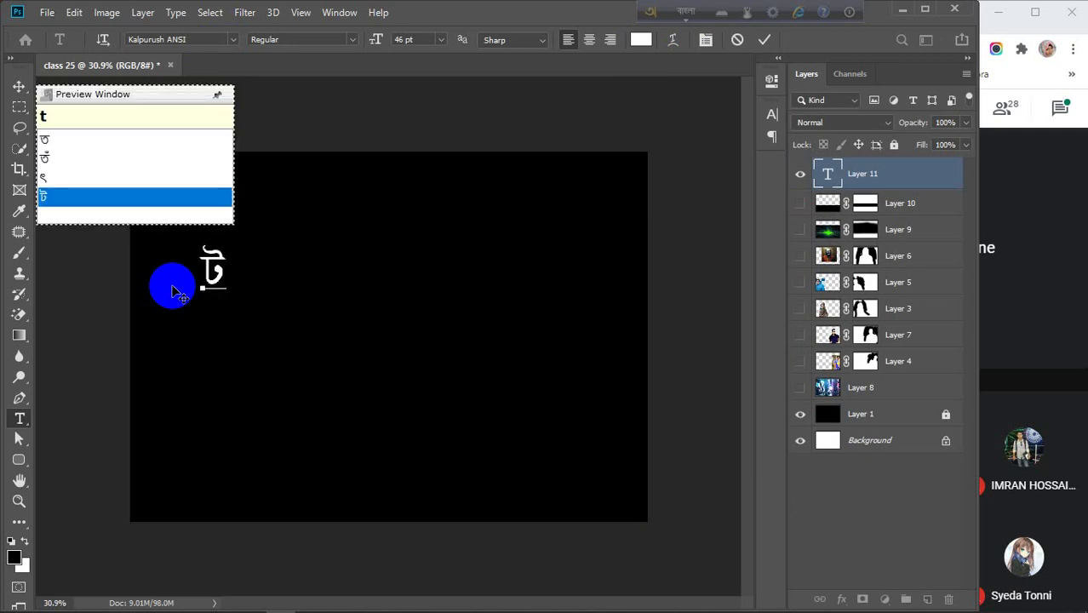
text(O)
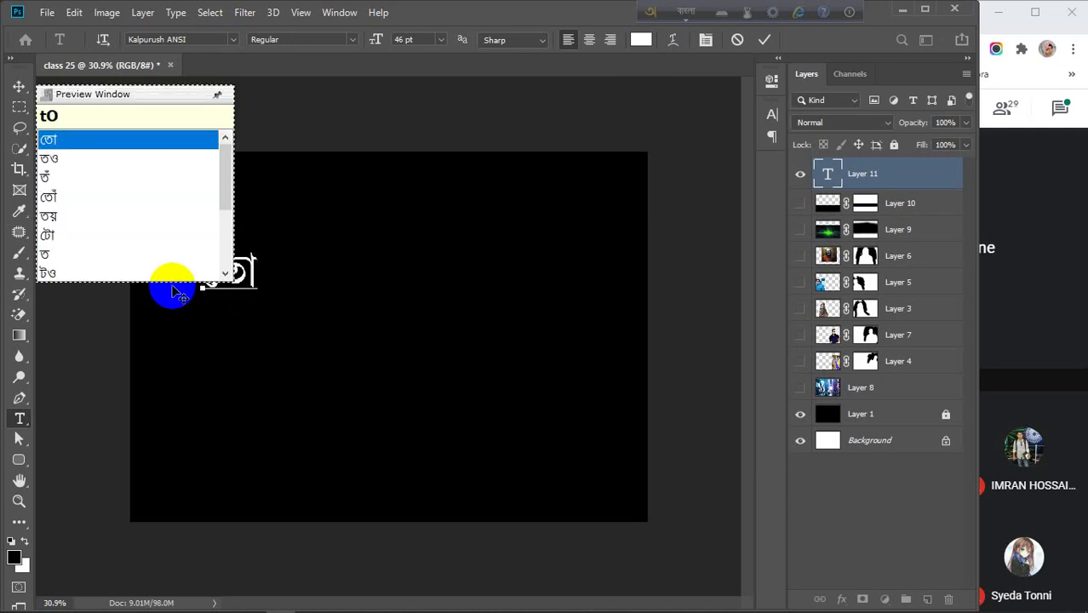
text(mar)
key(Return)
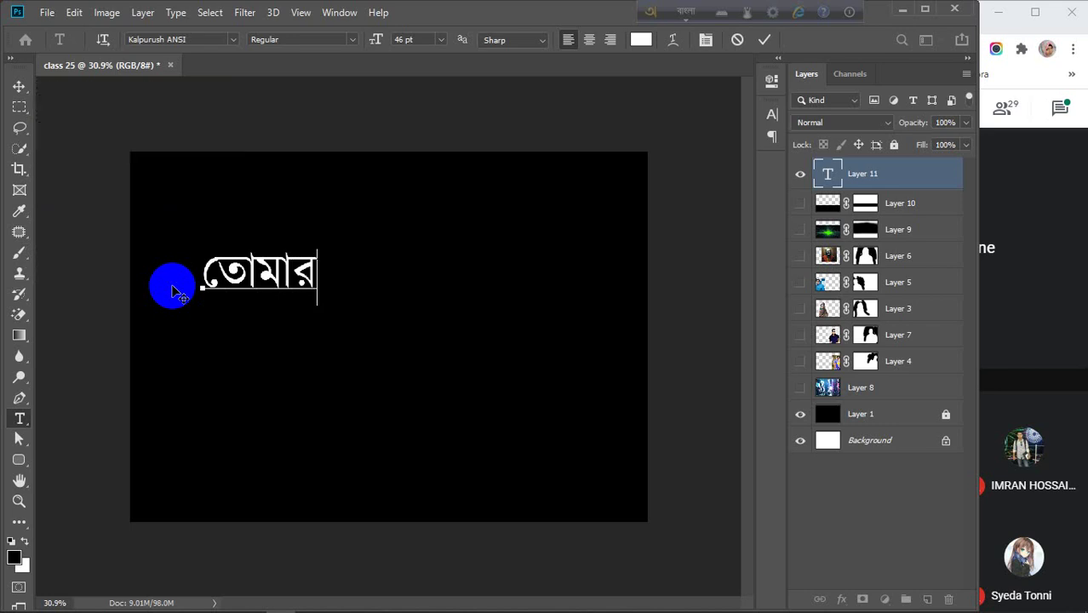
text(ei )
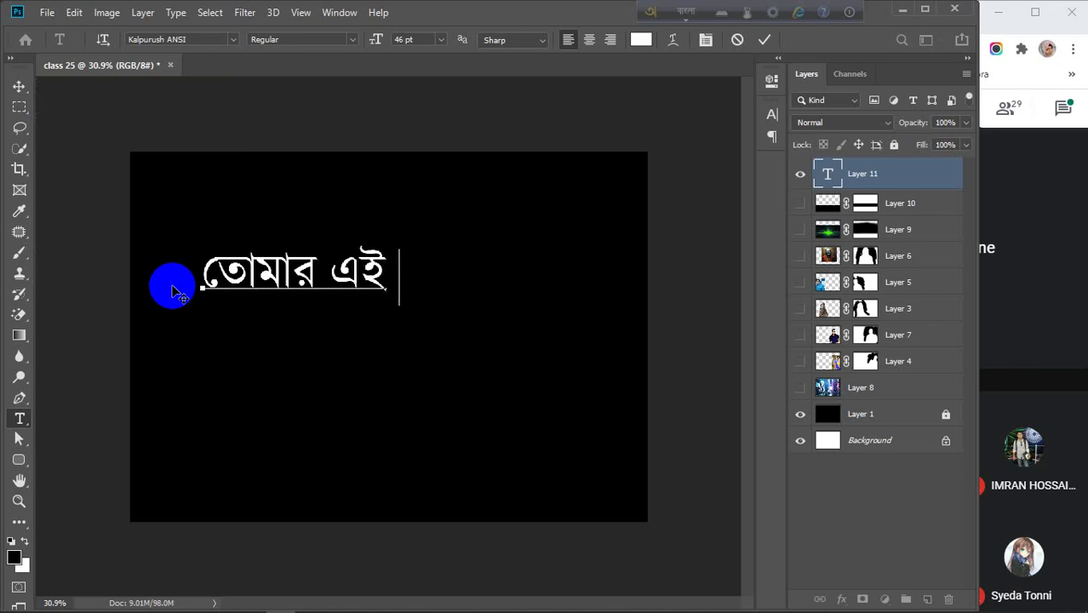
text(sho)
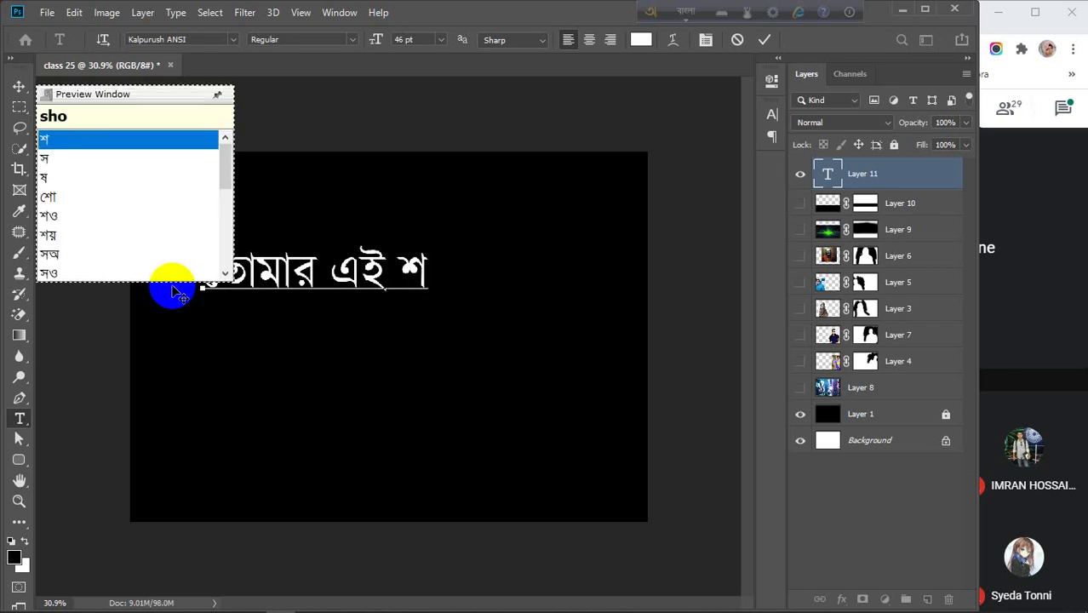
text(hore)
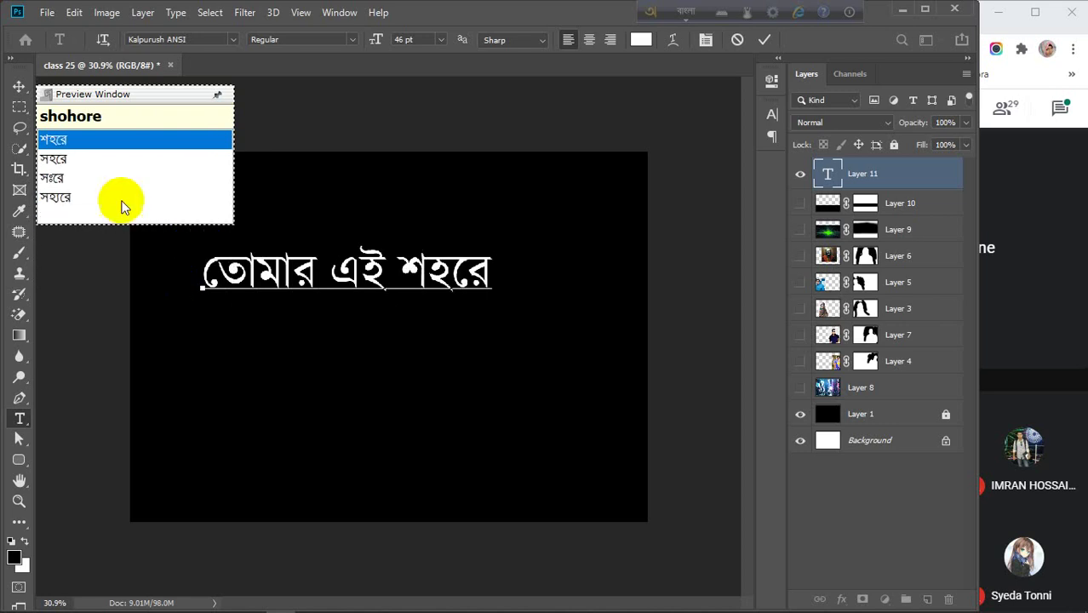
click(19, 89)
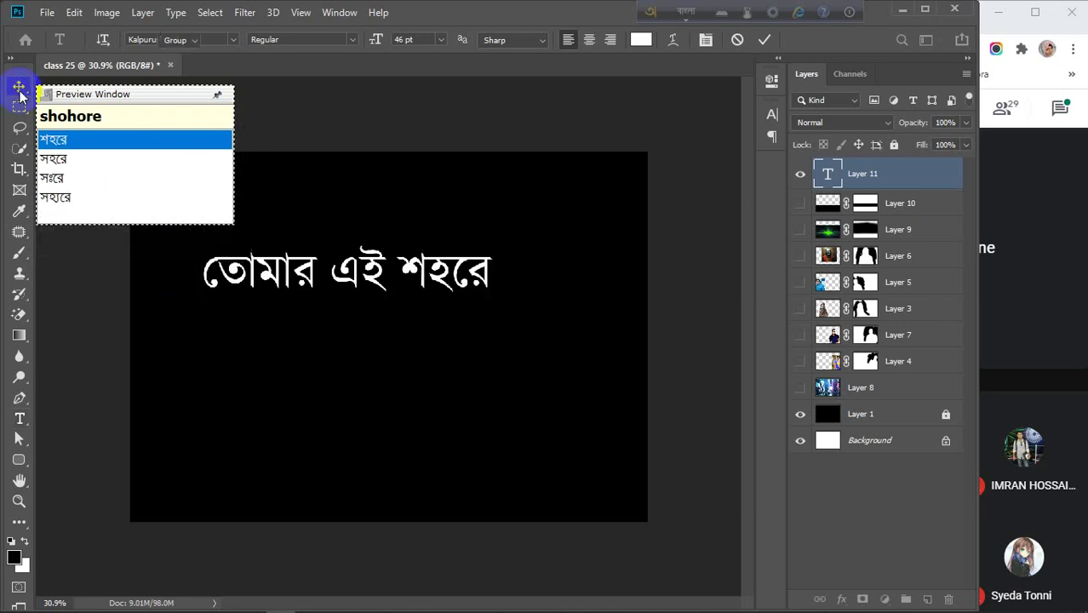
click(831, 175)
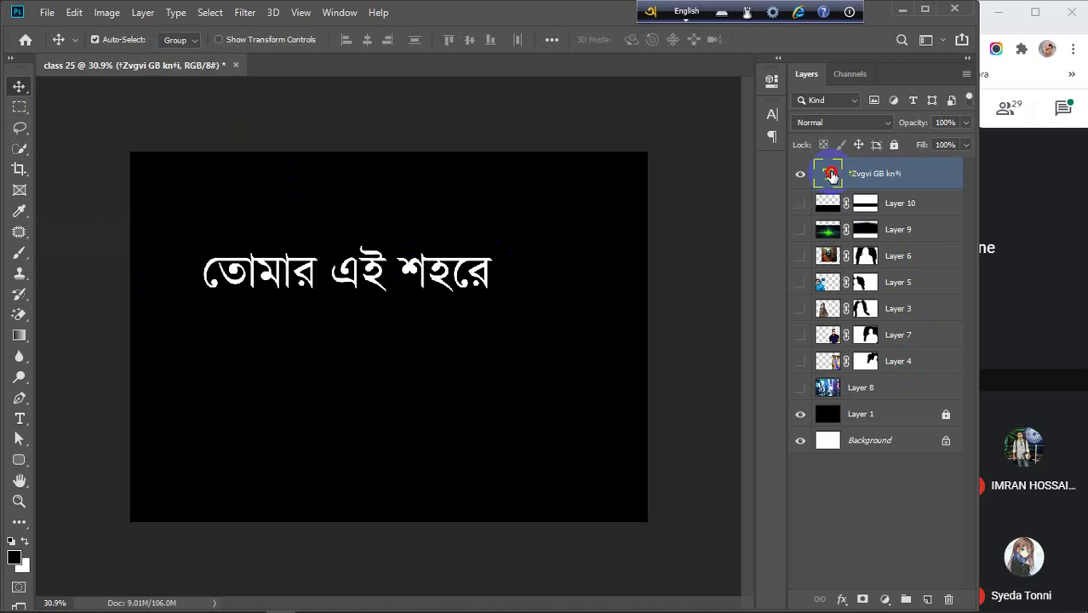
Select the whole Bangla title for editing, preview the Bangla fonts on it, and set its font to BurigangaSMJ.
double_click(831, 175)
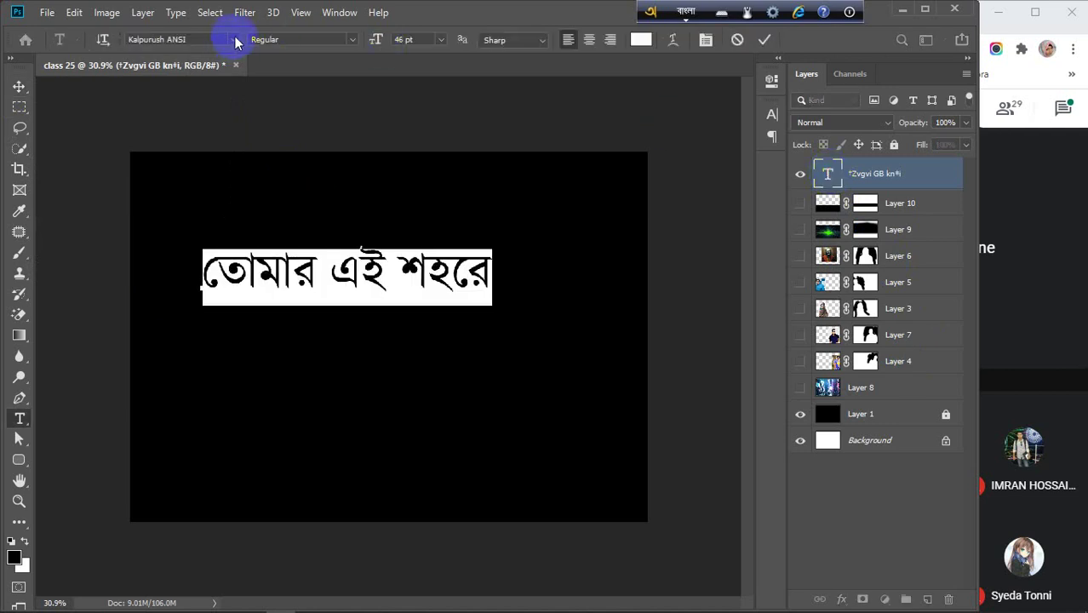
click(236, 40)
click(234, 39)
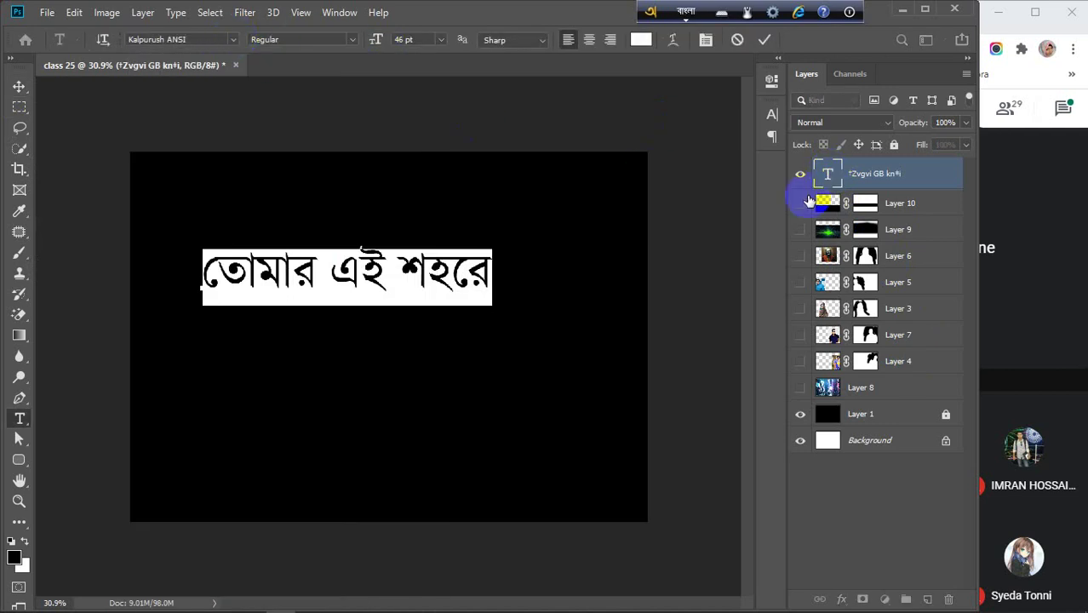
click(771, 119)
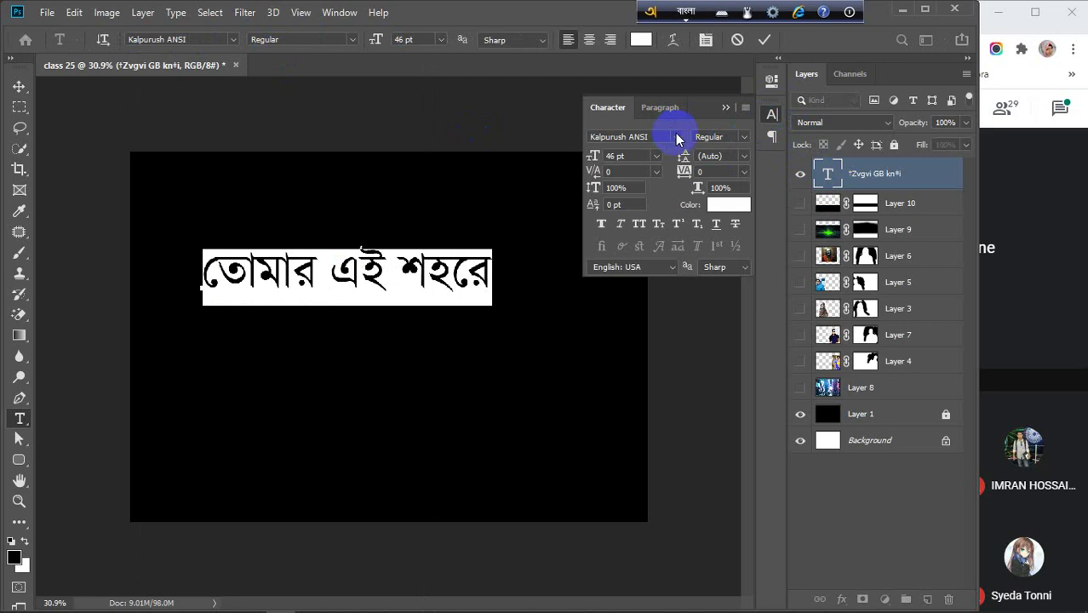
click(677, 137)
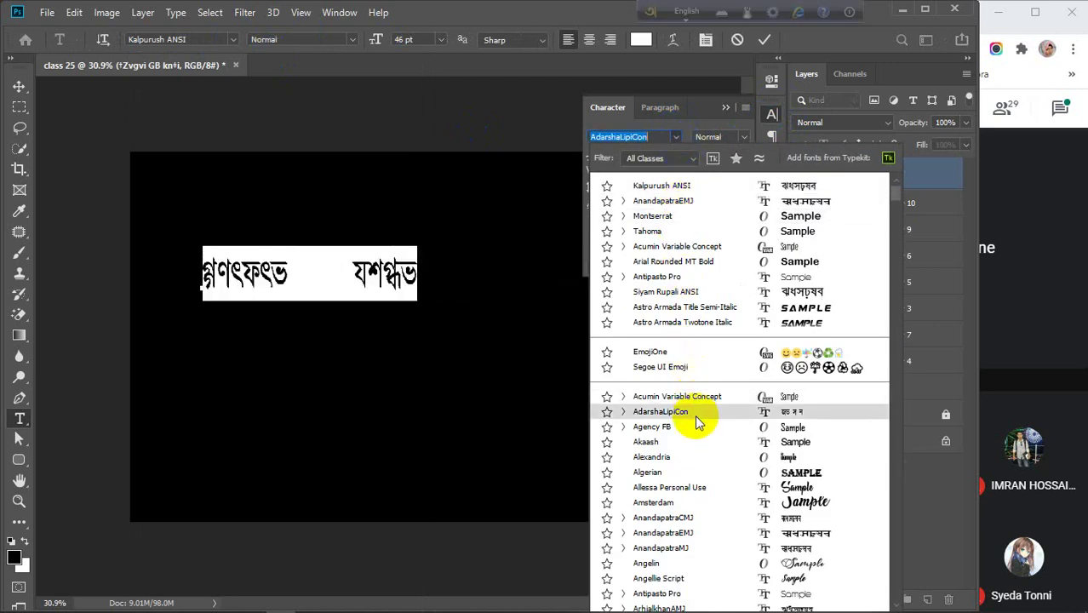
scroll(693, 464, down, 2)
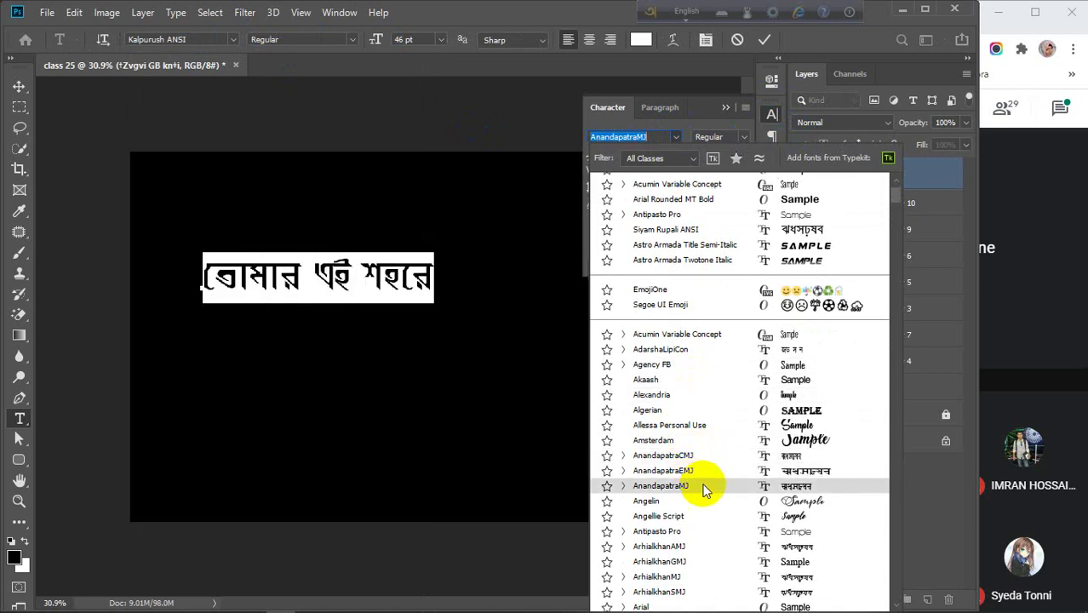
scroll(702, 476, down, 3)
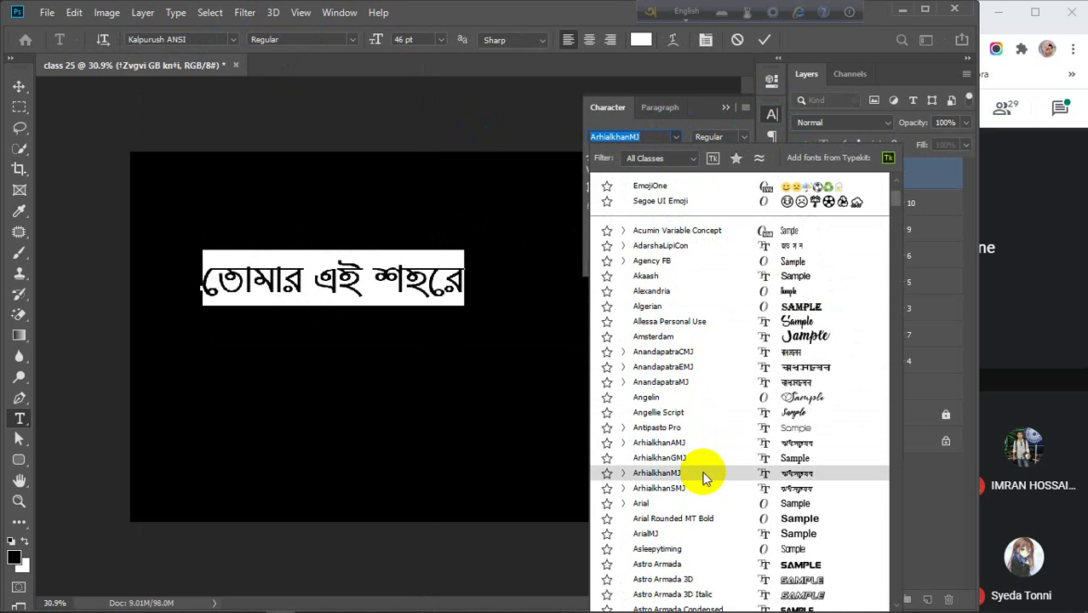
scroll(702, 485, down, 10)
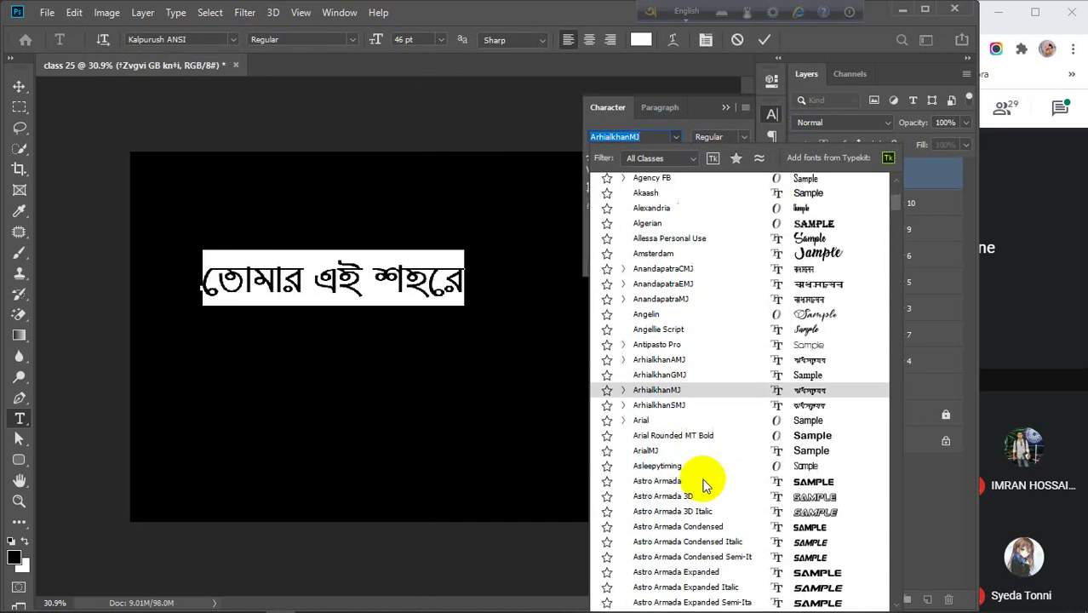
scroll(703, 483, down, 4)
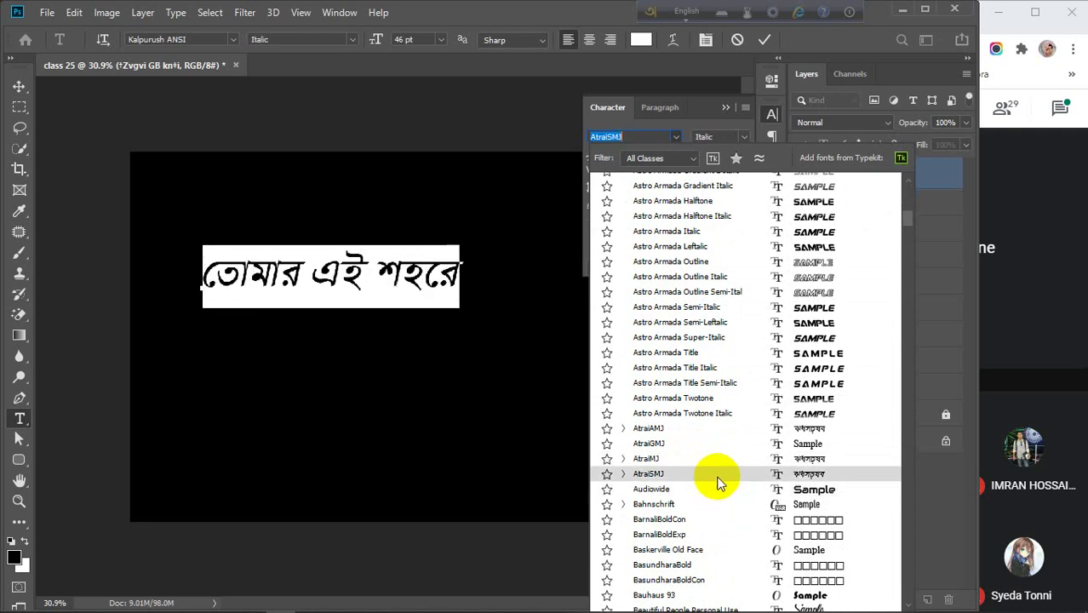
scroll(717, 482, down, 6)
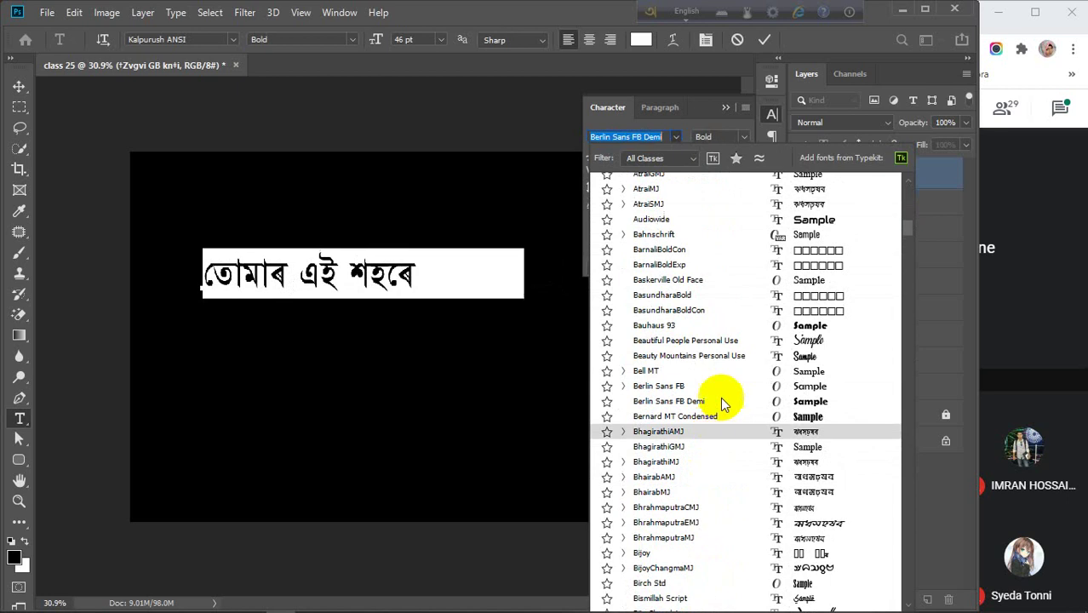
scroll(742, 365, down, 2)
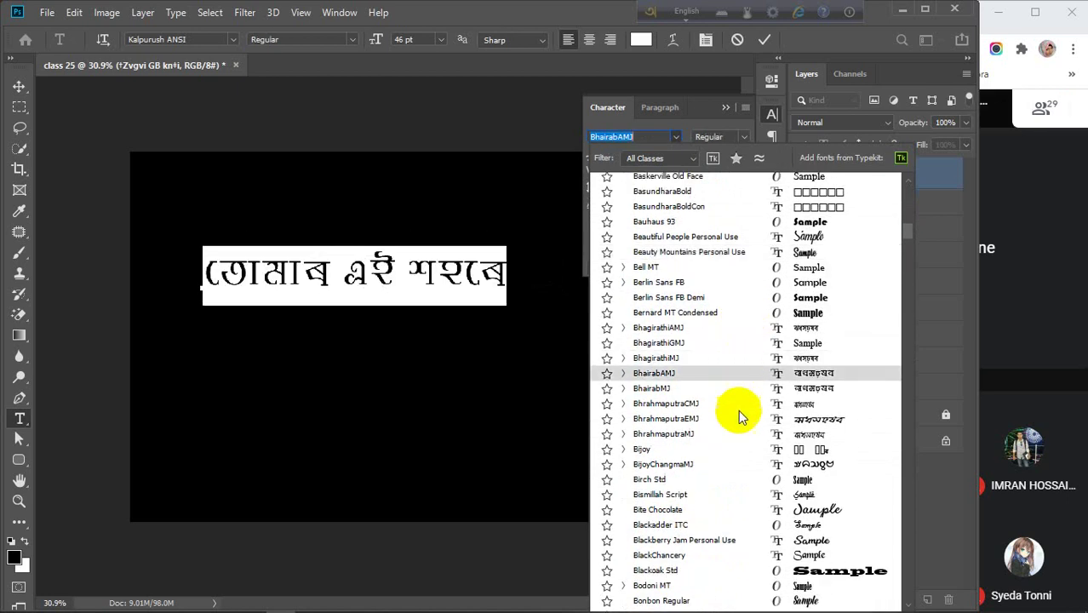
scroll(741, 424, down, 3)
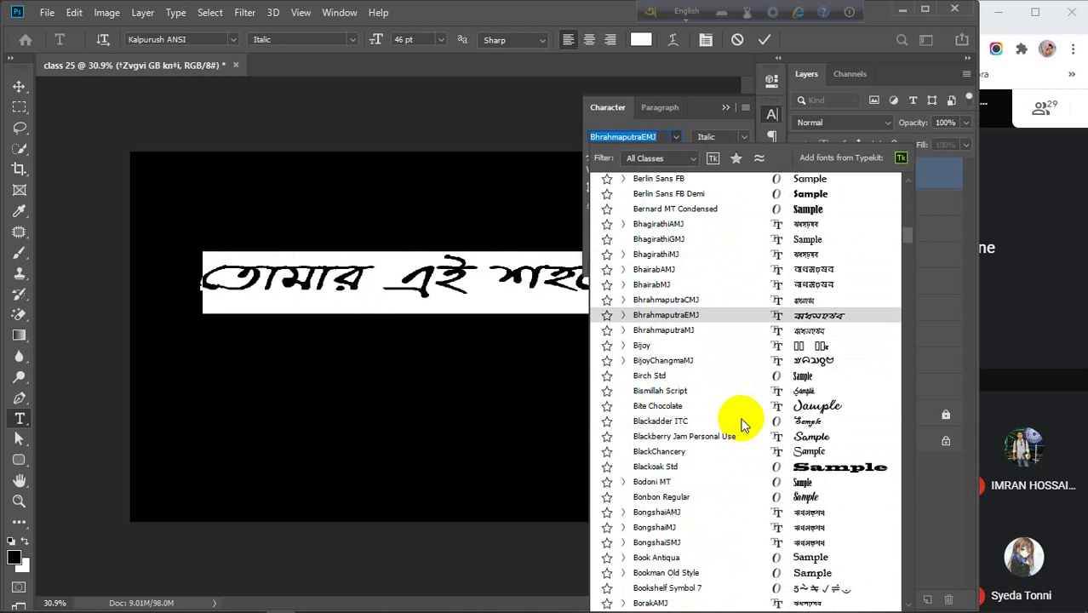
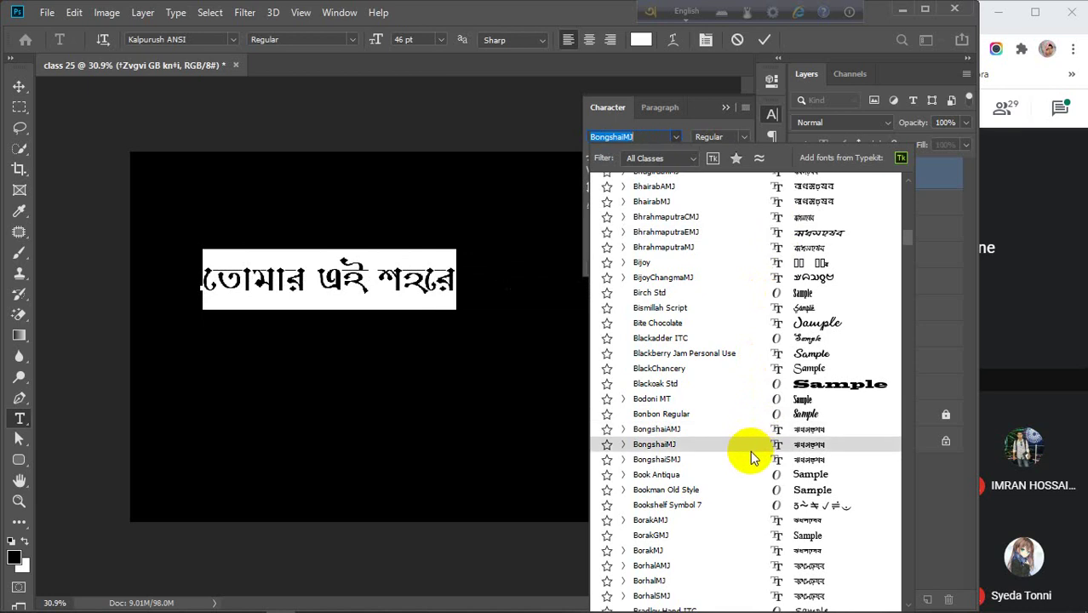
scroll(750, 451, down, 3)
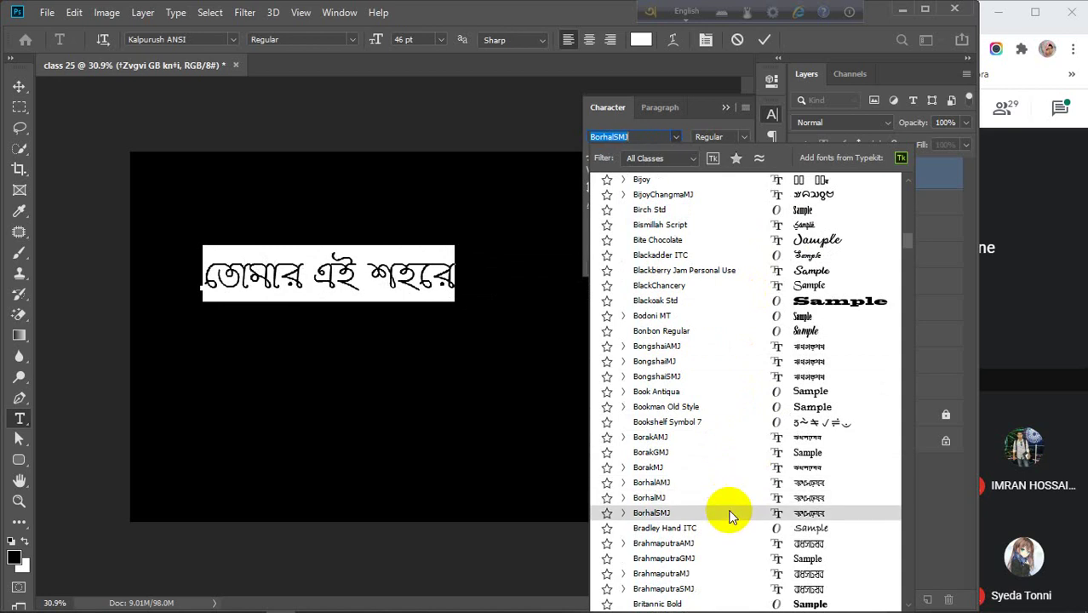
scroll(729, 514, down, 2)
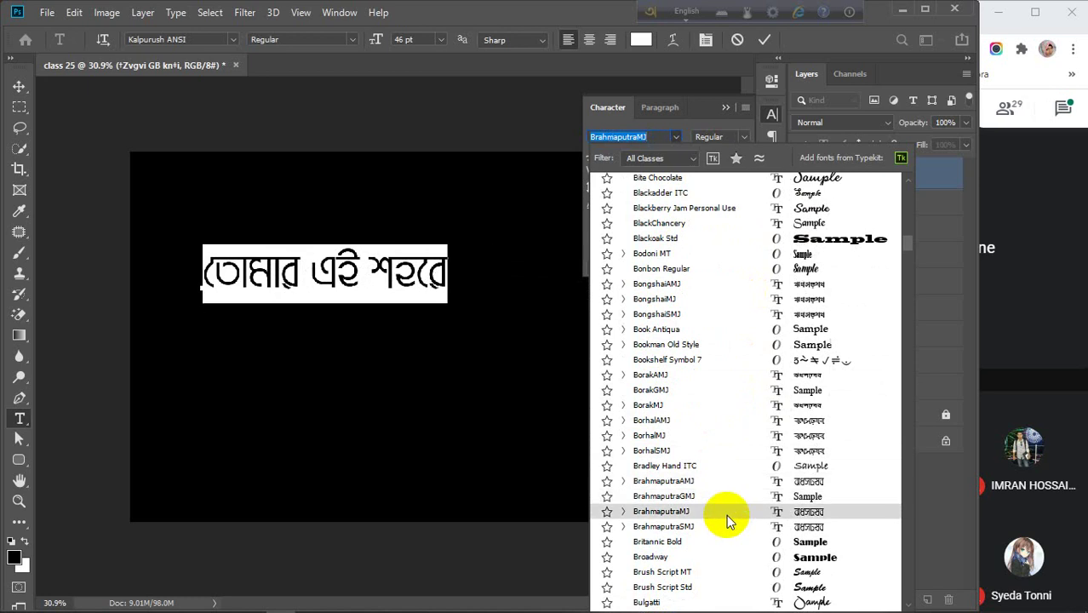
scroll(726, 532, down, 4)
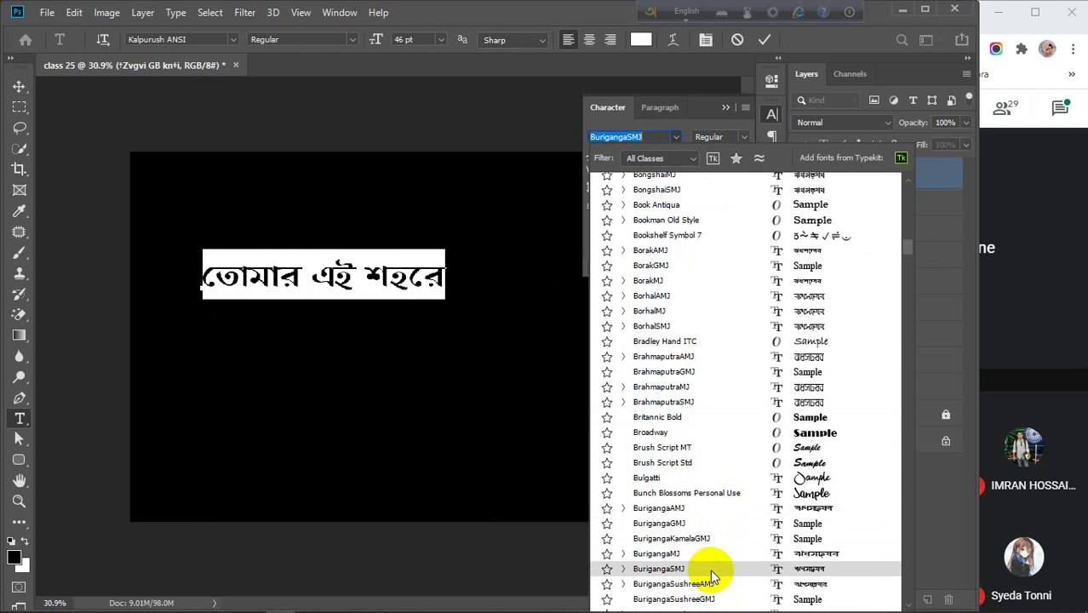
click(709, 569)
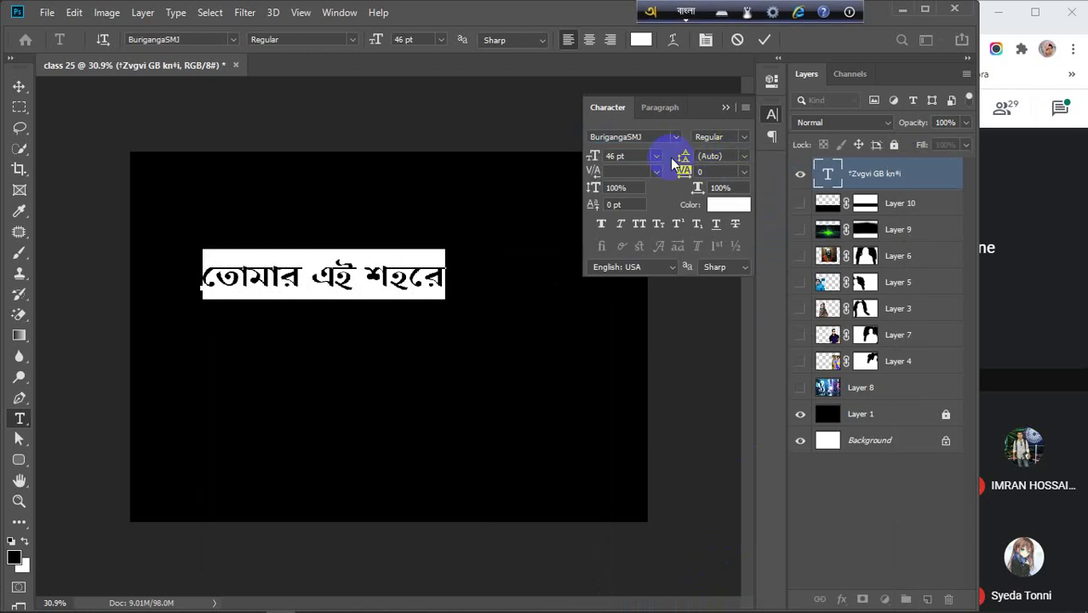
Set the title's font style to Bold and its font size to 65 pt.
click(742, 139)
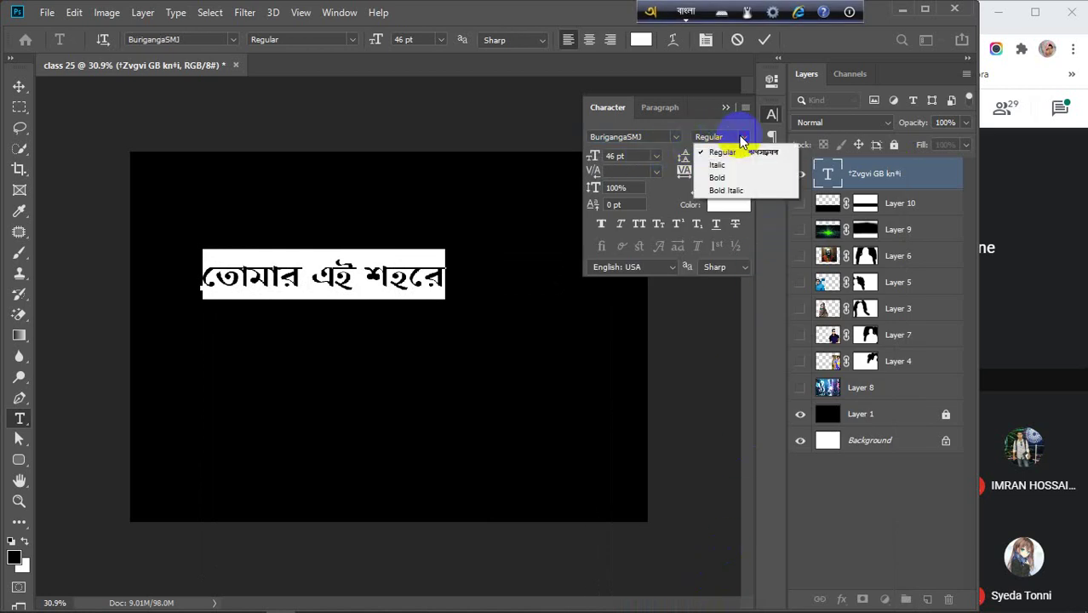
click(739, 177)
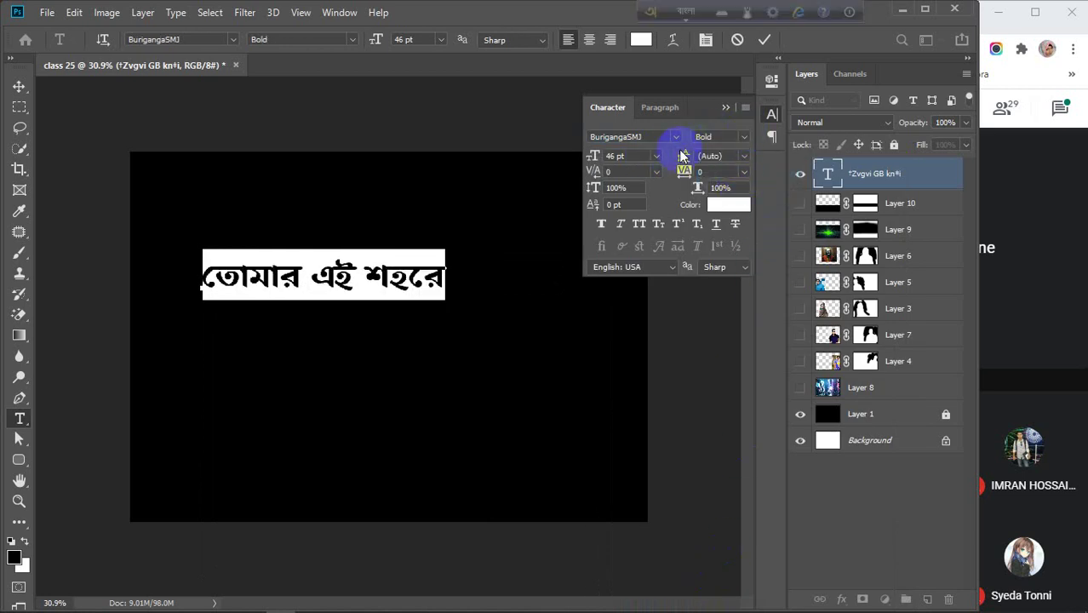
click(630, 155)
key(Up)
key(Up)
key(Up)
key(Up)
key(Up)
key(Up)
key(Up)
key(Up)
key(Up)
key(Up)
key(Up)
key(Up)
key(Up)
key(Up)
key(Up)
key(Up)
key(Up)
key(Up)
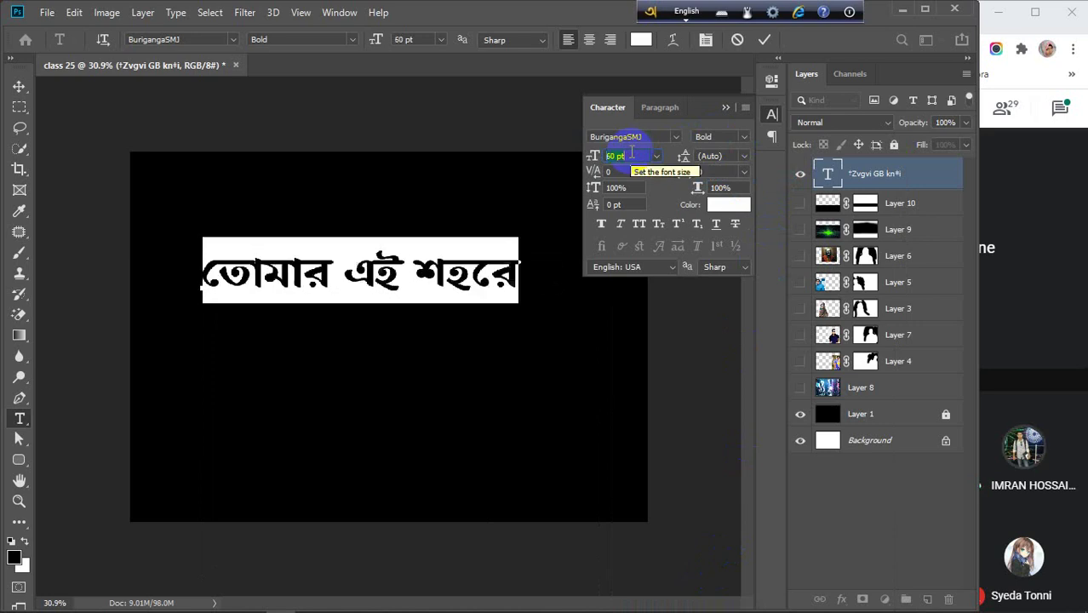
key(Up)
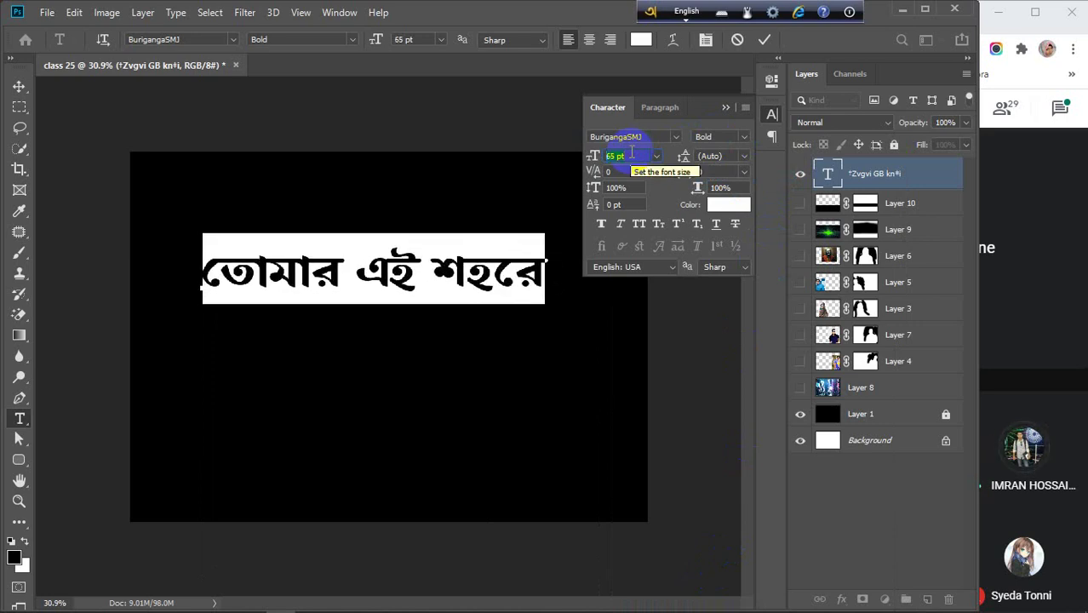
click(721, 106)
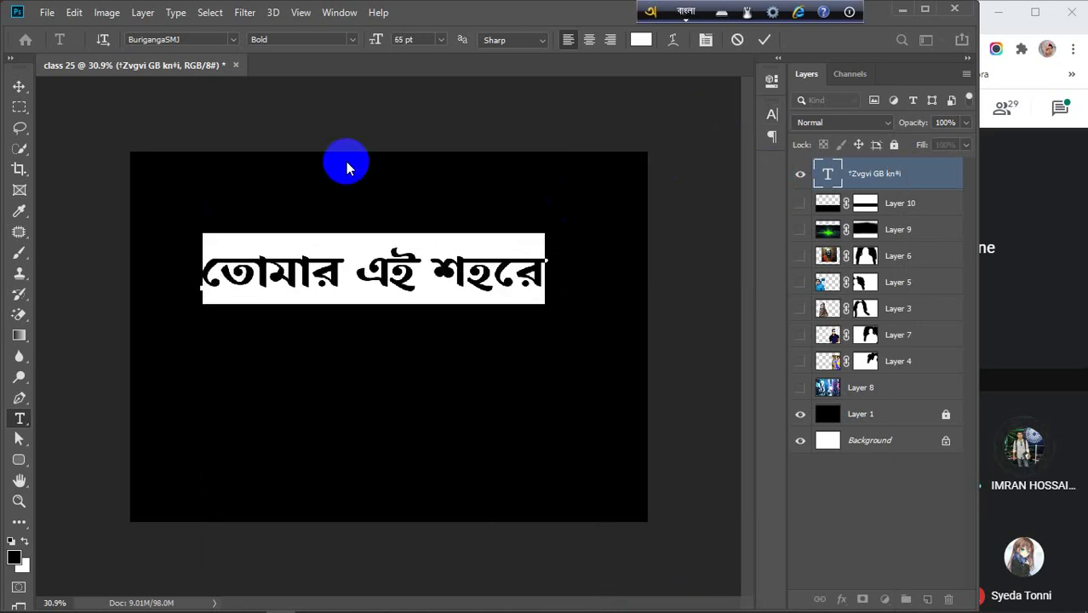
click(686, 12)
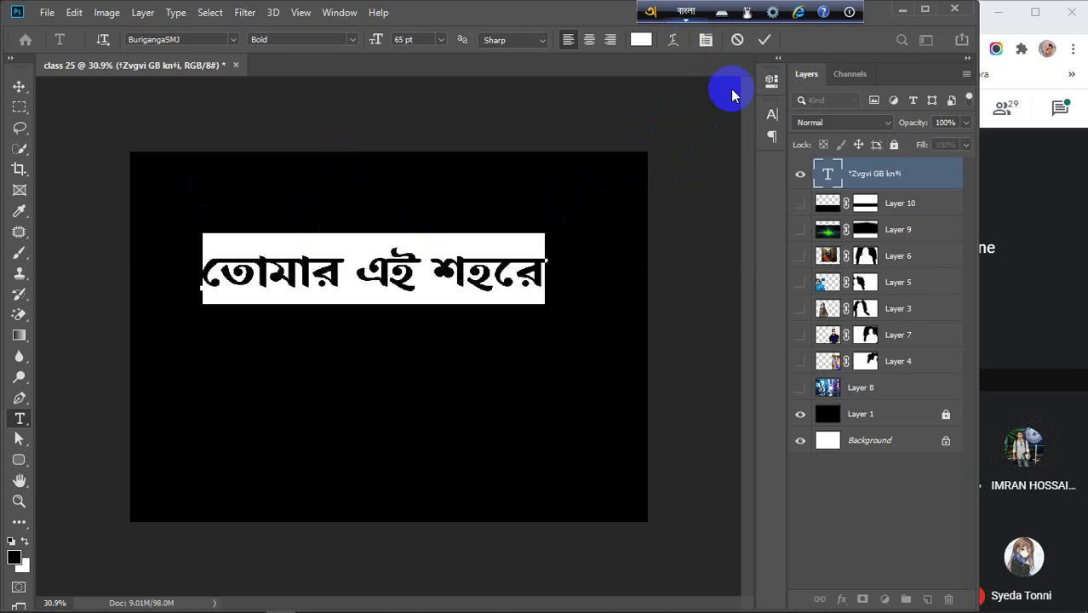
Commit the title's formatting and move the title to the lower part of the canvas, roughly centred.
click(764, 40)
key(v)
click(475, 265)
drag(479, 269, 468, 470)
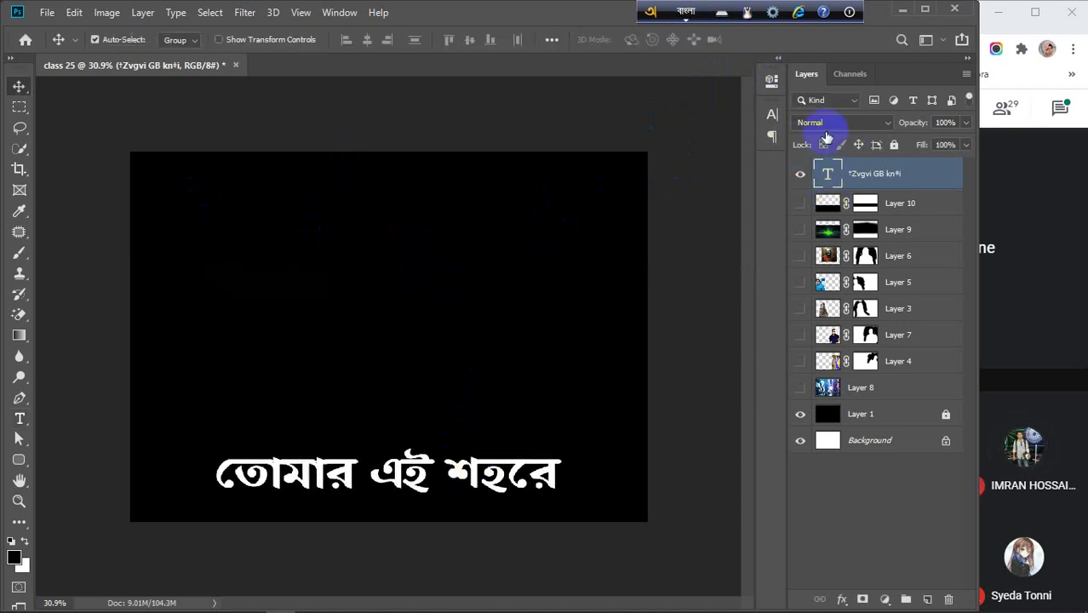
Show the hidden layers from Layer 10 down to Layer 8, and nudge the title slightly lower over the light burst.
click(800, 203)
click(799, 229)
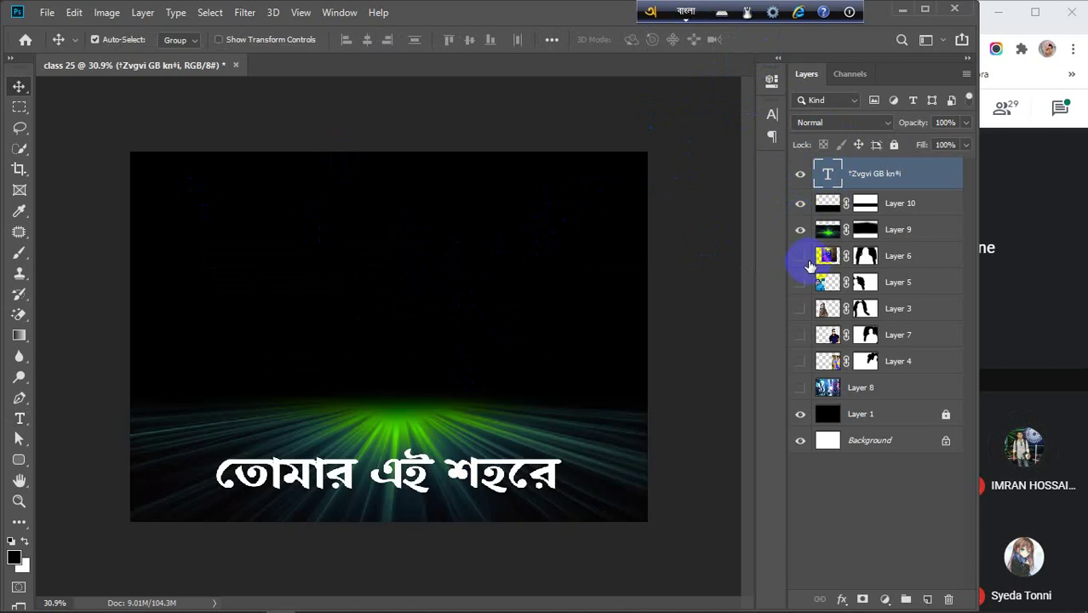
drag(805, 268, 820, 414)
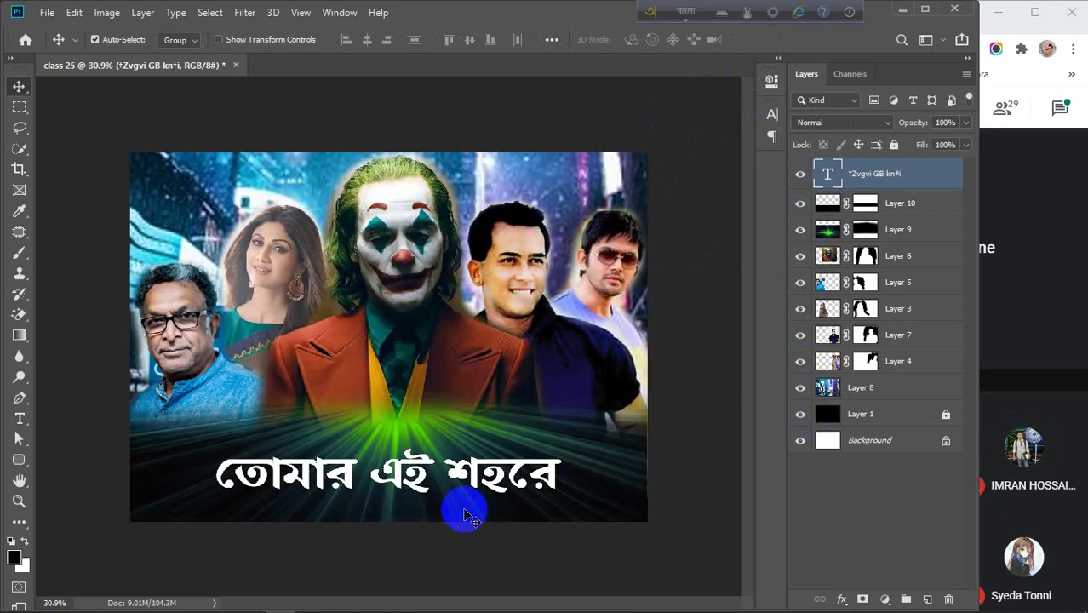
drag(465, 515, 418, 485)
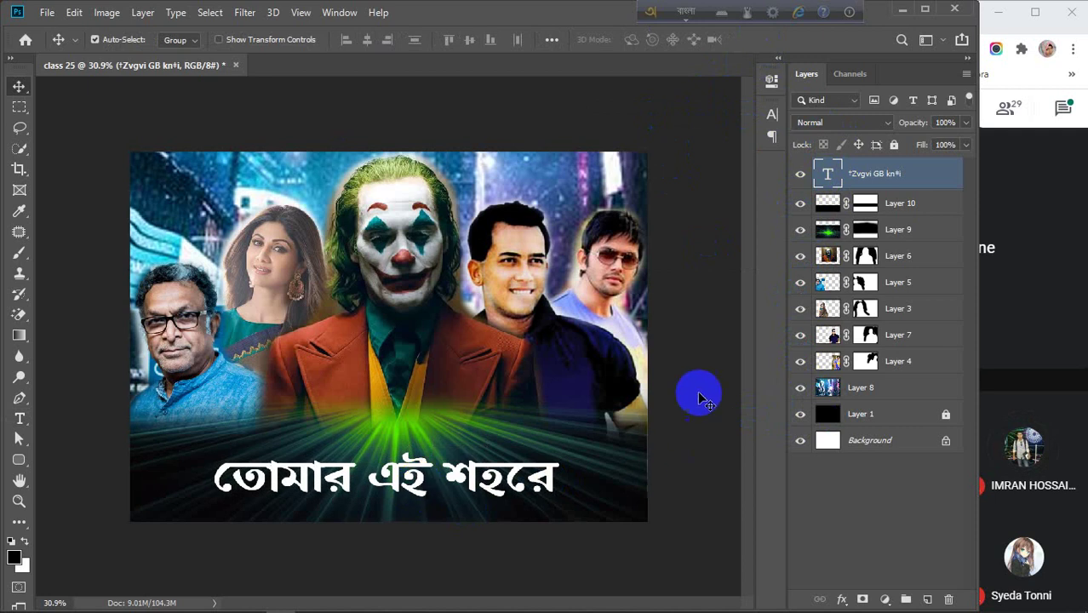
Select all of the title's text again and enlarge its font size to 80 pt.
click(908, 179)
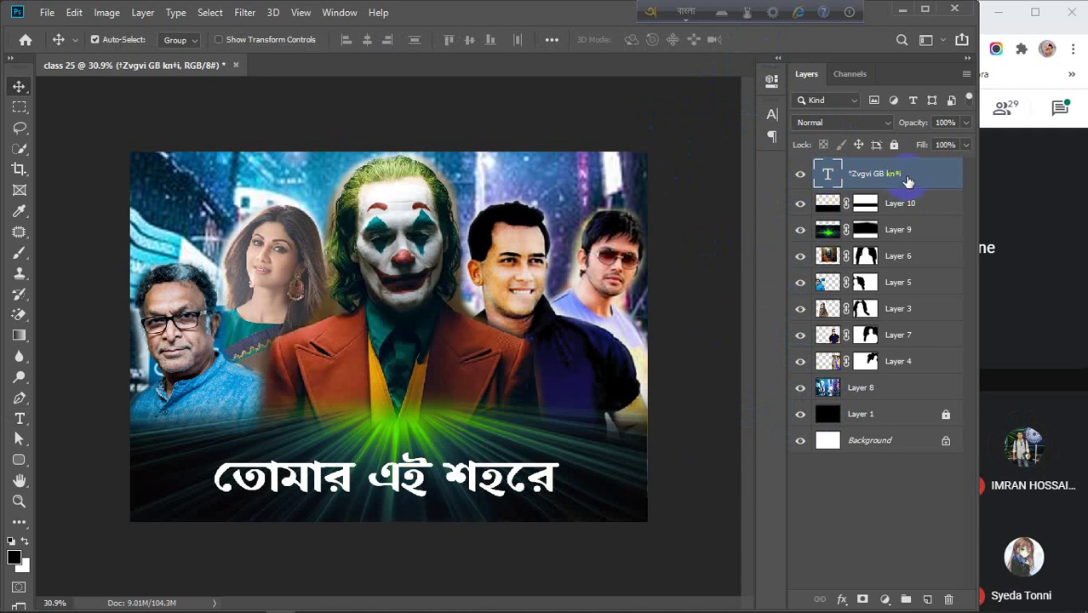
double_click(828, 178)
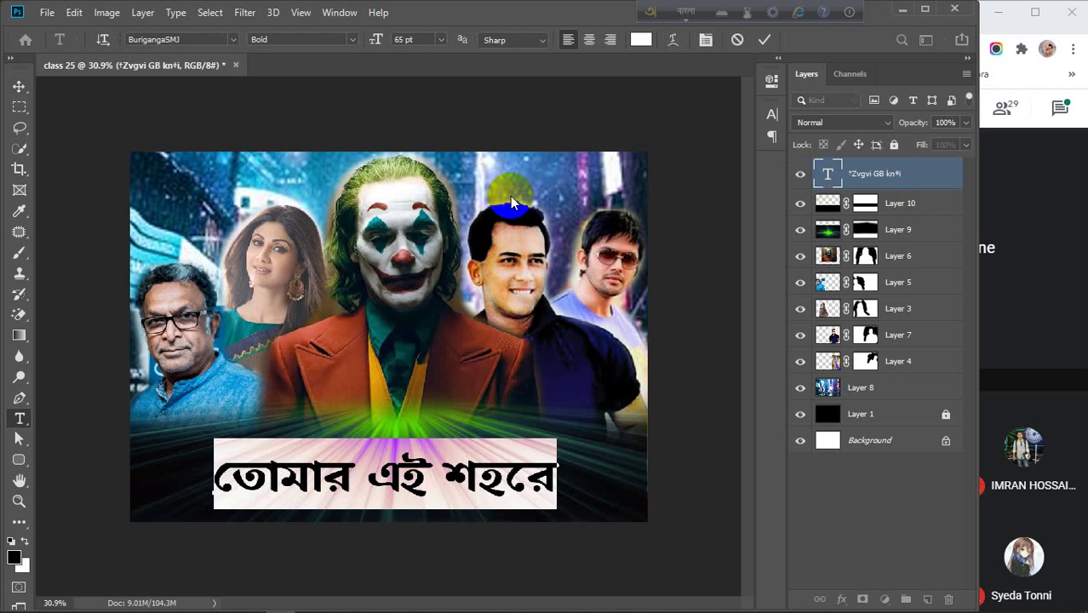
scroll(418, 41, up, 14)
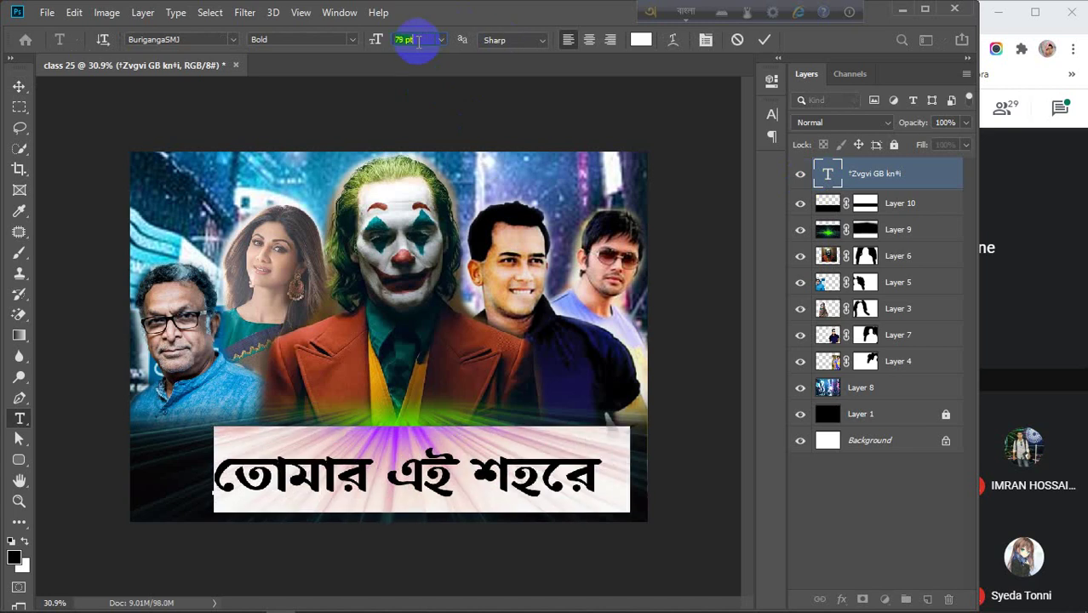
scroll(418, 41, up, 1)
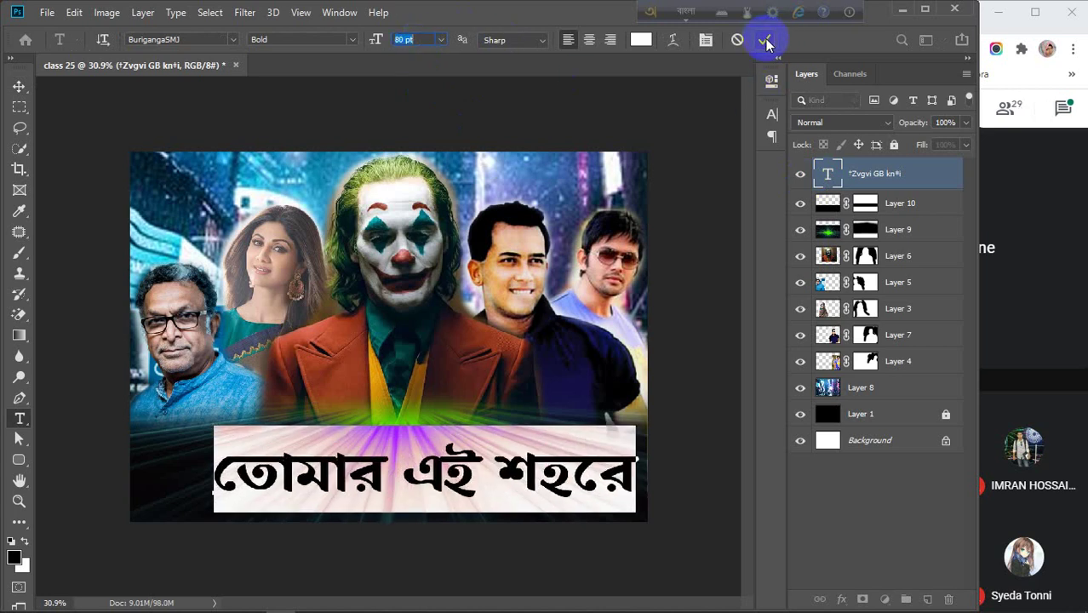
Try cyan and blue shades as the title's text color, and settle on pure white (ffffff).
click(641, 39)
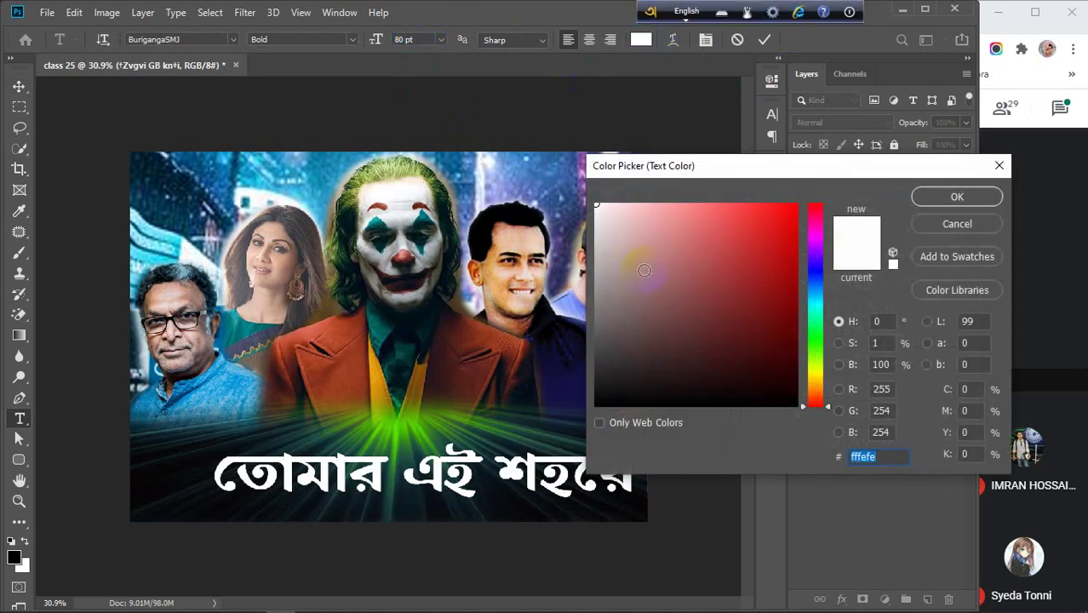
drag(815, 242, 815, 296)
click(796, 205)
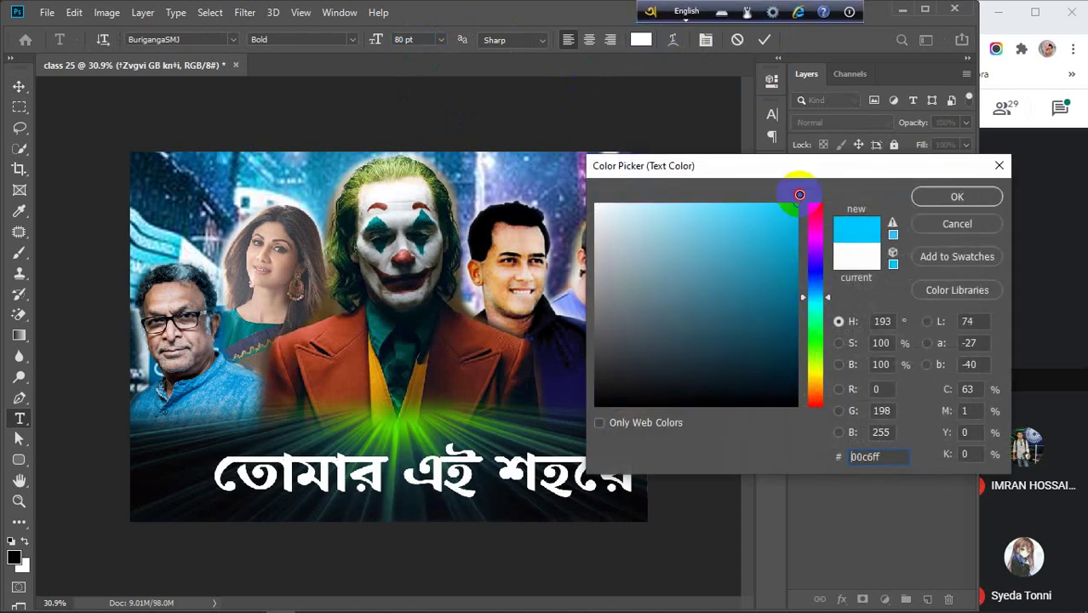
click(816, 270)
drag(785, 274, 799, 338)
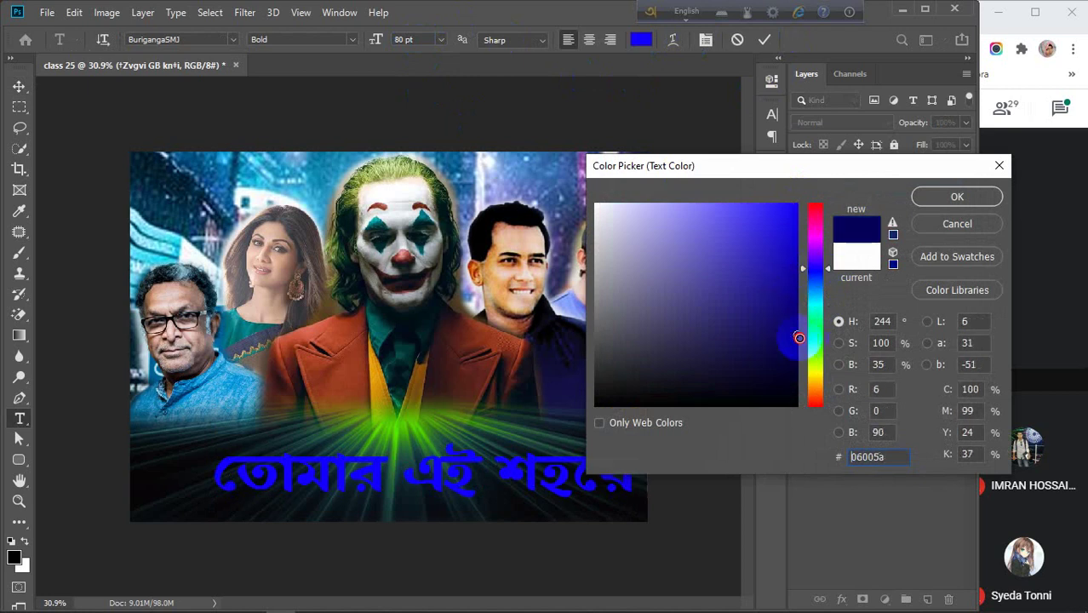
click(597, 205)
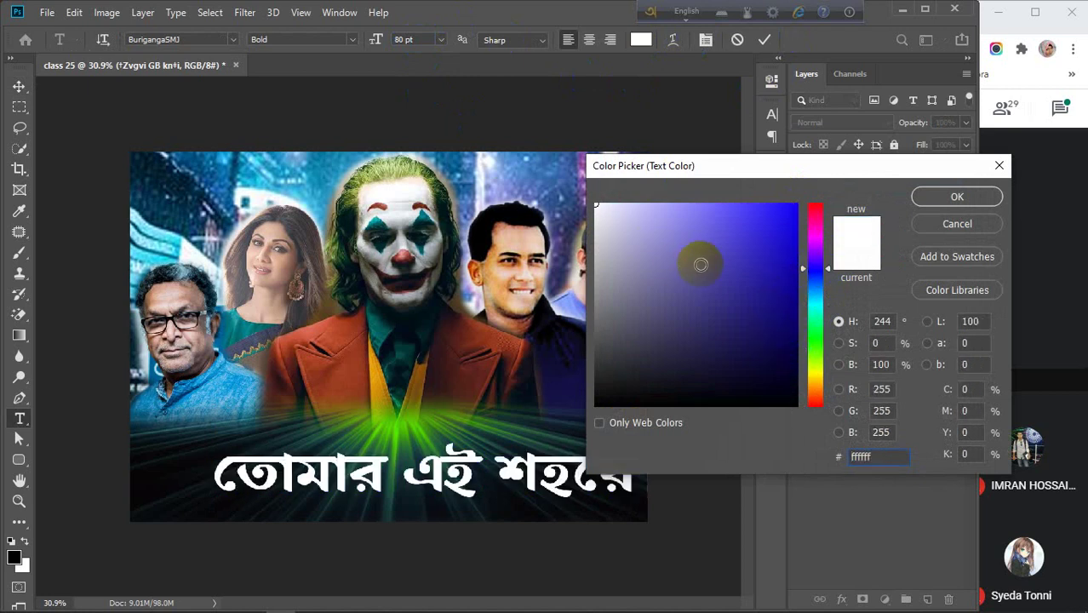
click(955, 197)
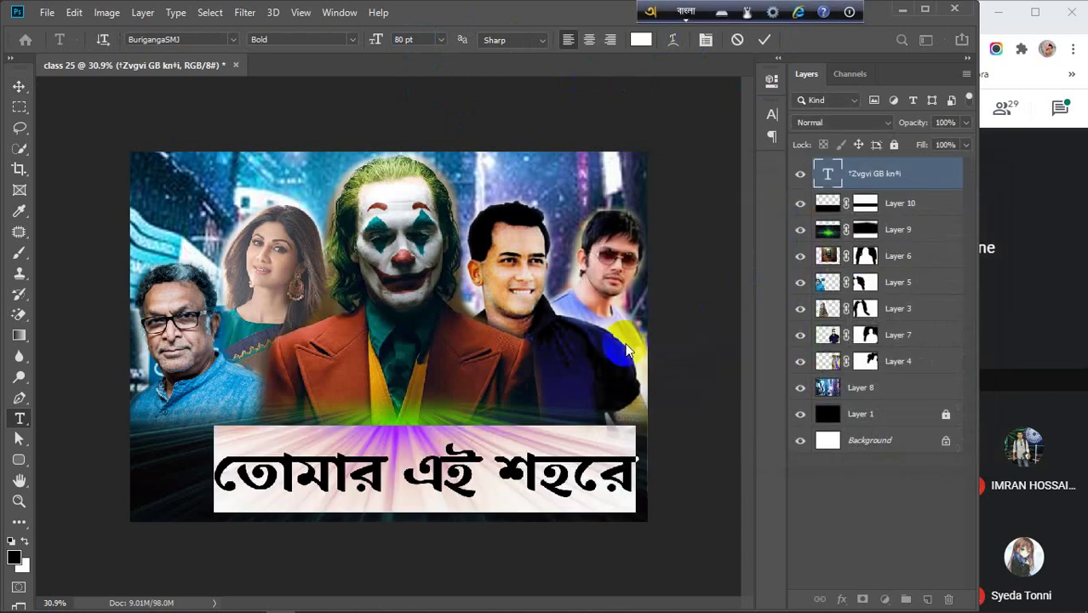
Commit the title's white text color and move the title left to roughly the centre of the canvas.
click(764, 40)
key(v)
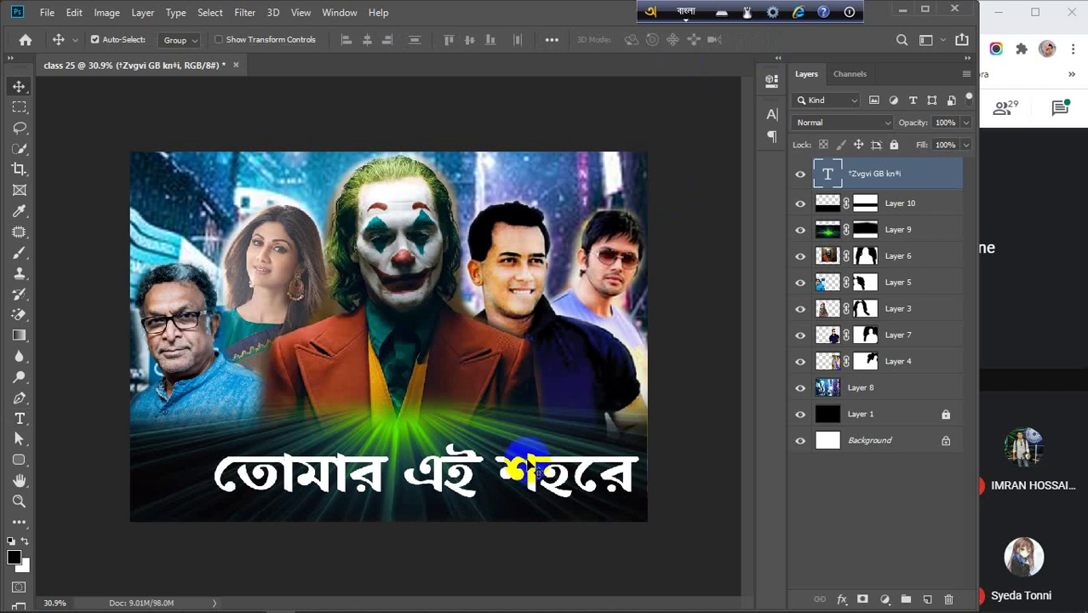
drag(538, 471, 482, 479)
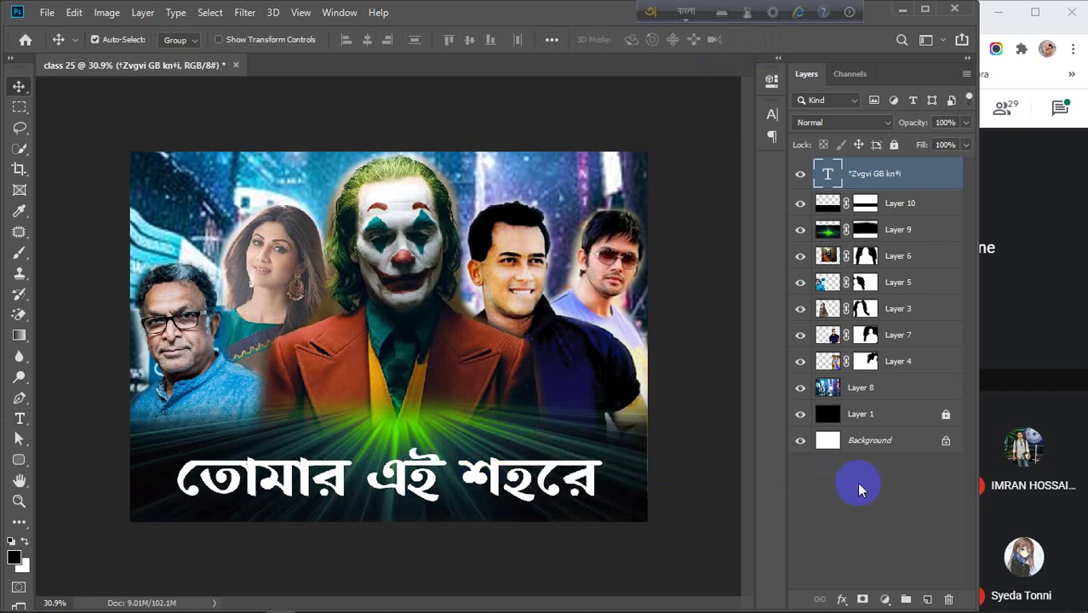
Try aligning the title's horizontal centre with Layer 8, and settle on aligning it with Layer 10's horizontal centre.
ctrl+click(887, 389)
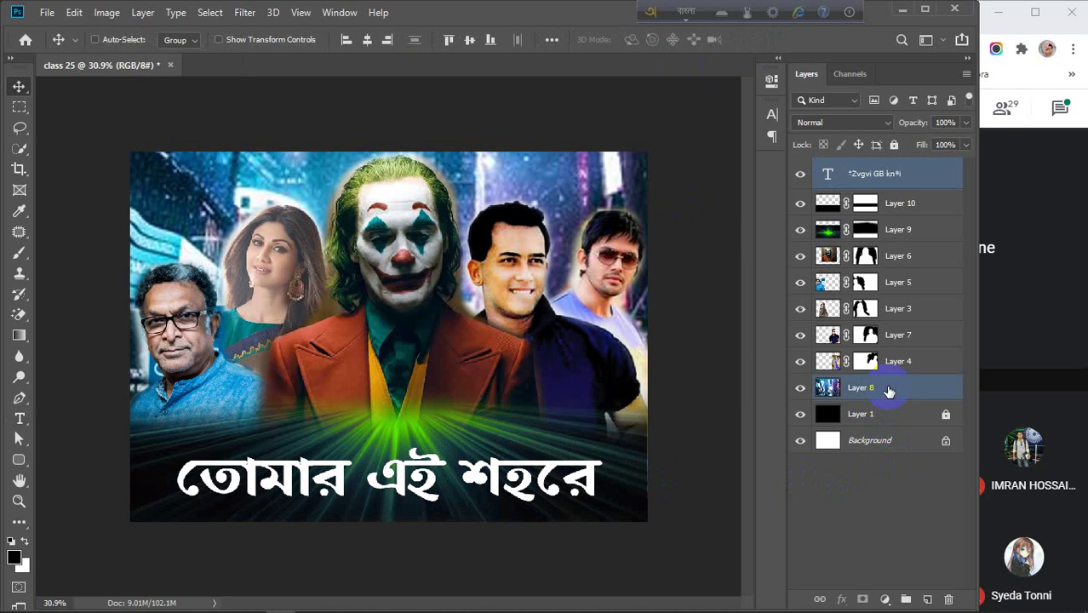
click(367, 42)
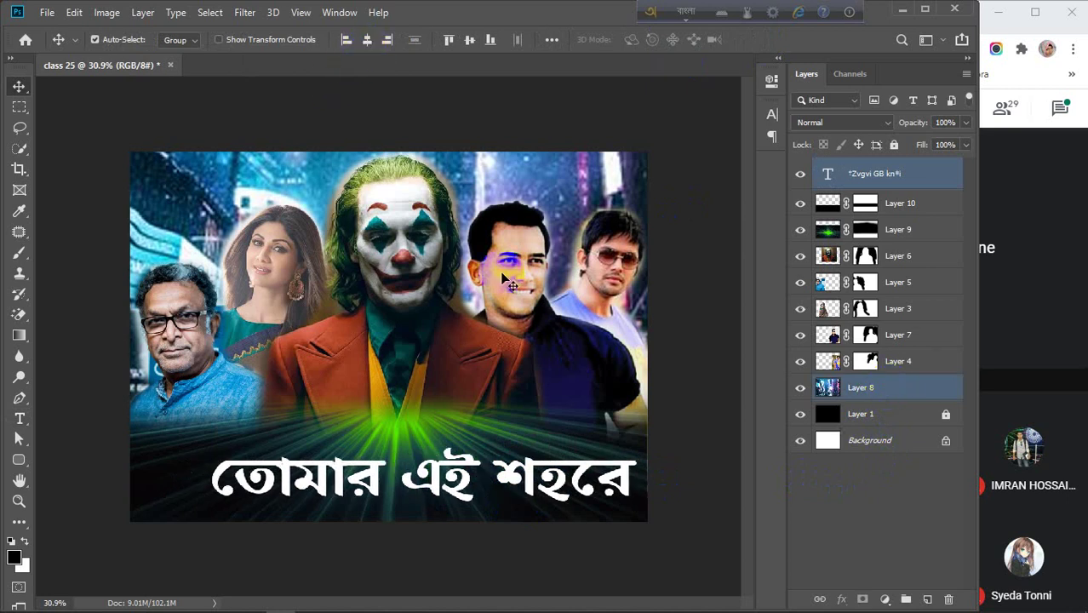
click(900, 181)
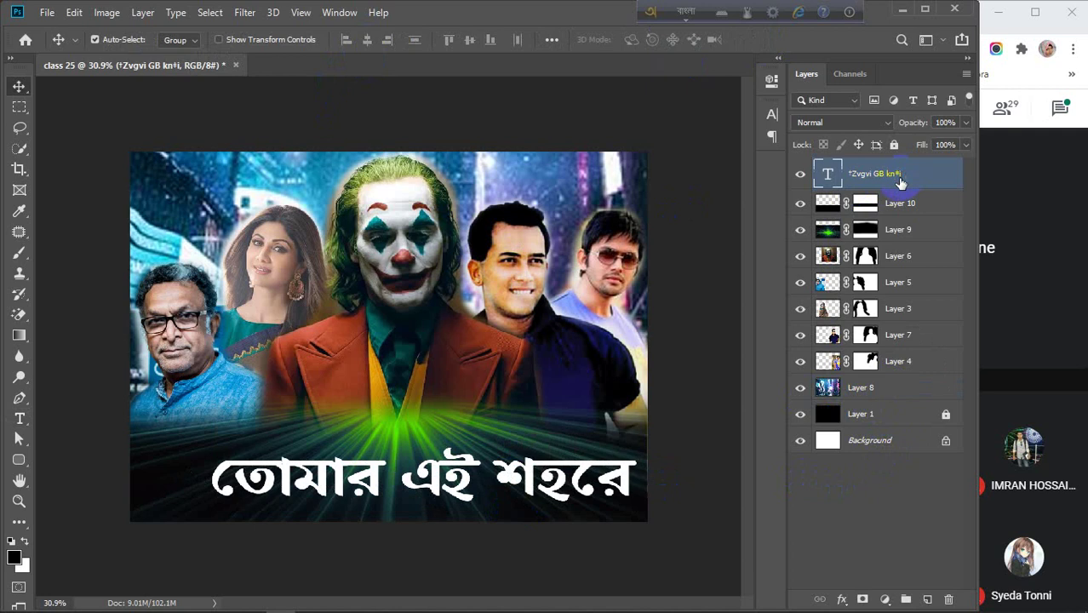
ctrl+click(930, 207)
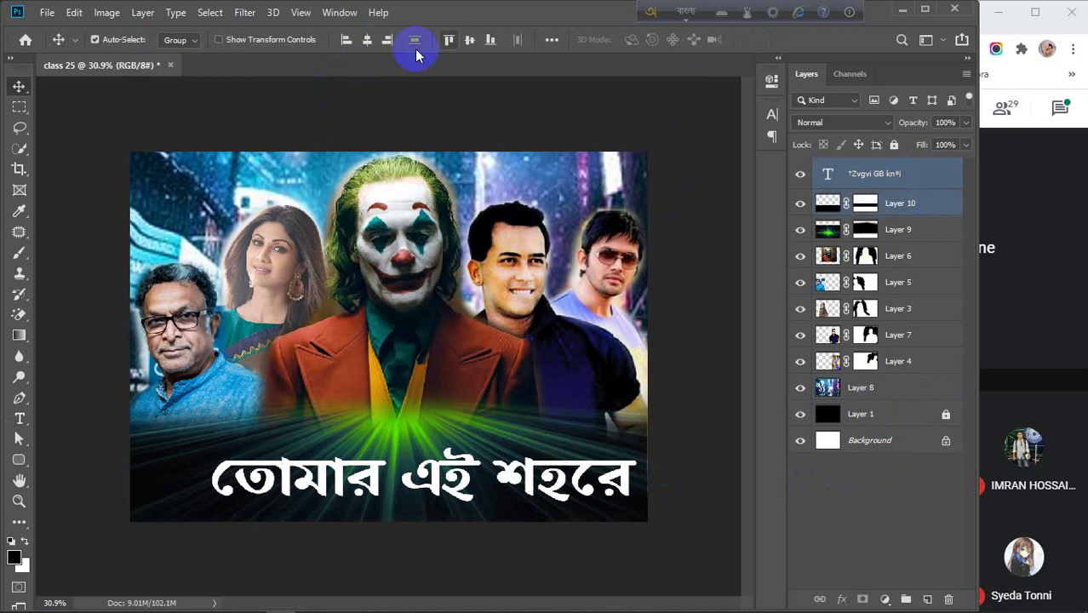
click(367, 40)
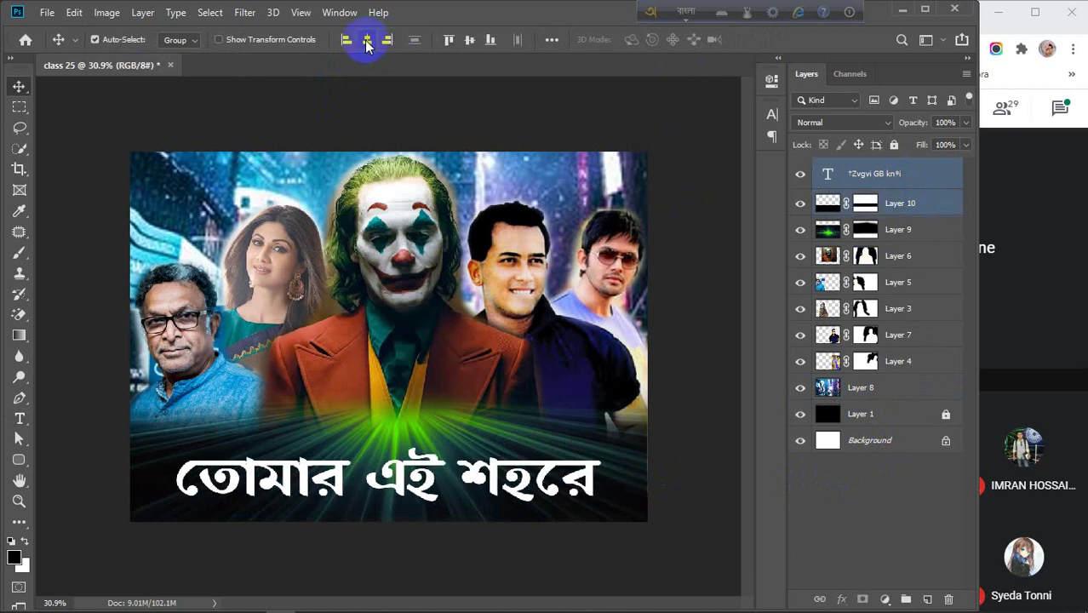
click(685, 483)
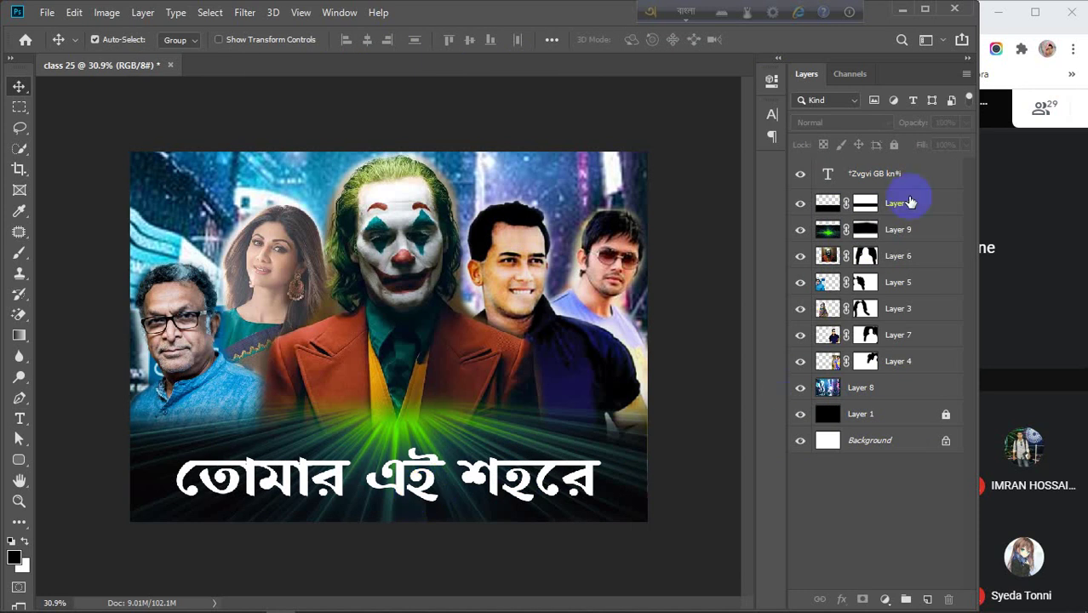
Open the title layer's style settings and enable an Outer Glow, keeping the title visible beside the dialog.
click(940, 179)
double_click(940, 179)
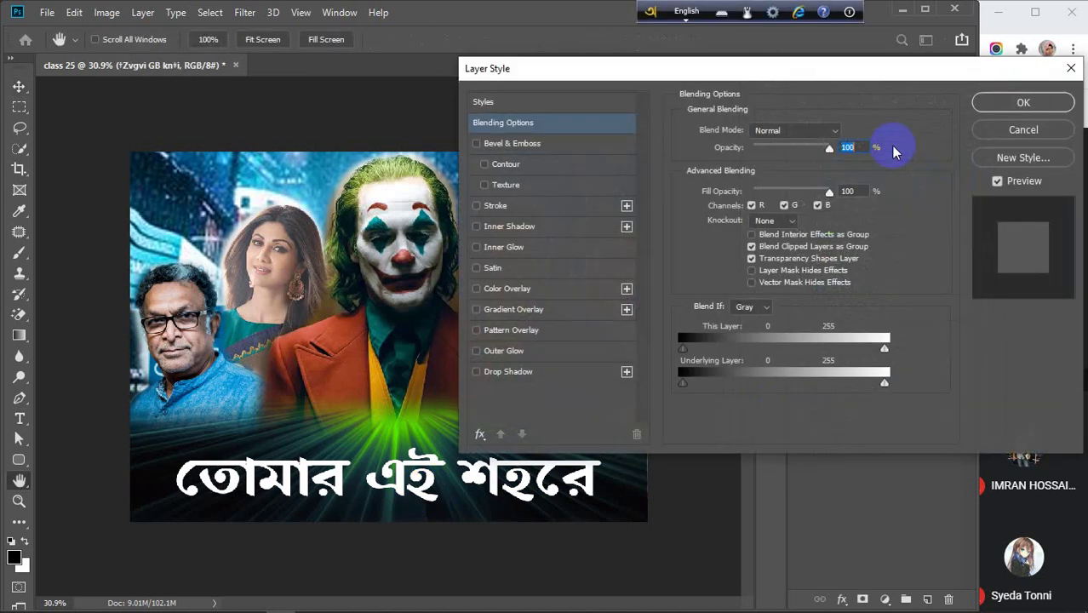
drag(572, 68, 803, 73)
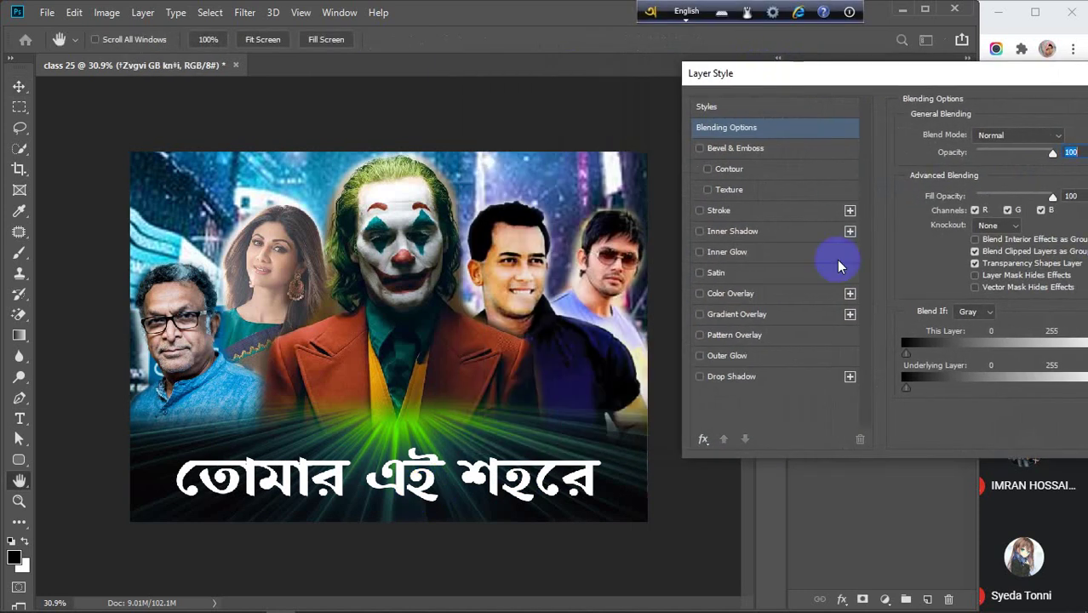
click(718, 358)
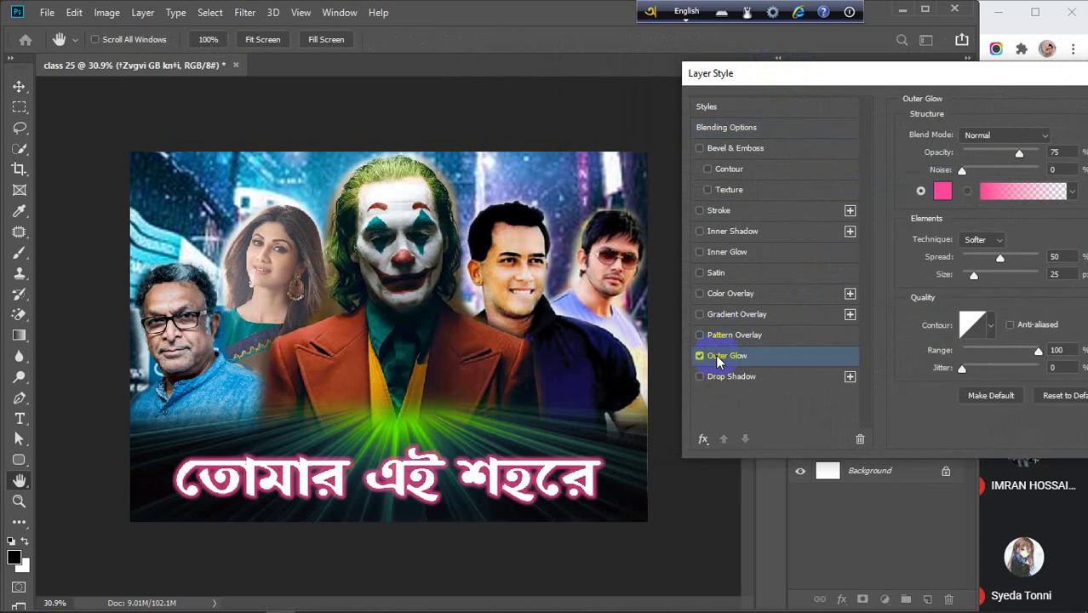
Try several blue shades for the title's Outer Glow color, and settle on bright yellow (fff000).
click(942, 191)
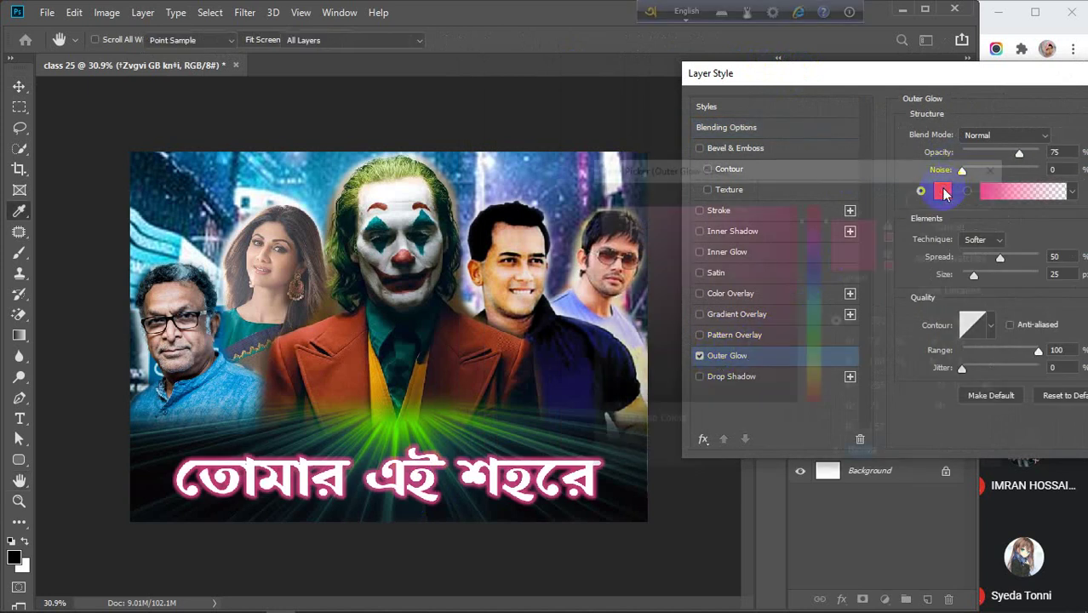
click(817, 271)
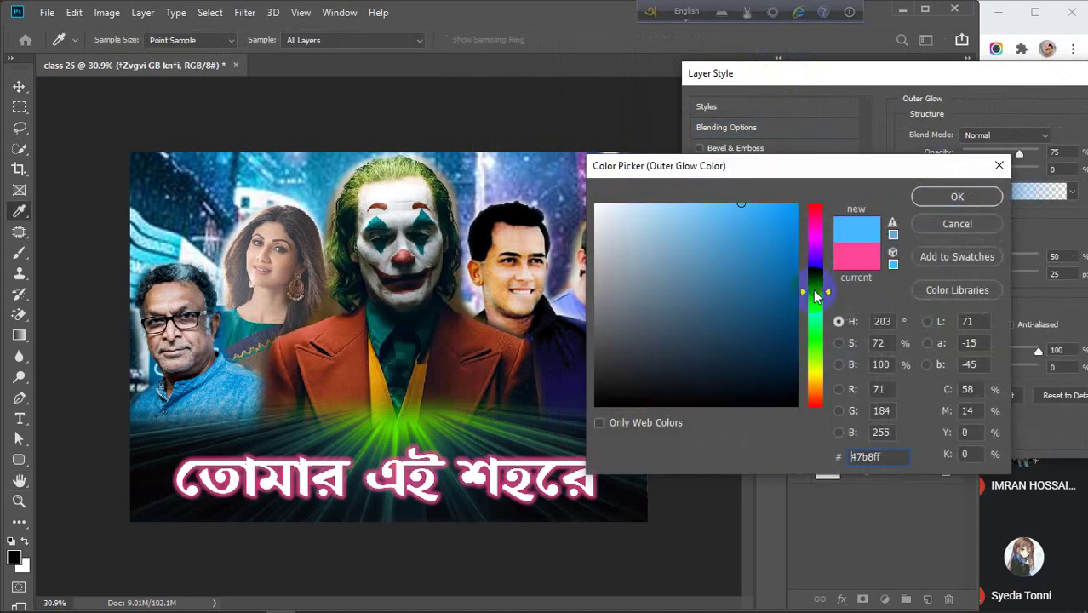
drag(782, 250, 813, 171)
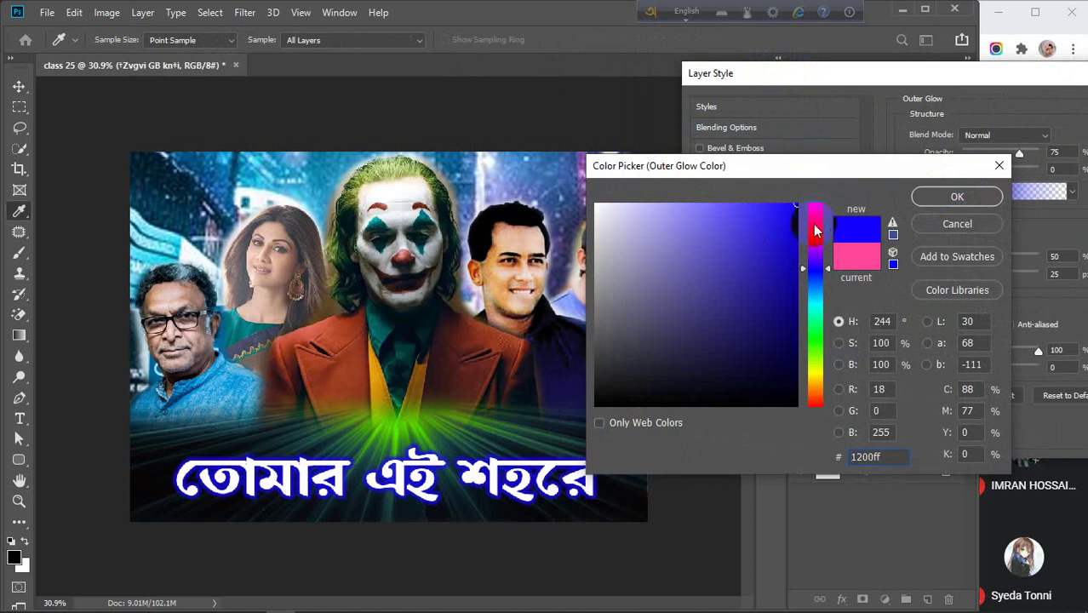
click(817, 297)
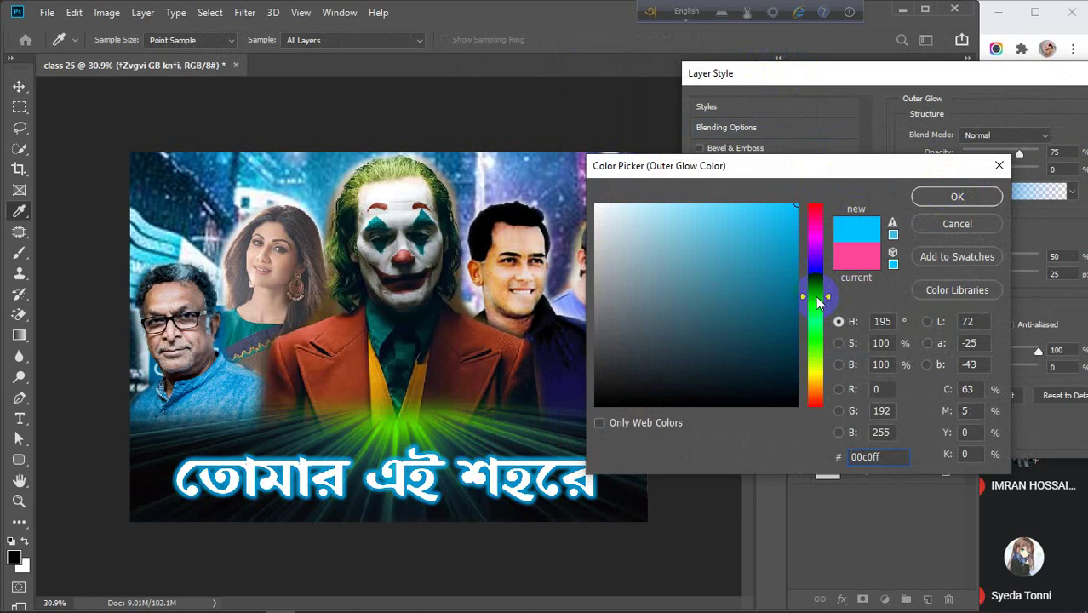
mouse_move(795, 256)
mouse_down()
mouse_move(769, 235)
mouse_move(784, 272)
mouse_move(768, 252)
mouse_up()
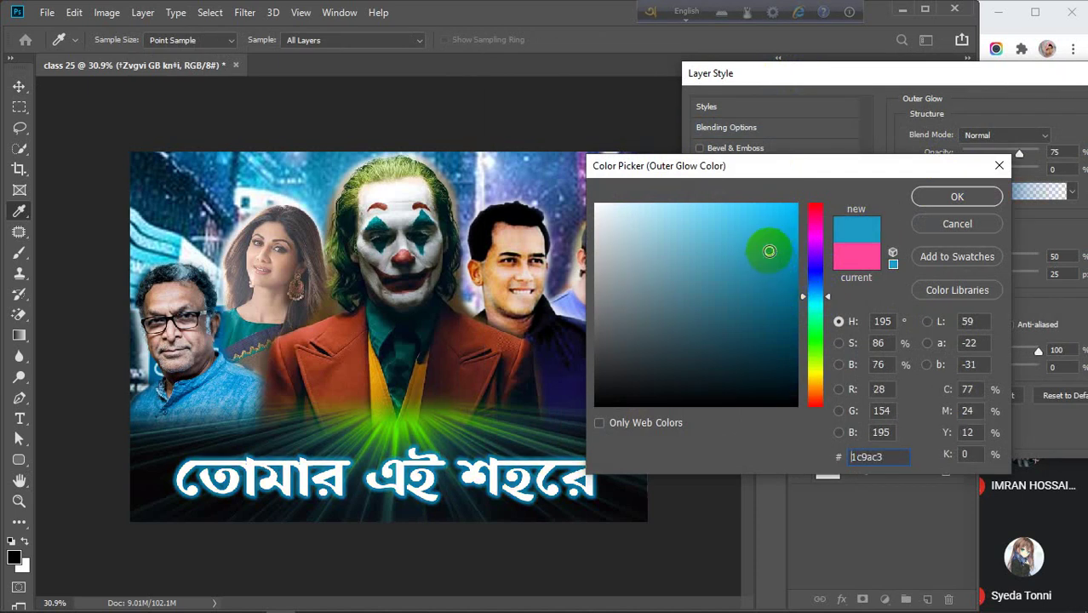
click(815, 282)
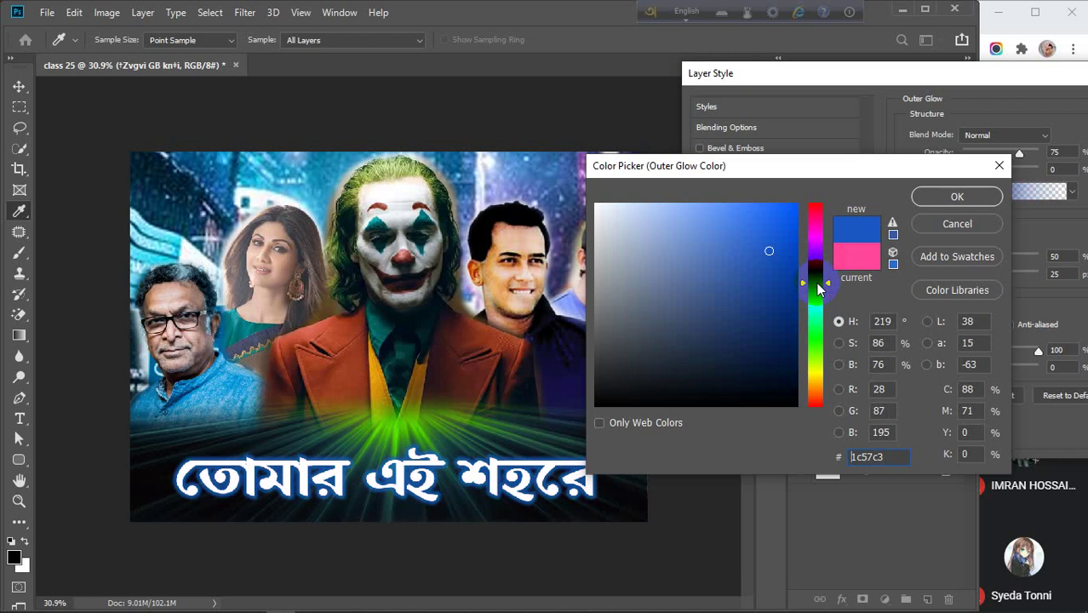
click(813, 374)
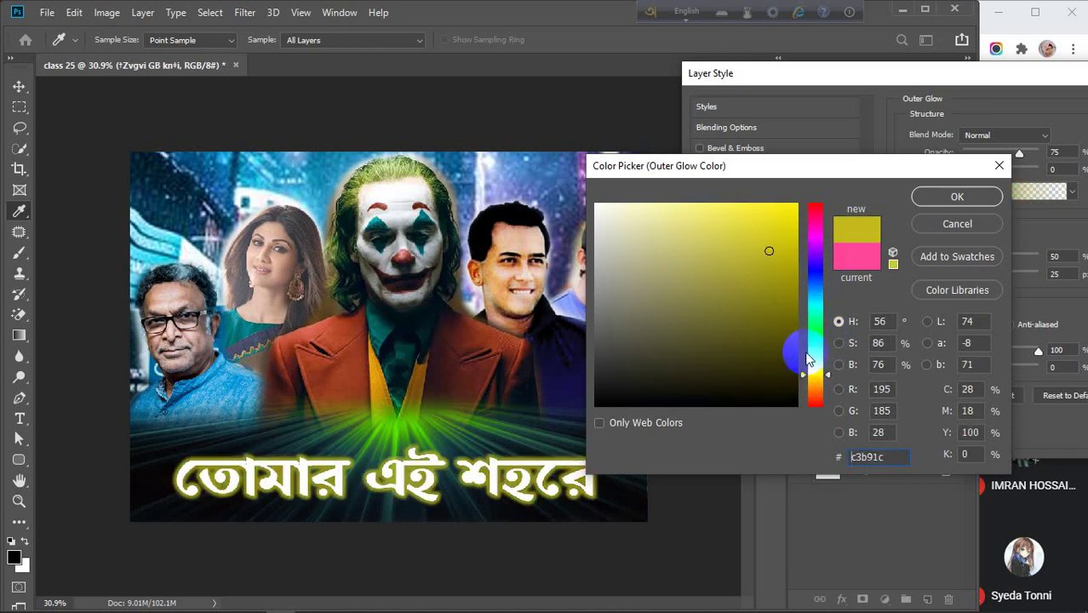
drag(771, 263, 809, 204)
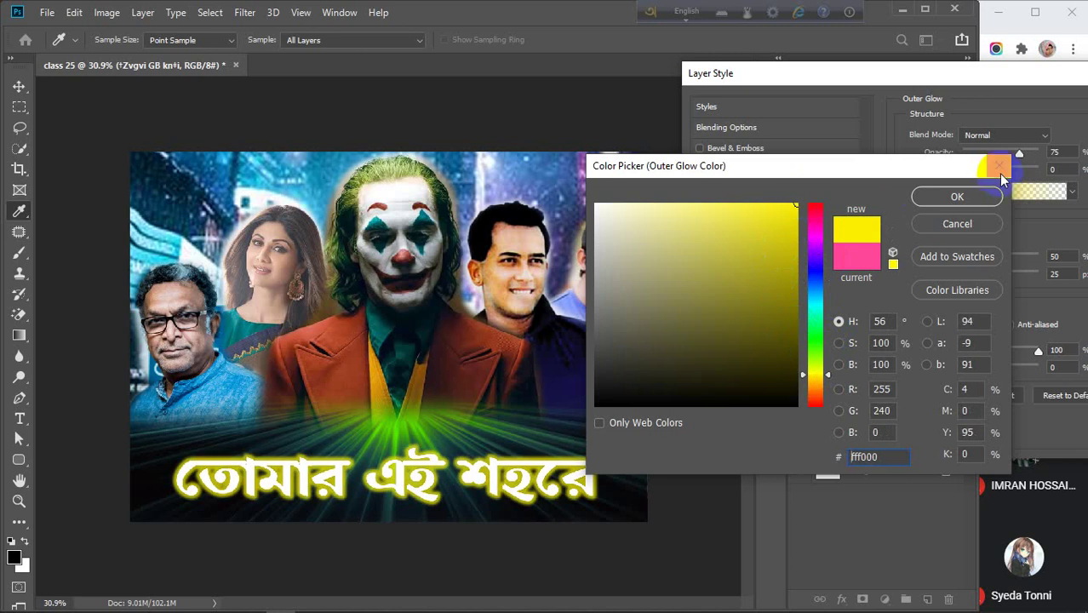
click(955, 197)
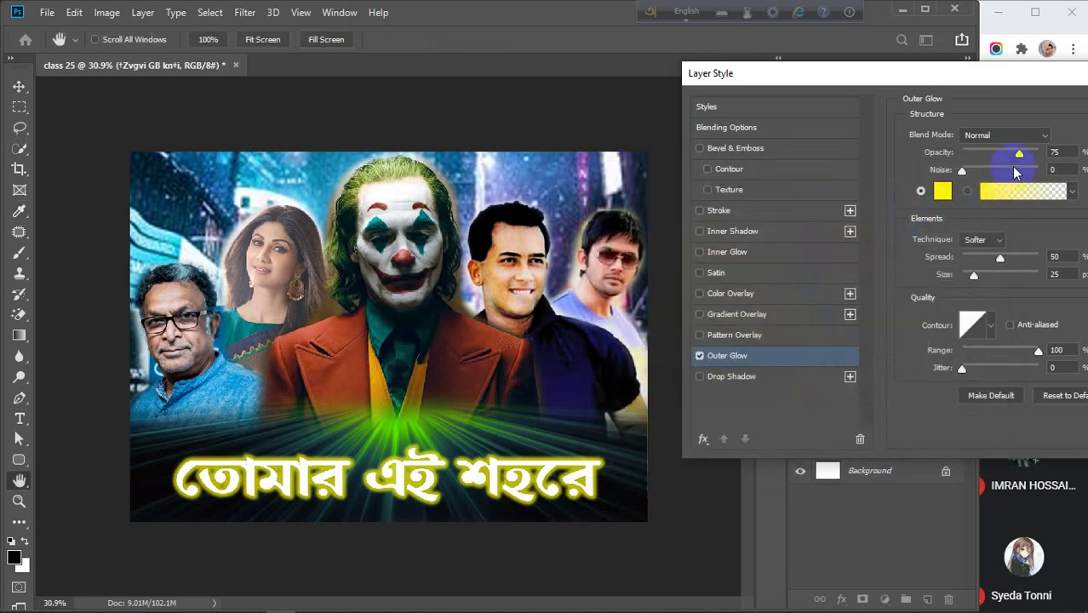
Set the Outer Glow's size to 50 px, spread to 60% and opacity to 70%, and apply the layer style.
mouse_move(1026, 158)
mouse_down()
mouse_move(1045, 158)
mouse_move(1004, 155)
mouse_up()
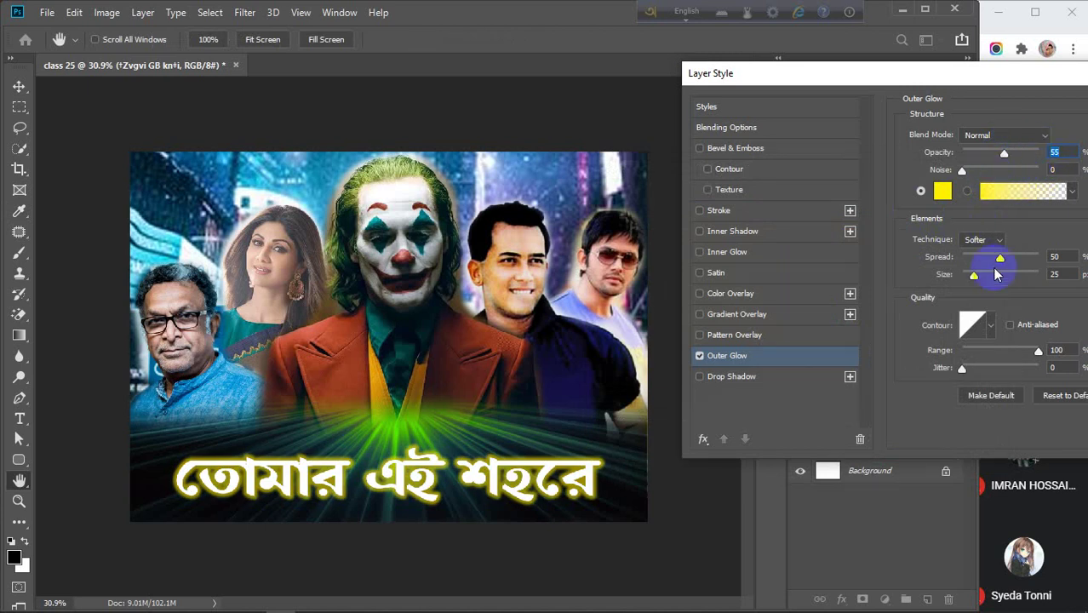
drag(976, 281, 984, 283)
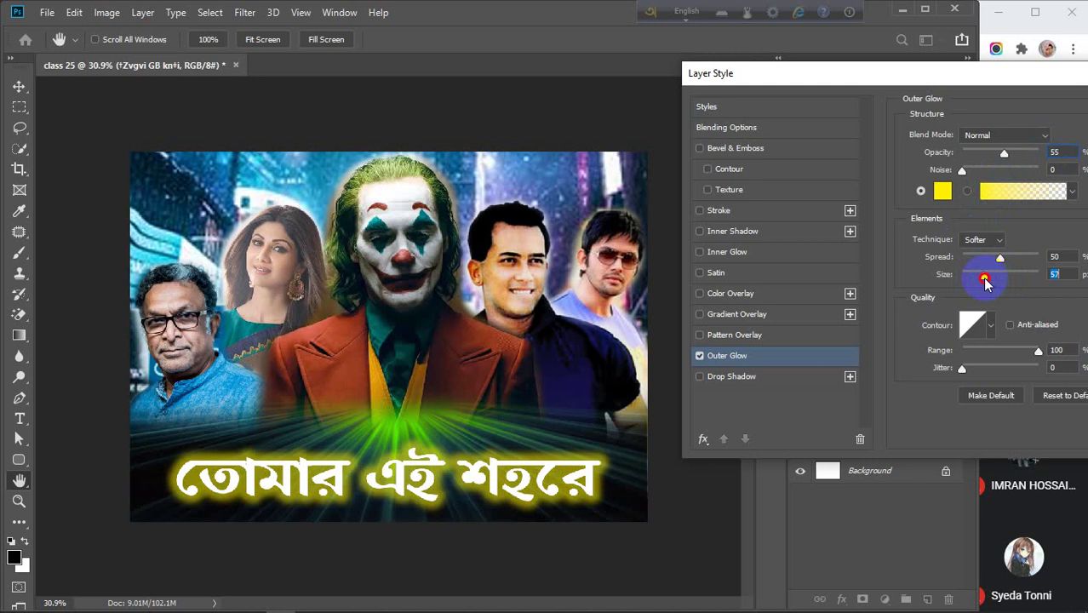
click(1058, 274)
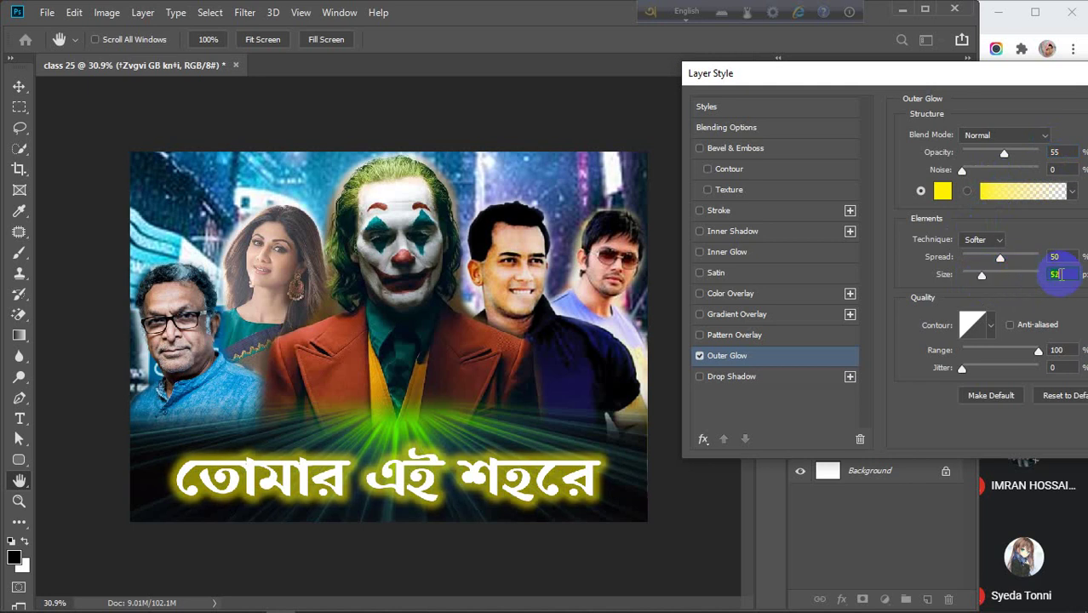
key(Down)
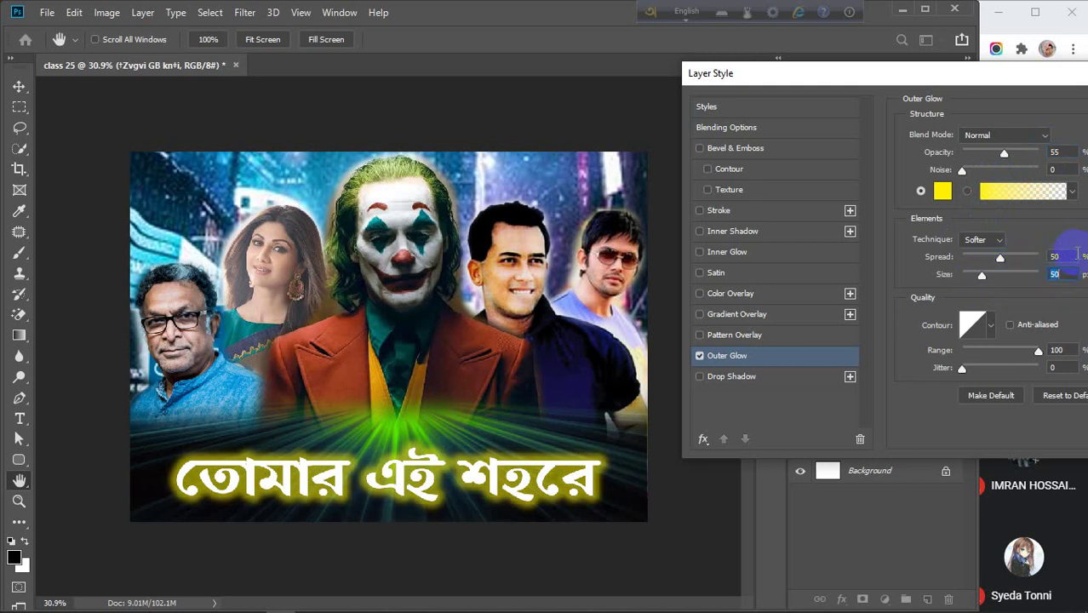
mouse_move(1003, 265)
mouse_down()
mouse_move(1020, 266)
mouse_move(996, 263)
mouse_move(1010, 263)
mouse_up()
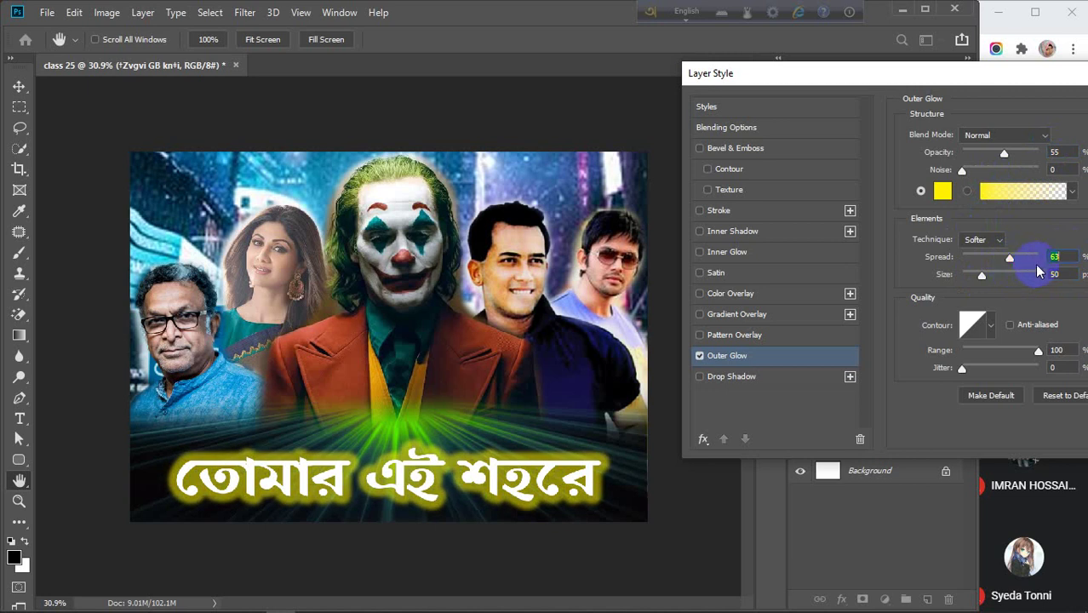
scroll(1064, 256, down, 1)
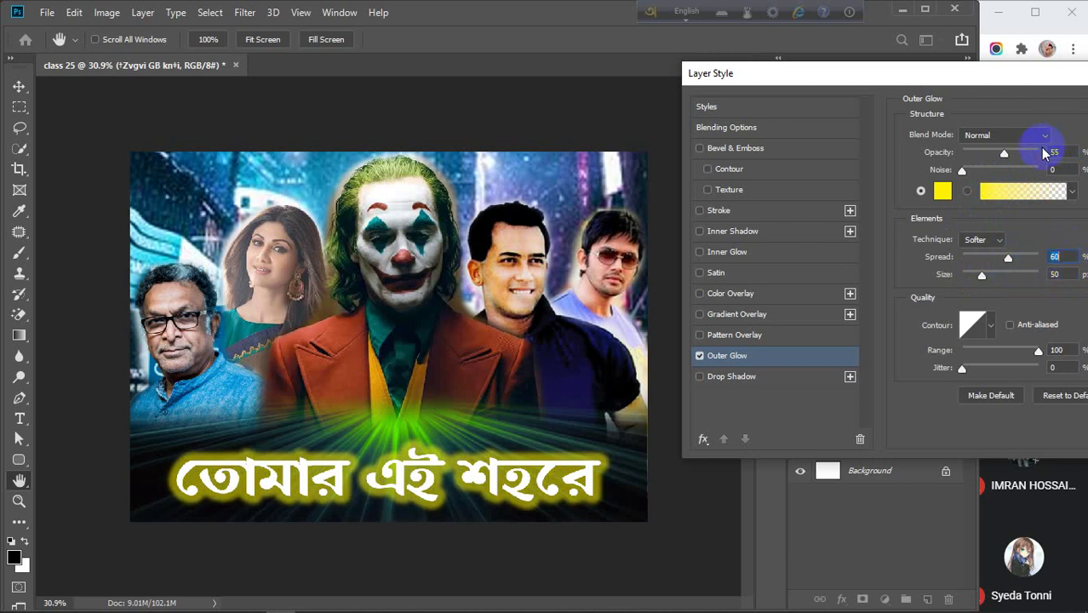
drag(1004, 153, 1019, 159)
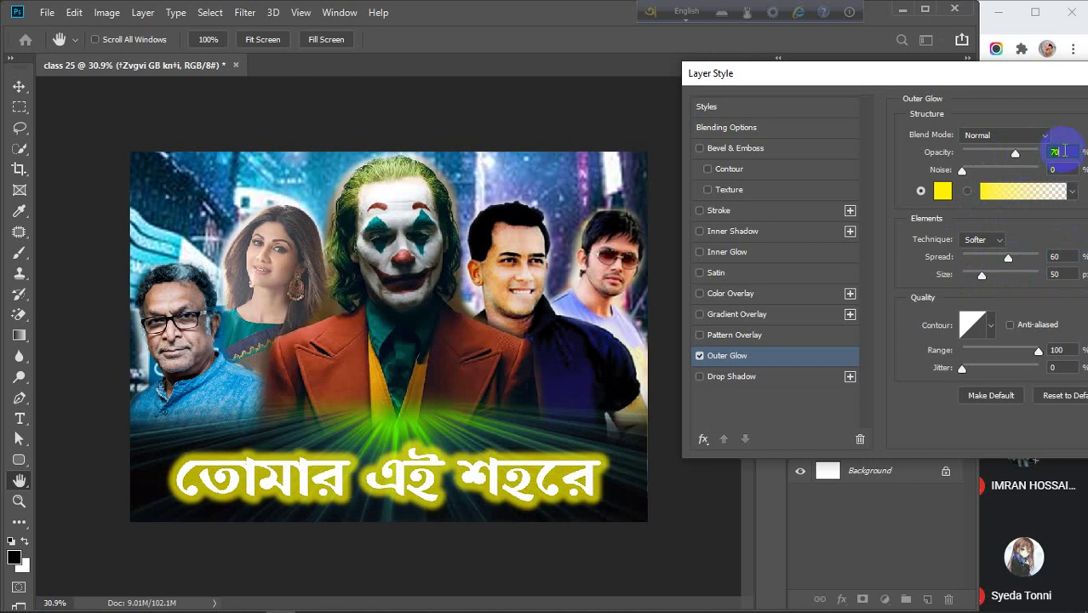
drag(980, 73, 738, 72)
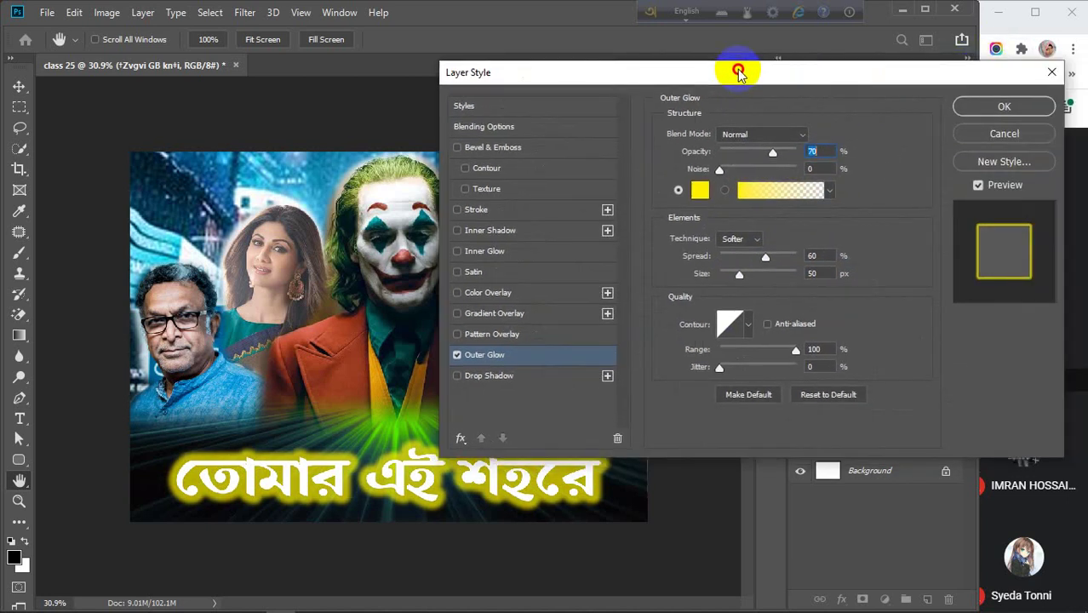
click(996, 107)
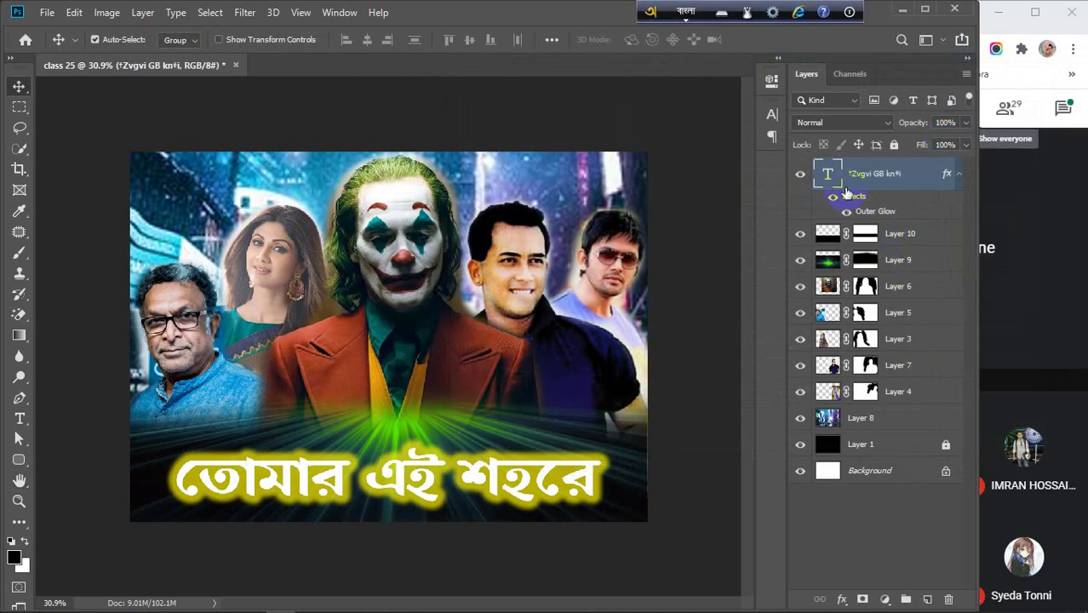
Select all the title's text, try blue, light blue and red as its color, and settle on a very dark navy.
double_click(827, 174)
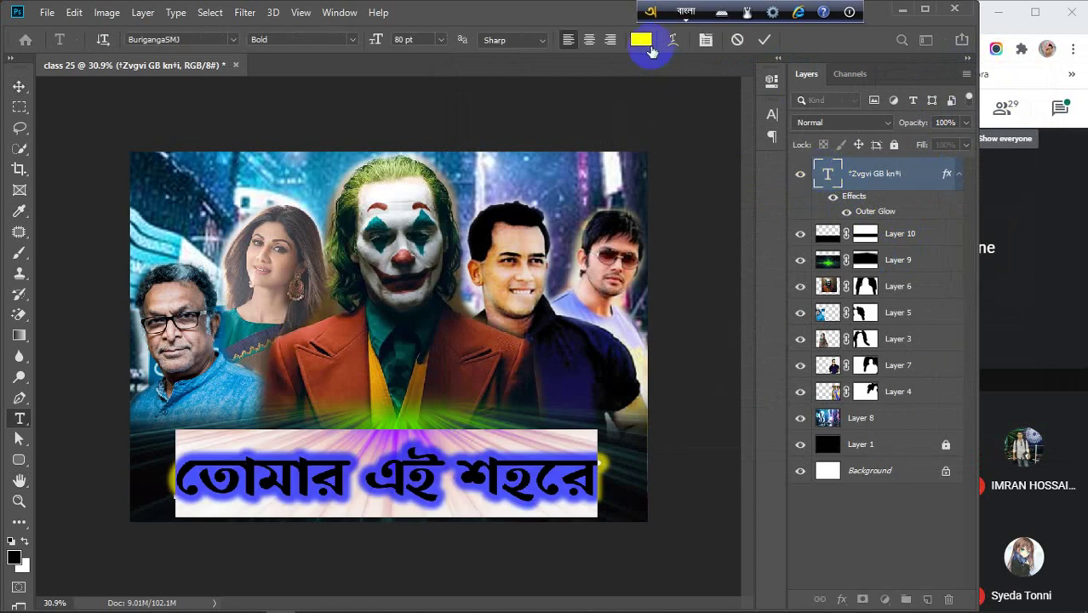
click(642, 39)
click(813, 268)
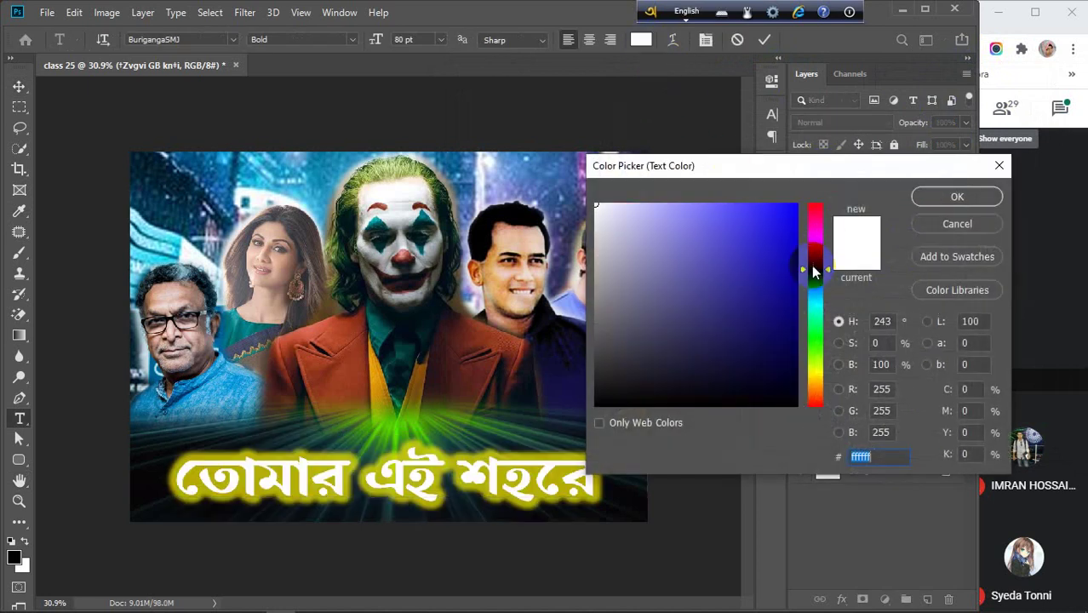
click(797, 204)
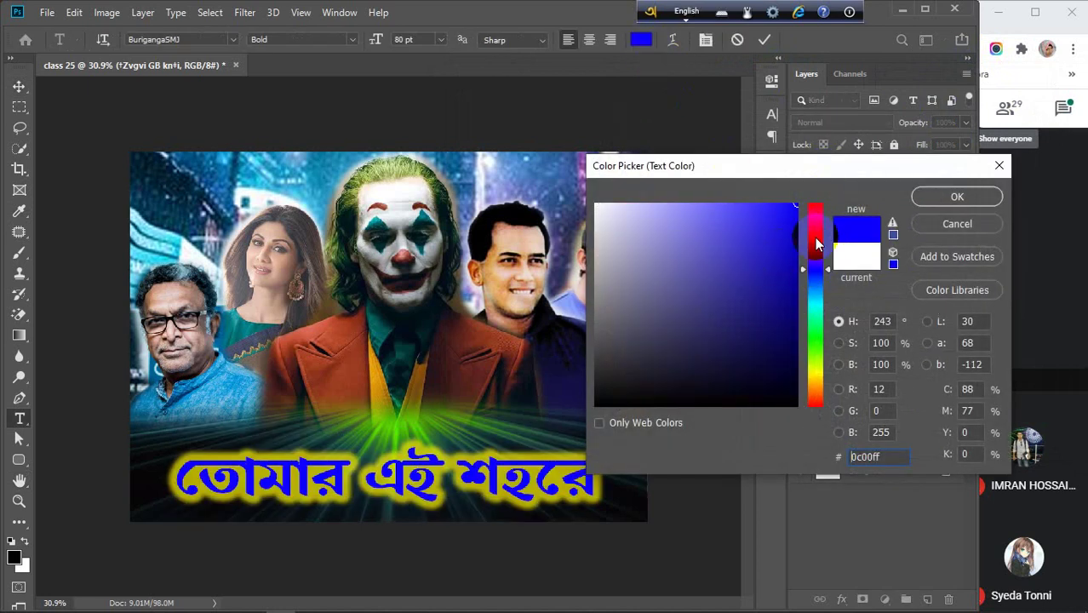
click(815, 293)
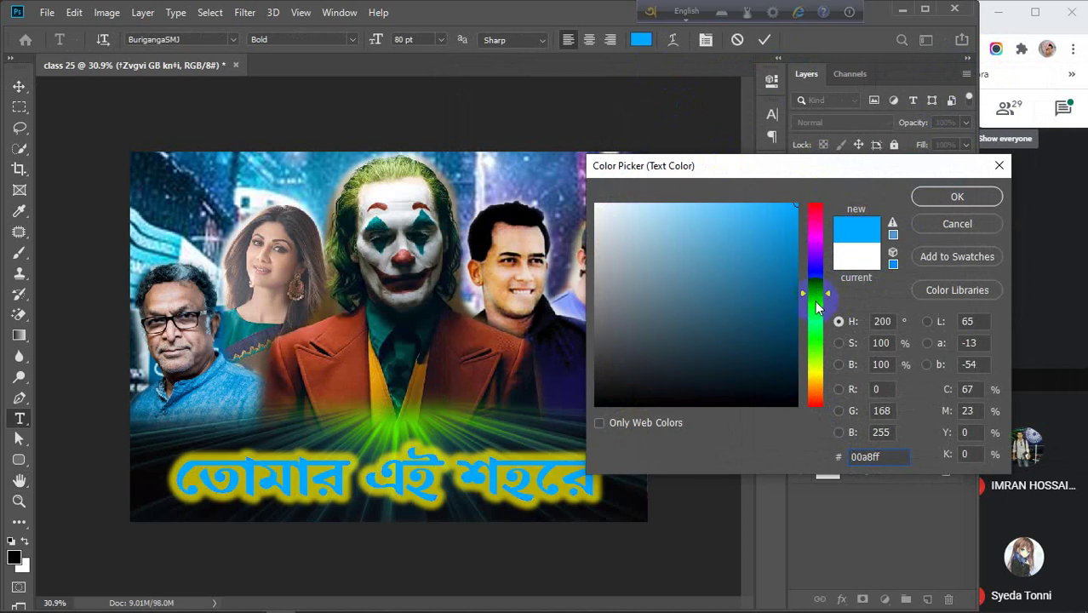
drag(815, 294, 818, 165)
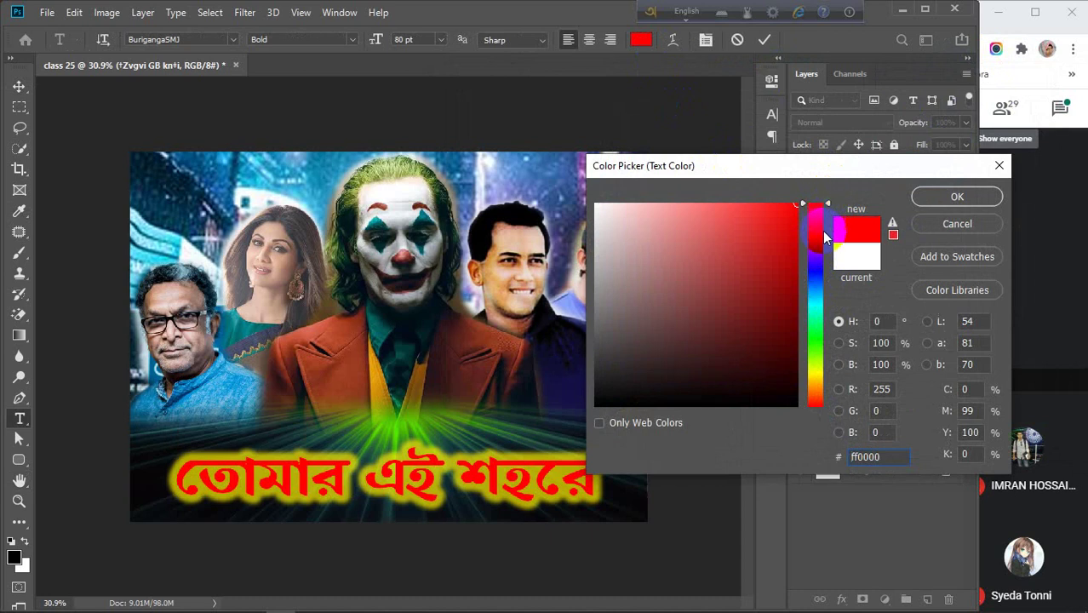
mouse_move(507, 330)
mouse_down()
mouse_move(456, 346)
mouse_move(528, 322)
mouse_move(495, 179)
mouse_move(538, 323)
mouse_move(568, 371)
mouse_move(571, 359)
mouse_move(415, 382)
mouse_move(213, 383)
mouse_move(336, 379)
mouse_move(147, 458)
mouse_move(208, 235)
mouse_move(177, 173)
mouse_up()
drag(775, 382, 789, 376)
click(954, 198)
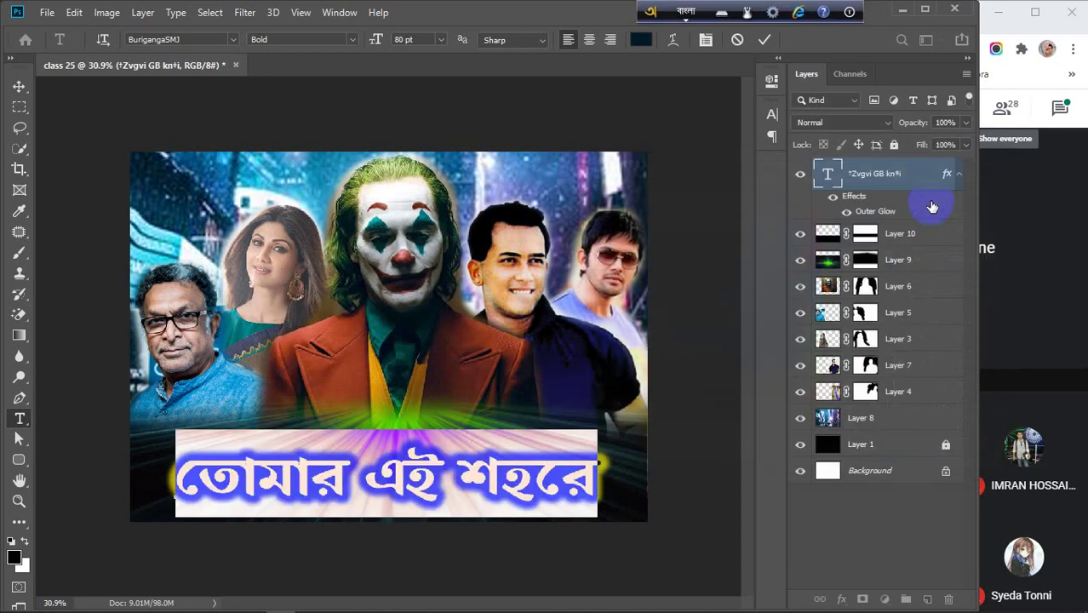
Finish the title edit and save the poster to the desktop as a JPEG named class 25 at Maximum quality.
click(19, 86)
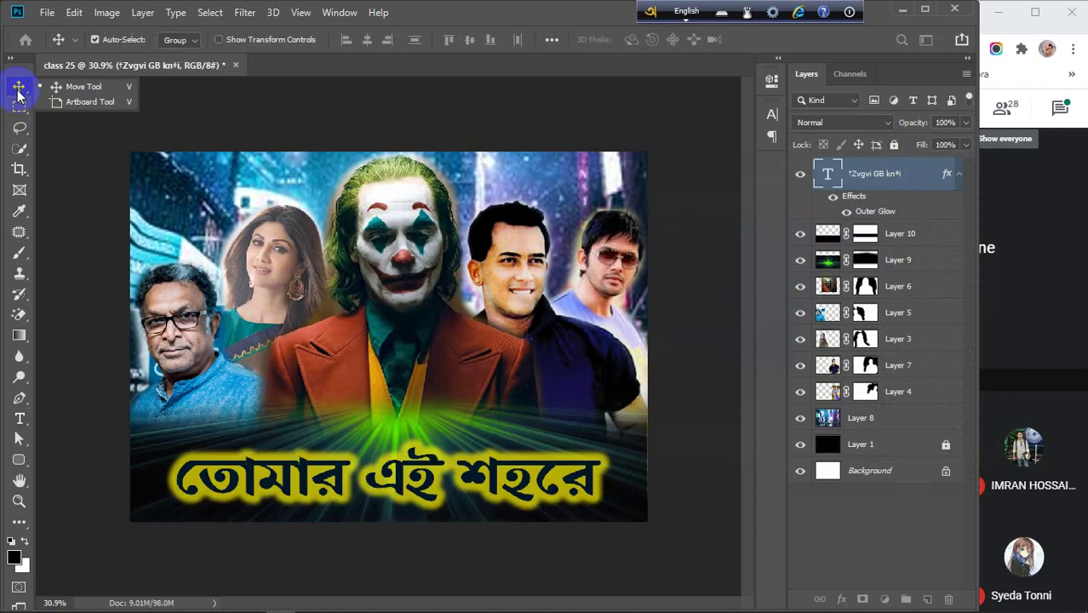
click(713, 317)
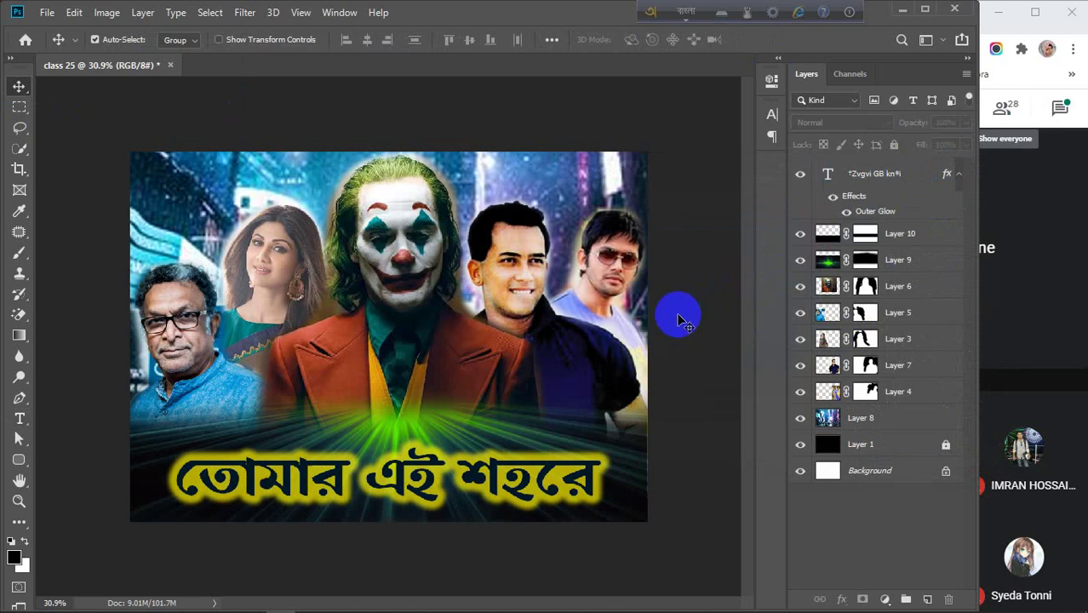
click(46, 12)
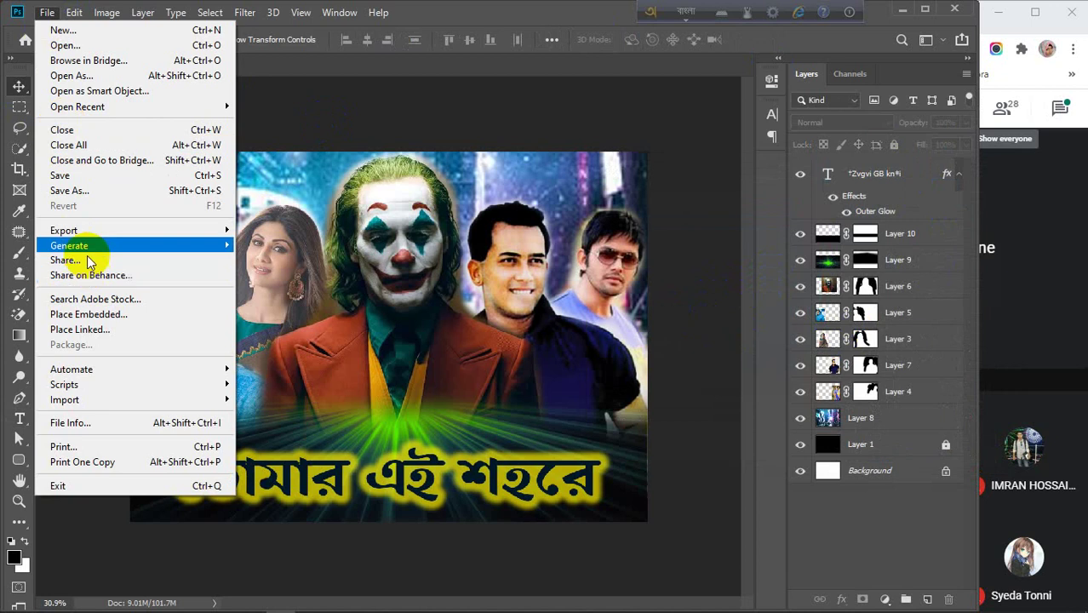
click(85, 191)
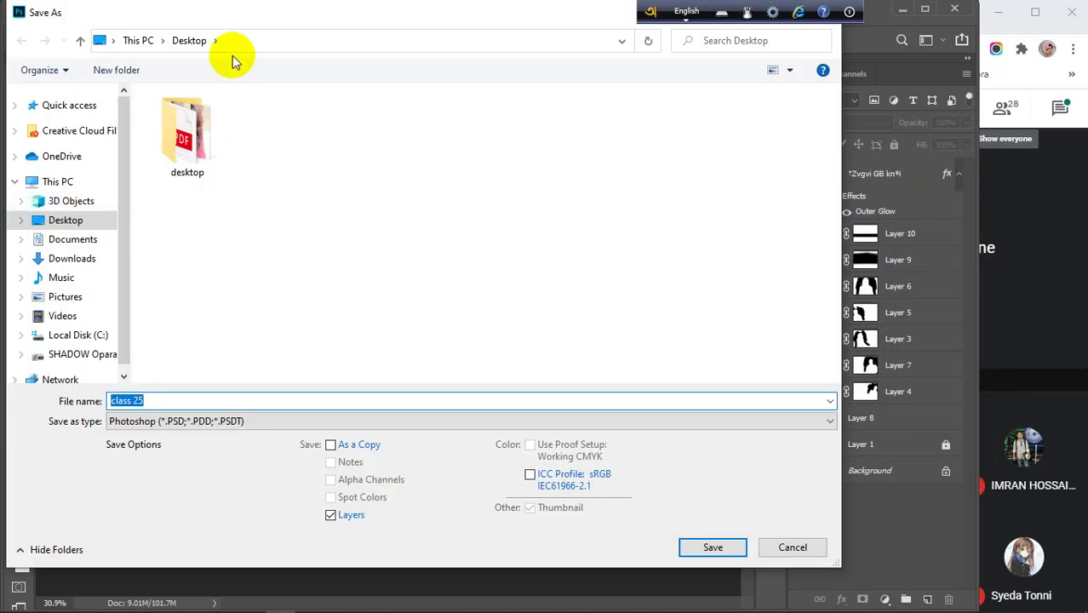
click(283, 421)
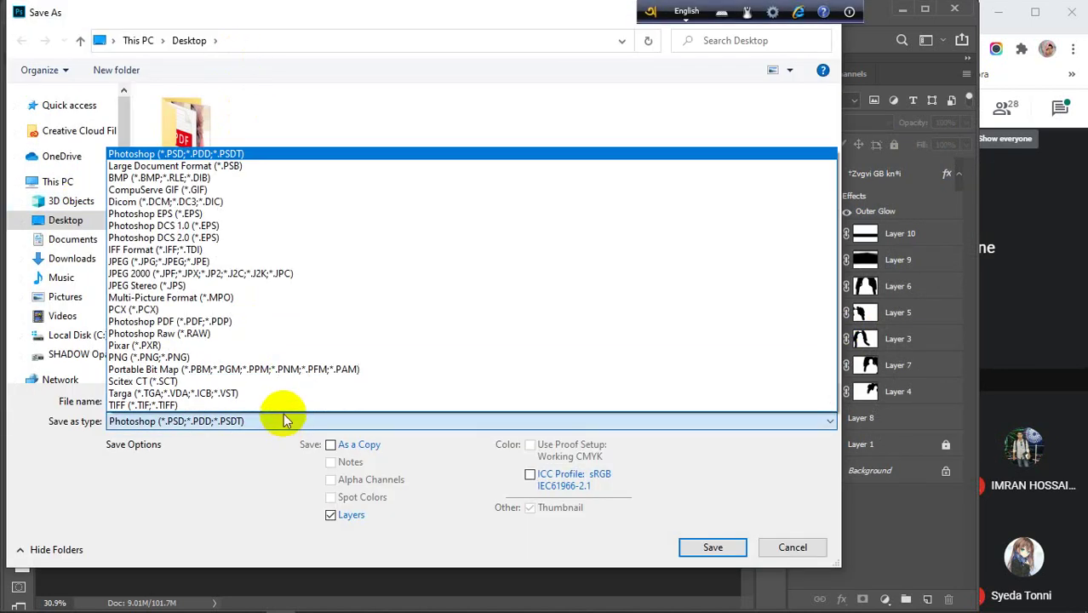
click(203, 261)
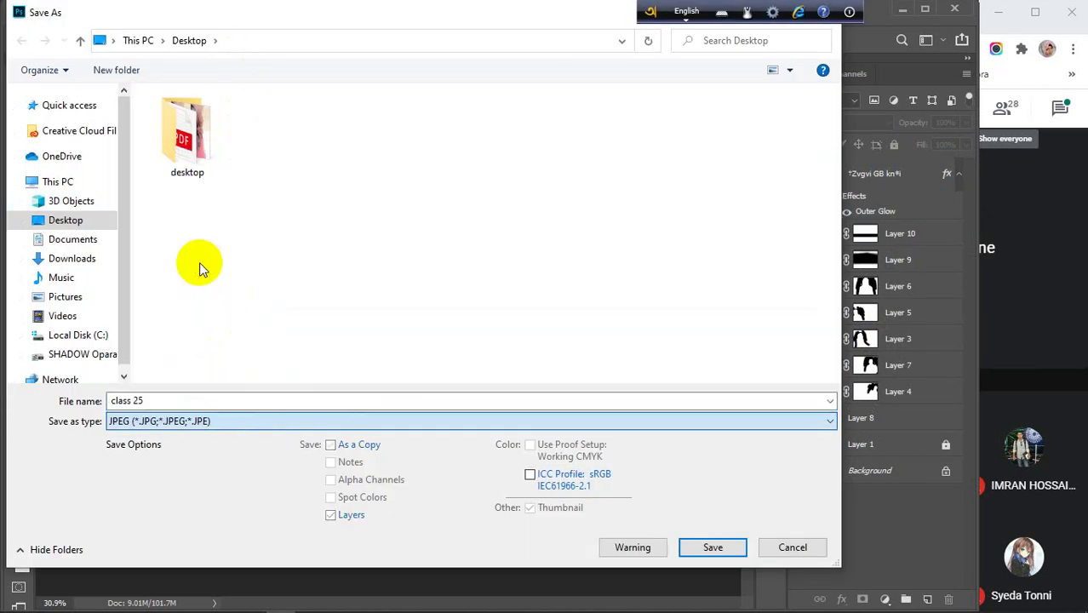
click(706, 547)
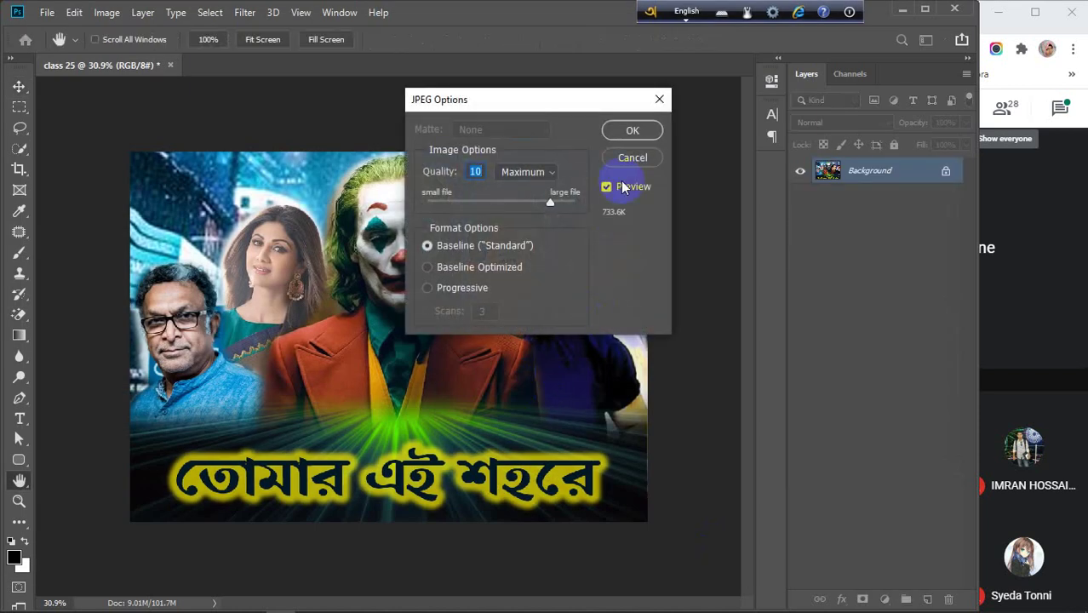
drag(566, 208, 635, 207)
click(628, 132)
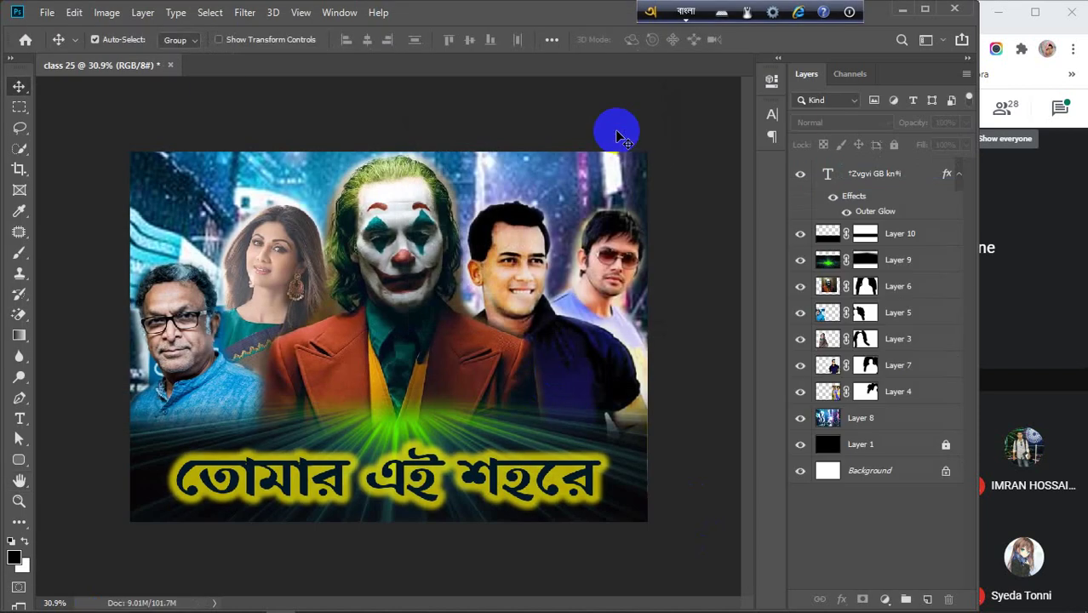
Open the class 25 JPG from the desktop in Photos to inspect the exported poster, and return to Photoshop.
click(902, 9)
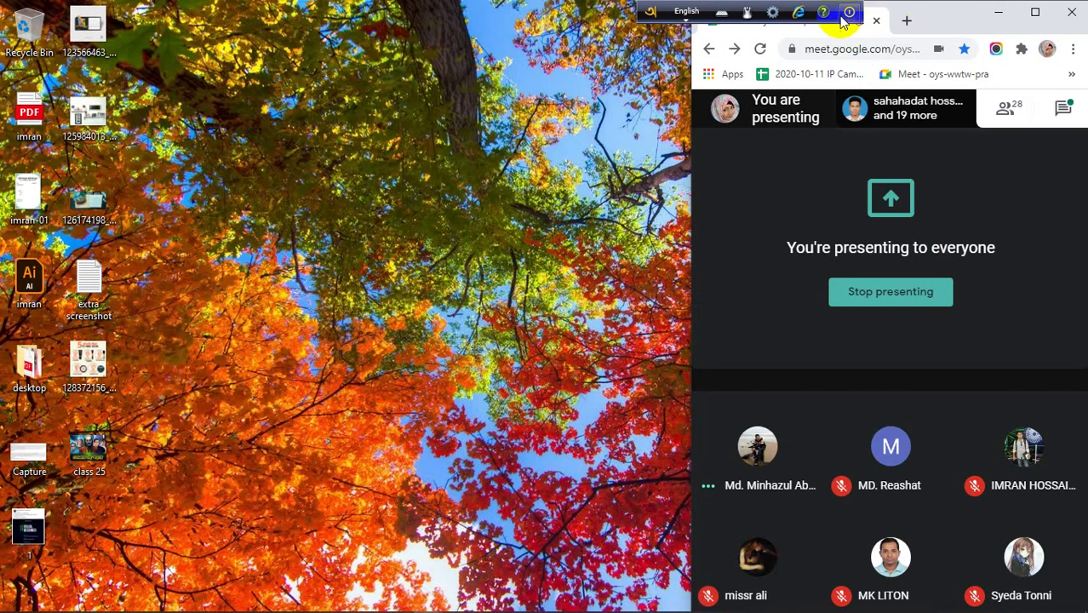
click(850, 13)
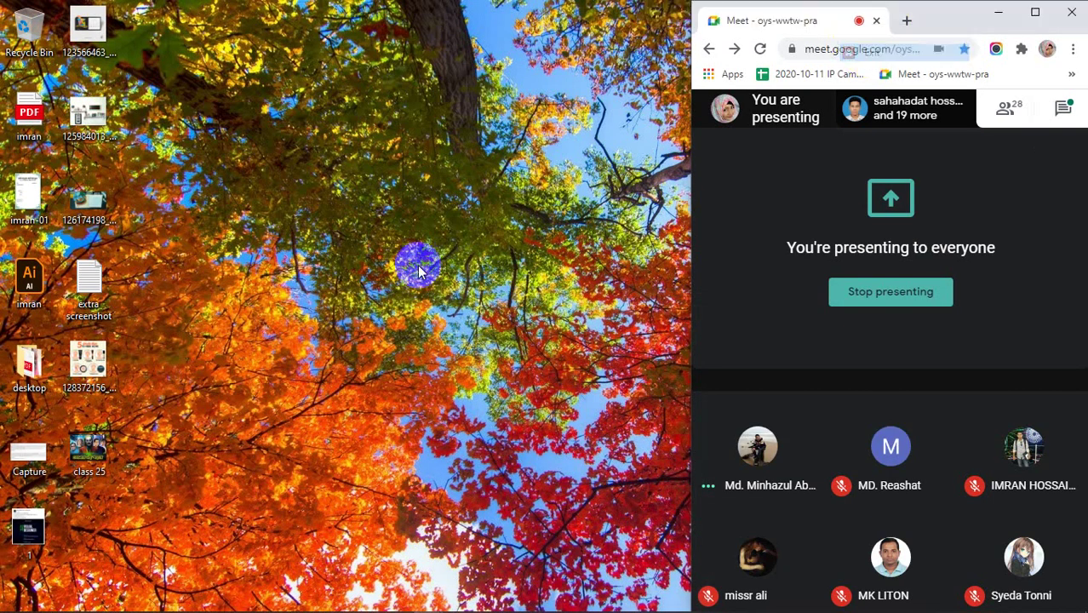
click(96, 451)
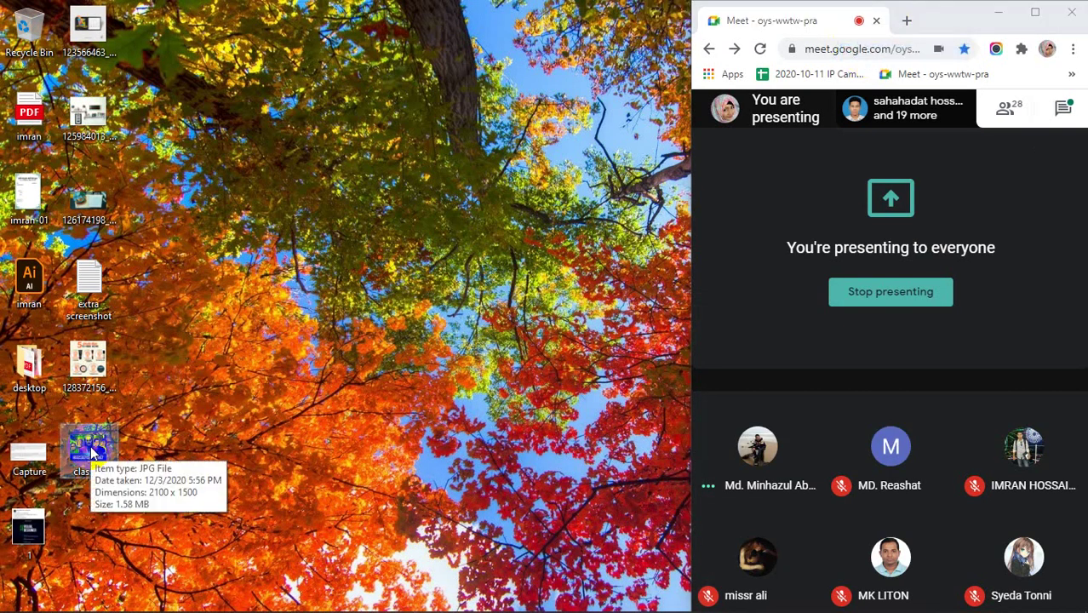
double_click(92, 453)
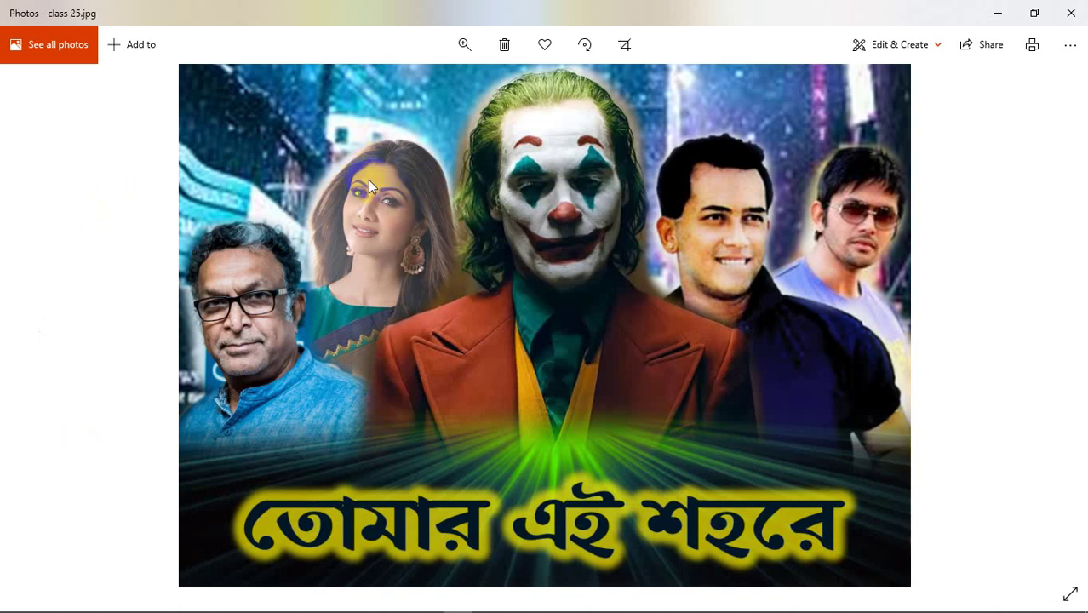
click(996, 13)
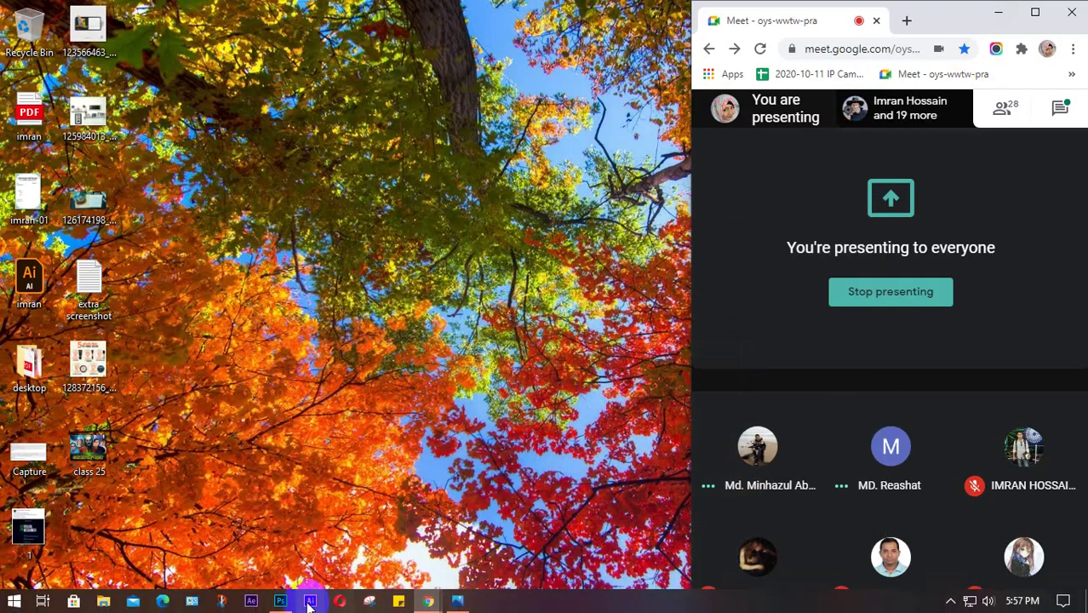
click(280, 601)
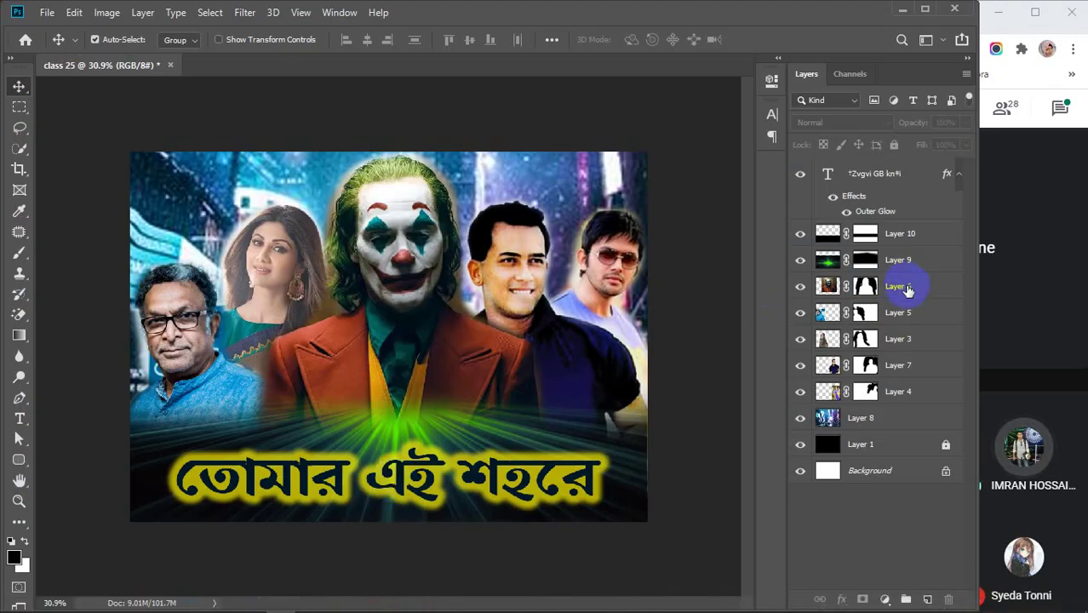
Apply a Vibrance adjustment to the woman's image on Layer 3, with vibrance +100 and saturation +31.
click(891, 339)
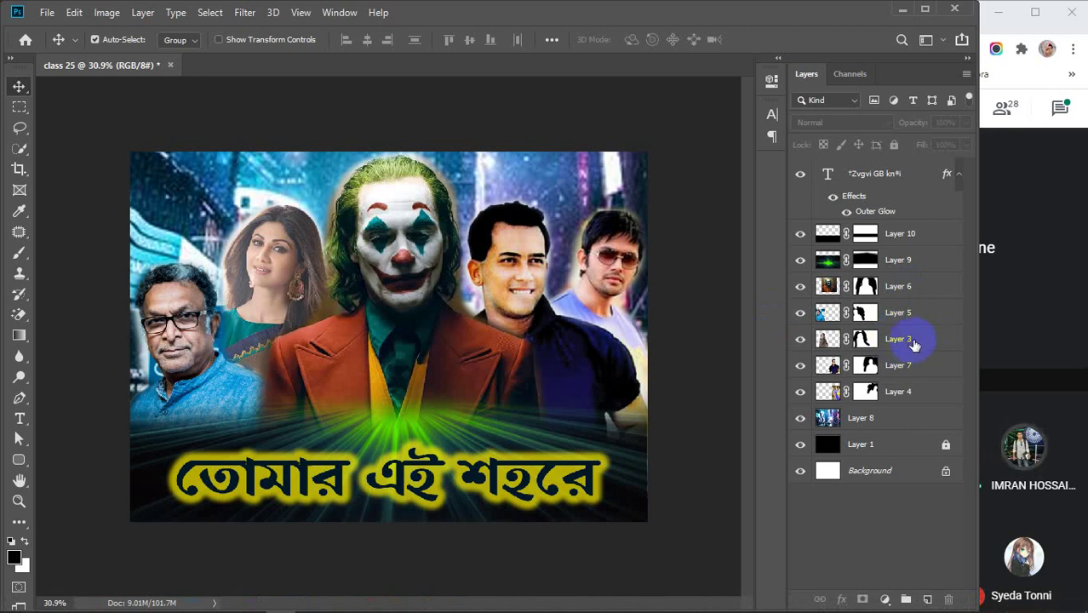
click(910, 341)
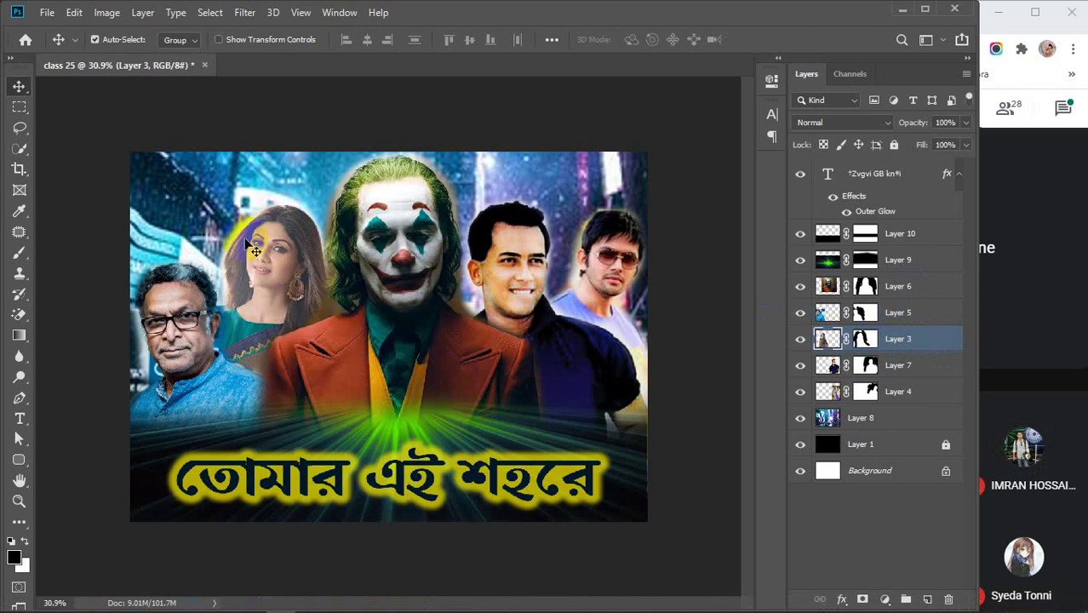
scroll(253, 250, up, 4)
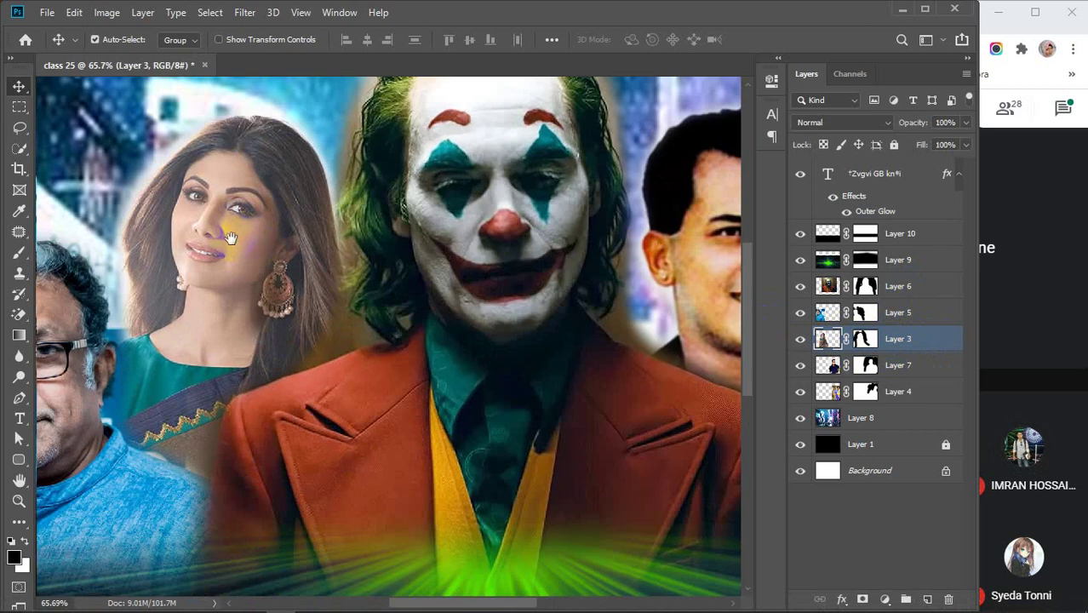
drag(230, 238, 353, 290)
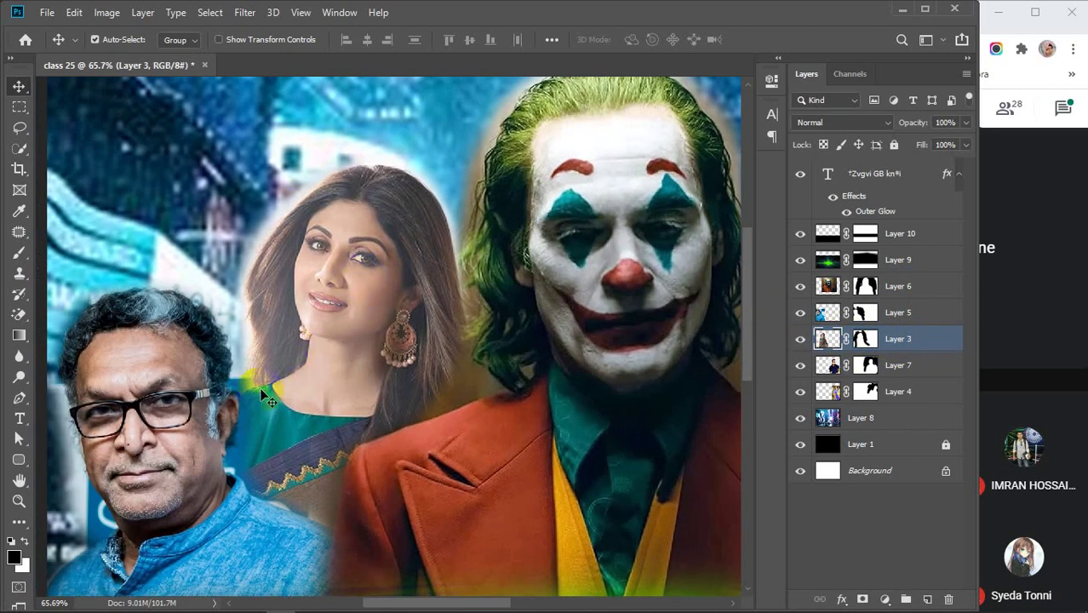
click(828, 339)
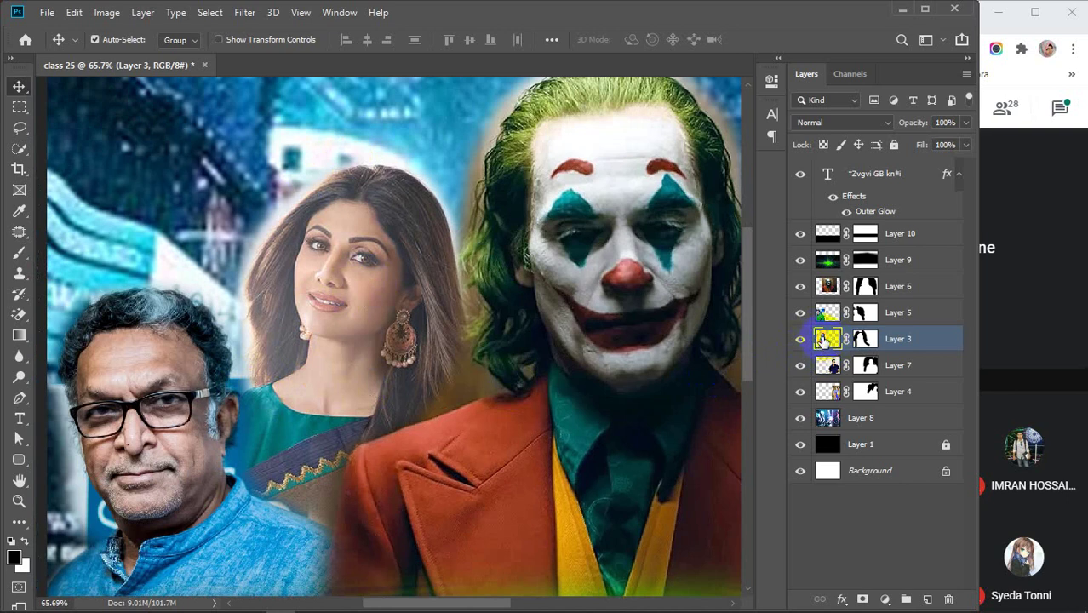
click(106, 12)
mouse_move(122, 56)
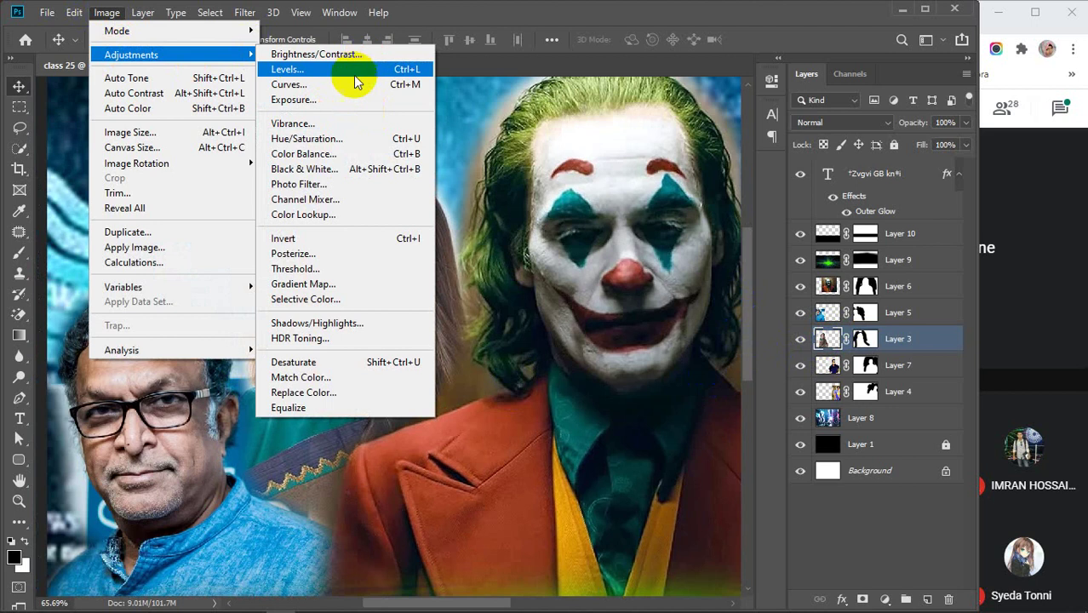
click(354, 123)
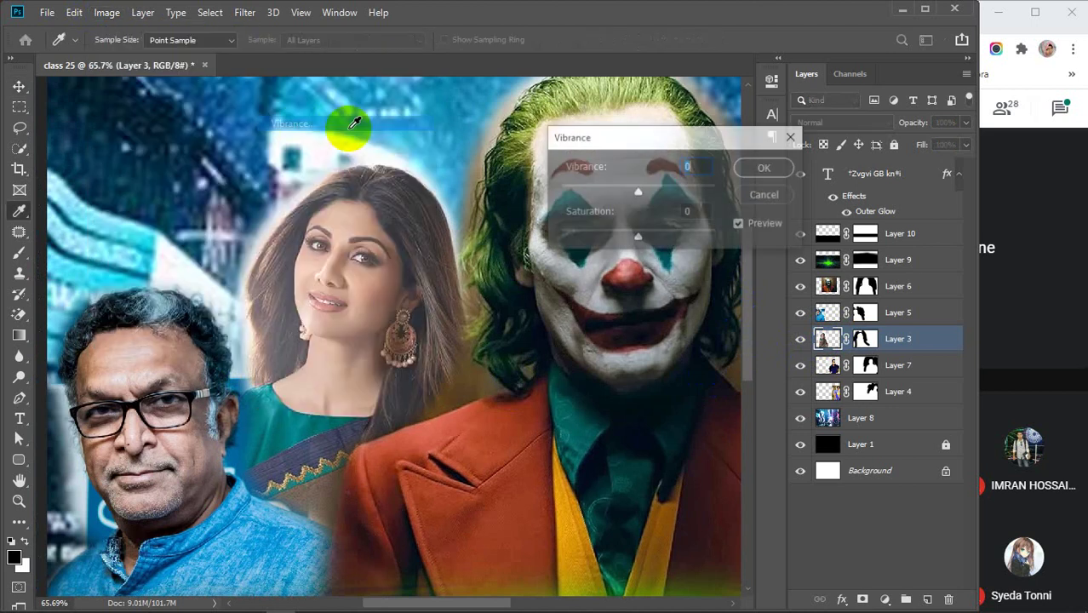
drag(644, 138, 663, 120)
drag(659, 169, 789, 176)
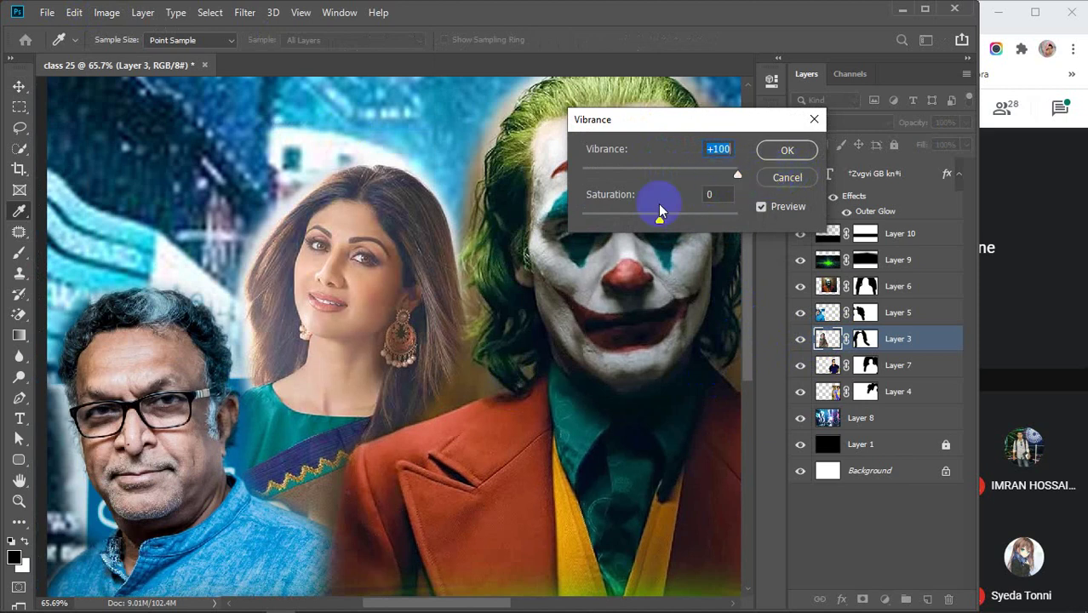
mouse_move(668, 223)
mouse_down()
mouse_move(713, 222)
mouse_move(681, 225)
mouse_up()
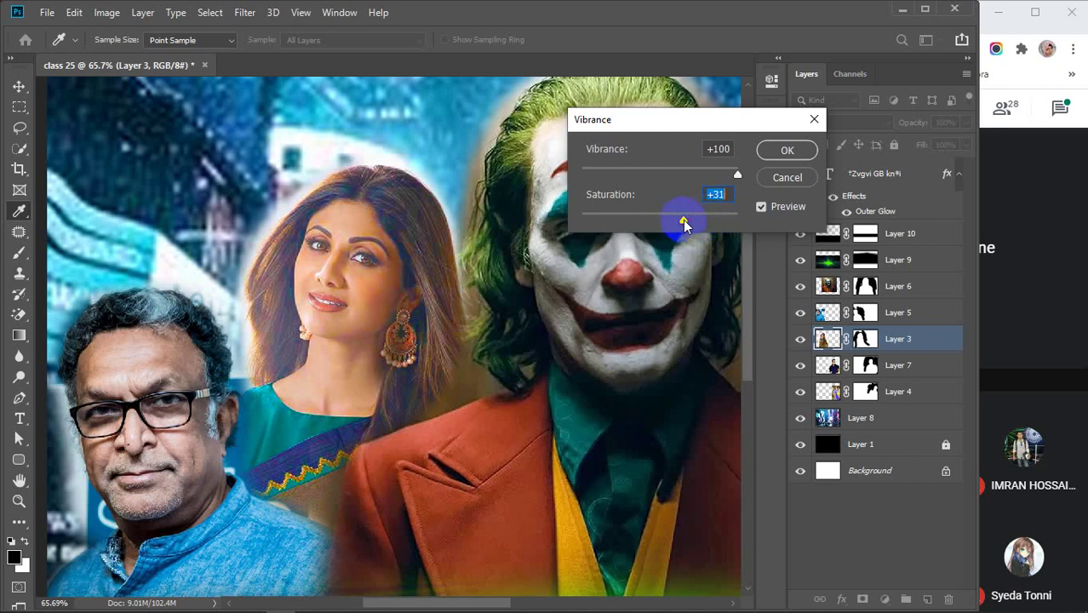
click(784, 151)
Apply Levels to Layer 3 with input black 42, input white 242 and output white 242.
click(106, 12)
mouse_move(111, 53)
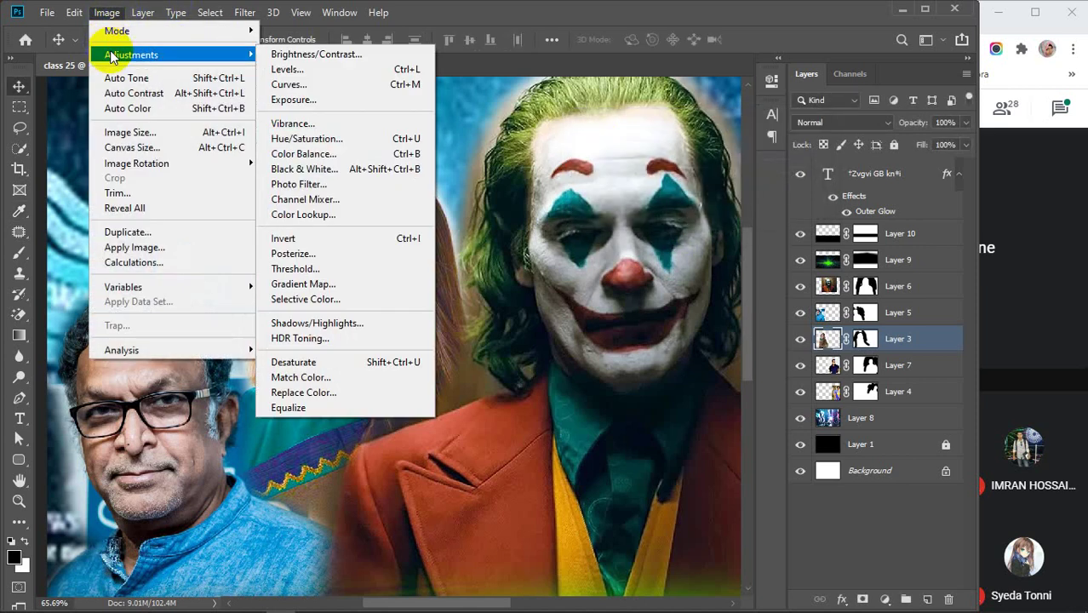
click(305, 70)
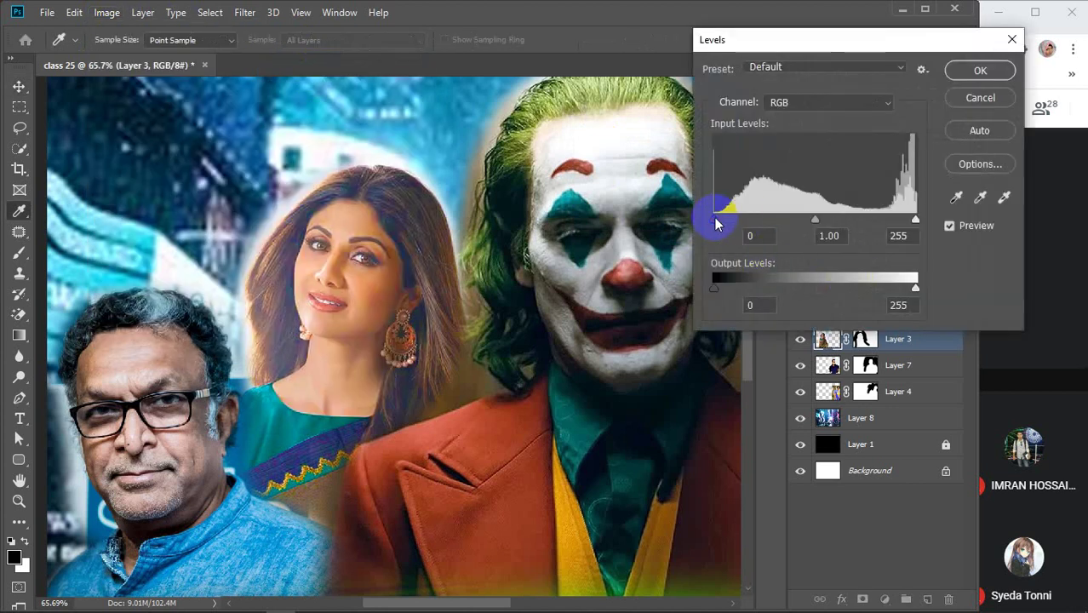
drag(714, 220, 743, 223)
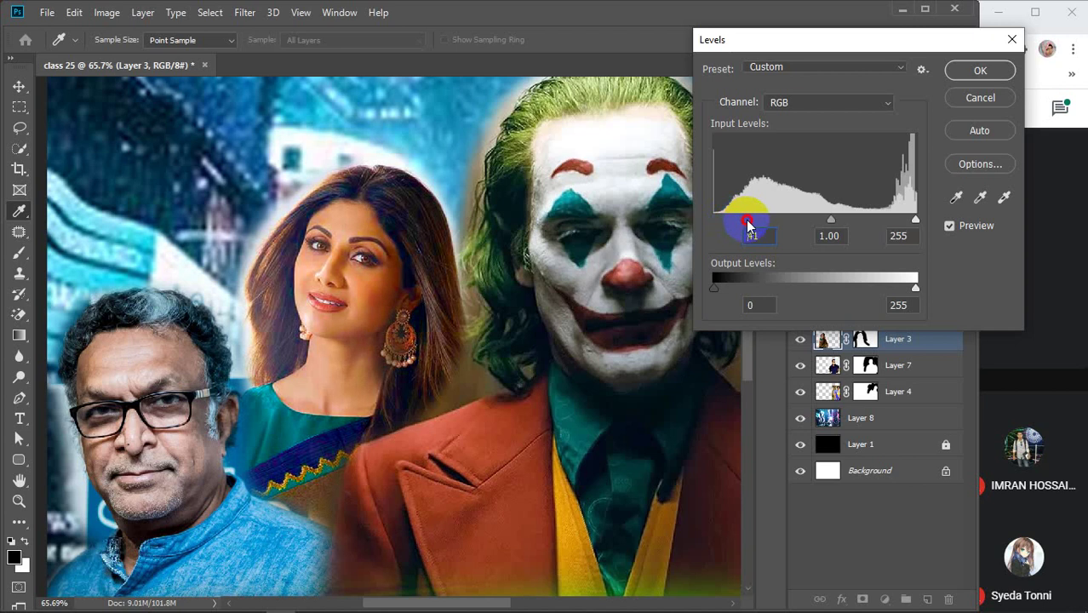
mouse_move(915, 219)
mouse_down()
mouse_move(883, 223)
mouse_move(908, 221)
mouse_up()
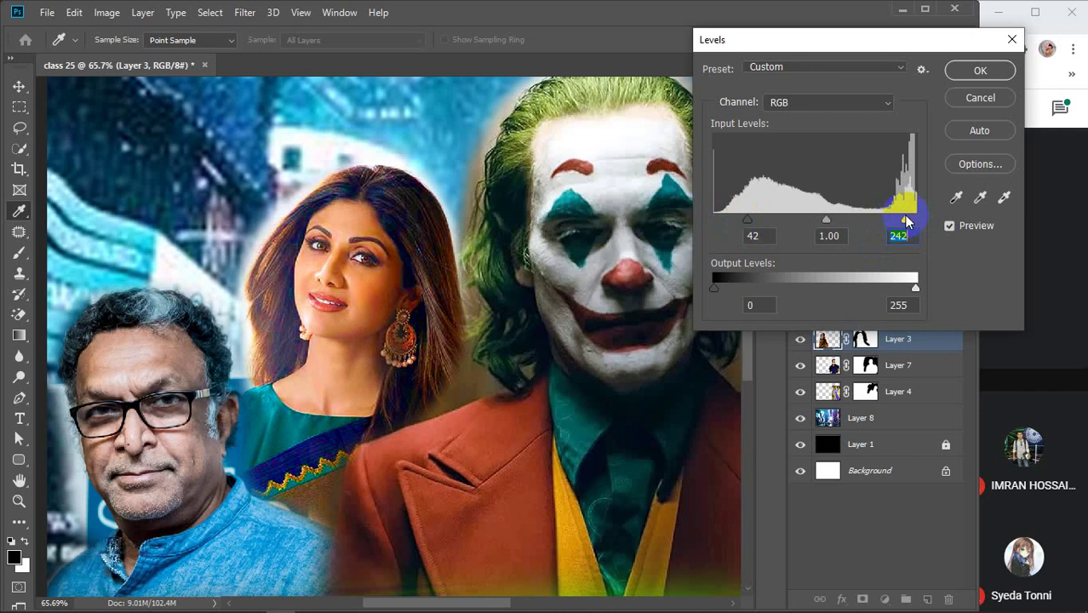
click(915, 286)
mouse_move(716, 287)
mouse_down()
mouse_move(734, 289)
mouse_move(713, 286)
mouse_up()
click(915, 288)
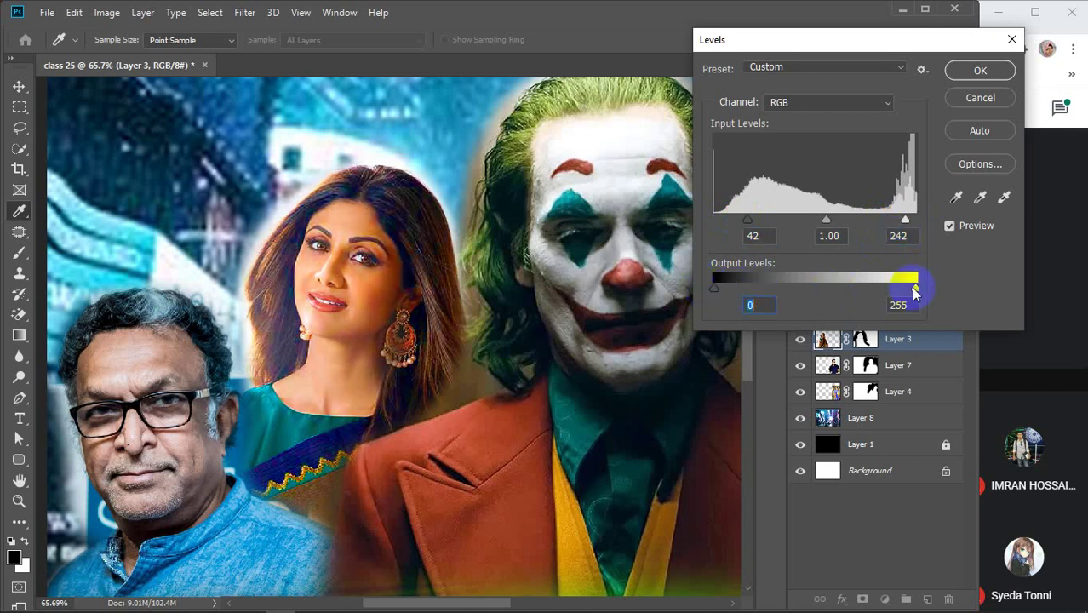
drag(916, 289, 906, 289)
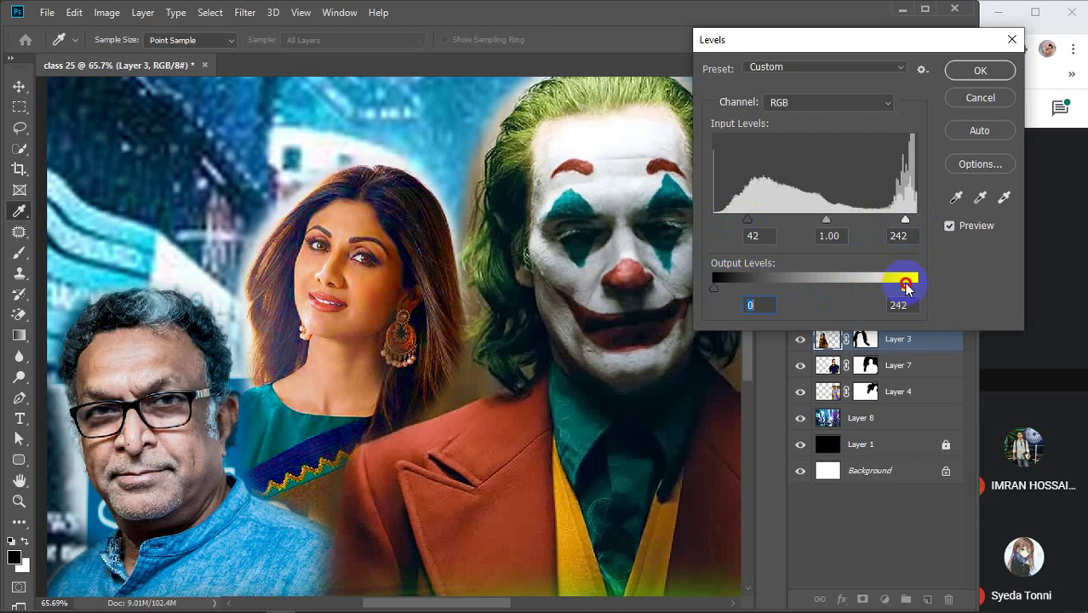
click(979, 71)
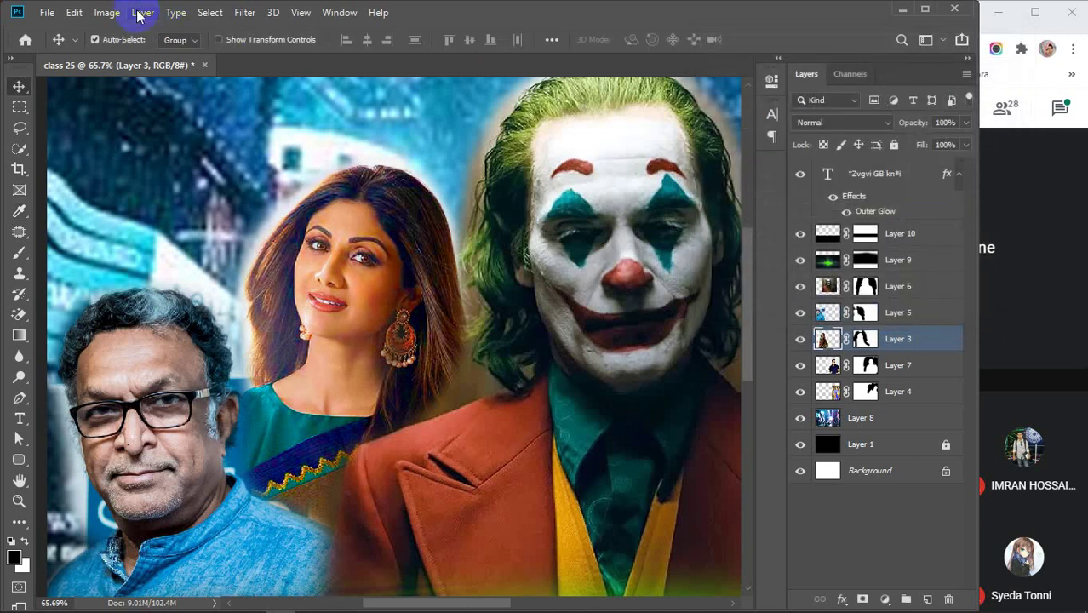
Adjust Layer 3 with Exposure, trying +0.50 before entering 0, and apply the adjustment.
click(107, 12)
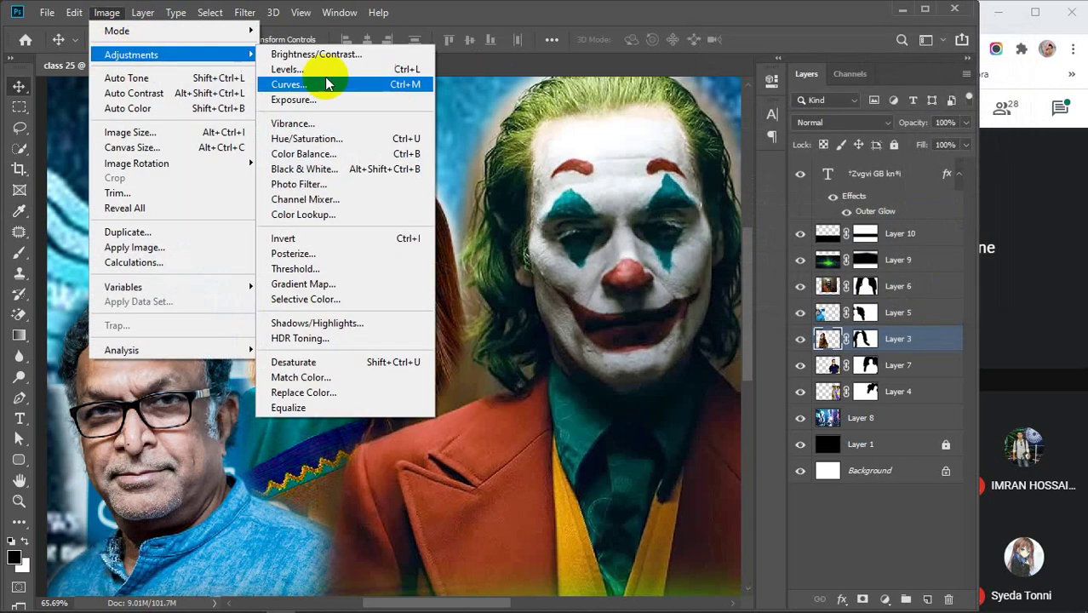
click(293, 100)
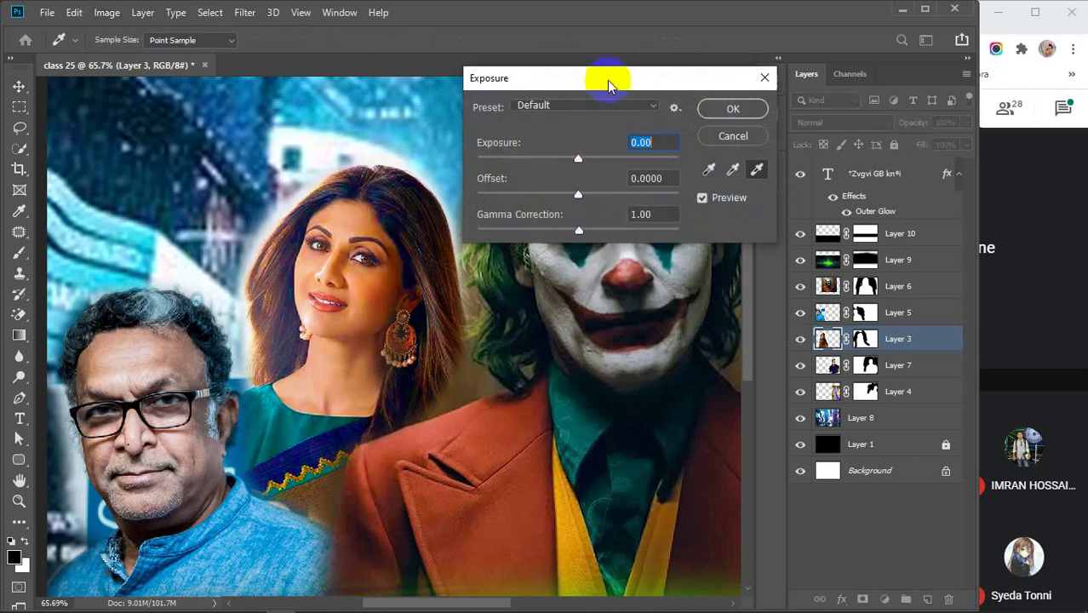
drag(607, 78, 734, 96)
mouse_move(703, 181)
mouse_down()
mouse_move(735, 175)
mouse_move(664, 179)
mouse_move(716, 177)
mouse_up()
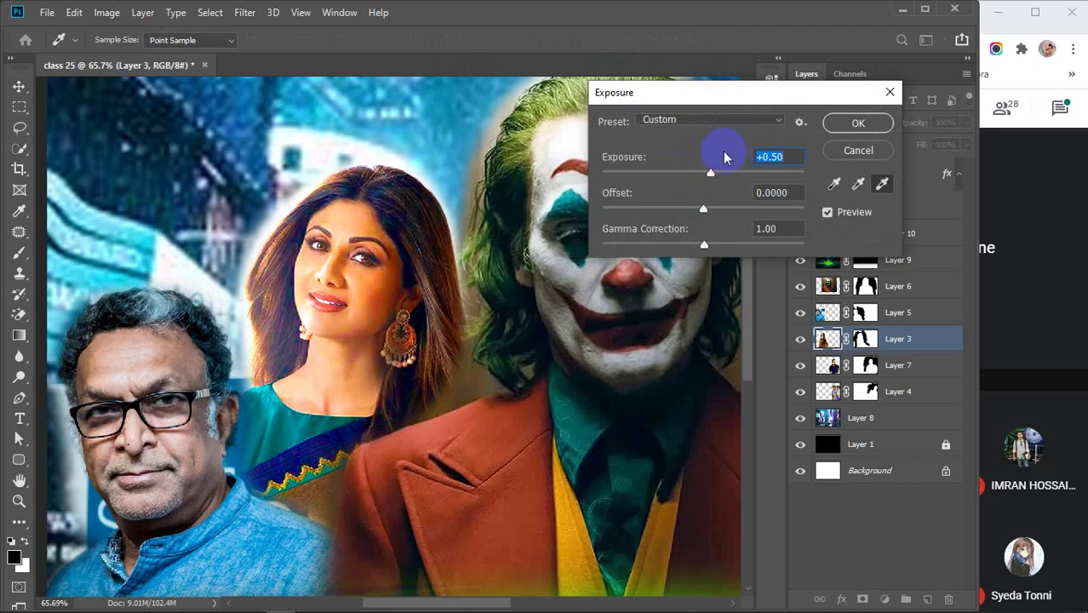
text(0)
click(857, 123)
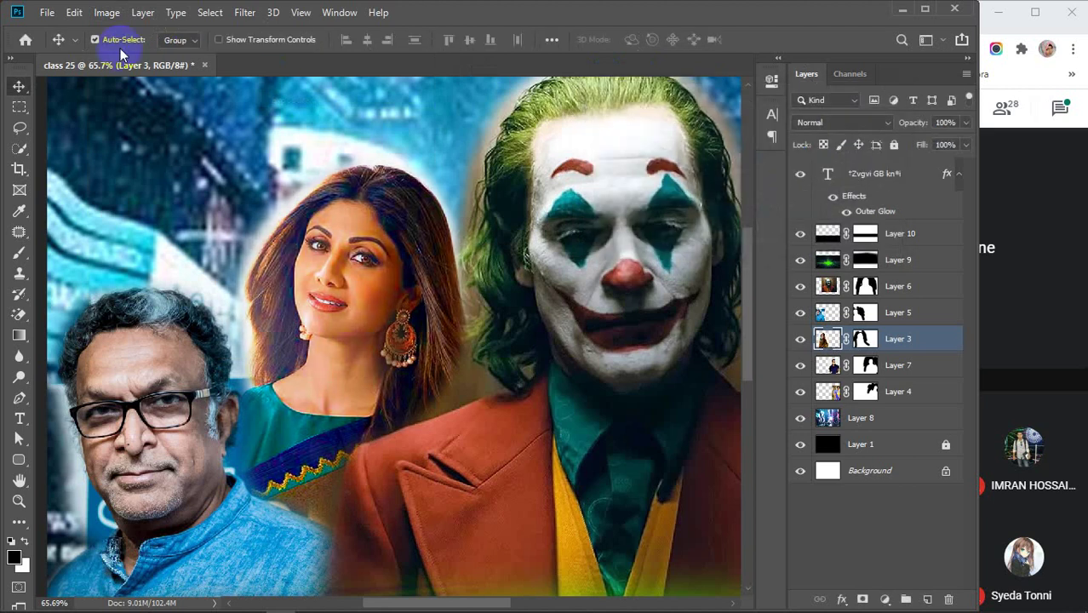
Apply a Hue/Saturation adjustment to the woman's image on Layer 3, with hue +13 and saturation -2.
click(107, 13)
mouse_move(113, 56)
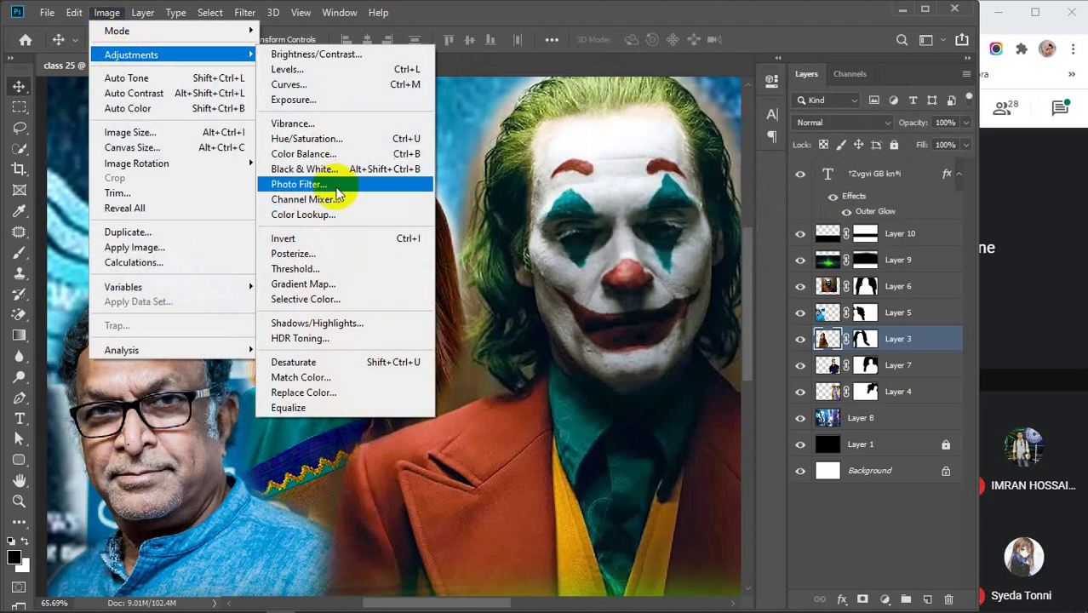
click(325, 140)
drag(559, 73, 716, 70)
drag(726, 182, 733, 185)
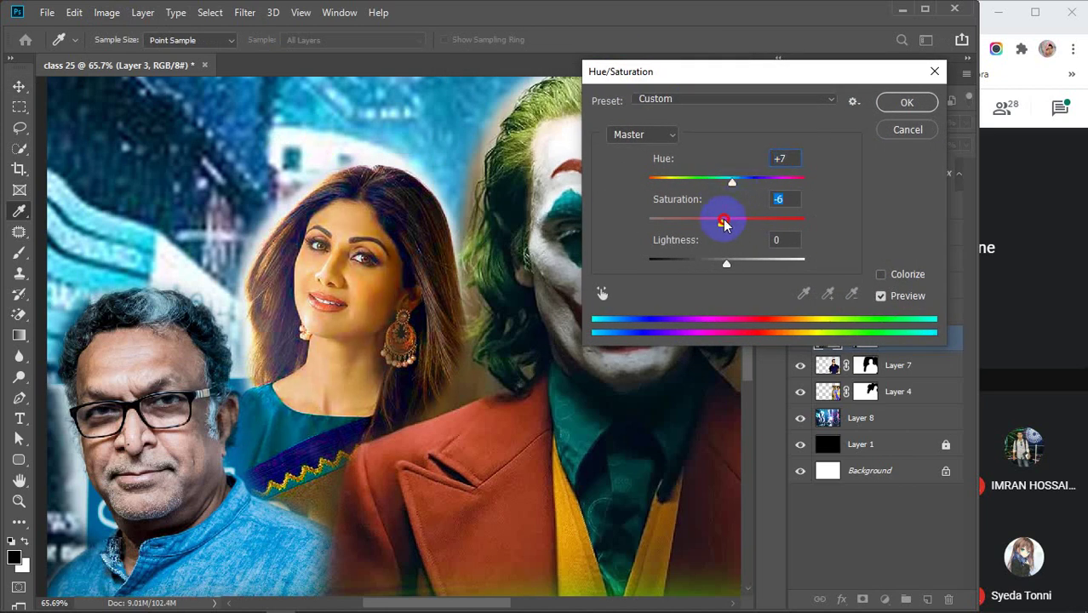
mouse_move(741, 223)
mouse_down()
mouse_move(684, 228)
mouse_move(726, 228)
mouse_up()
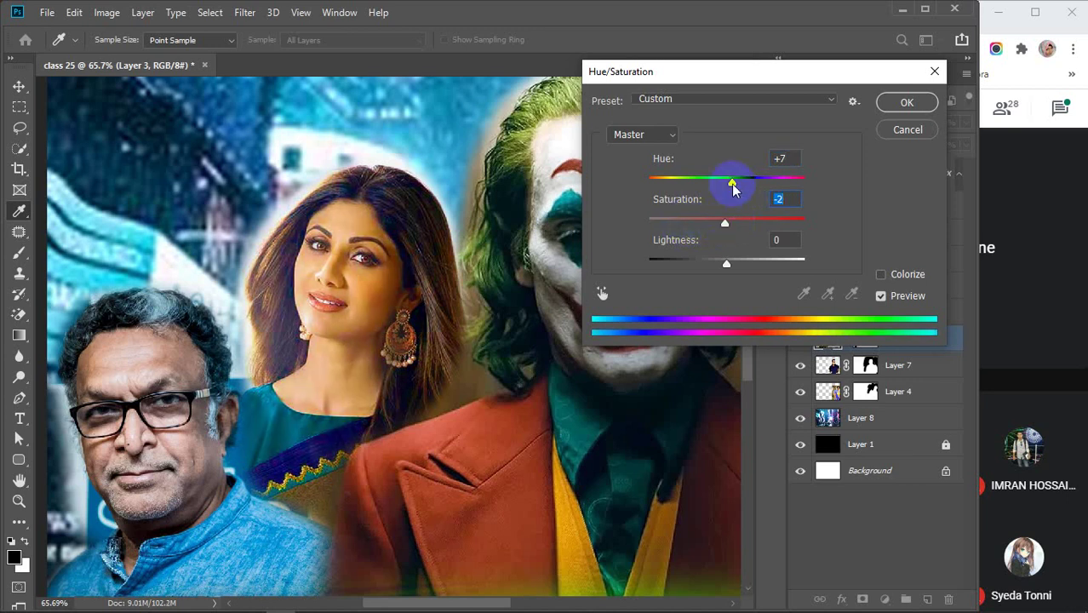
mouse_move(735, 186)
mouse_down()
mouse_move(752, 184)
mouse_move(739, 188)
mouse_up()
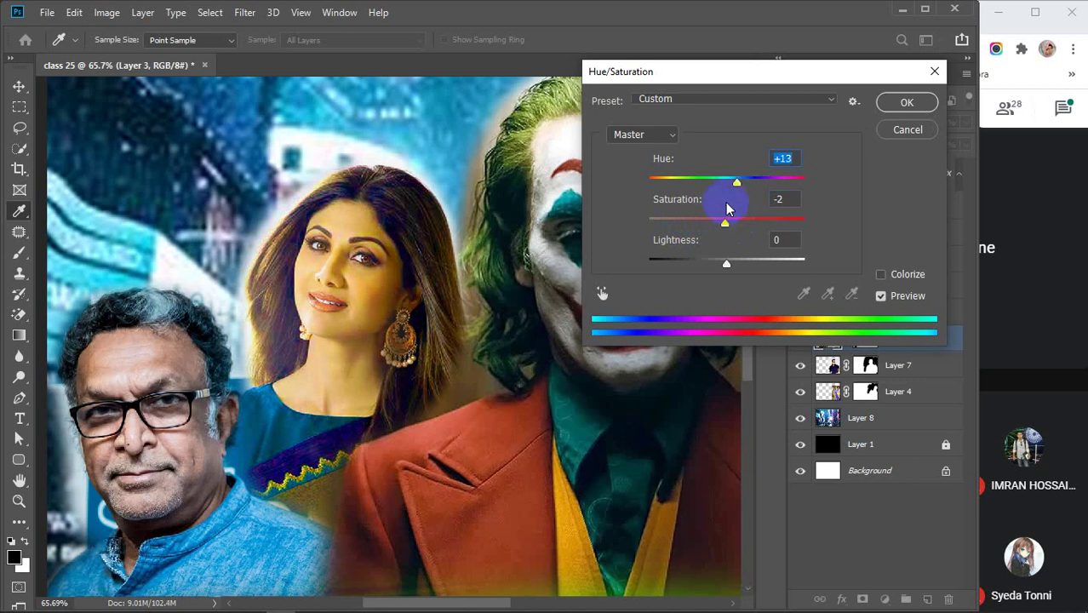
click(906, 102)
Save the poster to the desktop as a JPEG named class 25, replacing the existing class 25.jpg.
scroll(716, 207, down, 1)
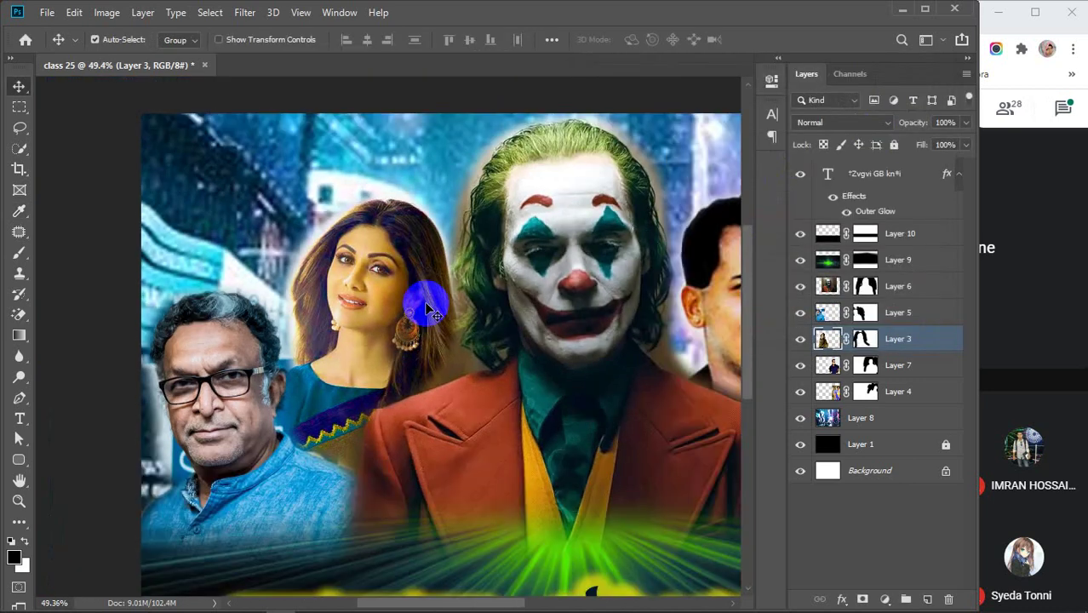
scroll(430, 311, down, 1)
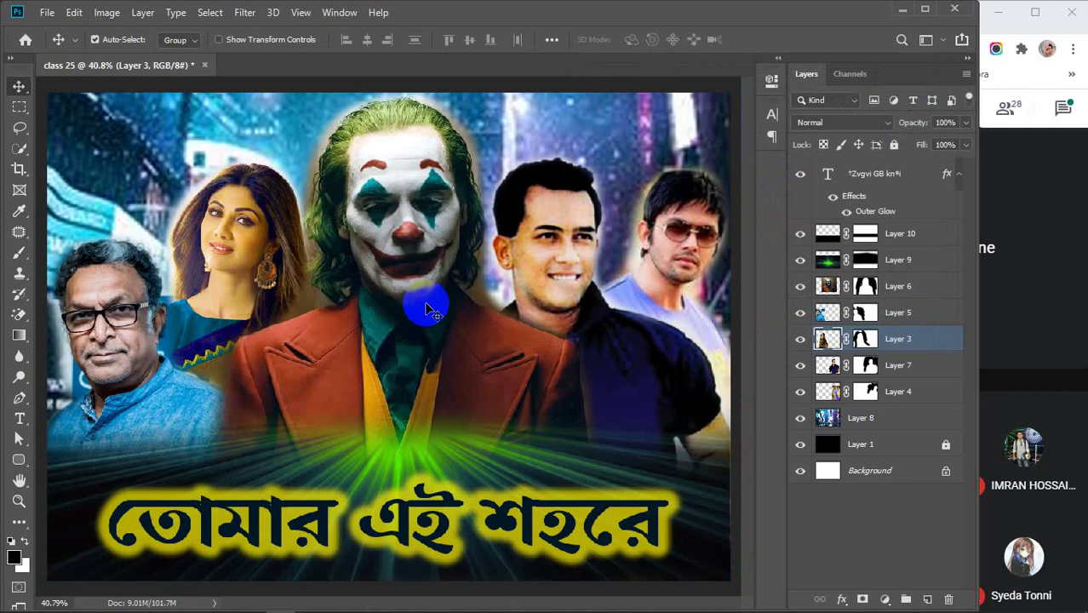
scroll(430, 311, down, 1)
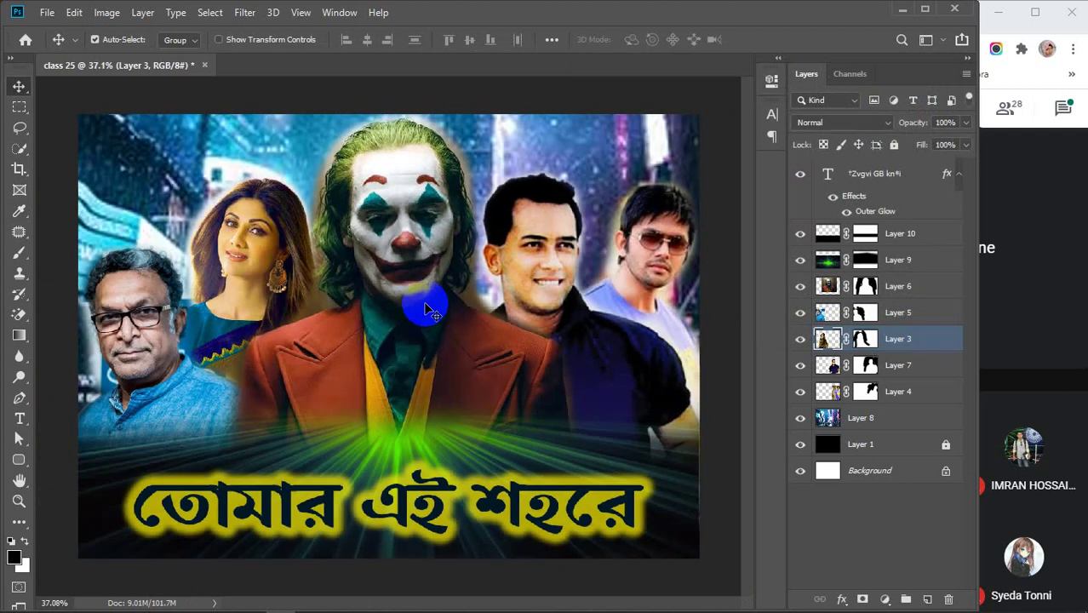
click(46, 12)
click(68, 190)
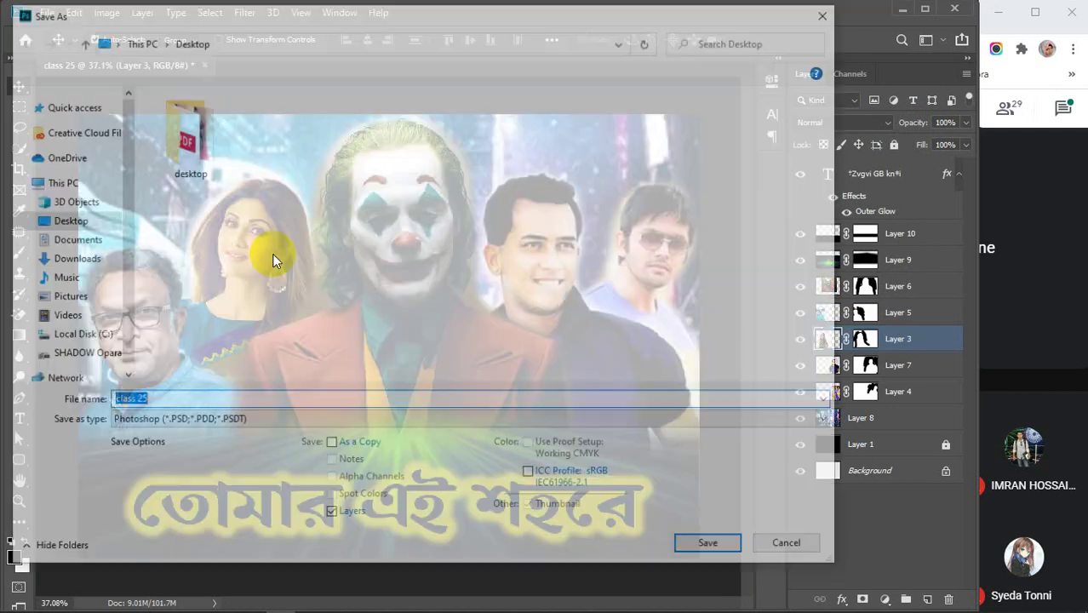
click(240, 418)
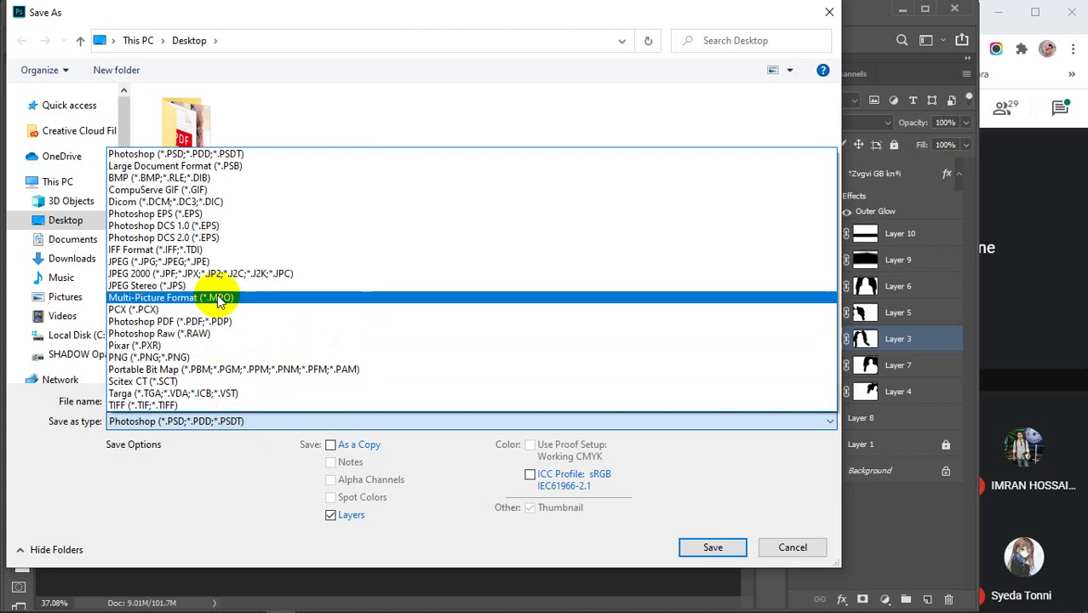
click(217, 261)
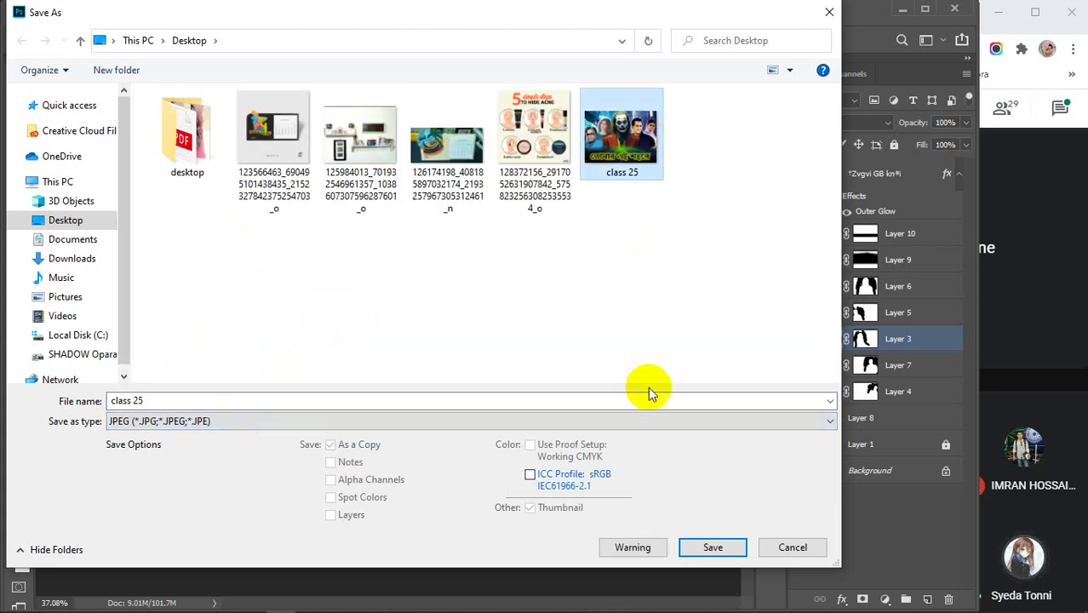
click(700, 547)
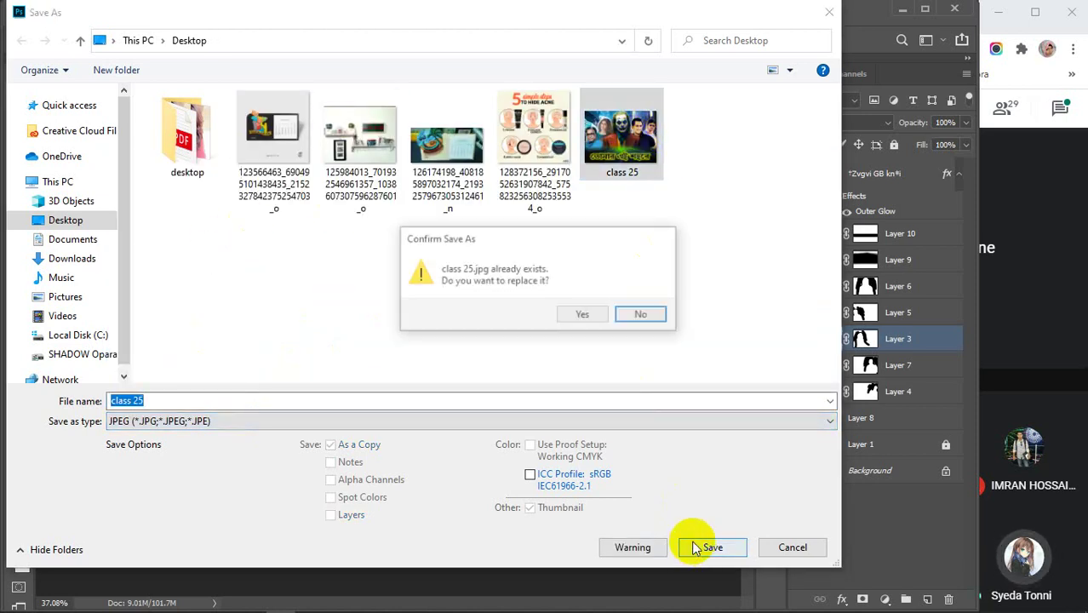
click(577, 316)
click(616, 133)
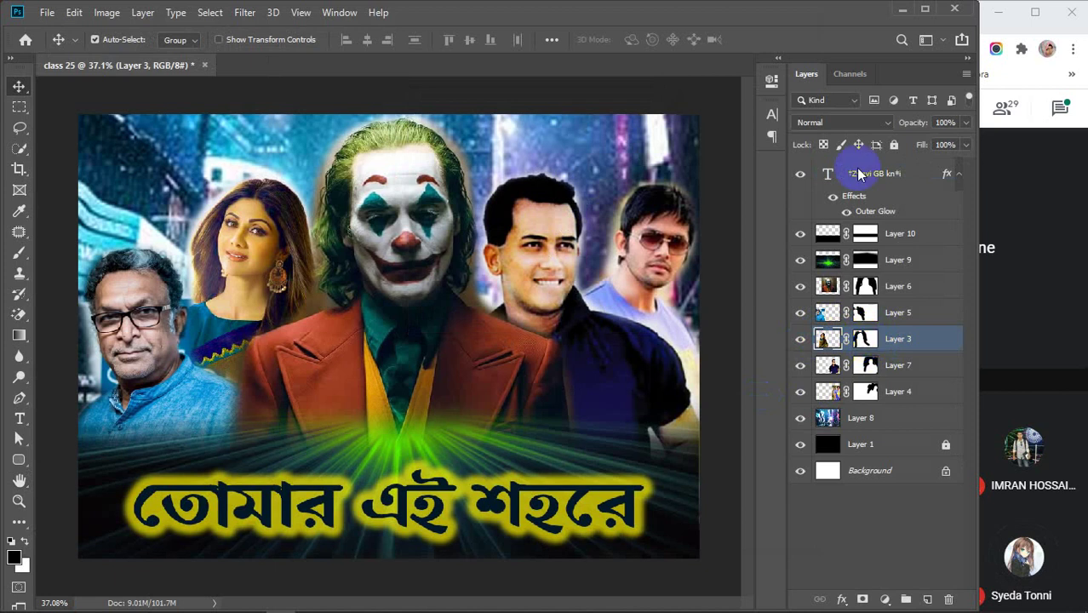
Open the re-exported class 25 JPG from the desktop in Photos to inspect the poster, and leave the viewer.
click(902, 10)
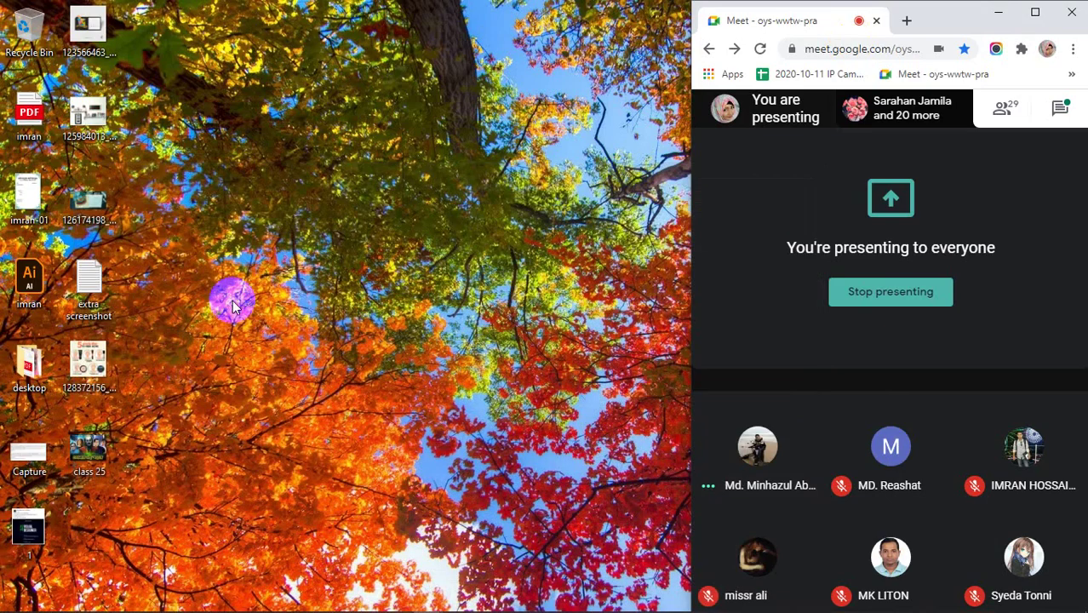
click(90, 451)
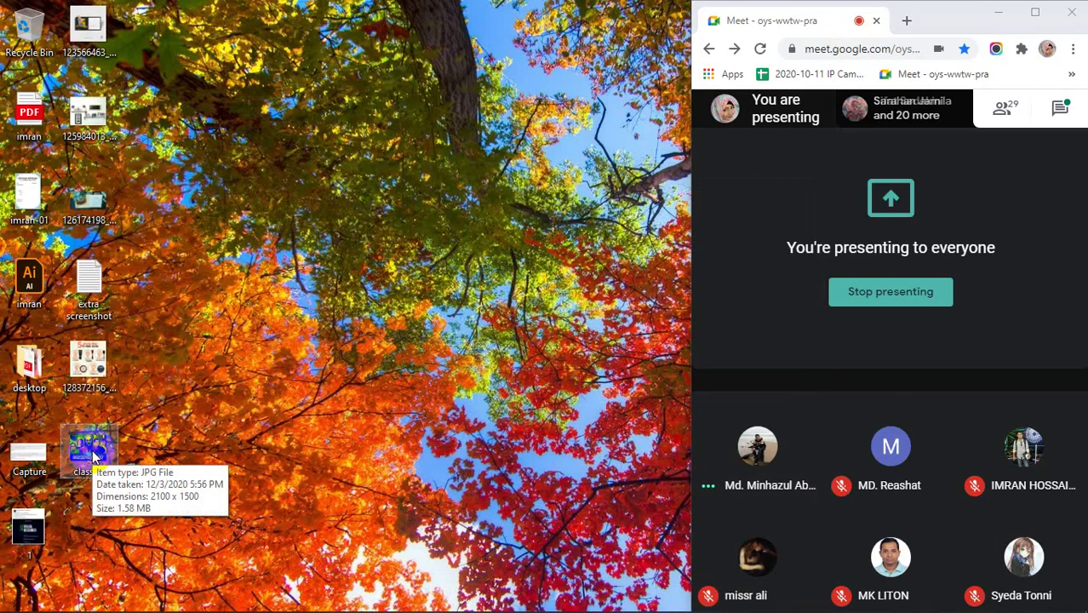
double_click(92, 451)
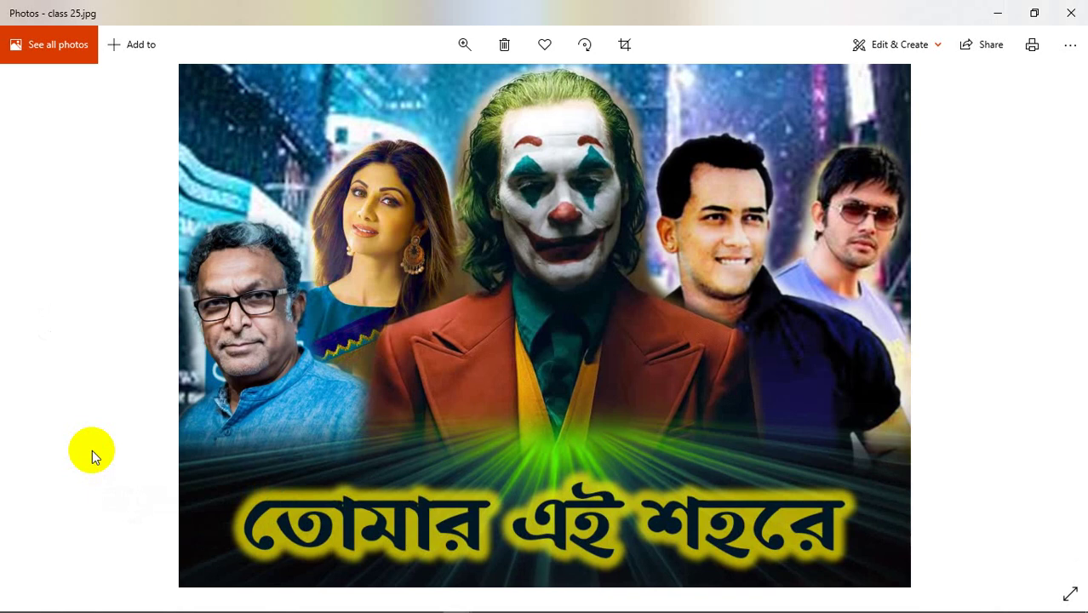
click(1058, 10)
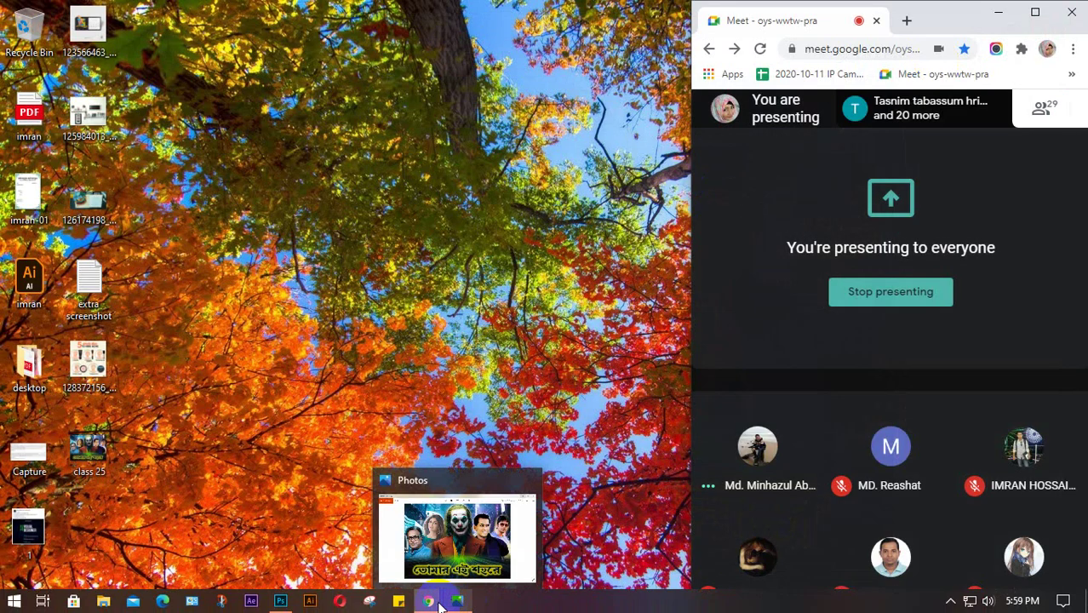
Switch to Chrome and search Google Images for "poster", refining the query to "movie poster".
click(569, 557)
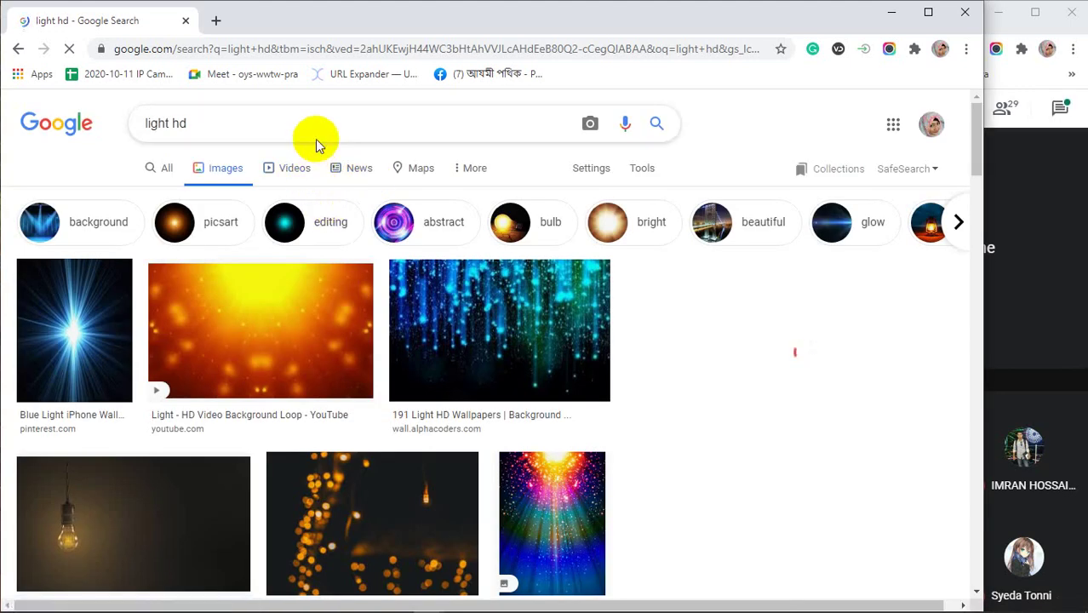
click(126, 126)
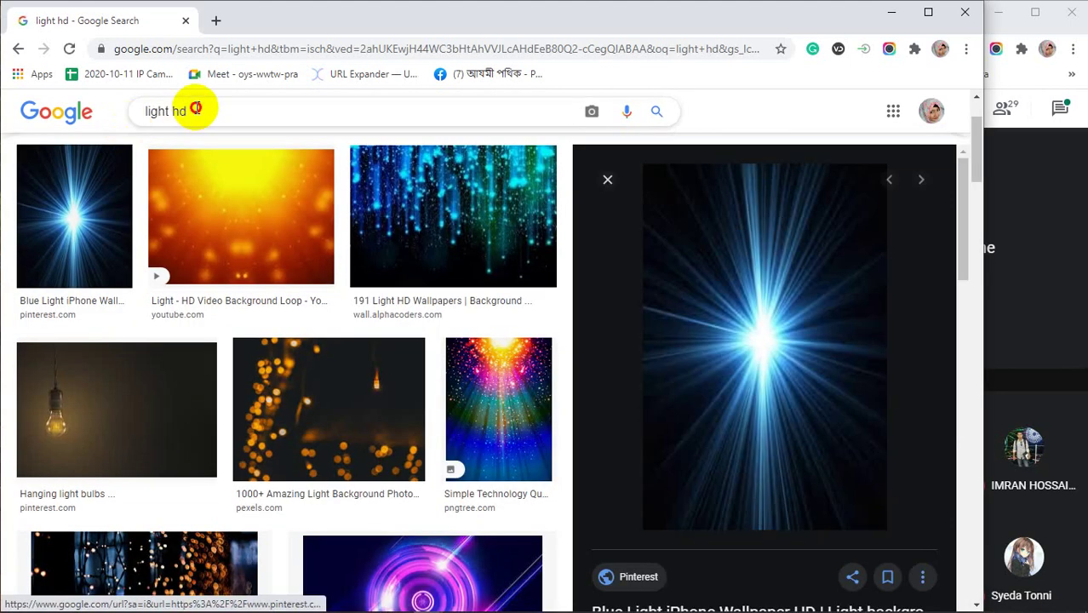
drag(200, 107, 106, 107)
text(poster)
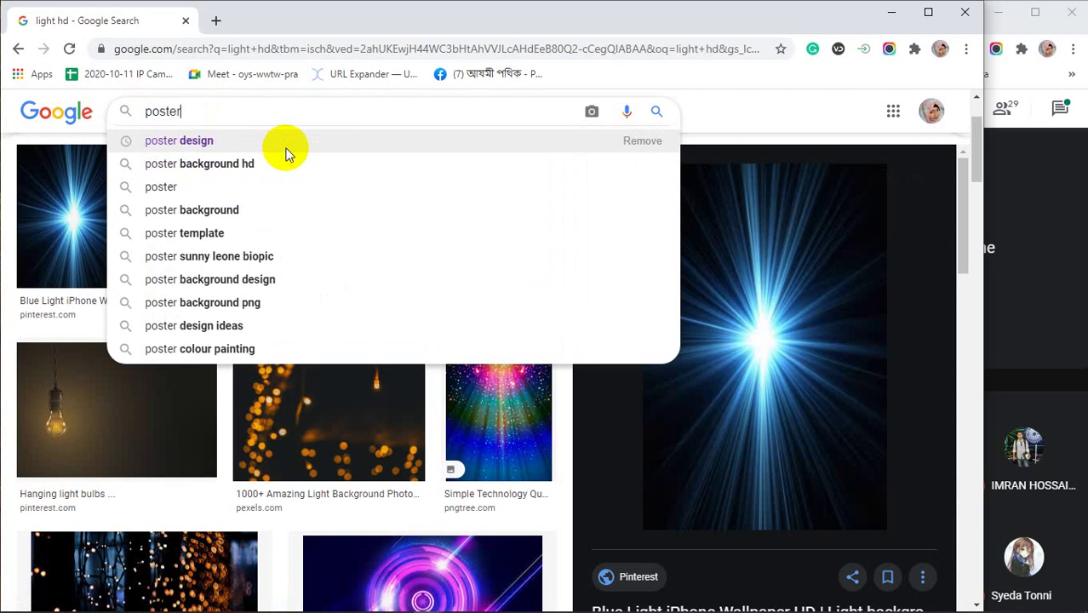
key(Return)
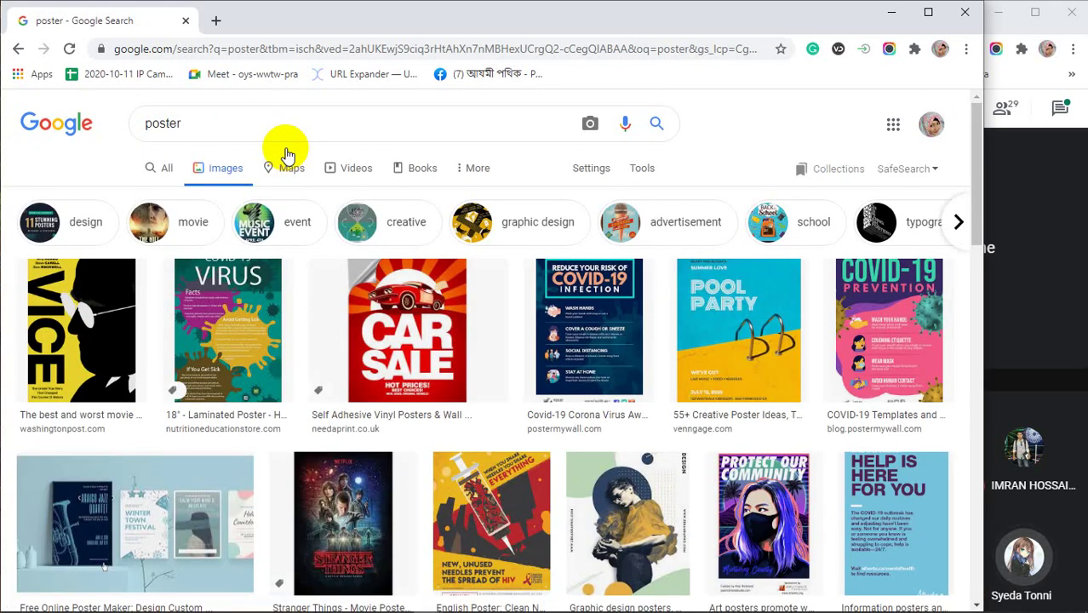
click(146, 124)
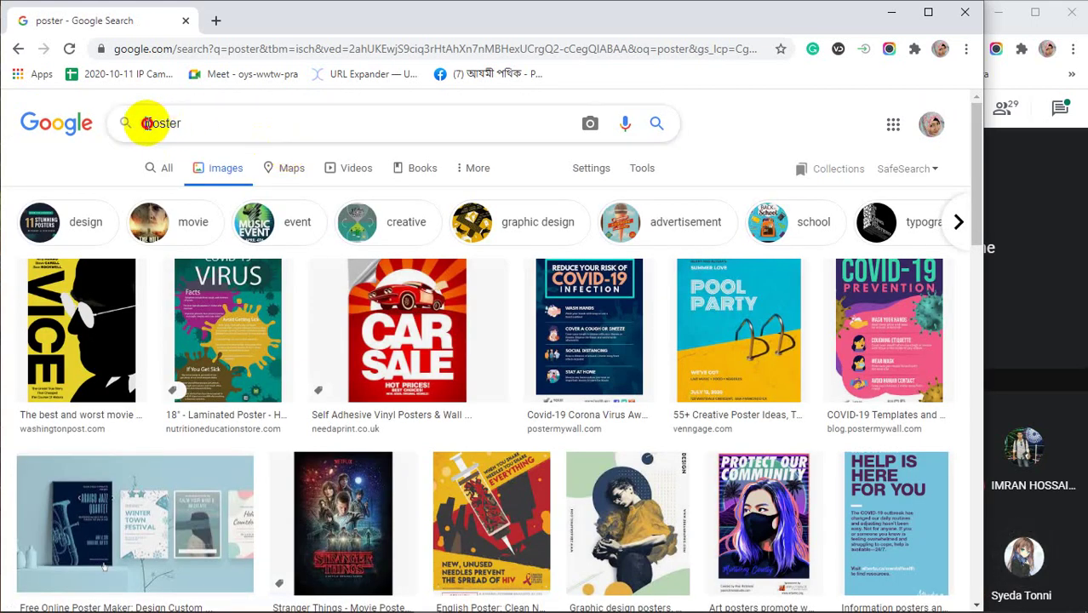
text(imvie)
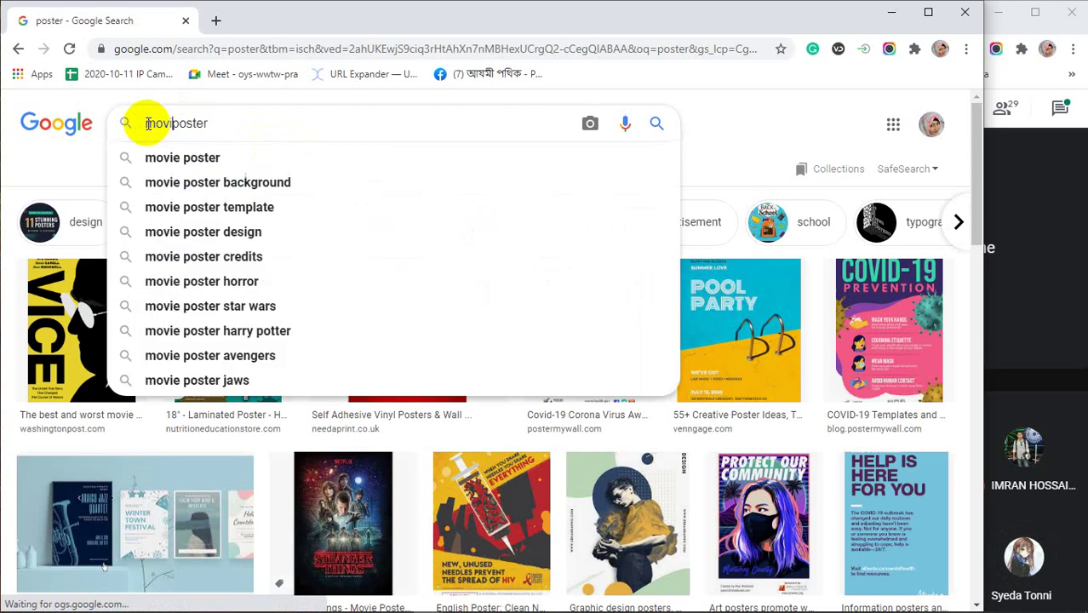
key(Return)
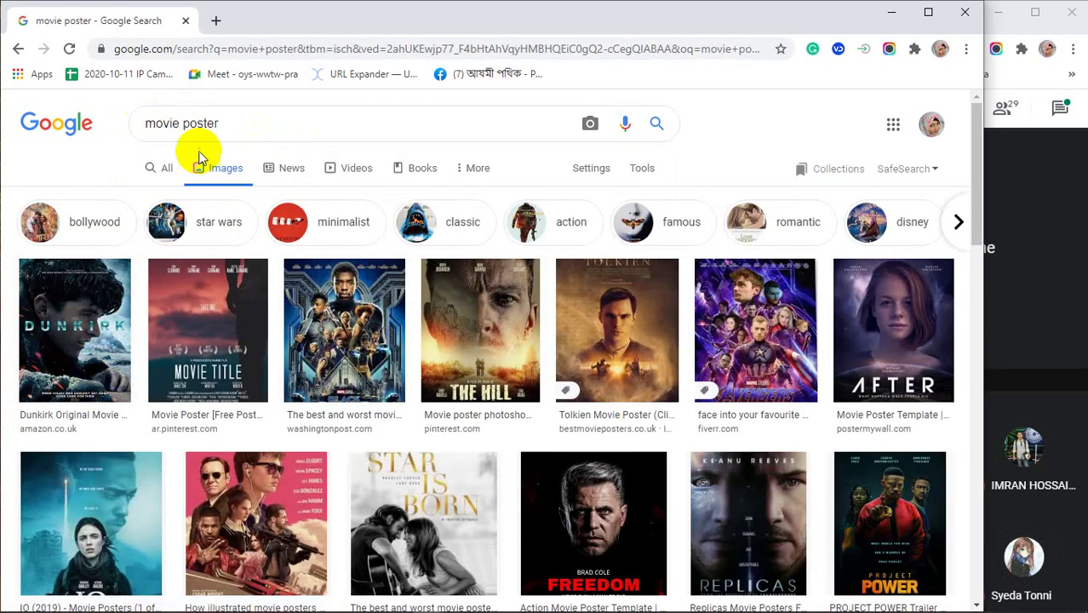
Extend the image search to movie poster design.
click(274, 121)
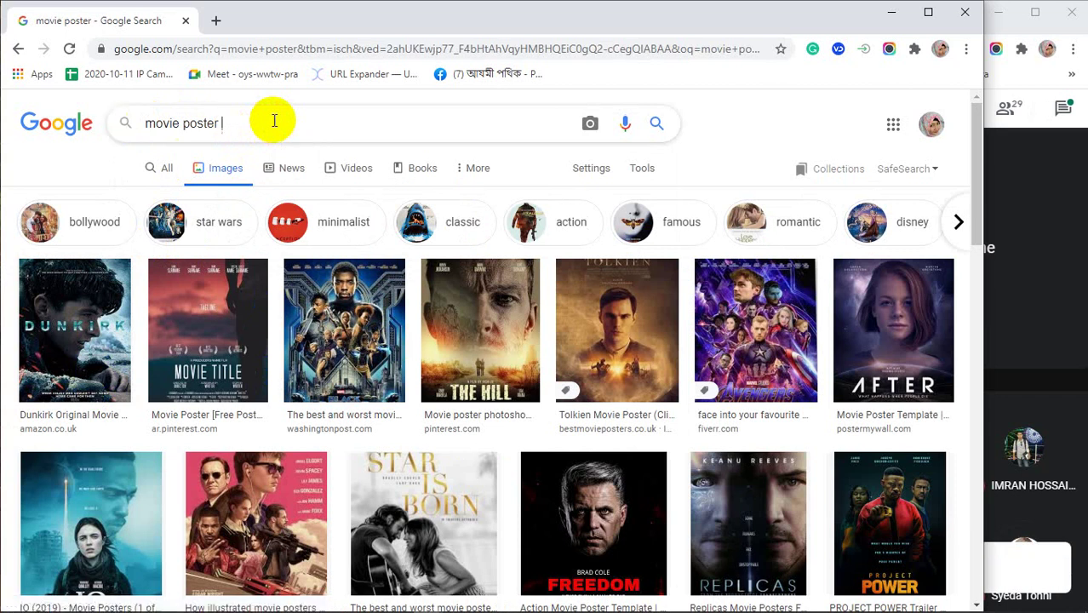
text(desi)
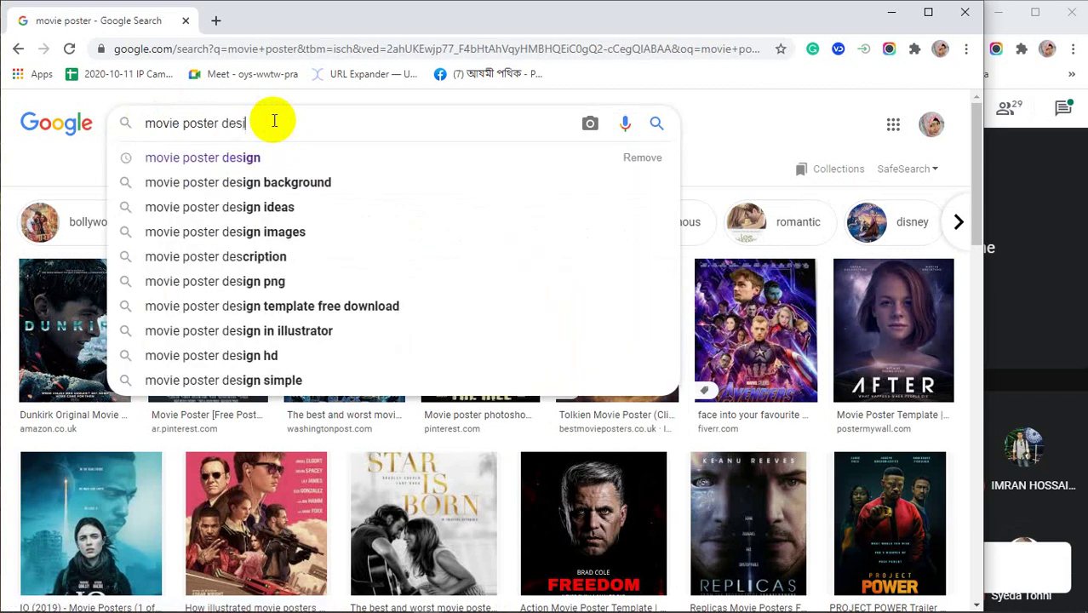
text(n)
key(Return)
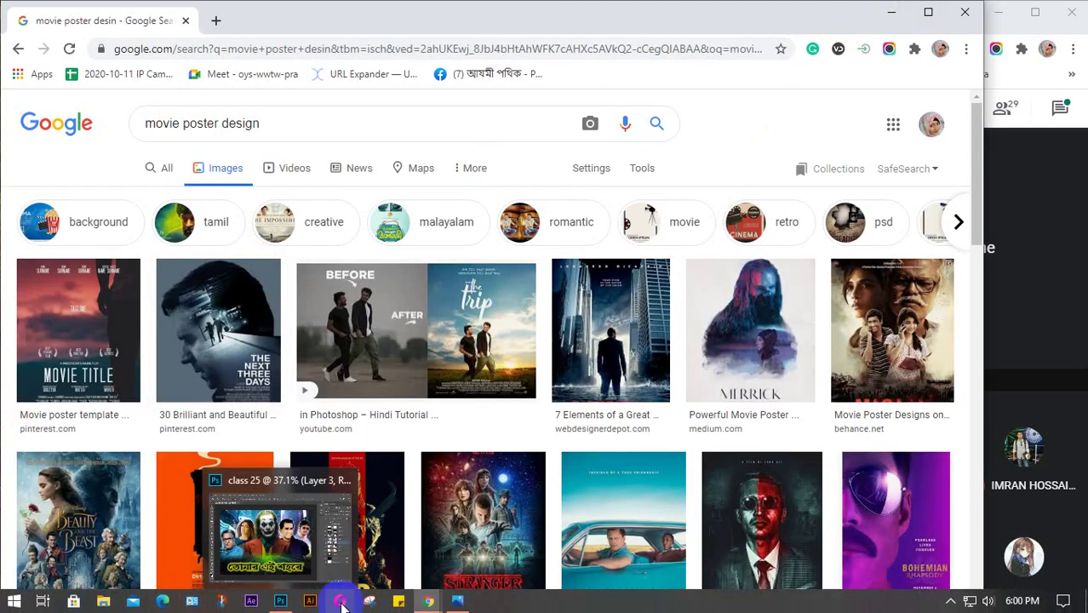
Check the poster in Photoshop, return to Chrome, and preview The Trip before/after and Masaan poster results.
click(256, 541)
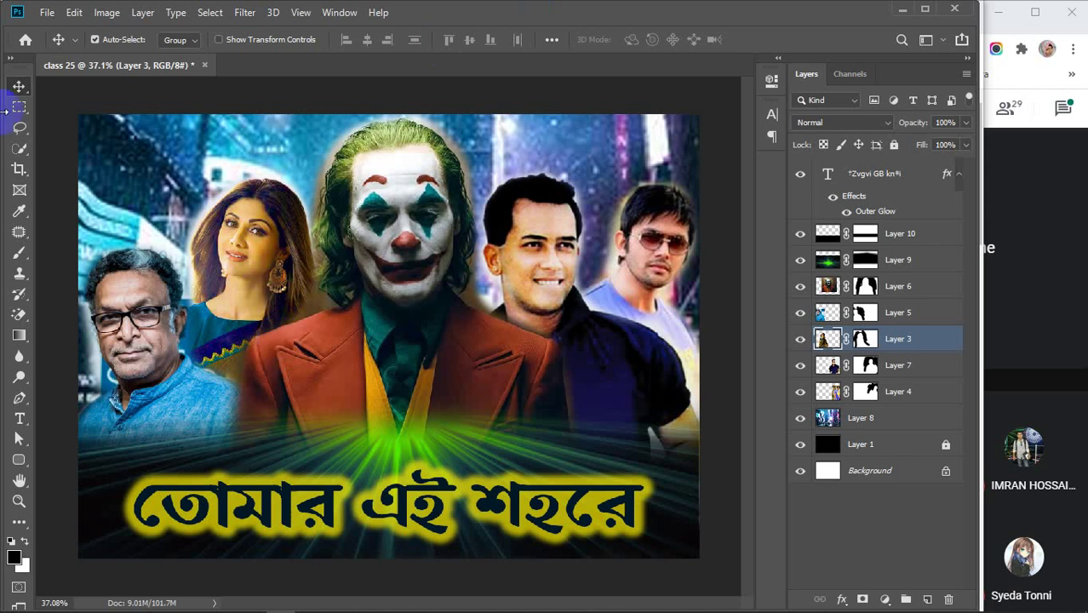
click(906, 9)
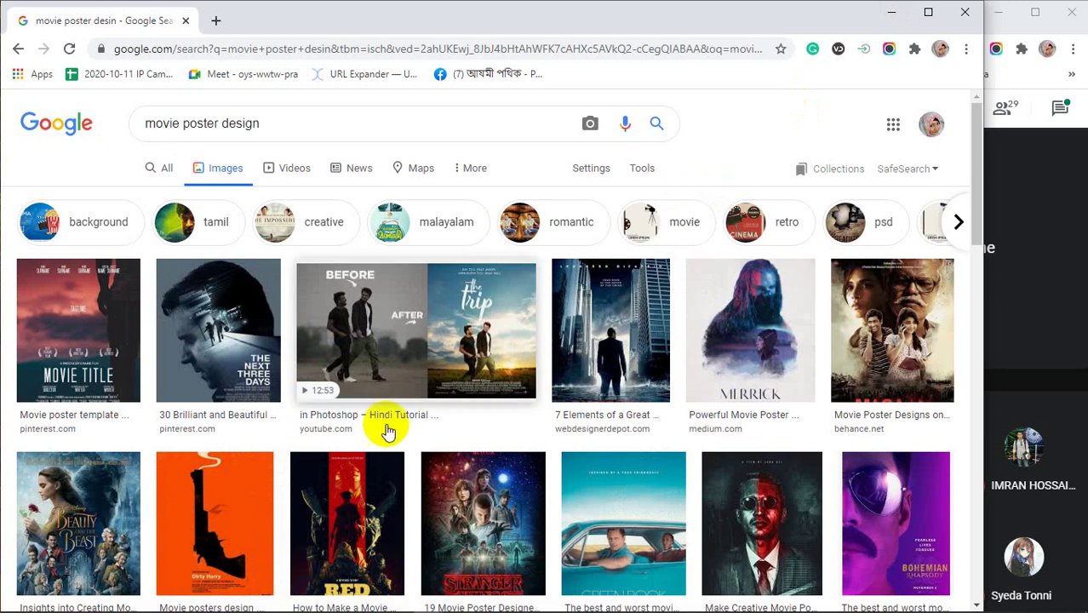
click(403, 331)
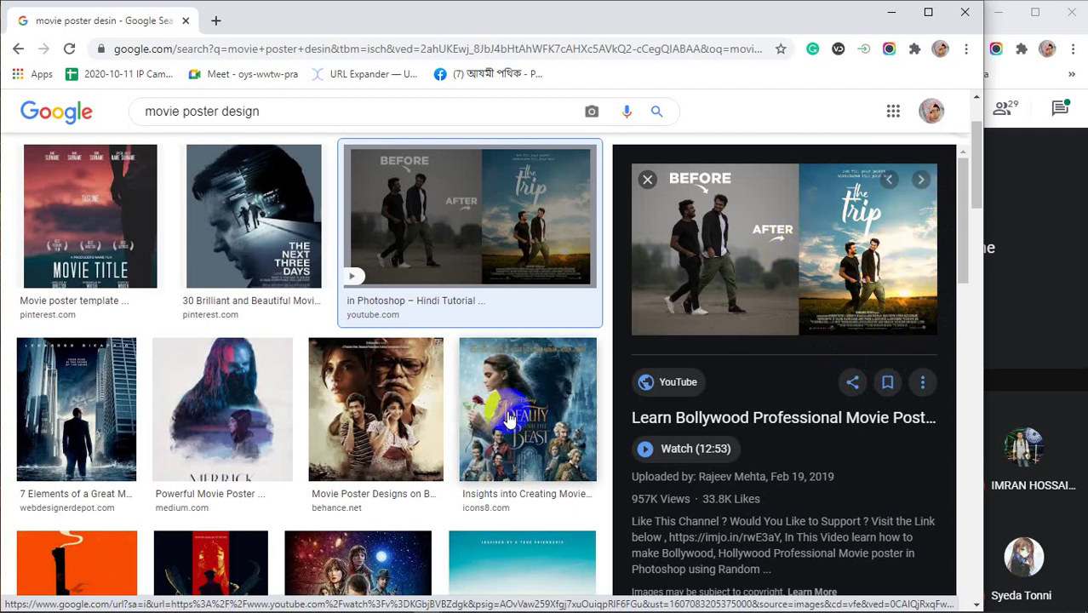
click(383, 412)
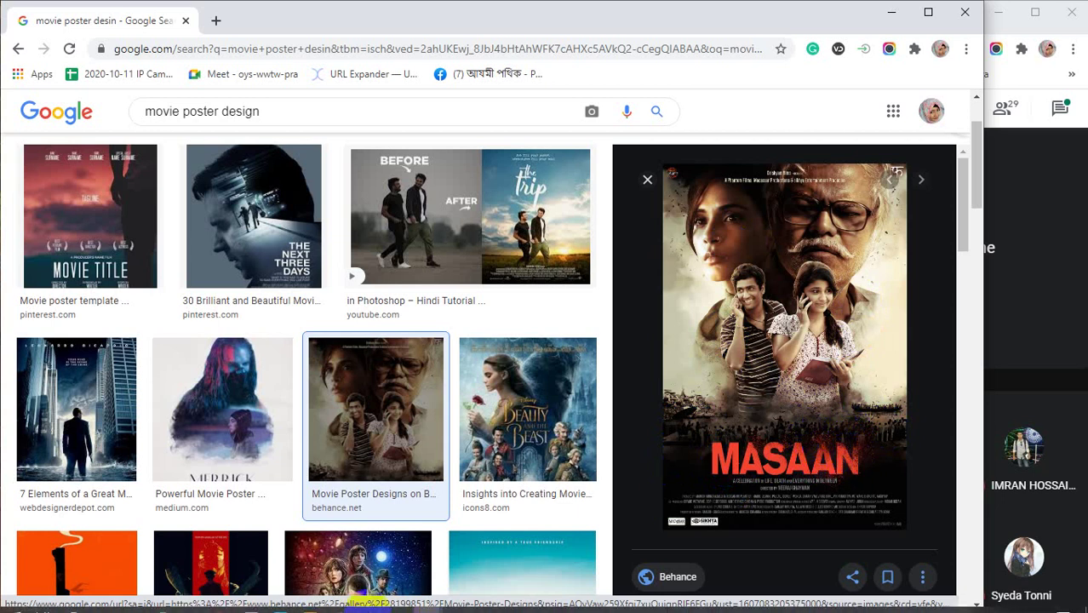
Switch back to Photoshop, select the Bangla title text layer, and activate the Brush tool.
mouse_move(280, 601)
click(310, 542)
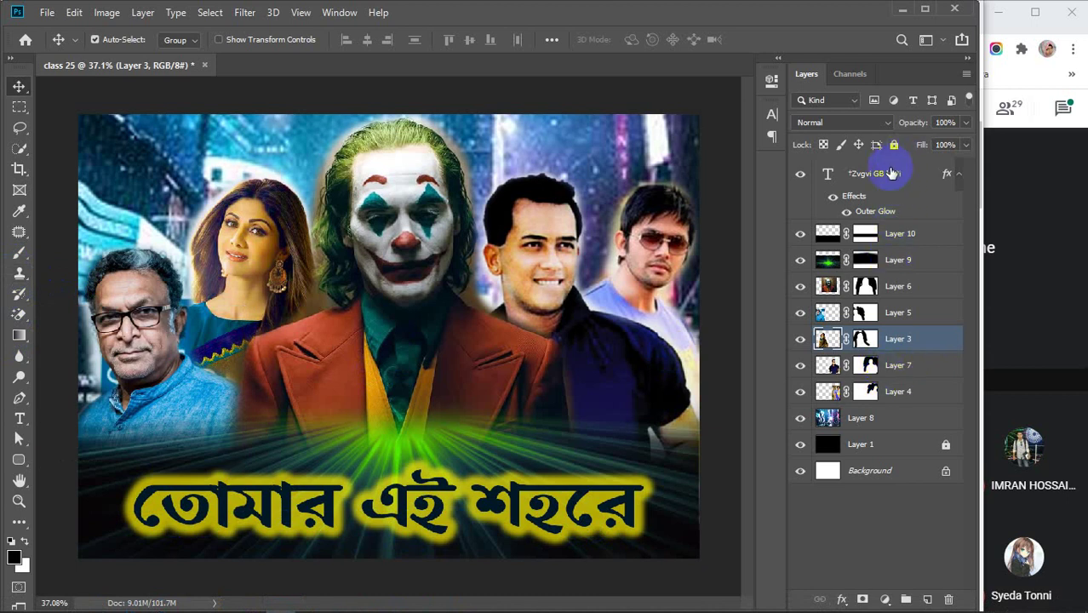
click(885, 173)
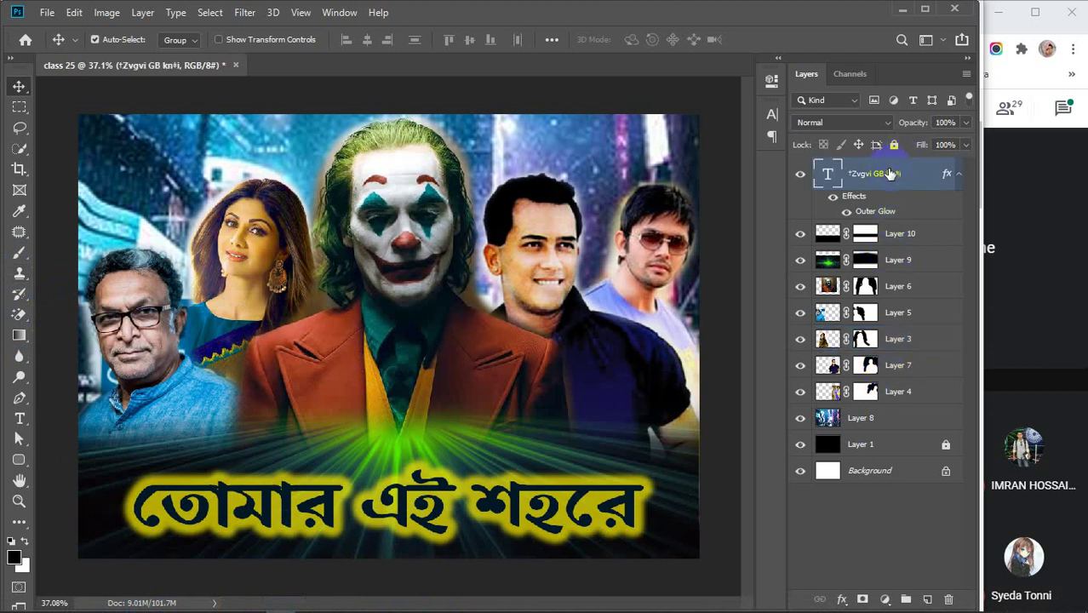
click(18, 252)
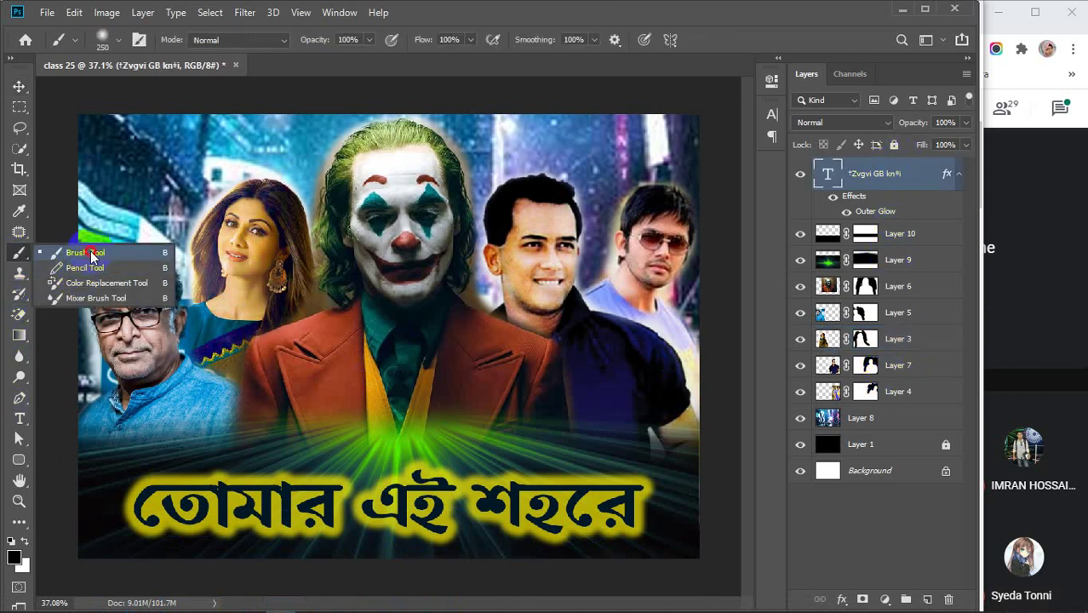
click(88, 252)
Expand the Wet Media Brushes and try KYLE Ultimate Inking Thick 'n Thin and Kyle's Paintbox - Wet Blender 50.
click(113, 39)
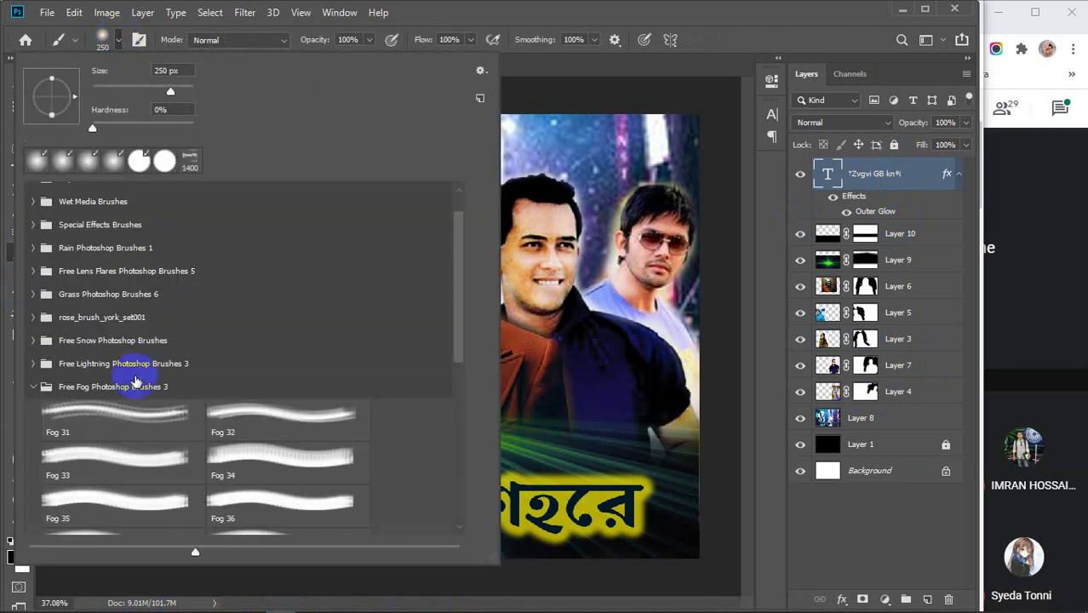
scroll(98, 275, up, 2)
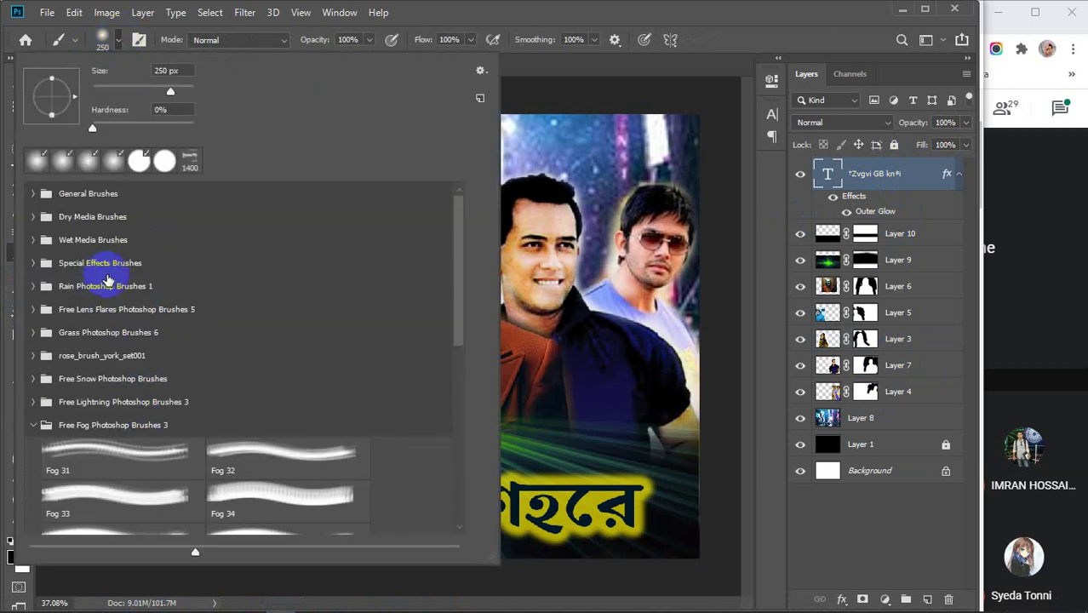
click(37, 247)
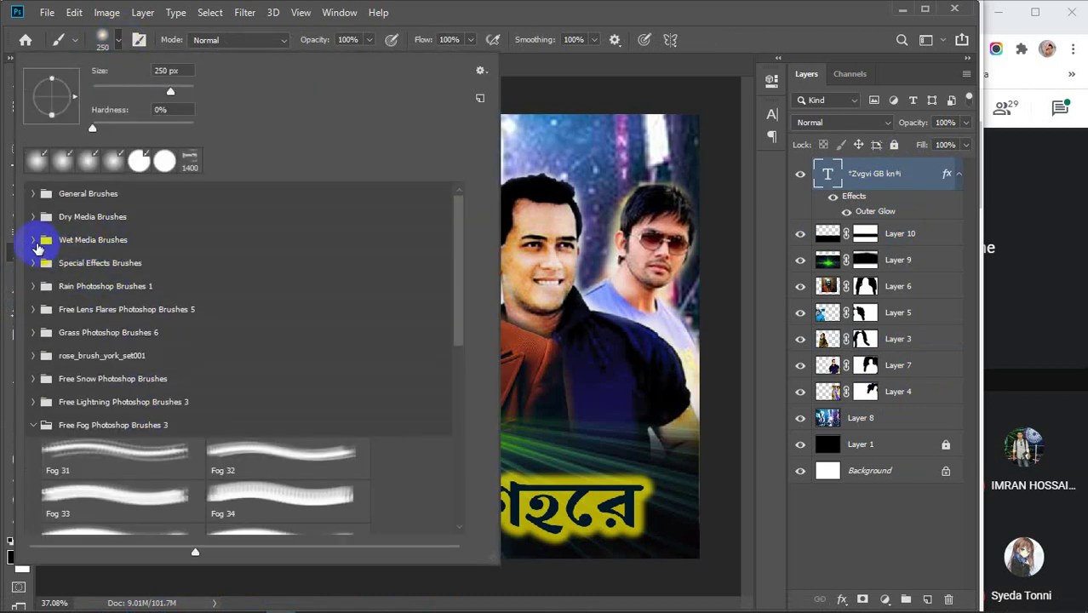
click(115, 265)
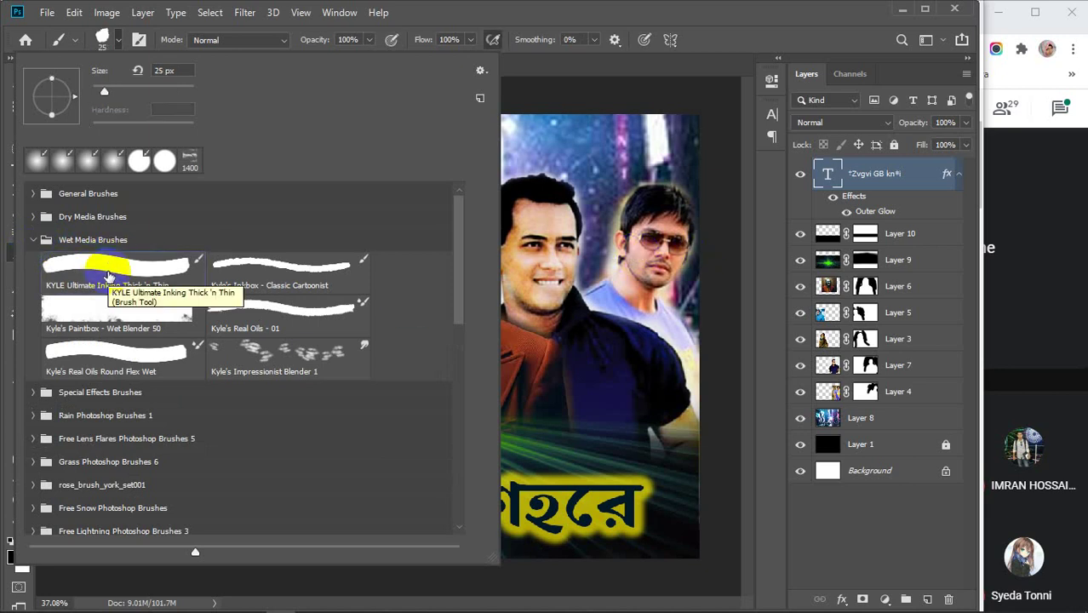
click(84, 311)
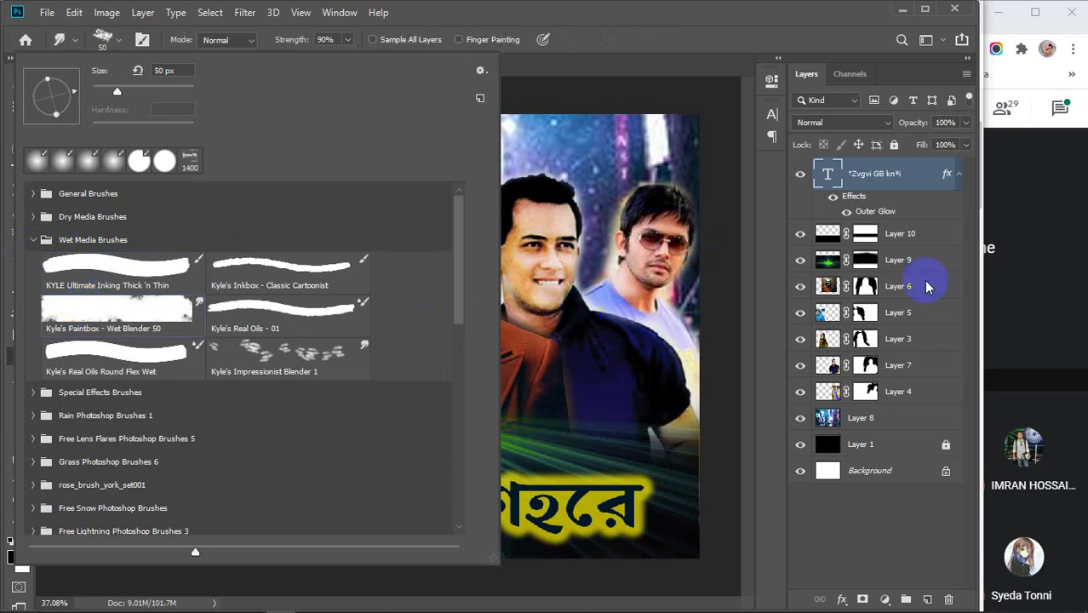
Add a new empty layer above the Bangla title text layer and leave the brush presets.
click(894, 174)
click(929, 598)
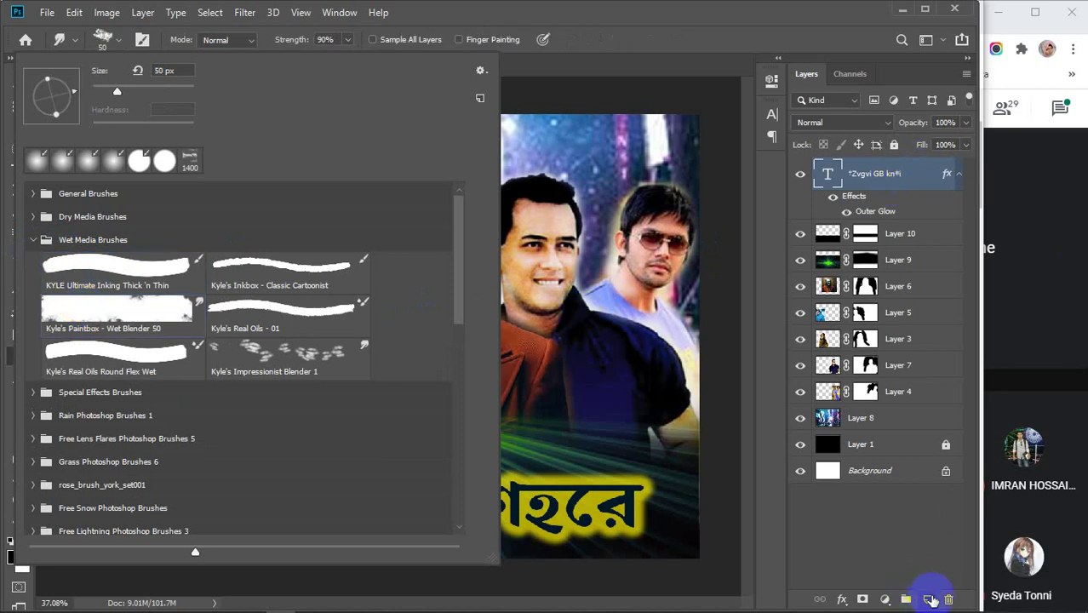
click(100, 39)
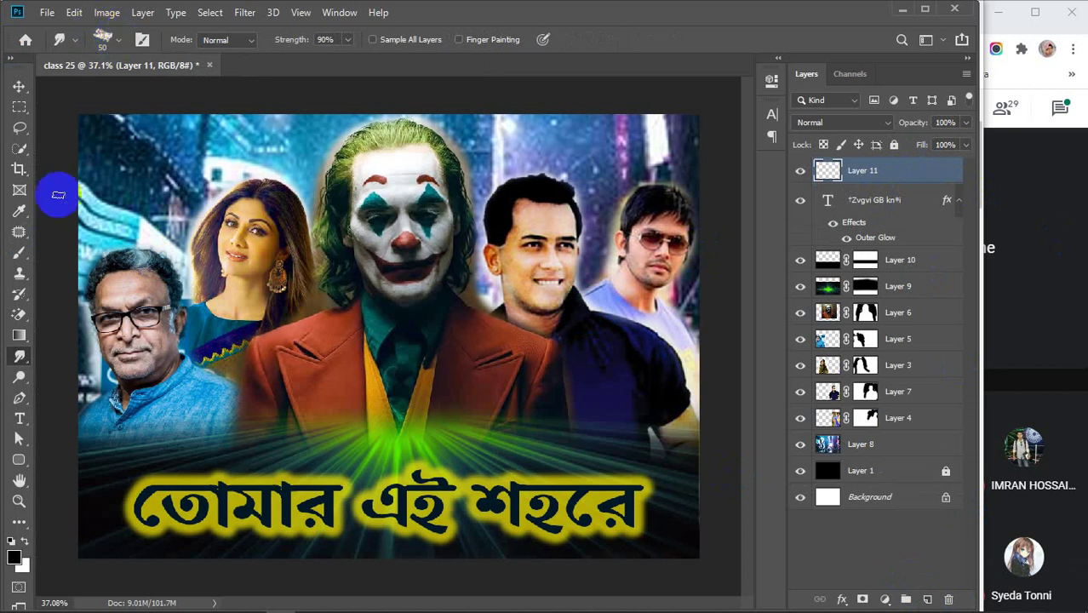
Return to the Brush tool, enlarge its inking brush, and try the Kyle's Impressionist Blender 1 preset.
click(18, 252)
click(116, 40)
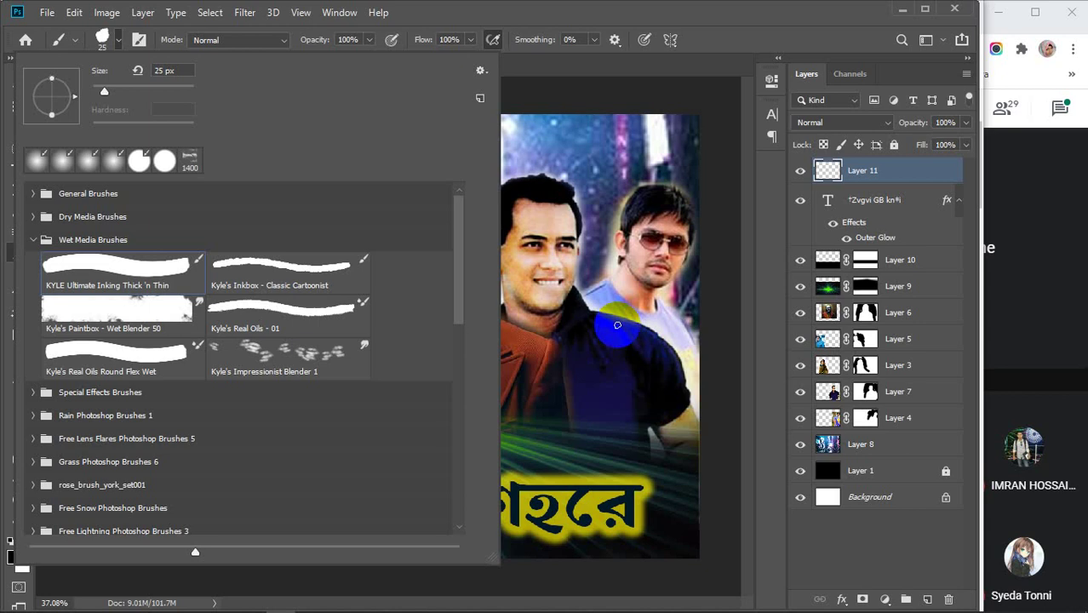
drag(105, 75, 141, 76)
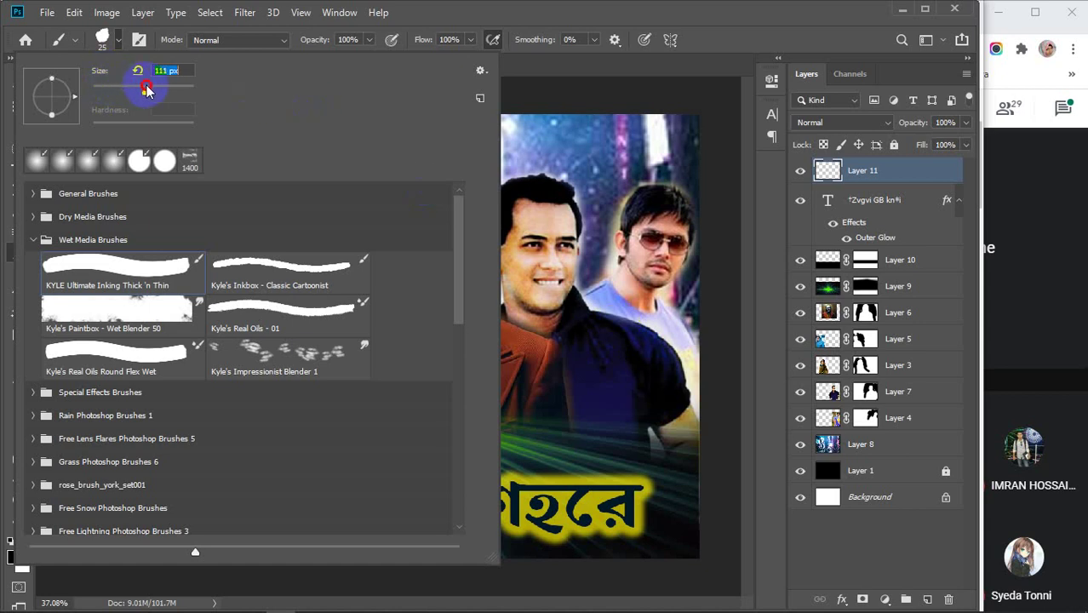
click(281, 354)
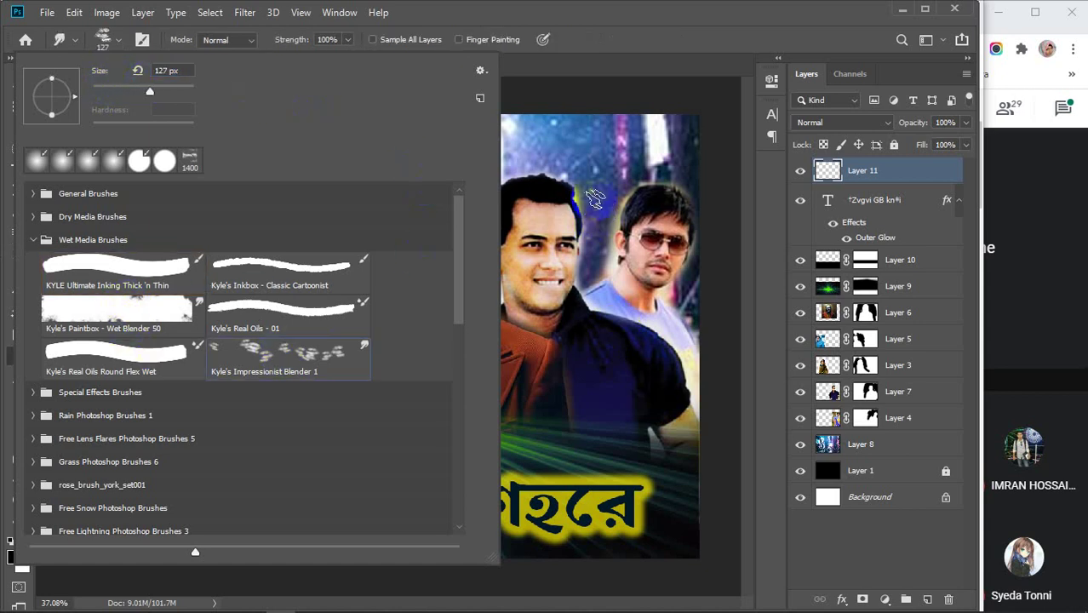
click(54, 298)
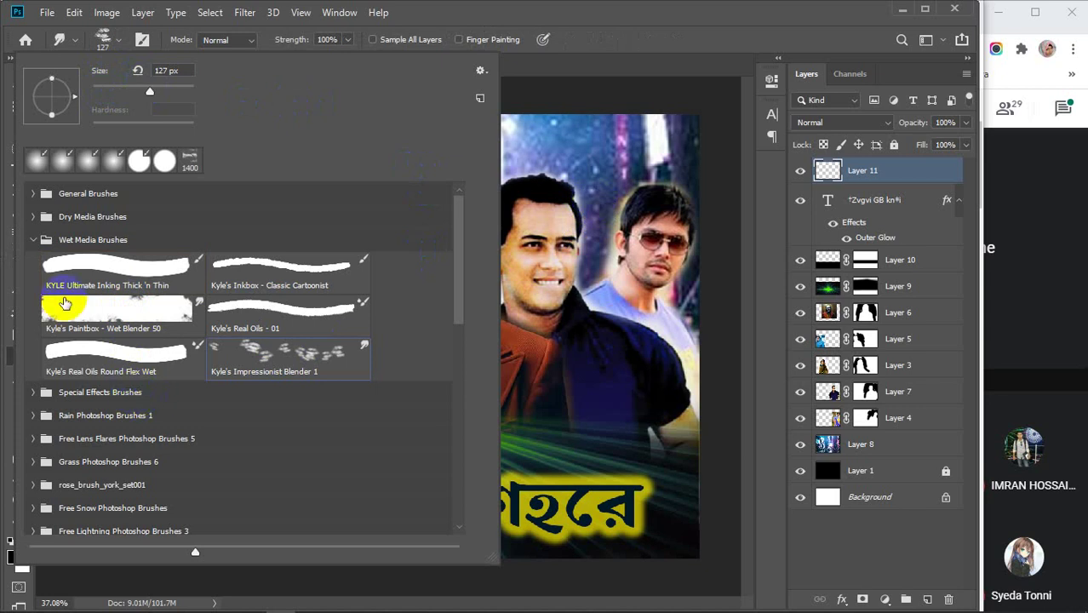
Collapse the Wet Media Brushes and Free Fog Photoshop Brushes 3 folders and look through the installed brush sets.
click(29, 246)
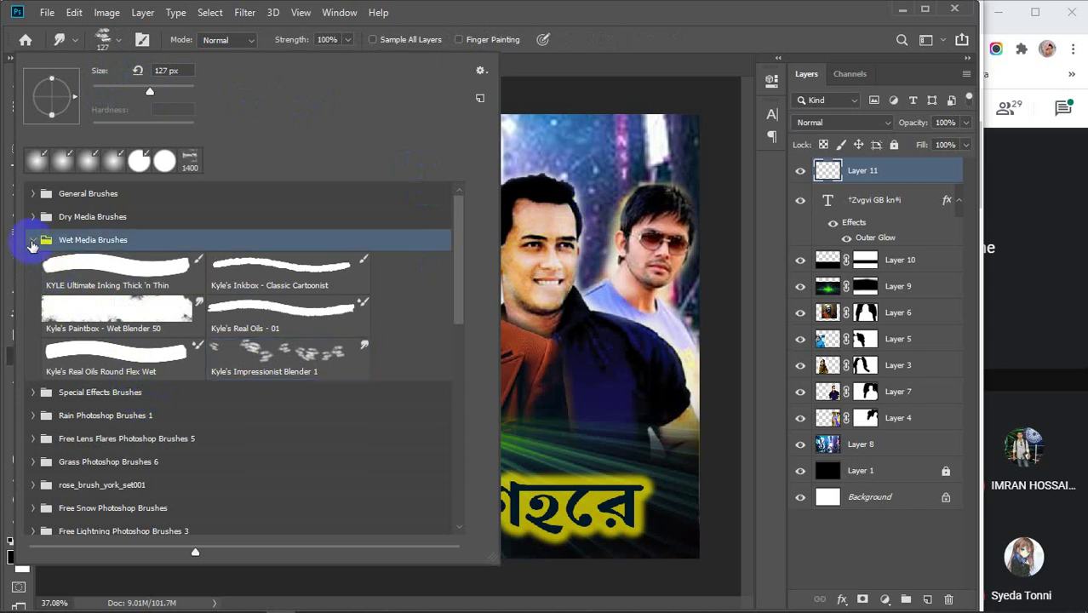
click(25, 240)
scroll(100, 361, down, 1)
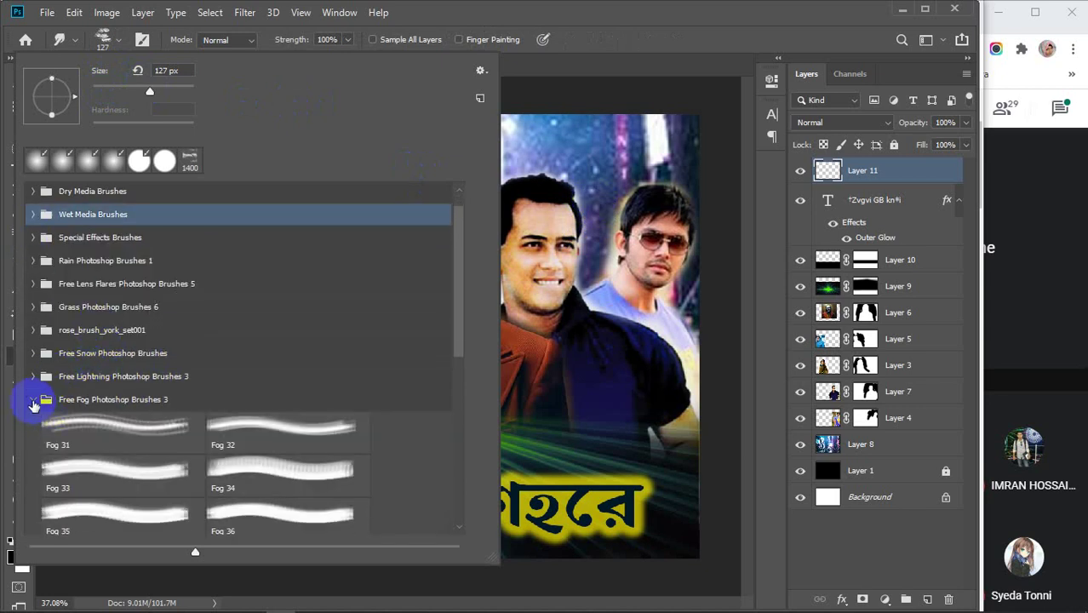
click(31, 398)
scroll(174, 362, down, 1)
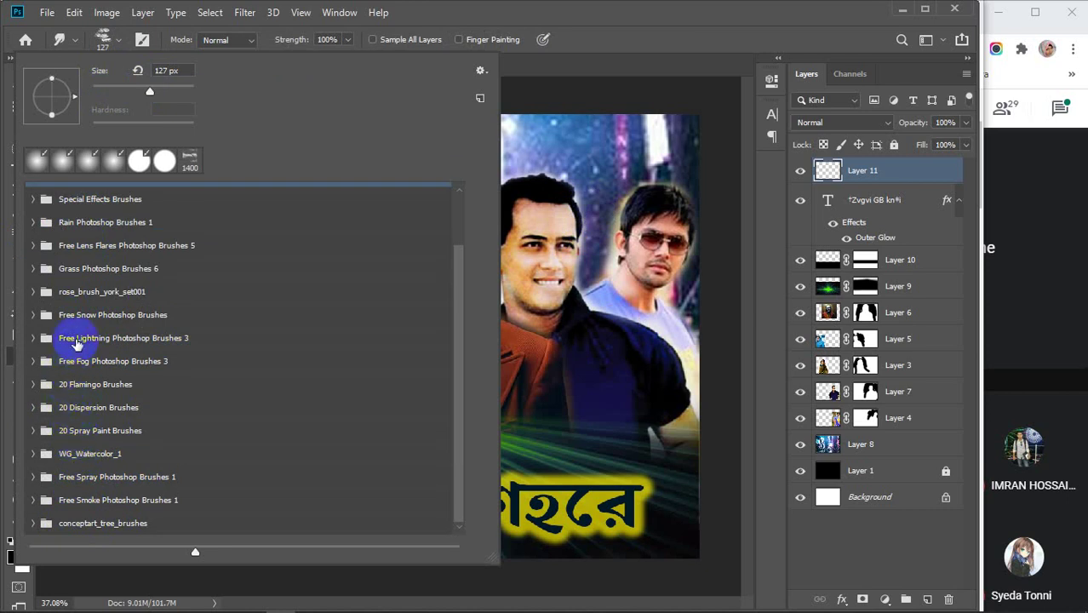
scroll(49, 288, up, 1)
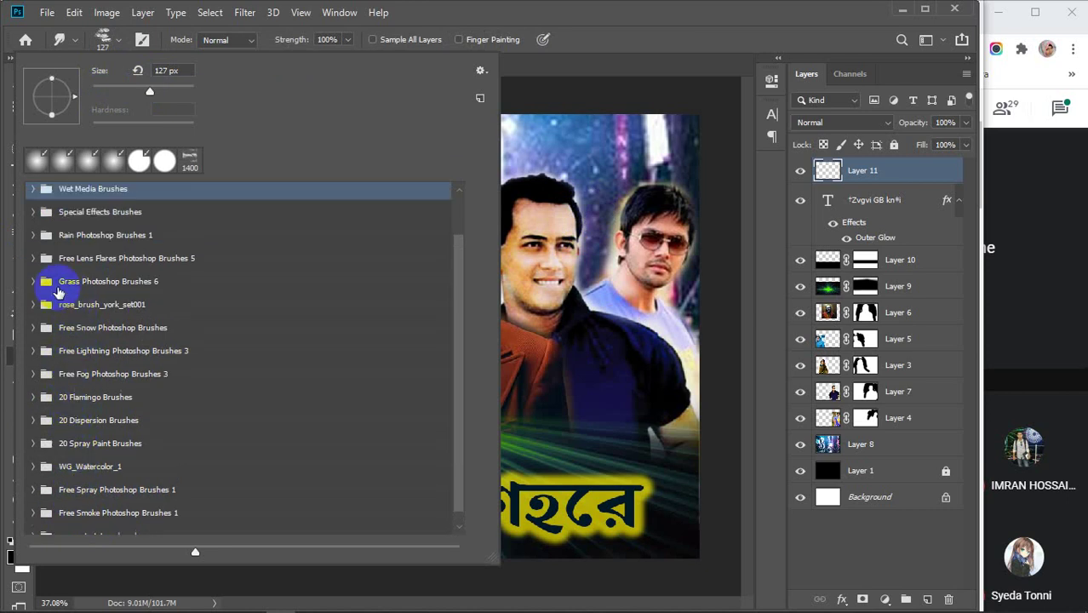
scroll(53, 288, down, 1)
Expand conceptart_tree_brushes, try the Tree Brush 1 preset, and collapse the set again.
click(31, 524)
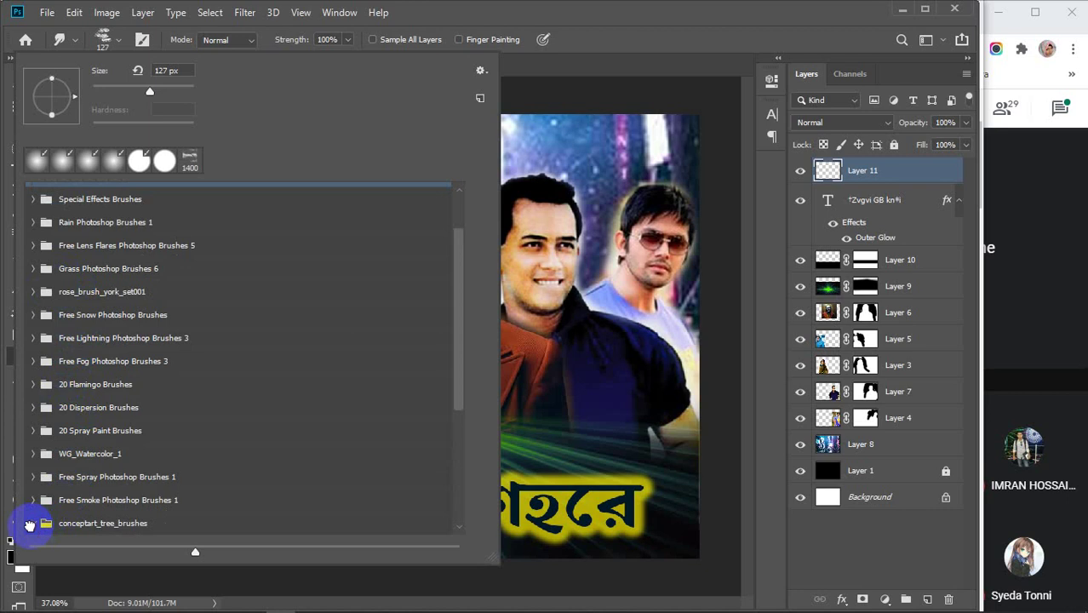
scroll(109, 498, down, 3)
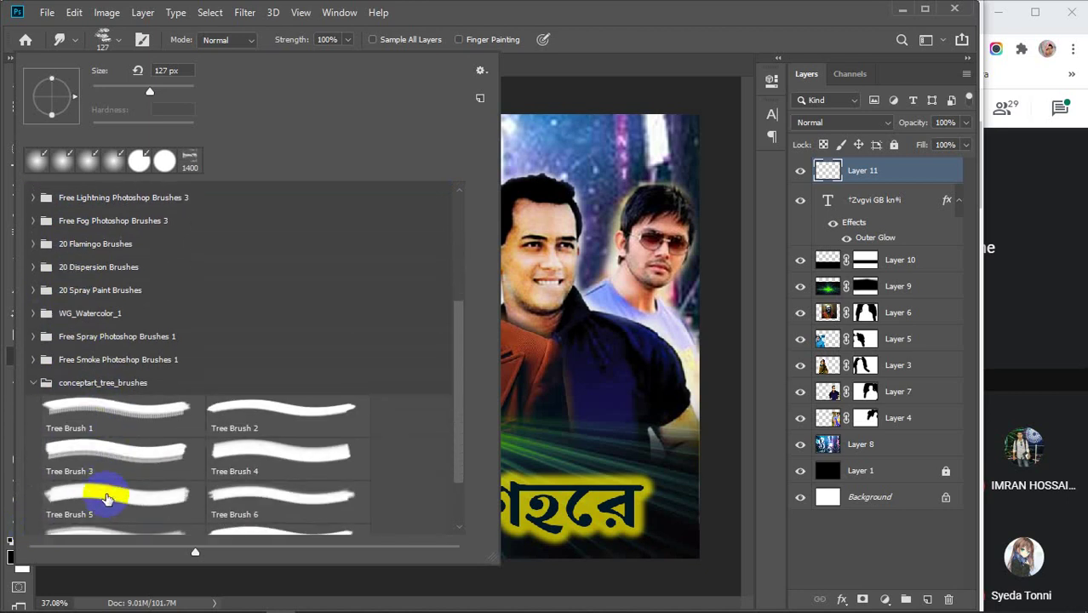
click(131, 414)
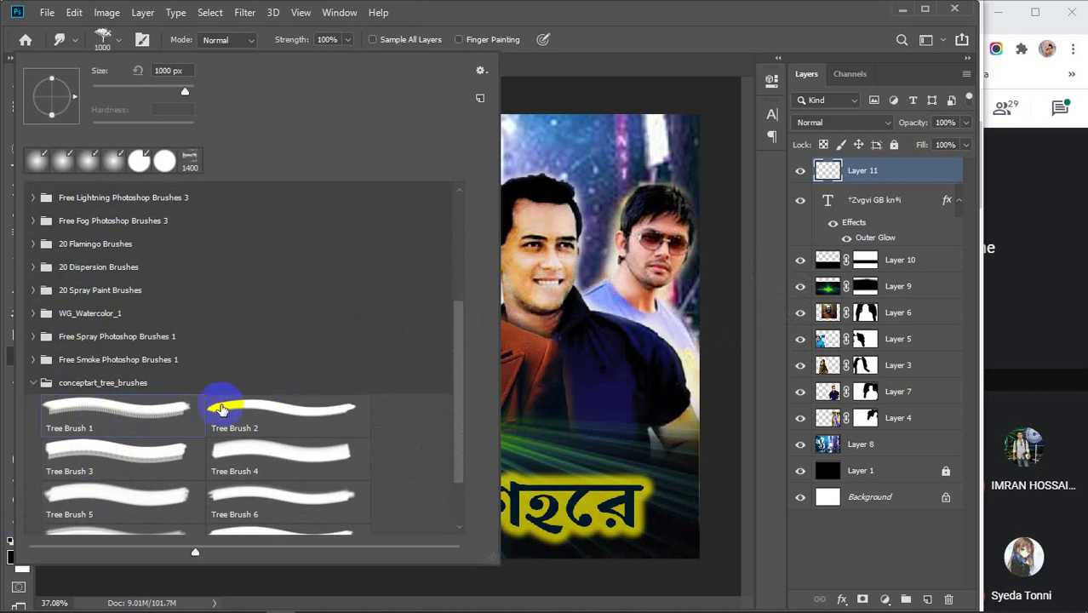
scroll(162, 420, down, 1)
scroll(162, 420, down, 2)
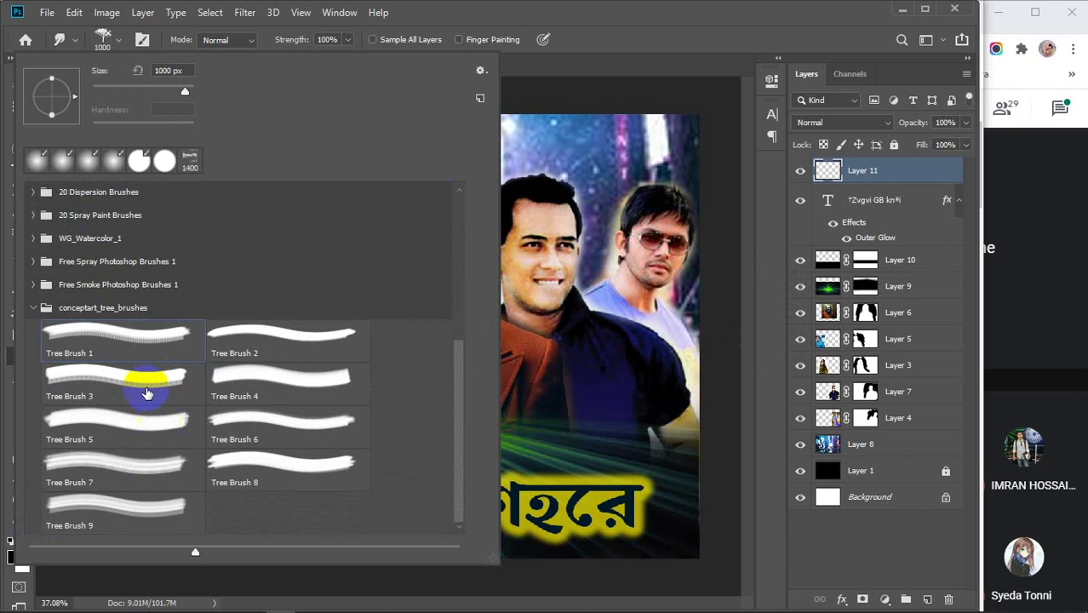
click(34, 308)
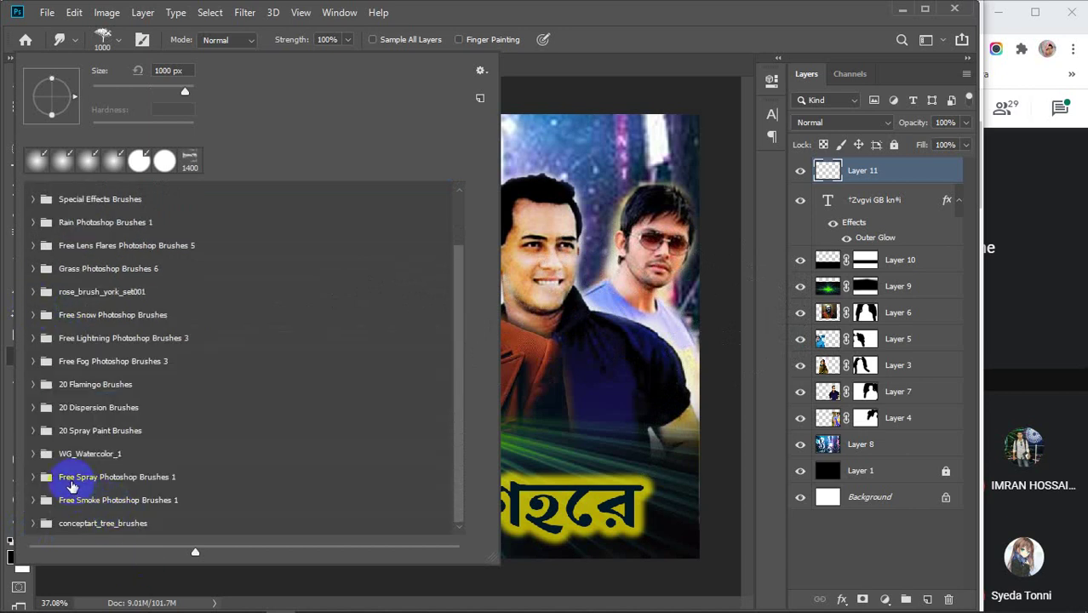
Try preset 1 from Free Spray Photoshop Brushes 1 and Spray Paint 1 from 20 Spray Paint Brushes.
click(109, 478)
click(74, 502)
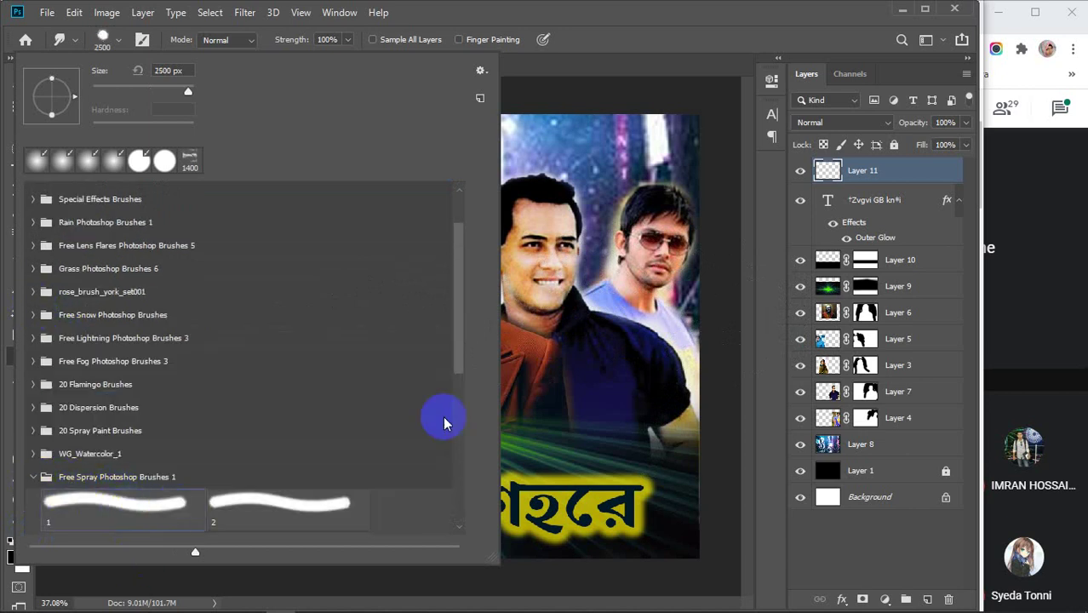
click(33, 432)
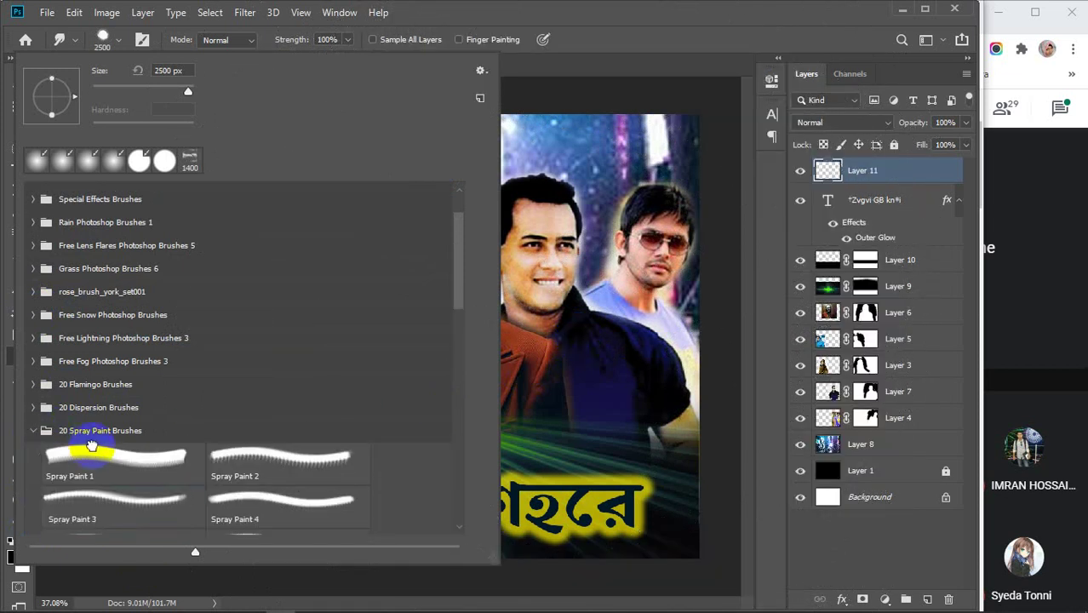
click(91, 446)
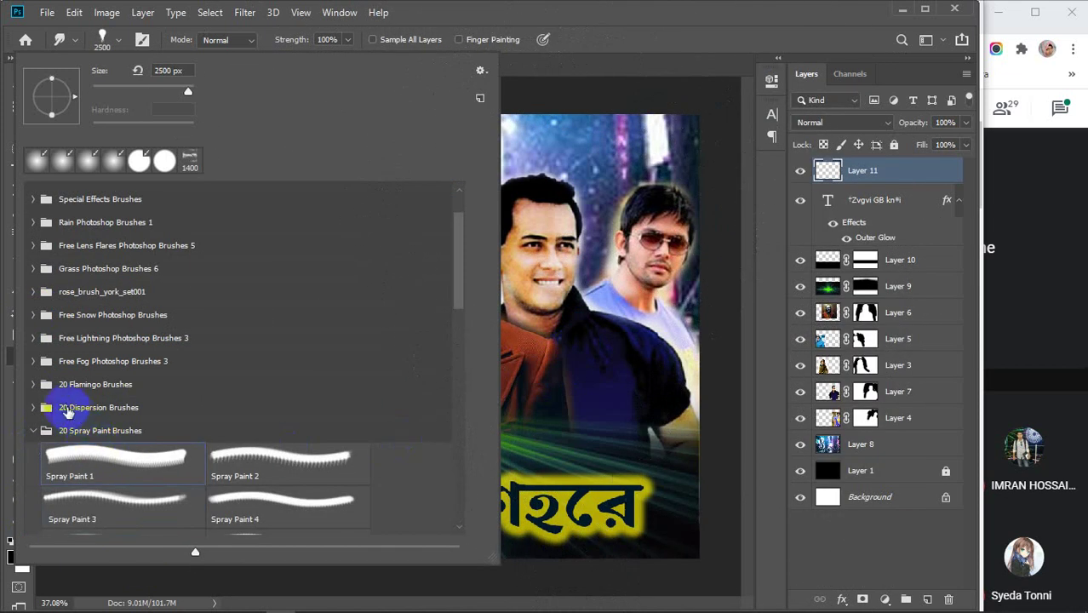
Expand 20 Dispersion Brushes, choose the Dispersion 4 preset, and leave the brush presets.
click(34, 407)
click(77, 432)
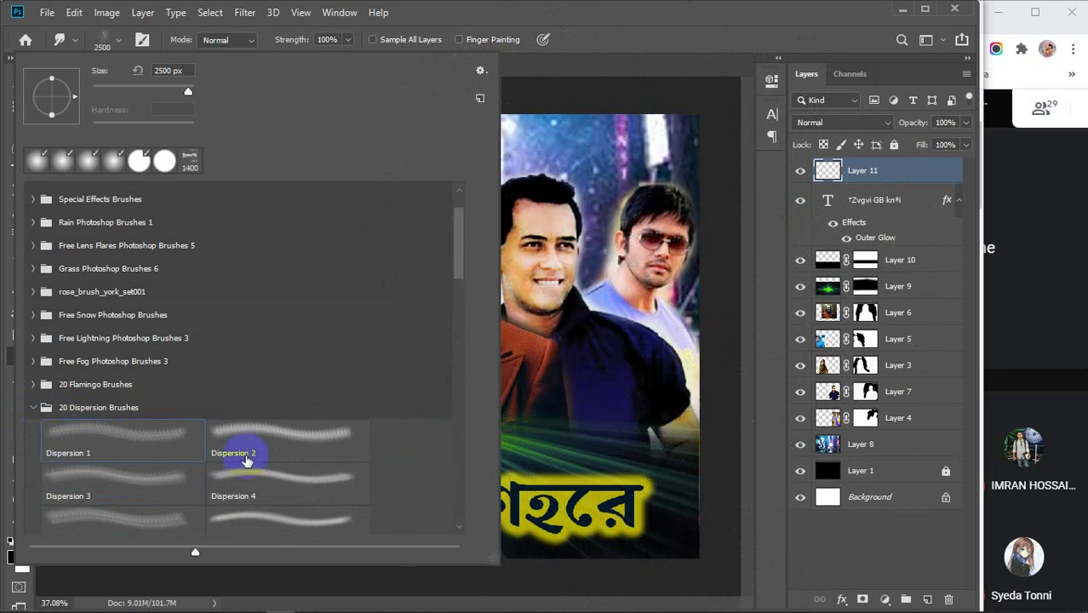
click(285, 483)
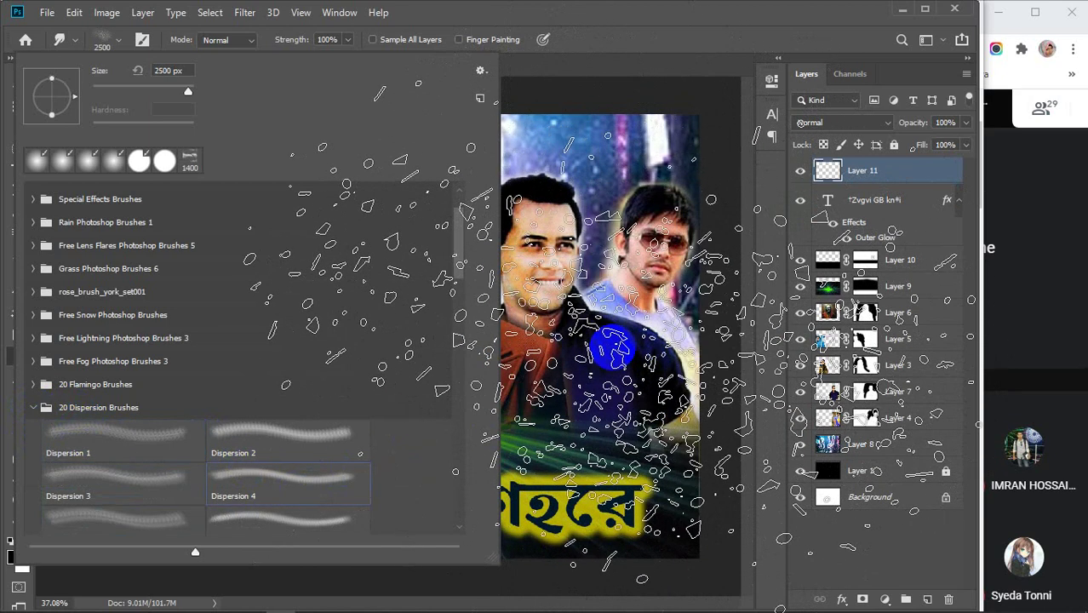
click(609, 349)
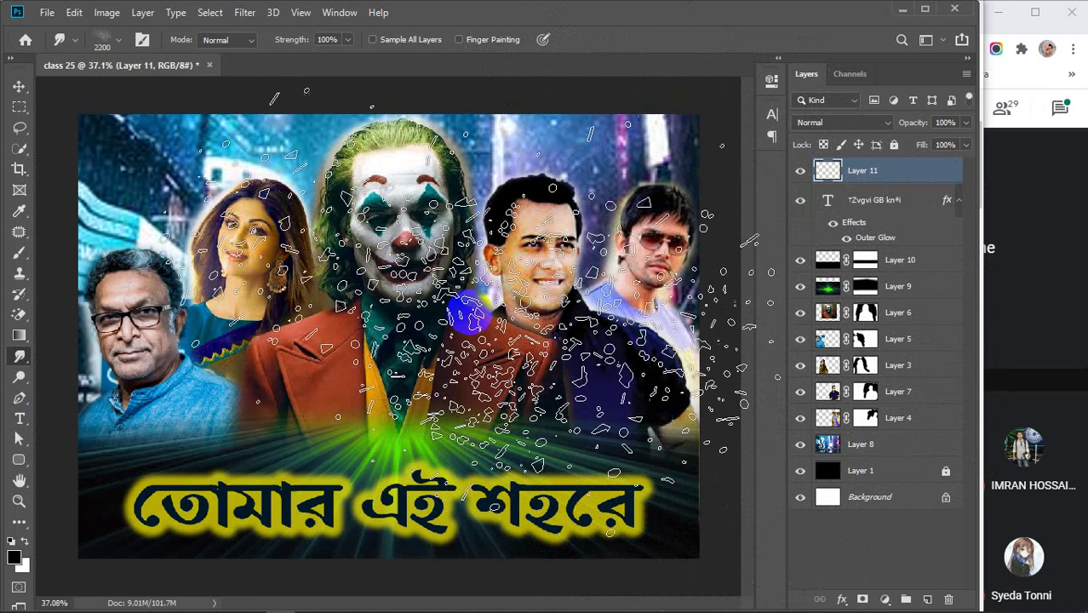
Reduce the dispersion brush size to 300 px.
key(bracketleft)
key(bracketleft)
key(bracketleft)
key(bracketleft)
key(bracketleft)
key(bracketleft)
key(bracketleft)
key(bracketleft)
key(bracketleft)
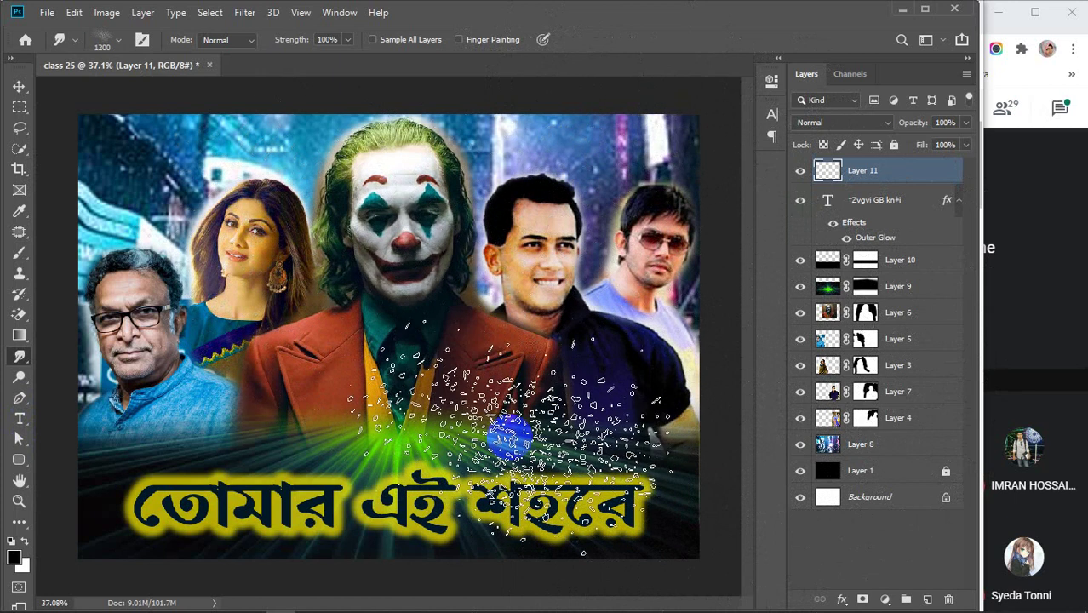
key(bracketleft)
key(bracketleft)
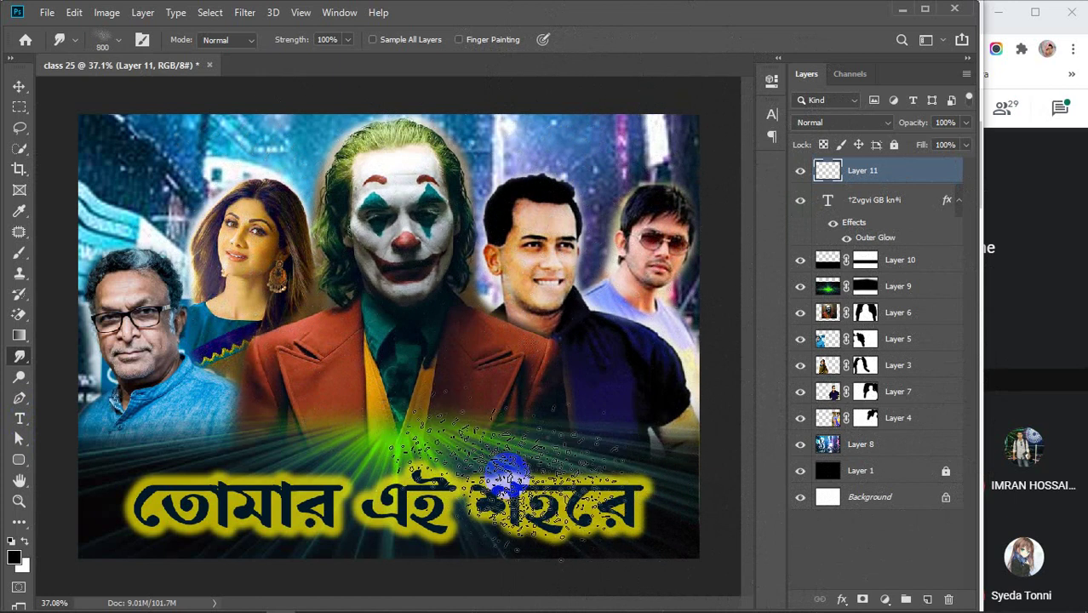
Set the foreground color to bright yellow, hex f6ff00.
click(13, 557)
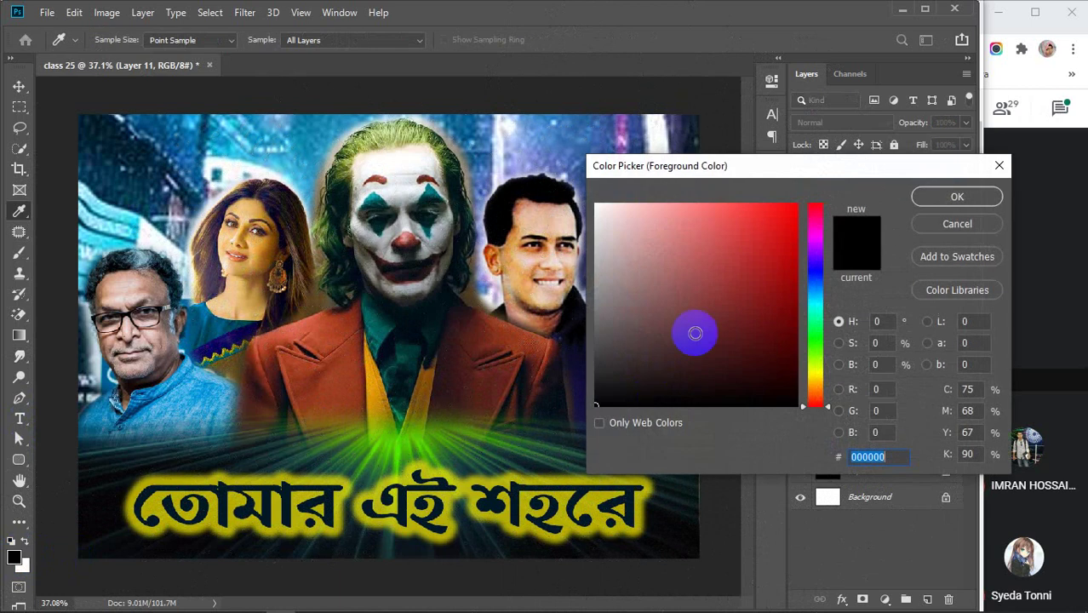
click(808, 368)
drag(769, 255, 892, 197)
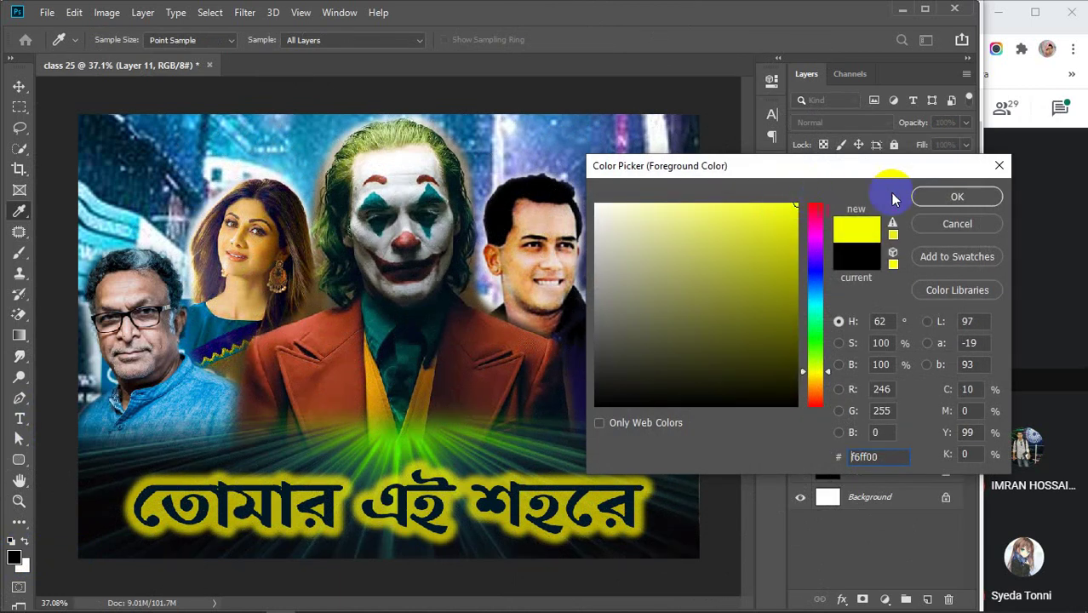
click(957, 196)
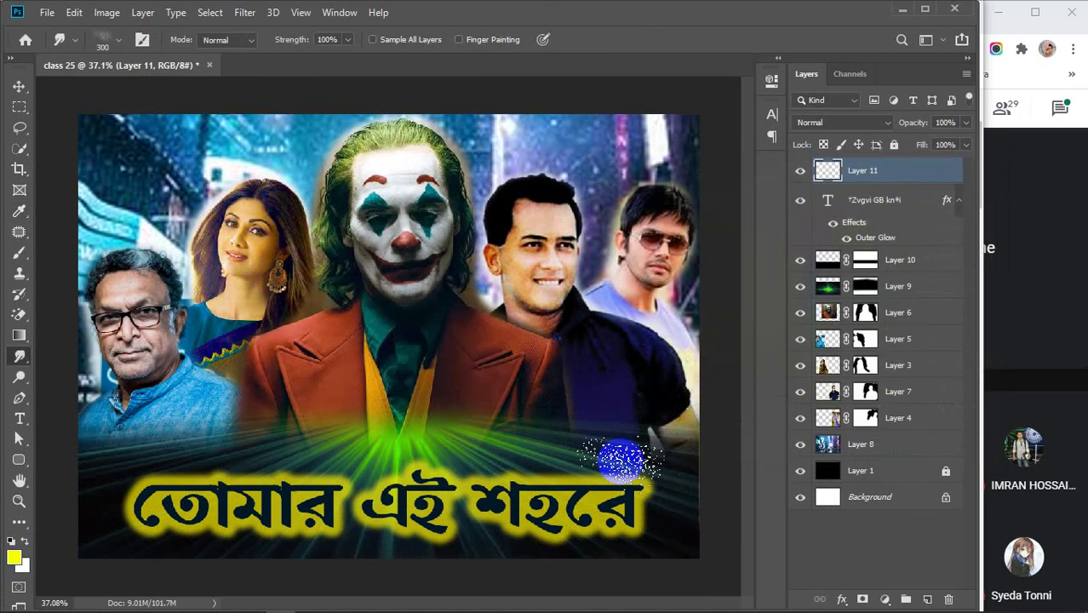
scroll(621, 460, up, 2)
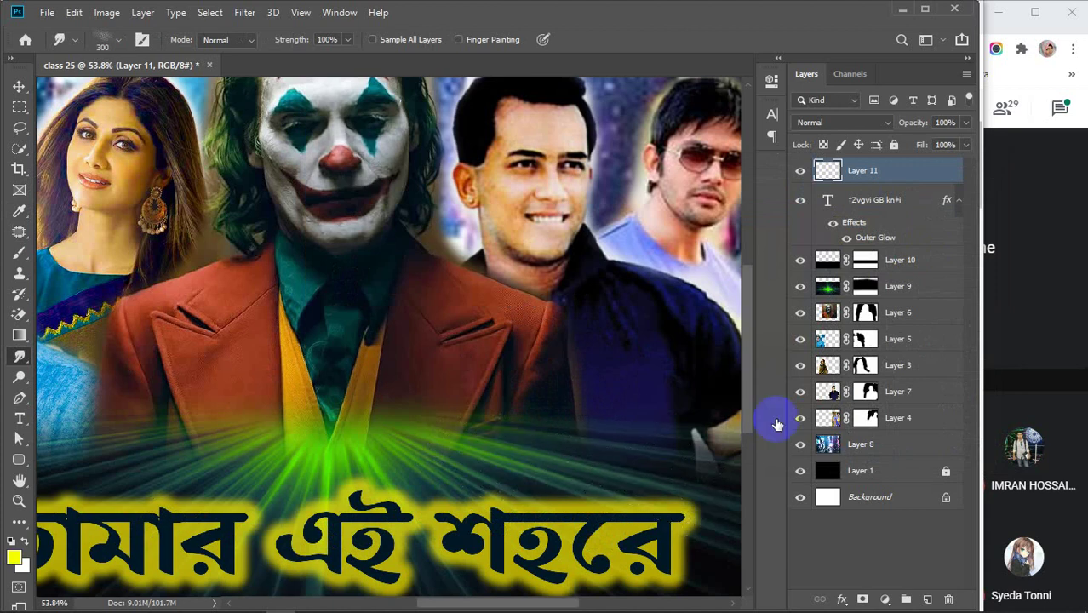
Try to paint yellow dispersion particles above the title with the Smudge tool.
key(alt+BackSpace)
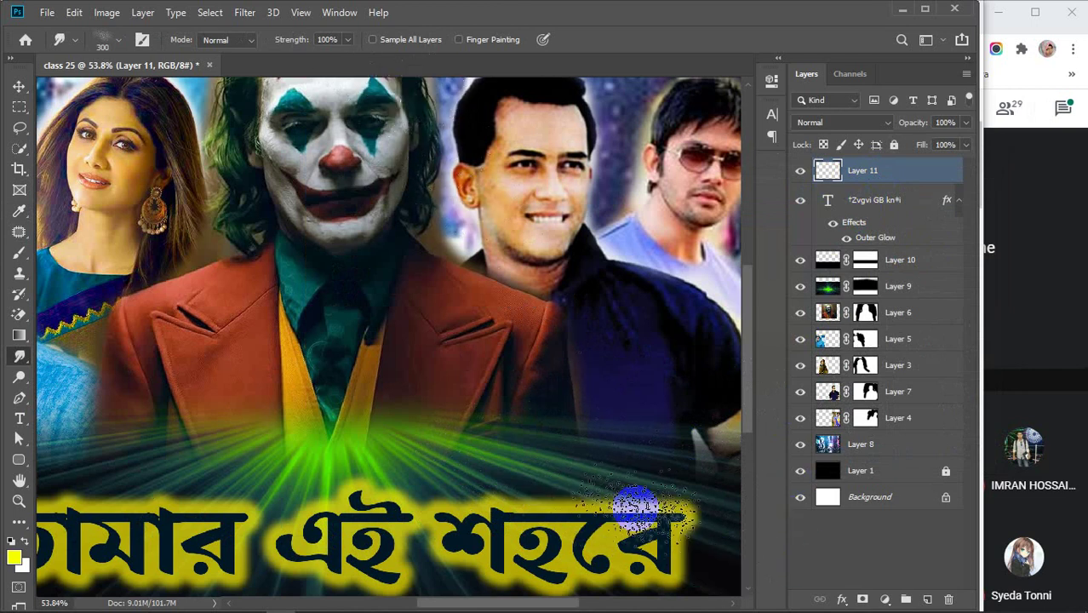
mouse_move(621, 505)
mouse_down()
mouse_move(580, 468)
mouse_move(566, 430)
mouse_up()
scroll(566, 429, up, 4)
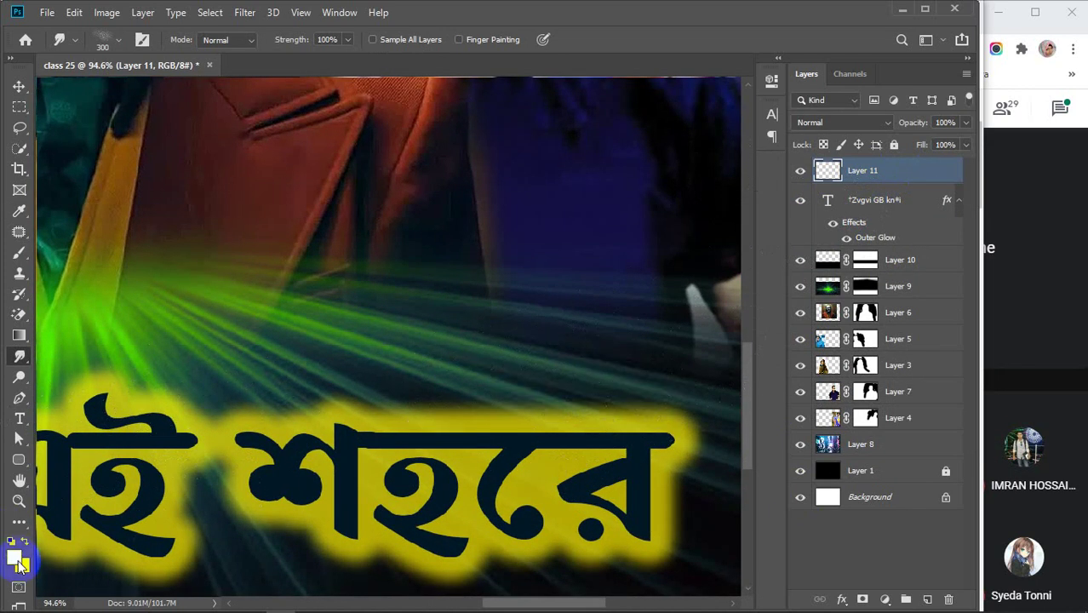
Switch to the Brush tool, keeping yellow as the foreground color.
click(19, 253)
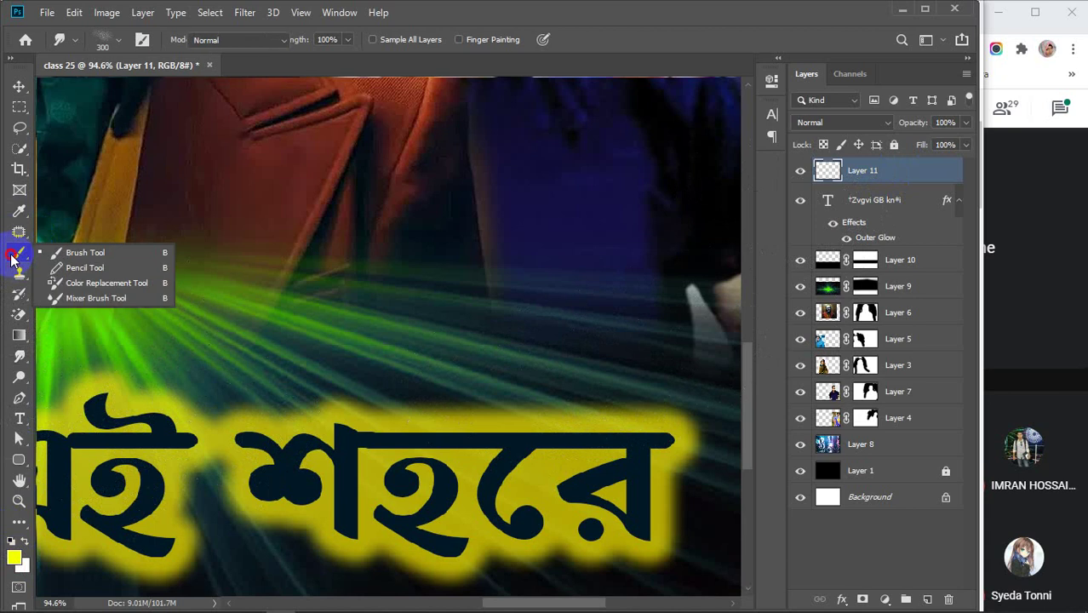
click(85, 252)
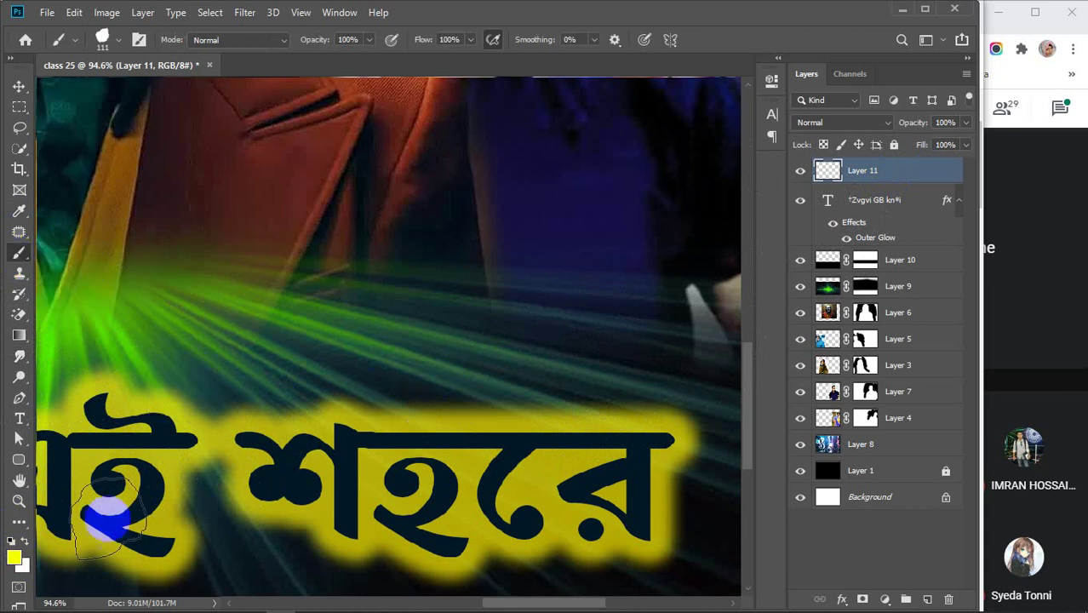
click(25, 541)
click(24, 544)
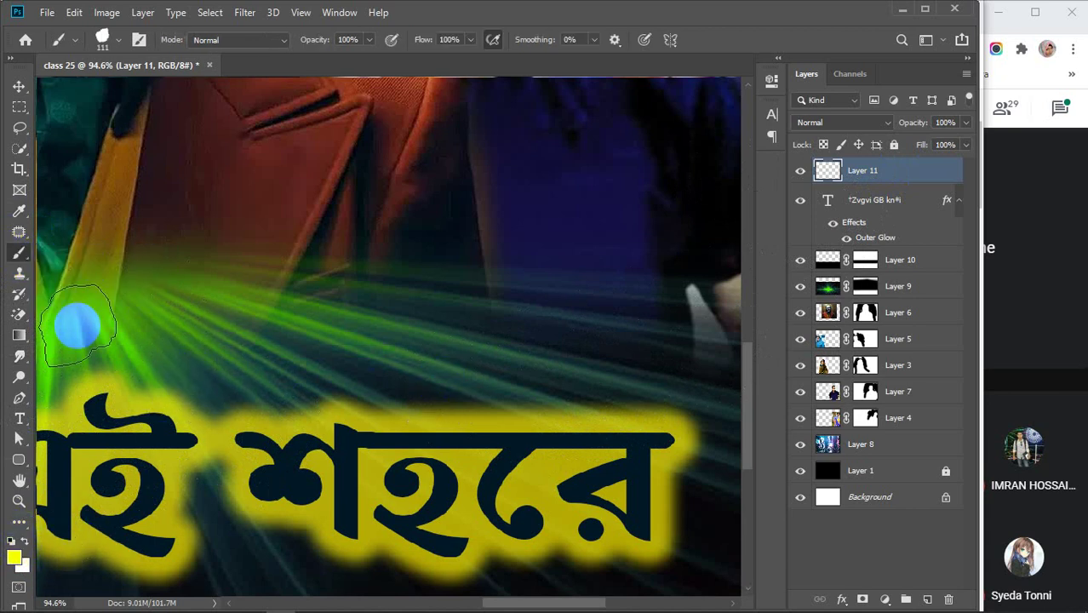
Sample green from the light rays, make it the foreground color with yellow as background, and return to the Brush tool.
key(i)
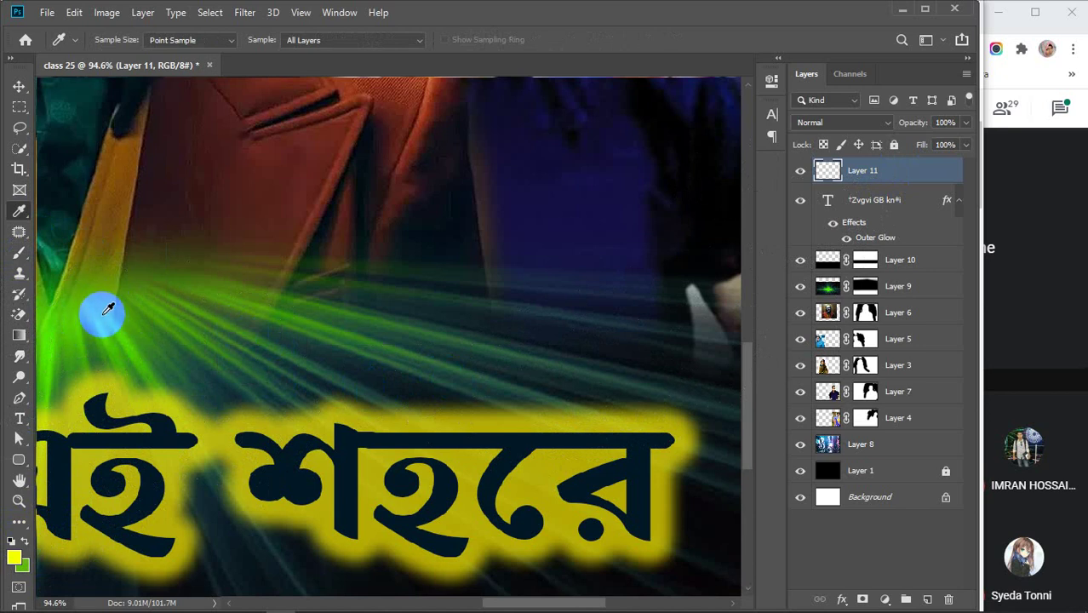
click(99, 305)
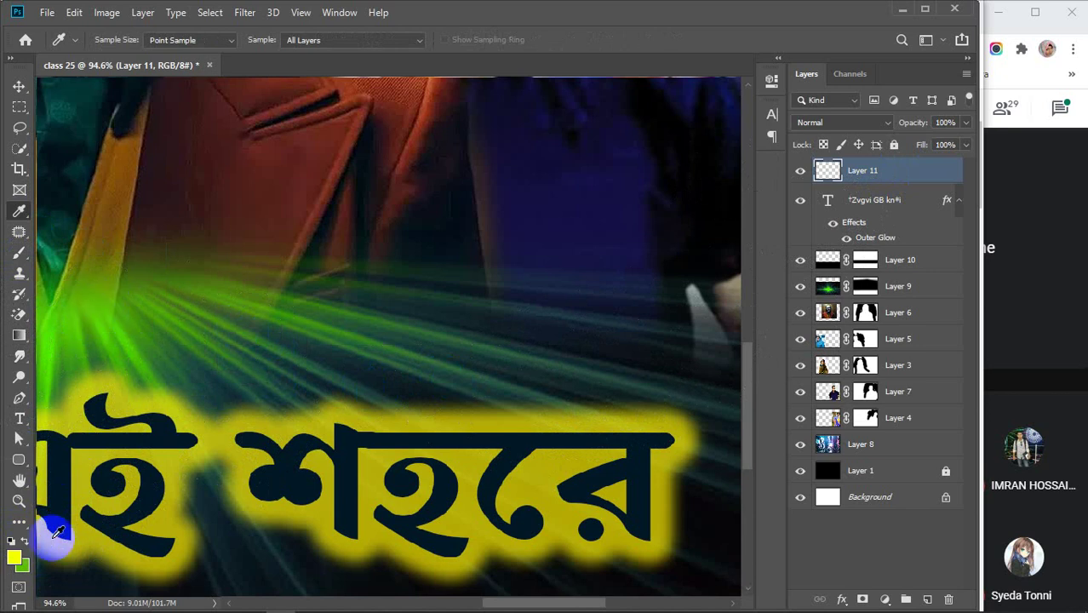
click(24, 569)
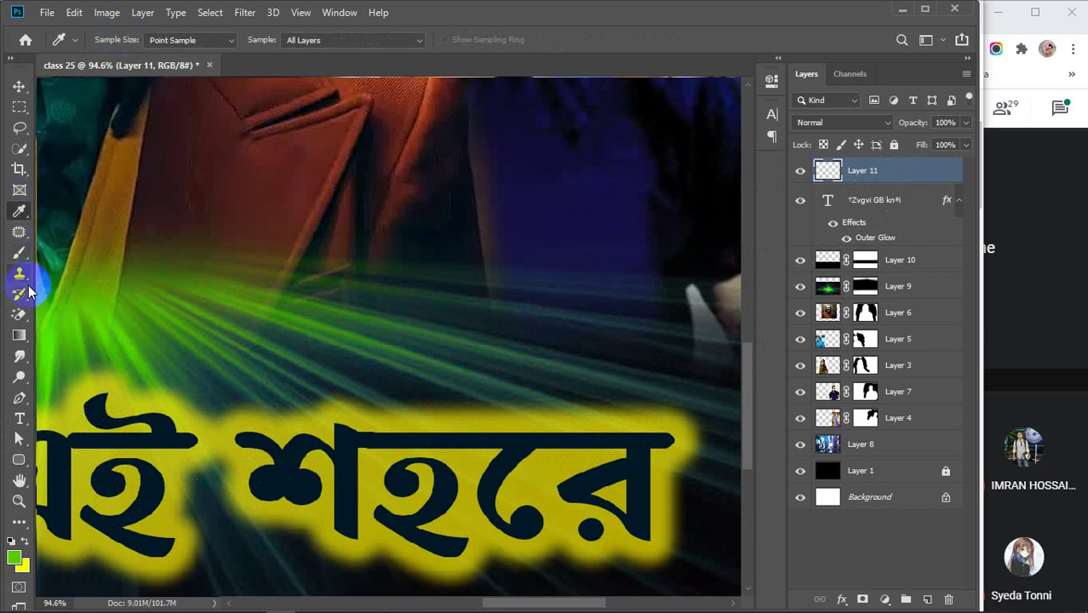
click(19, 252)
click(77, 250)
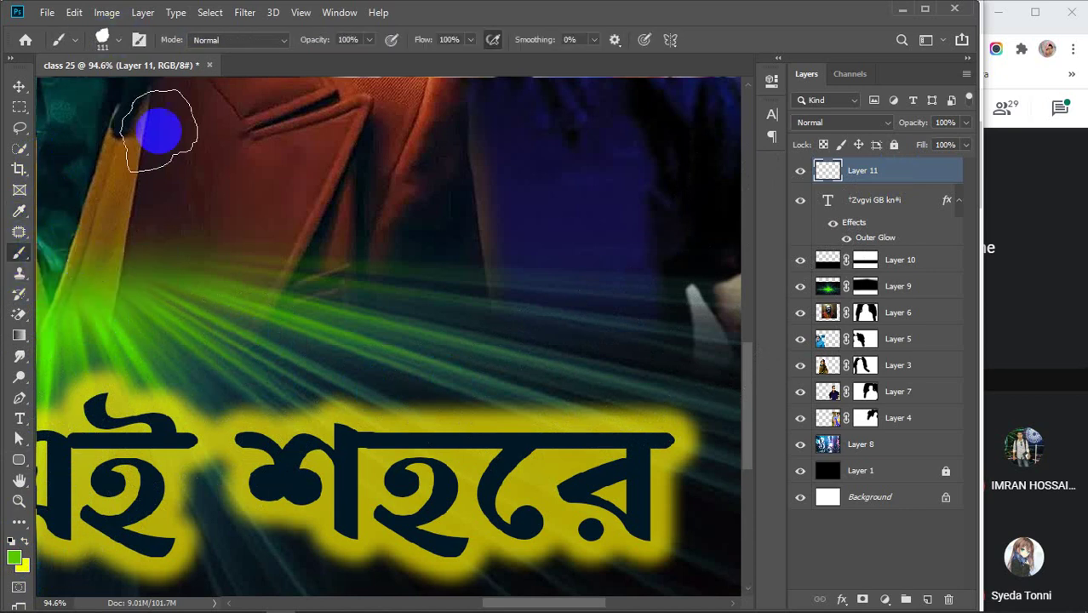
Choose a preset from the 20 Dispersion Brushes set for the Brush tool.
click(104, 39)
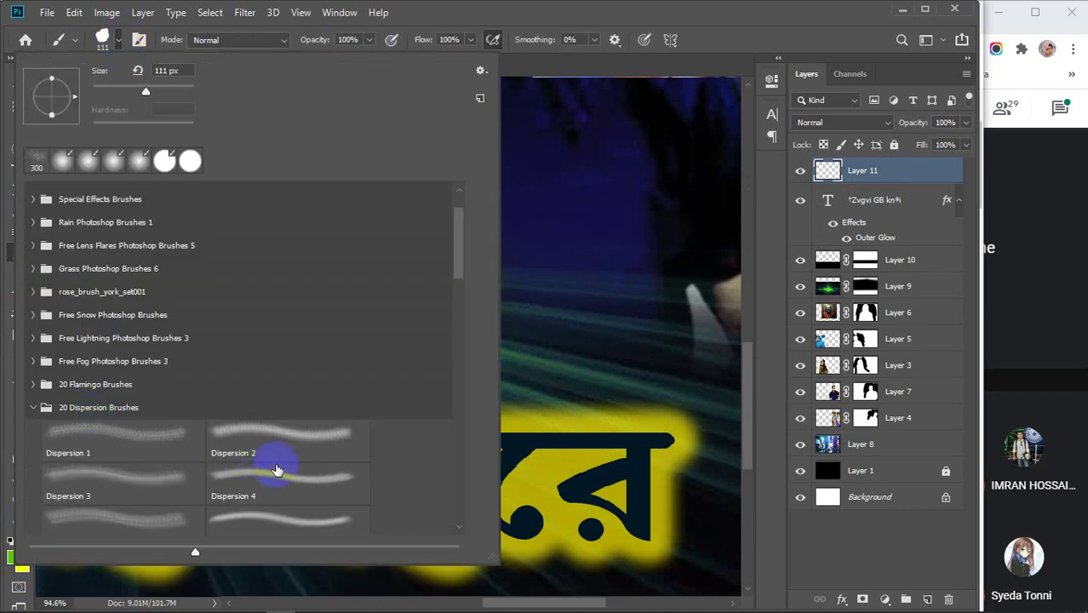
click(277, 440)
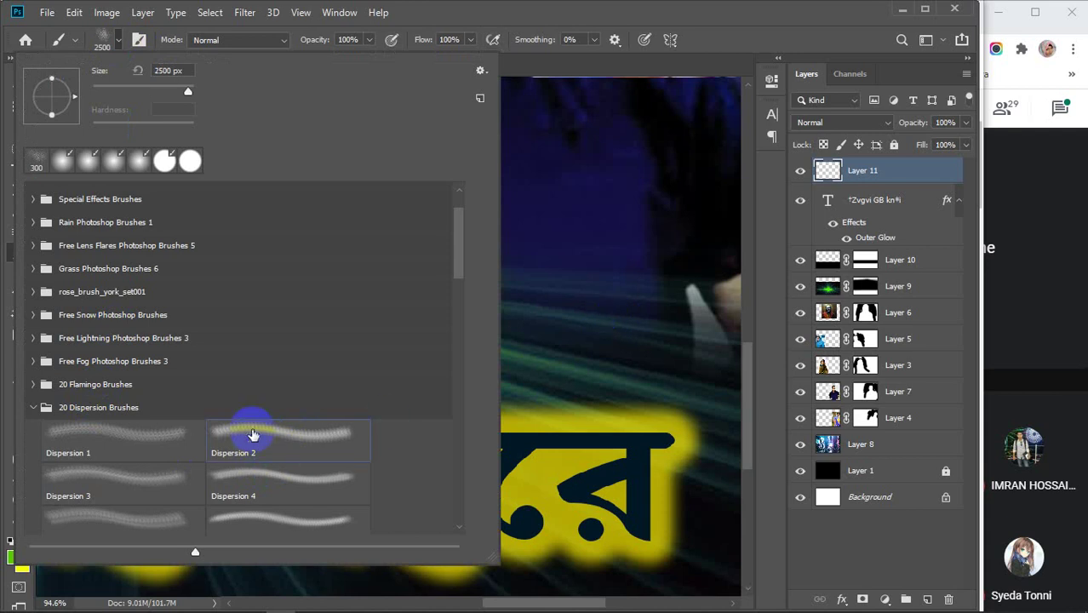
click(121, 40)
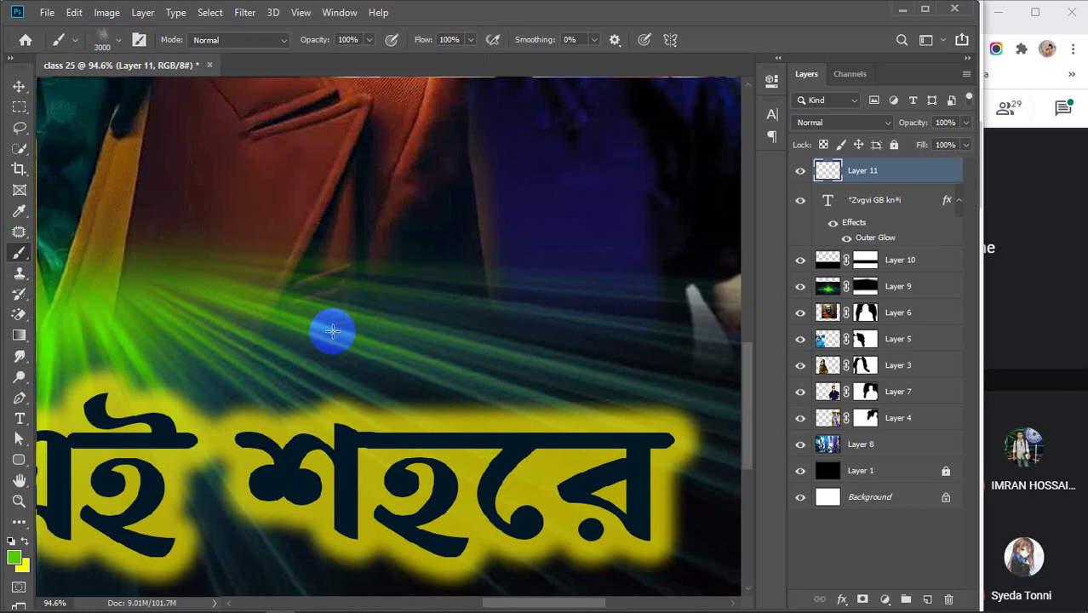
Reduce the dispersion brush size to 200 px.
key(bracketleft)
key(bracketleft)
key(bracketleft)
key(bracketleft)
key(bracketleft)
key(bracketleft)
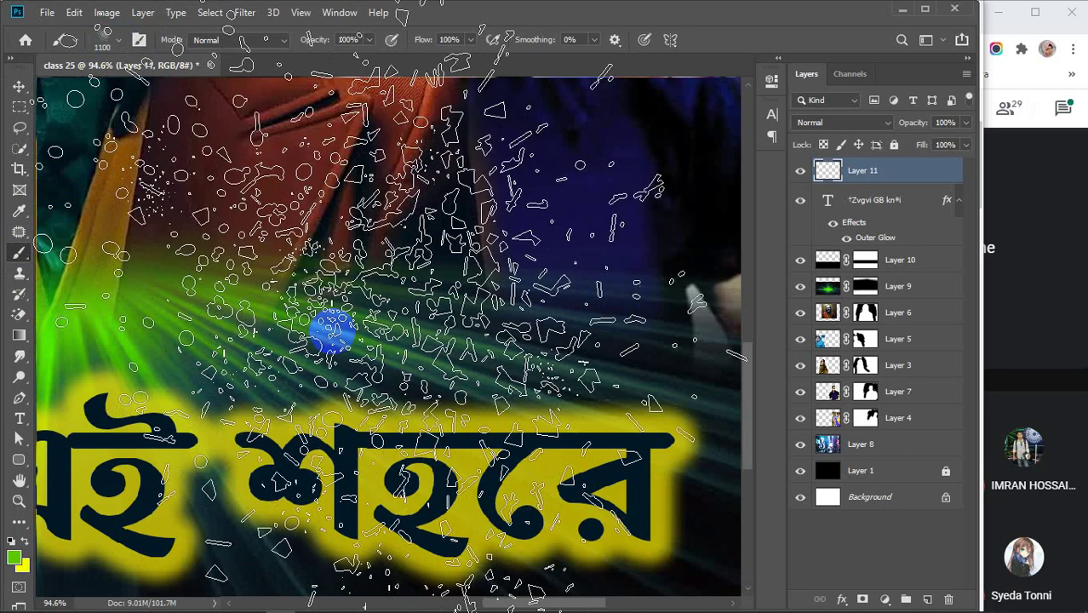
key(bracketleft)
key(bracketleft)
key(bracketleft)
key(bracketleft)
key(bracketleft)
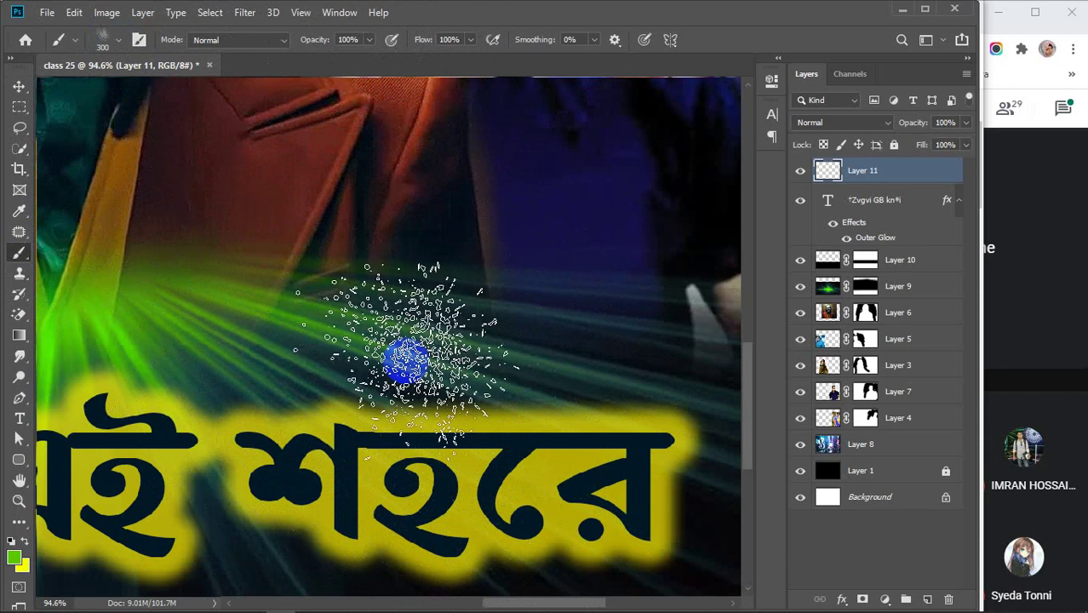
key(bracketleft)
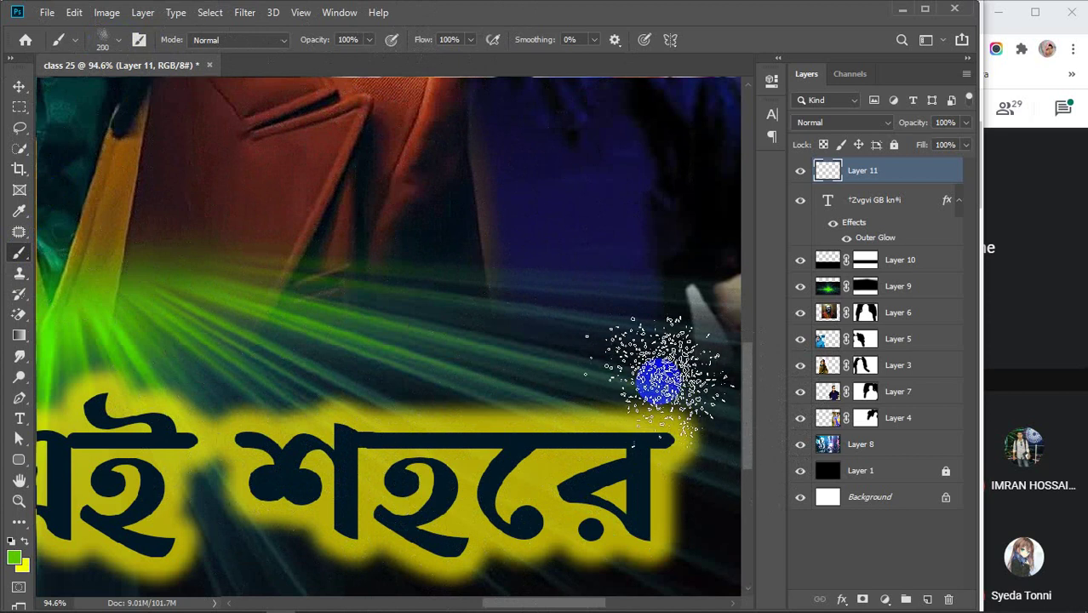
Try a green particle dab near the title's last letter, undo it, and stamp yellow particles there instead.
click(655, 364)
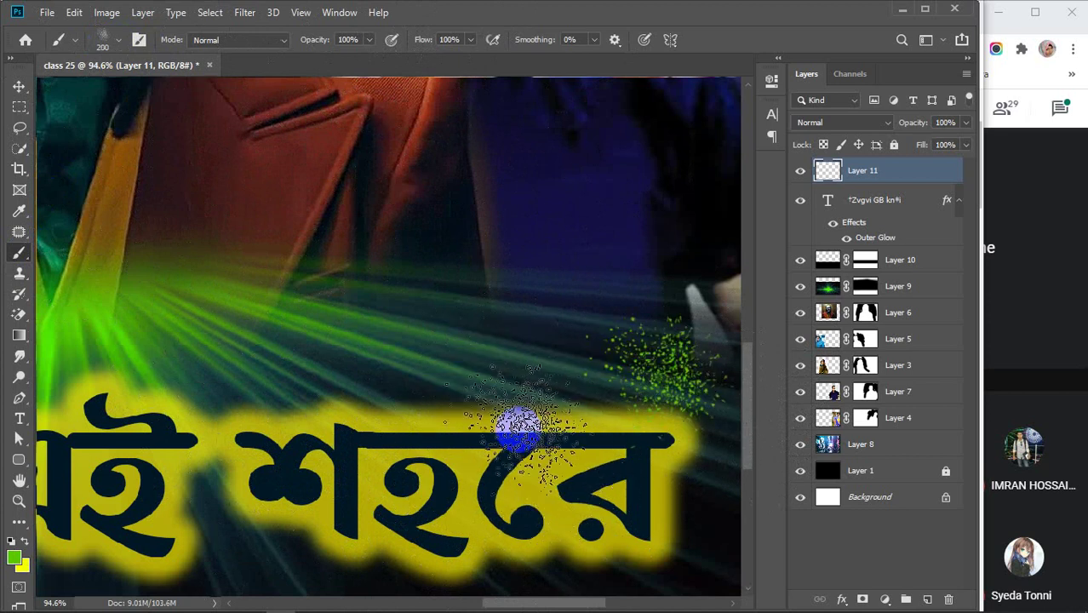
key(ctrl+z)
click(24, 545)
drag(660, 395, 649, 392)
click(649, 390)
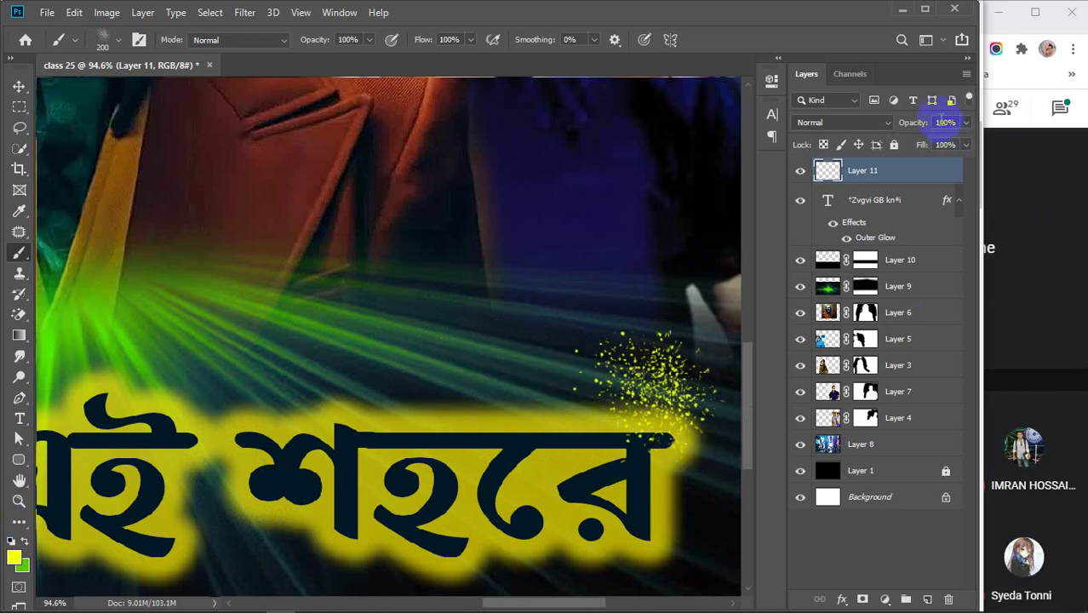
Lower Layer 11's opacity to 62%.
key(Return)
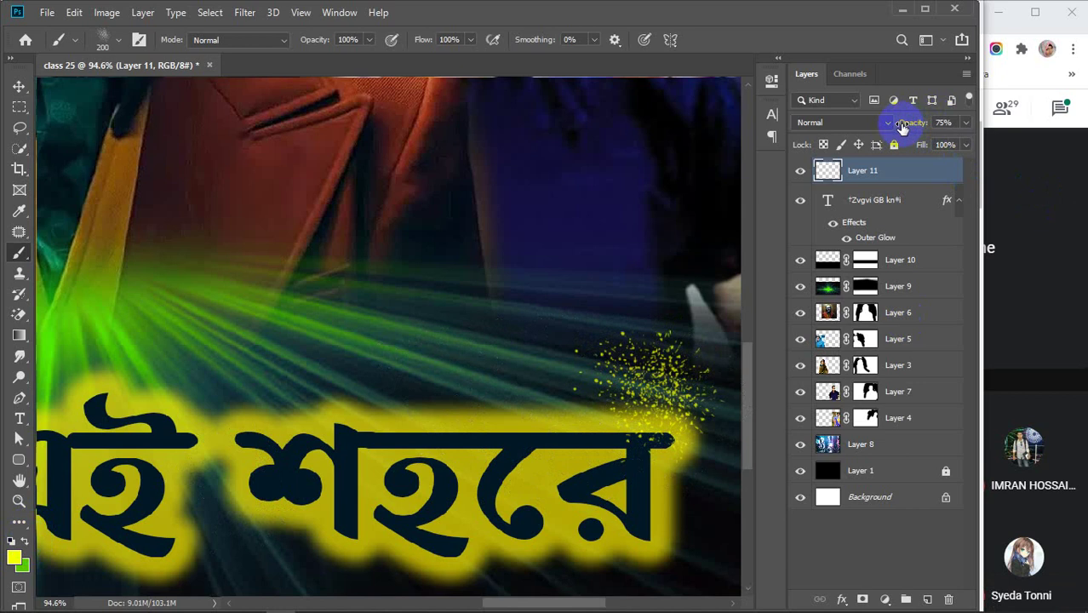
drag(907, 124, 895, 124)
Enlarge the dispersion brush to 400 px and scatter yellow particles around and over the whole title.
scroll(607, 340, down, 3)
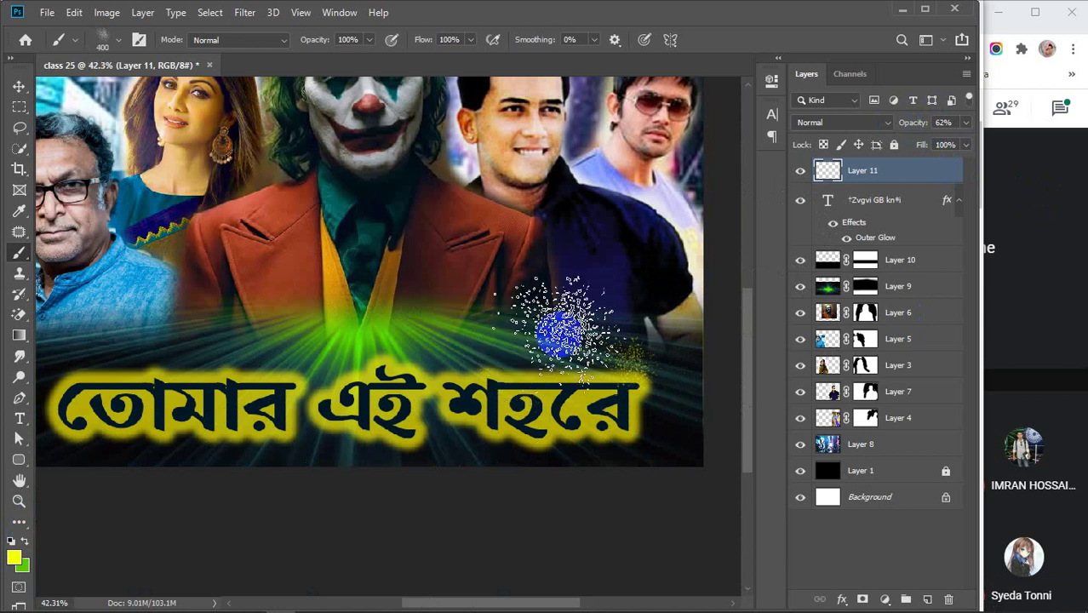
key(bracketright)
key(bracketright)
click(651, 340)
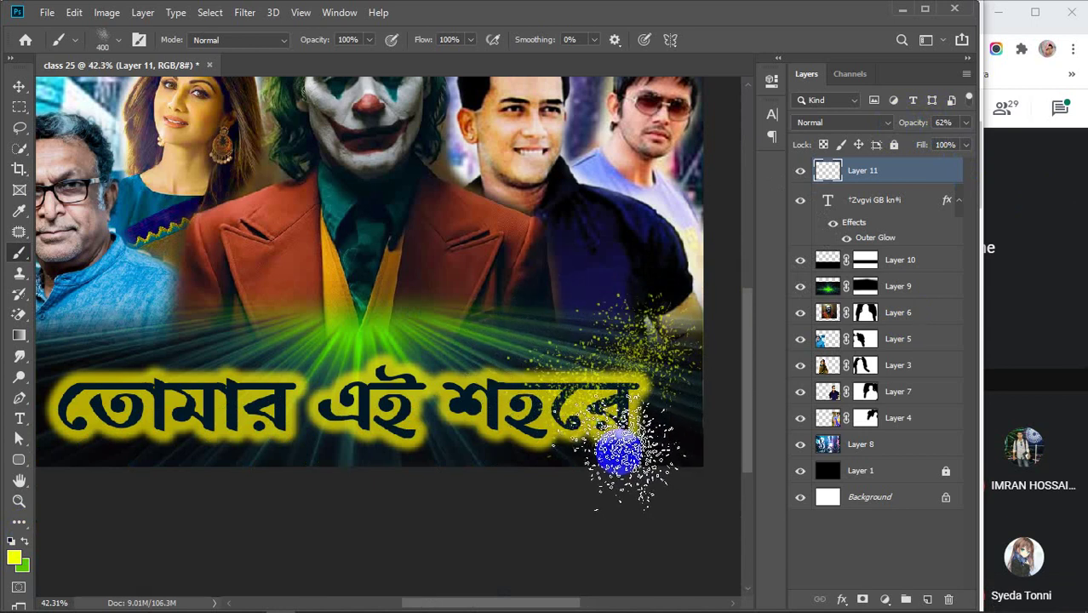
mouse_move(553, 451)
mouse_down()
mouse_move(476, 459)
mouse_move(443, 455)
mouse_move(489, 449)
mouse_move(432, 449)
mouse_up()
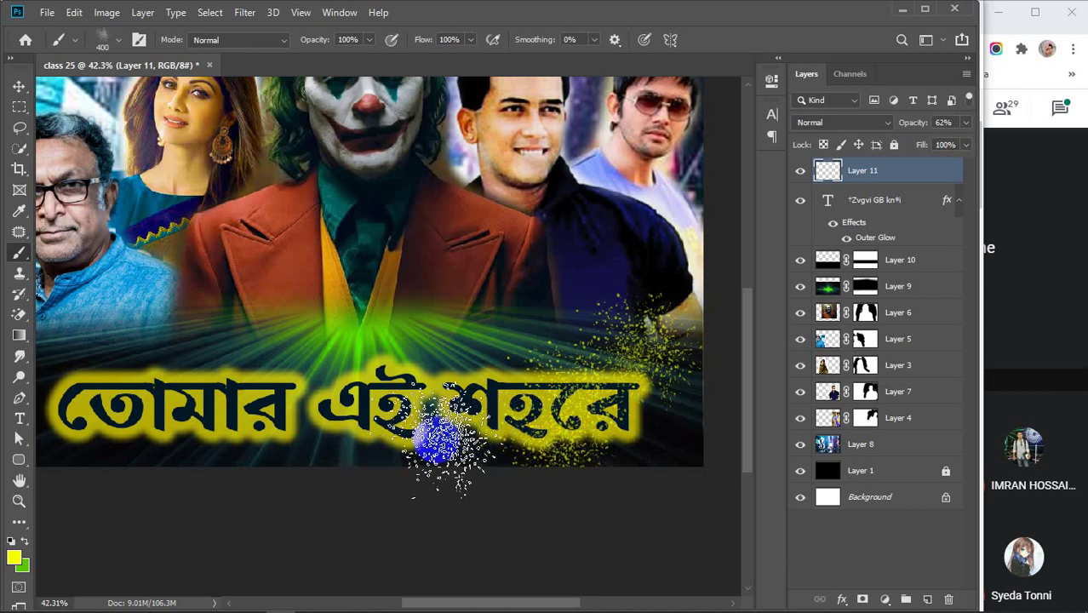
mouse_move(109, 372)
mouse_down()
mouse_move(54, 382)
mouse_move(72, 468)
mouse_move(88, 453)
mouse_move(253, 468)
mouse_up()
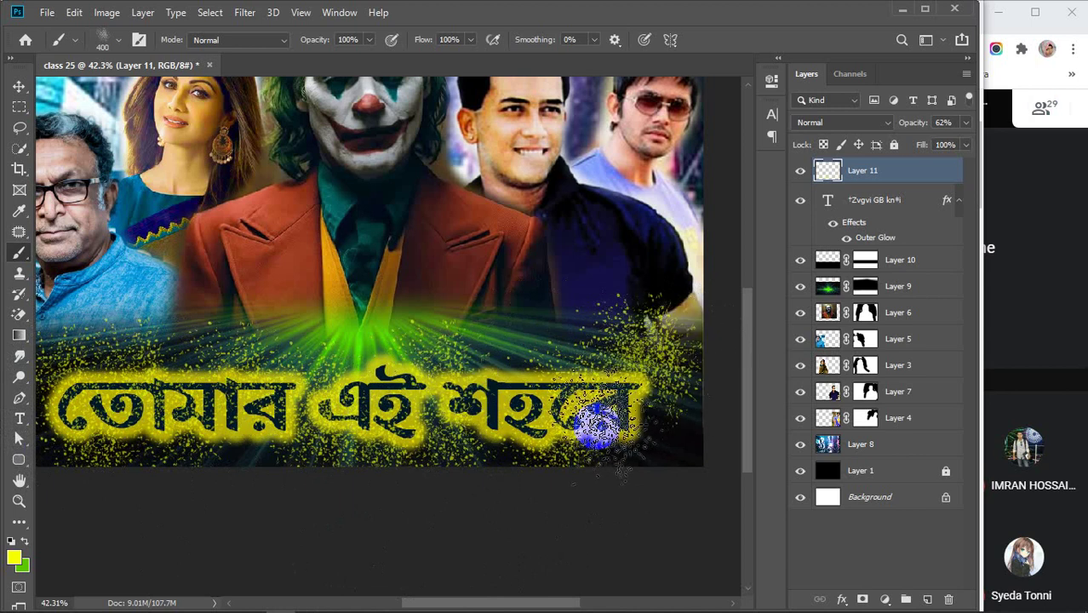
Try the particle layer, Layer 11, beneath the title text layer at 100% opacity.
key(v)
drag(912, 174, 907, 247)
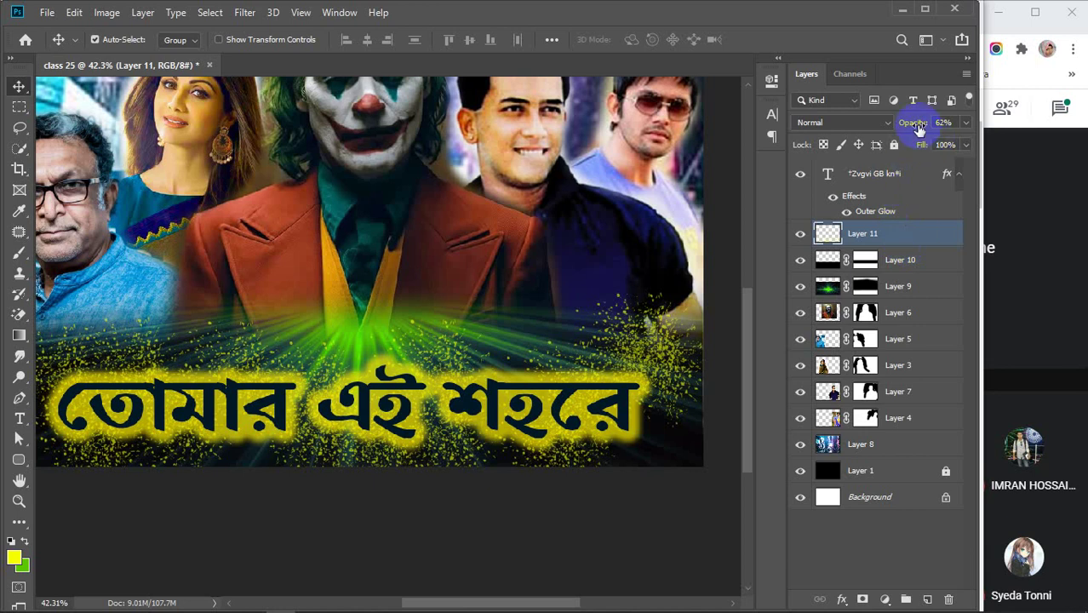
drag(911, 127, 898, 130)
drag(909, 126, 968, 129)
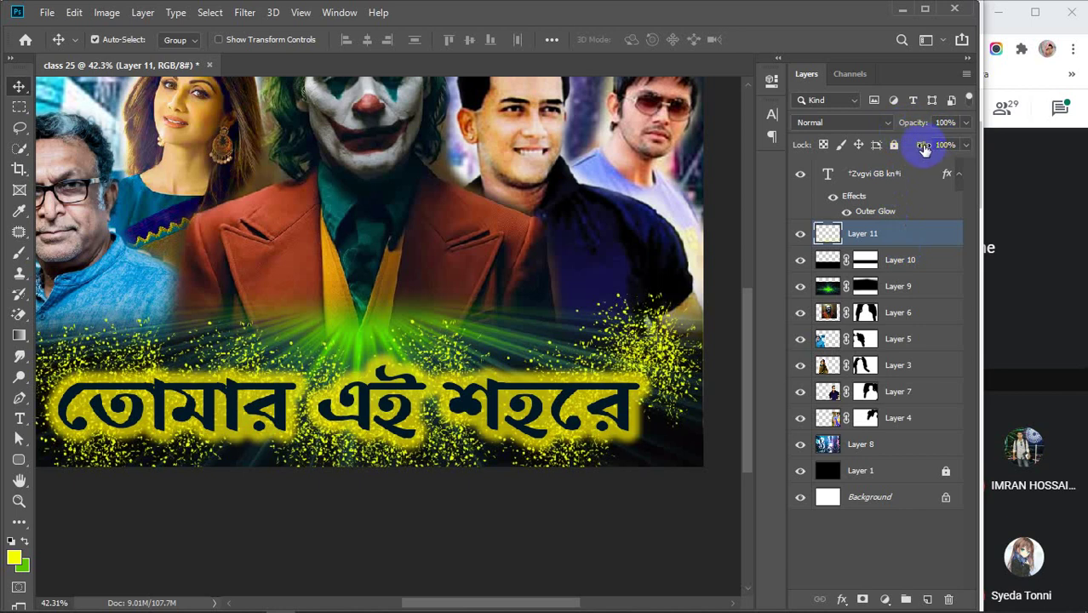
Place Layer 11 back above the title text layer and set its opacity to 73%.
drag(892, 236, 894, 167)
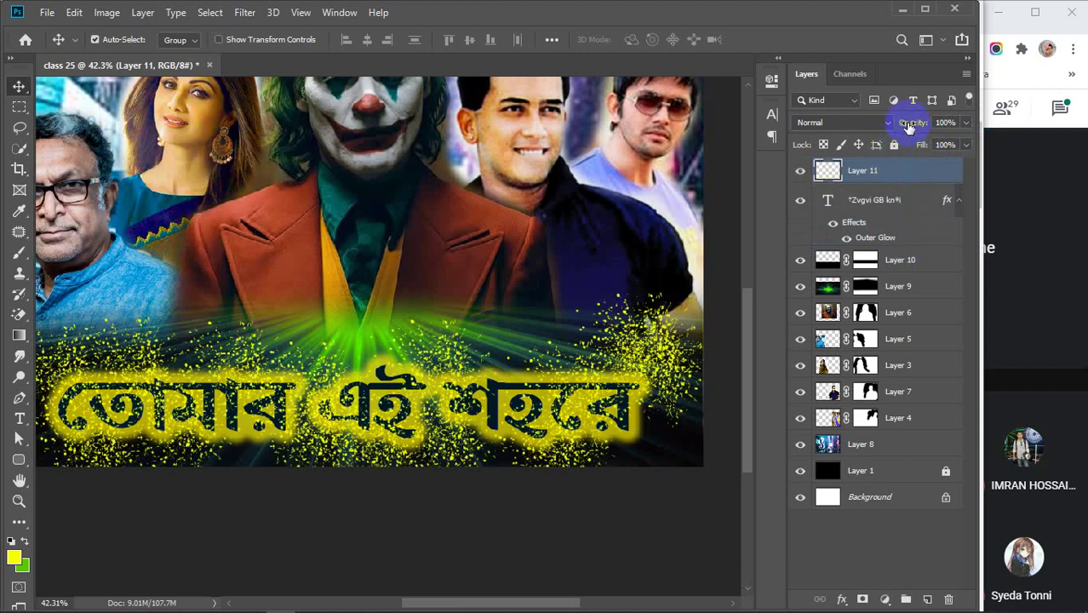
drag(899, 125, 888, 125)
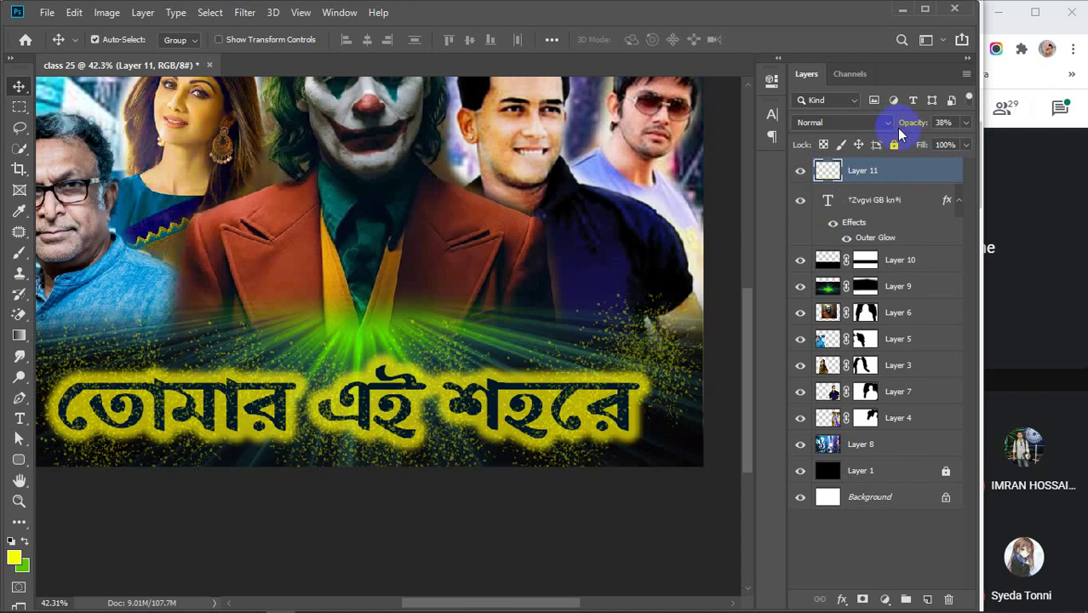
drag(924, 124, 954, 124)
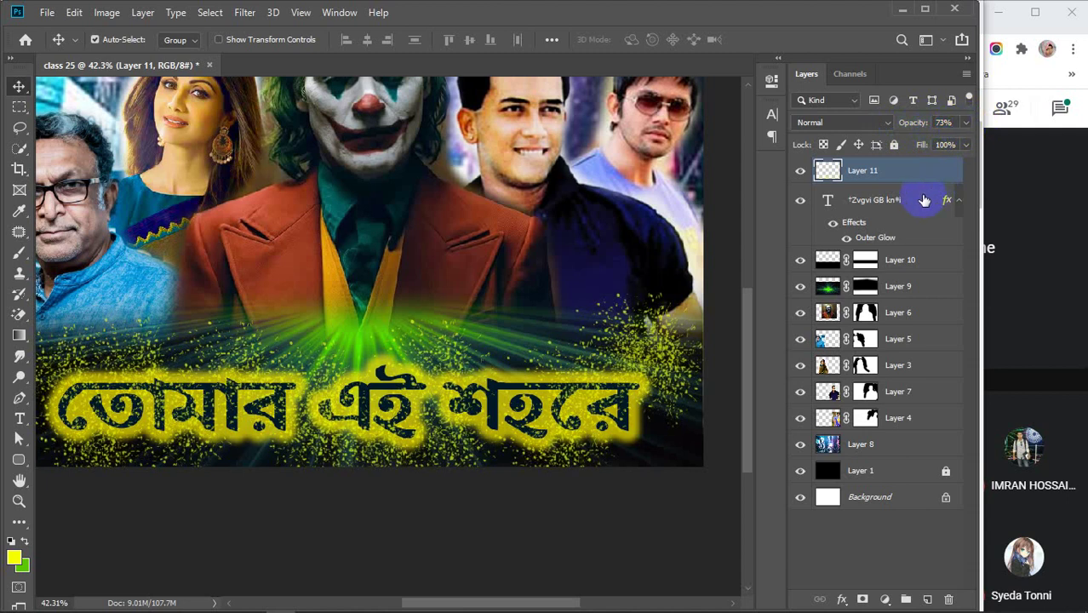
Duplicate the title text layer and turn off the Outer Glow effect on the copy.
click(885, 201)
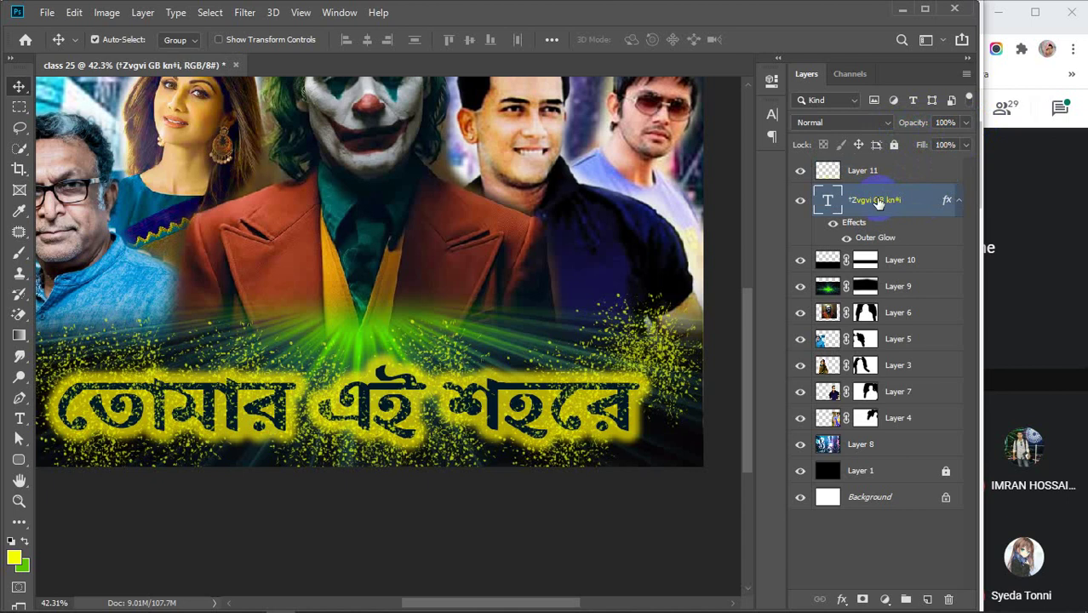
key(ctrl+j)
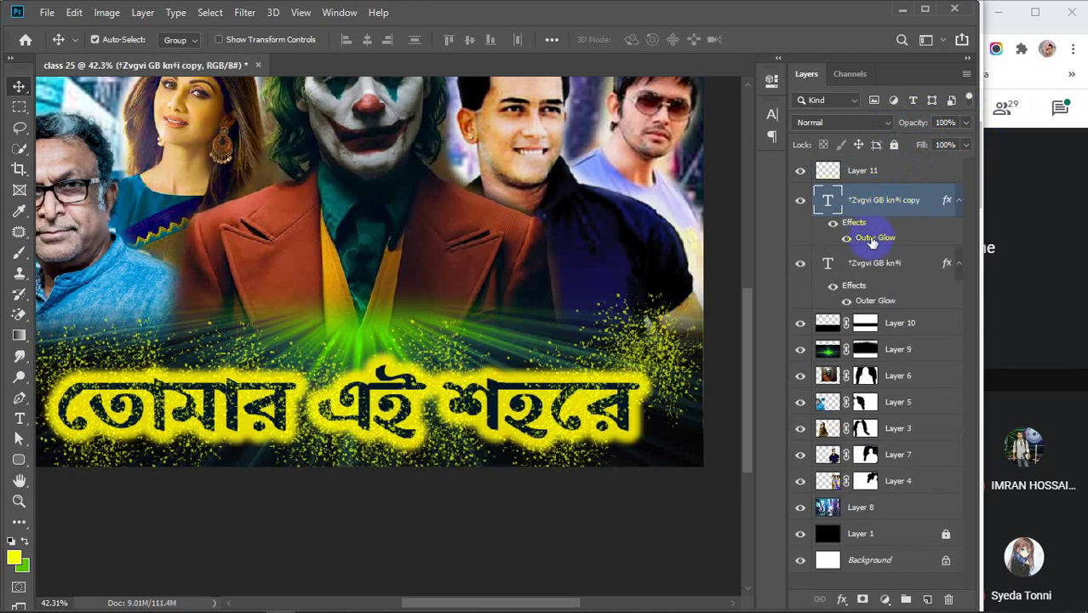
double_click(872, 240)
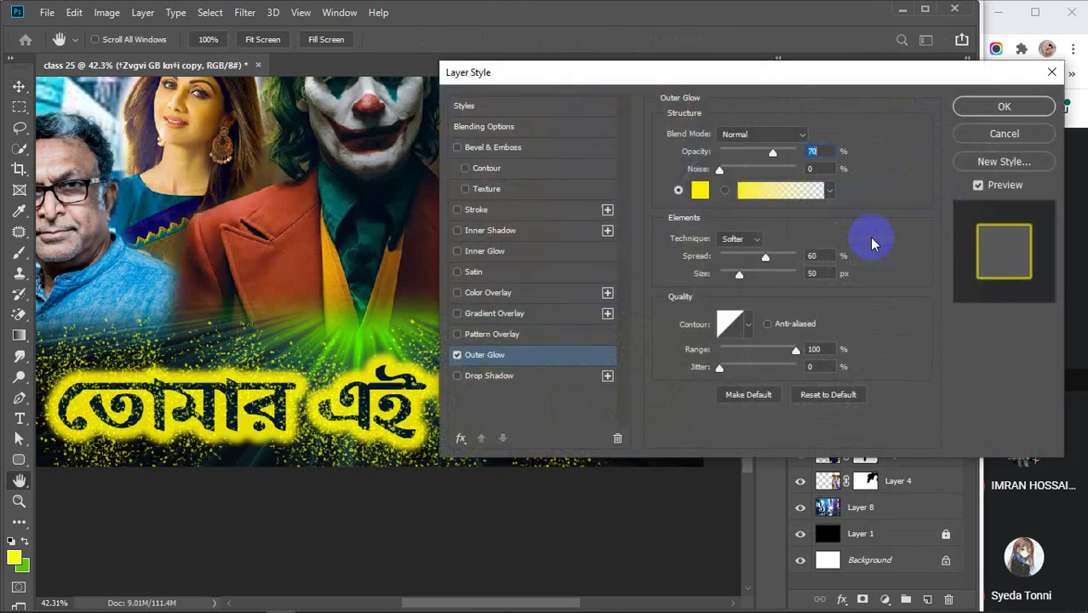
click(457, 354)
click(998, 107)
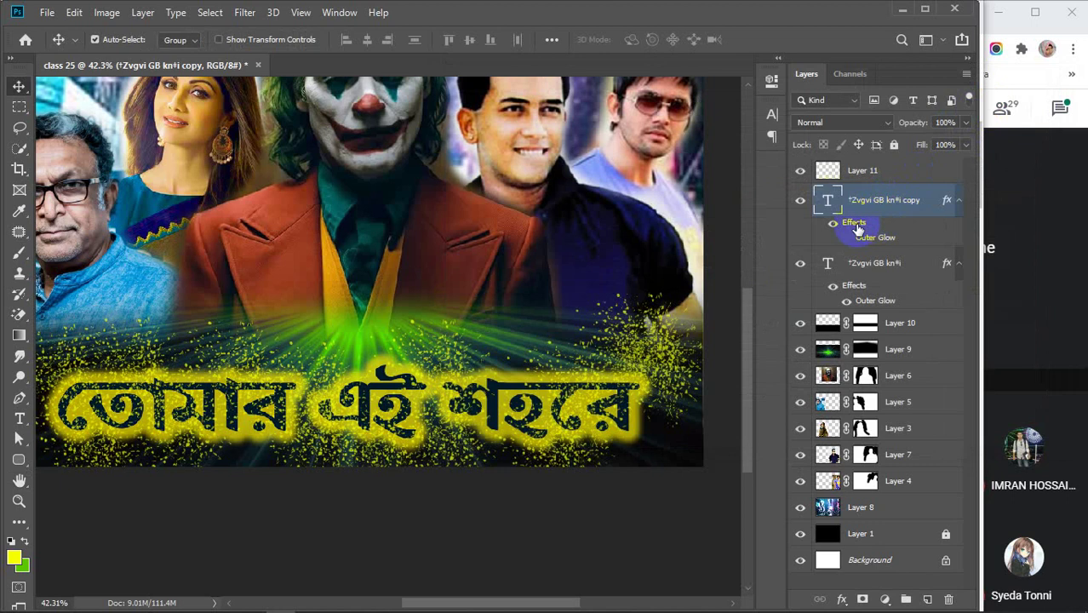
Move the title copy above Layer 11 in the layer stack so it covers the particles.
double_click(937, 200)
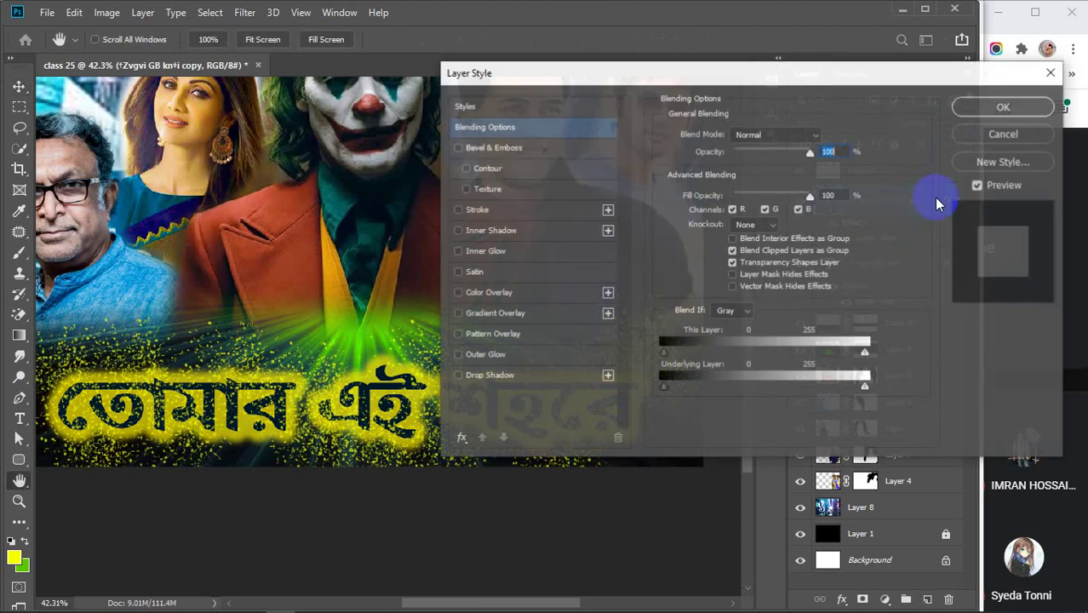
click(1005, 110)
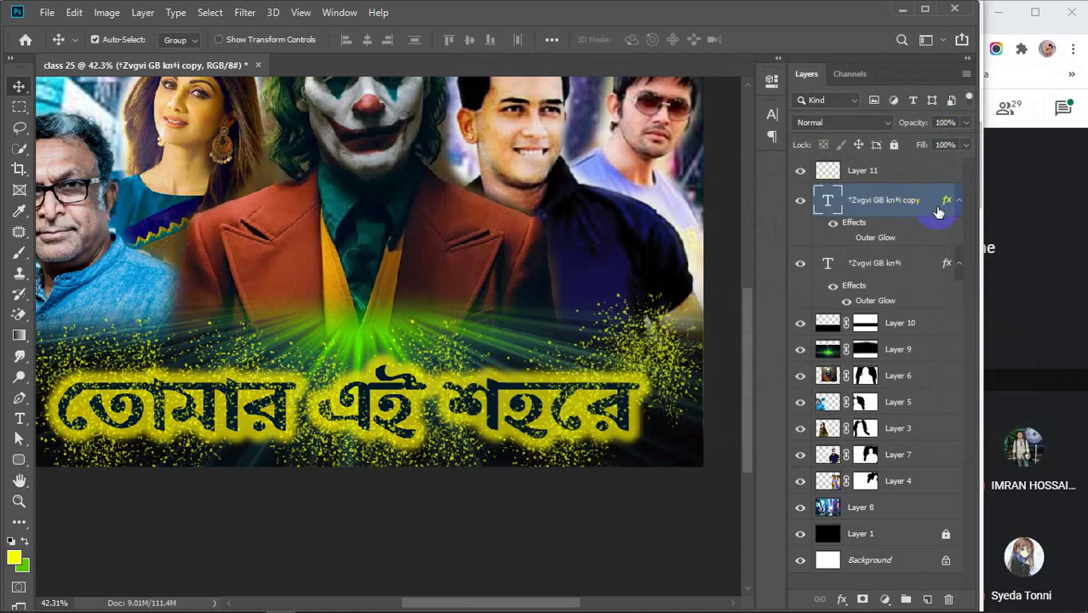
drag(929, 212, 919, 169)
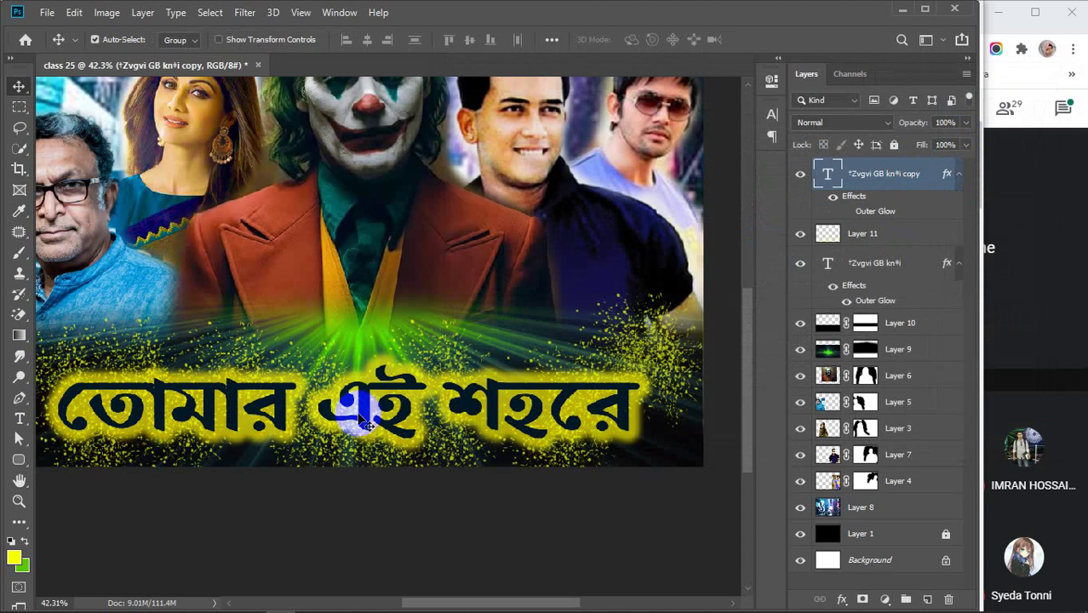
scroll(366, 417, down, 2)
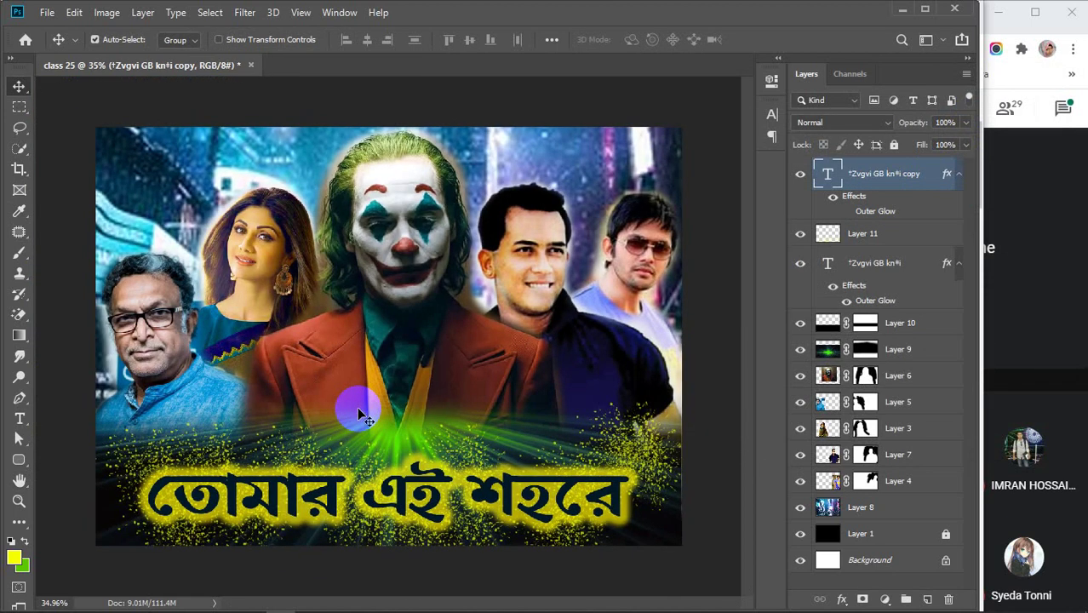
Switch to the Chrome image results for movie poster design and examine the Merrick poster with its related images.
click(902, 10)
scroll(464, 366, down, 2)
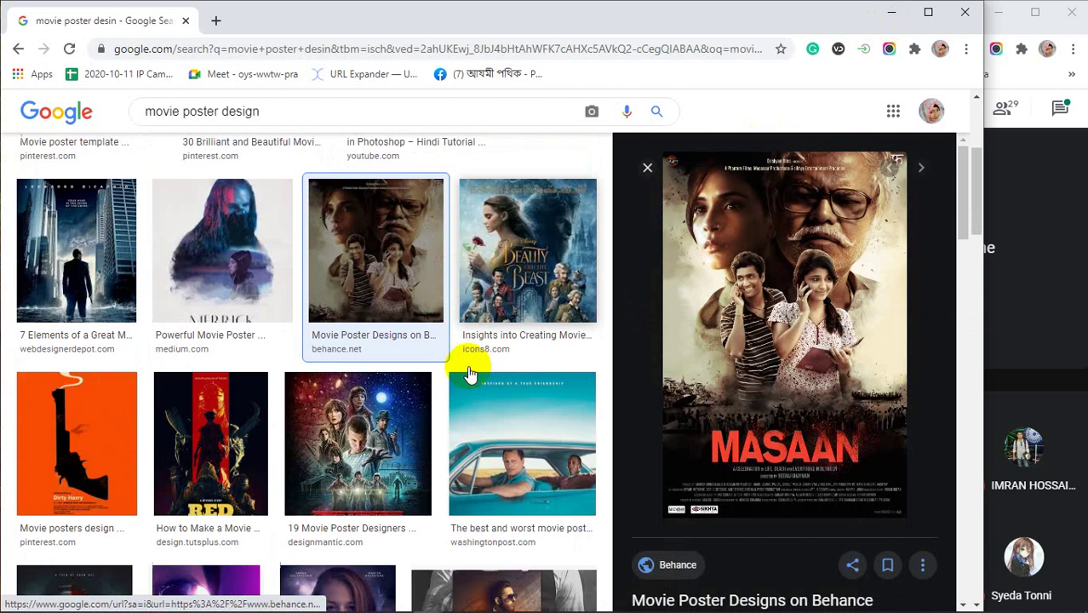
click(225, 268)
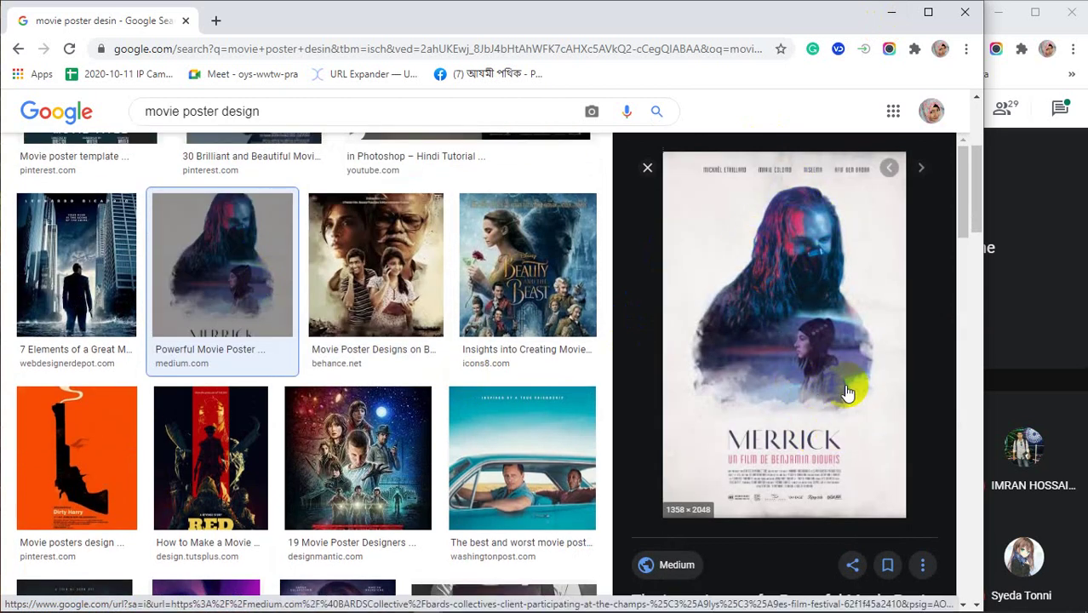
scroll(847, 383, down, 5)
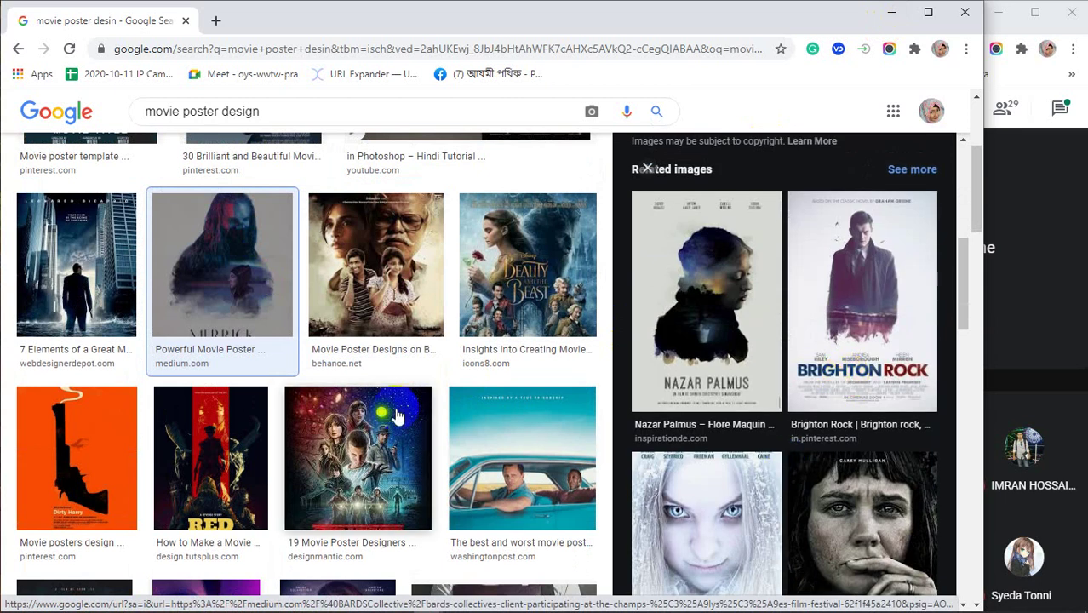
scroll(483, 438, down, 1)
scroll(546, 470, down, 5)
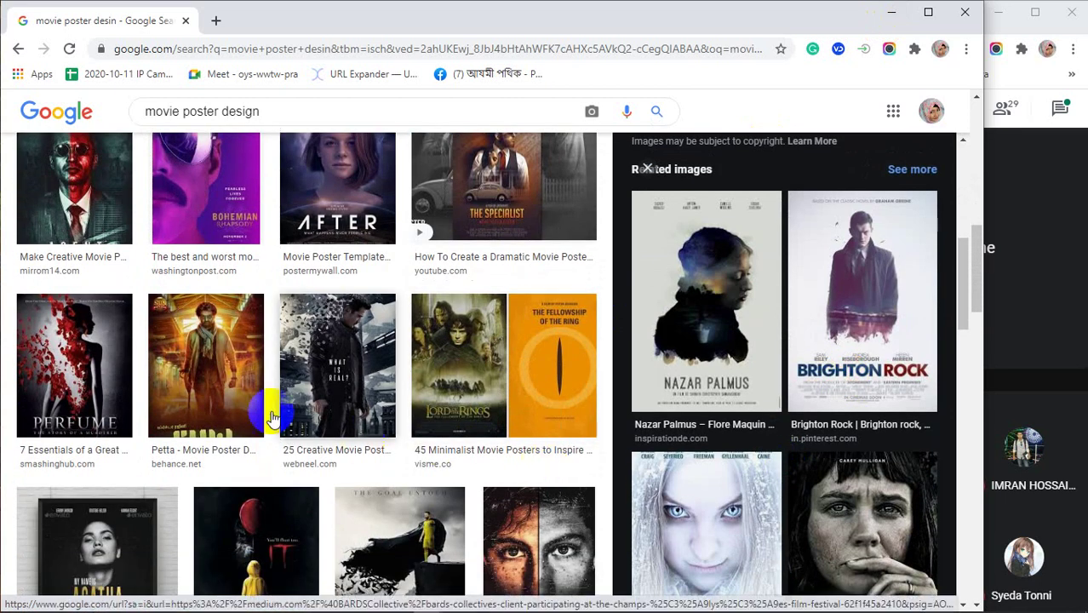
Preview the Total Recall, Agatha and Jaws posters from the image results as design references.
click(346, 385)
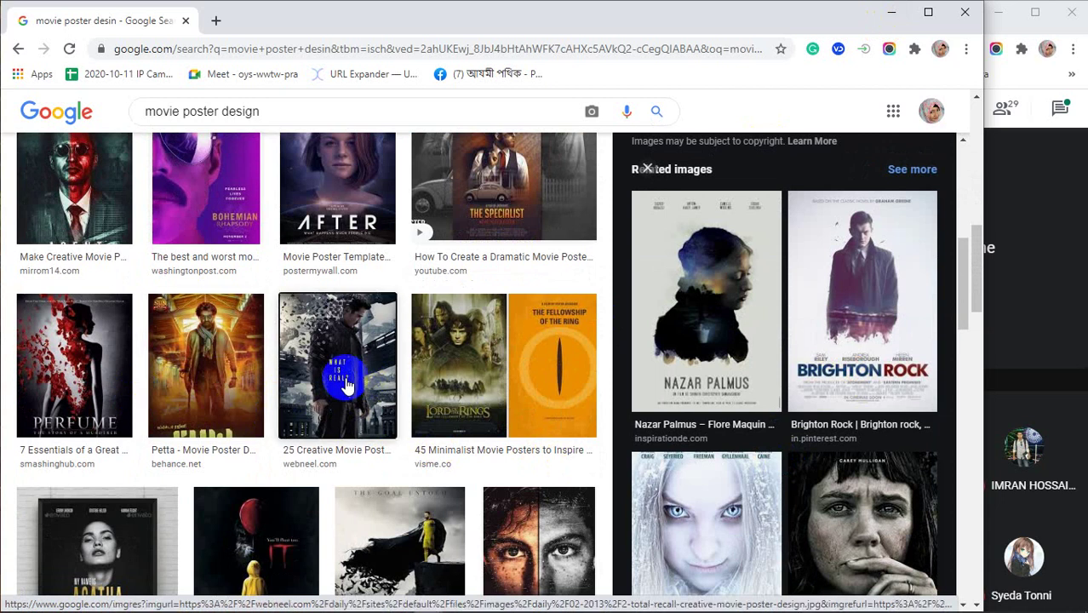
click(813, 390)
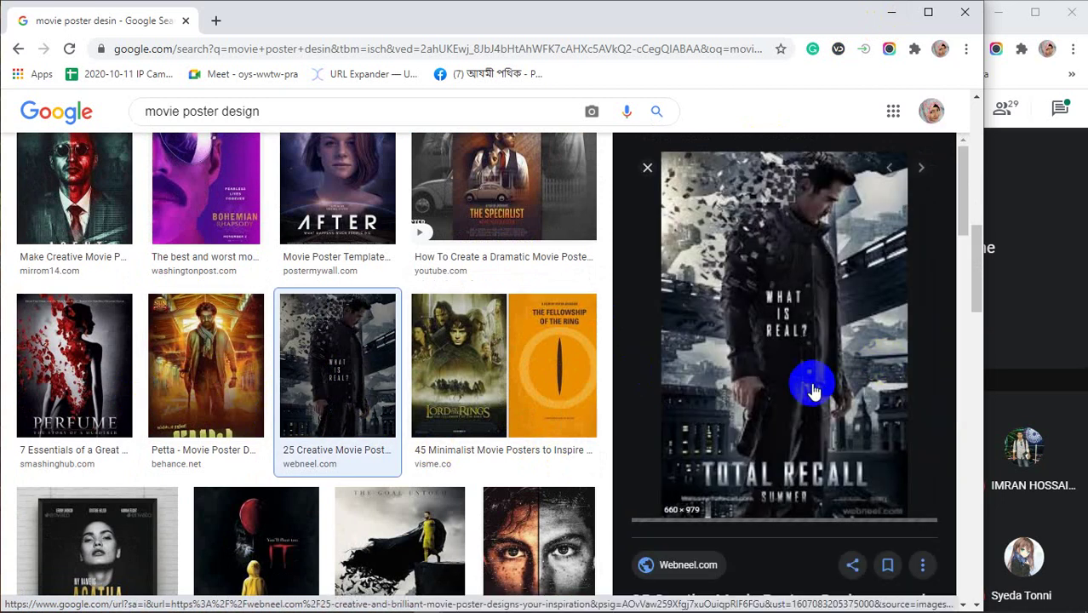
scroll(511, 383, down, 3)
click(389, 341)
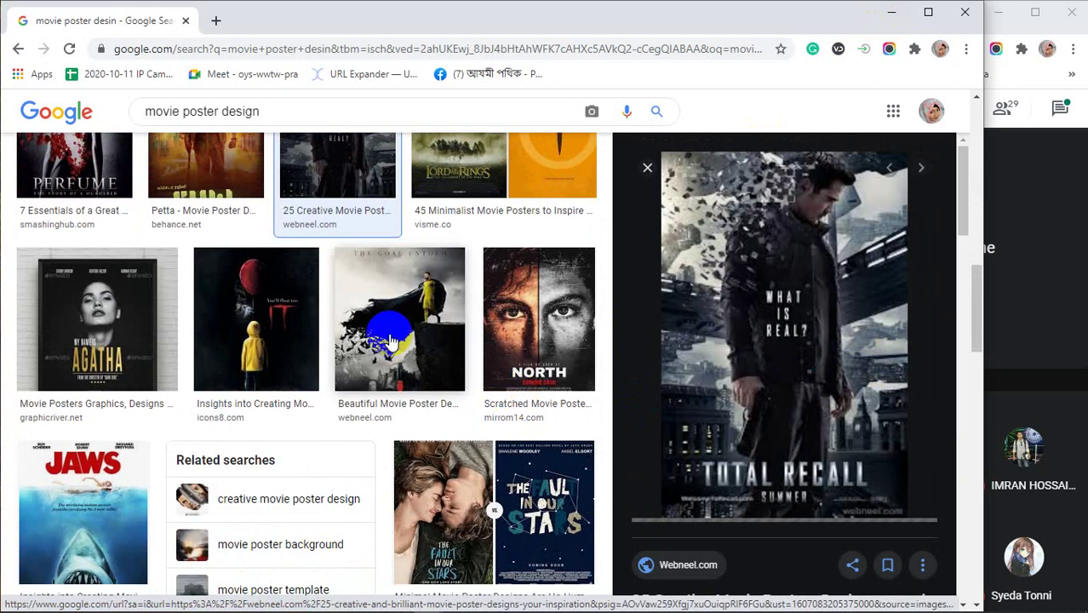
click(106, 330)
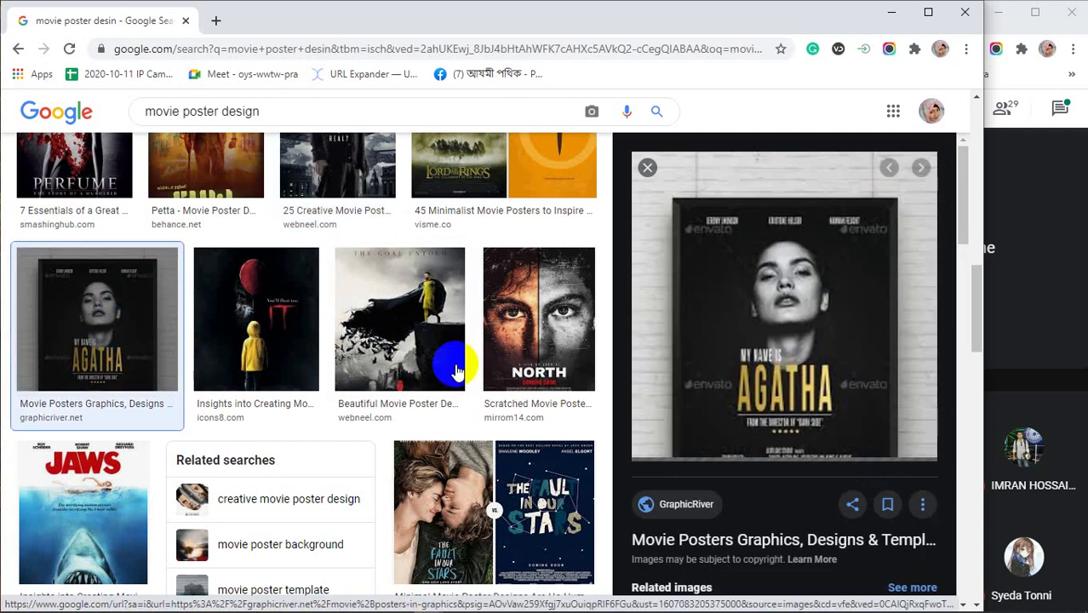
click(81, 511)
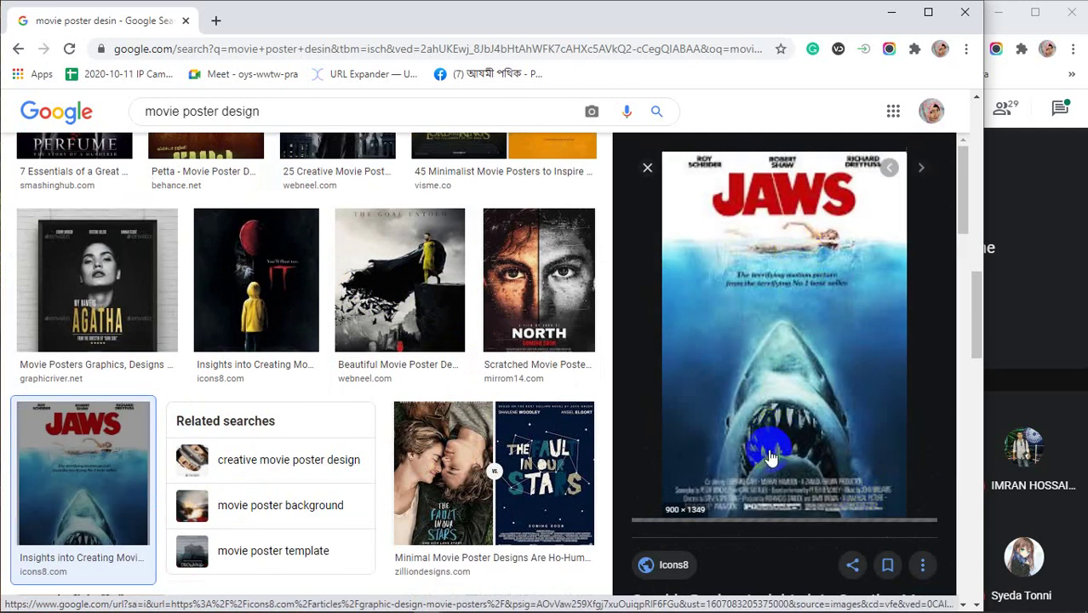
Examine the Enemy poster's city-and-head composite, its related images and the further movie poster results.
scroll(769, 457, down, 1)
scroll(558, 460, down, 3)
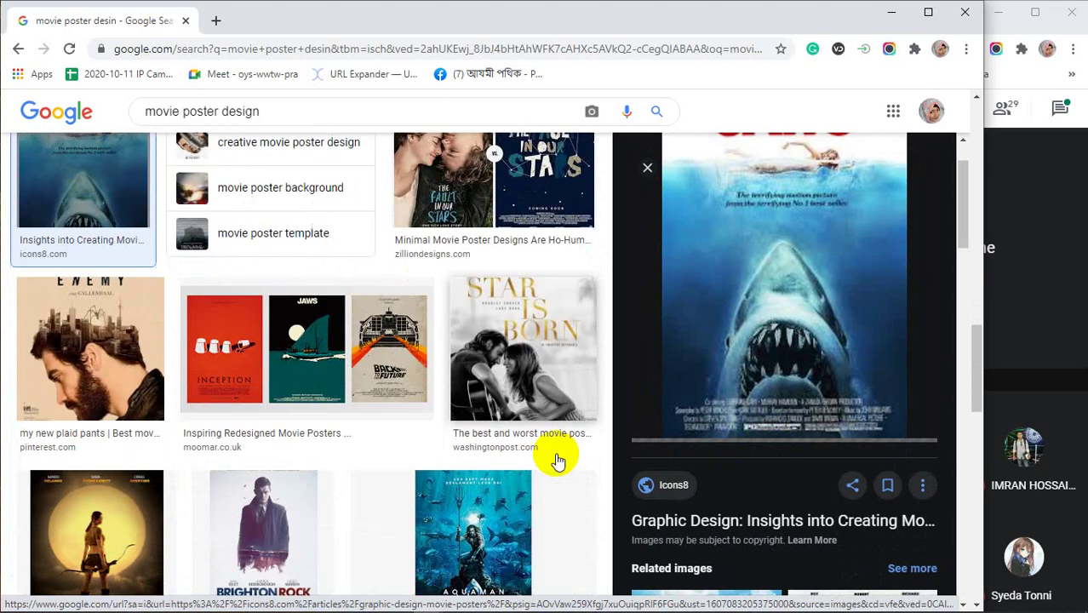
click(48, 316)
drag(728, 315, 697, 339)
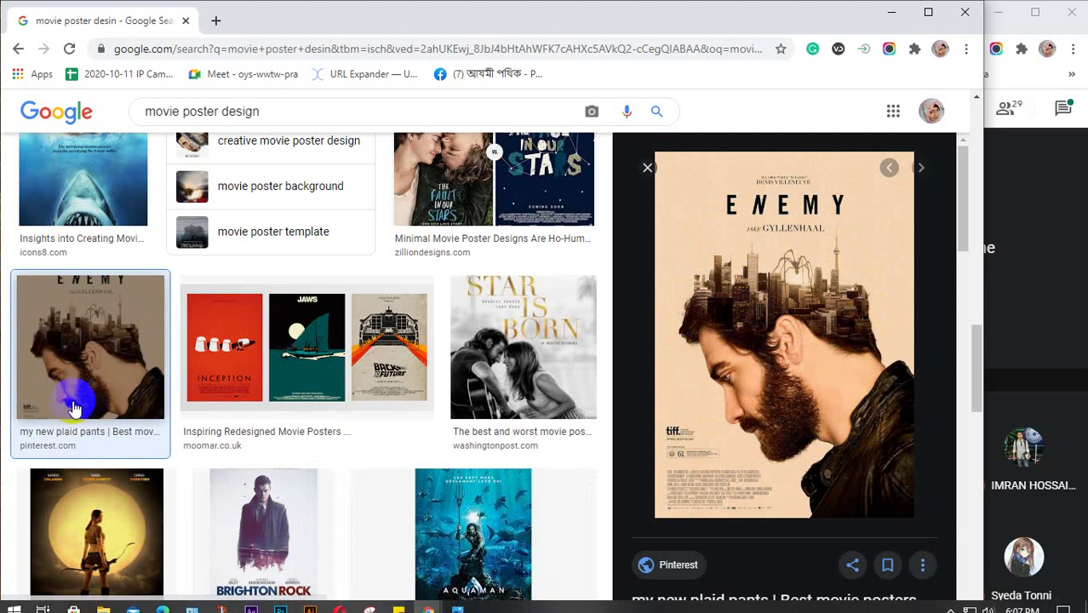
click(108, 399)
scroll(306, 364, down, 2)
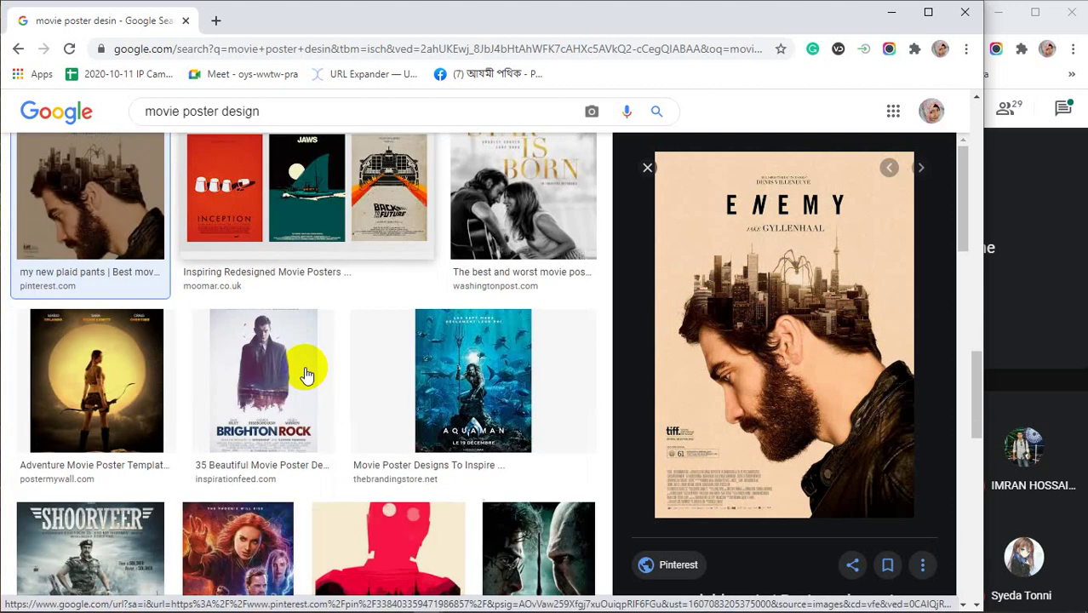
scroll(665, 326, down, 1)
scroll(666, 326, down, 3)
scroll(342, 438, down, 2)
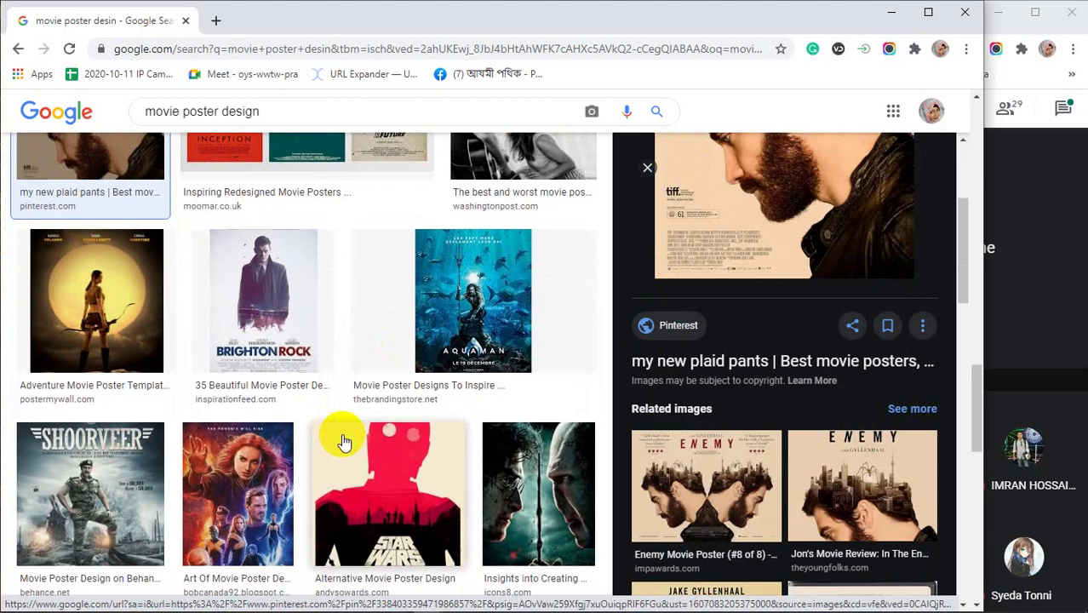
scroll(255, 400, down, 2)
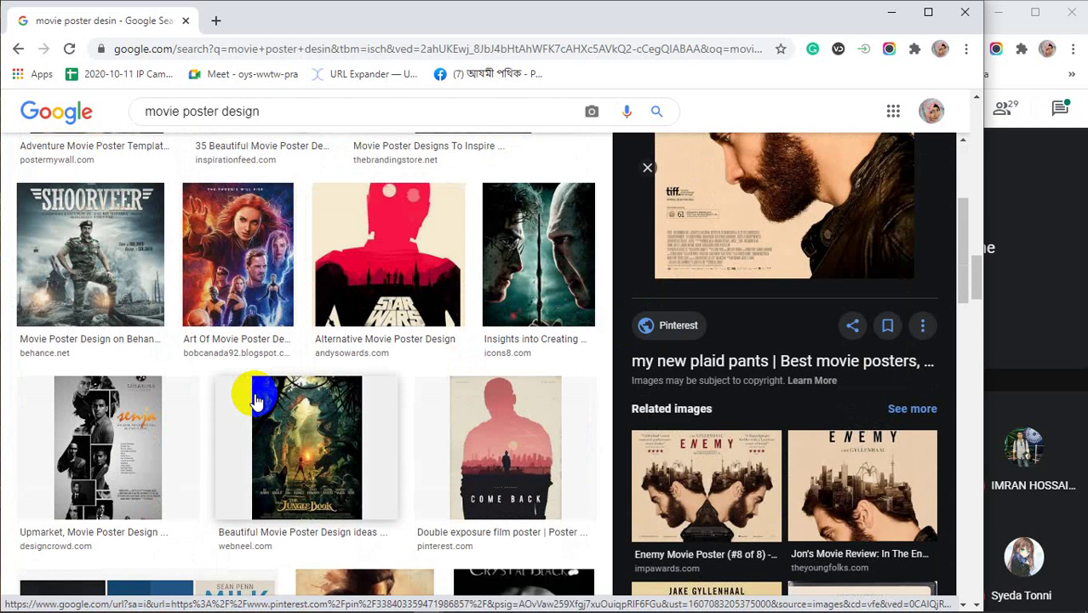
scroll(729, 402, down, 3)
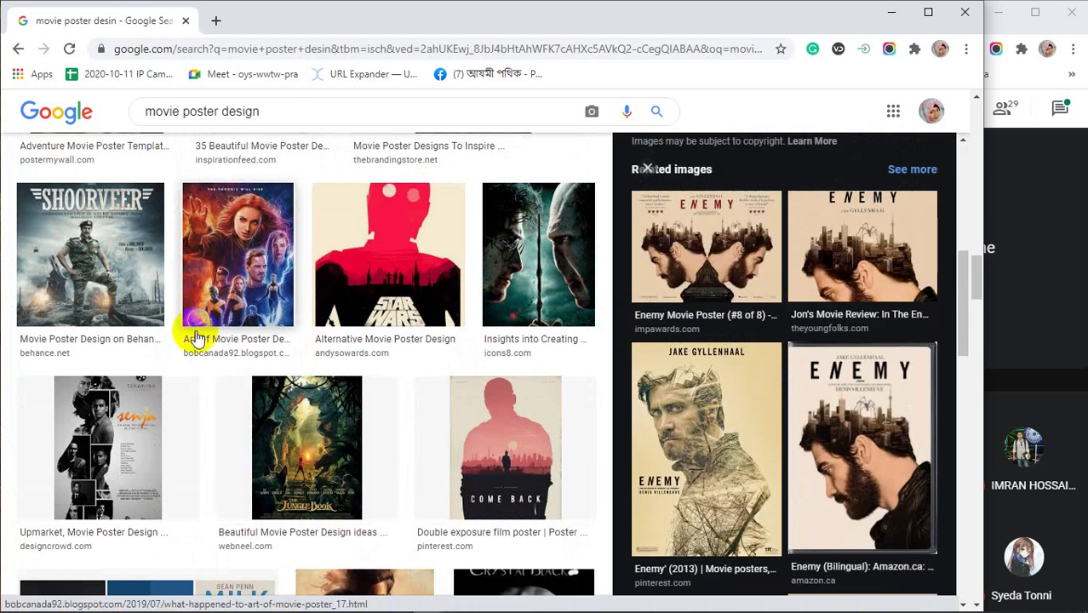
Replace the movie poster design search query with "image ma".
drag(262, 112, 143, 117)
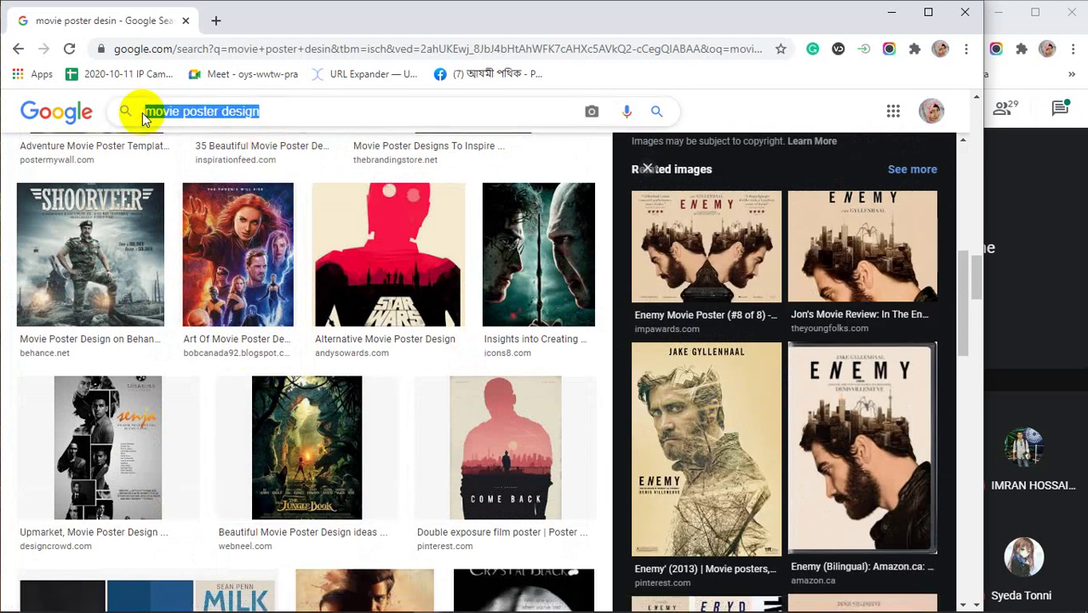
text(image )
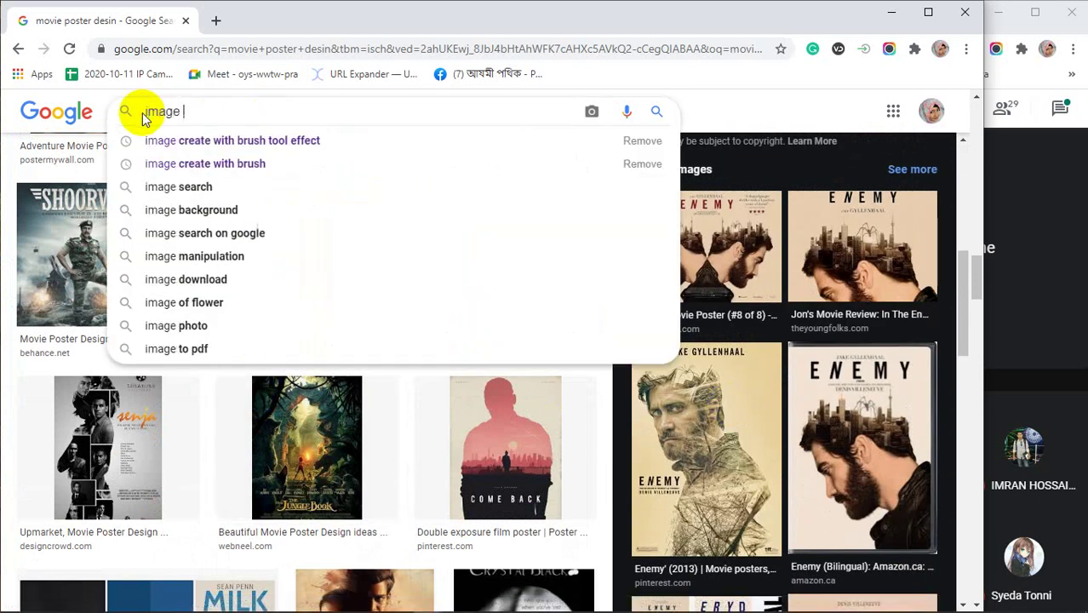
text(mi)
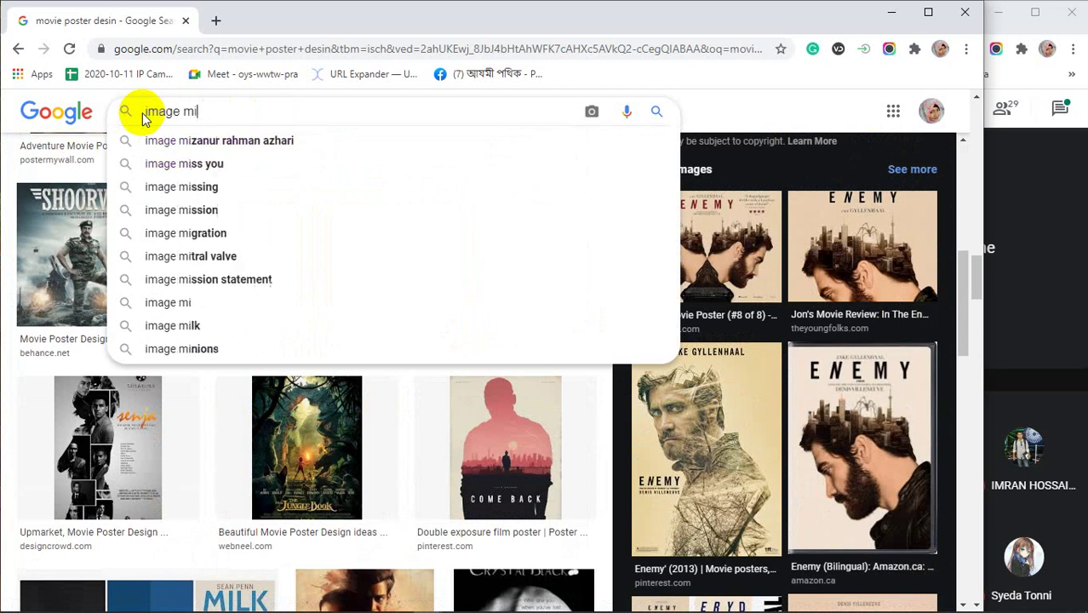
key(BackSpace)
text(a)
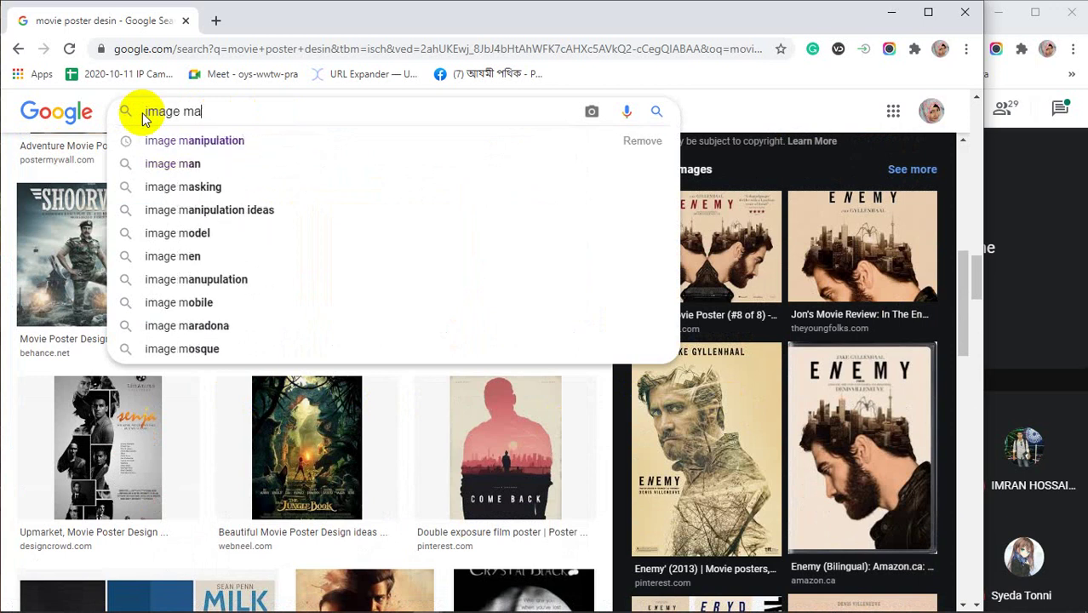